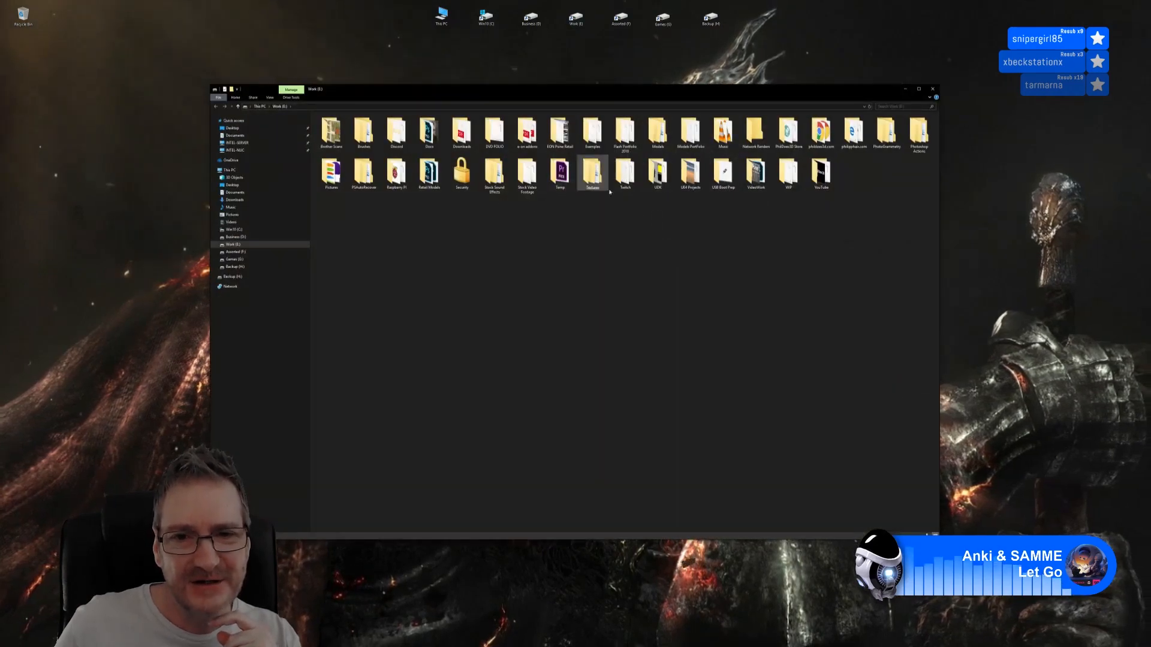
Step: Look into the Twitch folder on the Work drive and close both File Explorer windows
double_click(625, 174)
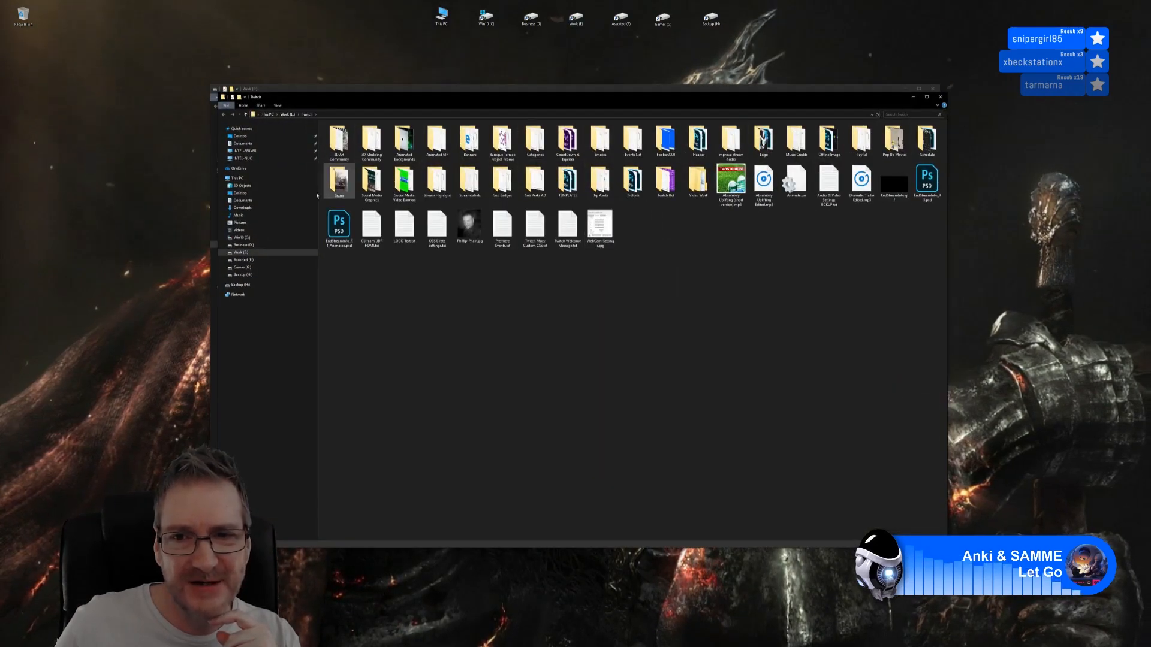
left_click(940, 98)
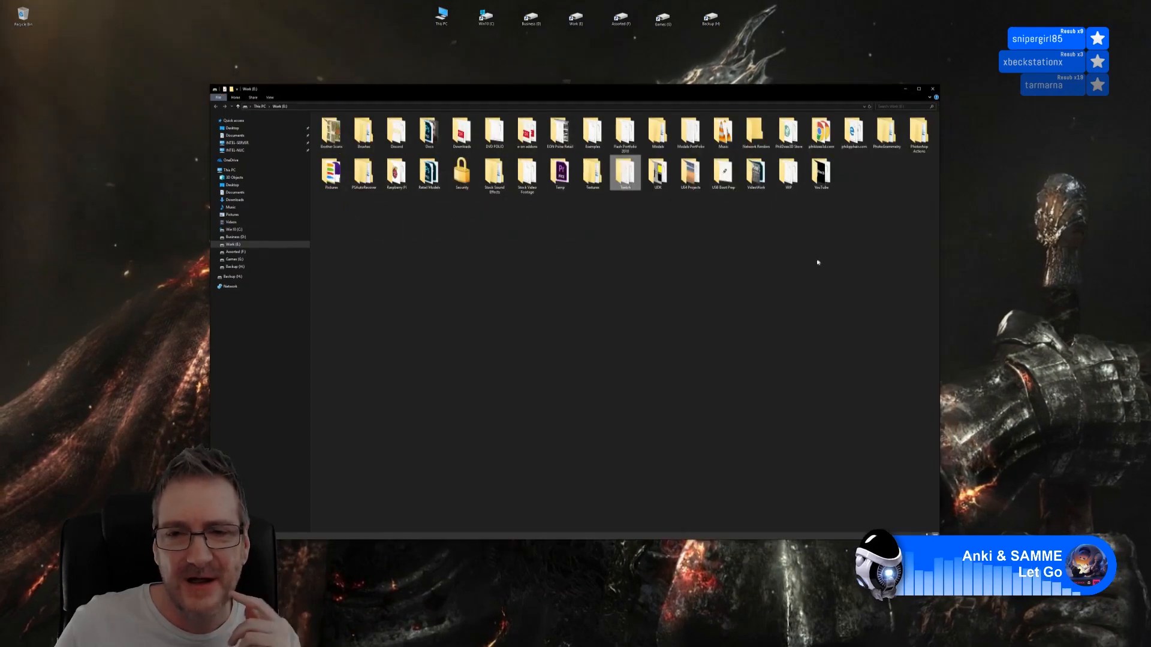
left_click(740, 254)
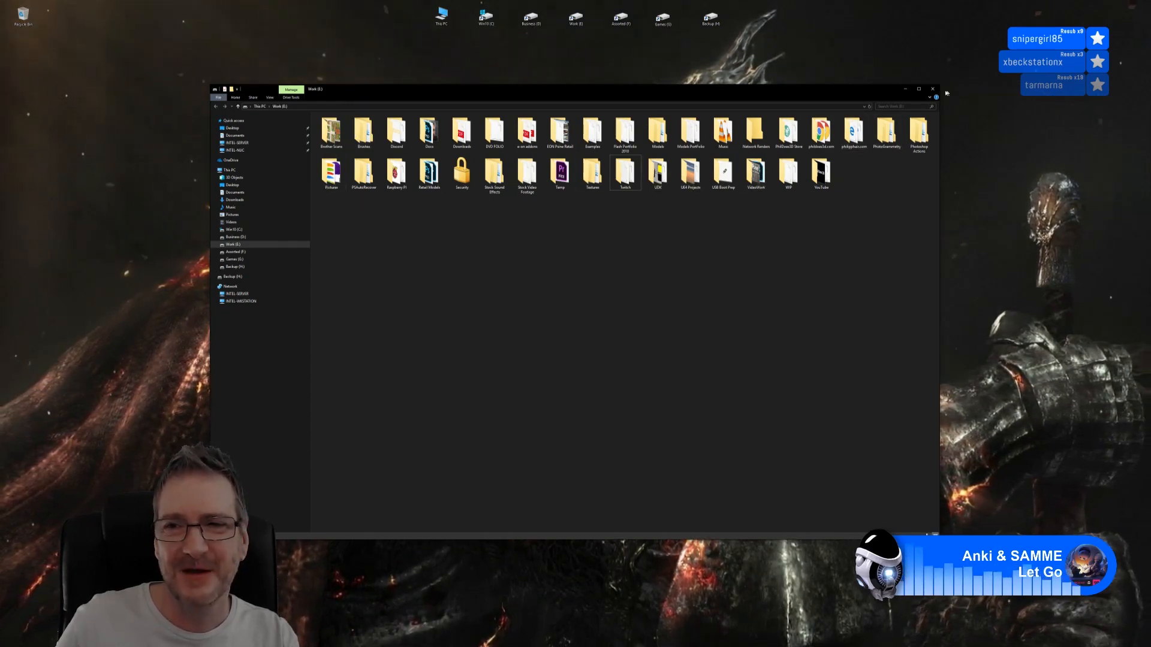
left_click(933, 89)
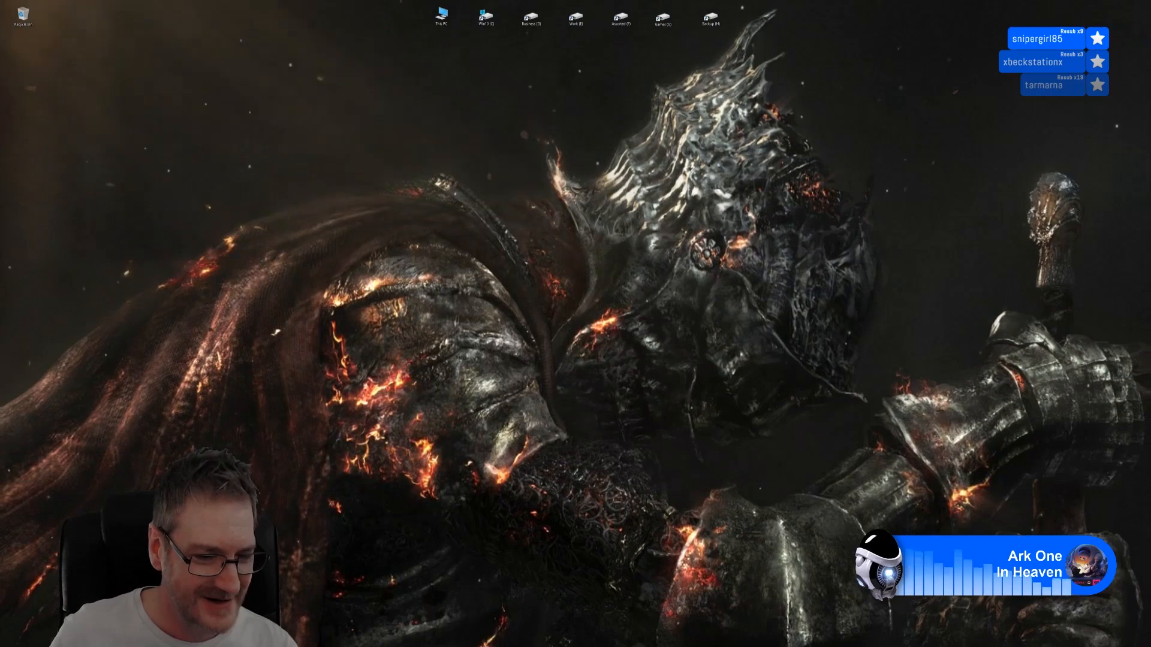
Step: In 3ds Max, select all the visible box objects forming the blocks under the gazebo's roof and isolate them
key("alt+Tab")
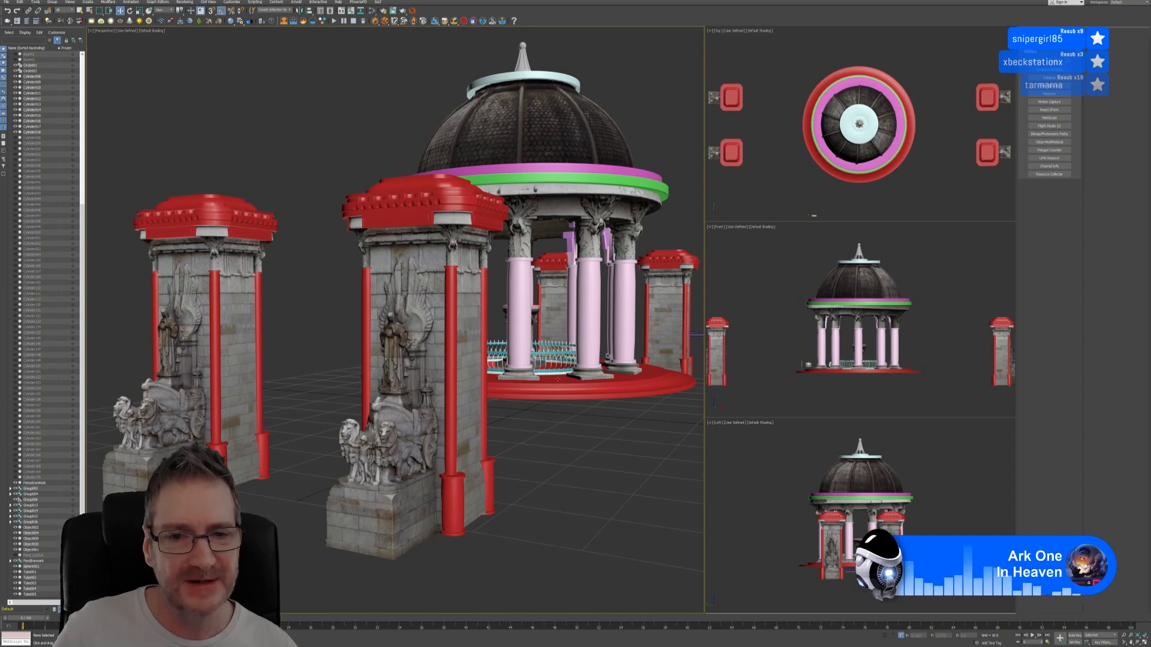
left_click(572, 247)
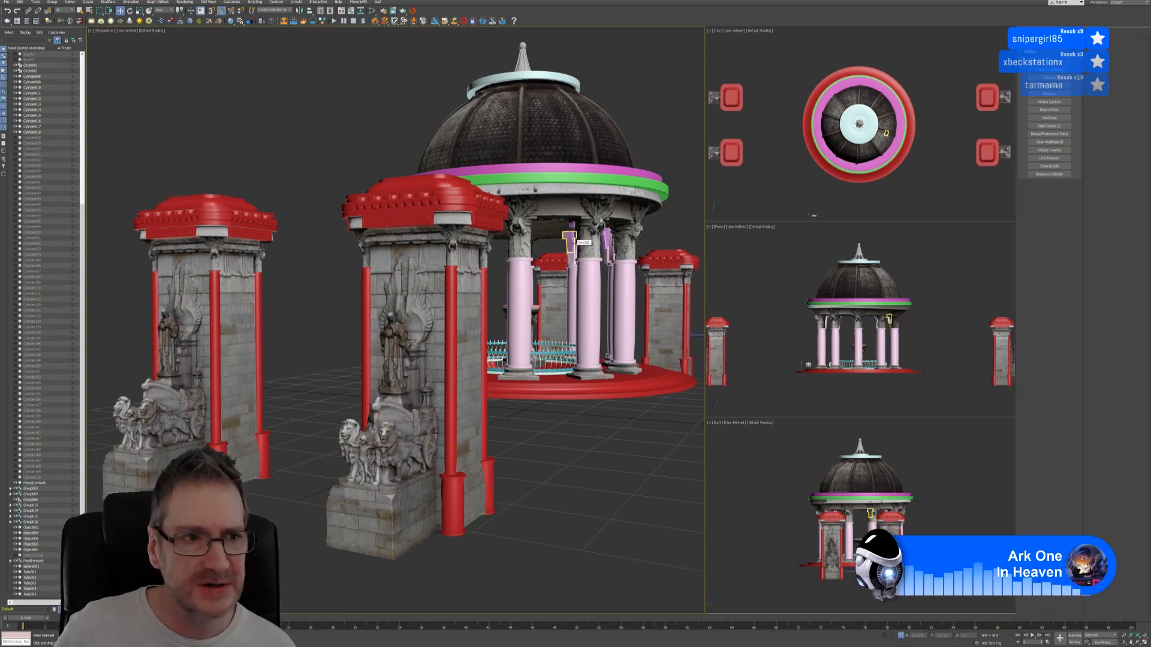
left_click(572, 249)
scroll(53, 187, "up", 7)
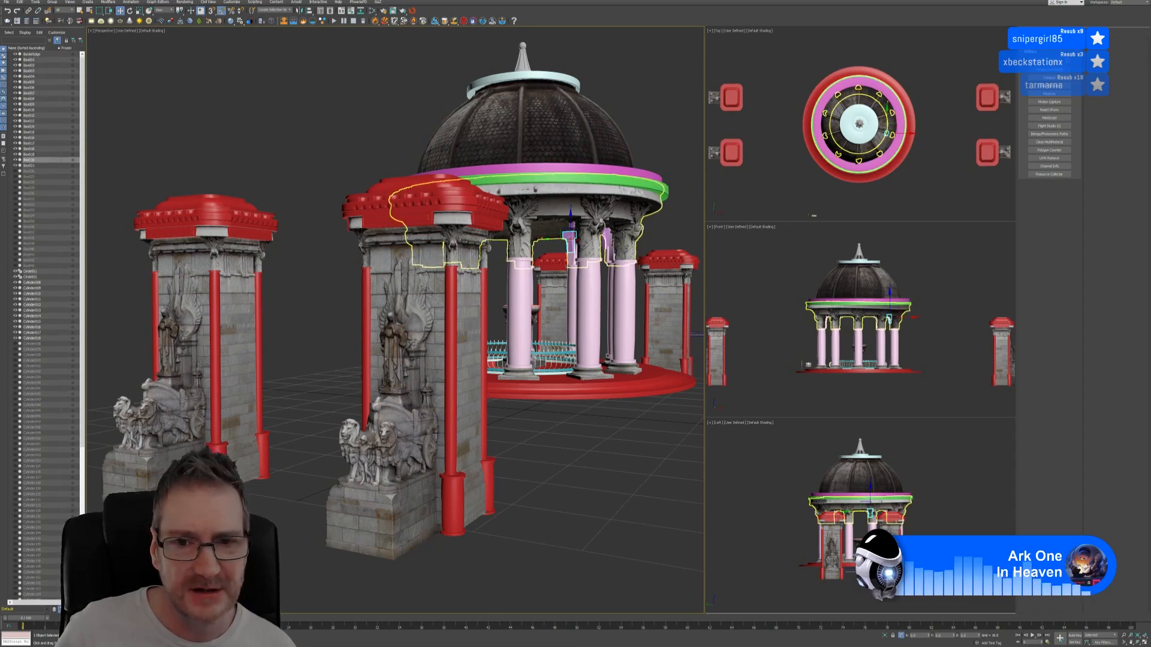
left_click(32, 82)
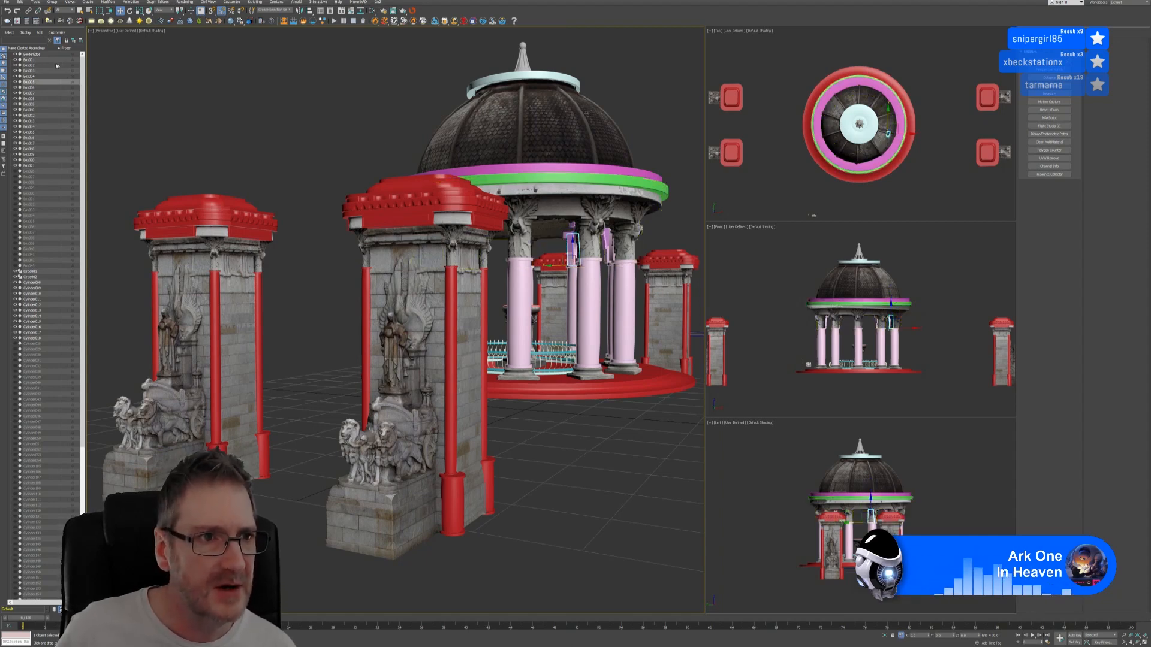
left_click(29, 59)
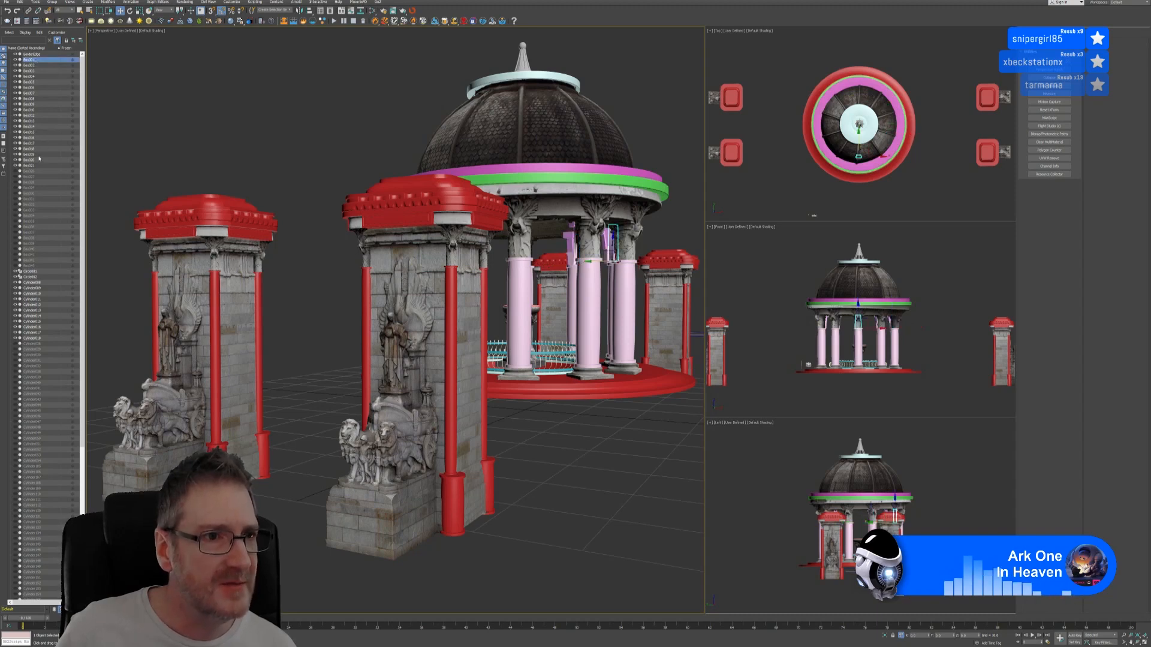
left_click(37, 166, "shift")
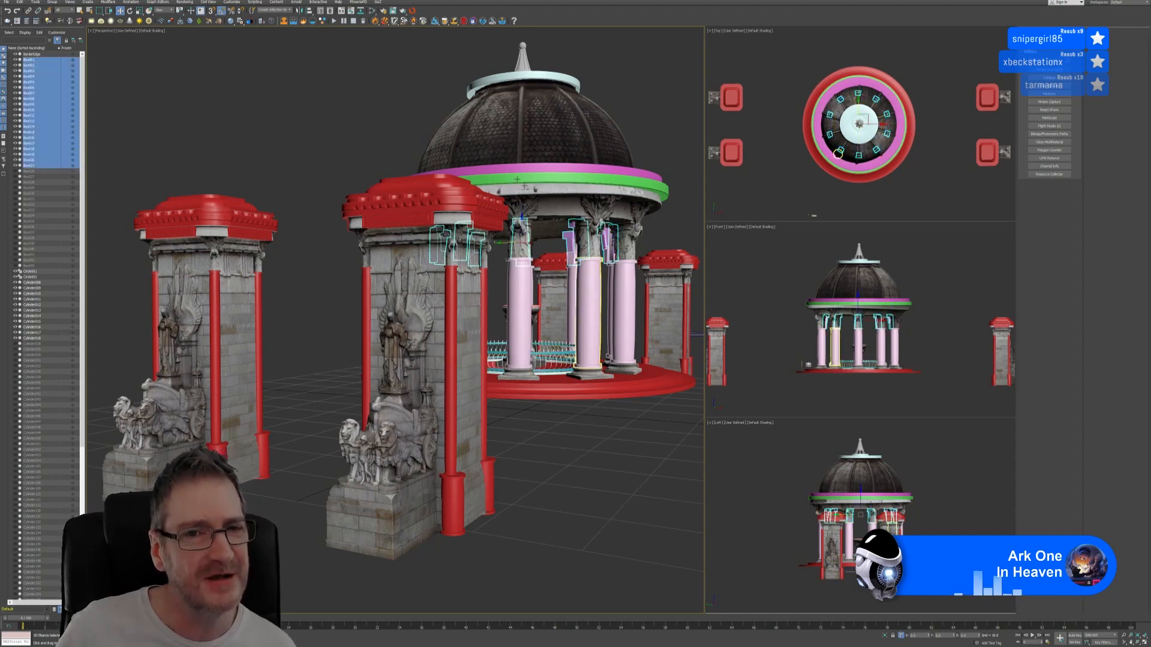
left_click(887, 635)
left_click(541, 227)
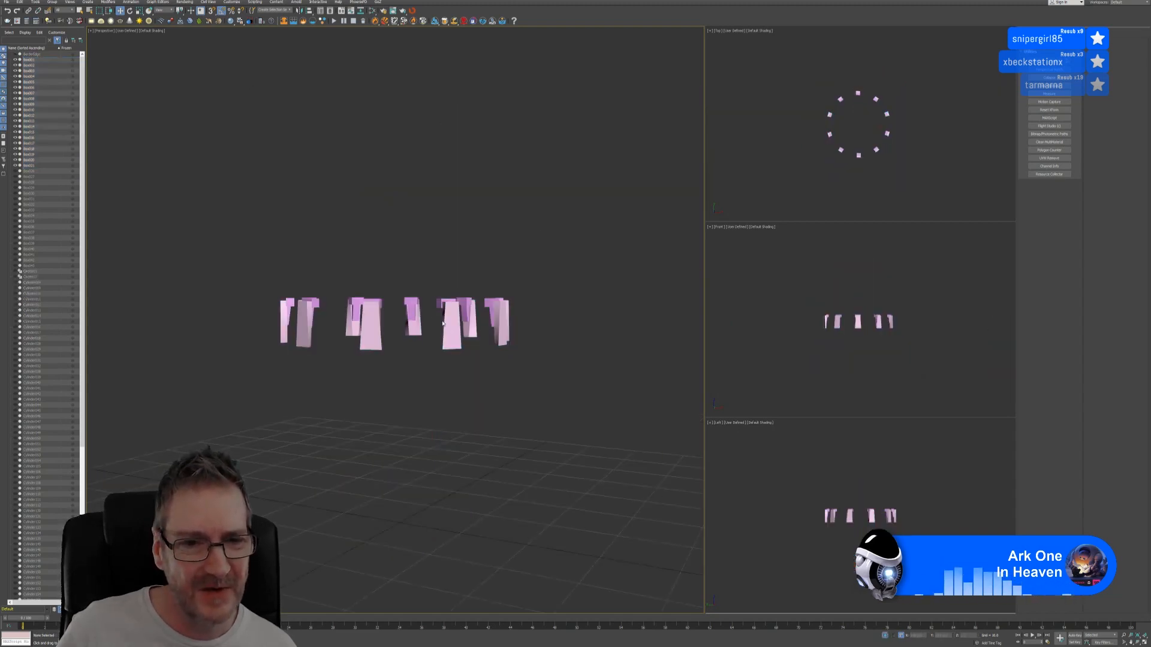
Step: Examine the ring of isolated blocks up close, checking the edges of the T-shaped brackets and the tapered blocks behind them
scroll(443, 323, "up", 5)
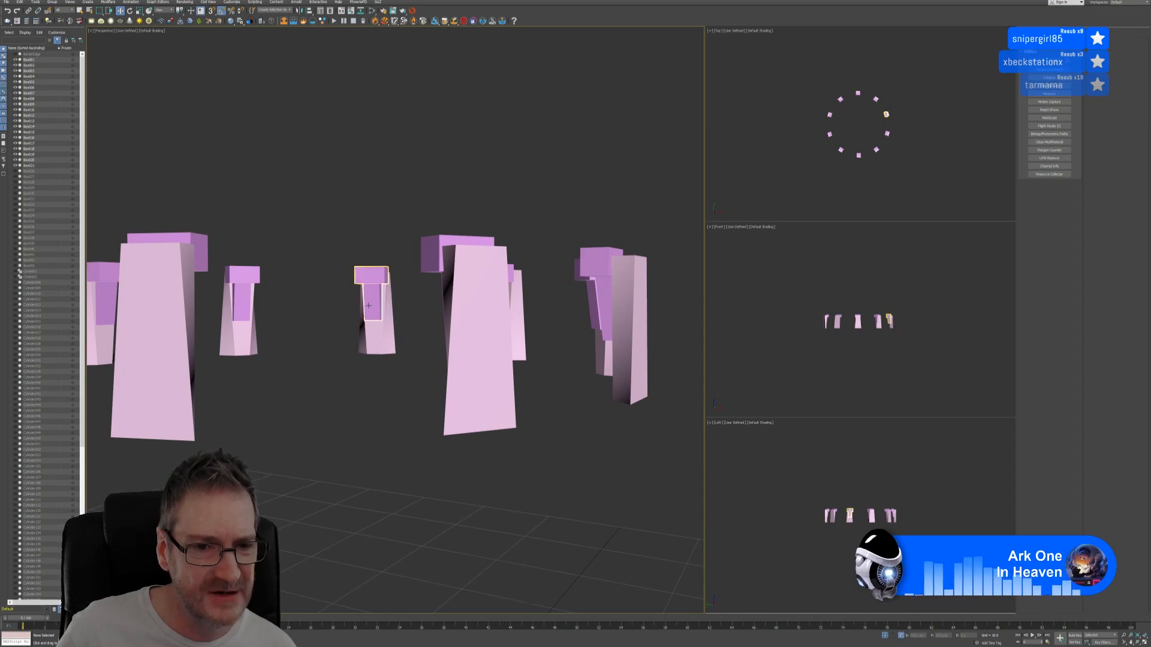
scroll(369, 305, "up", 8)
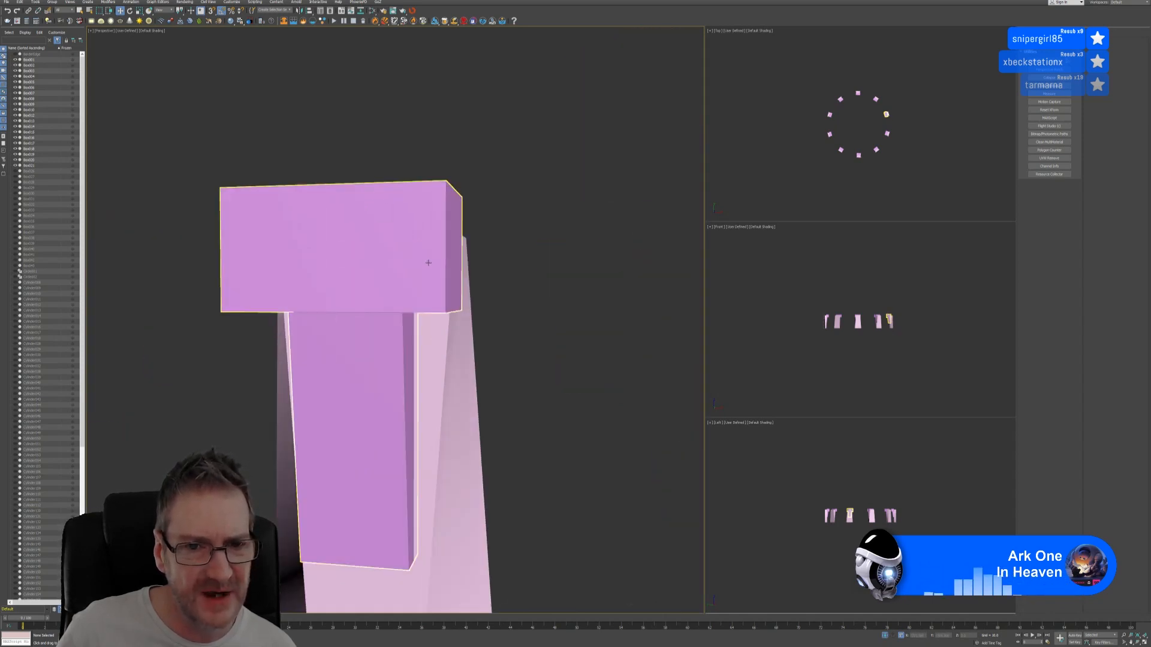
scroll(428, 263, "up", 5)
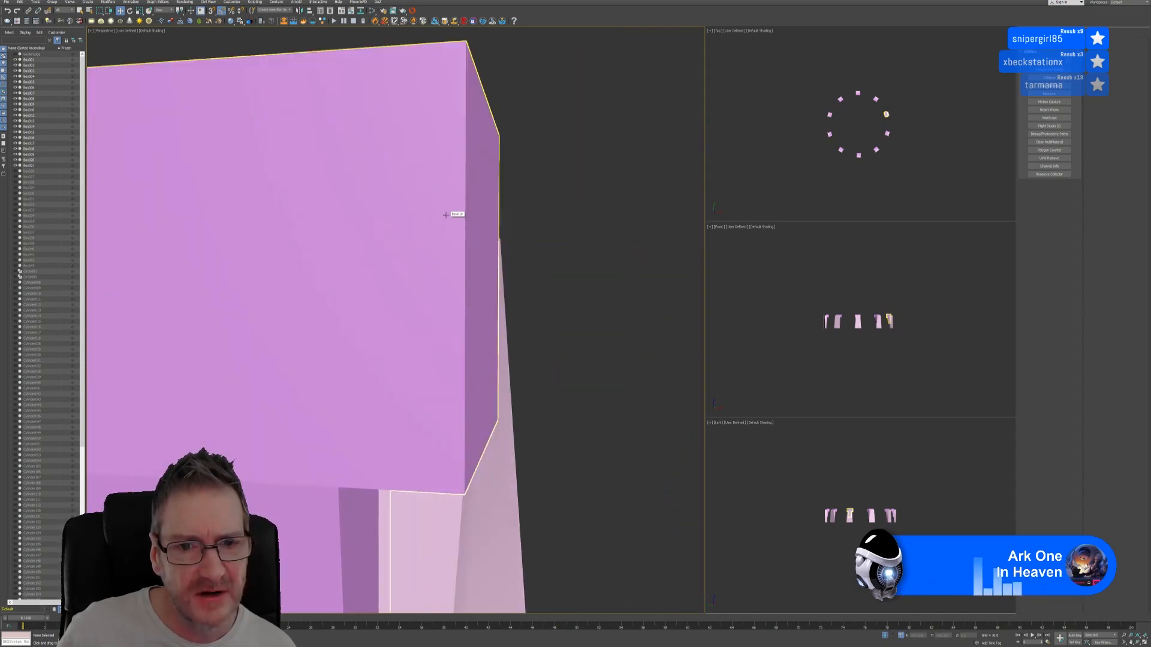
scroll(445, 215, "up", 1)
scroll(458, 213, "down", 10)
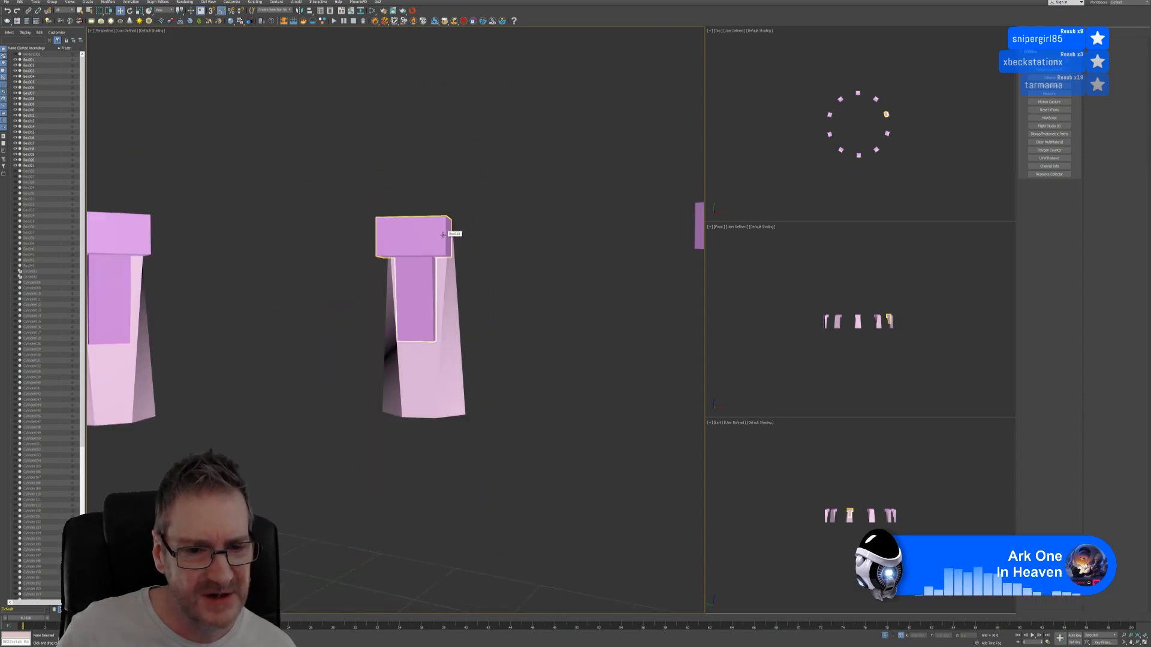
scroll(449, 252, "down", 4)
scroll(480, 261, "down", 3)
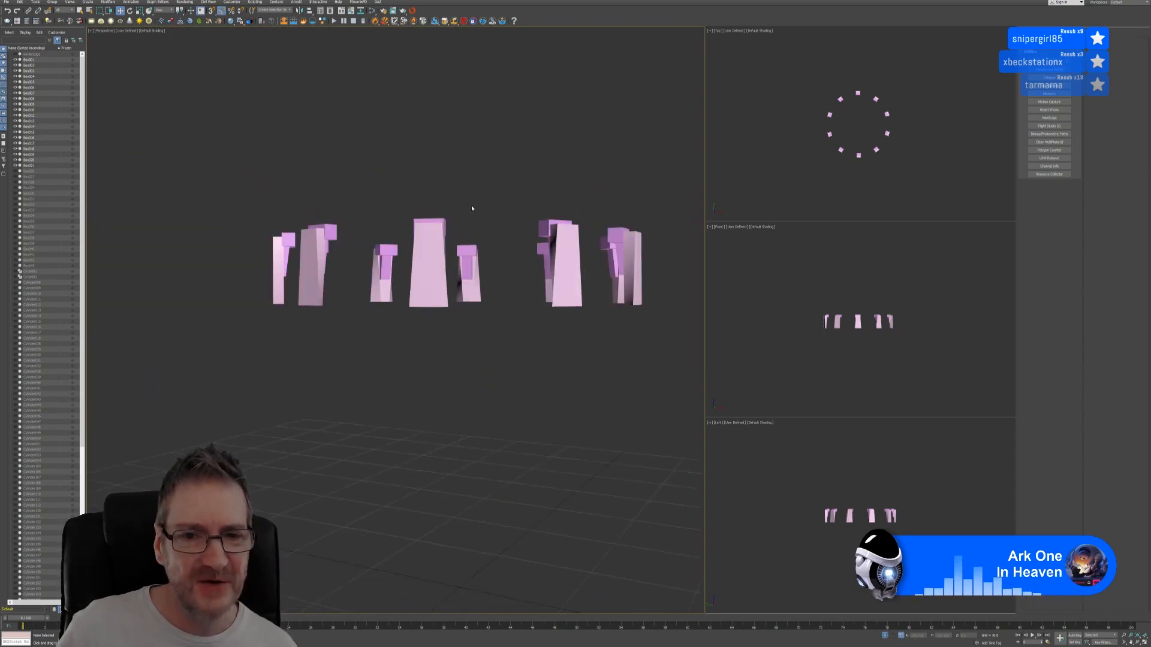
middle_click_drag(471, 208, 460, 290, "alt")
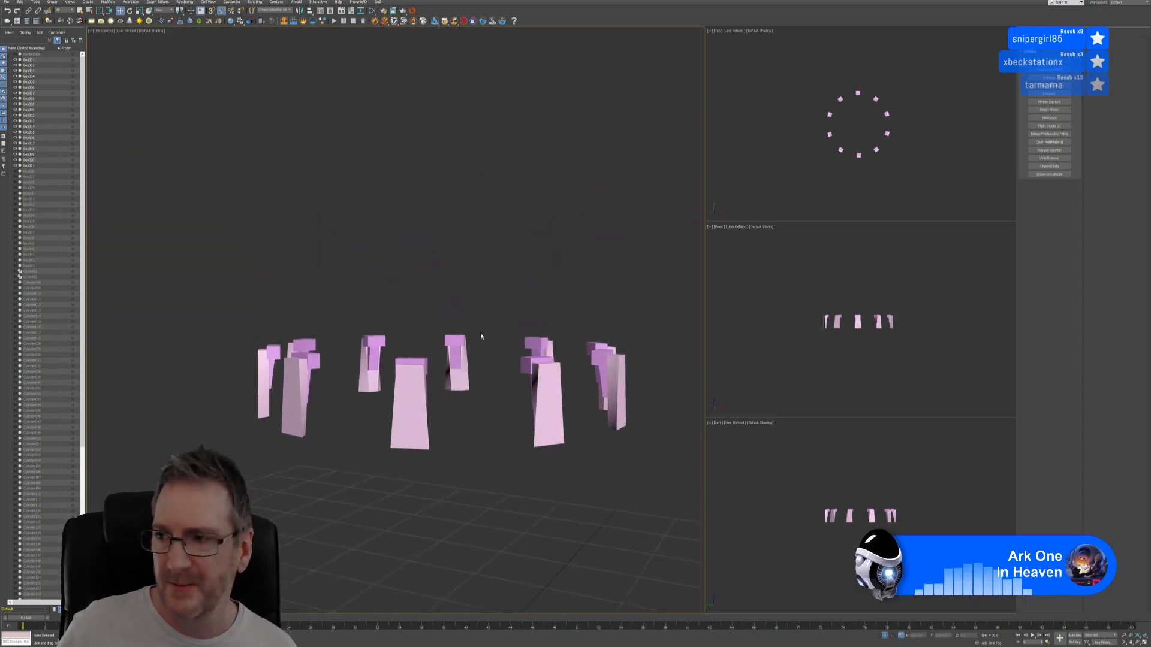
scroll(469, 344, "up", 4)
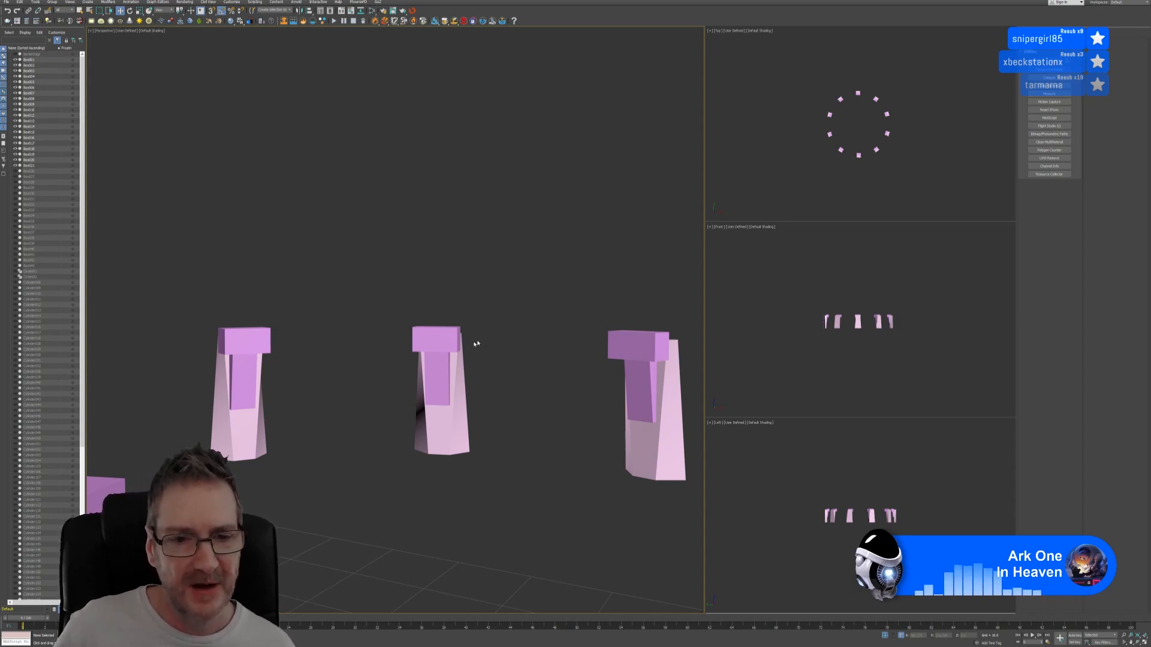
scroll(490, 322, "down", 5)
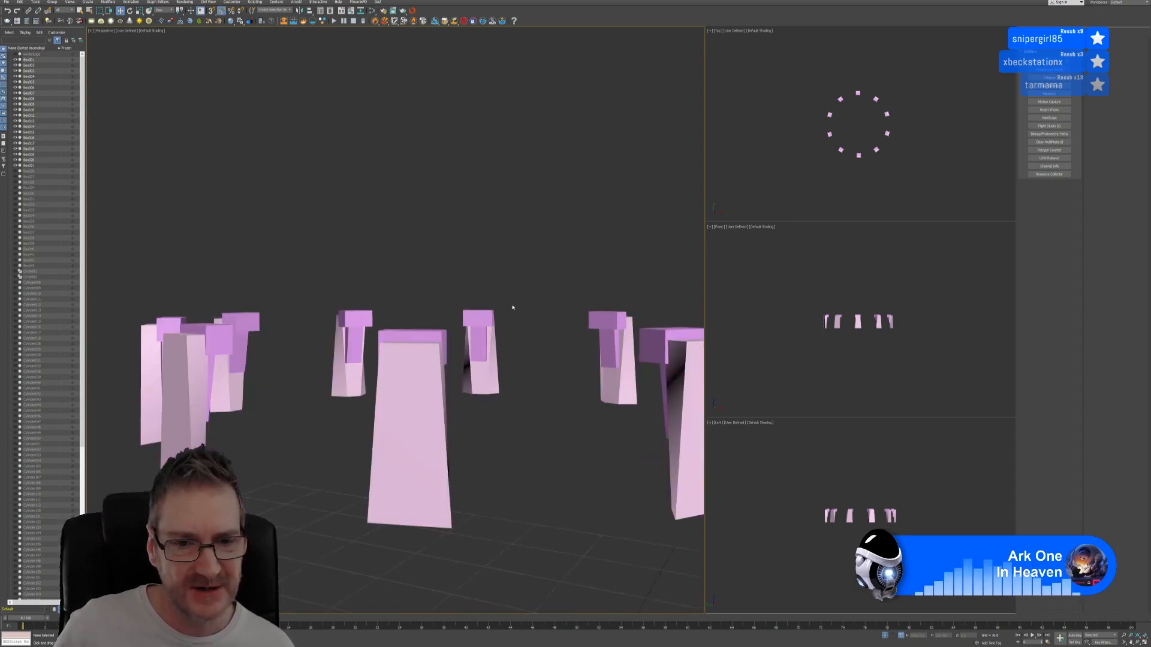
Step: Apply a Quad Chamfer modifier to one T-shaped bracket and set it to chamfer by smoothing groups
middle_click_drag(513, 287, 477, 337, "alt")
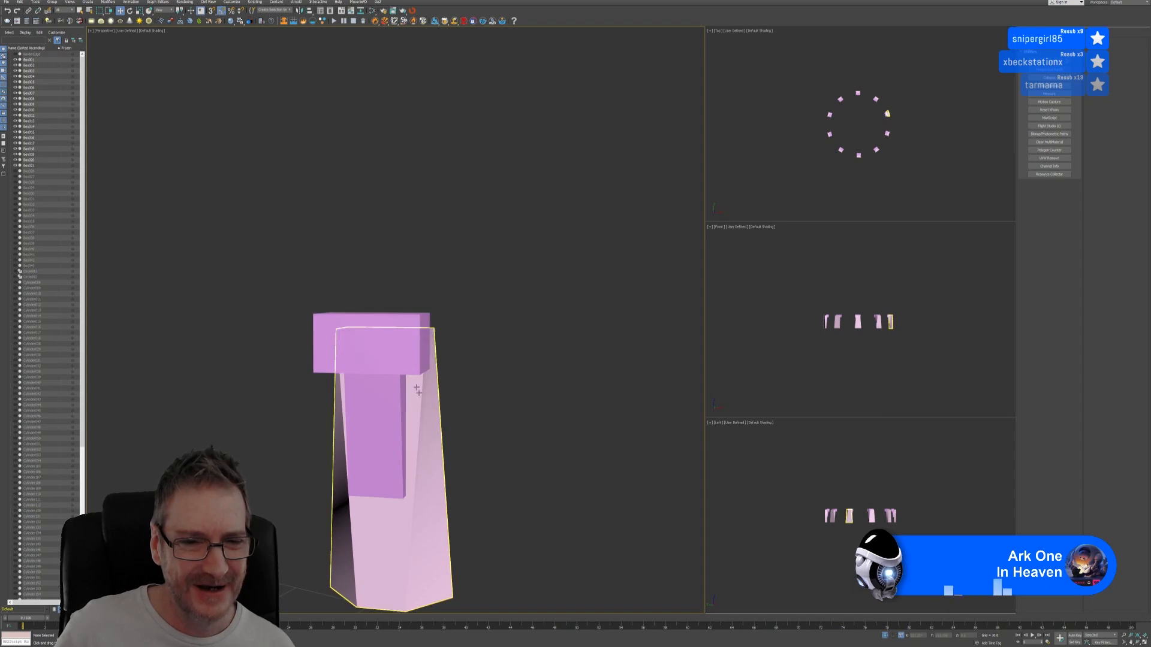
left_click(407, 336)
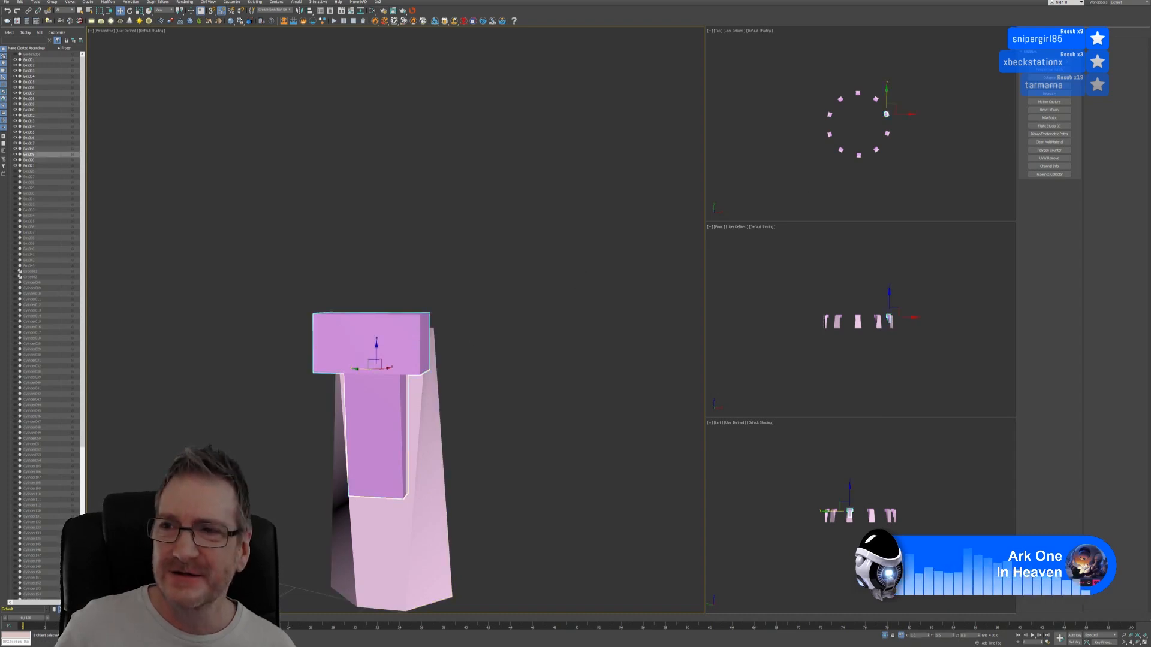
left_click(1032, 42)
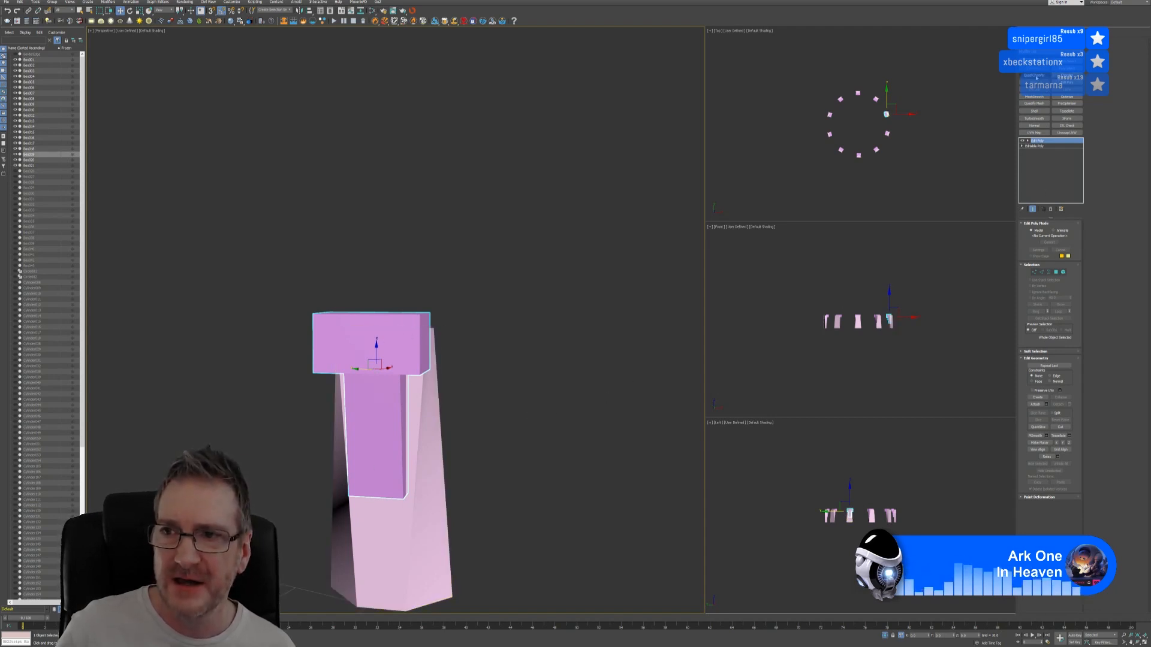
left_click(1036, 78)
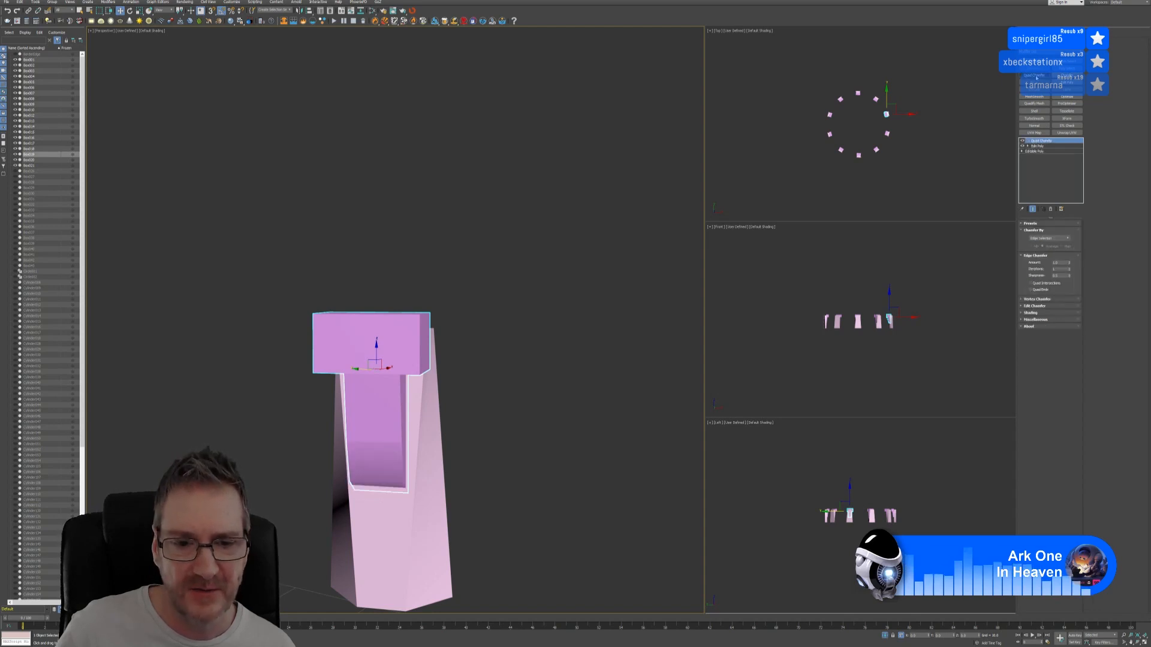
left_click(1056, 238)
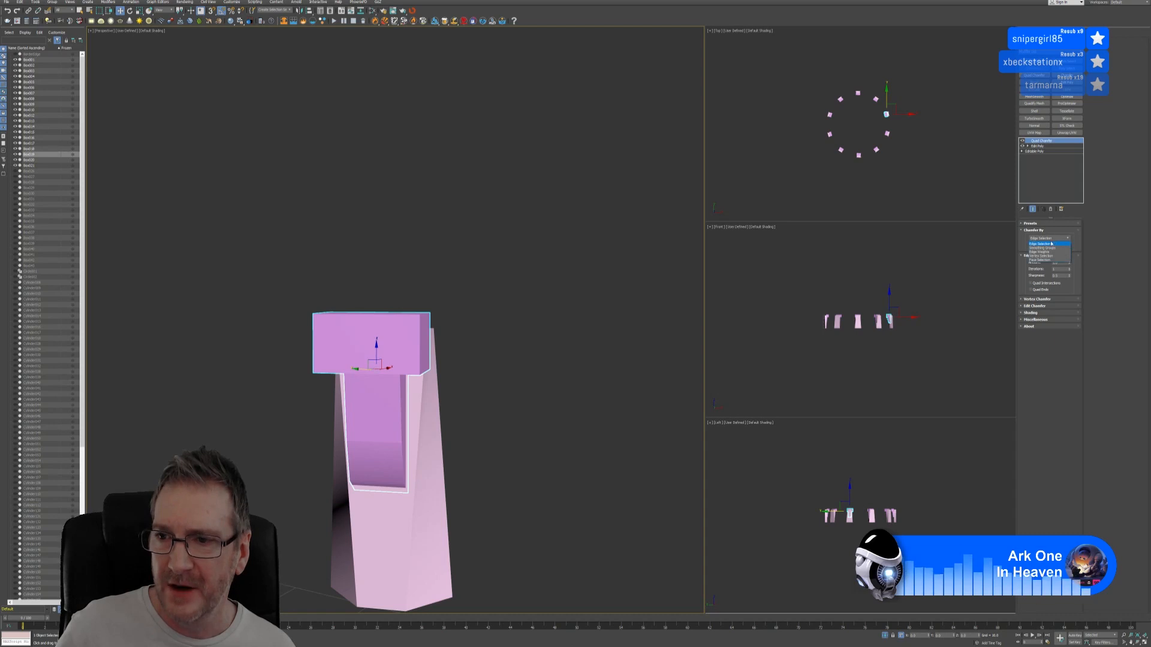
left_click(1045, 248)
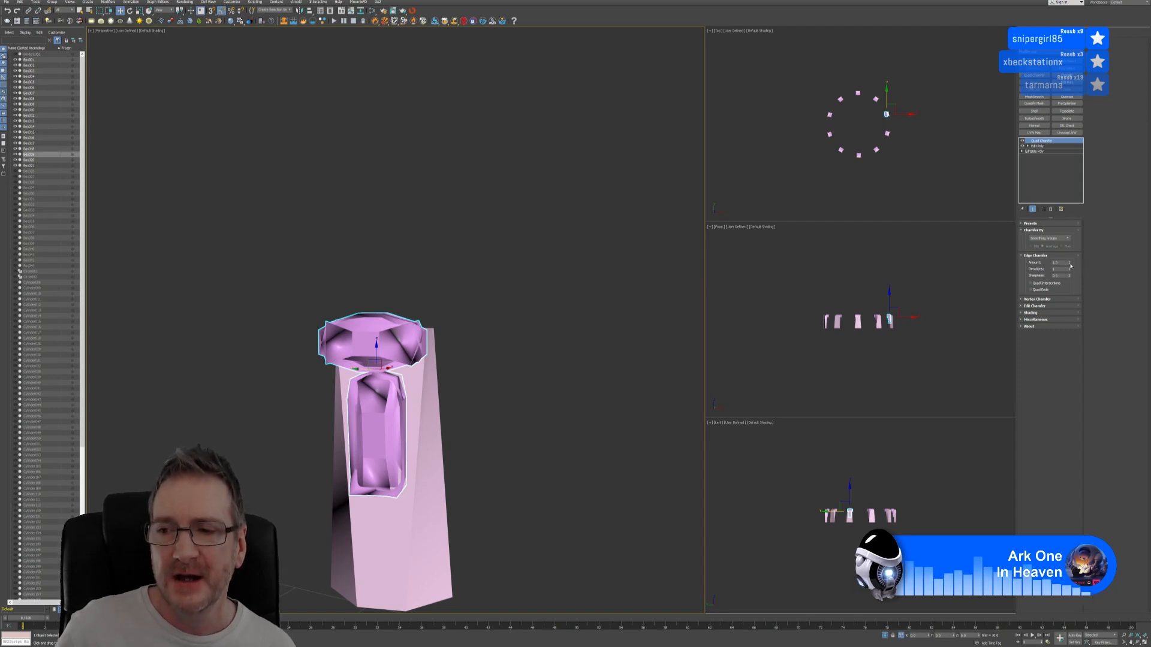
Step: Reduce the bracket's edge chamfer amount to a narrow bevel and copy its Quad Chamfer modifier
left_click_drag(1069, 263, 1067, 293)
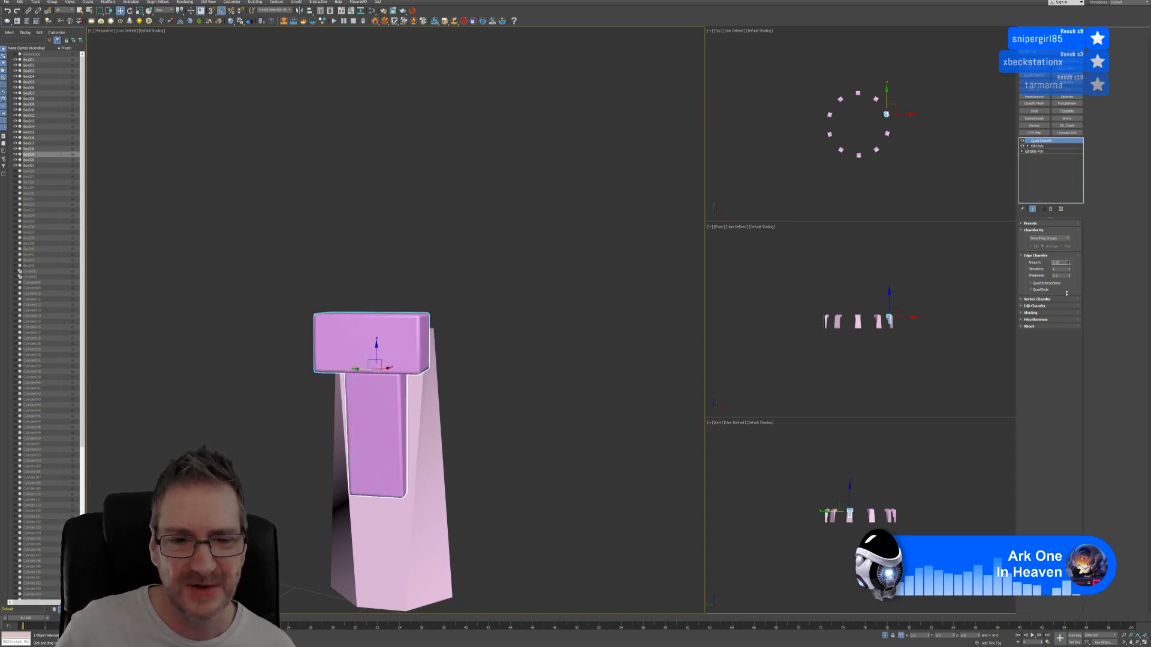
left_click_drag(1066, 294, 1068, 294)
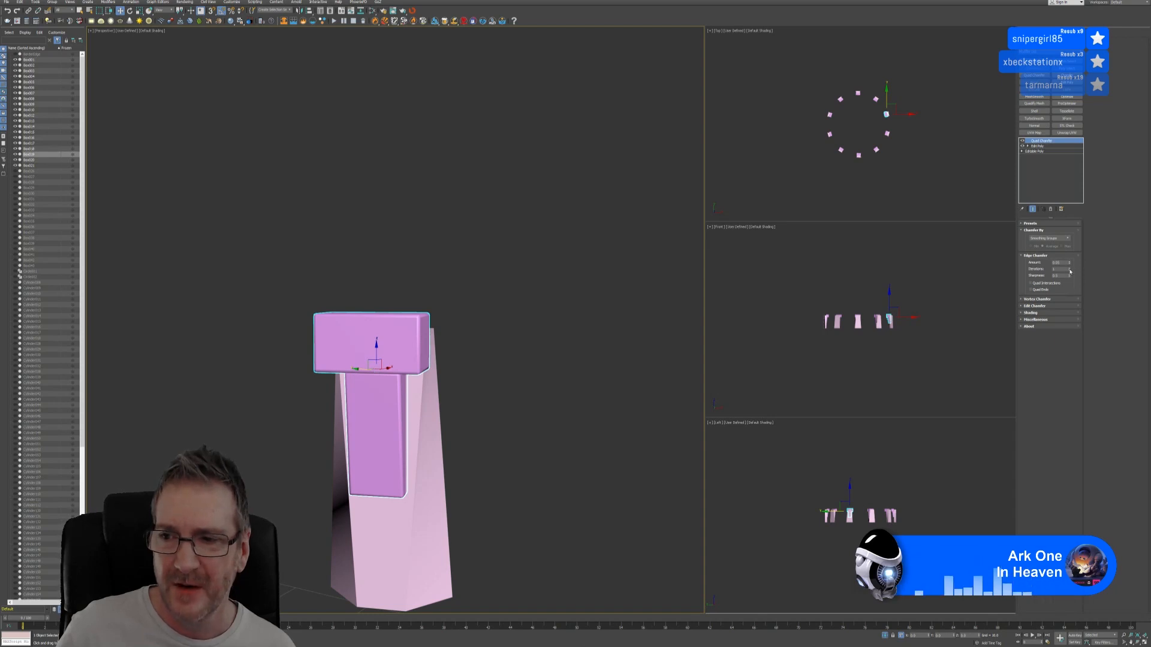
left_click(1070, 269)
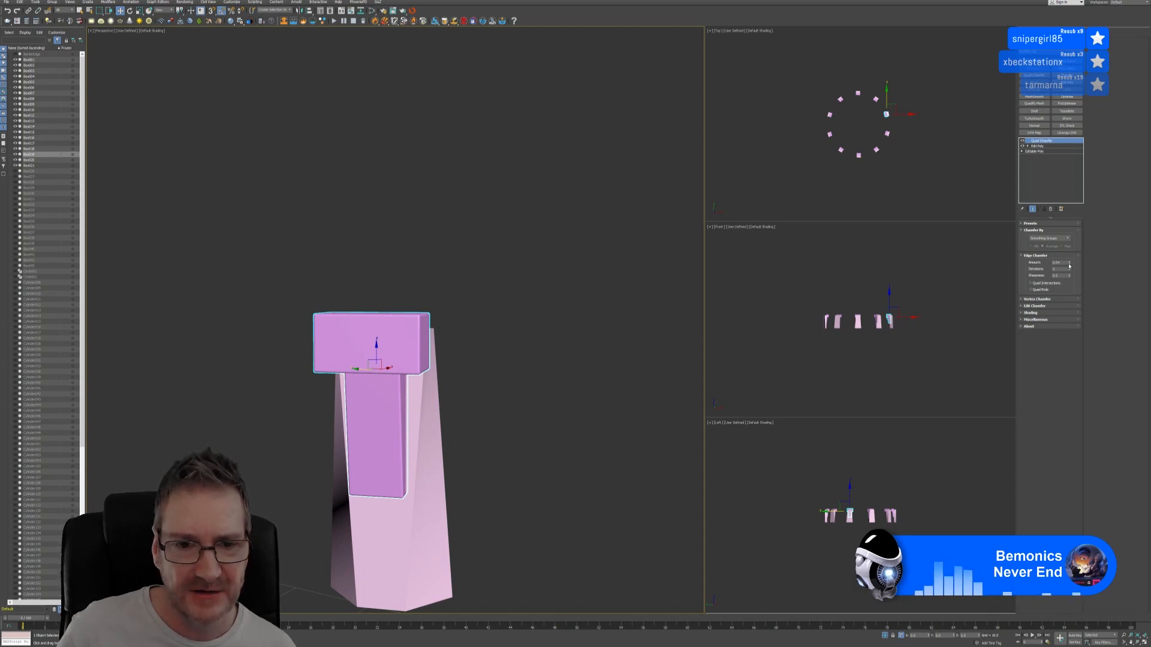
left_click(1068, 264)
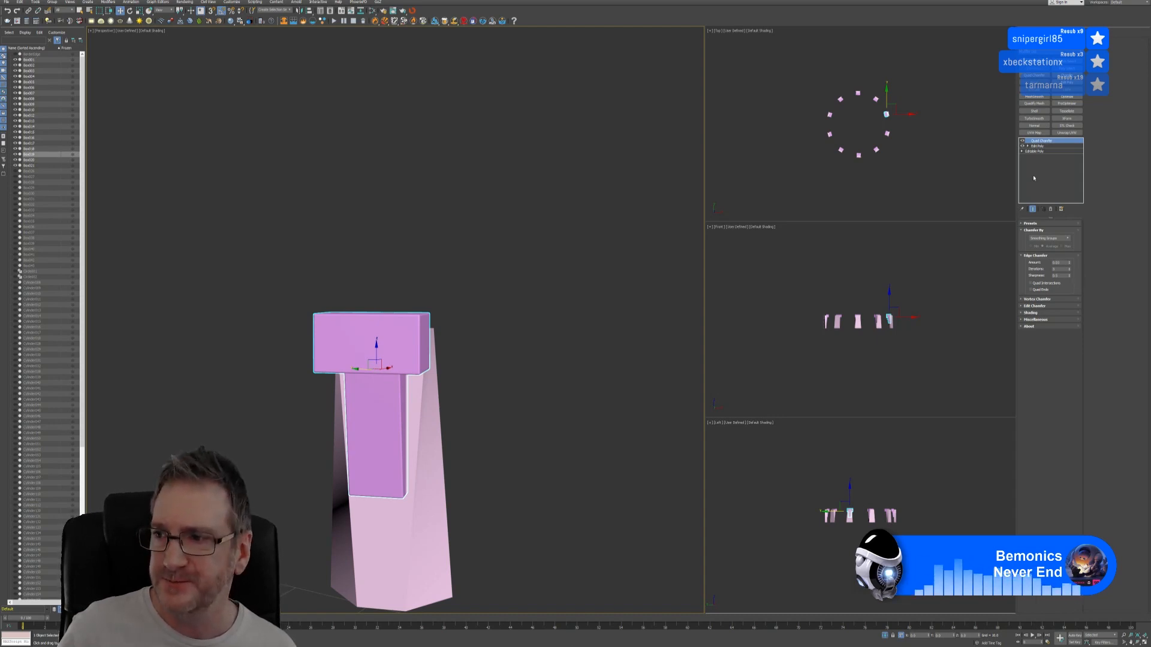
right_click(1052, 142)
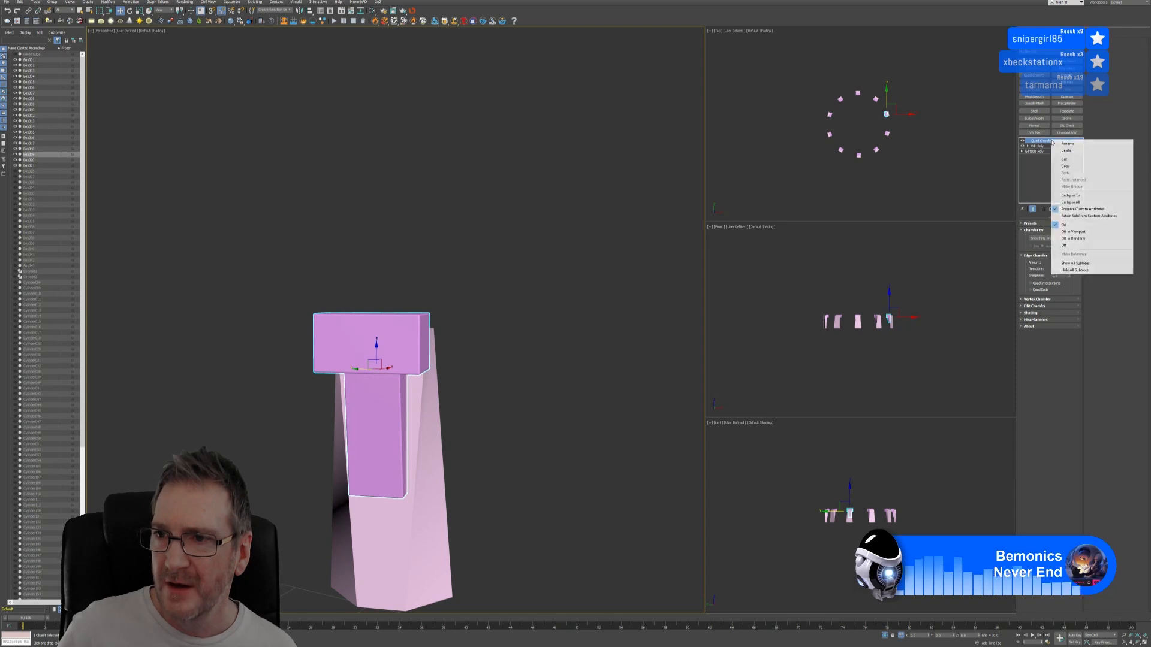
left_click(1076, 170)
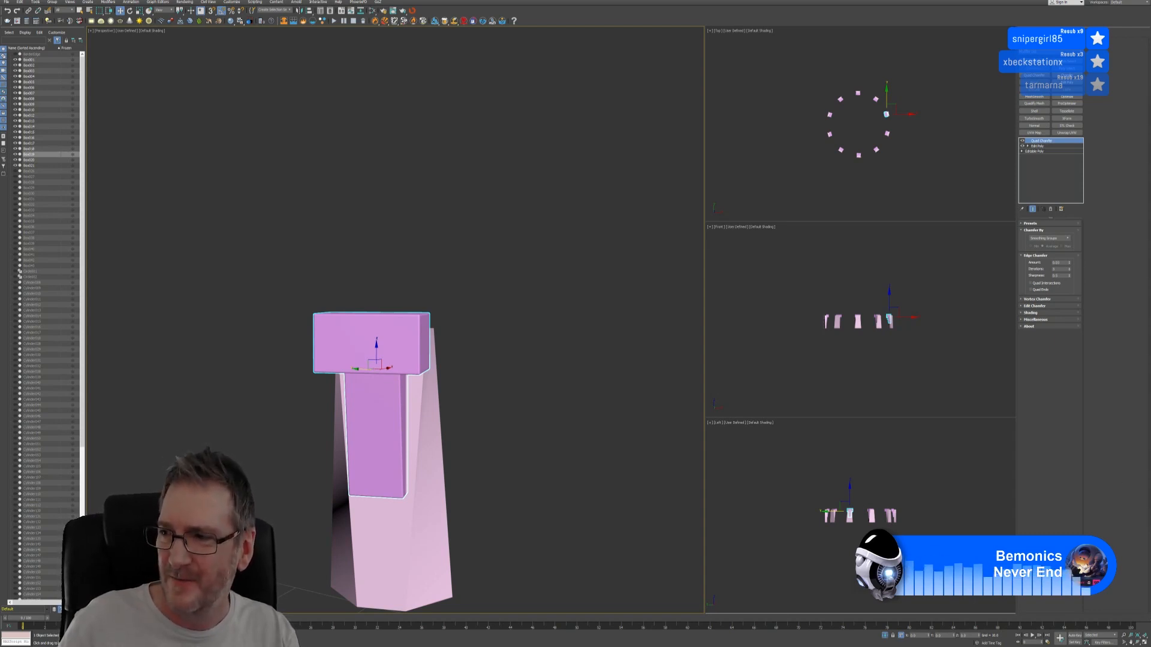
Step: Switch to the artist's ArtStation profile in the browser and try to follow the artist
left_click_drag(1150, 129, 719, 1)
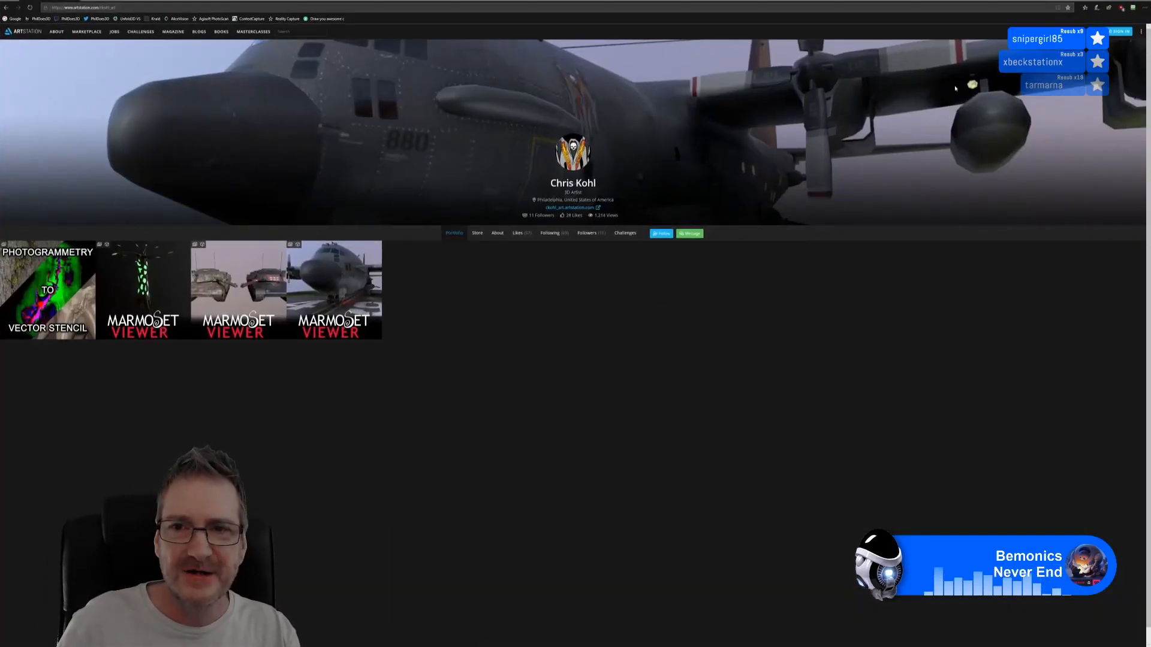
left_click(661, 234)
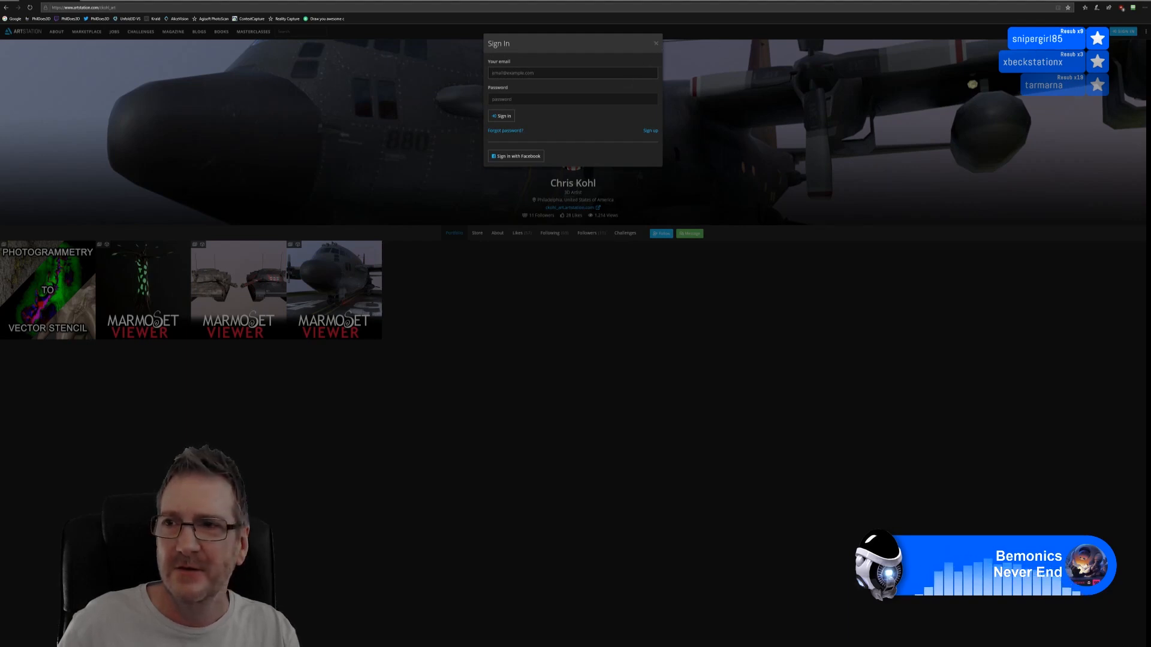
left_click(1133, 10)
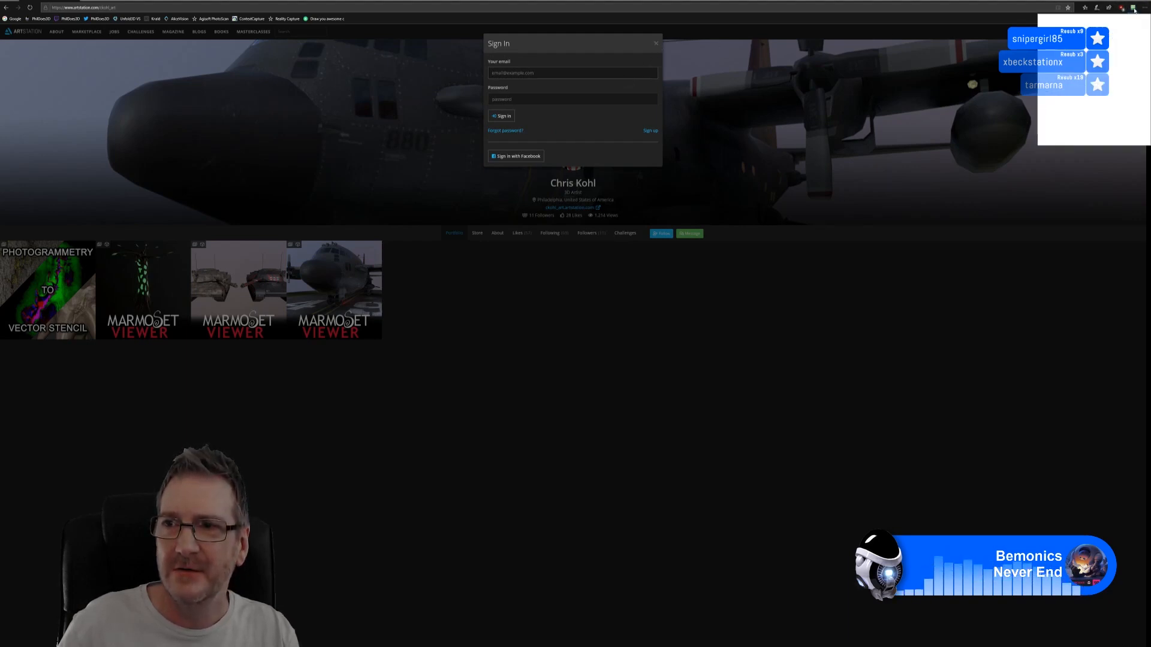
left_click(839, 2)
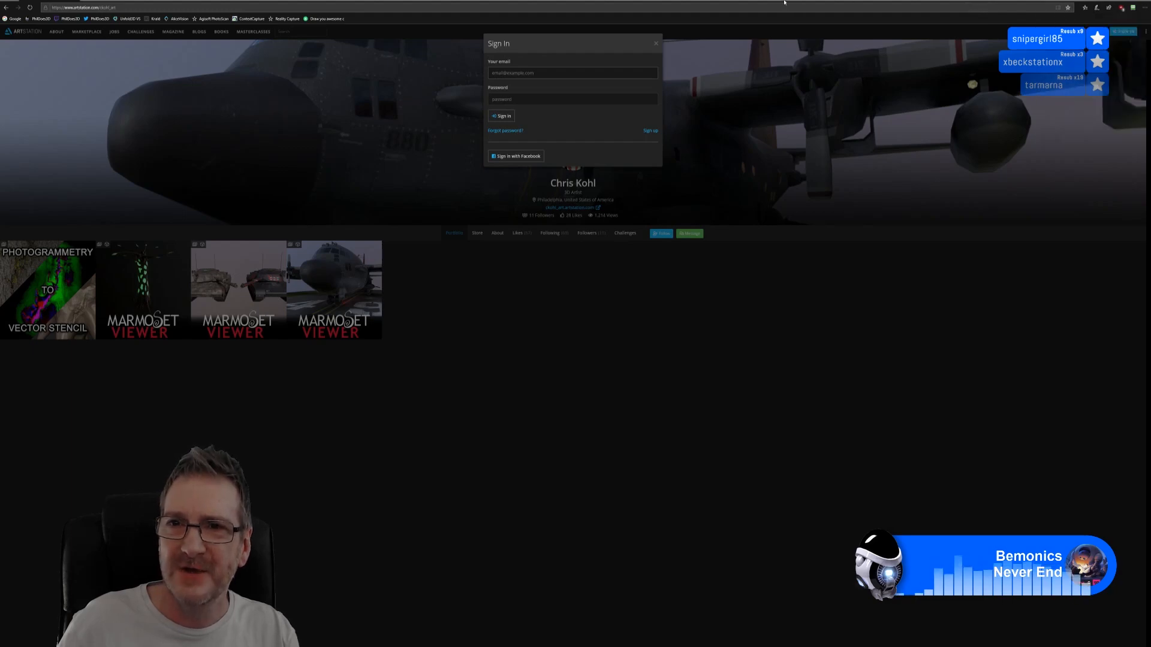
left_click_drag(784, 3, 792, 646)
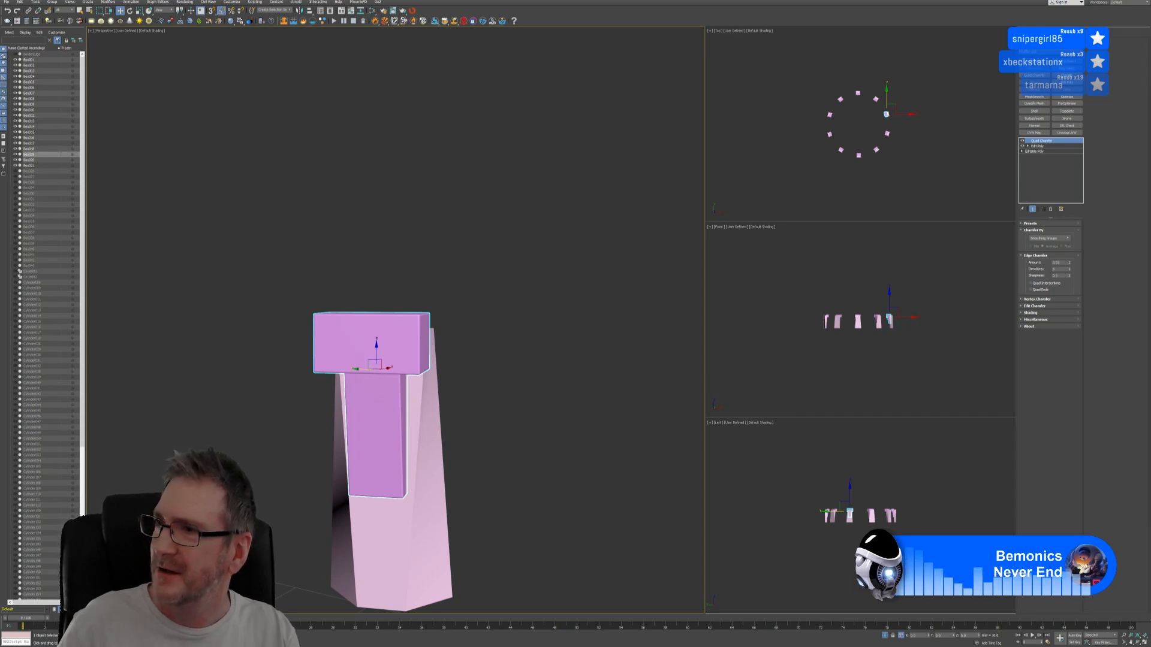
Step: On the ArtStation profile, open the photogrammetry to vector stencil project and read its numbered workflow through to the closing notes
left_click_drag(1150, 138, 671, 120)
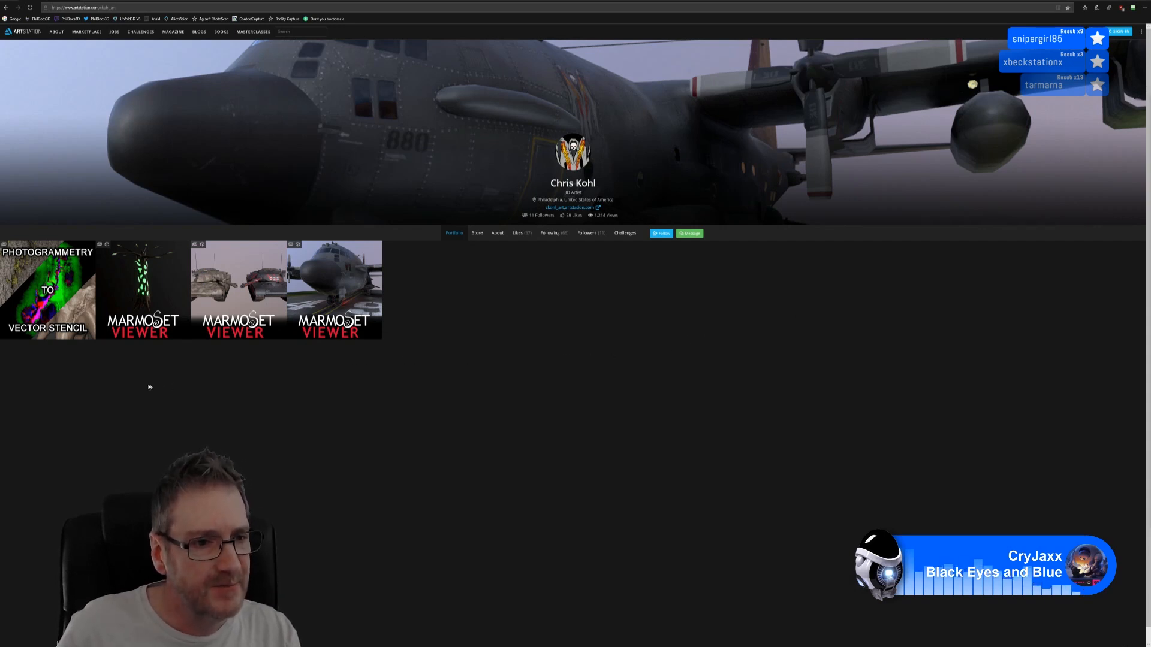
left_click(54, 294)
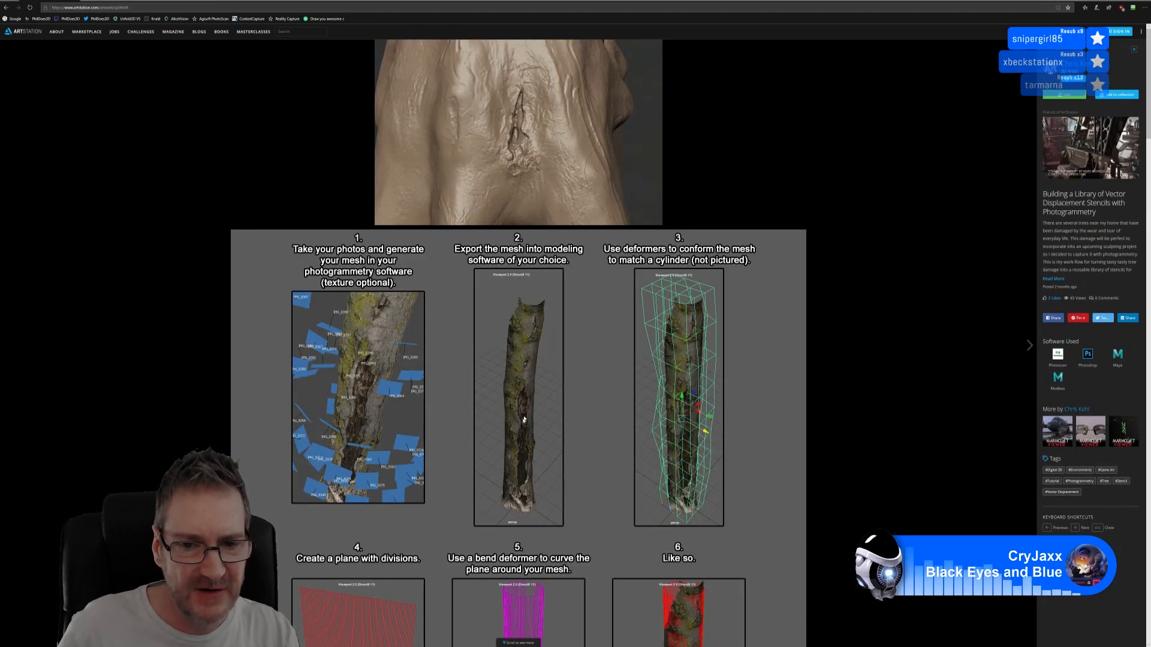
scroll(850, 363, "down", 5)
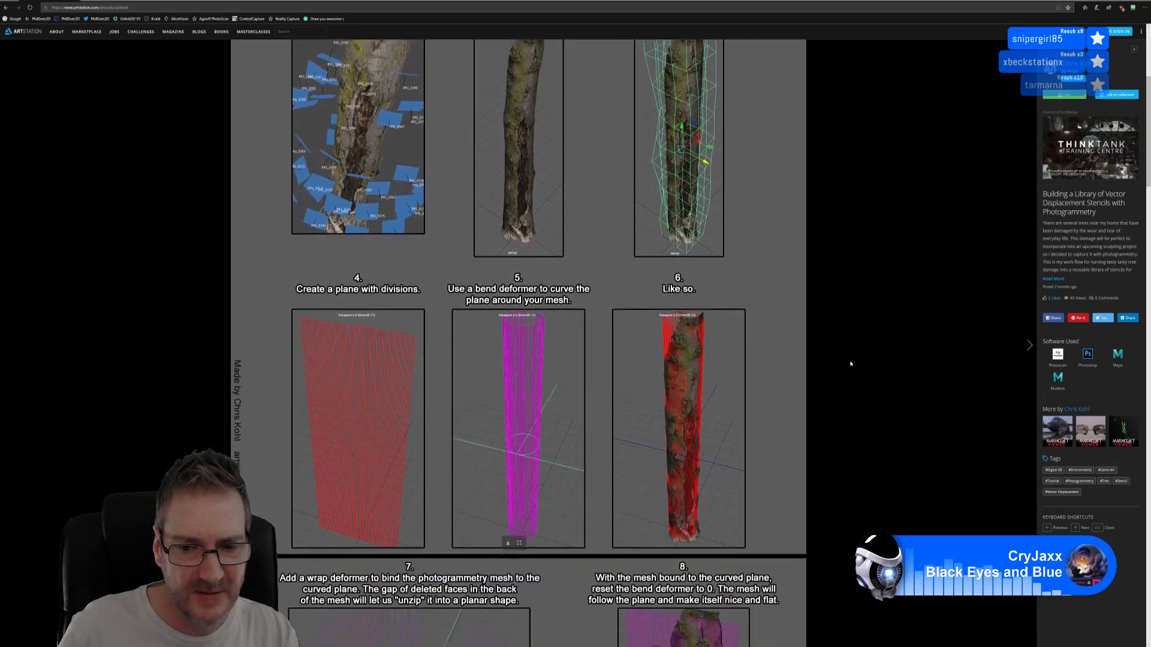
scroll(850, 364, "down", 5)
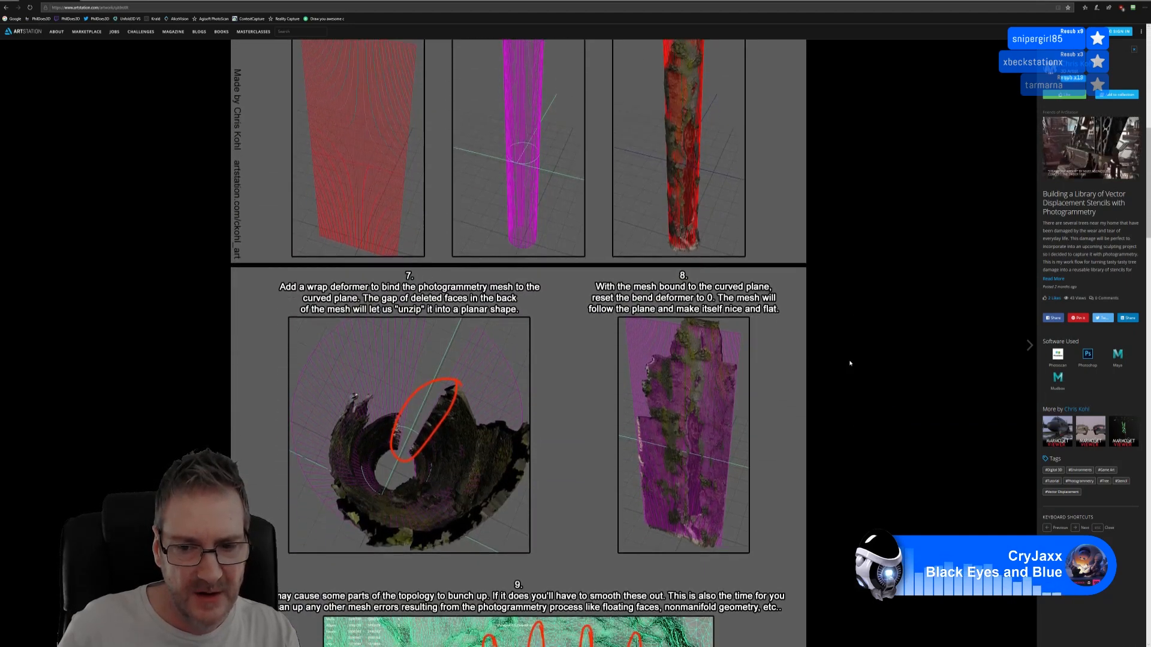
scroll(850, 363, "down", 2)
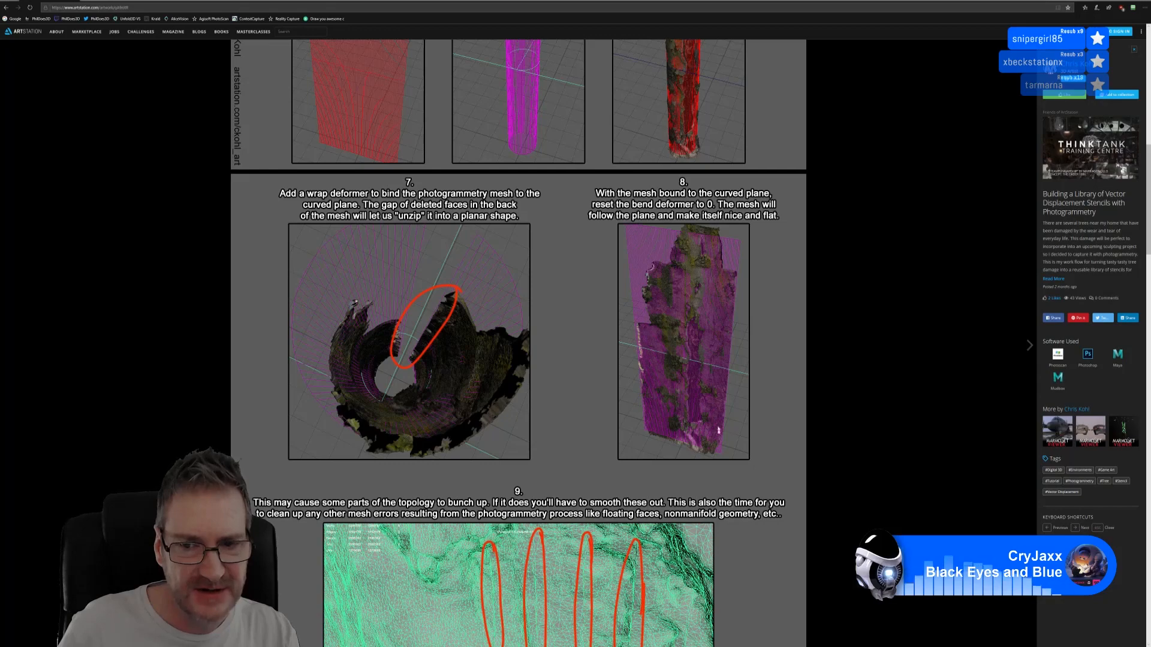
scroll(815, 264, "down", 13)
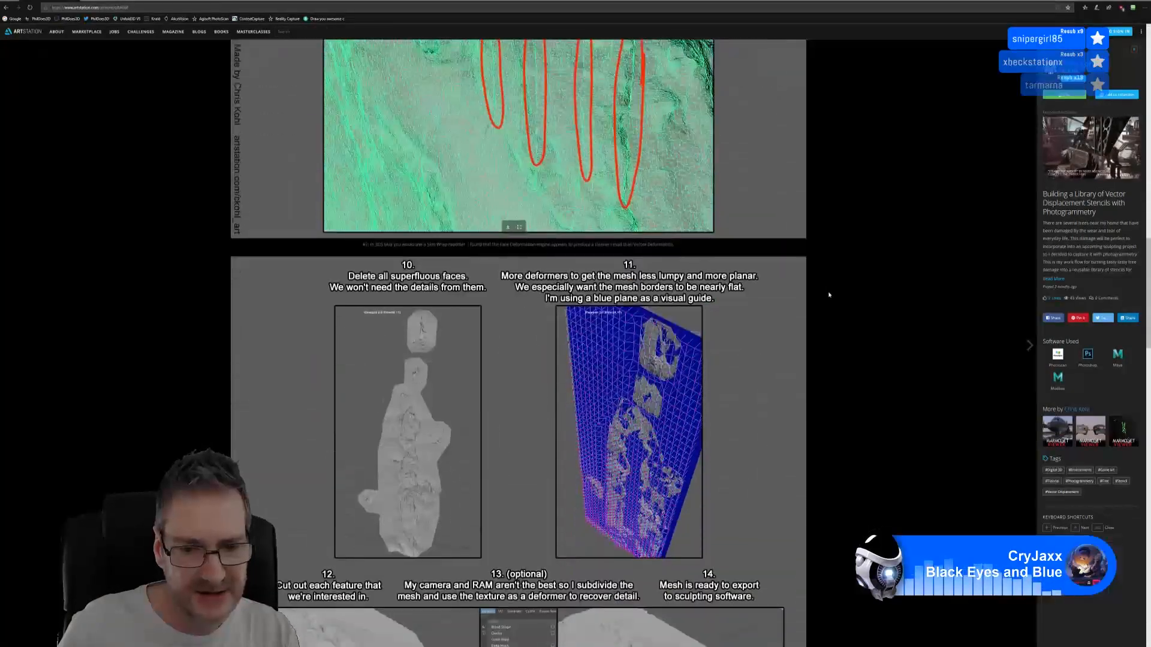
scroll(829, 294, "down", 11)
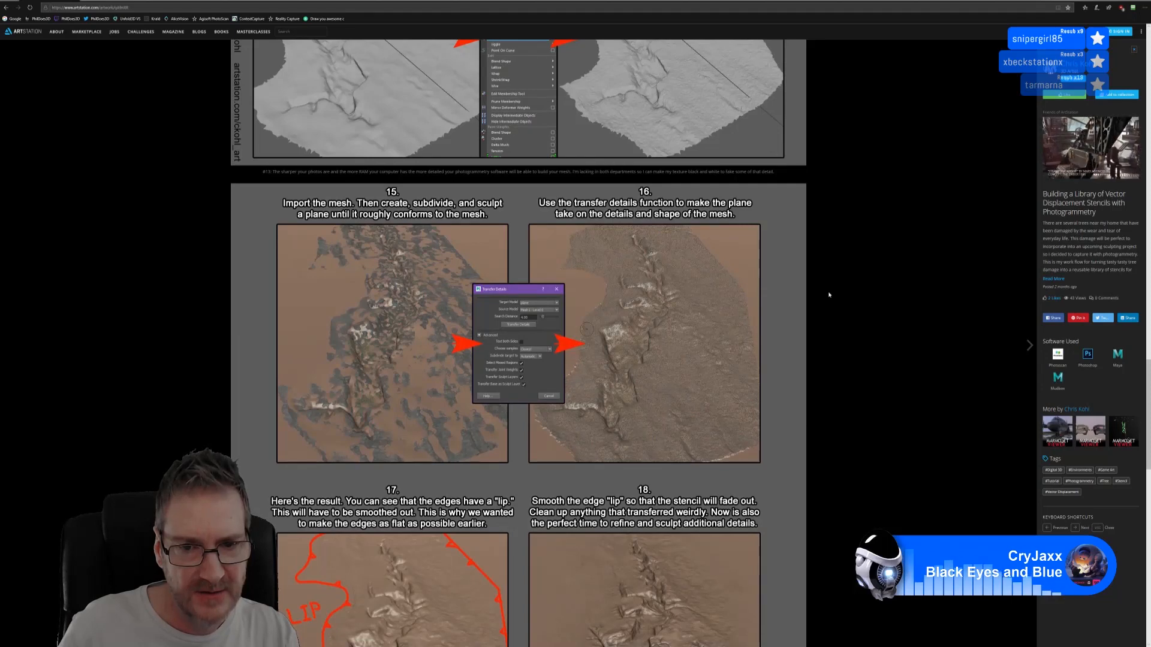
scroll(829, 294, "down", 5)
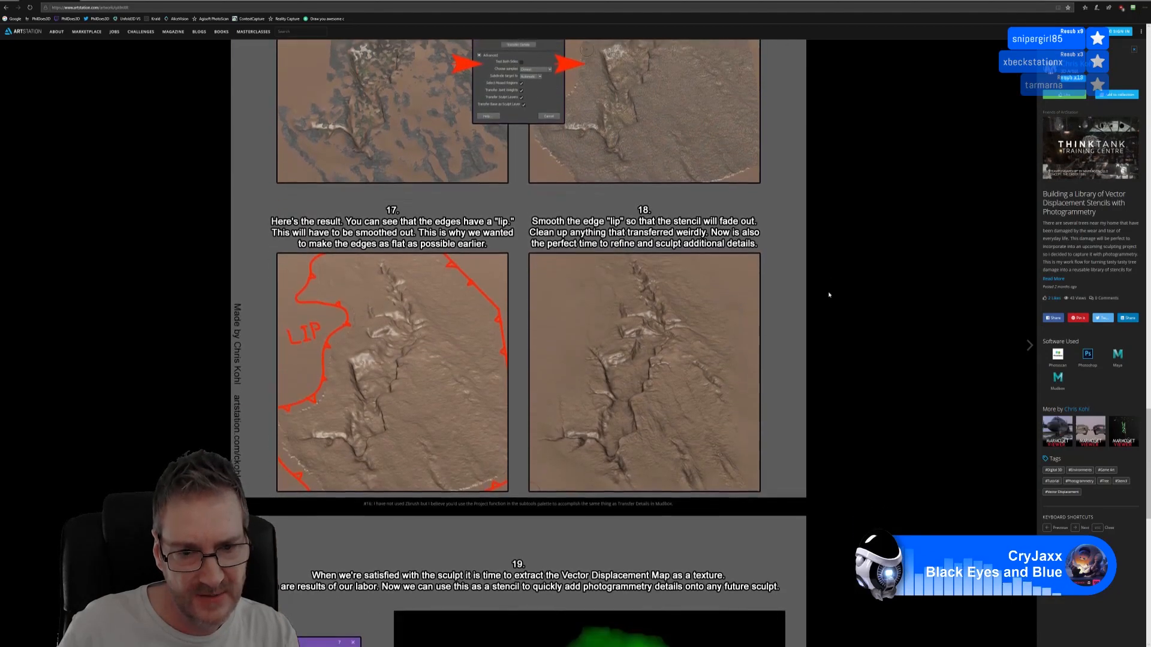
scroll(829, 294, "down", 5)
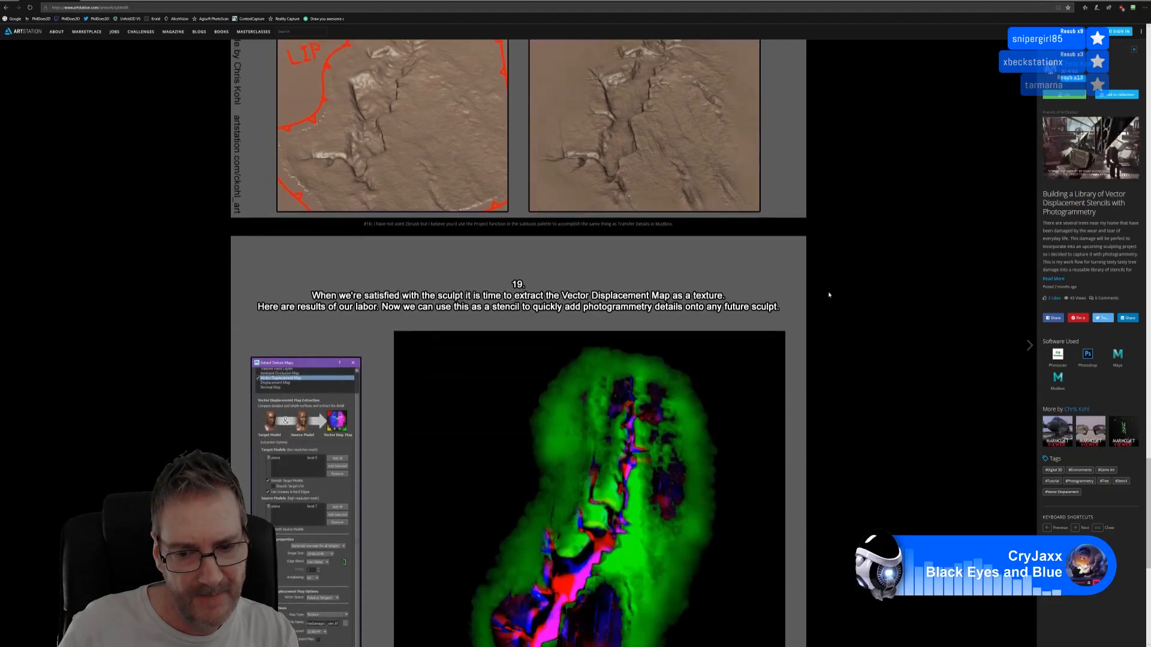
scroll(829, 294, "down", 1)
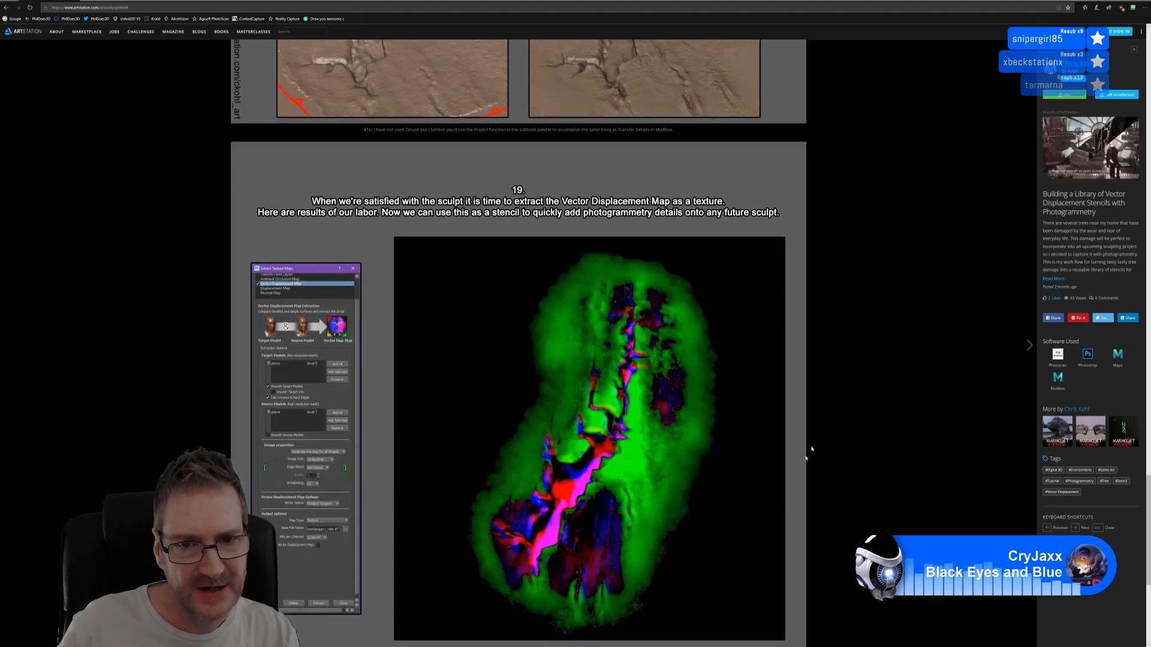
scroll(851, 334, "down", 3)
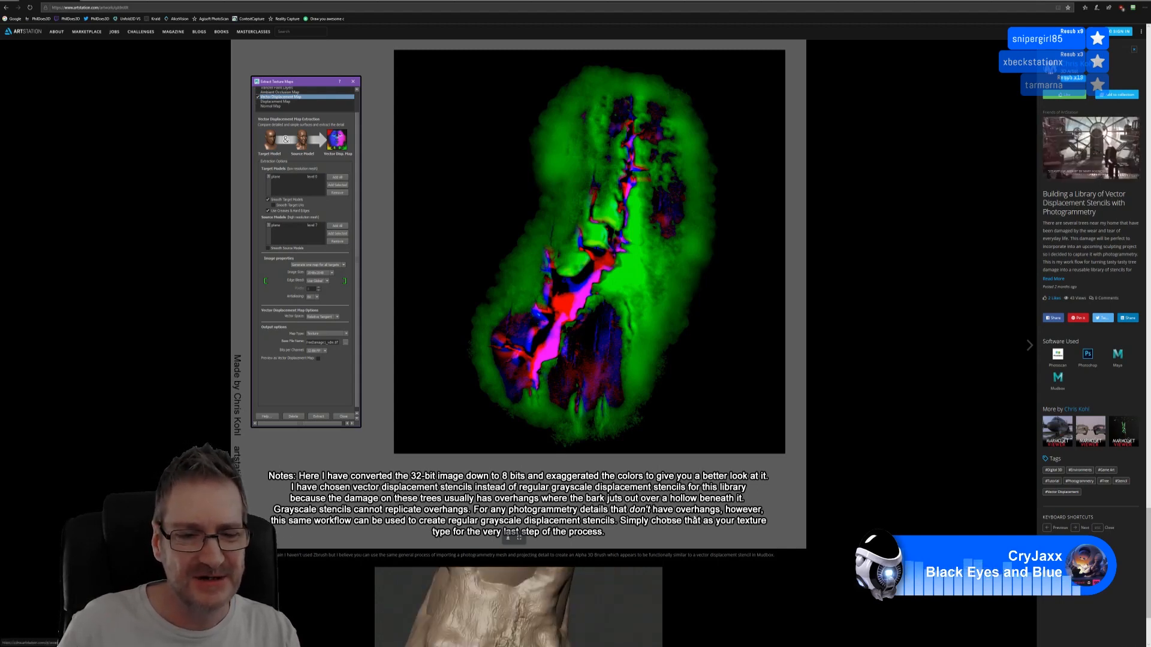
scroll(771, 498, "down", 3)
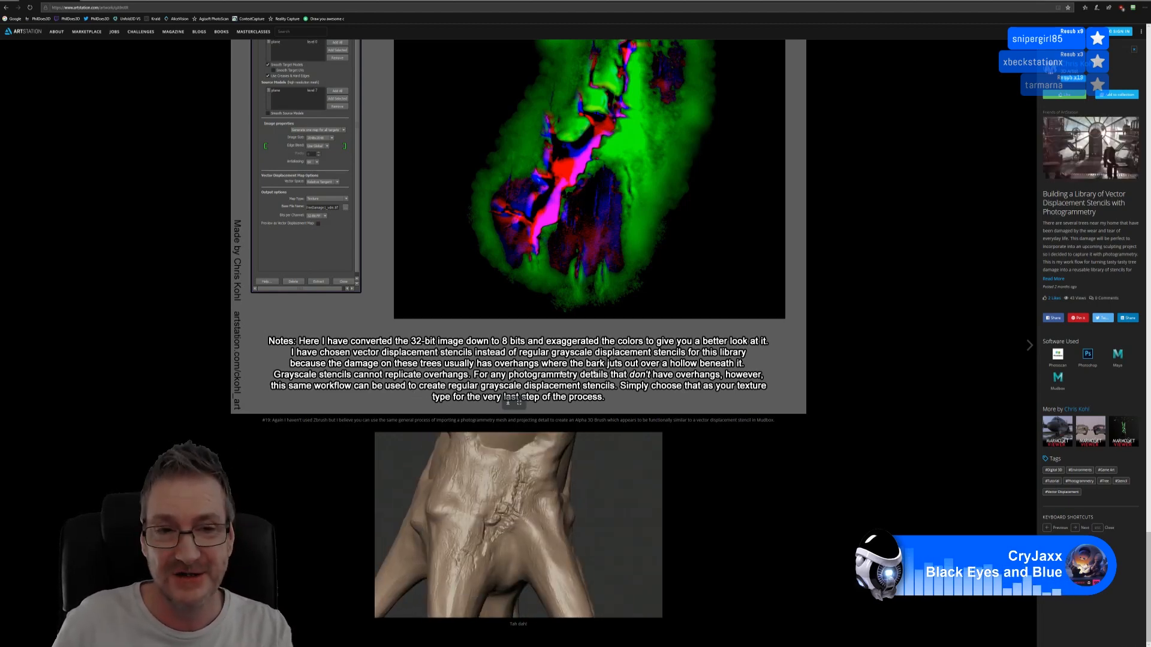
Step: Review the stencil workflow in reverse, from the vector displacement map extraction back to the first photogrammetry steps
scroll(783, 340, "up", 3)
scroll(504, 146, "up", 2)
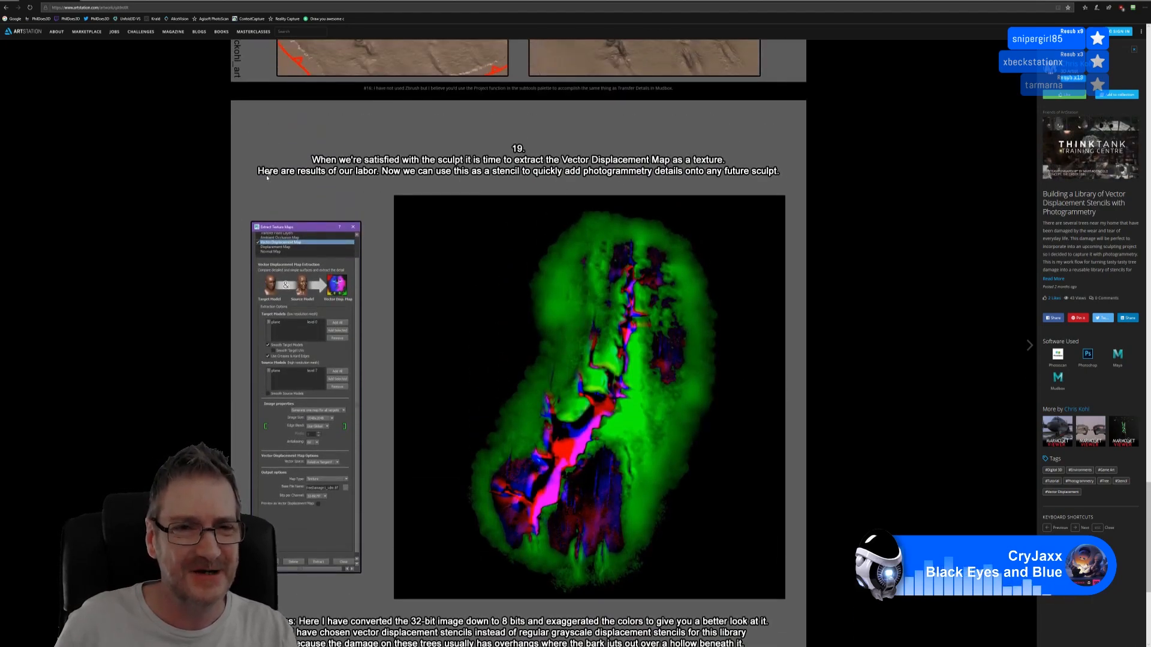
scroll(560, 204, "up", 12)
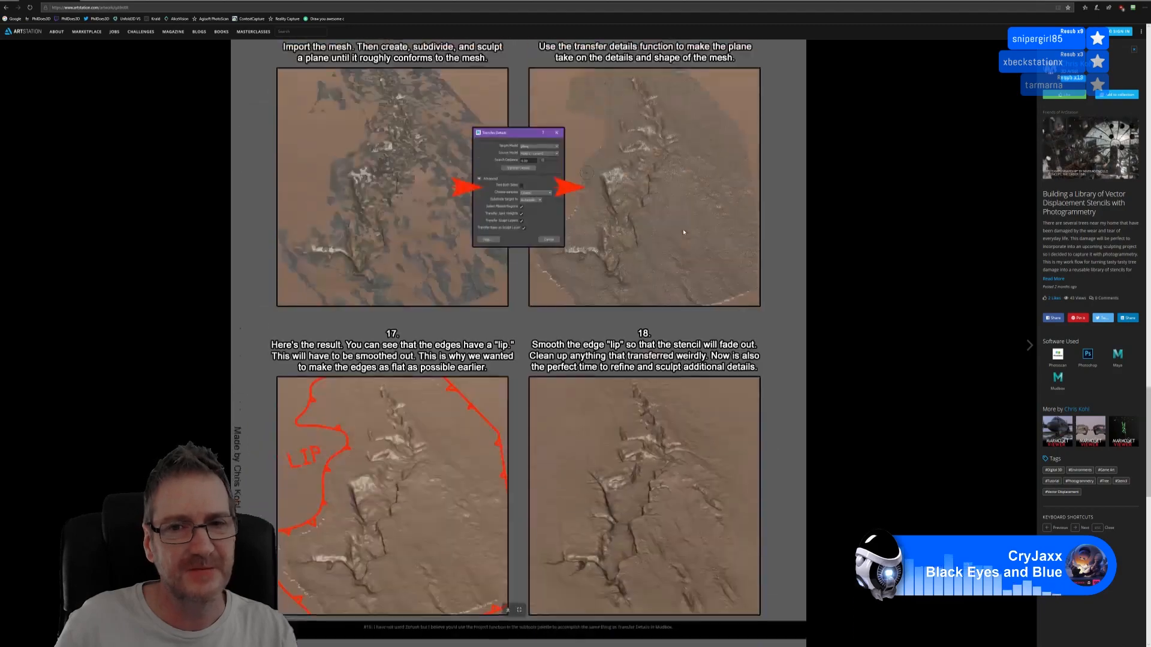
scroll(704, 254, "up", 20)
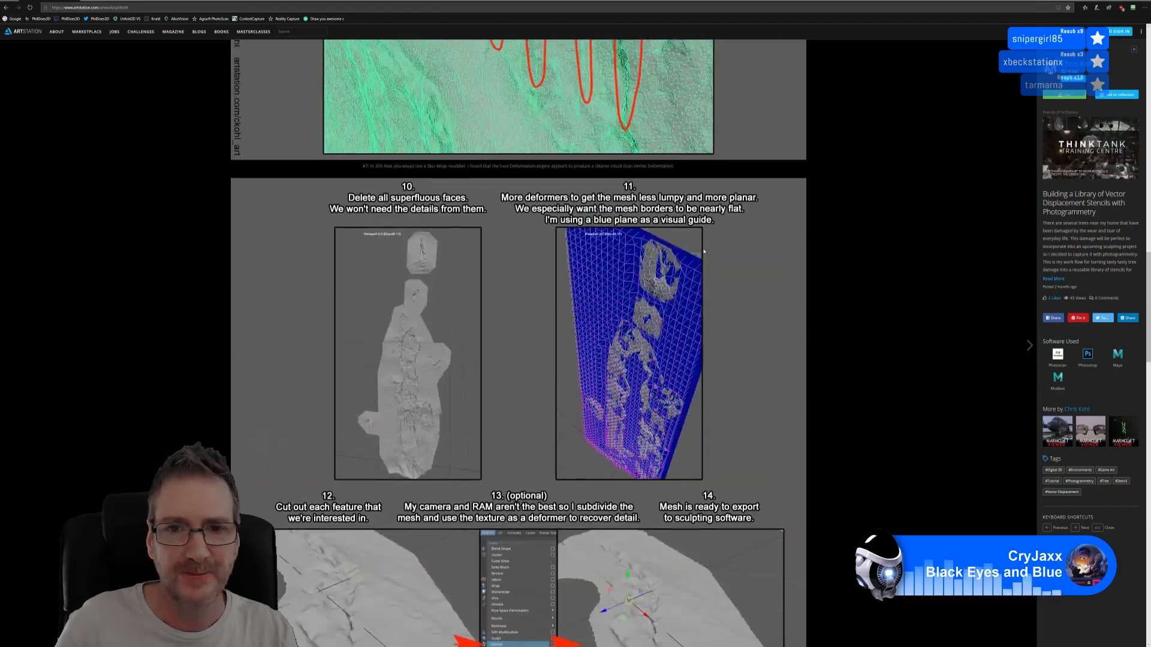
scroll(704, 255, "up", 9)
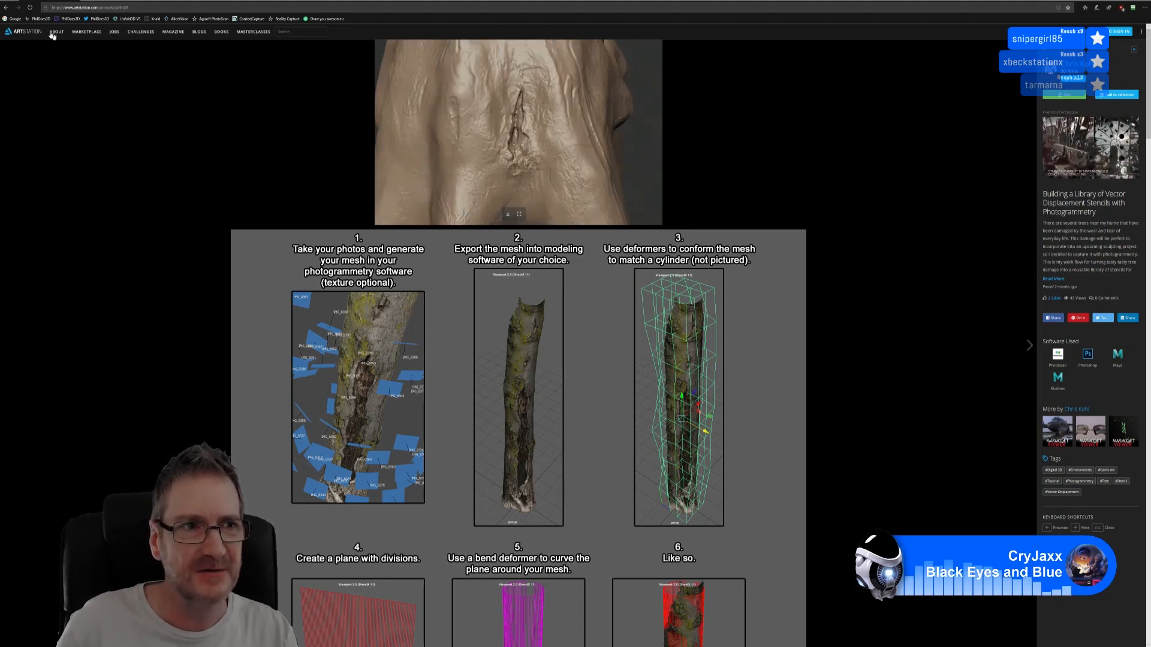
Step: Return to the portfolio, open the Tiberium Mutated Plant 01 project and examine its texture maps, sculpts and glowing renders
left_click(8, 8)
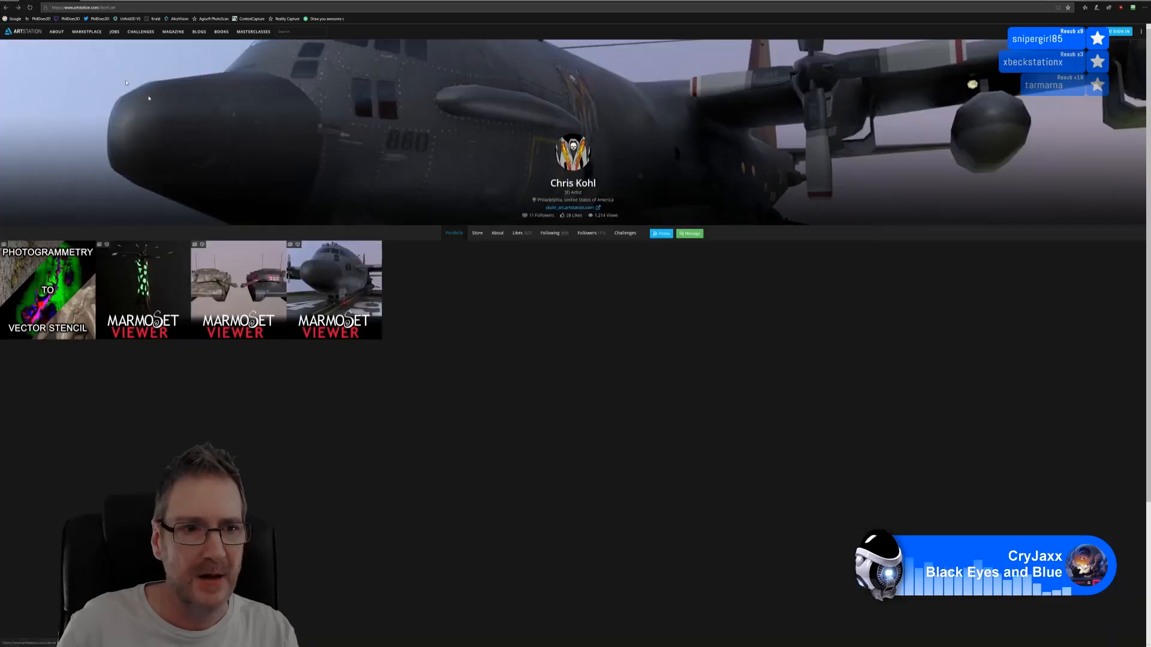
left_click(144, 293)
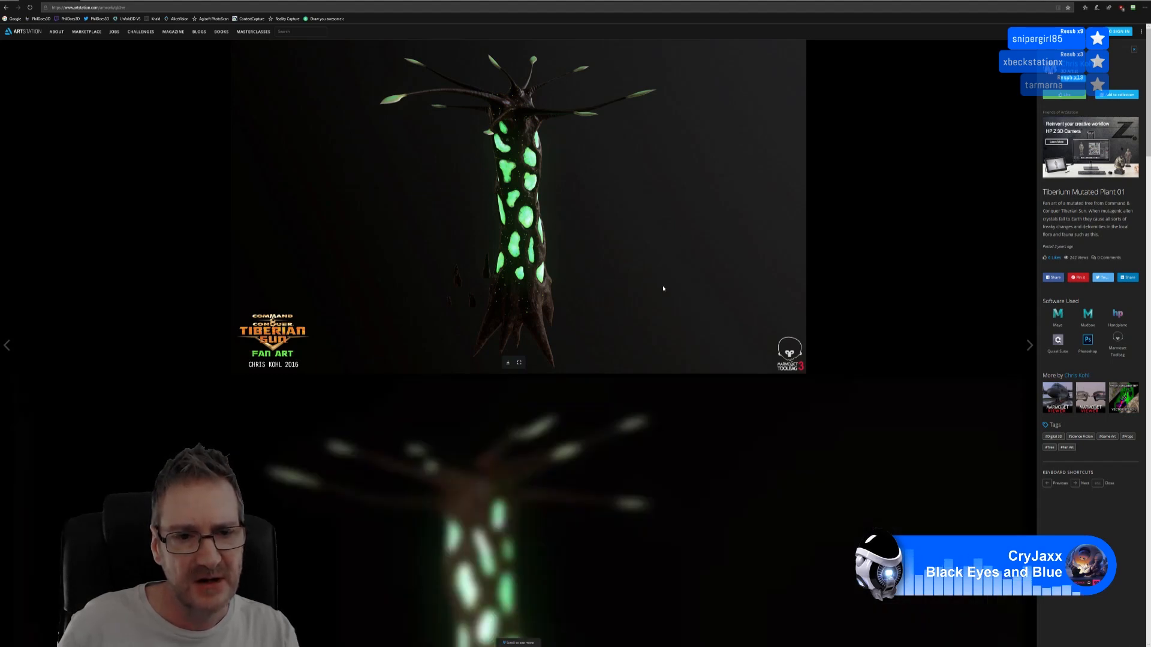
scroll(663, 288, "down", 3)
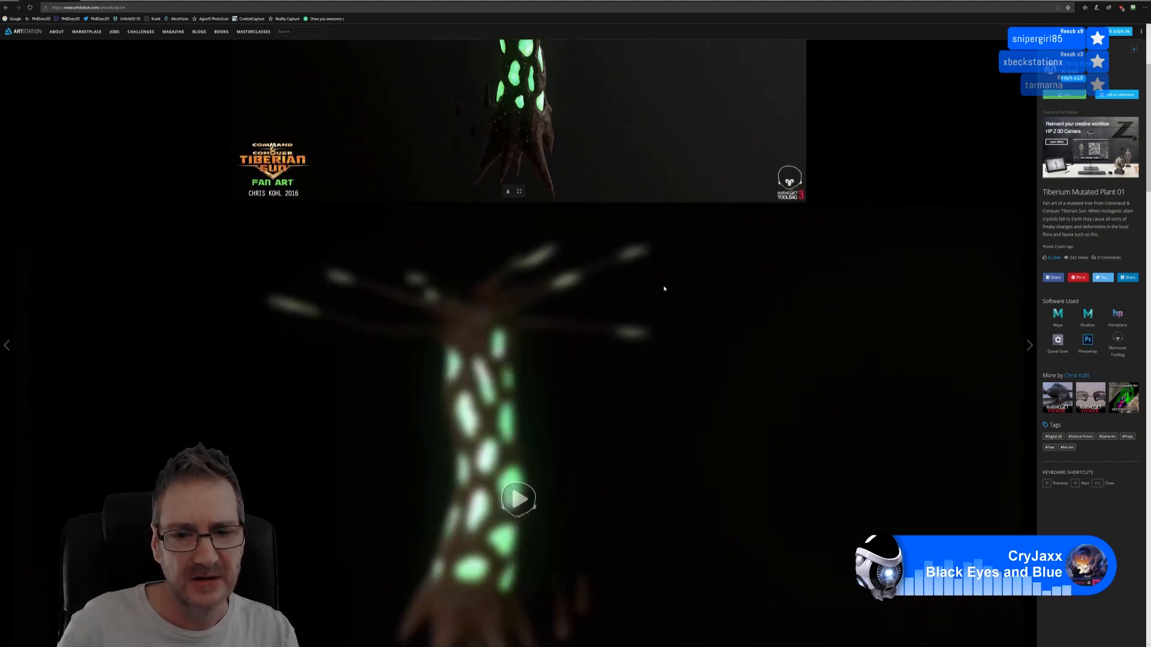
scroll(663, 287, "down", 8)
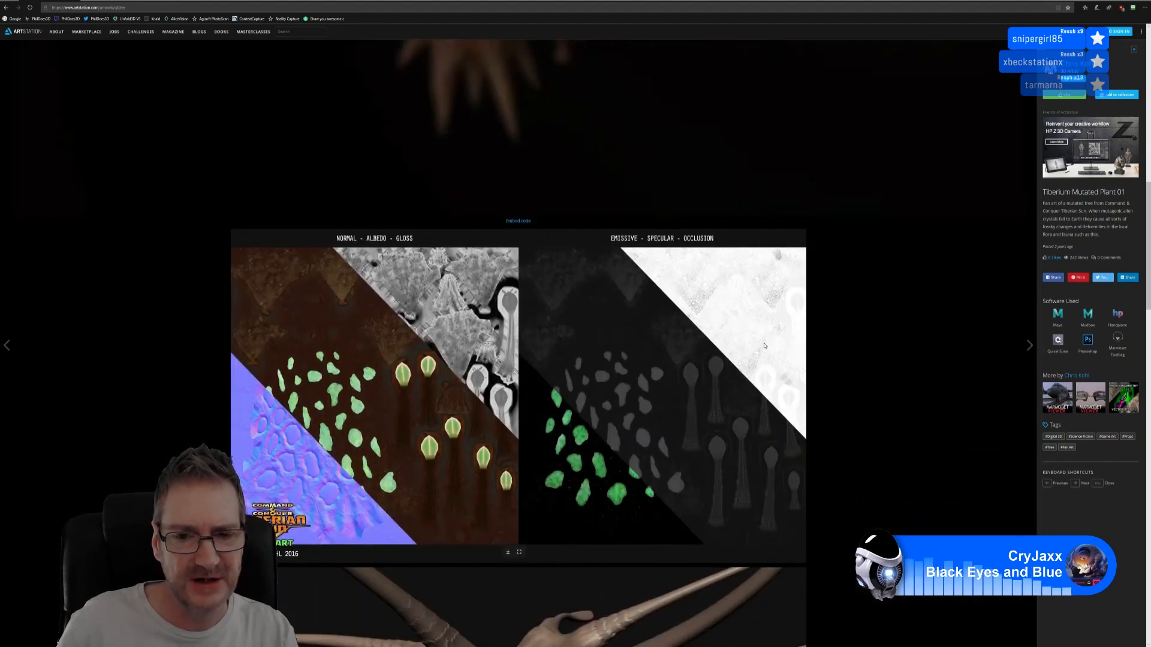
scroll(764, 346, "down", 6)
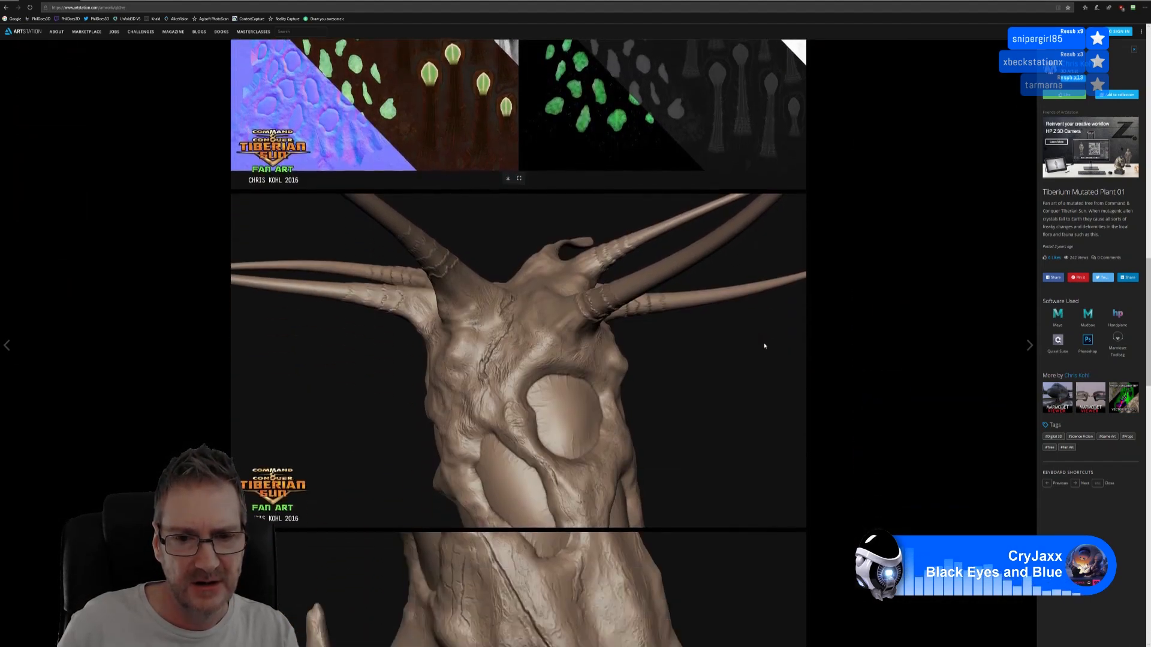
scroll(764, 345, "down", 2)
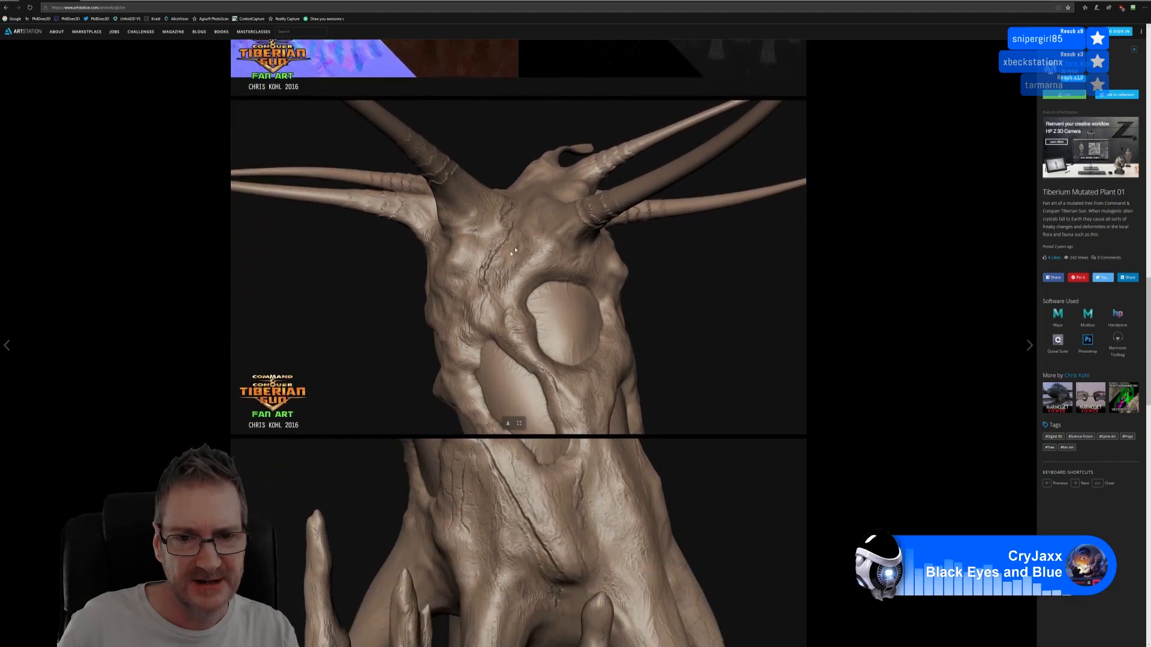
scroll(747, 377, "down", 6)
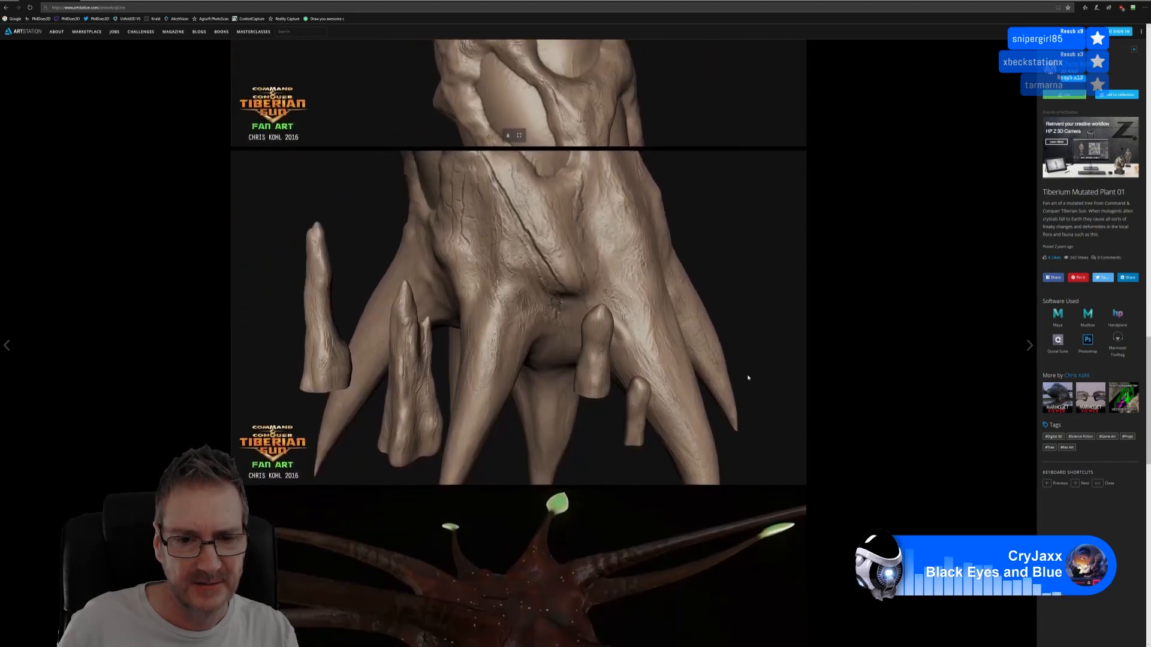
scroll(747, 378, "down", 3)
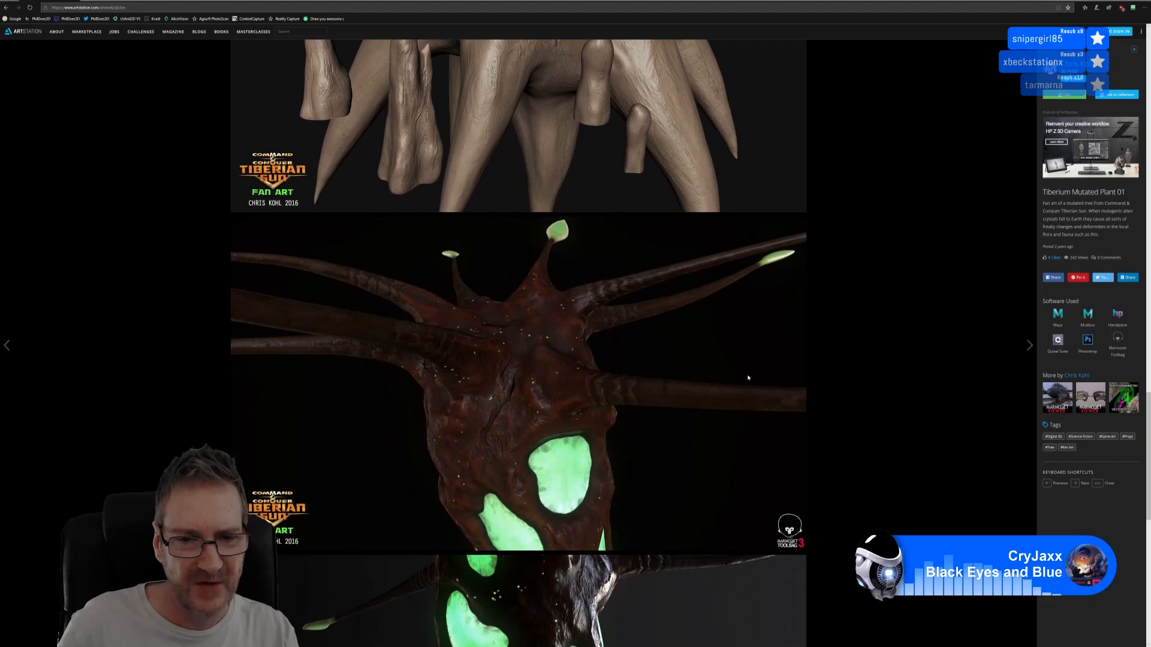
scroll(747, 378, "down", 9)
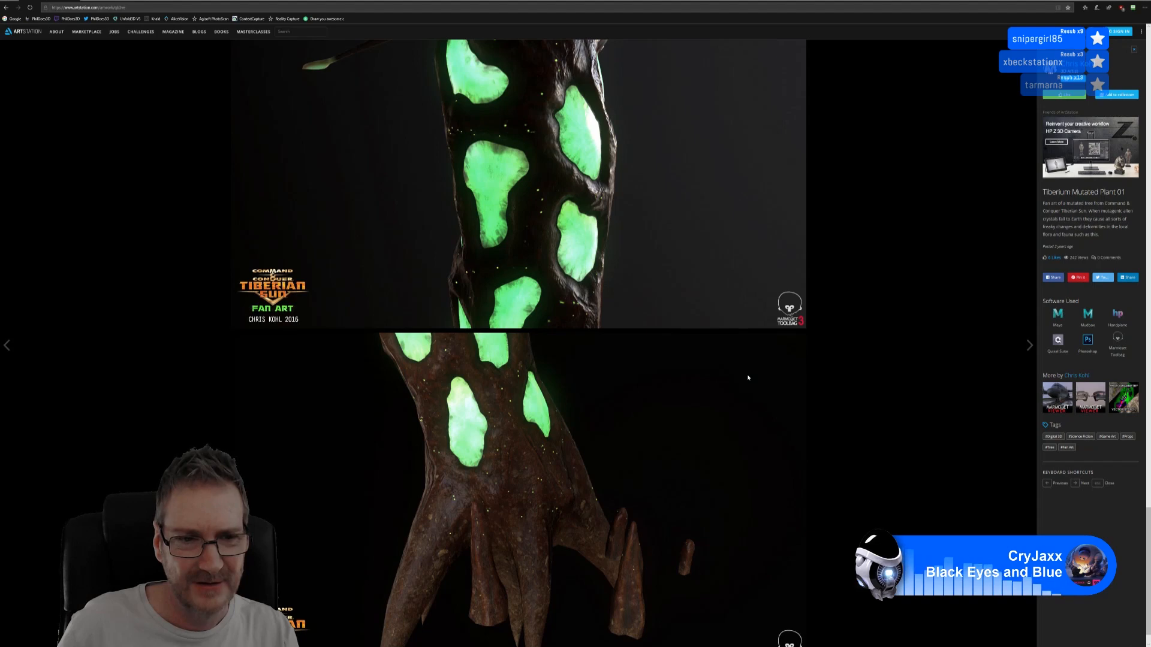
scroll(748, 378, "down", 1)
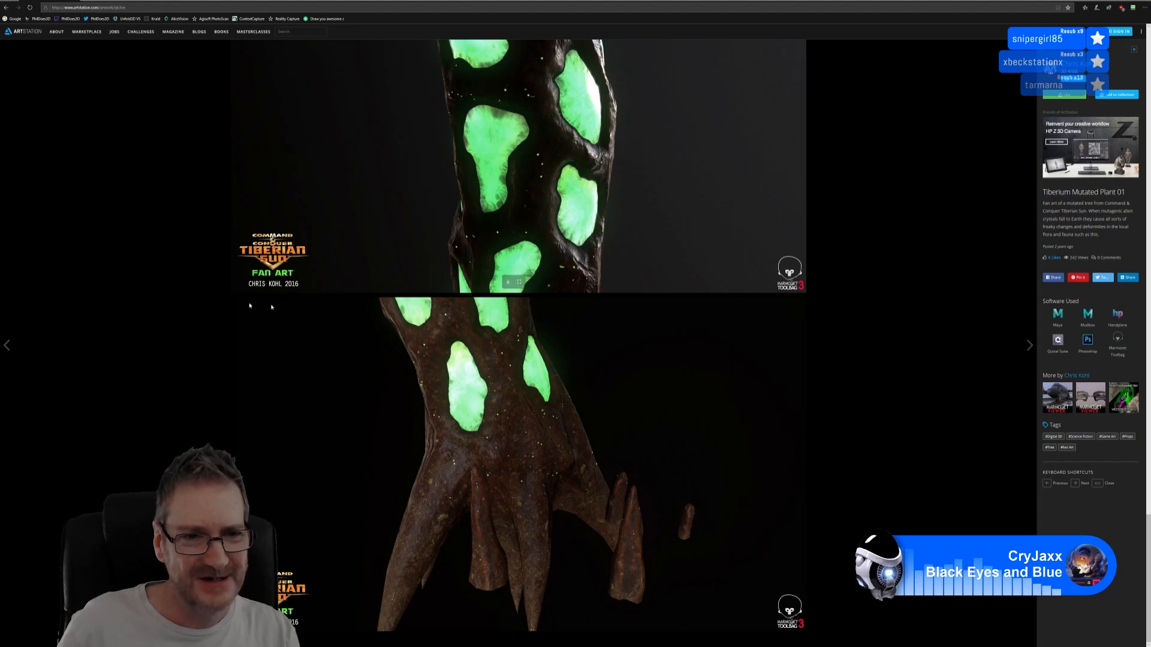
Step: Look over the mutated plant's renders and root sculpt again, going back to the embedded 3D viewer
scroll(682, 335, "up", 6)
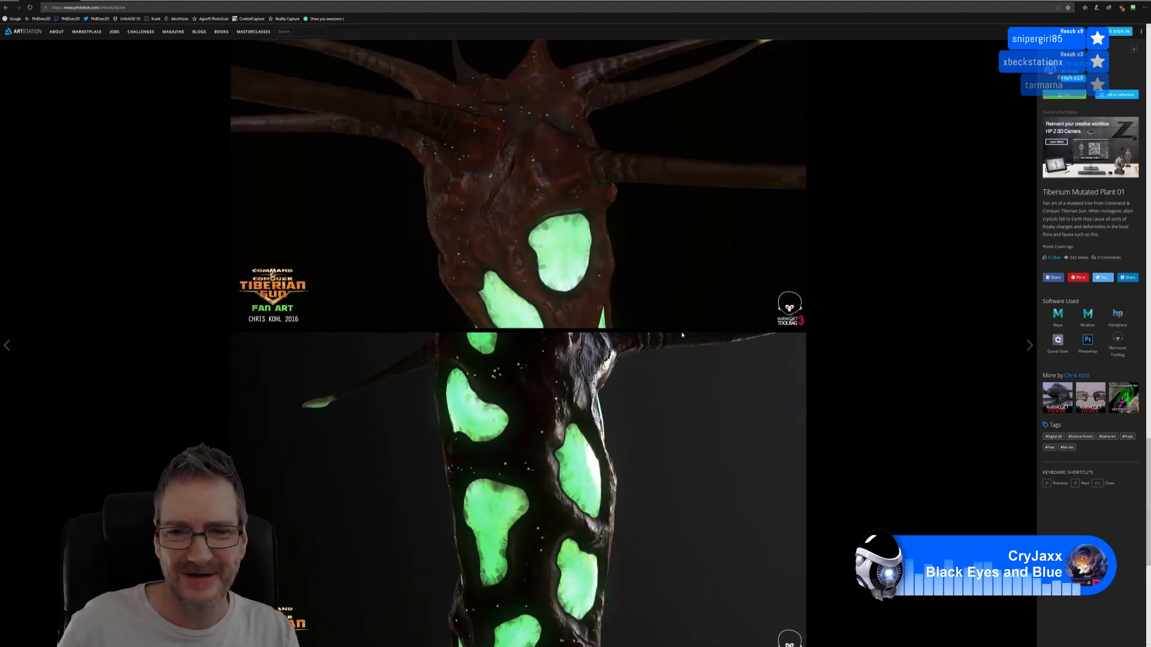
scroll(684, 336, "up", 6)
scroll(727, 387, "down", 5)
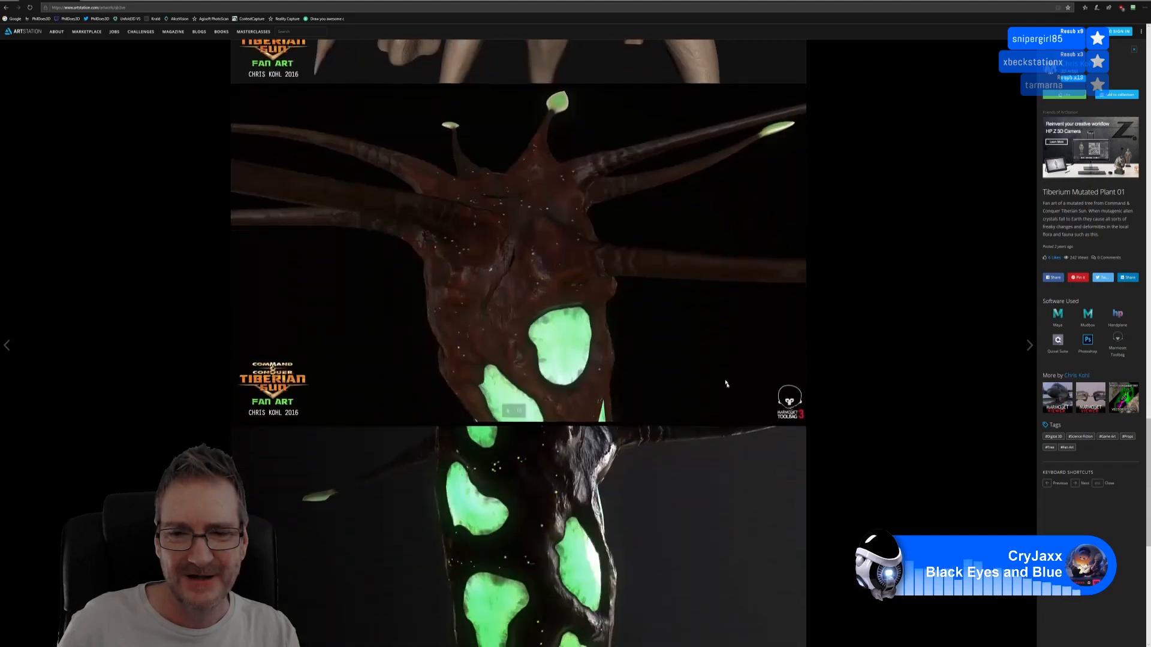
scroll(776, 417, "up", 15)
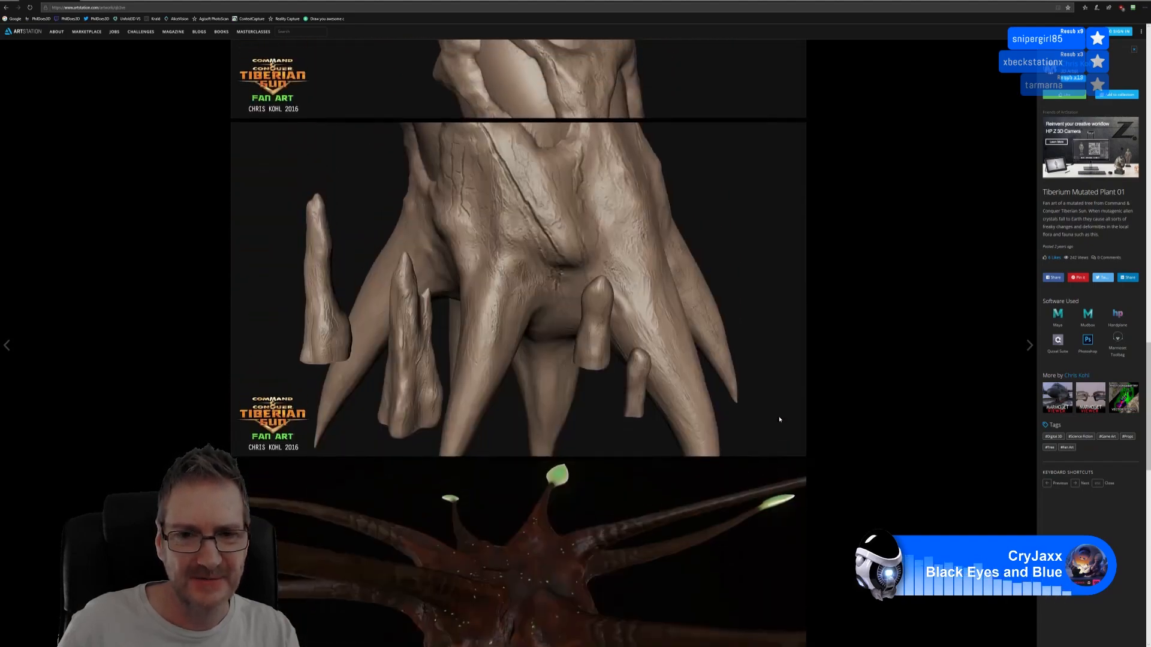
scroll(773, 420, "up", 6)
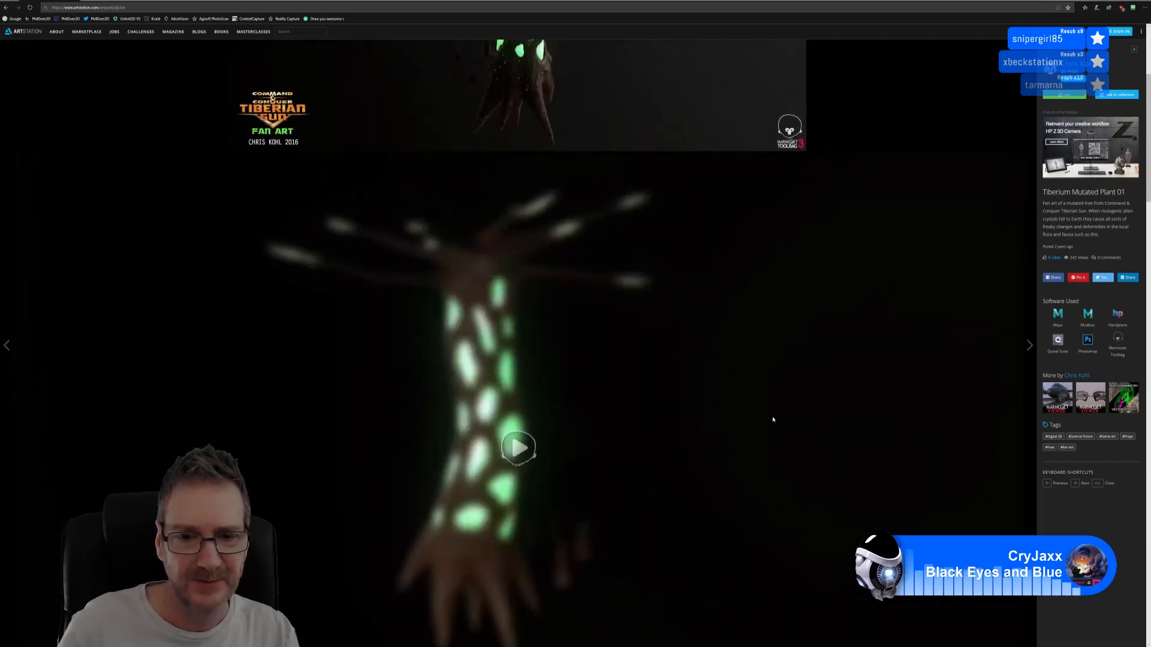
Step: Load the mutated plant in the embedded 3D viewer, then rotate and zoom the model to inspect its glowing trunk and branches
scroll(590, 443, "up", 6)
scroll(593, 442, "down", 8)
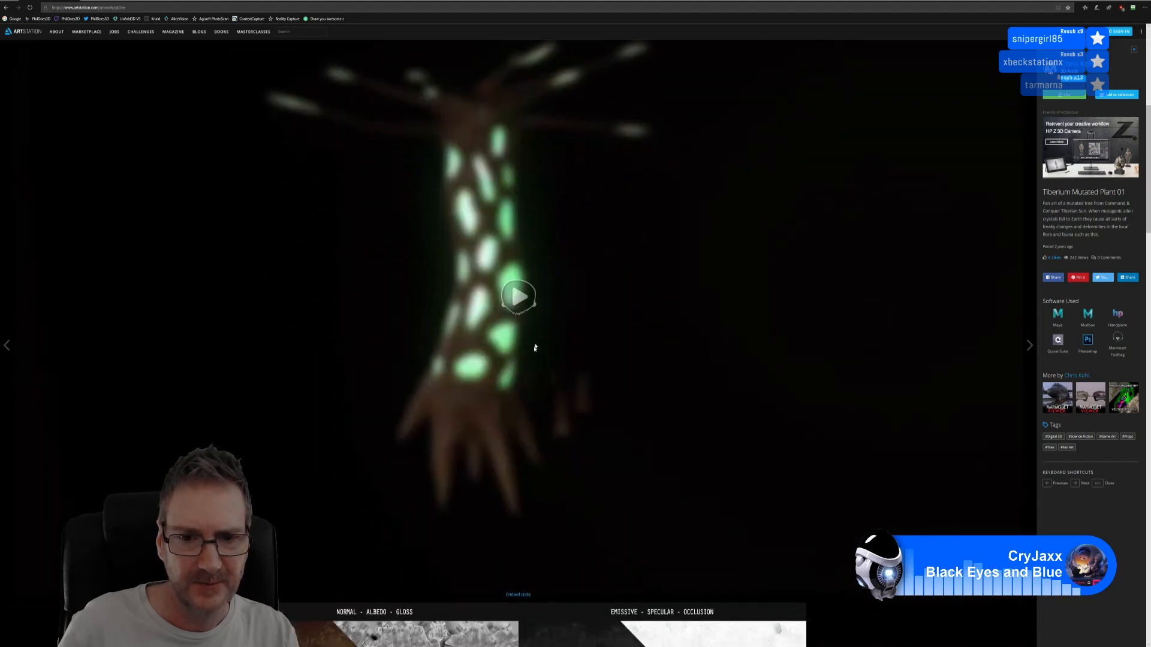
left_click(519, 300)
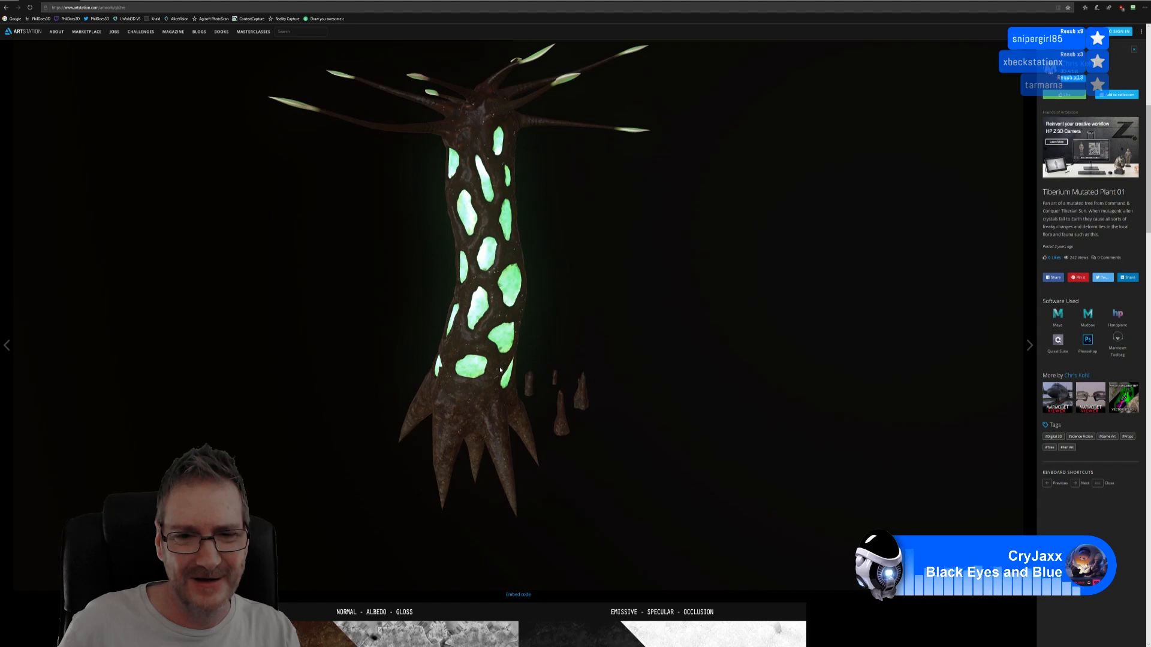
left_click_drag(479, 327, 692, 321)
scroll(692, 320, "up", 3)
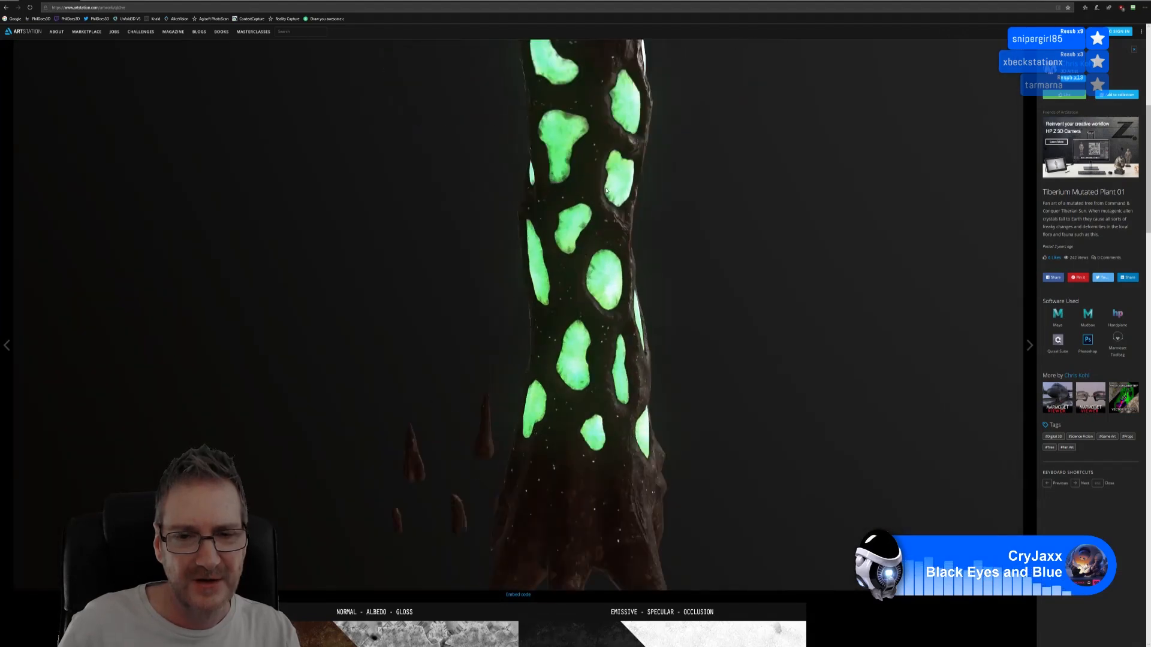
left_click_drag(606, 190, 576, 261)
scroll(575, 259, "down", 5)
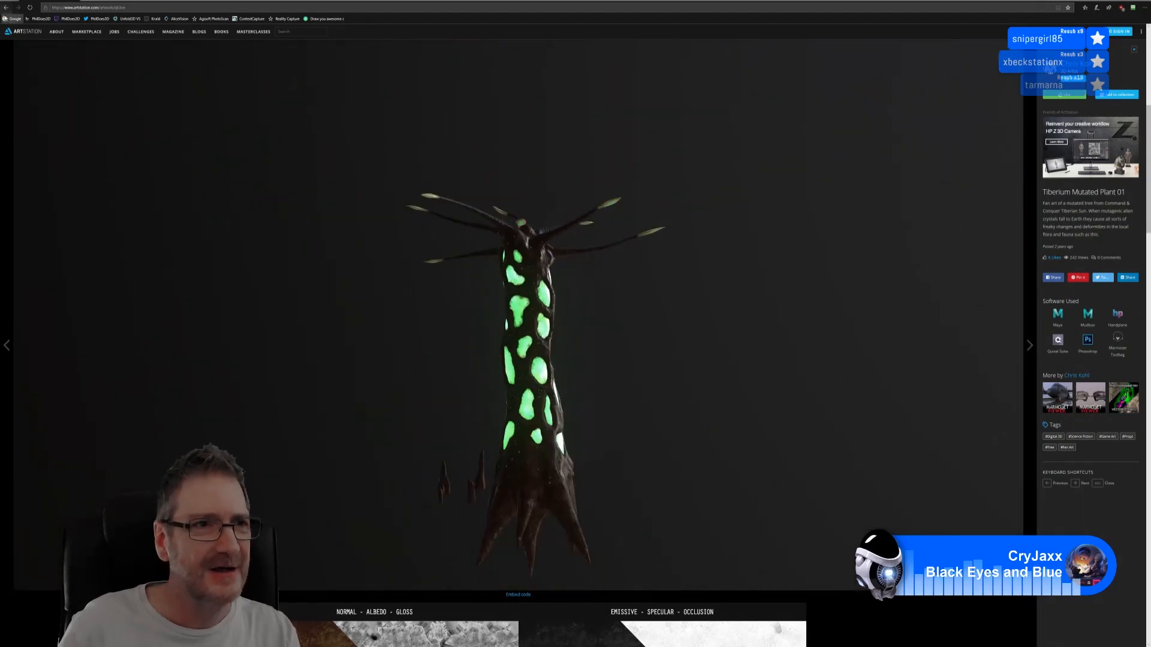
Step: Return to the portfolio, open the XM1 Abrams Prototype - APB project and view its texture maps and tank renders through to the last image
left_click(4, 8)
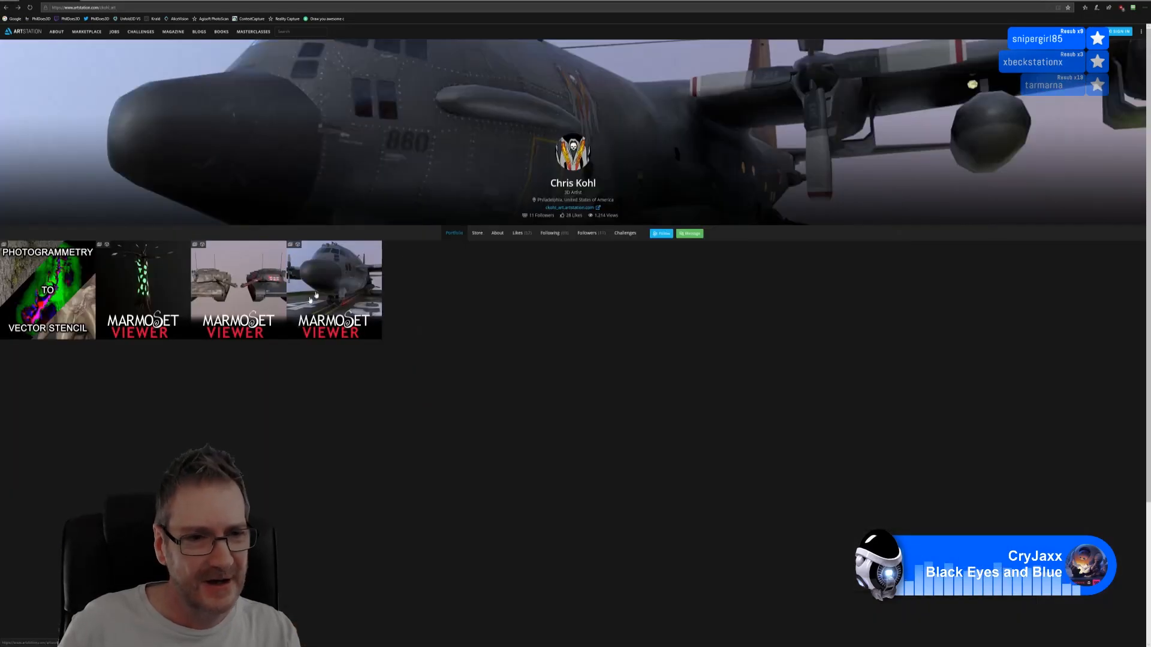
left_click(238, 290)
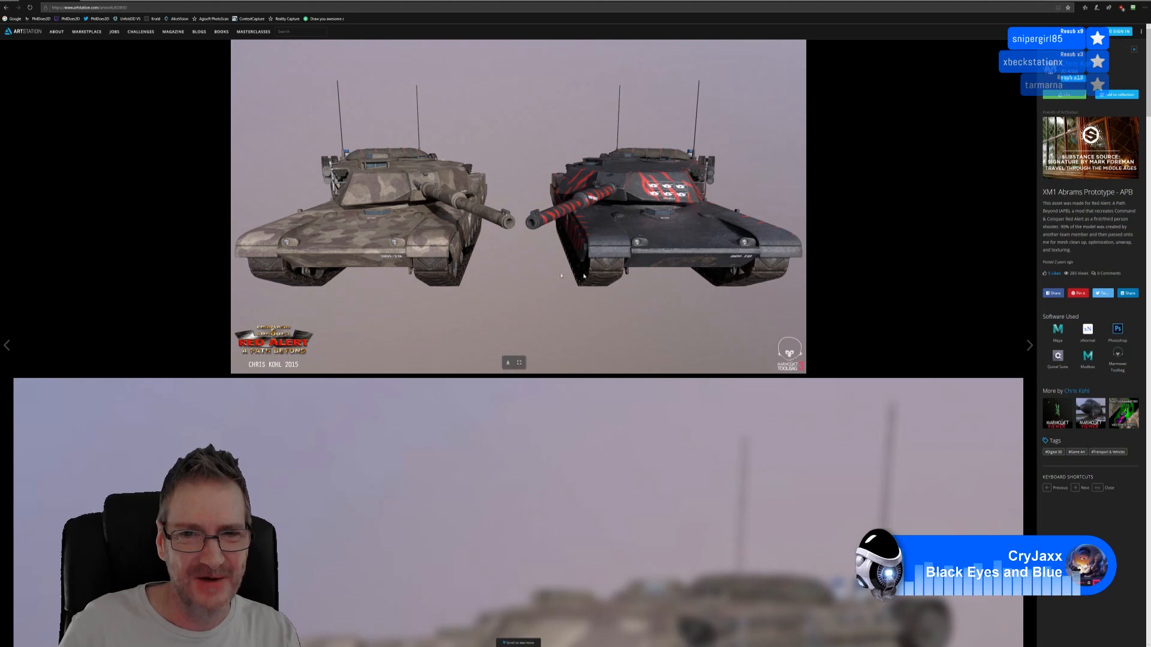
scroll(623, 264, "down", 5)
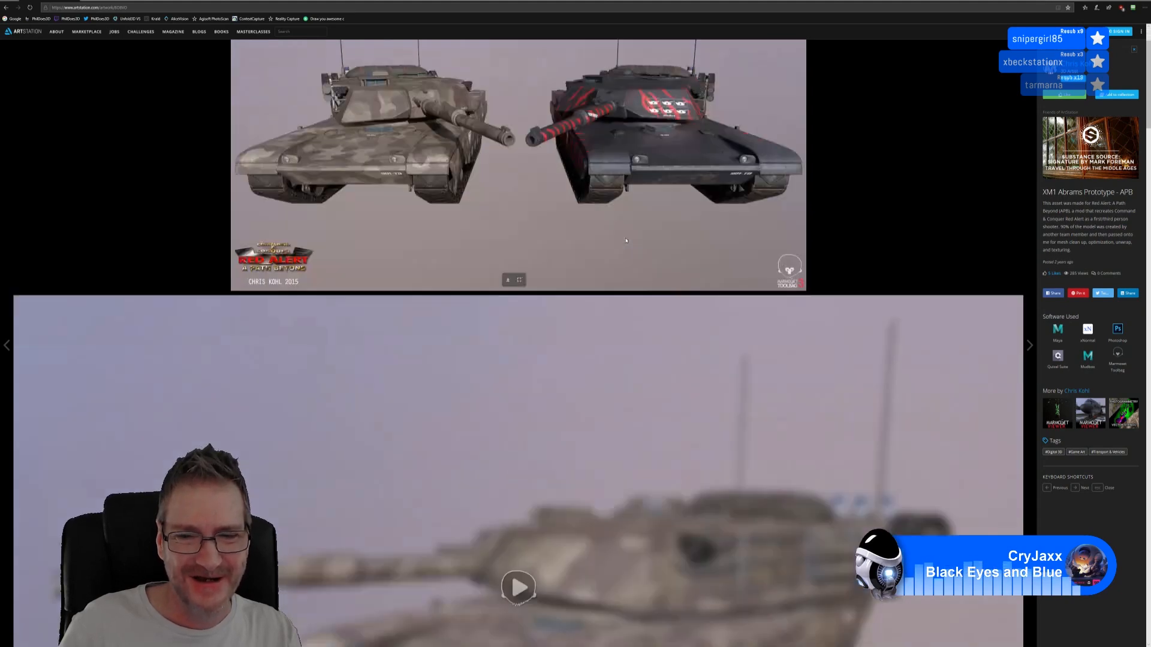
scroll(625, 252, "down", 10)
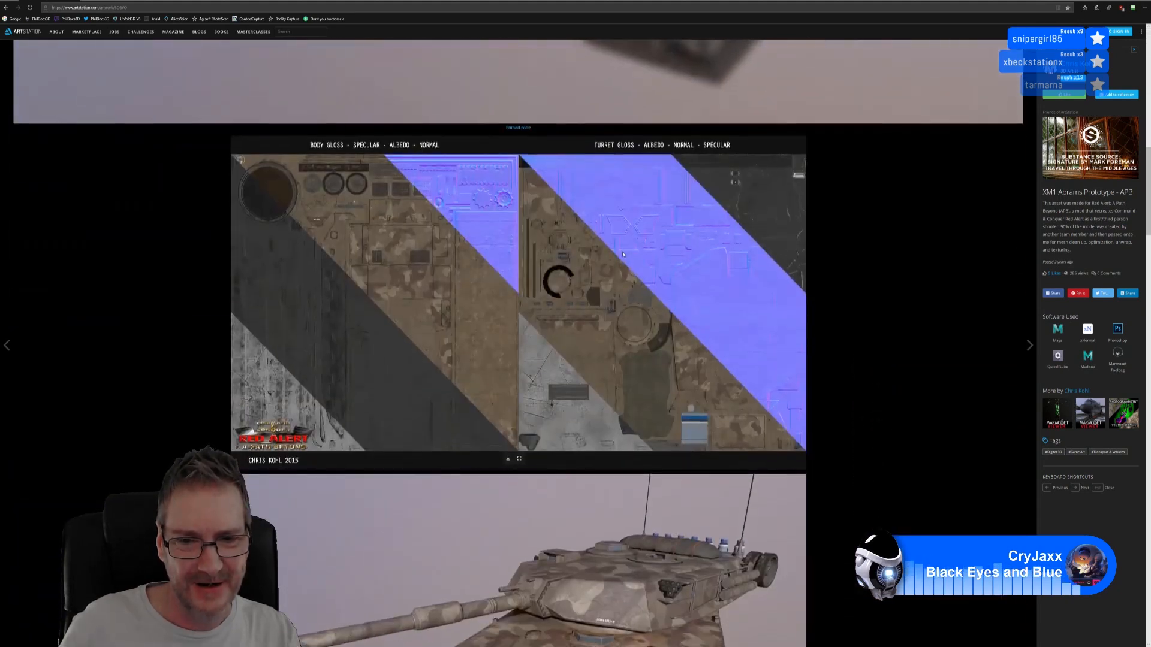
scroll(624, 259, "down", 8)
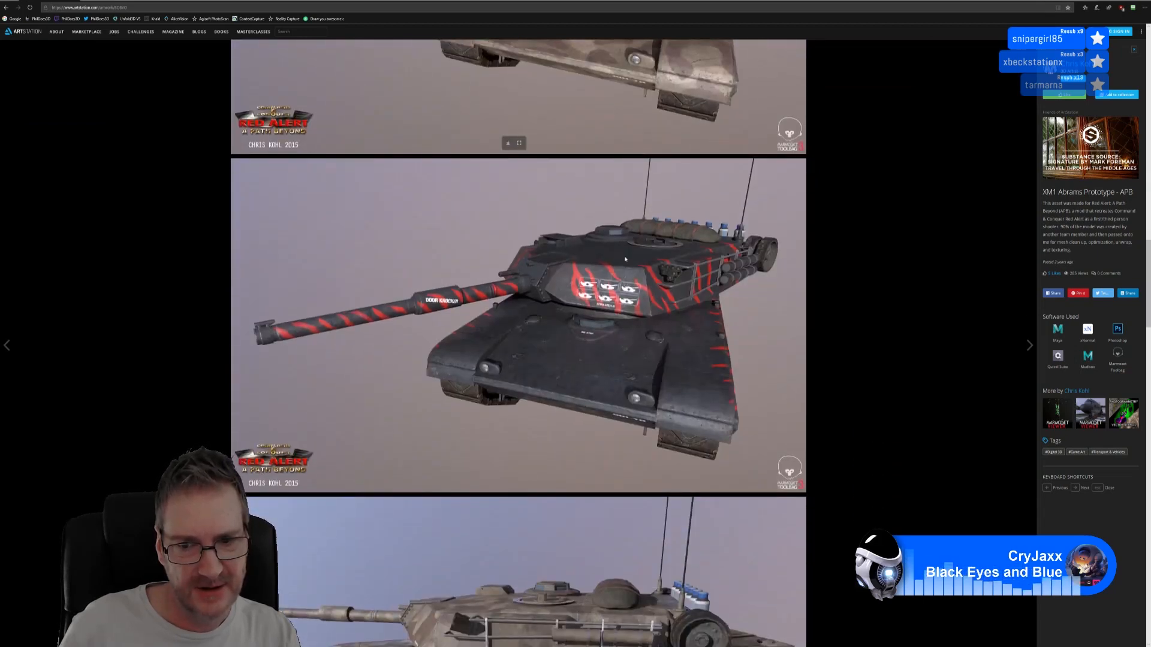
scroll(625, 259, "down", 5)
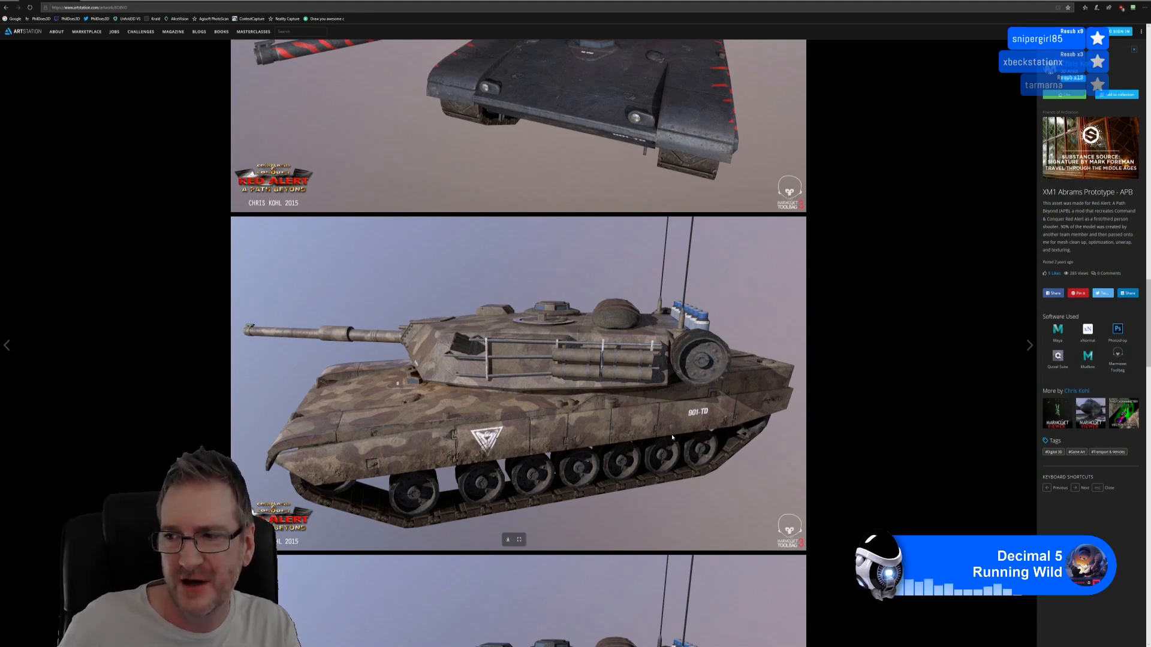
scroll(672, 438, "down", 9)
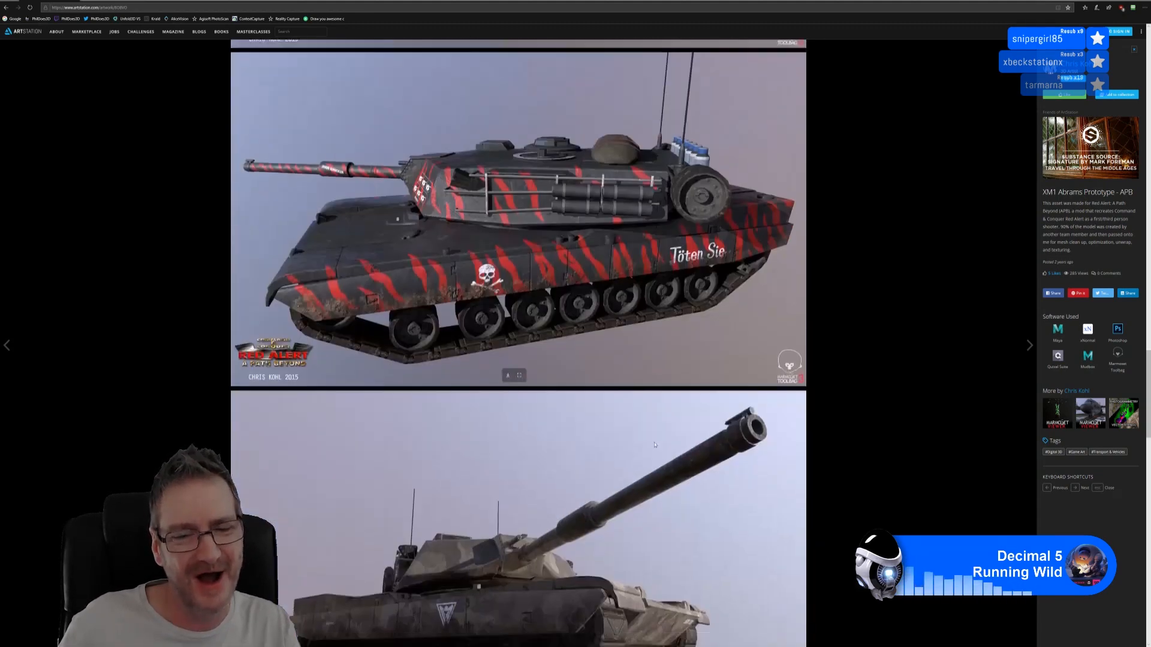
scroll(654, 445, "down", 10)
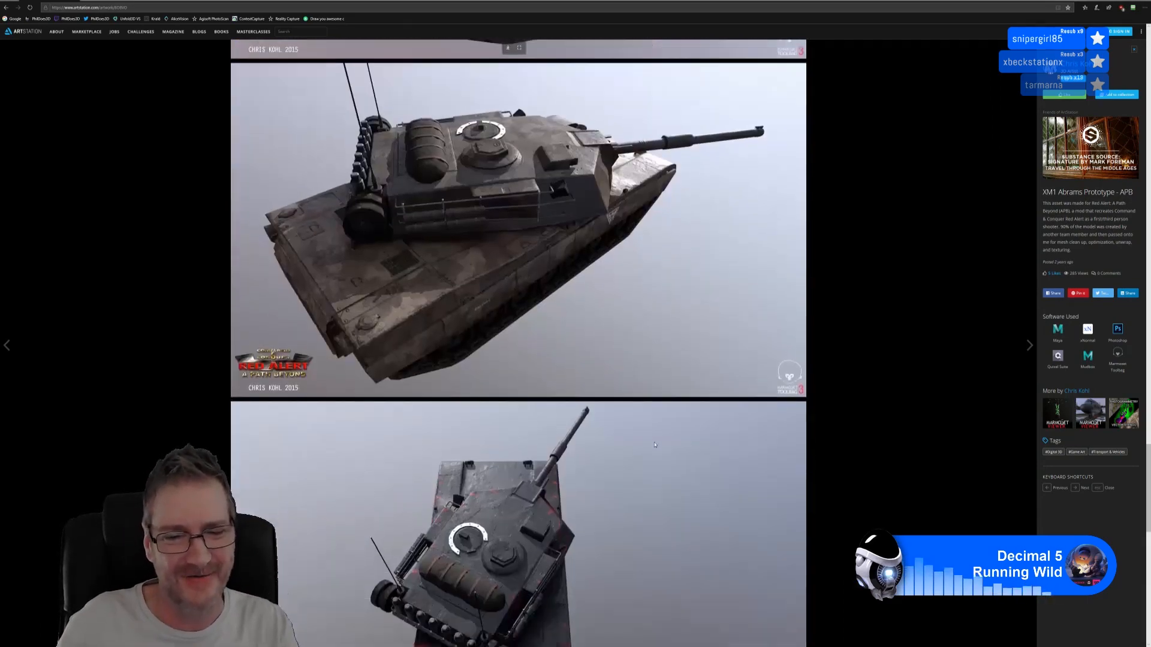
scroll(655, 444, "down", 6)
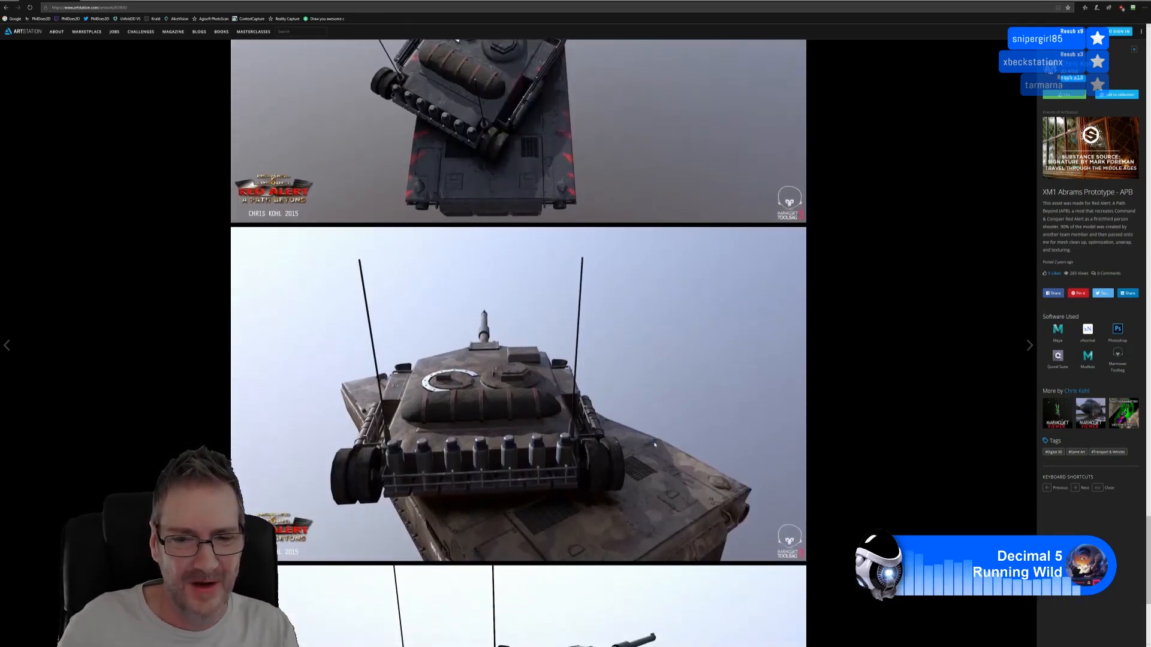
scroll(654, 444, "down", 5)
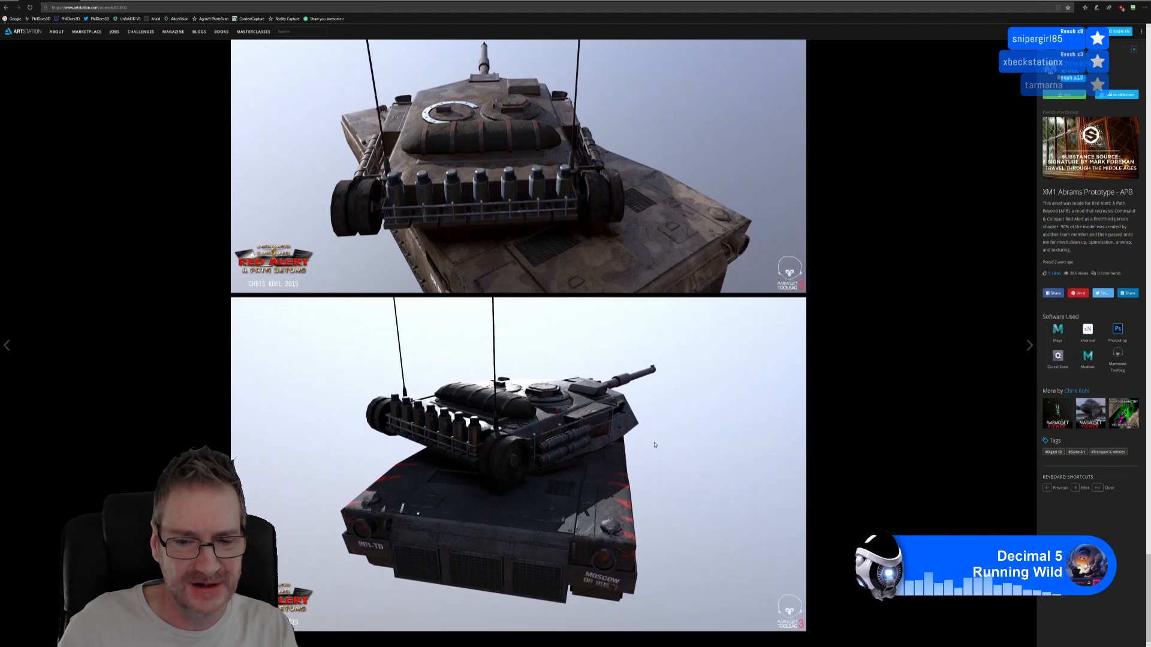
Step: Review the Abrams tank renders in reverse, comparing the camouflage and red-striped versions, back to the body and turret texture maps
scroll(655, 444, "up", 9)
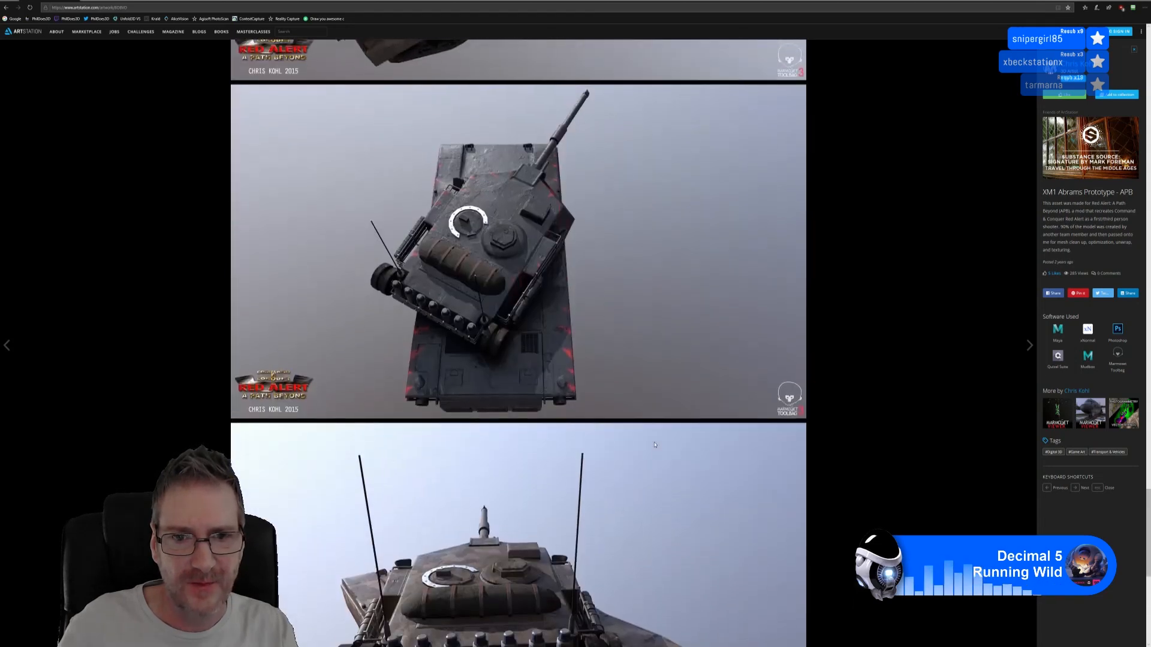
scroll(655, 444, "up", 12)
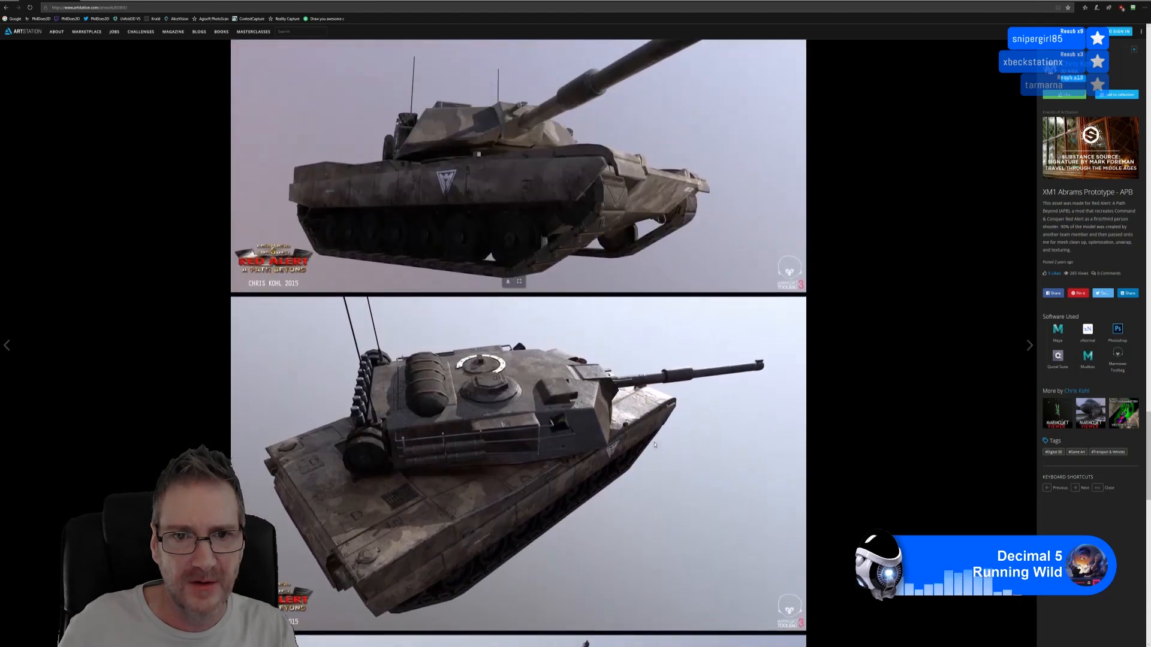
scroll(655, 444, "up", 1)
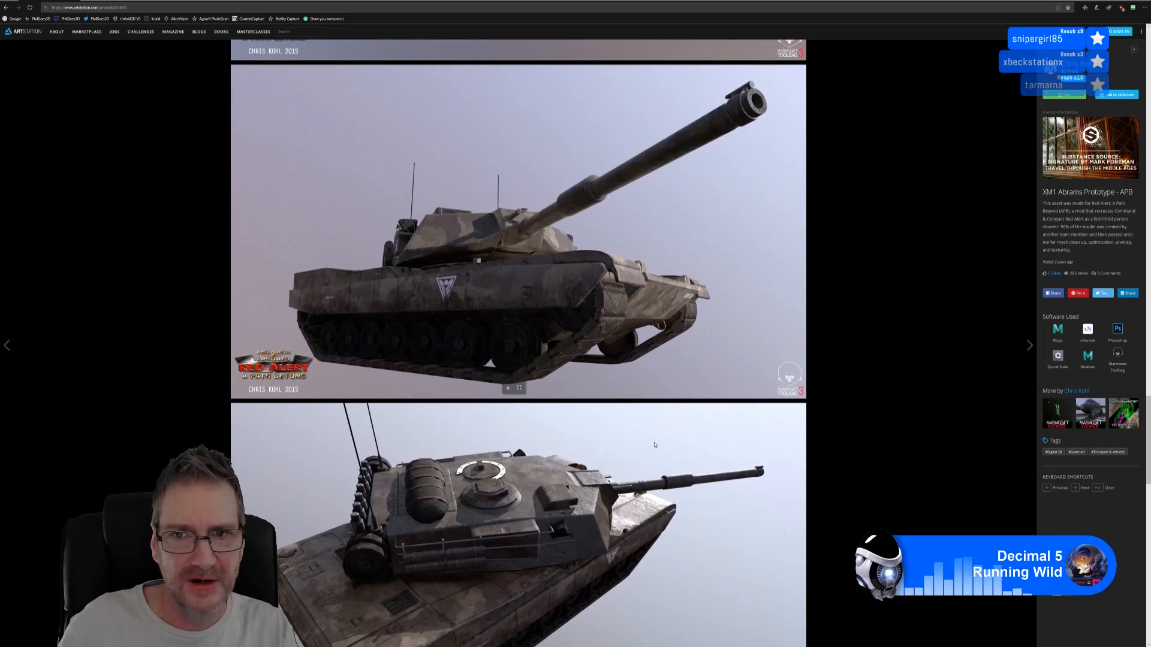
scroll(654, 444, "up", 9)
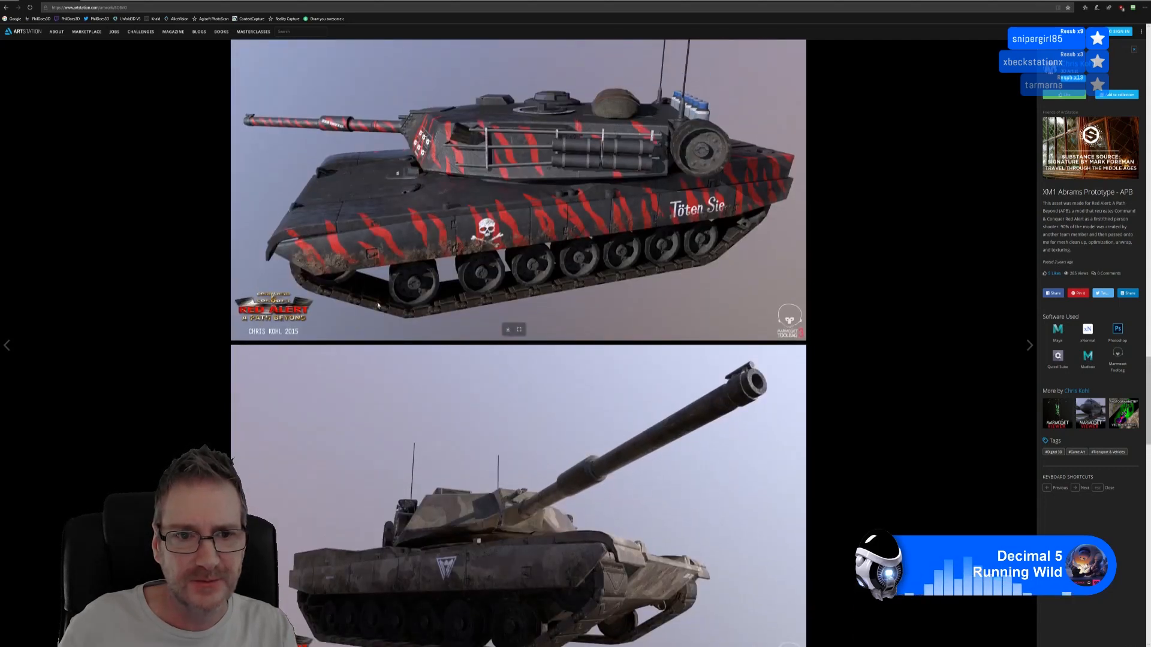
scroll(588, 304, "up", 5)
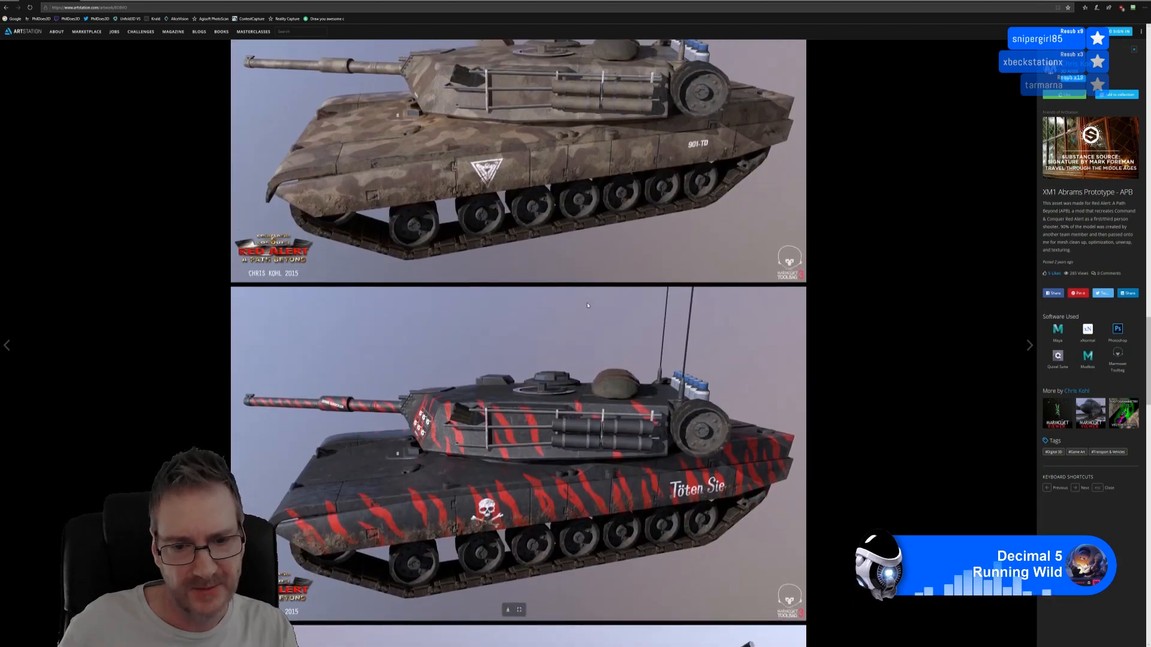
scroll(586, 305, "up", 2)
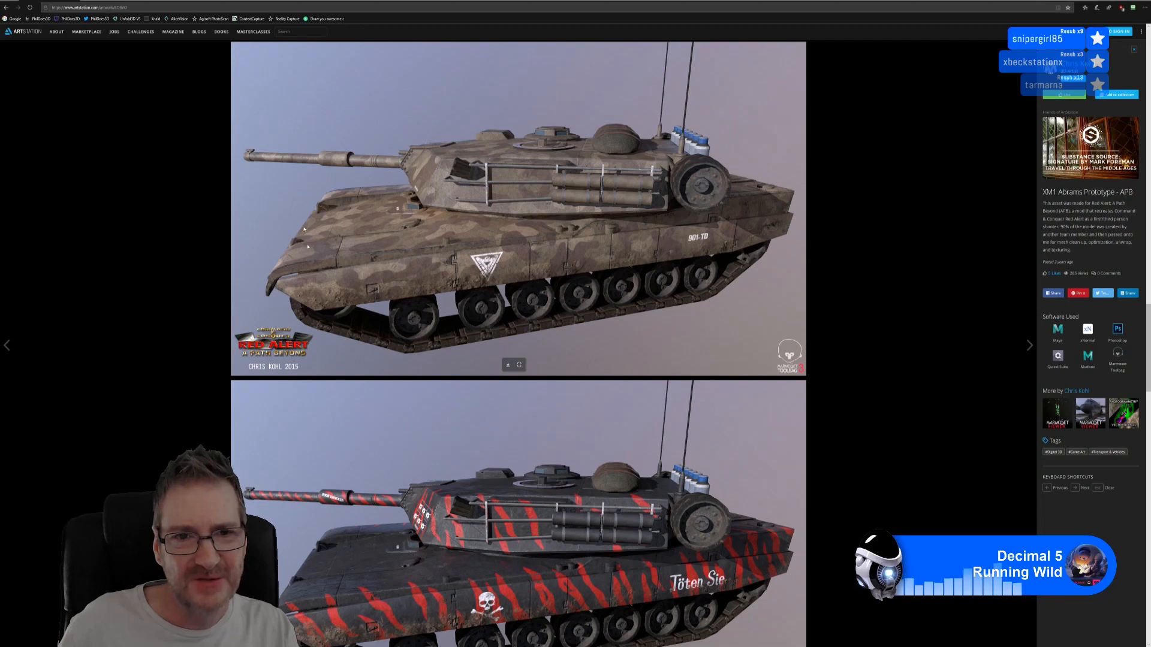
scroll(701, 250, "up", 12)
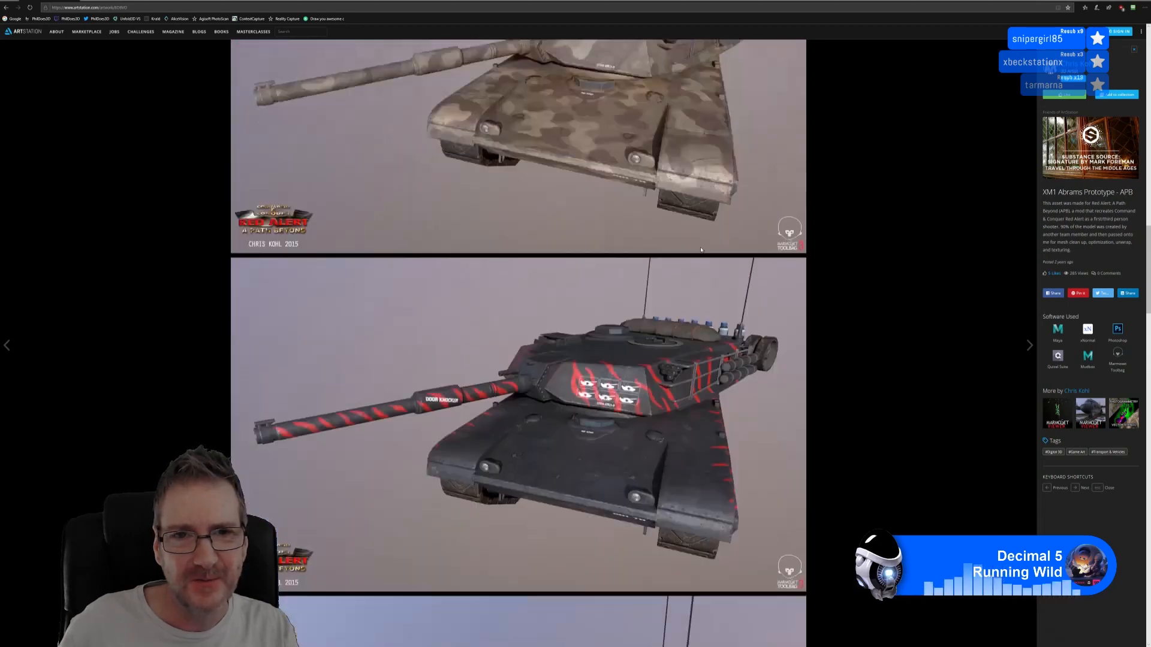
scroll(679, 253, "up", 7)
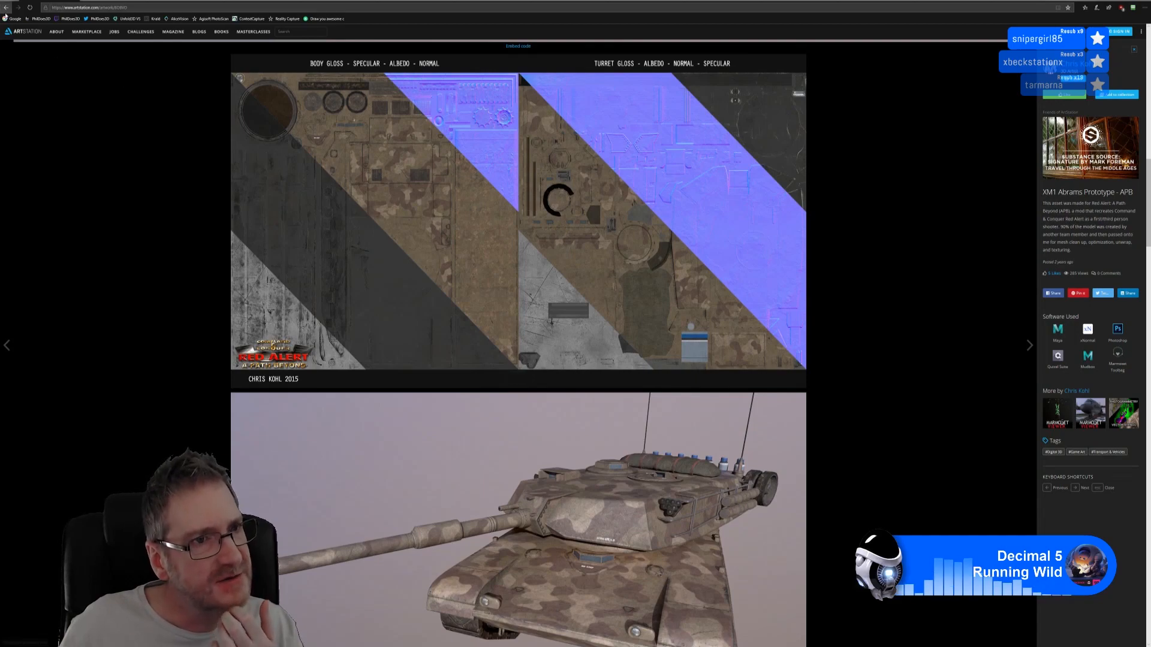
Step: Return to the portfolio, open the Renegade-X C-130 Hercules and AC-130 Spectre project and examine the Spectre's nose and side gun renders
left_click(6, 8)
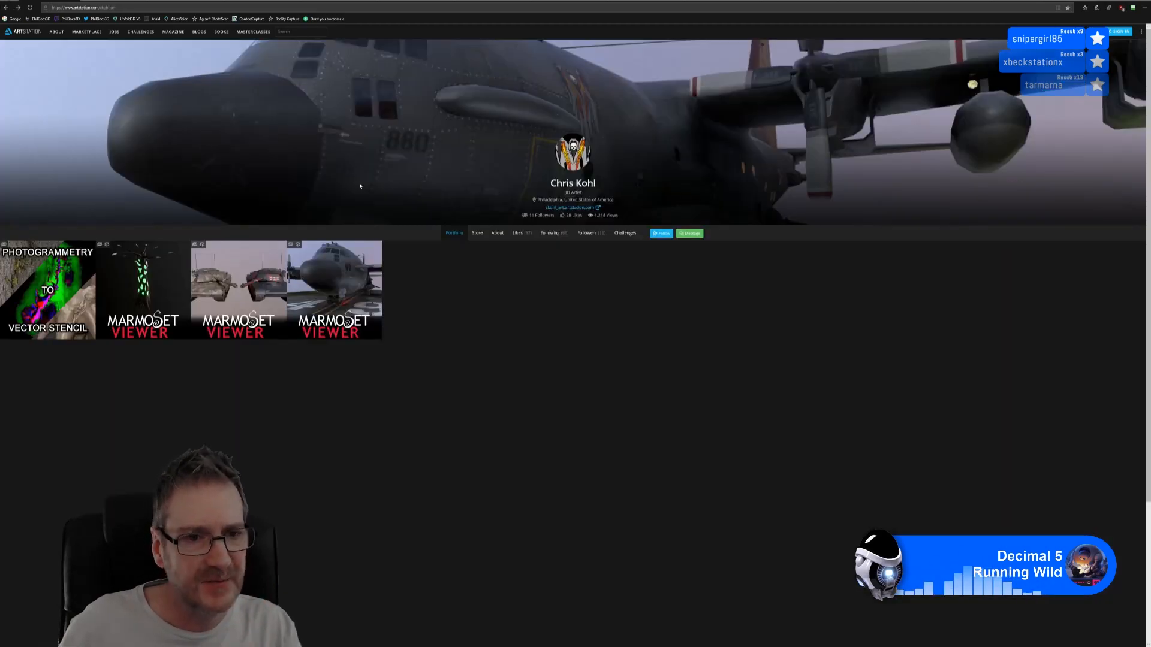
left_click(348, 279)
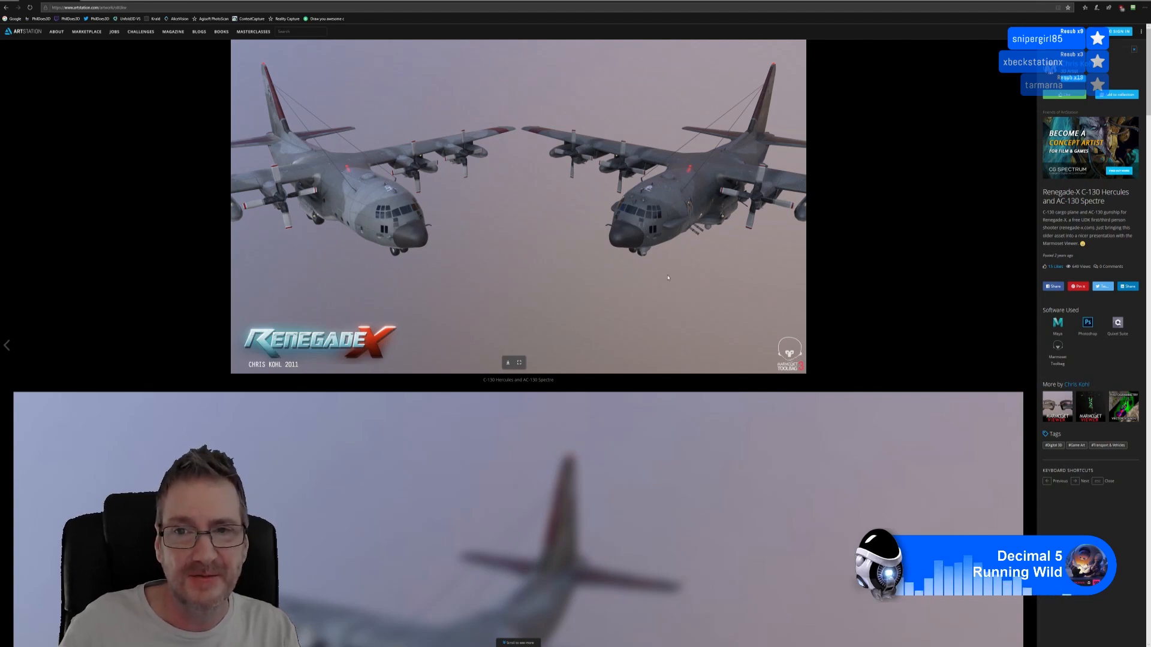
scroll(669, 278, "down", 10)
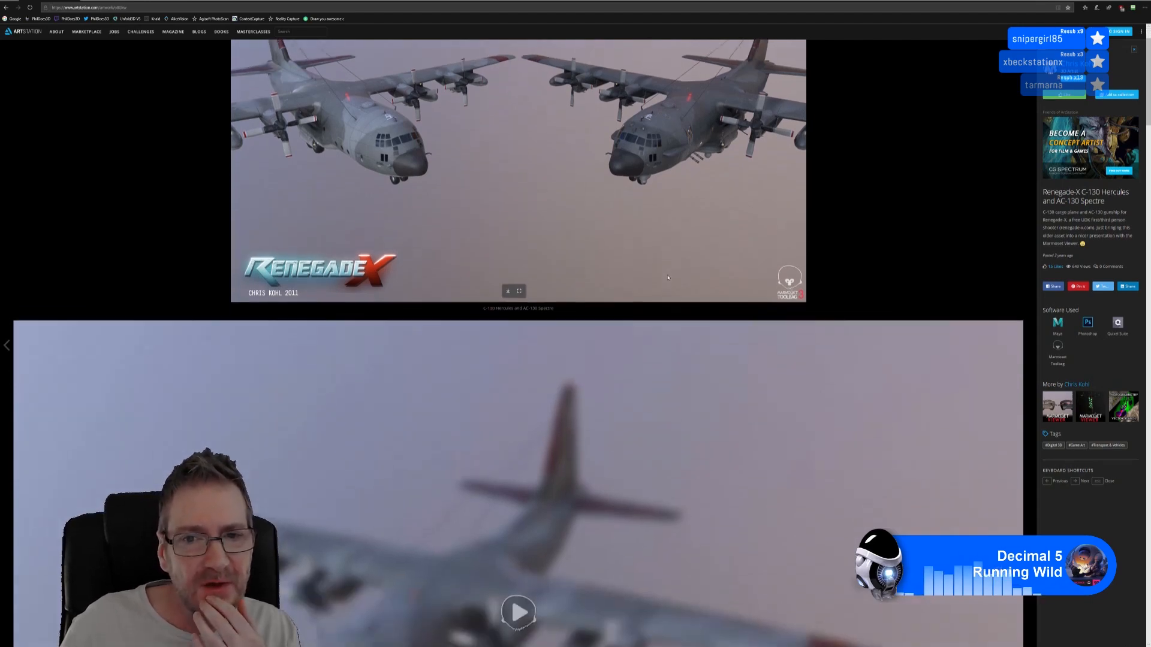
scroll(668, 278, "down", 10)
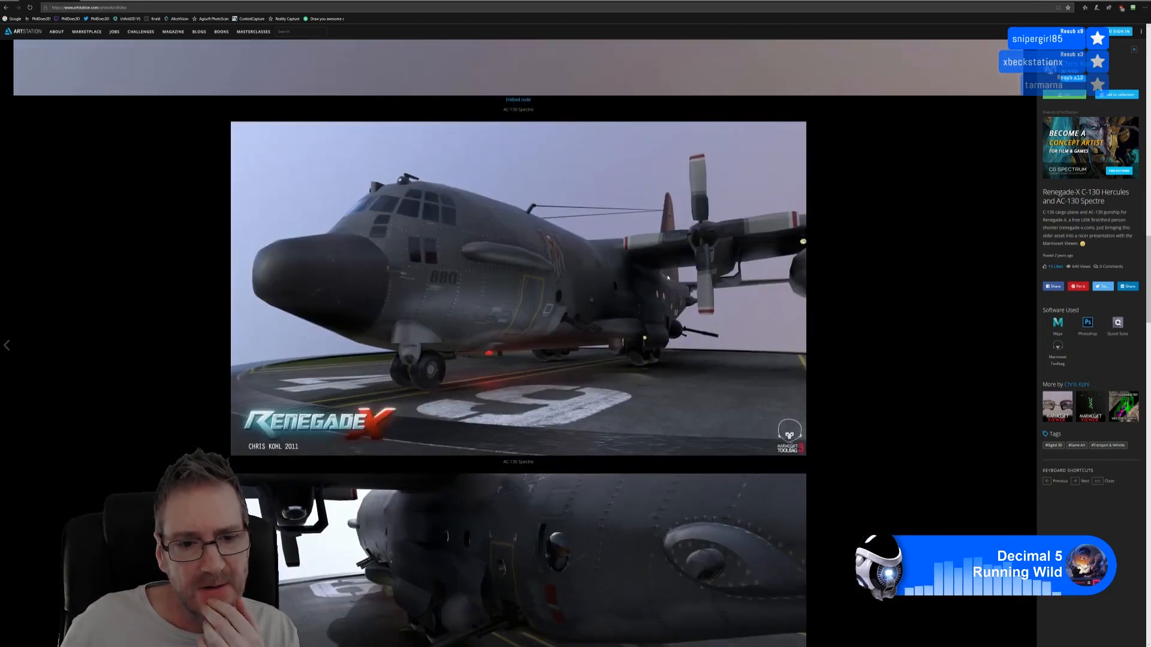
scroll(649, 294, "down", 3)
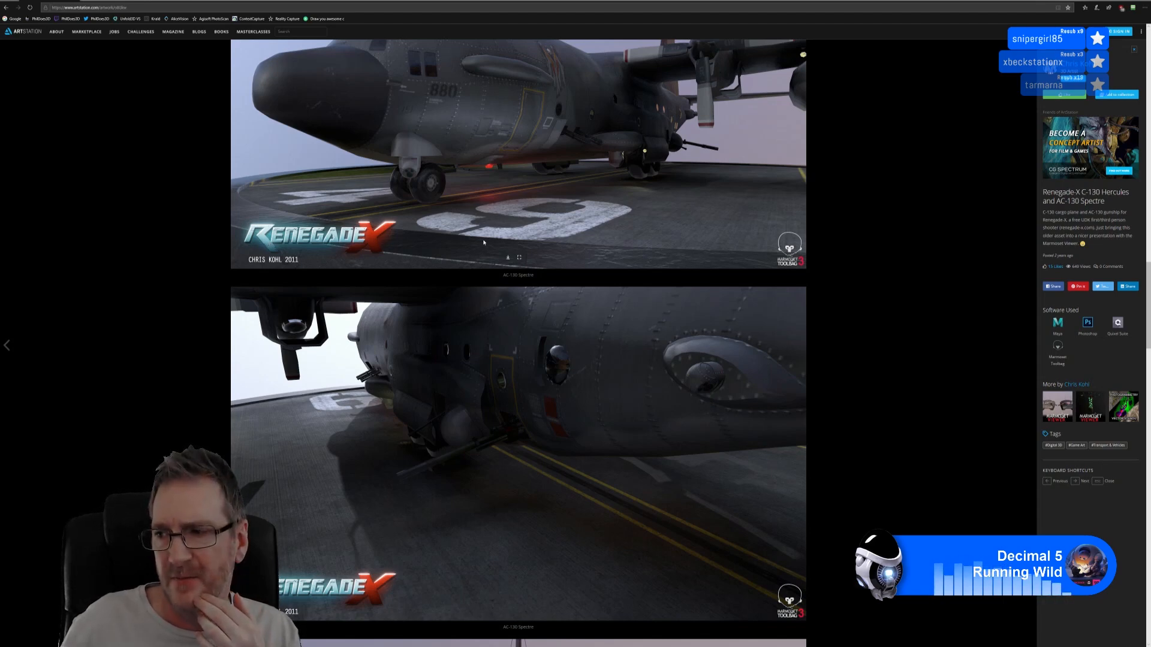
scroll(484, 245, "up", 2)
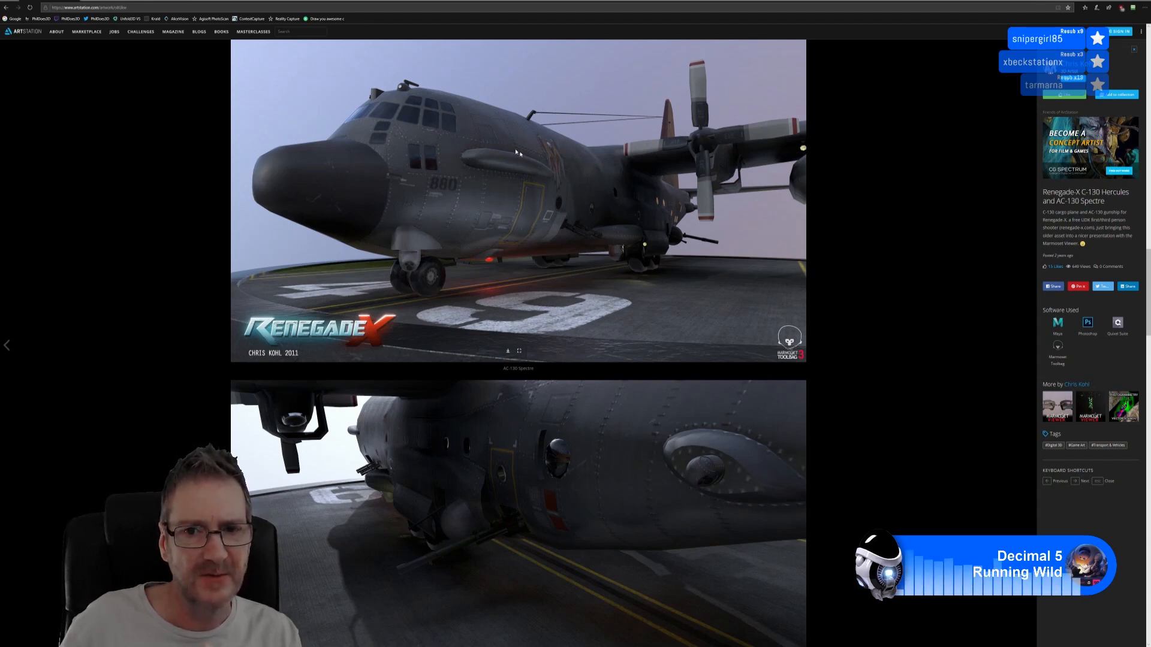
scroll(615, 243, "down", 2)
scroll(615, 243, "down", 5)
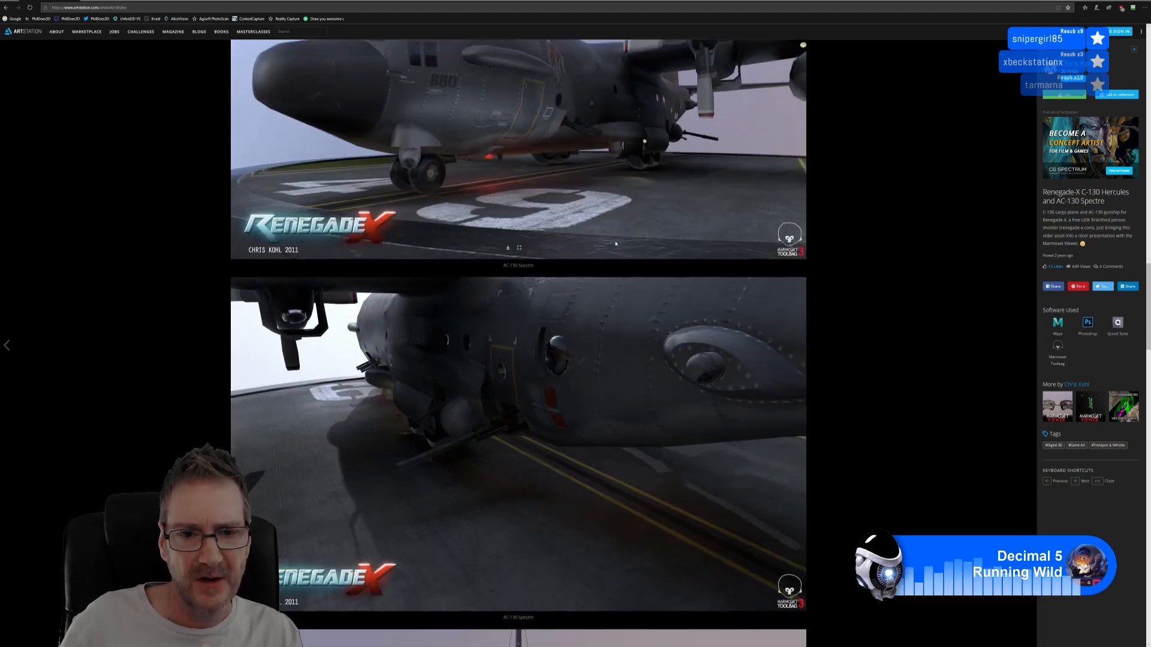
Step: View the remaining AC-130 Spectre and C-130 Hercules renders, from the Spectre's side guns through to the final underside view
scroll(616, 244, "down", 2)
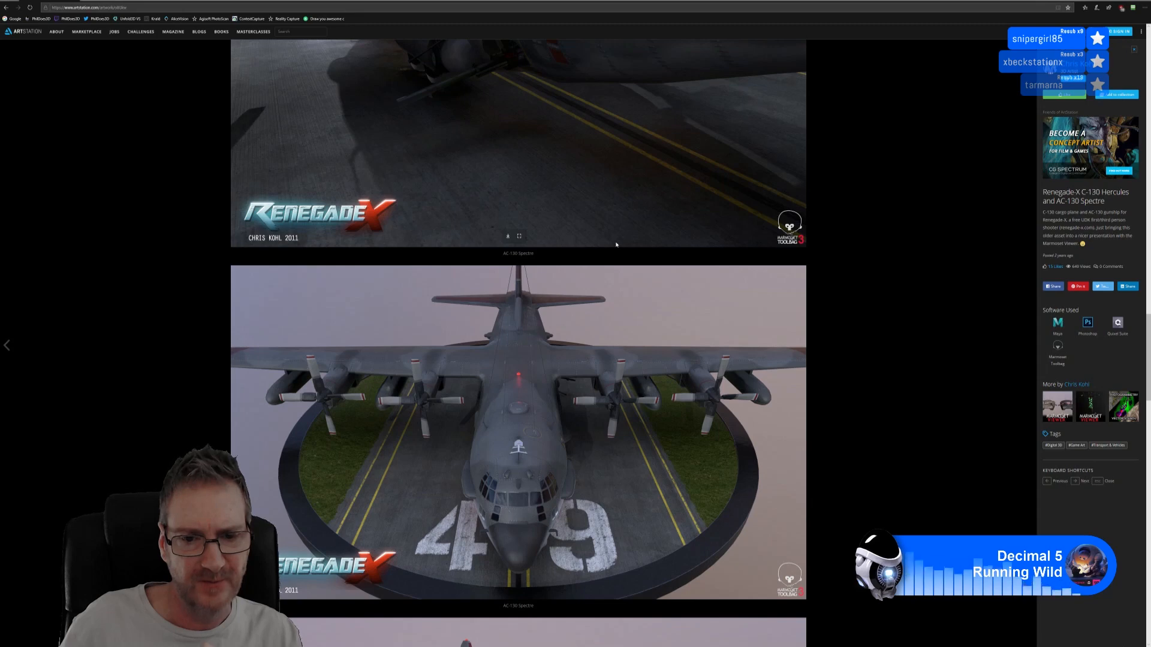
scroll(615, 244, "down", 2)
scroll(615, 244, "down", 4)
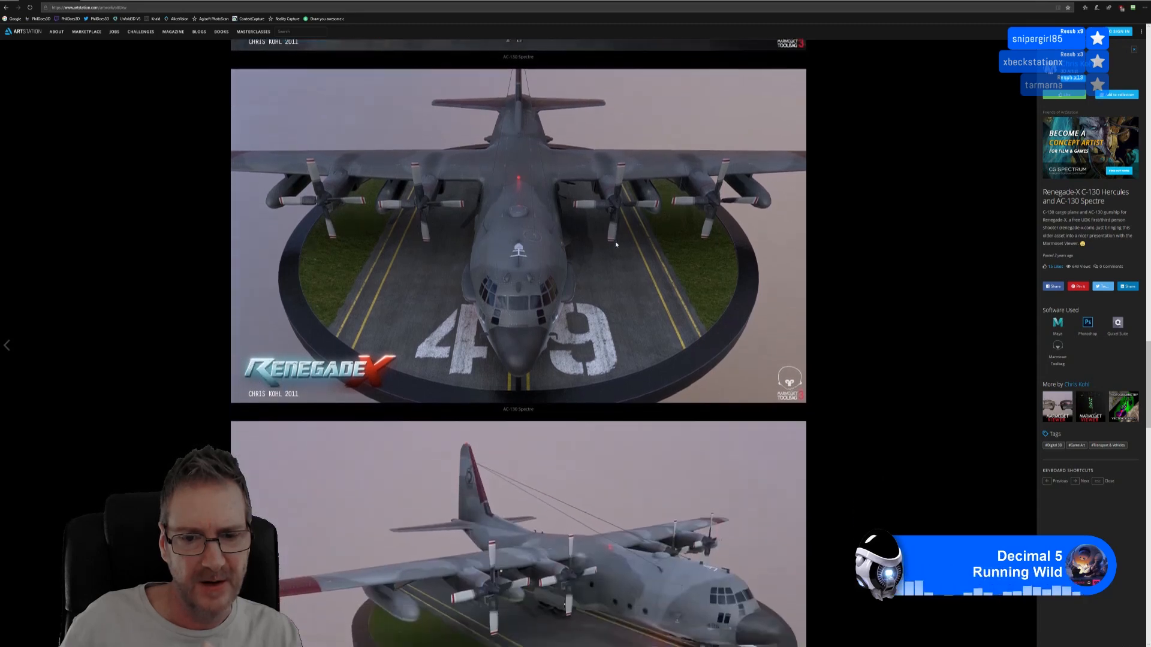
scroll(616, 244, "down", 5)
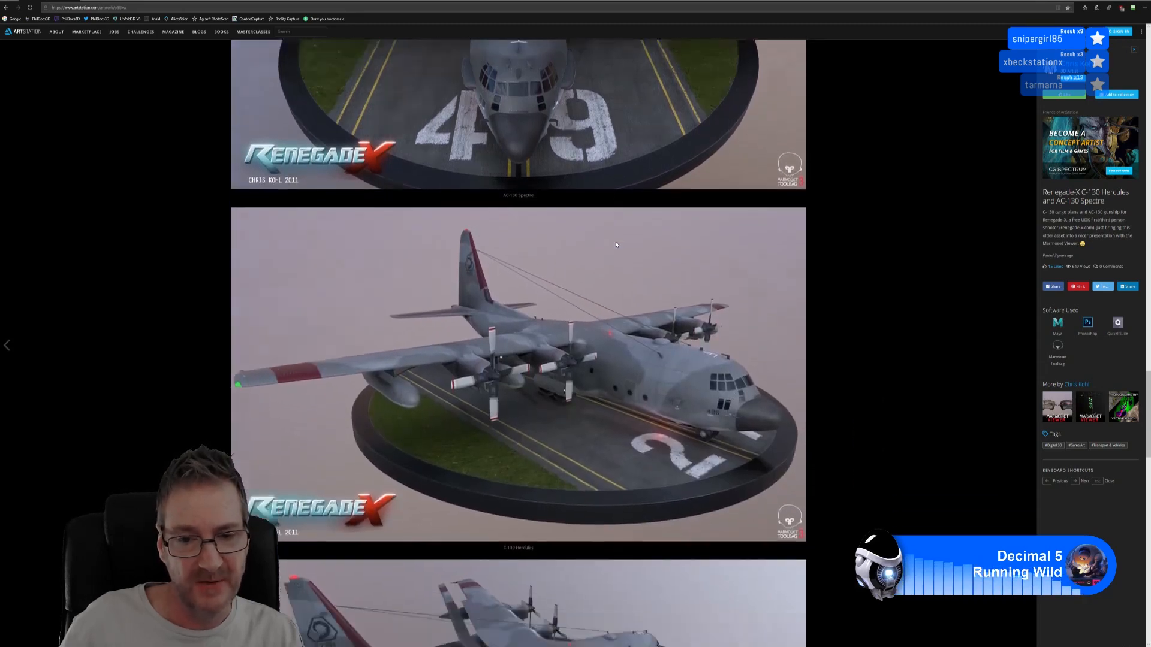
scroll(615, 244, "down", 6)
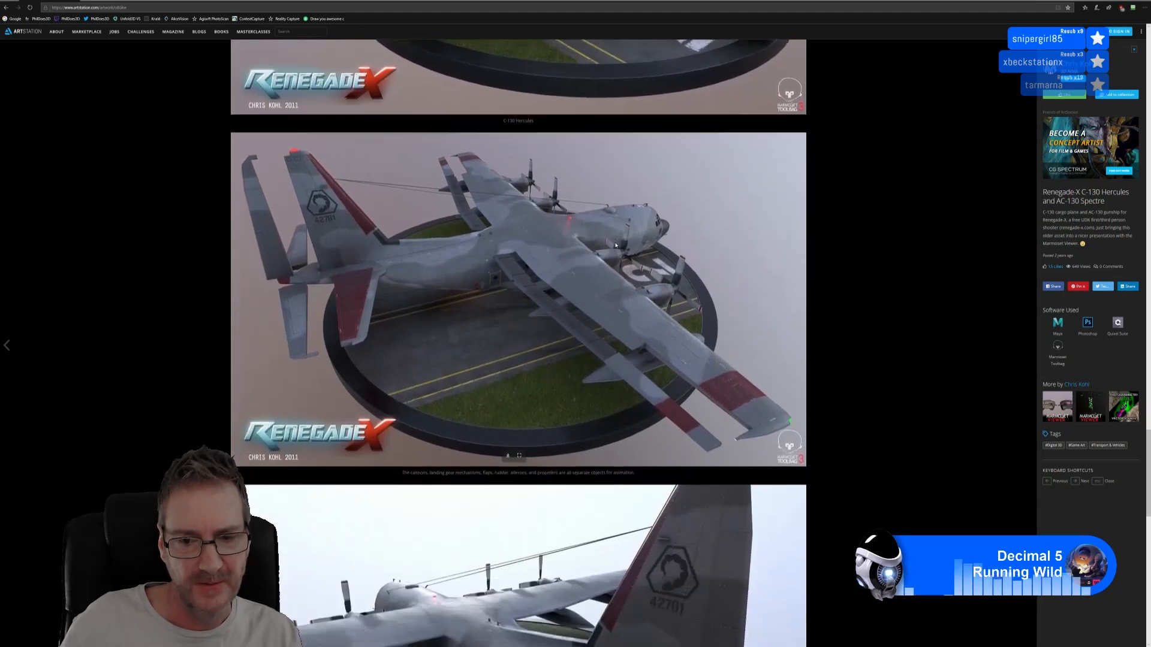
scroll(615, 244, "down", 2)
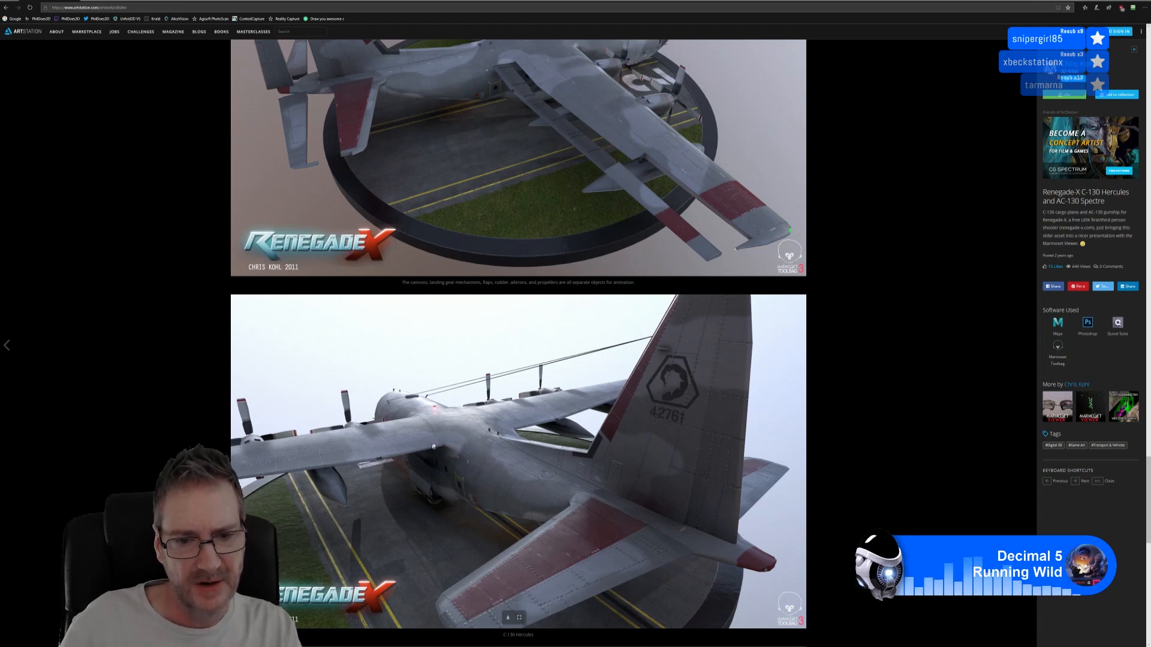
scroll(453, 449, "down", 5)
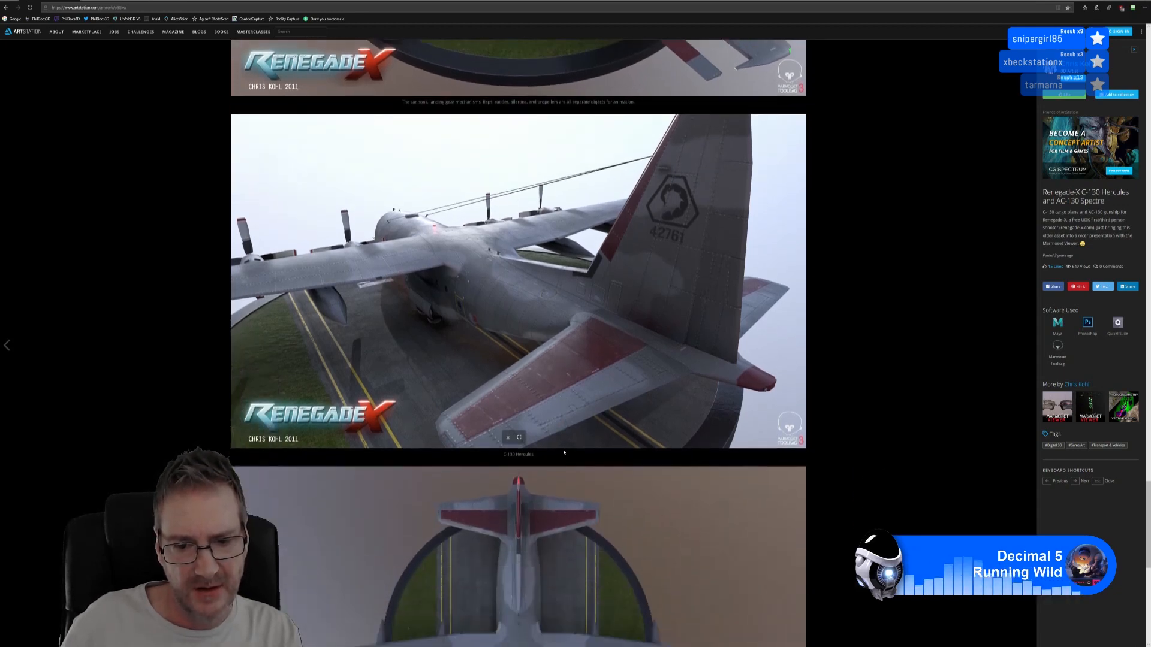
scroll(564, 453, "down", 2)
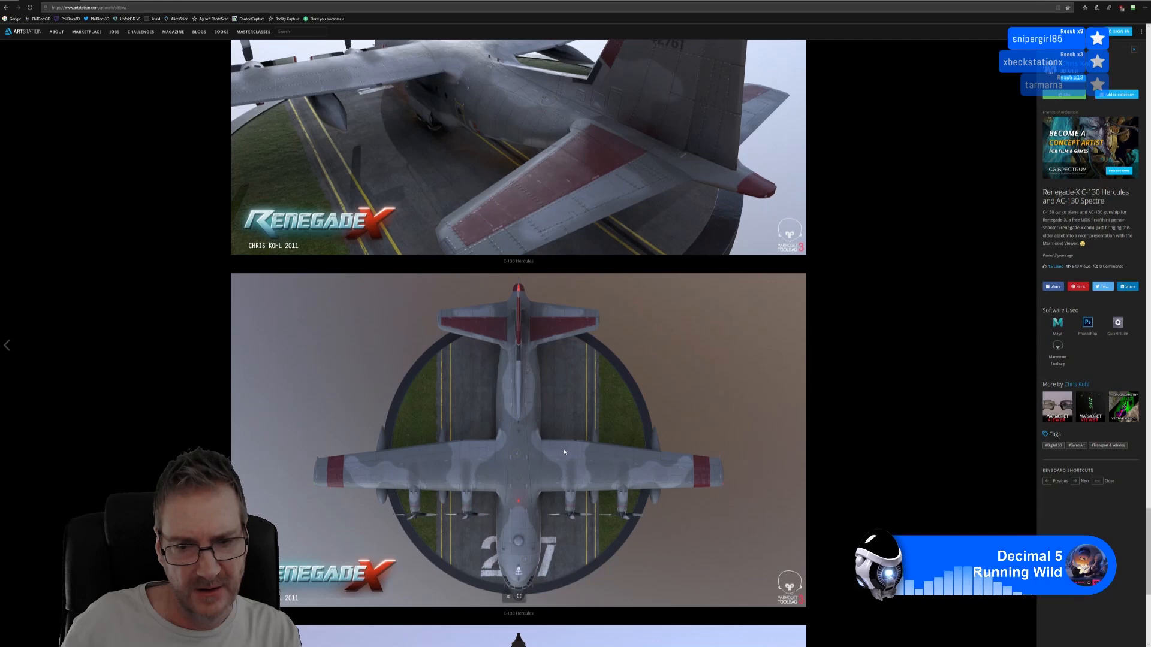
scroll(563, 452, "down", 5)
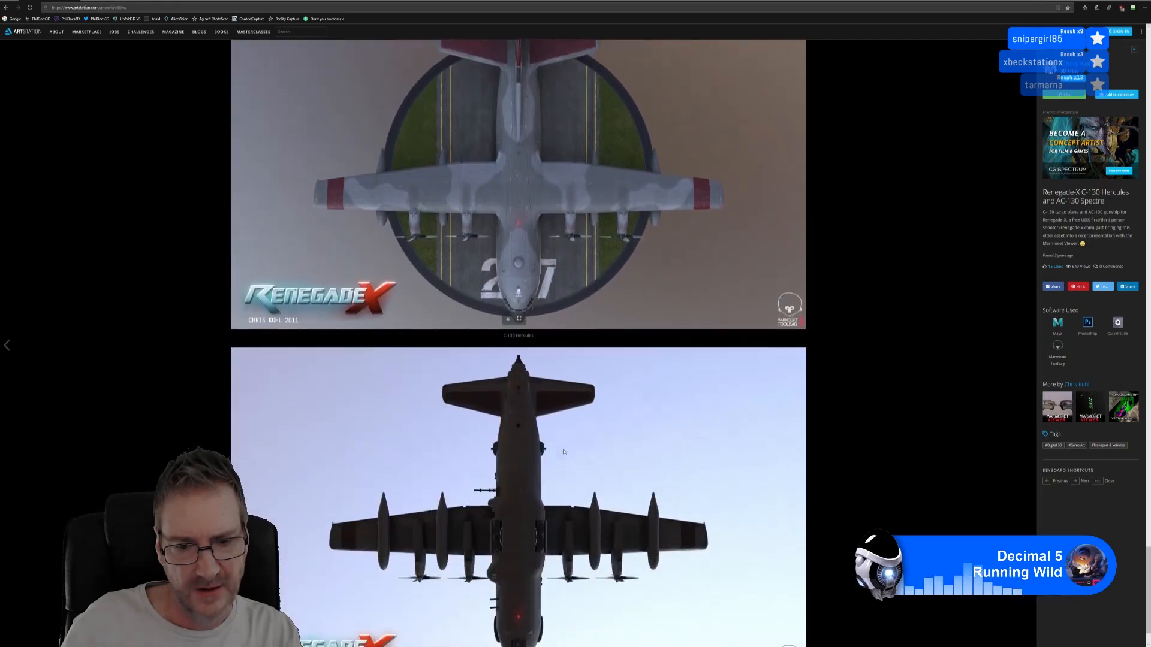
scroll(564, 452, "down", 1)
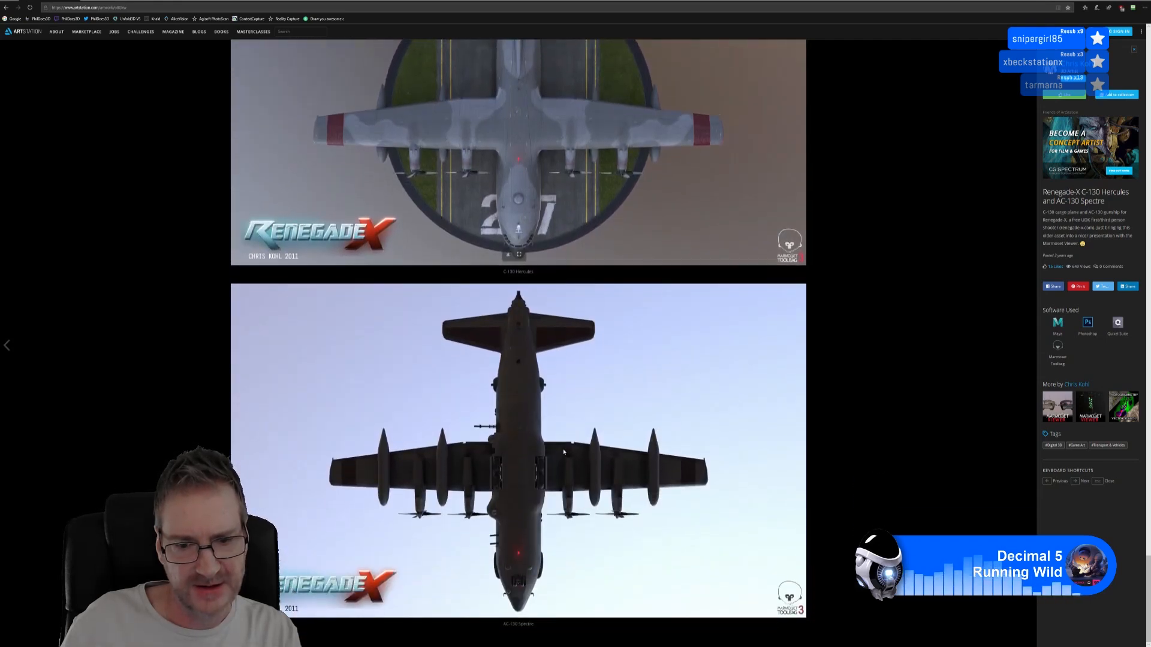
Step: Review the C-130 Hercules and AC-130 Spectre renders in reverse, back to the Spectre's nose close-up
scroll(562, 451, "up", 2)
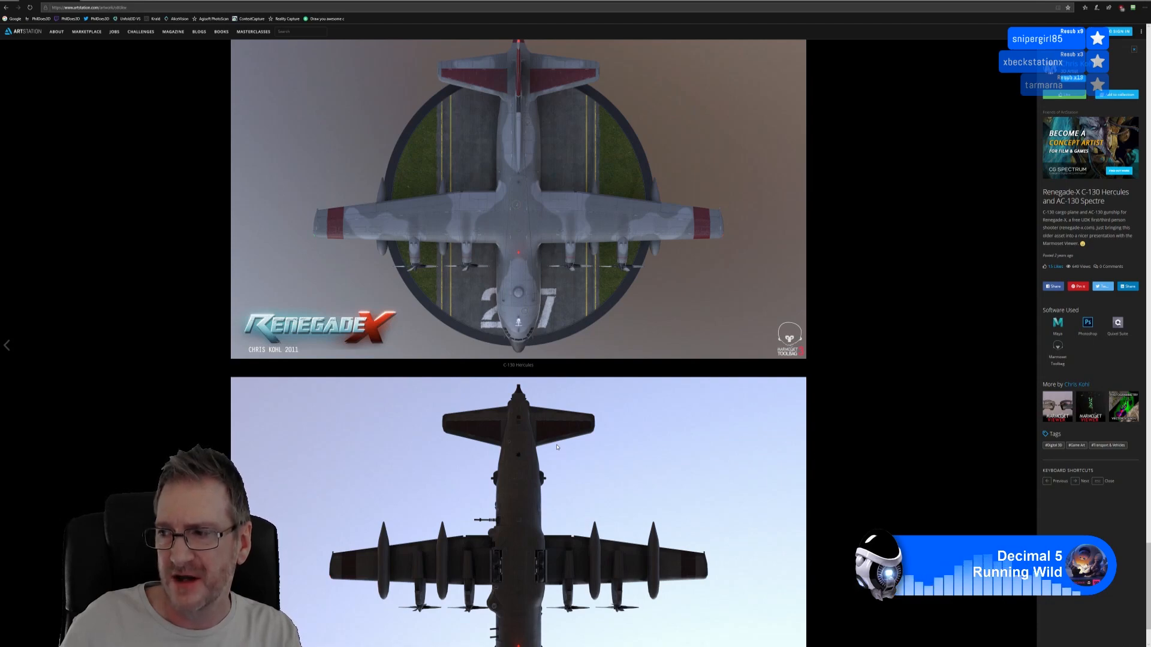
scroll(556, 446, "up", 15)
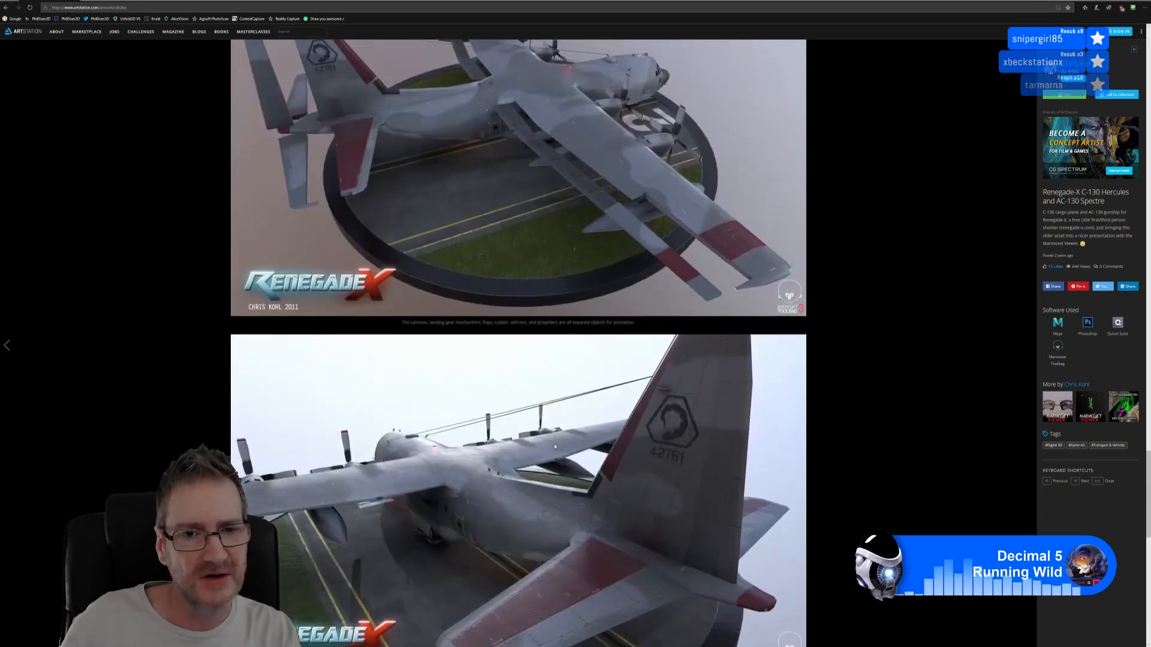
scroll(555, 446, "up", 9)
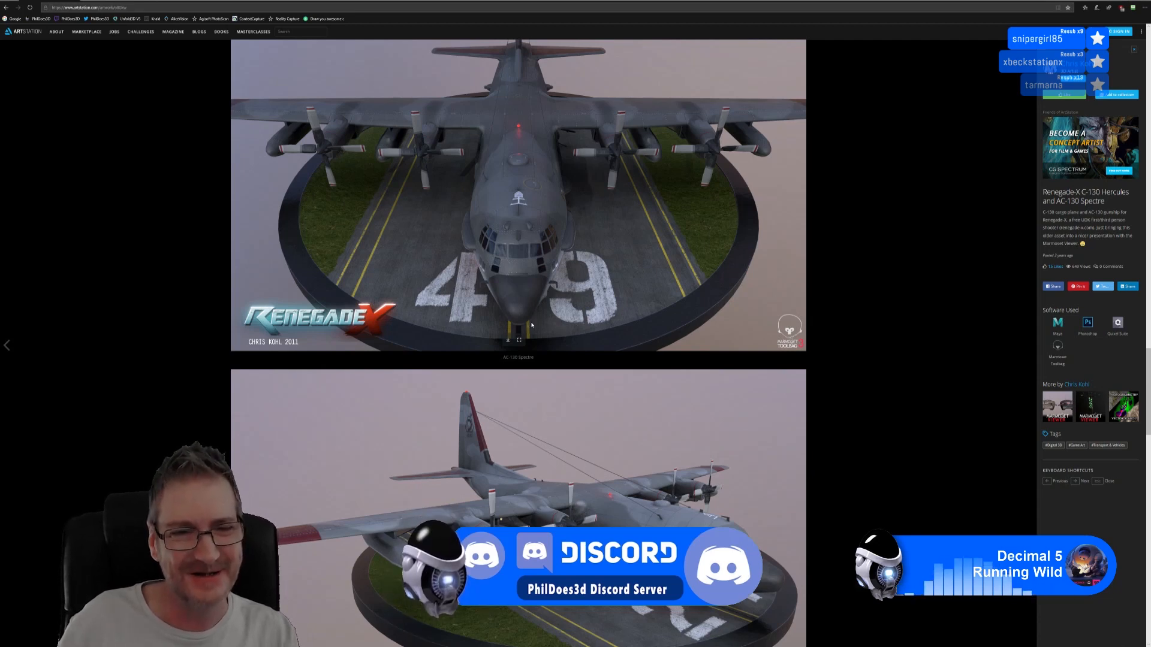
scroll(554, 331, "down", 4)
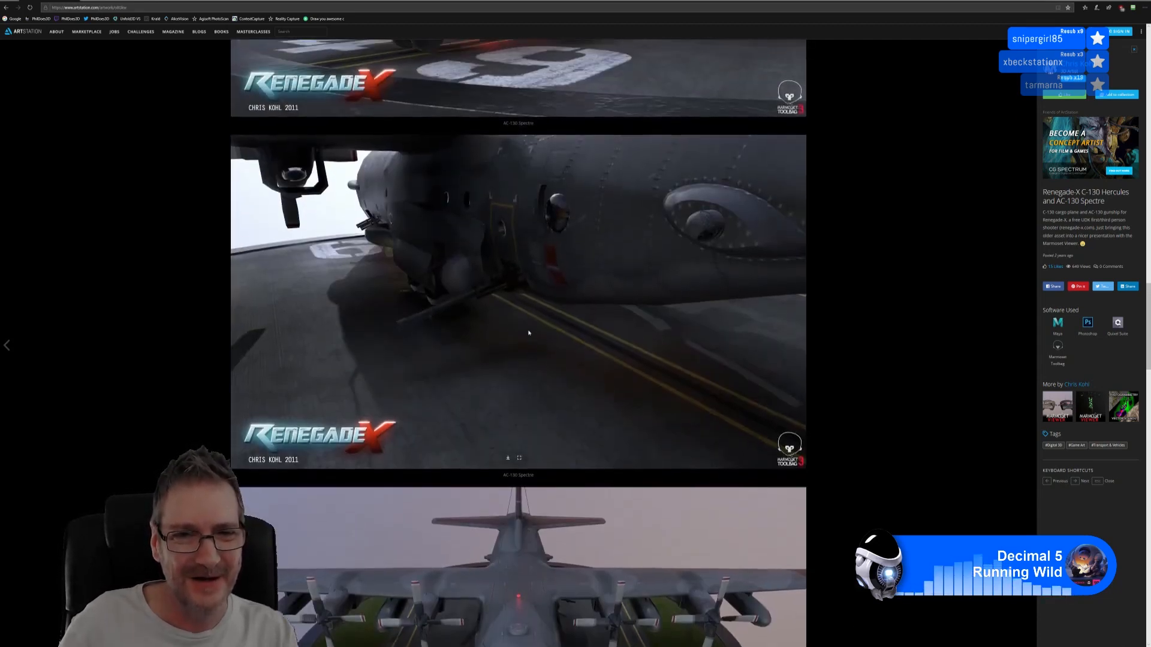
scroll(529, 329, "up", 5)
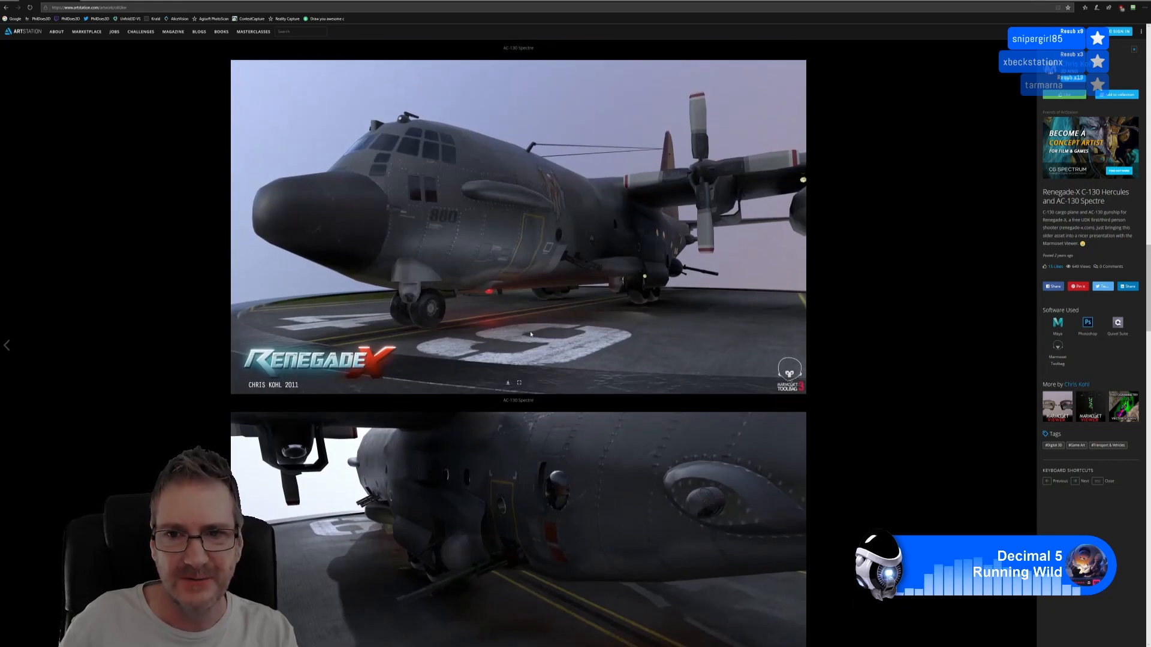
Step: Go through the aircraft renders to the underside view once more, and return to the paired aircraft image at the project's start
scroll(531, 334, "down", 11)
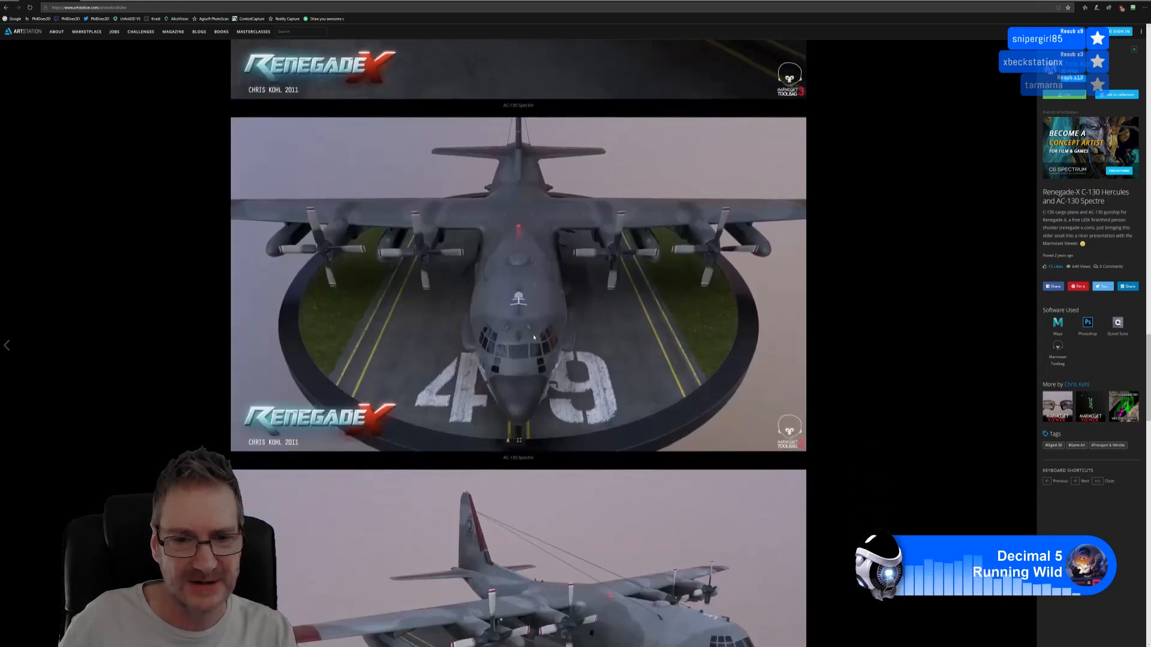
scroll(533, 337, "down", 3)
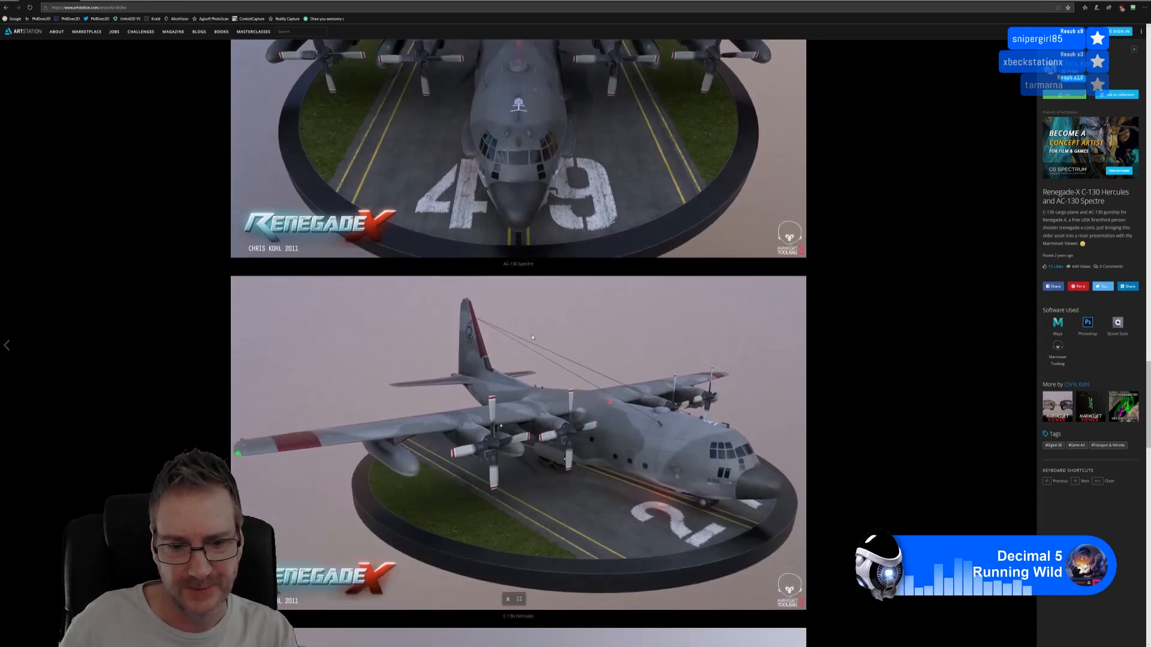
scroll(532, 337, "down", 6)
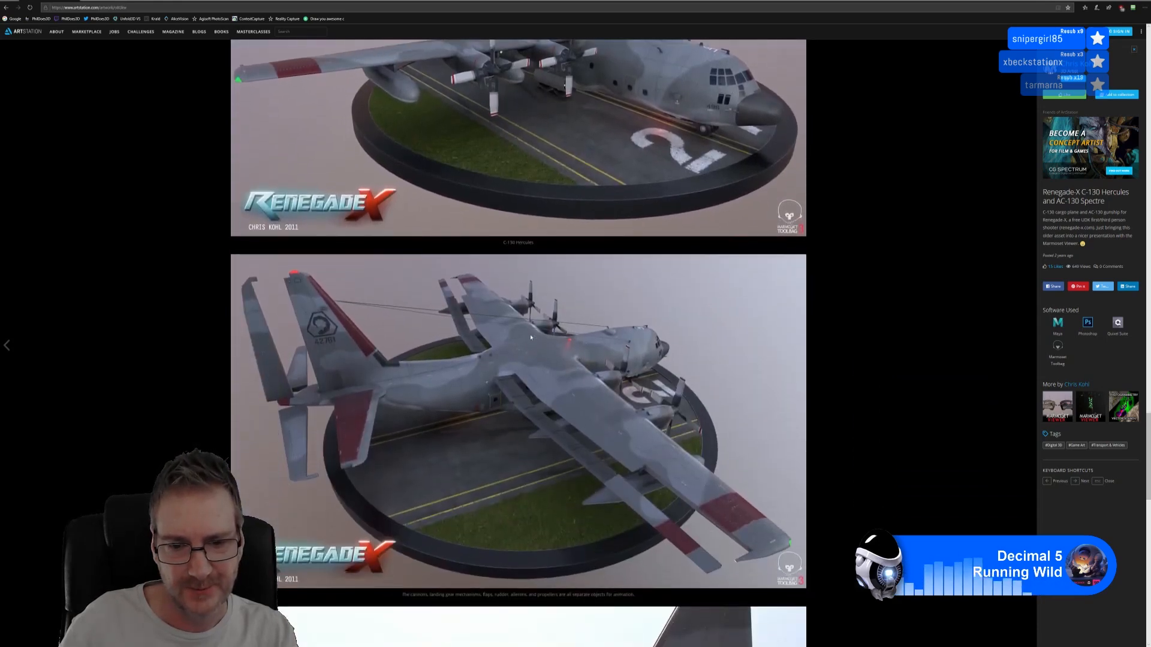
scroll(531, 337, "down", 13)
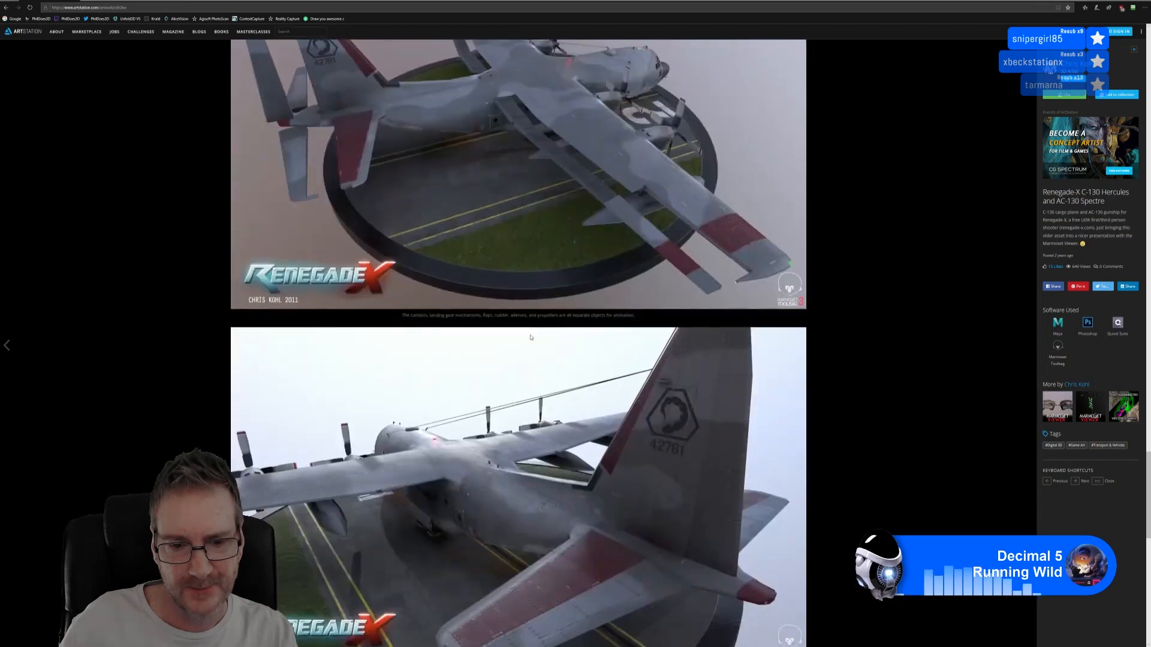
scroll(530, 334, "down", 3)
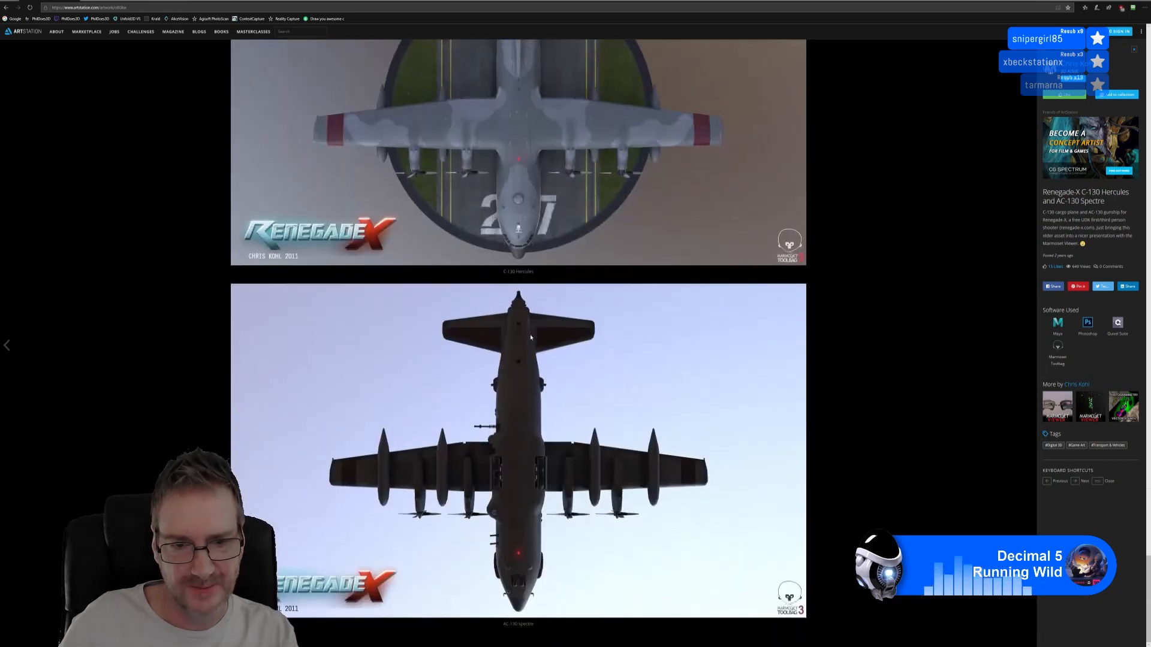
scroll(527, 328, "up", 13)
scroll(522, 312, "up", 20)
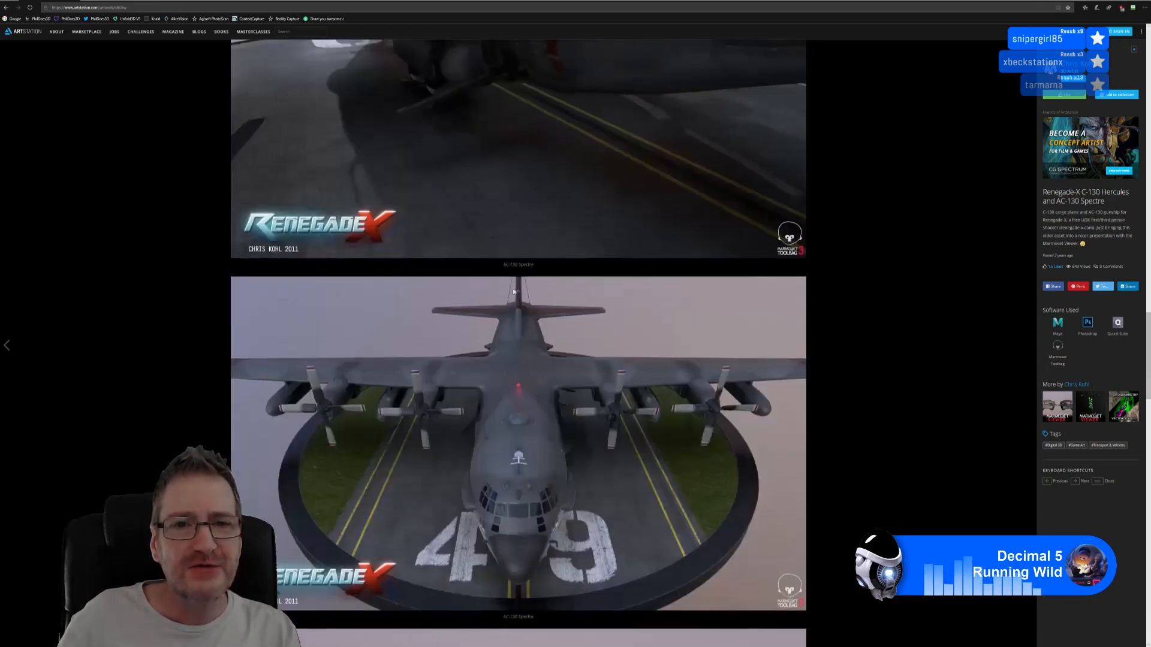
scroll(281, 157, "up", 9)
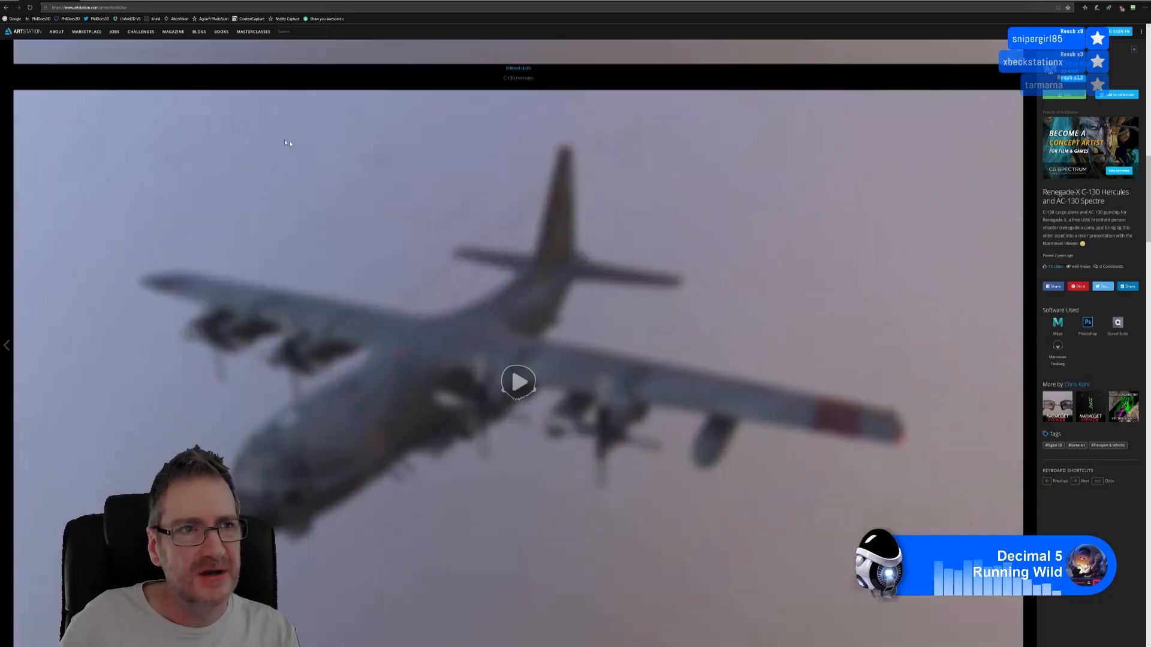
scroll(281, 157, "up", 6)
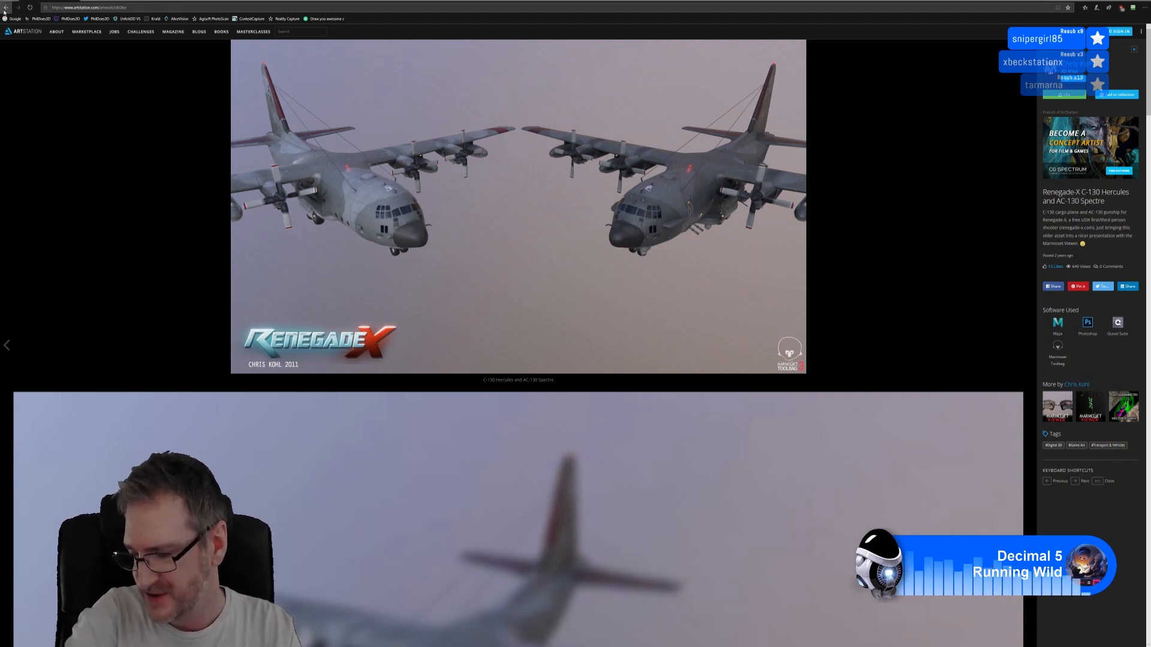
Step: Open the PhilDoes3D portfolio site to view its project grid, and return to 3ds Max
left_click(130, 8)
type("p")
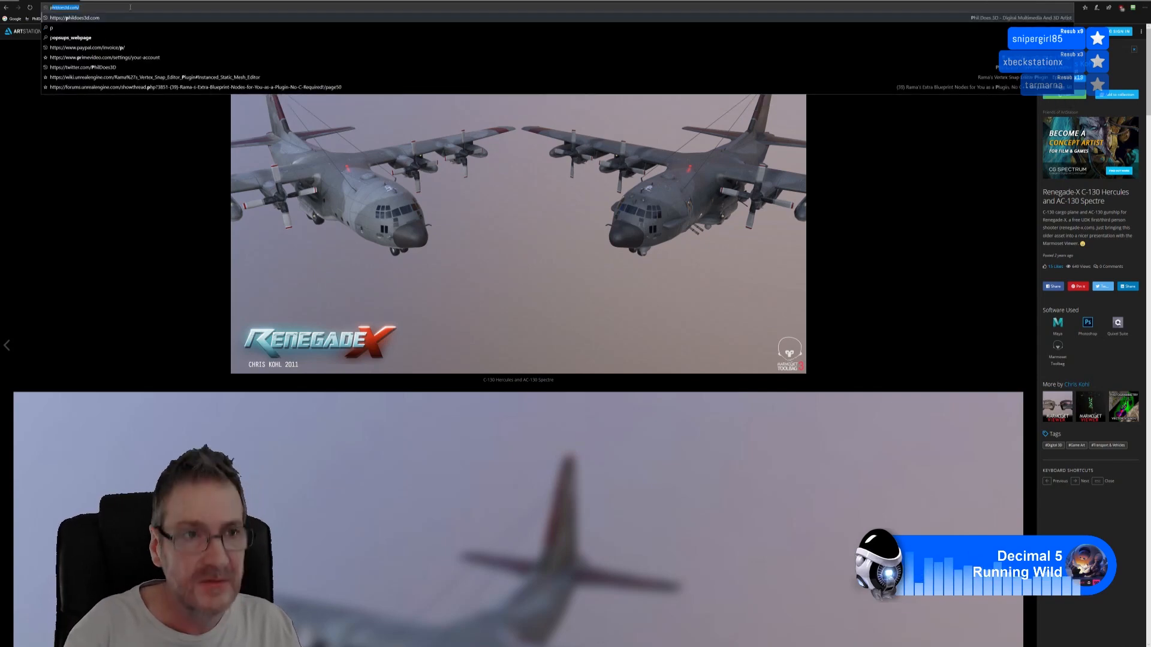
key("Return")
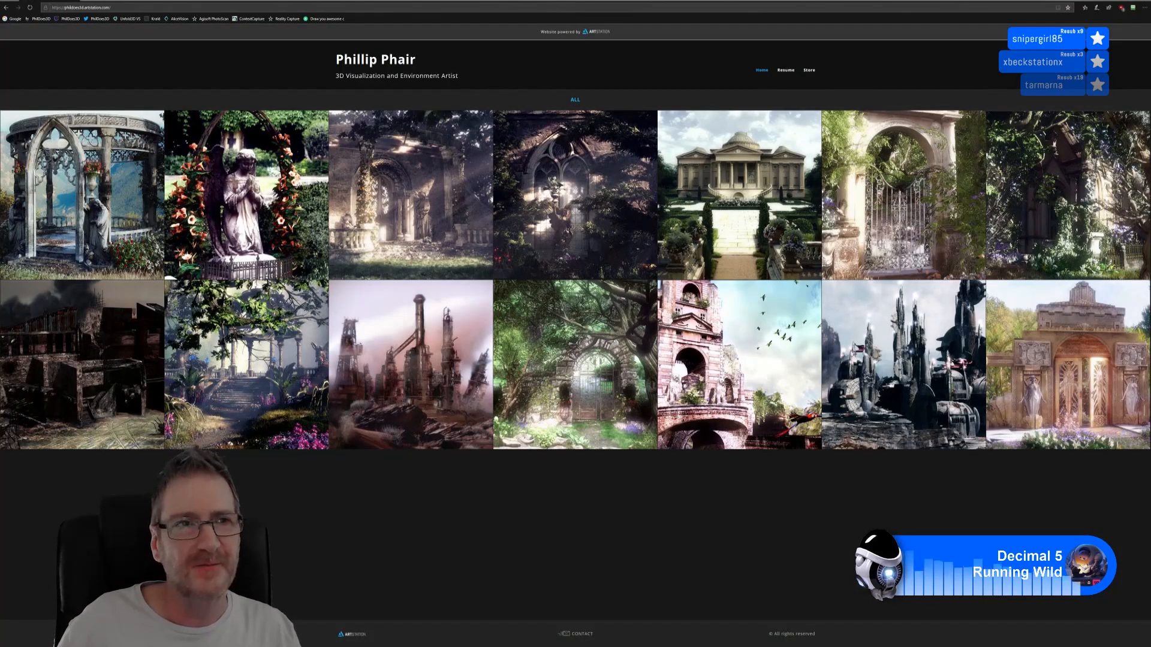
left_click(1143, 0)
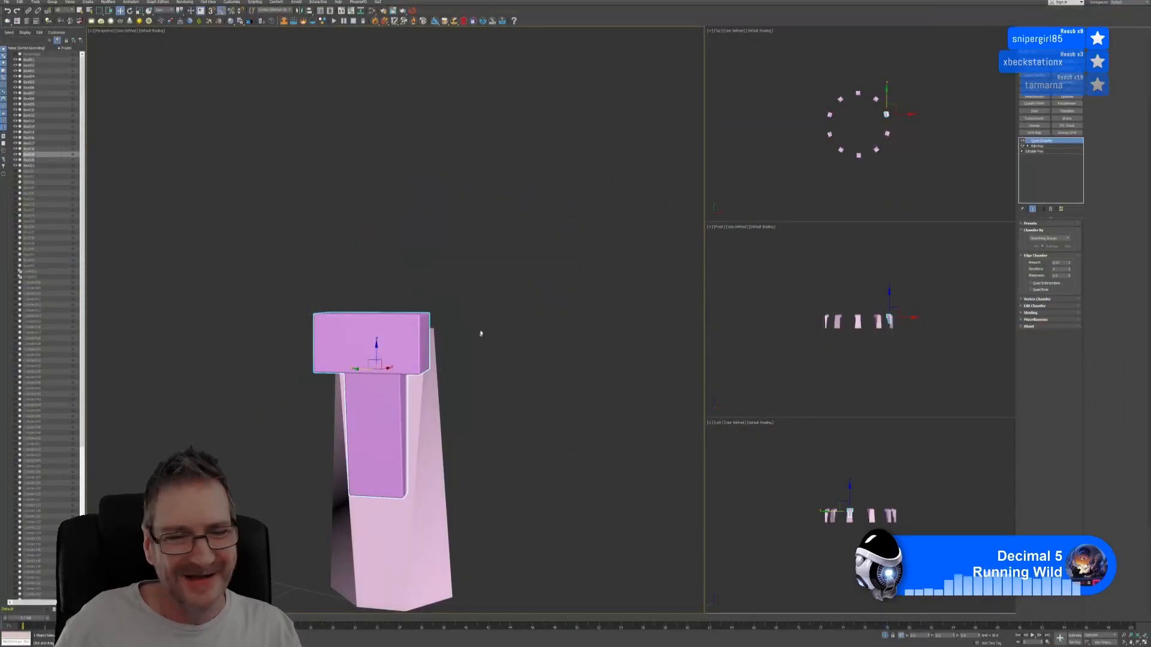
Step: Copy the Quad Chamfer modifier from the bracket's T-shaped front block and paste it onto the tapered block behind it
middle_click_drag(483, 294, 490, 256)
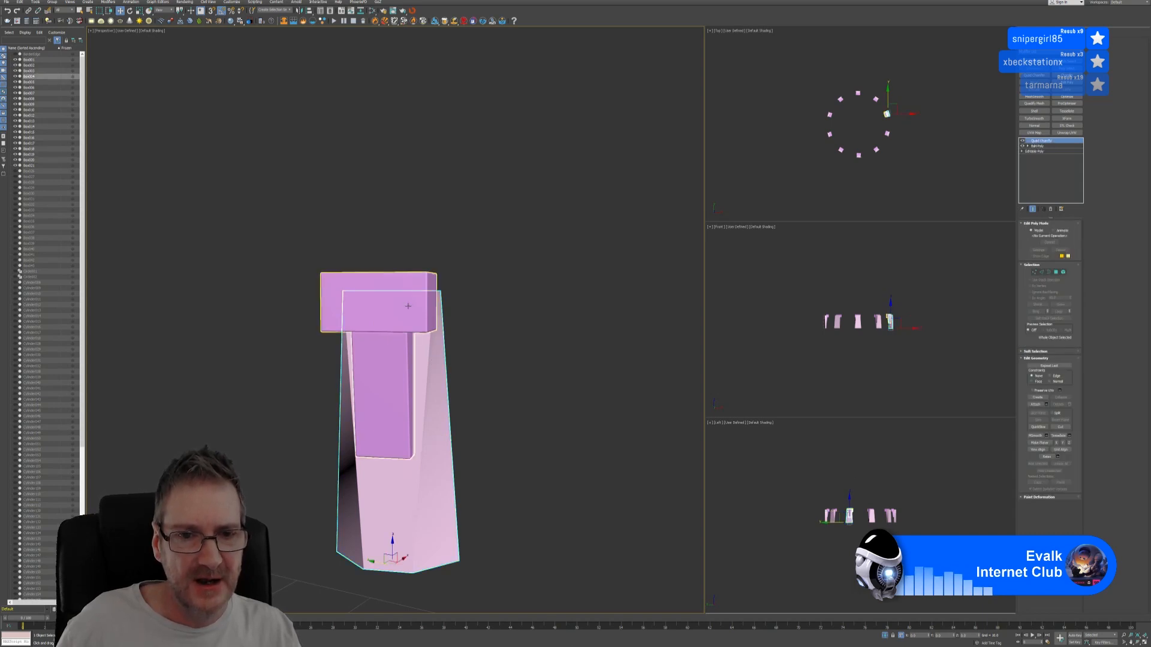
right_click(1050, 144)
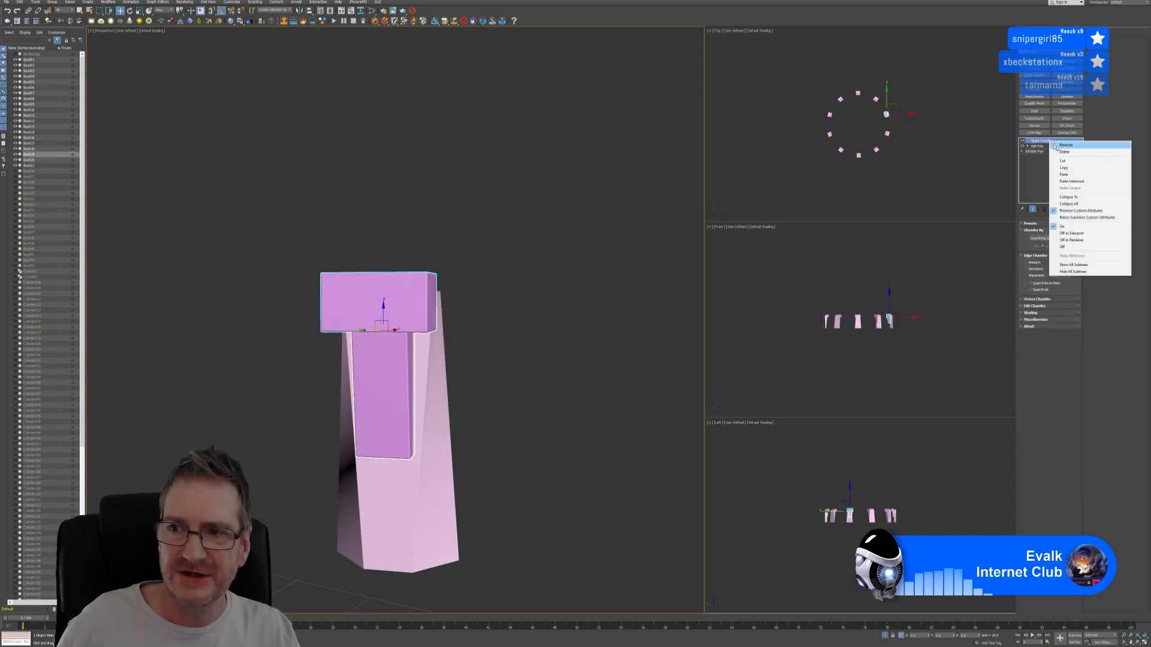
left_click(1064, 168)
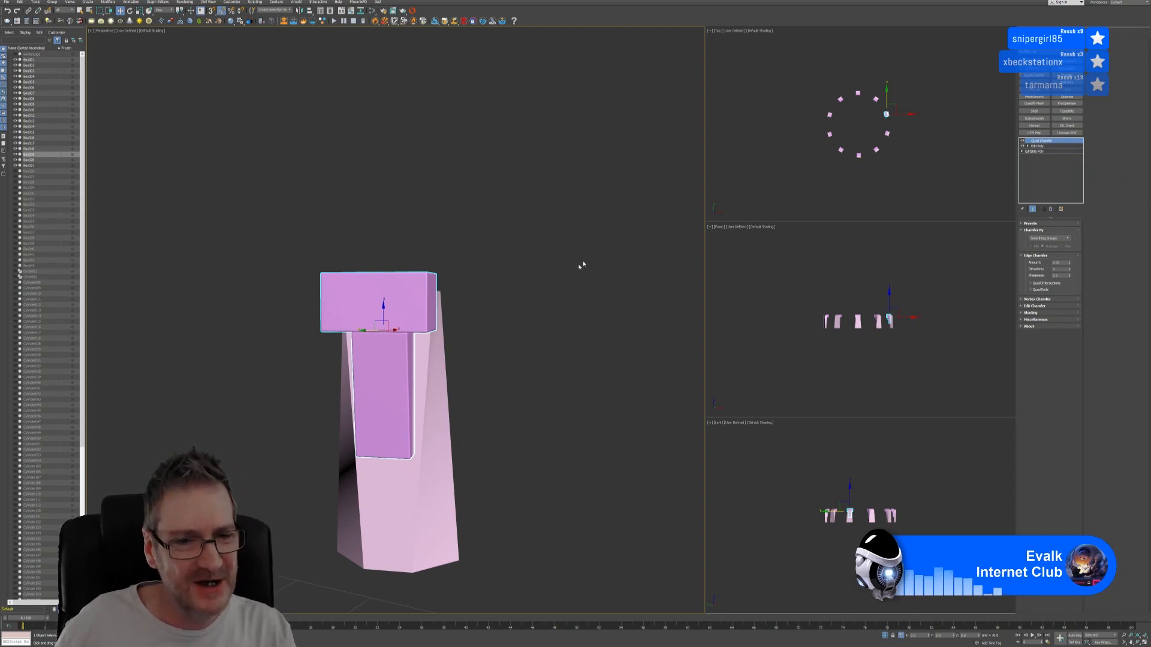
left_click(429, 366)
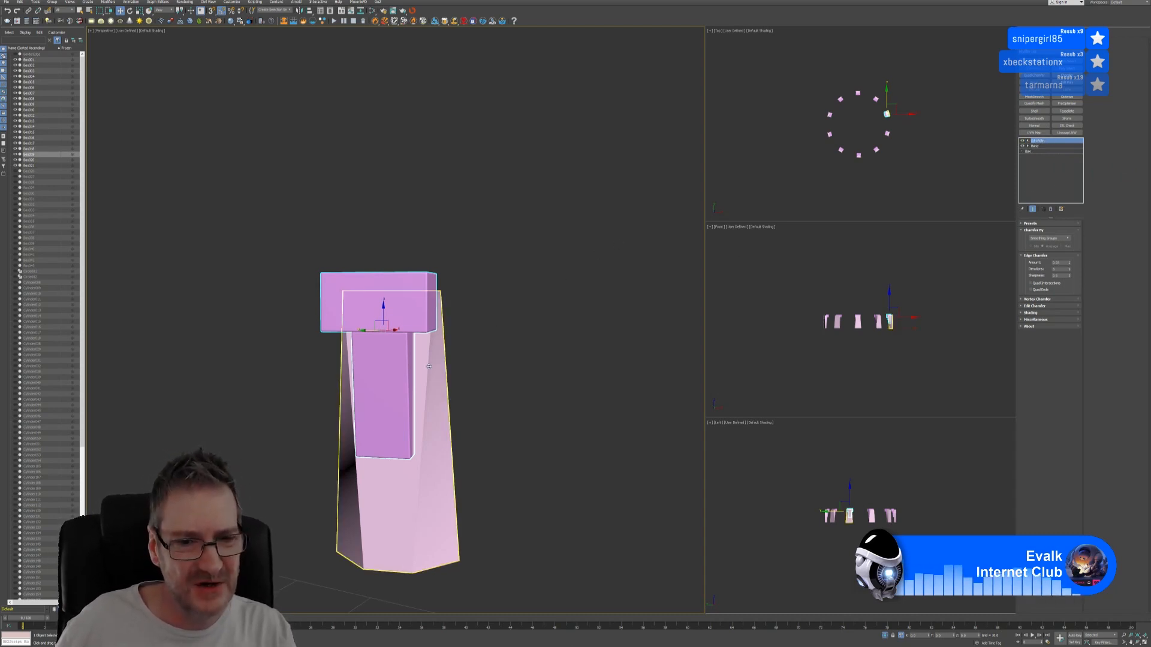
right_click(1038, 145)
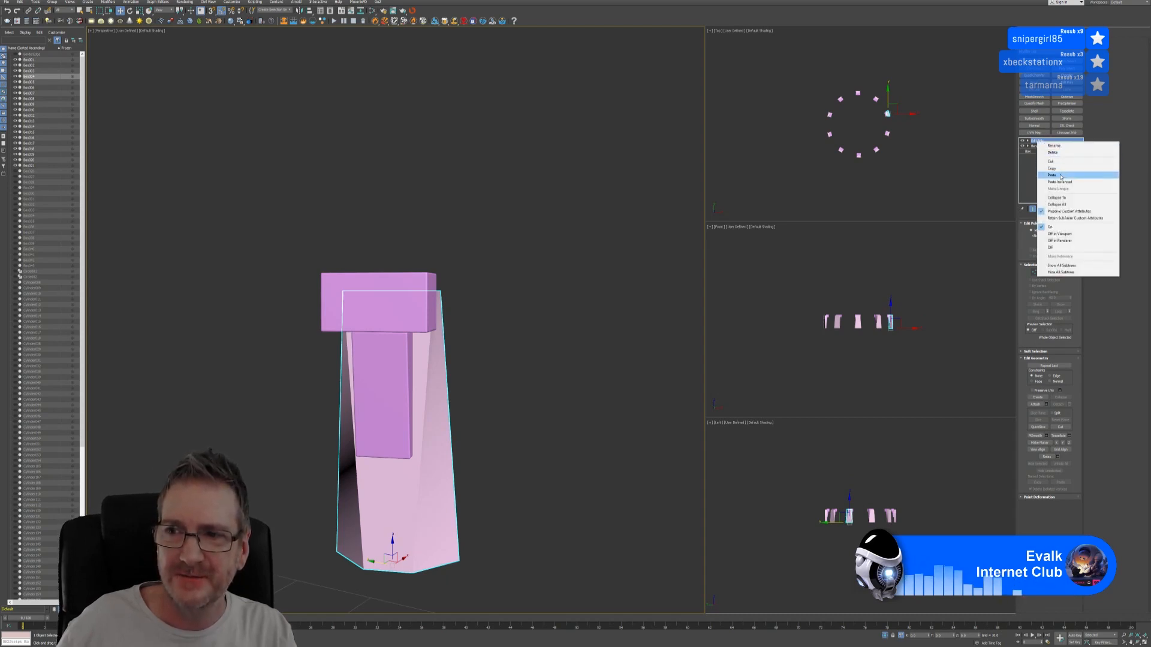
left_click(1061, 176)
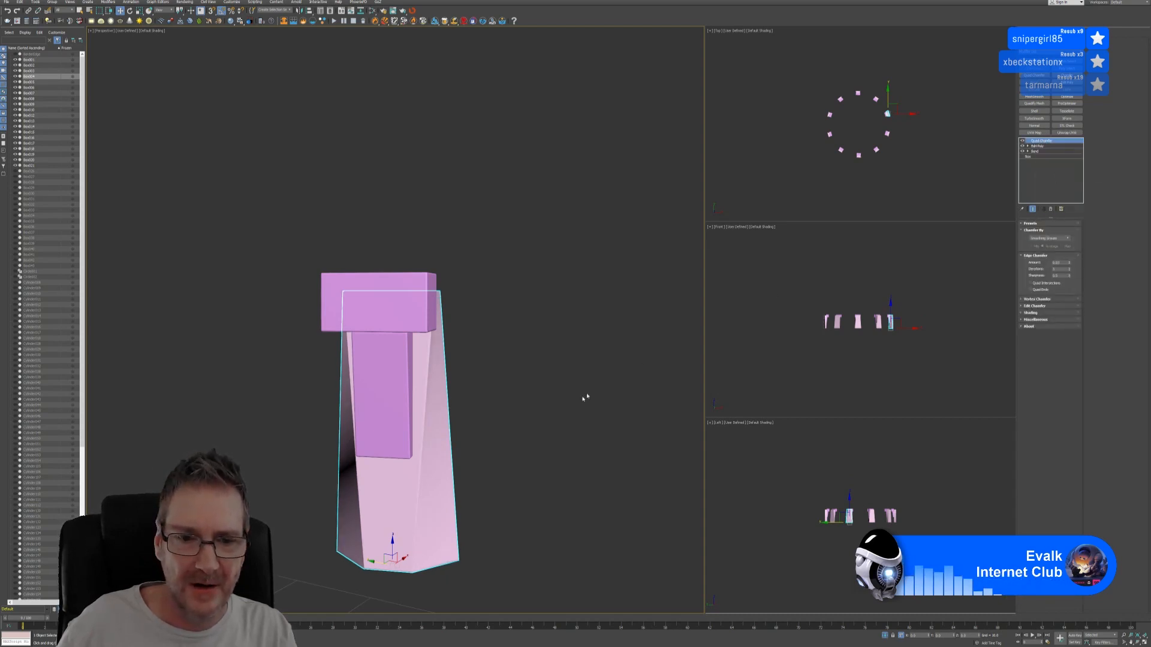
Step: Paste Quad Chamfer onto the T-shaped and tapered blocks of the neighbouring bracket, clockwise around the ring from the already chamfered one
scroll(481, 382, "down", 6)
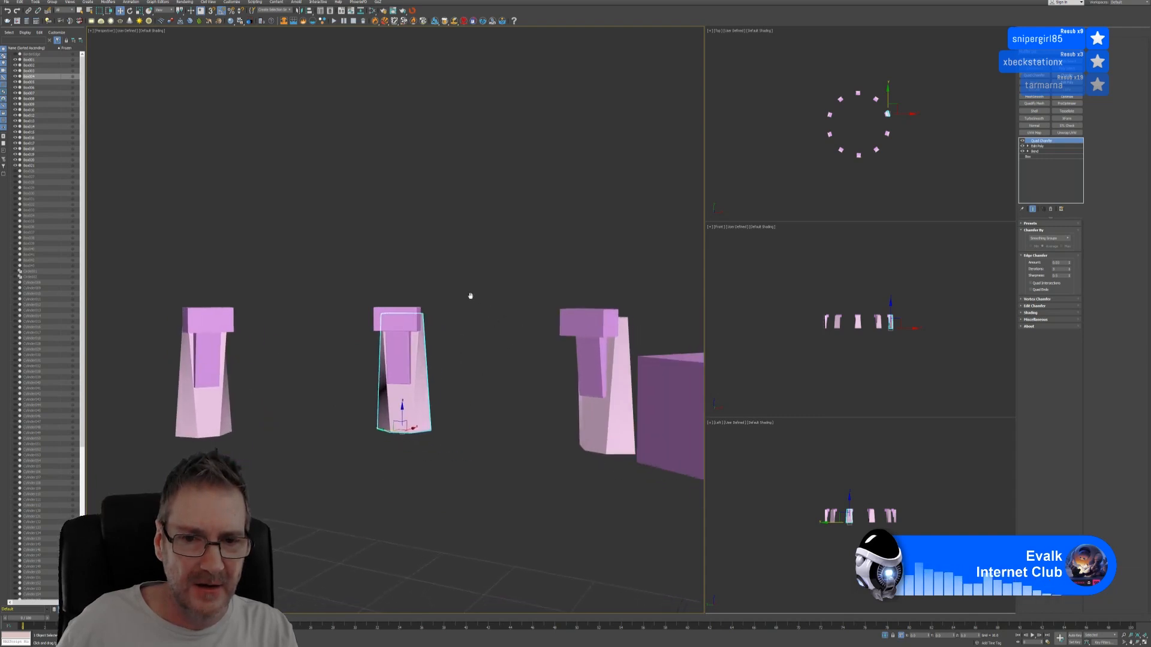
left_click(601, 320)
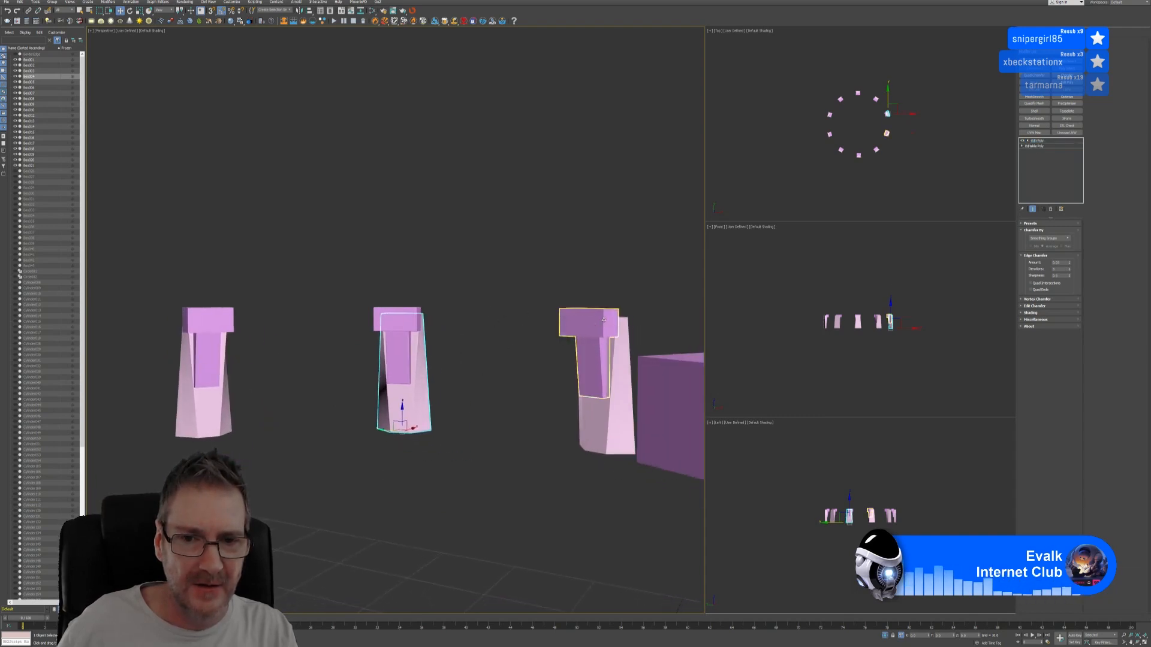
right_click(1041, 143)
left_click(1055, 172)
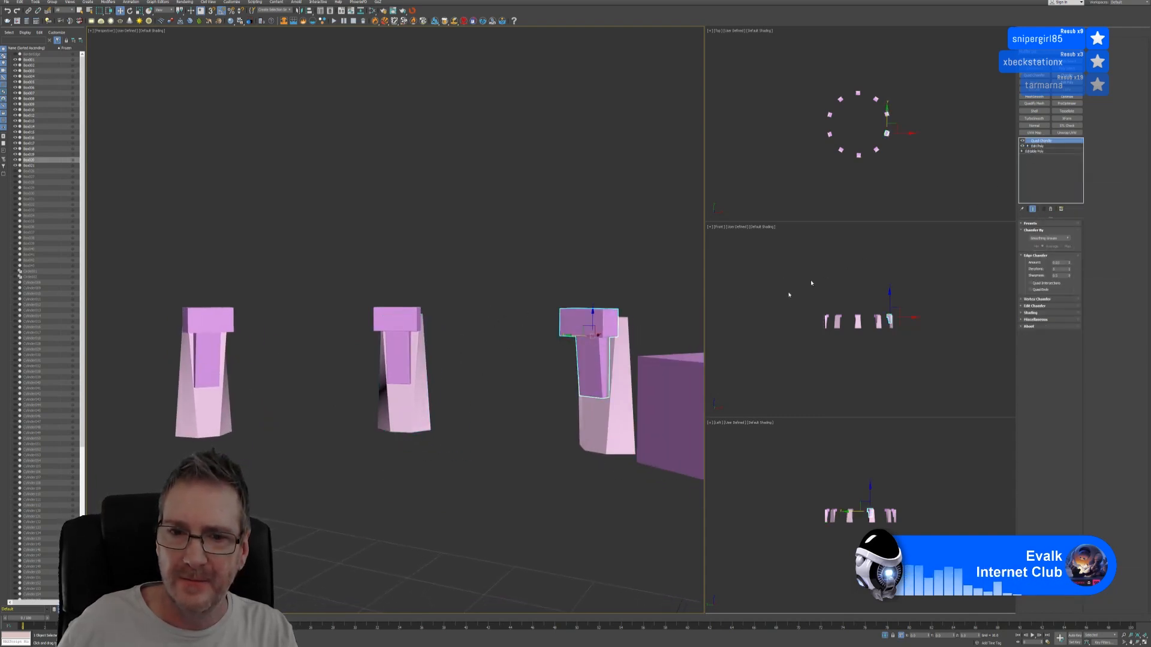
left_click(620, 363)
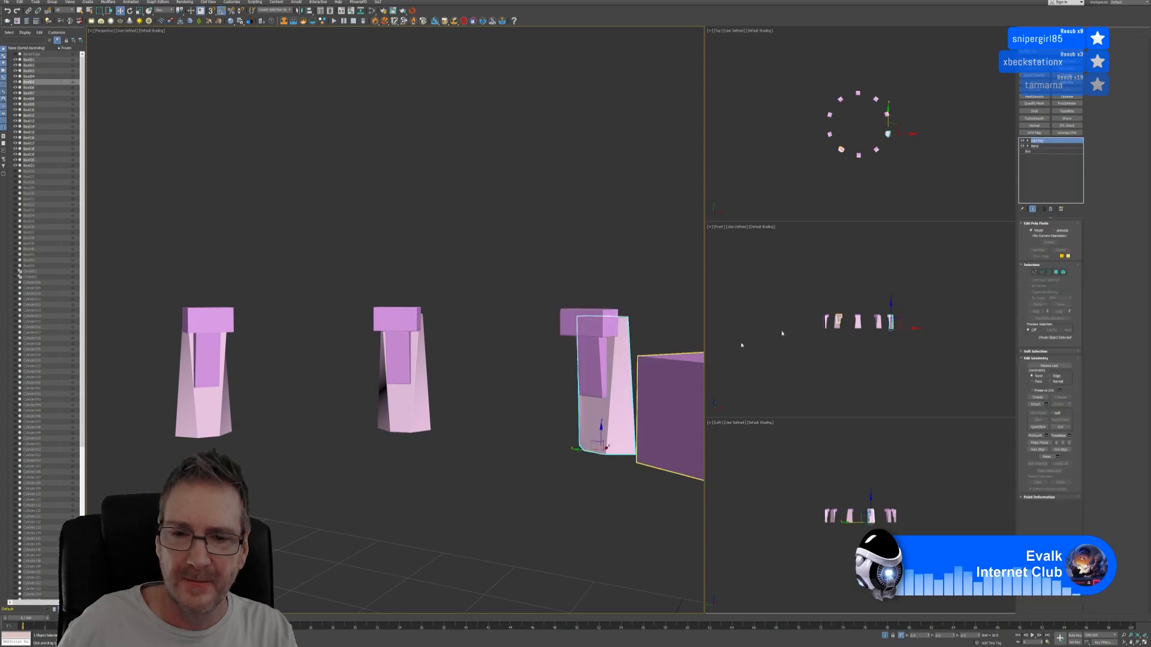
right_click(1044, 146)
left_click(1054, 173)
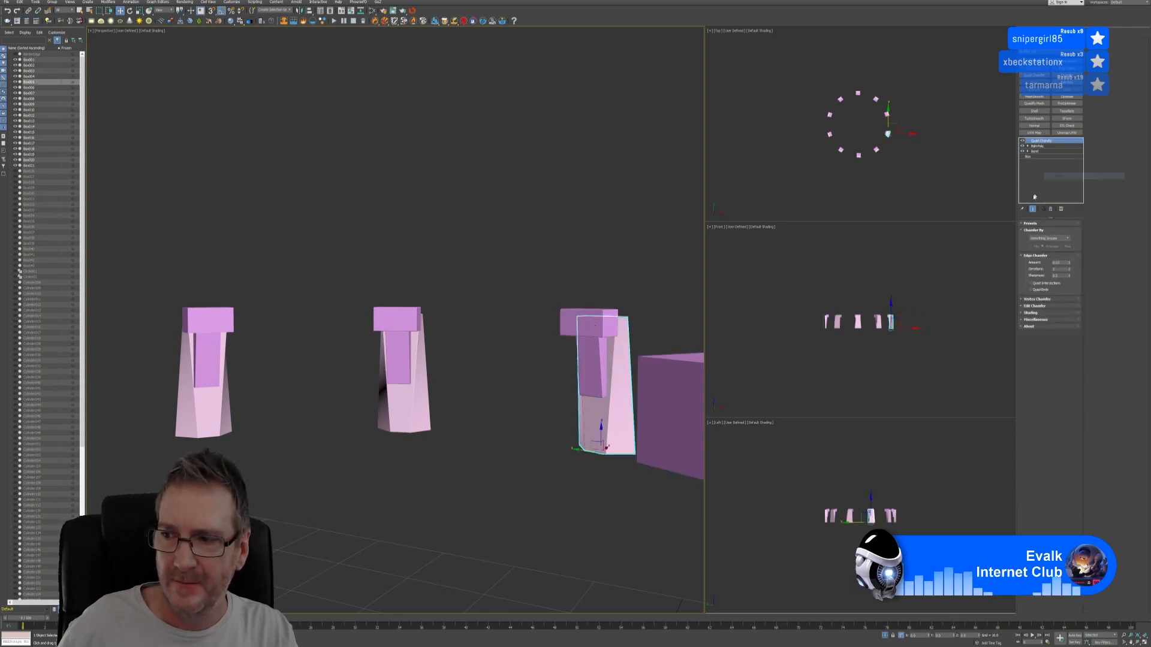
Step: Paste Quad Chamfer onto both blocks of the bracket on the counterclockwise side of the first chamfered bracket
middle_click_drag(514, 293, 503, 290)
left_click(200, 323)
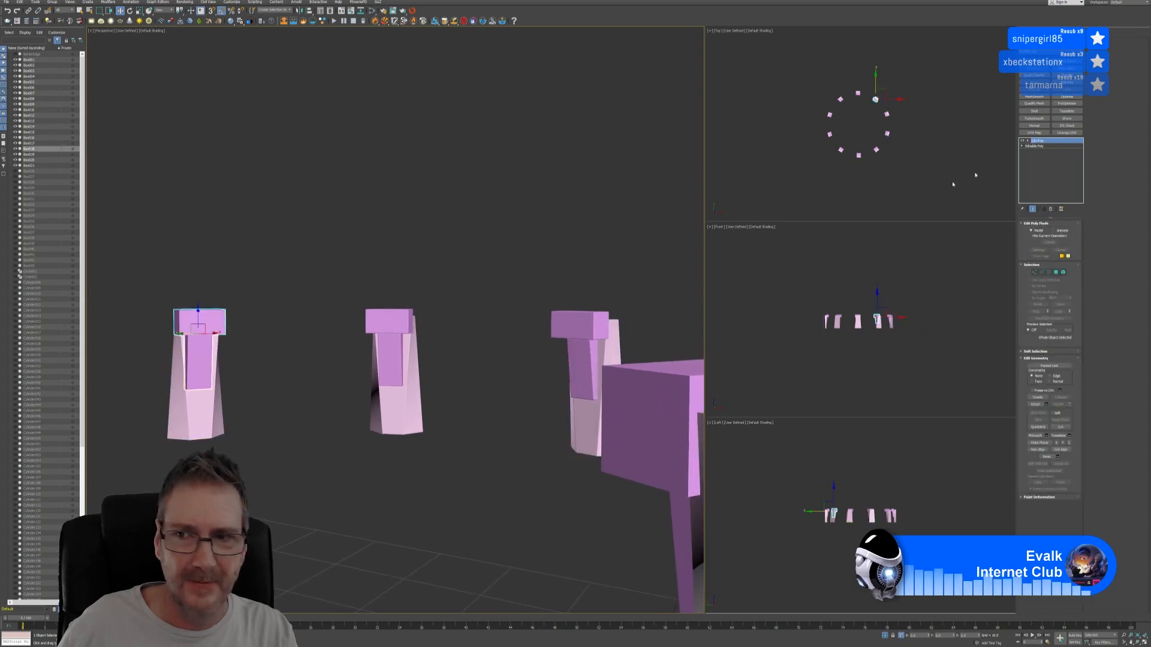
right_click(1038, 143)
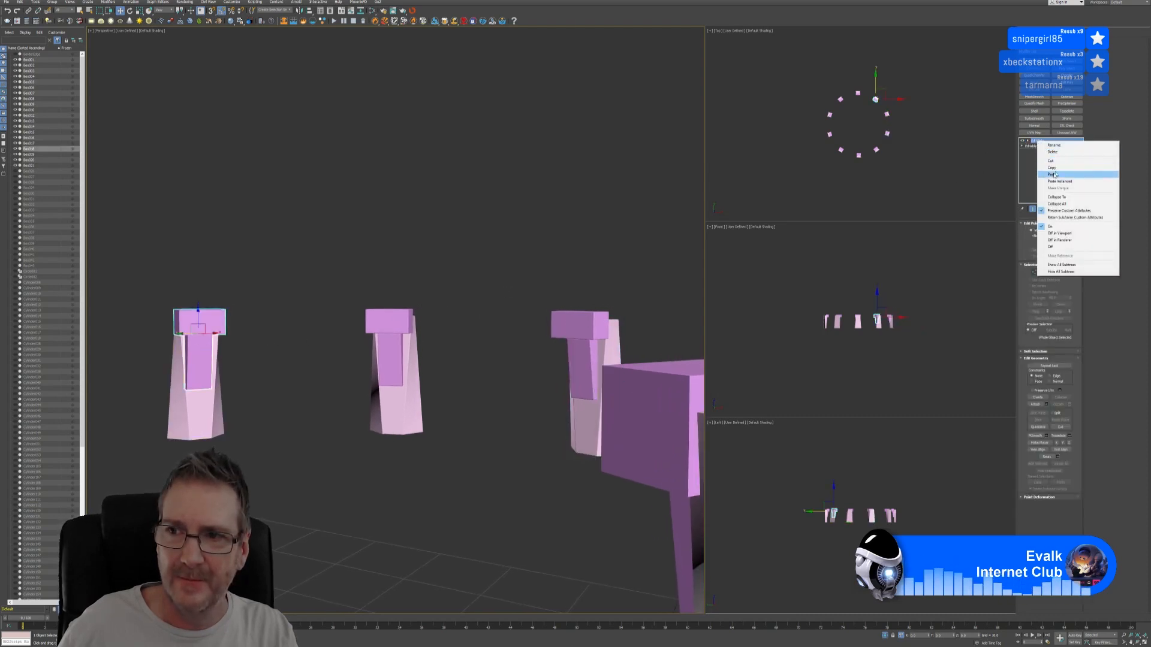
left_click(1053, 175)
left_click(198, 411)
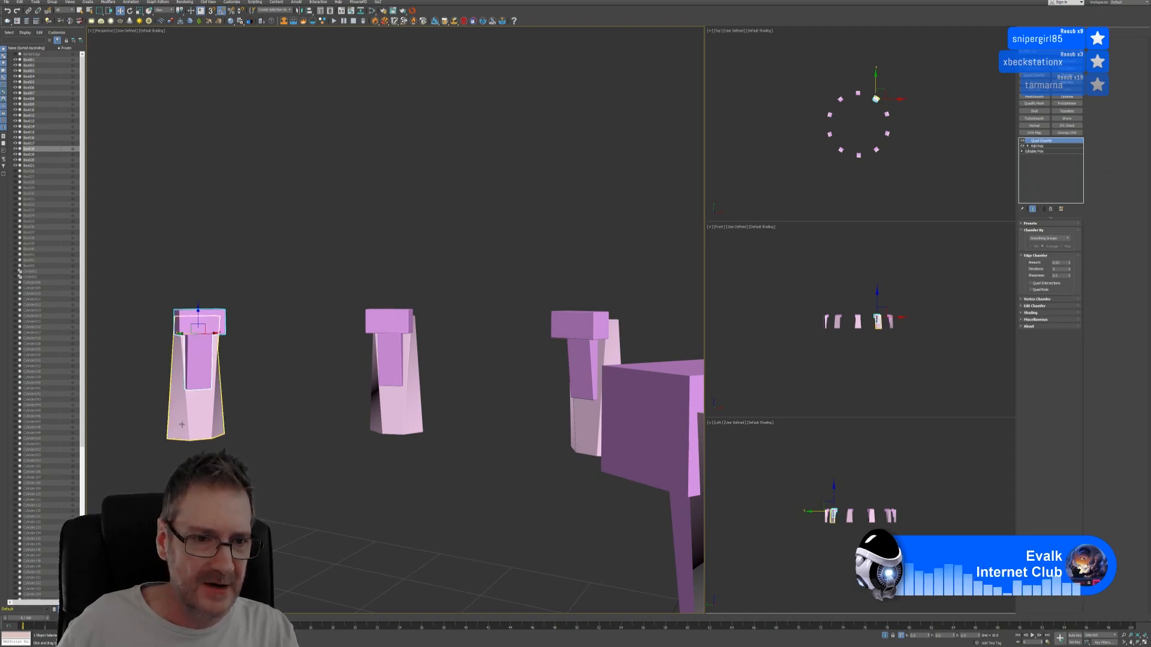
right_click(1038, 143)
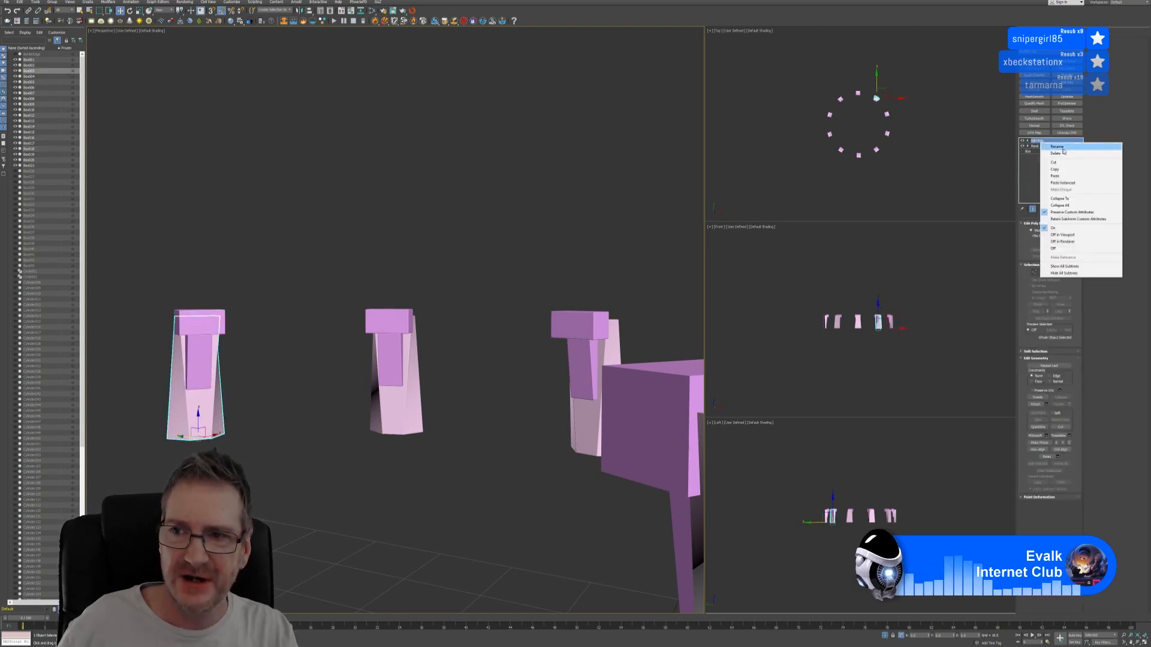
left_click(1050, 176)
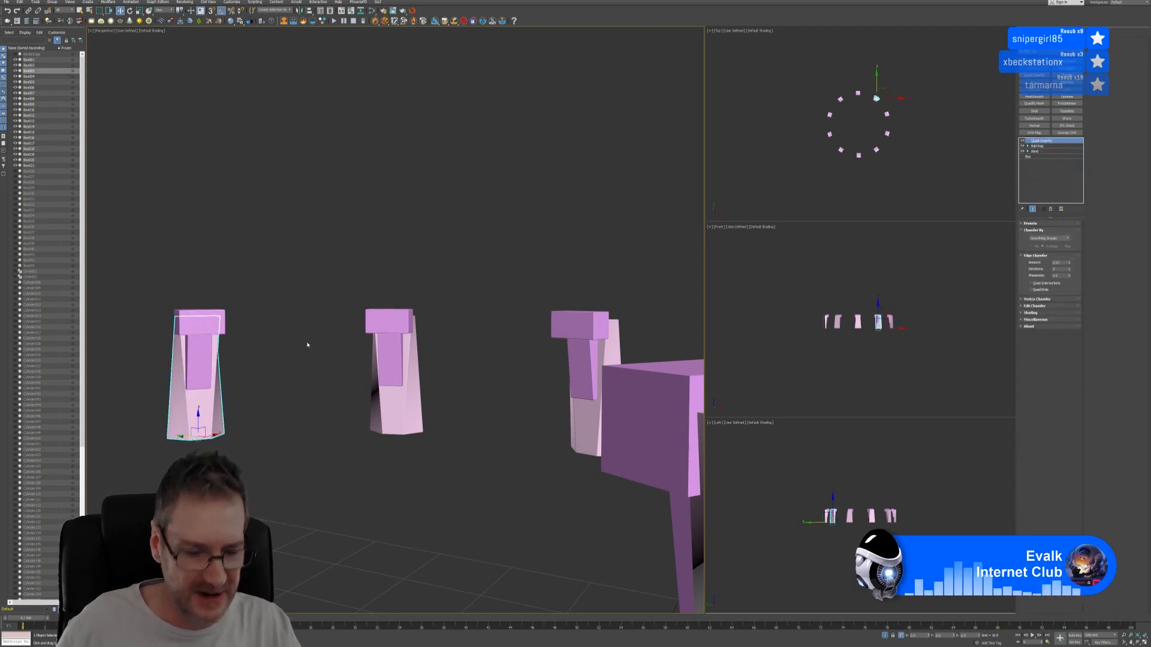
Step: Add the copied Quad Chamfer to the T-shaped and tapered blocks of the northernmost bracket in the ring
middle_click_drag(336, 364, 288, 265, "alt")
scroll(334, 366, "down", 3)
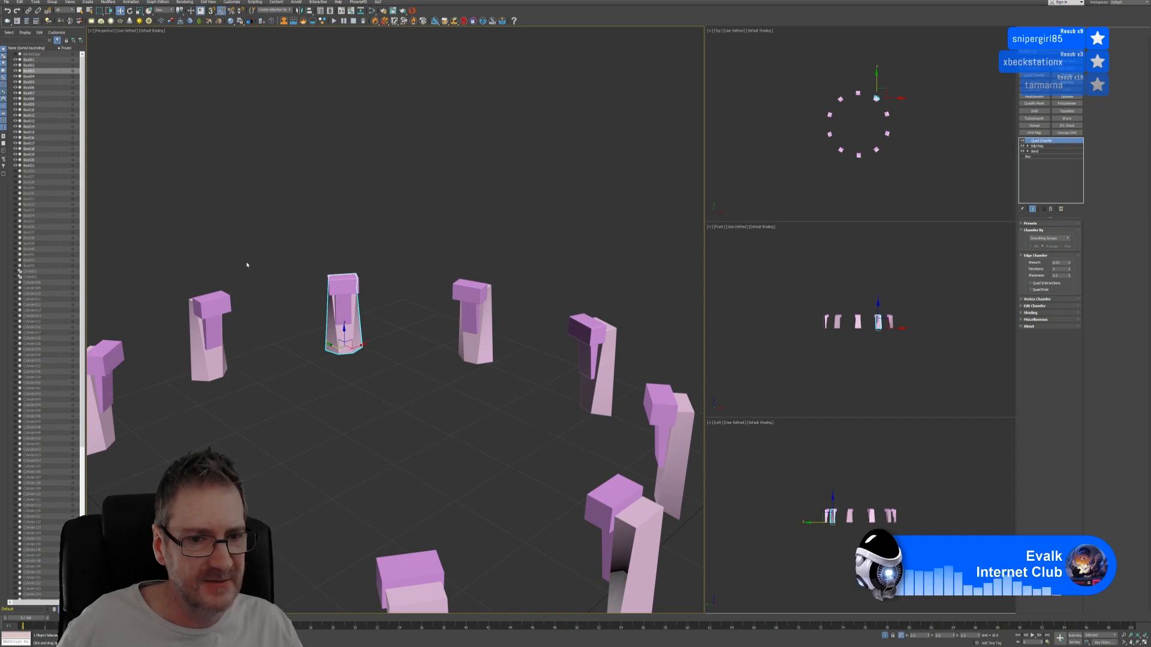
middle_click_drag(247, 265, 257, 259)
left_click(225, 321)
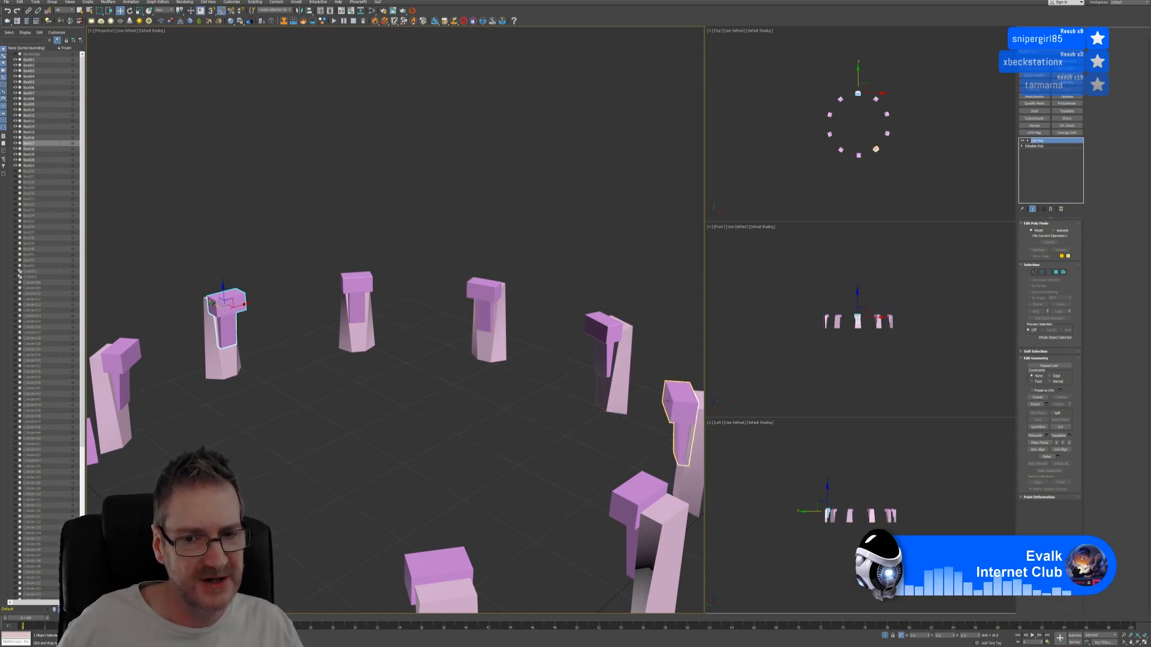
right_click(1038, 142)
left_click(1058, 173)
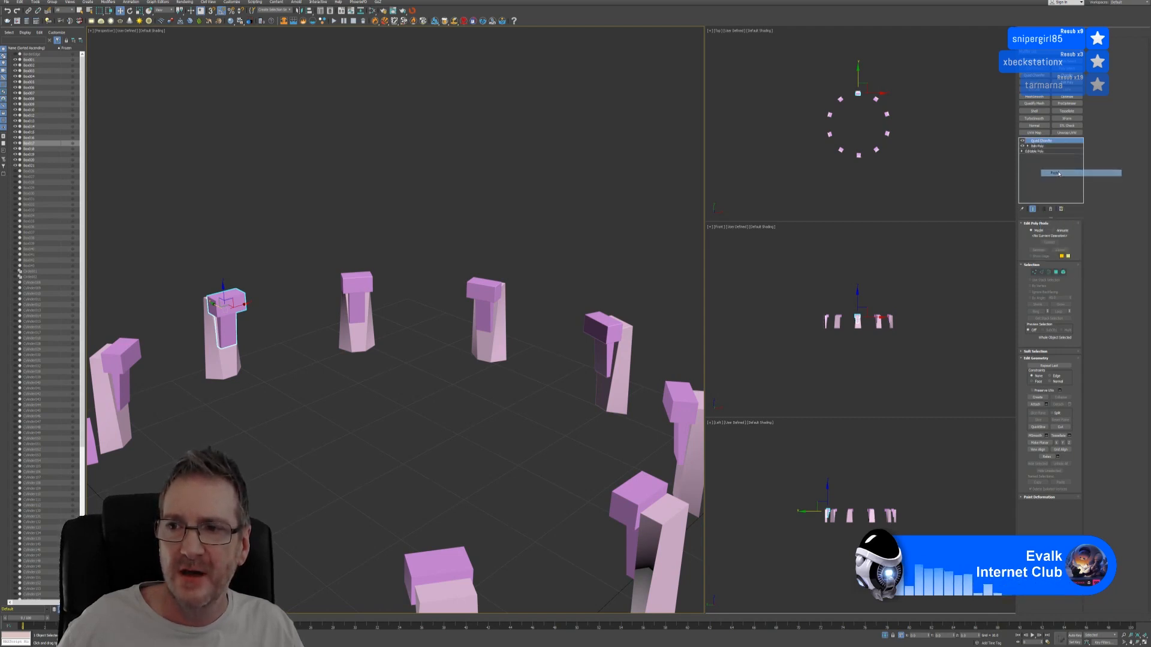
left_click(222, 367)
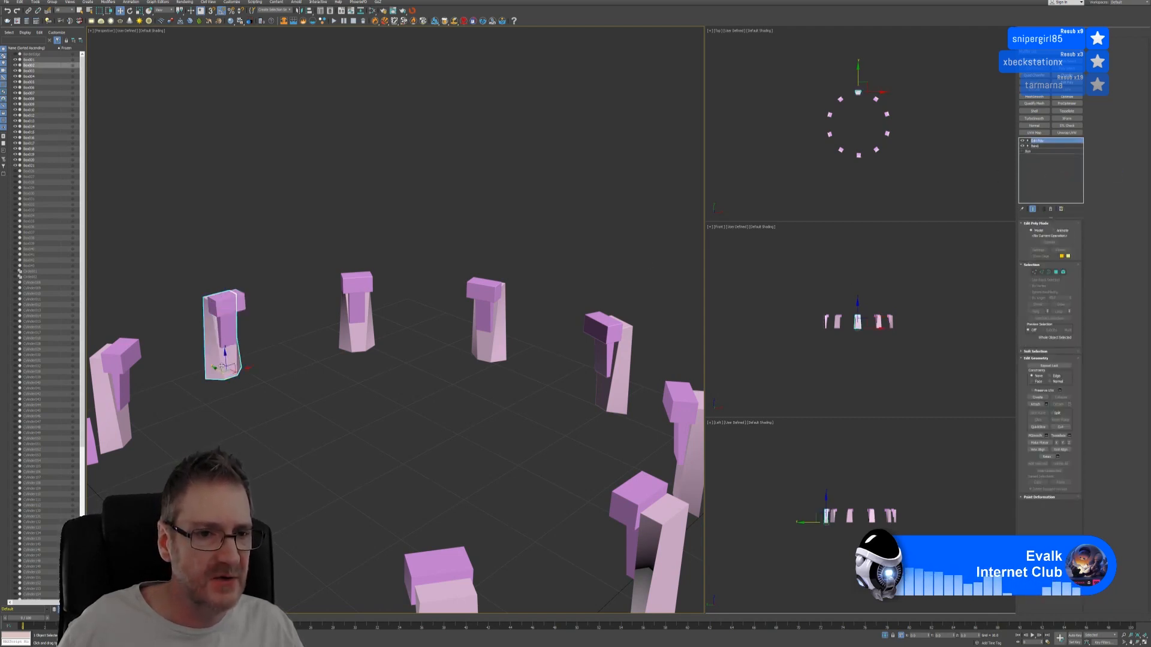
right_click(1048, 143)
left_click(1069, 176)
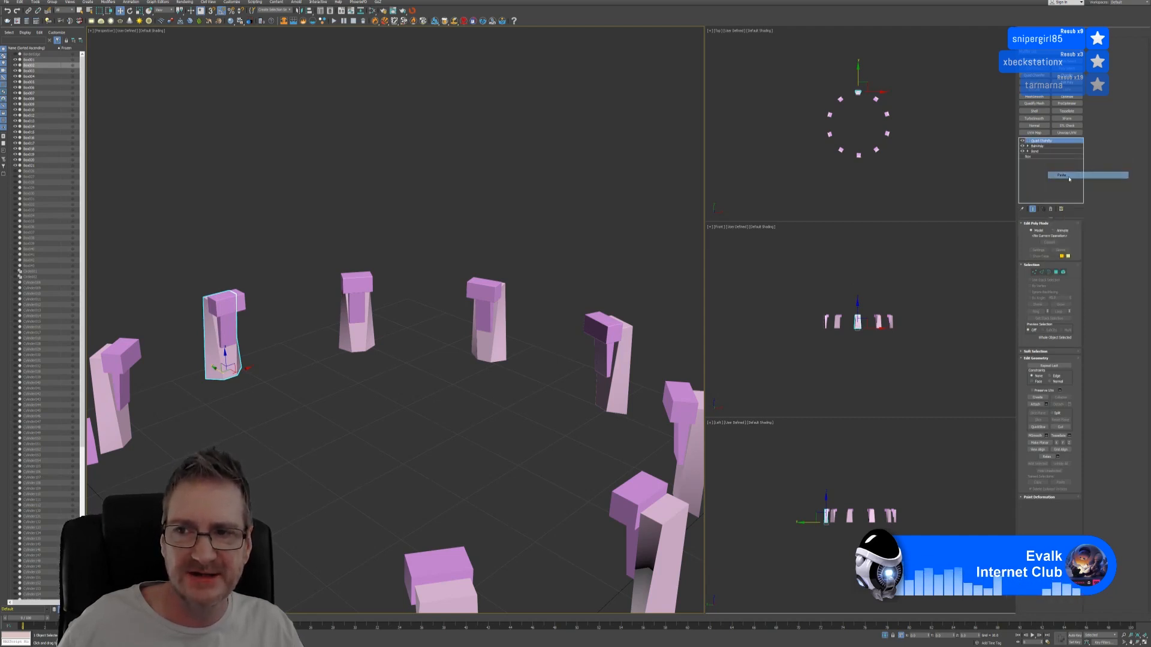
Step: Paste Quad Chamfer onto the T-shaped block and tapered block of the bracket just counterclockwise of the northernmost one
middle_click_drag(225, 240, 298, 230)
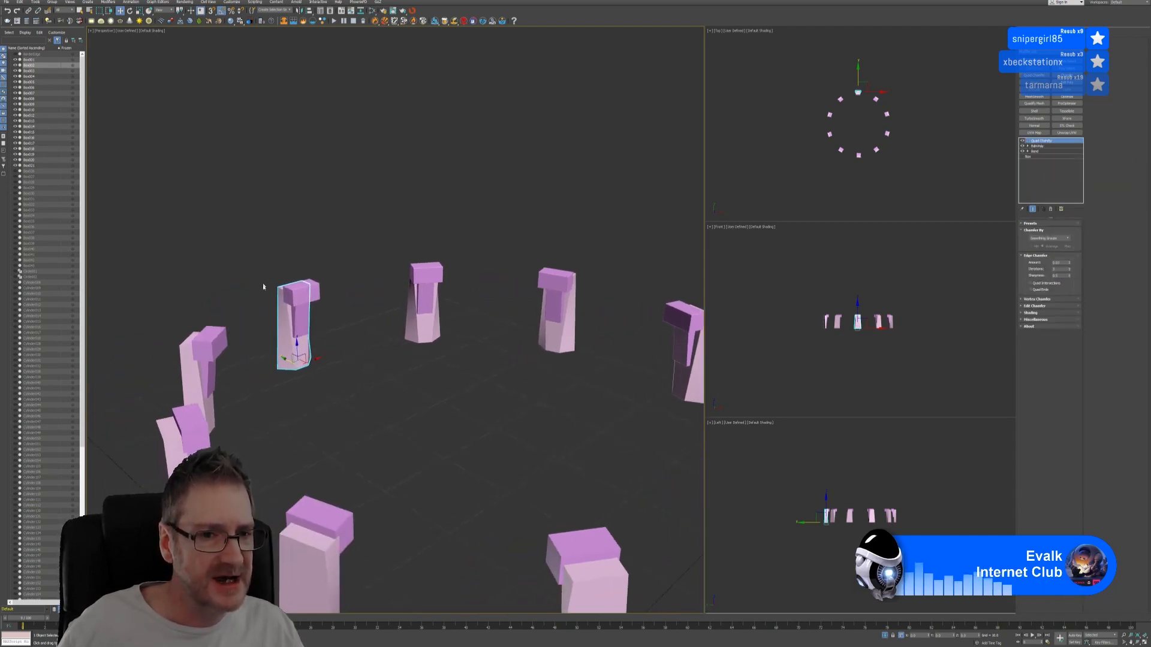
scroll(291, 320, "up", 5)
scroll(294, 385, "down", 4)
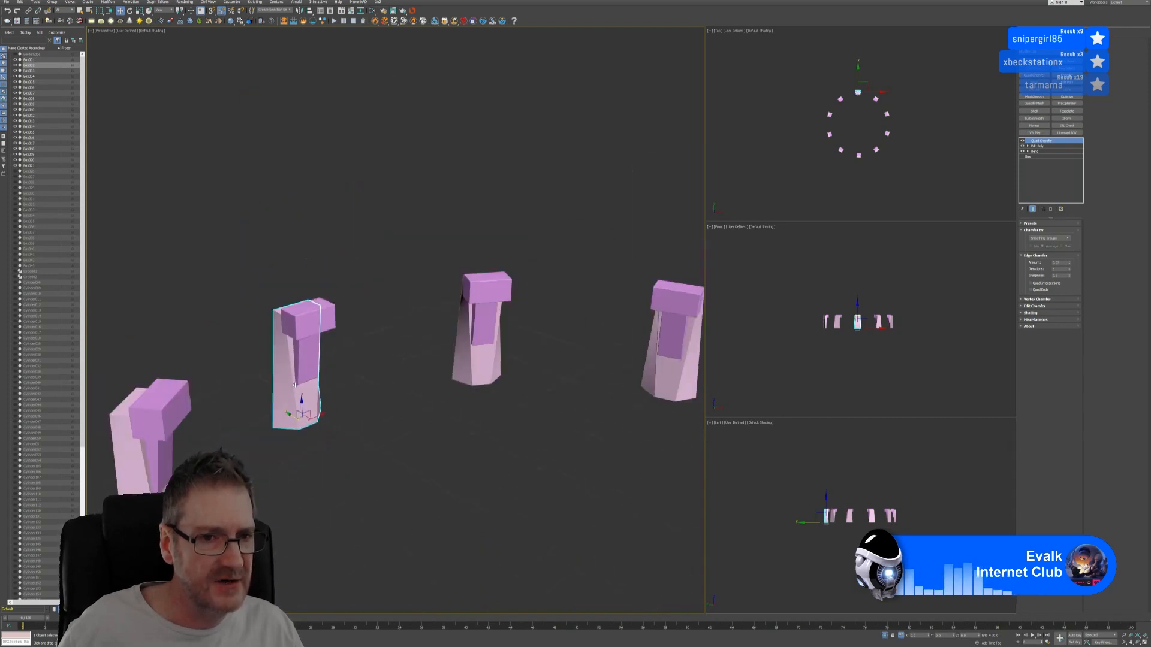
middle_click_drag(281, 276, 308, 201)
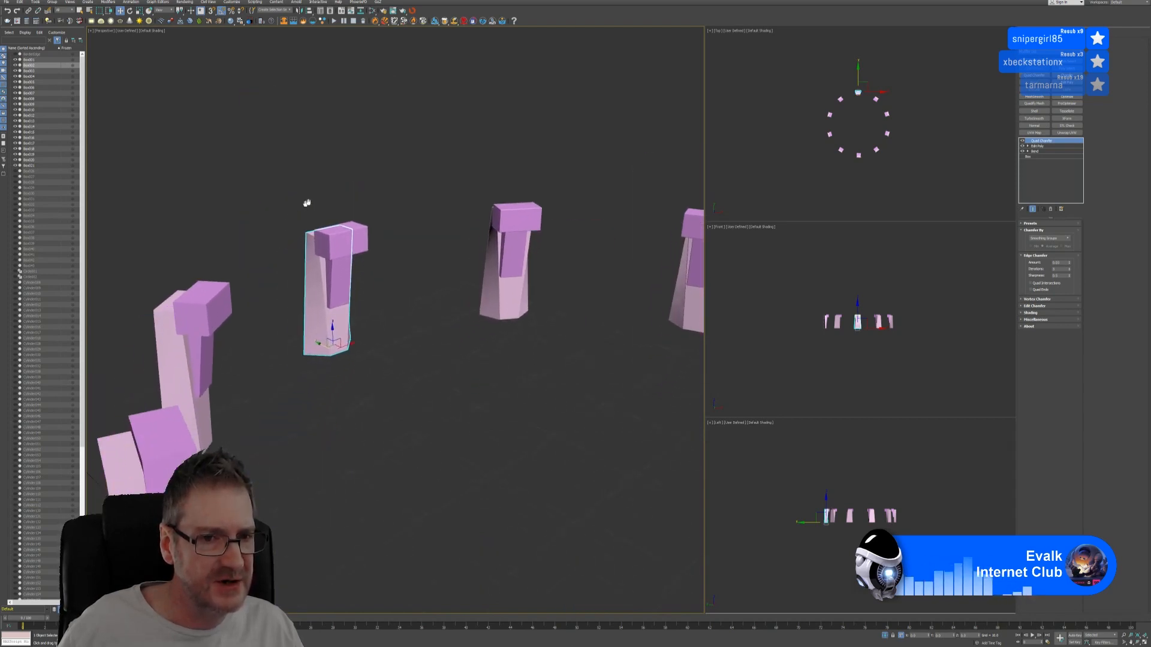
left_click(223, 300)
right_click(1039, 142)
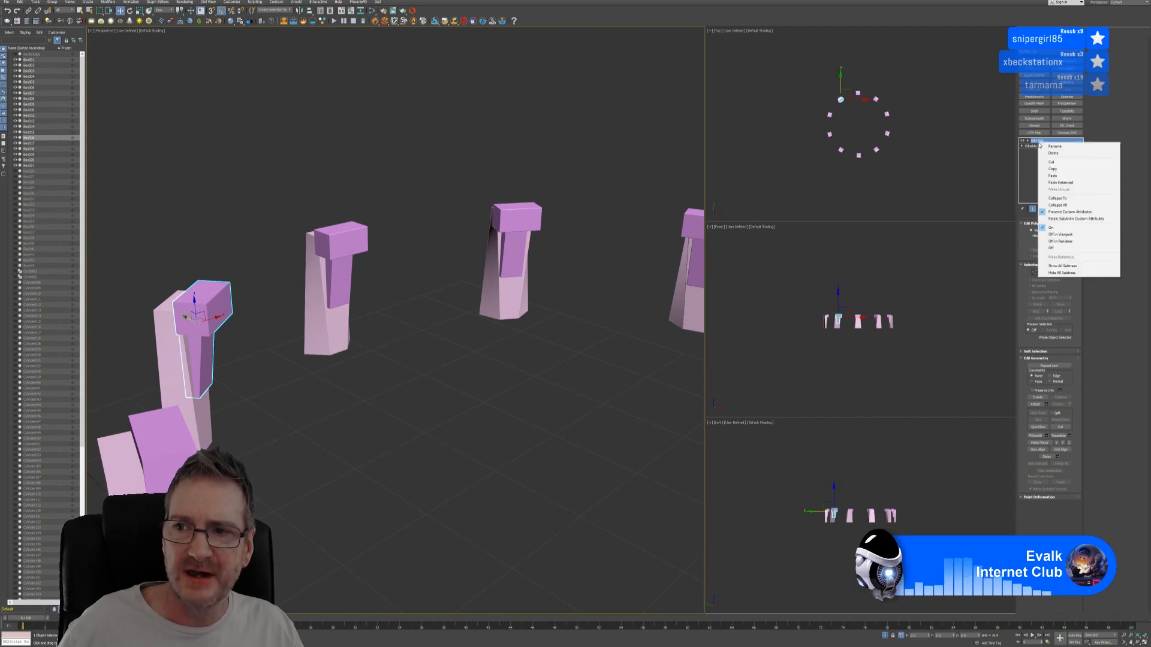
left_click(1052, 175)
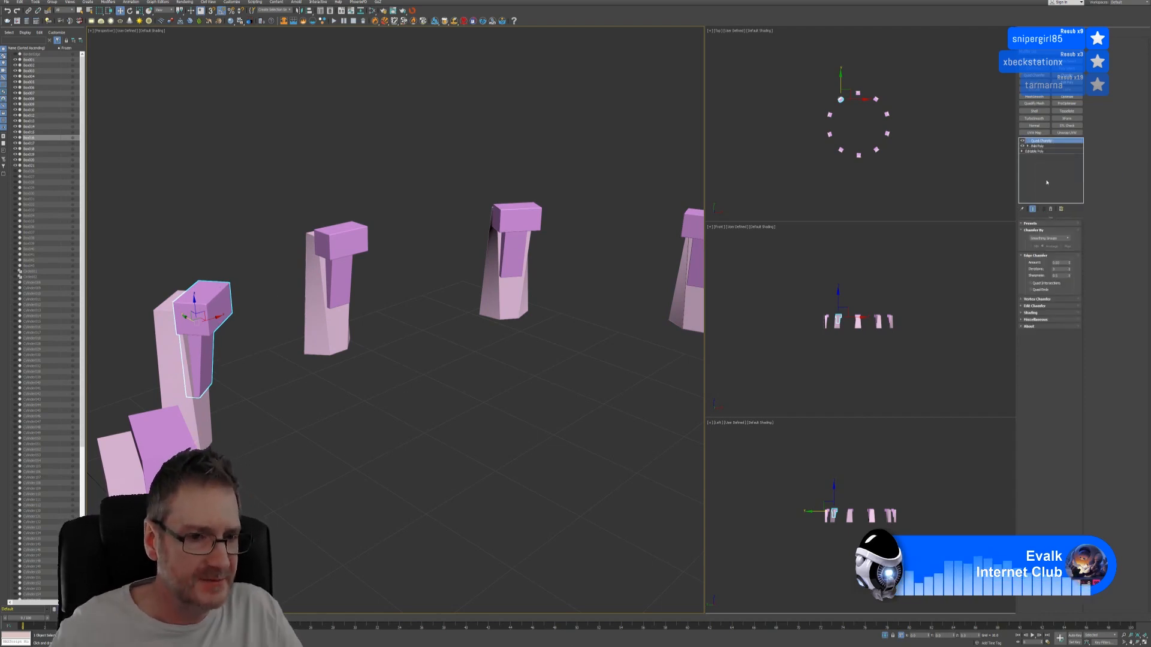
left_click(201, 407)
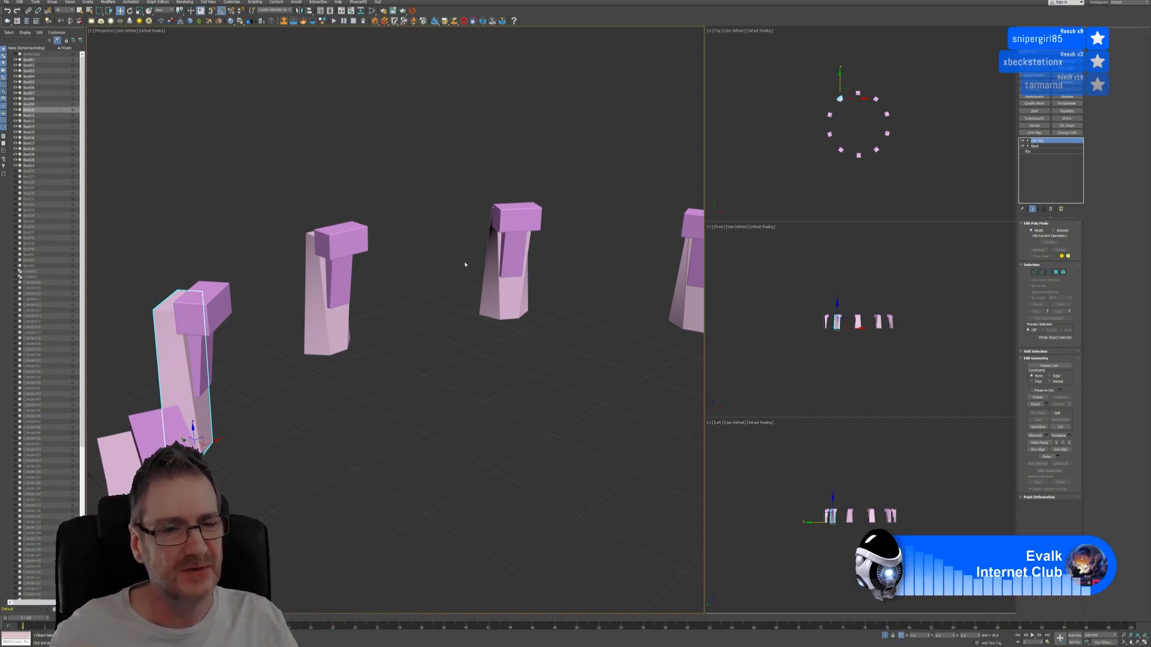
right_click(1041, 141)
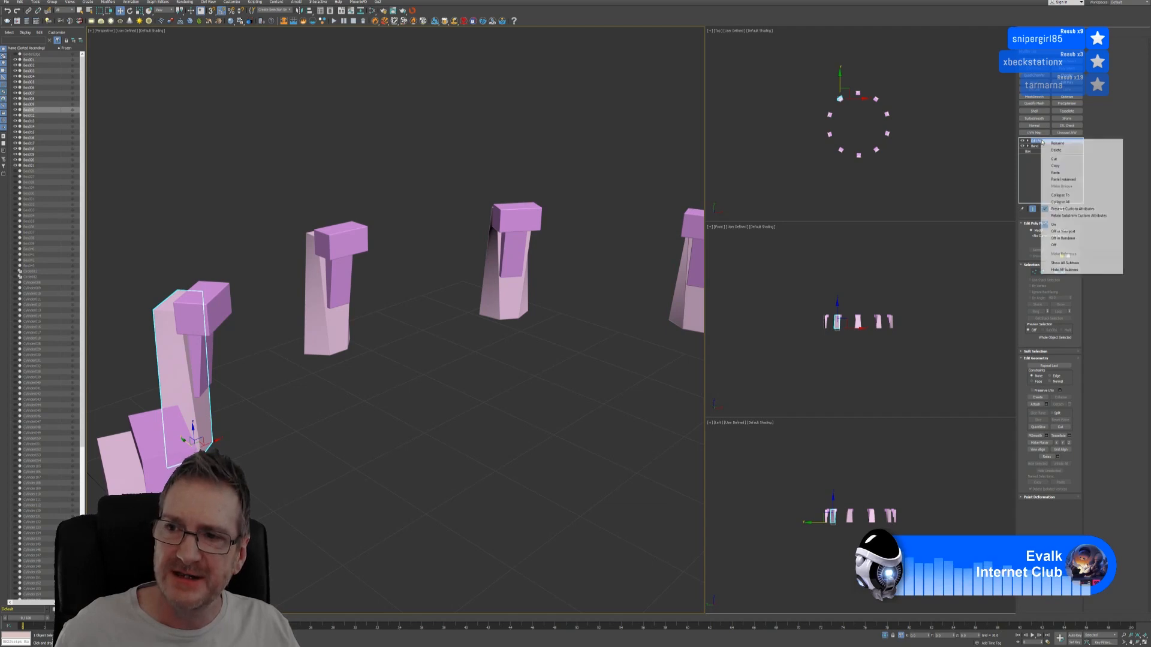
left_click(1060, 174)
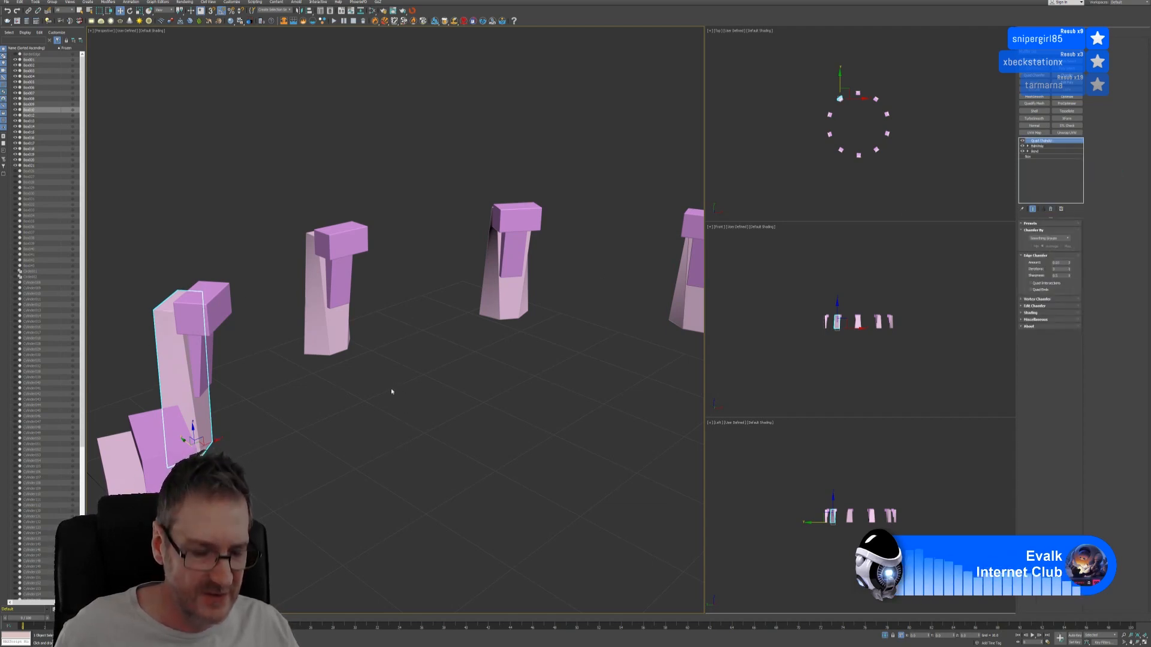
Step: Apply the copied Quad Chamfer to both blocks of the upper bracket on the ring's west side
middle_click_drag(390, 387, 395, 353)
middle_click_drag(387, 409, 395, 352, "alt")
left_click(193, 328)
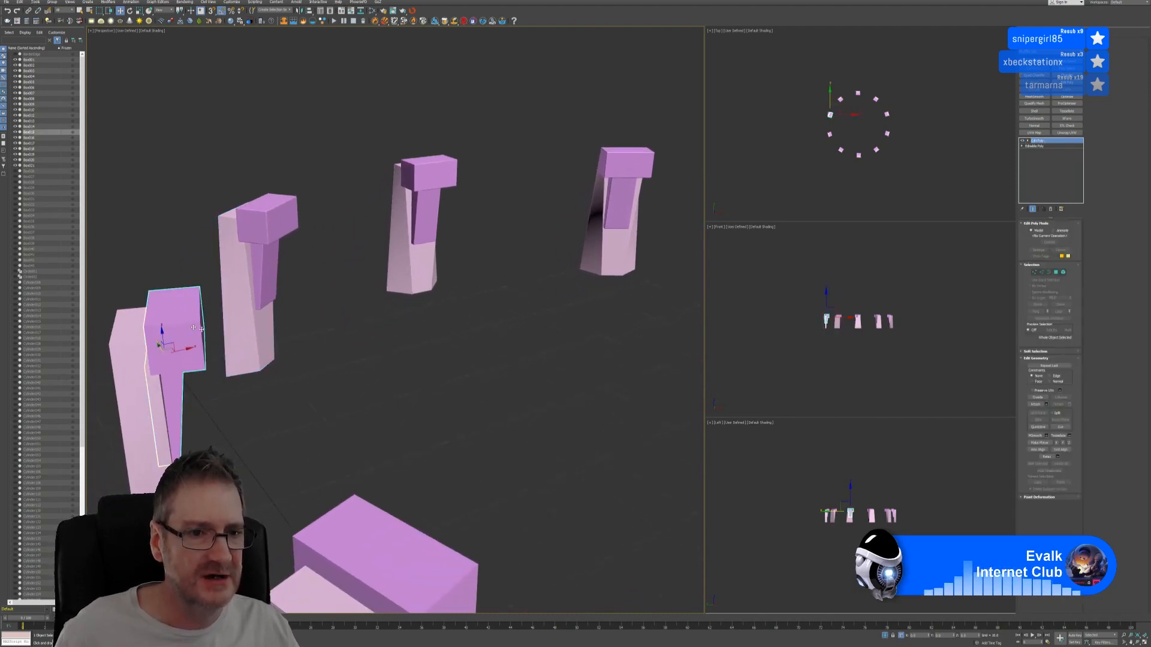
right_click(1039, 144)
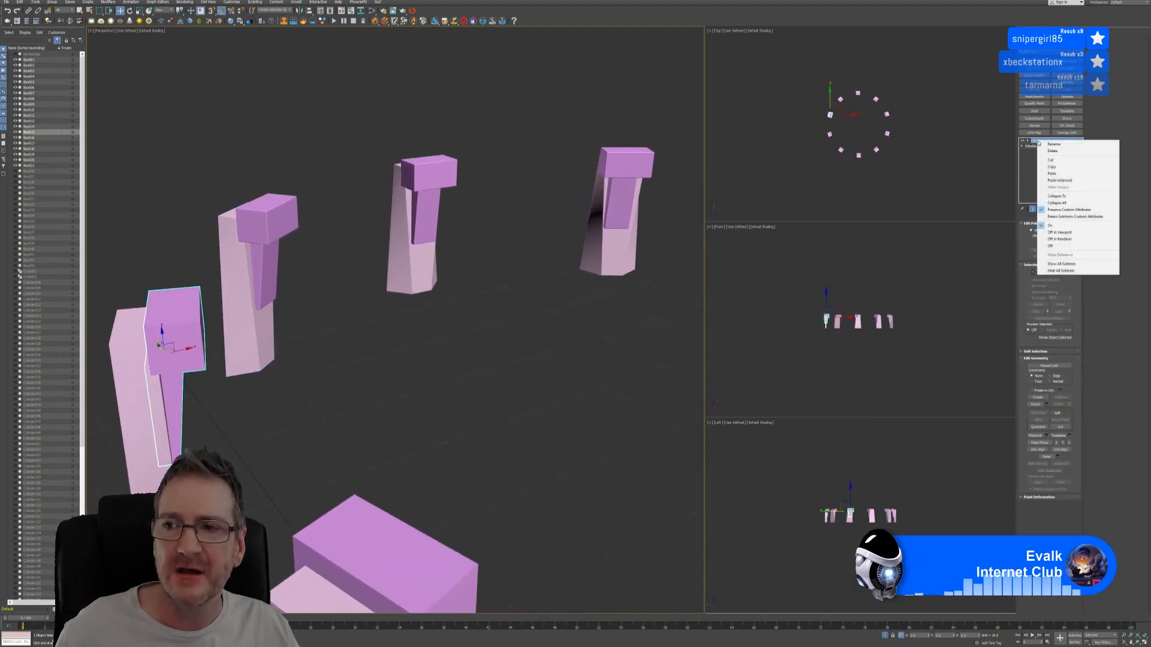
left_click(1050, 174)
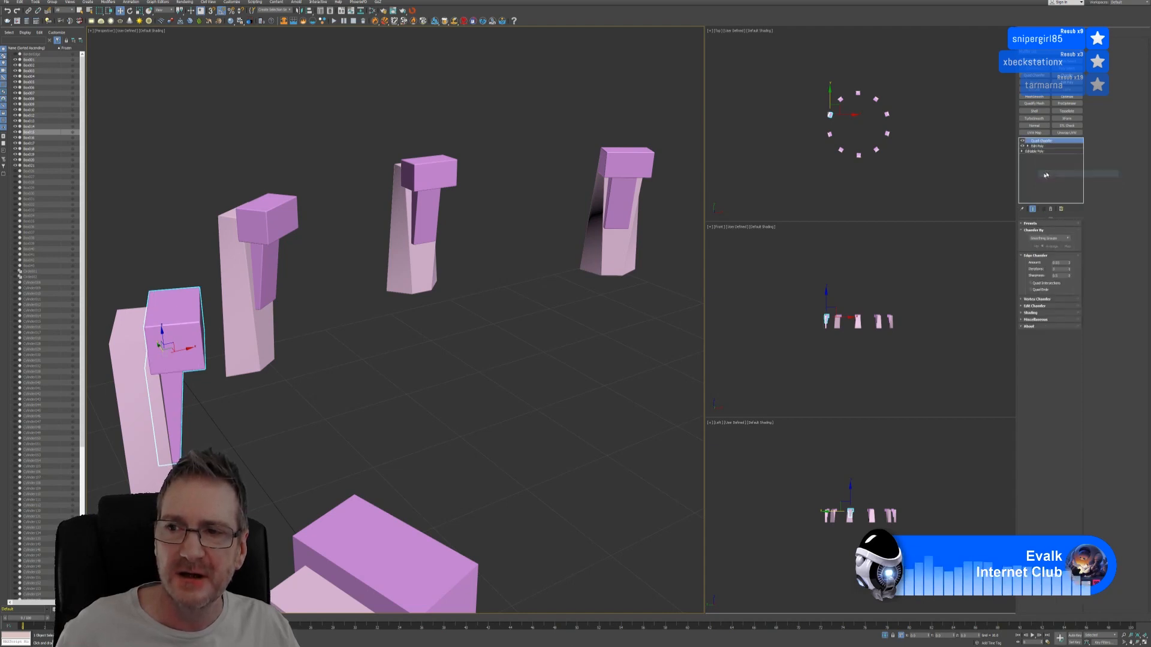
left_click(145, 422)
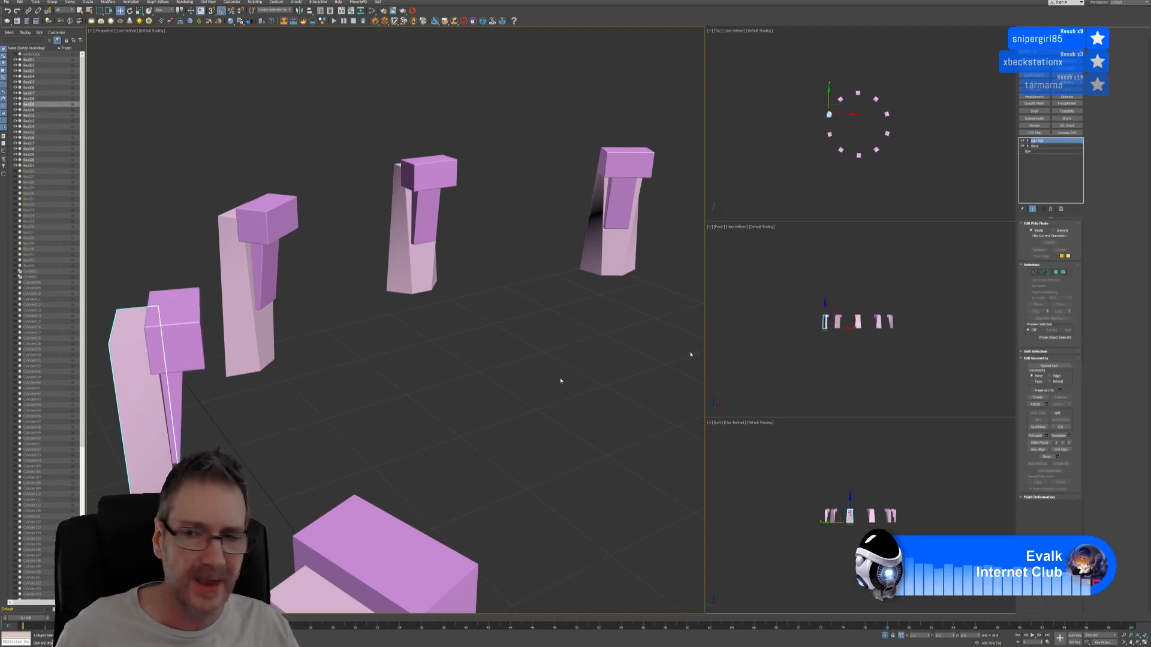
right_click(1044, 144)
left_click(1060, 176)
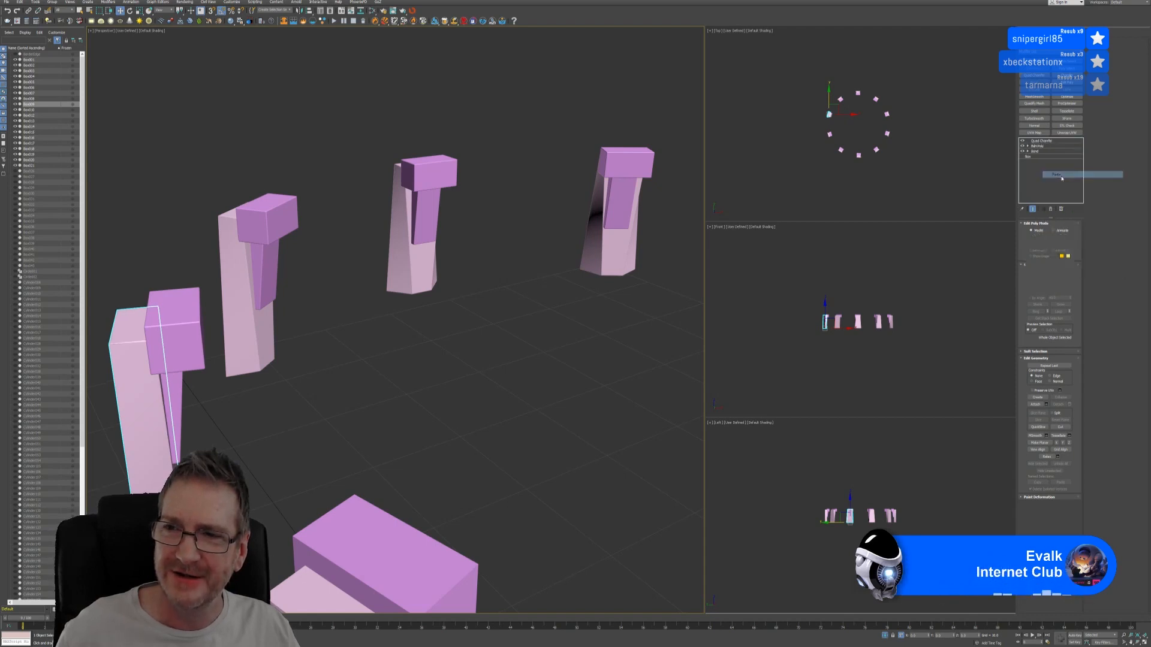
Step: Paste Quad Chamfer onto the lower west-side bracket's T-shaped block, and above Bend on its tapered block
middle_click_drag(378, 376, 360, 289)
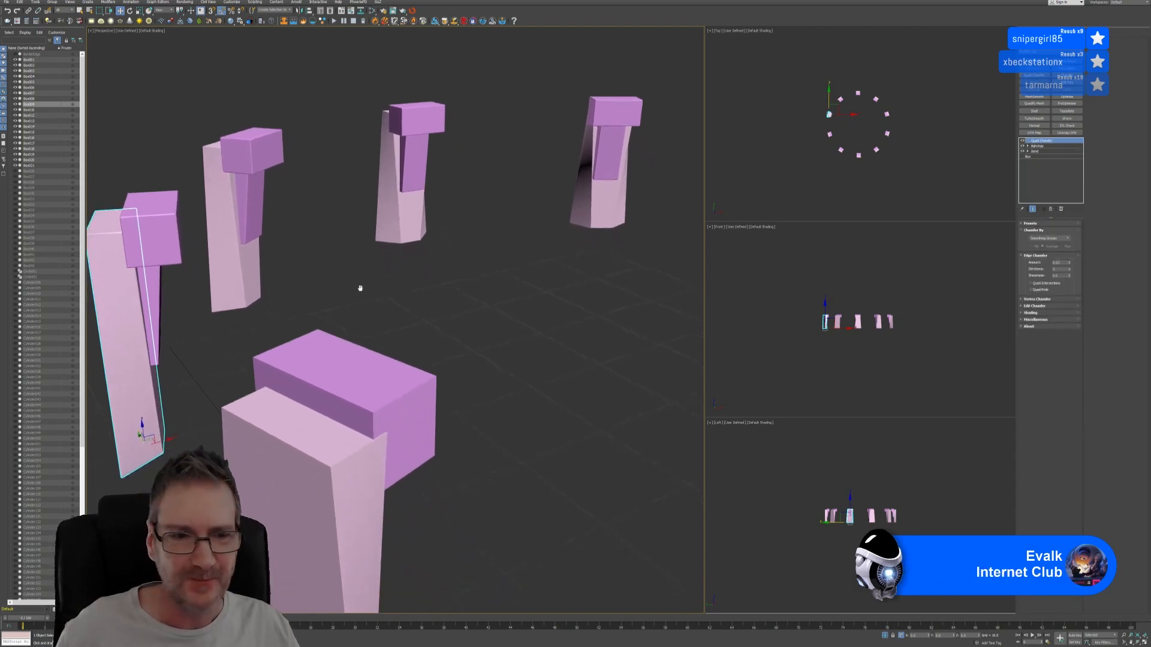
left_click(389, 350)
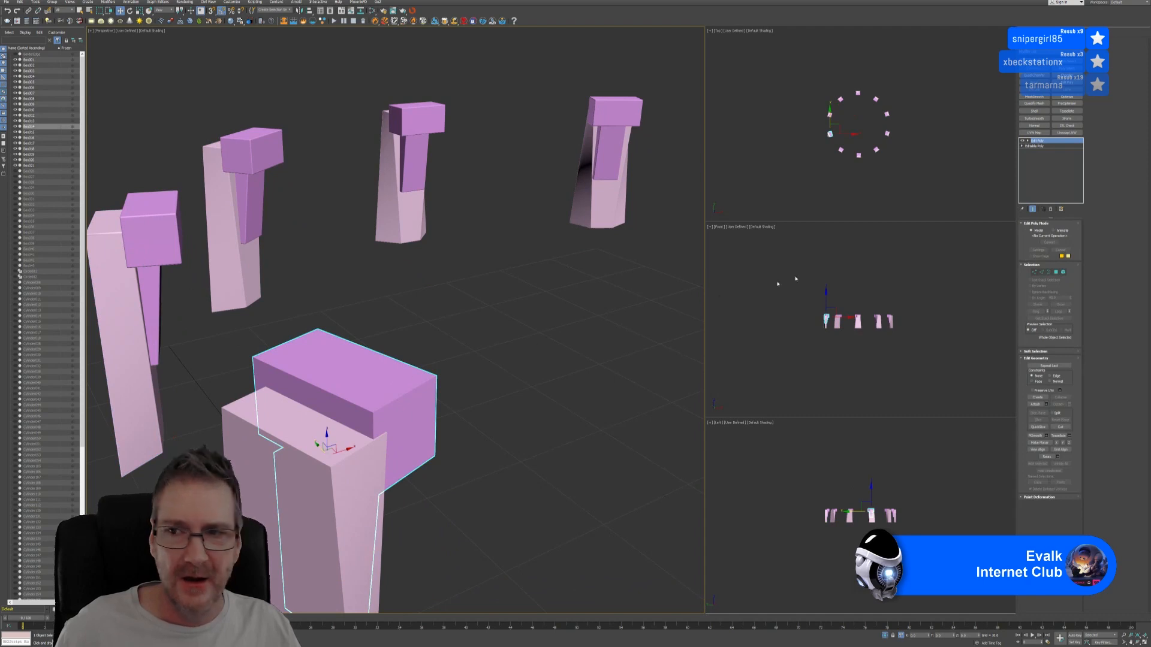
middle_click_drag(349, 275, 331, 272, "alt")
middle_click_drag(437, 277, 339, 224)
right_click(1038, 140)
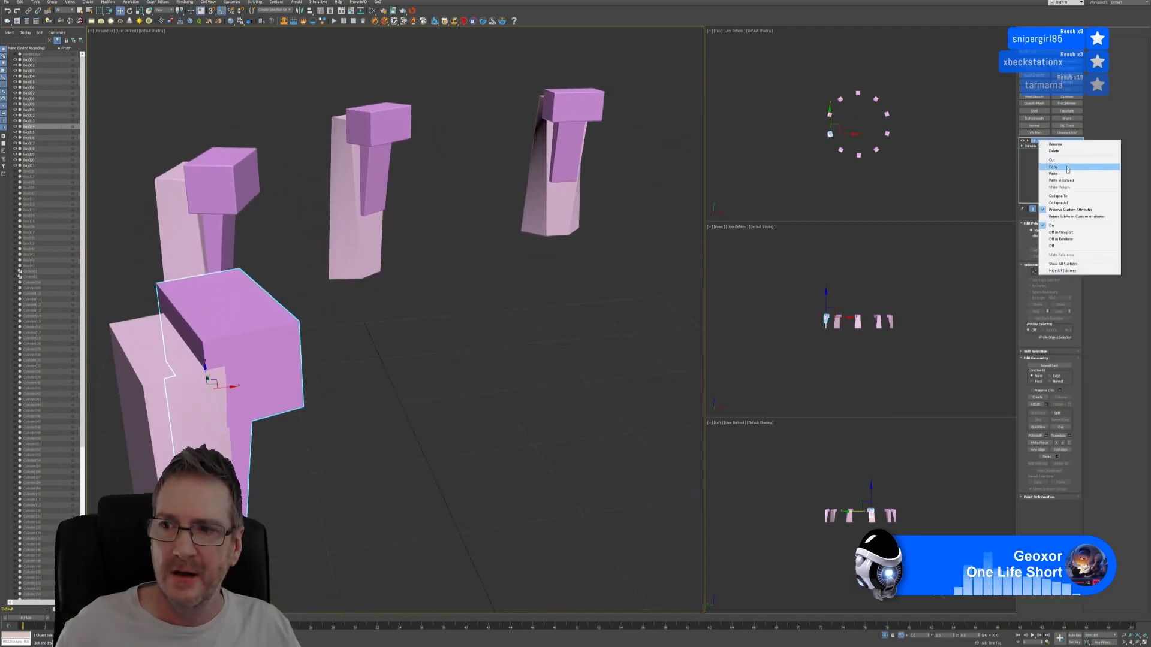
left_click(1064, 174)
left_click(165, 451)
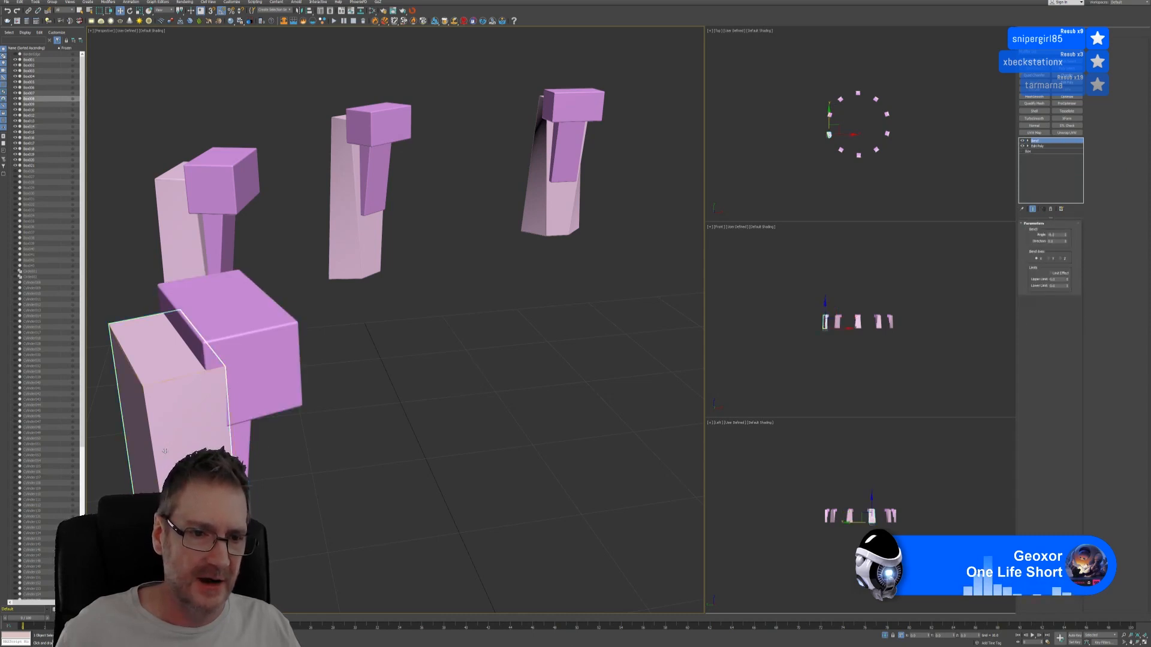
right_click(1039, 146)
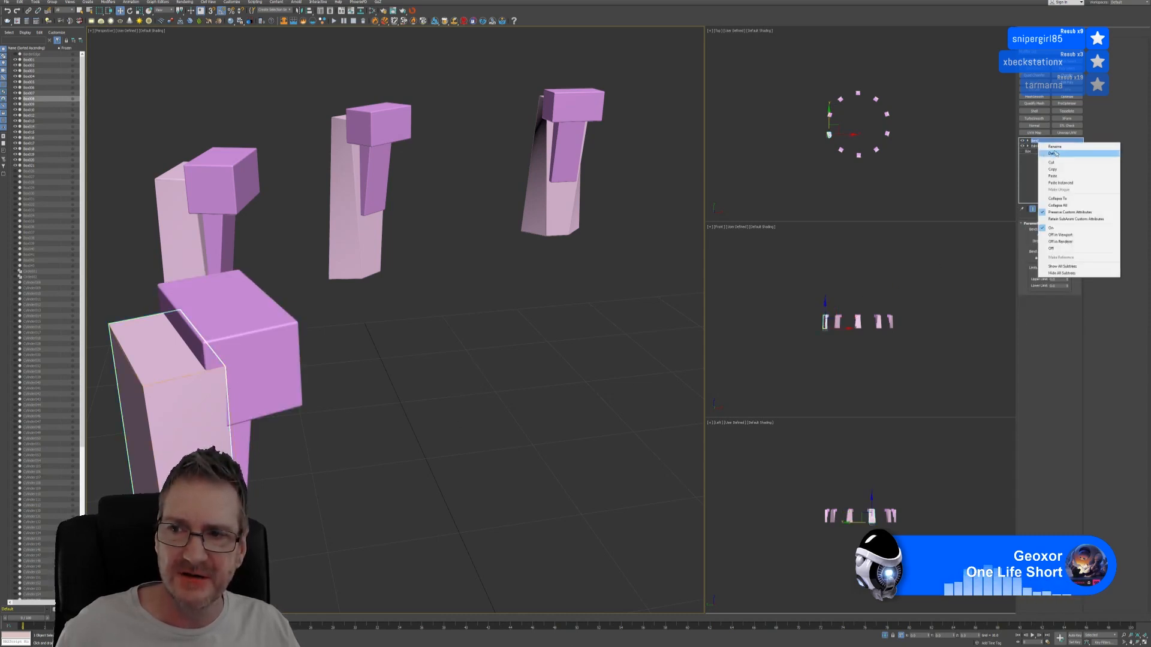
left_click(1059, 177)
Step: Paste the copied Quad Chamfer onto the T-shaped block and the tapered block of the ring's southwest bracket
scroll(426, 289, "down", 6)
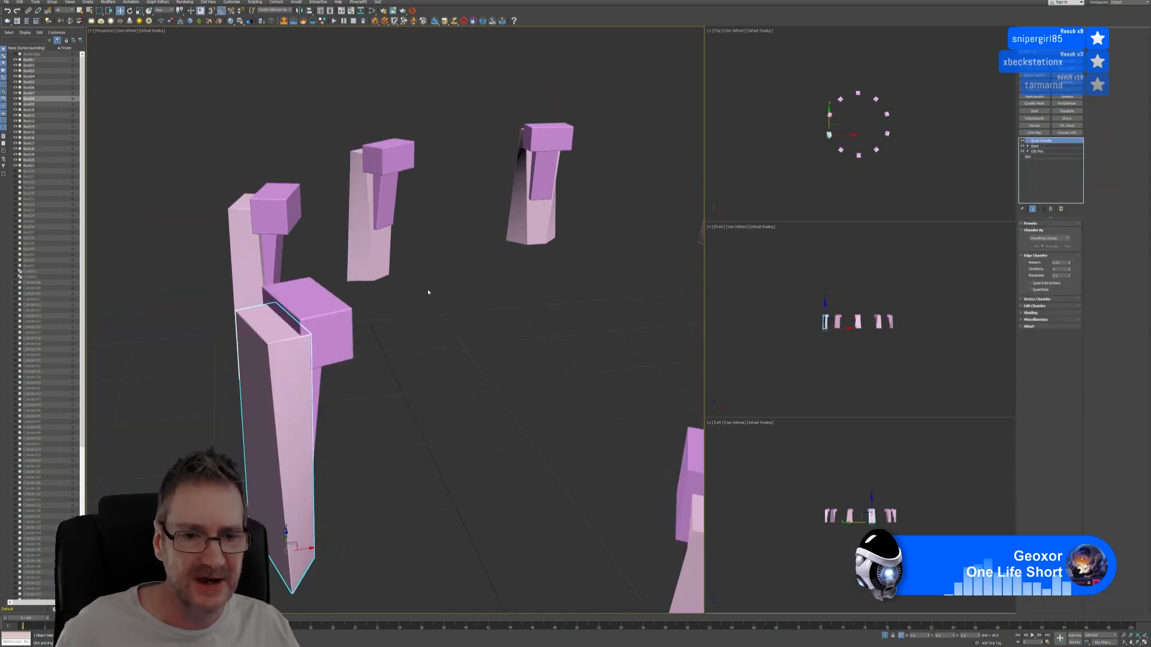
middle_click_drag(490, 273, 389, 303, "alt")
left_click(202, 271)
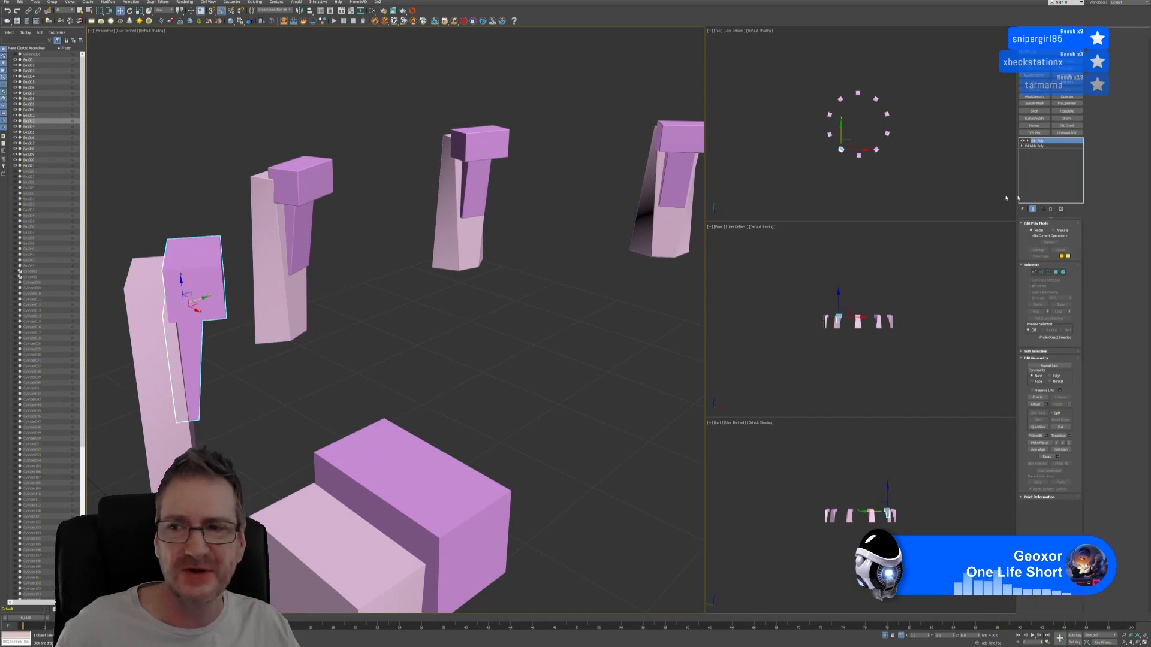
right_click(1044, 145)
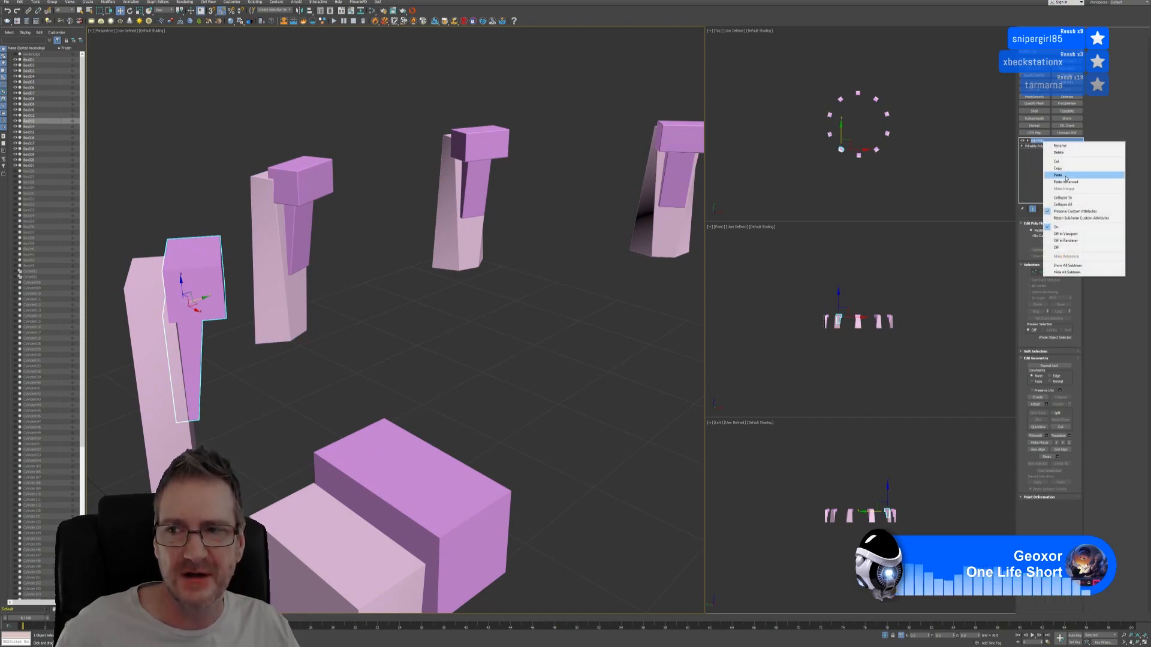
left_click(1066, 176)
left_click(178, 375)
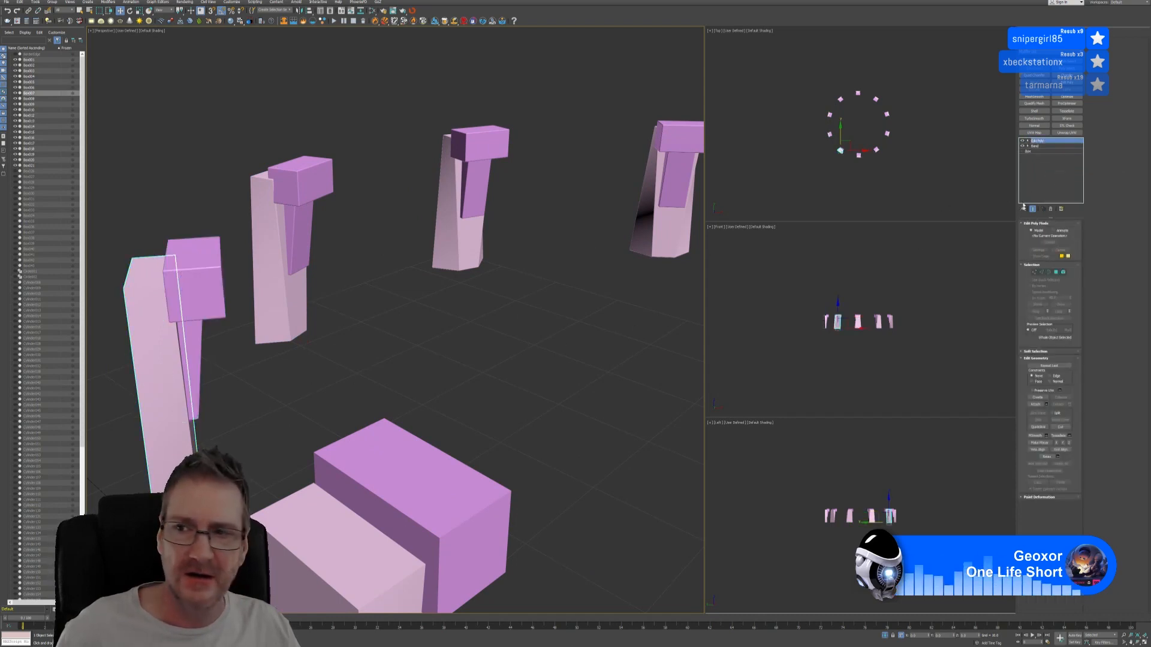
right_click(1050, 144)
left_click(1066, 176)
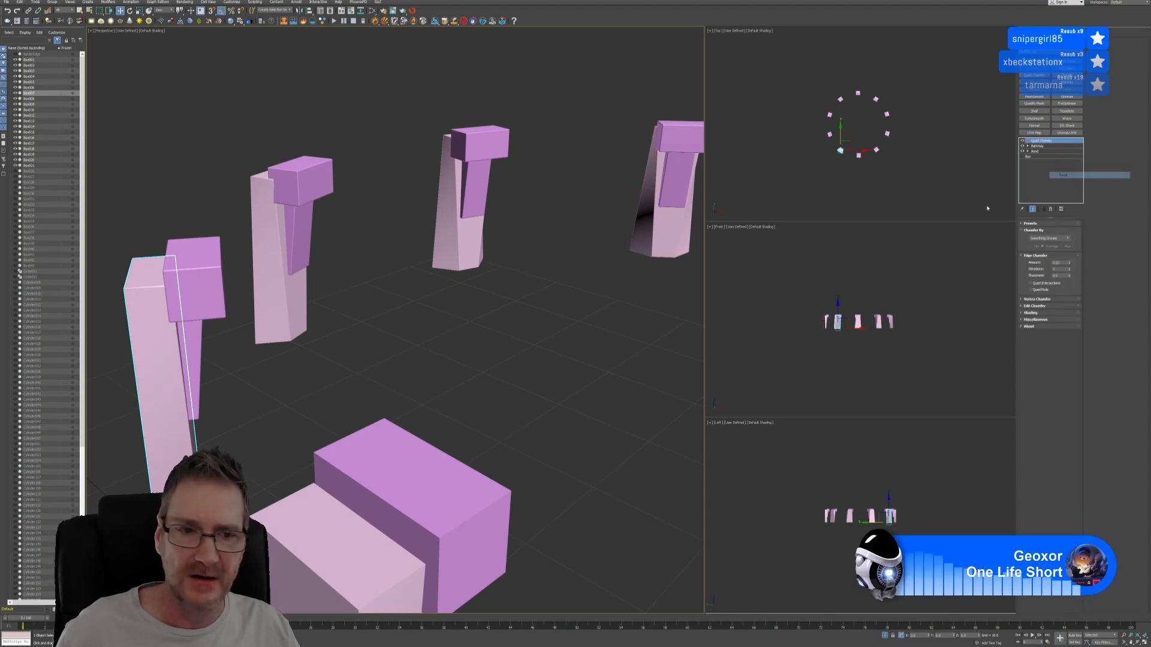
Step: Paste Quad Chamfer onto the T-shaped and tapered blocks of the southernmost bracket in the ring
middle_click_drag(445, 339, 419, 240)
left_click(359, 336)
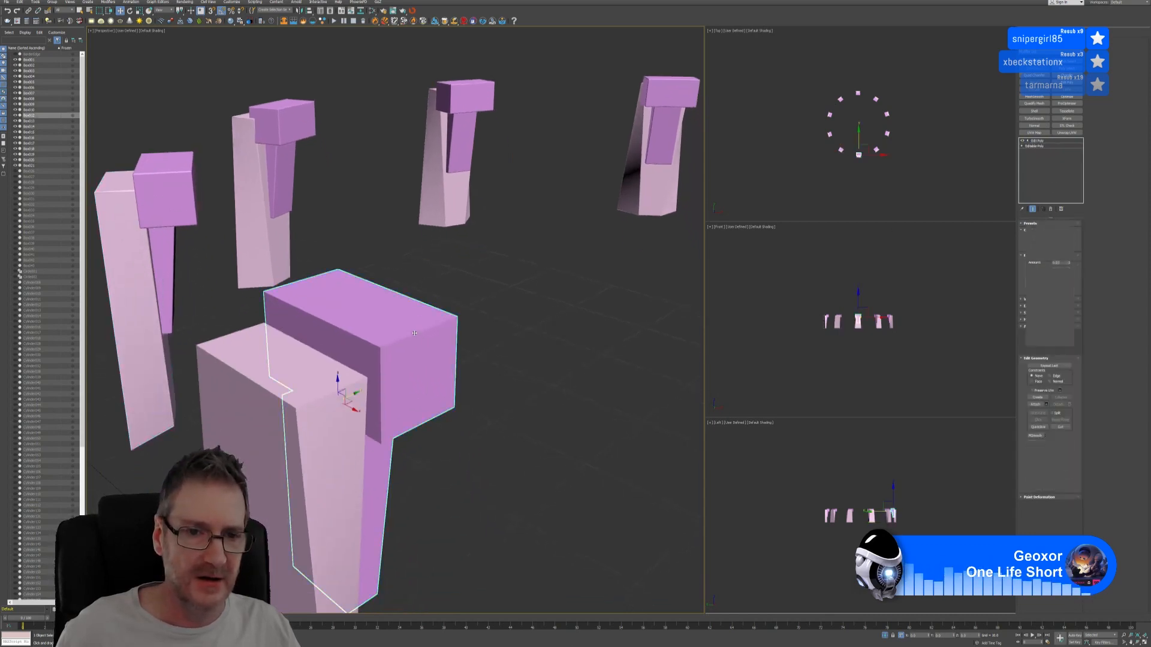
right_click(1050, 145)
left_click(1065, 176)
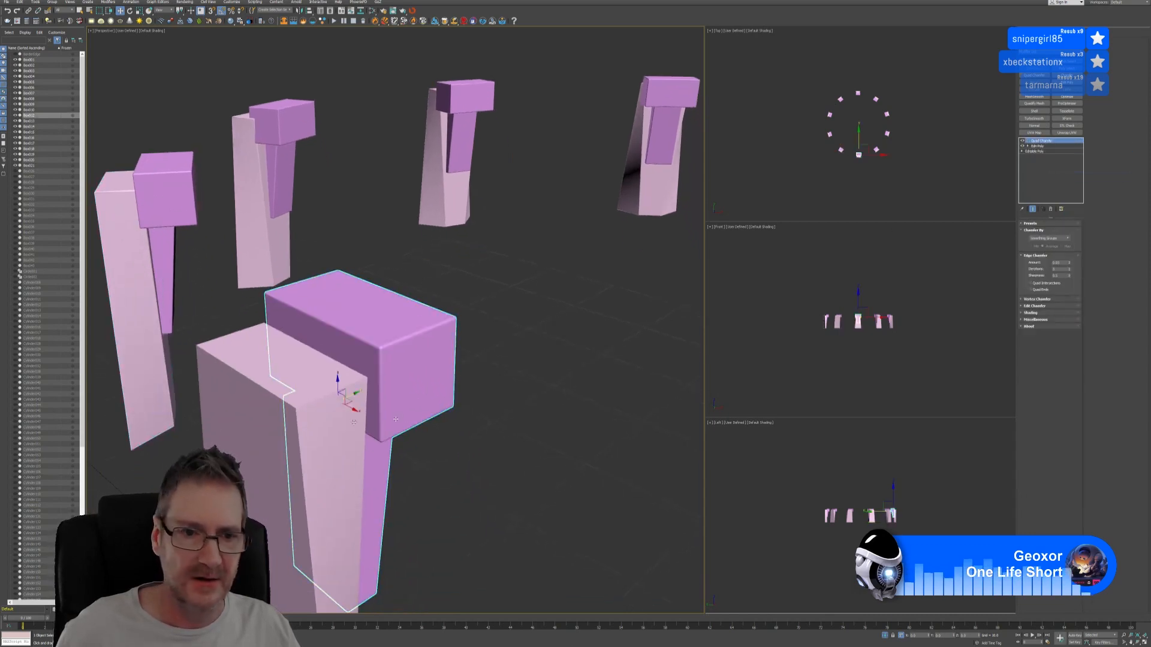
right_click(1041, 142)
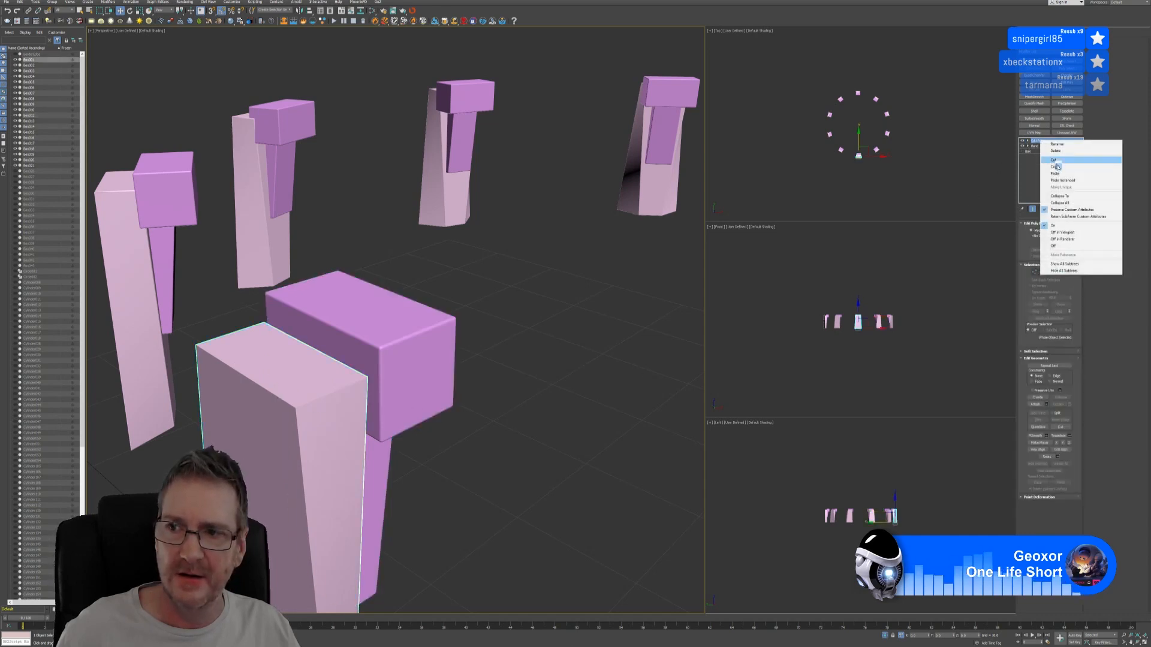
left_click(1060, 175)
Step: Apply the copied Quad Chamfer to both blocks of the bracket just counterclockwise of the southernmost one
scroll(524, 306, "down", 3)
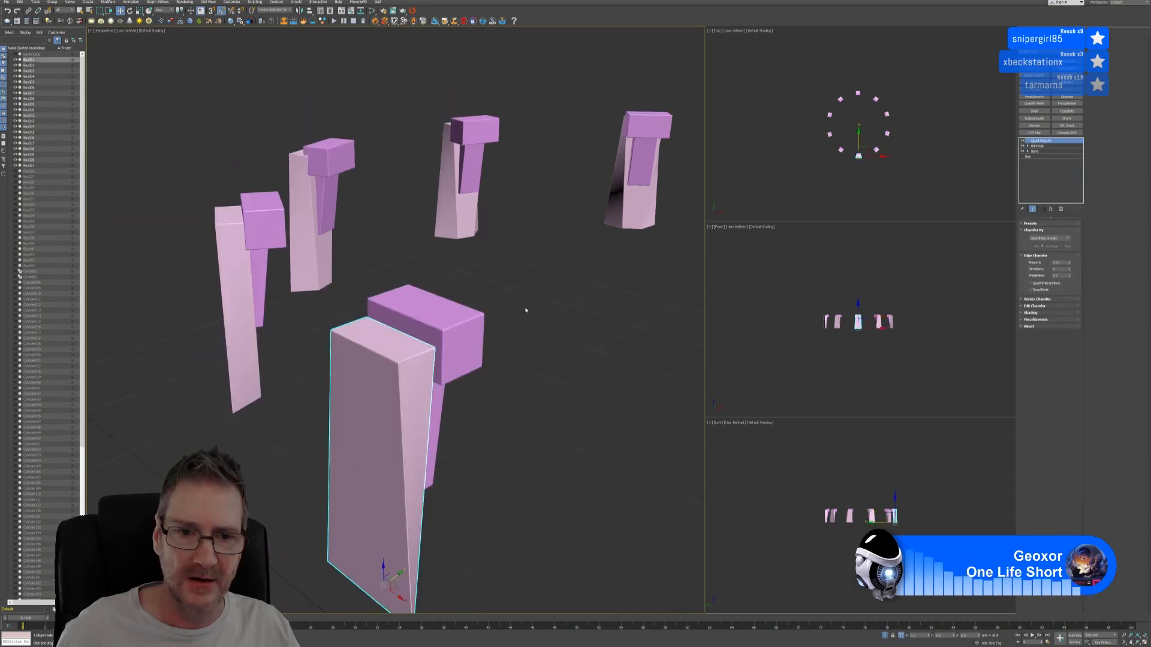
middle_click_drag(526, 314, 357, 286, "alt")
left_click(503, 356)
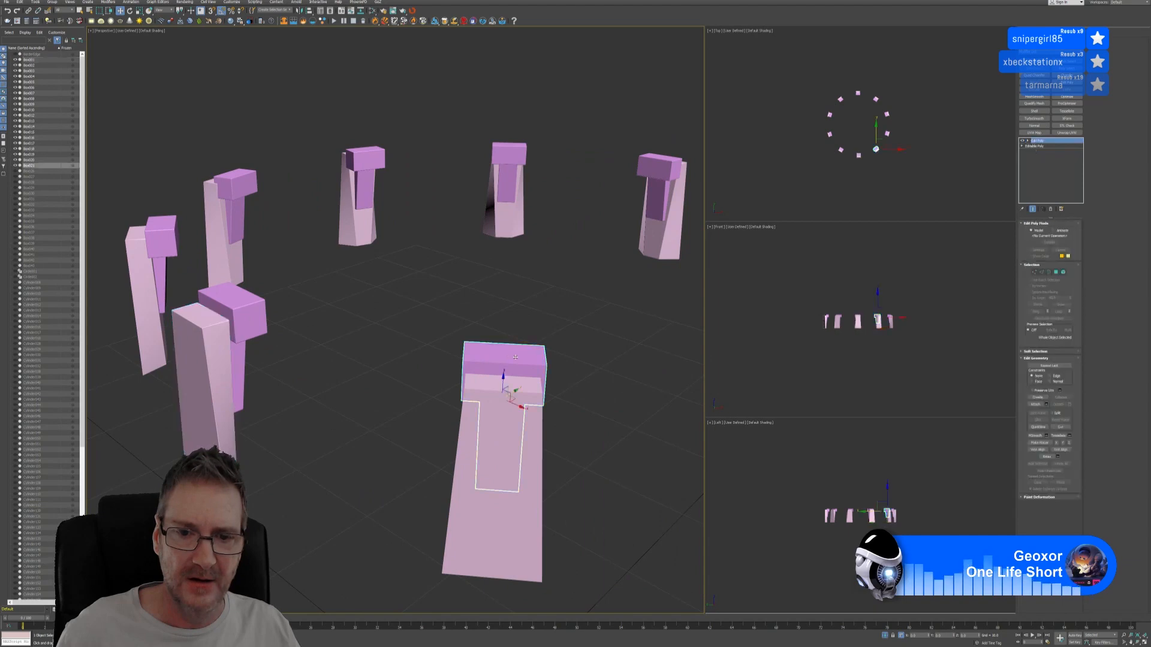
right_click(1041, 147)
left_click(1061, 176)
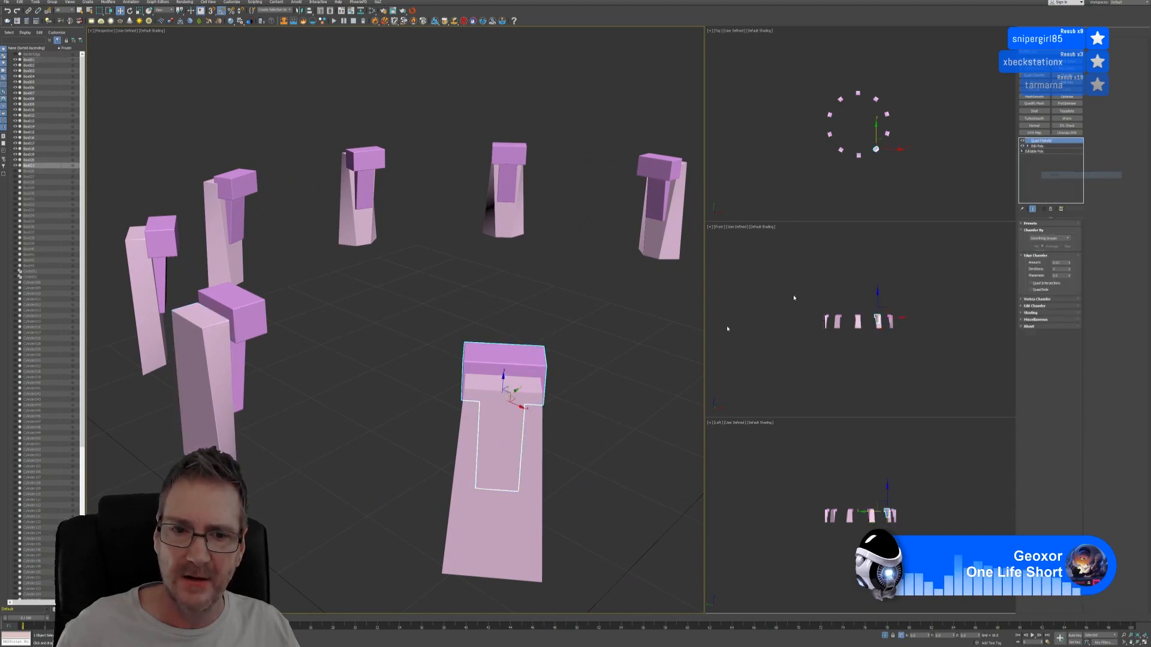
left_click(495, 476)
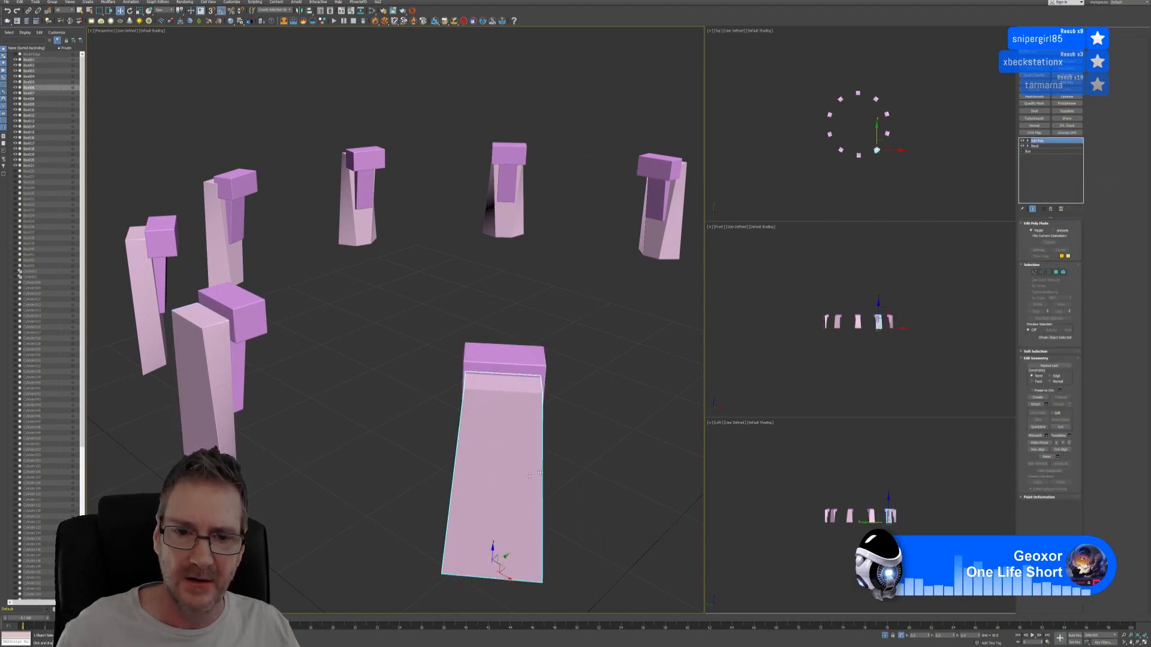
right_click(1035, 141)
left_click(1052, 172)
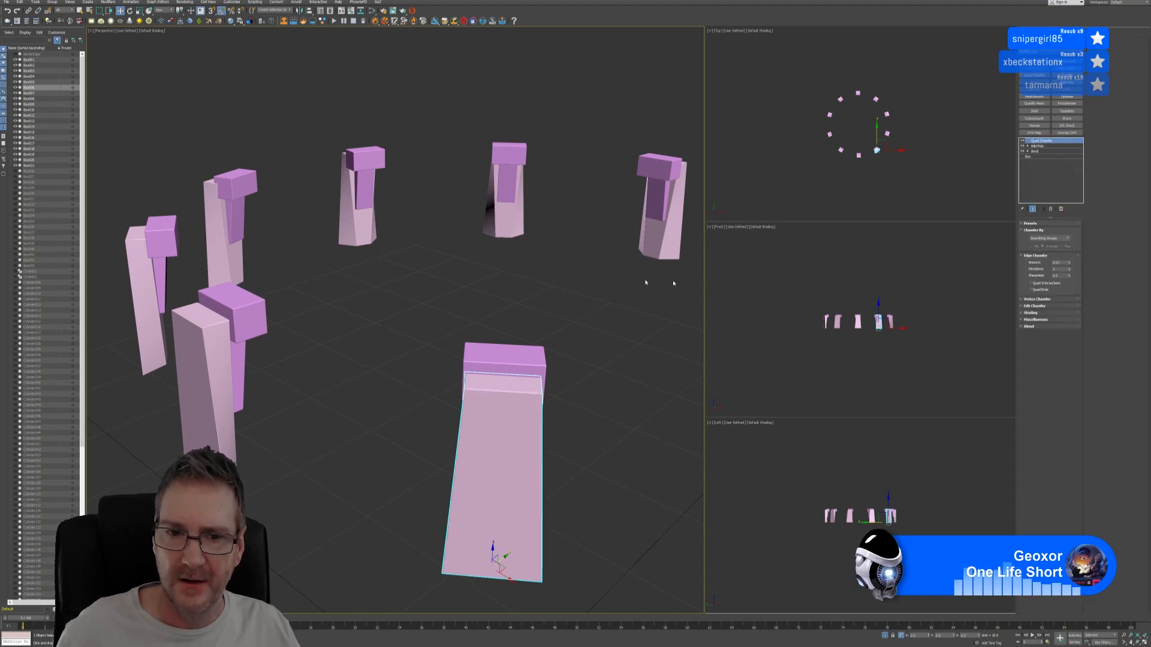
Step: Collapse the modifier stack of the northernmost bracket's T-shaped block and attach the bracket's tapered block to it
middle_click_drag(547, 295, 541, 269)
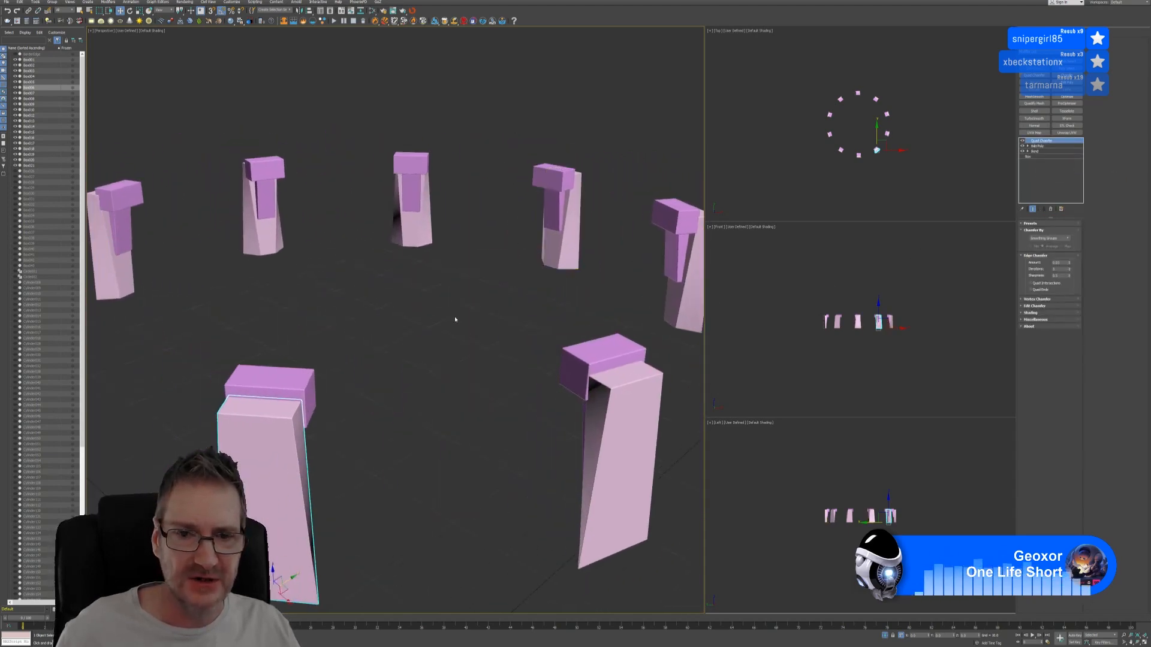
mouse_move(455, 319)
middle_mouse_down("alt")
mouse_move(450, 249)
mouse_move(455, 313)
middle_mouse_up("alt")
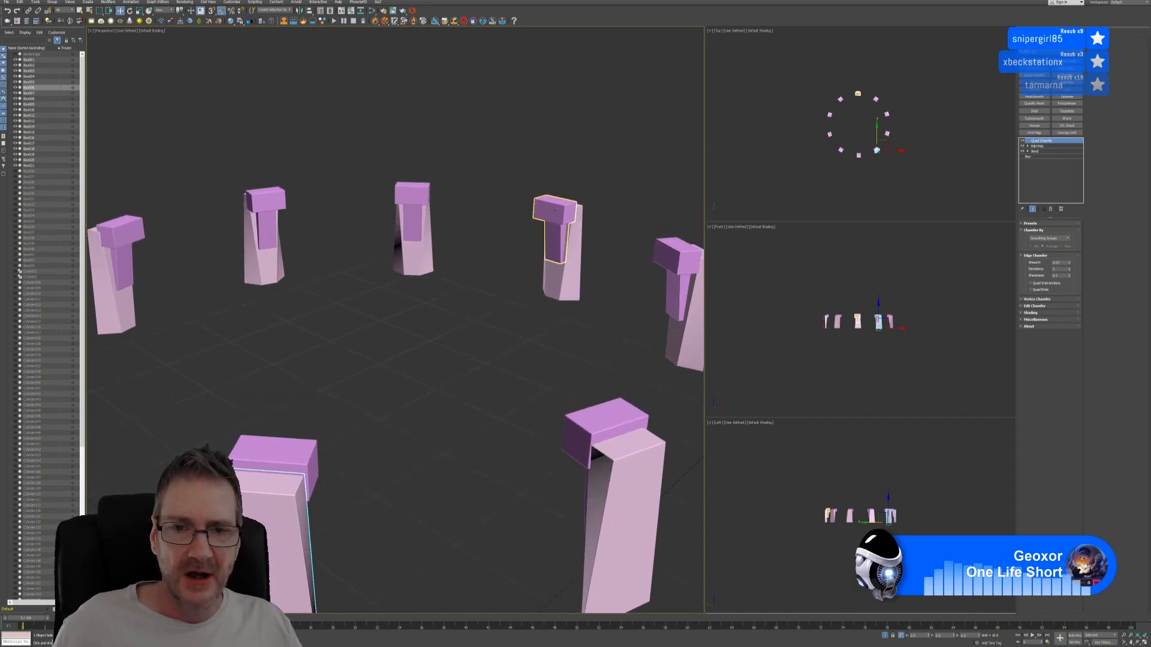
left_click(555, 210)
right_click(1042, 141)
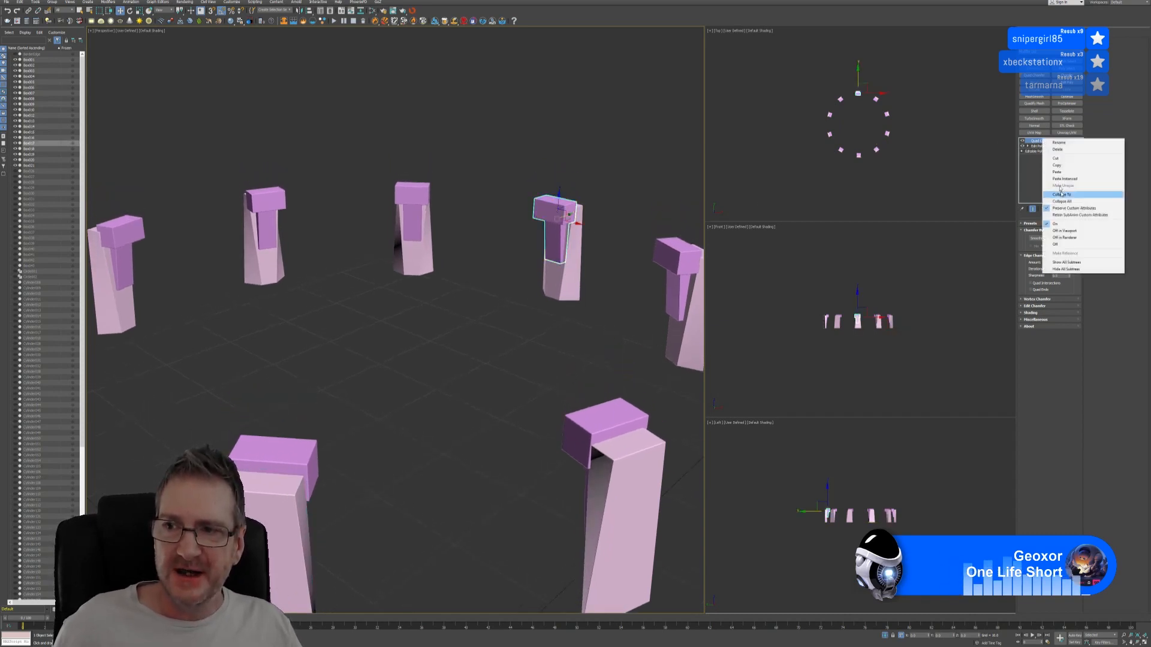
left_click(1060, 194)
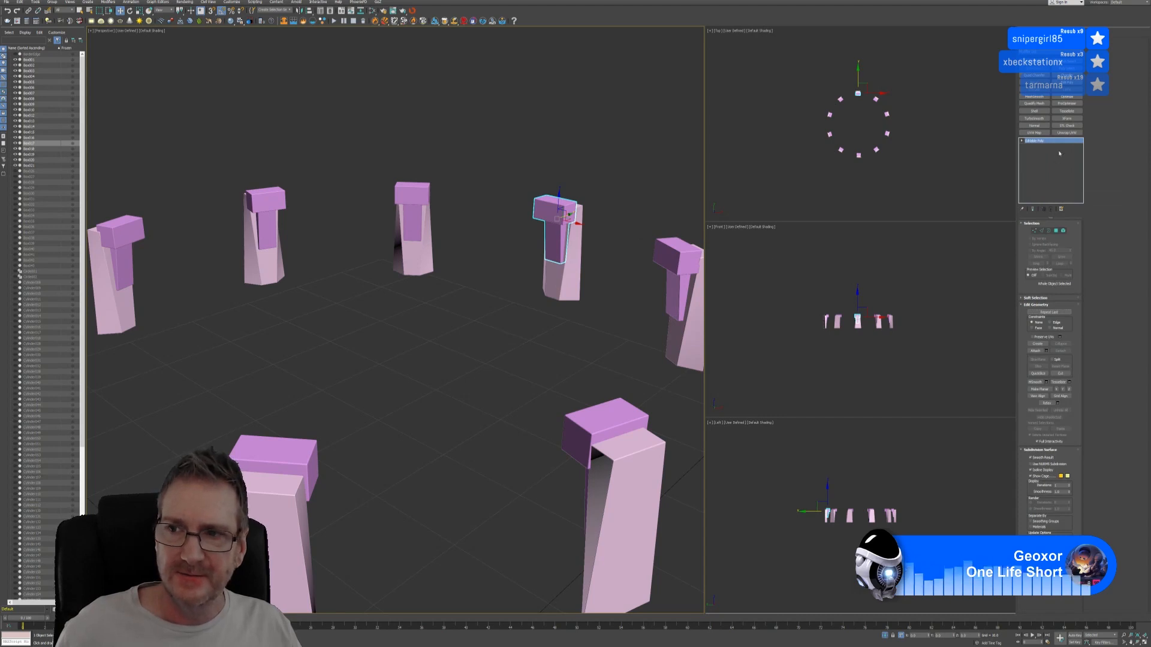
left_click(1035, 350)
left_click(575, 270)
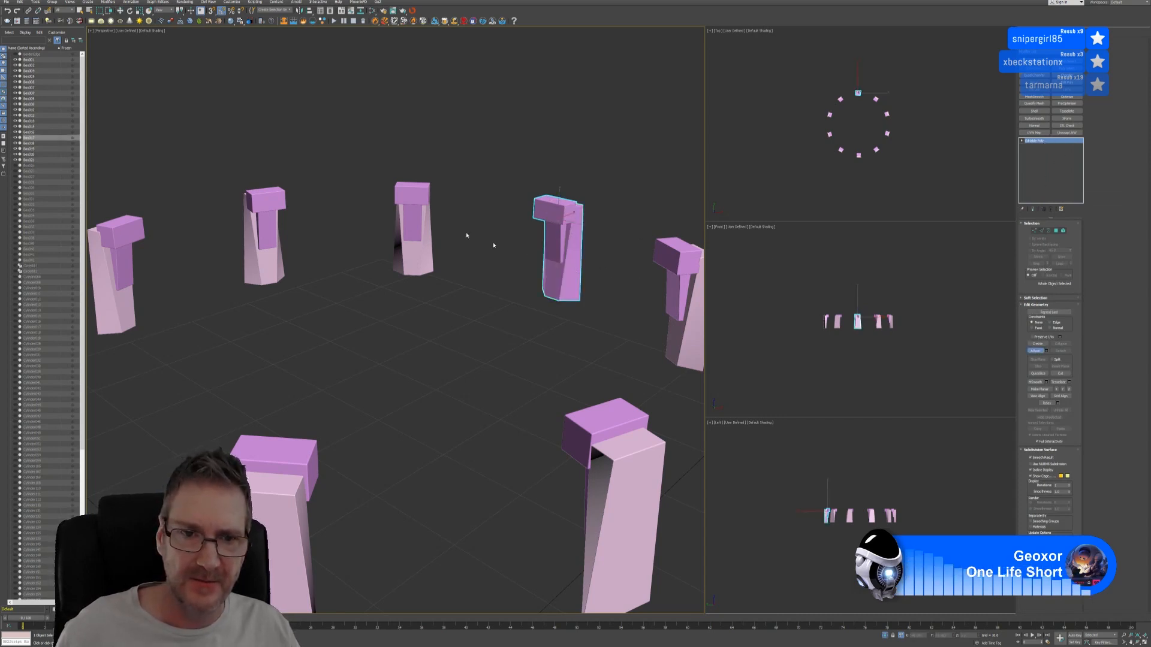
Step: Attach both blocks of the northwest bracket and of the upper west-side bracket to the collapsed mesh
left_click(405, 189)
left_click(412, 251)
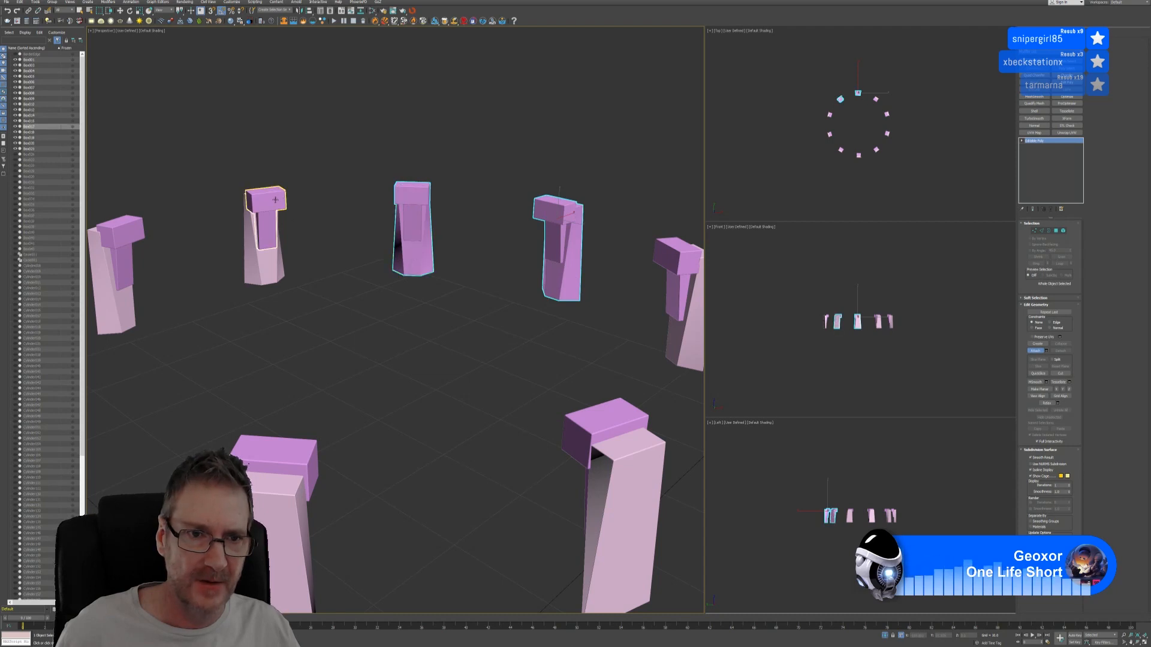
left_click(265, 201)
left_click(264, 258)
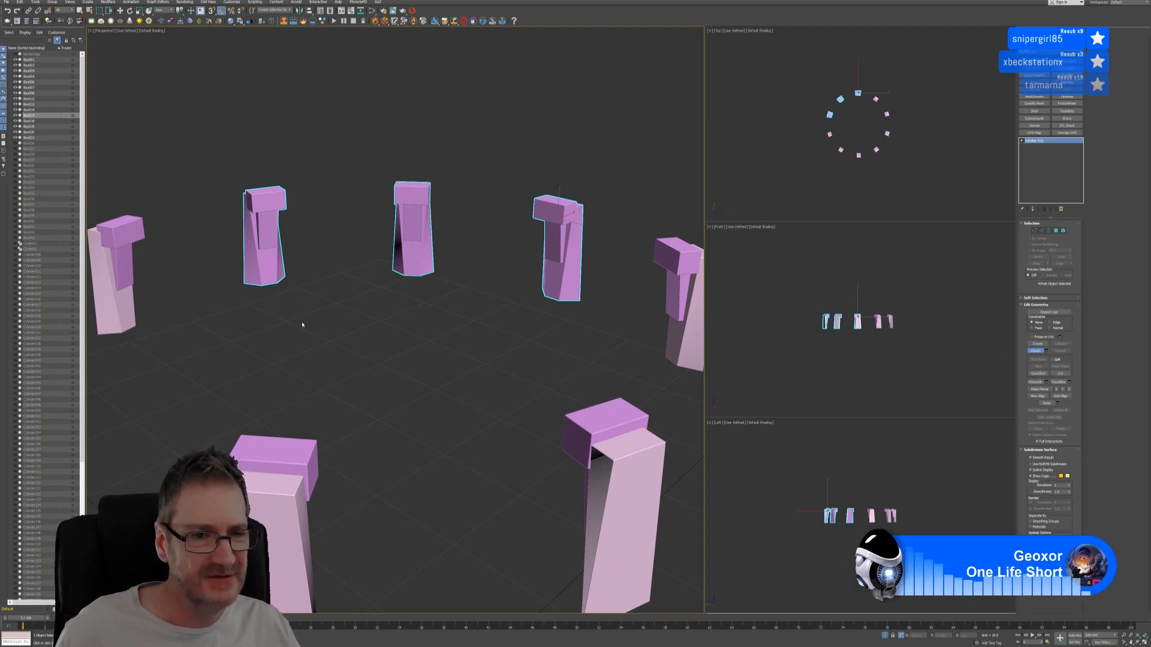
Step: Attach the T-shaped and tapered blocks of the lower west-side, southwest and southernmost brackets to the same mesh
middle_click_drag(302, 325, 393, 308)
left_click(251, 211)
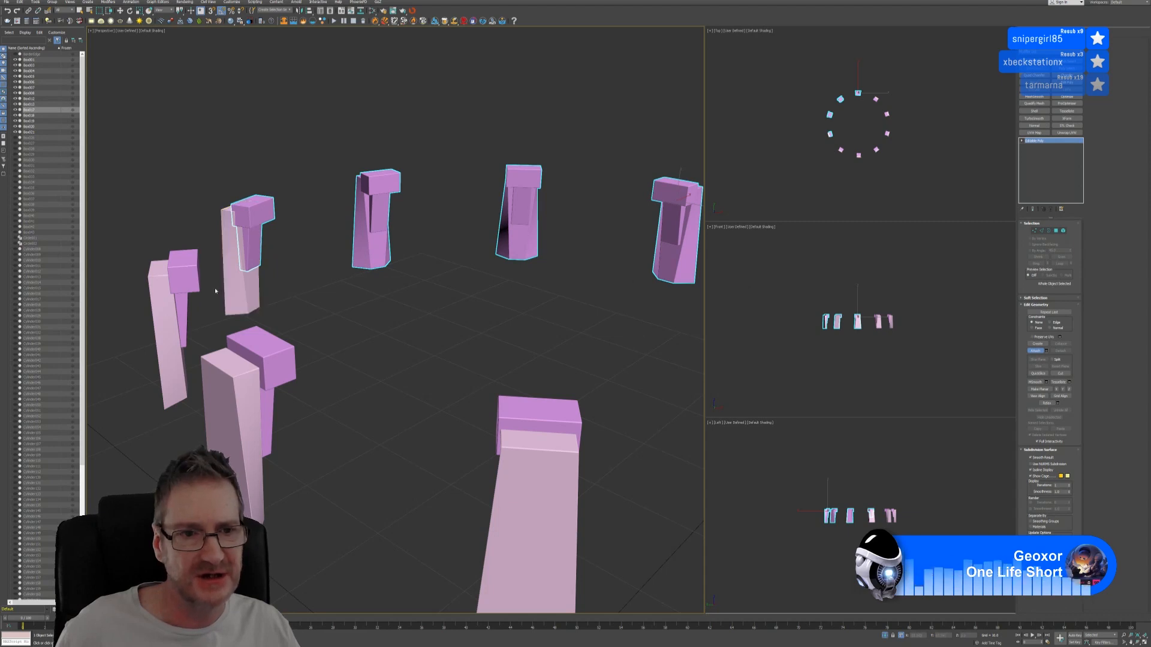
left_click(241, 287)
left_click(185, 272)
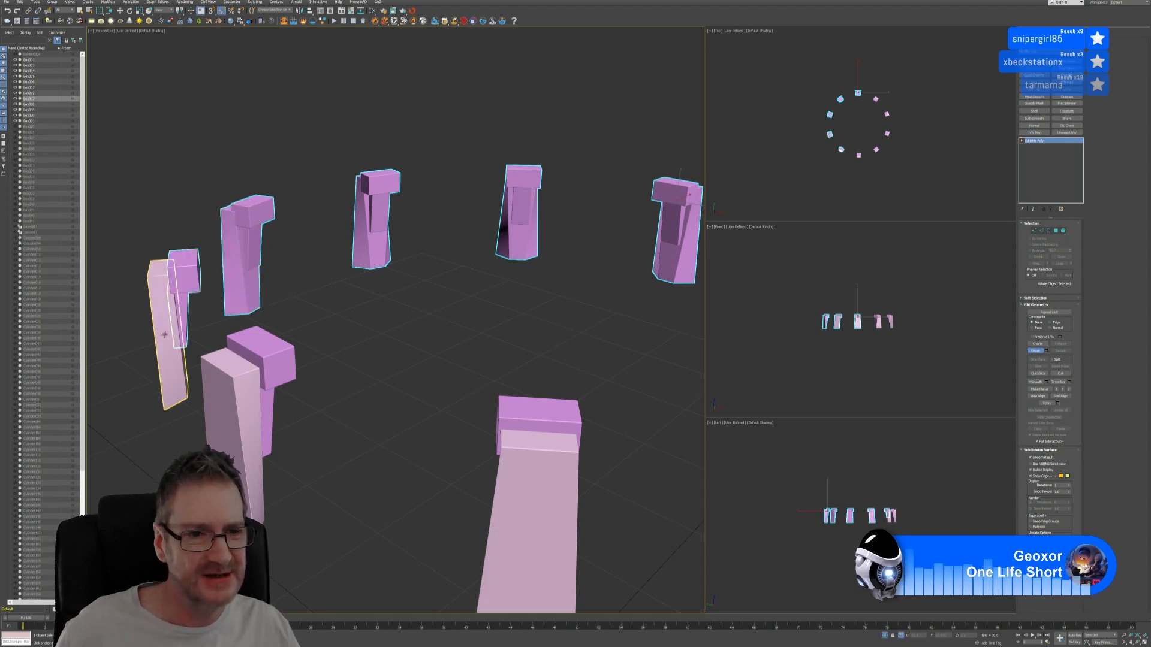
left_click(165, 335)
left_click(273, 358)
left_click(246, 396)
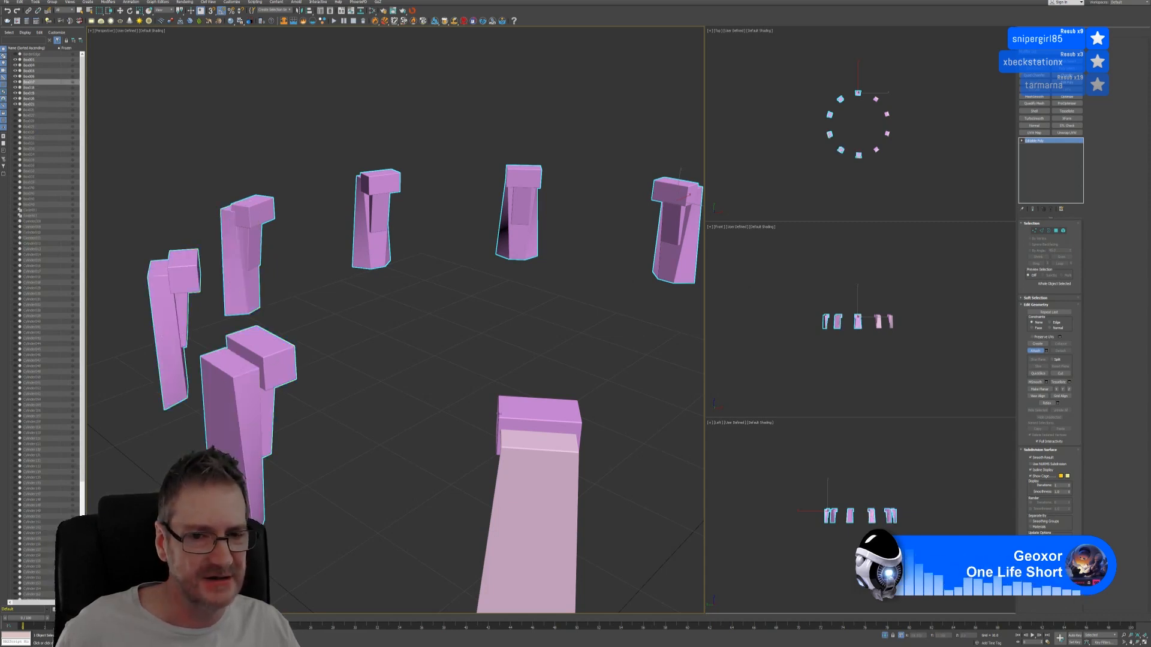
Step: Attach the remaining southeast, east-side and northeast bracket blocks to complete the single ring mesh, and end attaching
left_click(529, 461)
middle_click_drag(560, 360, 439, 334, "alt")
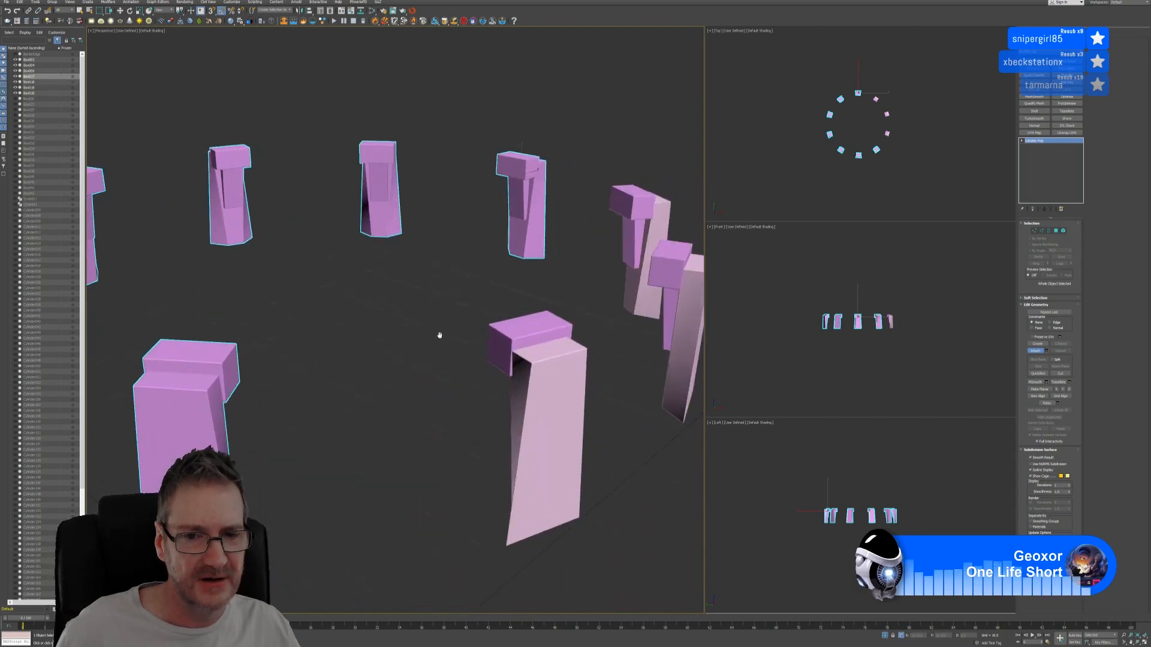
left_click(543, 364)
middle_click_drag(543, 364, 650, 308, "alt")
left_click(650, 309)
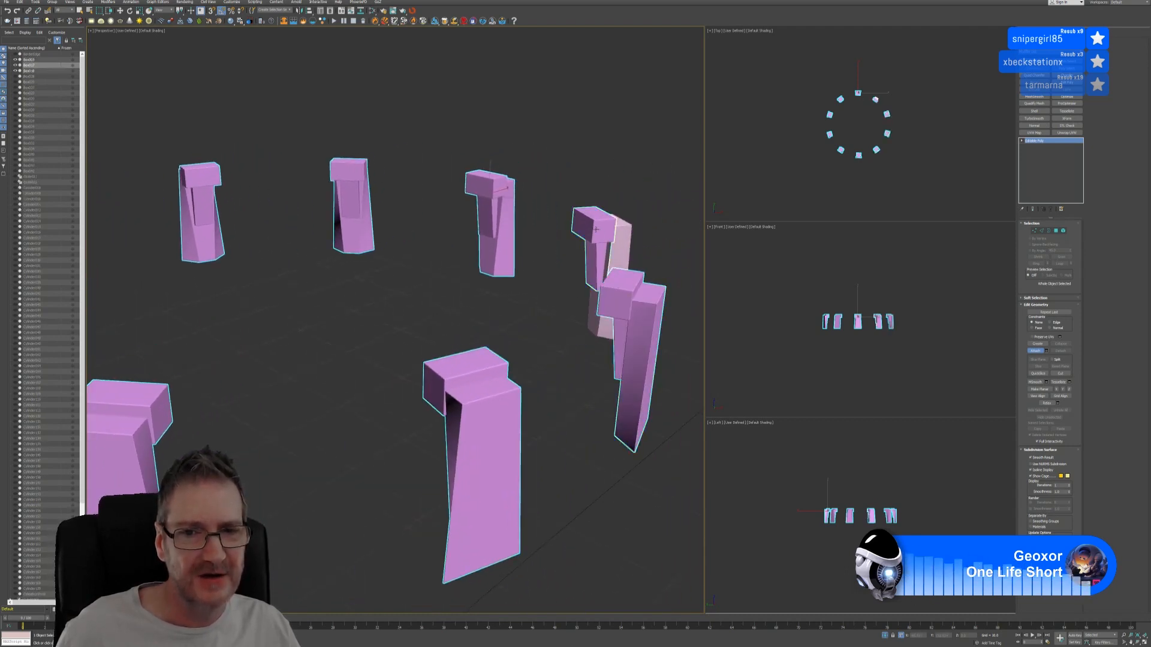
left_click(623, 234)
left_click(1034, 350)
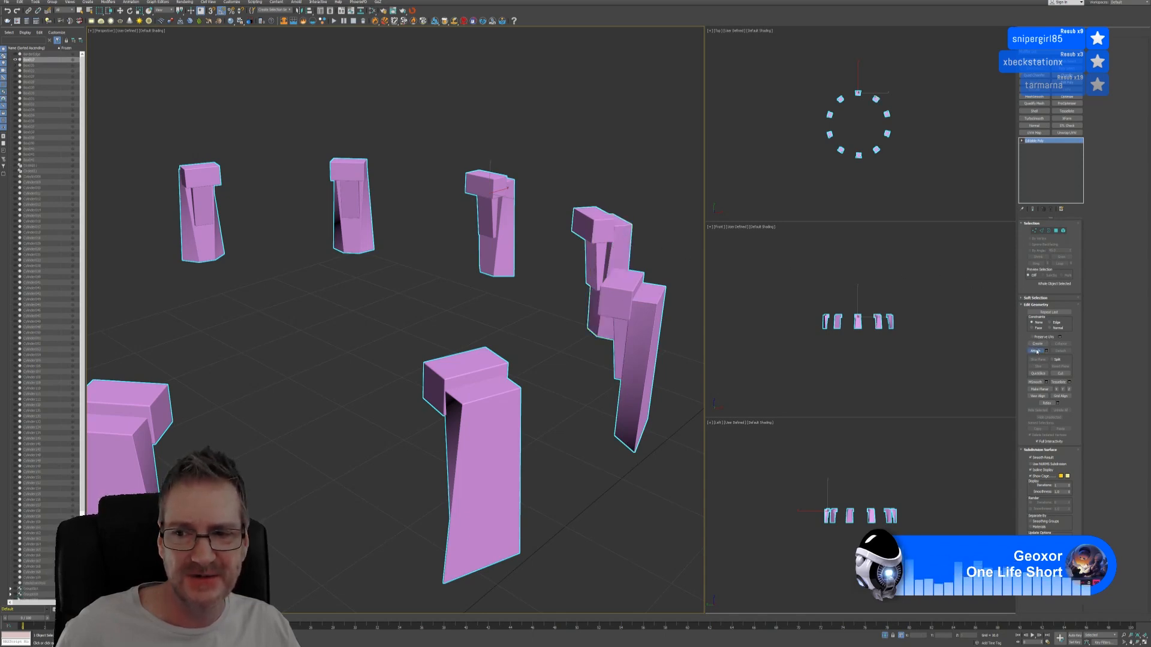
Step: Send the combined bracket mesh to RizomUV through the Unfold3D Bridge
key("w")
middle_click_drag(343, 252, 391, 281)
scroll(409, 259, "down", 3)
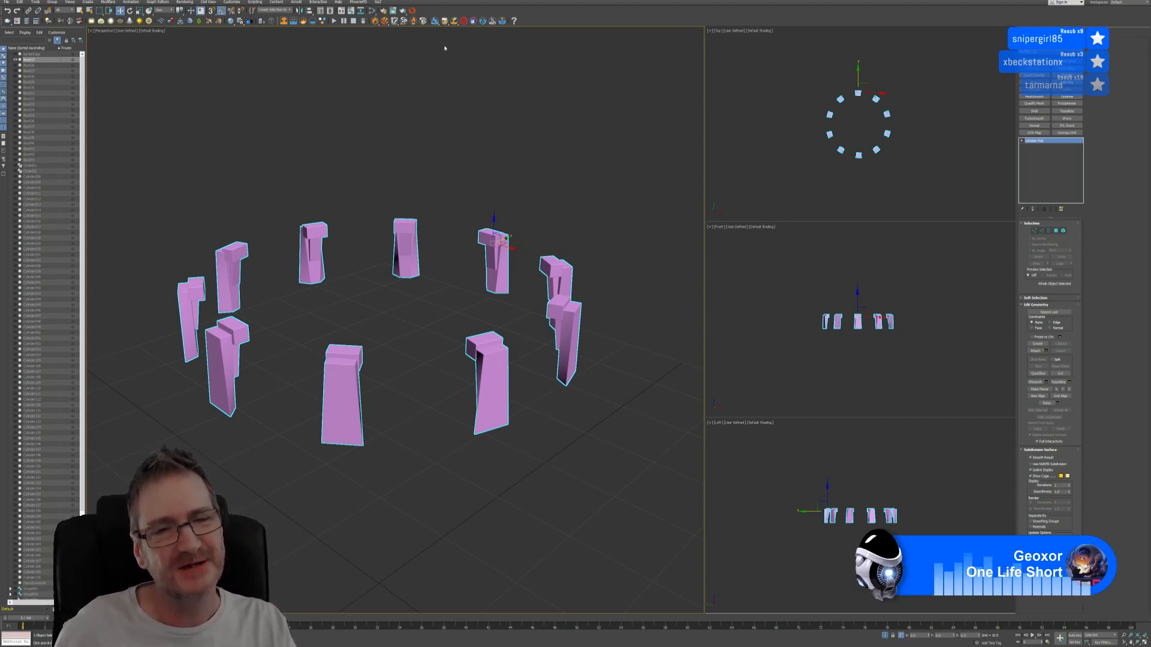
left_click(412, 11)
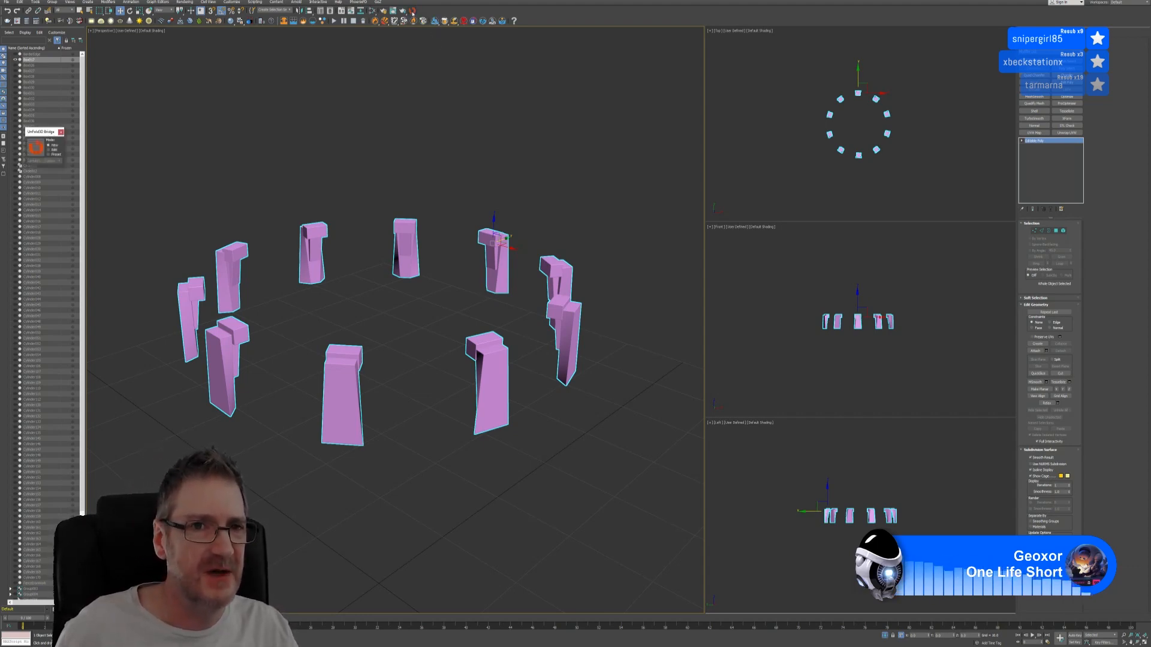
left_click(34, 150)
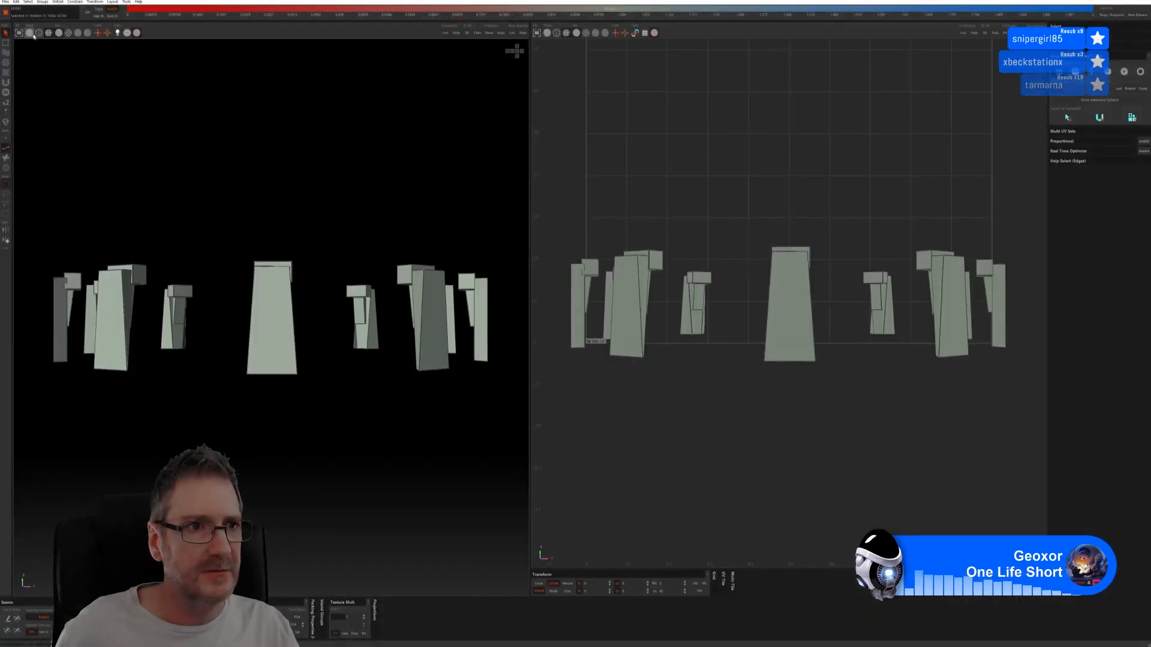
Step: Run automatic seam selection on the whole bracket mesh, with its UV islands unfolded and packed
middle_click_drag(280, 189, 257, 206)
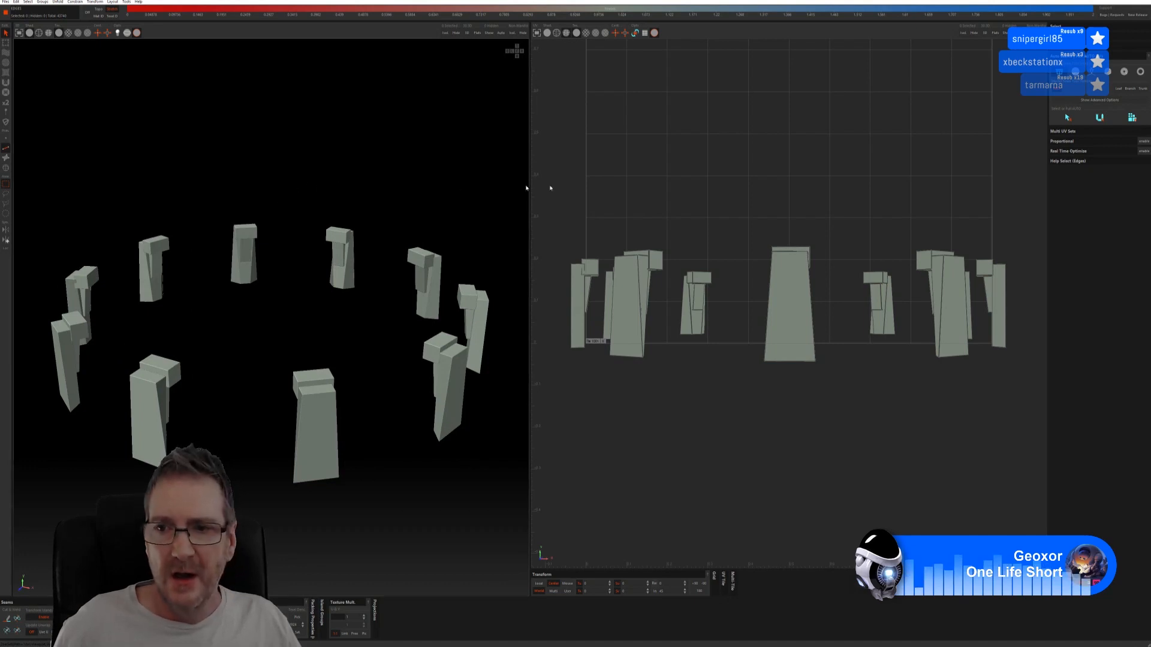
left_click(1109, 72)
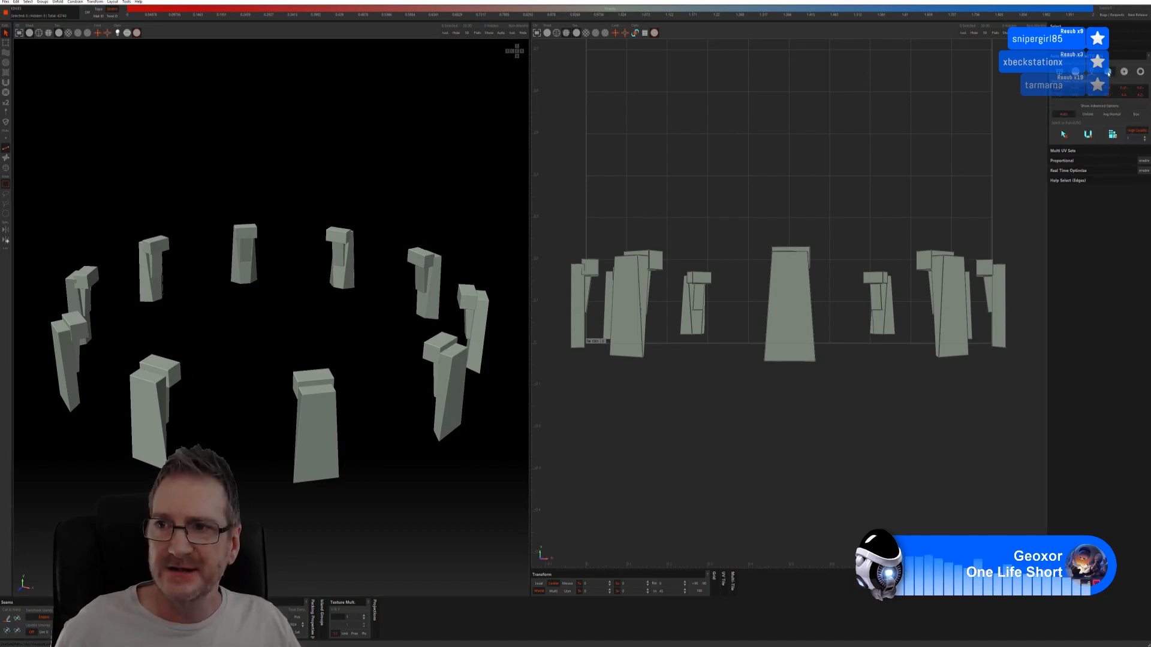
left_click(1064, 135)
left_click(1089, 136)
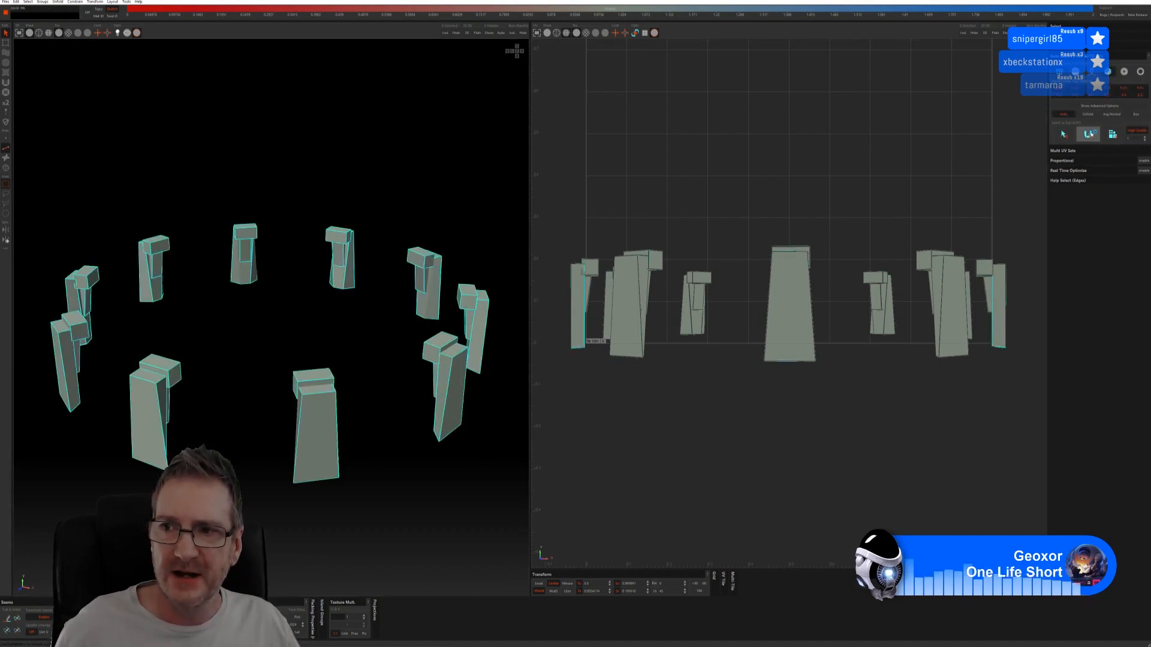
left_click(1112, 136)
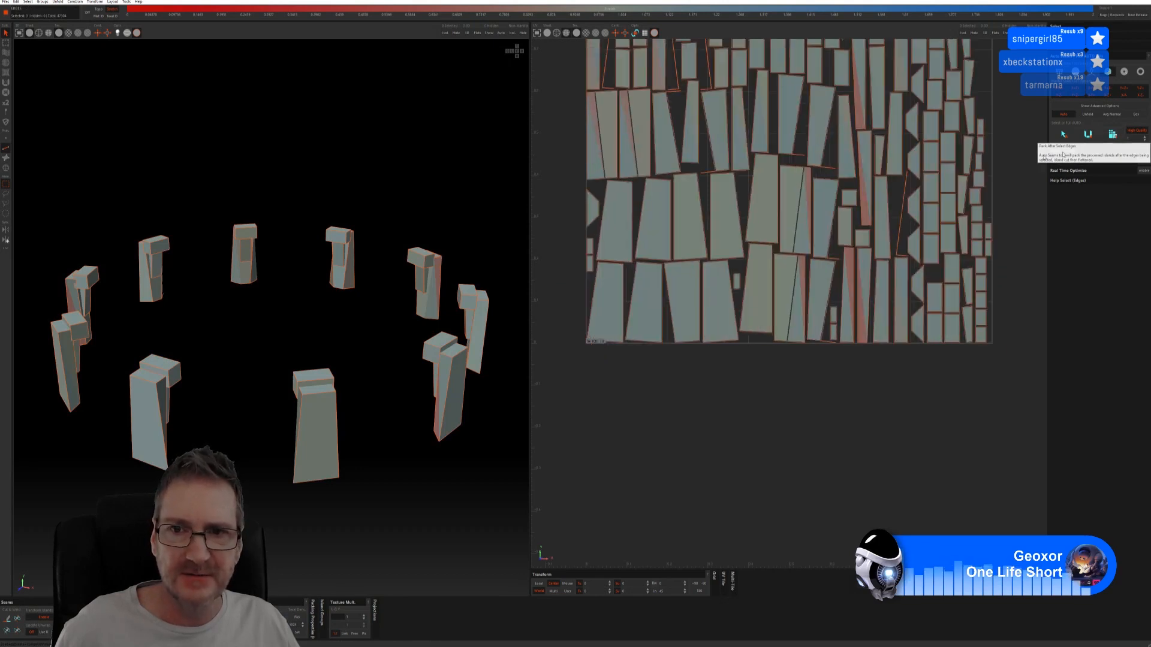
Step: Display the checker texture on the brackets and examine the UV scale and distortion around the ring
scroll(700, 175, "down", 3)
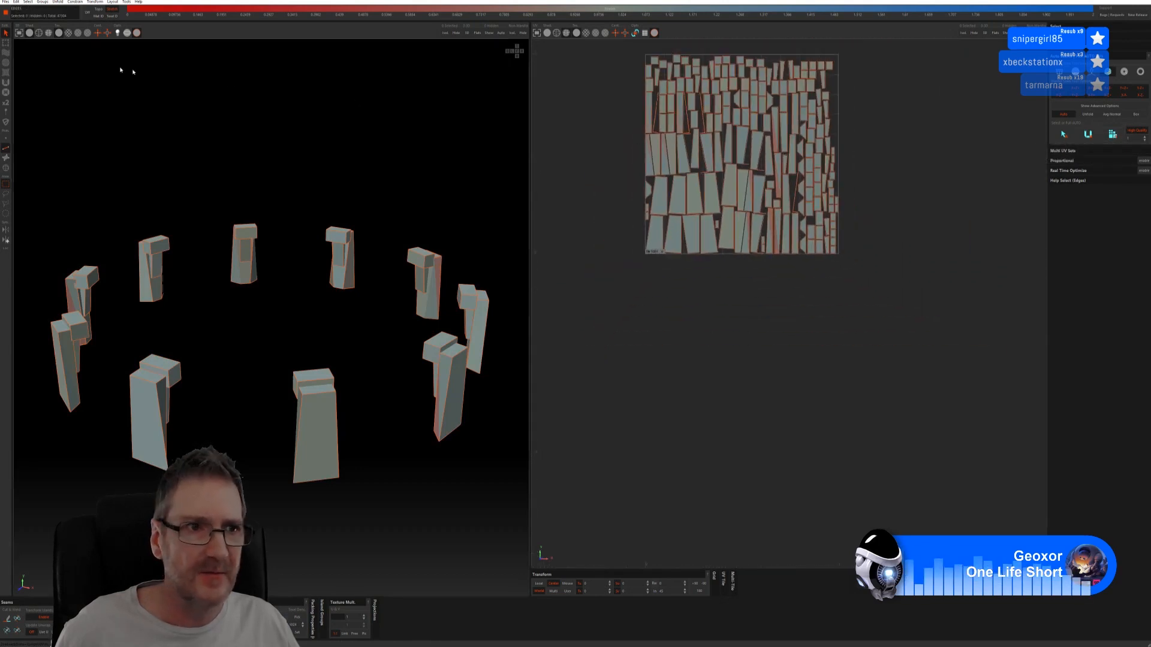
left_click(69, 34)
mouse_move(262, 180)
left_mouse_down("alt")
mouse_move(174, 180)
mouse_move(188, 178)
left_mouse_up("alt")
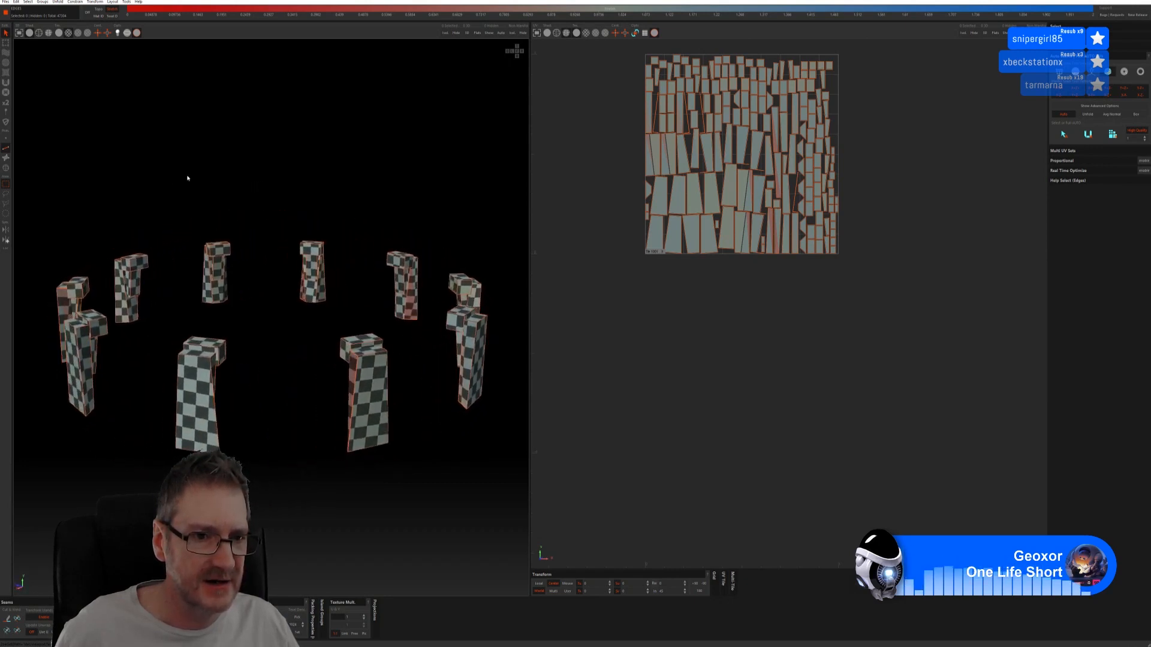
Step: Save the unwrapped bracket mesh in RizomUV, switch back to 3ds Max and clear the bracket selection
scroll(223, 245, "up", 2)
scroll(223, 245, "up", 2)
left_click_drag(223, 245, 175, 258, "alt")
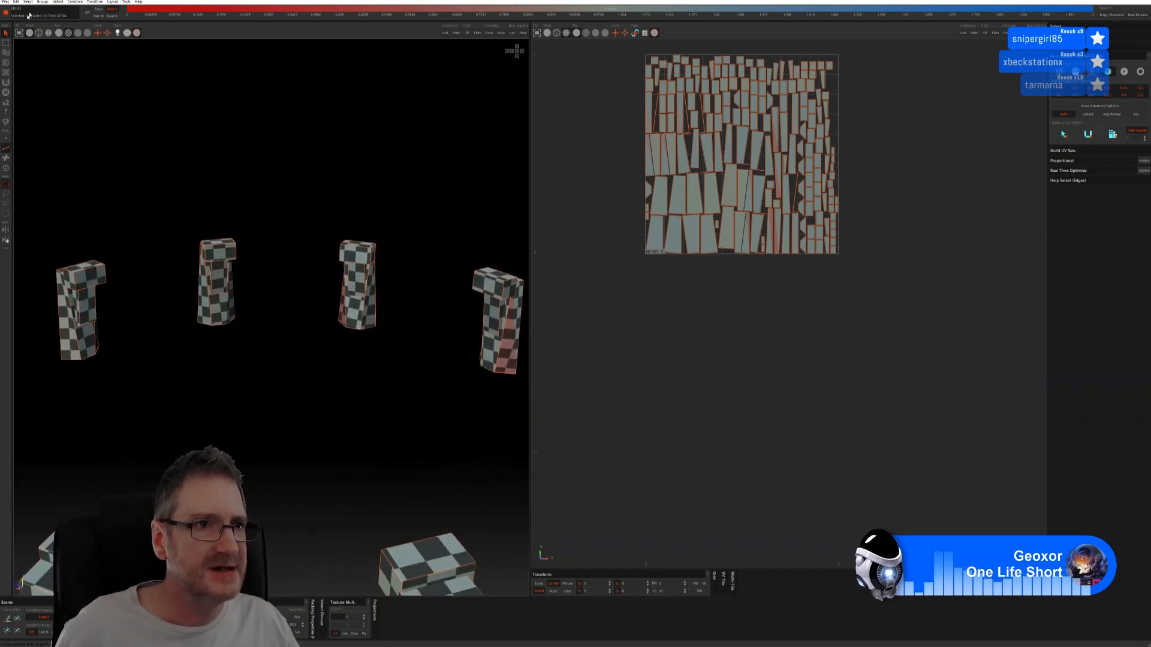
left_click(6, 1)
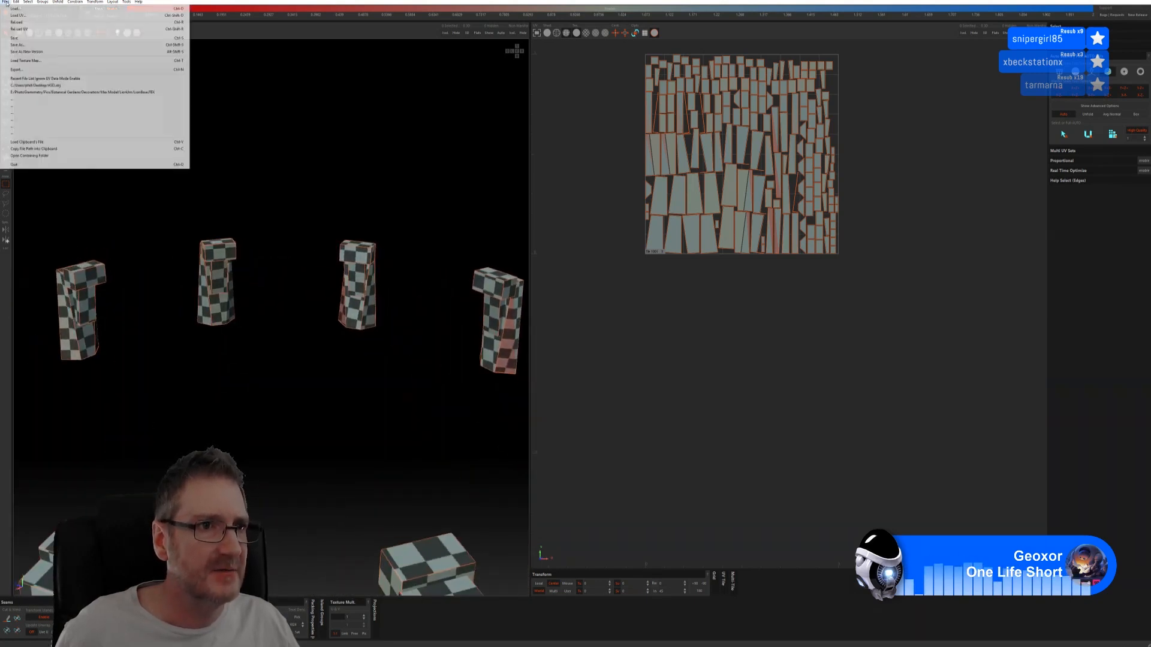
left_click(23, 39)
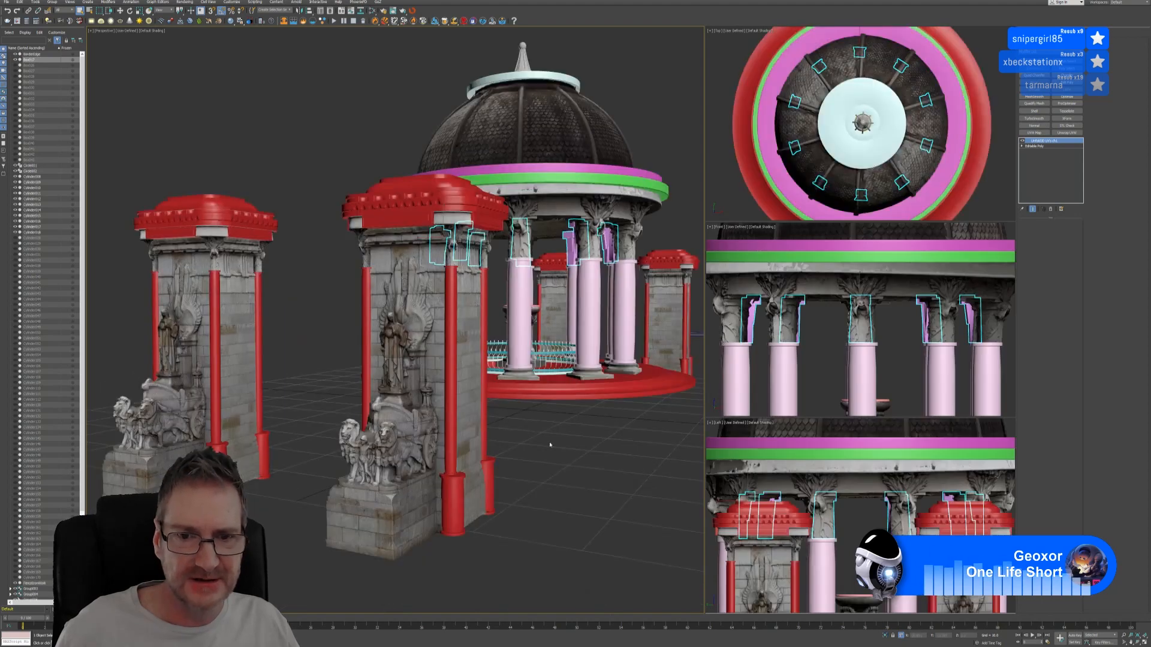
left_click(576, 454)
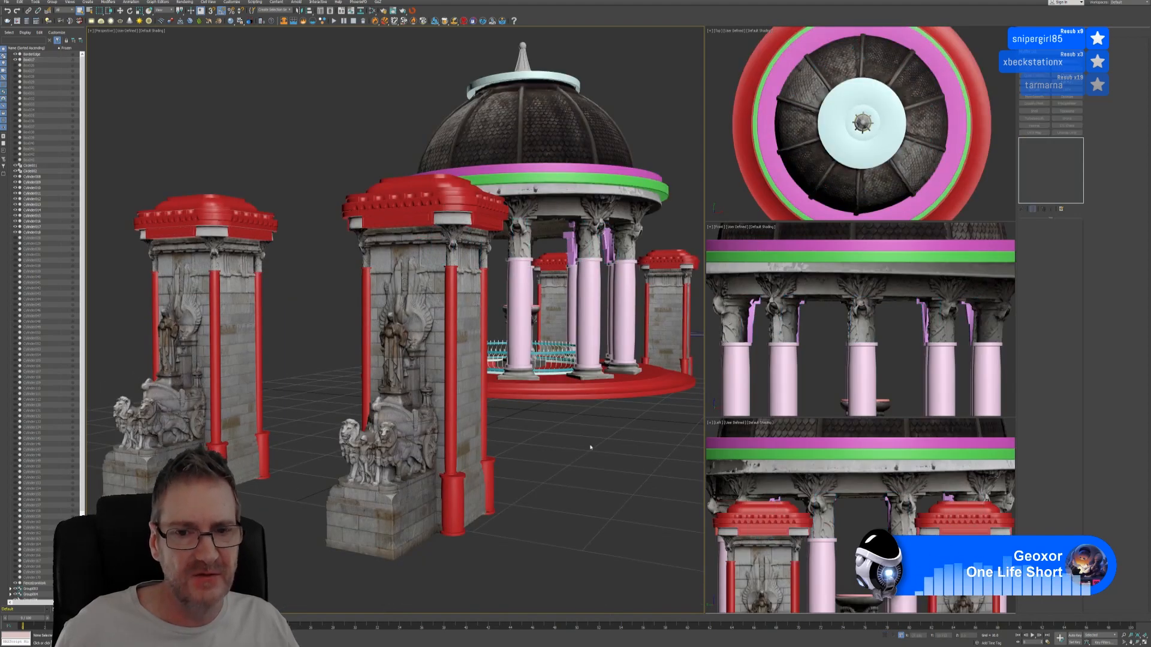
Step: Examine the whole monument in all four views, inspecting the cornice rings, dome cap and finial and their modifier stacks
scroll(782, 176, "down", 6)
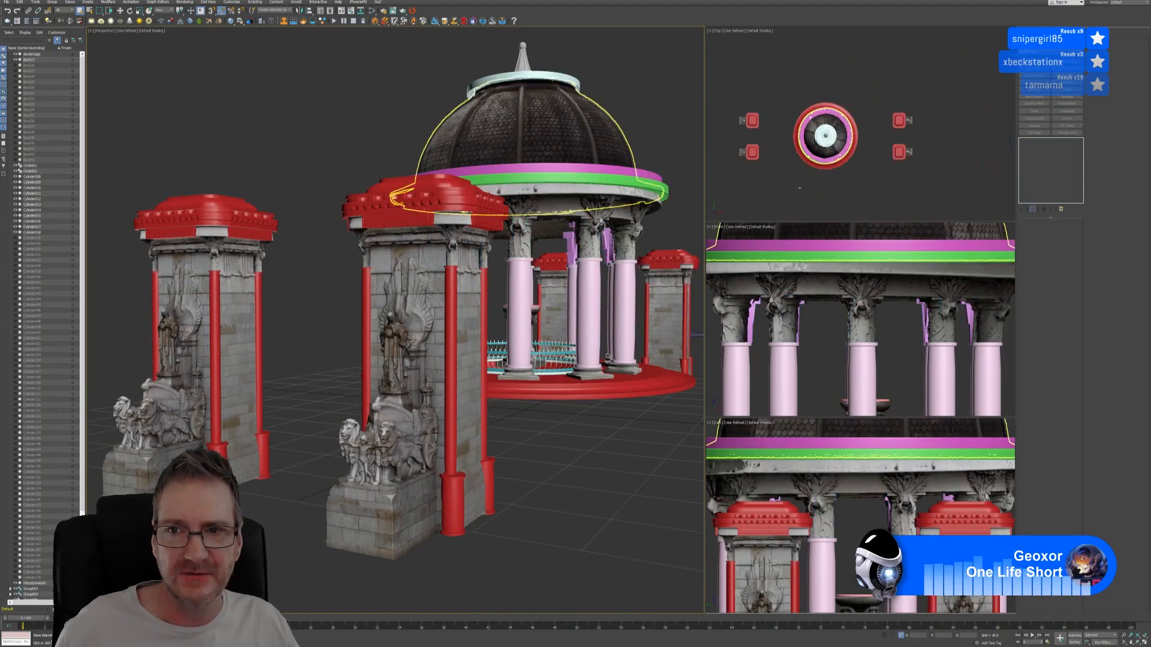
scroll(814, 321, "down", 6)
scroll(814, 322, "down", 5)
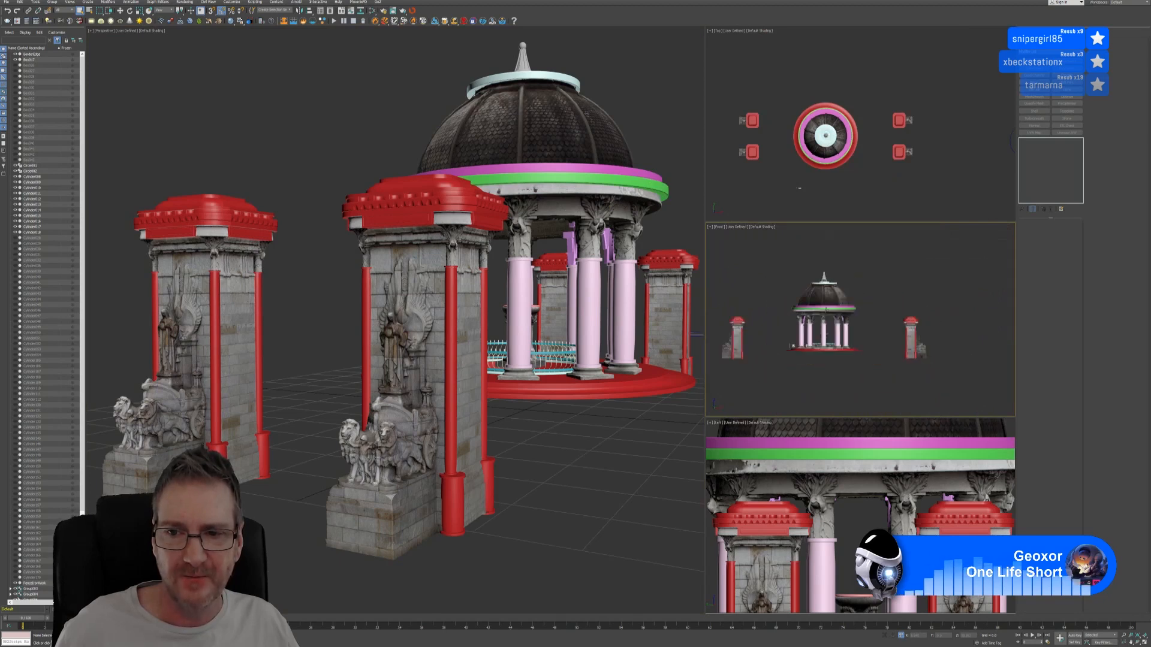
scroll(844, 527, "down", 6)
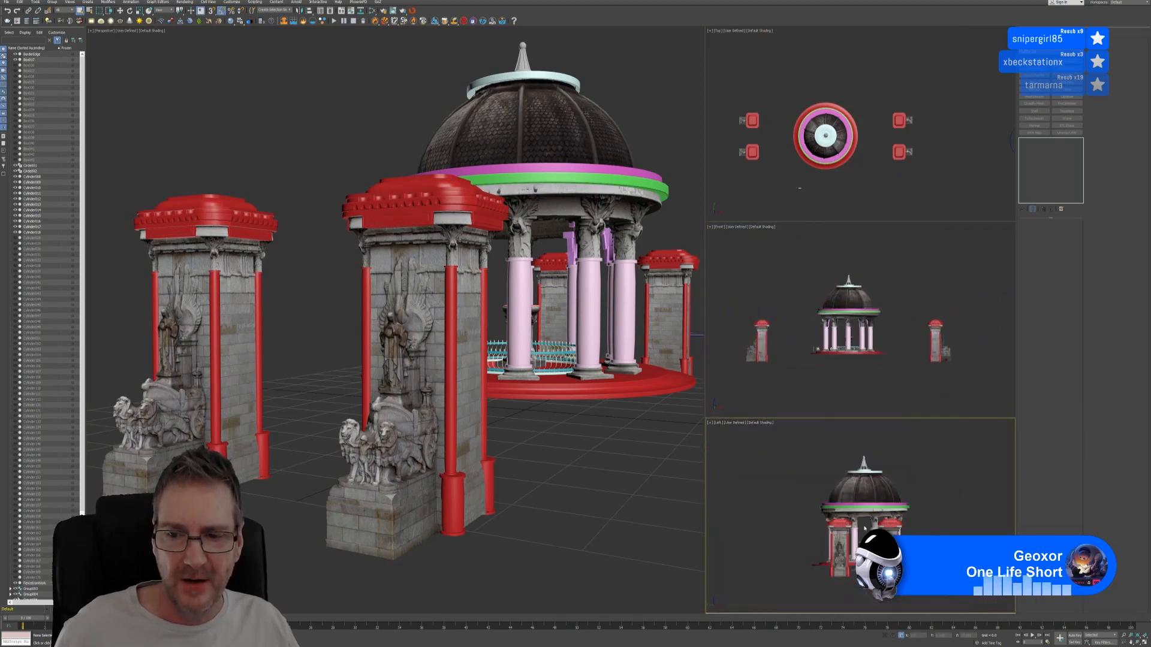
middle_click_drag(890, 488, 882, 488)
middle_click_drag(686, 429, 671, 435)
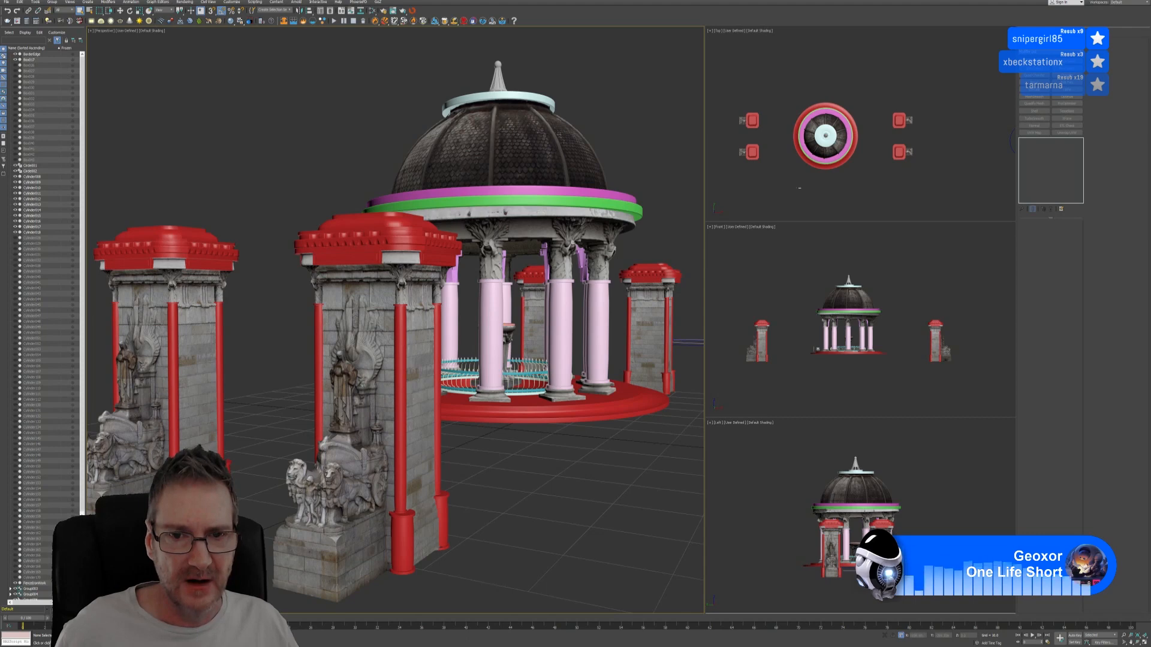
left_click(530, 204)
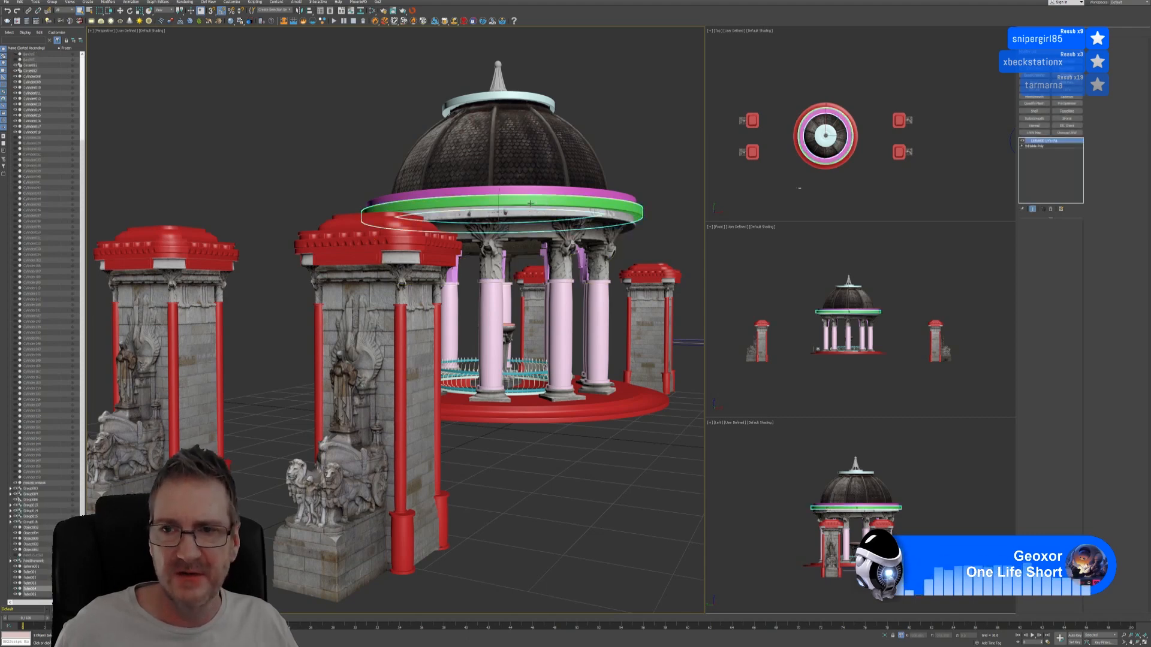
left_click(529, 193)
left_click(504, 107)
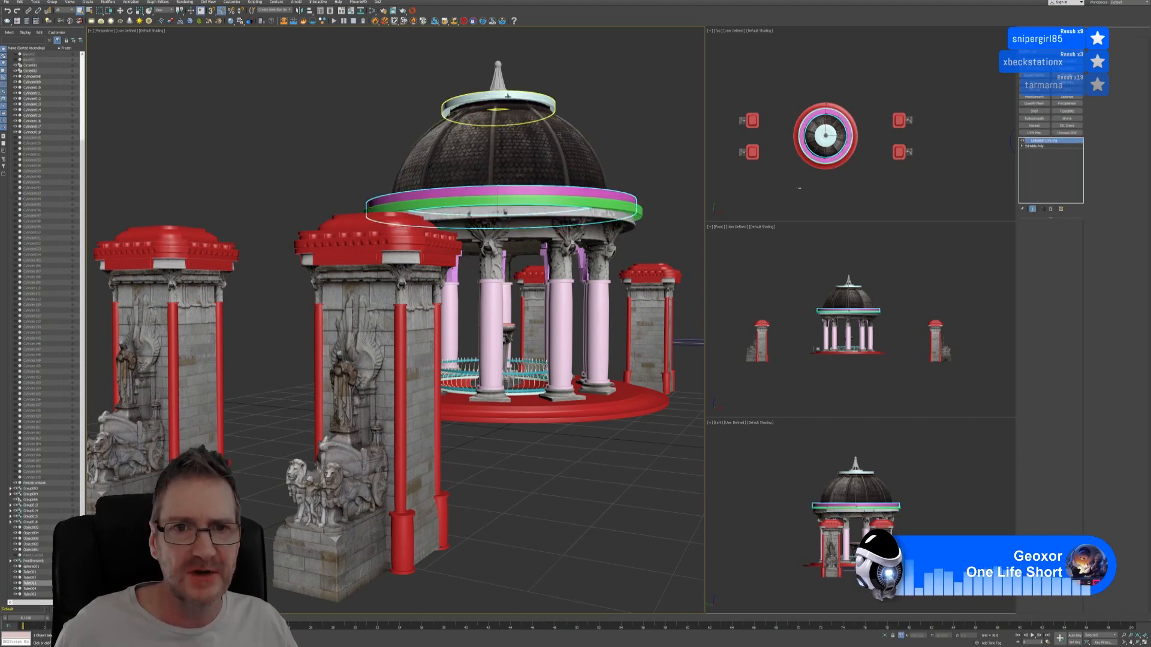
left_click(498, 84)
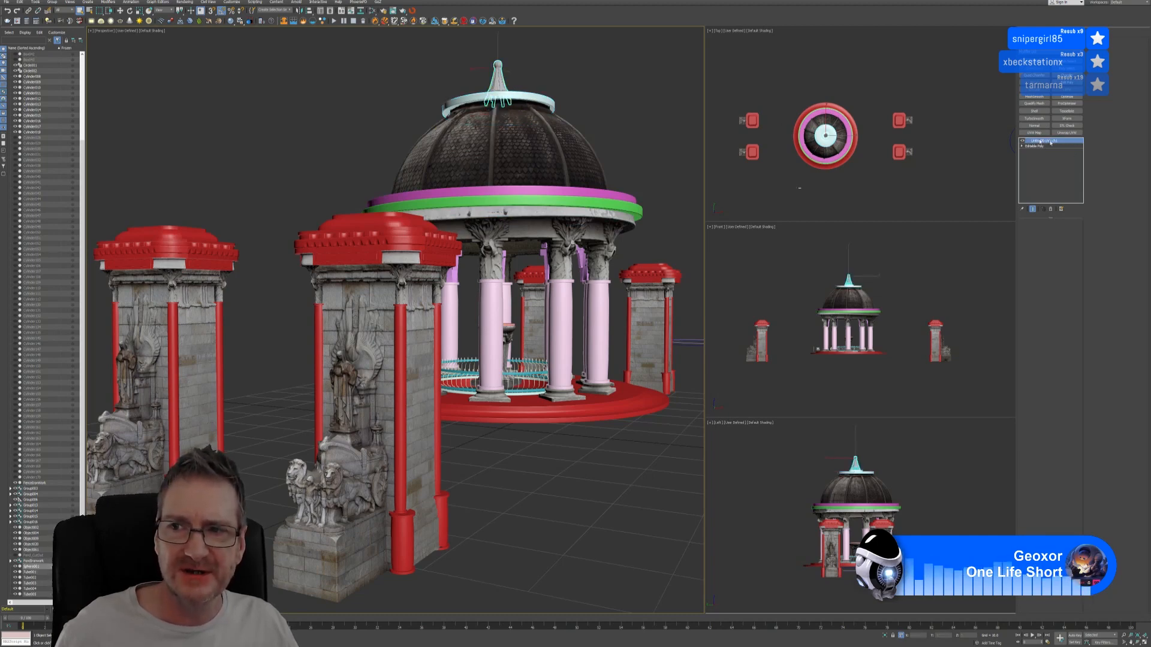
left_click(545, 496)
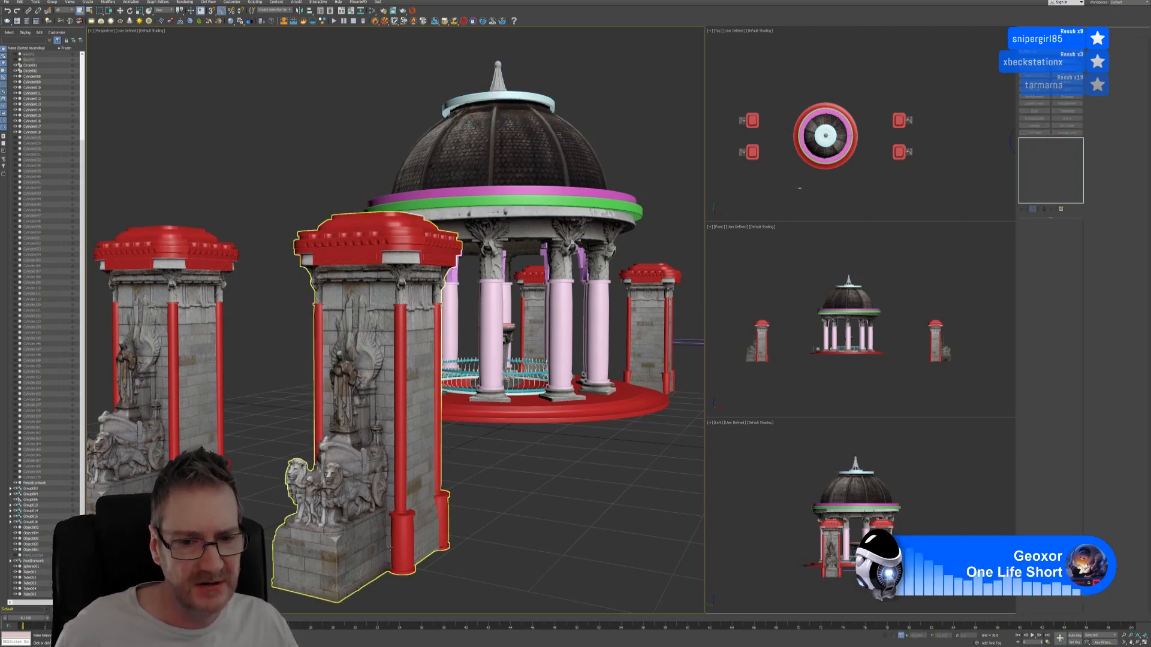
mouse_move(586, 429)
middle_mouse_down()
mouse_move(532, 430)
mouse_move(583, 435)
middle_mouse_up()
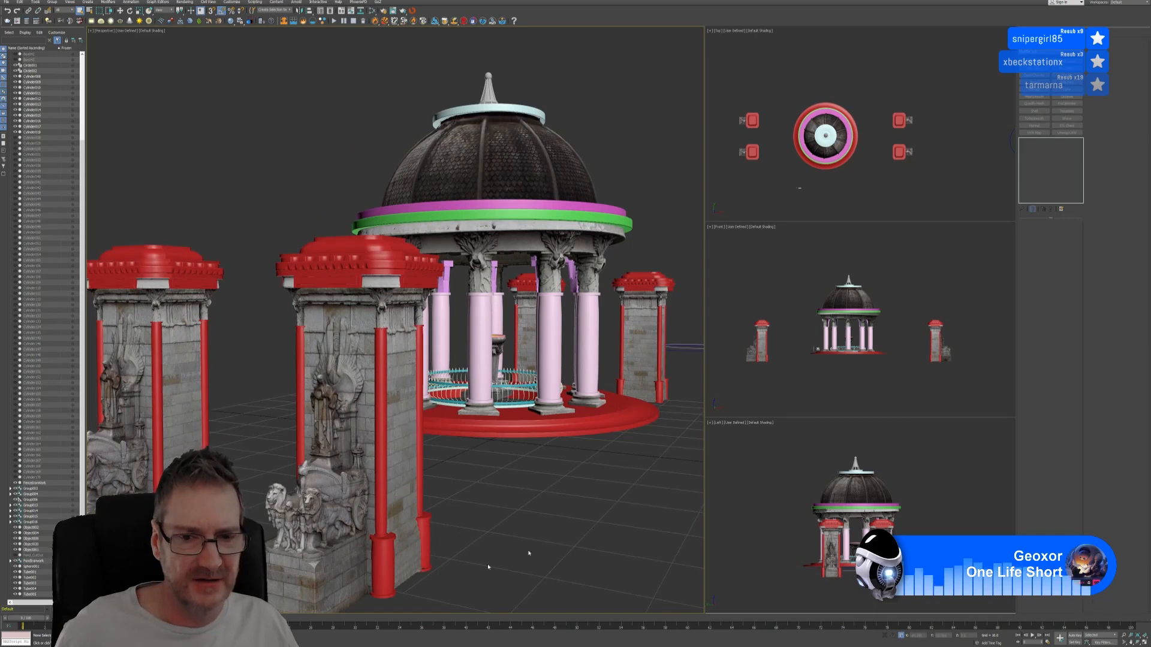
Step: In the Top view, move the small objects just south of the gazebo farther away from it along the Y axis
left_click(875, 178)
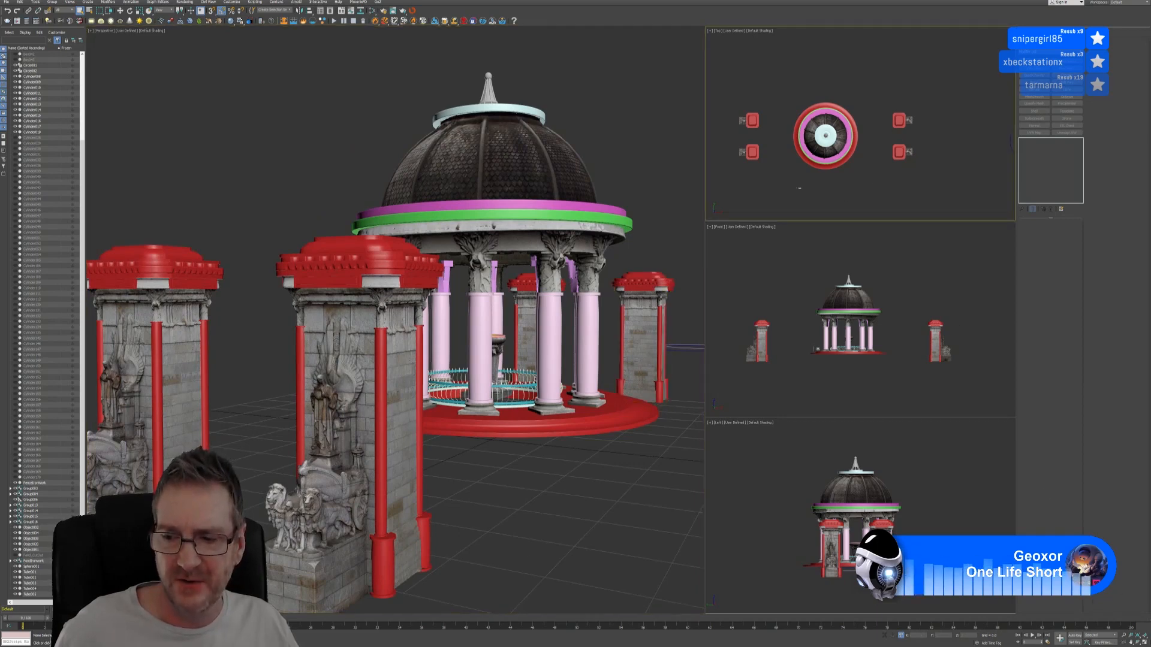
left_click(1143, 641)
middle_click_drag(642, 226, 739, 102)
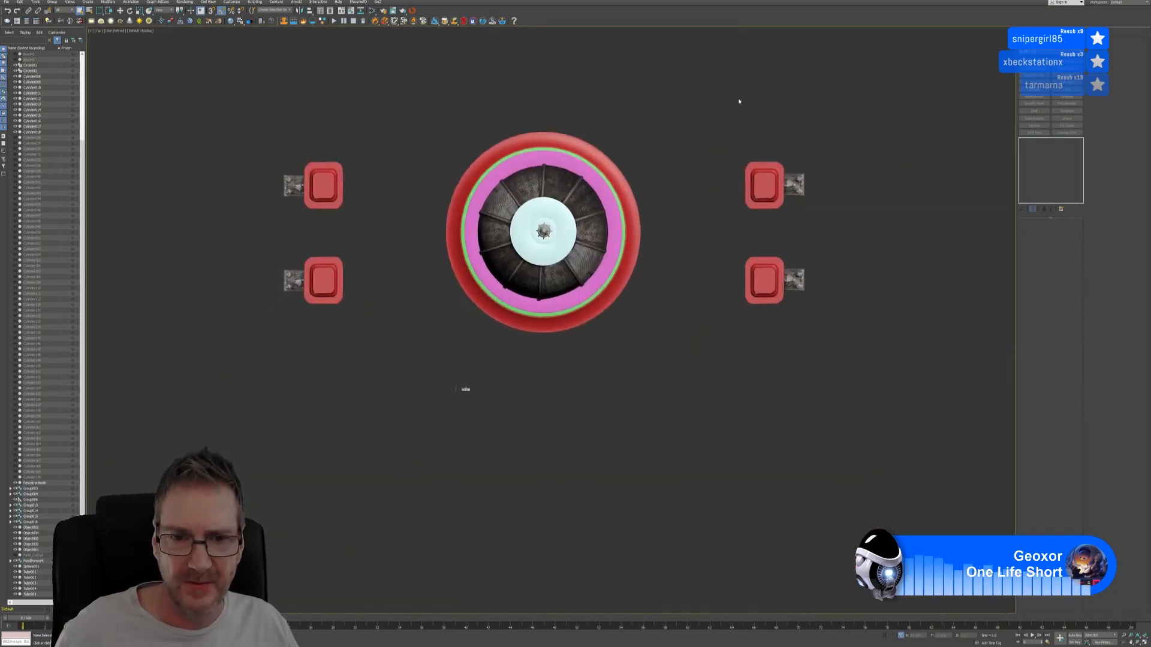
scroll(739, 103, "down", 2)
left_click_drag(478, 377, 563, 327)
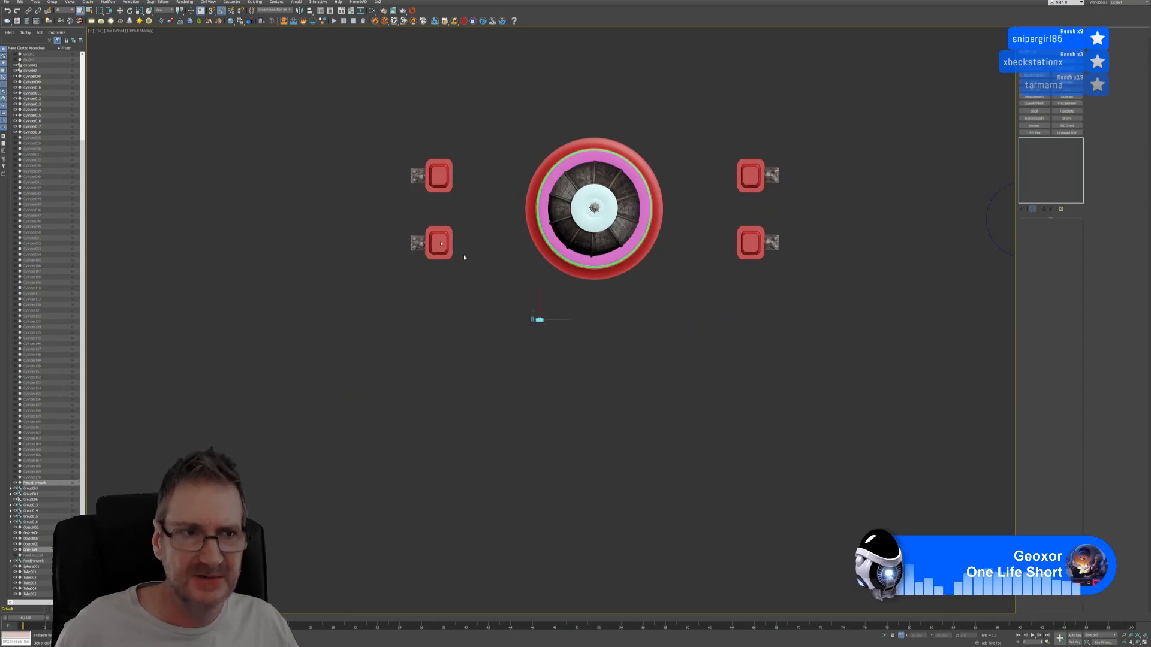
left_click(120, 10)
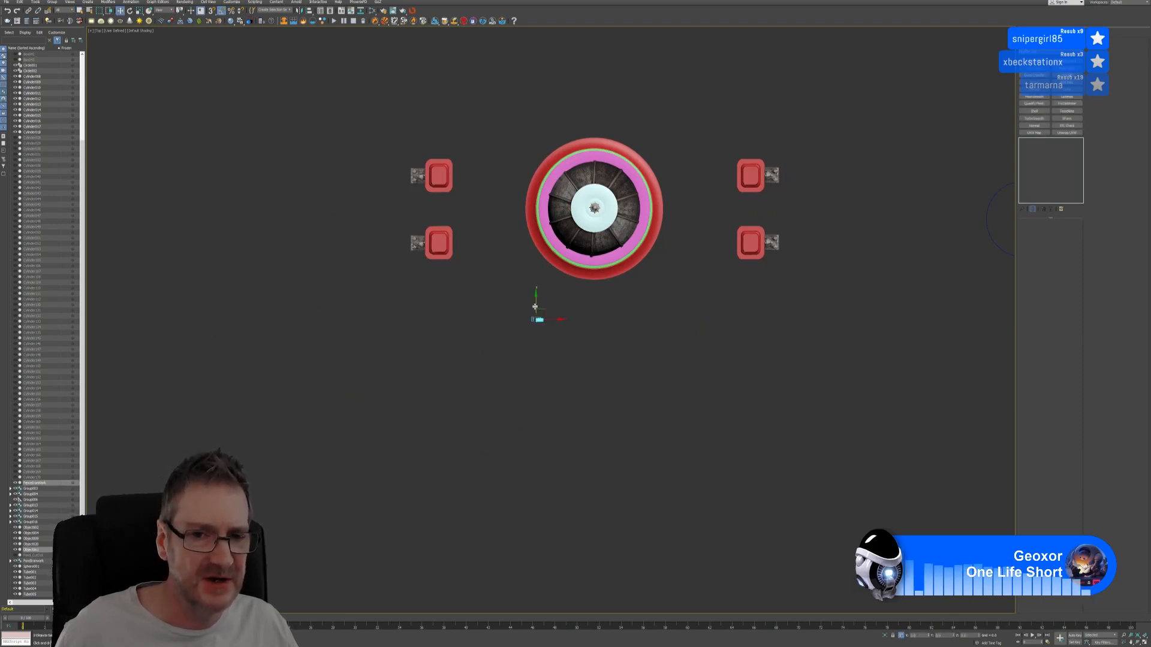
left_click_drag(536, 304, 539, 432)
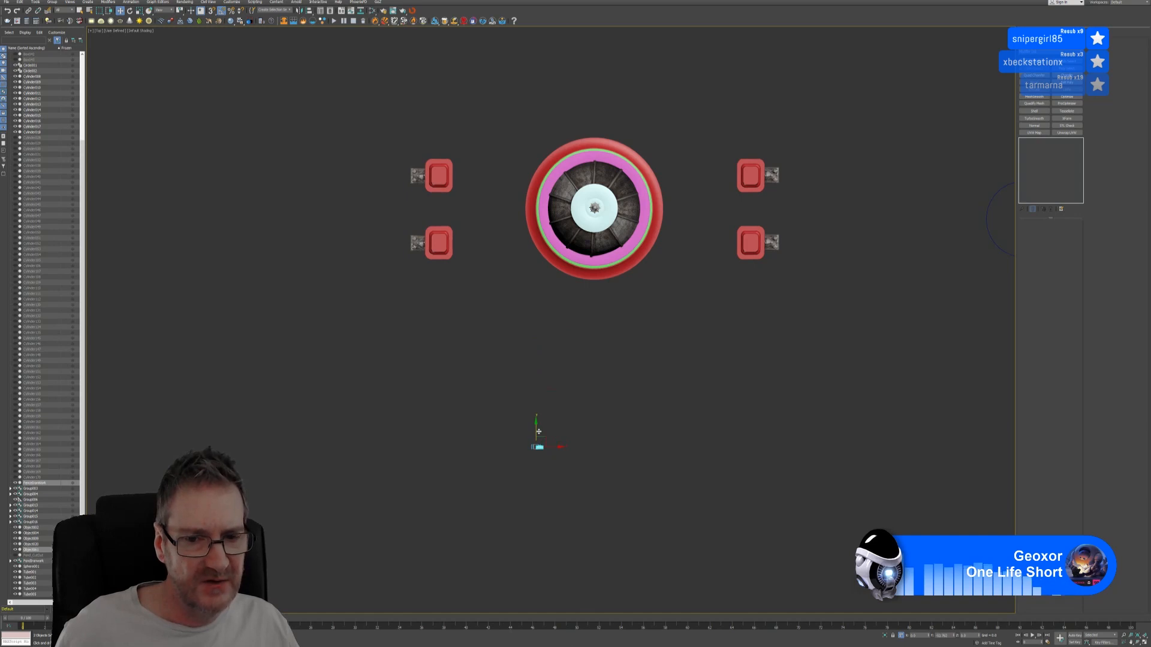
left_click(604, 416)
middle_click_drag(611, 329, 605, 353)
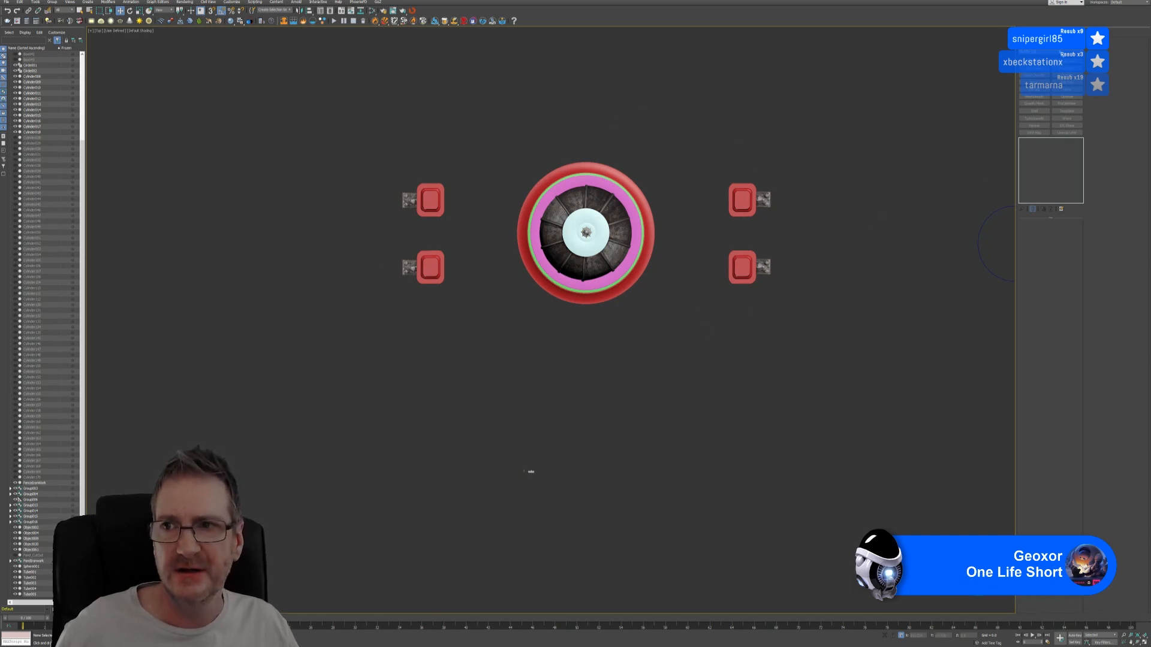
Step: Create a many-sided cylinder centred on the gazebo finial, wider than the red circular base, as a platform disc
left_click(1023, 34)
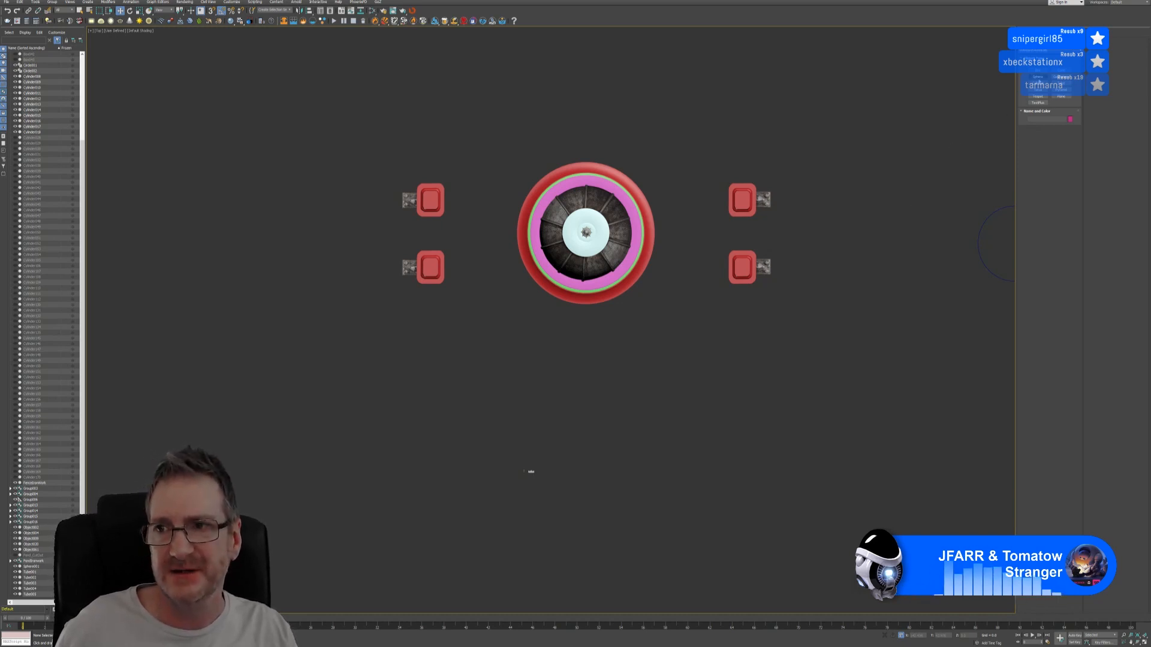
left_click(1041, 85)
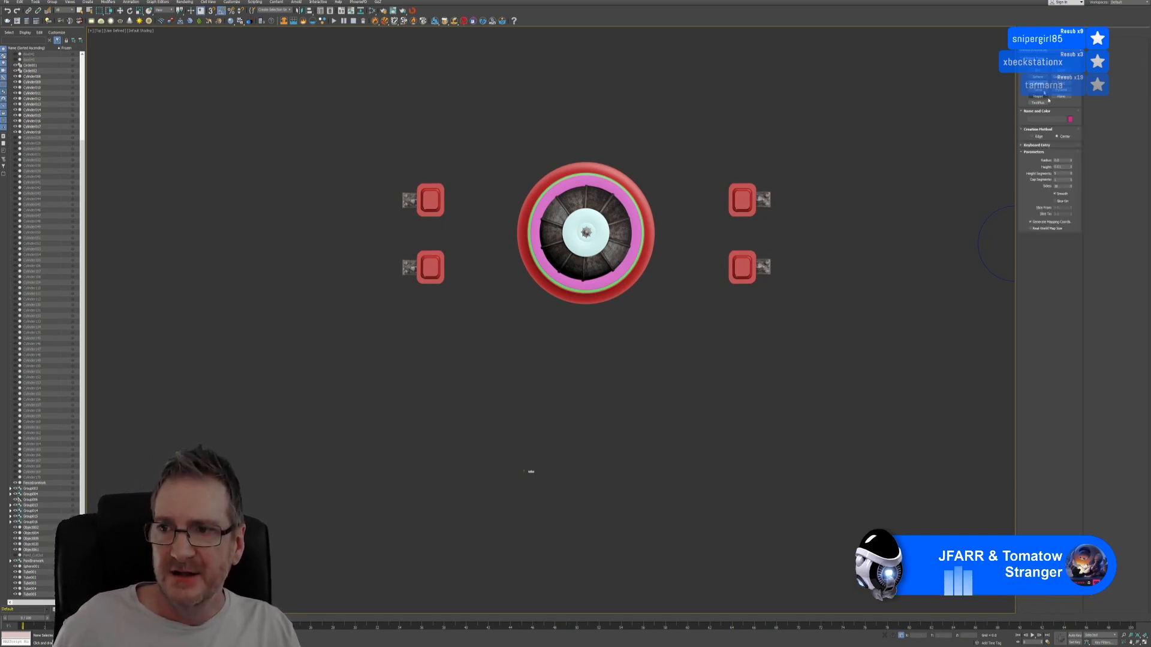
double_click(1059, 187)
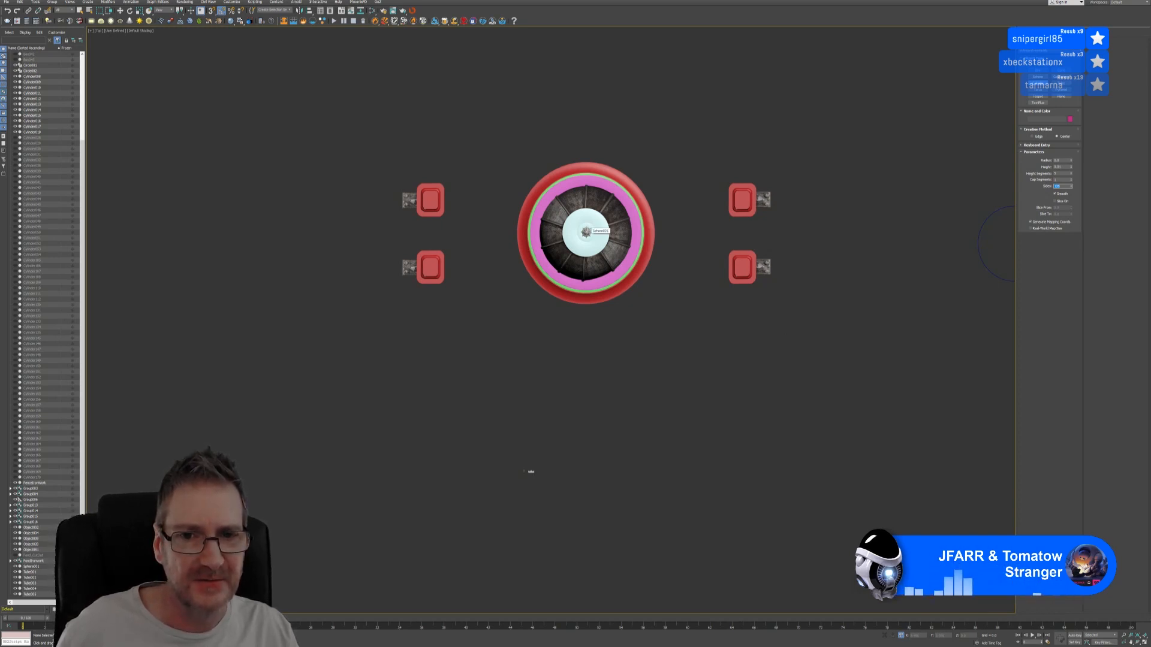
left_click_drag(587, 232, 600, 341)
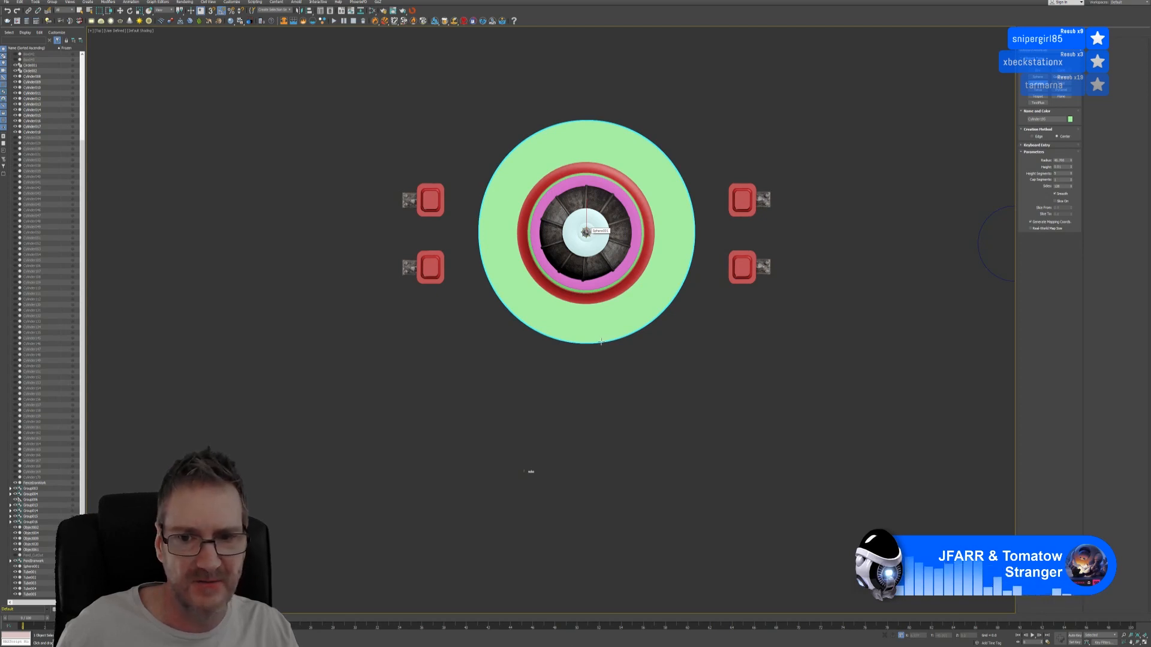
left_click_drag(600, 342, 606, 332)
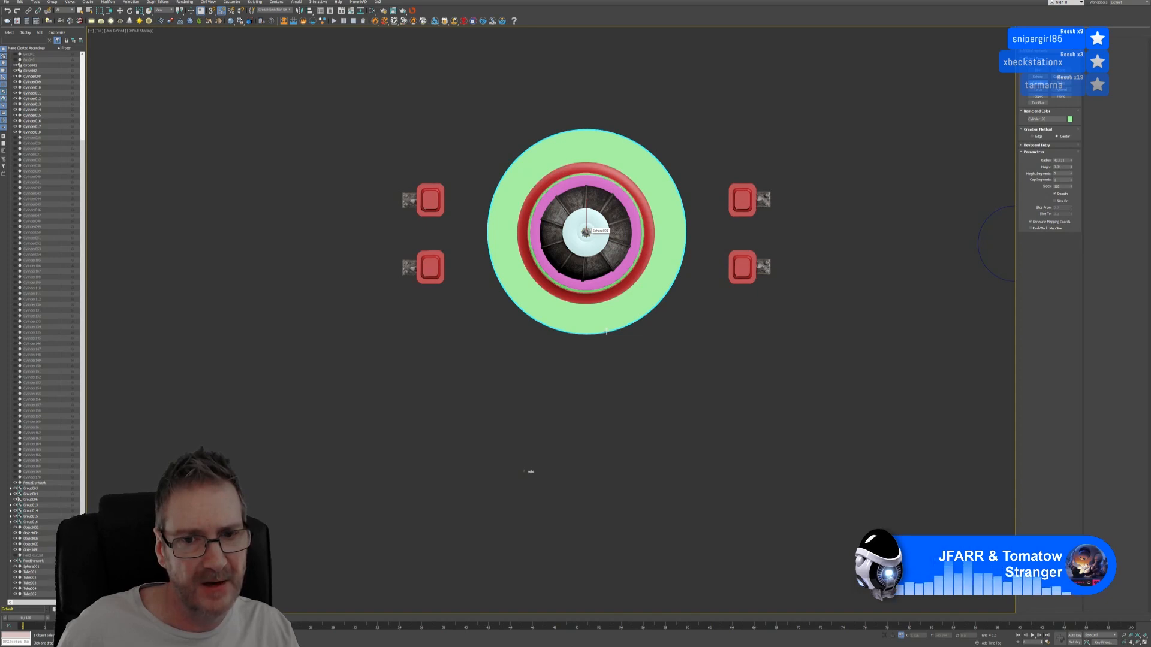
left_click_drag(607, 332, 606, 331)
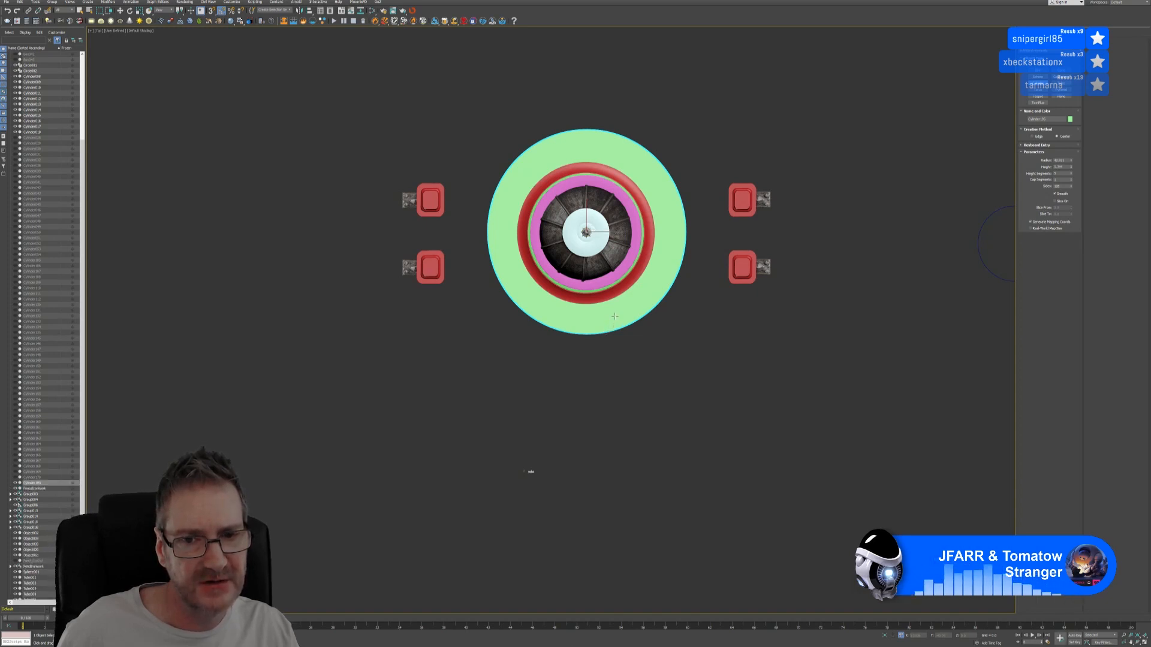
left_click(615, 319)
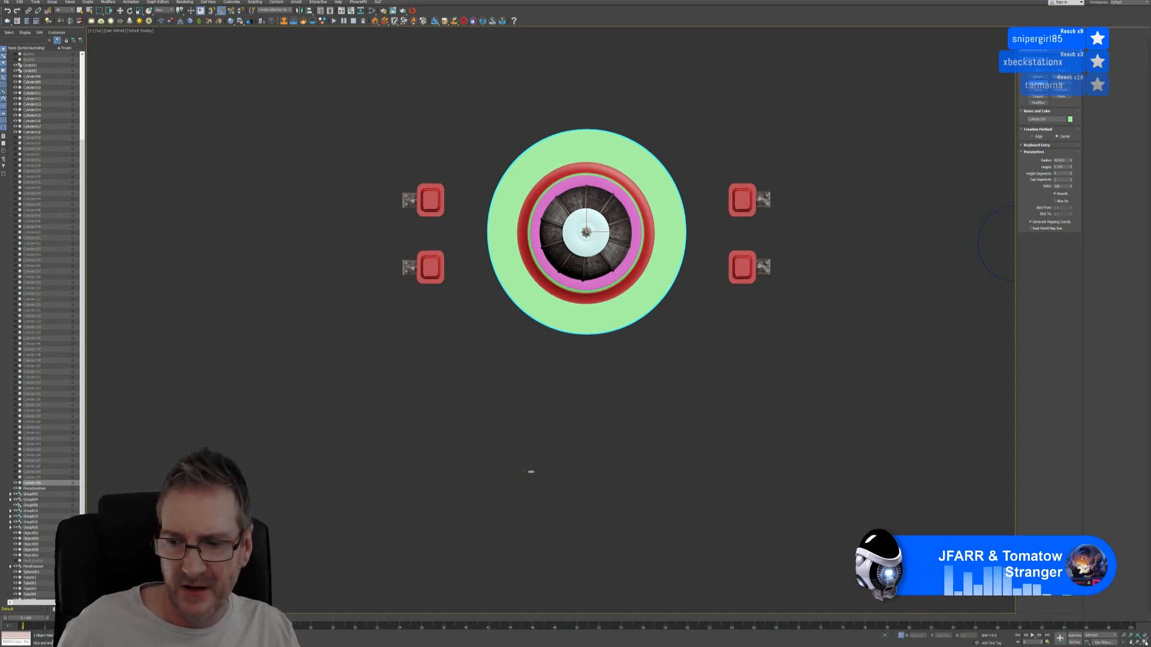
key("alt+w")
middle_click_drag(599, 180, 564, 150, "alt")
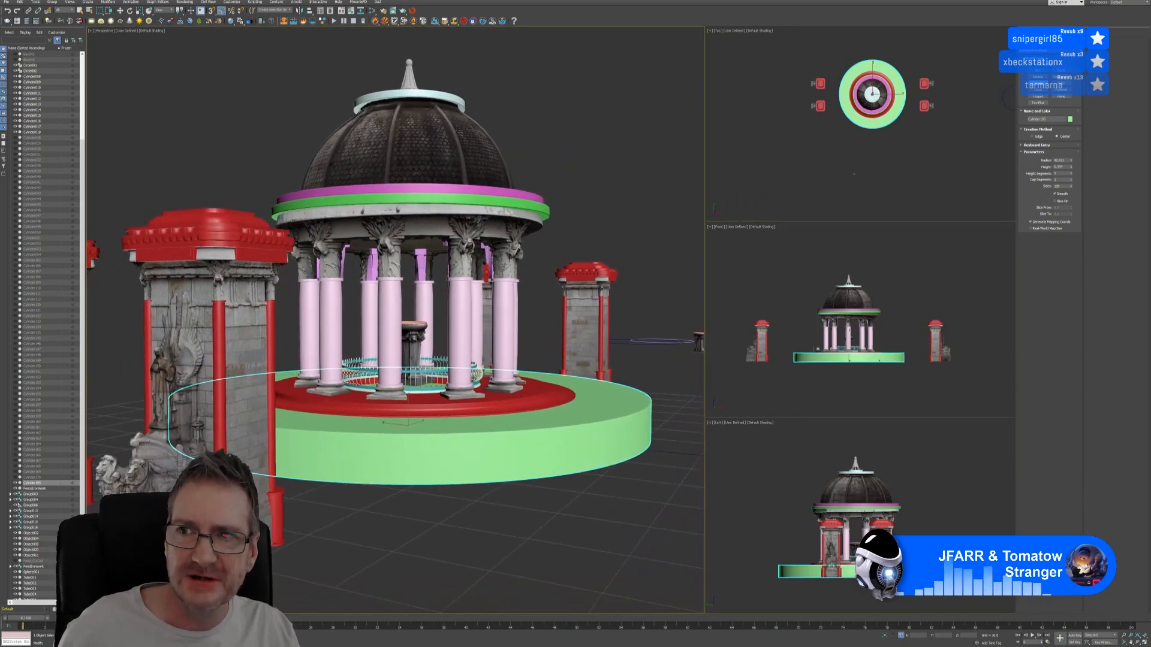
Step: Fine-tune the height of the platform cylinder under the gazebo and deselect it
left_click(1035, 50)
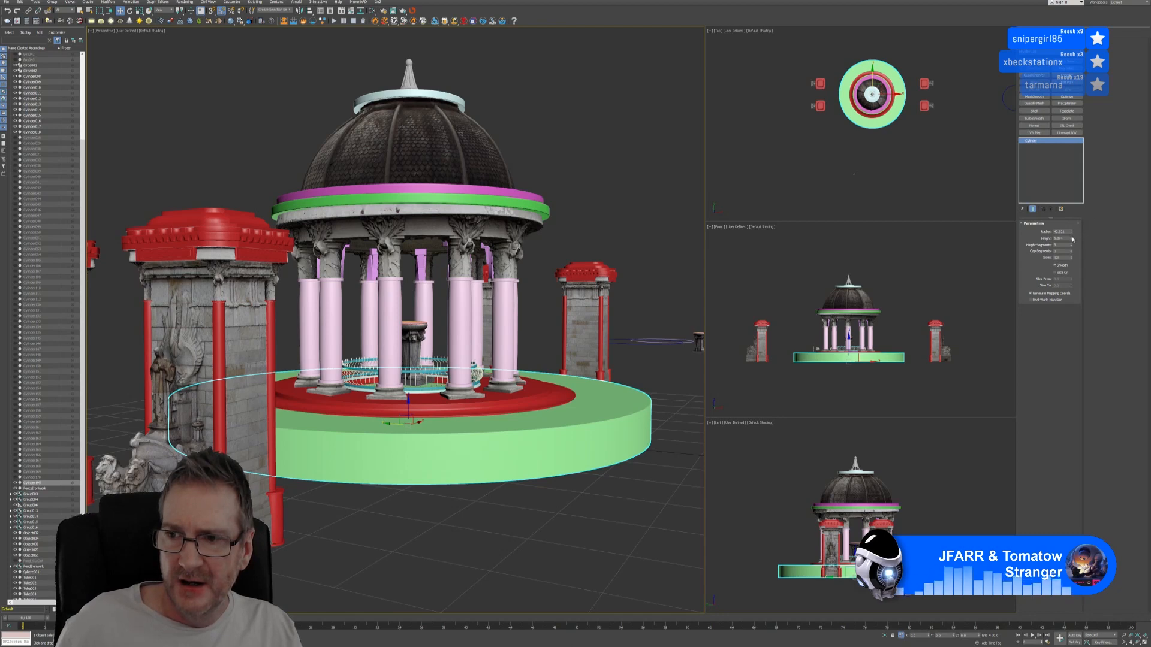
left_click_drag(1071, 242, 1083, 243)
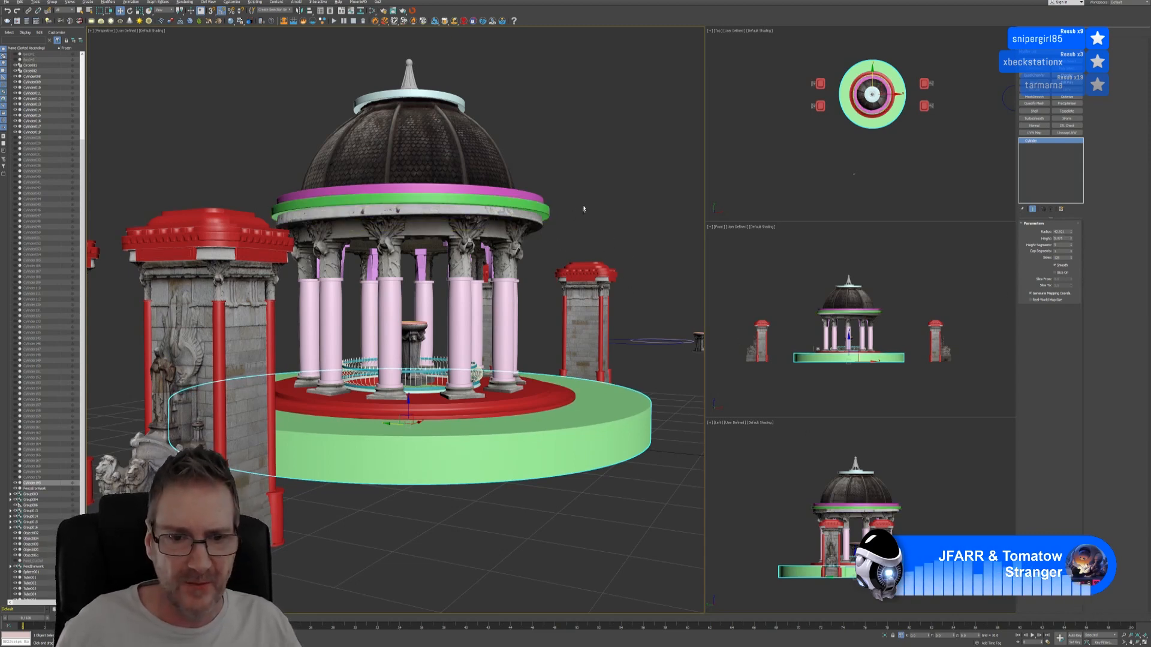
middle_click_drag(583, 208, 506, 220, "alt")
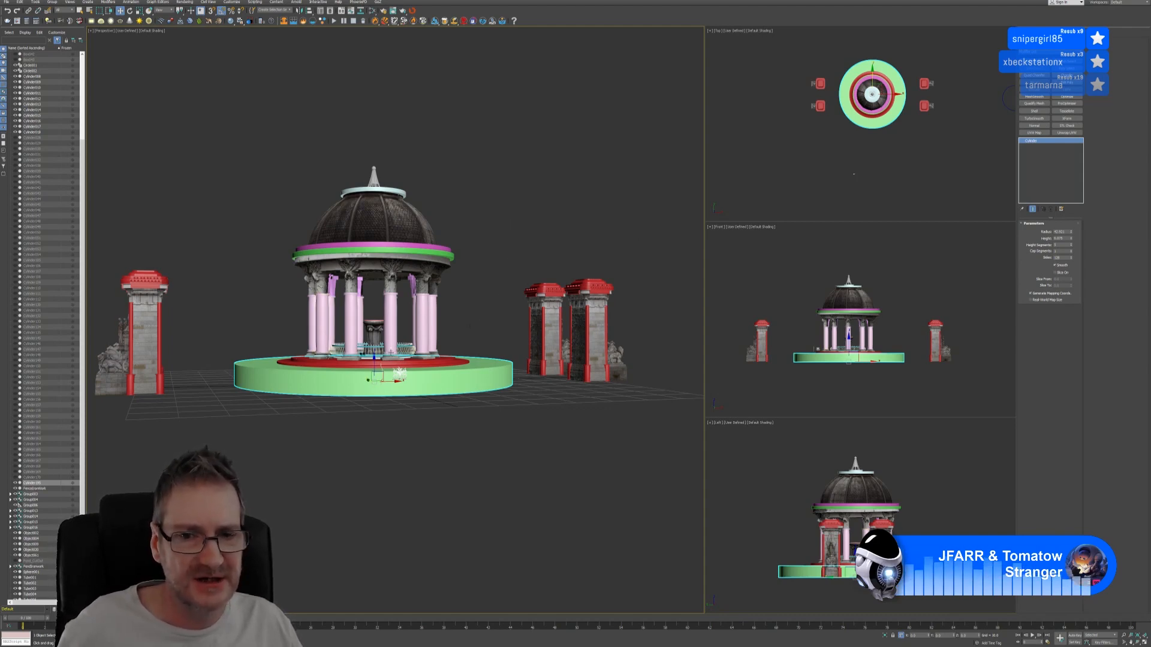
left_click(929, 159)
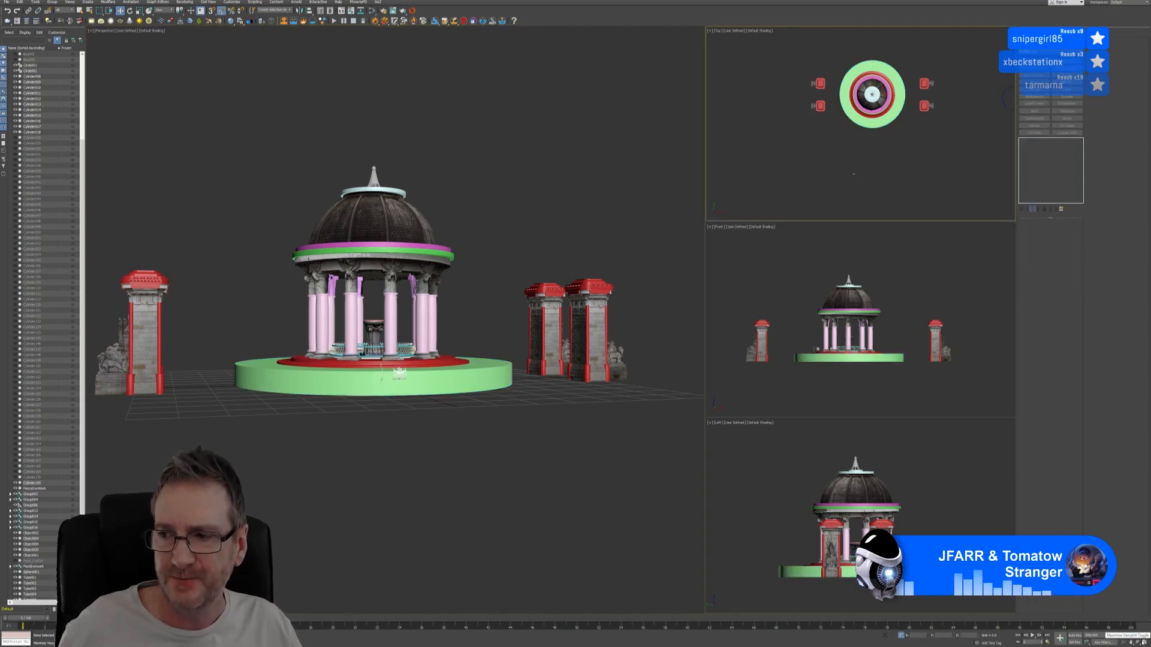
Step: In the Top view, create a smaller cylinder between the two west gate pillars, overlapping the west edge of the green platform disc
key("alt+w")
middle_click_drag(670, 368, 584, 416)
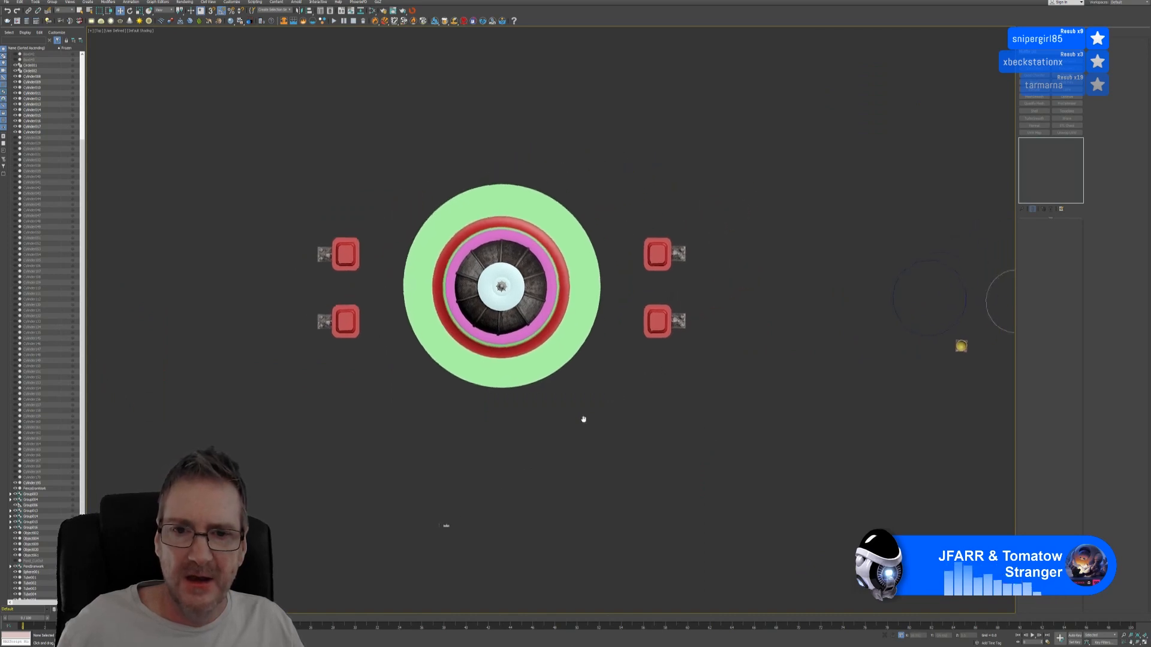
left_click(420, 260)
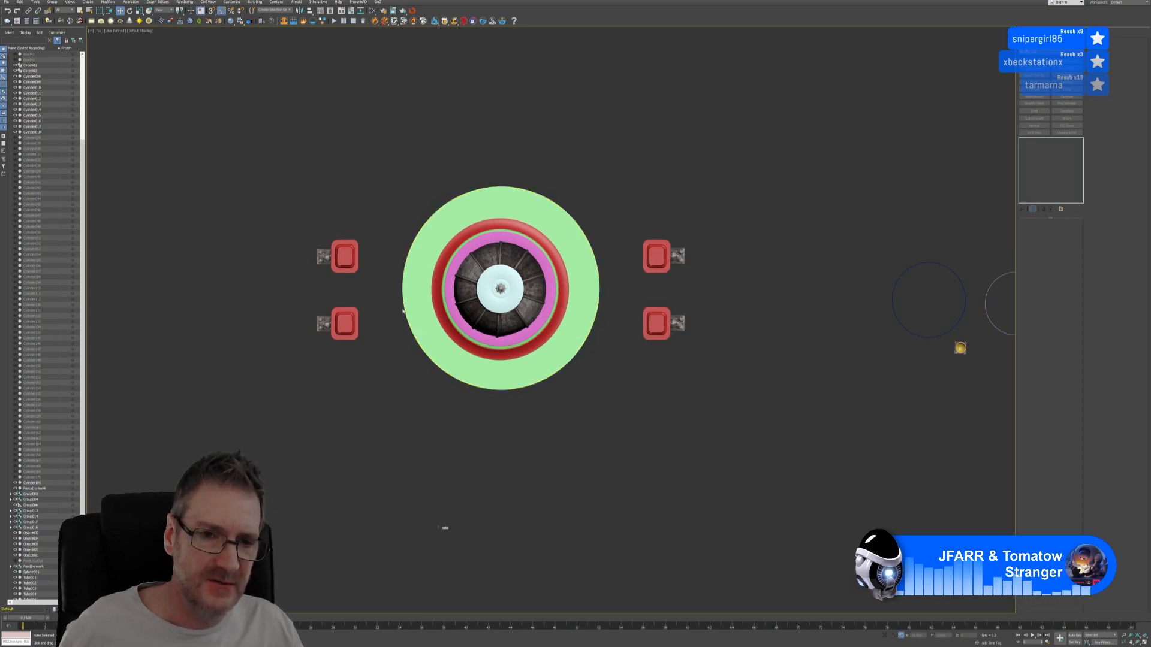
middle_click_drag(395, 168, 409, 168)
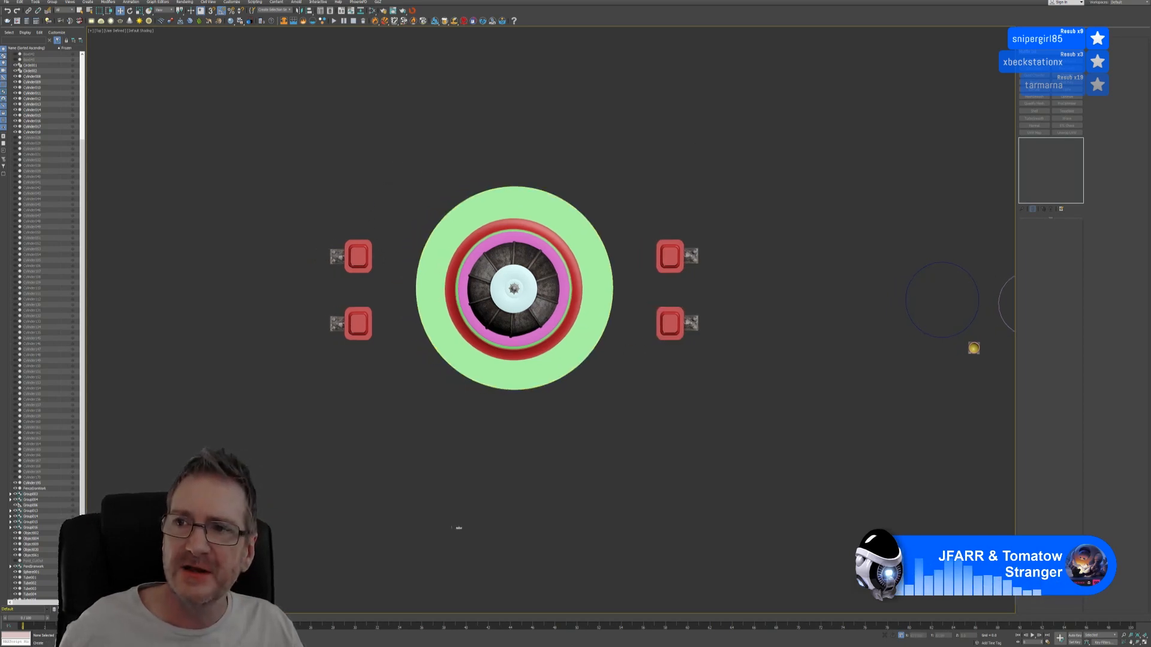
left_click(1023, 35)
left_click(1037, 83)
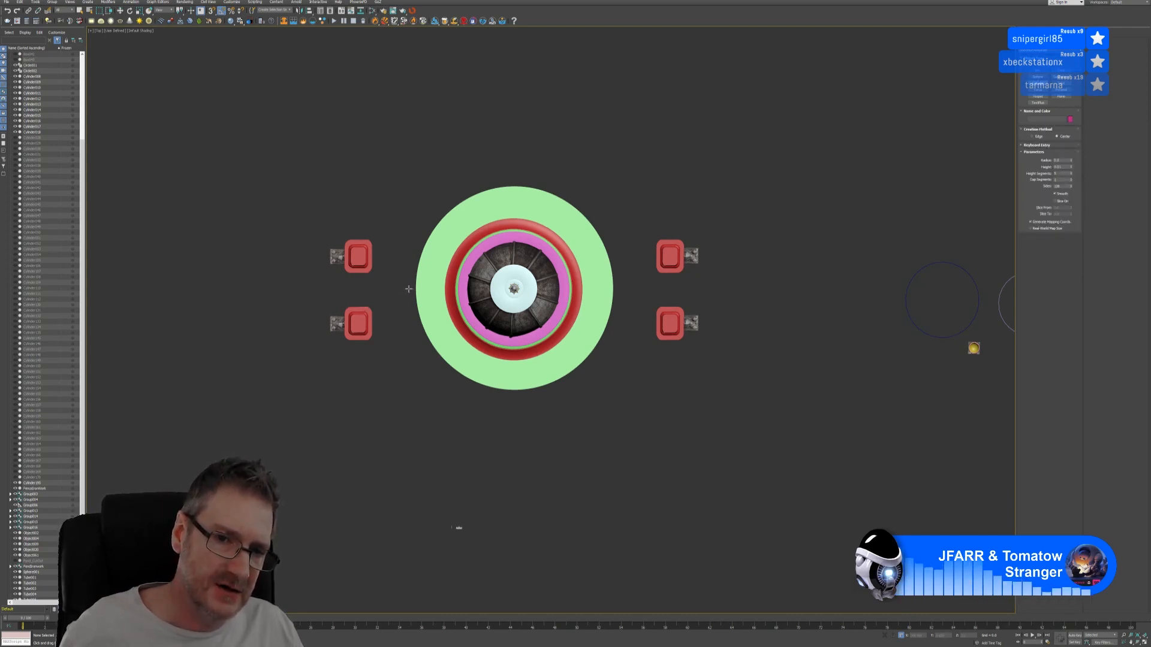
left_click_drag(409, 289, 413, 333)
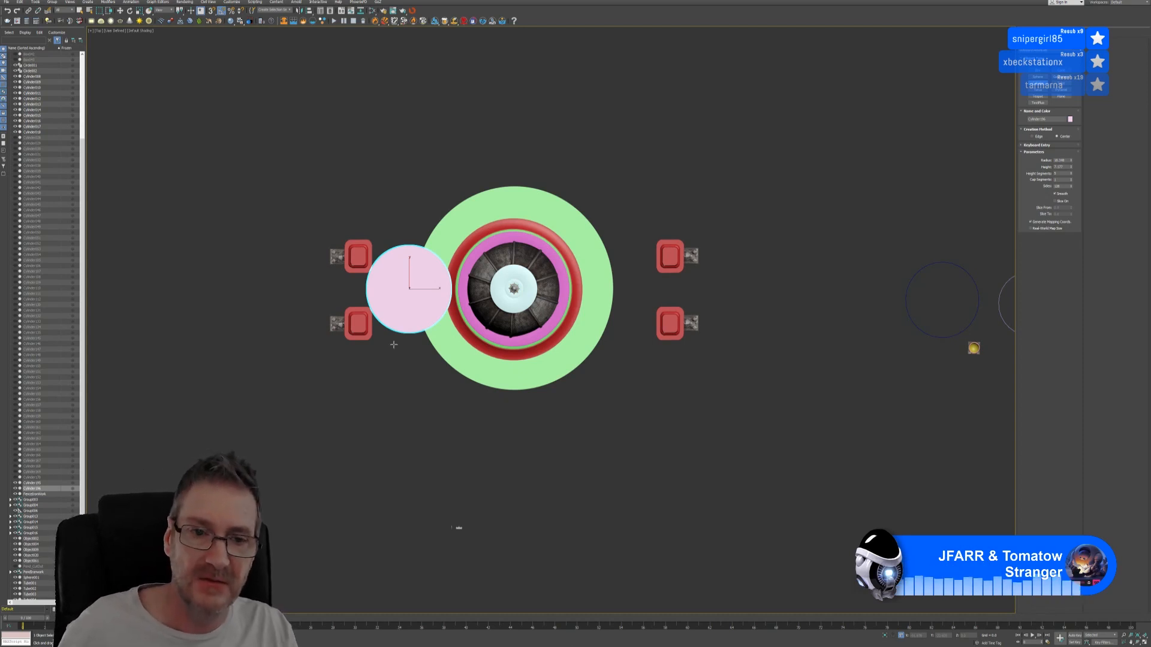
Step: Move the small cylinder onto the gazebo finial so that it is centred on it in both X and Y
left_click(120, 10)
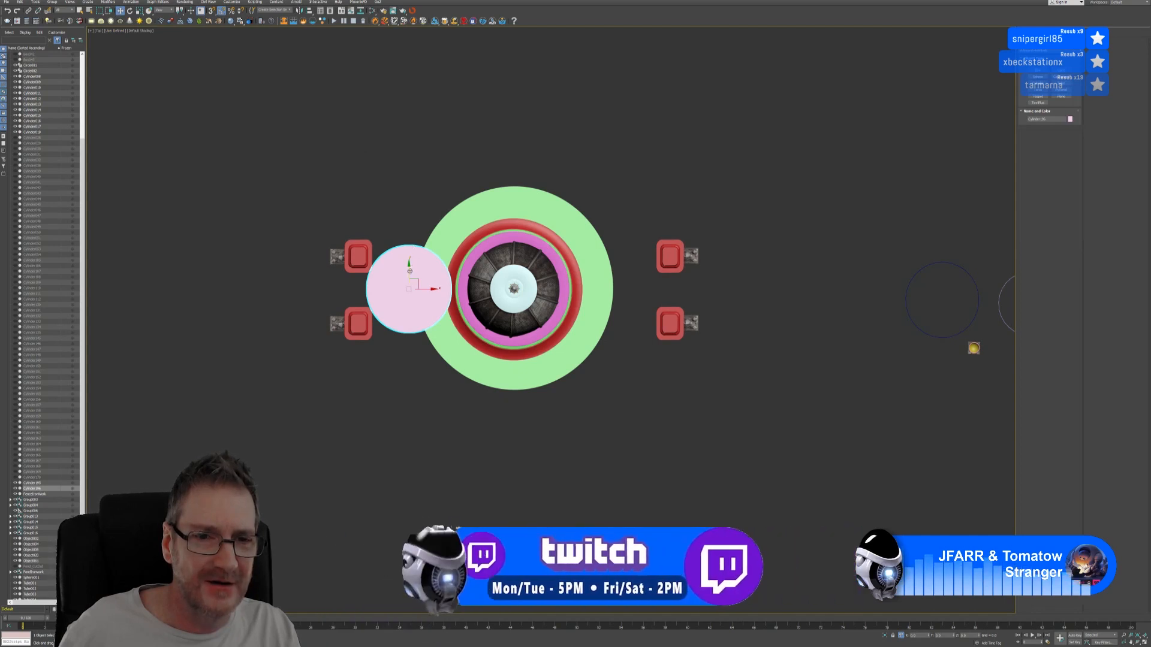
left_click_drag(410, 271, 410, 273)
left_click_drag(409, 274, 417, 276)
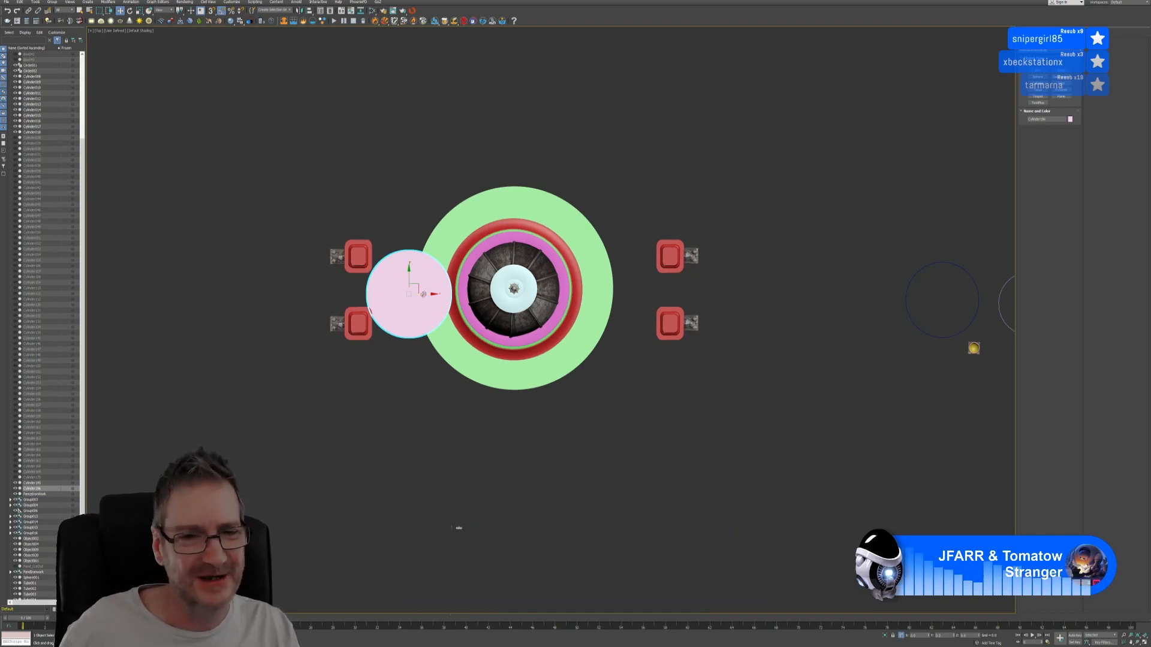
left_click_drag(429, 293, 525, 286)
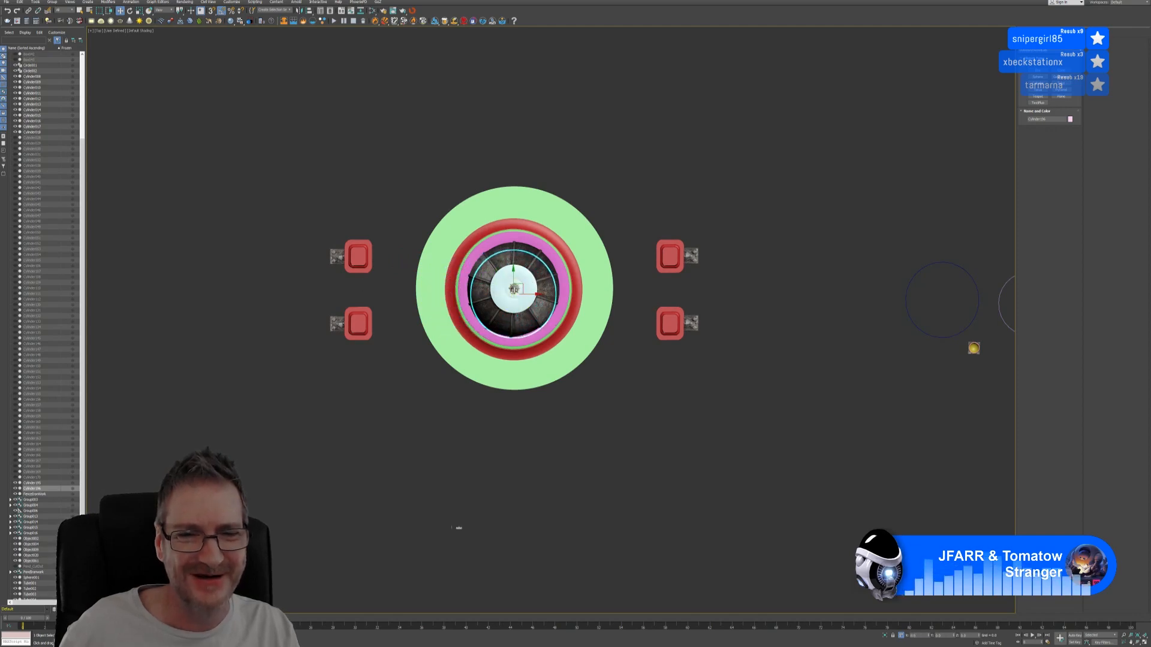
scroll(511, 287, "up", 5)
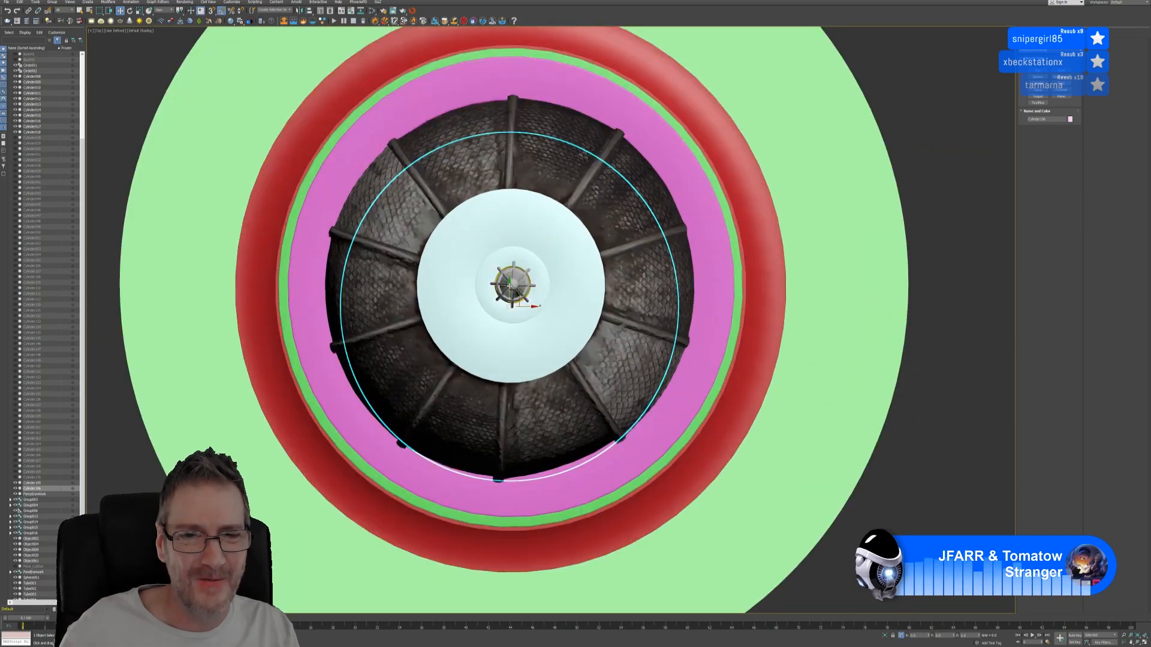
mouse_move(510, 286)
left_mouse_down()
mouse_move(520, 262)
mouse_move(529, 283)
left_mouse_up()
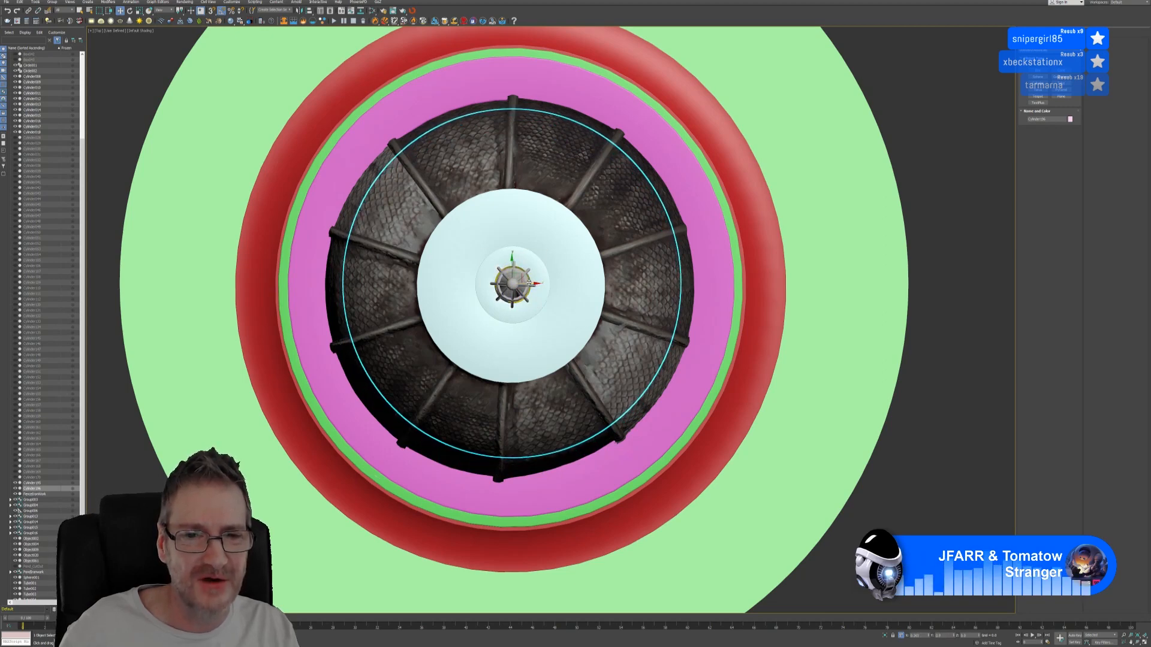
Step: Move the small cylinder west along X so it bridges the green platform and the west gate pillars
scroll(522, 316, "down", 4)
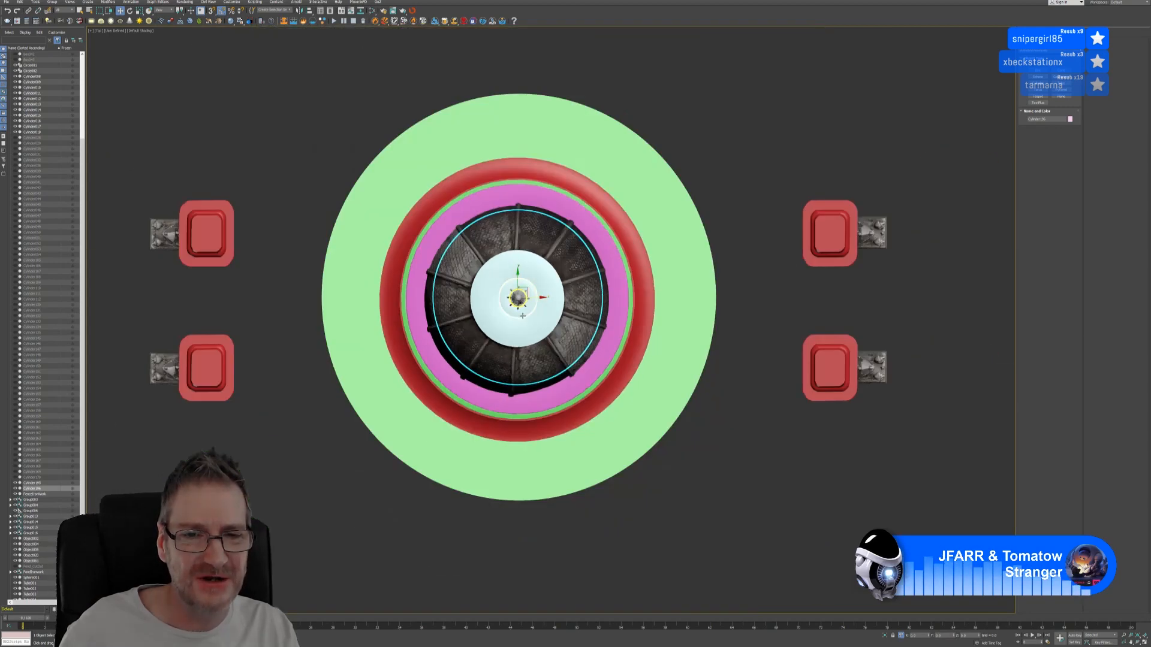
scroll(522, 316, "down", 2)
middle_click_drag(485, 128, 557, 150)
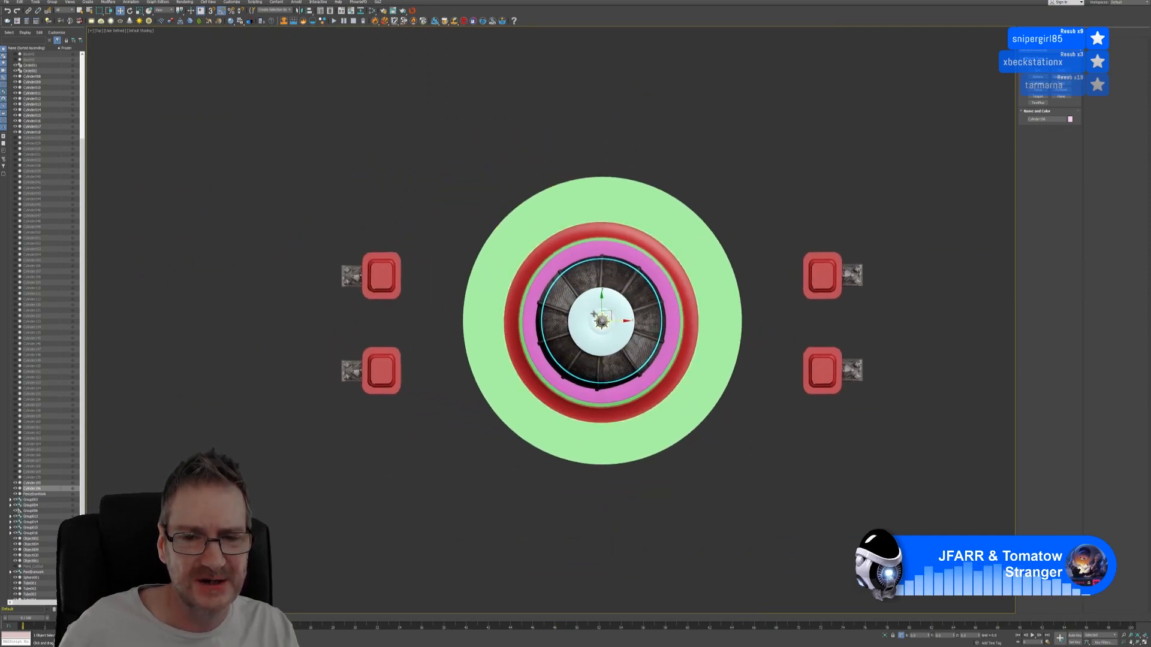
left_click_drag(593, 314, 472, 328)
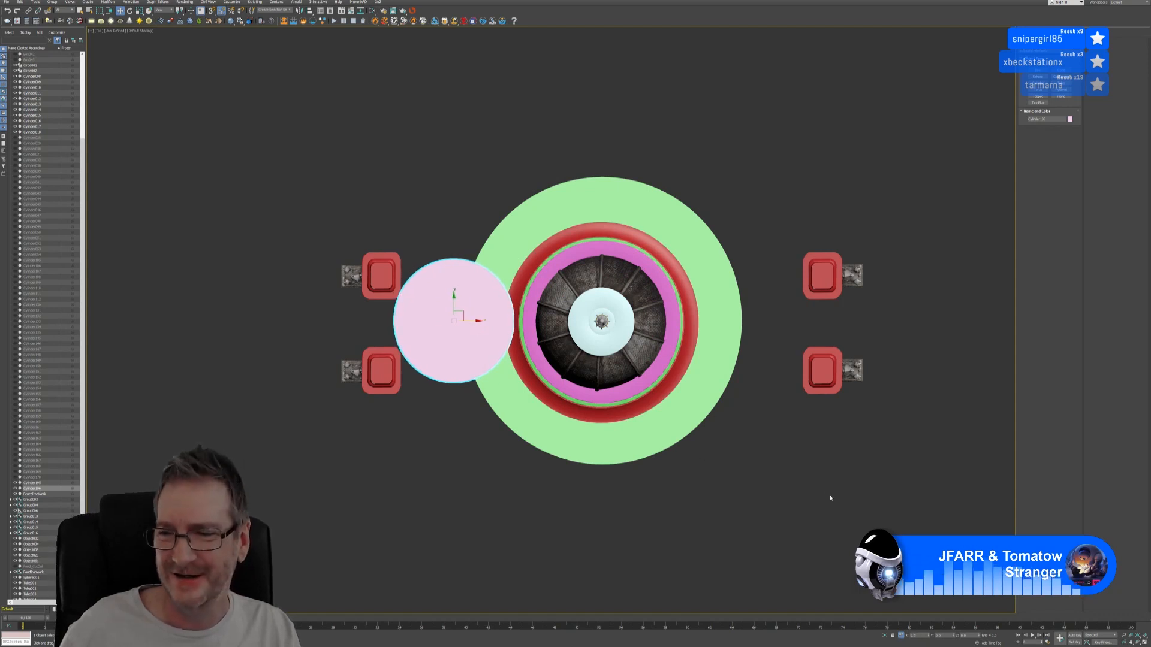
Step: Slightly enlarge the radius of the small side cylinder so it reaches the west gate pillars
left_click(1144, 641)
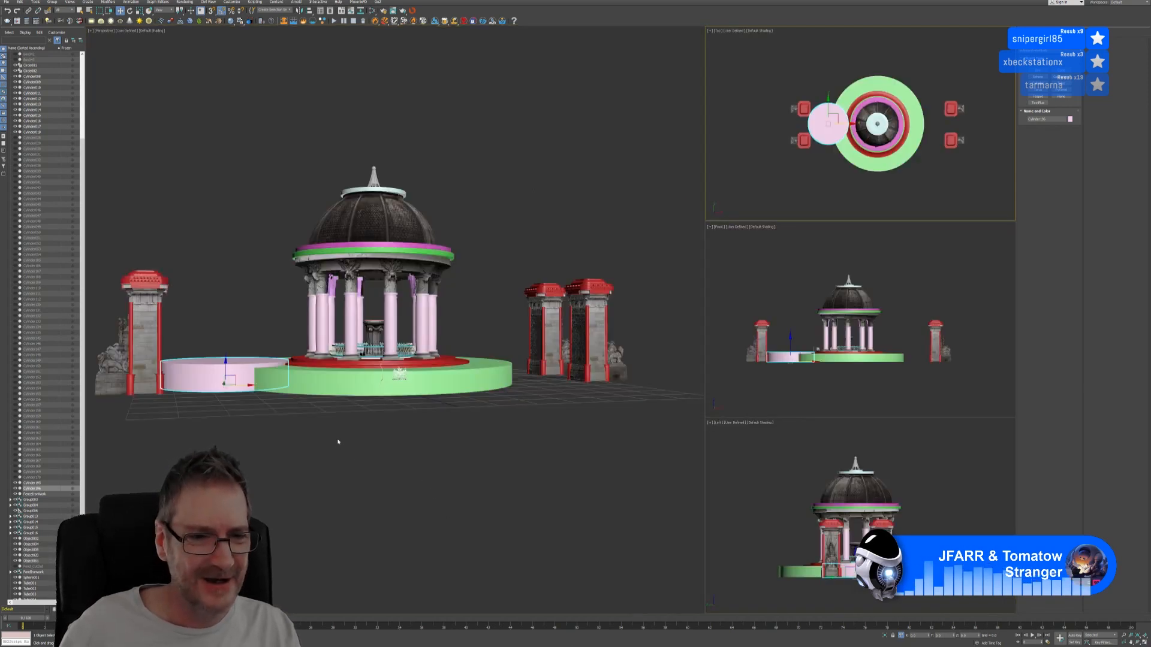
middle_click_drag(350, 435, 330, 456, "alt")
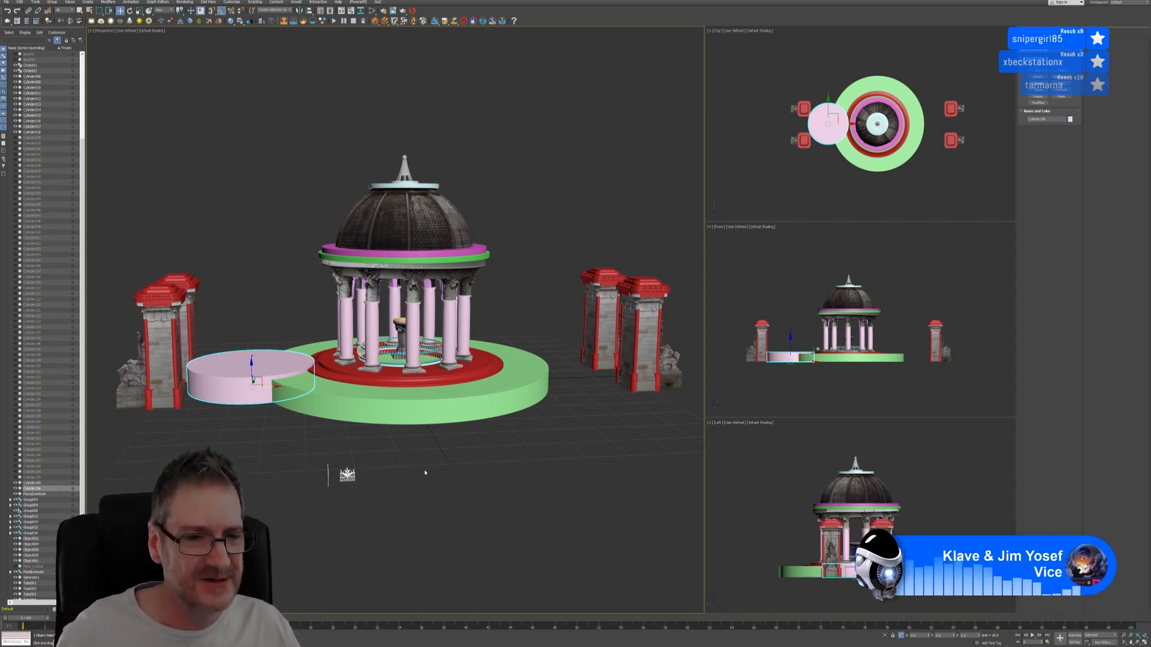
middle_click_drag(425, 473, 274, 480, "alt")
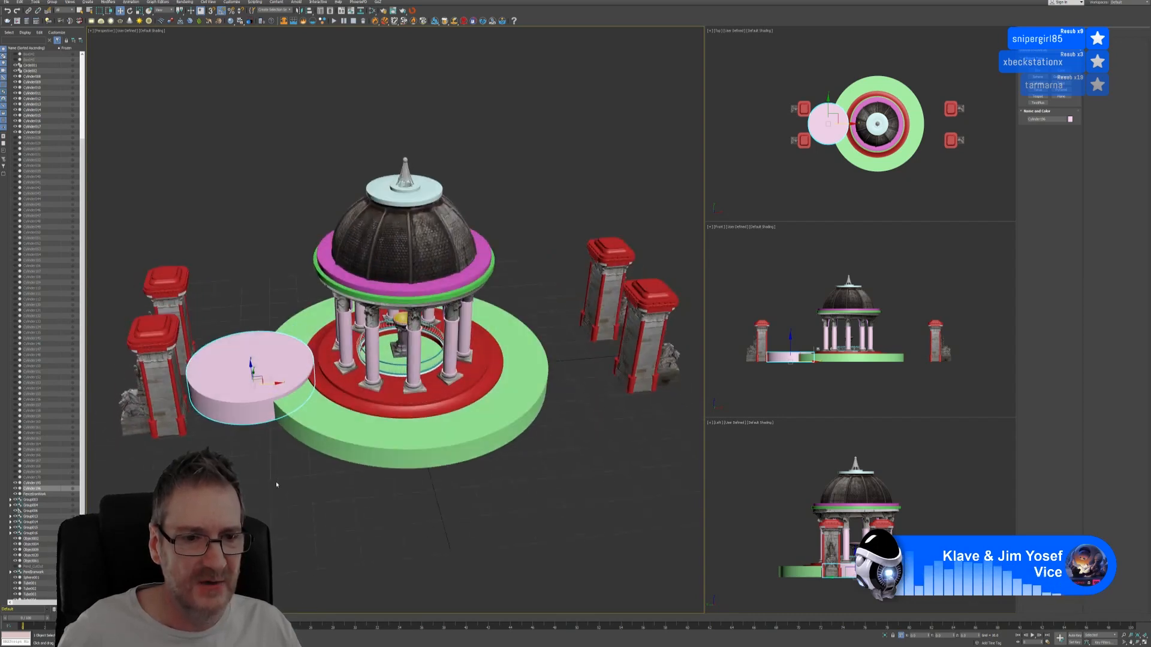
left_click(1034, 45)
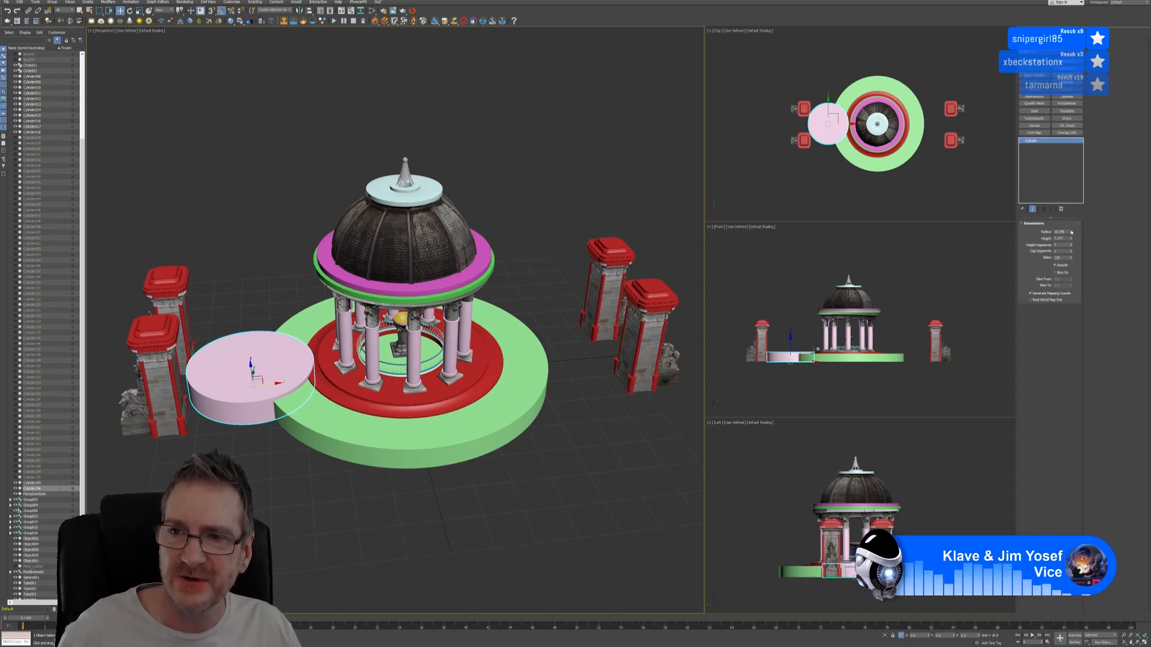
left_click_drag(1071, 233, 1071, 231)
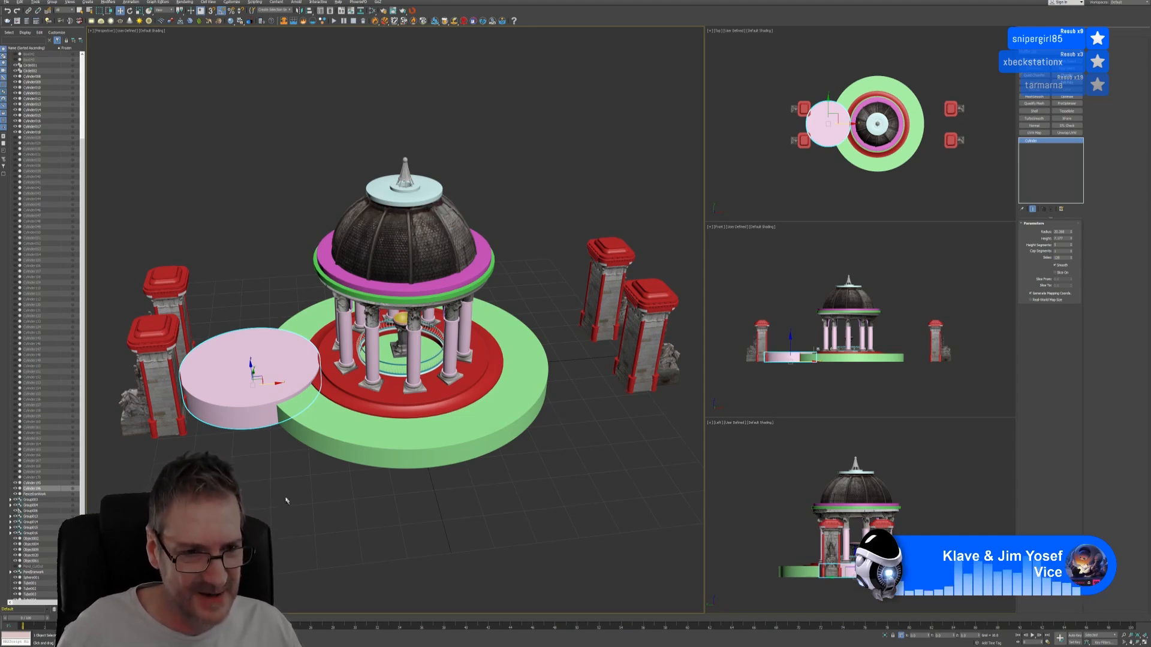
Step: Check the green platform disc's height and set the small side cylinder's height to 6.079, slightly lower than the platform
middle_click_drag(476, 524, 411, 510, "alt")
scroll(345, 383, "up", 3)
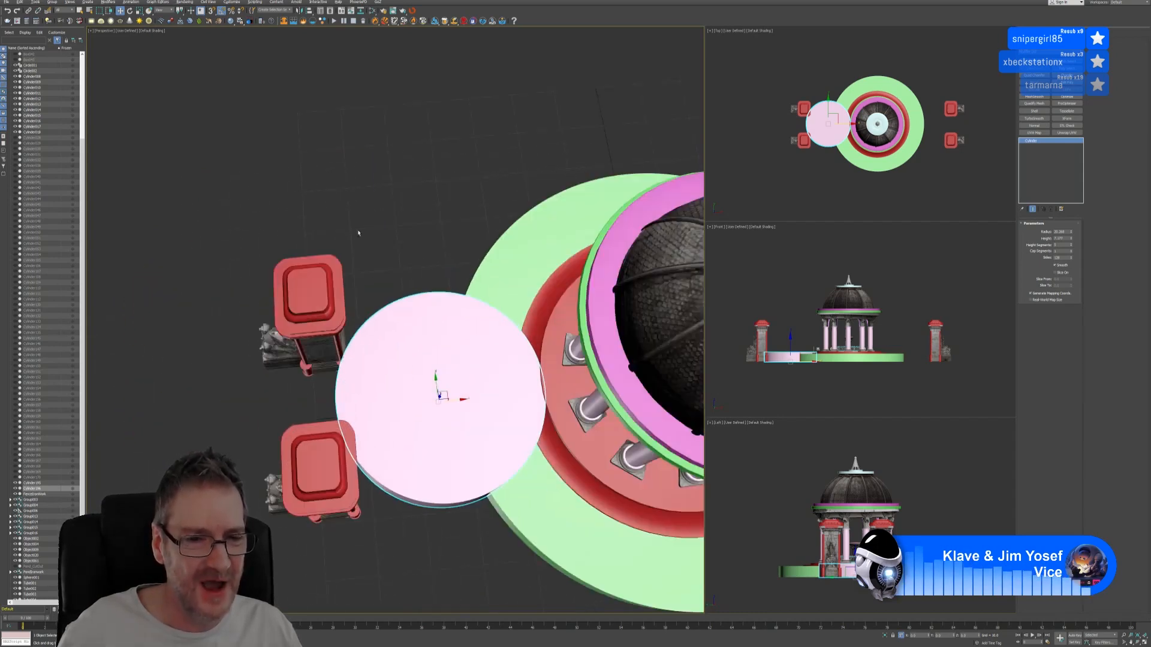
middle_click_drag(357, 234, 343, 216, "alt")
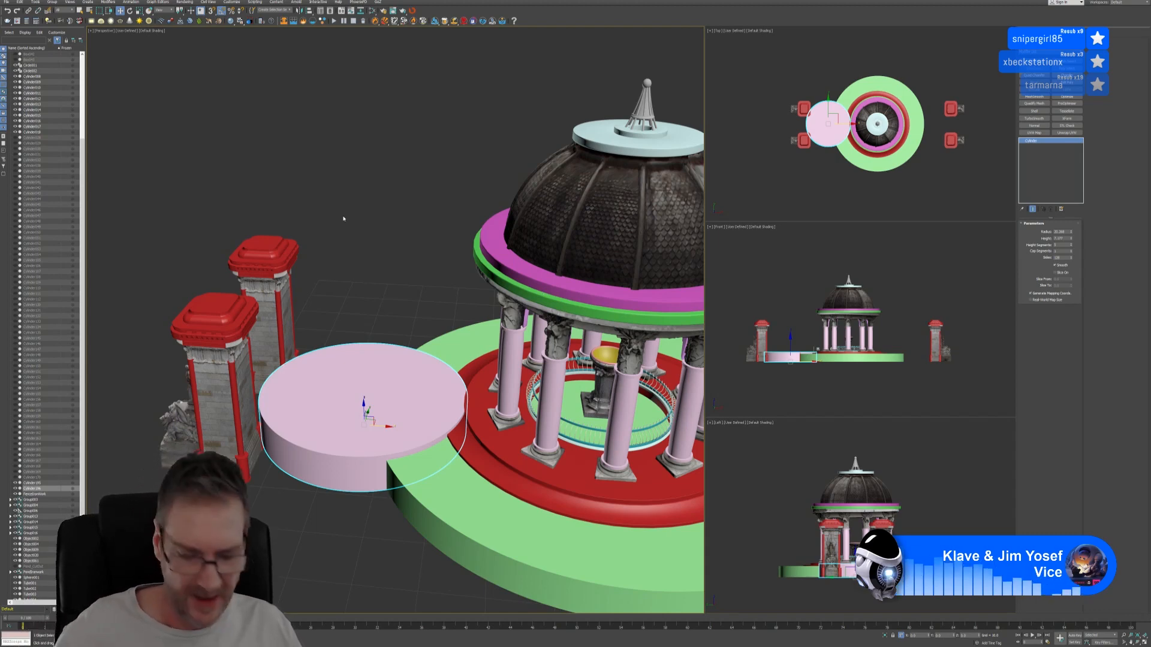
middle_click_drag(328, 282, 335, 234, "alt")
scroll(361, 265, "down", 3)
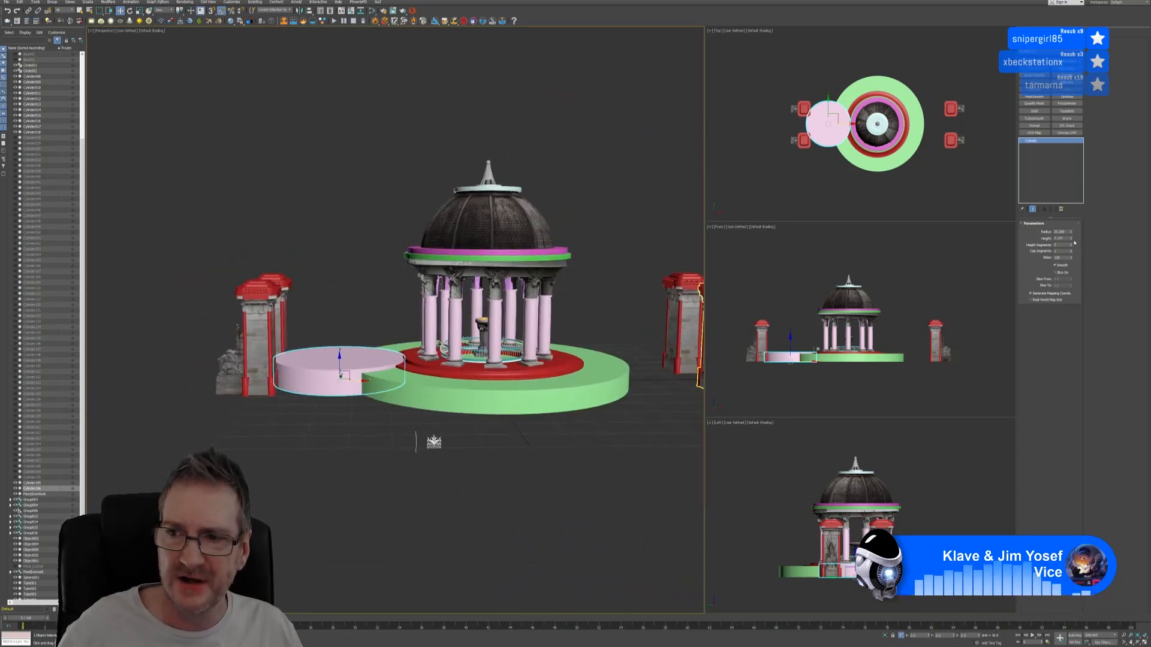
left_click(592, 395)
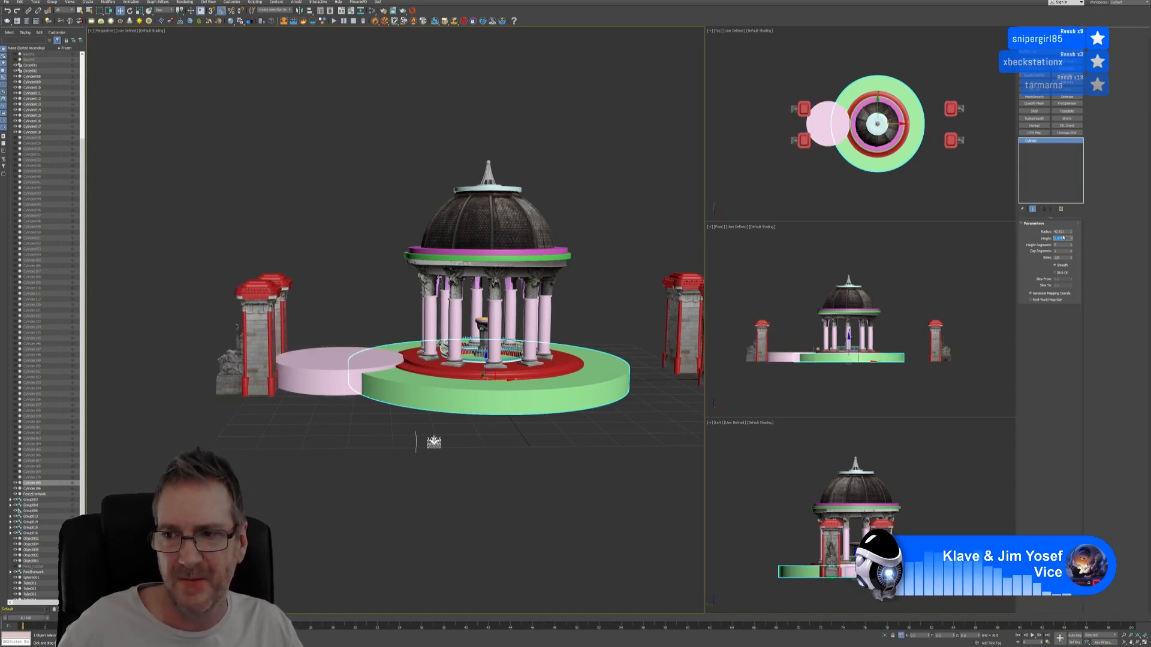
left_click(299, 378)
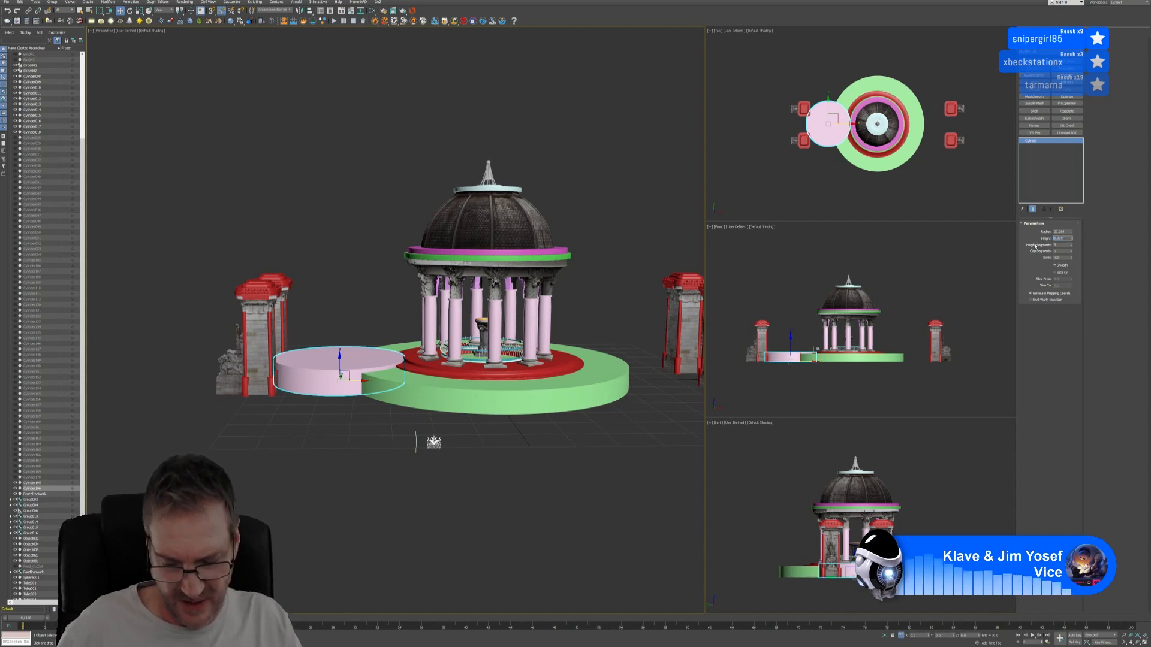
type("6.079")
key("Return")
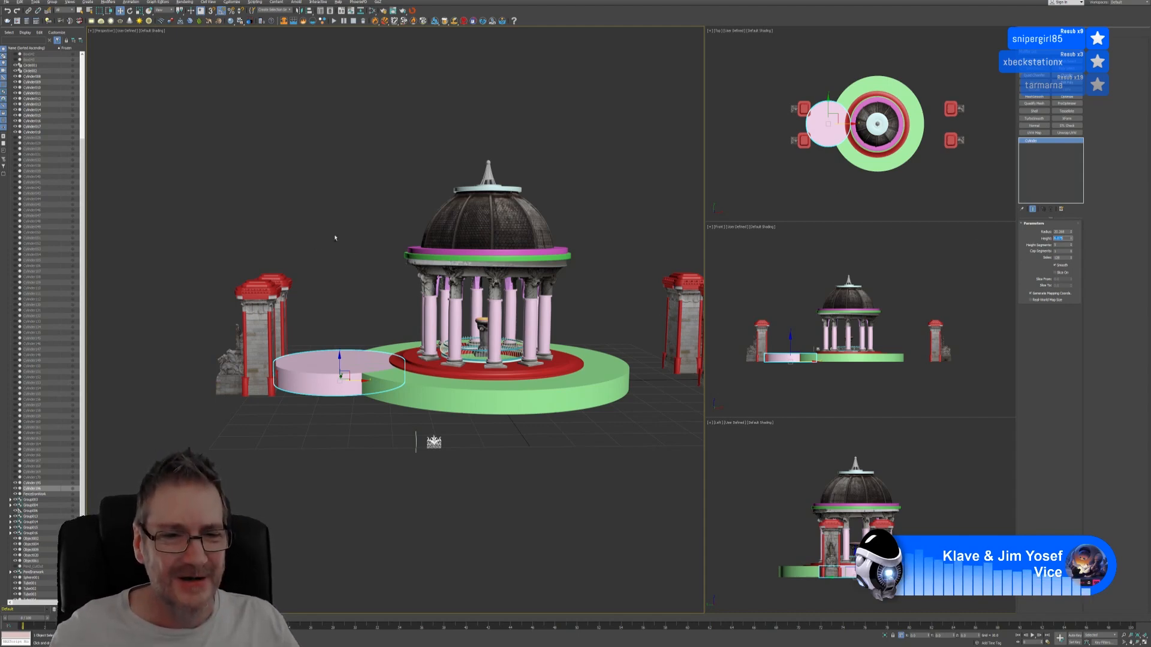
Step: Clone the side cylinder as a copy along X to the east side of the platform, between the east pillars, and deselect it
mouse_move(335, 238)
middle_mouse_down("alt")
mouse_move(337, 268)
mouse_move(365, 264)
mouse_move(334, 249)
mouse_move(311, 257)
mouse_move(344, 226)
mouse_move(351, 238)
middle_mouse_up("alt")
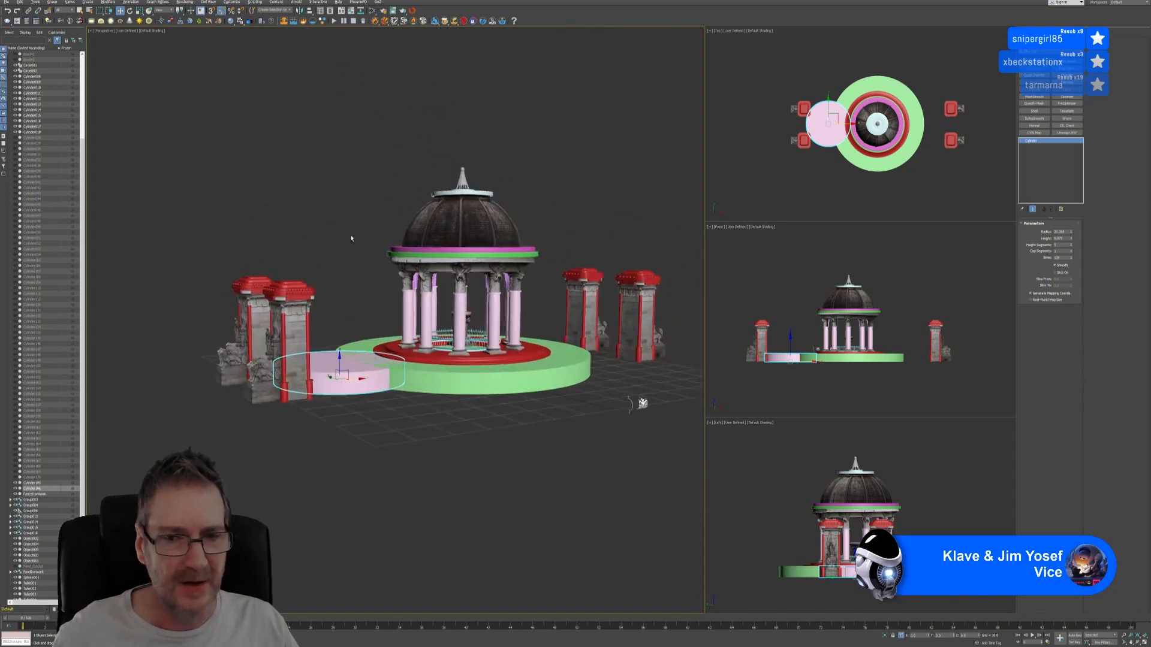
middle_click_drag(876, 187, 849, 186)
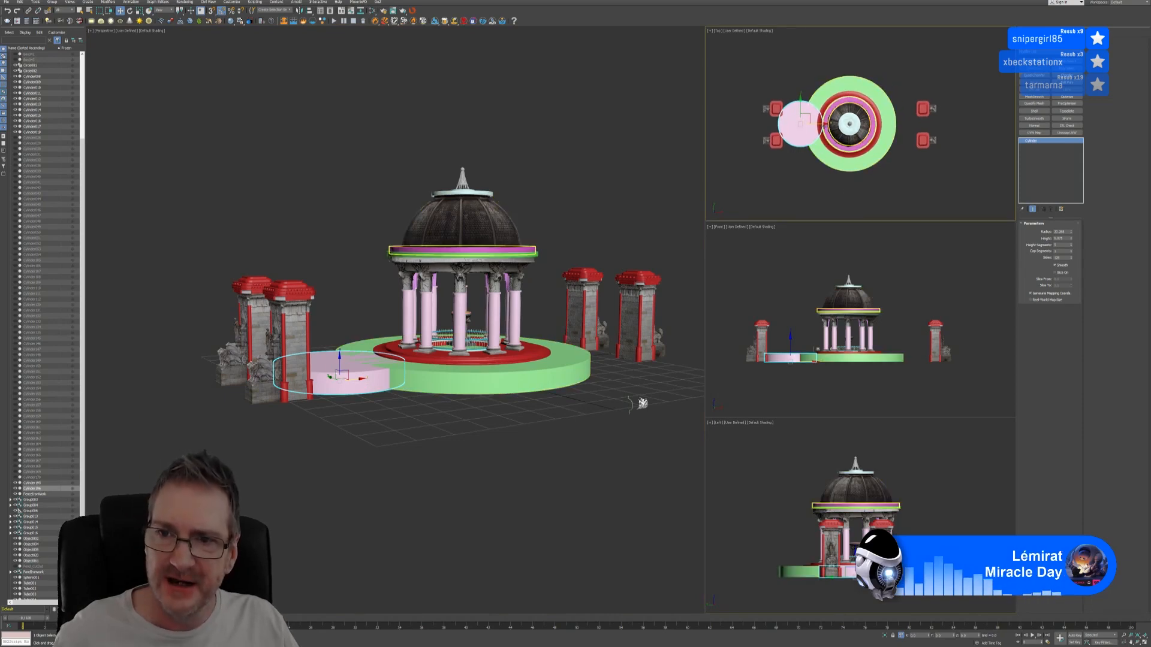
left_click(881, 122)
left_click_drag(881, 122, 917, 124)
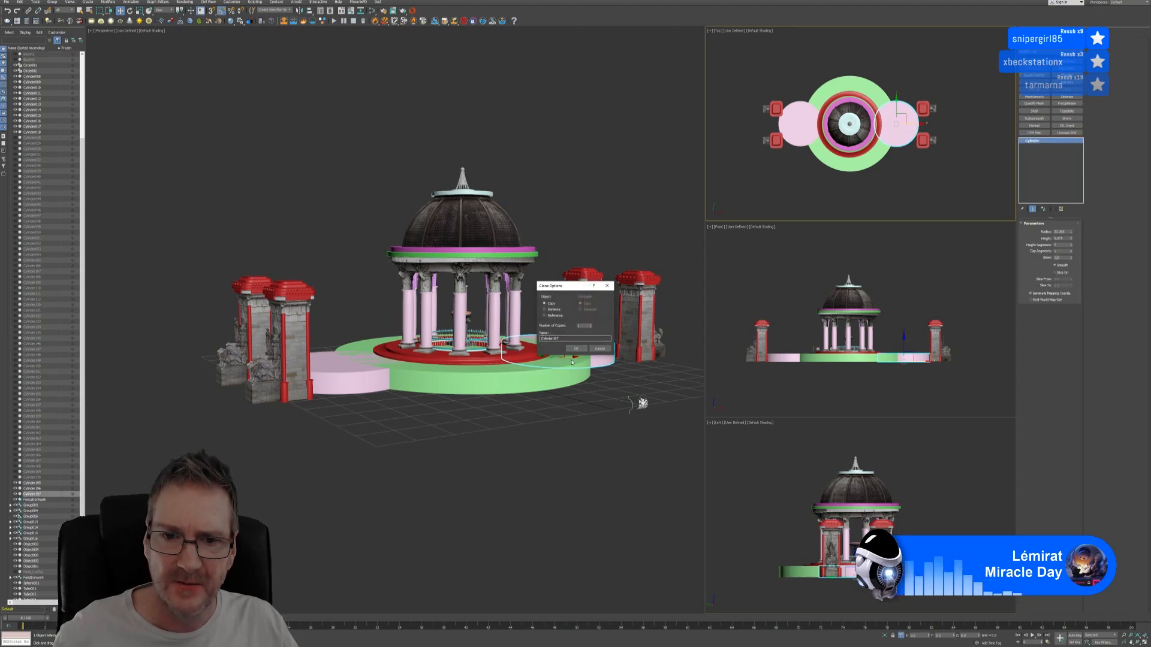
left_click(576, 349)
left_click(623, 405)
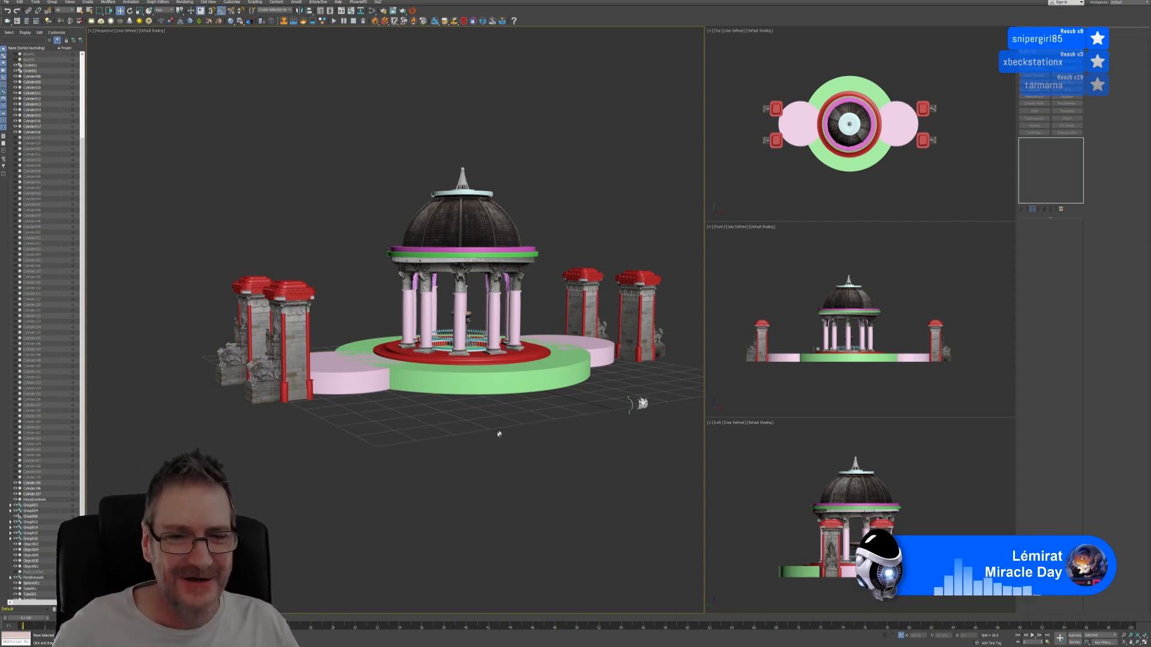
Step: Select the large green platform disc and examine how it meets the side discs and gate pillars from several angles
left_click(512, 383)
middle_click_drag(568, 452, 565, 478, "alt")
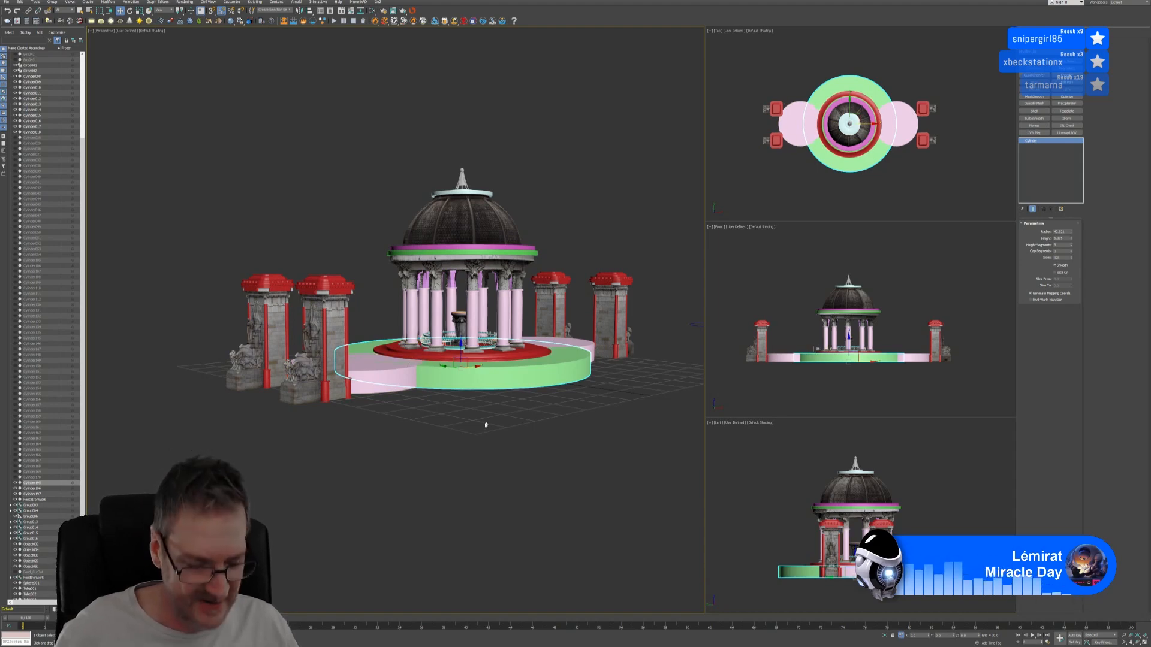
mouse_move(544, 428)
middle_mouse_down("alt")
mouse_move(496, 427)
mouse_move(534, 429)
middle_mouse_up("alt")
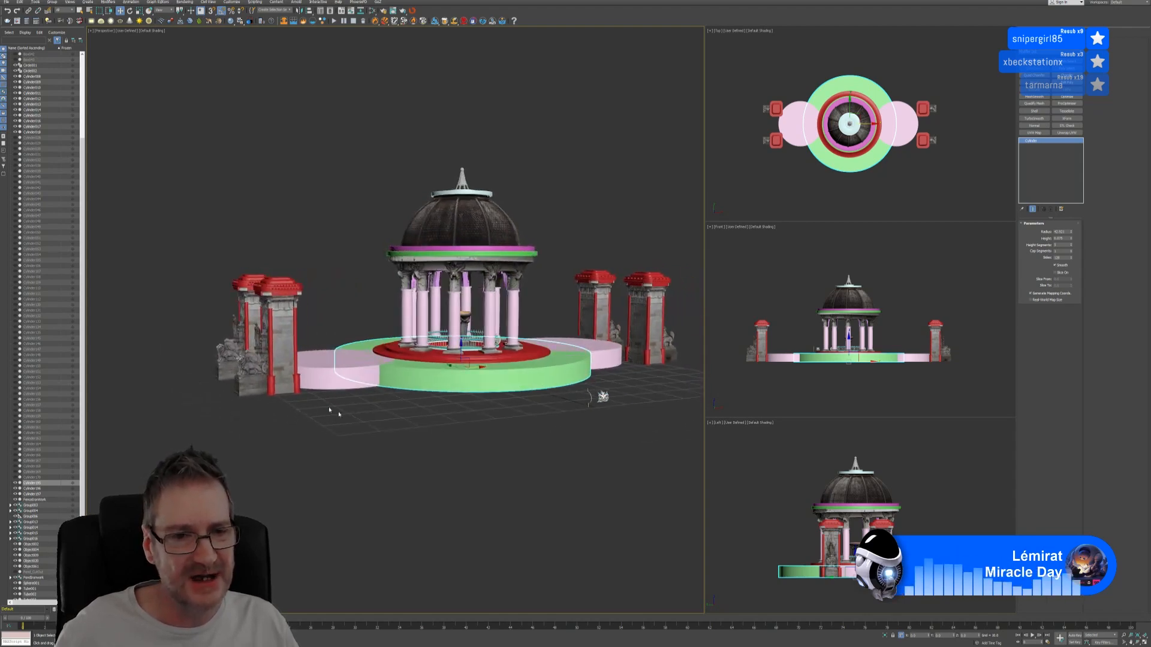
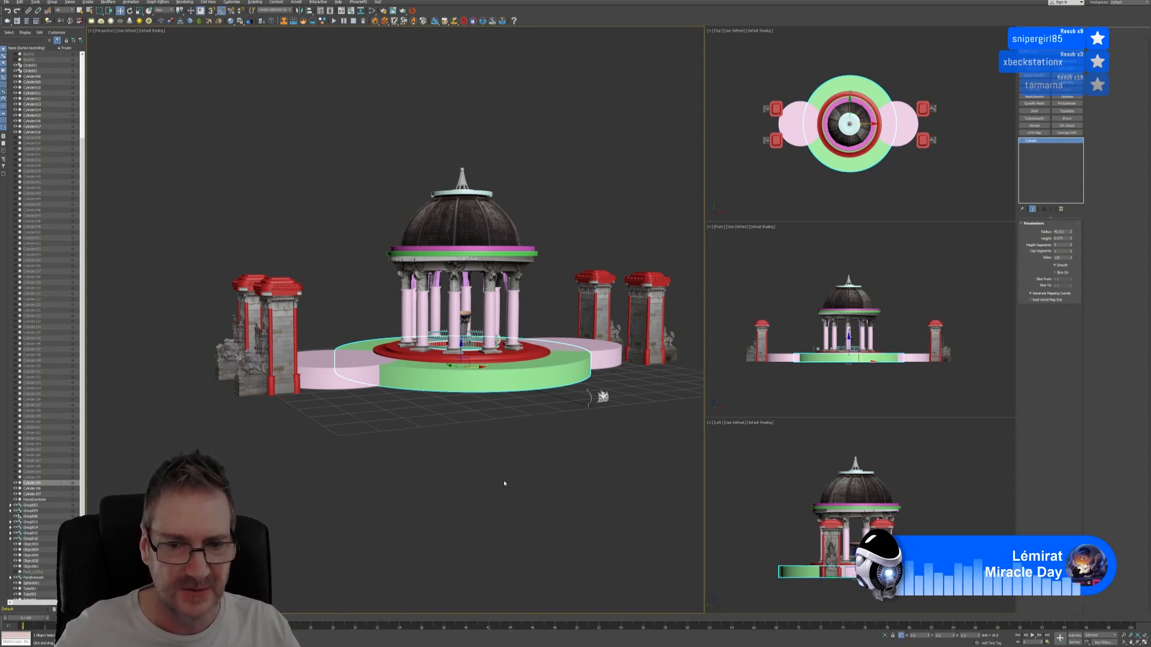
middle_click_drag(503, 480, 505, 451, "alt")
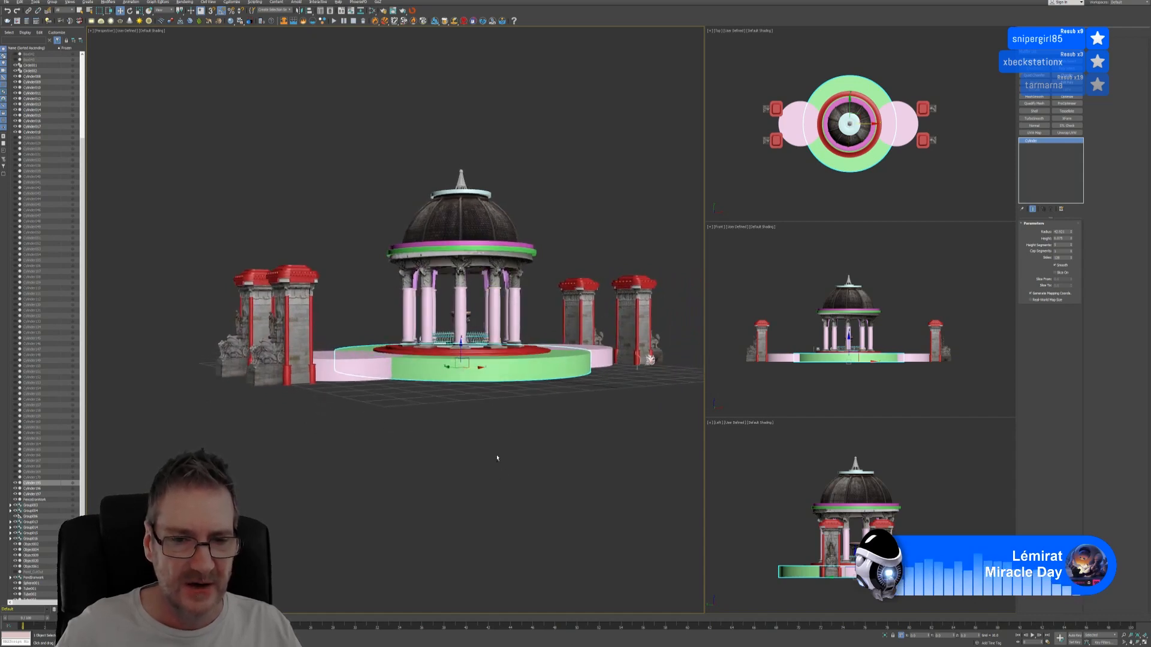
middle_click_drag(496, 458, 505, 460, "alt")
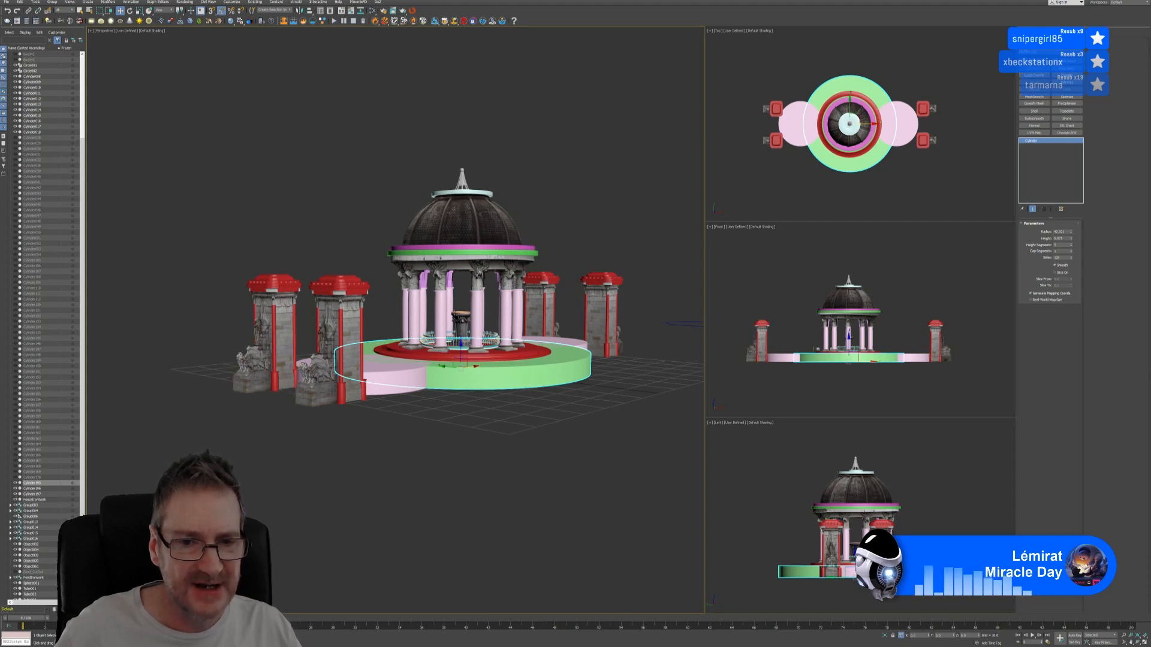
middle_click_drag(547, 415, 515, 372, "alt")
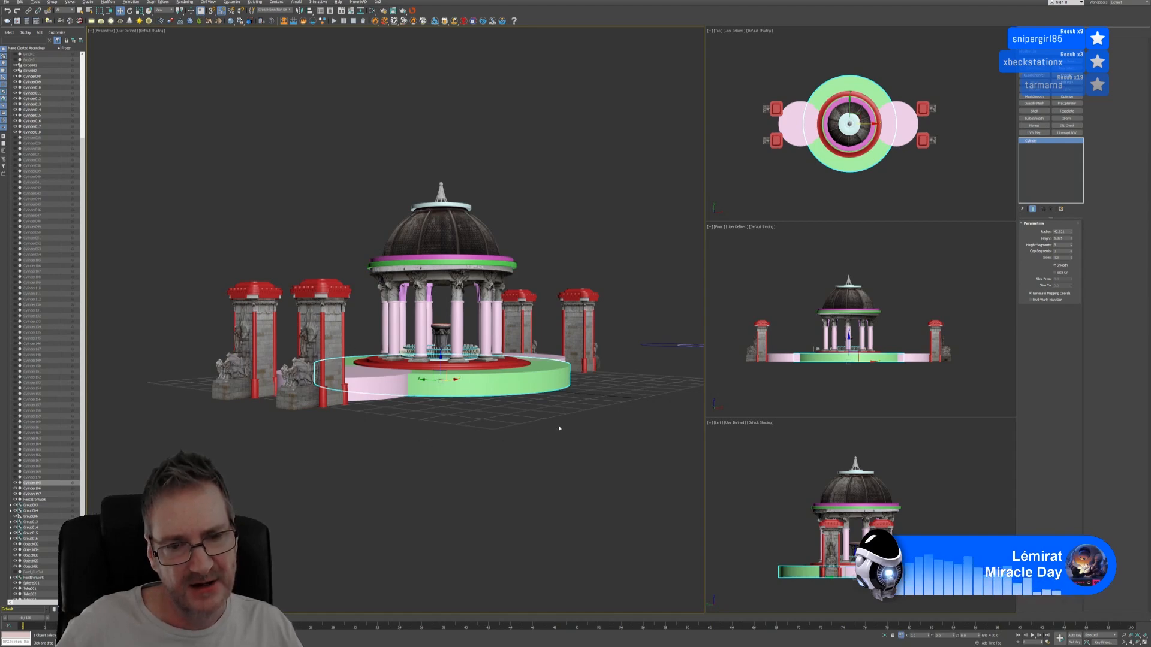
mouse_move(559, 428)
middle_mouse_down("alt")
mouse_move(526, 423)
mouse_move(582, 426)
mouse_move(559, 429)
middle_mouse_up("alt")
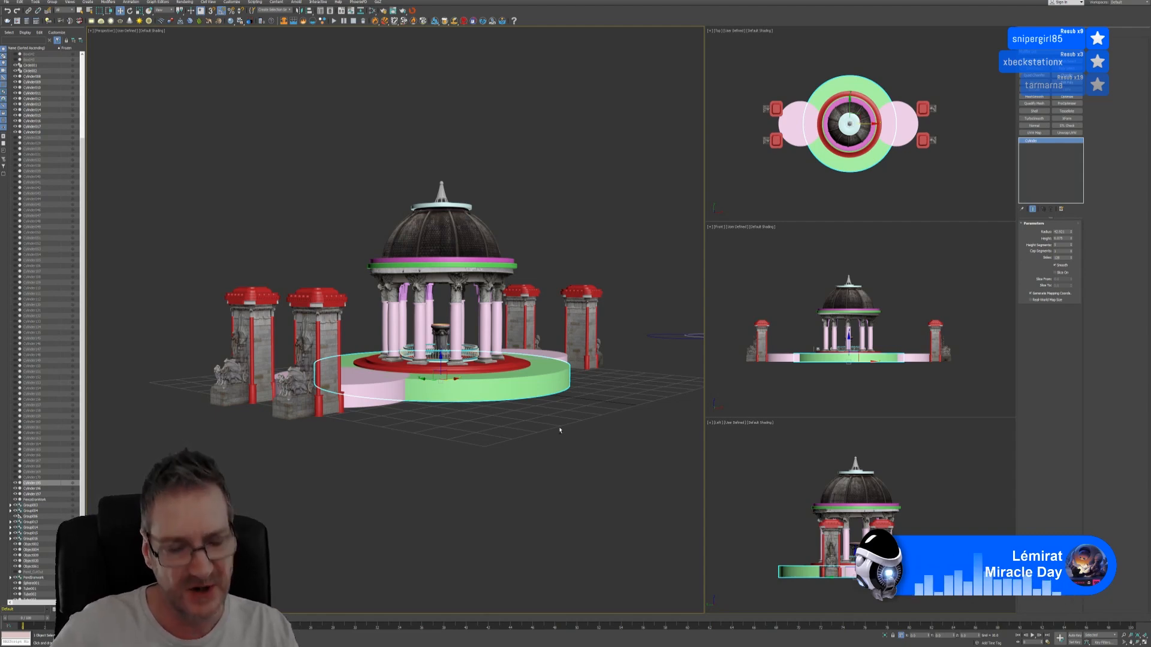
Step: Examine how the platform meets the gate pillars from a low angle and deselect the green platform disc
mouse_move(531, 451)
middle_mouse_down("alt")
mouse_move(539, 456)
mouse_move(531, 447)
middle_mouse_up("alt")
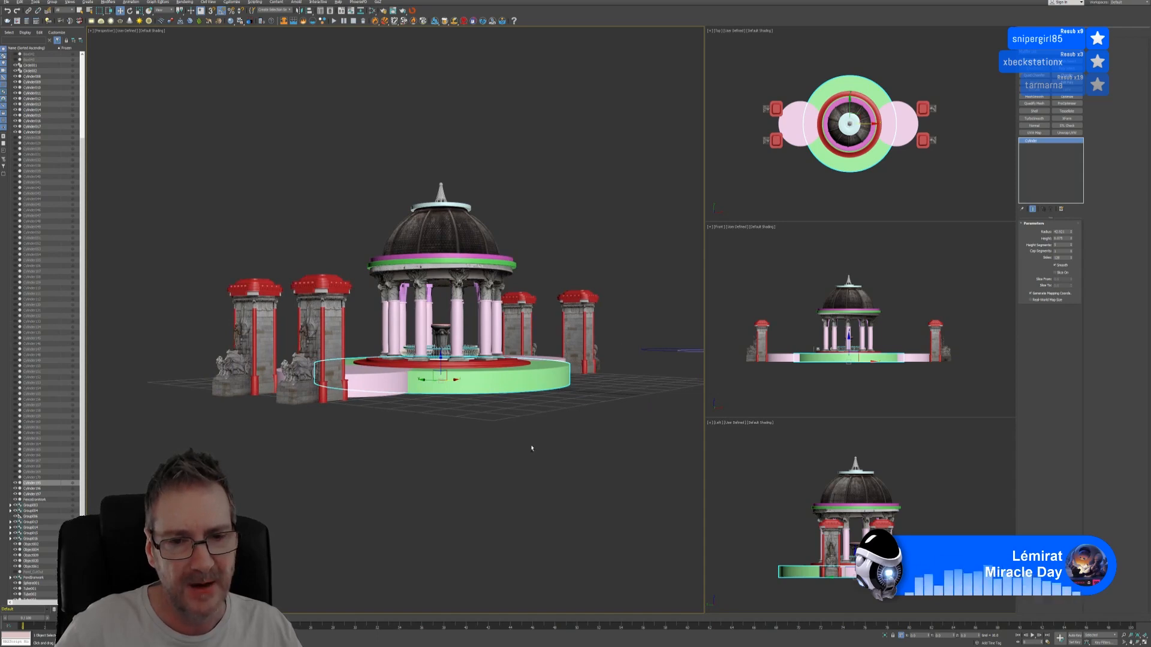
left_click(440, 339)
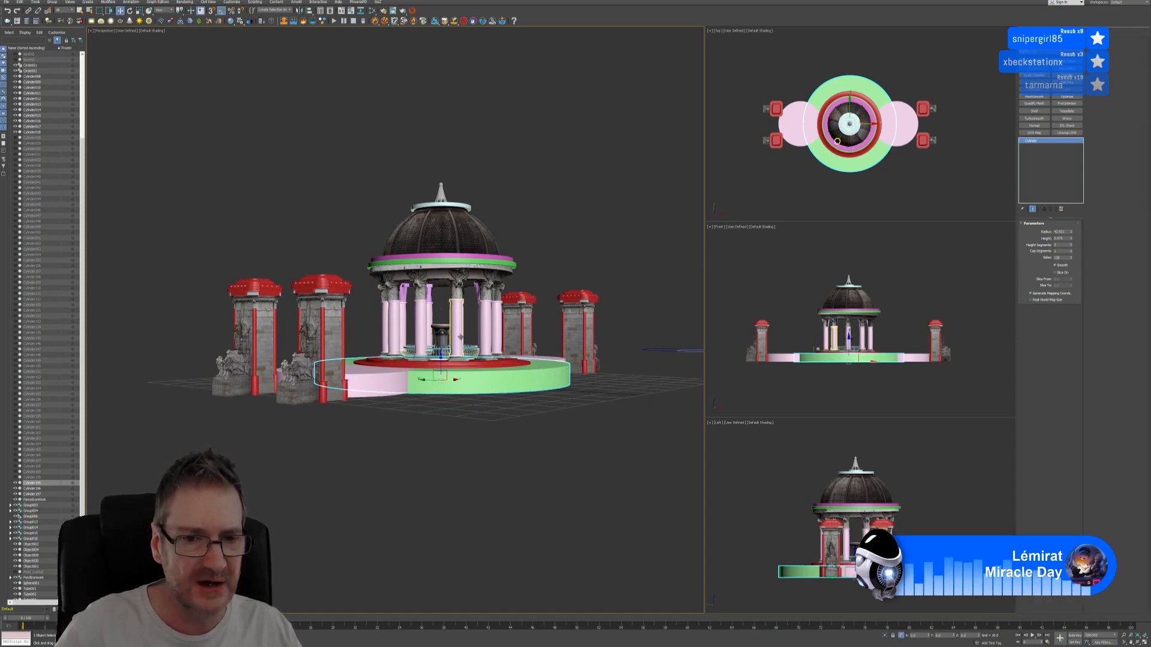
left_click(378, 407)
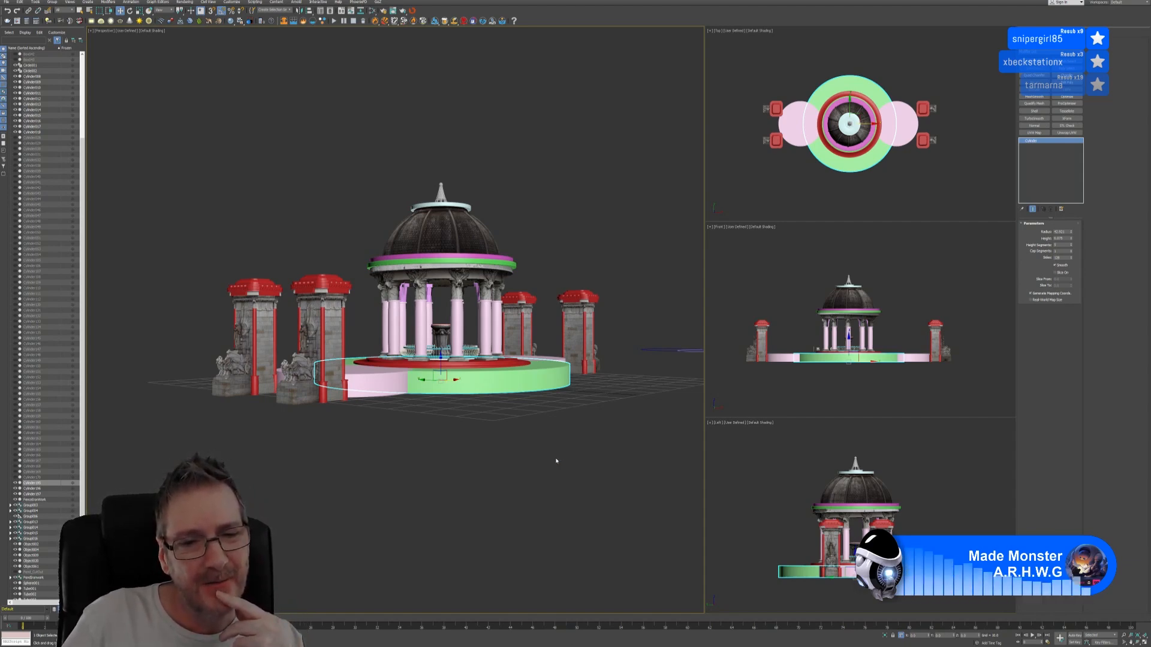
left_click(551, 455)
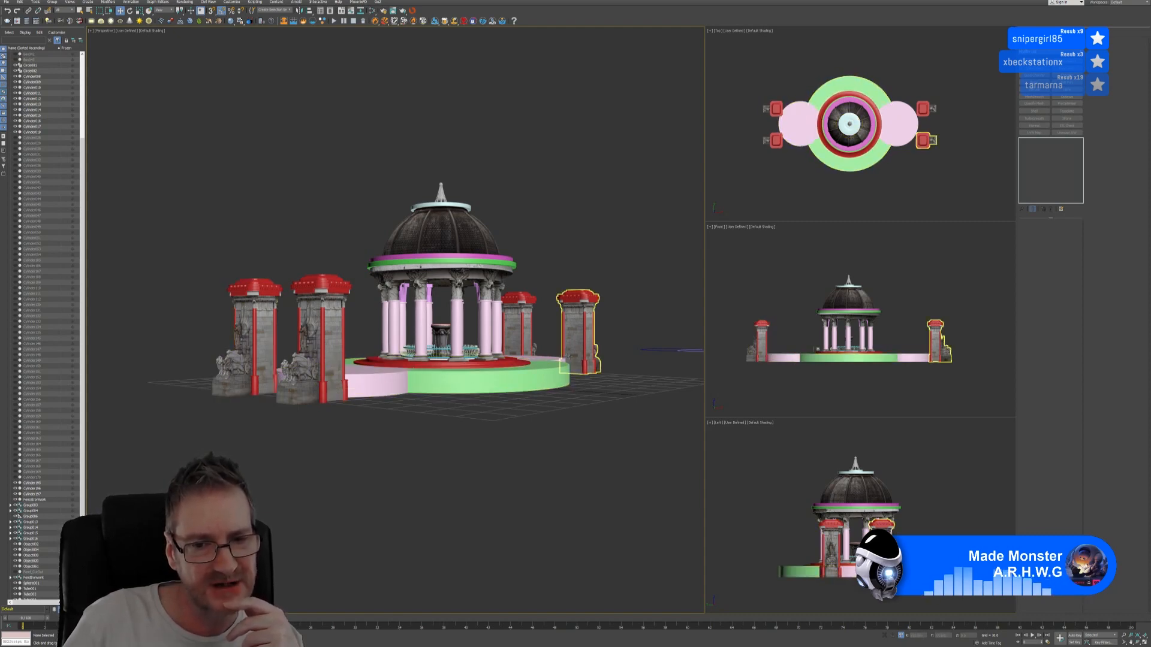
left_click(386, 380)
left_click(609, 410)
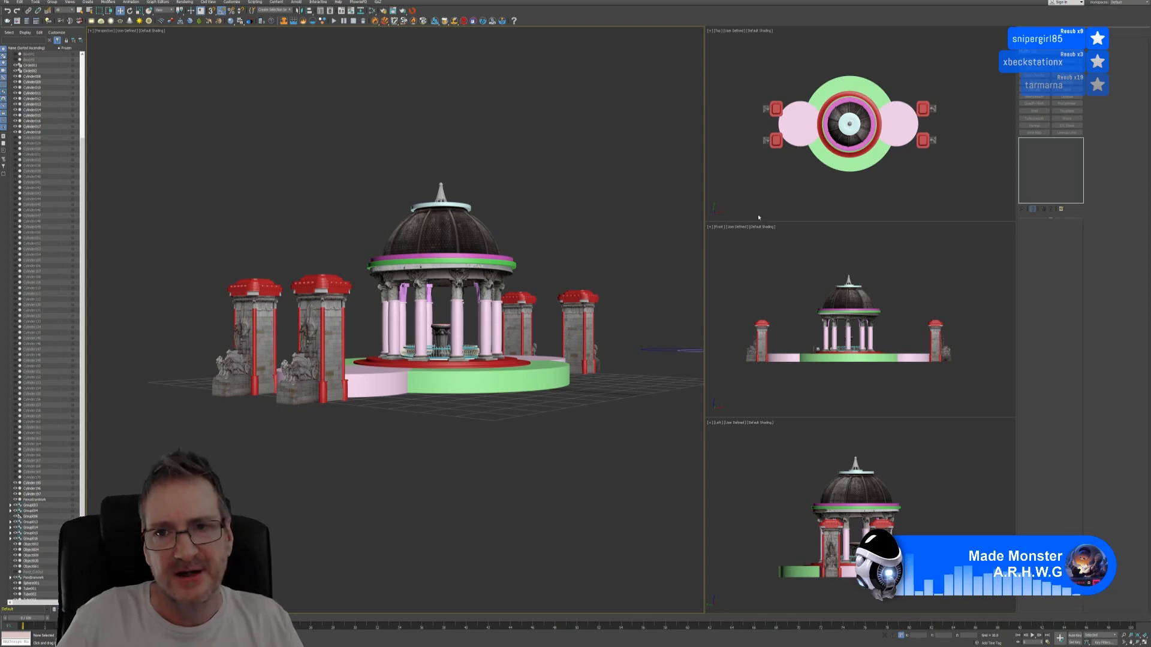
Step: Select the west and east side discs with their gate pillars and clone them as copies rotated 90 degrees around the gazebo
left_click_drag(746, 77, 785, 175)
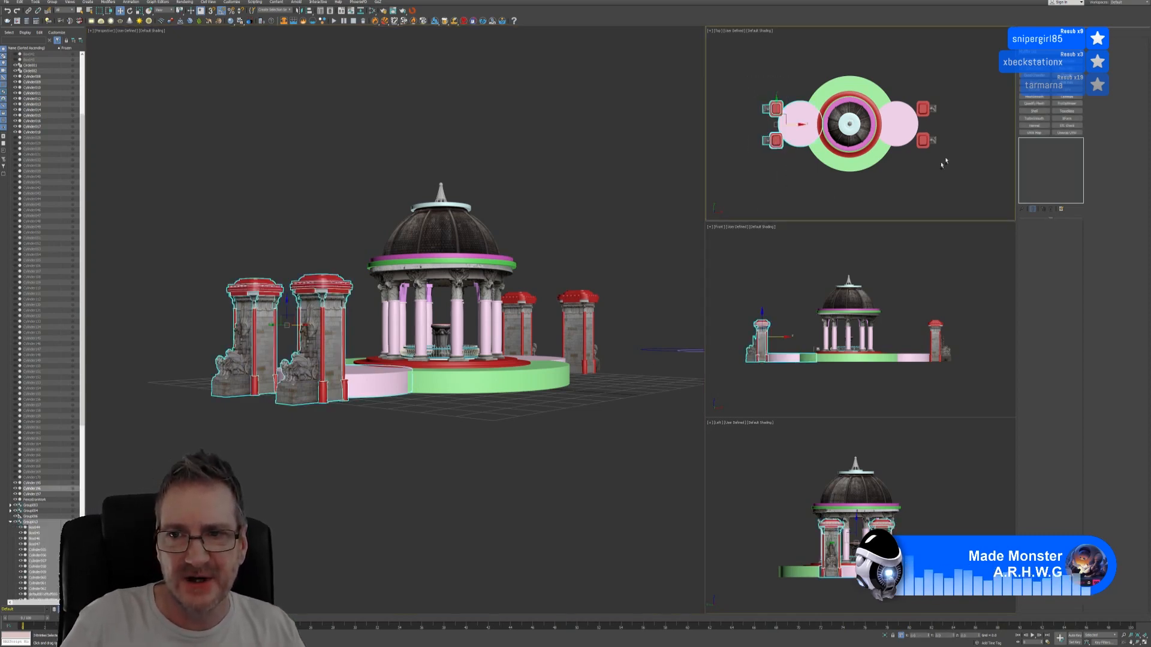
left_click_drag(979, 71, 915, 168)
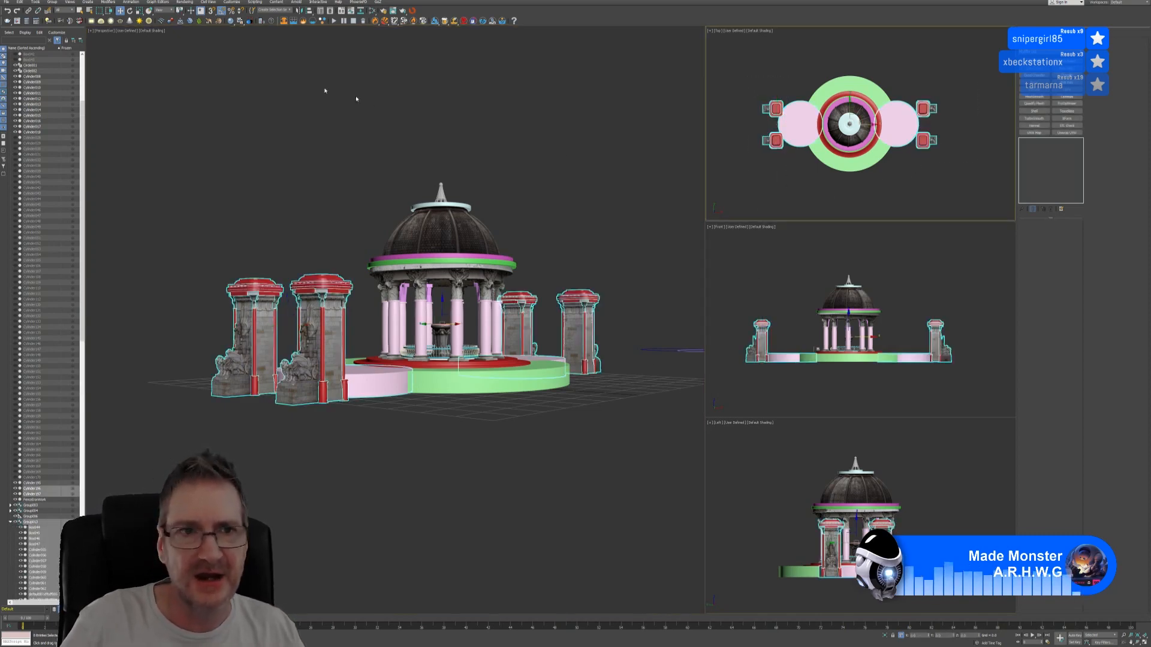
key("e")
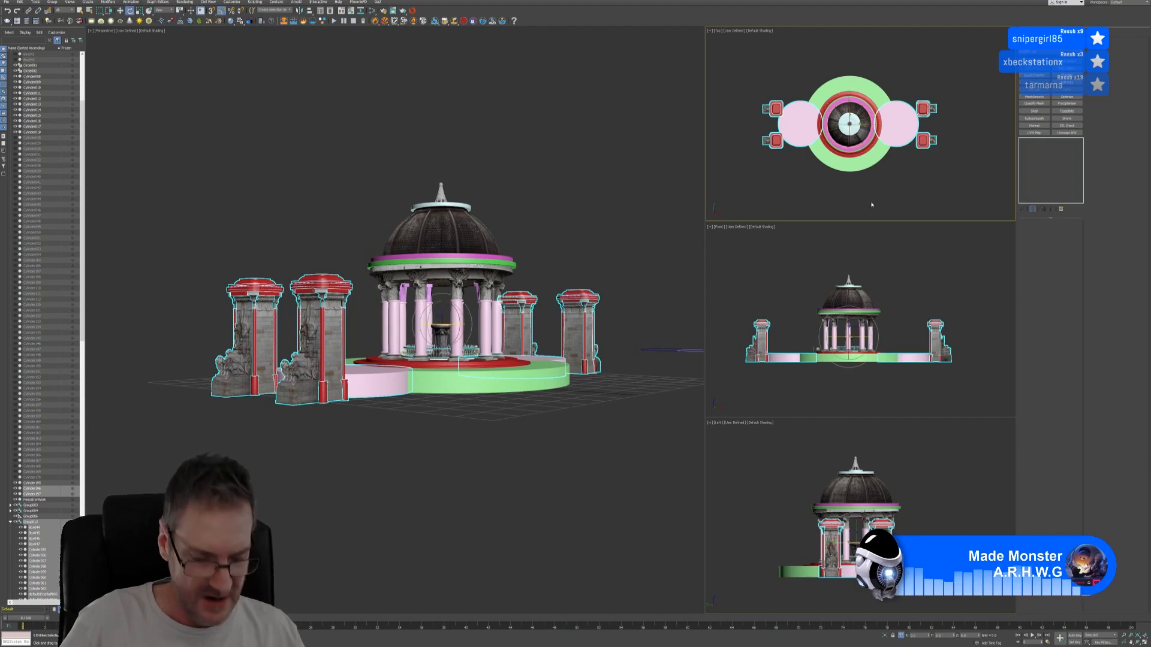
middle_click_drag(864, 202, 862, 202)
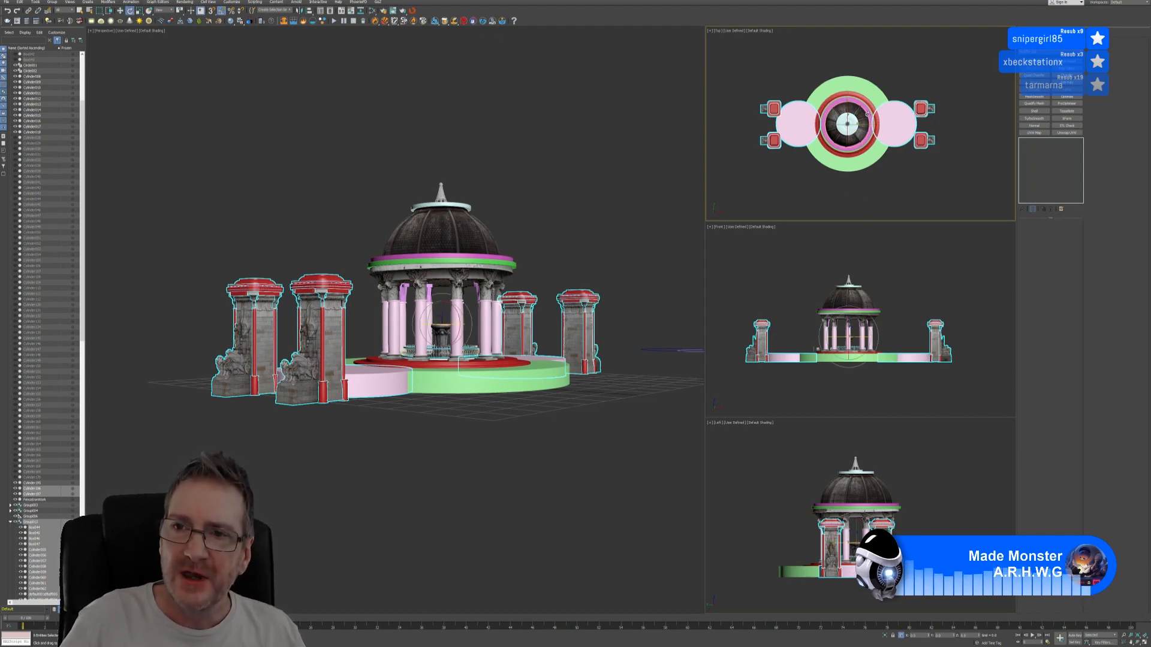
mouse_move(861, 103)
left_mouse_down("shift")
mouse_move(889, 125)
mouse_move(900, 162)
left_mouse_up("shift")
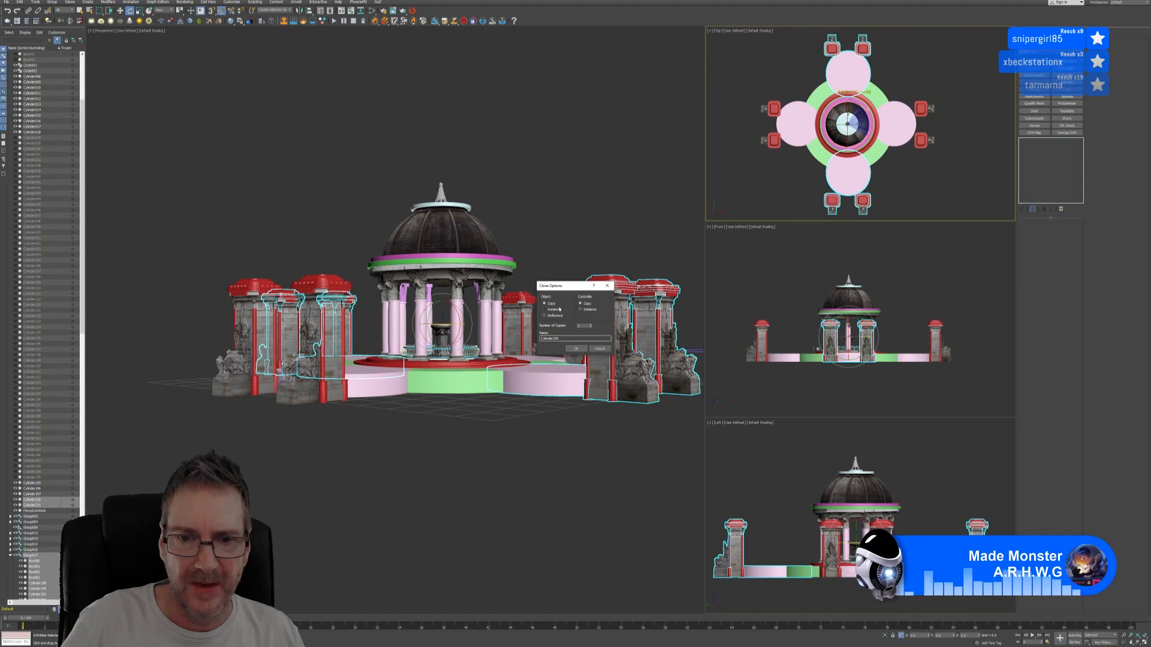
left_click(576, 348)
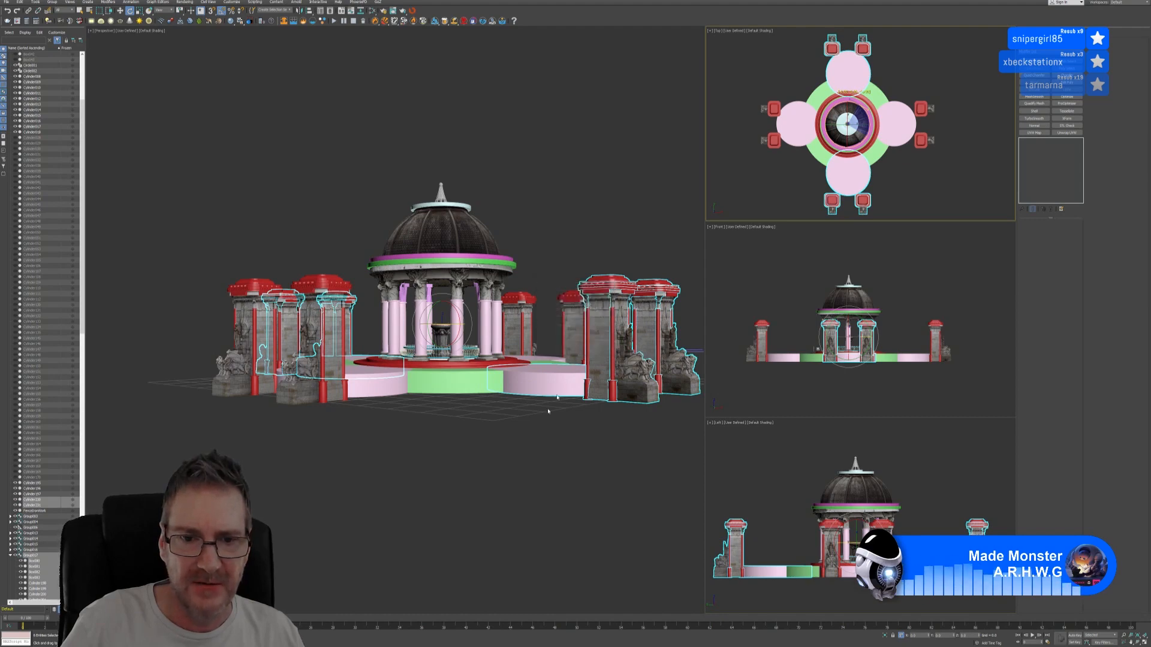
left_click(516, 467)
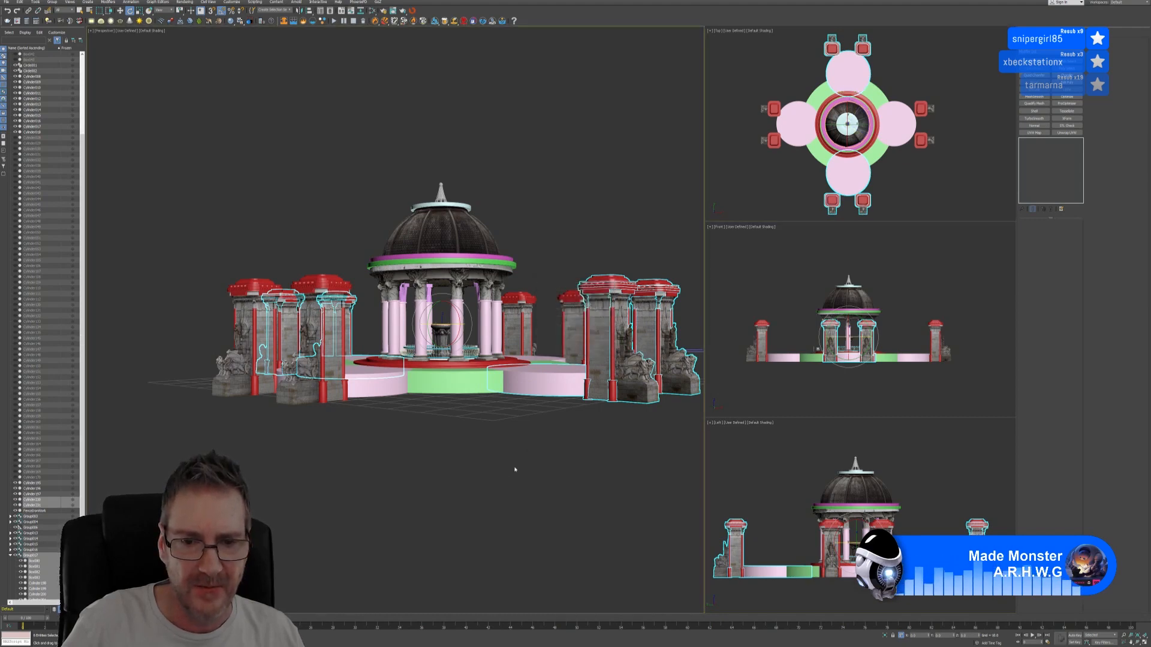
Step: Select the green platform disc and examine the layout with four pillar gateways from several angles
left_click(493, 389)
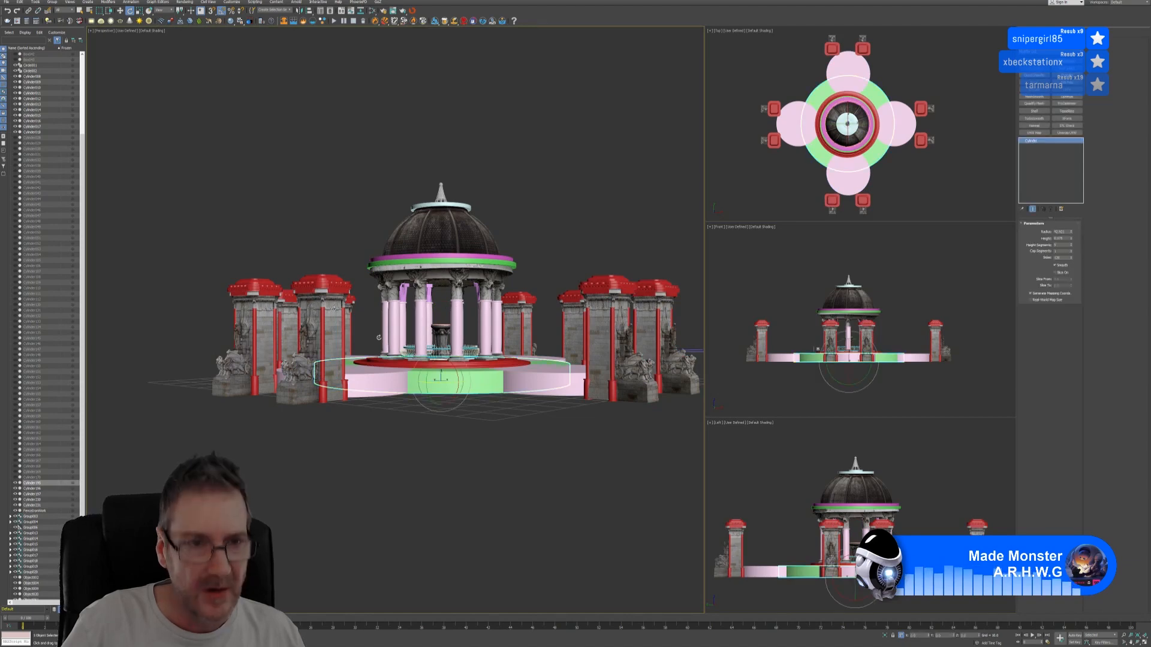
left_click(80, 10)
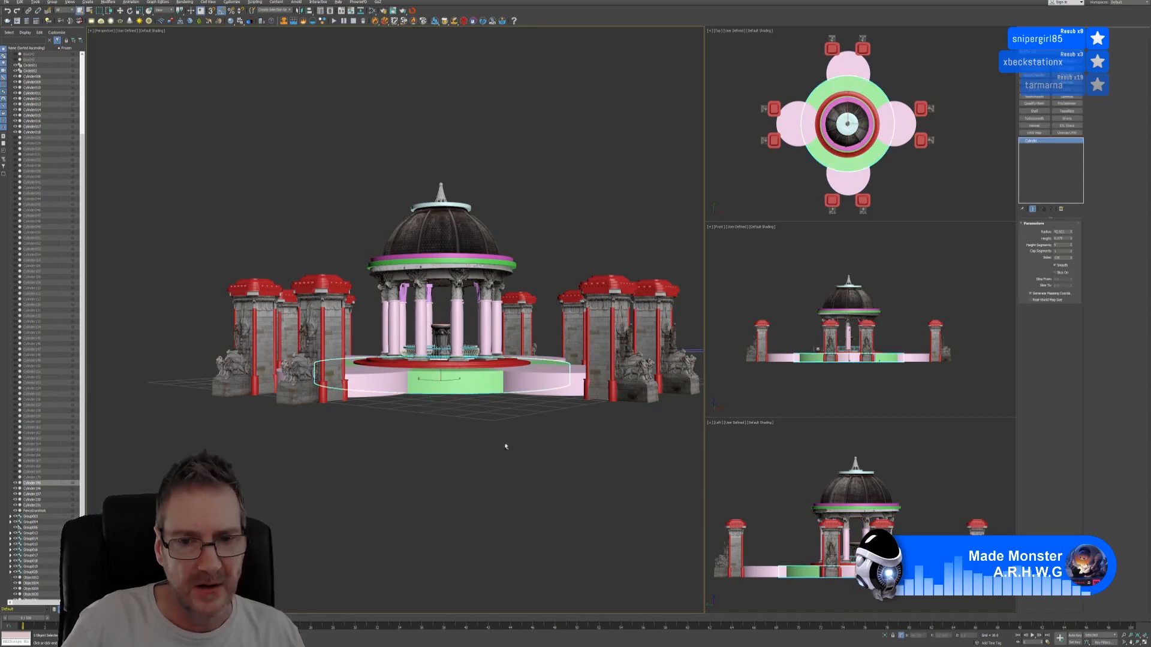
mouse_move(506, 445)
middle_mouse_down("alt")
mouse_move(444, 441)
mouse_move(511, 454)
mouse_move(455, 444)
mouse_move(537, 441)
mouse_move(492, 448)
middle_mouse_up("alt")
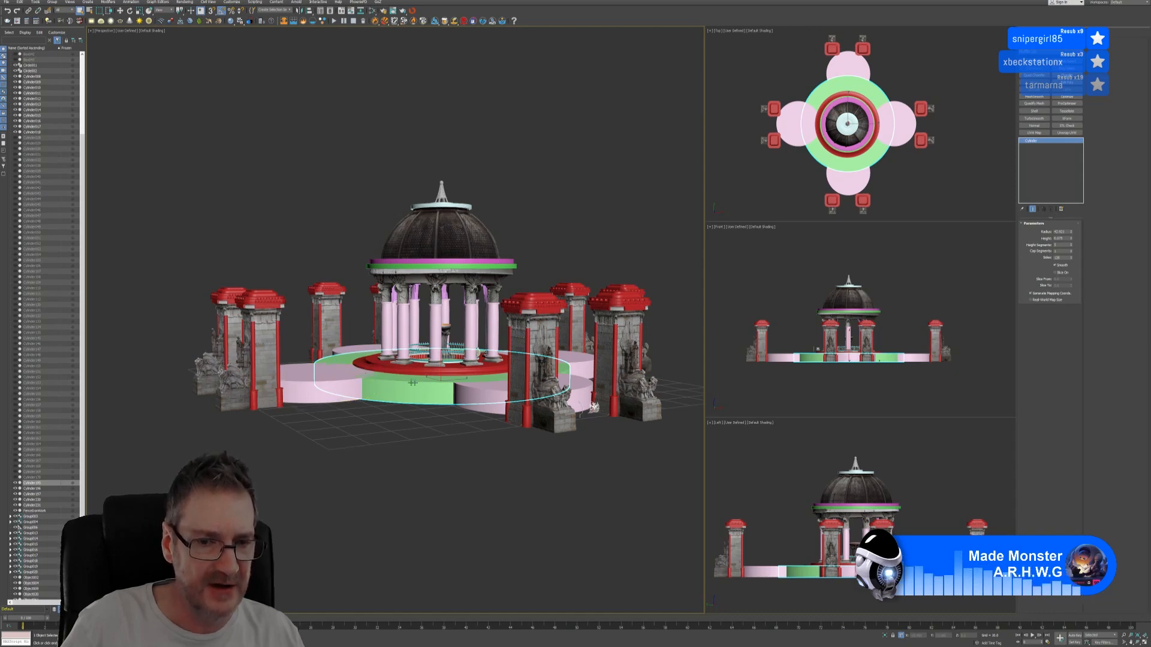
mouse_move(439, 501)
middle_mouse_down("alt")
mouse_move(457, 494)
mouse_move(444, 485)
middle_mouse_up("alt")
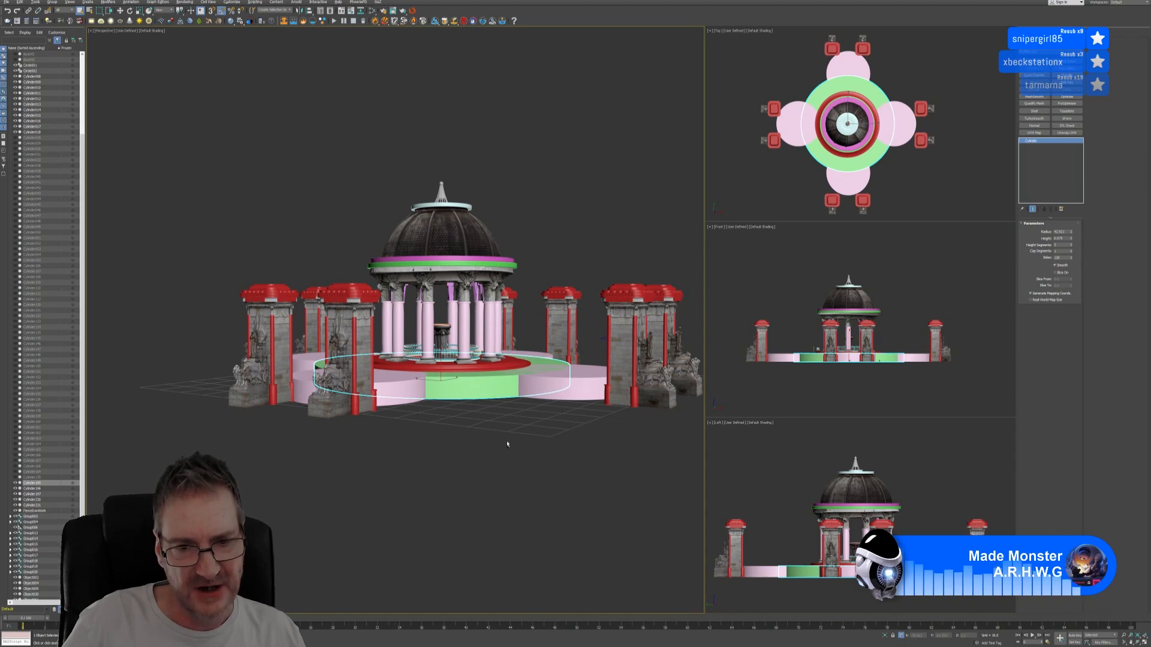
mouse_move(507, 444)
middle_mouse_down("alt")
mouse_move(517, 454)
mouse_move(488, 437)
mouse_move(458, 441)
mouse_move(545, 437)
mouse_move(465, 448)
mouse_move(496, 446)
middle_mouse_up("alt")
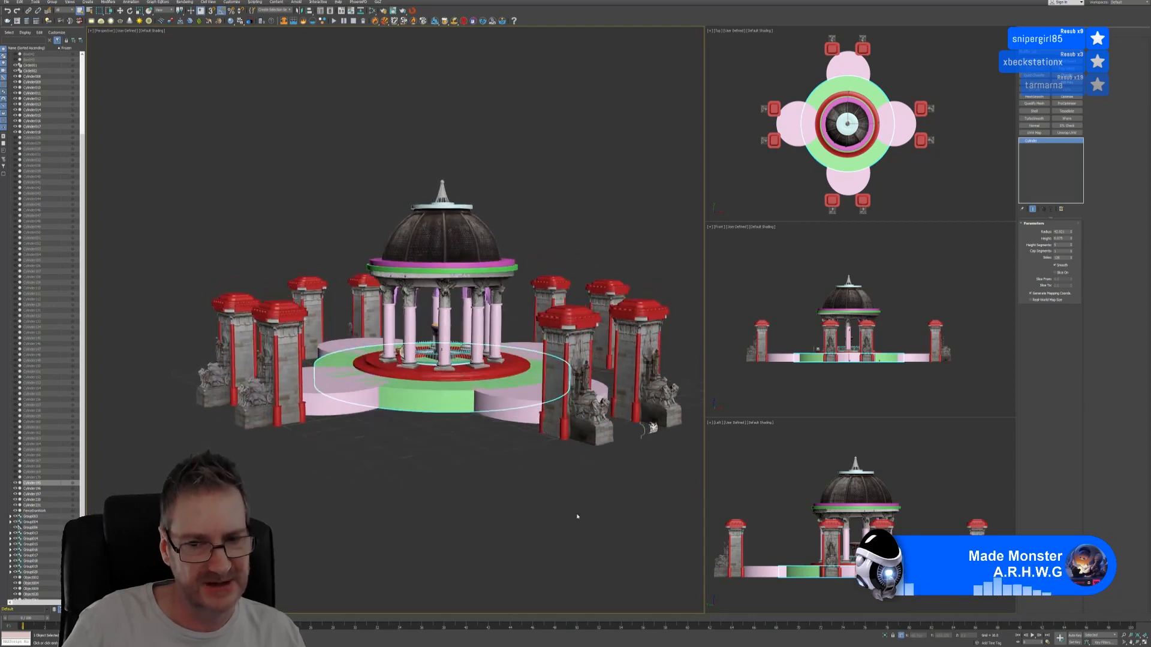
Step: Delete the south side disc together with its pair of gate pillars
left_click(591, 468)
left_click(882, 187)
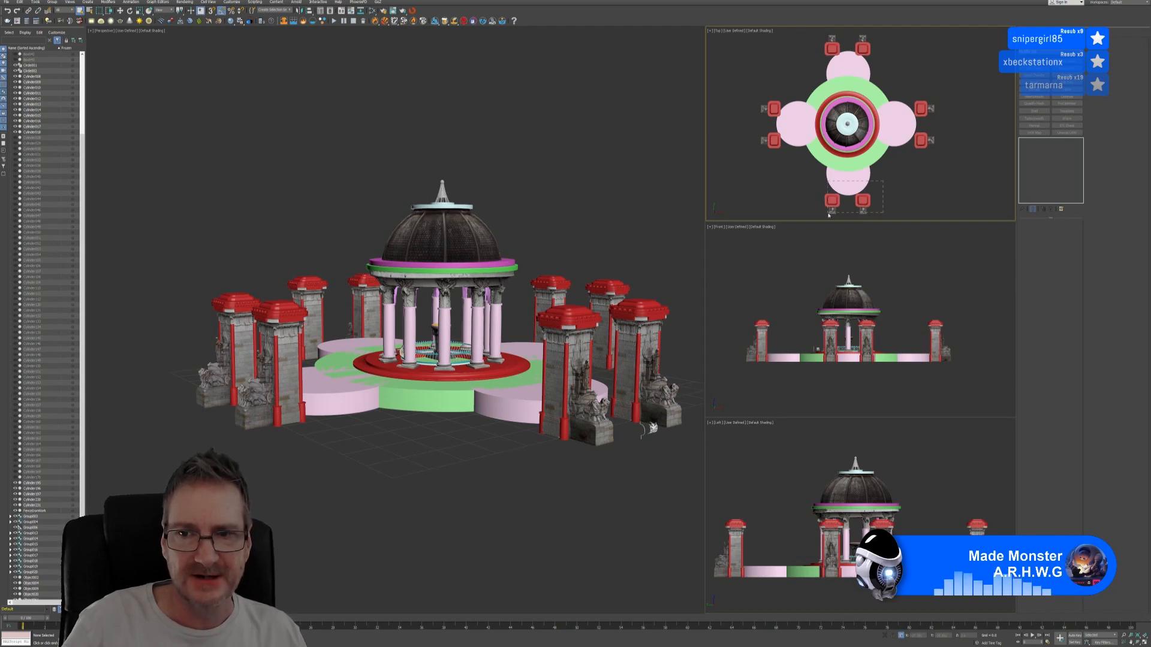
left_click_drag(829, 215, 829, 215)
key("Delete")
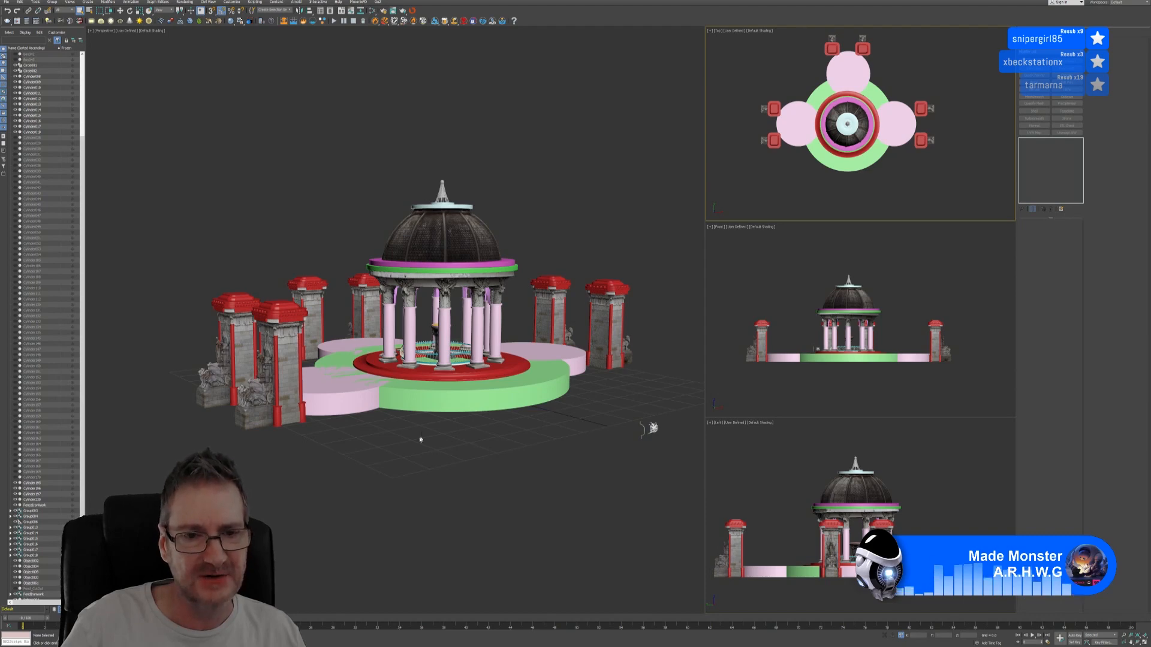
Step: Select the green platform disc and examine the layout with three pillar gateways from all around, both low and overhead
middle_click_drag(421, 439, 523, 367, "alt")
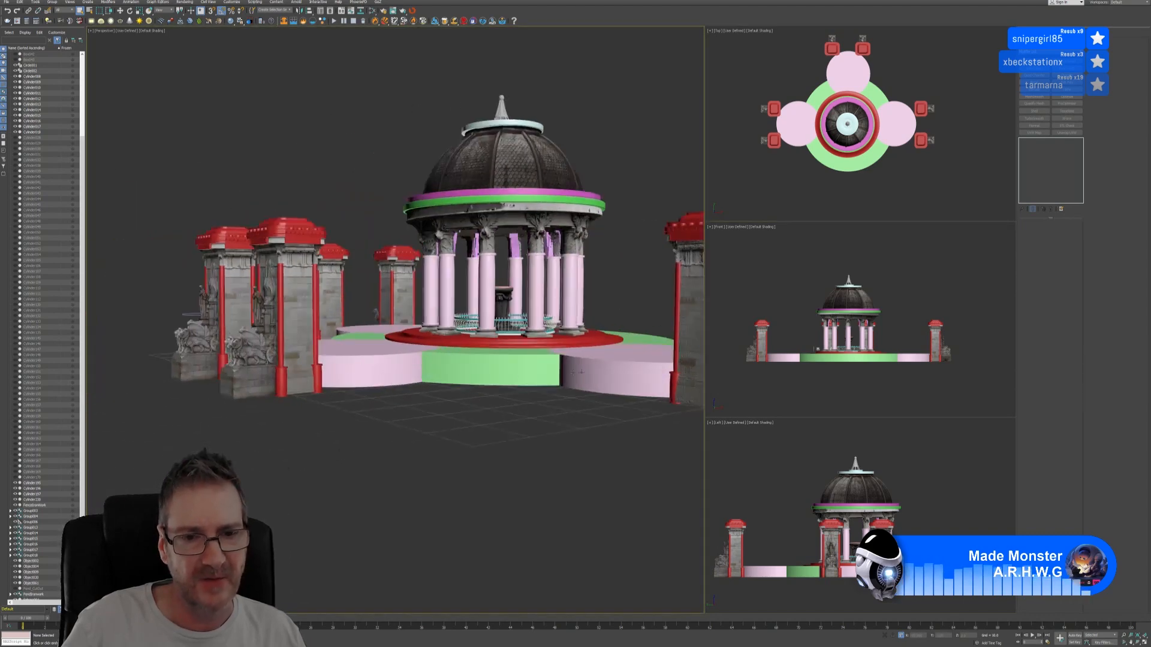
left_click(478, 376)
scroll(433, 433, "down", 3)
middle_click_drag(419, 444, 365, 403, "alt")
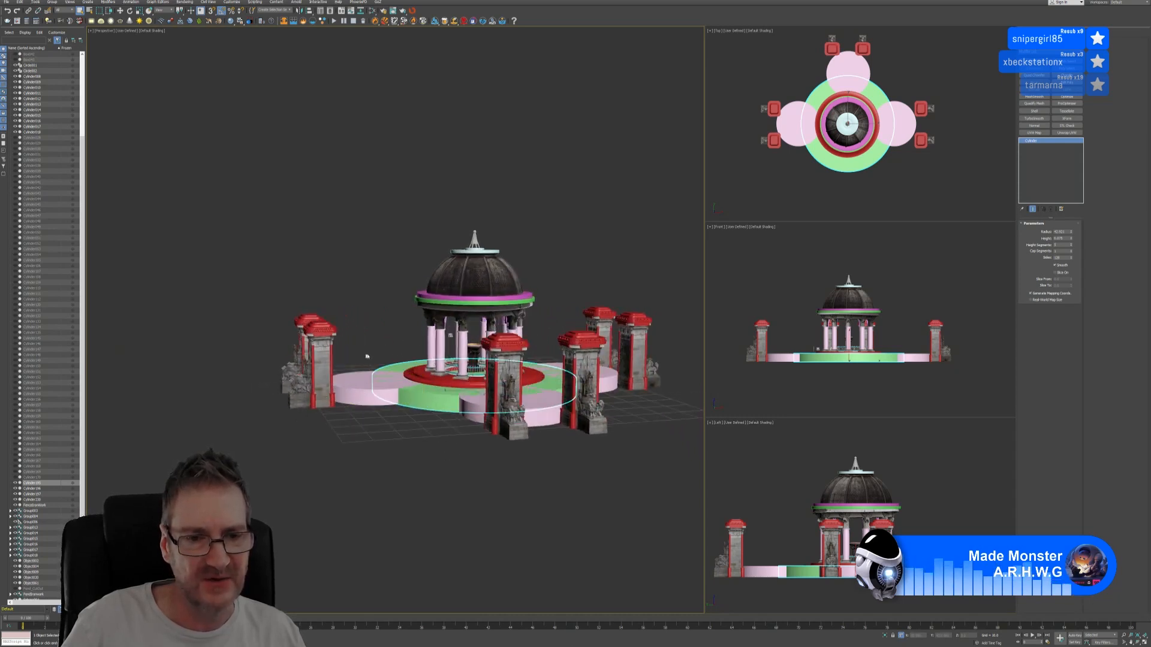
mouse_move(544, 480)
middle_mouse_down("alt")
mouse_move(478, 476)
mouse_move(470, 269)
mouse_move(545, 491)
middle_mouse_up("alt")
middle_click_drag(541, 488, 516, 470, "alt")
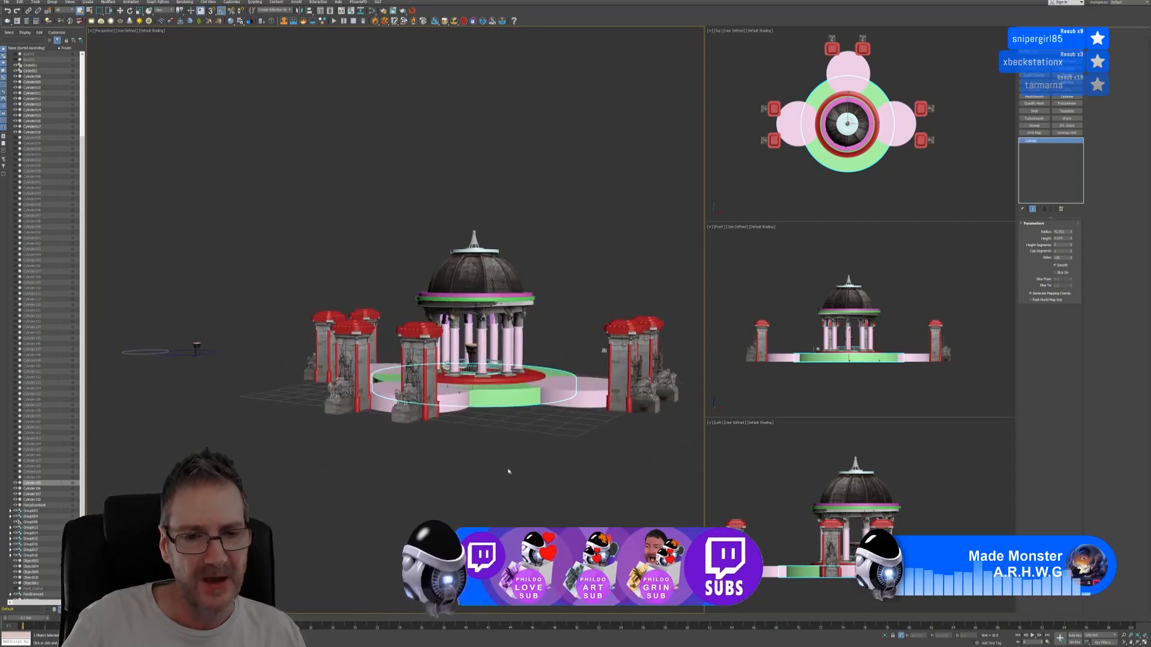
scroll(509, 468, "up", 3)
scroll(505, 468, "down", 3)
mouse_move(443, 463)
middle_mouse_down("alt")
mouse_move(483, 457)
mouse_move(419, 454)
mouse_move(459, 453)
mouse_move(434, 454)
middle_mouse_up("alt")
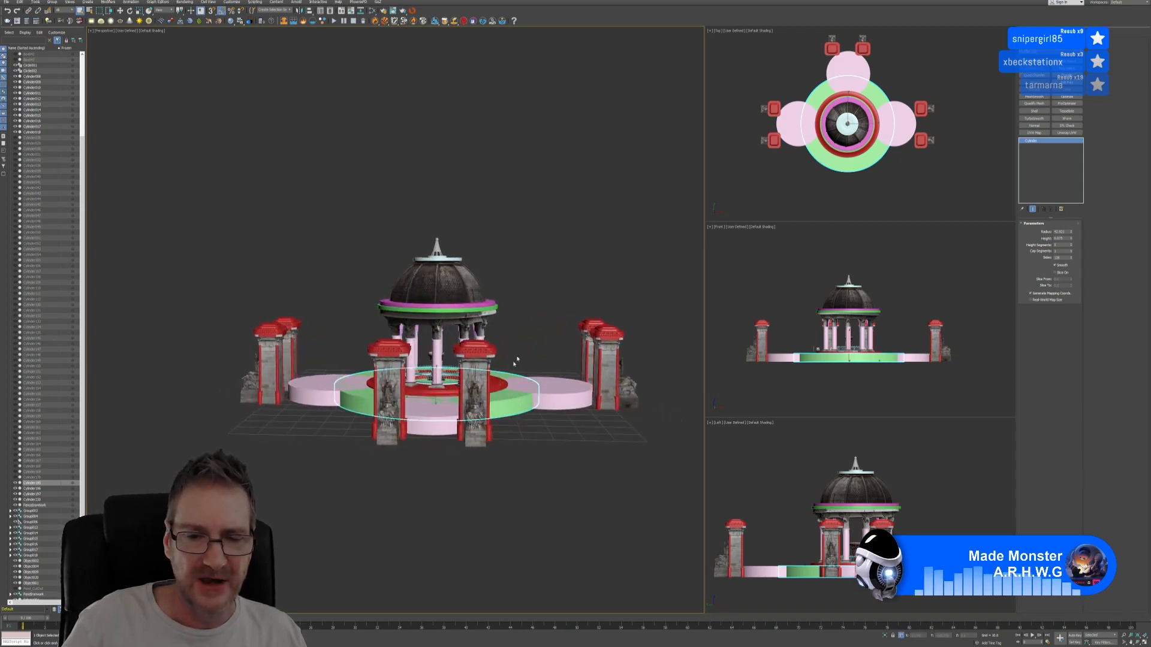
middle_click_drag(412, 503, 530, 466, "alt")
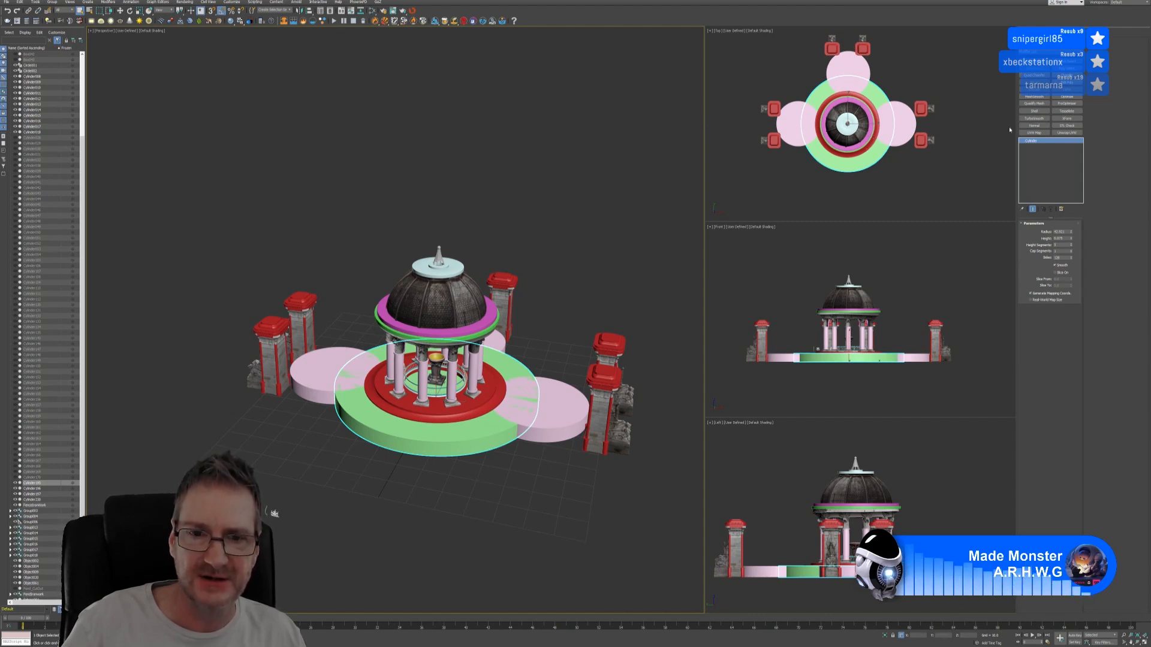
middle_click_drag(555, 241, 484, 228, "alt")
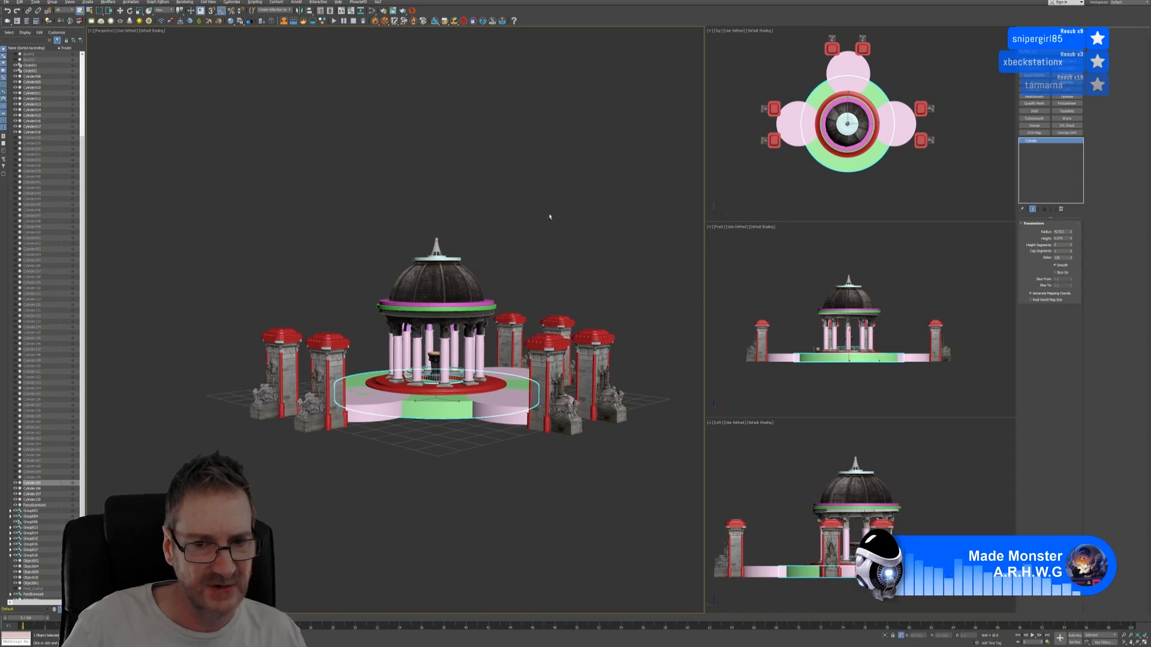
mouse_move(547, 216)
middle_mouse_down("alt")
mouse_move(519, 214)
mouse_move(546, 214)
middle_mouse_up("alt")
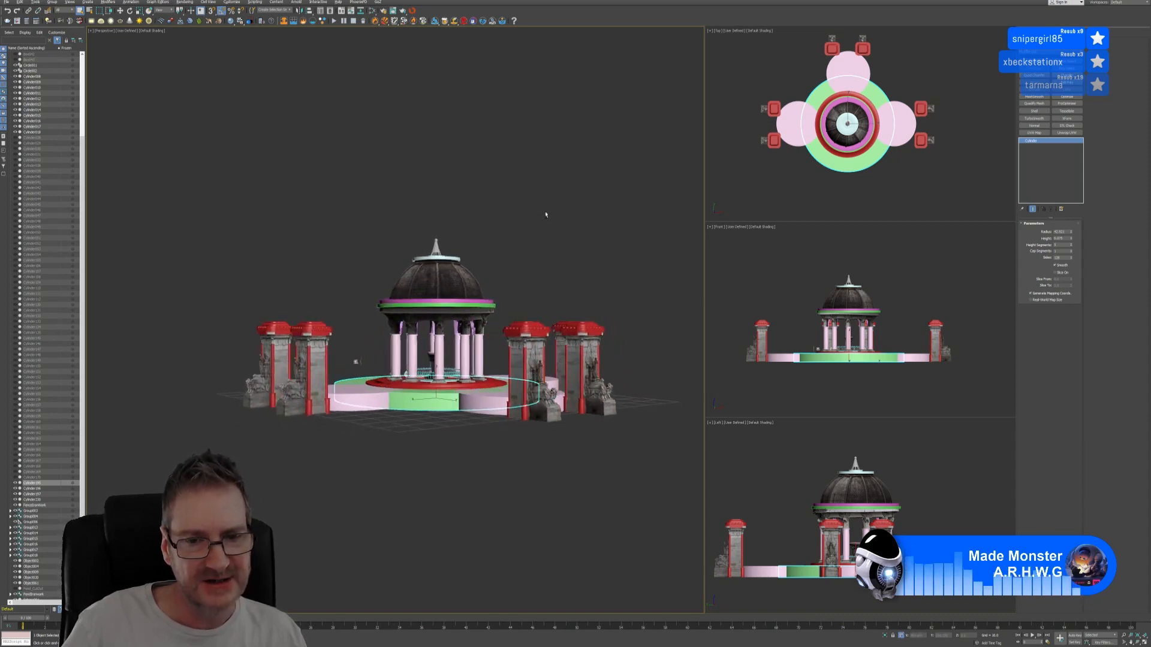
Step: Examine the gazebo, side discs and remaining gate pillars more closely from low viewing angles
mouse_move(509, 261)
middle_mouse_down()
mouse_move(497, 249)
mouse_move(512, 237)
middle_mouse_up()
scroll(482, 290, "up", 4)
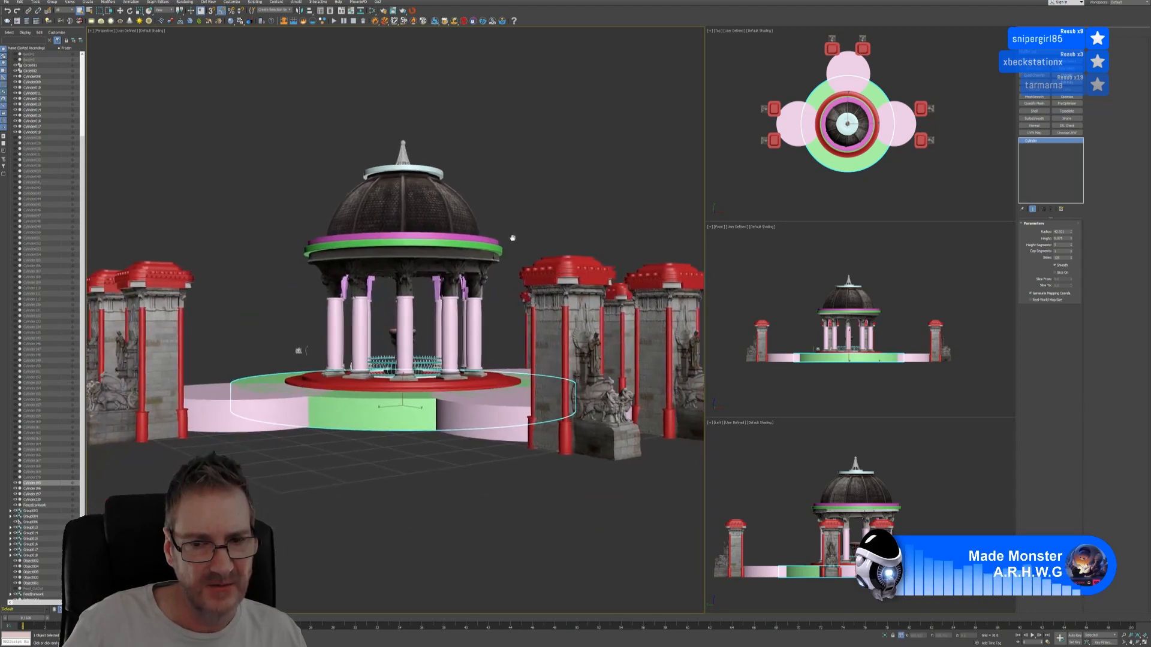
middle_click_drag(454, 478, 472, 485, "alt")
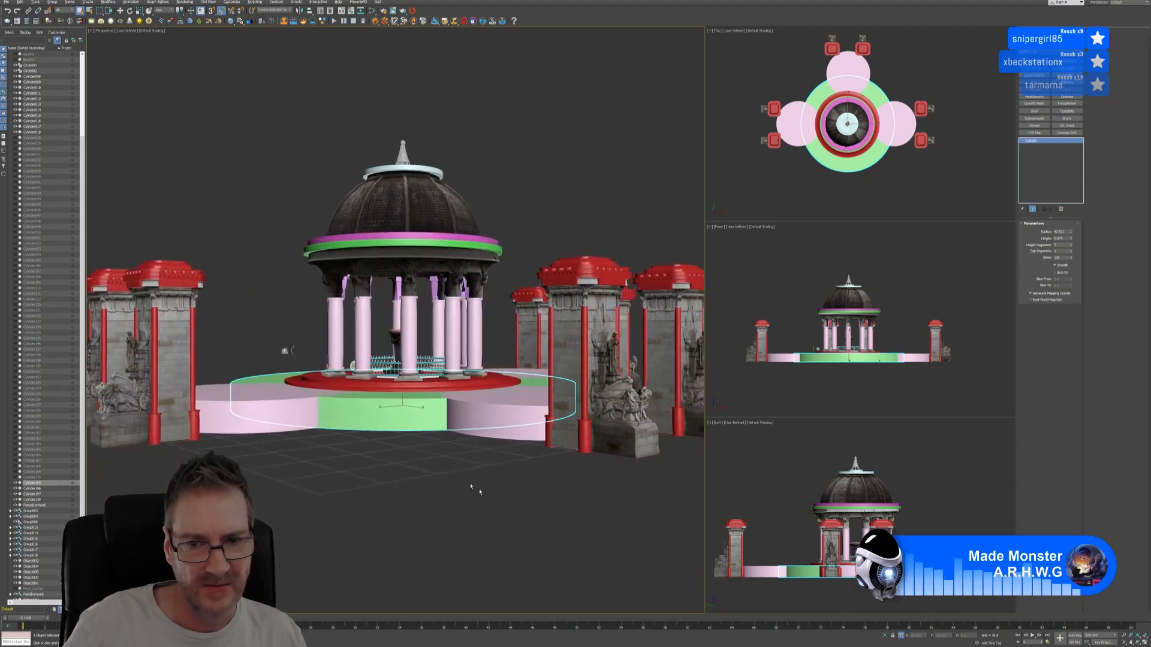
left_click(1124, 636)
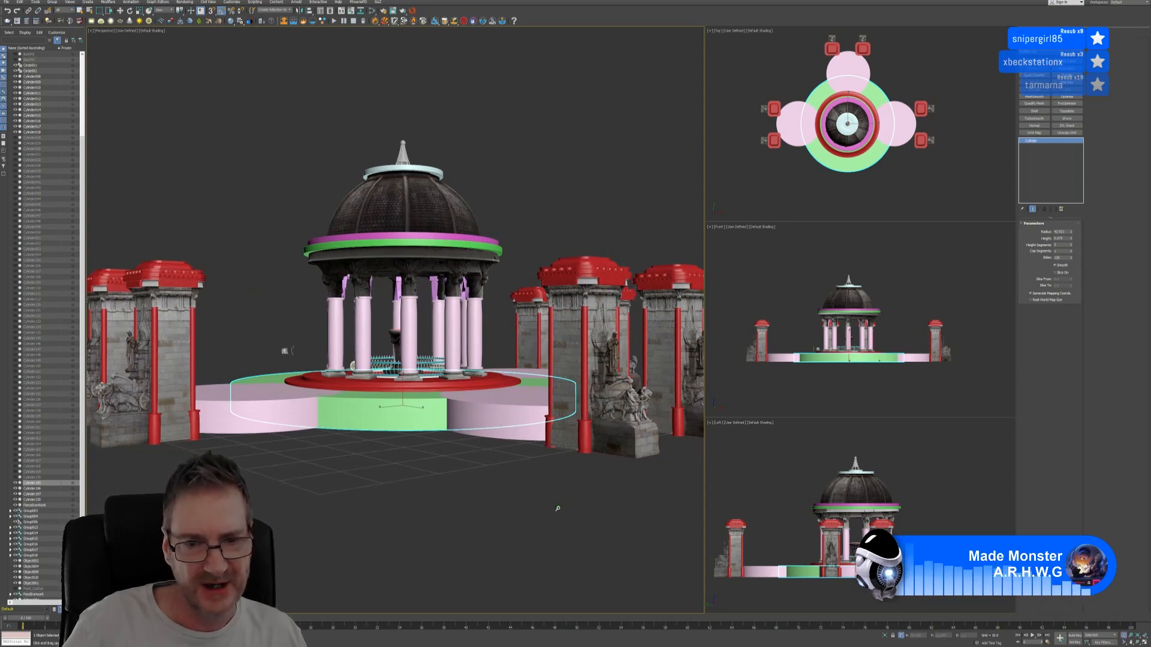
left_click_drag(557, 508, 560, 517)
middle_click_drag(562, 517, 539, 487)
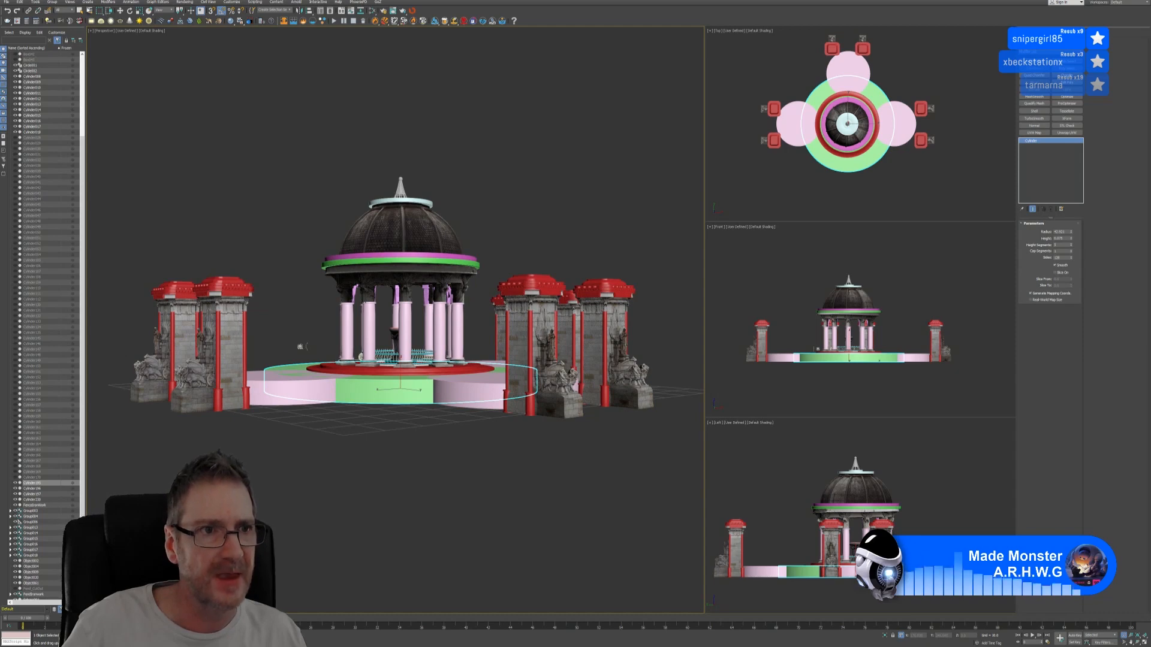
left_click(81, 13)
middle_click_drag(435, 470, 435, 469, "alt")
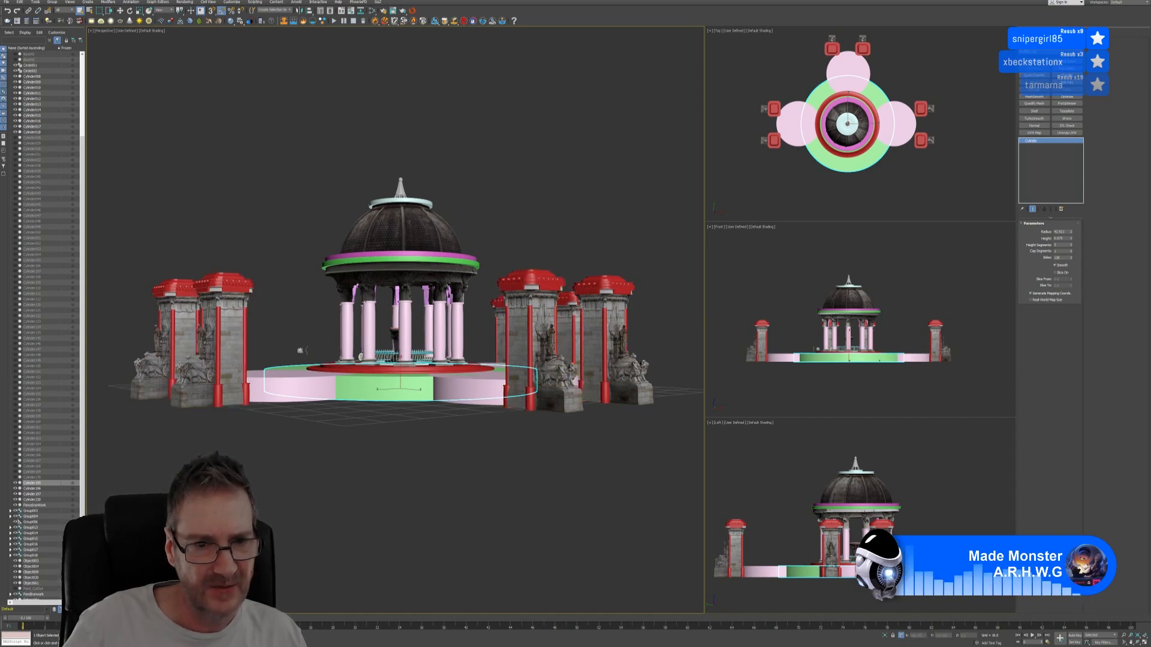
mouse_move(439, 452)
middle_mouse_down("alt")
mouse_move(455, 452)
mouse_move(430, 452)
middle_mouse_up("alt")
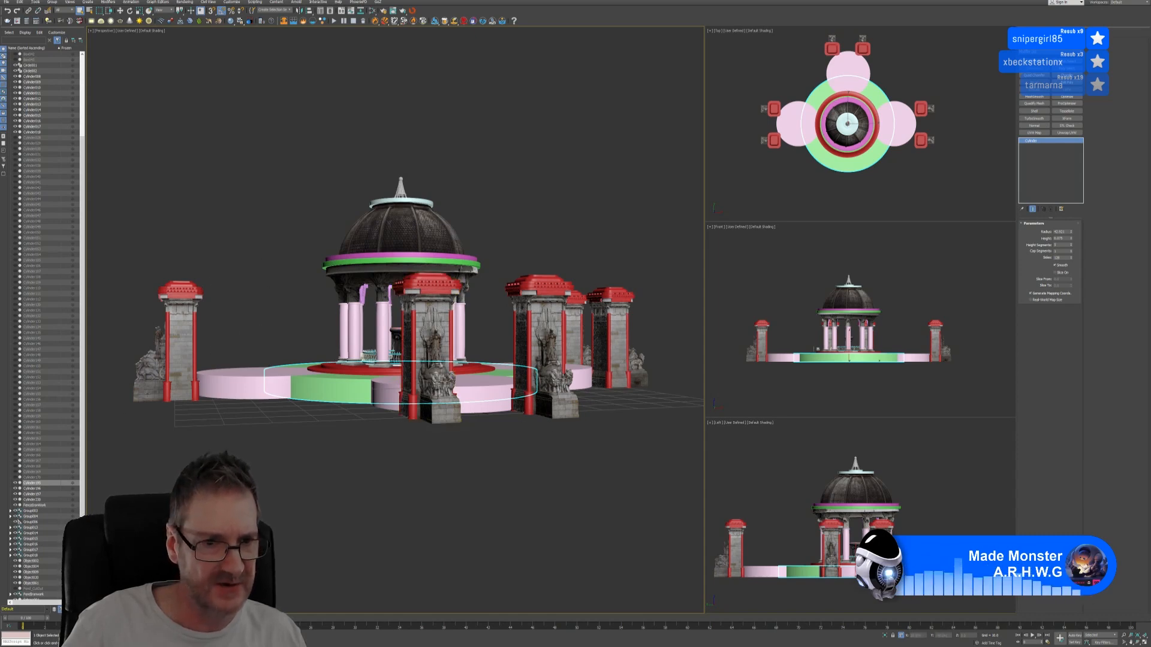
middle_click_drag(358, 464, 403, 457, "alt")
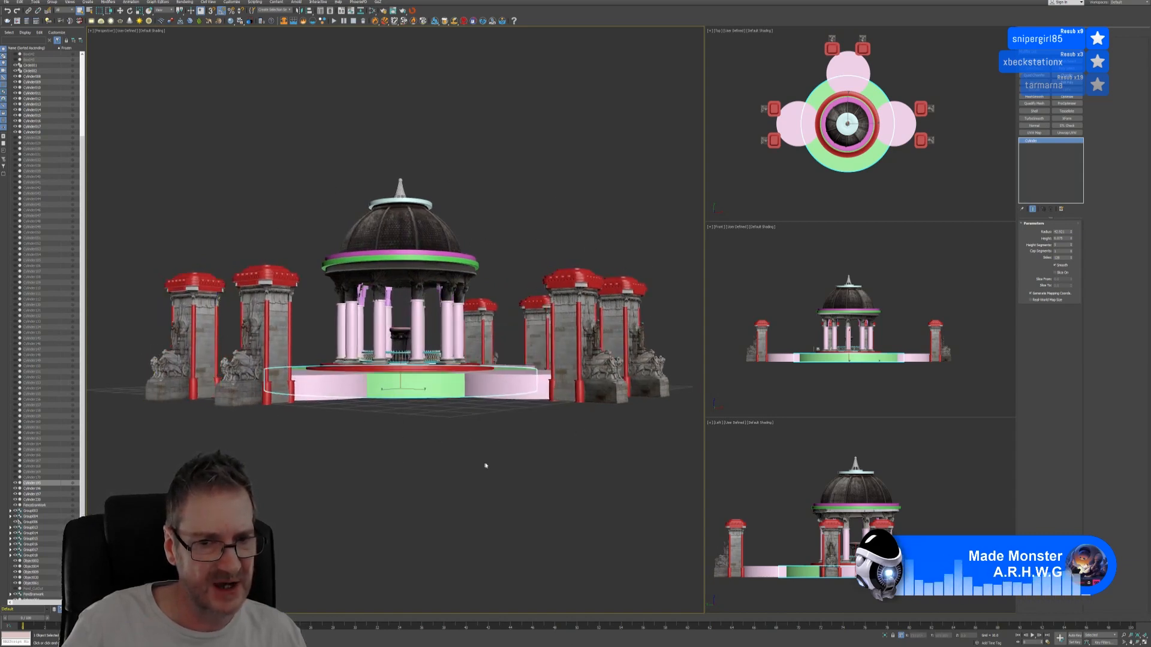
middle_click_drag(485, 466, 465, 465, "alt")
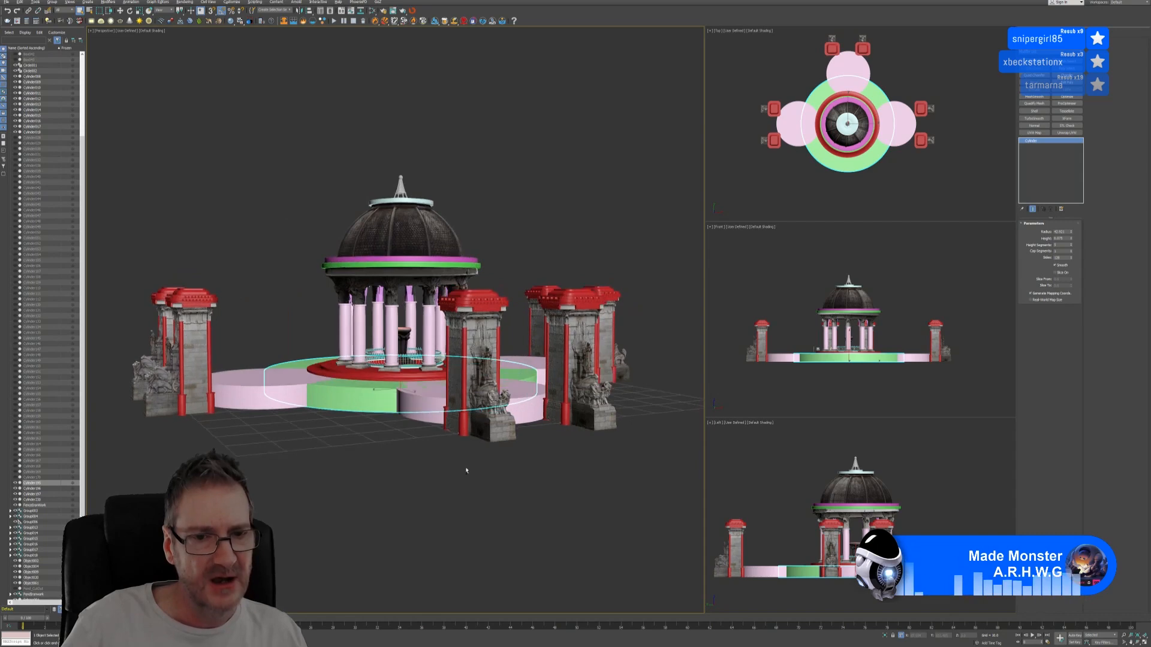
Step: Save the scene file
left_click(7, 3)
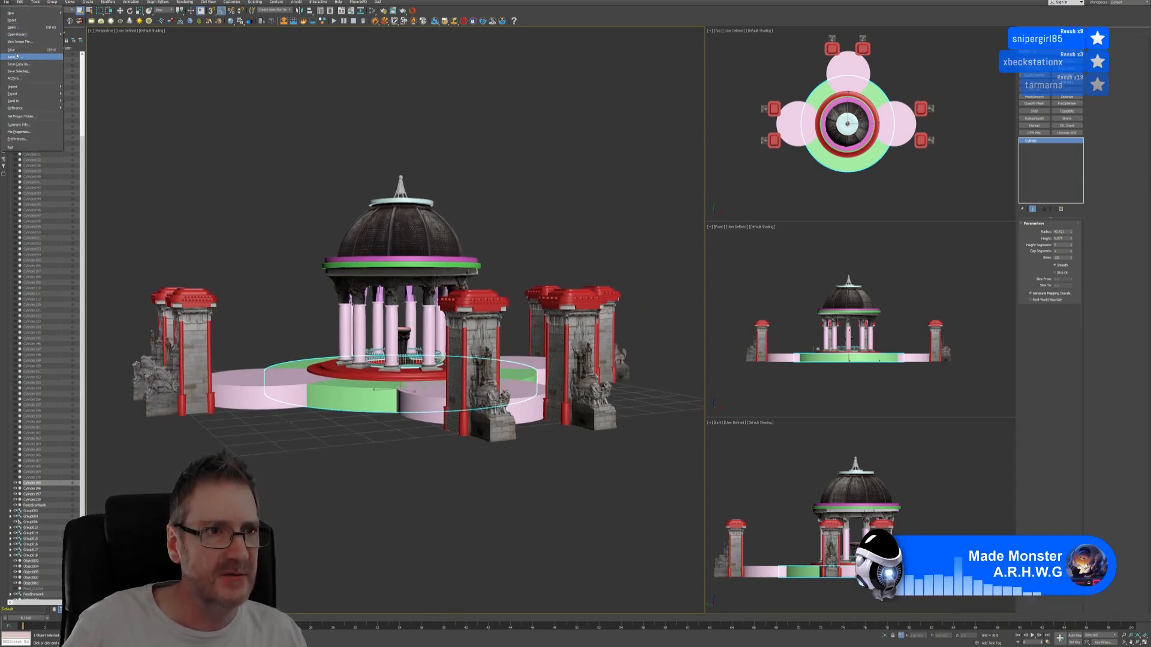
left_click(12, 49)
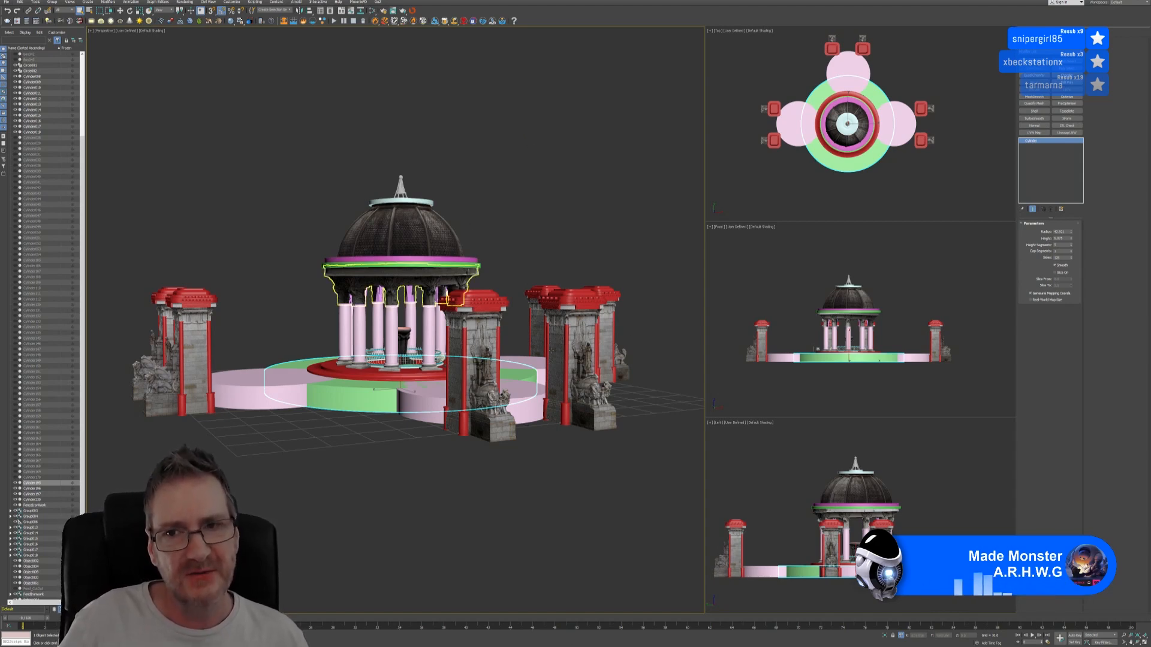
Step: Group the west side disc with its pair of gate pillars under the default group name
left_click_drag(742, 71, 788, 192)
left_click_drag(959, 75, 954, 141)
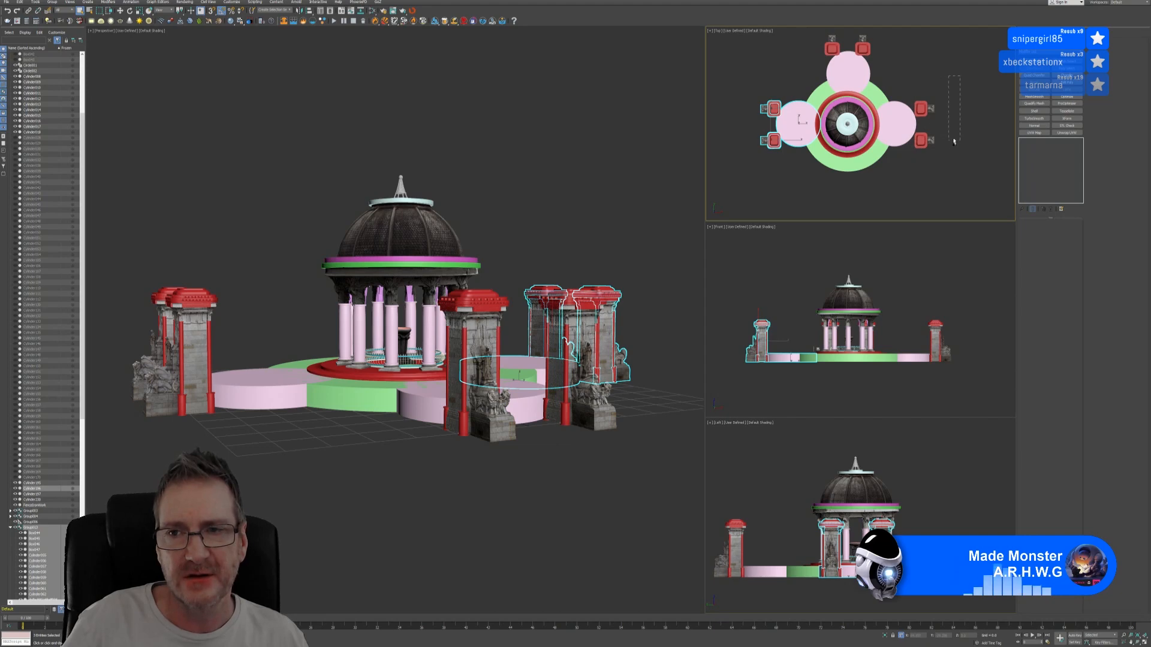
left_click(53, 3)
left_click(60, 13)
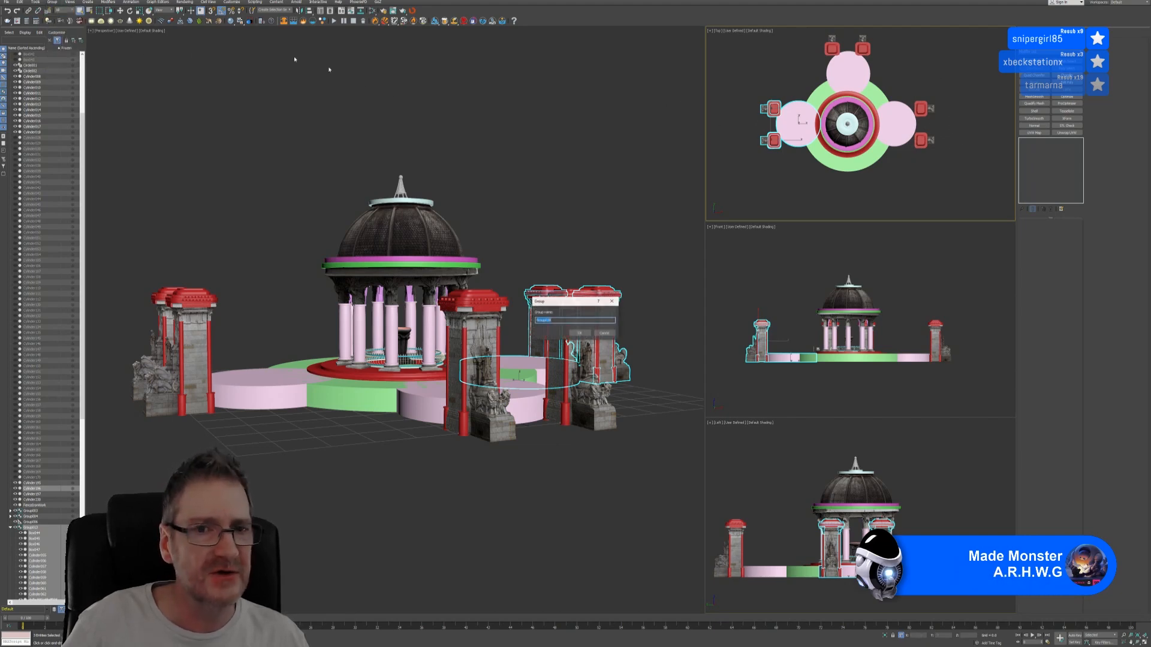
left_click(579, 333)
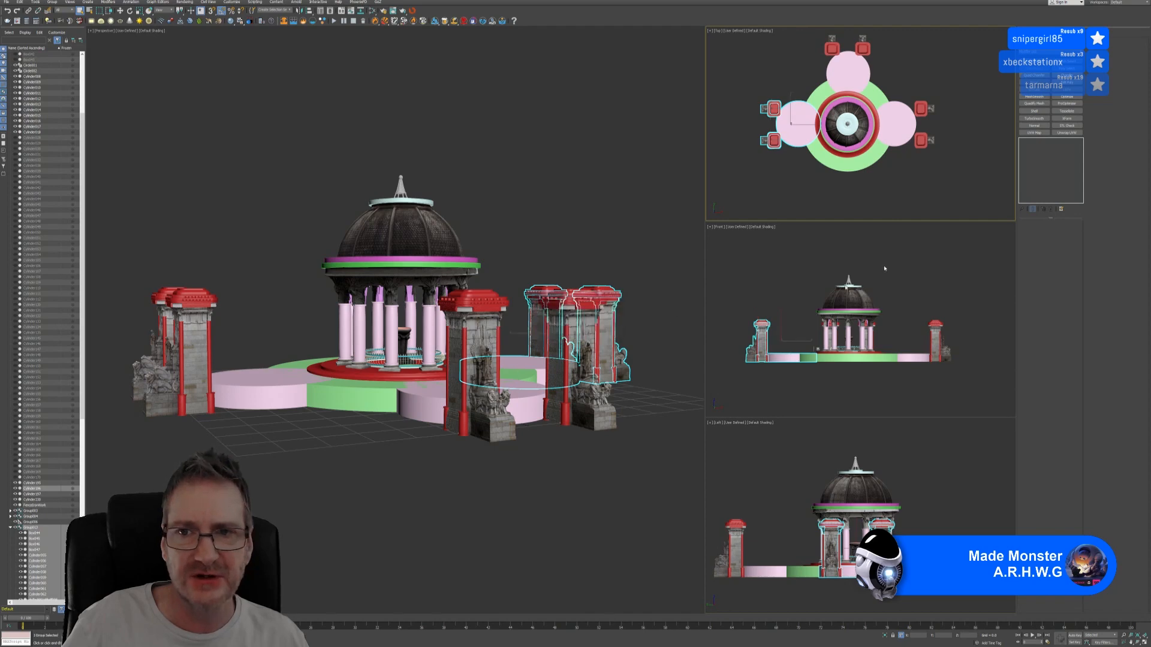
Step: Group the east side disc with its pair of gate pillars under the default group name
left_click_drag(955, 79, 908, 168)
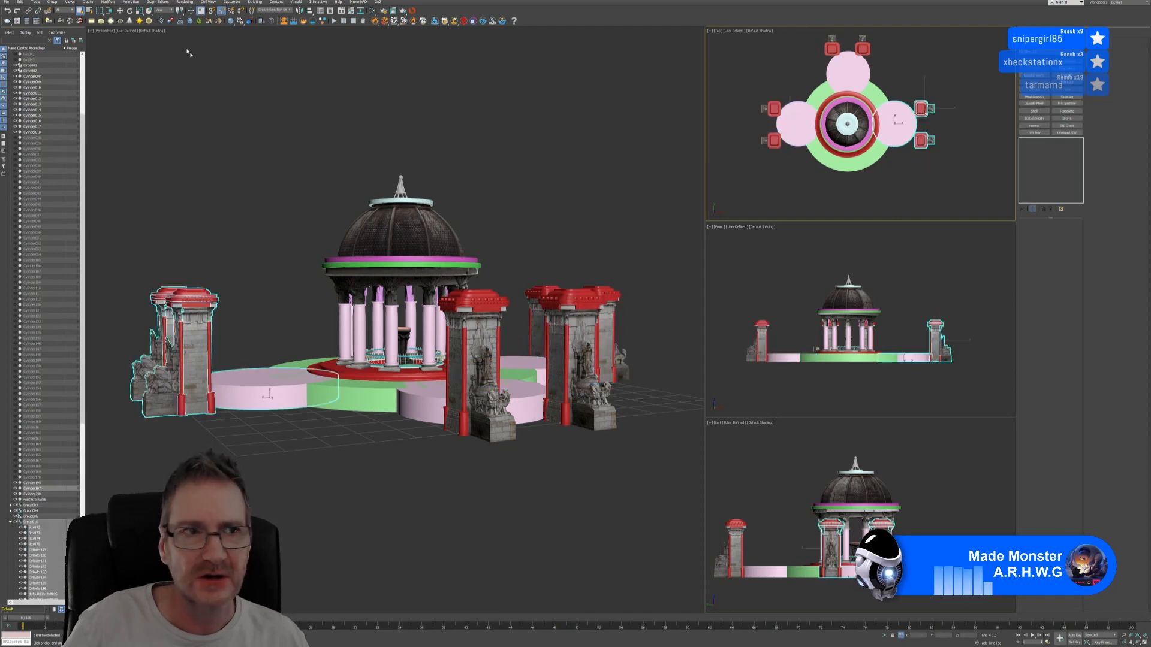
left_click(53, 3)
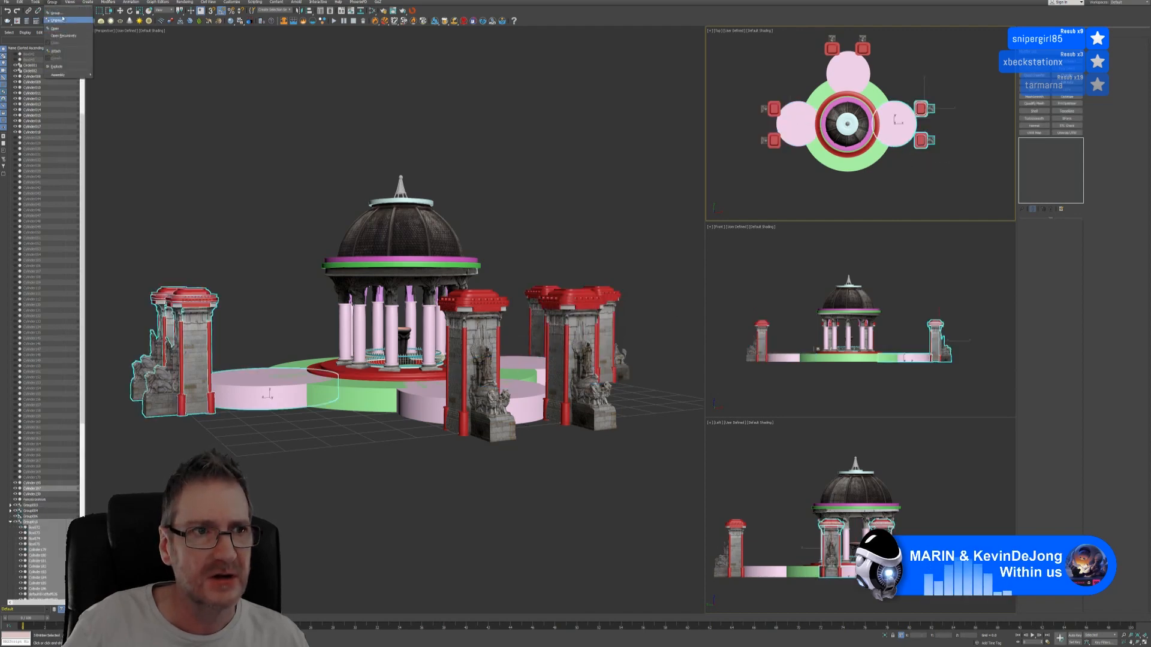
left_click(60, 13)
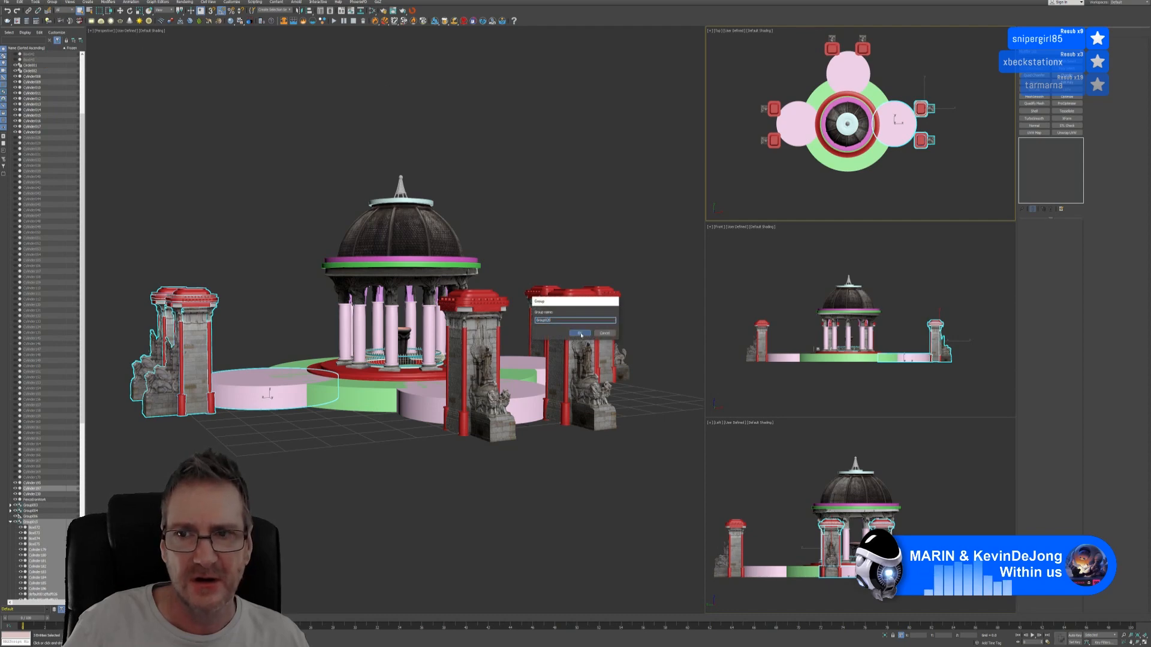
key("Return")
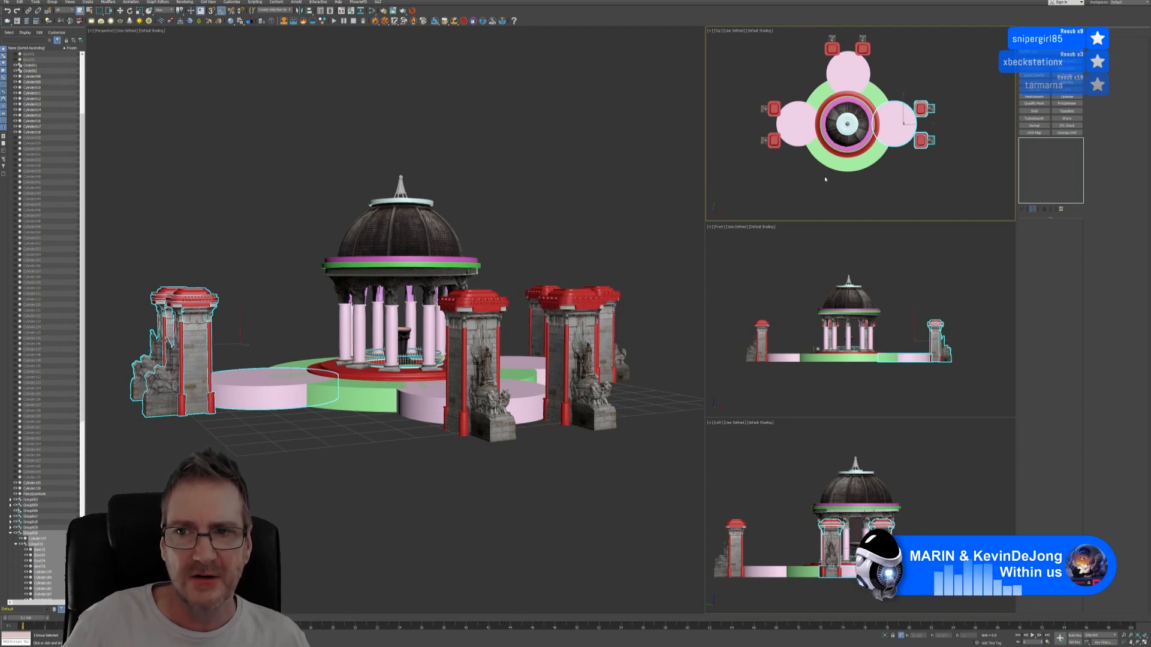
Step: Select both the west and east gateway groups and move them together slightly south along the platform
key("ctrl+z")
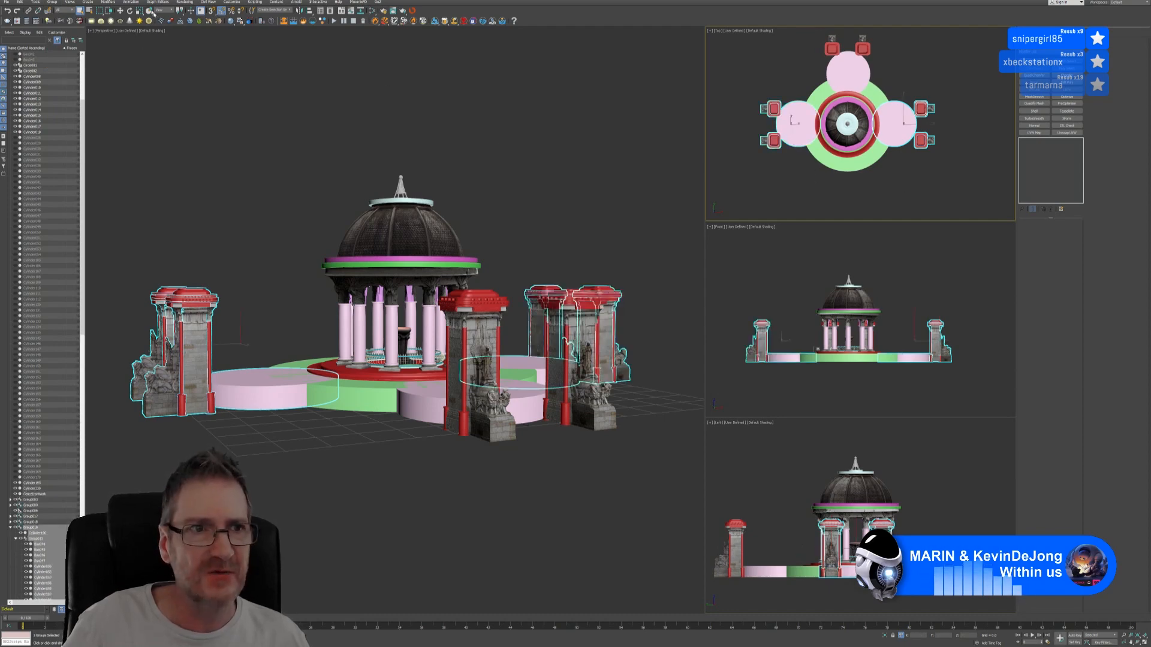
key("e")
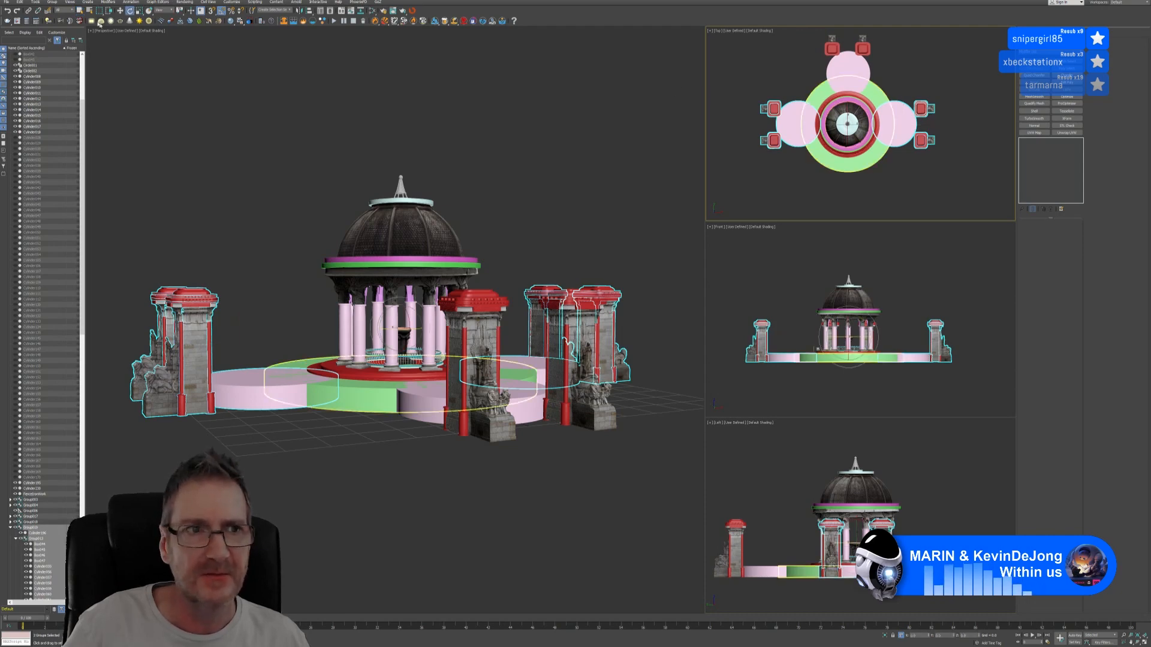
left_click(120, 11)
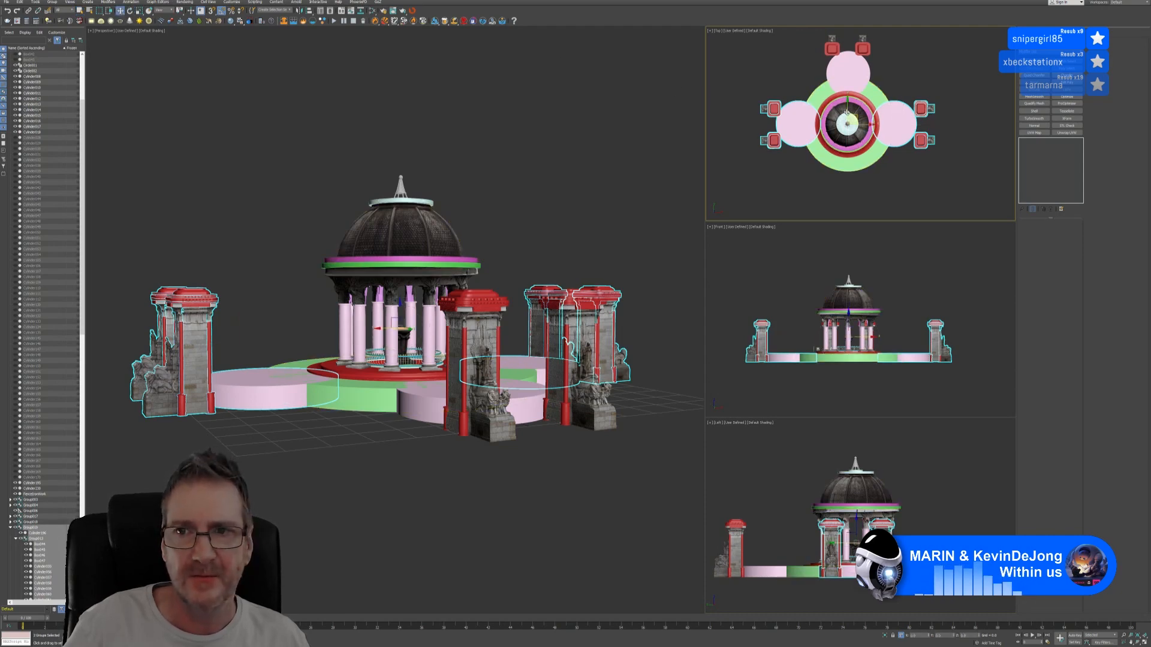
left_click_drag(845, 109, 845, 119)
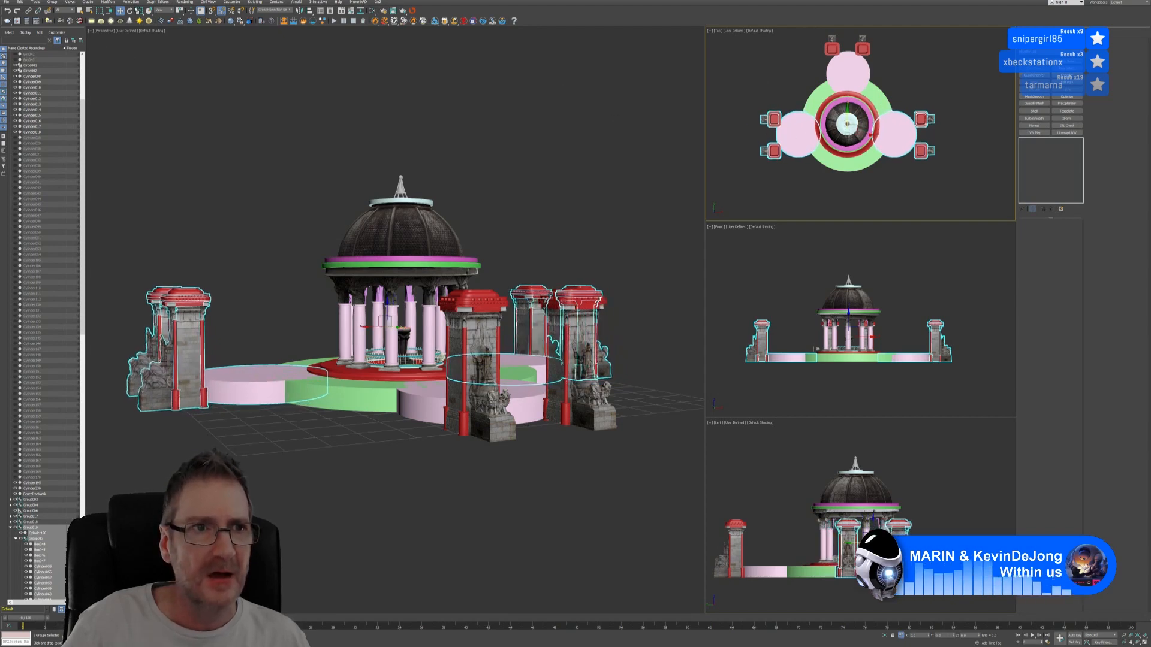
Step: Rotate the west gateway group about 30 degrees counterclockwise and the east one about 30 degrees clockwise in plan, so both face diagonally southward
left_click(130, 10)
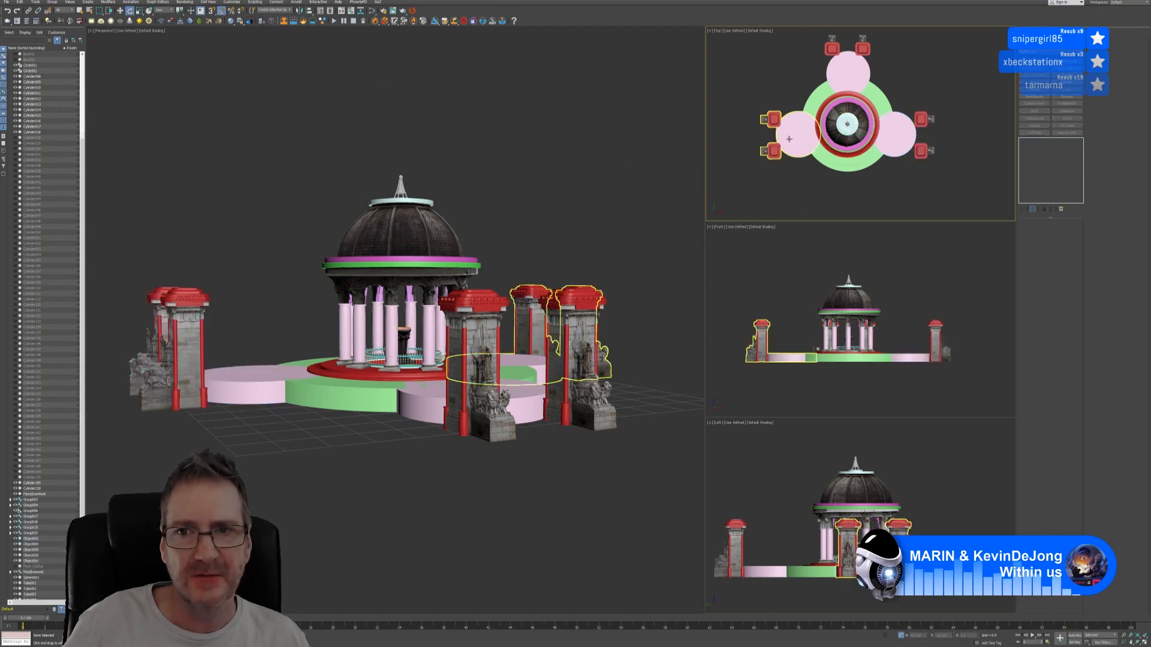
left_click_drag(754, 127, 755, 133)
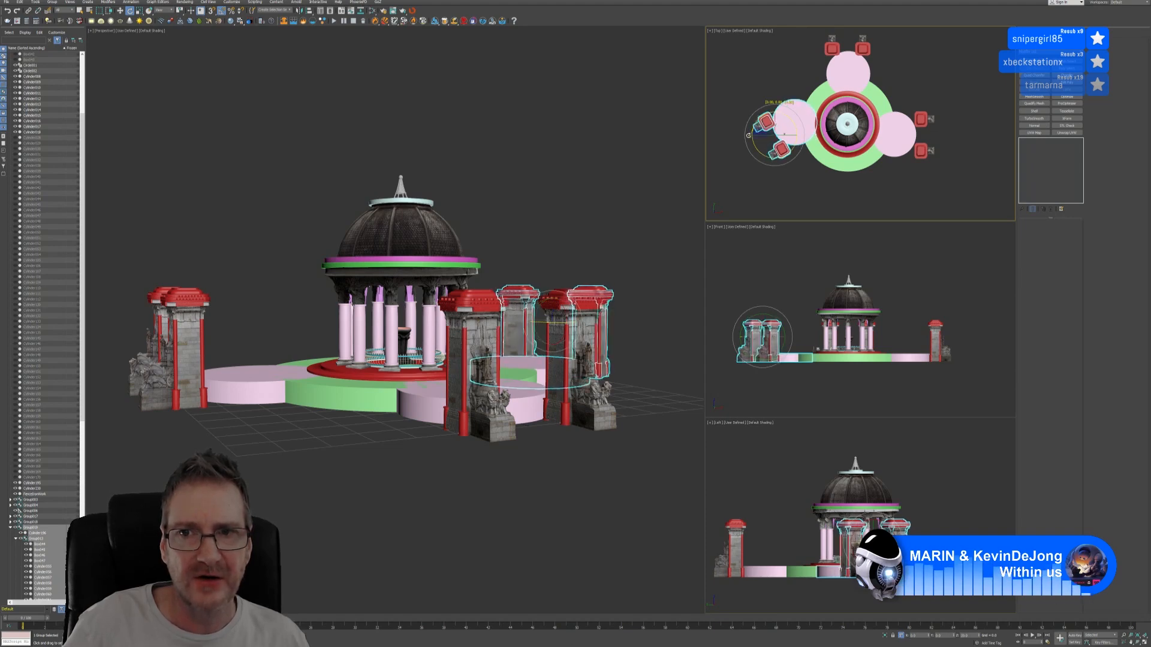
left_click(893, 143)
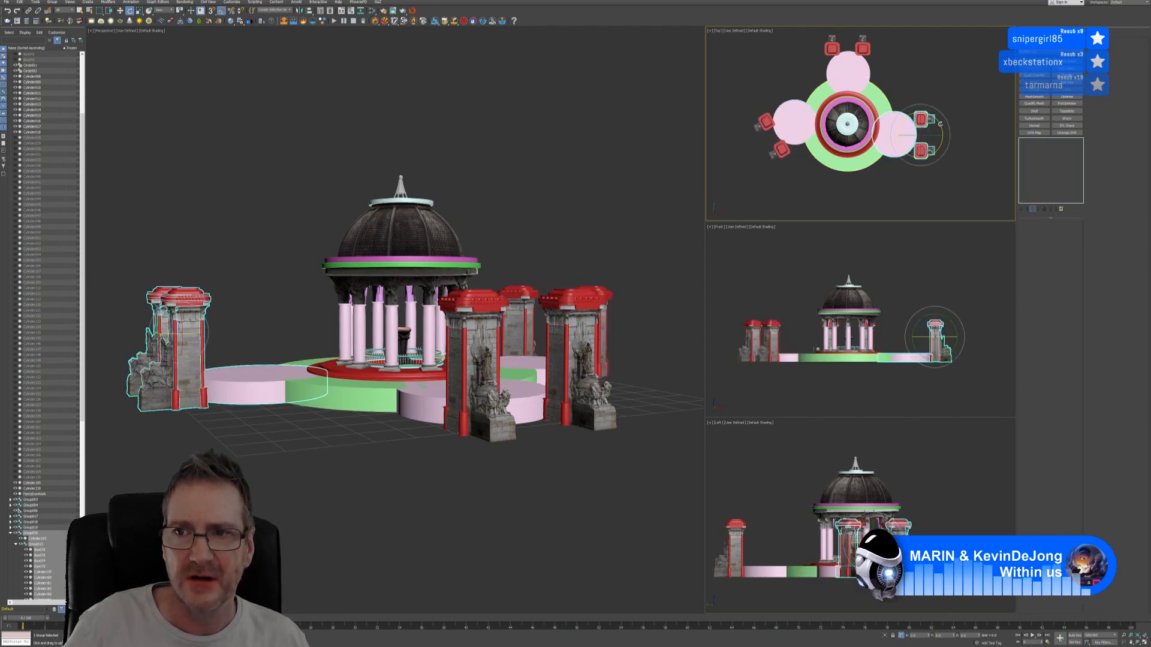
left_click_drag(942, 124, 950, 128)
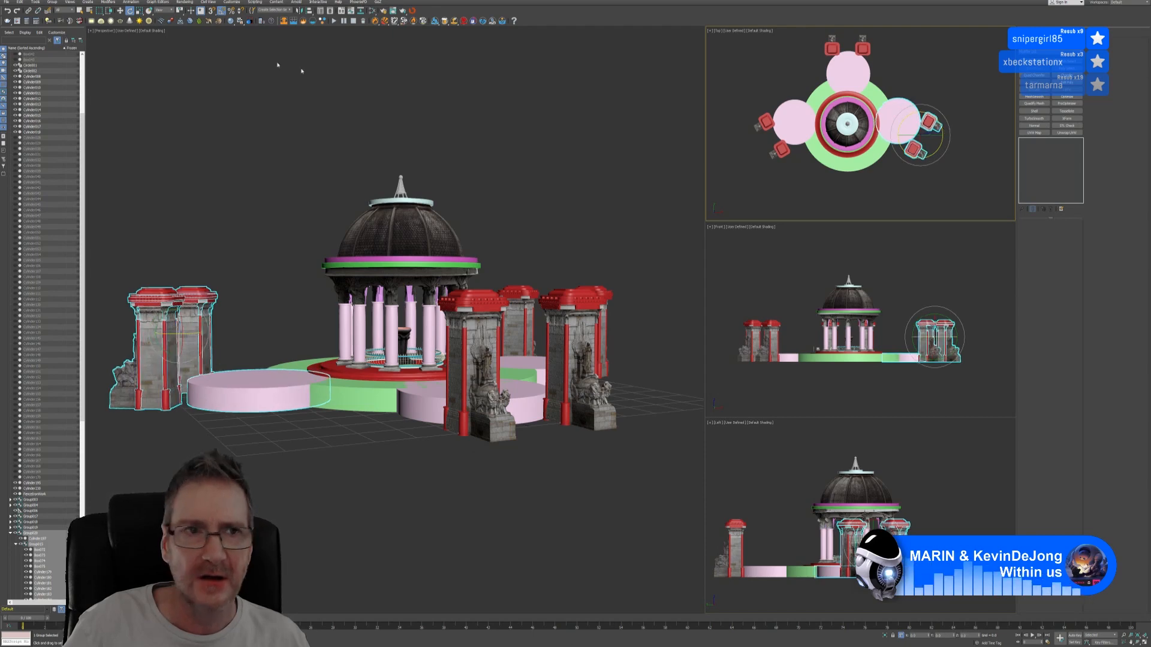
Step: Move the rotated west and east gateway groups together further south, until their discs flank the lower half of the green platform
left_click(121, 10)
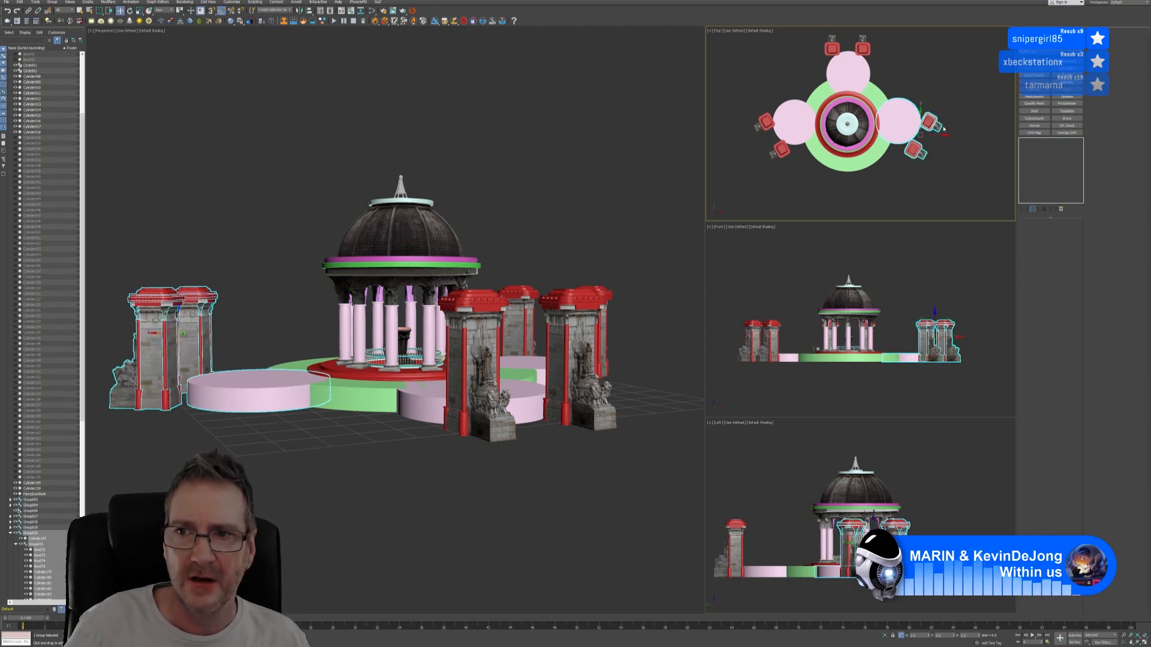
left_click_drag(929, 128, 925, 148)
left_click(9, 12)
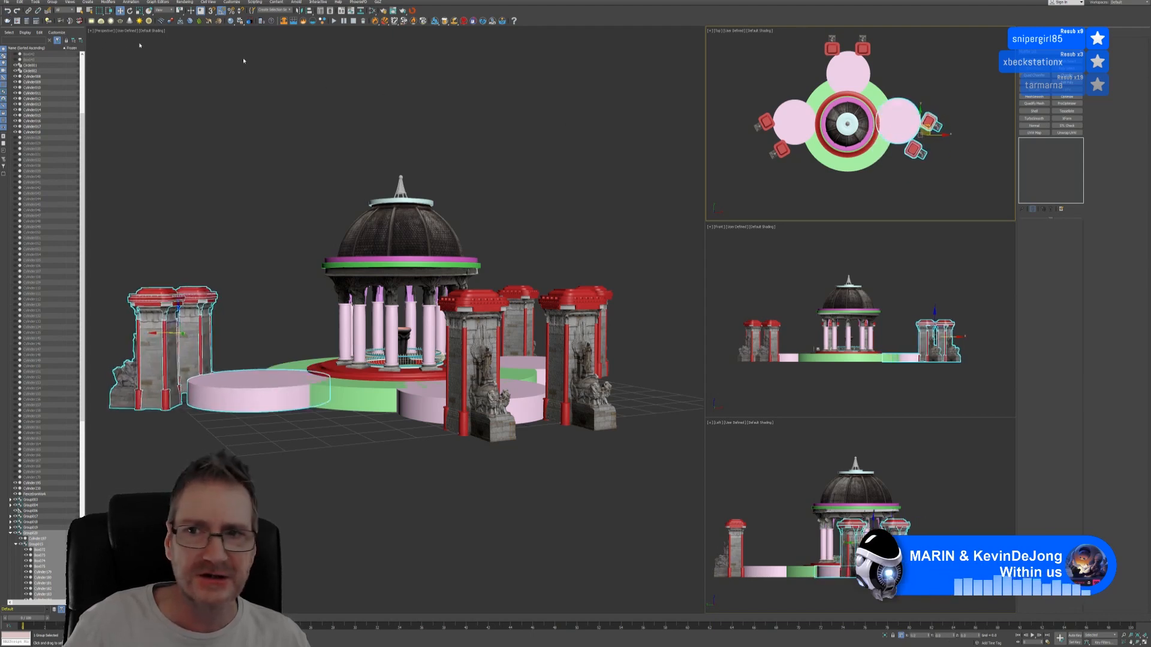
left_click(794, 126, "ctrl")
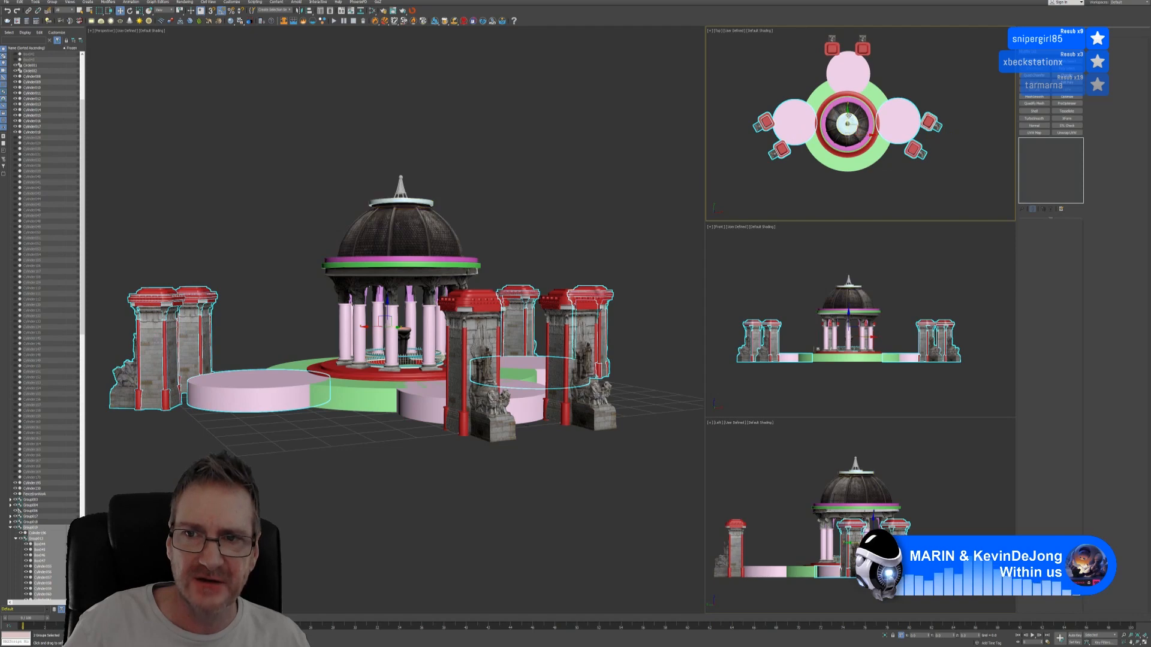
left_click_drag(848, 114, 848, 131)
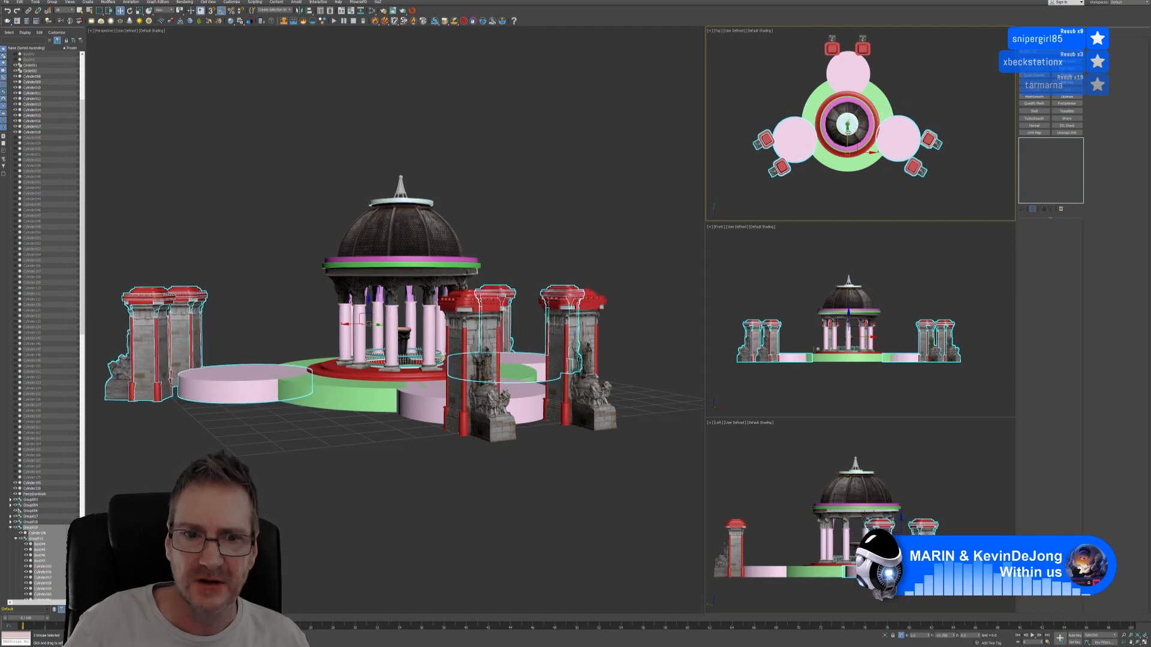
left_click_drag(847, 127, 843, 140)
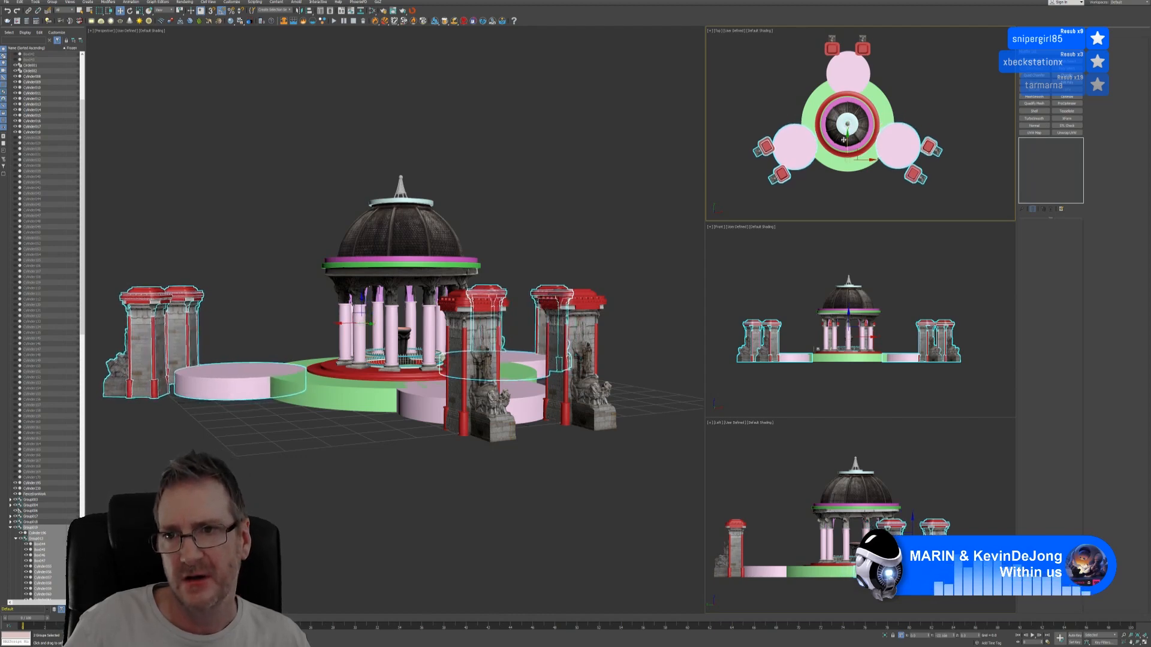
Step: Shift the east gateway group slightly inward so its disc overlaps the green platform more
scroll(908, 119, "up", 2)
middle_click_drag(904, 105, 923, 95)
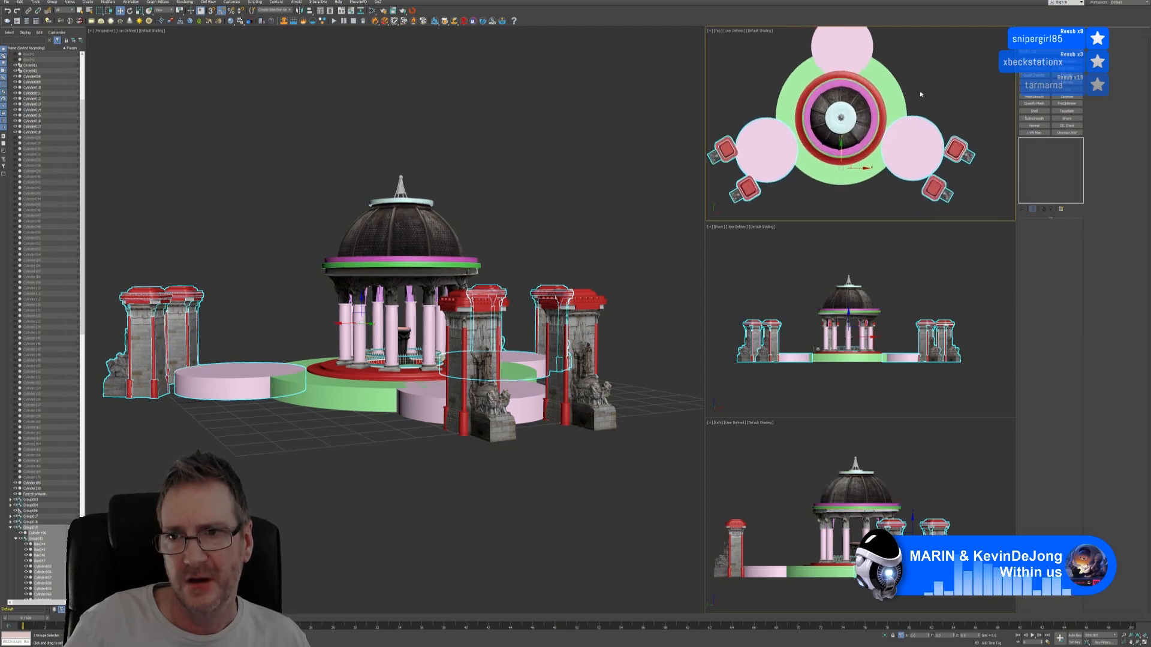
left_click(925, 93)
left_click(935, 160)
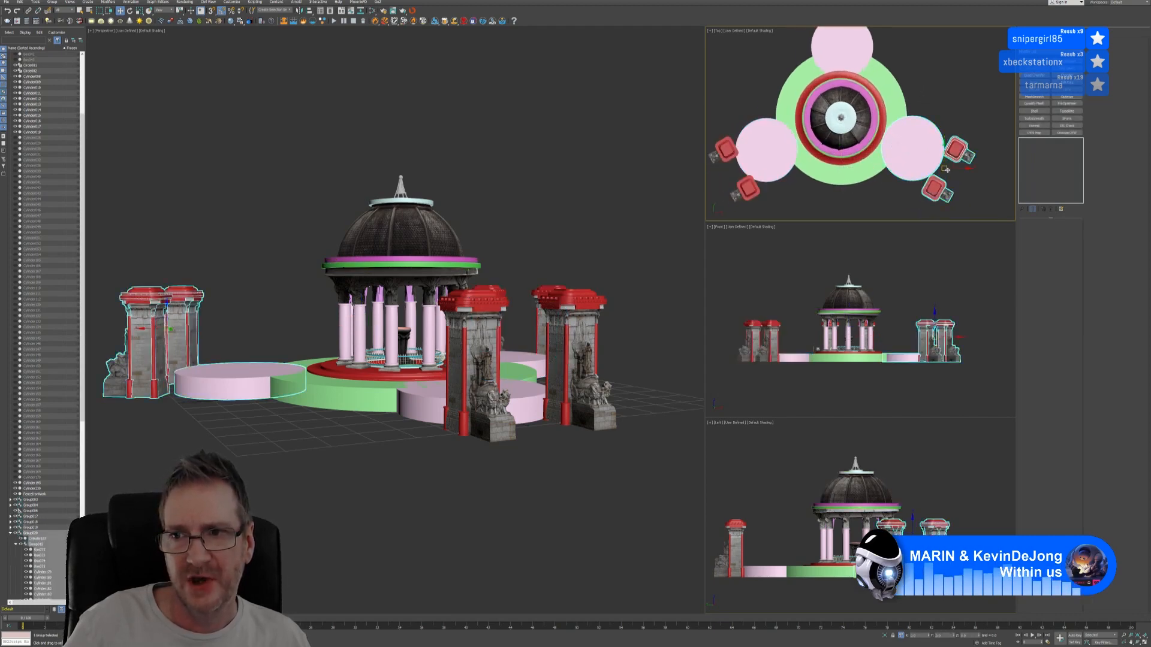
left_click_drag(947, 163, 942, 161)
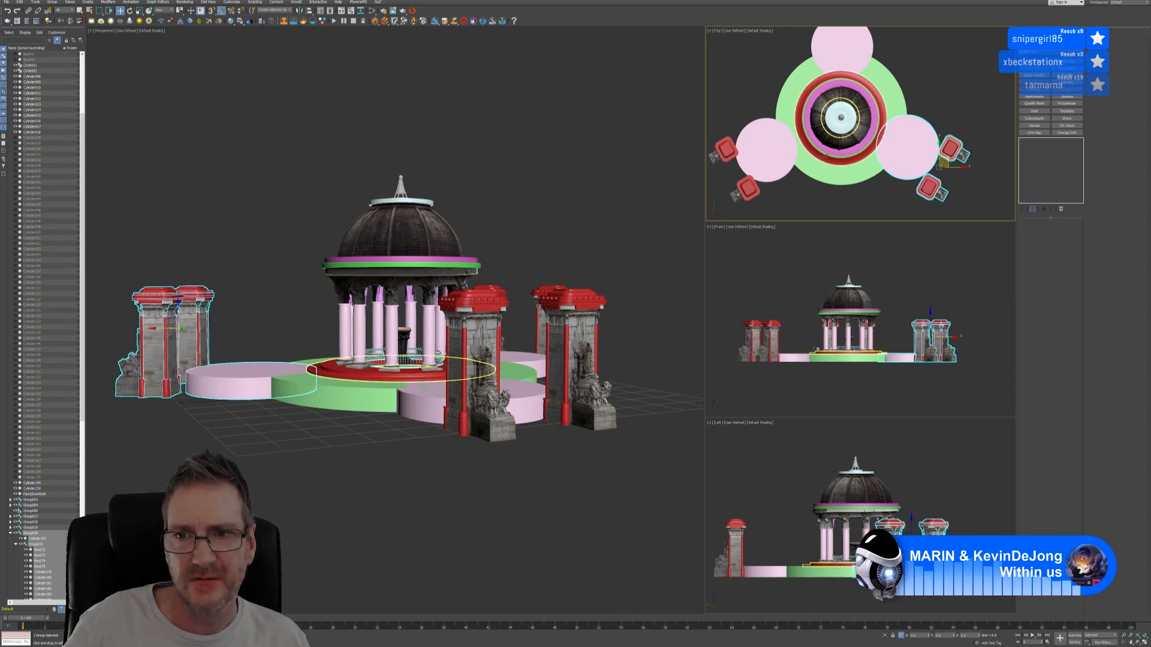
Step: Shift the west gateway group slightly inward to match the east one, and clear the selection
left_click(794, 147)
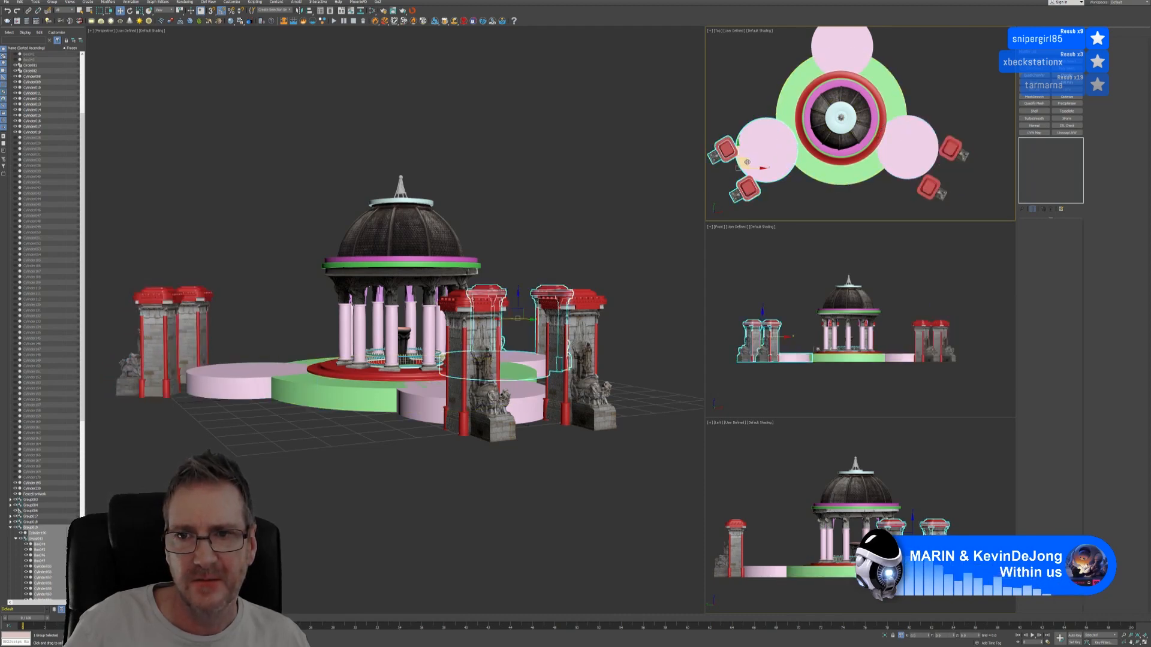
left_click_drag(747, 162, 755, 160)
left_click(852, 192)
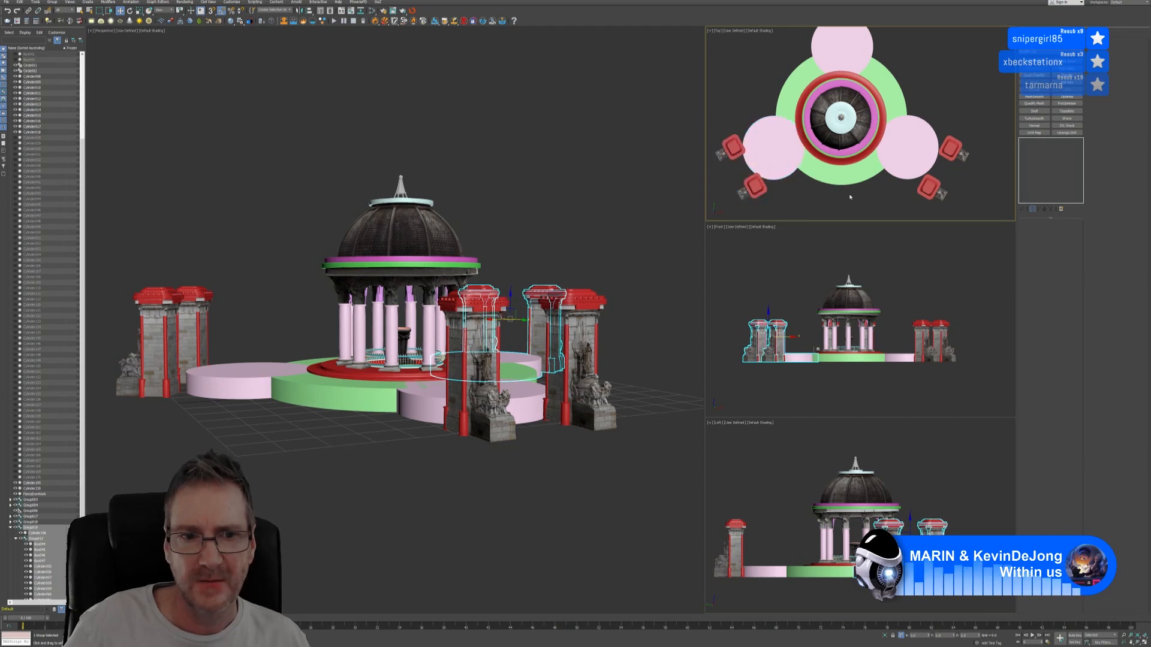
Step: Examine the three-way gateway layout around the gazebo from several low angles and in the recentred plan and side views
middle_click_drag(496, 238, 464, 419, "alt")
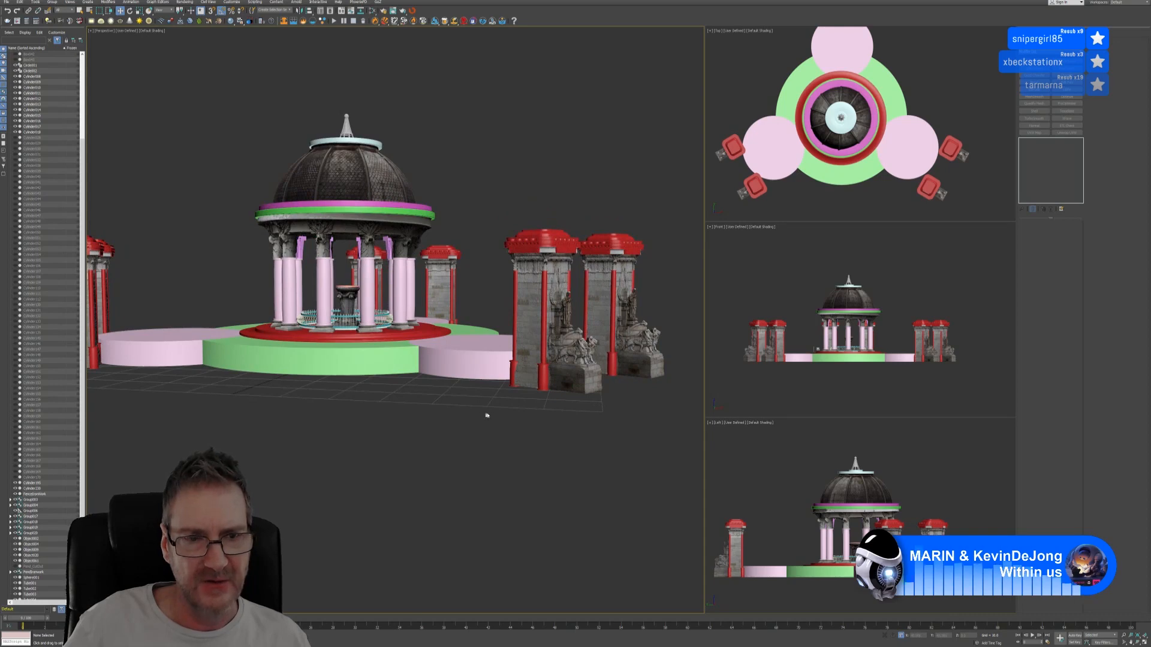
middle_click_drag(486, 342, 512, 403, "alt")
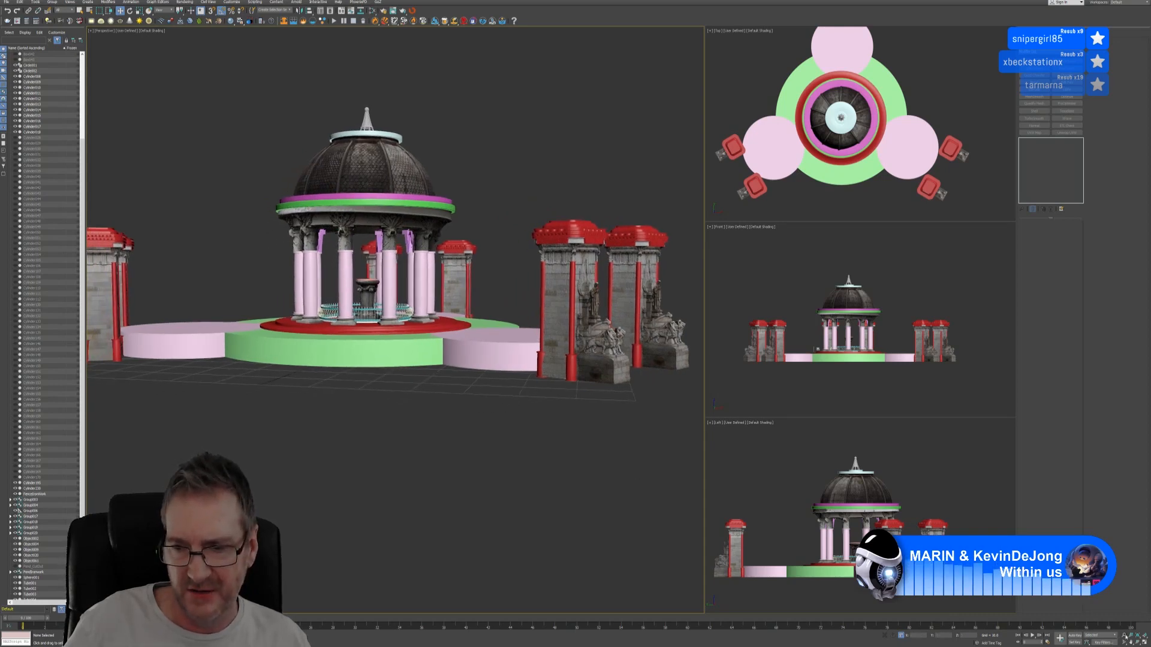
middle_click_drag(507, 471, 507, 459, "alt")
left_click(80, 11)
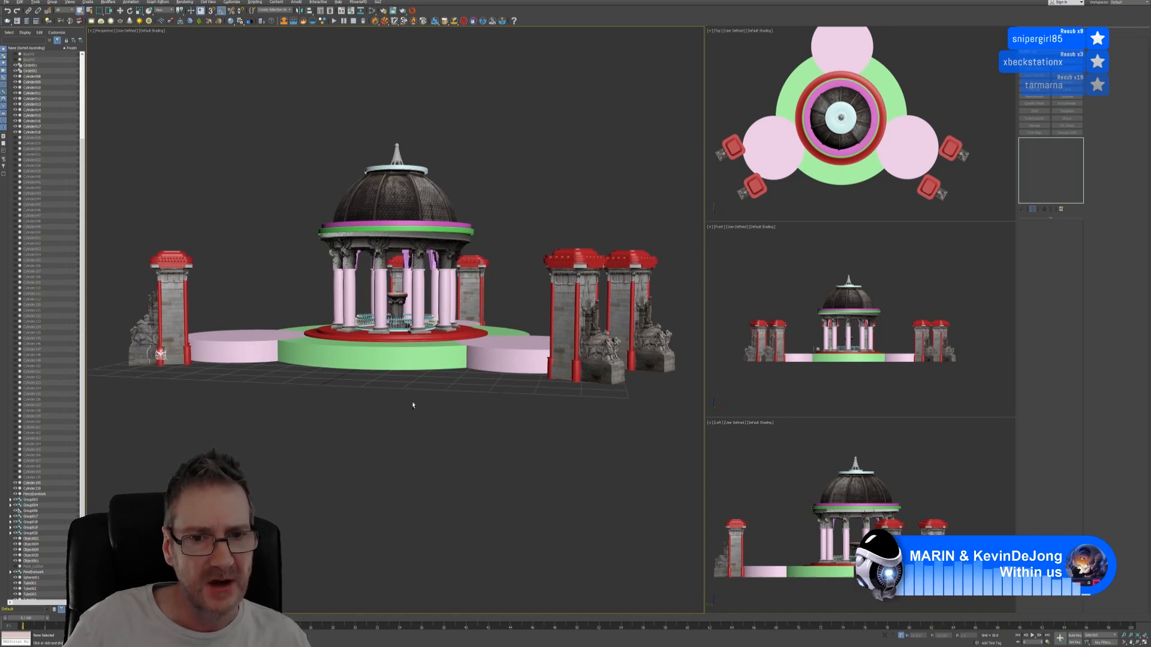
middle_click_drag(411, 403, 408, 406, "alt")
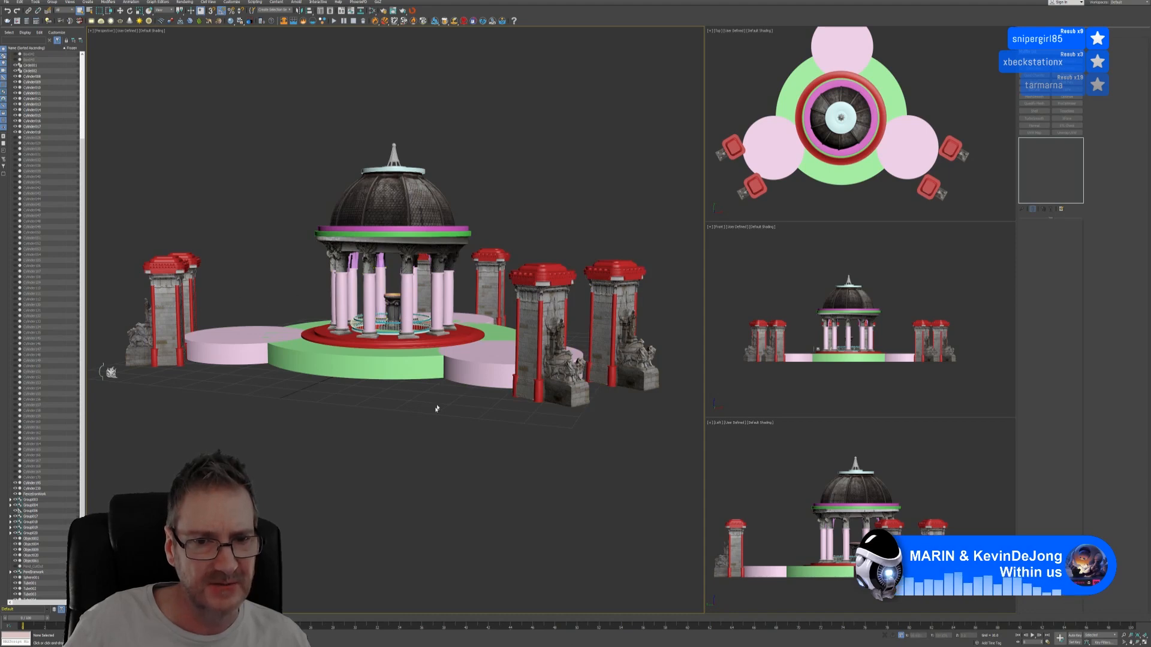
mouse_move(428, 434)
middle_mouse_down("alt")
mouse_move(440, 433)
mouse_move(372, 429)
mouse_move(449, 434)
middle_mouse_up("alt")
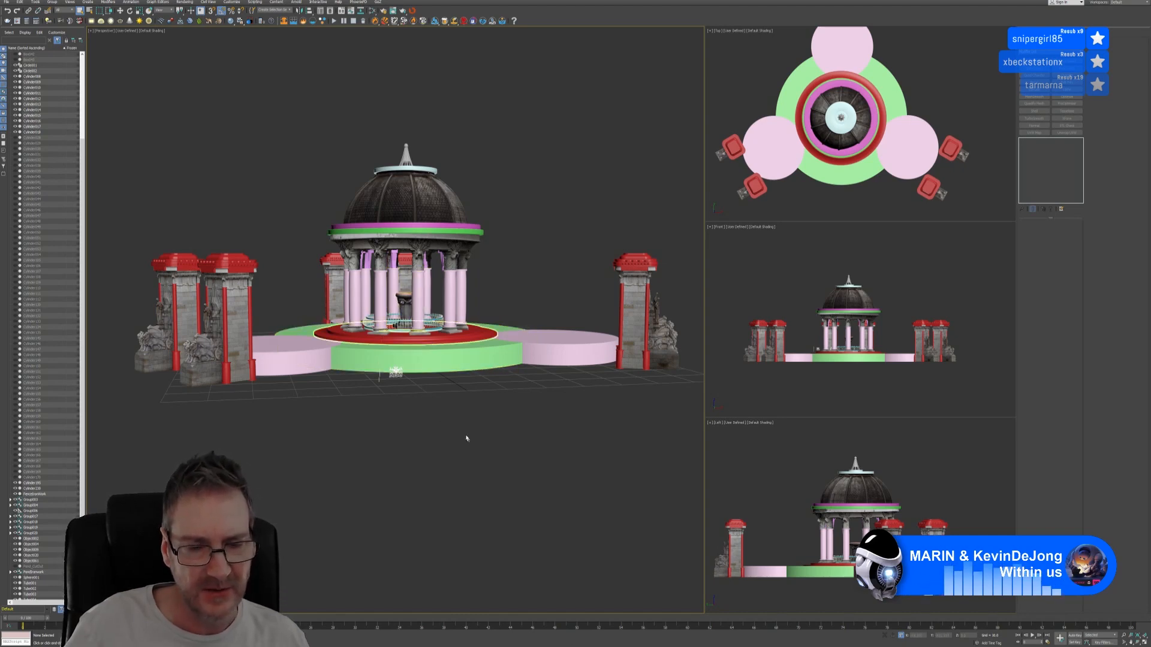
mouse_move(462, 434)
middle_mouse_down("alt")
mouse_move(362, 437)
mouse_move(367, 477)
mouse_move(458, 477)
mouse_move(467, 442)
mouse_move(465, 454)
mouse_move(461, 434)
mouse_move(440, 440)
mouse_move(458, 440)
middle_mouse_up("alt")
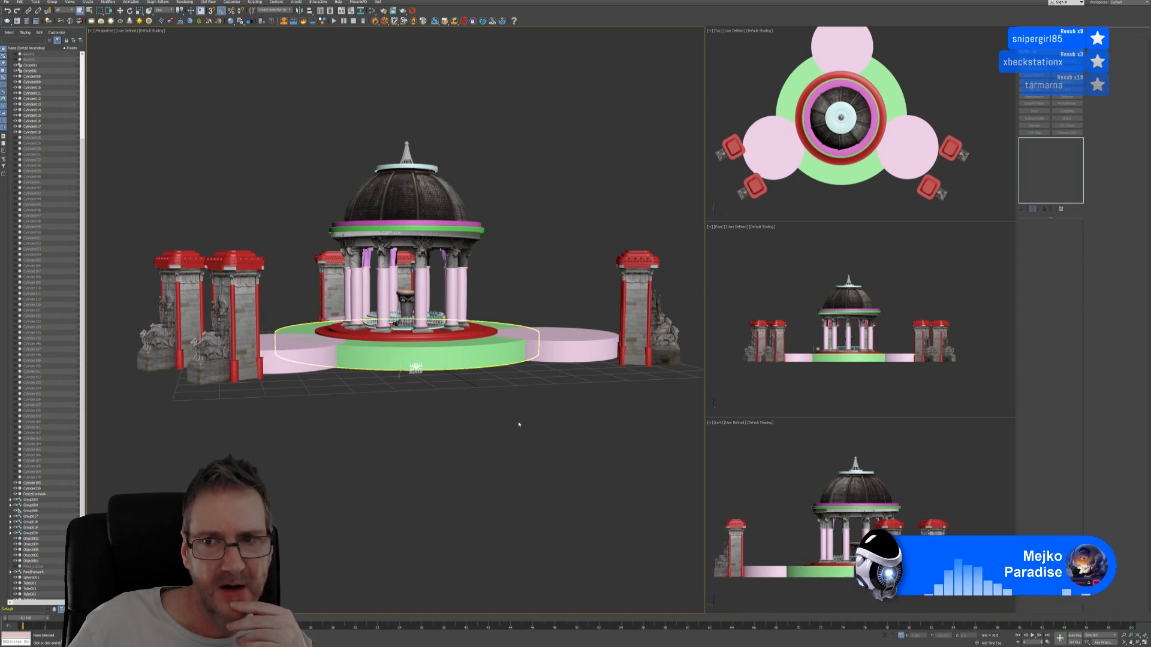
scroll(843, 198, "down", 2)
middle_click_drag(920, 112, 941, 111)
middle_click_drag(923, 493, 950, 494)
middle_click_drag(869, 385, 881, 385)
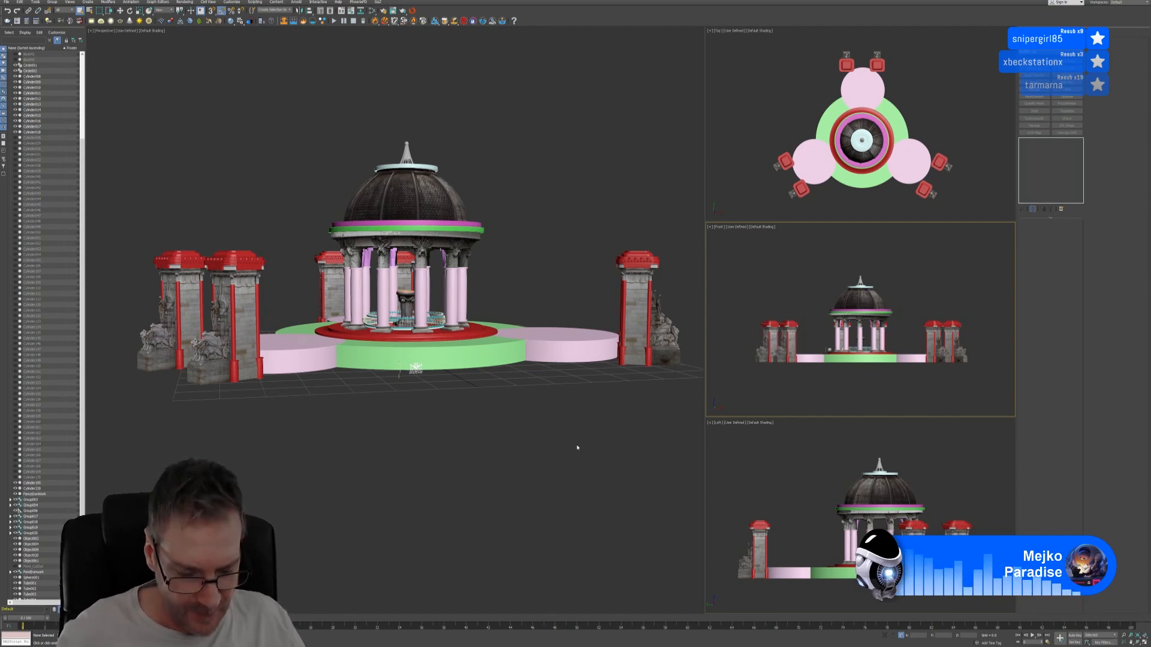
middle_click_drag(462, 431, 443, 427, "alt")
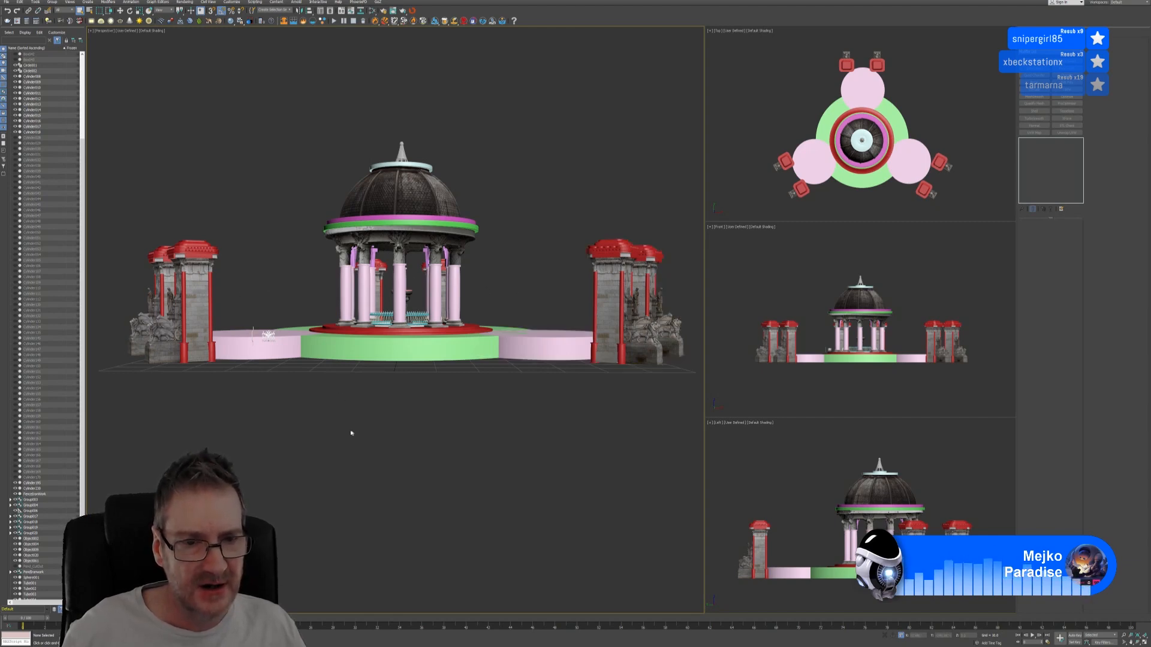
Step: Create a box over the north disc in the plan view, spanning the width between the two gateway pillars
middle_click_drag(349, 431, 359, 433, "alt")
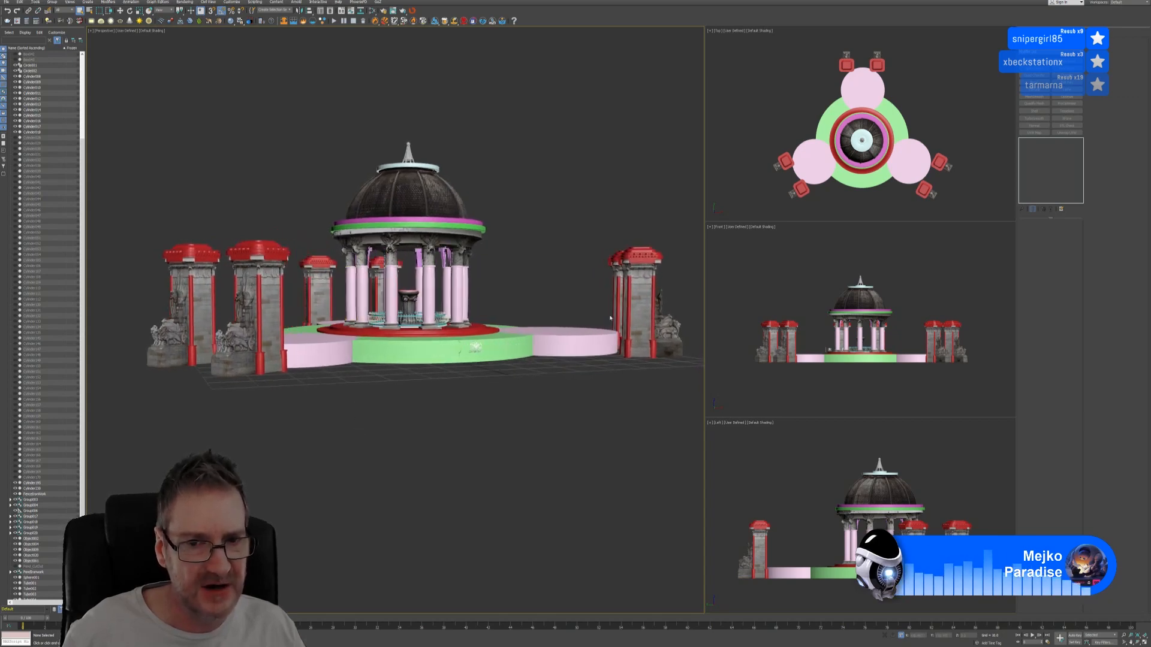
middle_click_drag(369, 433, 394, 433, "alt")
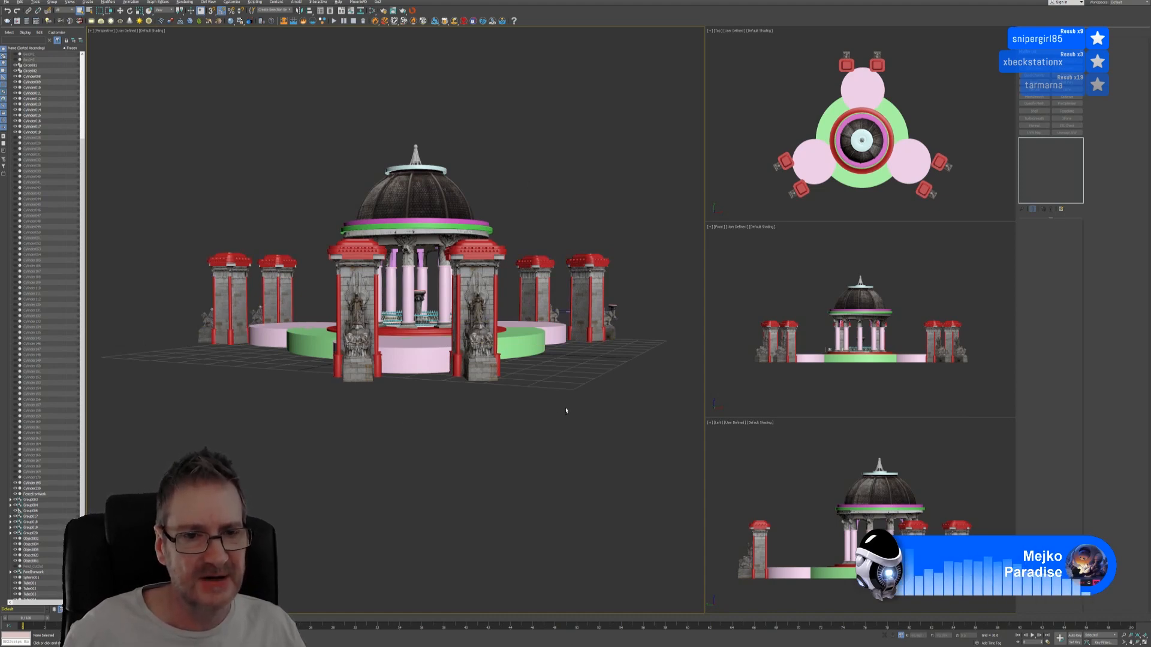
middle_click_drag(566, 411, 534, 413, "alt")
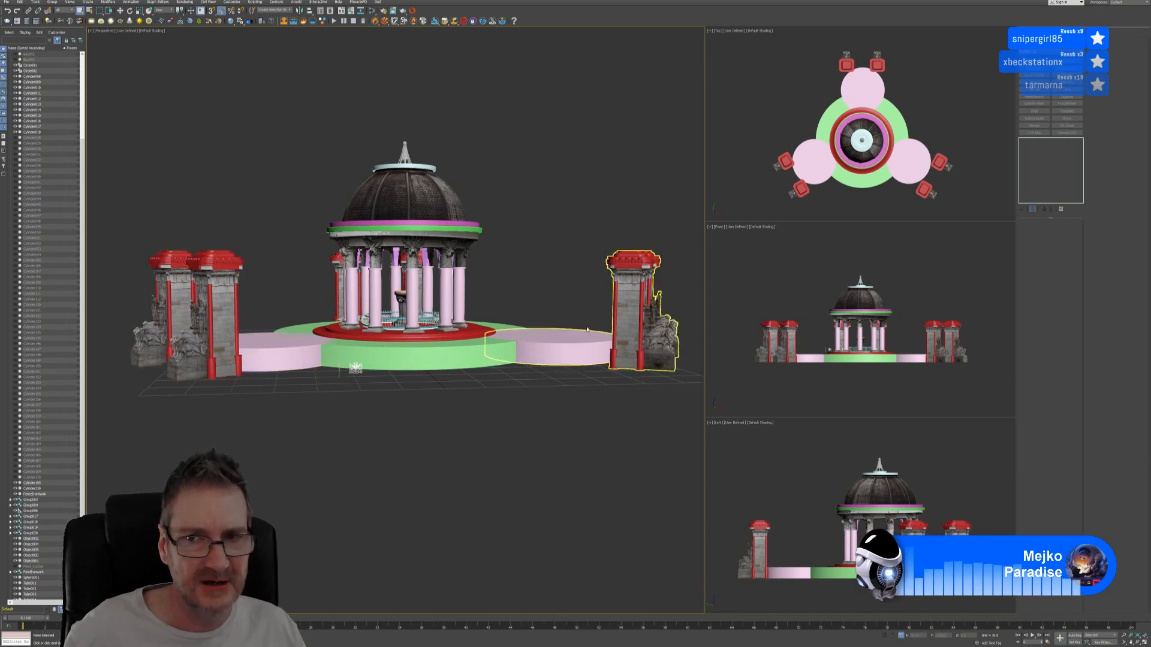
left_click(929, 104)
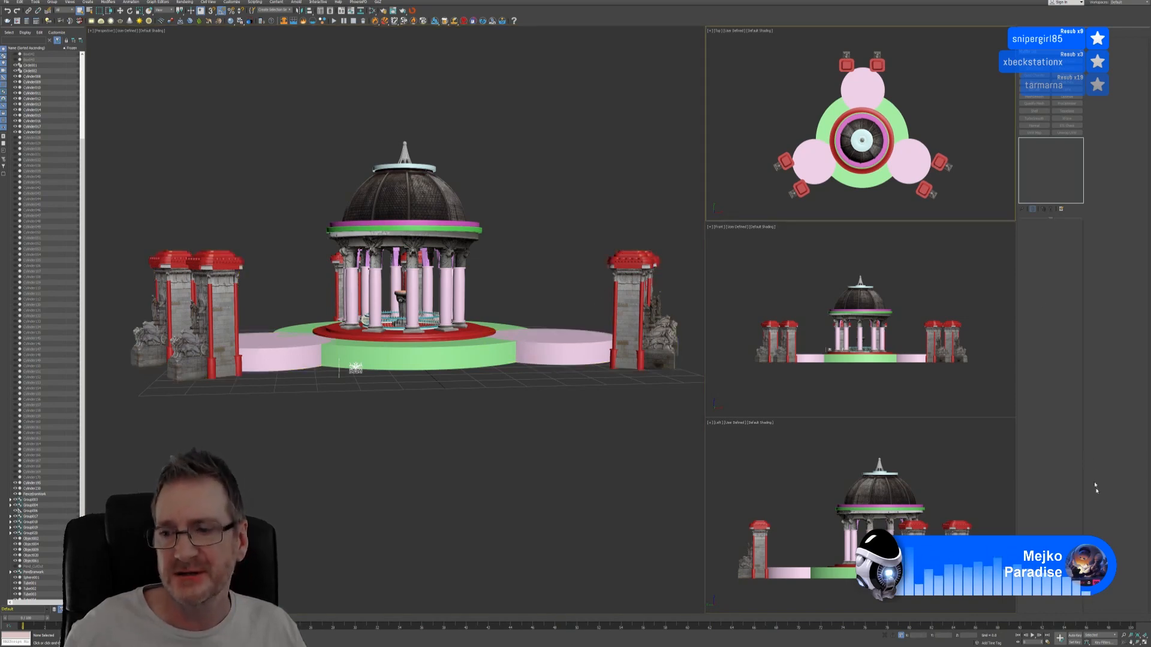
key("alt+w")
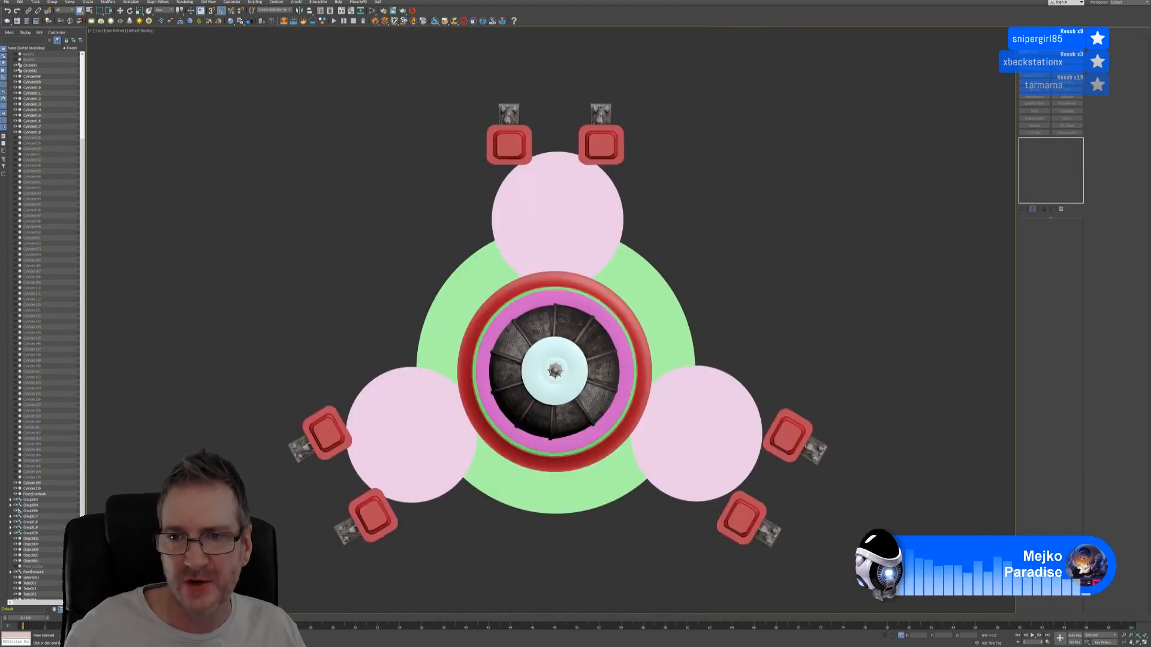
middle_click_drag(743, 269, 738, 232)
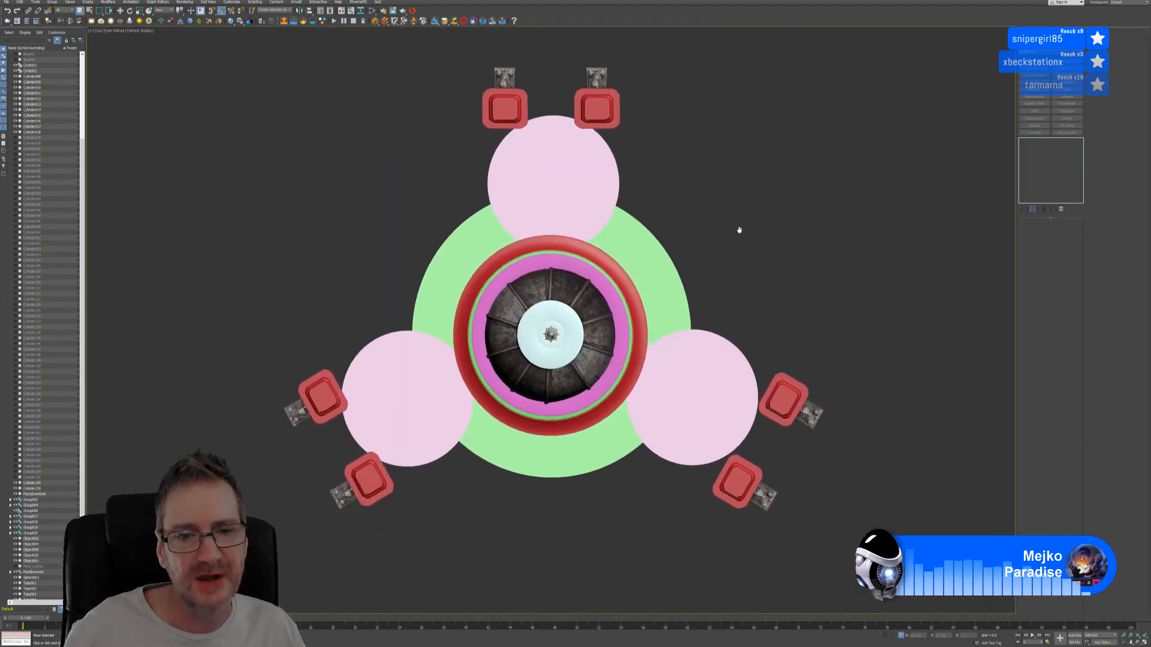
left_click(1022, 33)
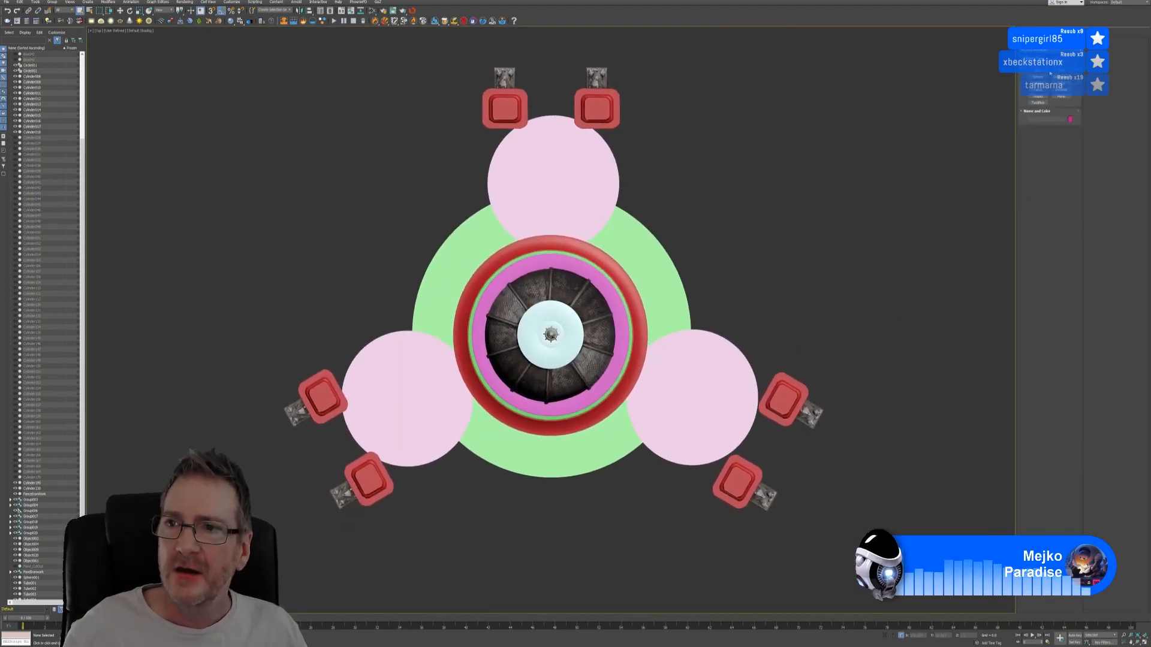
left_click(1038, 75)
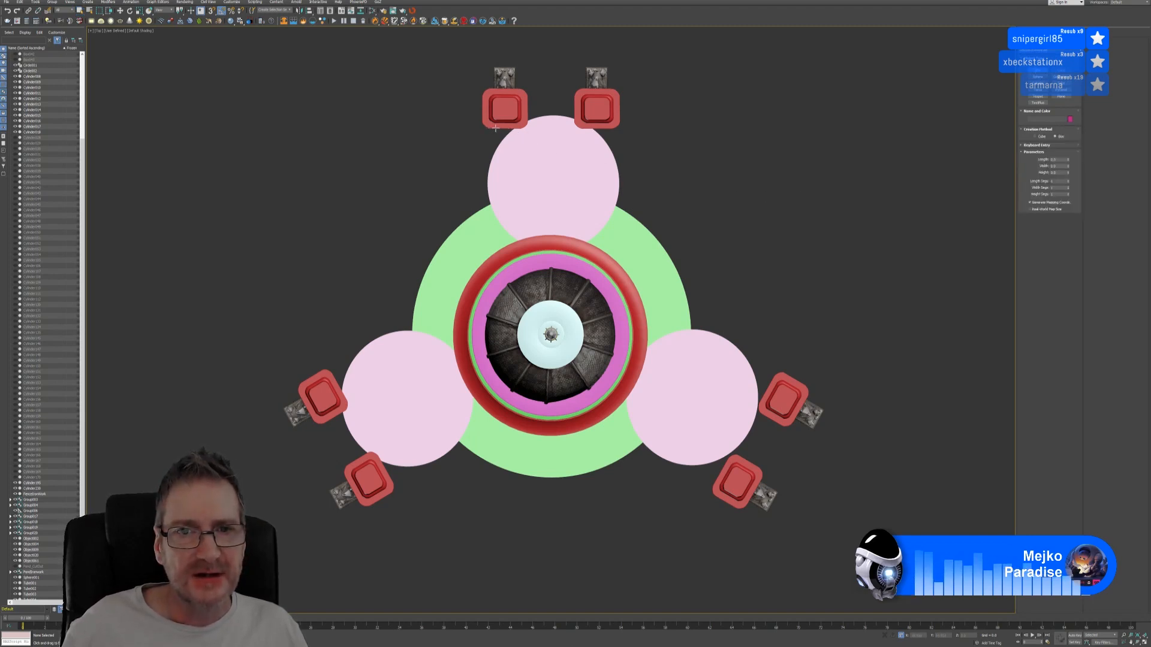
left_click_drag(495, 128, 607, 220)
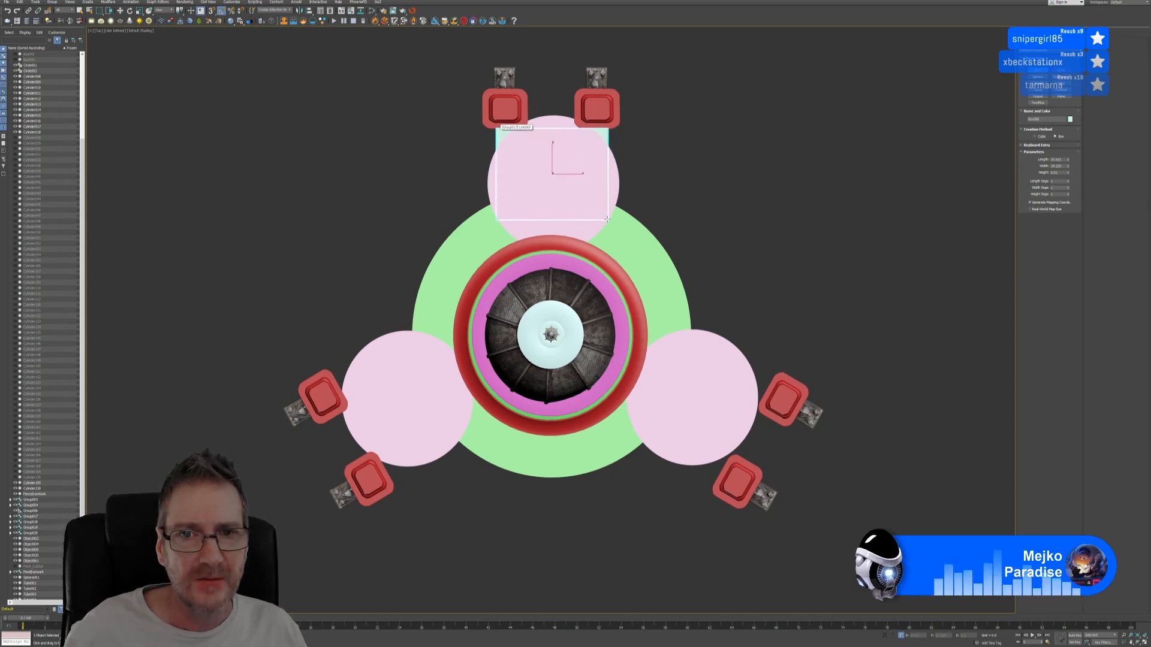
left_click_drag(607, 220, 605, 220)
left_click(605, 189)
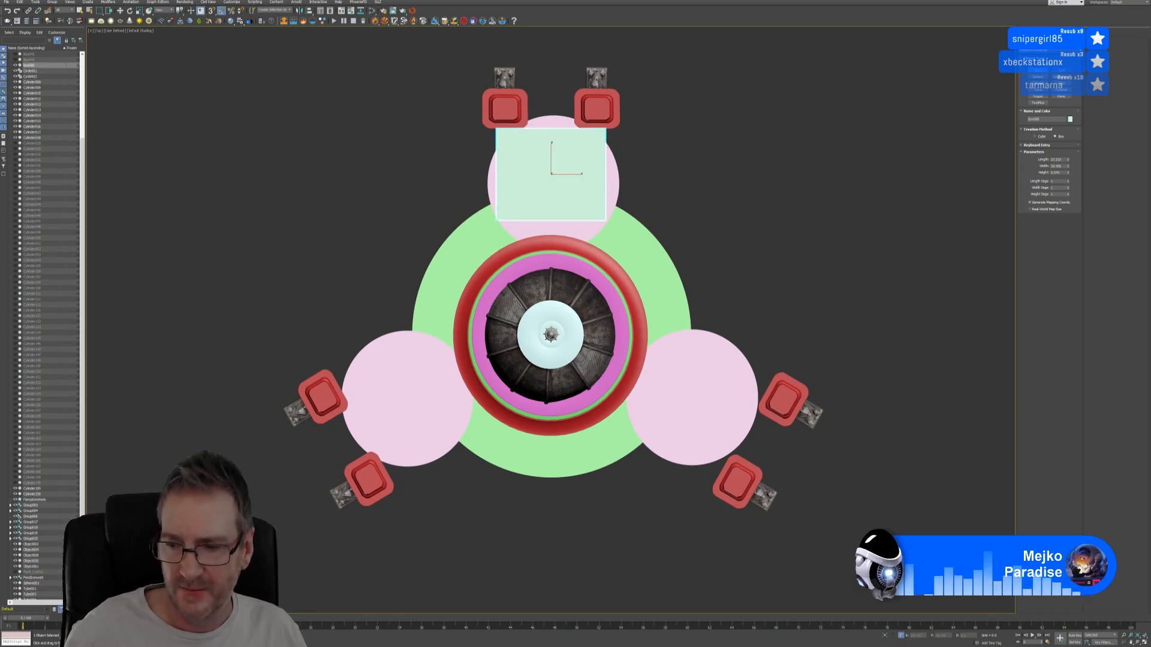
Step: Copy the height value of the round green platform and apply it as the new box's height
key("alt+w")
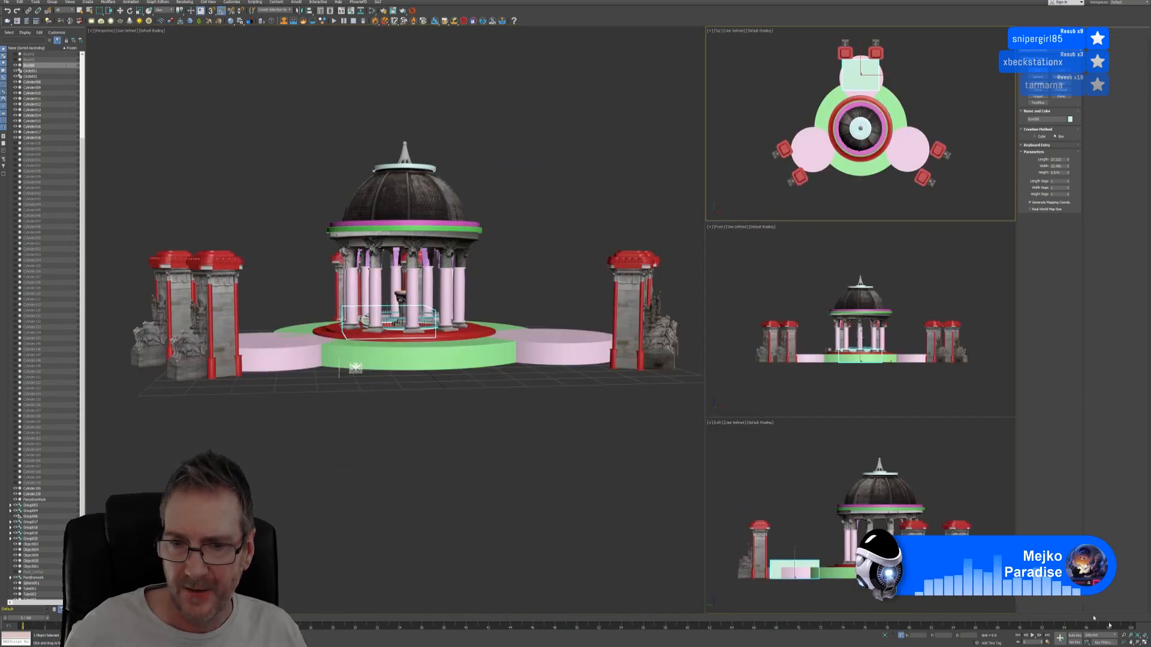
middle_click_drag(351, 422, 403, 418, "alt")
scroll(426, 361, "up", 6)
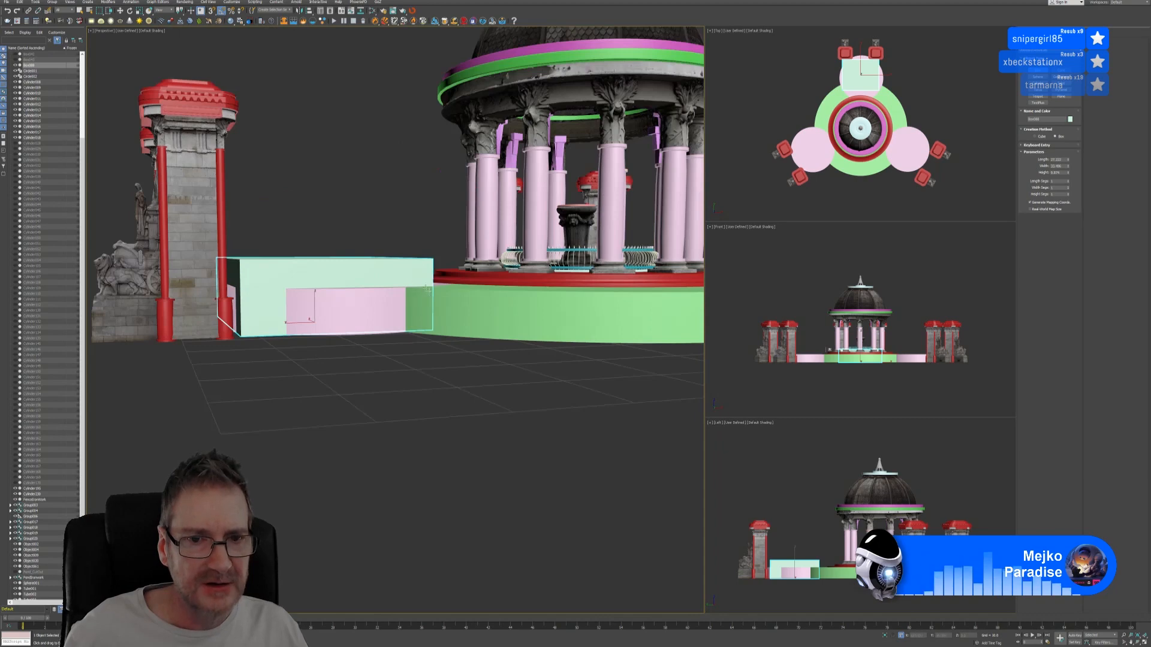
left_click(464, 308)
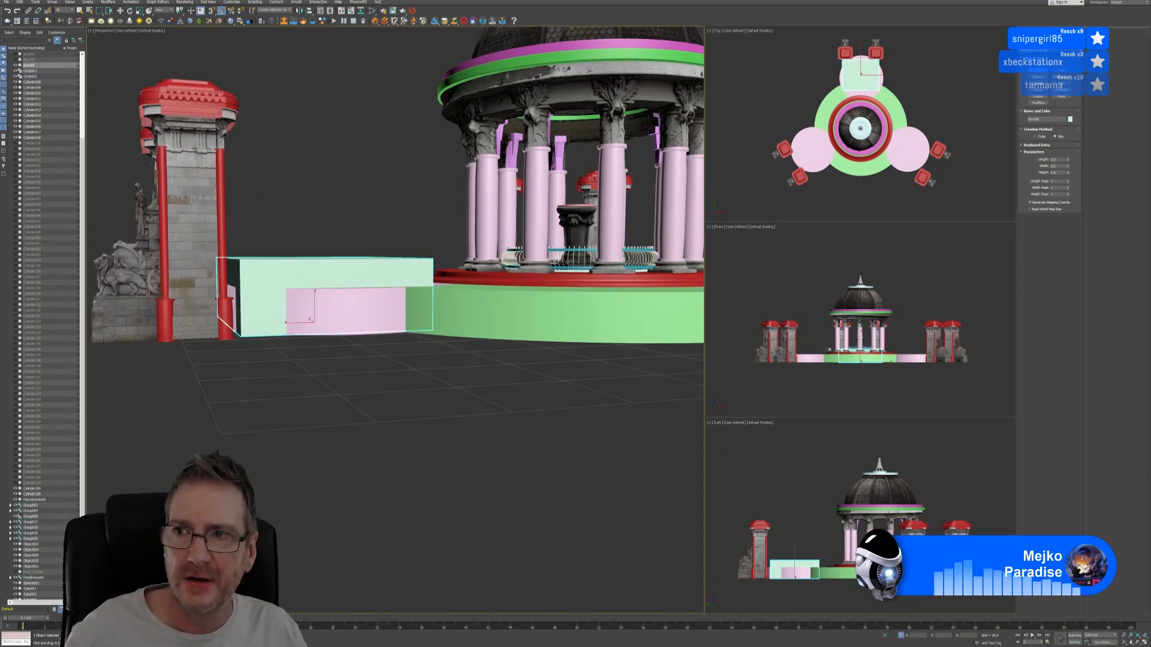
left_click(1034, 36)
left_click(539, 324)
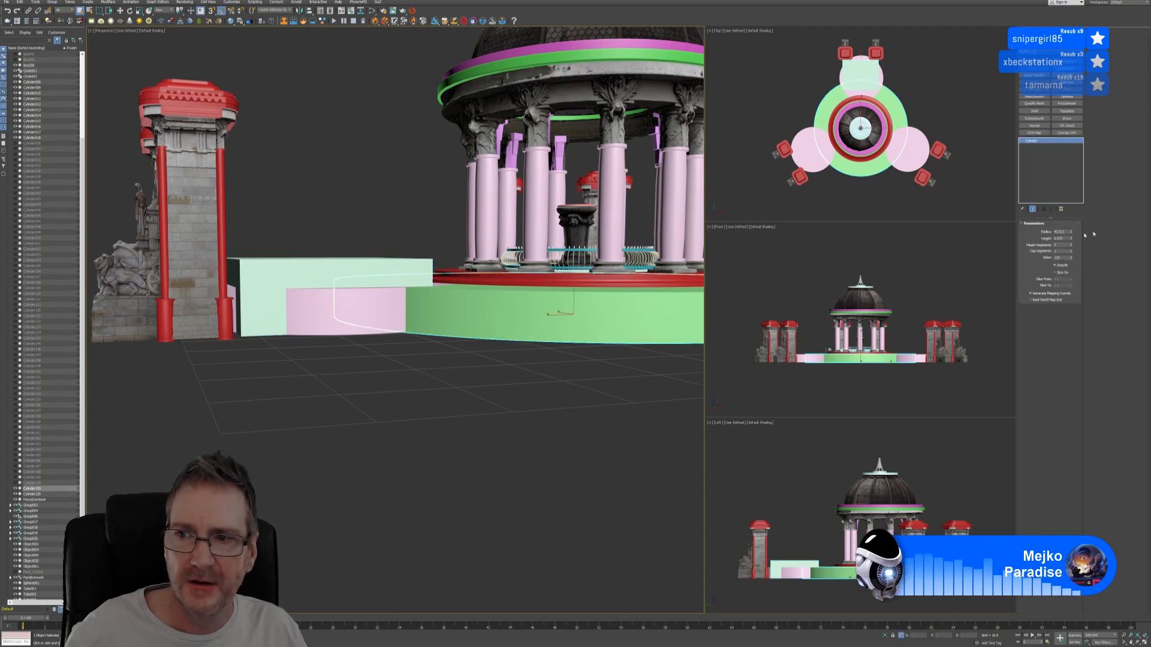
left_click(1061, 238)
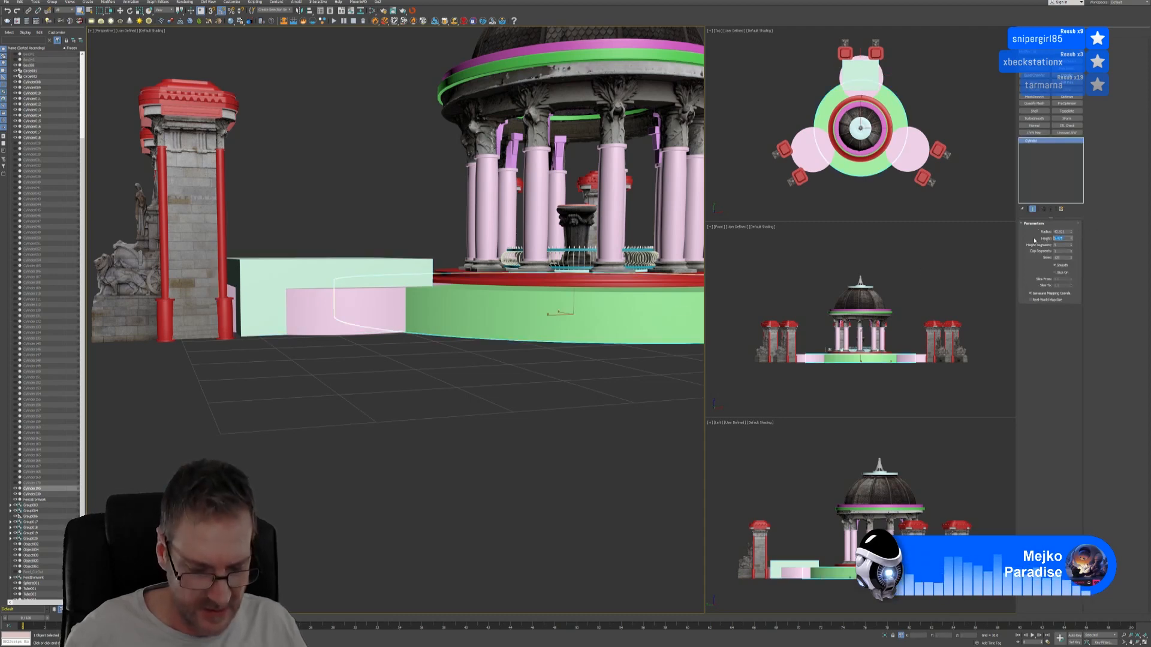
left_click(326, 332)
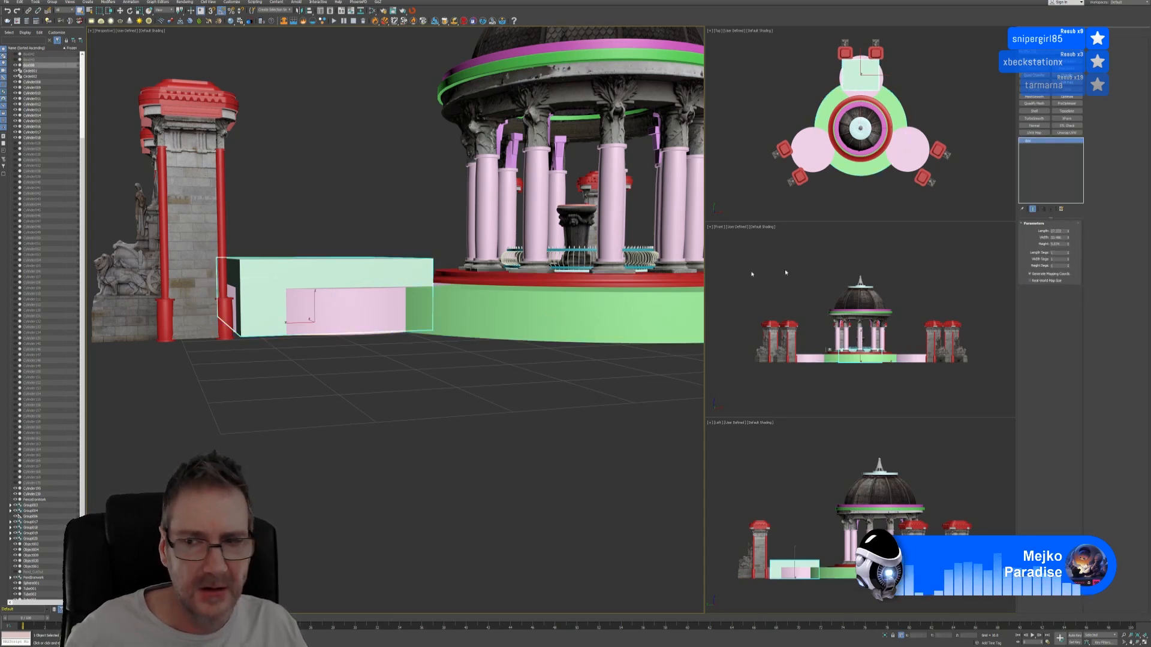
double_click(1061, 245)
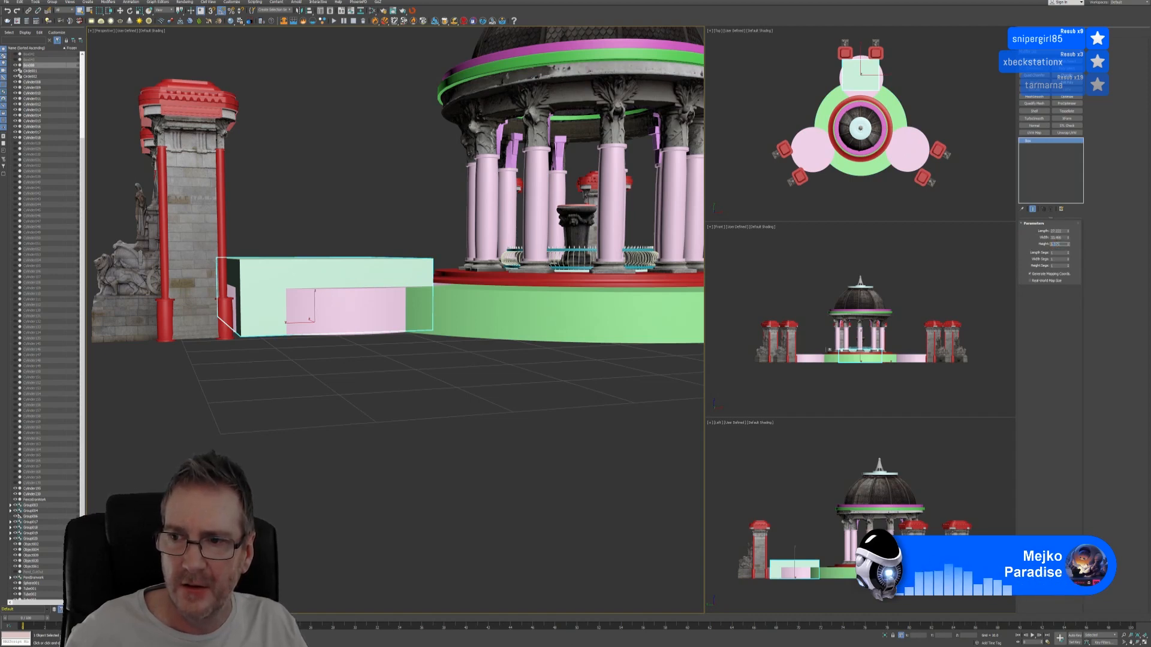
key("Return")
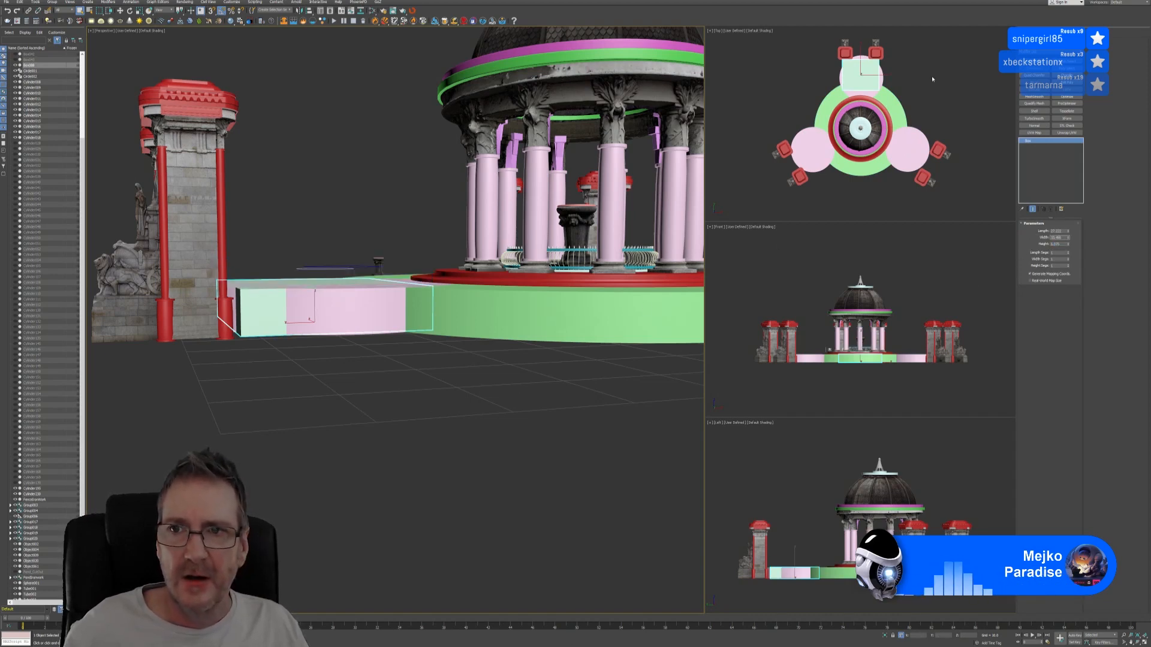
Step: Make an independent copy of the box on the west gateway's disc in the plan view
middle_click_drag(932, 79, 926, 75)
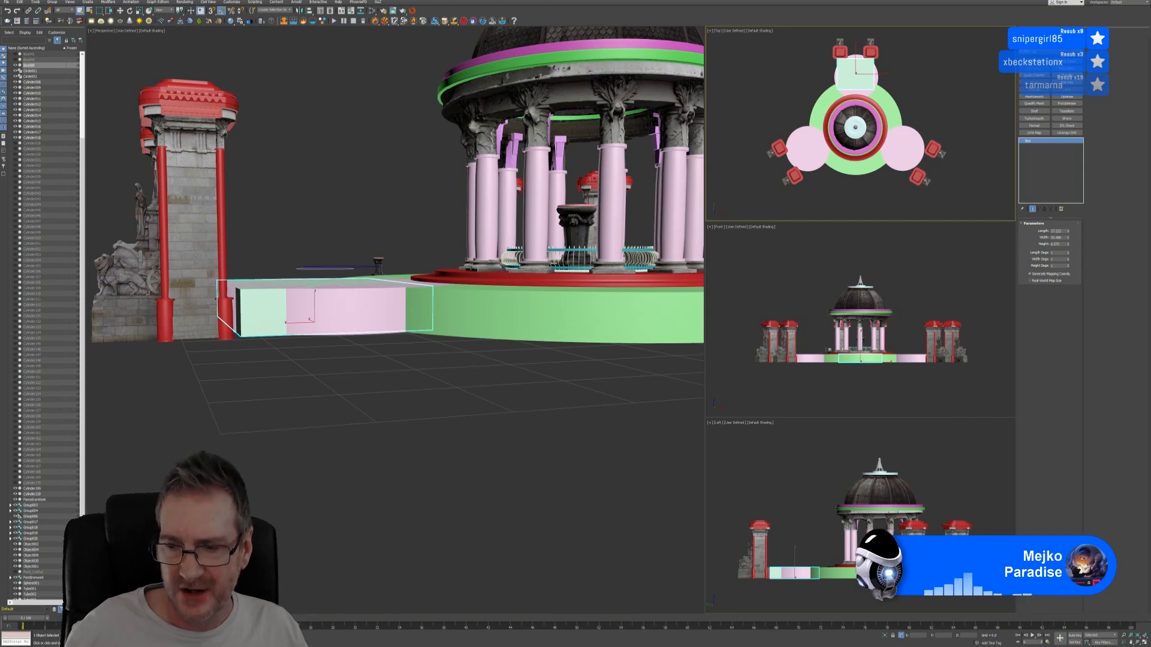
left_click(1146, 643)
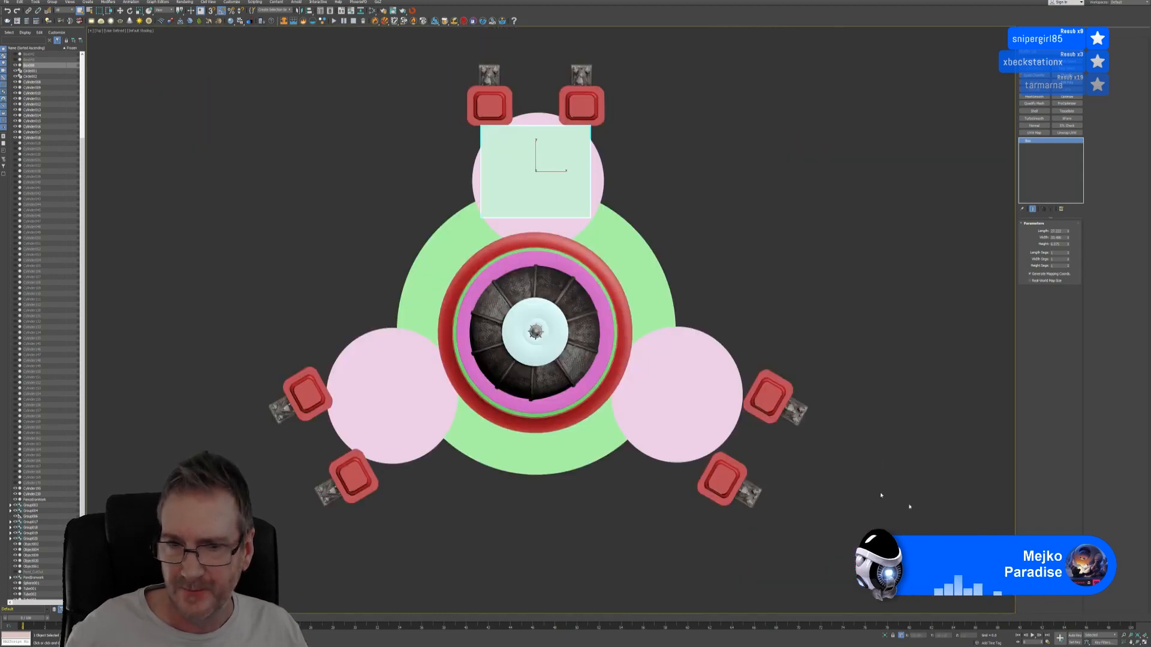
middle_click_drag(658, 199, 682, 202)
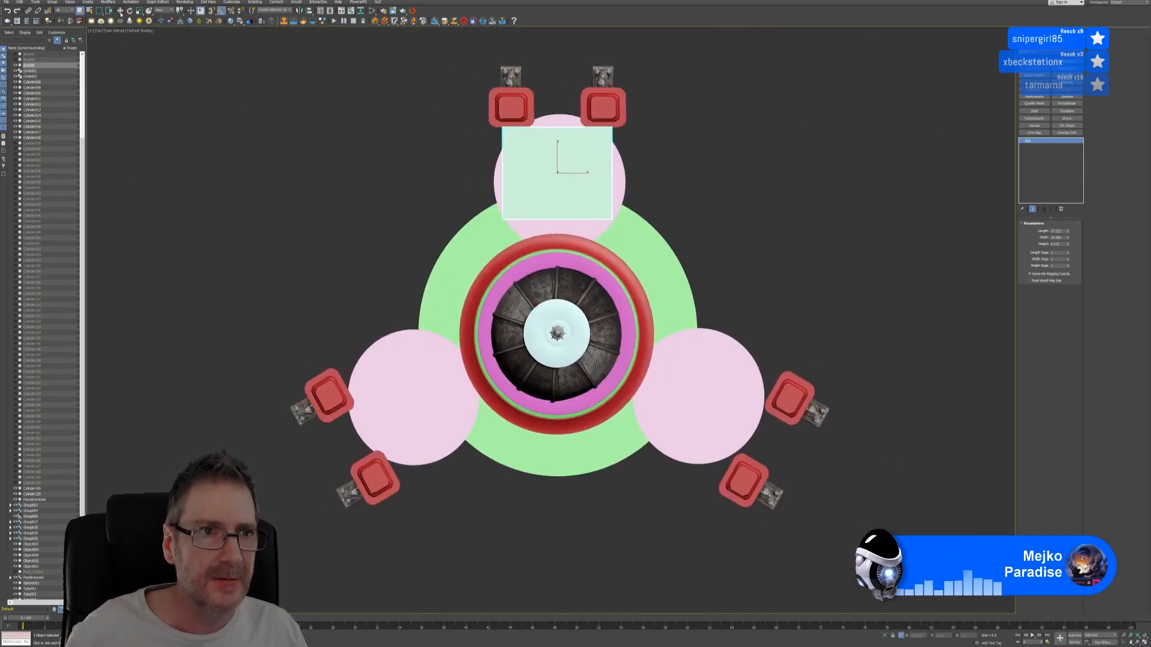
left_click(120, 11)
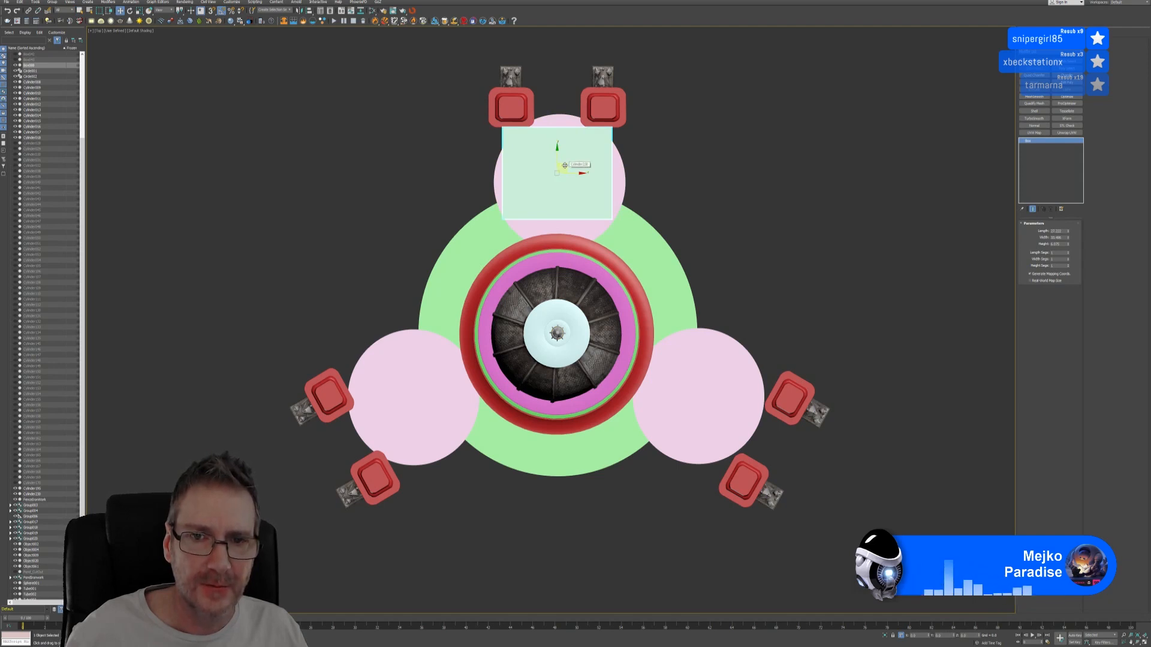
mouse_move(564, 165)
left_mouse_down("shift")
mouse_move(414, 402)
mouse_move(421, 391)
left_mouse_up("shift")
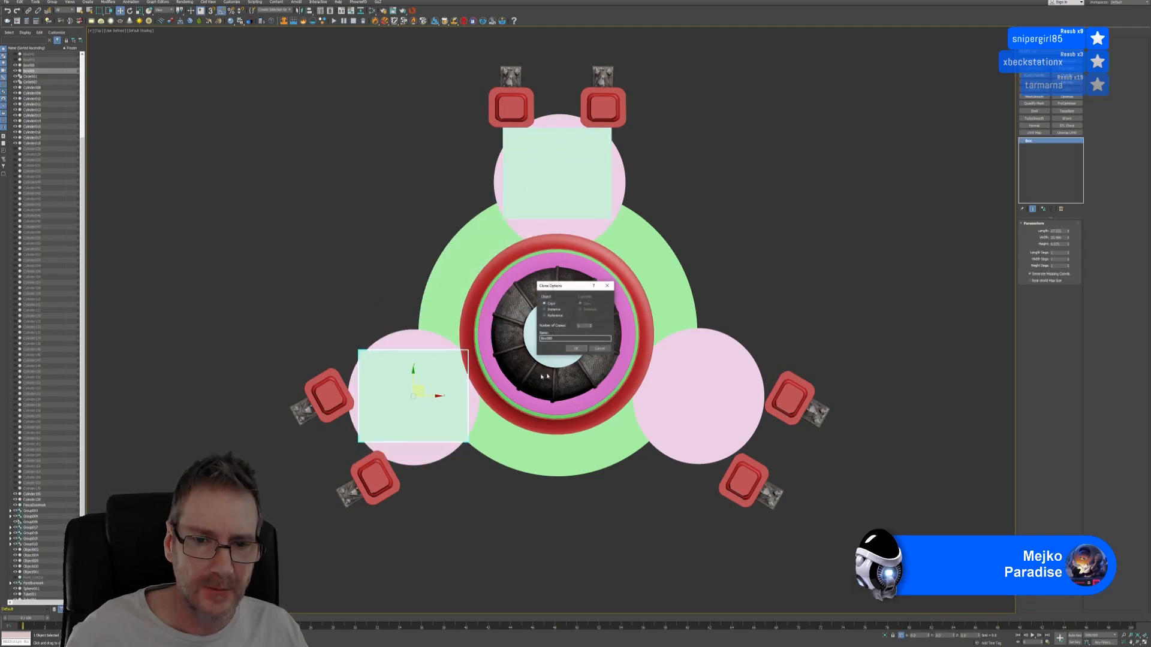
left_click(575, 348)
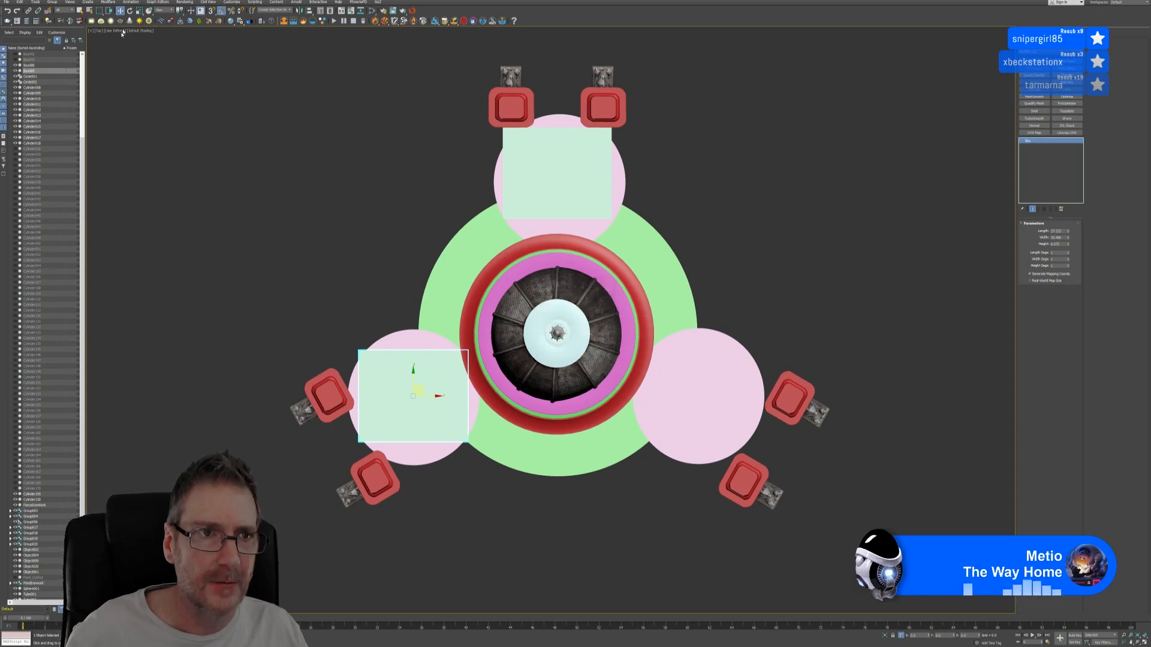
Step: Rotate the west box to line up with its gateway pillars and shift it into place between them
left_click(130, 11)
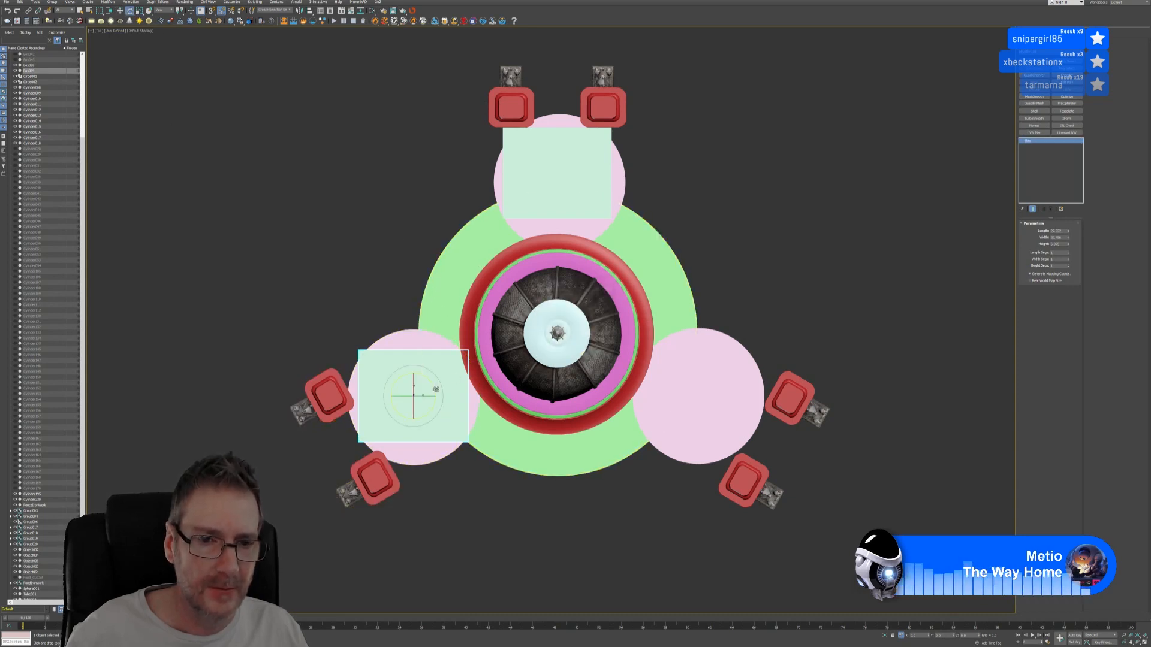
left_click_drag(430, 382, 743, 408)
left_click(120, 11)
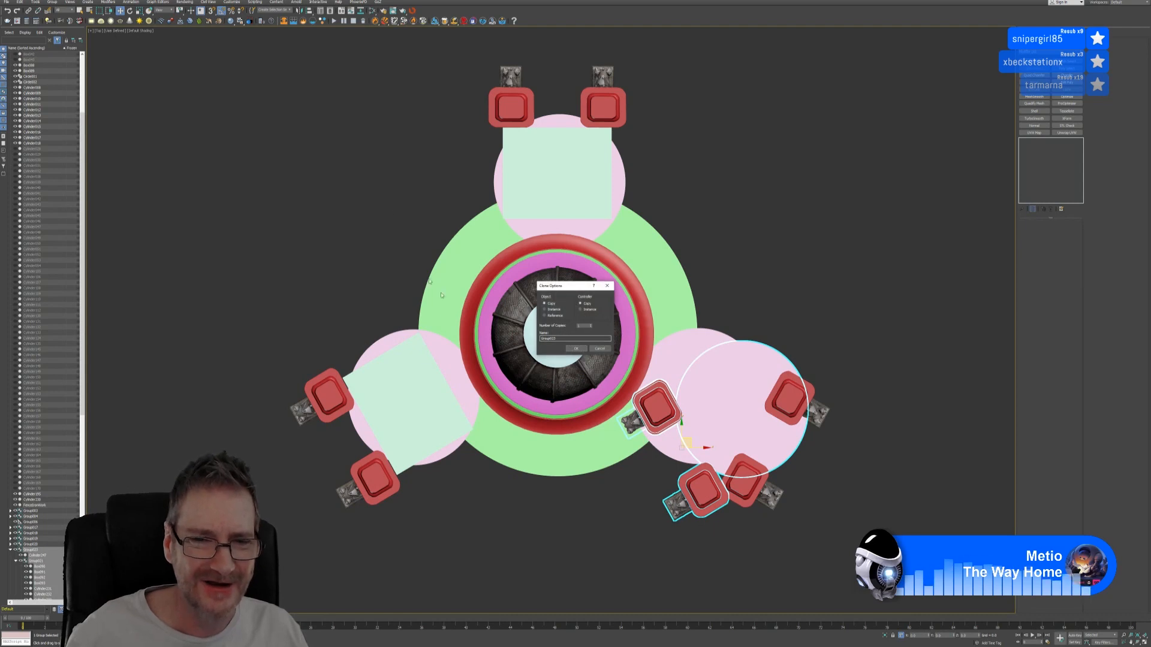
Step: Cancel the accidental gateway group copy and instead copy the rotated west box across to the east disc
left_click(604, 349)
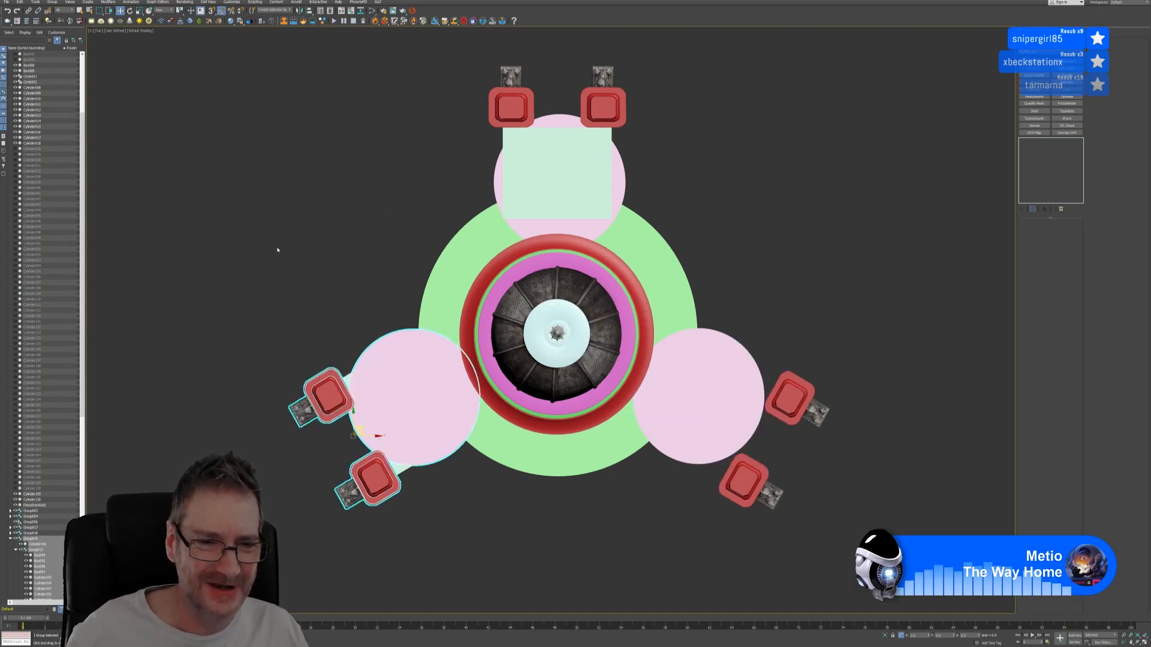
left_click(277, 250)
left_click(400, 466)
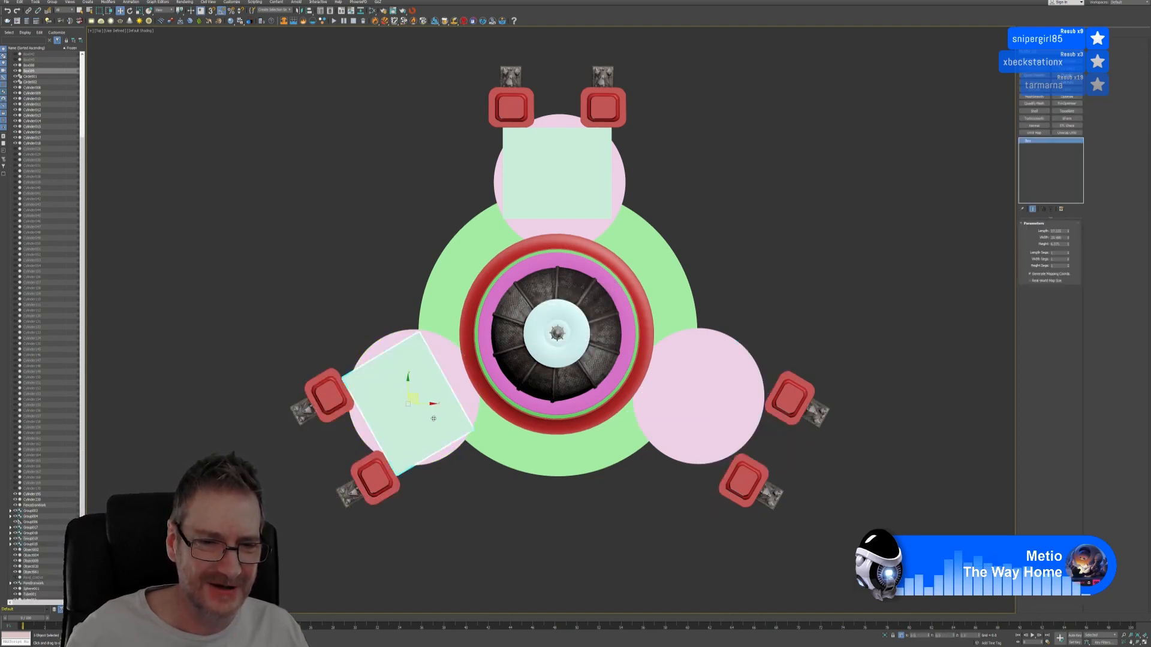
left_click_drag(420, 399, 661, 398, "shift")
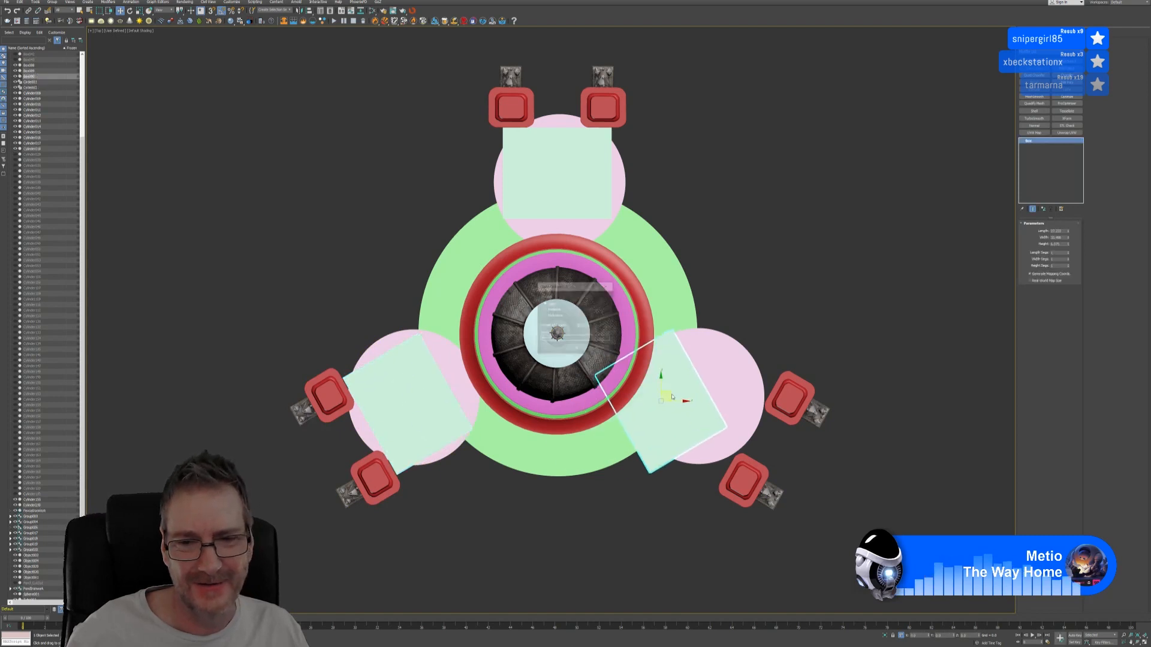
left_click(576, 348)
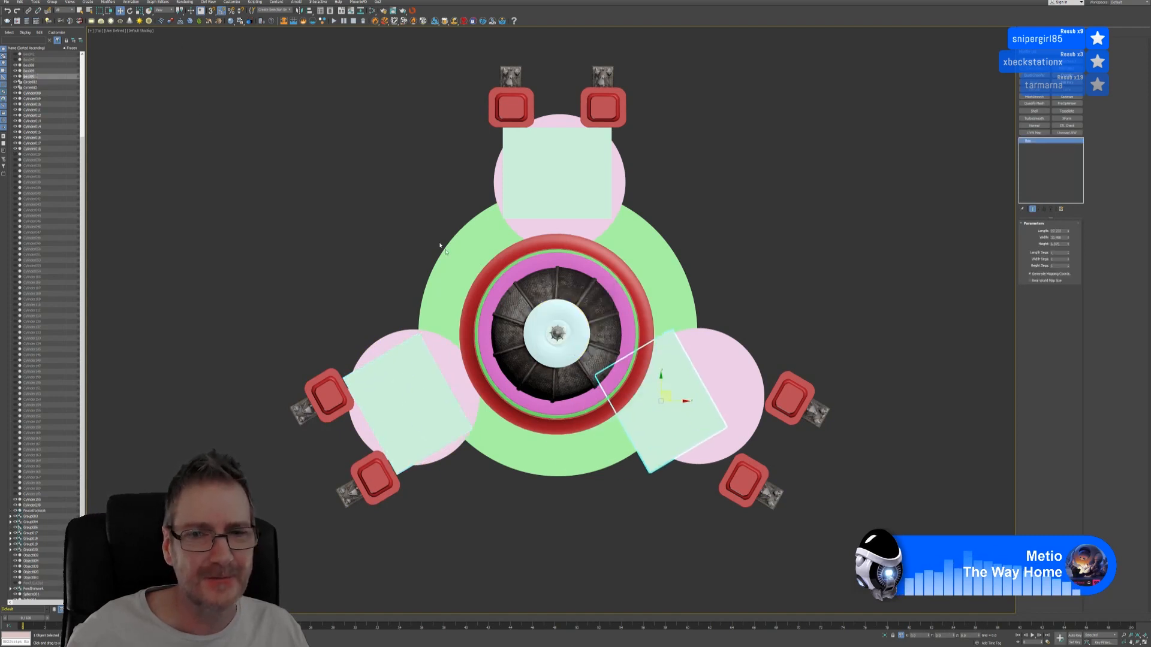
Step: Rotate the east box to mirror the west one, move it against the east gateway pillars, and clear the selection
key("e")
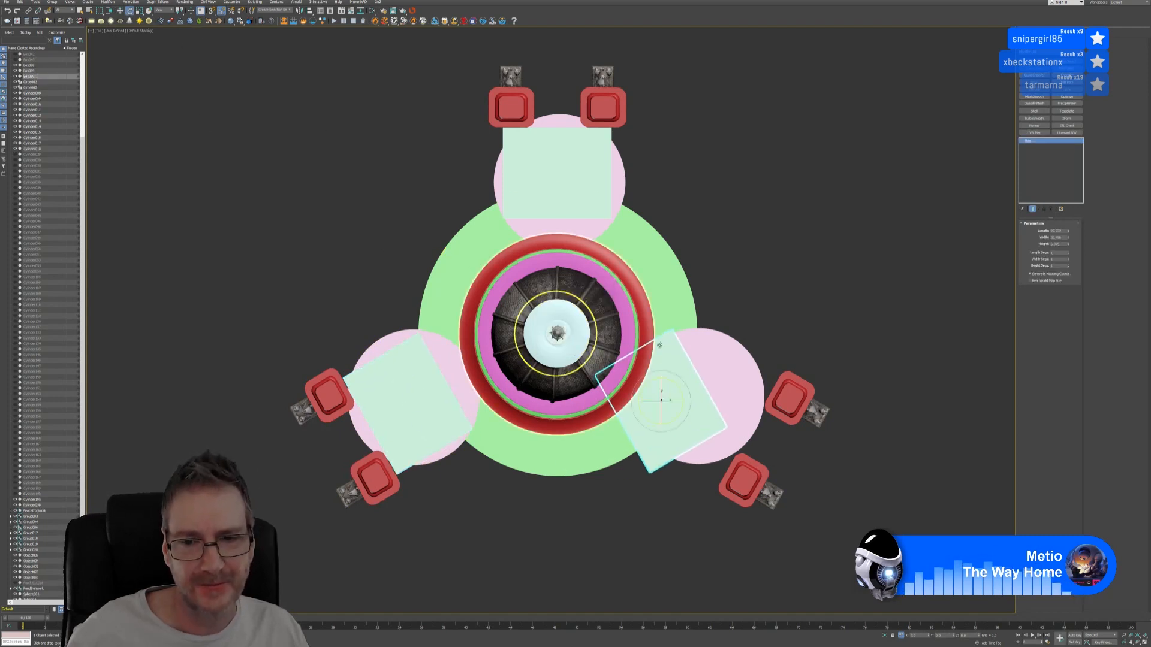
left_click_drag(645, 386, 629, 423)
left_click(119, 10)
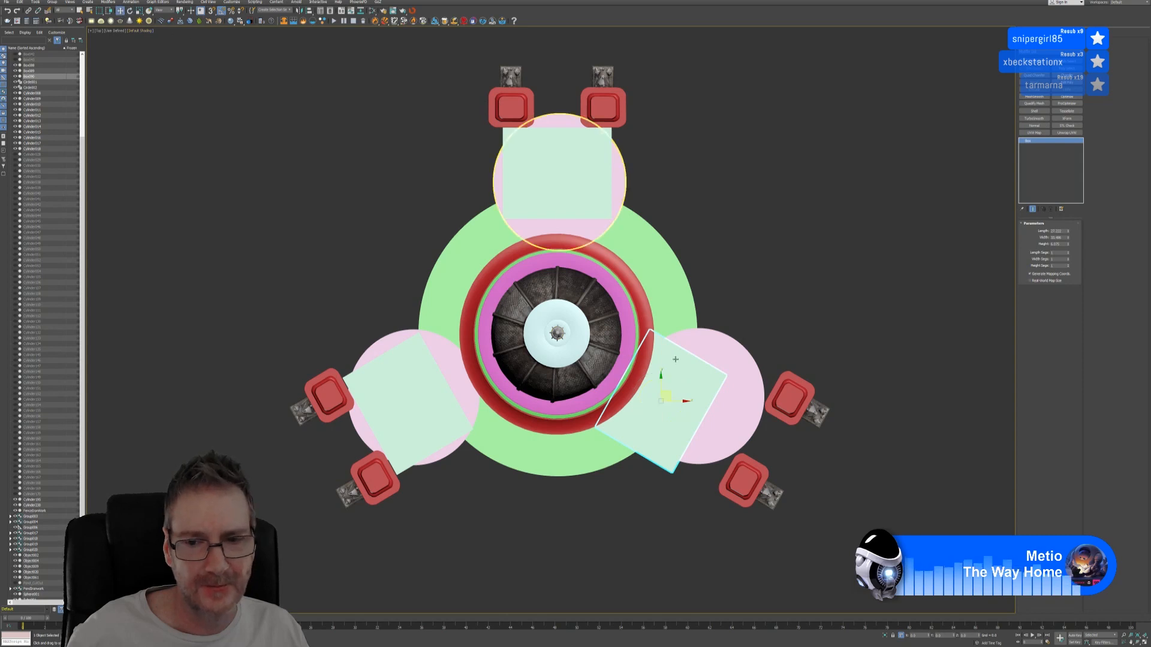
left_click_drag(671, 393, 720, 396)
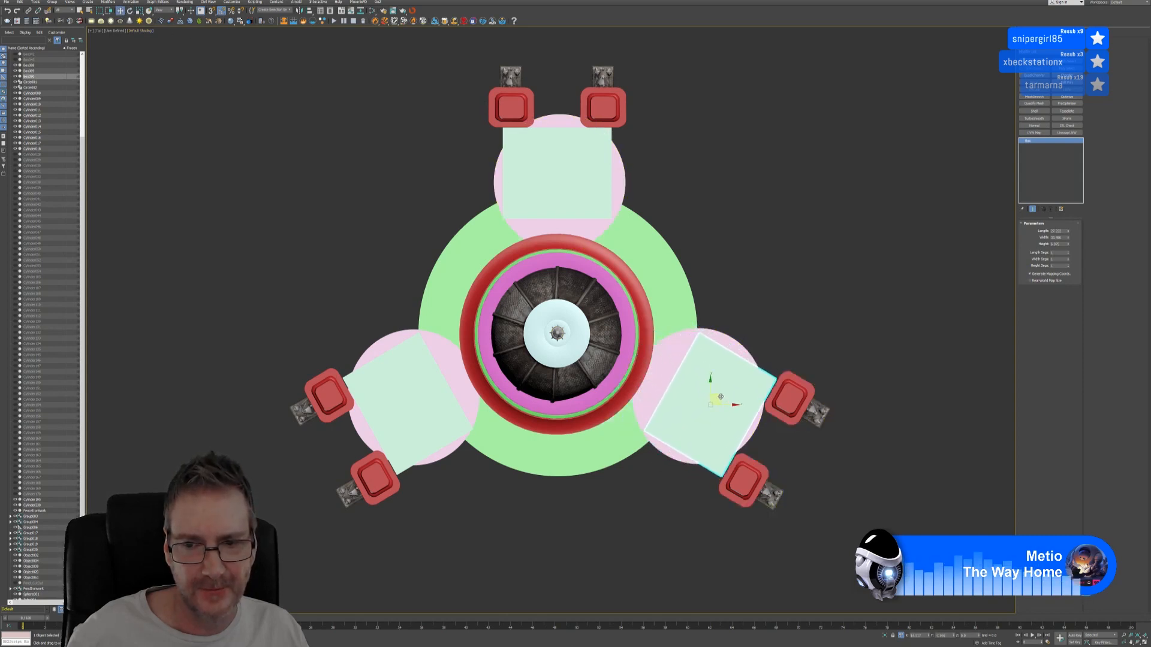
left_click(783, 313)
Step: Select the whole gazebo layout with its three gateways, and remove the east gateway group from the selection
left_click(687, 349)
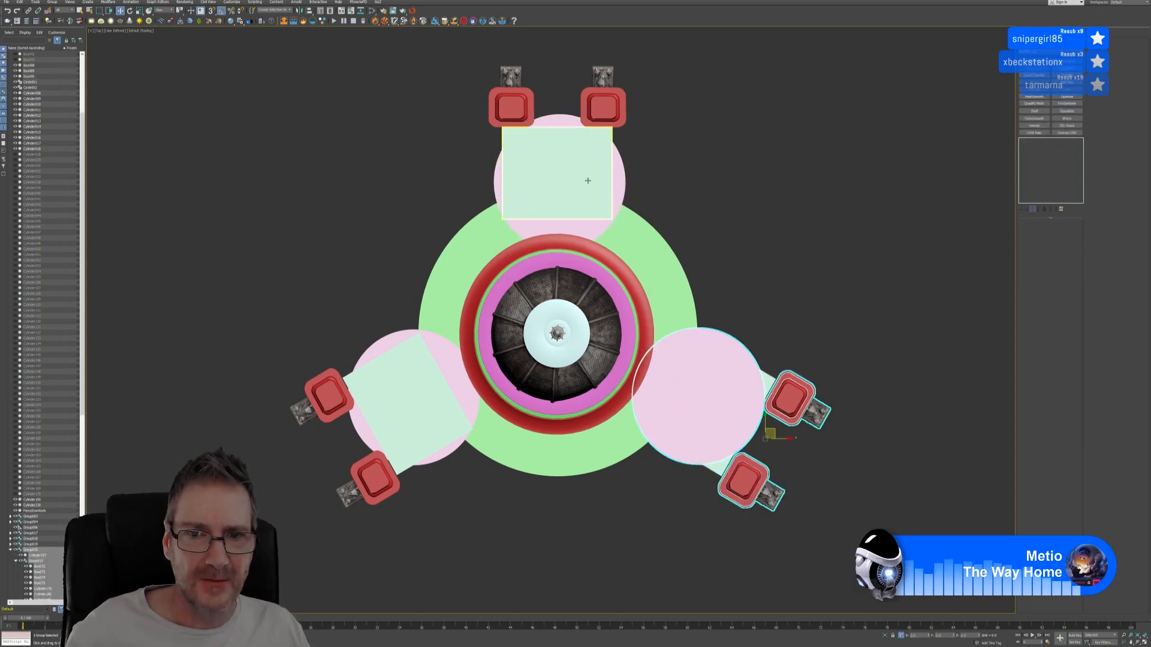
scroll(593, 177, "down", 3)
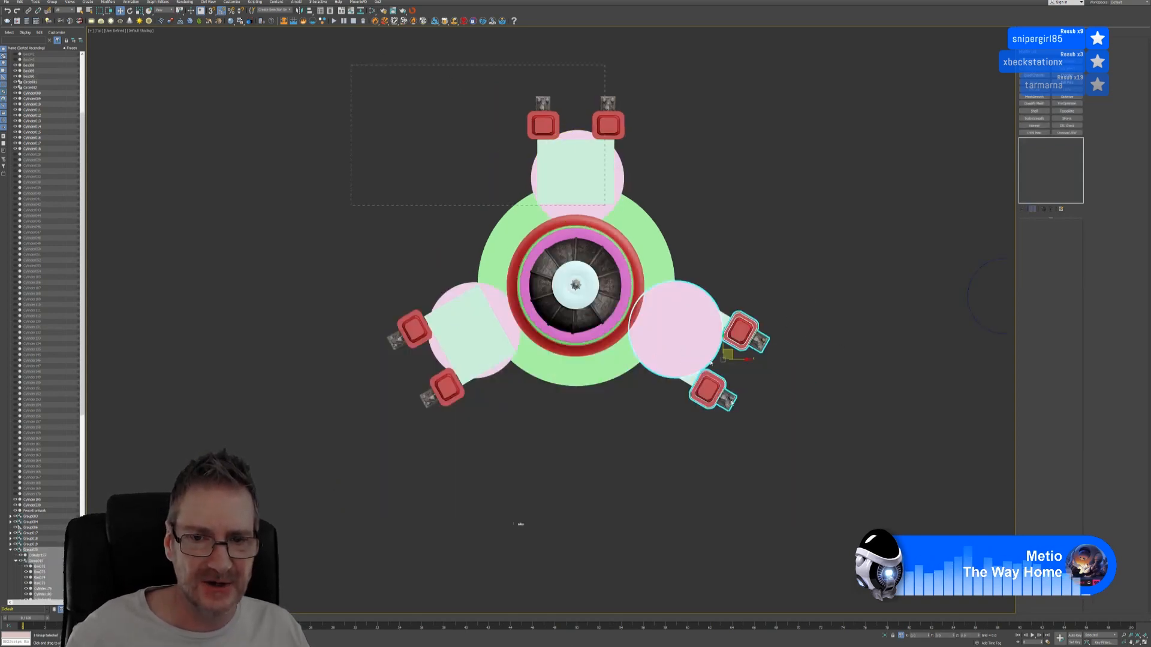
left_click_drag(605, 205, 818, 516)
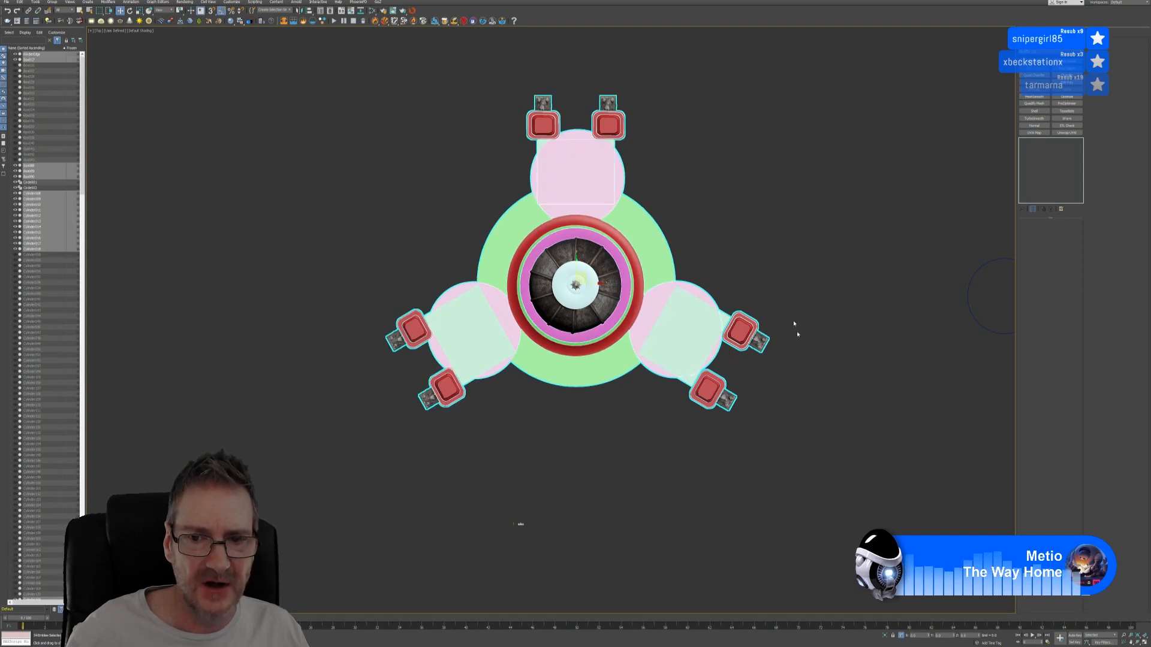
left_click(649, 301, "alt")
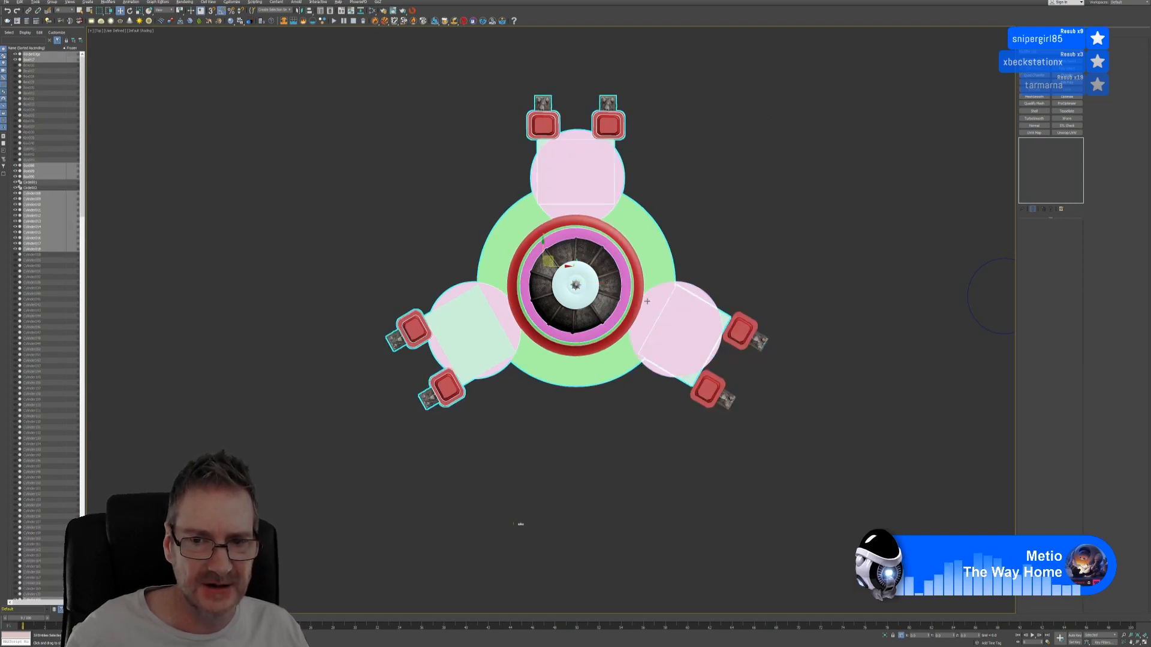
Step: Try to isolate the rotunda, walkway boxes and gate pillars without the three round platforms
left_click(494, 303, "alt")
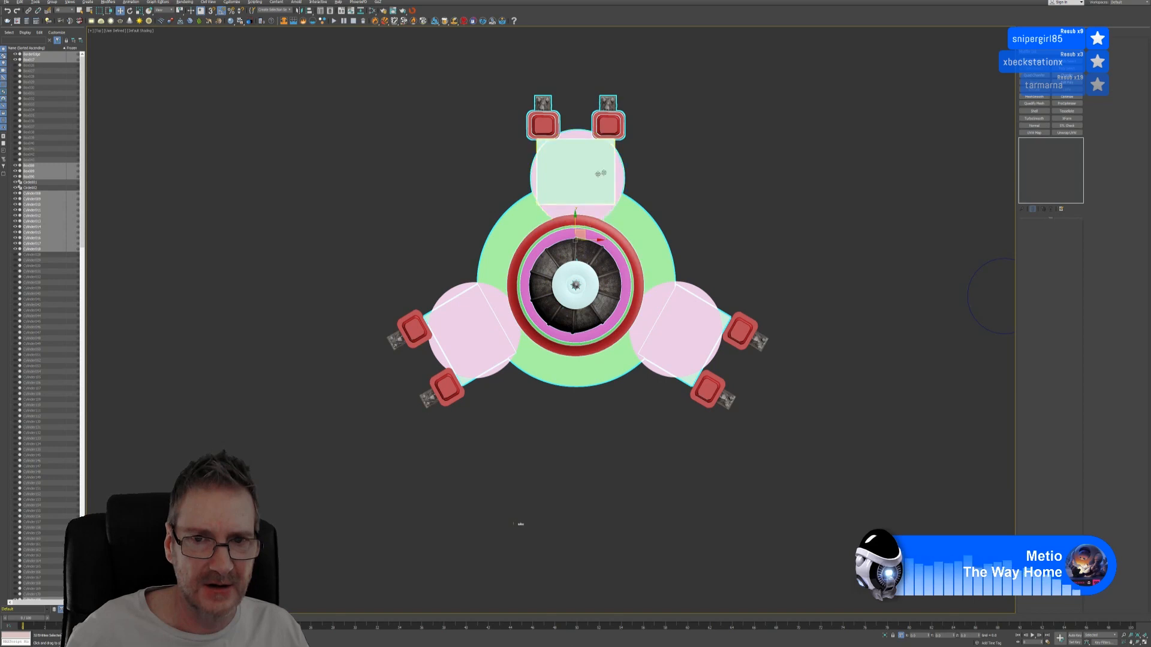
left_click(622, 172, "alt")
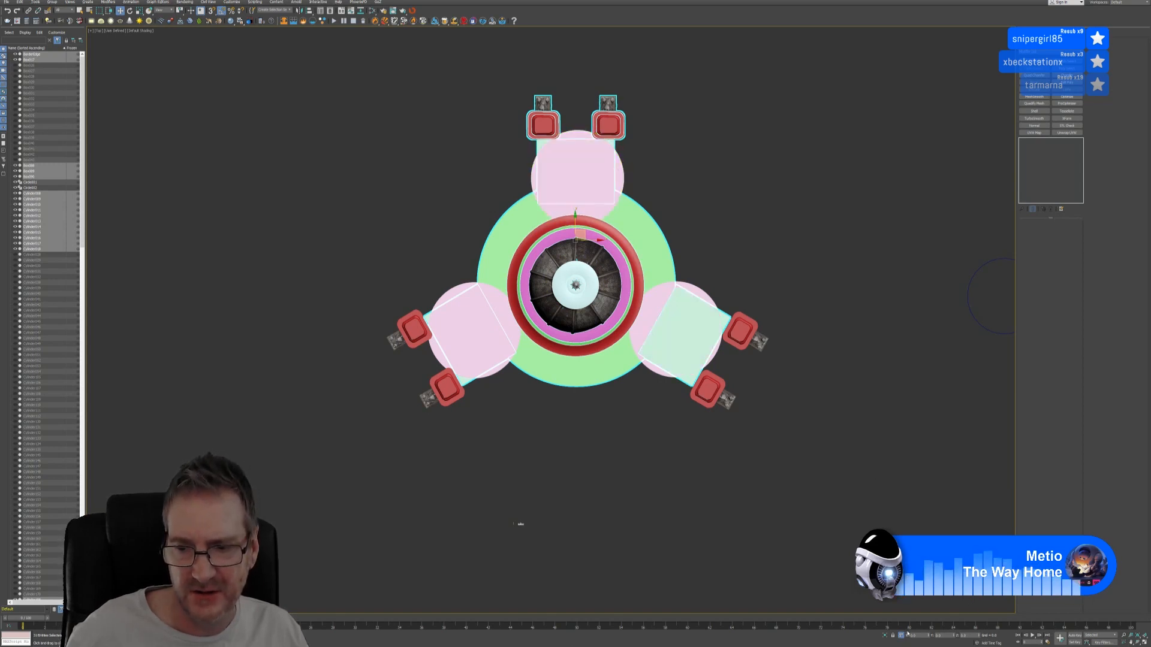
key("z")
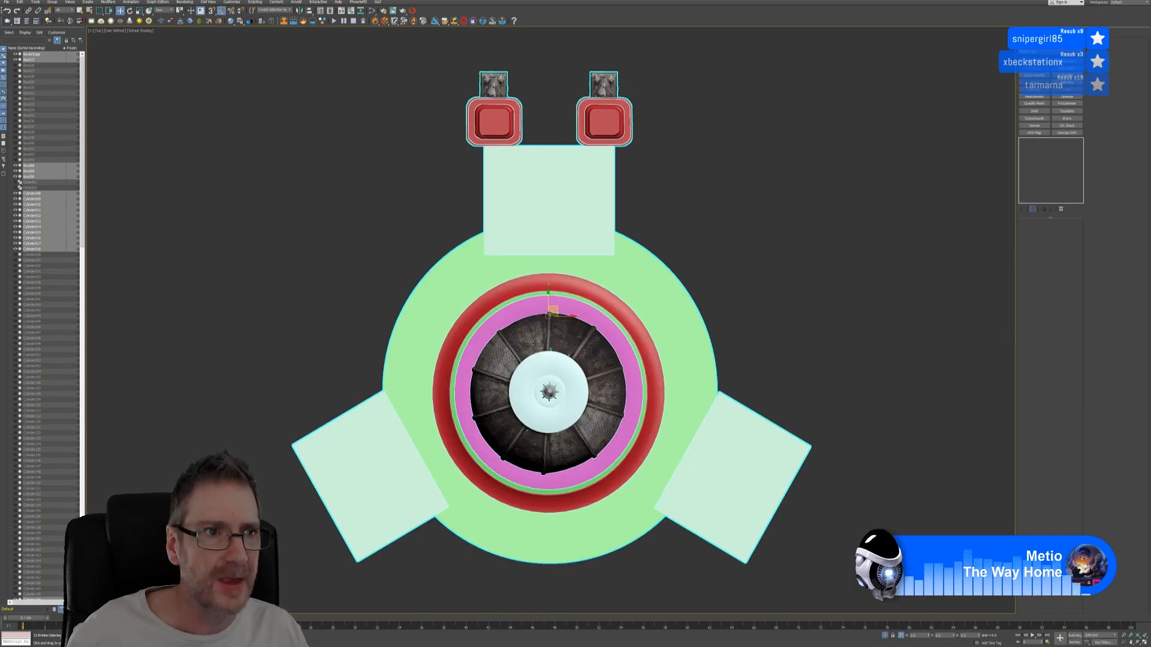
key("alt+q")
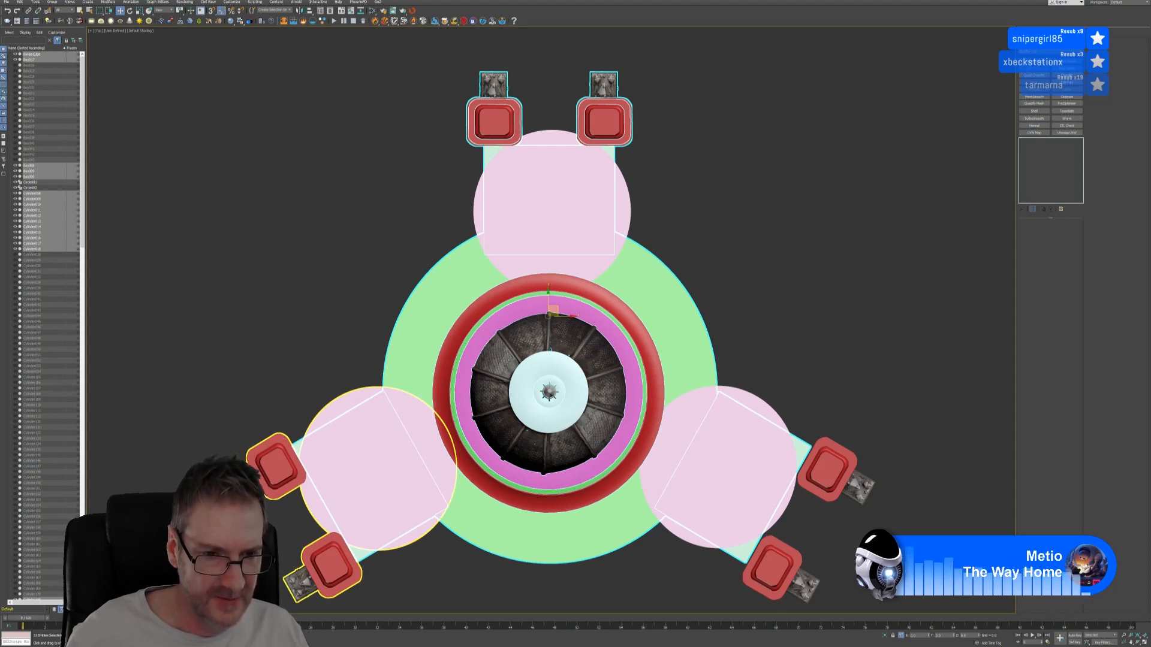
Step: Ungroup the lower-left platform and pillar group in the top view
left_click(277, 451)
left_click(749, 432)
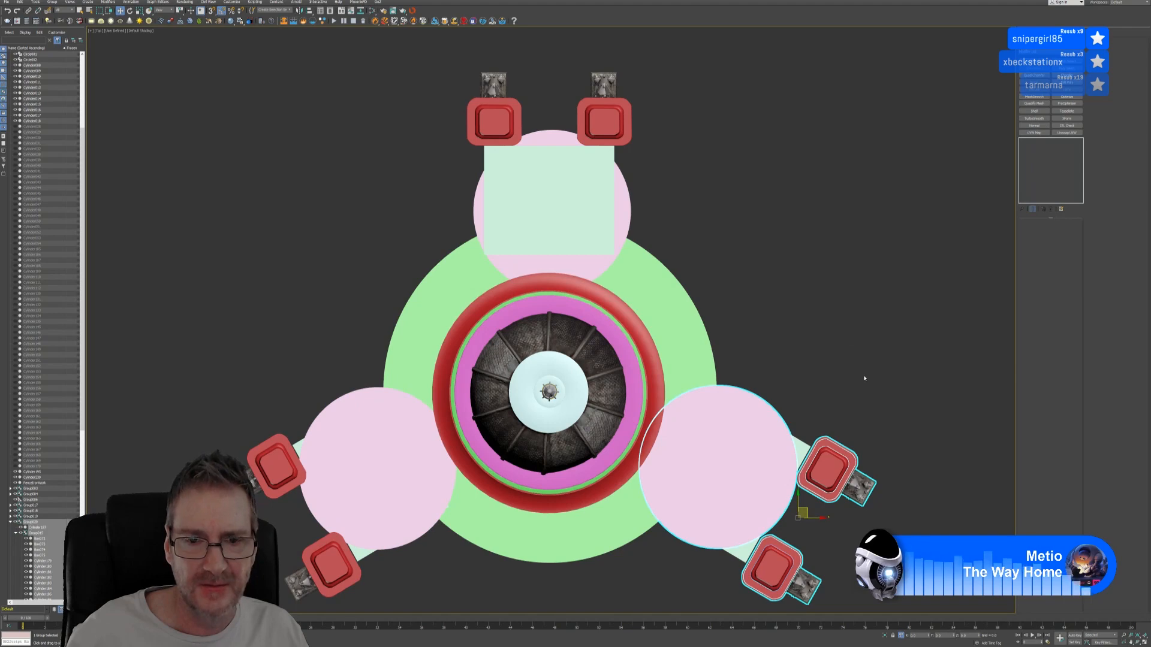
scroll(864, 378, "down", 3)
left_click_drag(830, 455, 944, 613)
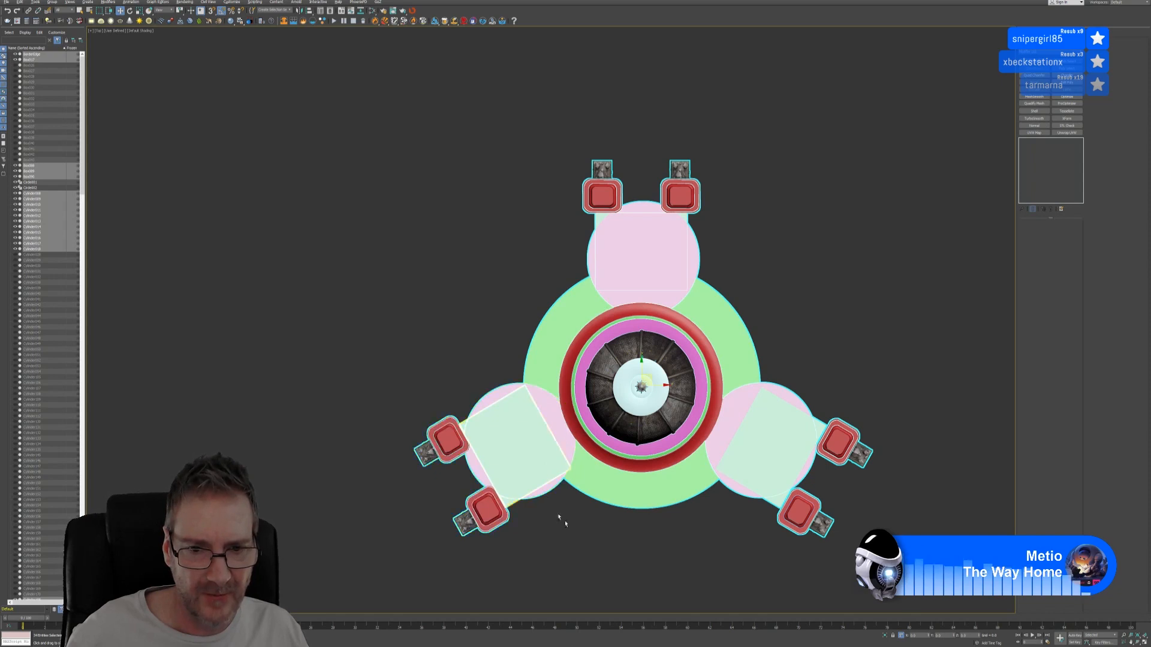
left_click(445, 431)
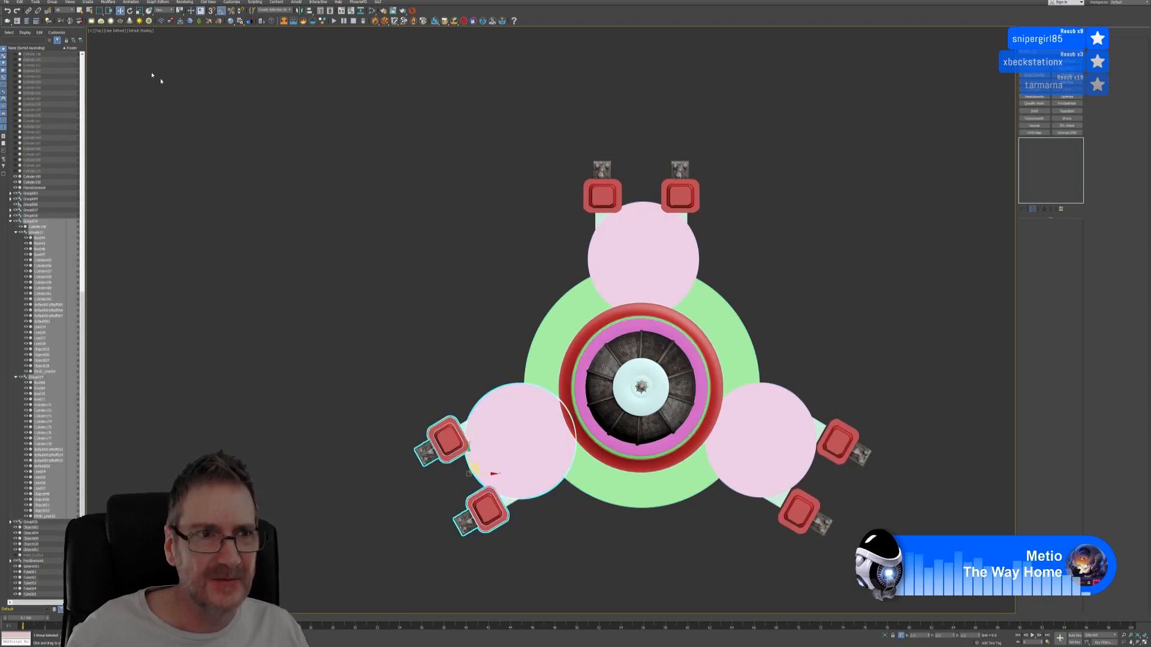
left_click(53, 2)
left_click(62, 19)
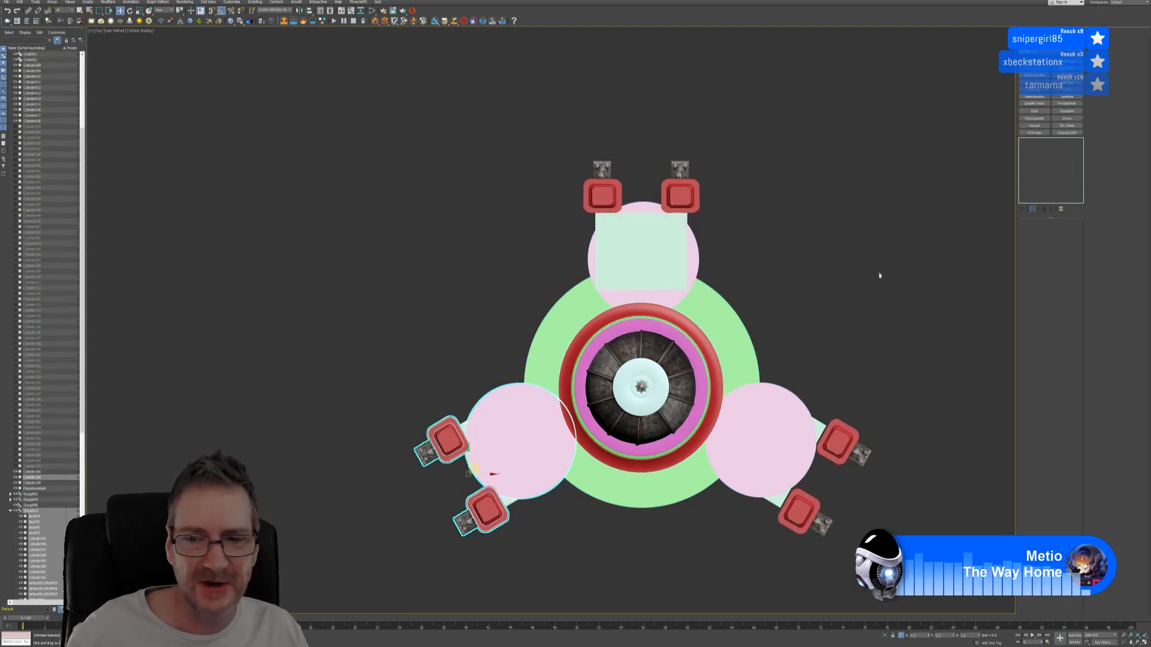
Step: Ungroup the lower-right platform and pillar group in the top view
left_click(879, 275)
left_click(869, 423)
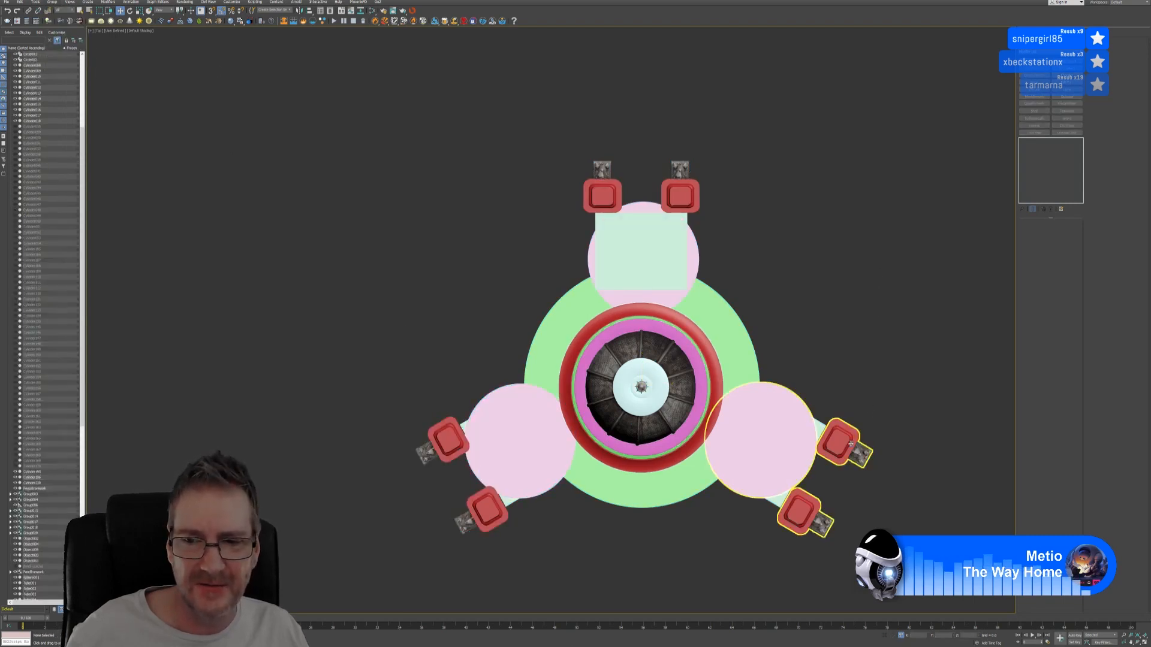
left_click(52, 2)
left_click(63, 19)
left_click(380, 172)
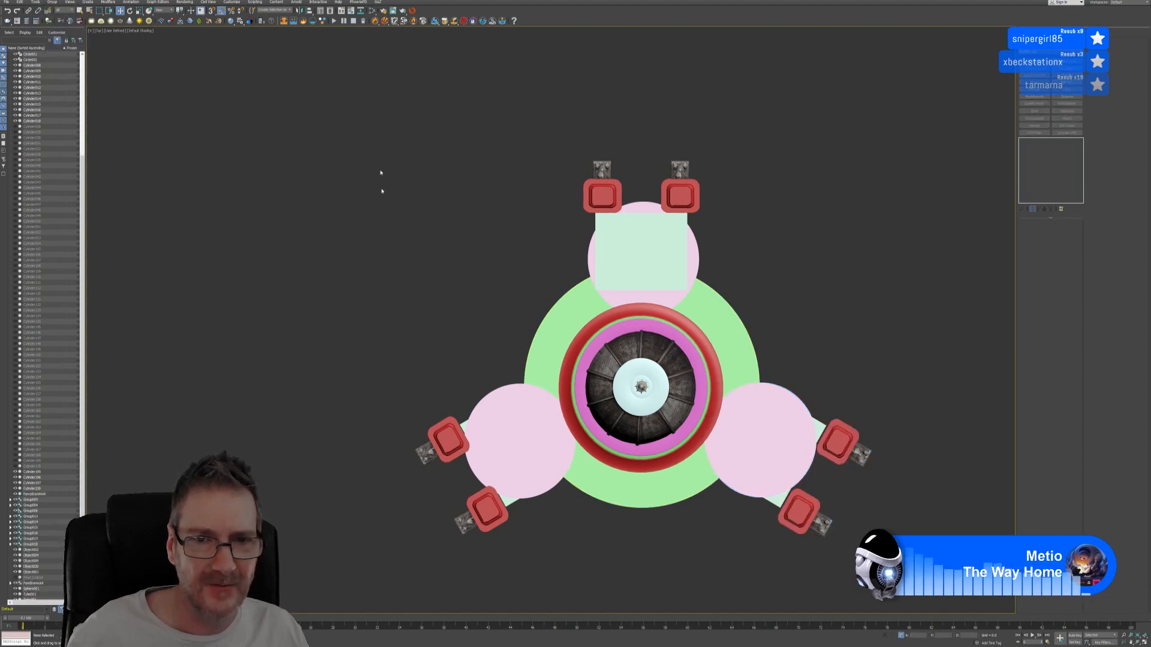
Step: Isolate everything except the three round platforms and show the model in the multi-viewport layout
key("ctrl+a")
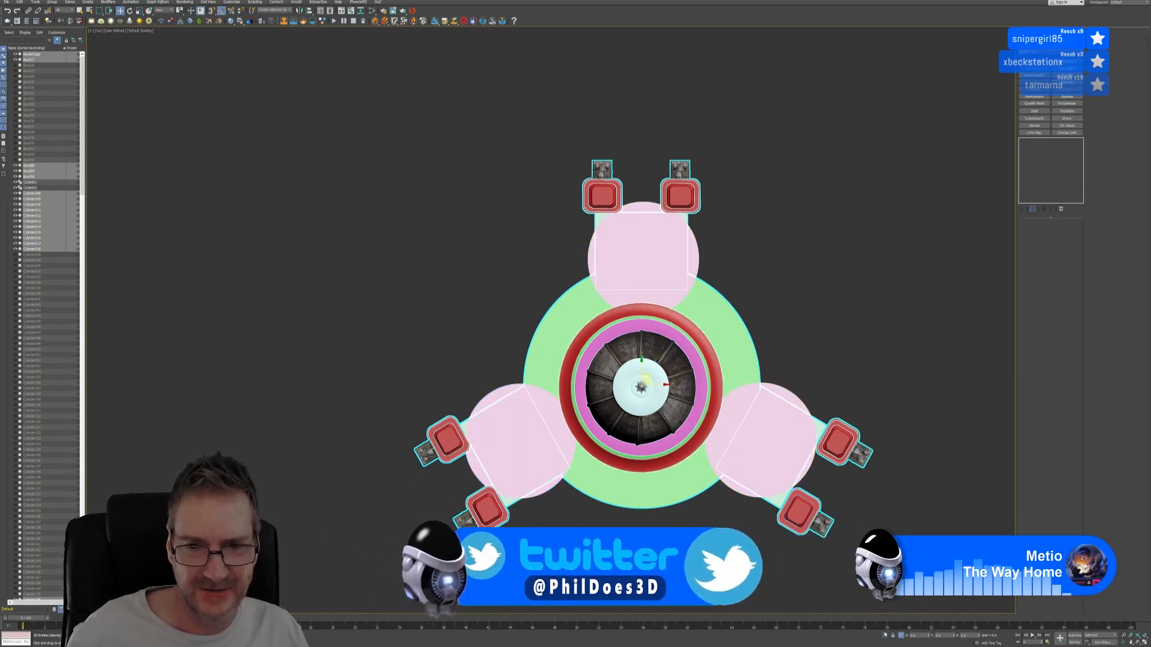
left_click(885, 635)
left_click(1143, 642)
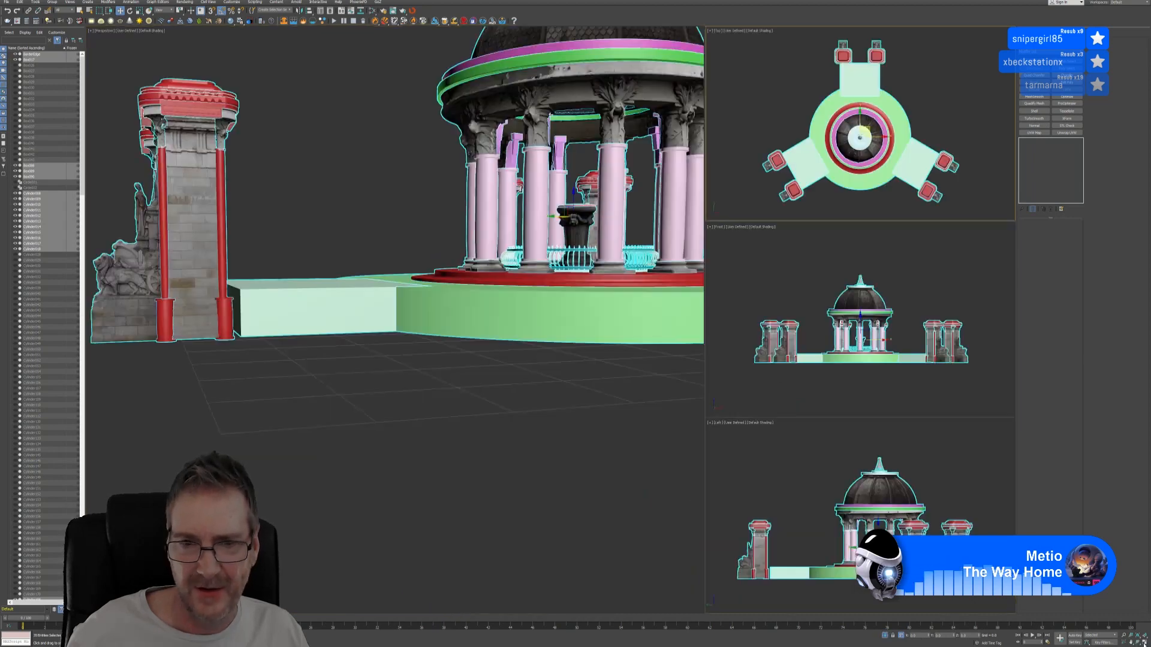
scroll(444, 395, "down", 4)
middle_click_drag(439, 396, 368, 440, "alt")
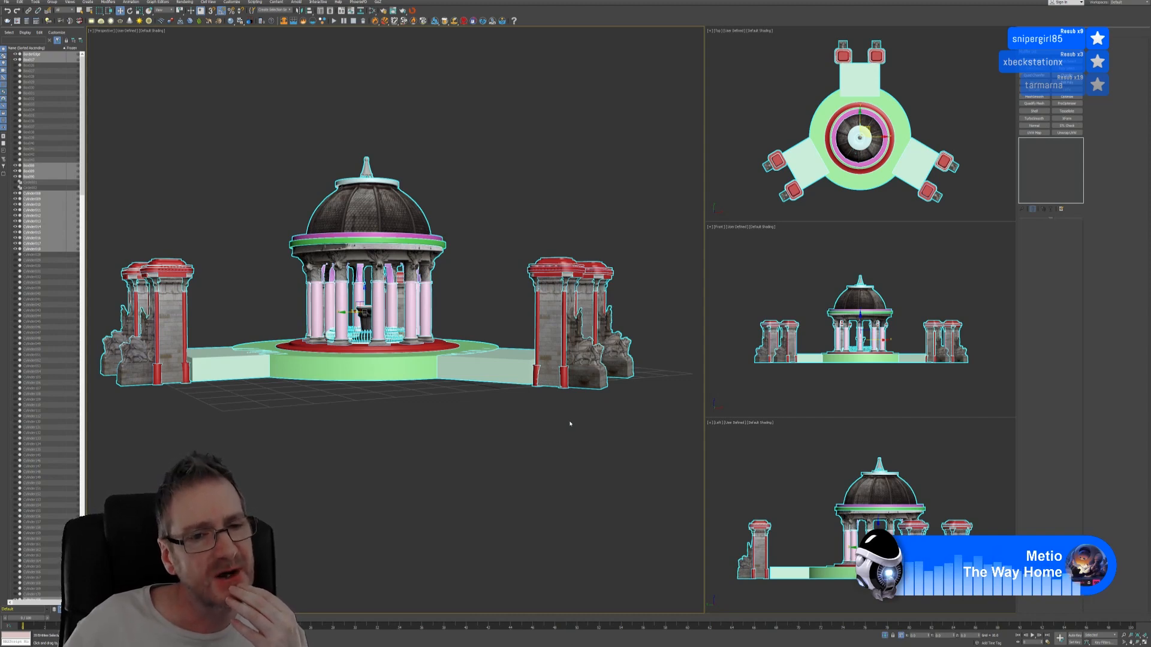
middle_click_drag(570, 423, 591, 437)
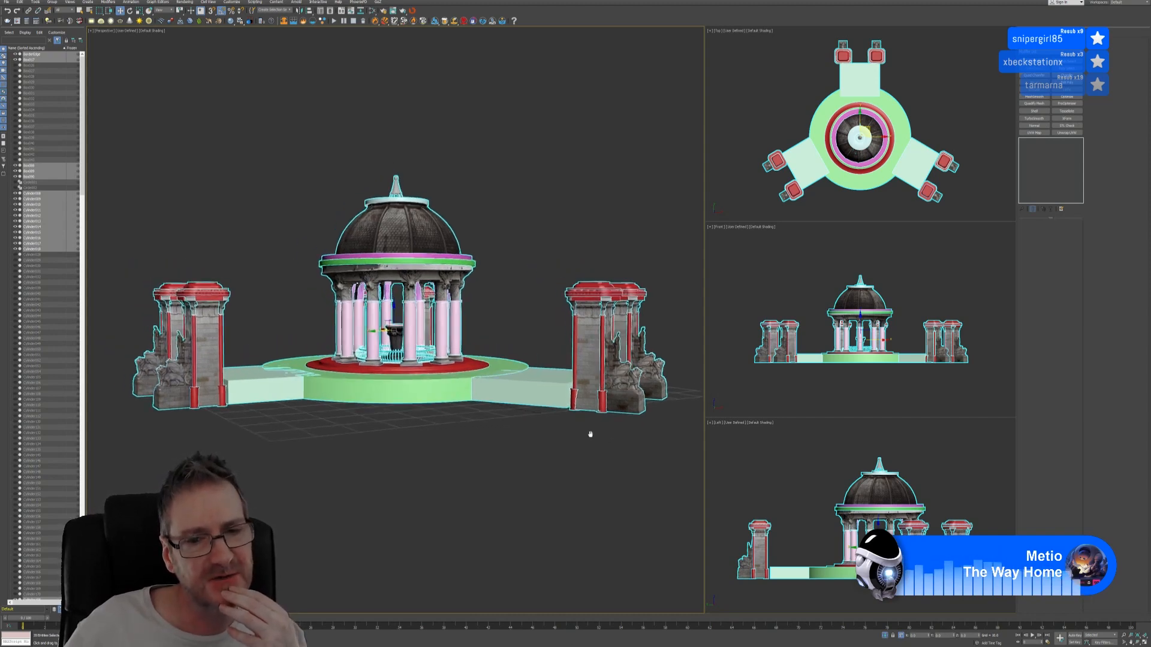
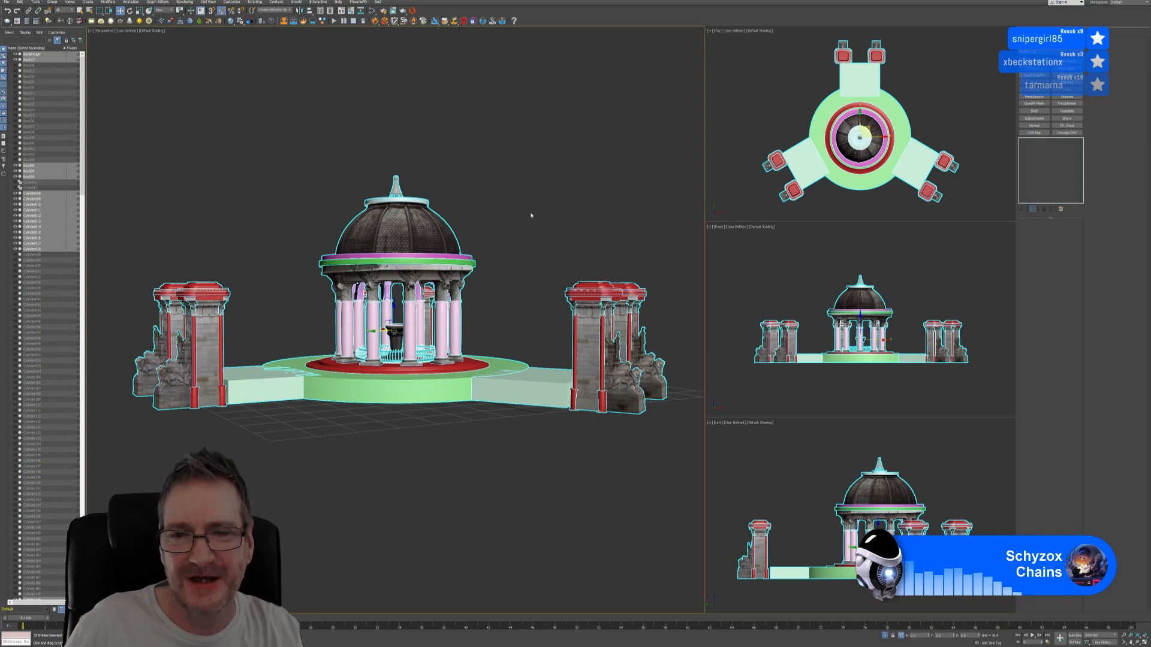
Step: Review the file handling and auto backup settings in the preferences, leaving without changes
left_click(231, 2)
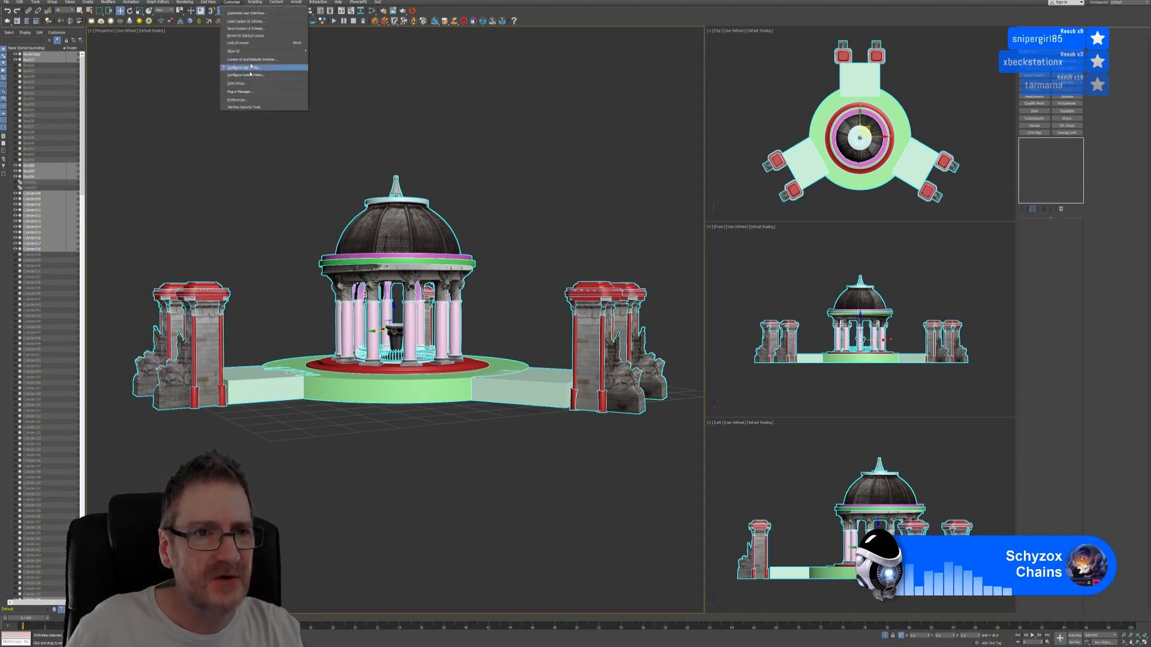
left_click(246, 100)
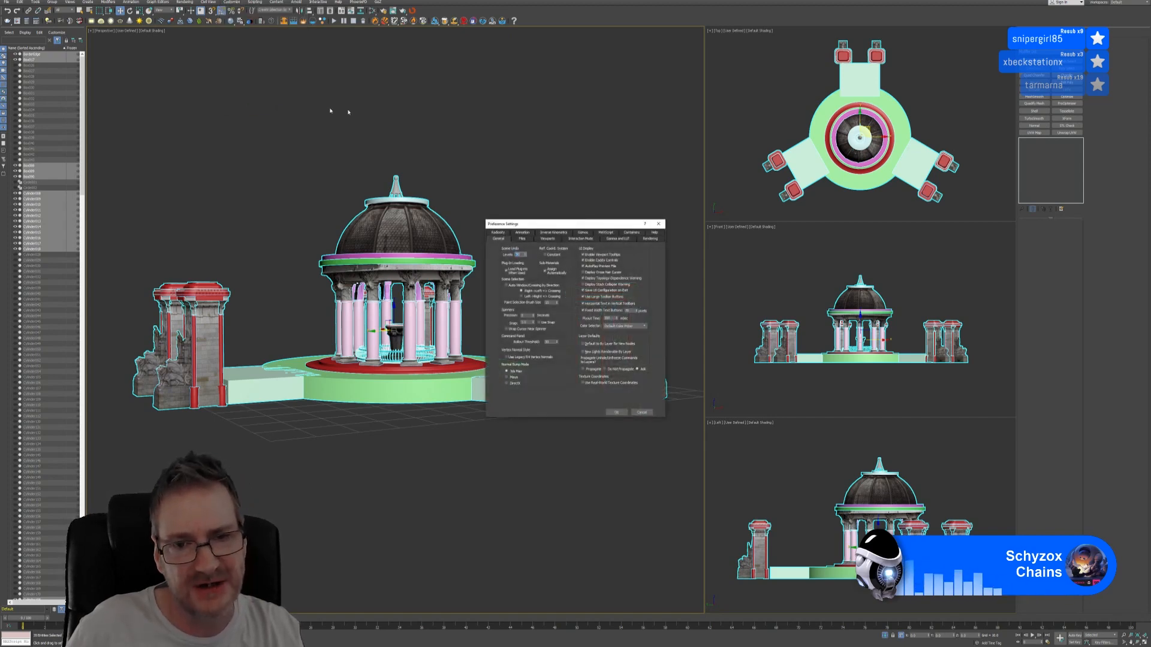
left_click(521, 239)
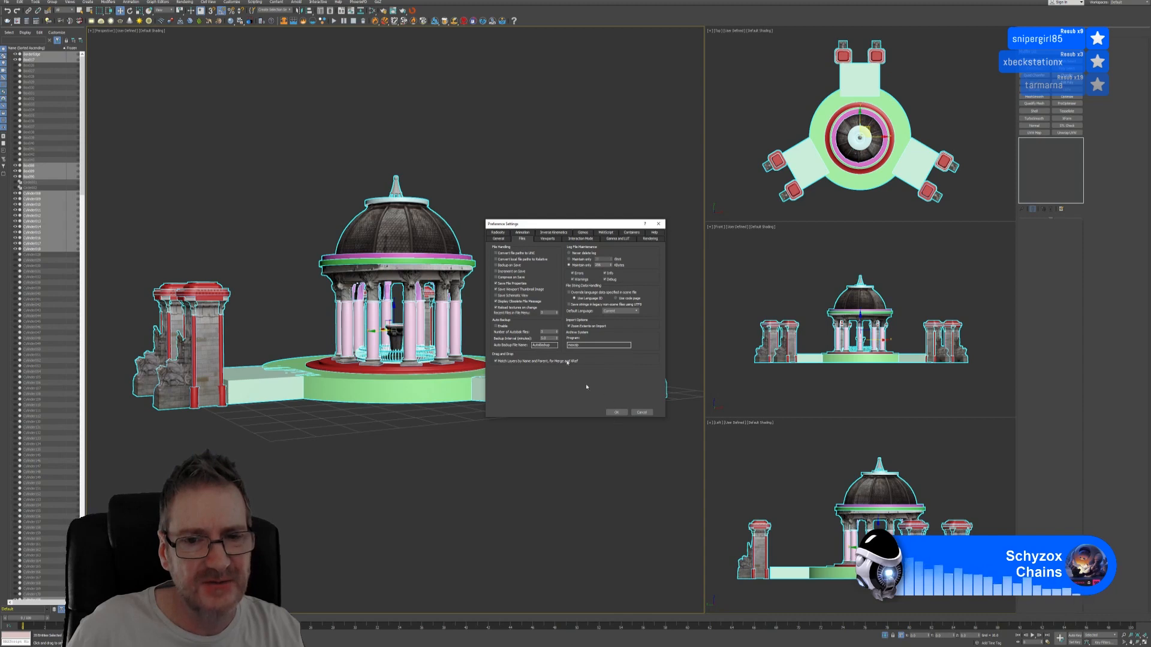
left_click(642, 412)
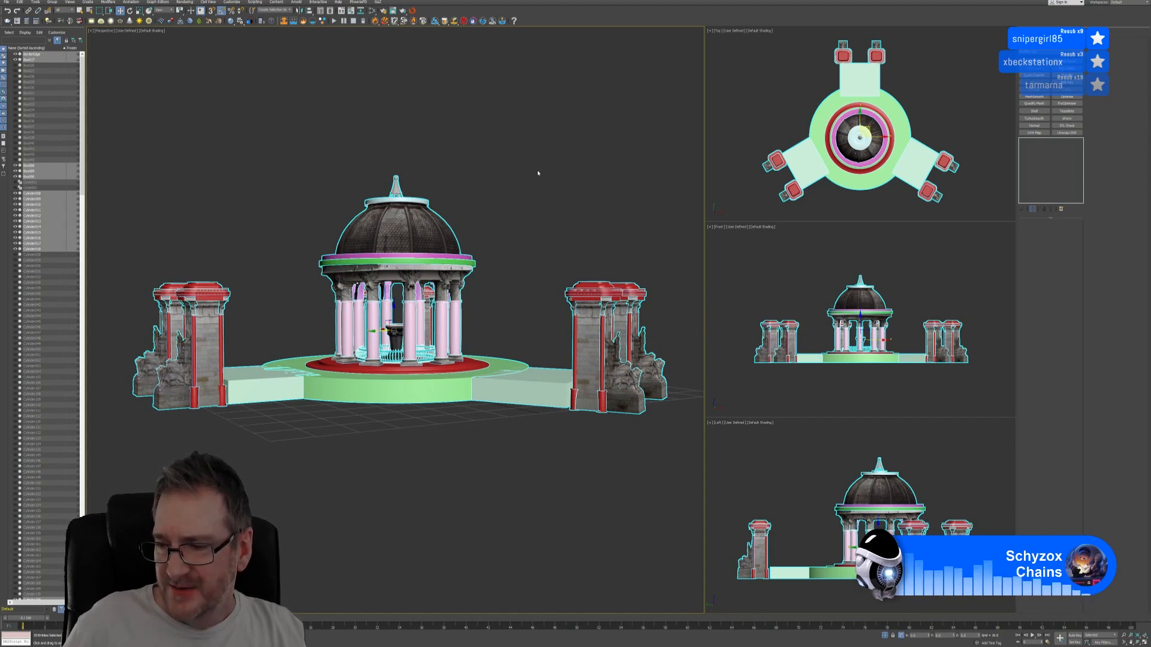
Step: Clear the selection and exit isolation to show all objects again
left_click(504, 231)
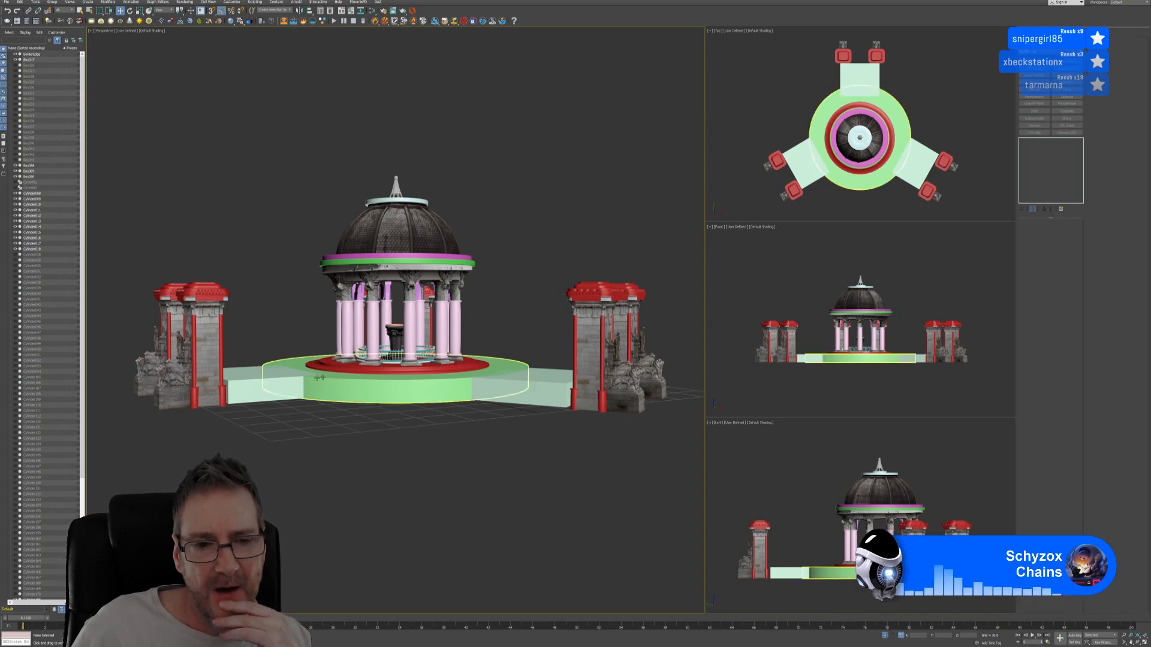
left_click(244, 388)
left_click(513, 399)
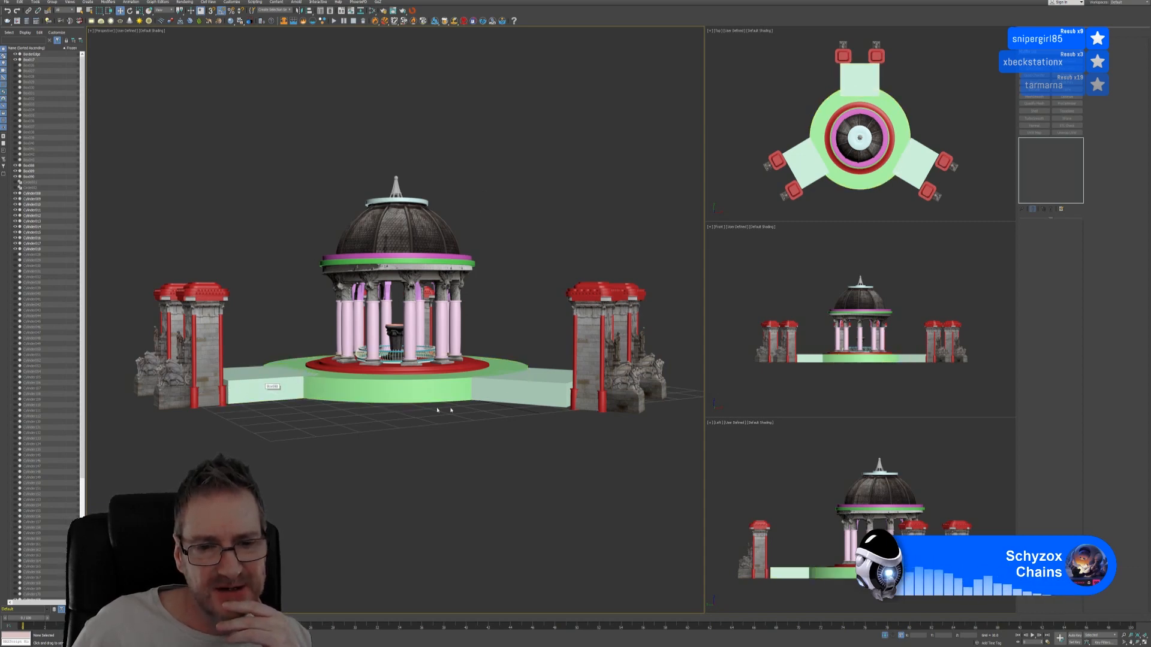
left_click(269, 419)
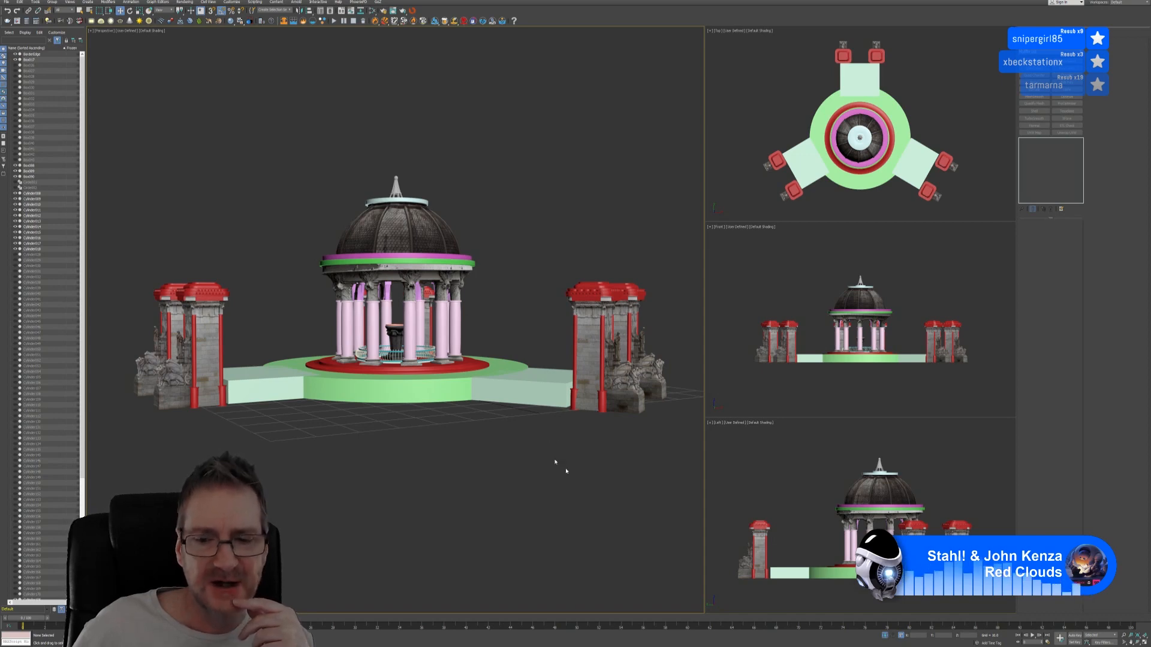
left_click(885, 636)
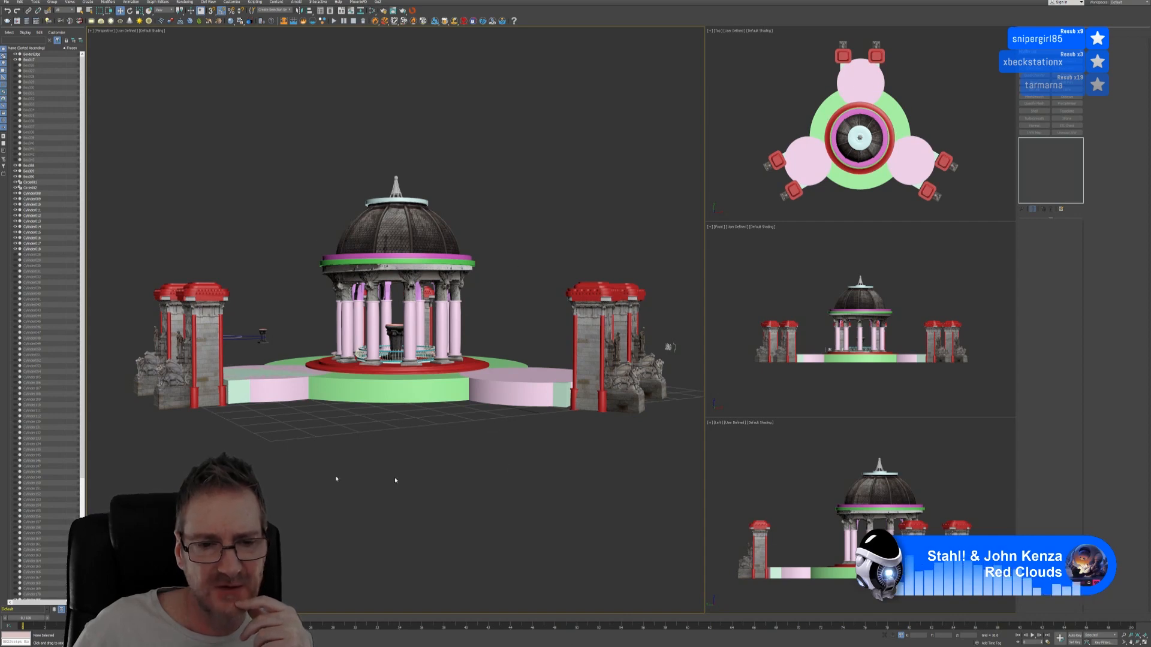
Step: Delete the three rectangular platform boxes that overlap the round platforms
left_click(270, 392)
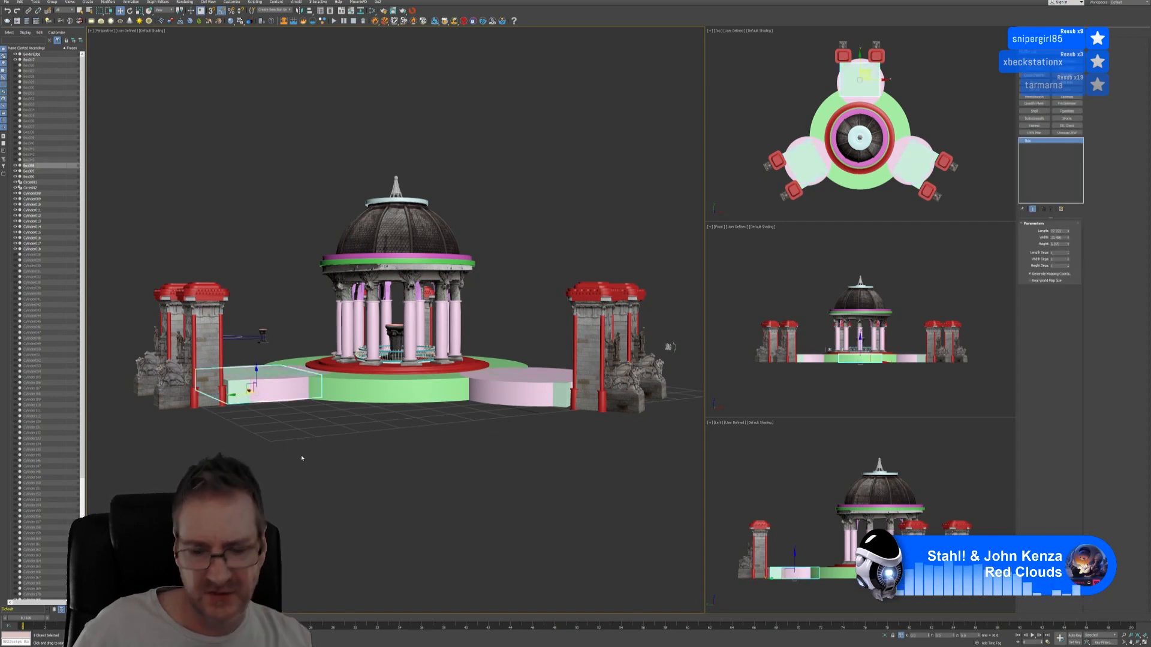
left_click(466, 434)
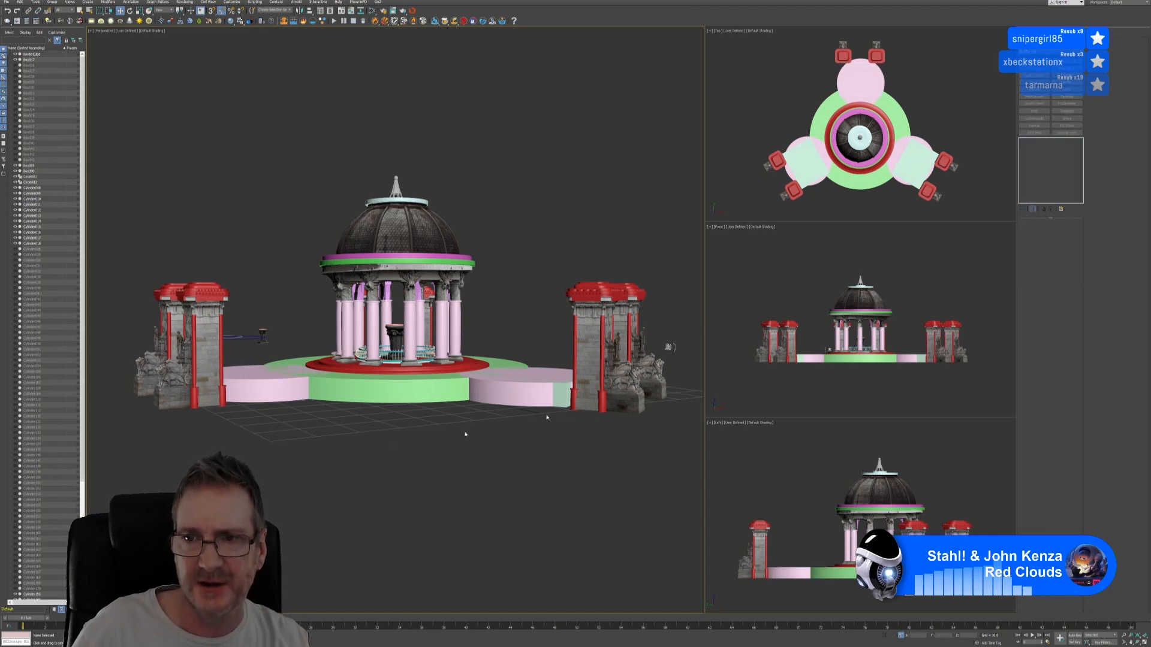
left_click(796, 173)
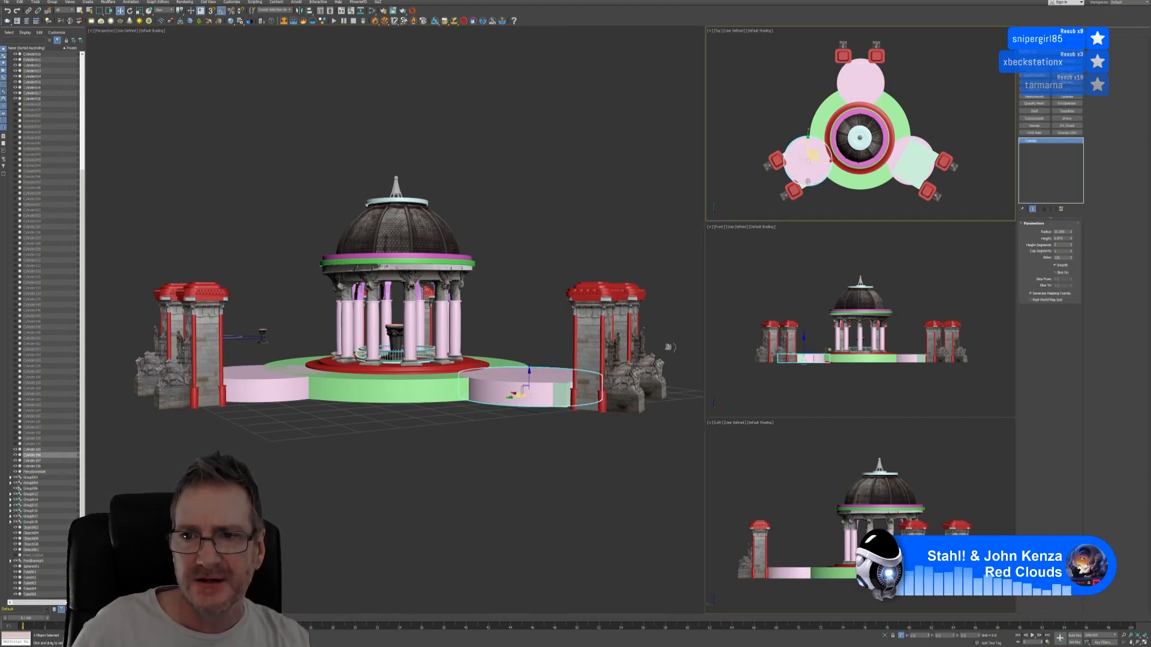
left_click(847, 211)
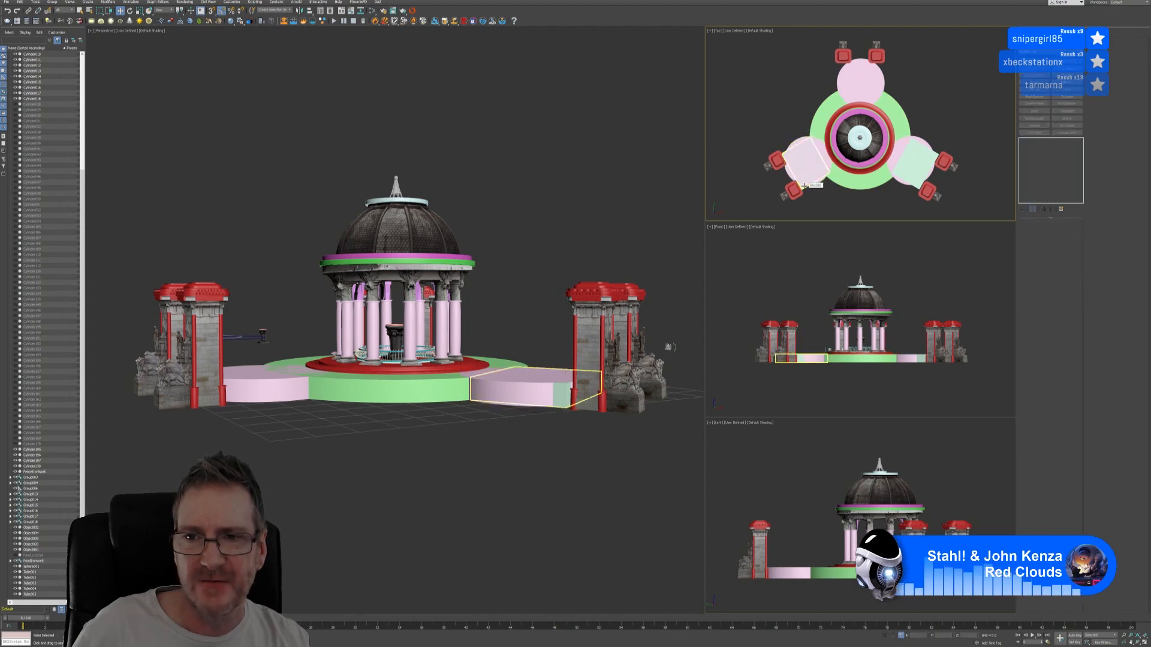
left_click(803, 186)
key("Delete")
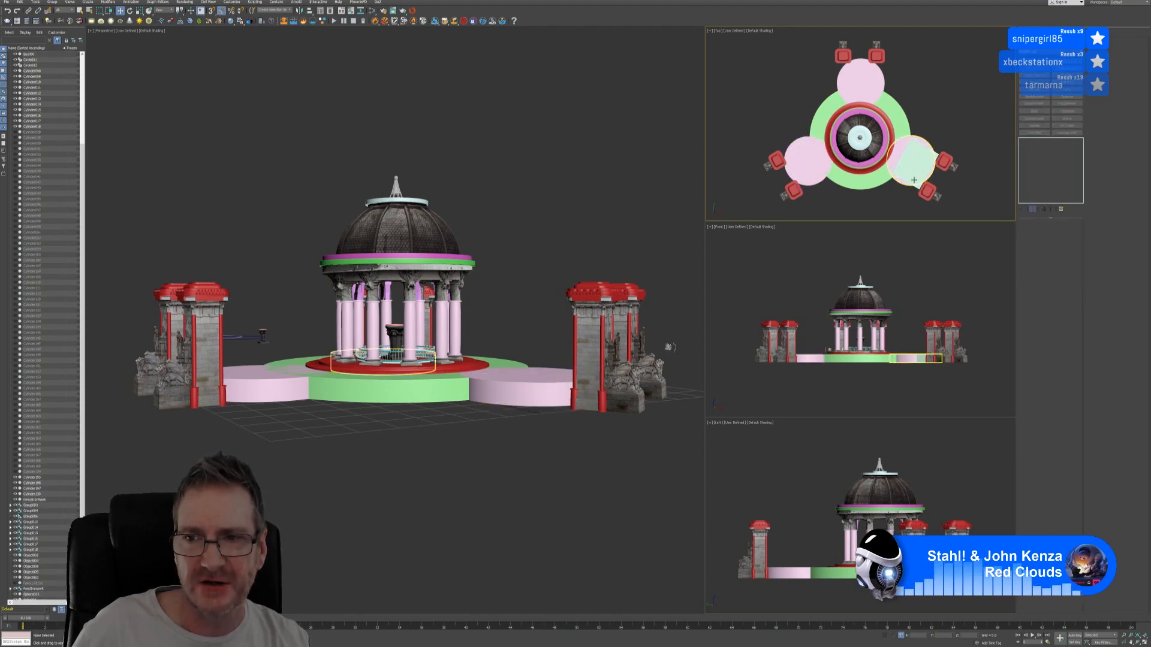
left_click(911, 170)
key("Delete")
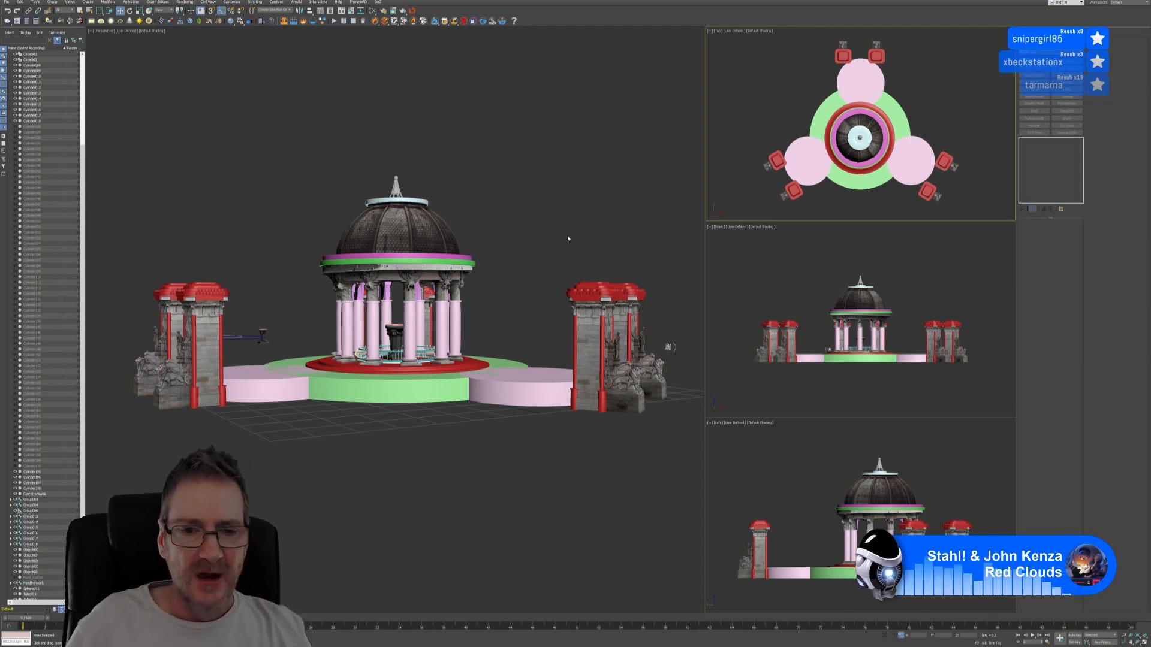
Step: Examine the rotunda's circular base, its red steps and the adjoining round platforms in the perspective view
left_click(376, 381)
scroll(360, 372, "up", 10)
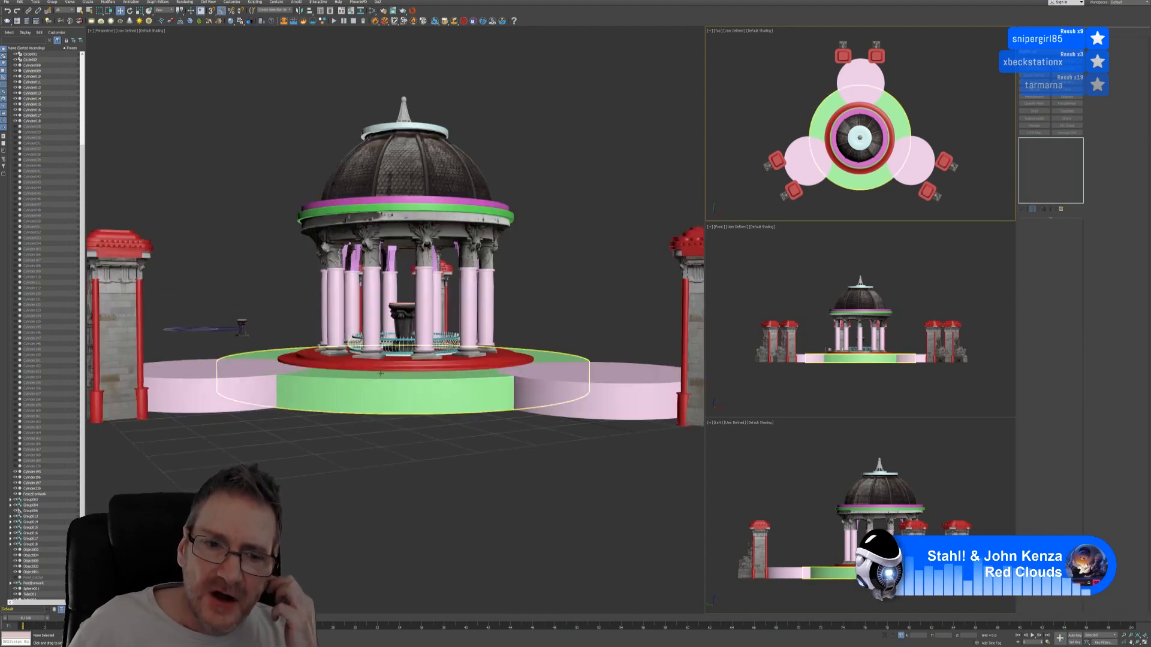
left_click(308, 356)
middle_click_drag(309, 356, 312, 286)
scroll(312, 285, "down", 10)
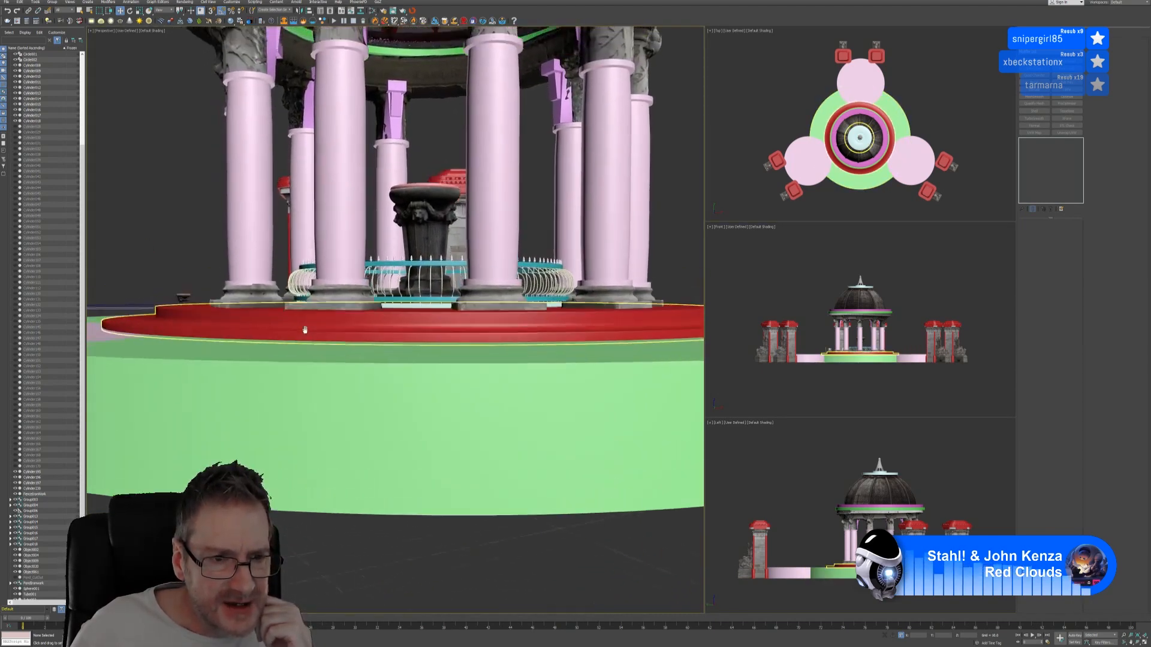
left_click(310, 362)
left_click(340, 457)
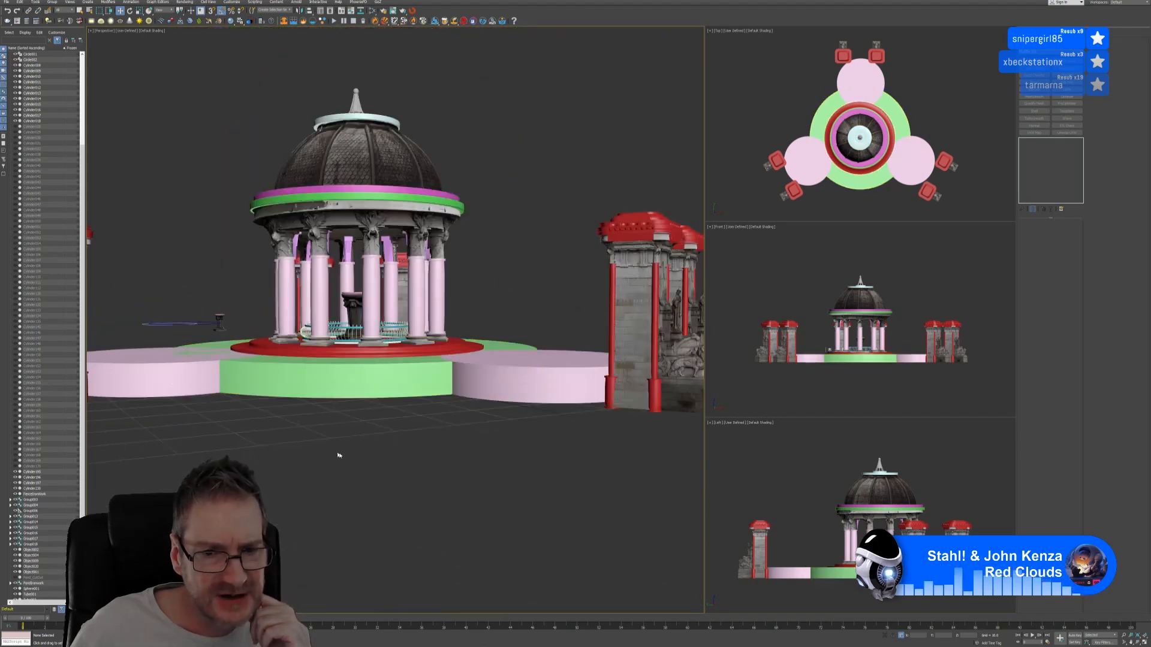
scroll(341, 457, "down", 5)
scroll(343, 426, "up", 5)
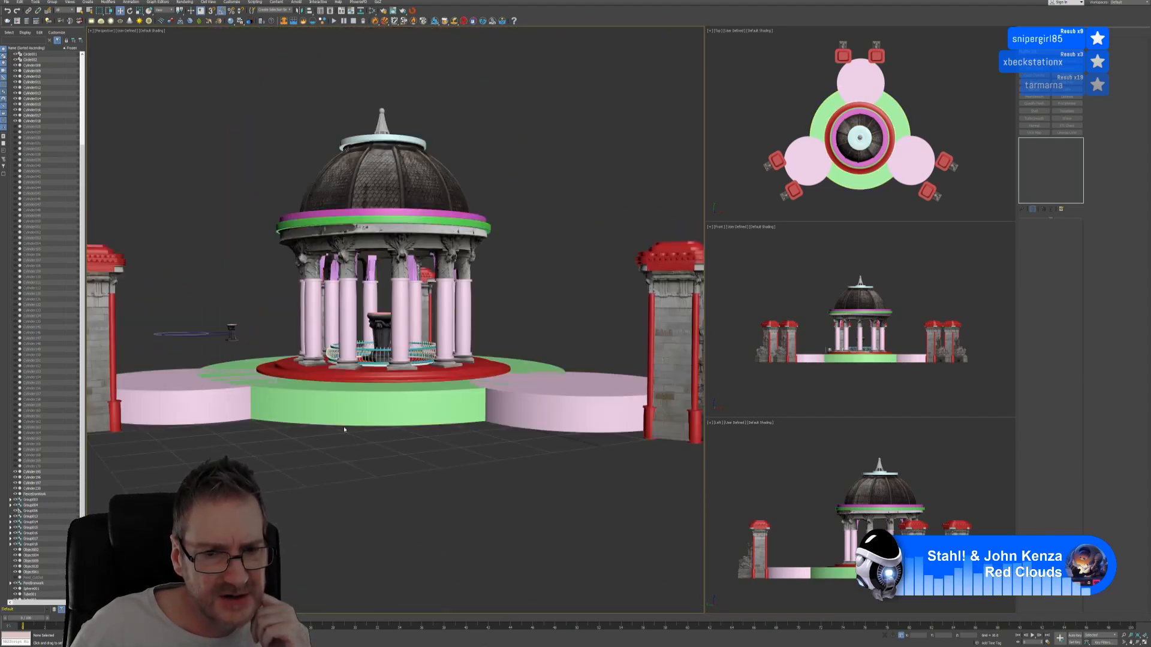
left_click(346, 422)
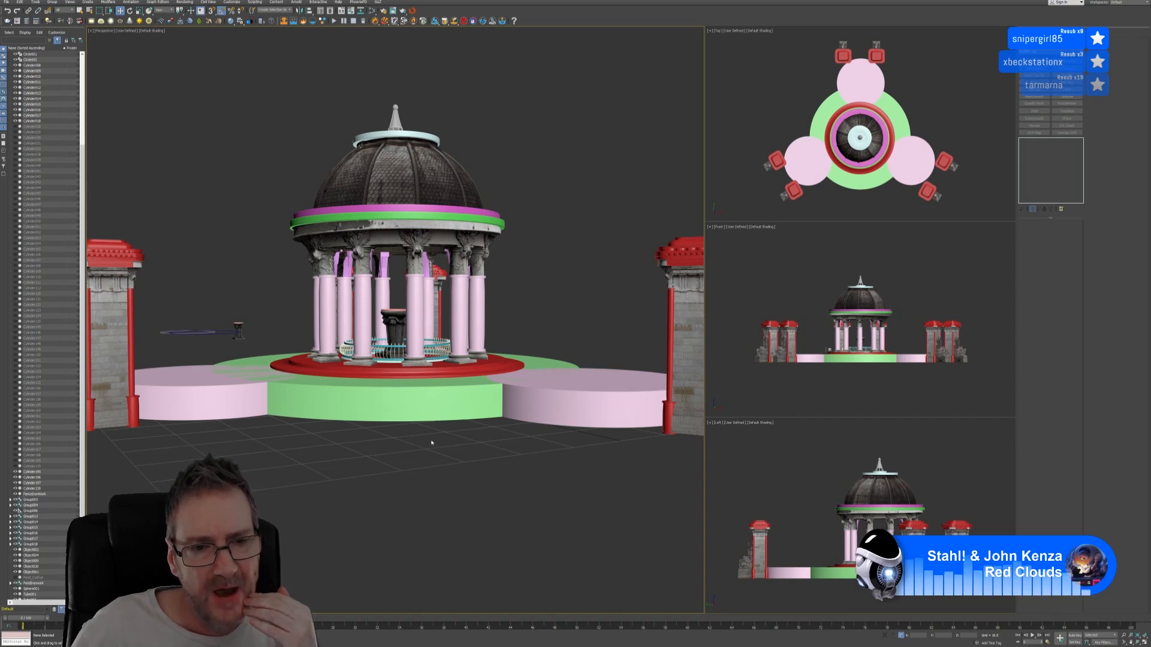
scroll(431, 443, "down", 5)
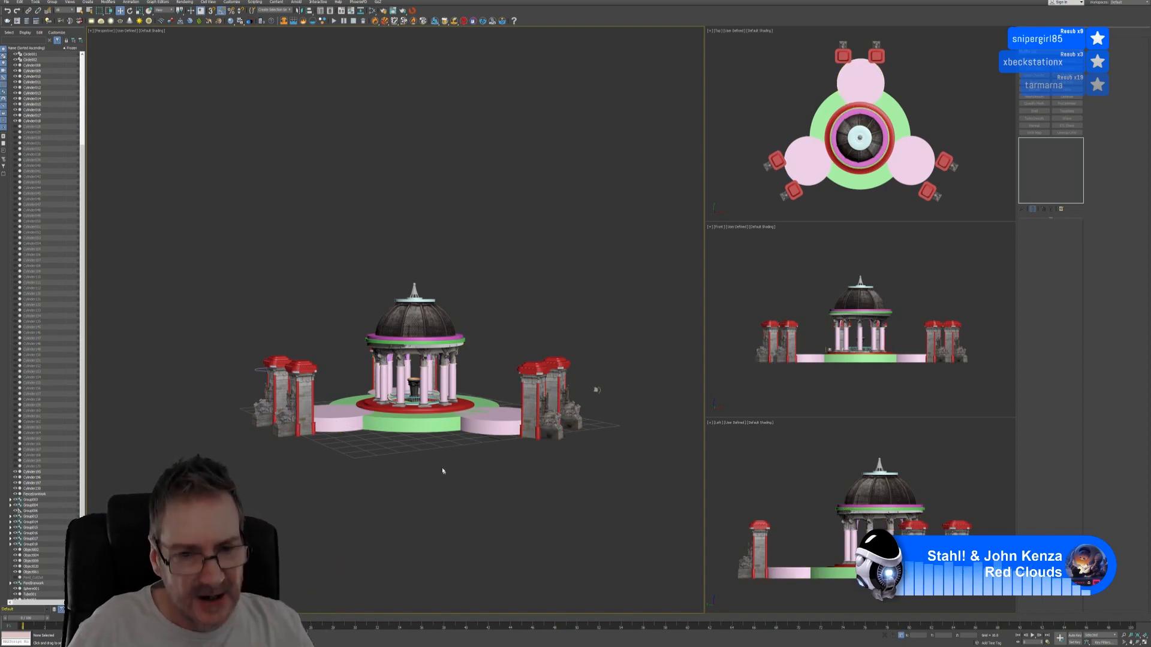
Step: Check how the green circular base and the pink round platforms fit together by highlighting them, and clear the selection
middle_click_drag(455, 472, 462, 466, "alt")
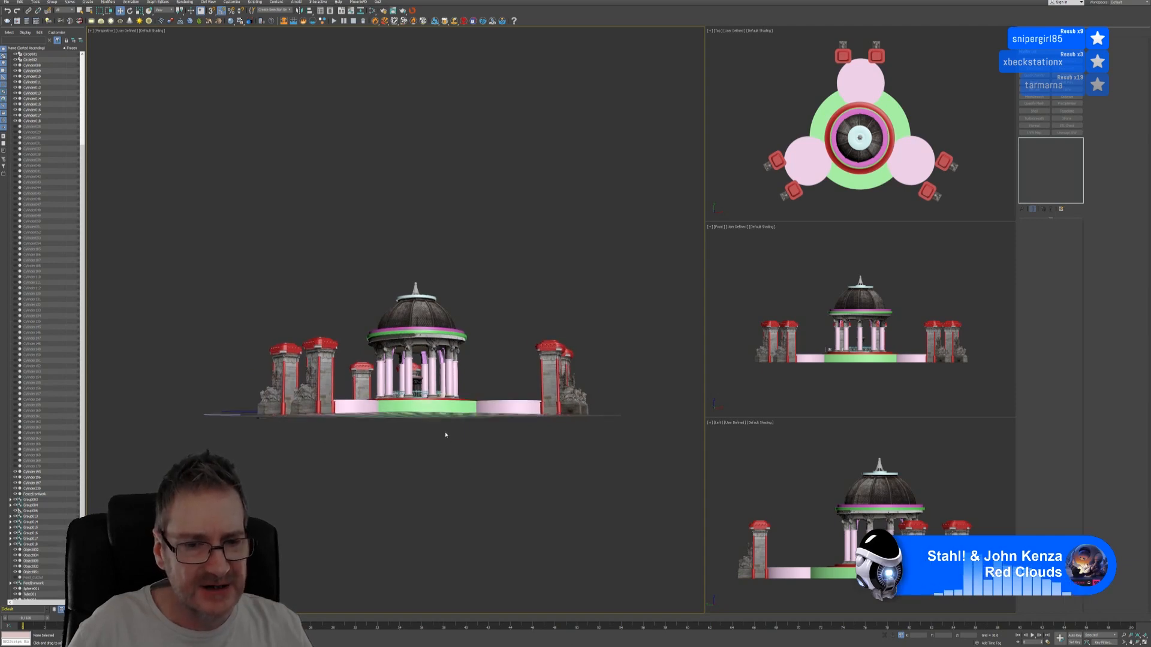
scroll(444, 431, "up", 4)
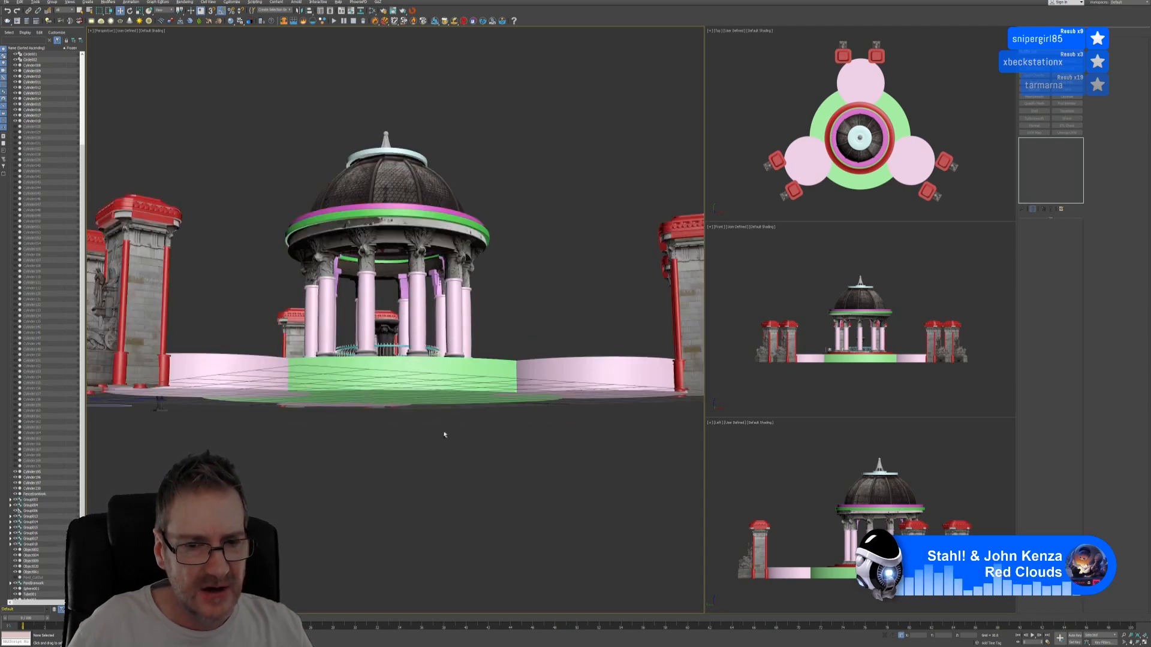
middle_click_drag(444, 432, 450, 440, "alt")
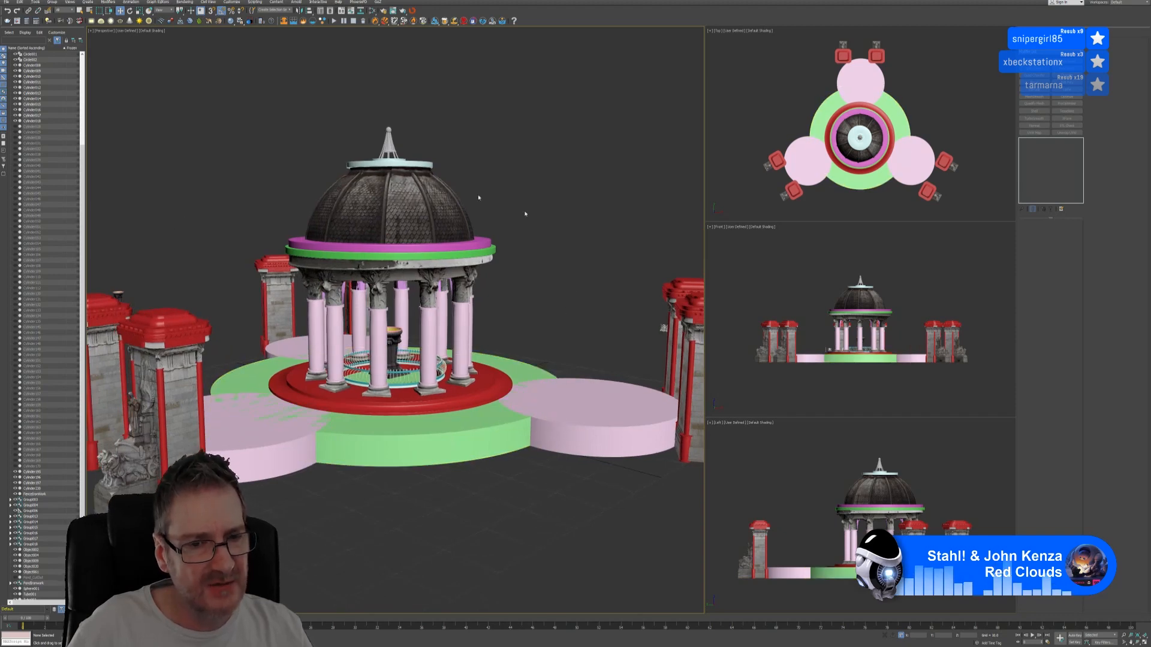
middle_click_drag(343, 510, 338, 498)
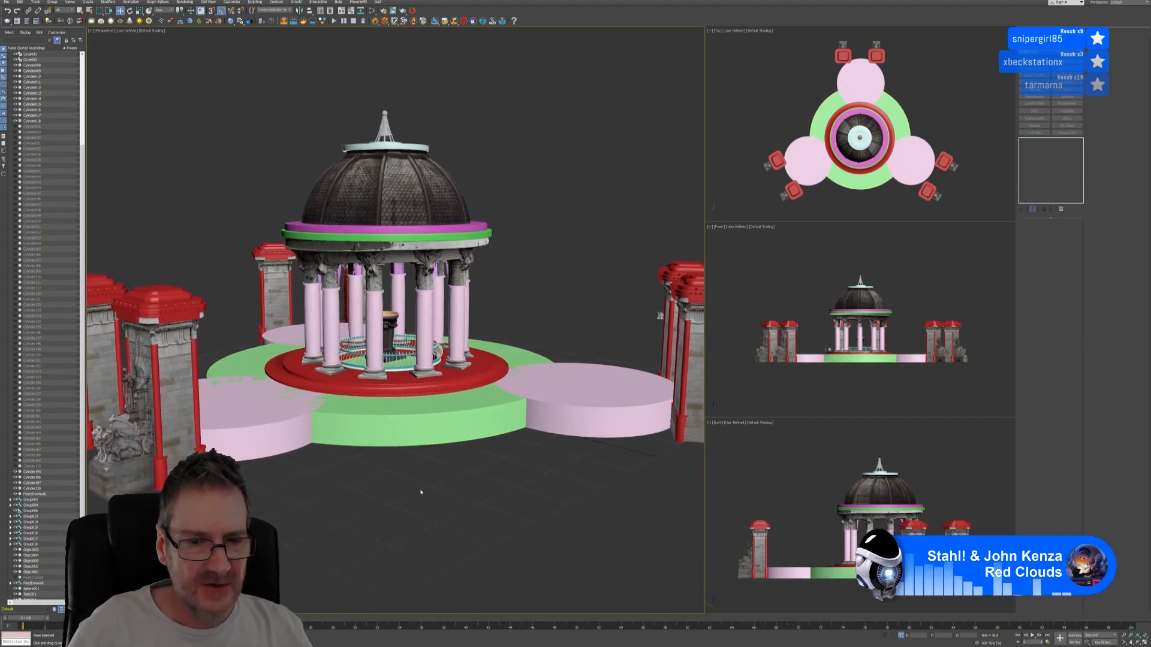
left_click(355, 430)
left_click(354, 430)
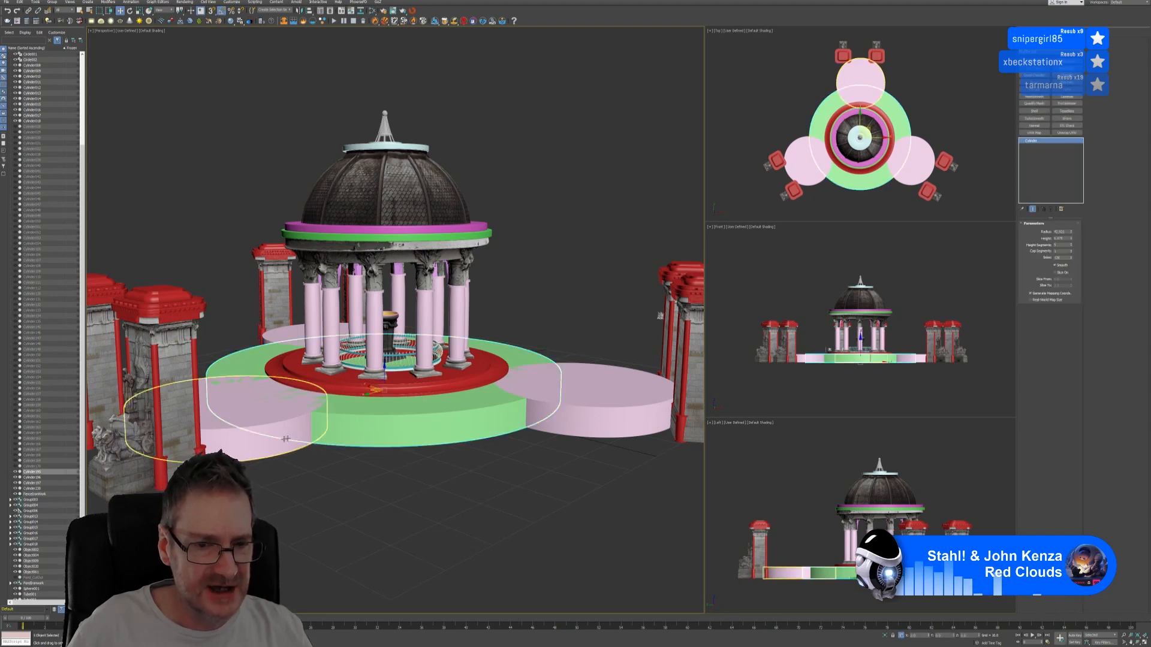
left_click(262, 448, "ctrl")
left_click(588, 405, "ctrl")
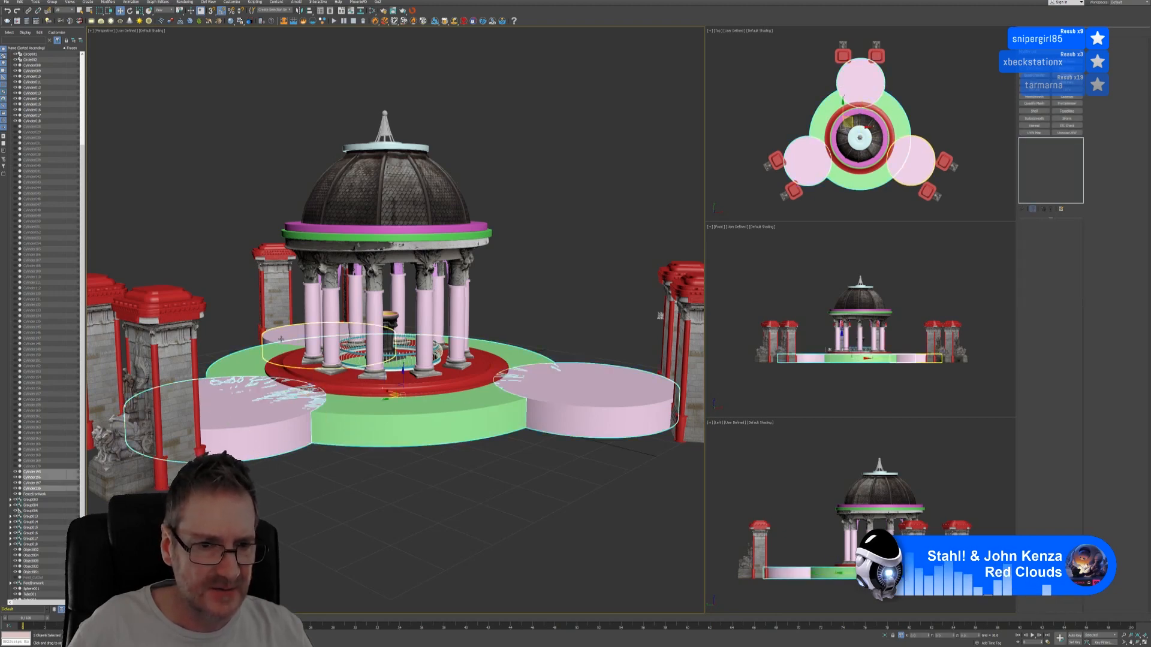
left_click(379, 513)
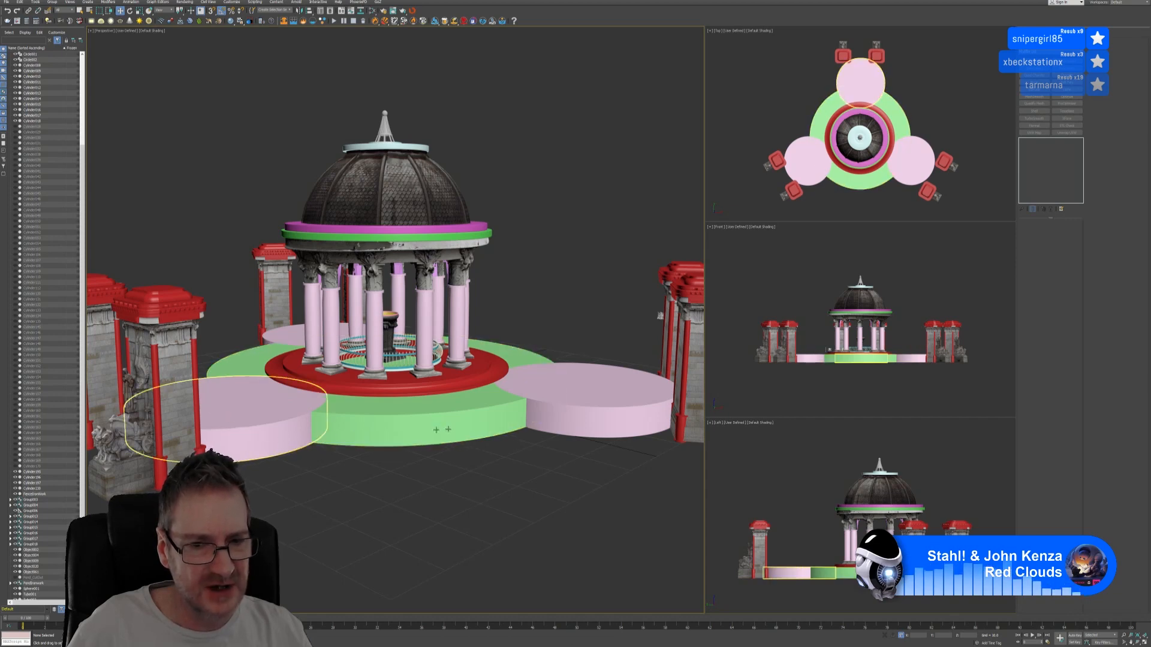
Step: Select the three pink round platforms together with the green circular base and isolate them from the rest of the scene
left_click(284, 426)
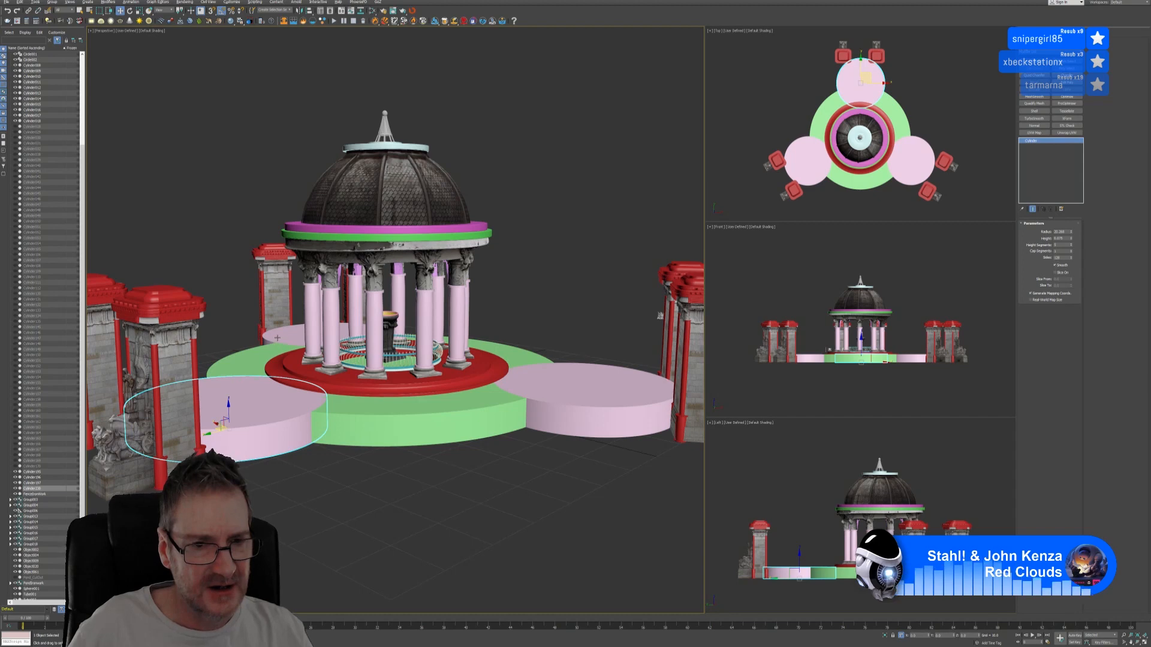
scroll(281, 387, "down", 2)
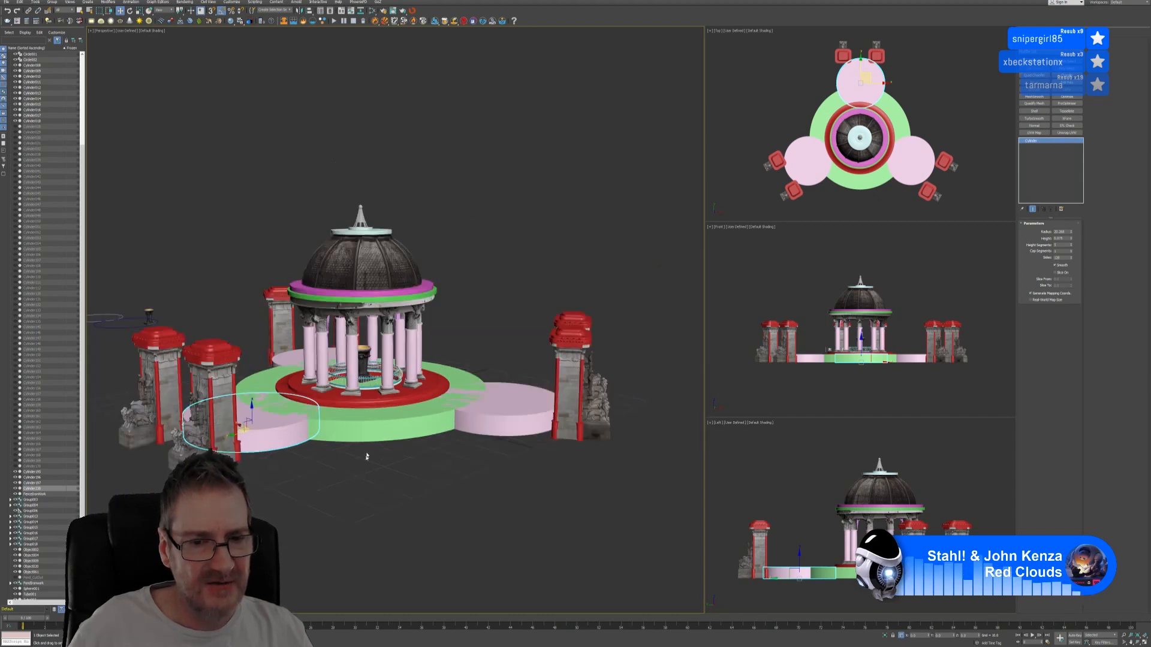
middle_click_drag(368, 457, 404, 420, "alt")
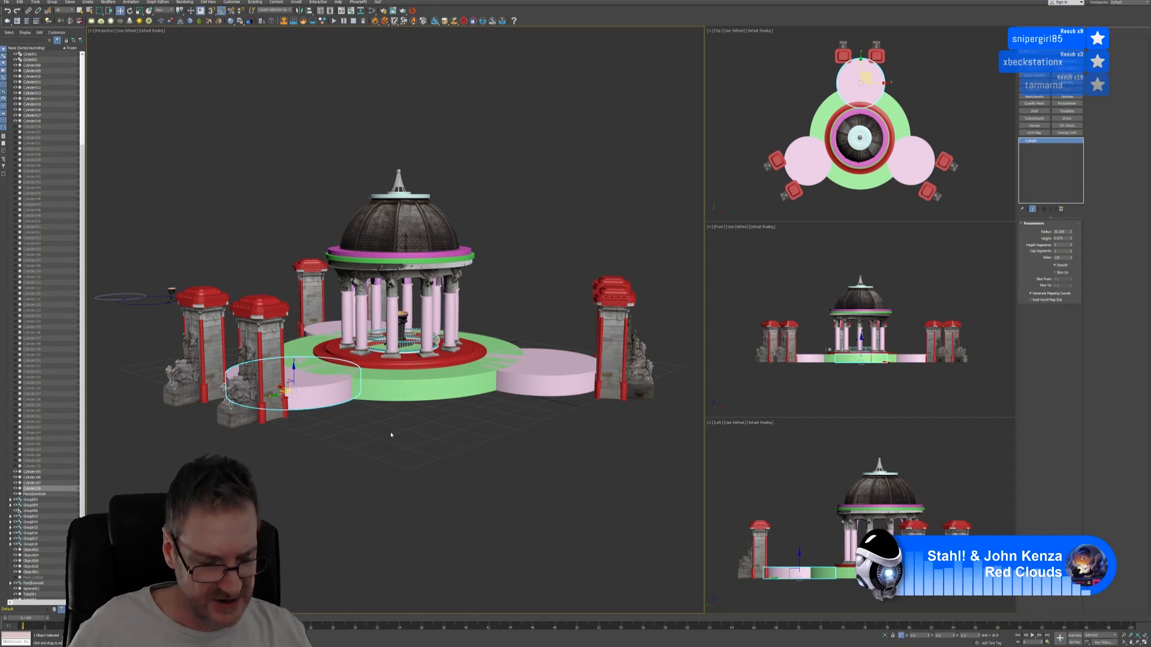
left_click(324, 330, "ctrl")
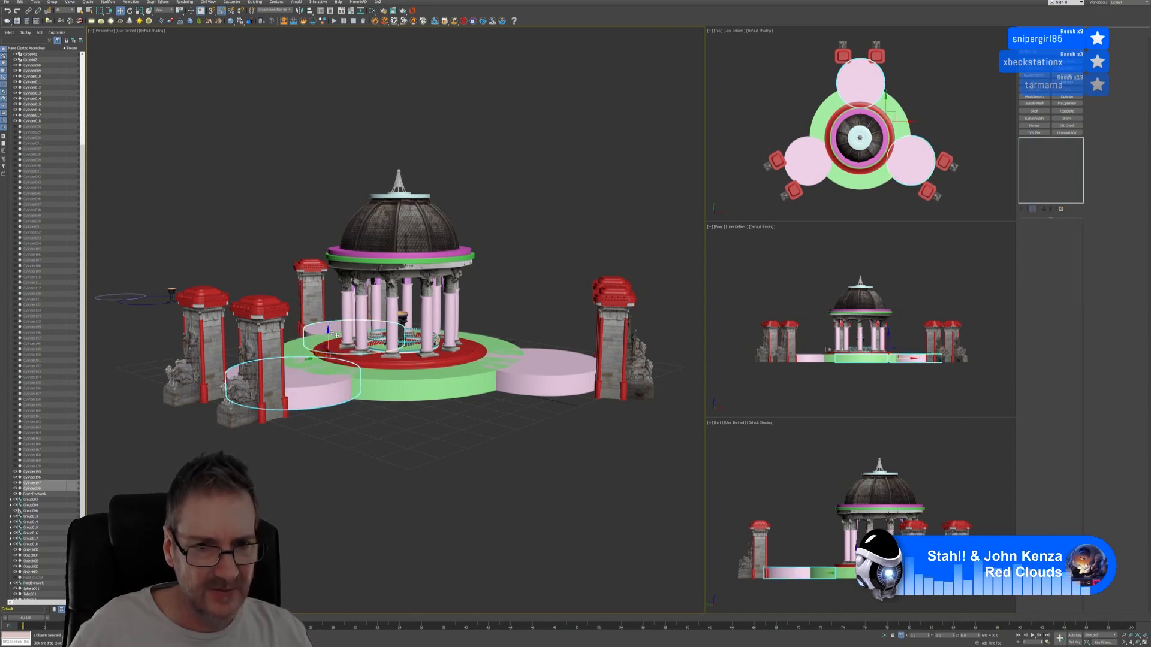
left_click(542, 384, "ctrl")
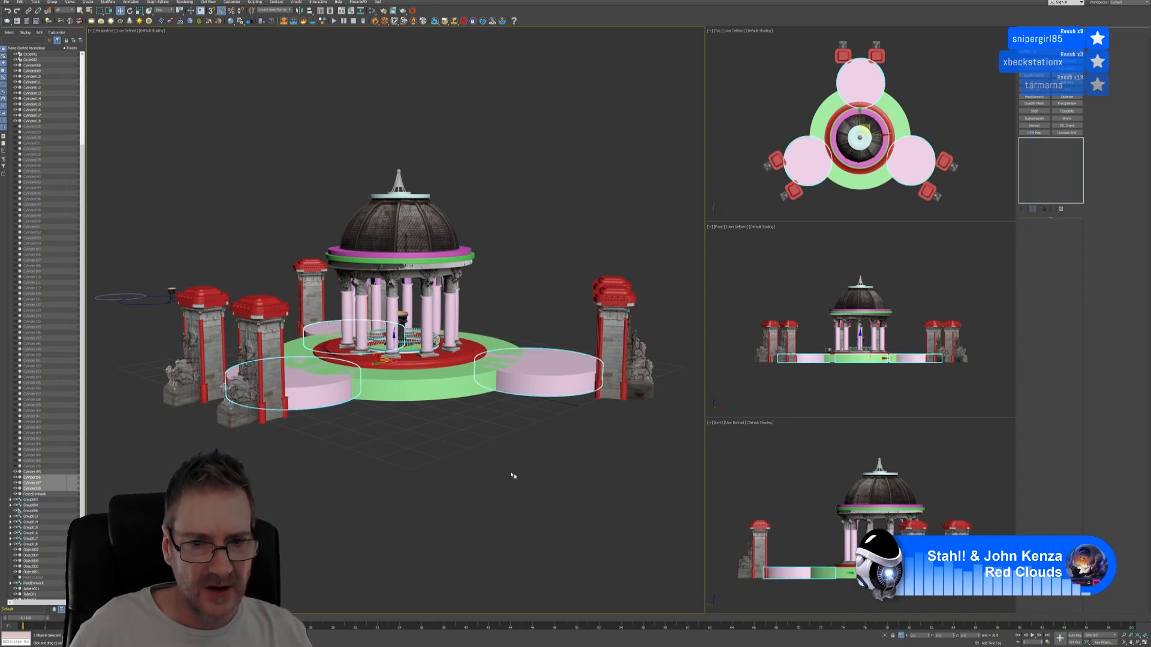
left_click(443, 403, "ctrl")
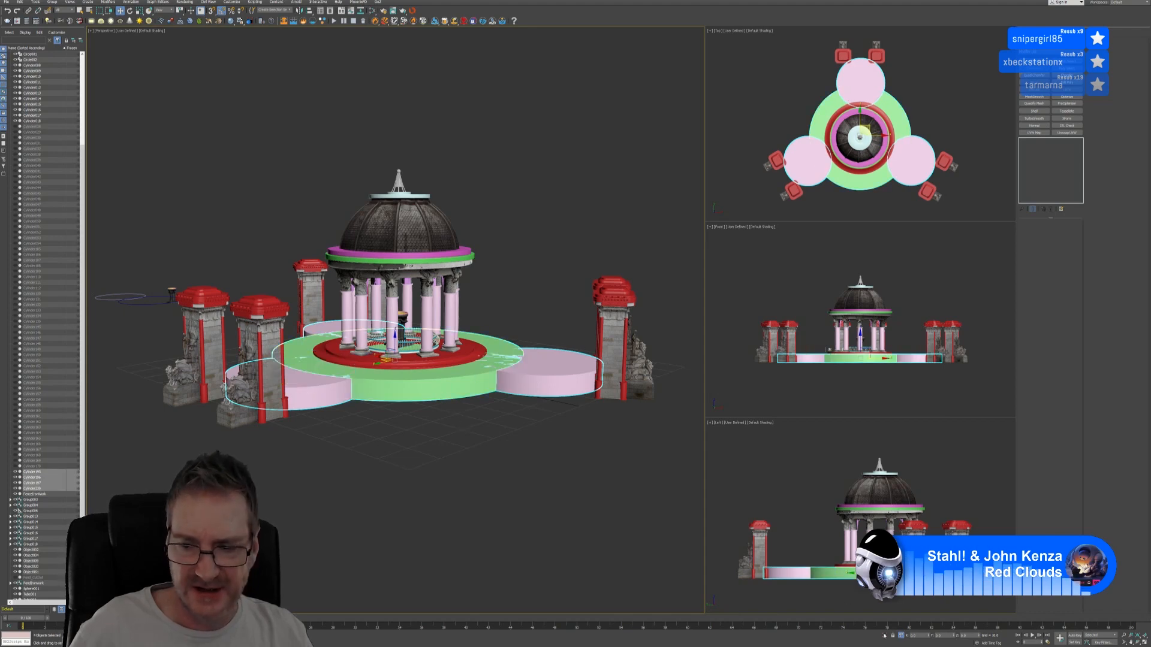
key("alt+q")
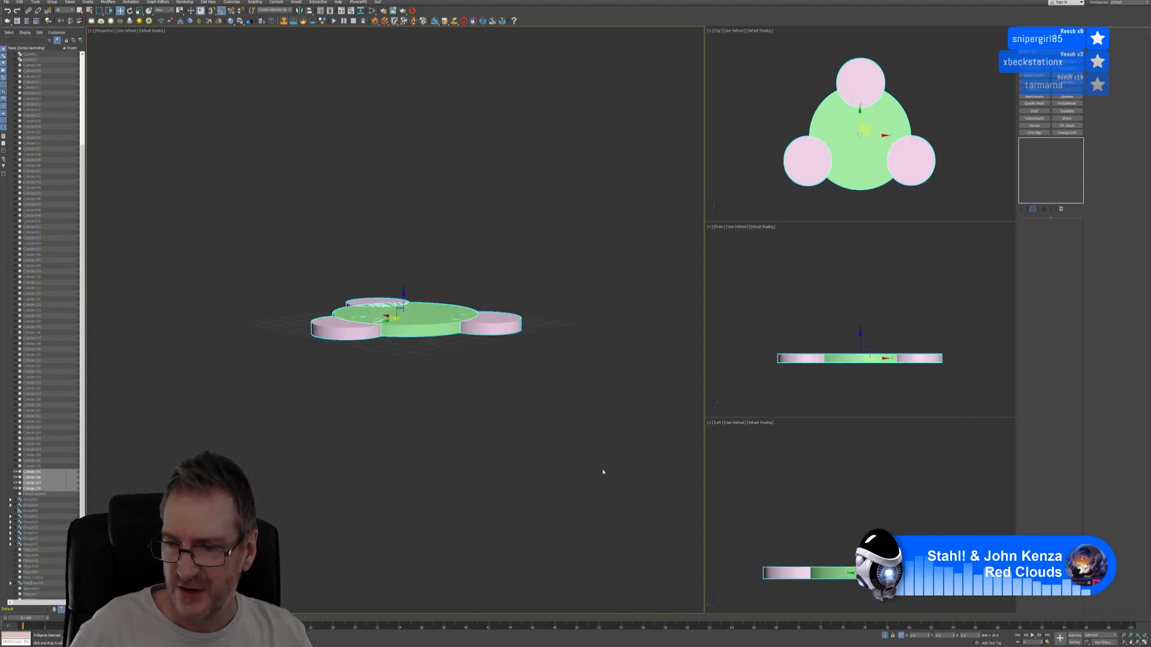
Step: Examine the flickering overlaps where the tops of the three round platforms meet the top of the circular base
left_click(474, 260)
scroll(435, 354, "up", 6)
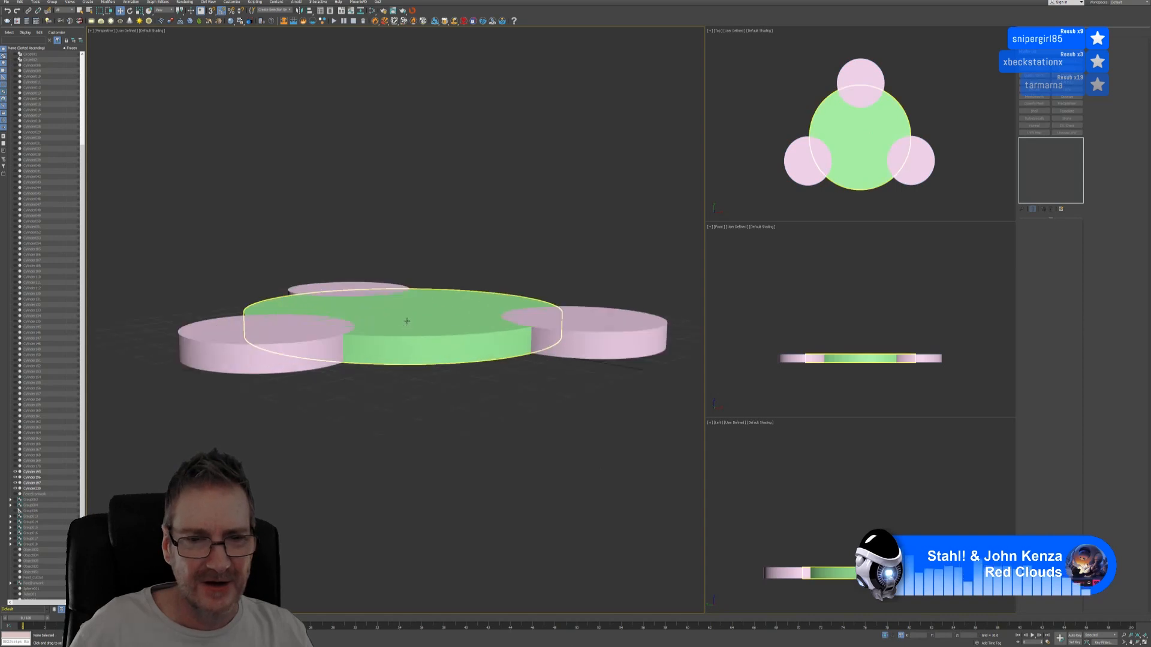
left_click(408, 390)
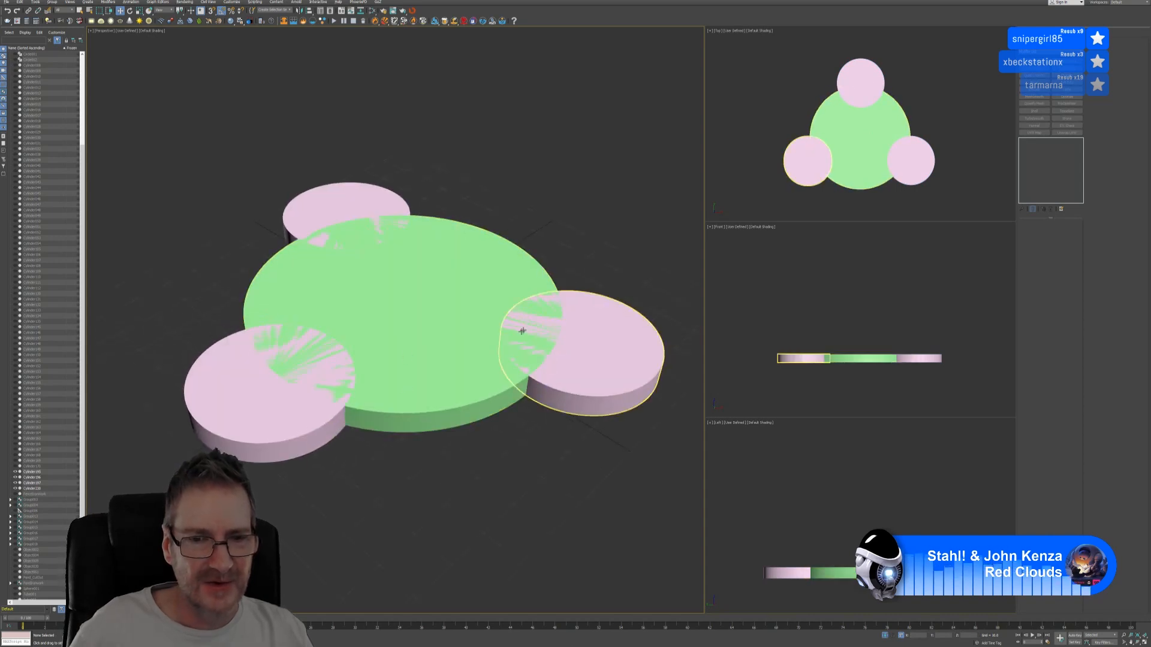
scroll(532, 322, "up", 4)
scroll(535, 324, "up", 2)
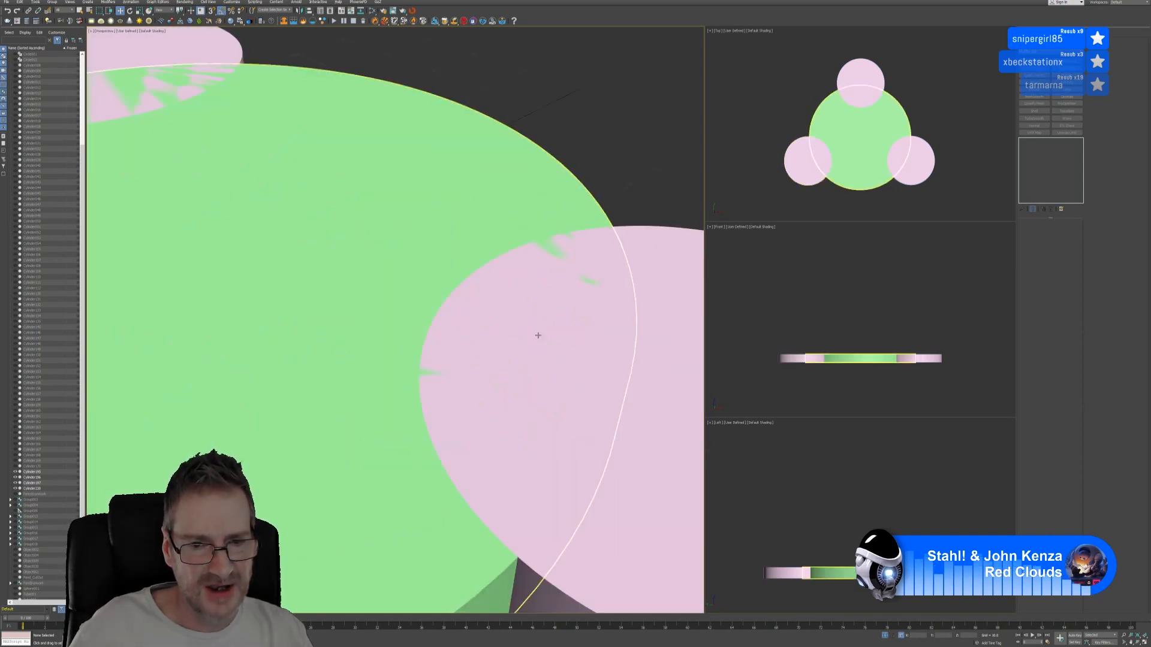
scroll(537, 334, "down", 6)
left_click(537, 340)
left_click(454, 470)
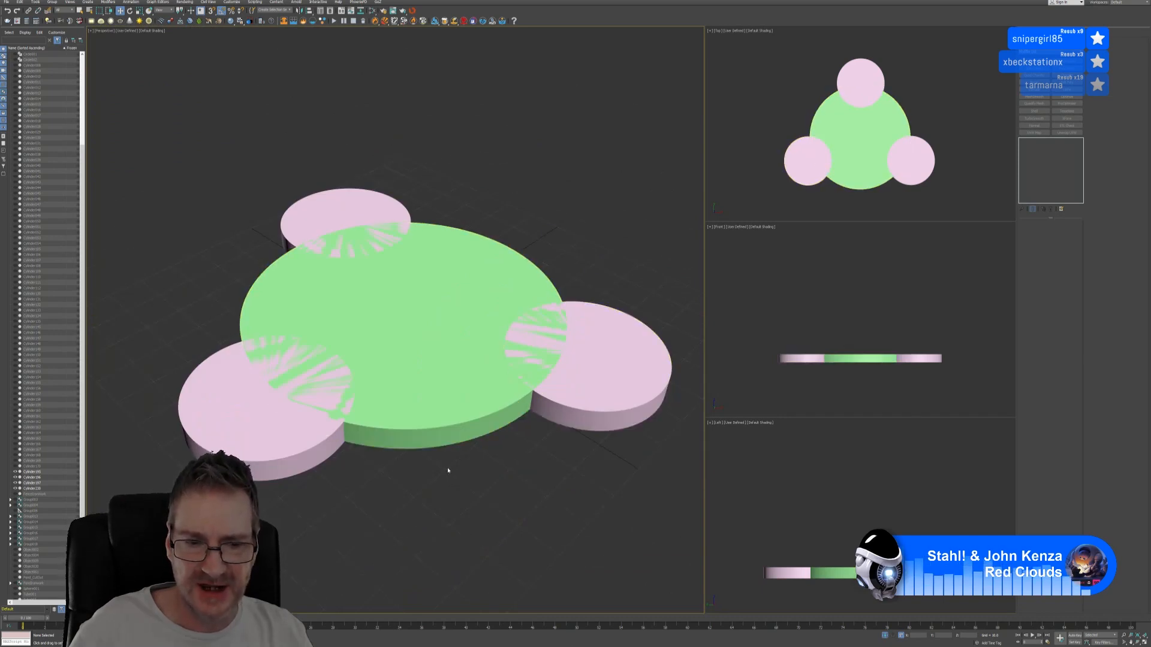
middle_click_drag(448, 469, 446, 432, "alt")
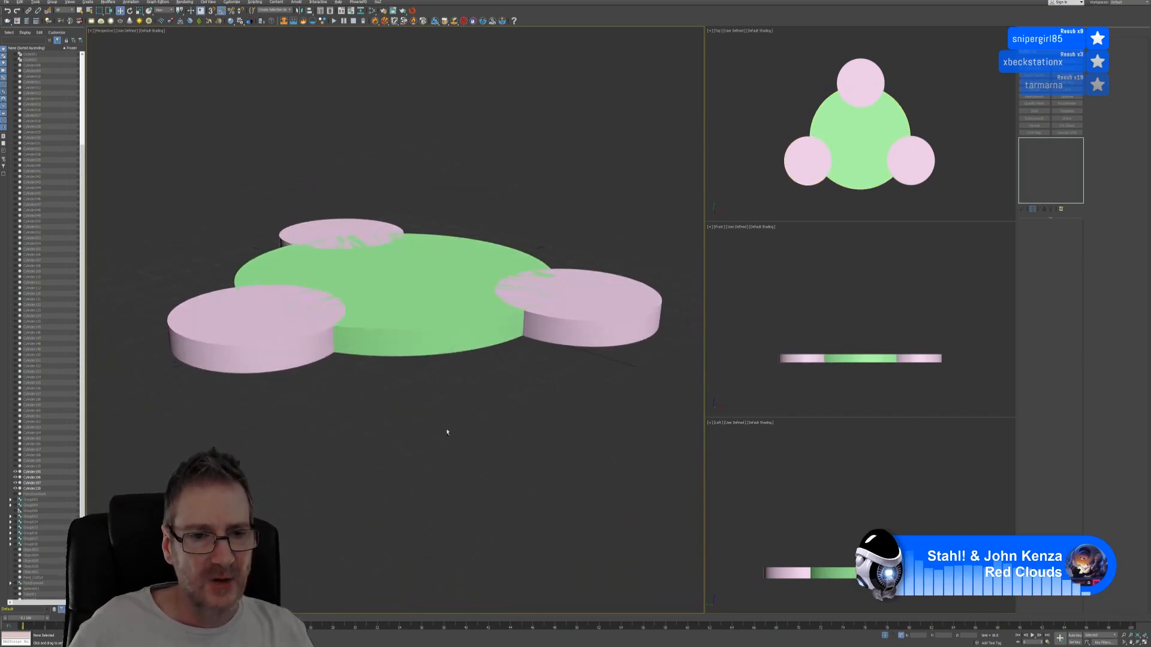
Step: Move the three pink round platforms down slightly so their tops sit just below the green circular base, and clear the selection
left_click(374, 246)
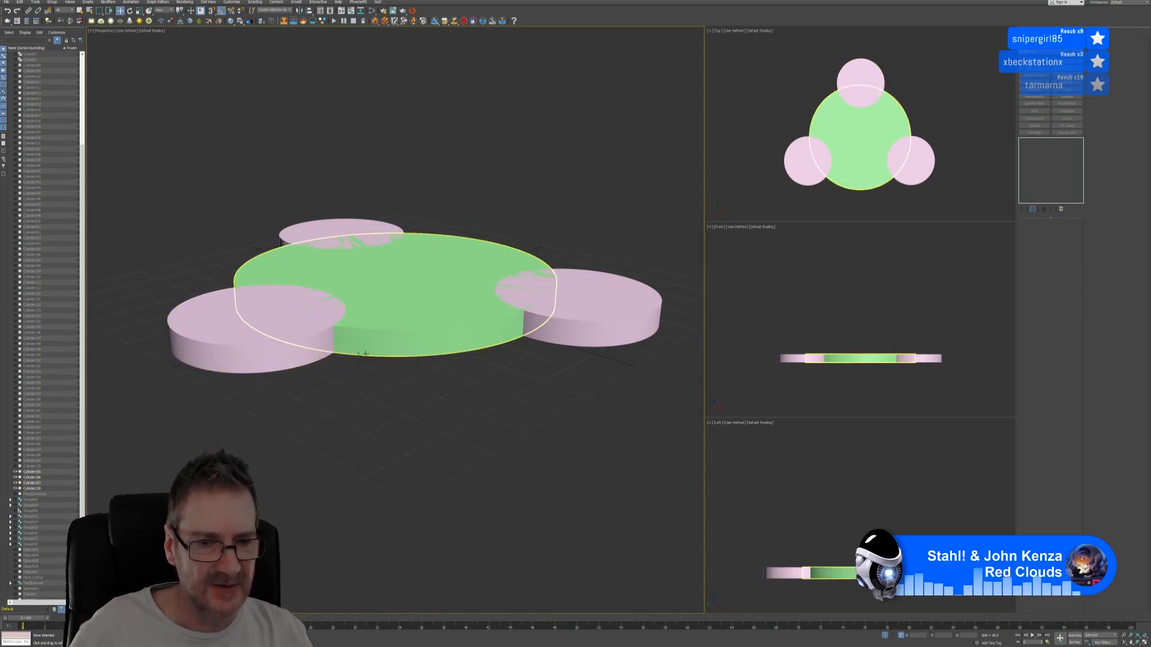
left_click(258, 333)
left_click(569, 310, "ctrl")
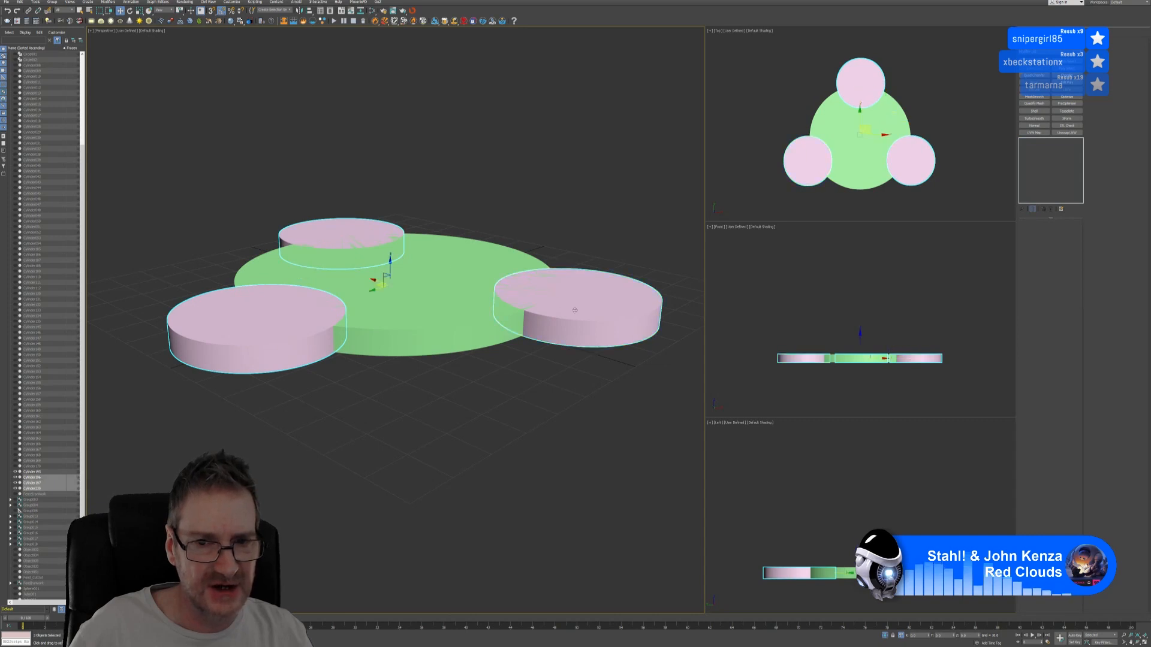
scroll(426, 311, "up", 3)
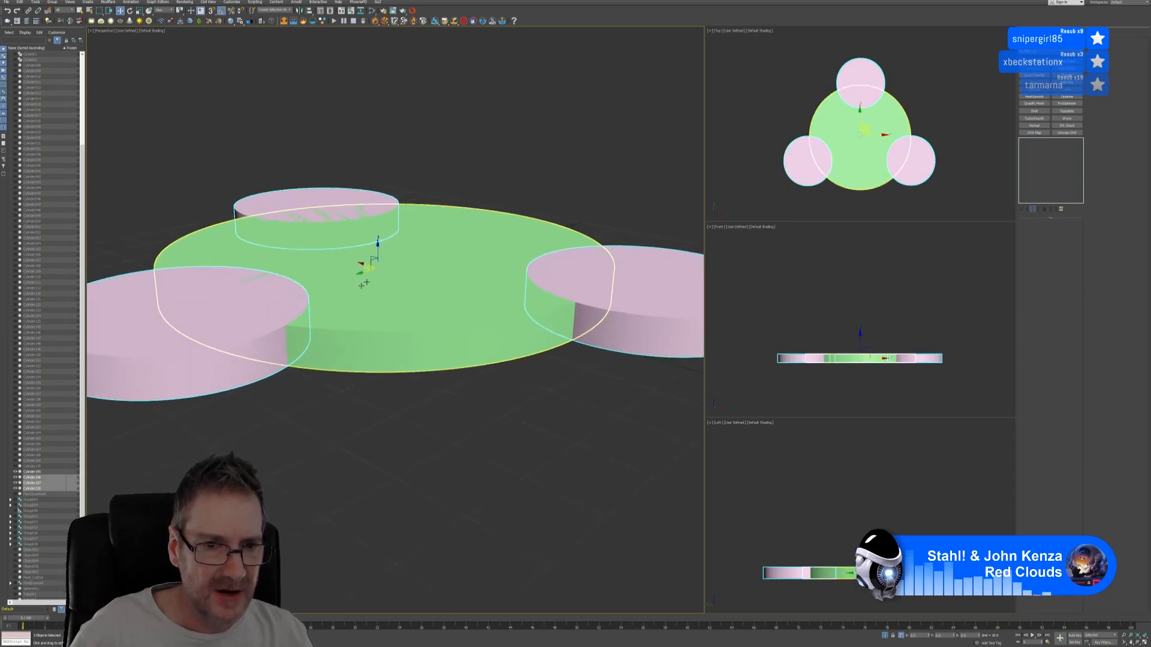
scroll(285, 327, "up", 3)
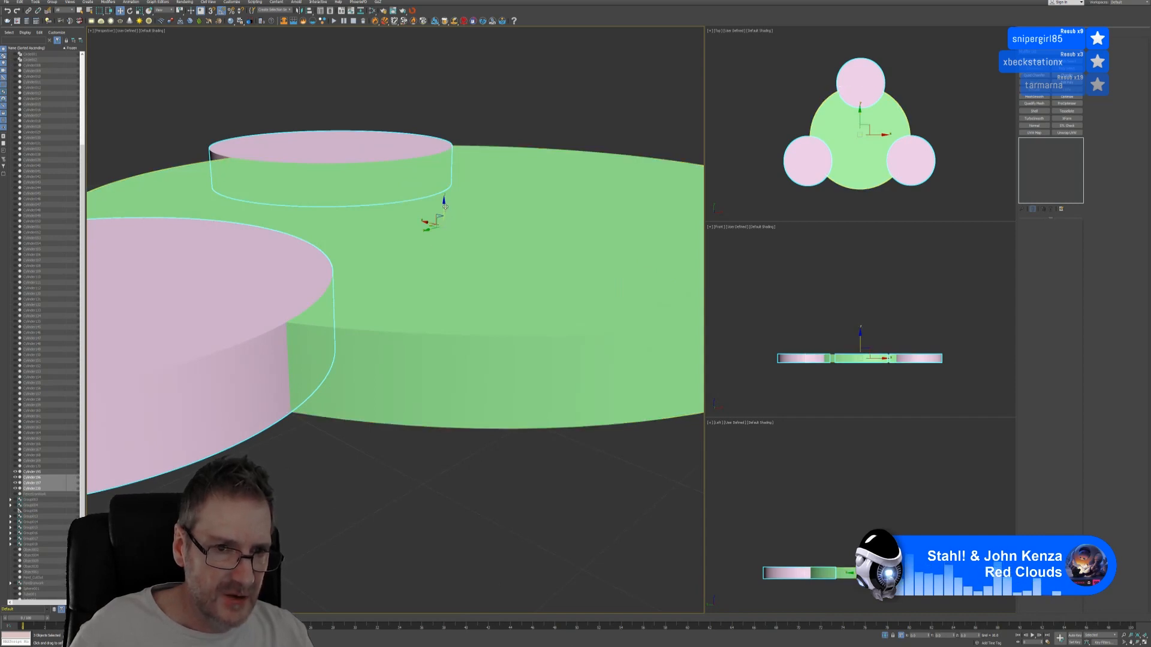
left_click_drag(444, 207, 443, 211)
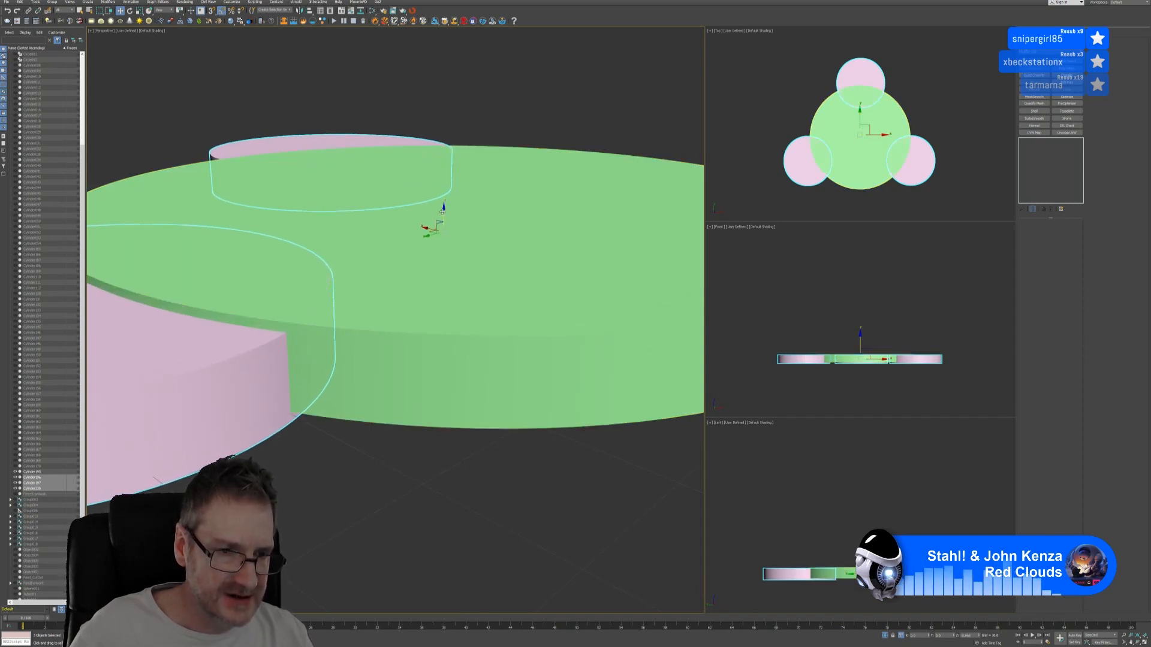
scroll(248, 307, "down", 4)
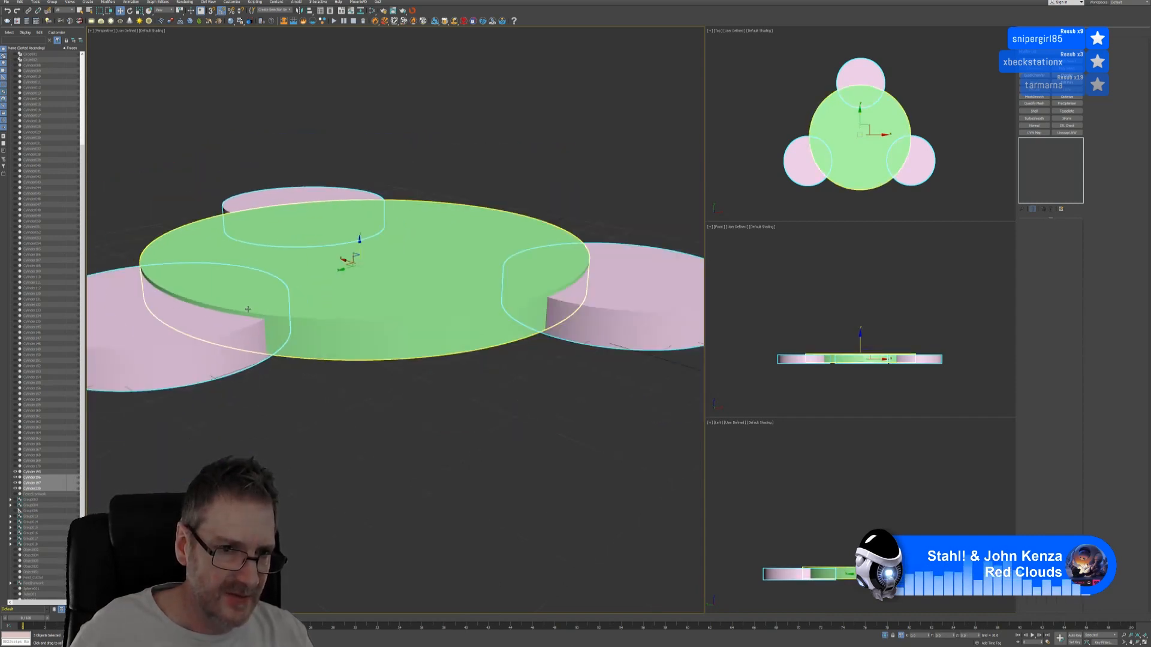
middle_click_drag(411, 391, 400, 418)
scroll(419, 396, "down", 3)
left_click(404, 440)
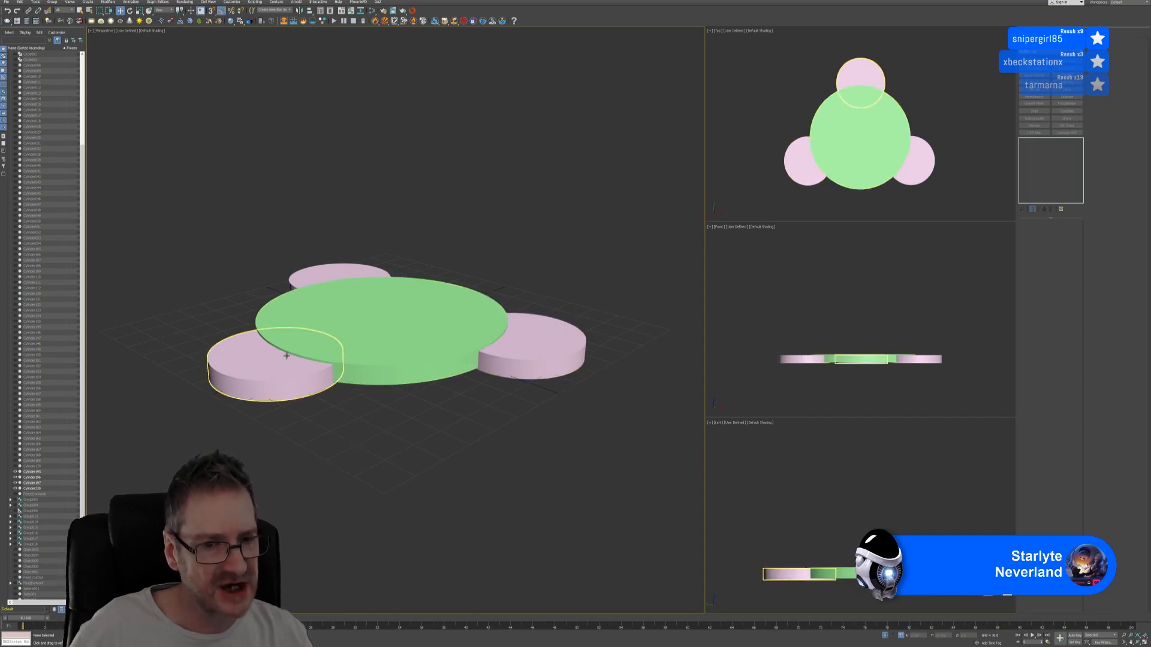
Step: Examine the height difference and the side seam between the circular base and the lowered round platform nearest the view
middle_click_drag(275, 355, 399, 386, "alt")
scroll(330, 358, "up", 2)
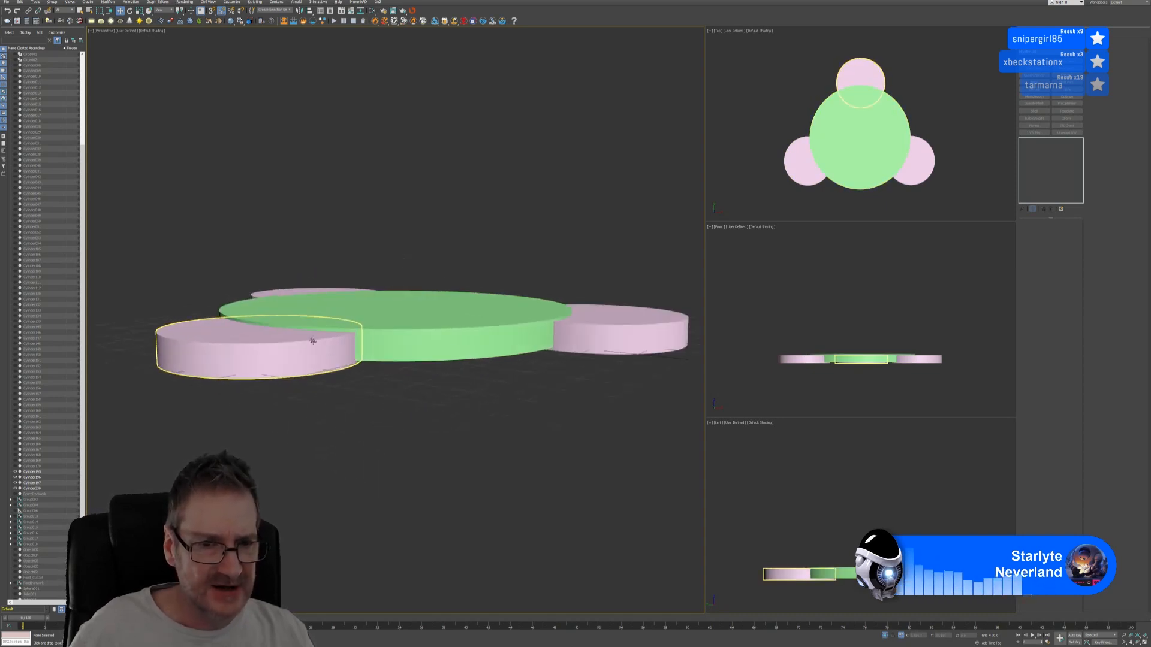
scroll(312, 341, "up", 2)
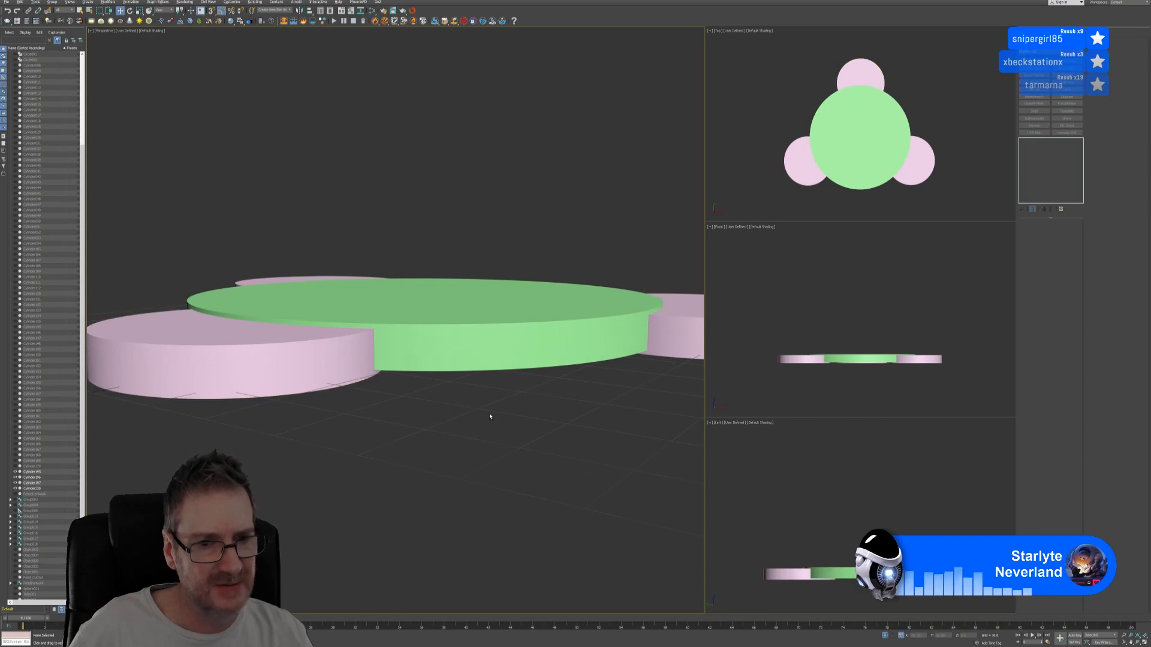
middle_click_drag(491, 416, 472, 443, "alt")
scroll(485, 416, "down", 4)
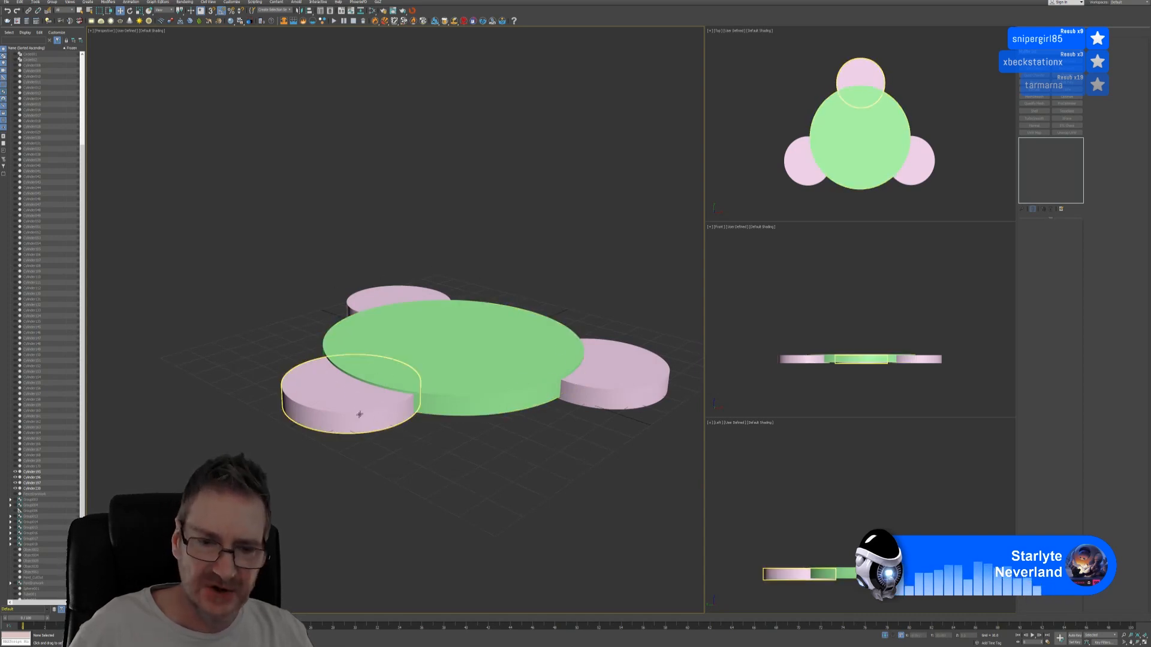
scroll(378, 398, "up", 4)
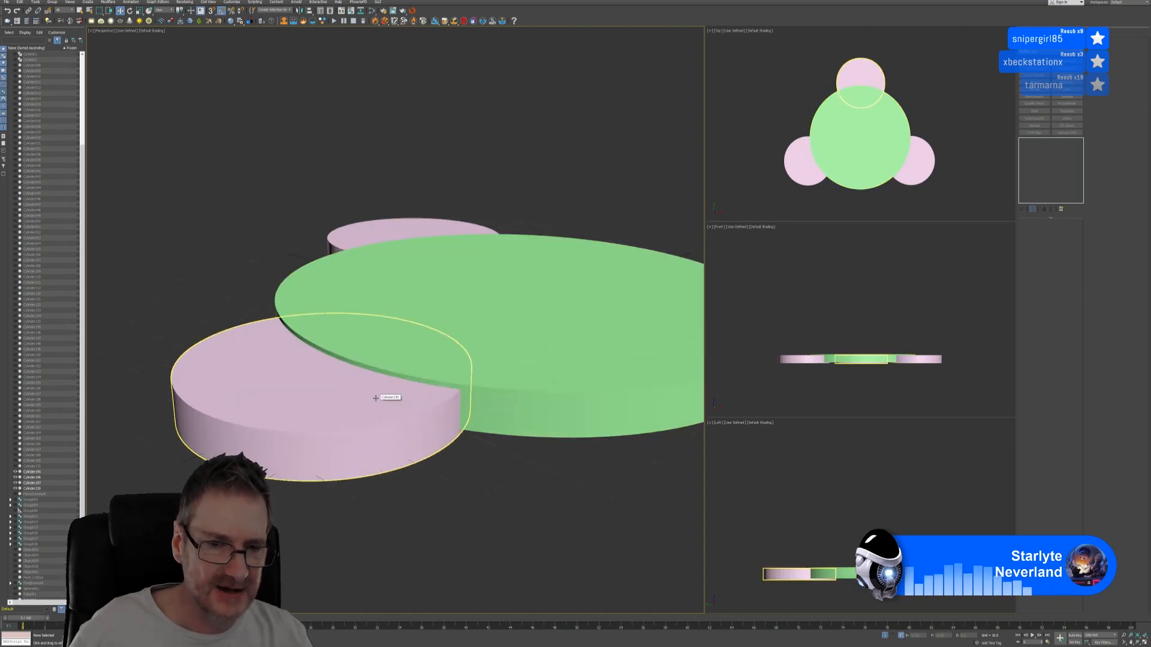
left_click(385, 398)
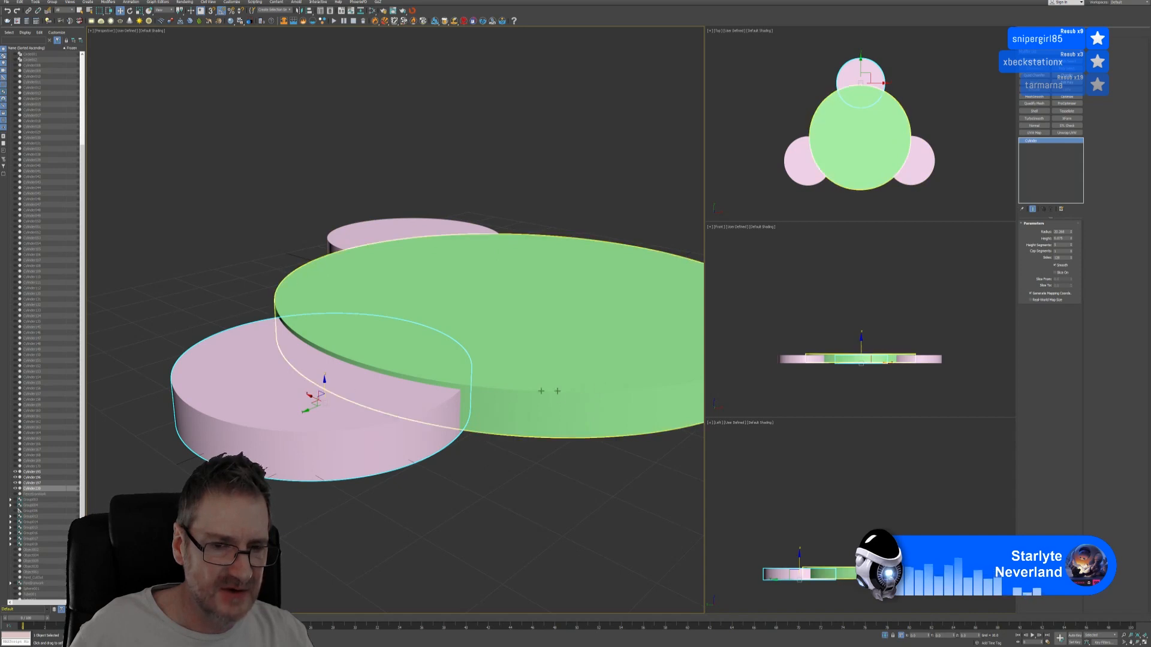
left_click(464, 483)
middle_click_drag(464, 483, 437, 443)
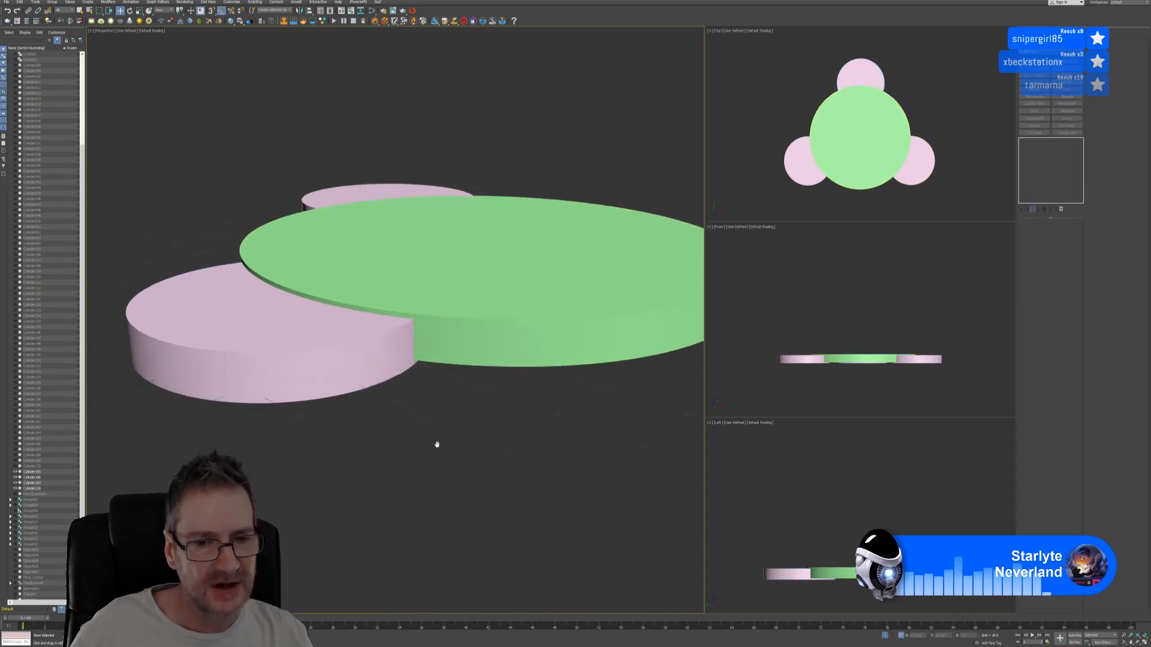
left_click(389, 360)
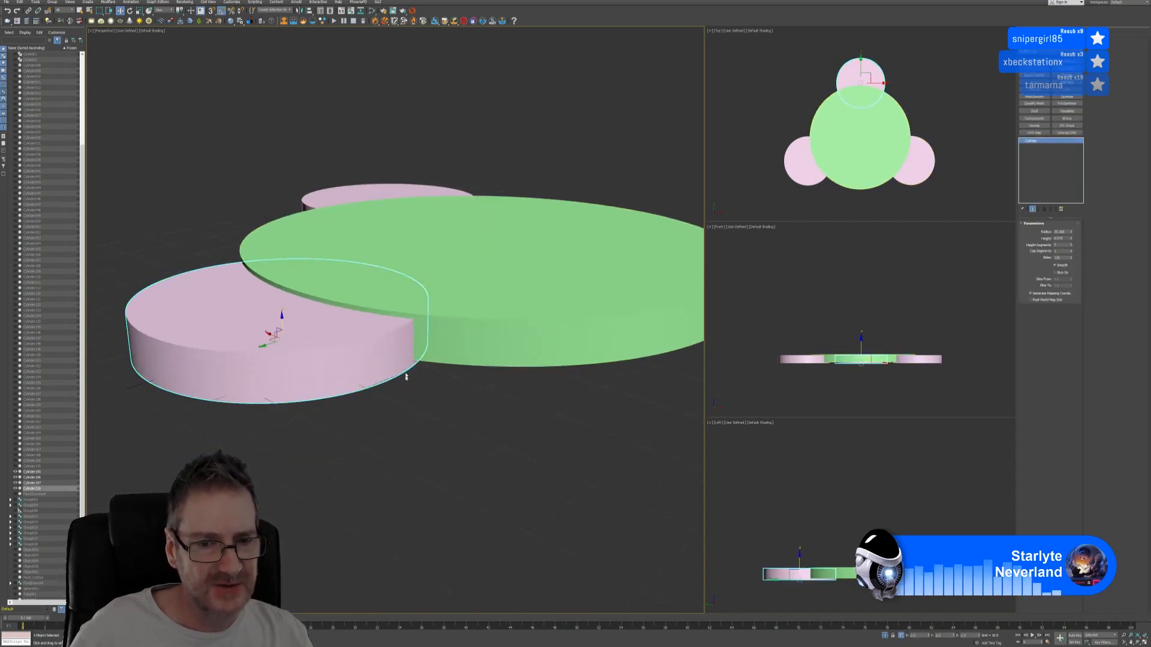
scroll(405, 376, "up", 2)
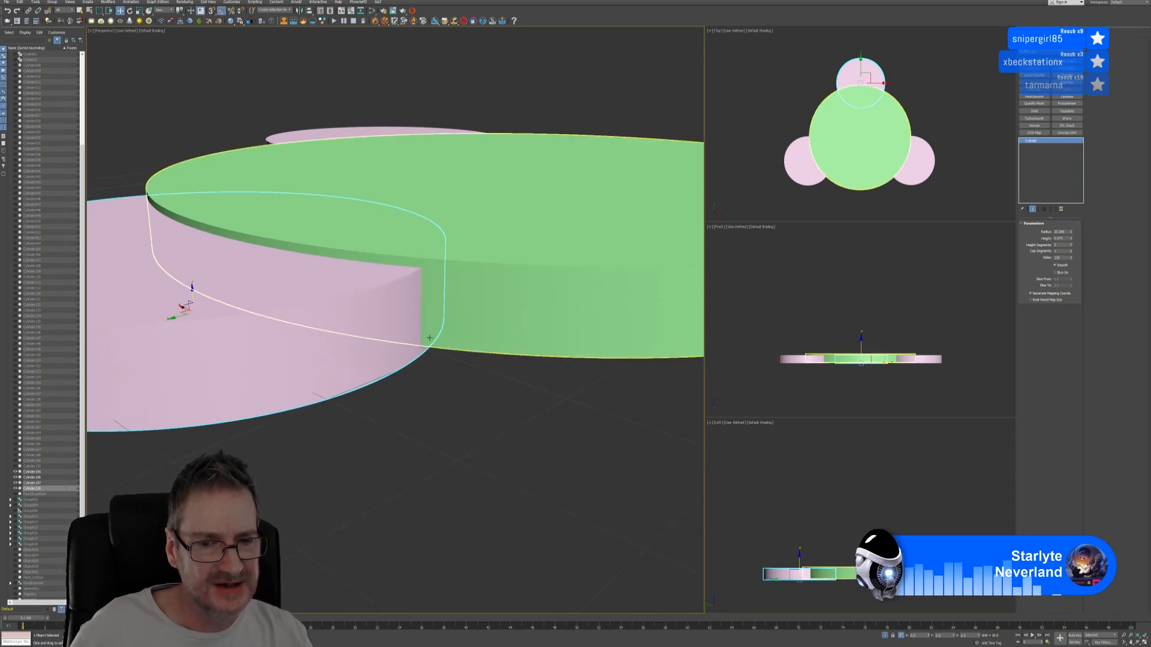
mouse_move(453, 411)
middle_mouse_down("alt")
mouse_move(444, 403)
mouse_move(457, 403)
middle_mouse_up("alt")
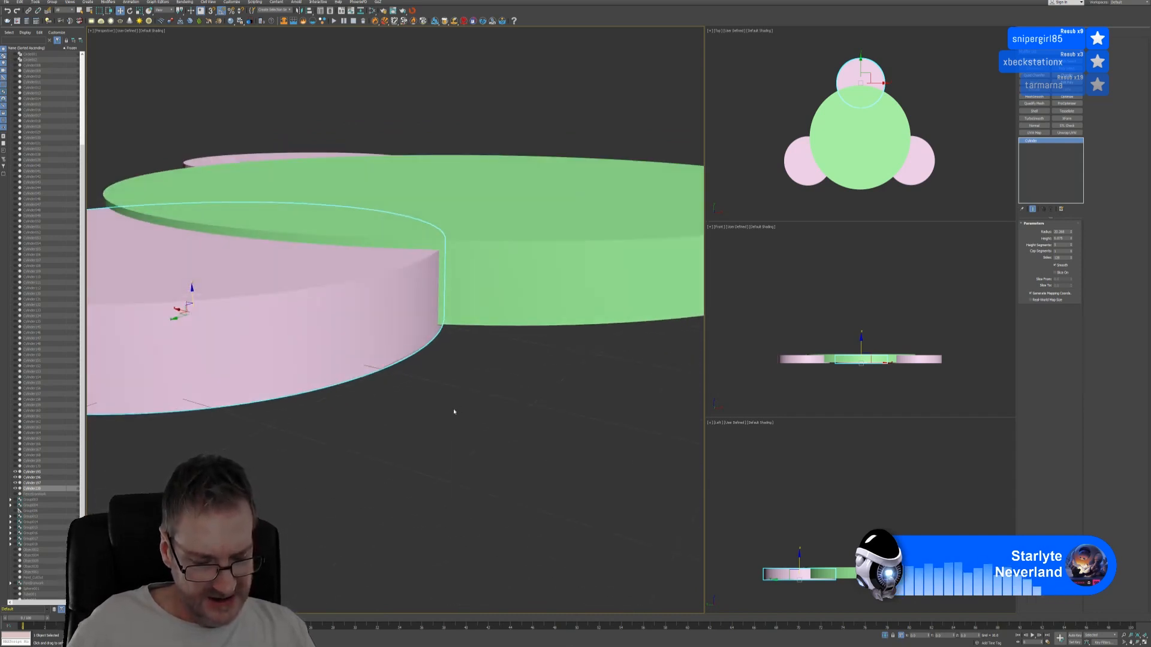
Step: Undo the lowering of the three pink round platforms, returning them to their original height
left_click(453, 412)
key("ctrl+z")
key("ctrl+z")
key("ctrl+z")
key("ctrl+z")
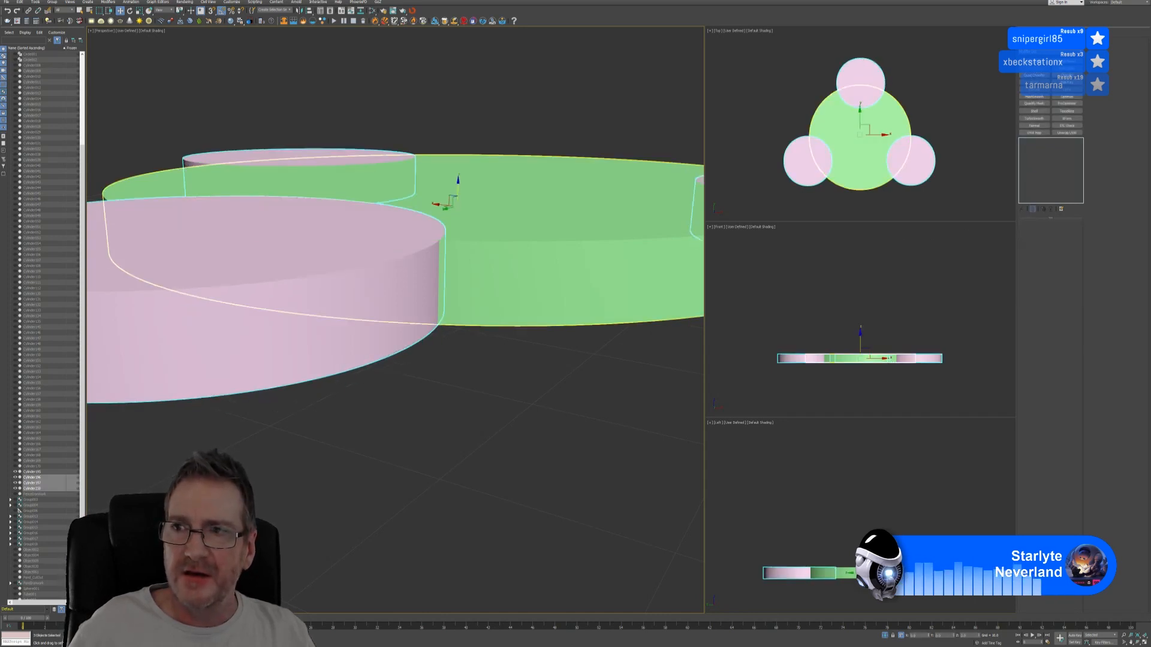
Step: Reduce the height of each of the three pink platform cylinders slightly so their tops sit just below the green base's top
left_click(382, 316)
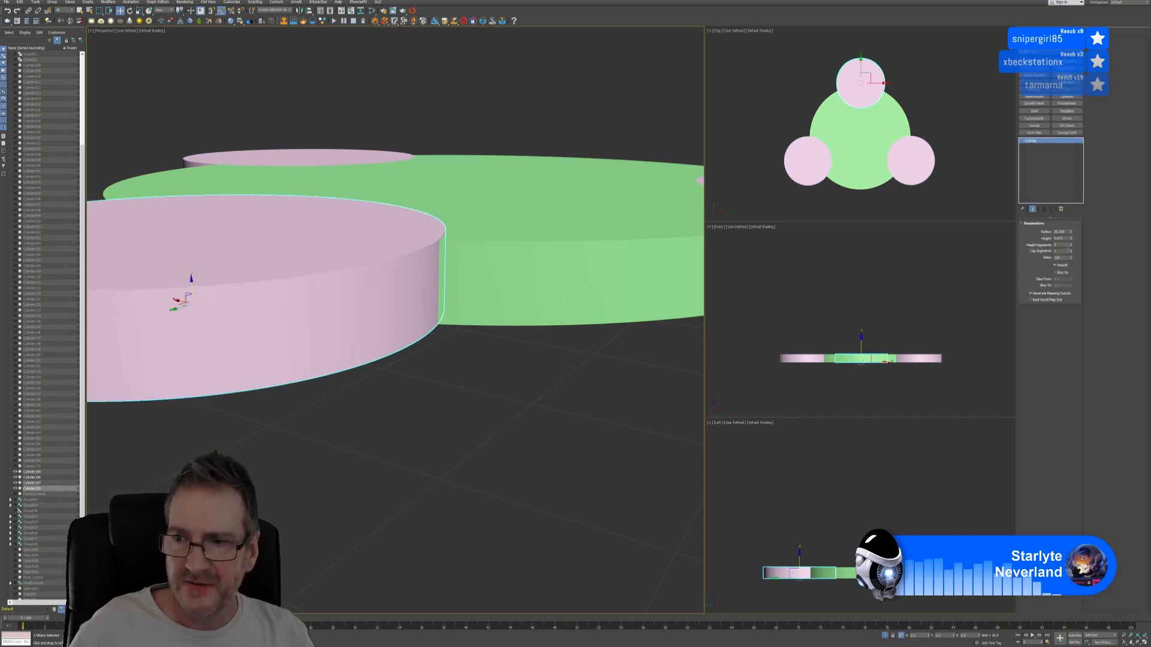
left_click_drag(1072, 241, 1075, 243)
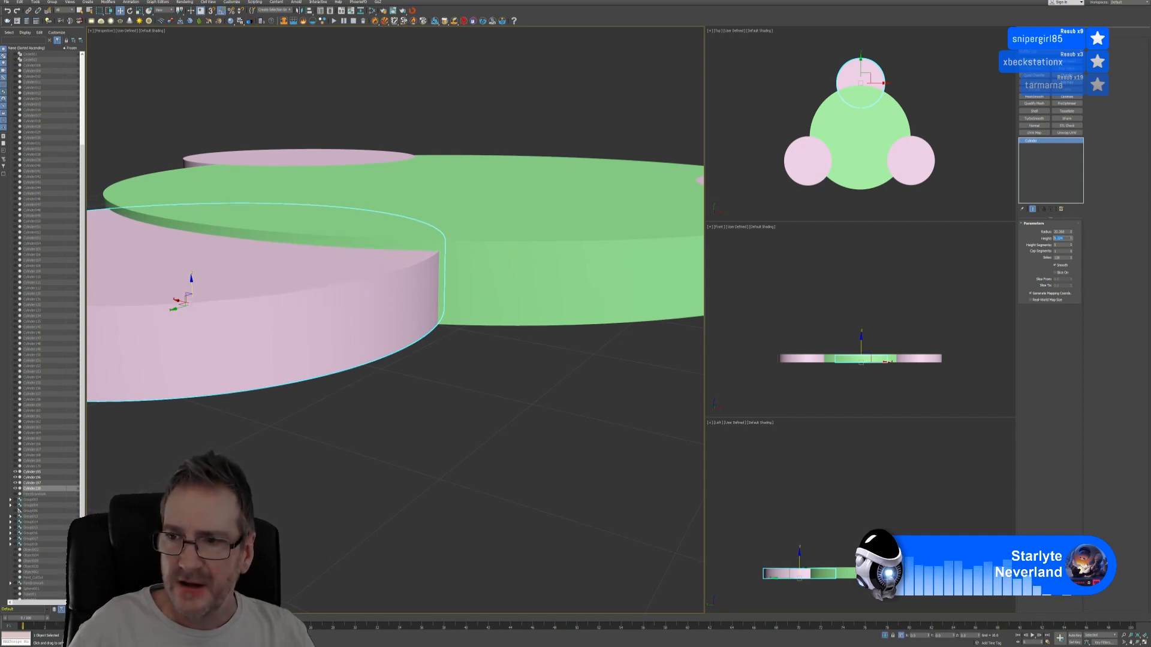
left_click(358, 156)
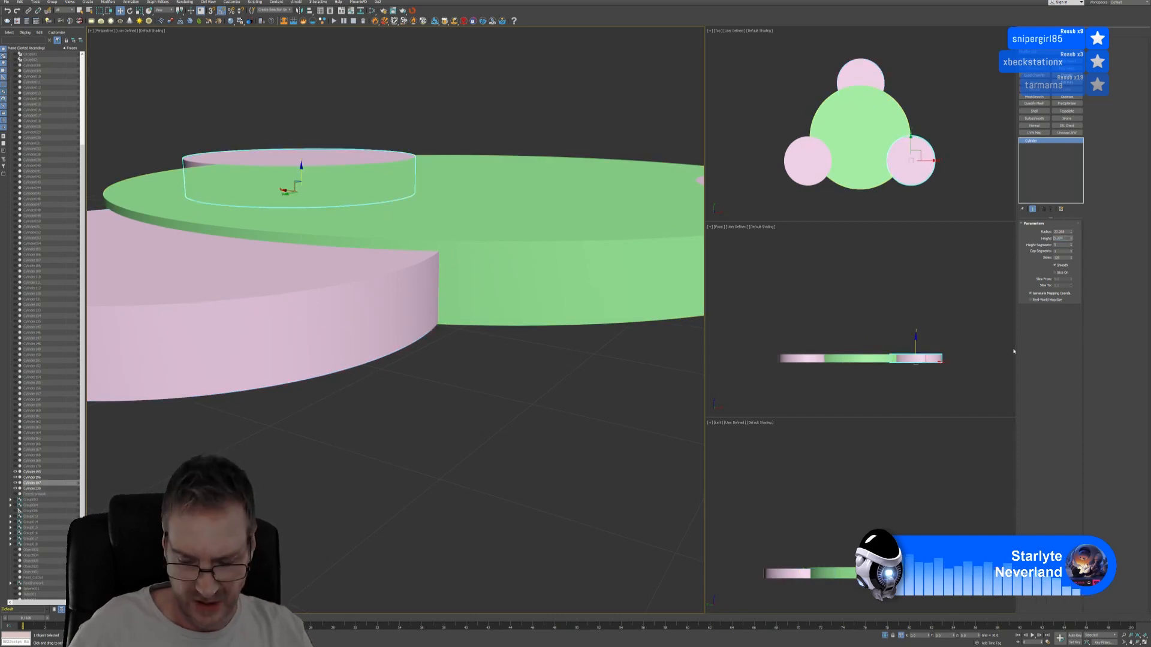
middle_click_drag(532, 382, 316, 386)
left_click(446, 241)
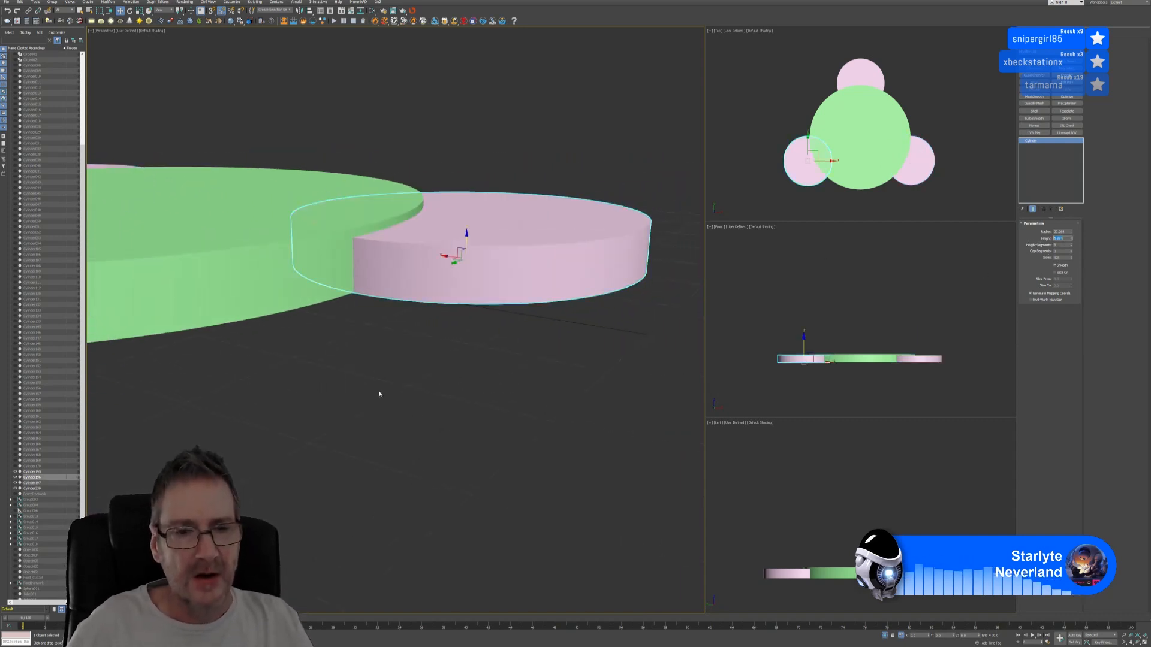
scroll(441, 398, "down", 3)
scroll(419, 398, "up", 1)
middle_click_drag(419, 399, 526, 419)
left_click(452, 457)
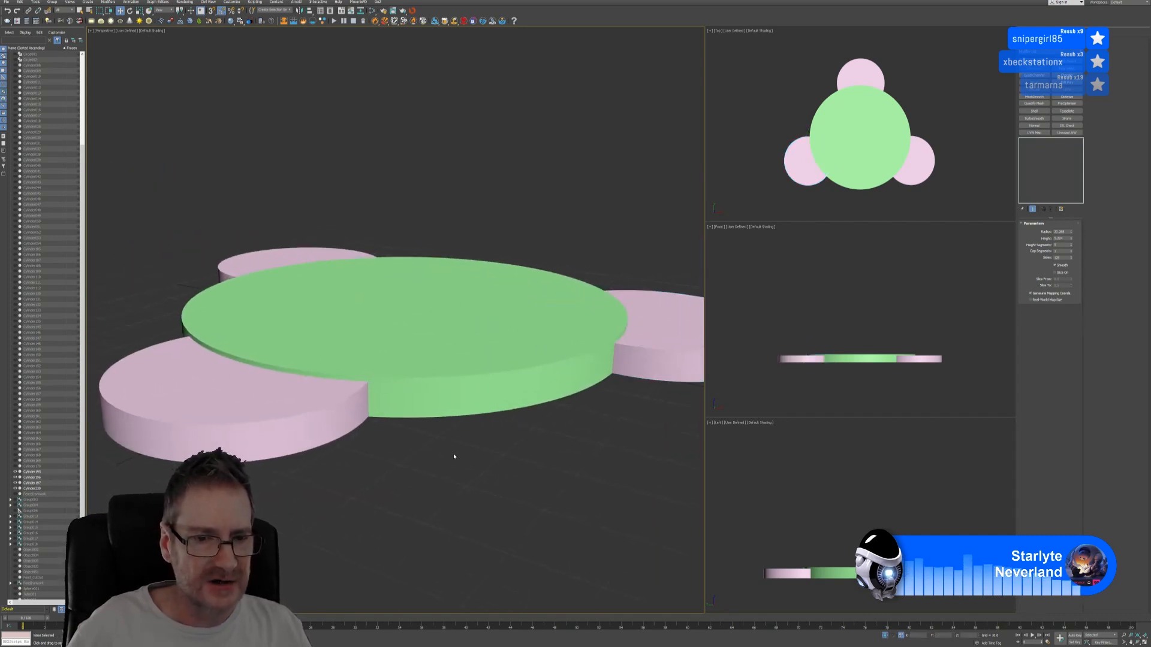
left_click(396, 380)
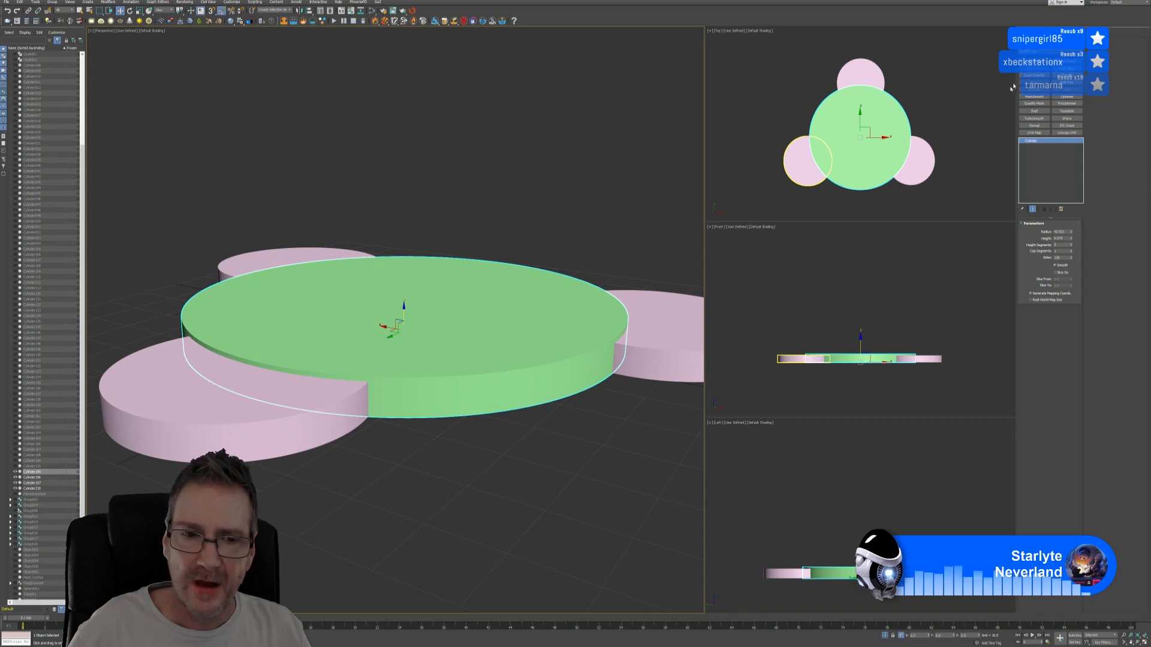
left_click(412, 487)
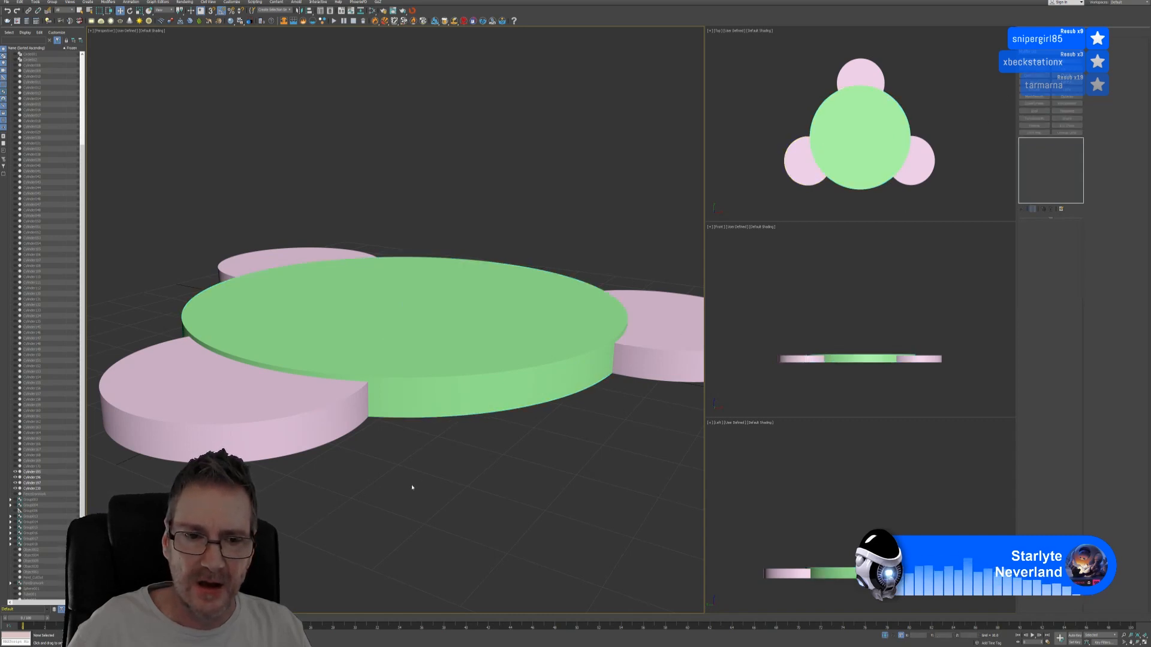
Step: Clone the round platform nearest the view together with the green base as copies placed above the originals
scroll(411, 487, "down", 3)
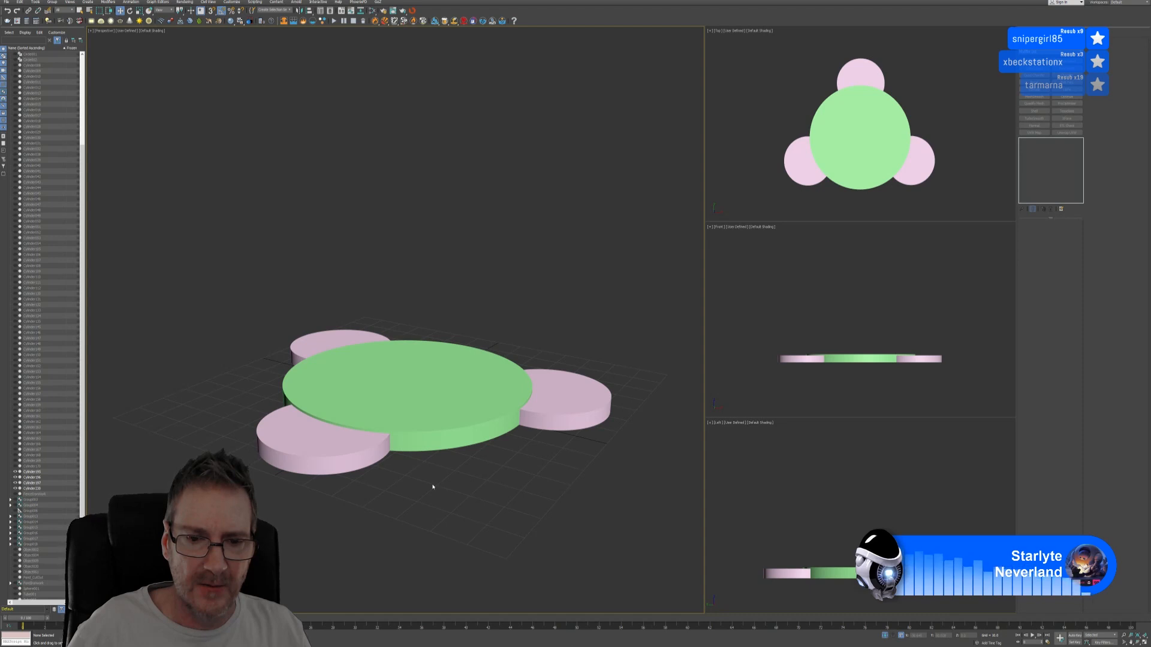
left_click(335, 455)
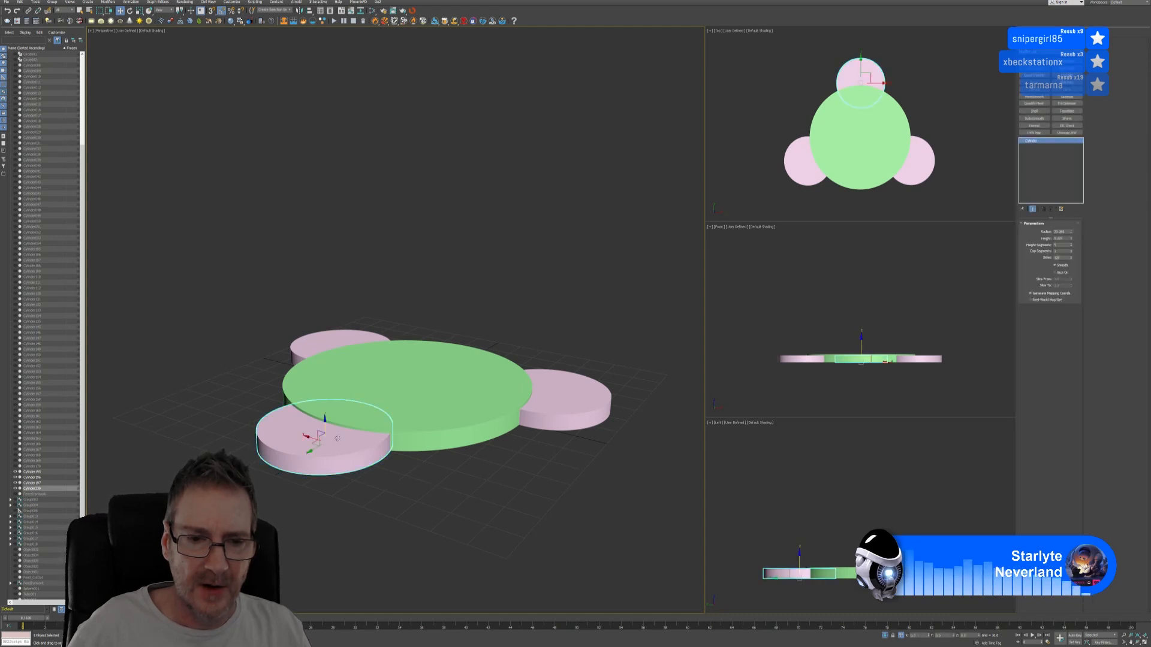
left_click(416, 408, "ctrl")
mouse_move(367, 394)
left_mouse_down("shift")
mouse_move(363, 195)
mouse_move(364, 211)
left_mouse_up("shift")
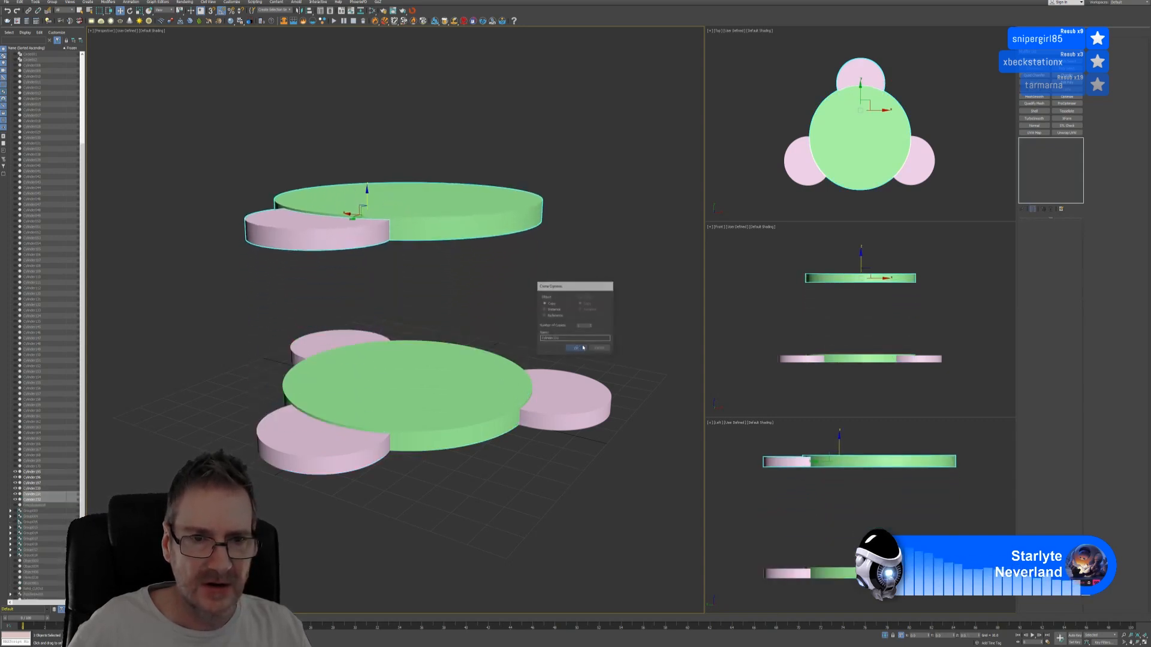
left_click(599, 349)
mouse_move(474, 258)
middle_mouse_down()
mouse_move(475, 329)
mouse_move(457, 380)
middle_mouse_up()
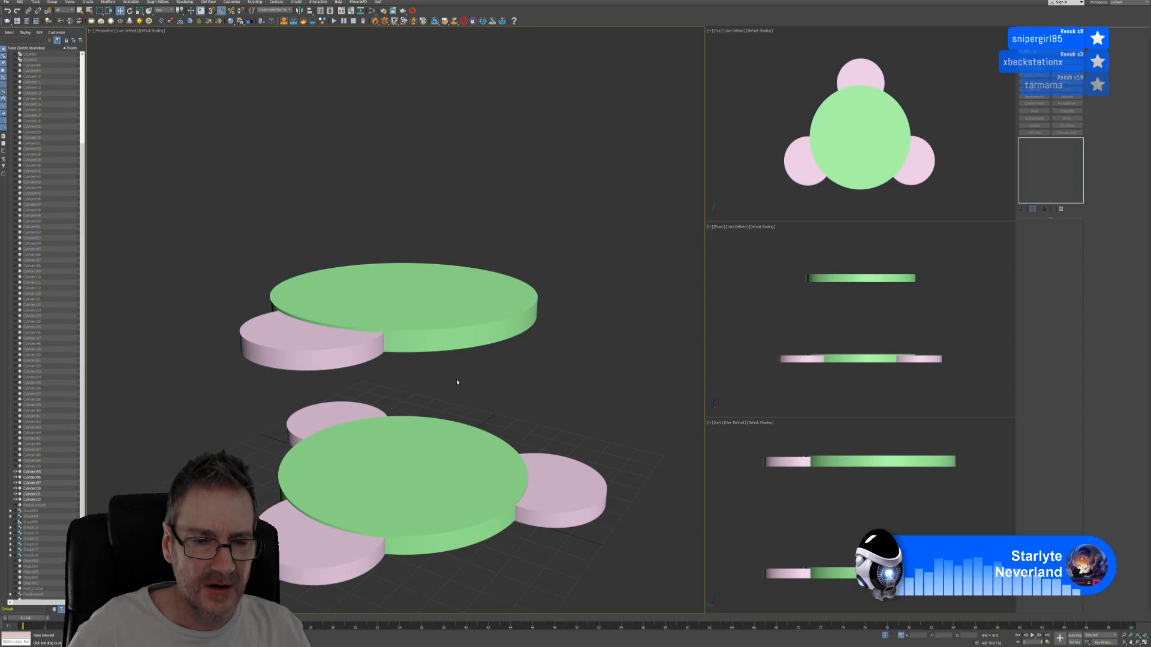
Step: Cut the raised pink platform copy with a Boolean Subtract, using the raised green base copy as the operand
left_click(345, 362)
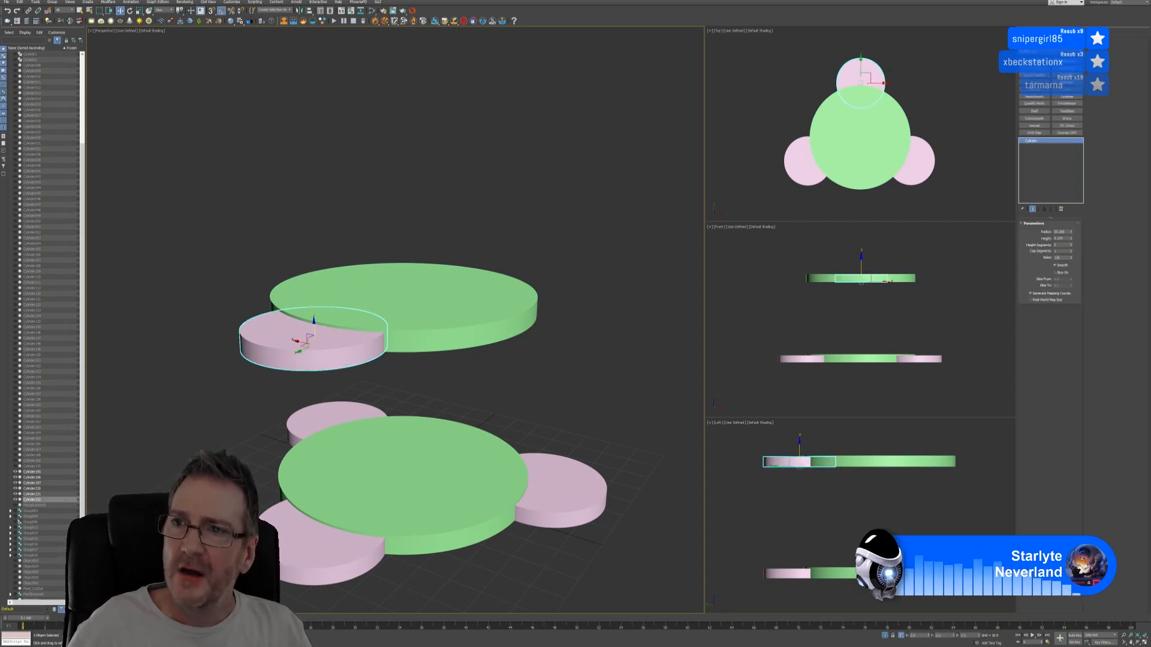
left_click(1042, 51)
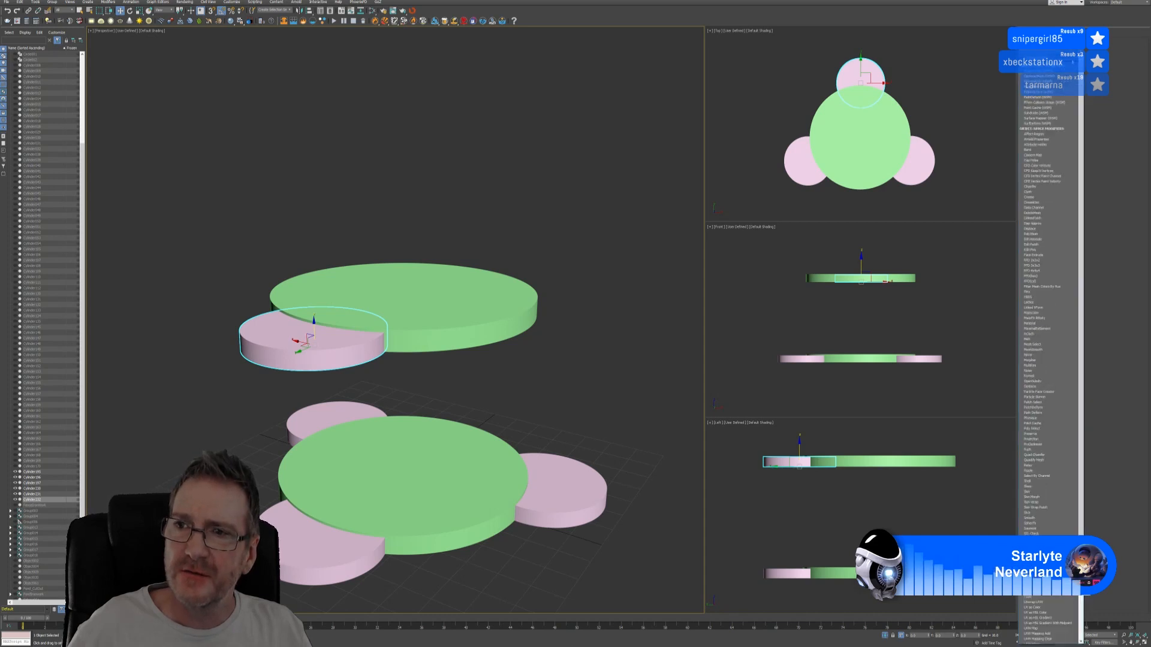
left_click(1023, 33)
left_click(1023, 33)
left_click(1054, 53)
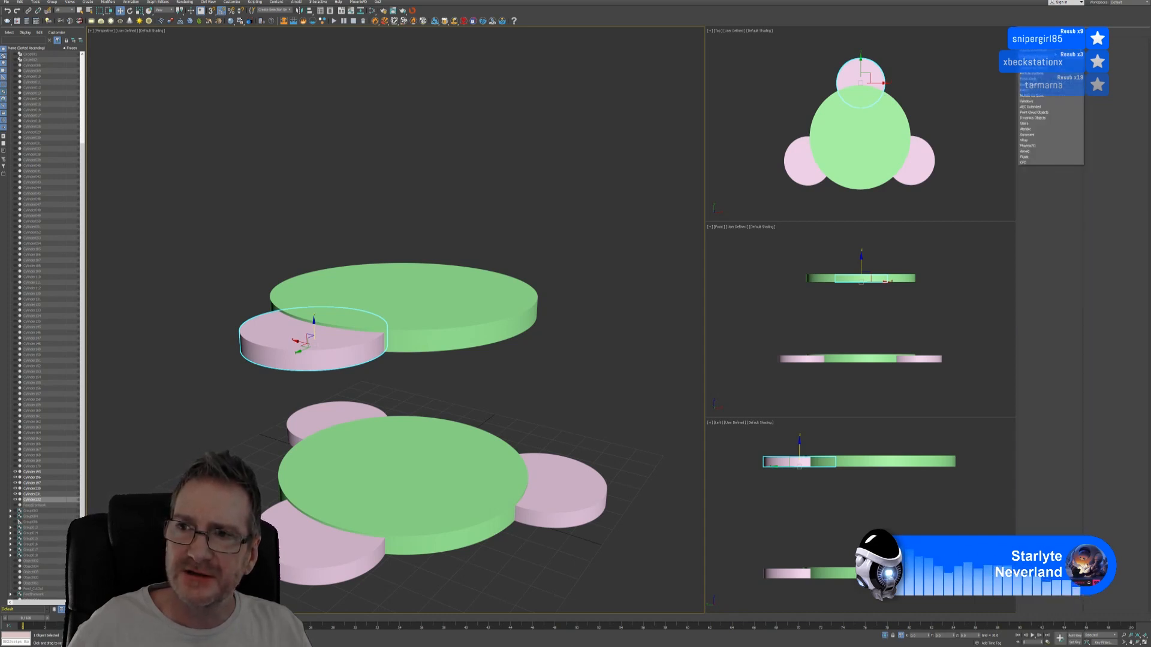
left_click(1043, 68)
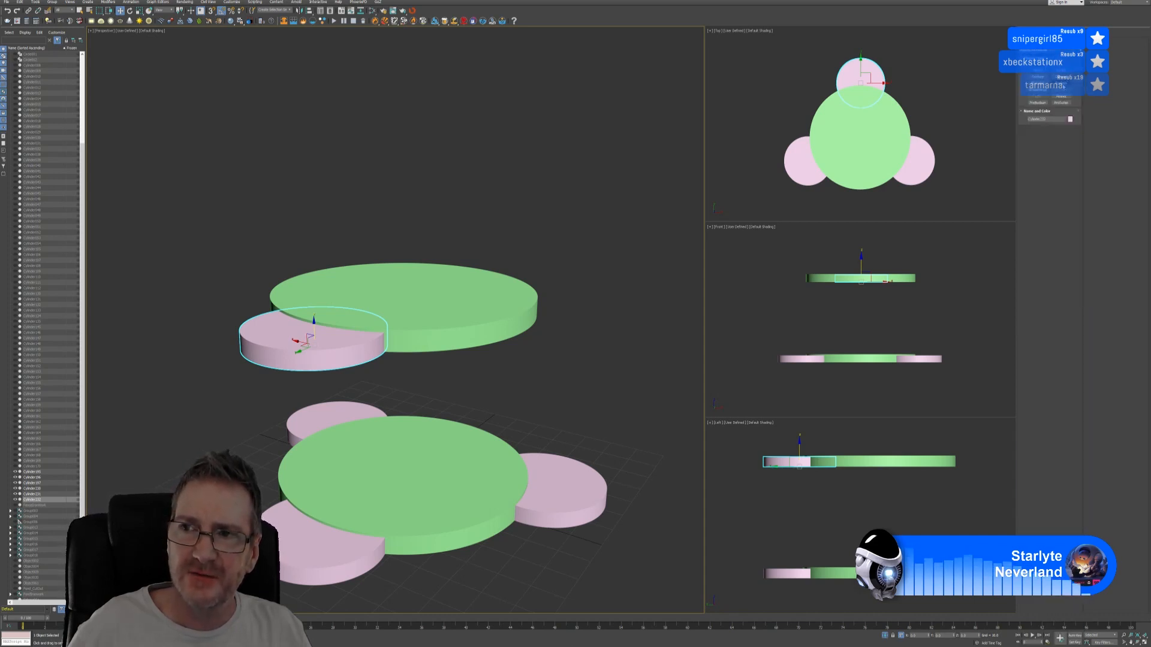
left_click(1062, 86)
left_click(1038, 253)
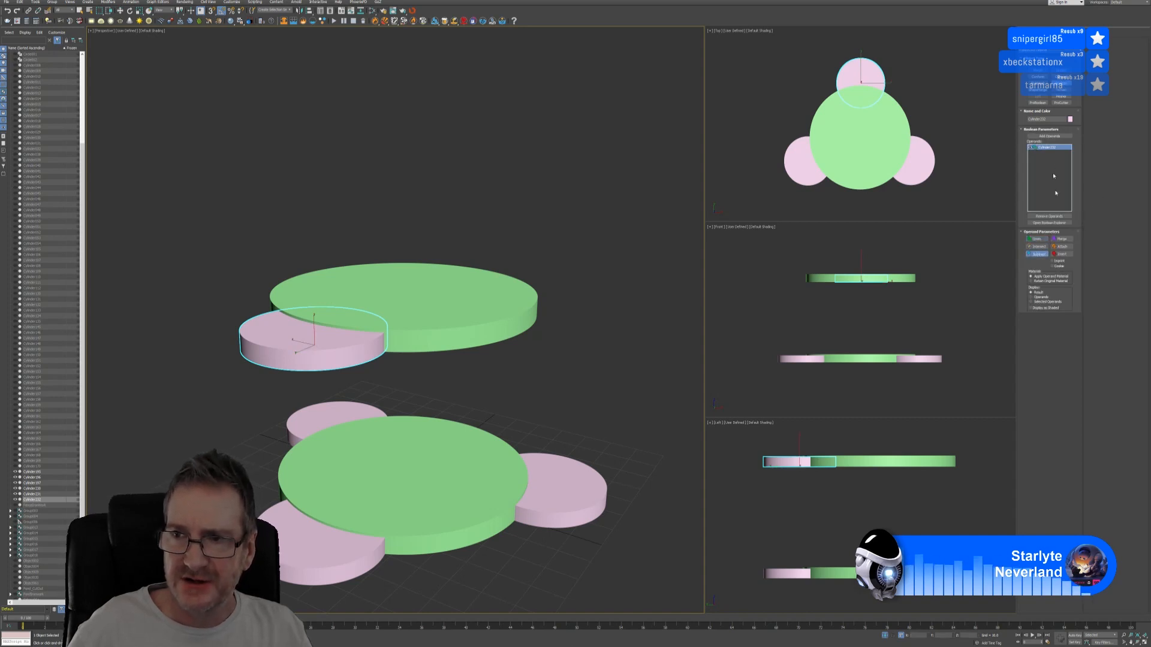
left_click(1049, 136)
left_click(445, 321)
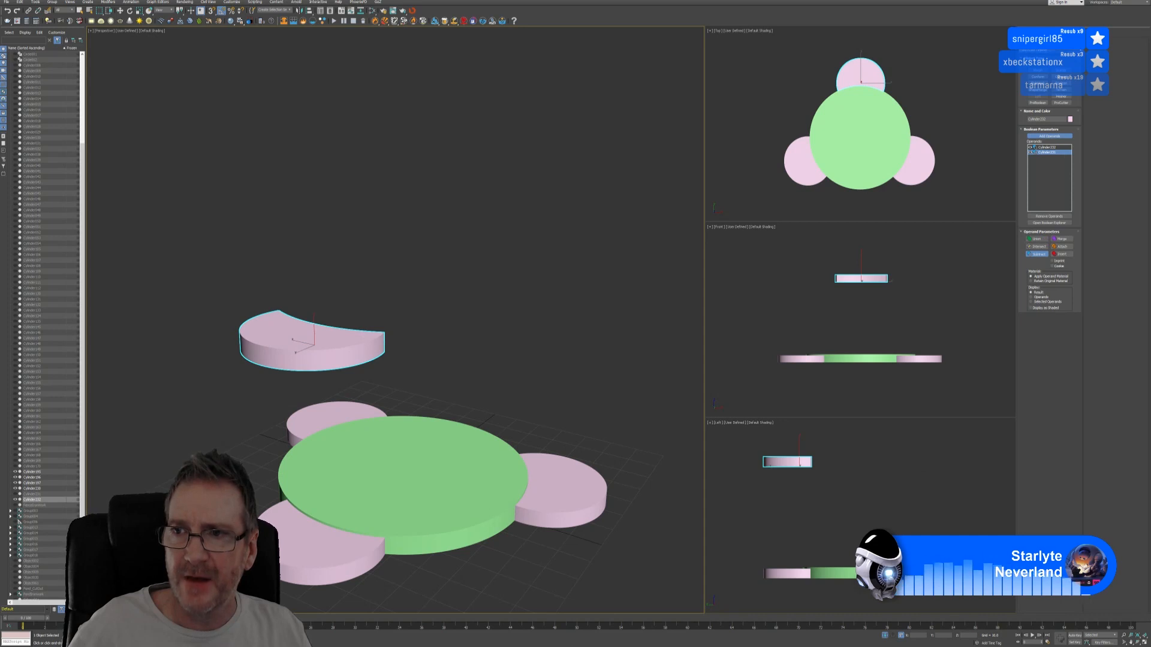
key("w")
Step: Examine the crescent-shaped platform from all sides, including its concave cut face and underside
middle_click_drag(423, 320, 428, 344, "alt")
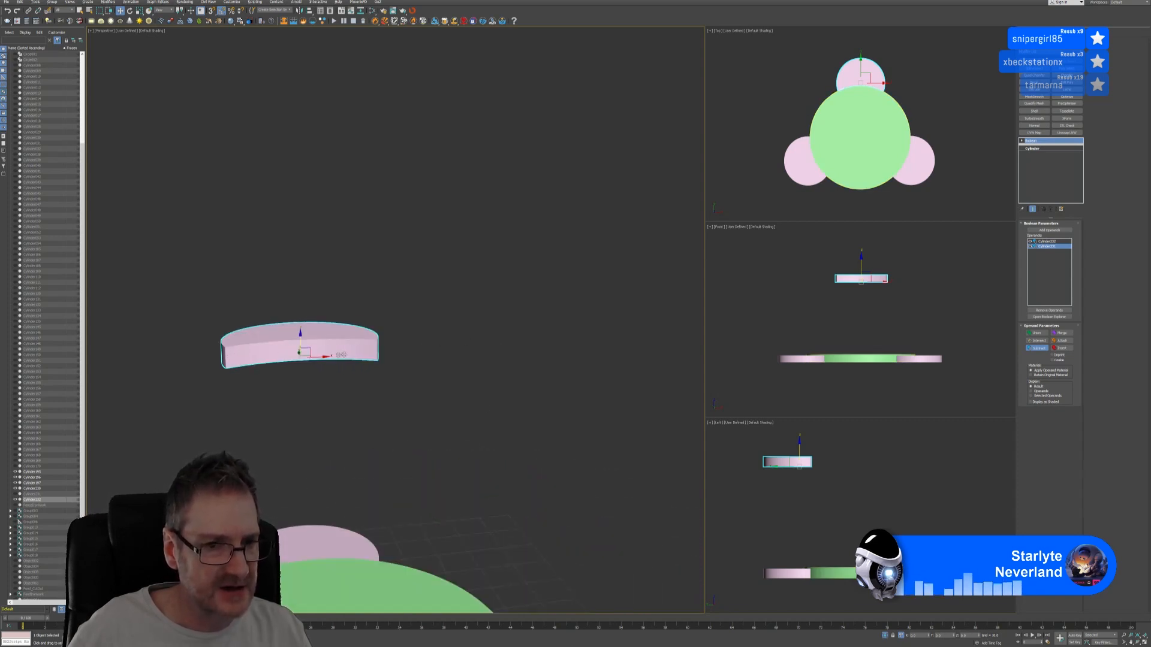
middle_click_drag(361, 455, 391, 586, "alt")
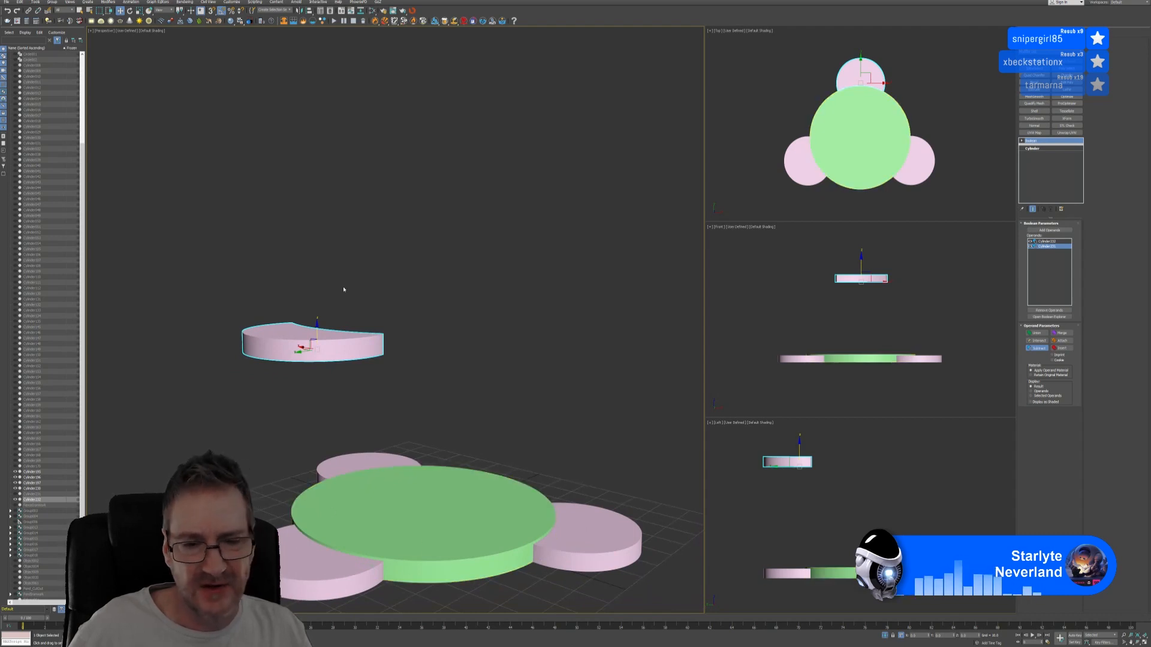
middle_click_drag(353, 286, 365, 262)
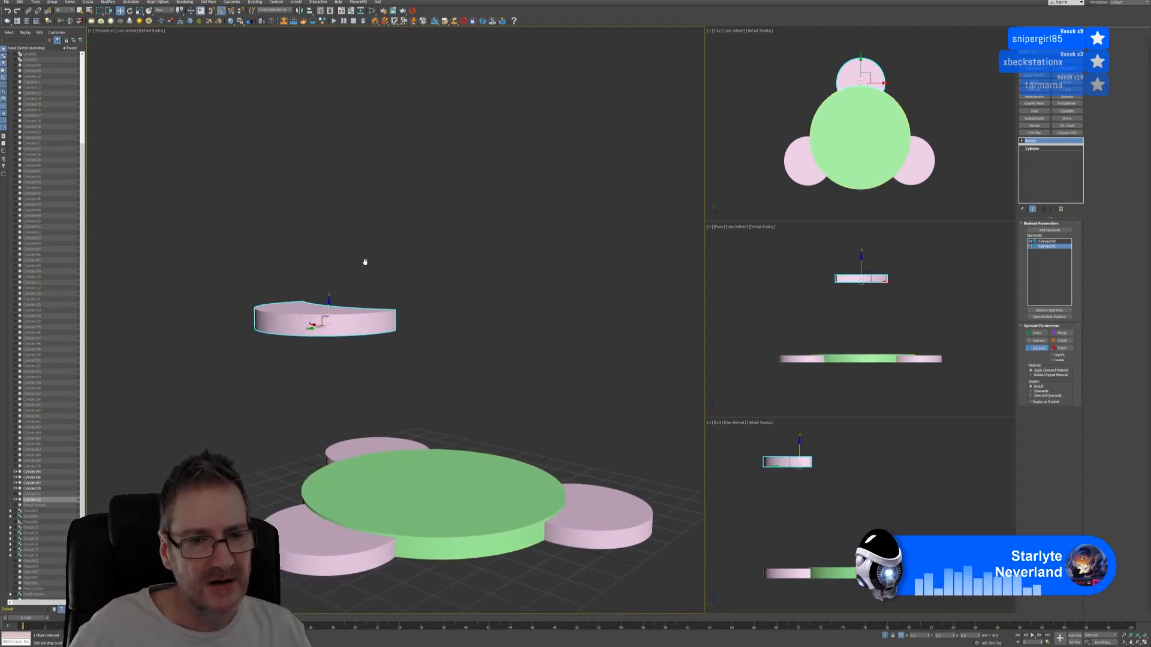
scroll(381, 291, "up", 3)
middle_click_drag(367, 328, 322, 335, "alt")
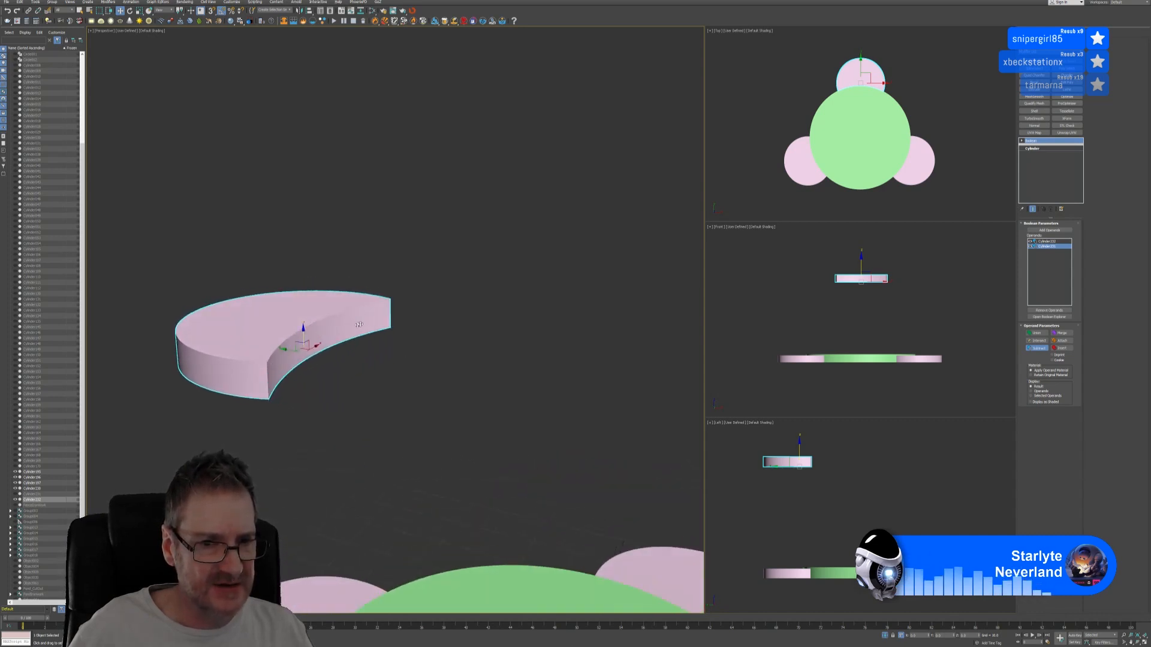
middle_click_drag(365, 387, 349, 377, "alt")
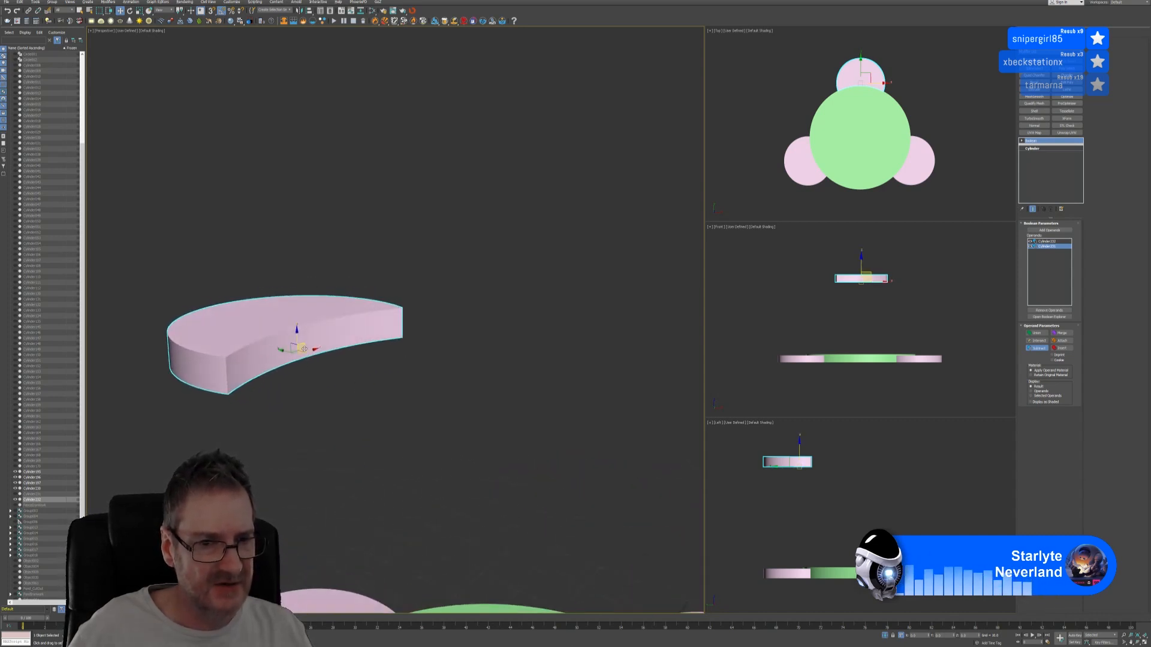
middle_click_drag(358, 482, 321, 373)
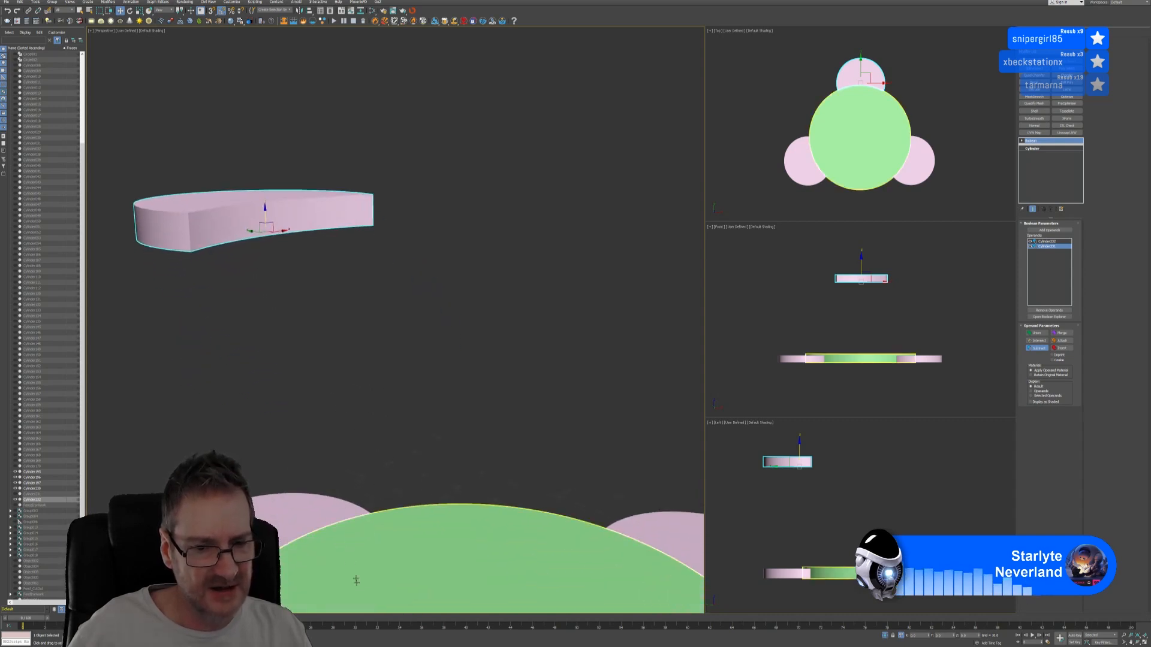
middle_click_drag(318, 413, 384, 413, "alt")
middle_click_drag(379, 347, 348, 352, "alt")
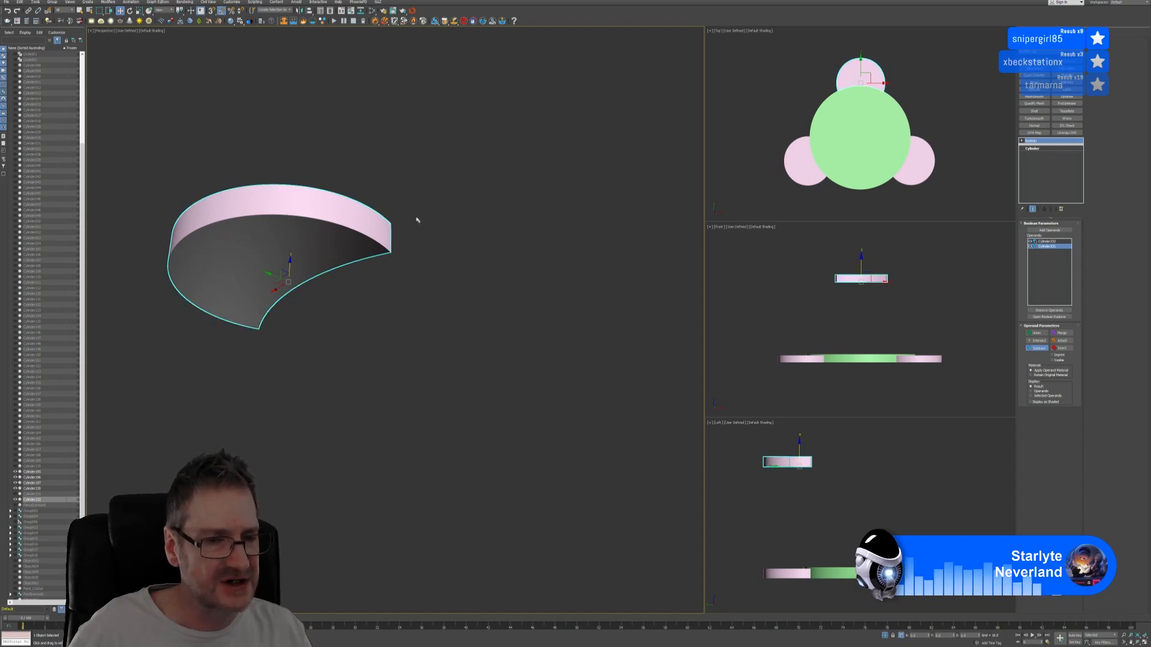
middle_click_drag(403, 335, 404, 342, "alt")
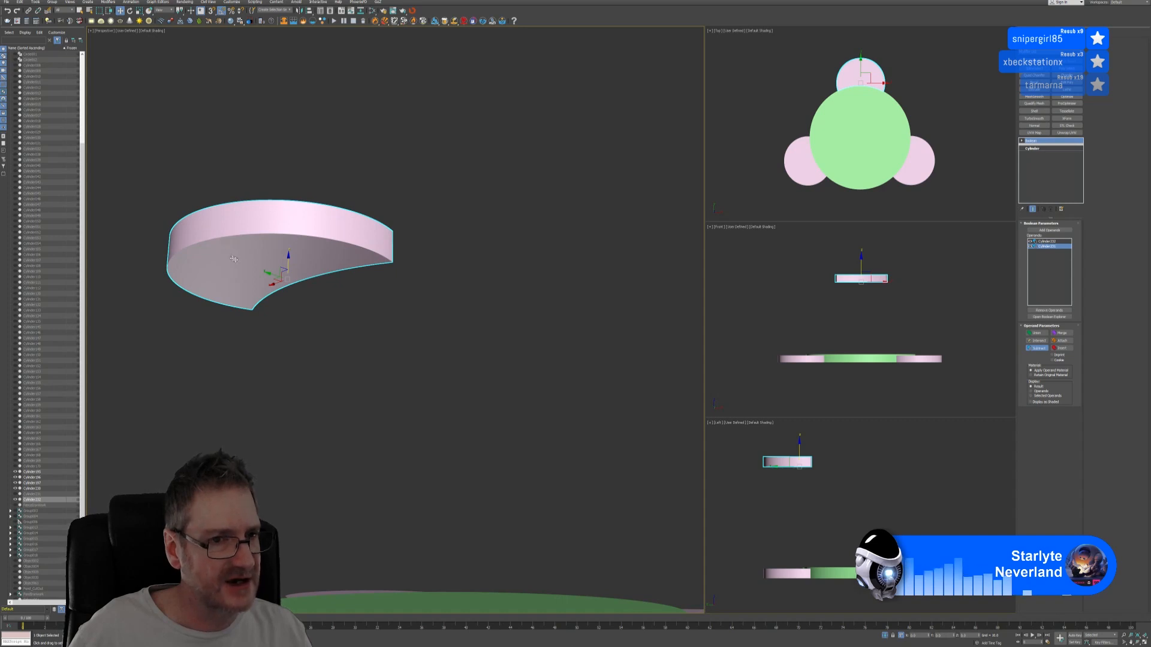
middle_click_drag(344, 327, 347, 353, "alt")
scroll(348, 352, "down", 3)
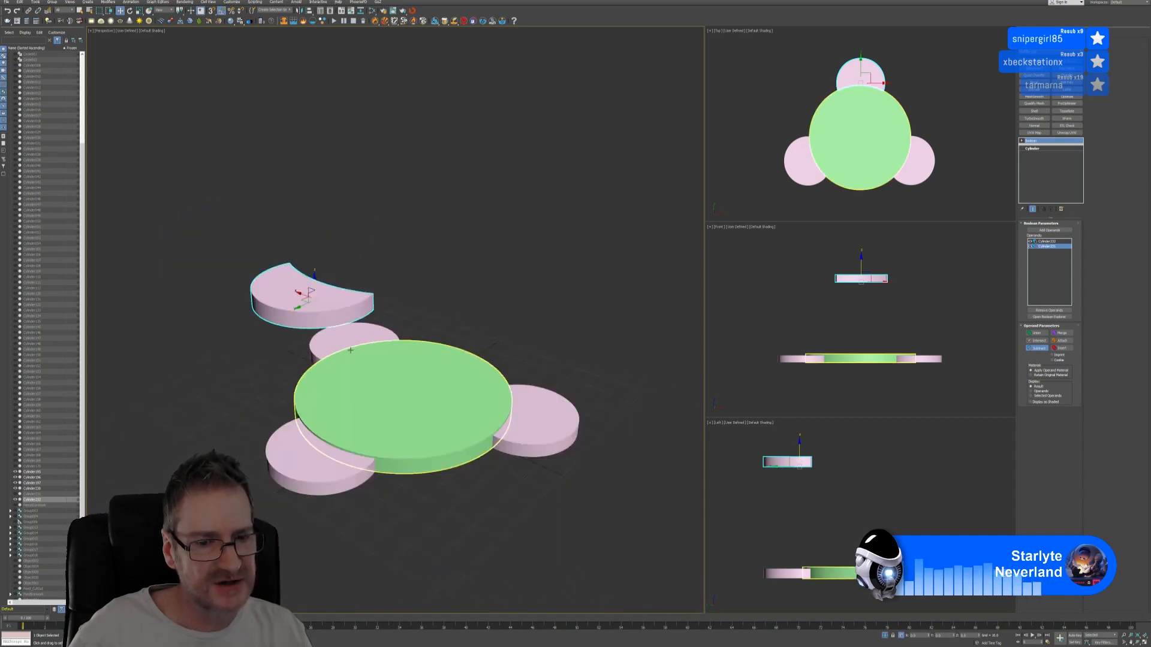
middle_click_drag(401, 289, 416, 230)
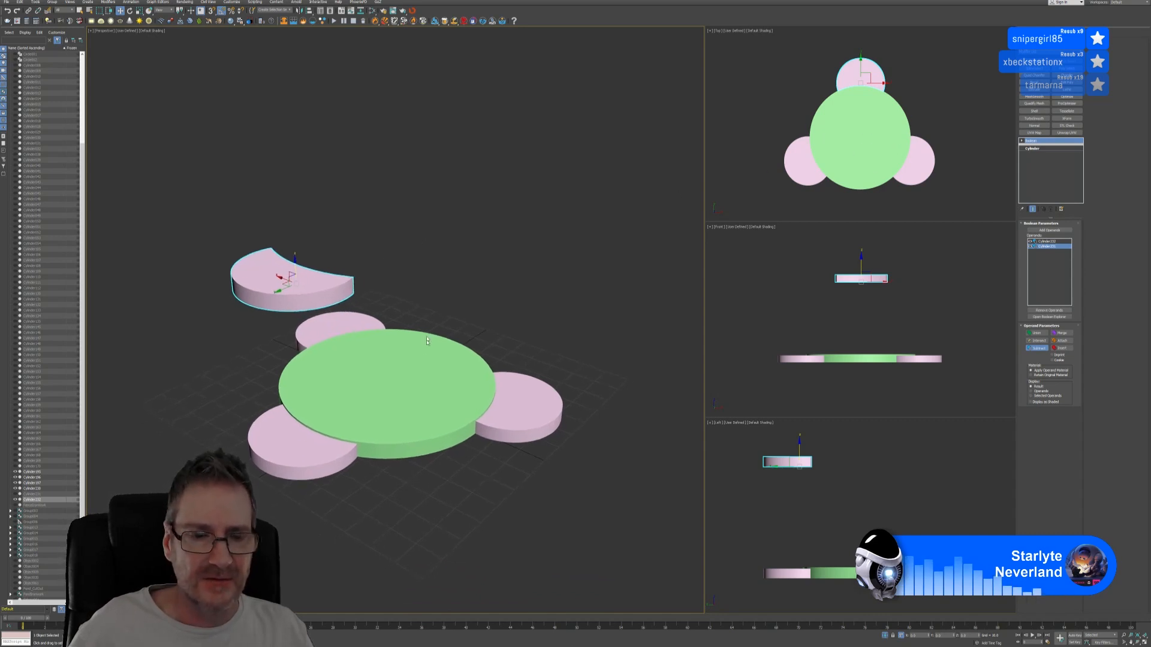
Step: Delete the original round platform nearest the view and lower the crescent into its place, level with the green base's underside
left_click(316, 468)
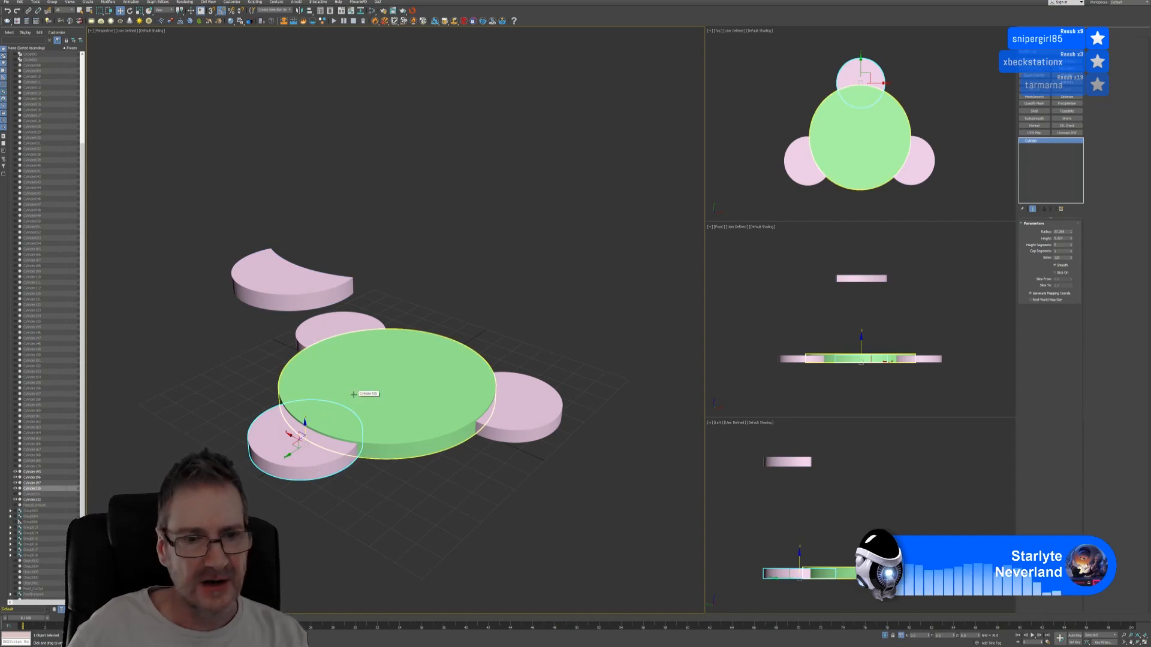
key("Delete")
left_click(306, 286)
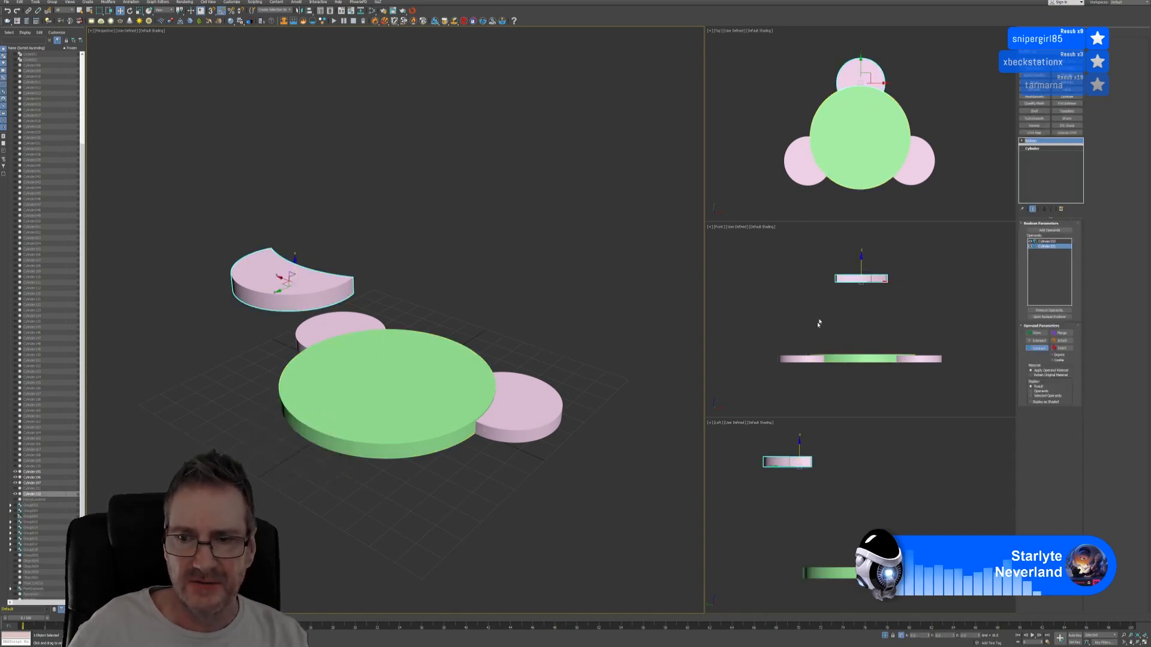
middle_click_drag(818, 323, 814, 320)
left_click_drag(857, 259, 860, 344)
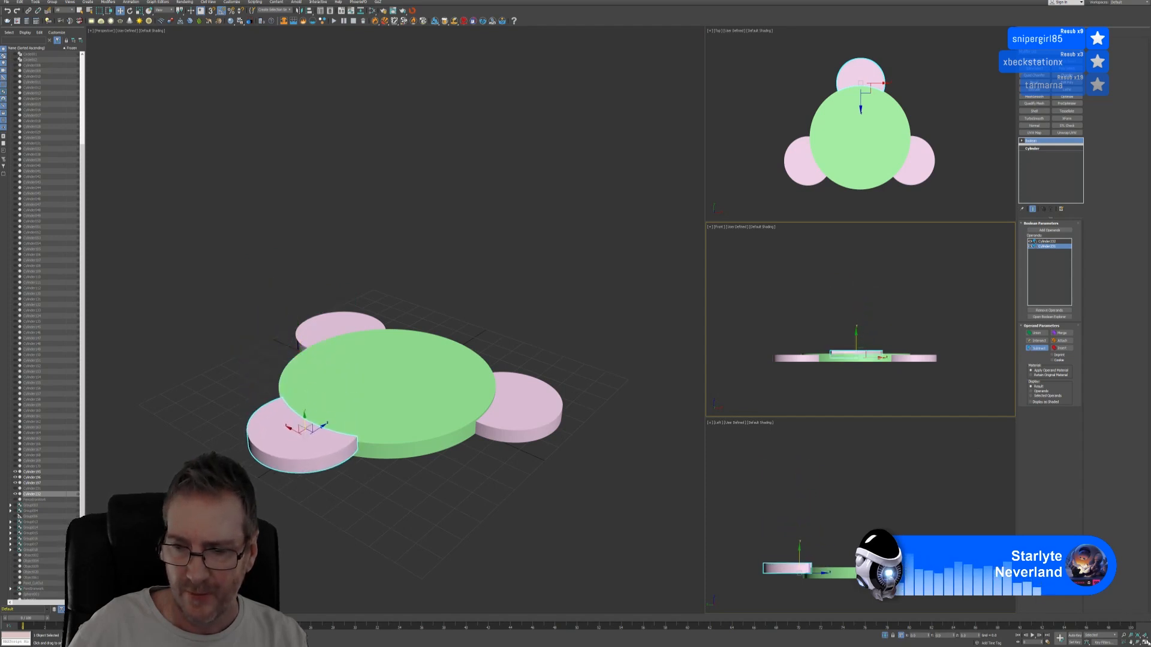
key("alt+w")
scroll(678, 296, "up", 8)
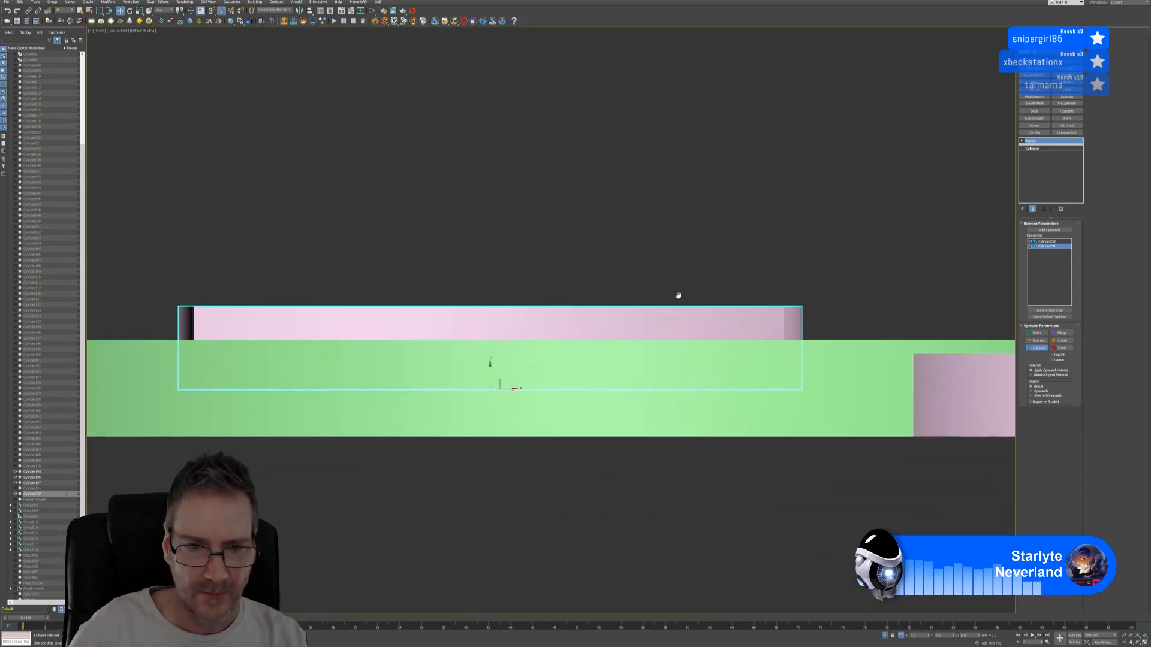
left_click_drag(501, 365, 501, 413)
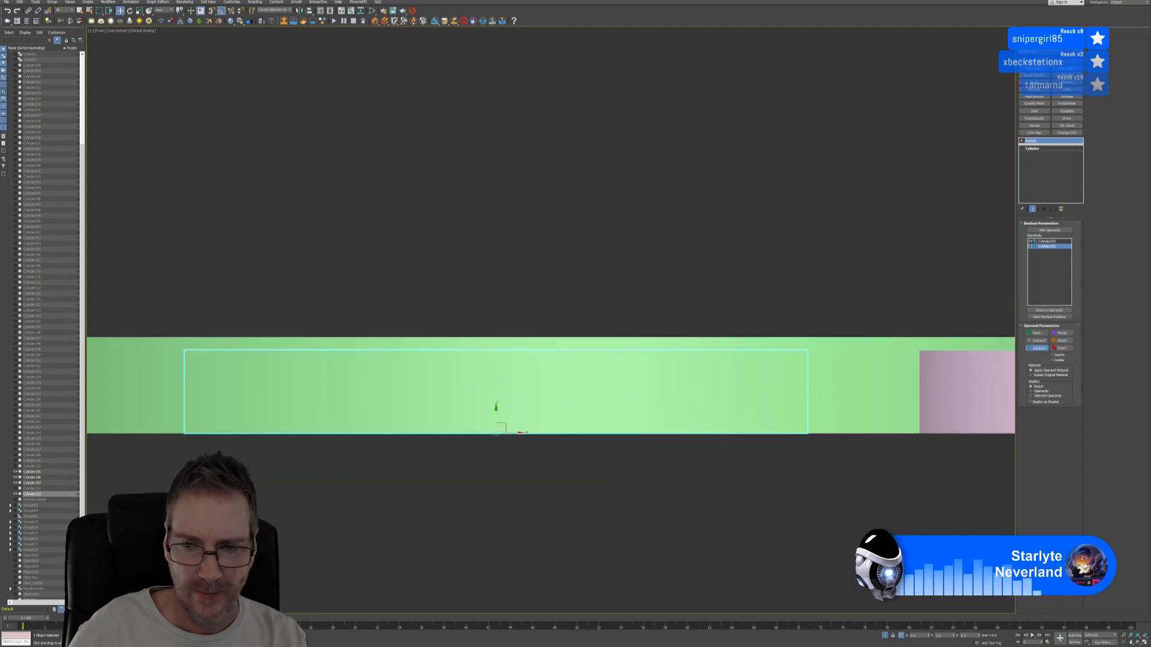
Step: Fine-tune the crescent platform's height in the Front view until its underside is exactly flush with the green base's underside
scroll(713, 447, "up", 4)
middle_click_drag(759, 431, 788, 401)
scroll(680, 392, "up", 5)
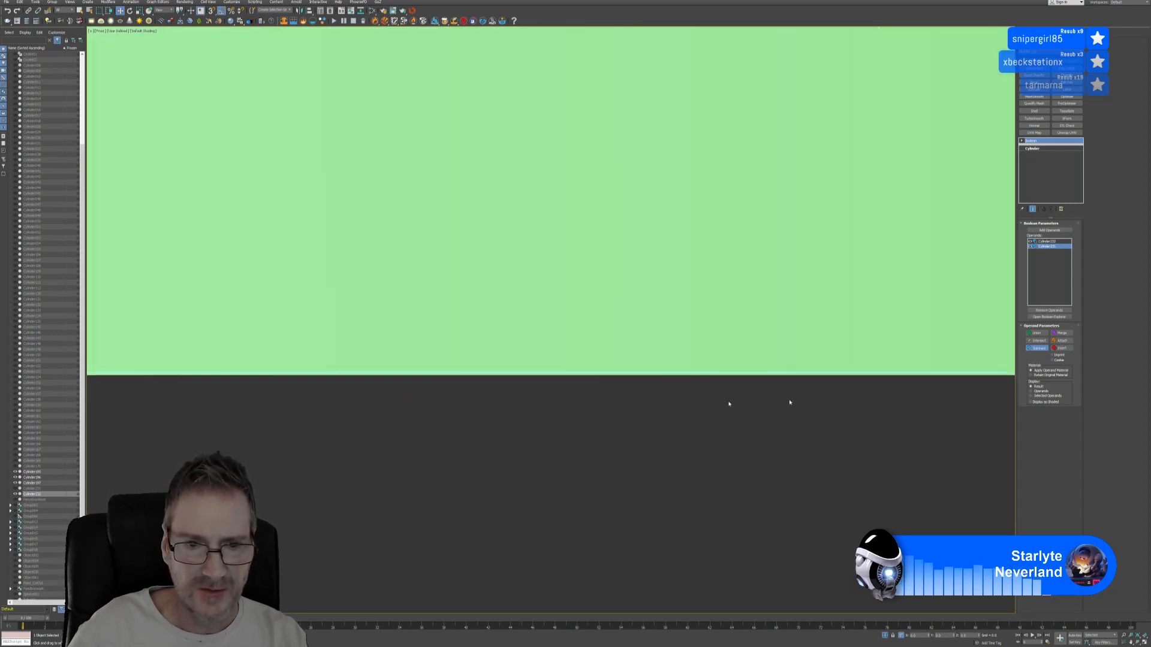
scroll(282, 414, "down", 5)
middle_click_drag(217, 429, 723, 412)
scroll(291, 400, "up", 4)
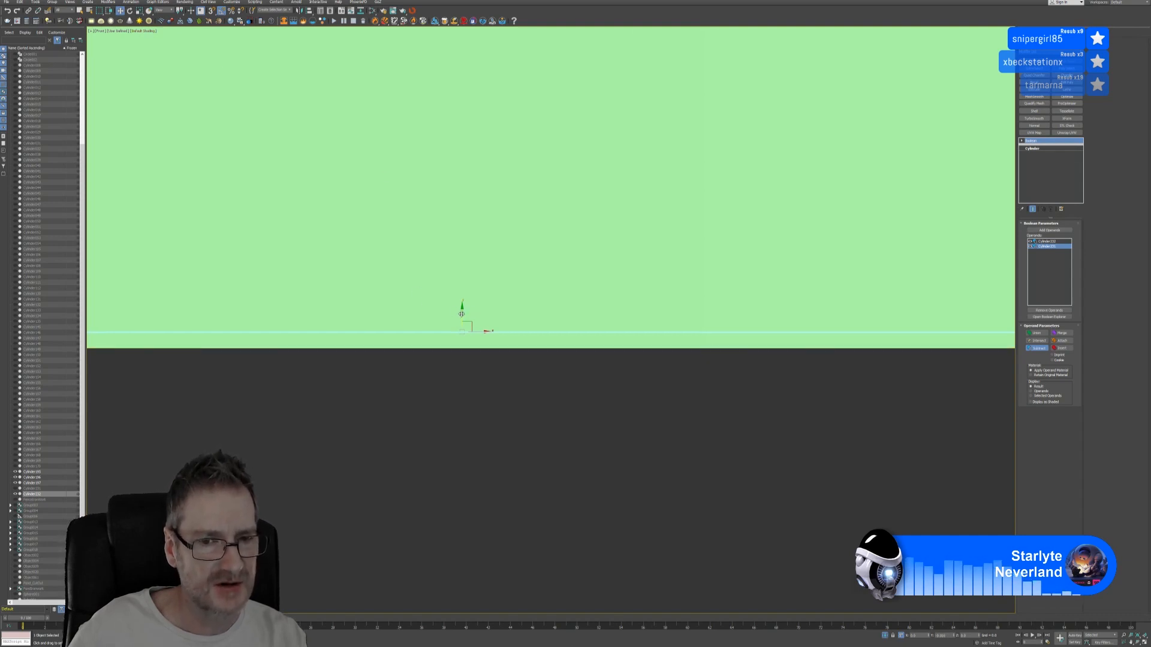
left_click_drag(462, 314, 462, 330)
scroll(467, 340, "up", 4)
scroll(447, 381, "up", 3)
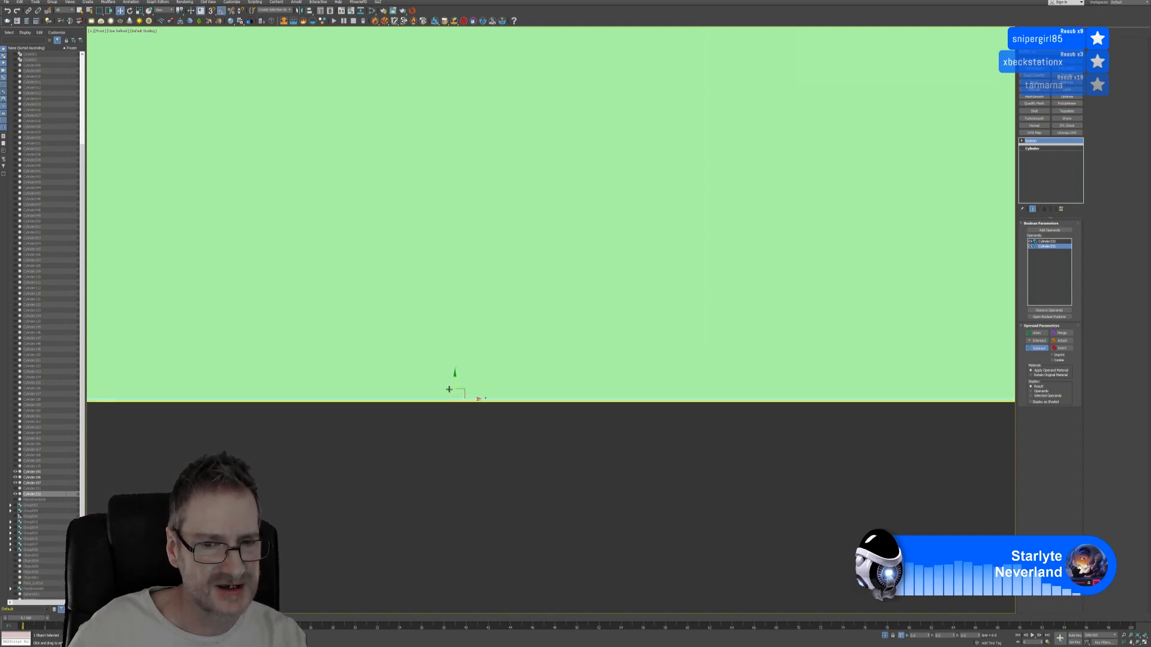
scroll(454, 408, "up", 4)
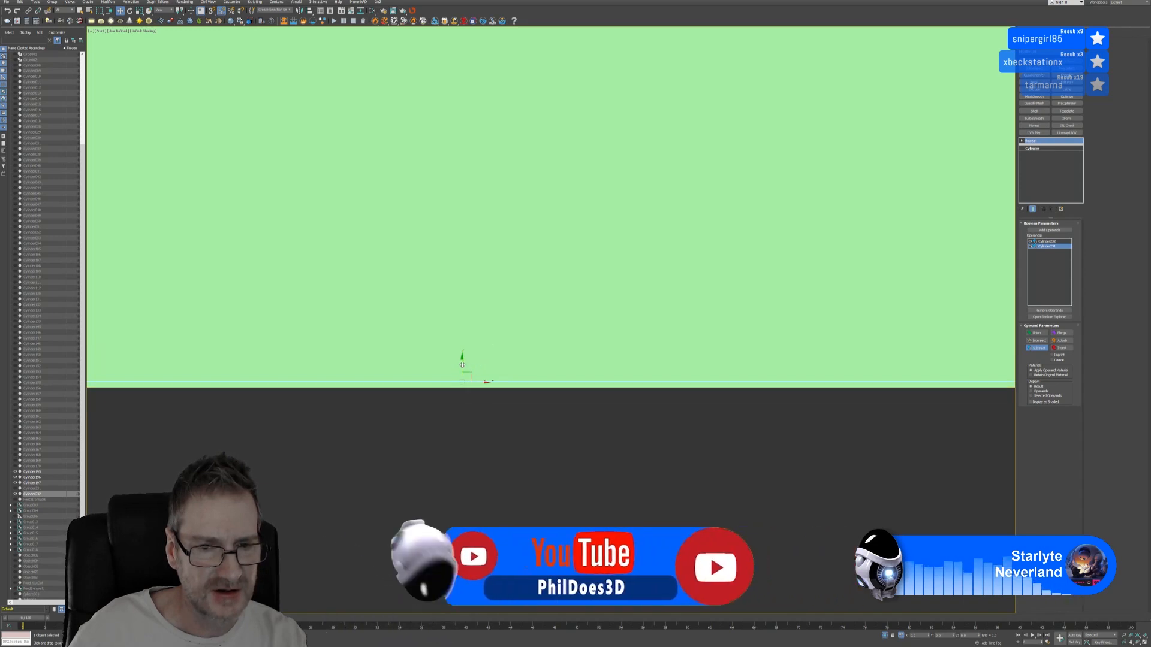
left_click_drag(462, 364, 460, 368)
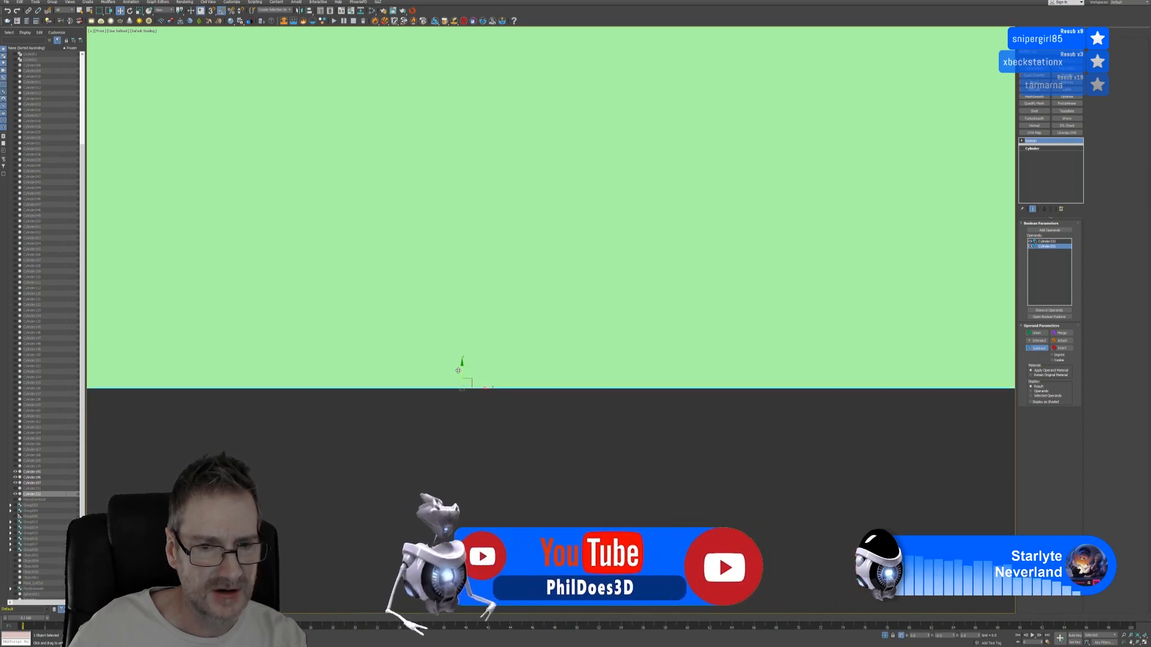
left_click_drag(459, 369, 586, 484)
scroll(591, 474, "down", 10)
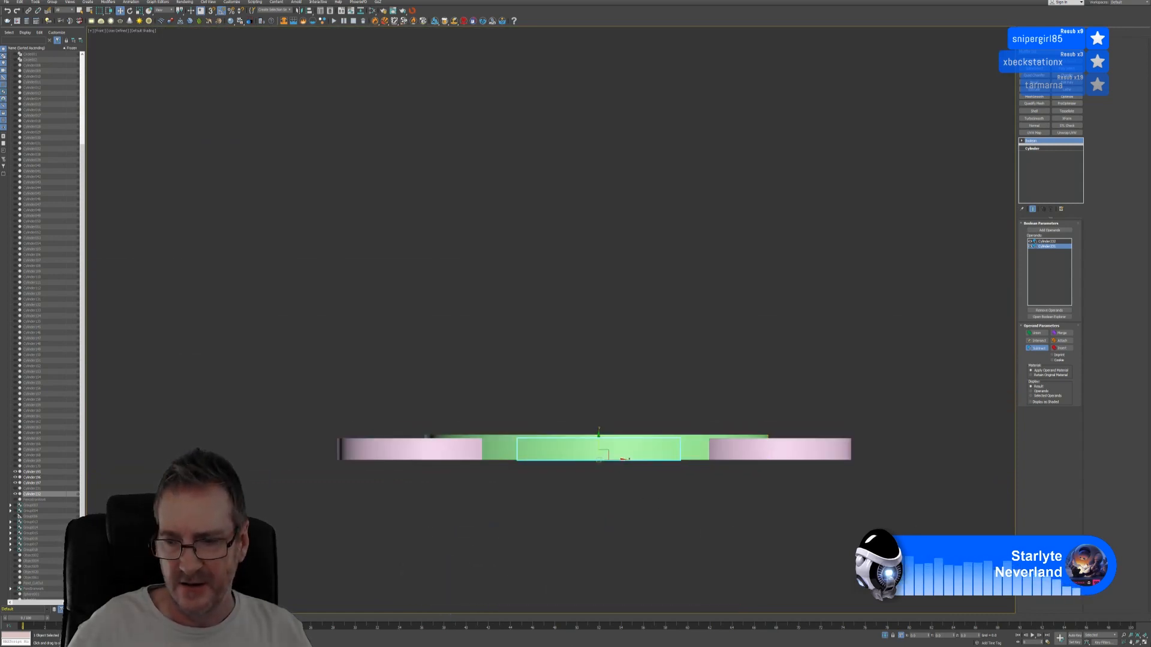
Step: Clone the fitted crescent platform in the Top view, placing the copy over the lower-left round platform
left_click(1144, 642)
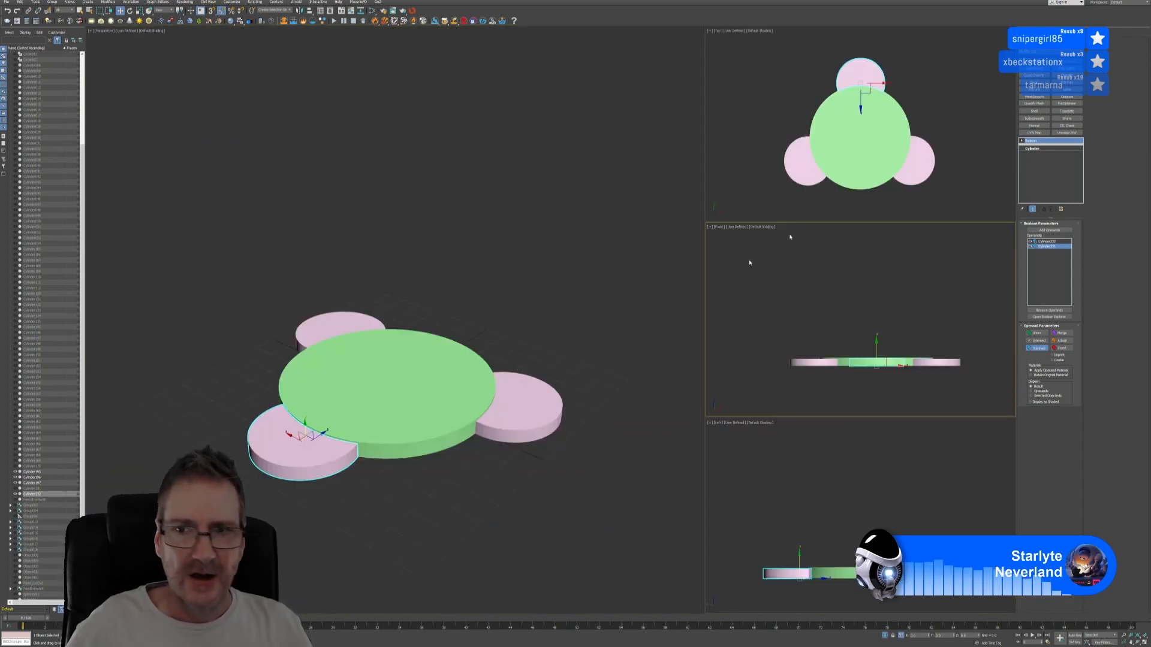
middle_click_drag(915, 100, 906, 109)
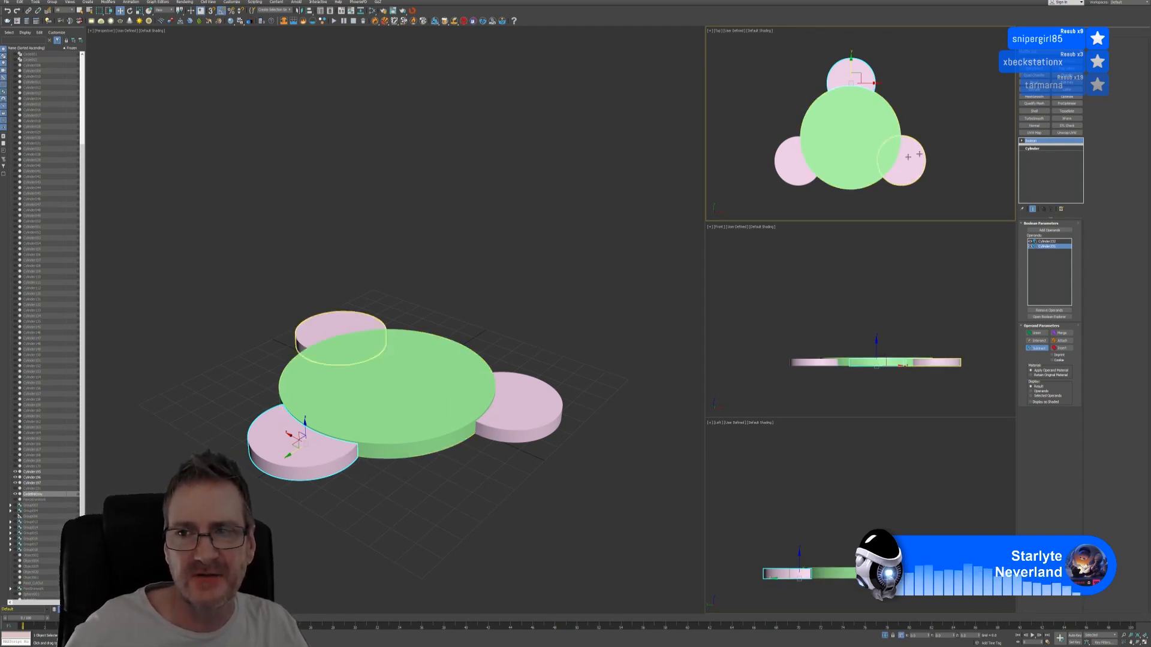
middle_click_drag(962, 121, 950, 118)
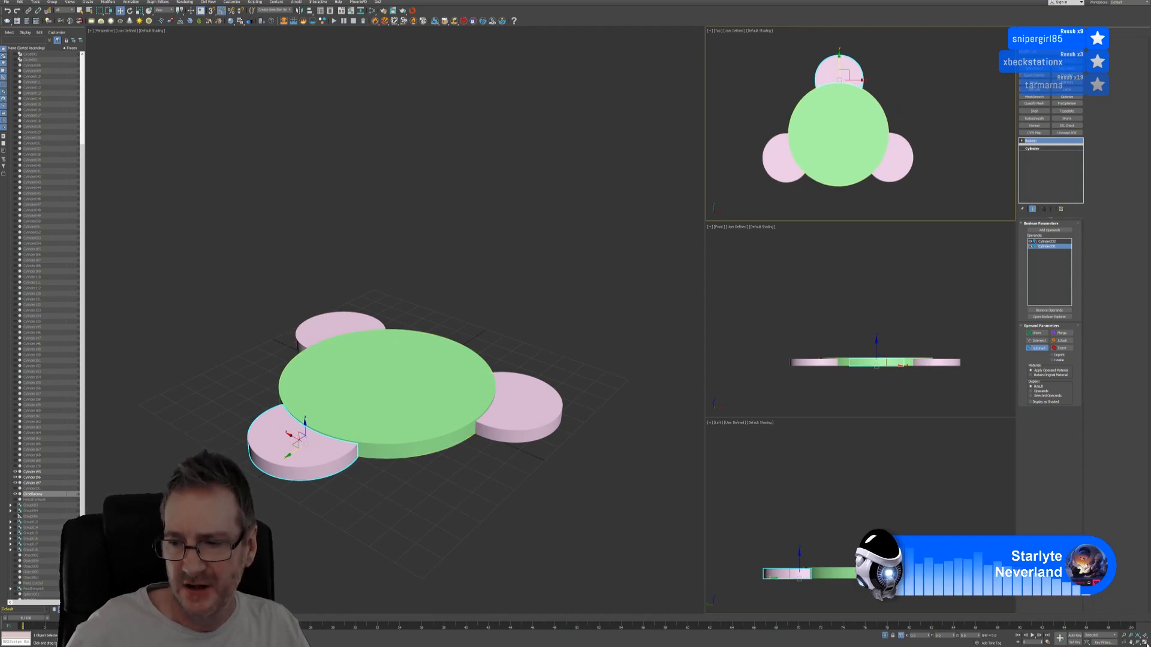
key("alt+w")
middle_click_drag(718, 270, 746, 258)
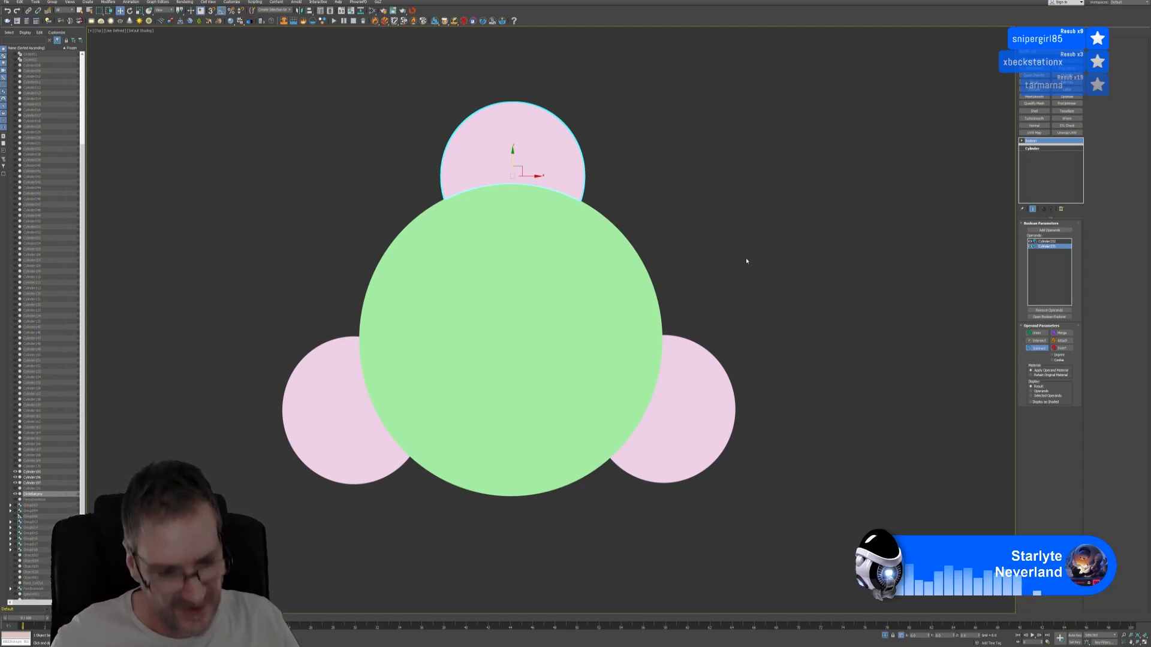
middle_click_drag(635, 147, 667, 151)
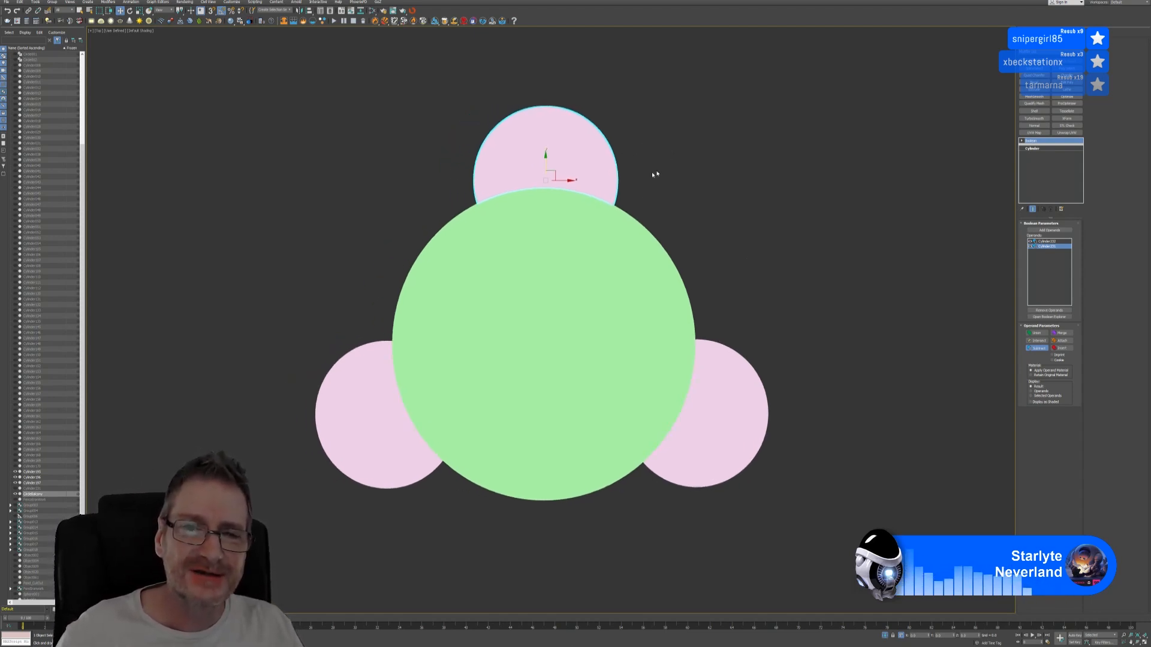
left_click_drag(561, 183, 376, 388)
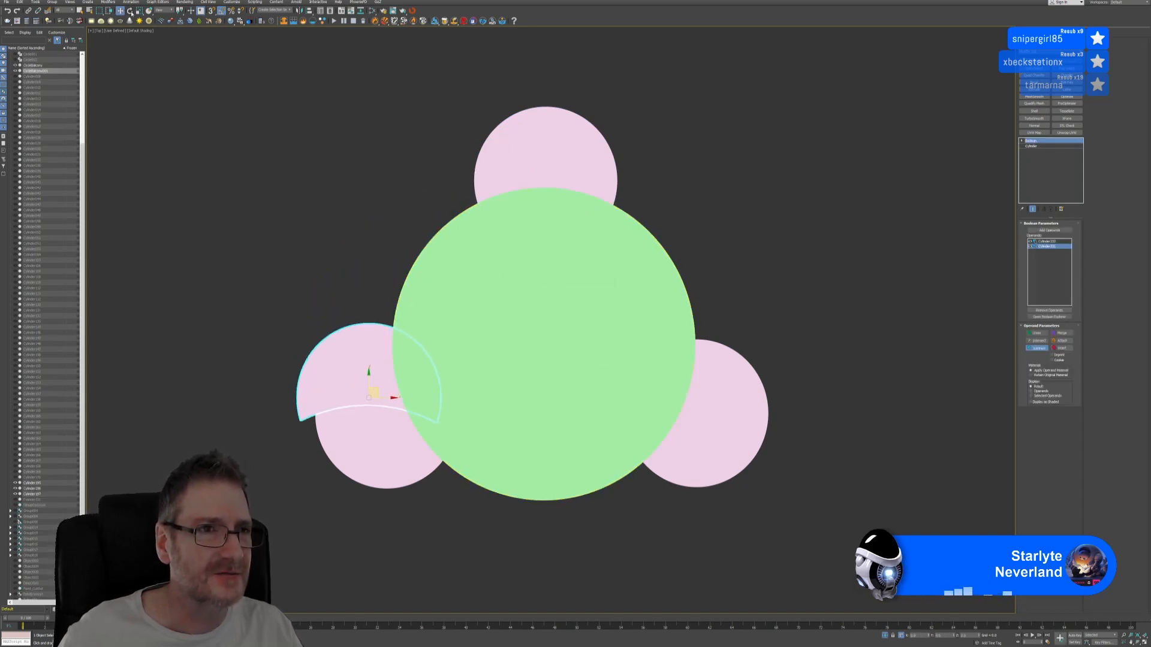
Step: Rotate the crescent copy so its concave edge faces the green base, and move it over the lower-left round platform
left_click(130, 10)
scroll(320, 374, "up", 3)
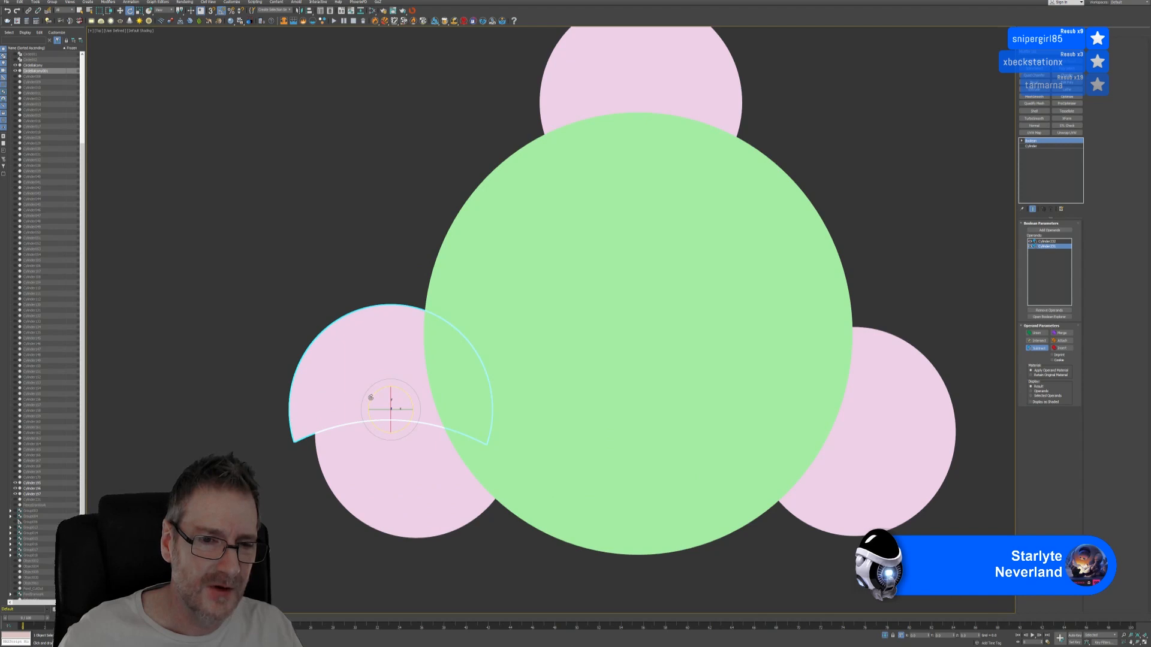
left_click_drag(375, 401, 352, 425)
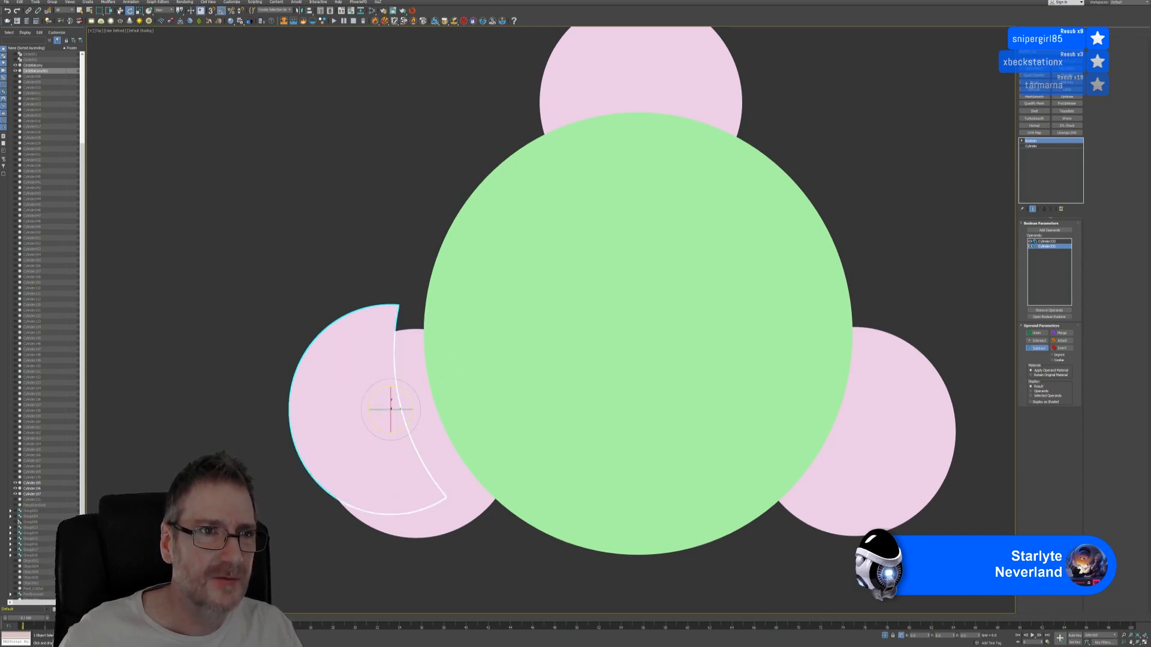
key("w")
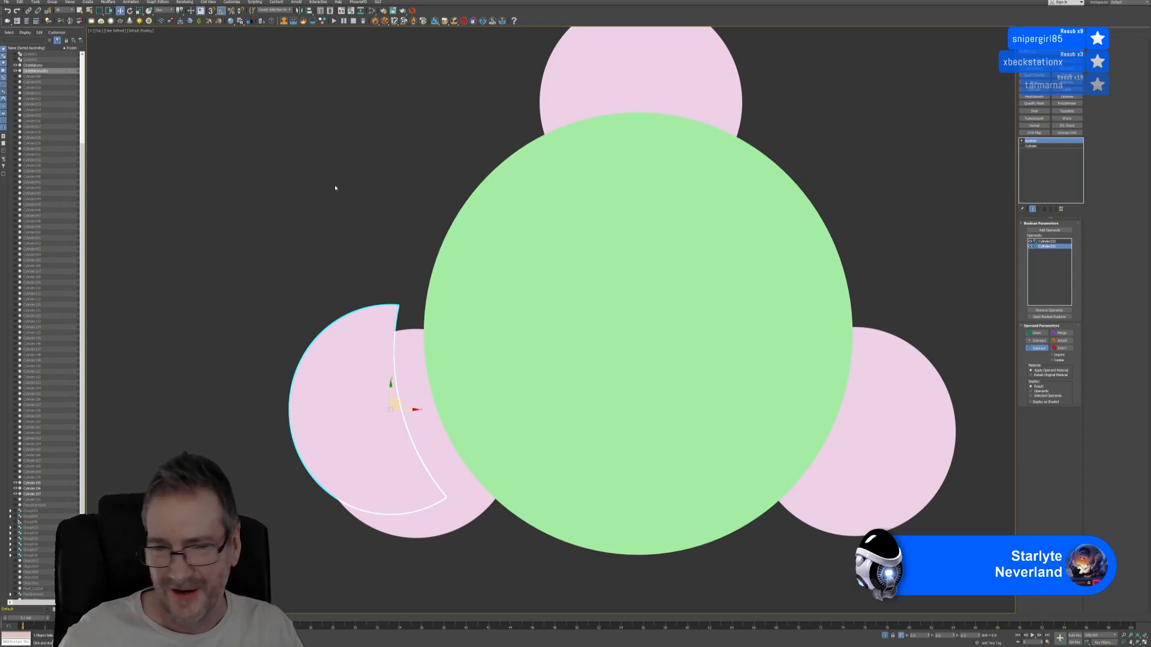
middle_click_drag(335, 188, 322, 136)
left_click_drag(384, 347, 406, 371)
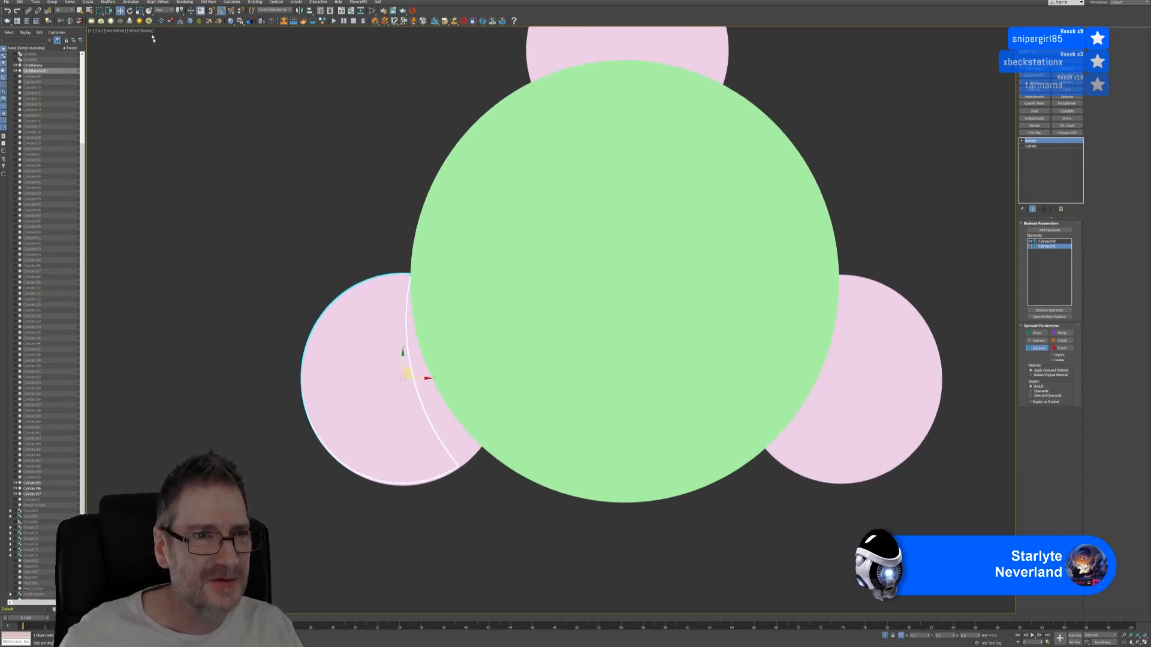
Step: Refine the lower-left crescent's rotation and position so its concave edge follows the green base's rim
left_click(129, 10)
scroll(303, 188, "up", 5)
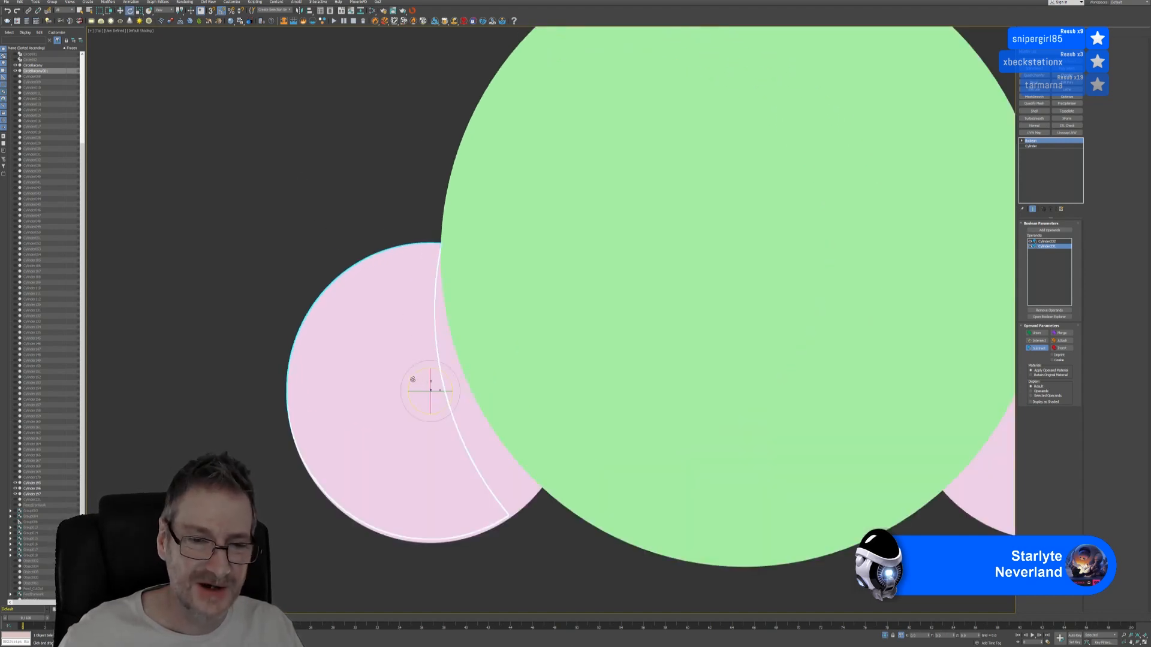
left_click_drag(412, 379, 416, 380)
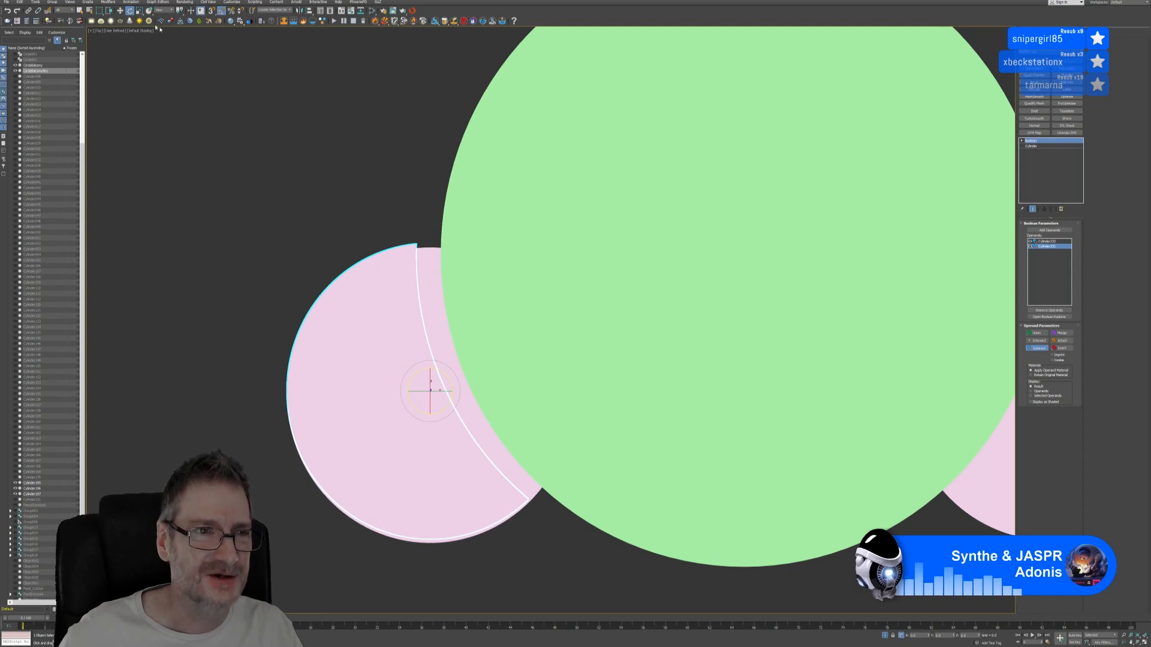
left_click(120, 10)
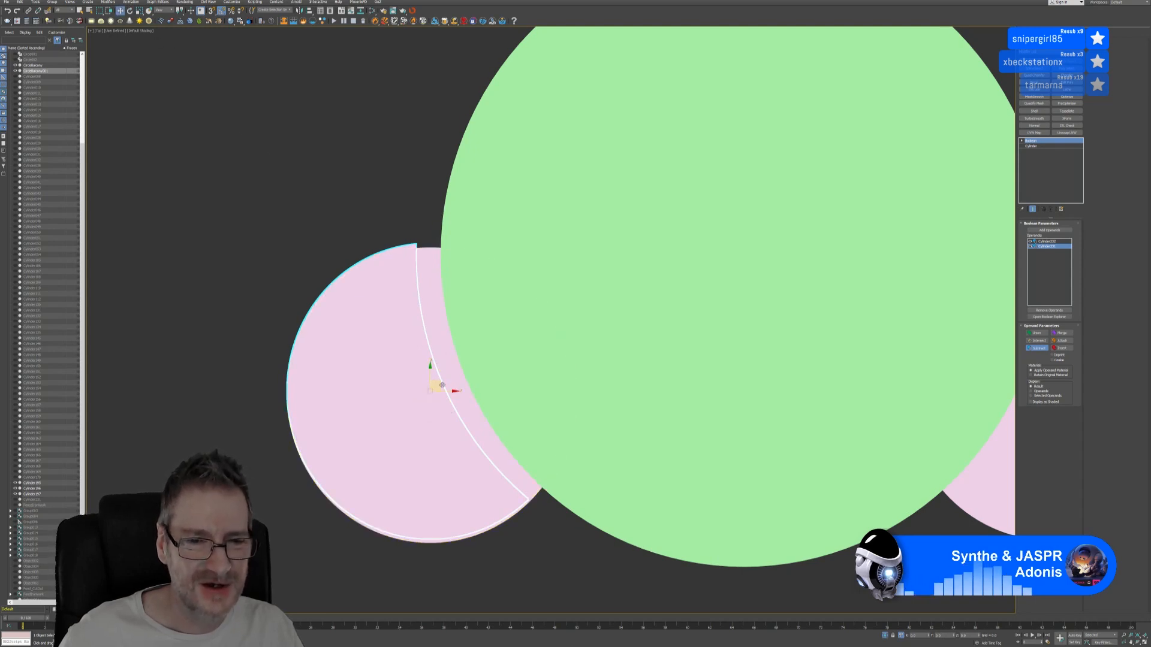
left_click_drag(442, 385, 466, 381)
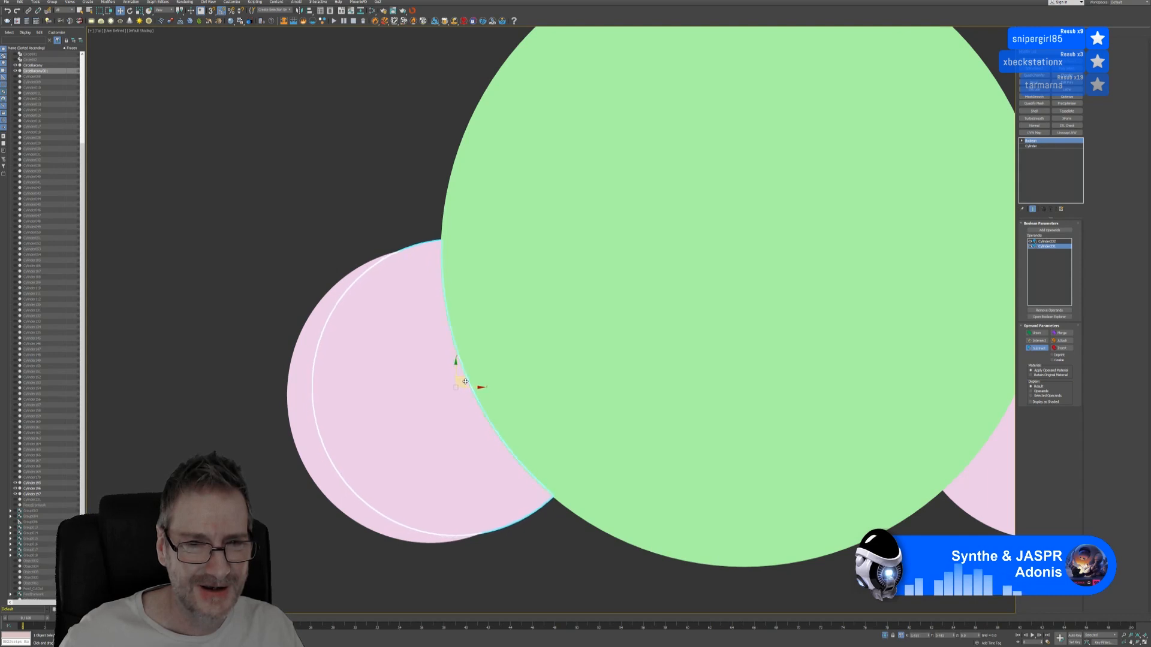
Step: Delete the original lower-left round platform, keeping the crescent copy in its place
scroll(264, 251, "down", 3)
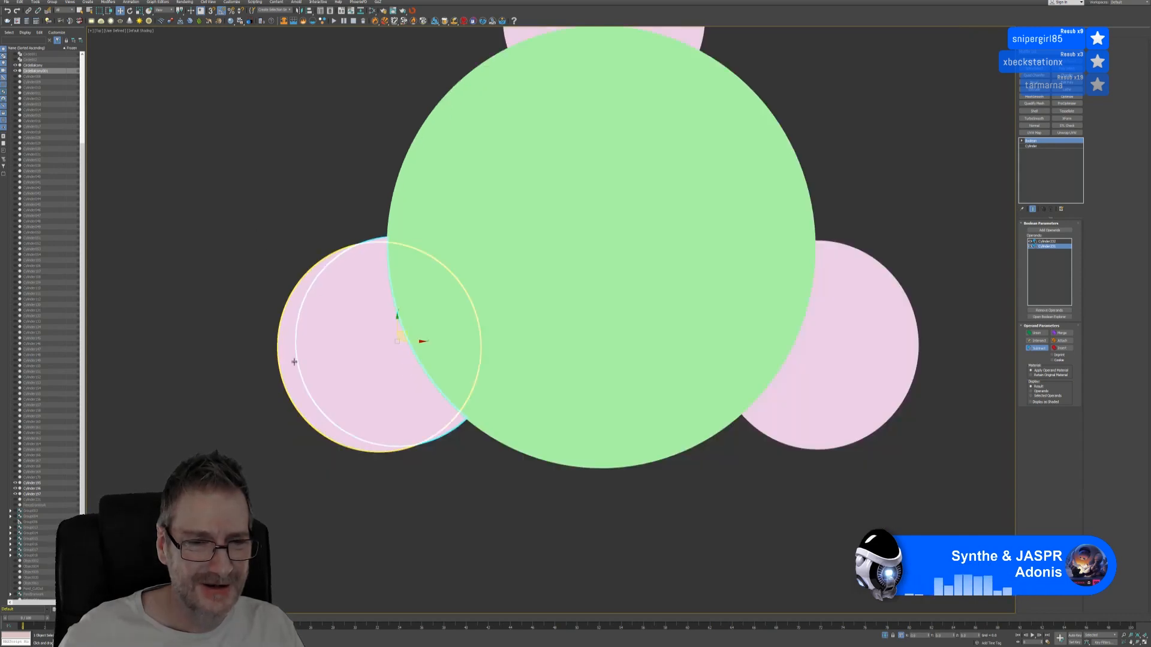
left_click(287, 369)
left_click(287, 370)
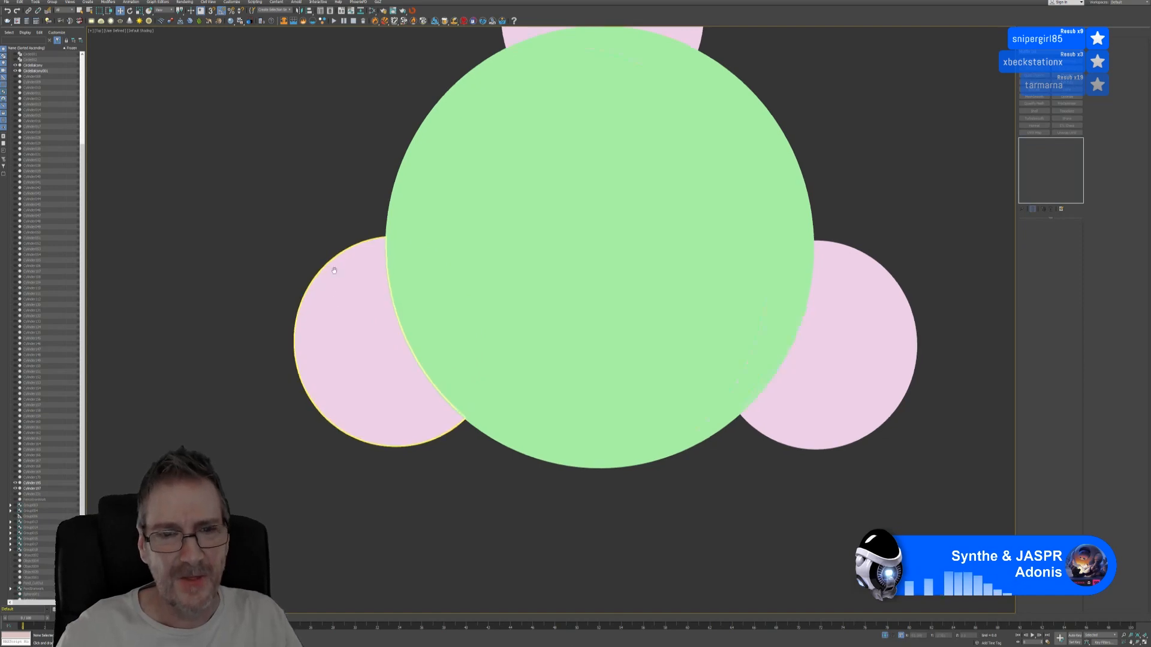
scroll(647, 265, "down", 2)
middle_click_drag(647, 265, 681, 260)
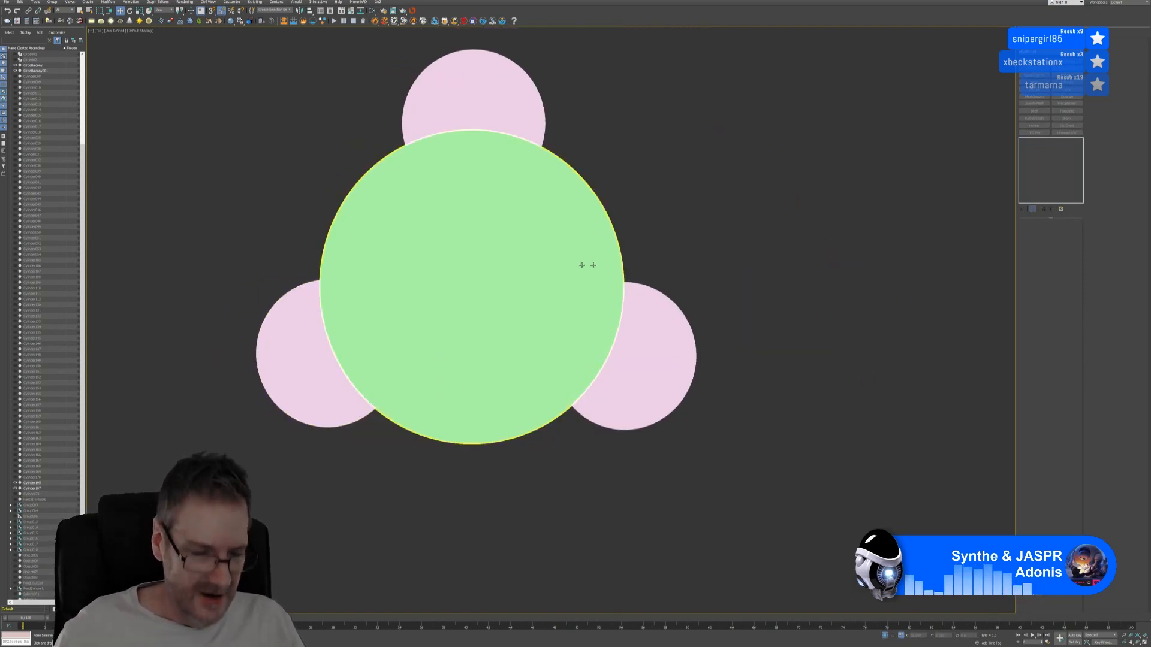
Step: Clone the lower-left crescent along the X axis, placing the copy over the lower-right round platform
left_click(303, 350)
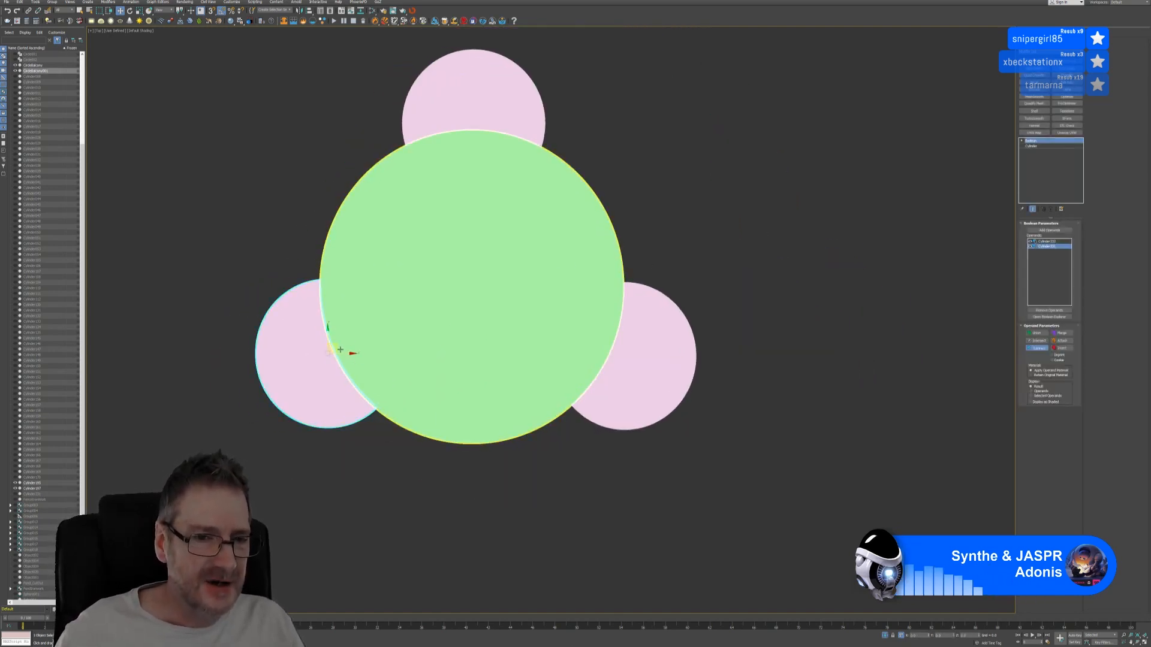
left_click_drag(343, 356, 614, 357, "shift")
left_click(574, 349)
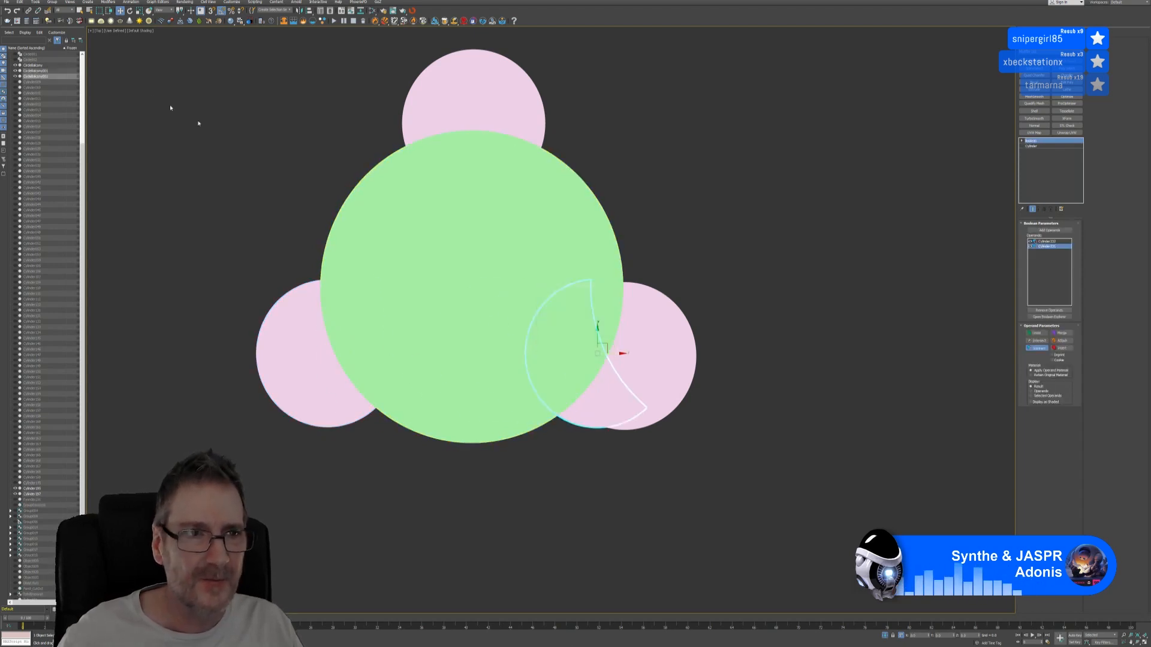
Step: Rotate the new crescent copy toward the green base and move it so its concave edge meets the base's lower-right rim
left_click(130, 12)
scroll(596, 347, "up", 3)
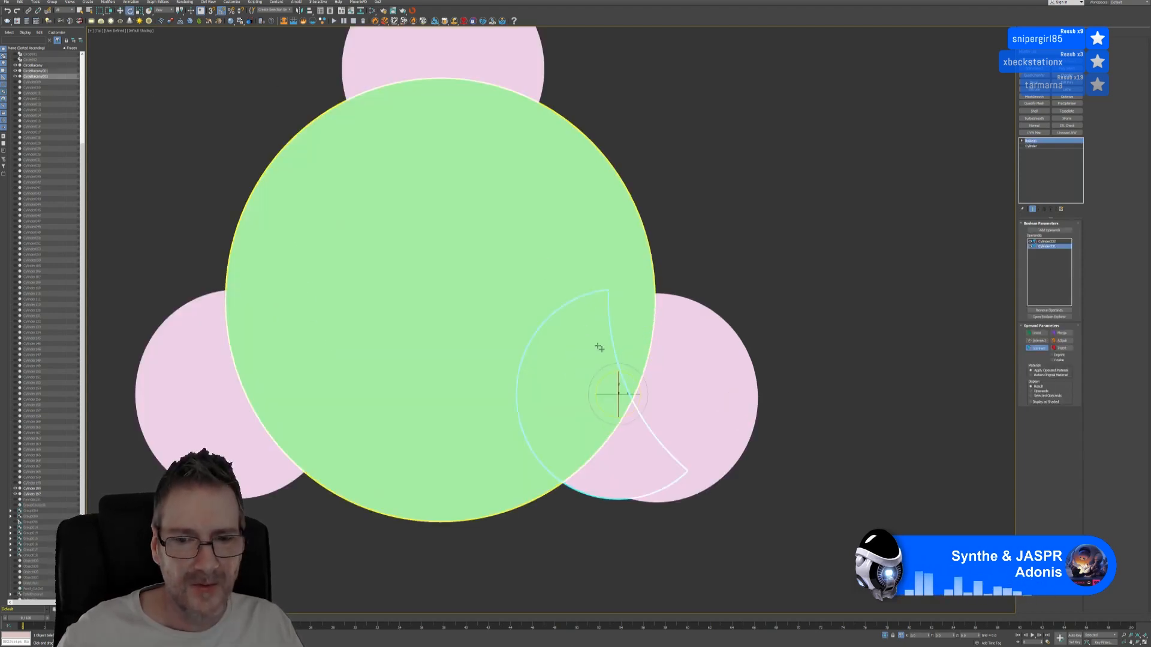
left_click_drag(601, 382, 572, 408)
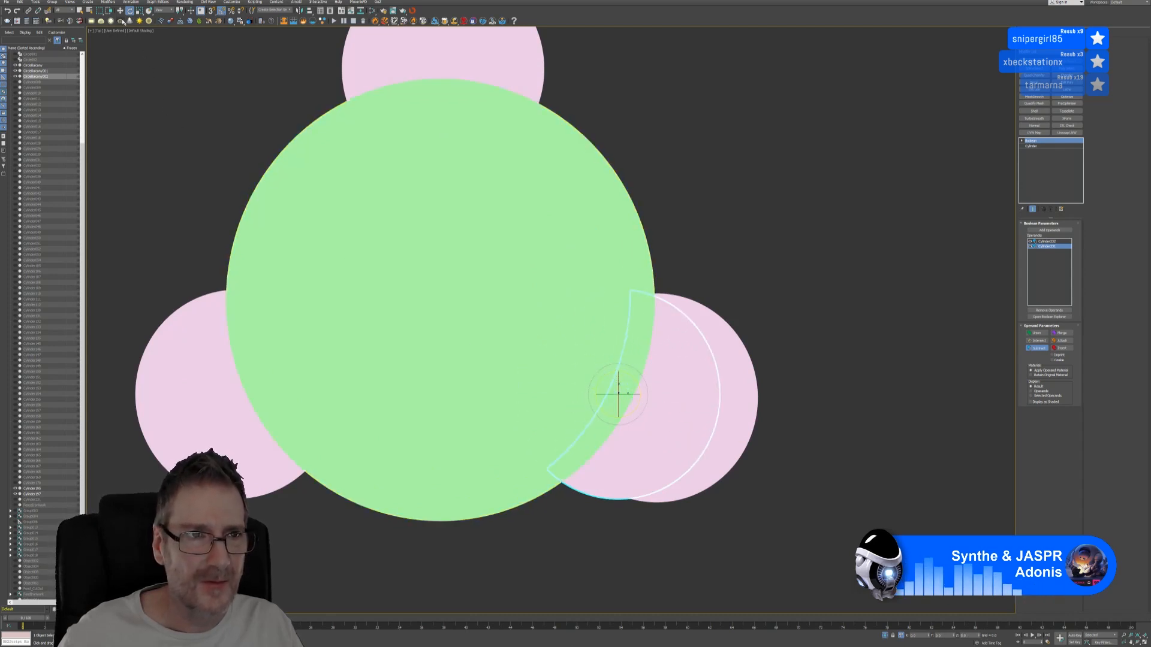
left_click(120, 11)
middle_click_drag(533, 257, 474, 224)
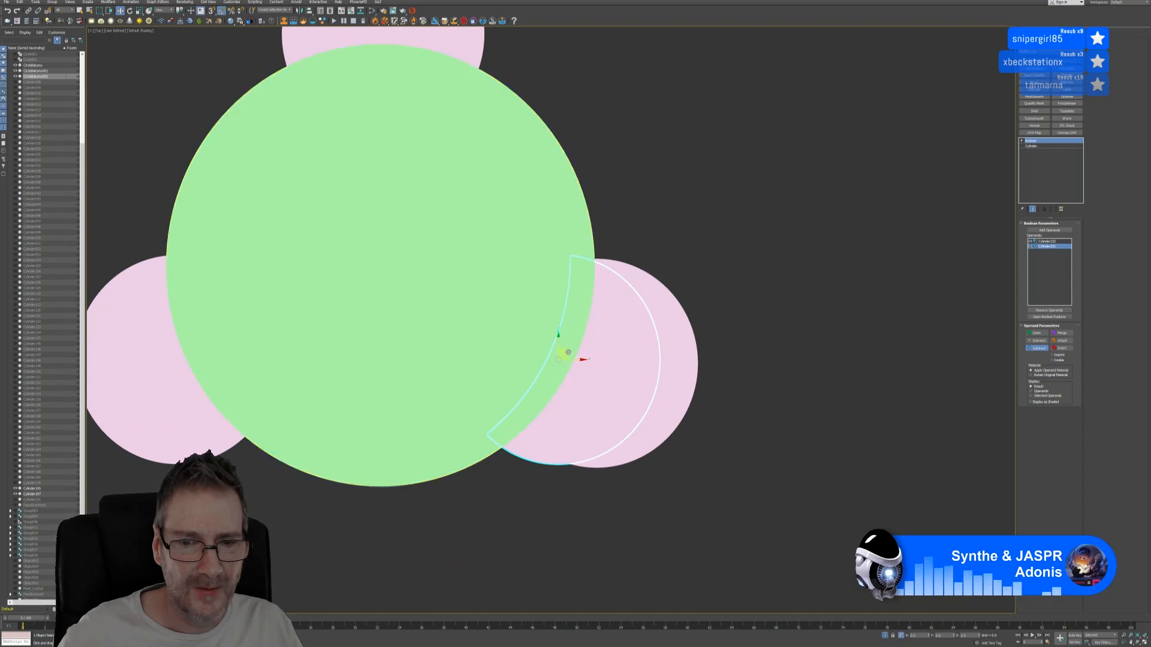
left_click_drag(577, 359, 606, 361)
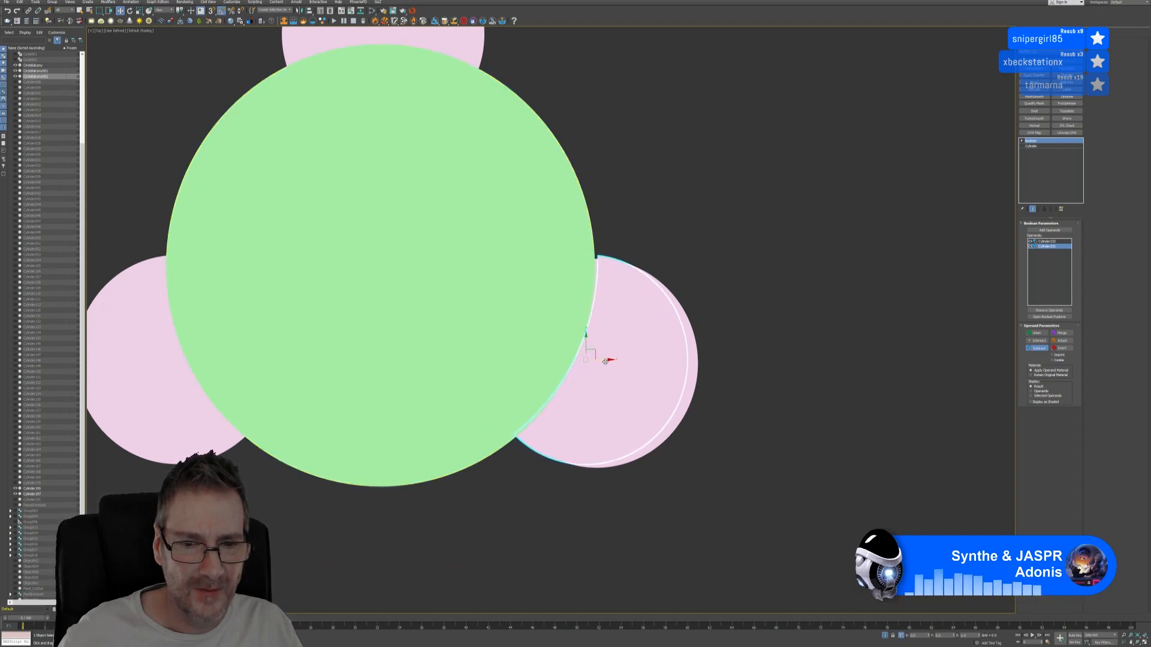
left_click_drag(592, 353, 590, 358)
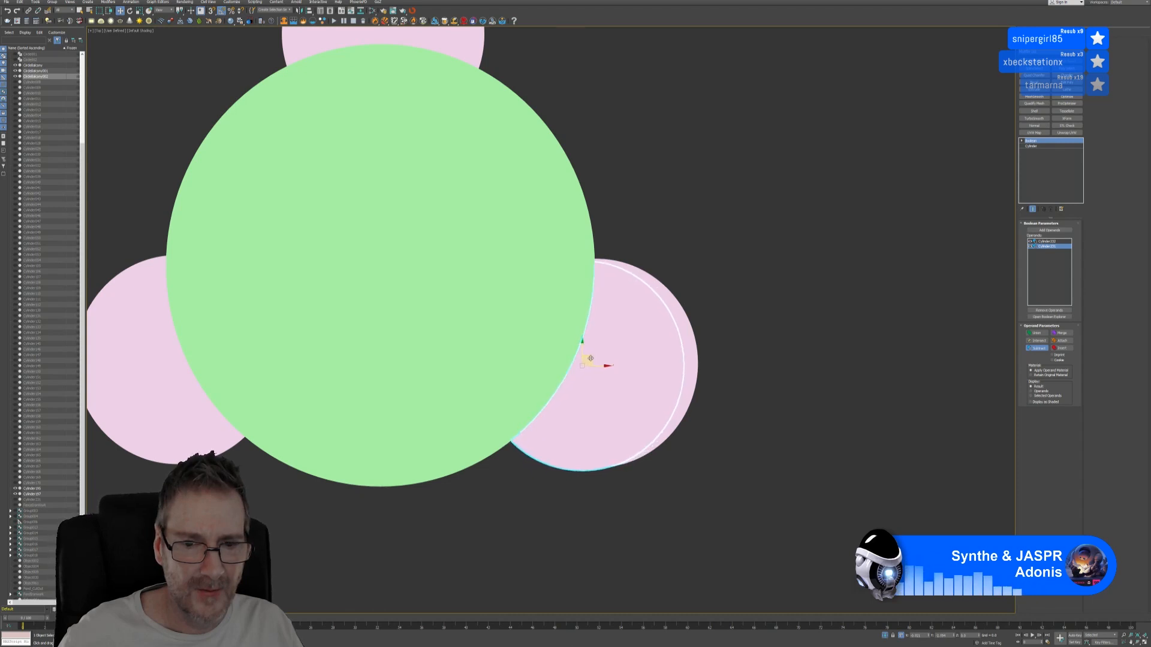
Step: Delete the original lower-right round platform, leaving the fitted crescent copy in its place
left_click(687, 350)
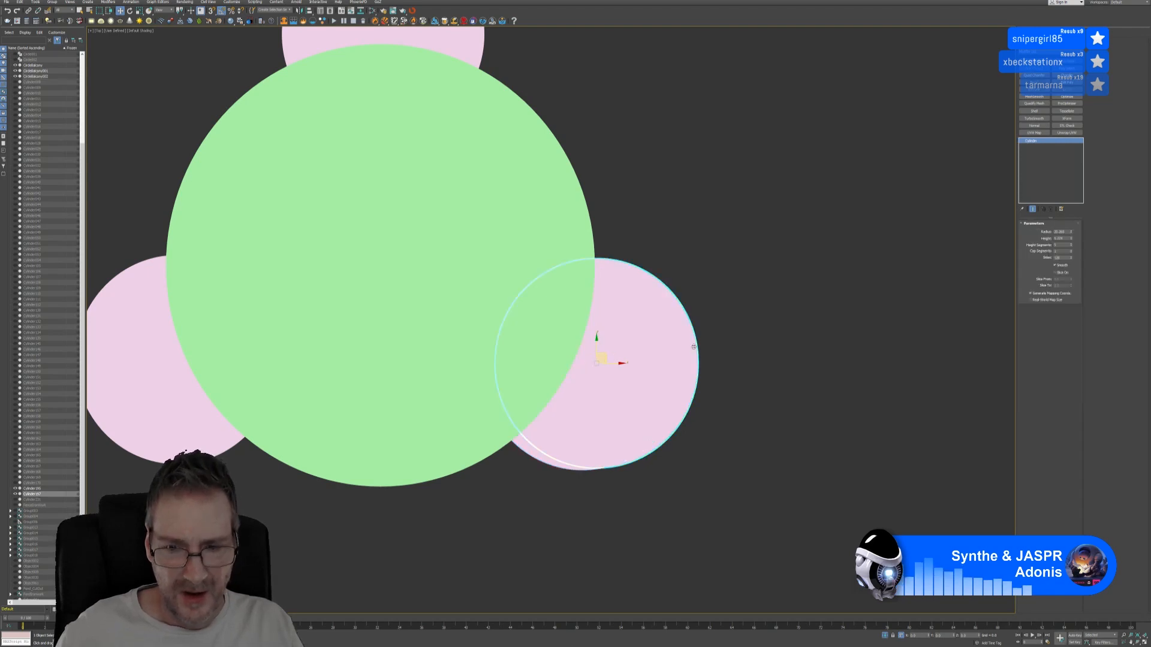
key("Delete")
middle_click_drag(658, 235, 718, 280)
scroll(718, 280, "down", 3)
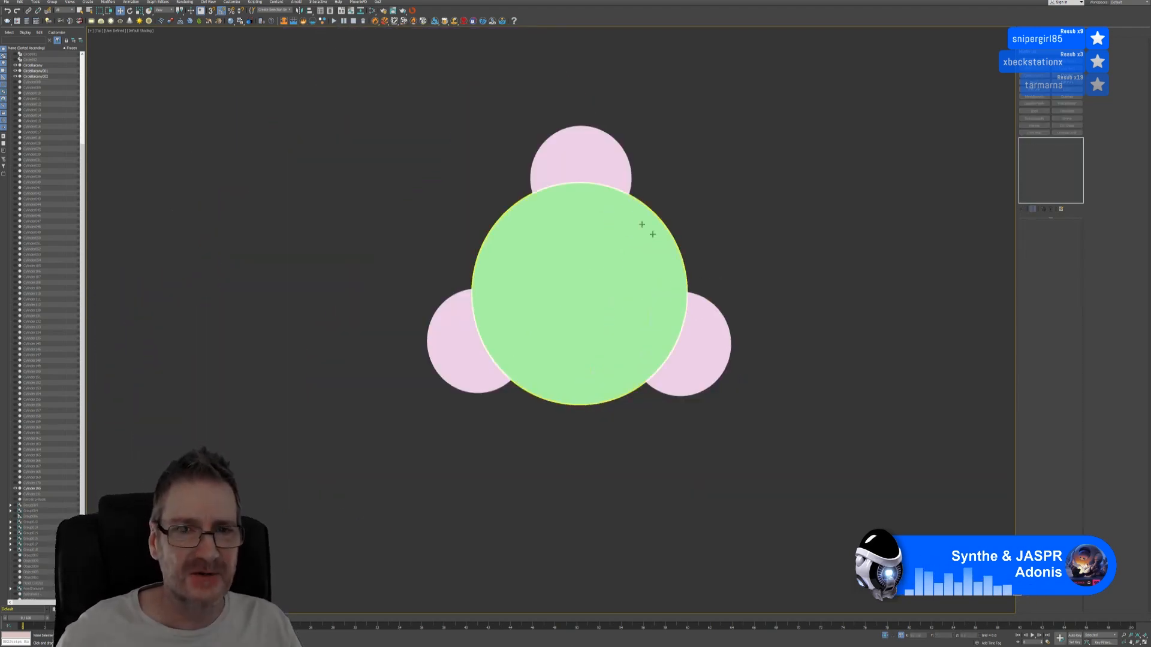
Step: Check the three fitted crescent platforms and the green base by selecting each one in turn
left_click(591, 173)
left_click(446, 355)
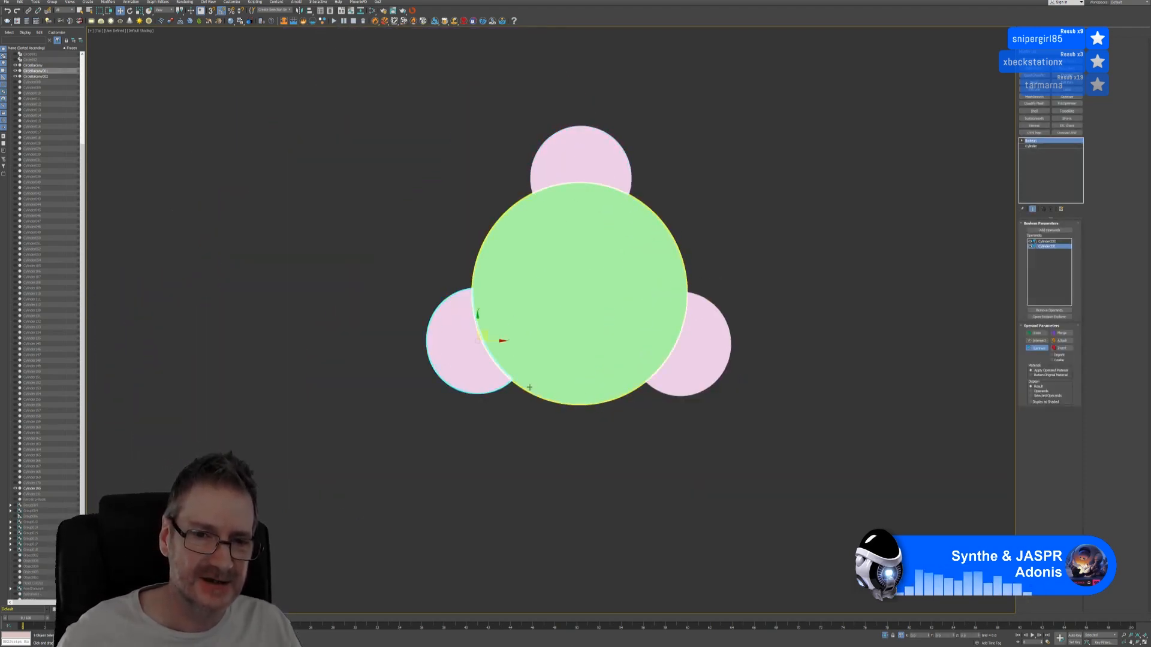
left_click(672, 364)
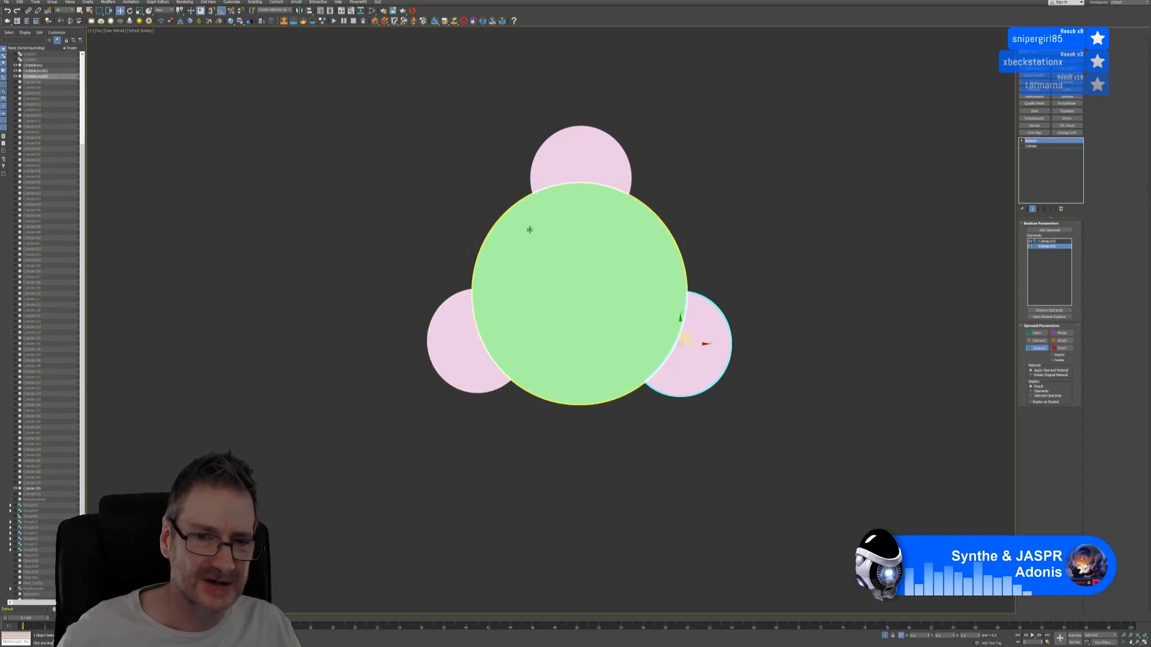
left_click(543, 315)
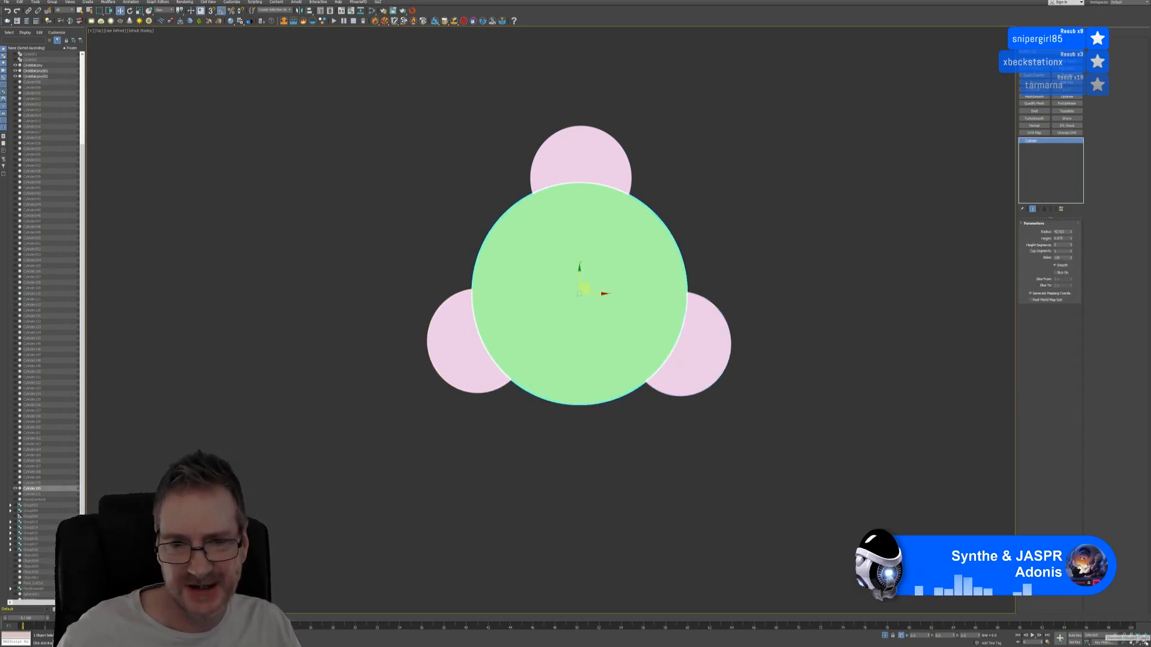
Step: End the isolation of the base and its crescents, and bring the complete rotunda into close perspective view
key("alt+w")
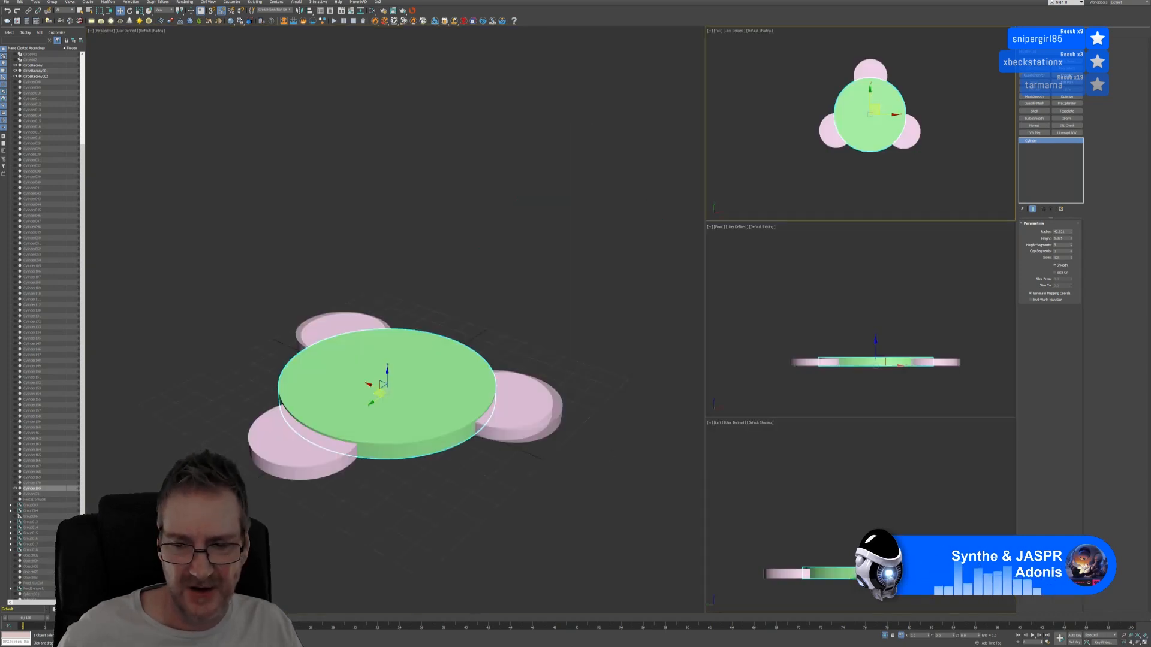
left_click(885, 636)
middle_click_drag(510, 268, 514, 216)
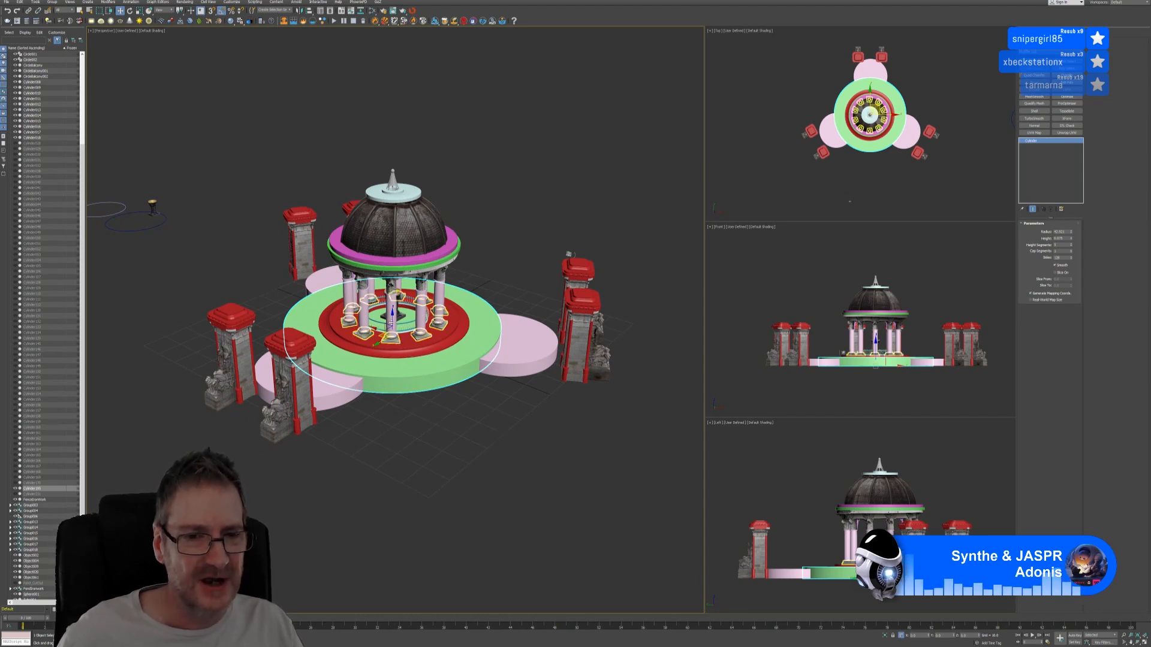
scroll(382, 320, "up", 5)
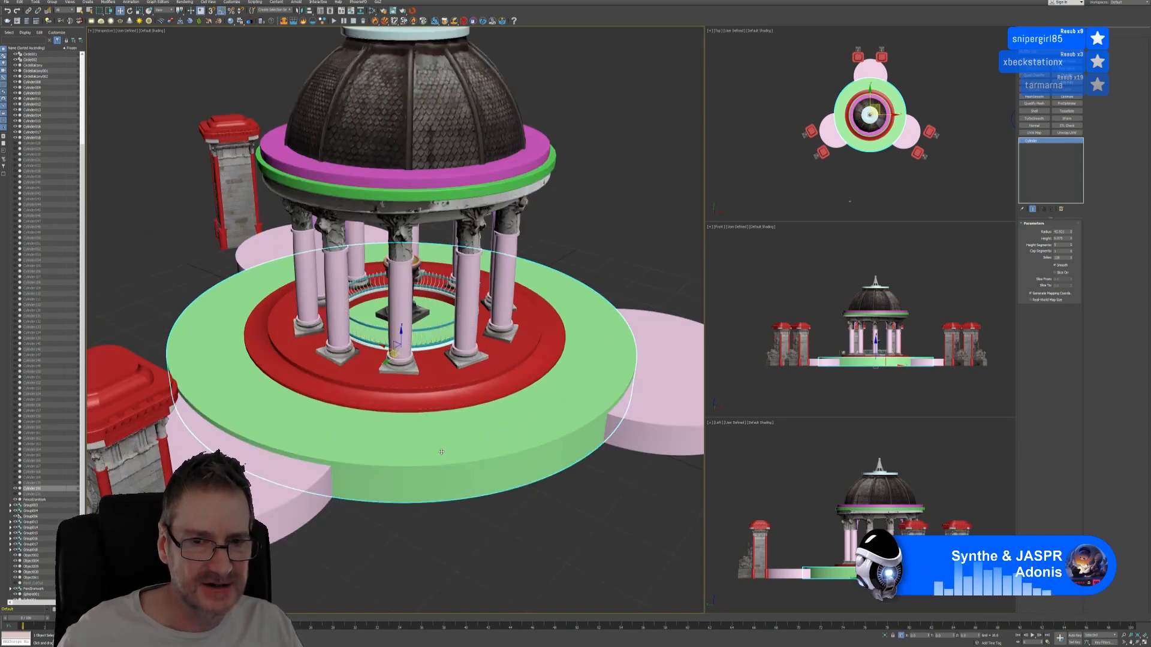
Step: Add the red ring to the selection with the green base and isolate the two objects
left_click(441, 373, "ctrl")
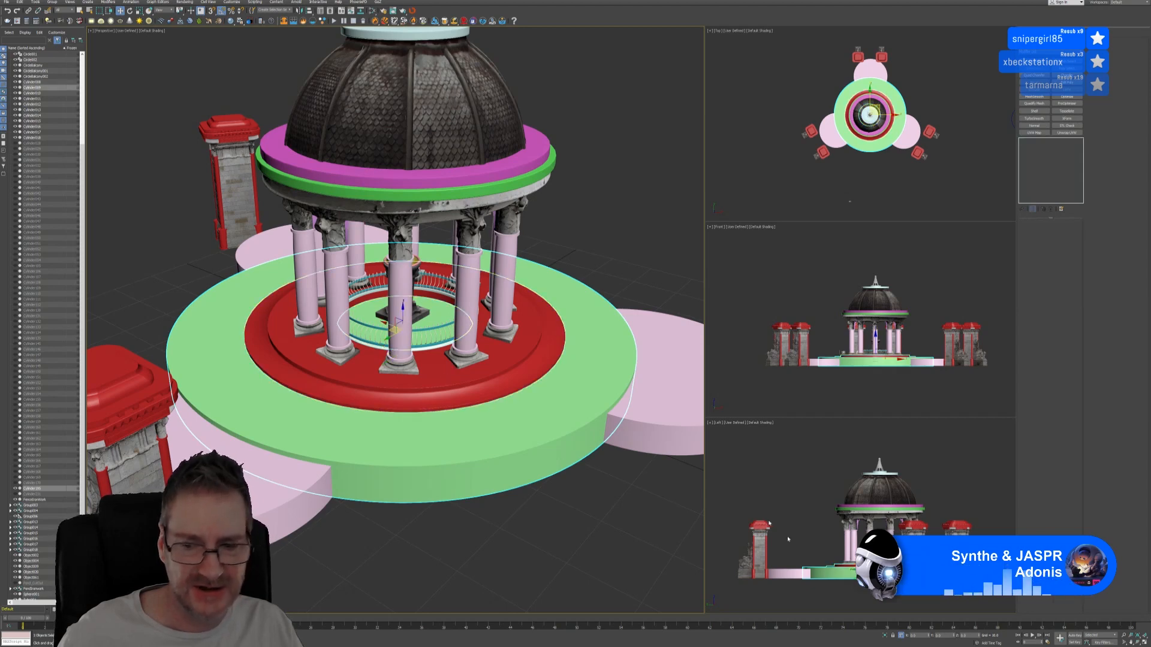
left_click(887, 636)
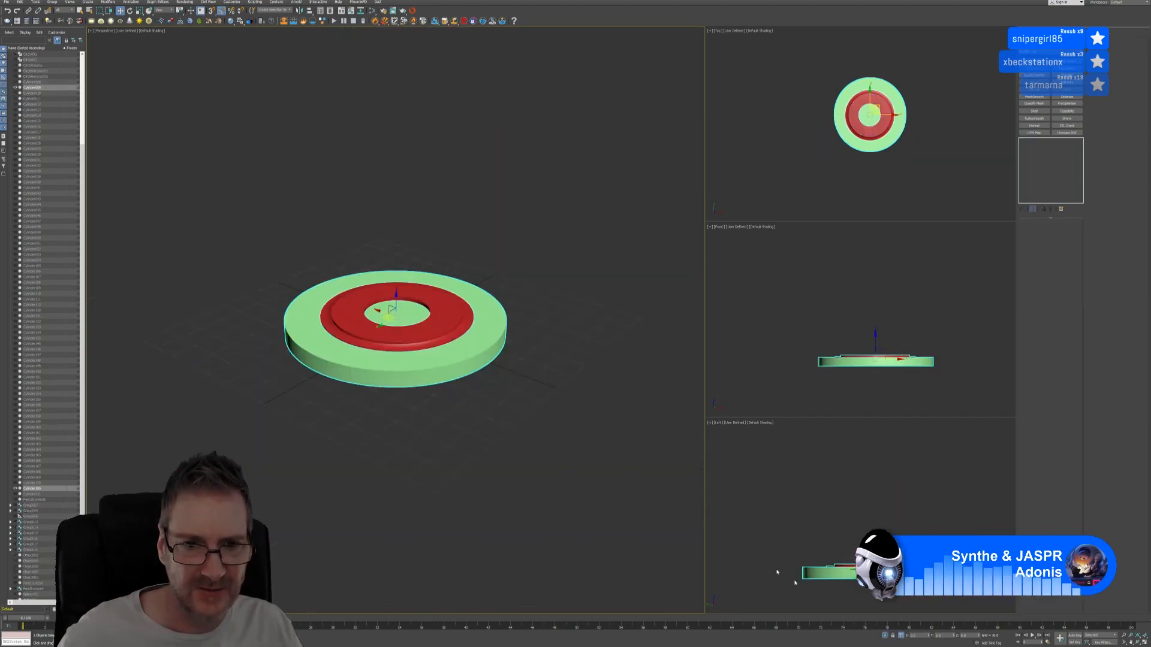
scroll(456, 354, "up", 2)
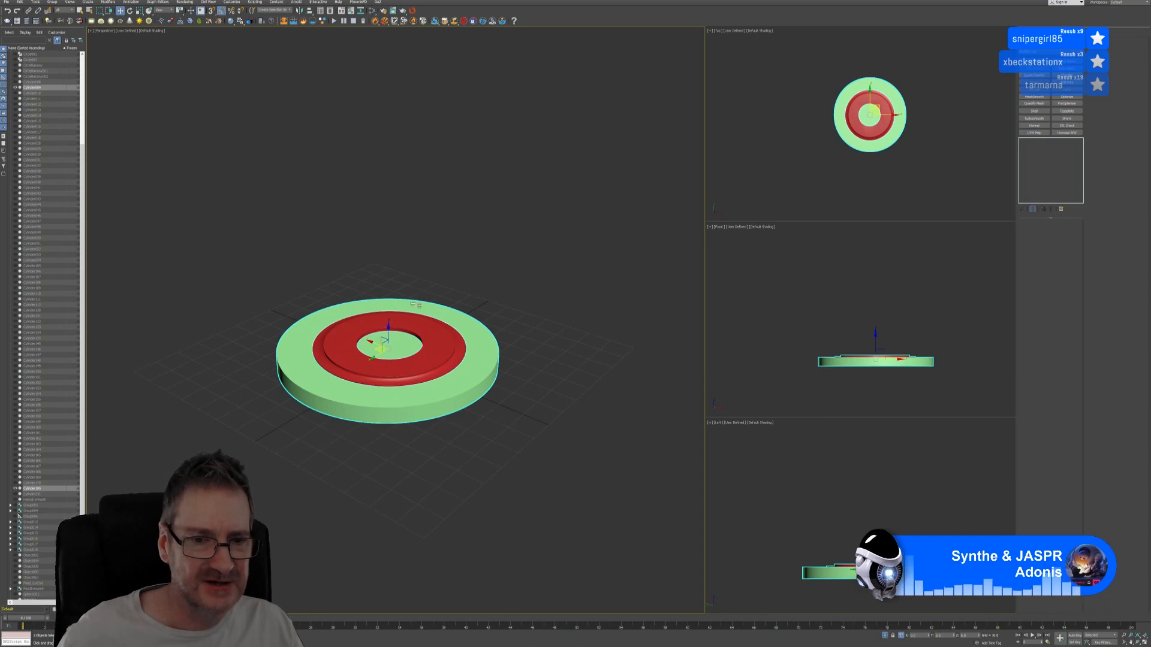
scroll(388, 348, "up", 3)
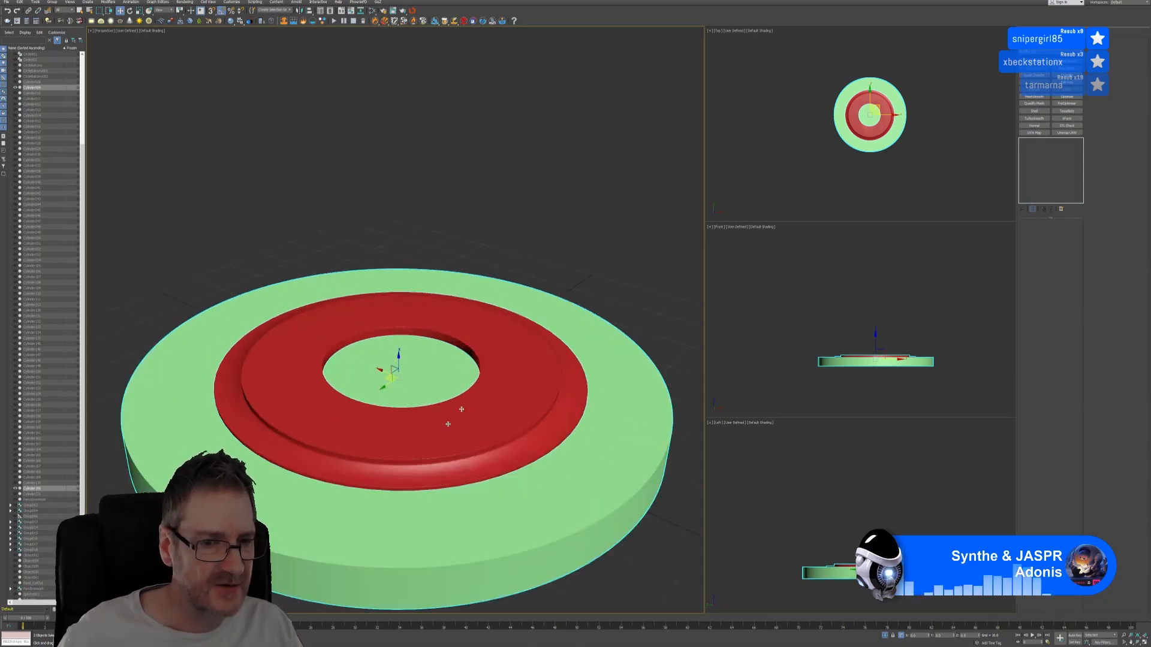
middle_click_drag(854, 185, 836, 192)
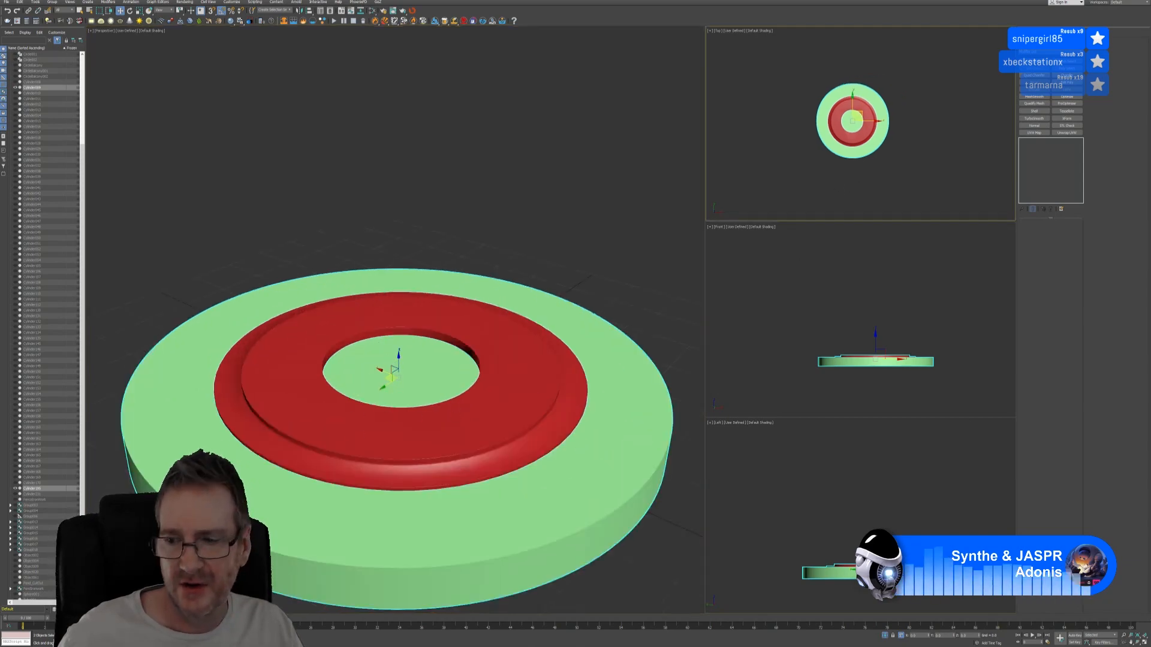
Step: Draw a new cylinder from the base's centre in the top view, sized to the red ring's central opening
left_click(1144, 643)
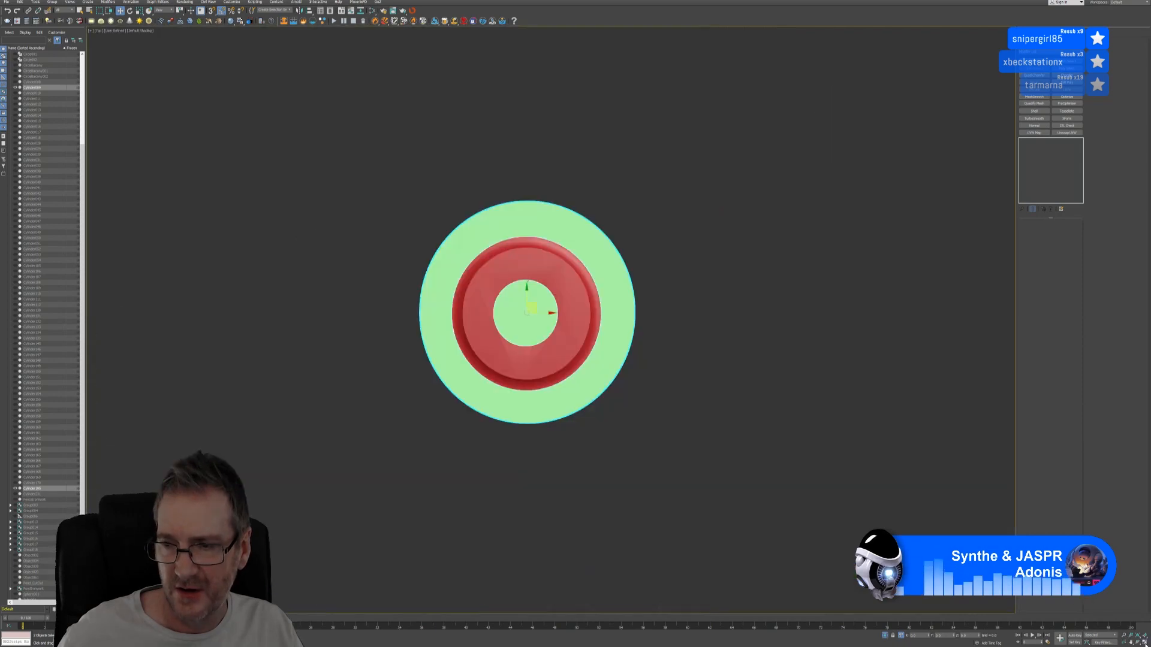
scroll(570, 342, "up", 5)
middle_click_drag(568, 334, 663, 377)
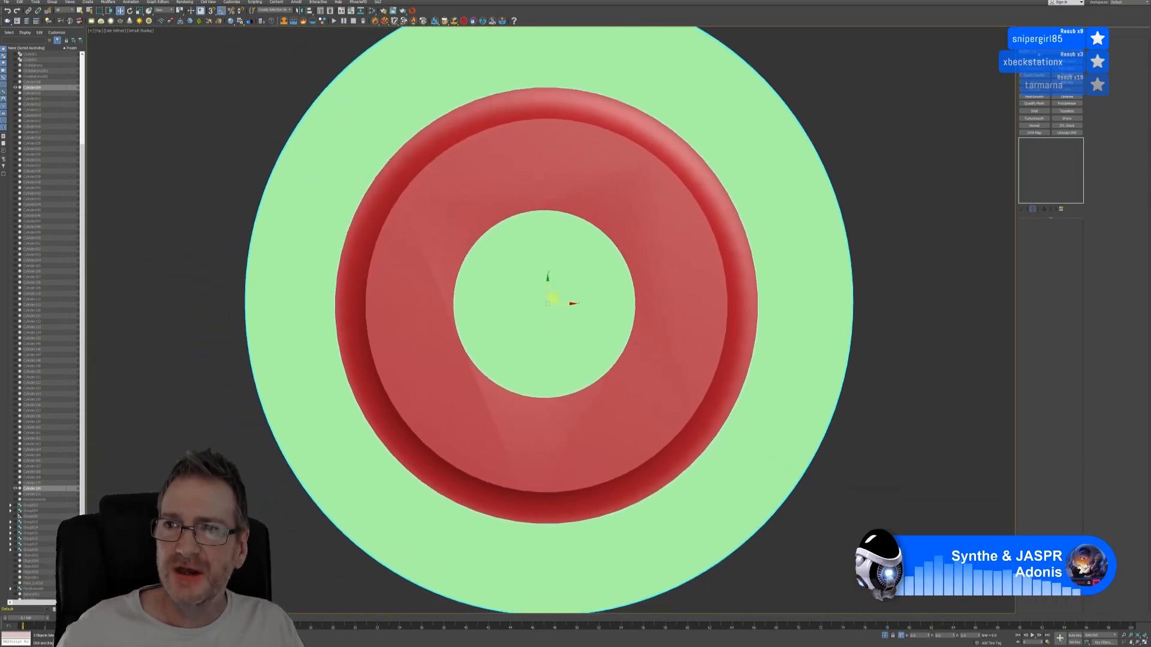
left_click(1023, 37)
left_click(1033, 52)
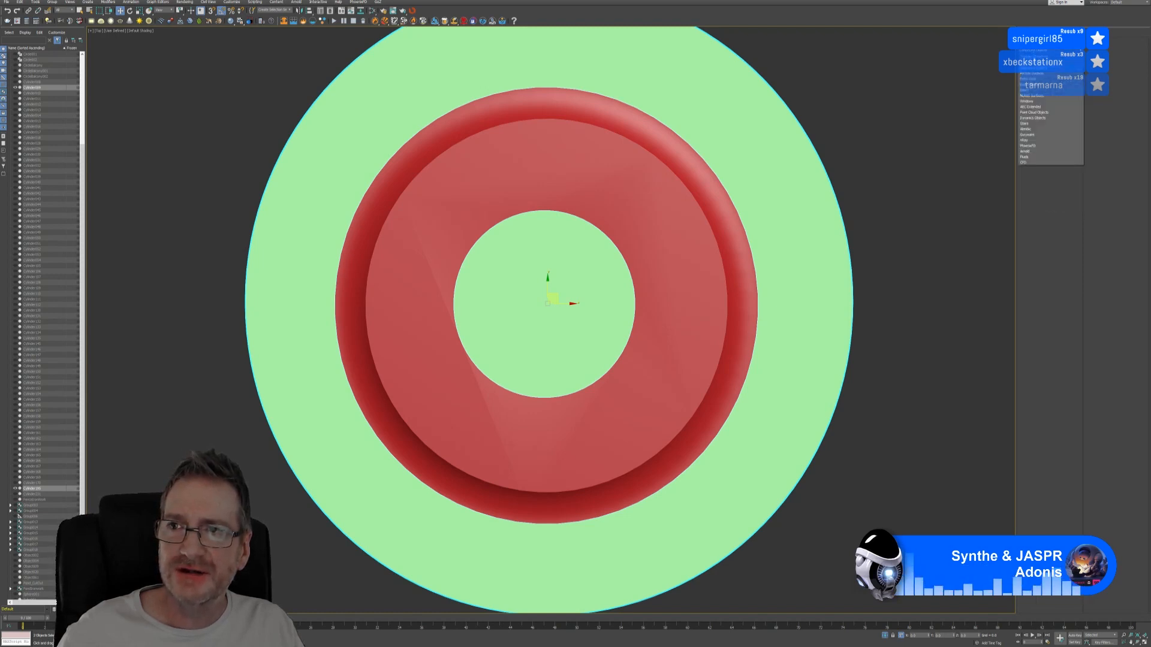
left_click(1034, 62)
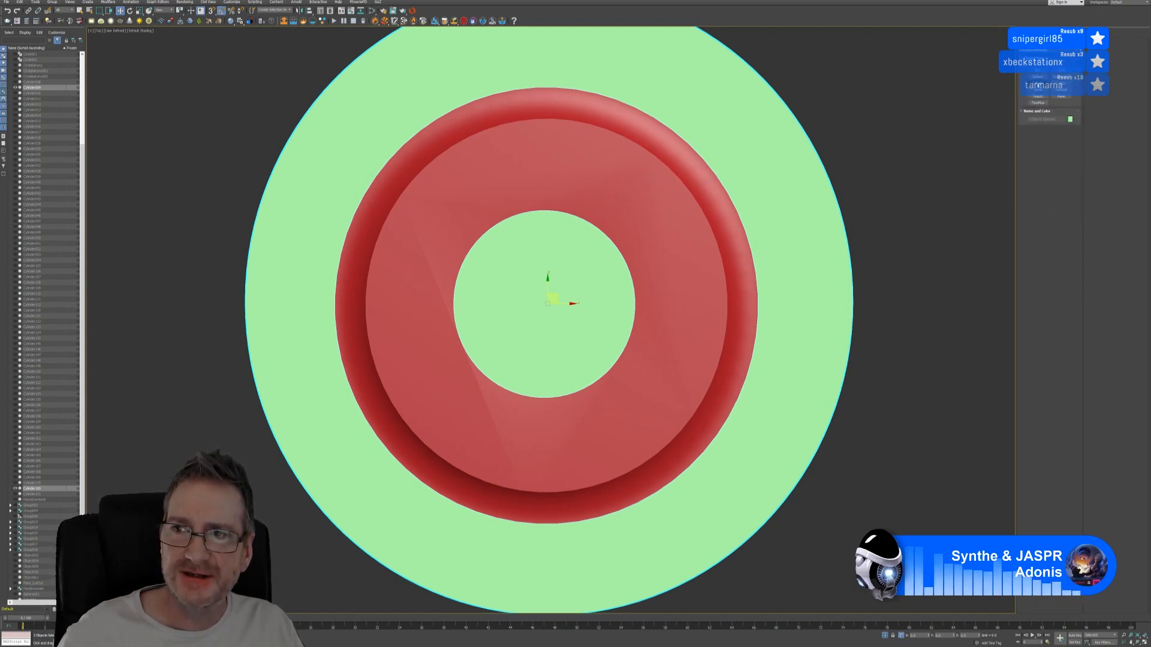
left_click(1037, 85)
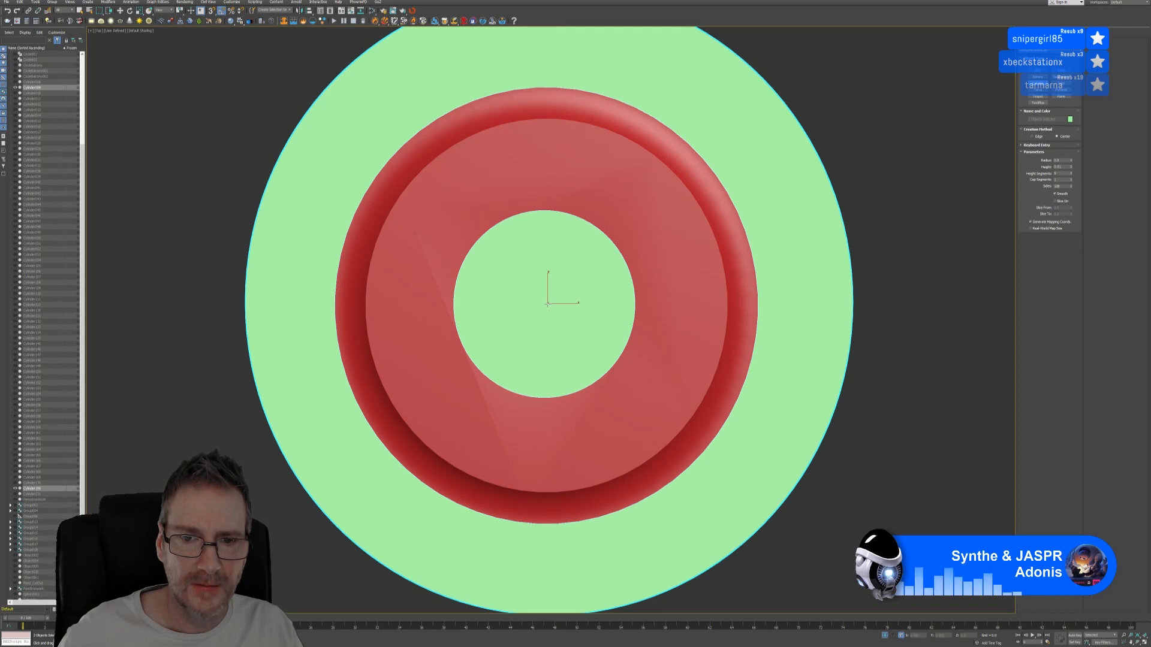
left_click_drag(547, 304, 561, 398)
left_click(561, 283)
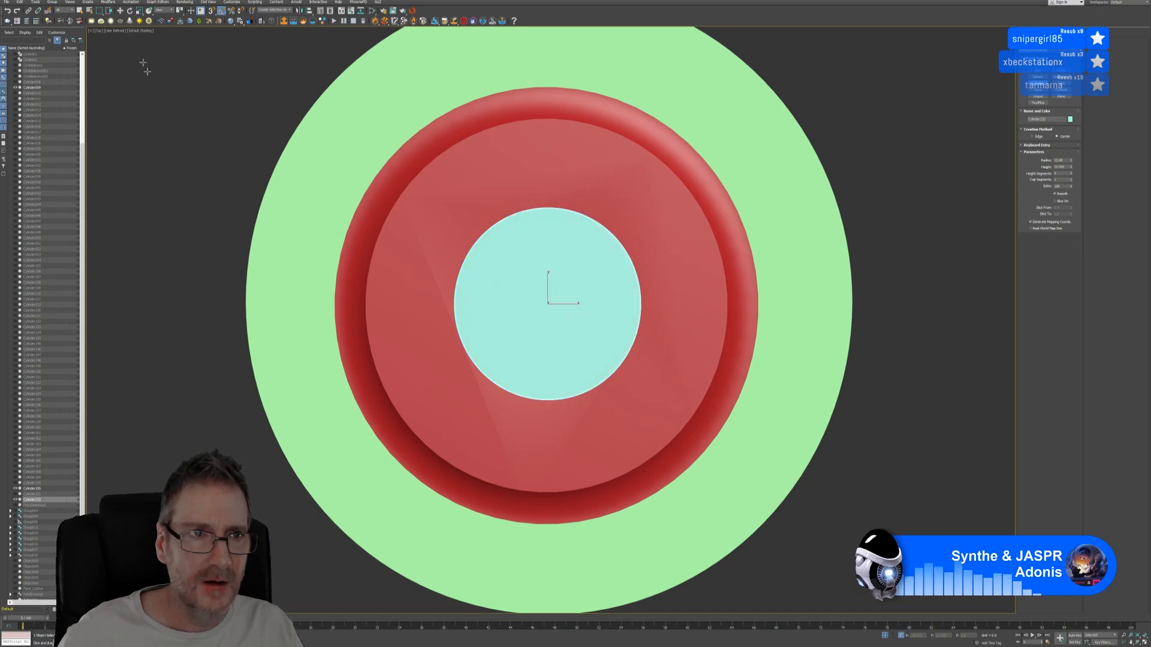
Step: Lower the new cylinder along its vertical axis until its top sits below the red ring's upper surface
left_click(120, 11)
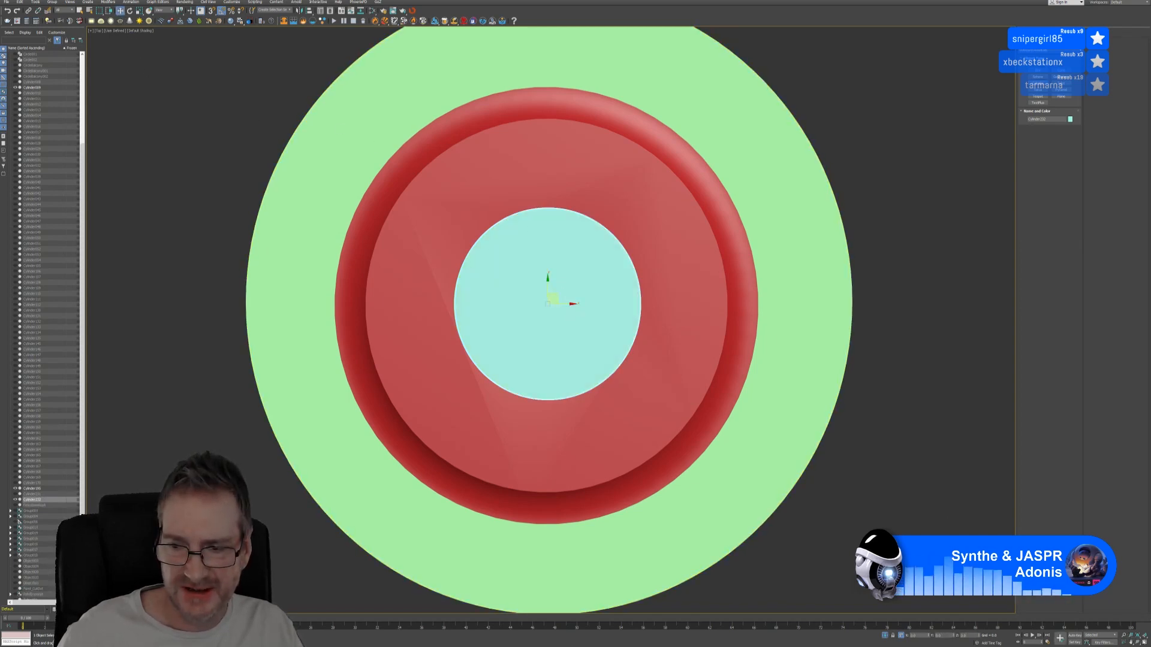
key("alt+w")
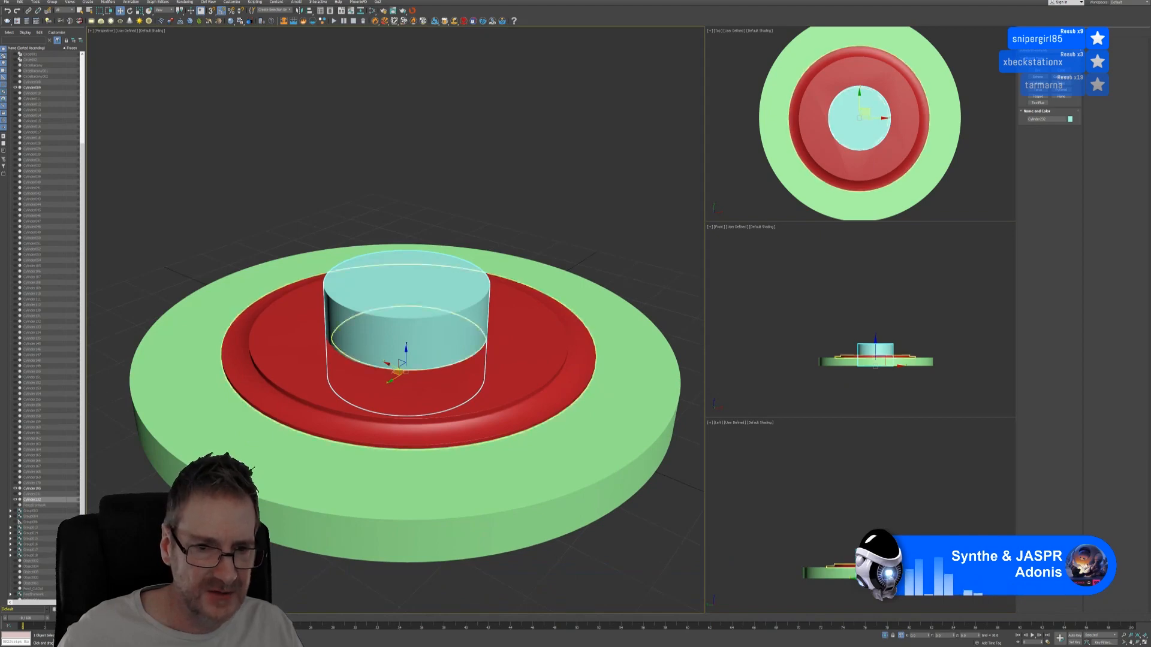
left_click_drag(407, 355, 408, 401)
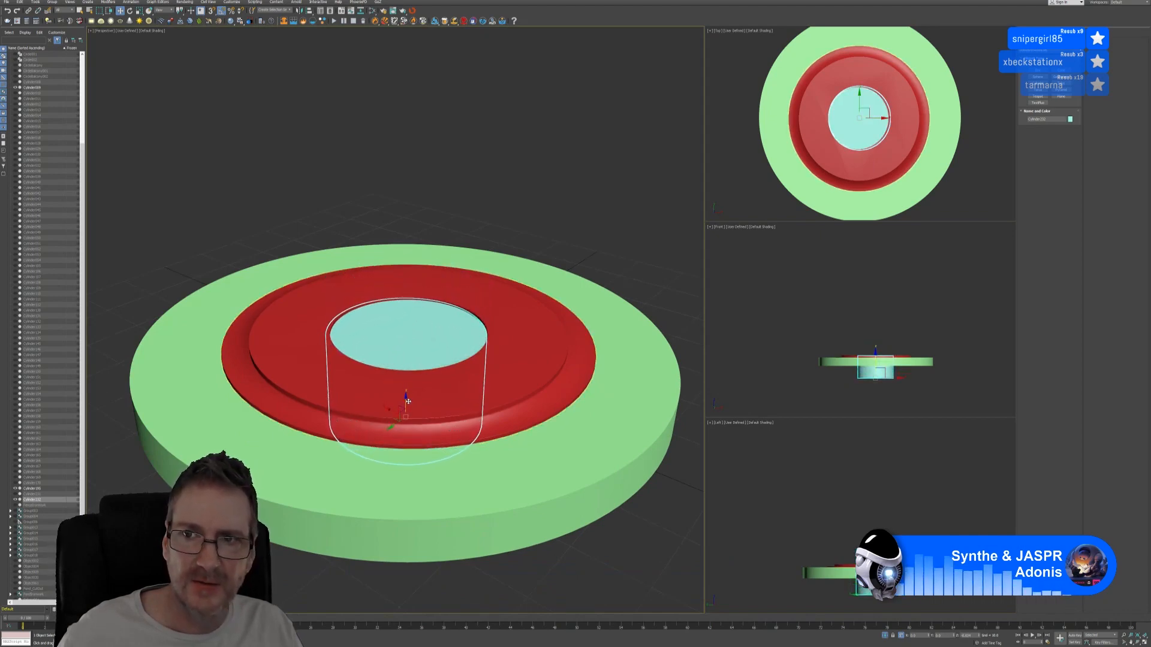
Step: Shift the cylinder slightly along the X axis in the top view to centre it in the ring's opening
middle_click_drag(970, 174, 959, 172)
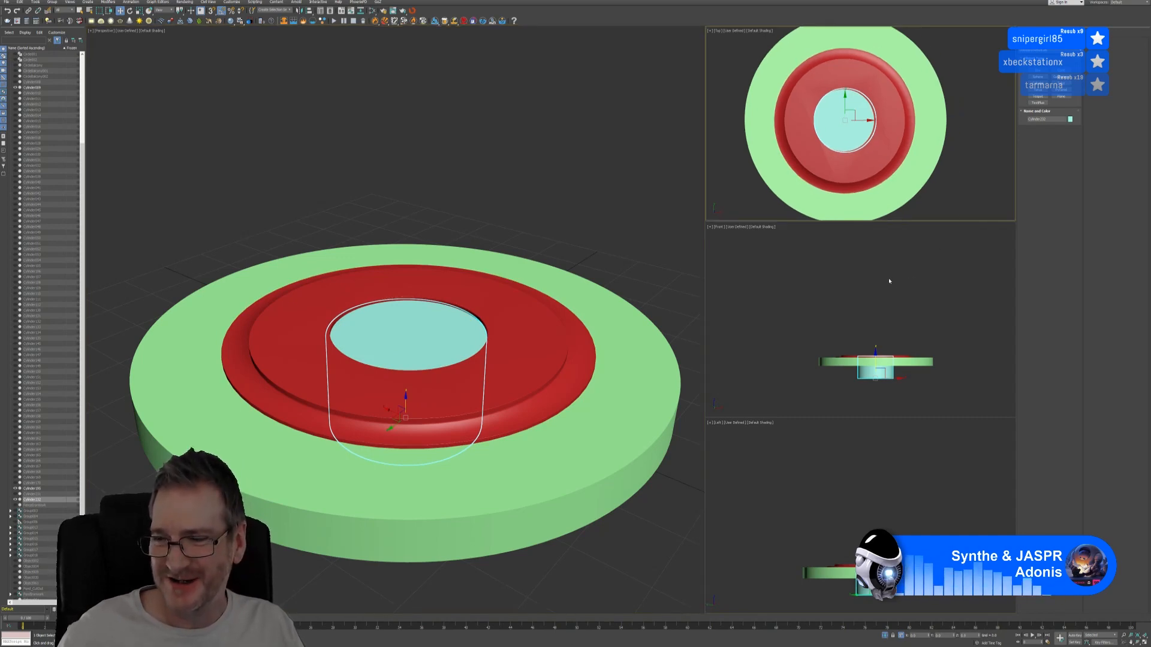
left_click(1143, 642)
scroll(701, 270, "up", 4)
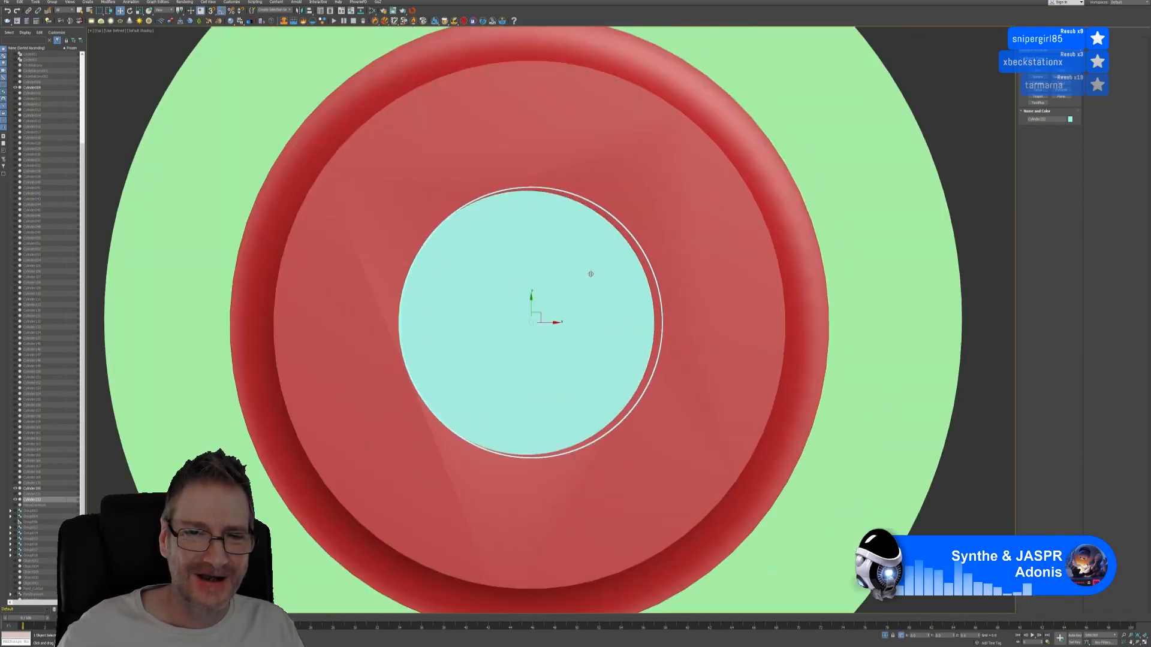
left_click_drag(551, 323, 532, 304)
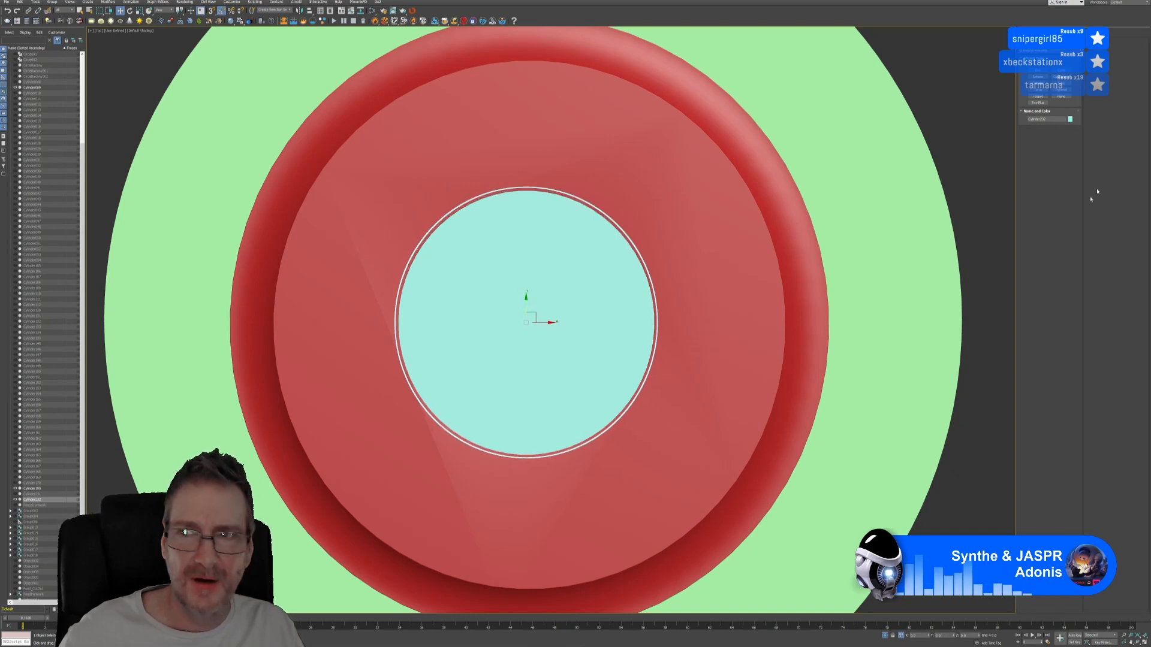
Step: Fine-tune the cylinder's radius so its edge matches the rim of the red ring's opening
left_click(1033, 32)
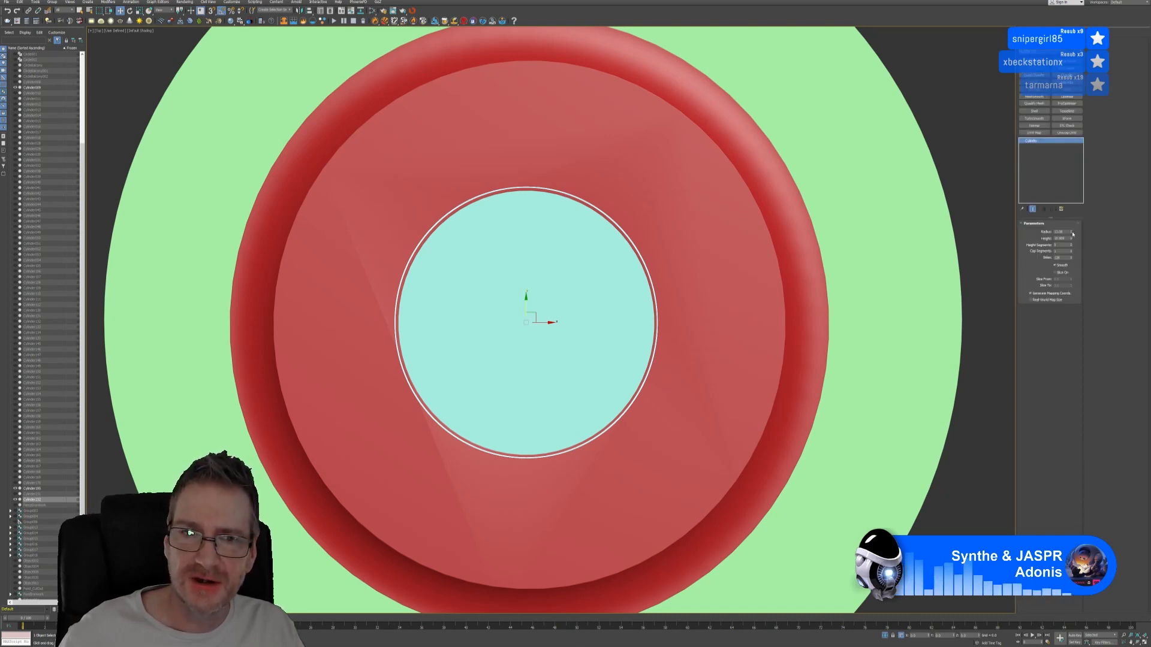
left_click(1071, 233)
left_click(1072, 233)
left_click(1071, 234)
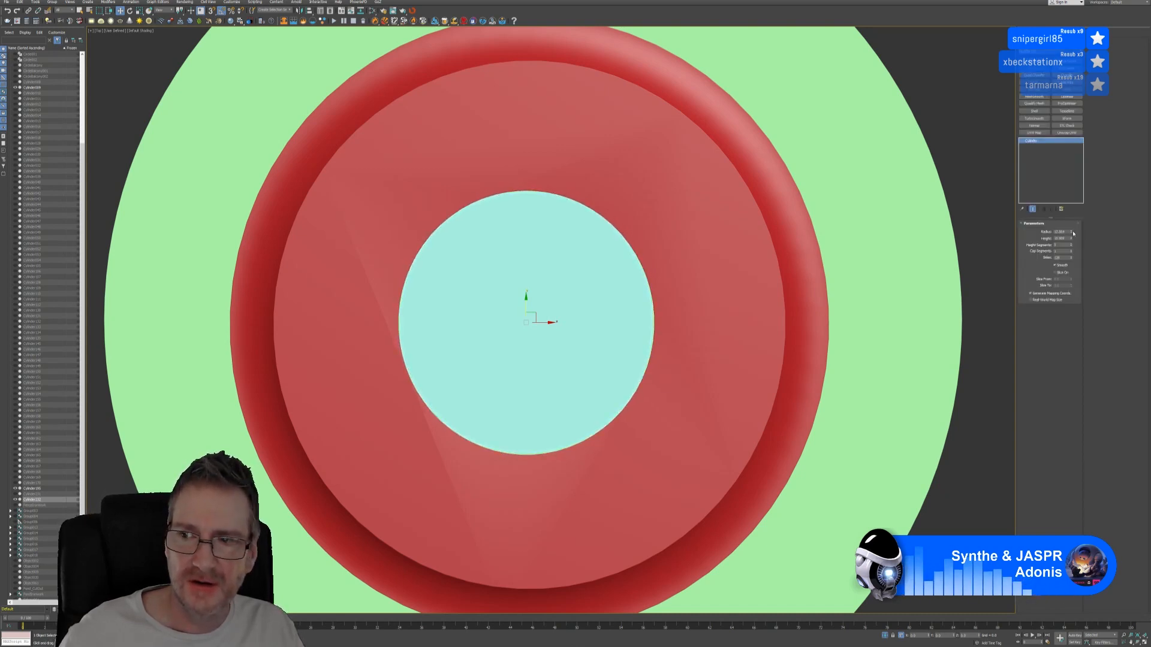
left_click(1072, 232)
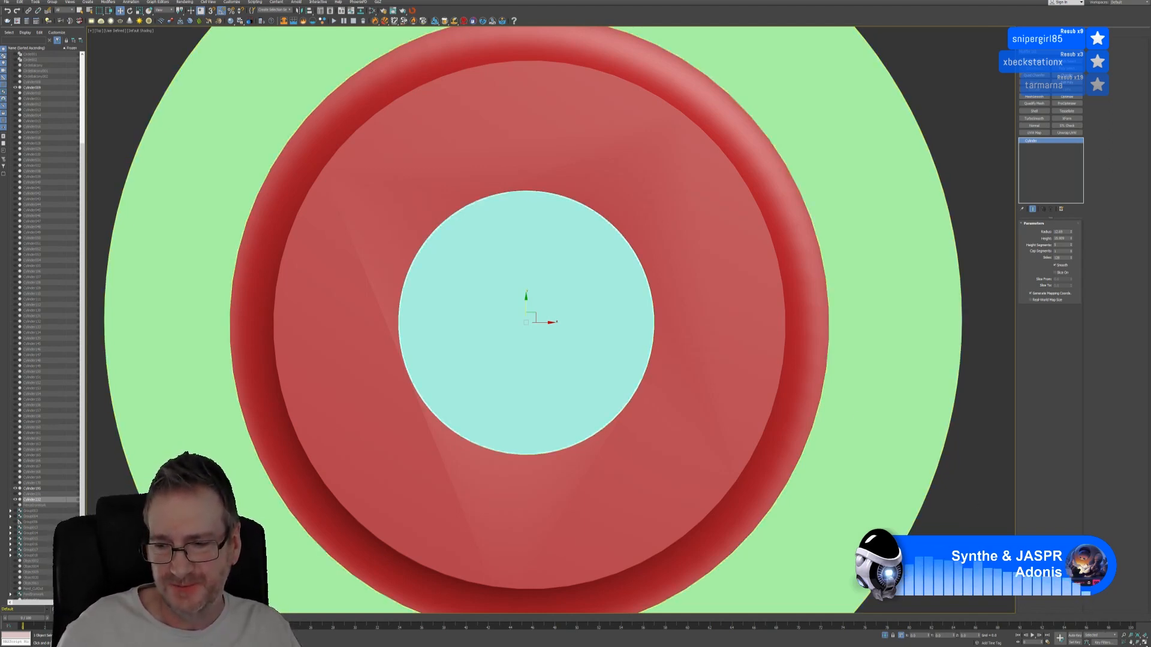
Step: Raise the cylinder in the perspective view so it projects above the red ring
key("alt+w")
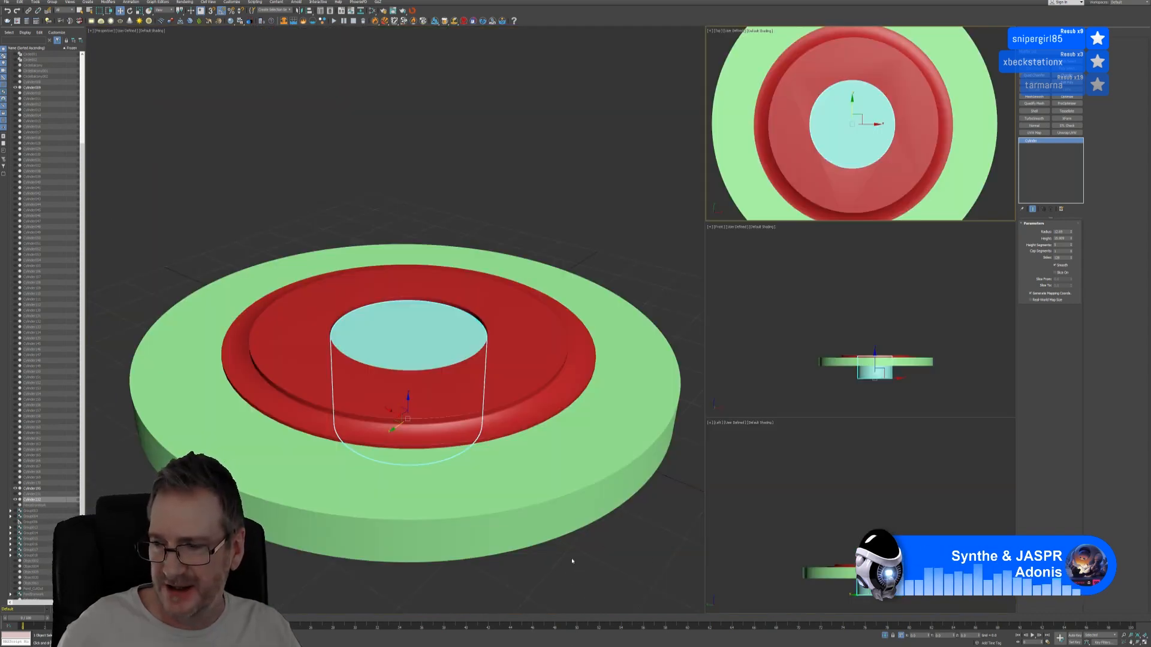
middle_click_drag(553, 565, 539, 560)
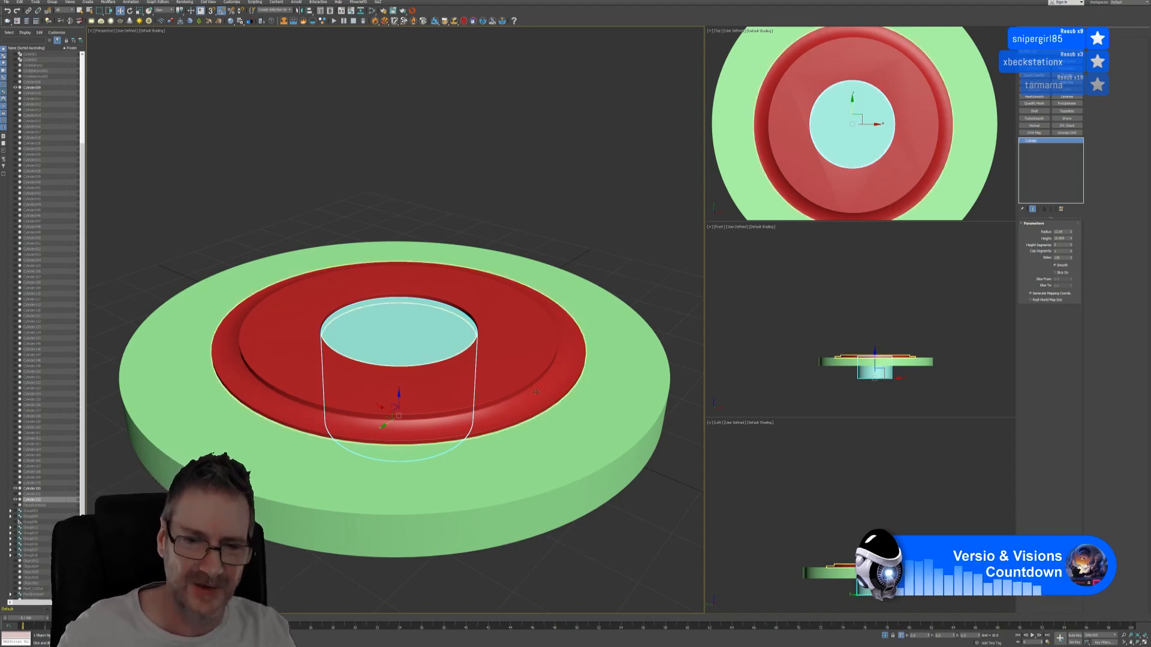
middle_click_drag(531, 388, 531, 388)
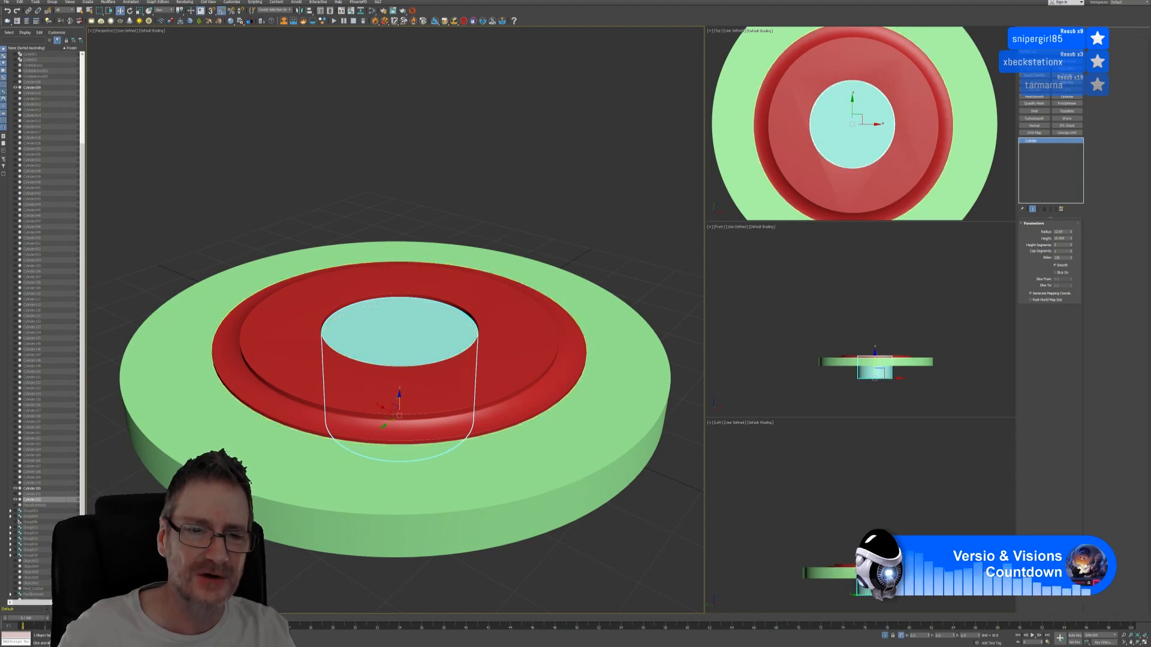
left_click_drag(399, 397, 413, 369)
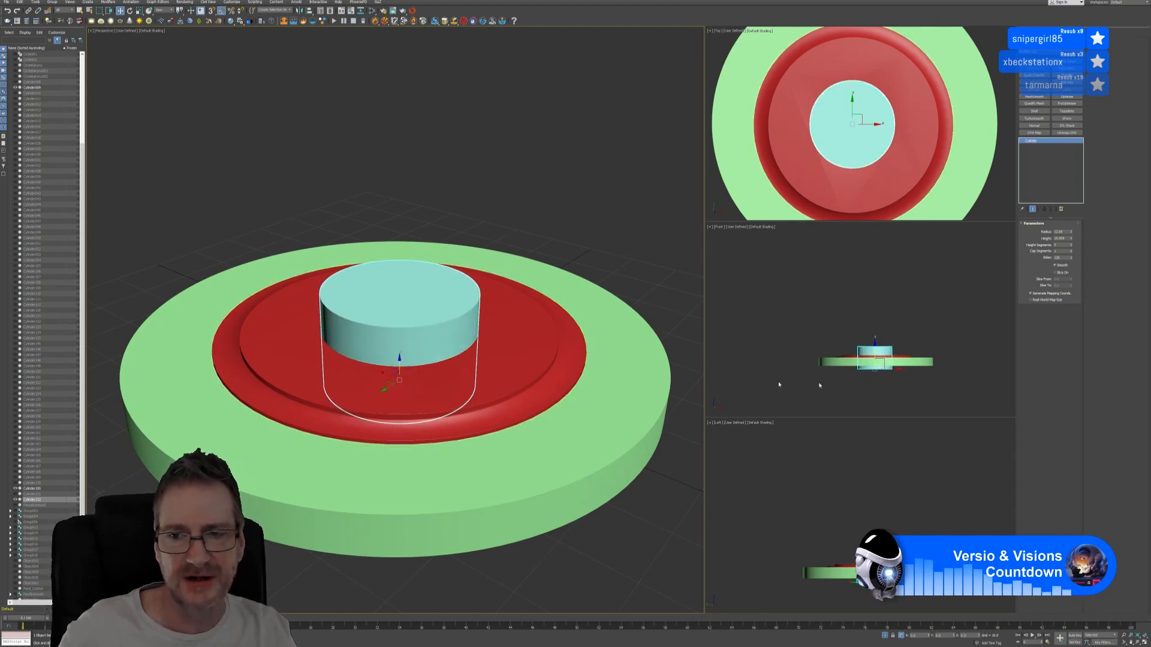
Step: Raise the cylinder further in the front view until its bottom lies inside the green base's thickness
scroll(894, 339, "up", 2)
middle_click_drag(888, 320, 888, 308)
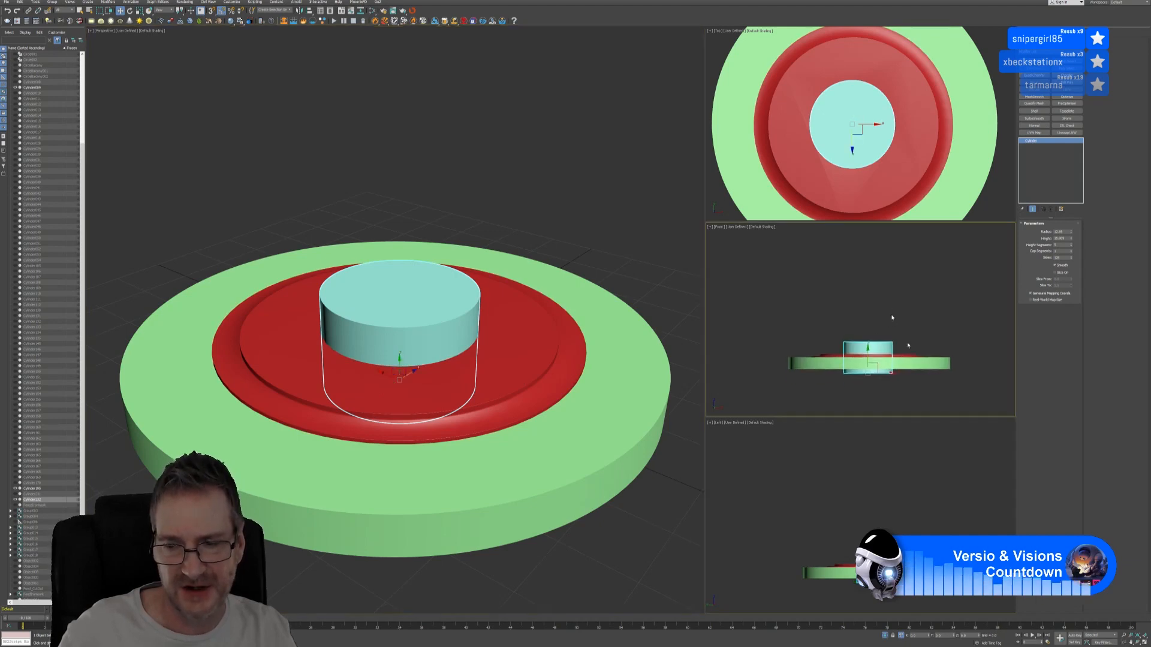
left_click(1144, 642)
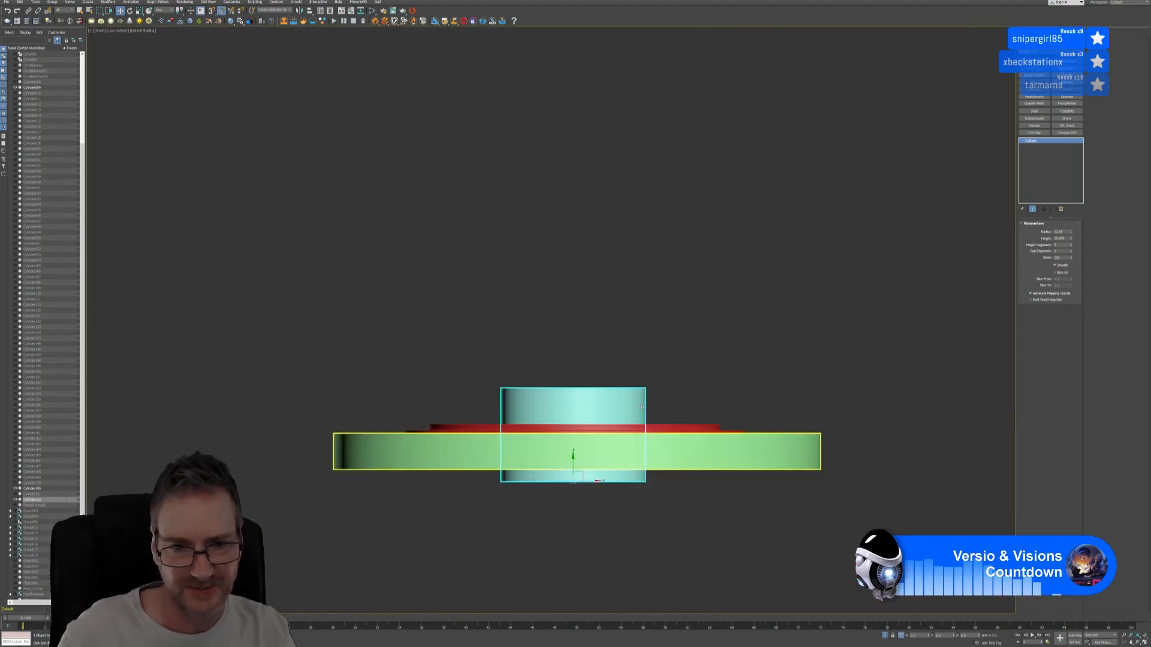
middle_click_drag(619, 322, 578, 251)
scroll(588, 378, "up", 2)
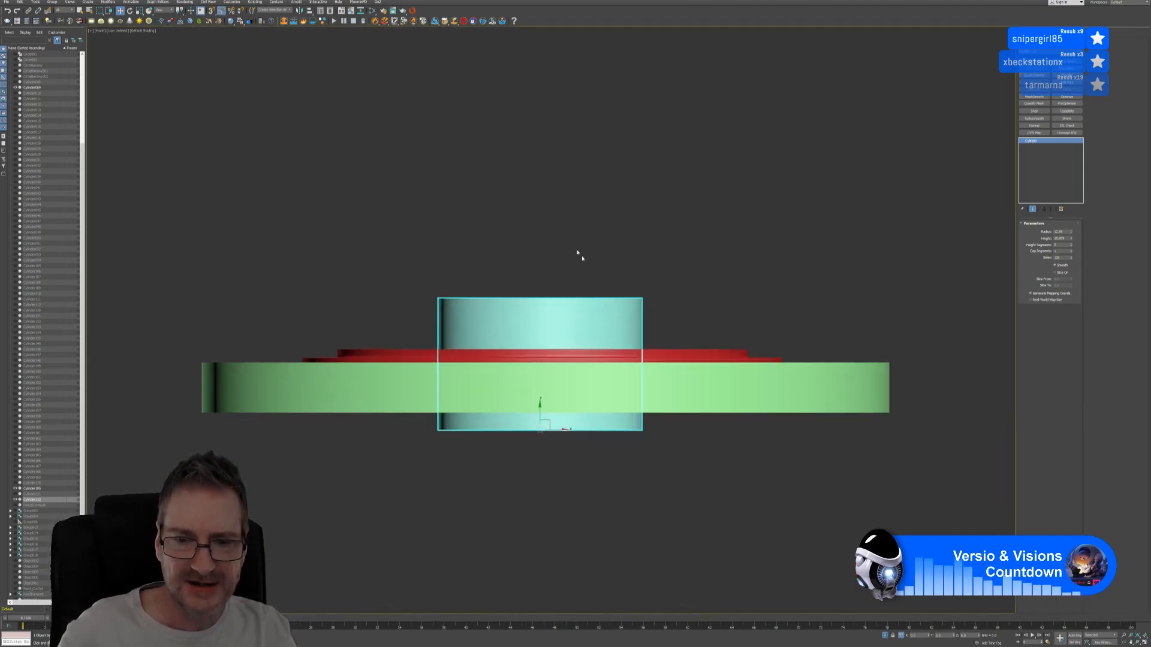
scroll(599, 301, "up", 2)
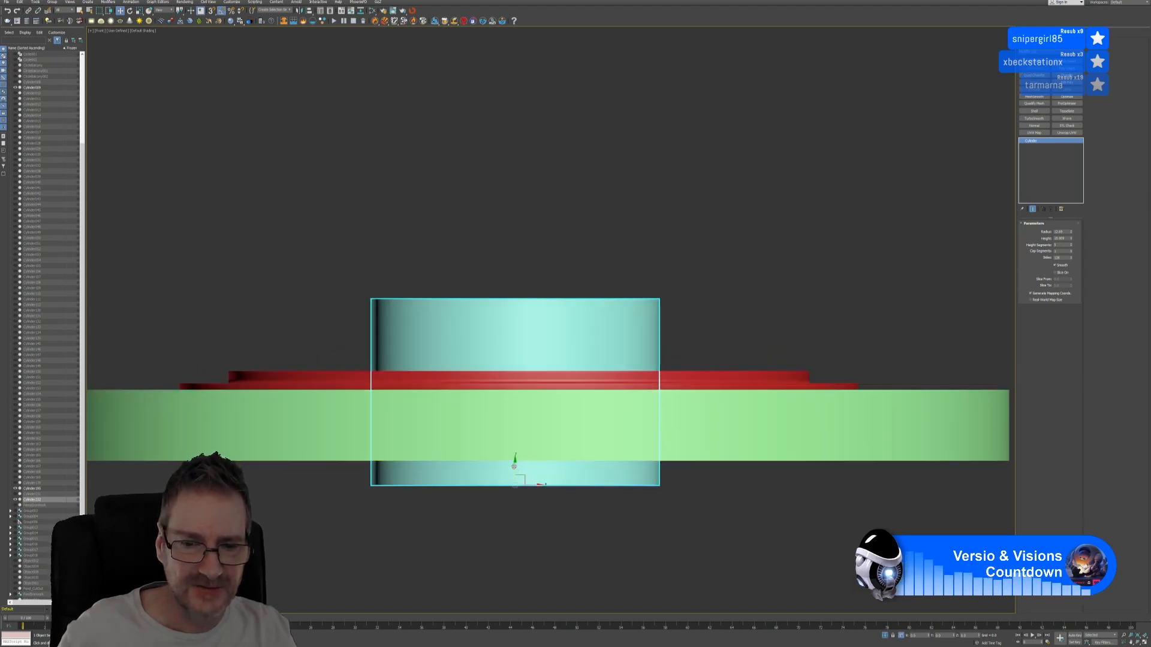
left_click_drag(519, 467, 534, 436)
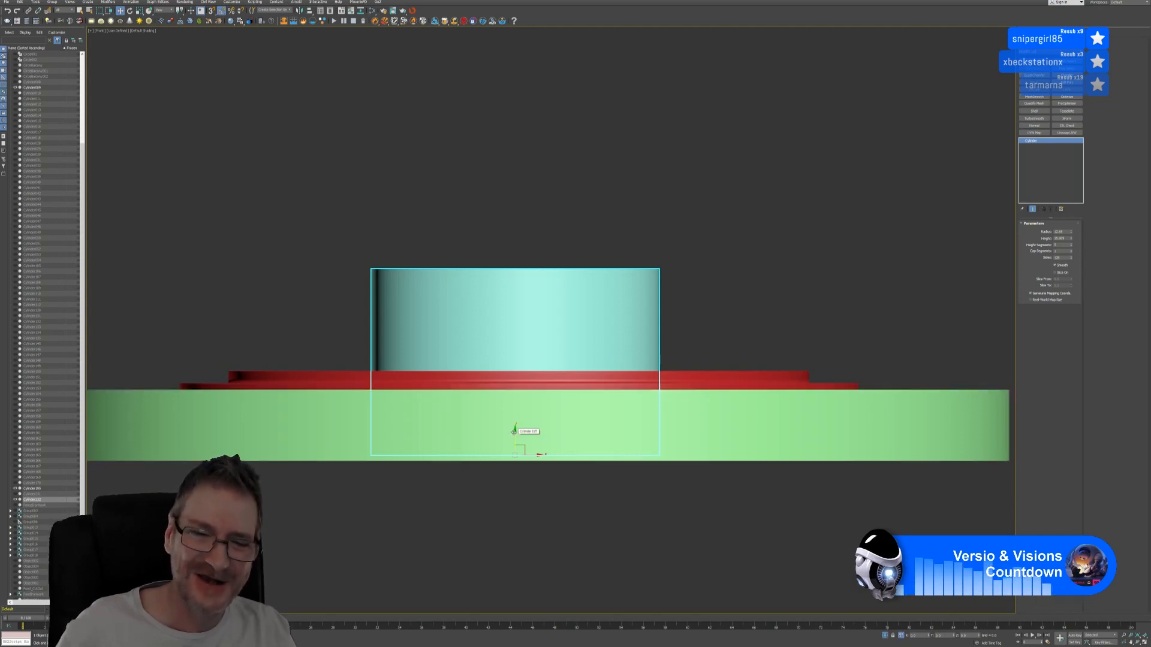
left_click_drag(514, 431, 522, 428)
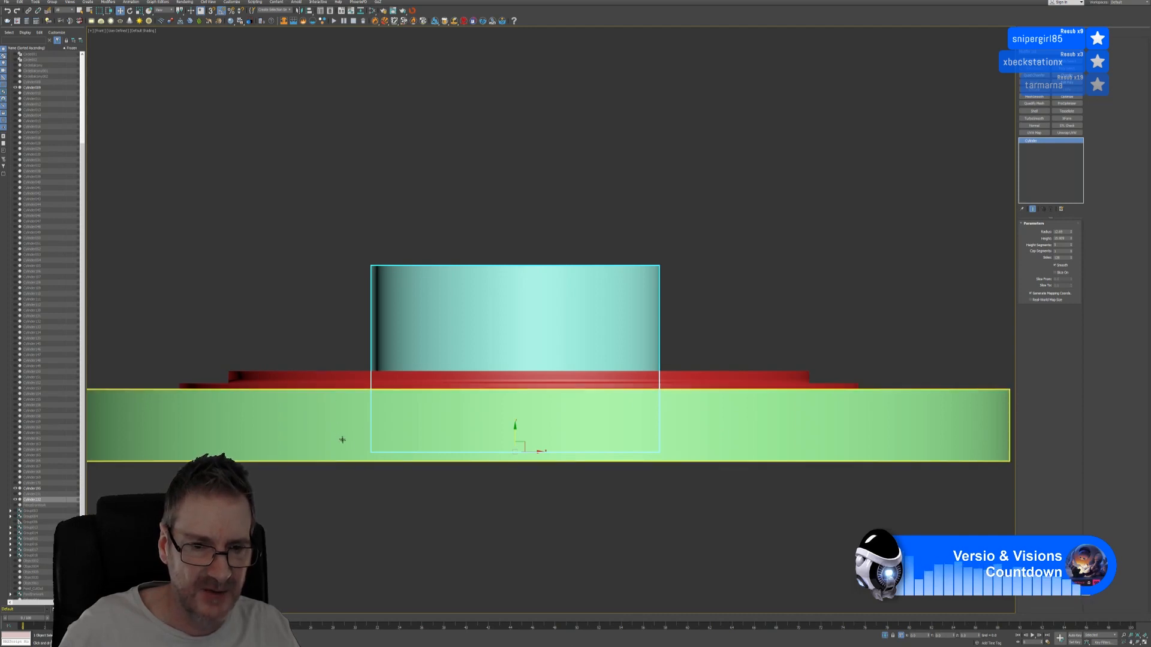
mouse_move(519, 435)
left_mouse_down()
mouse_move(521, 452)
mouse_move(530, 418)
left_mouse_up()
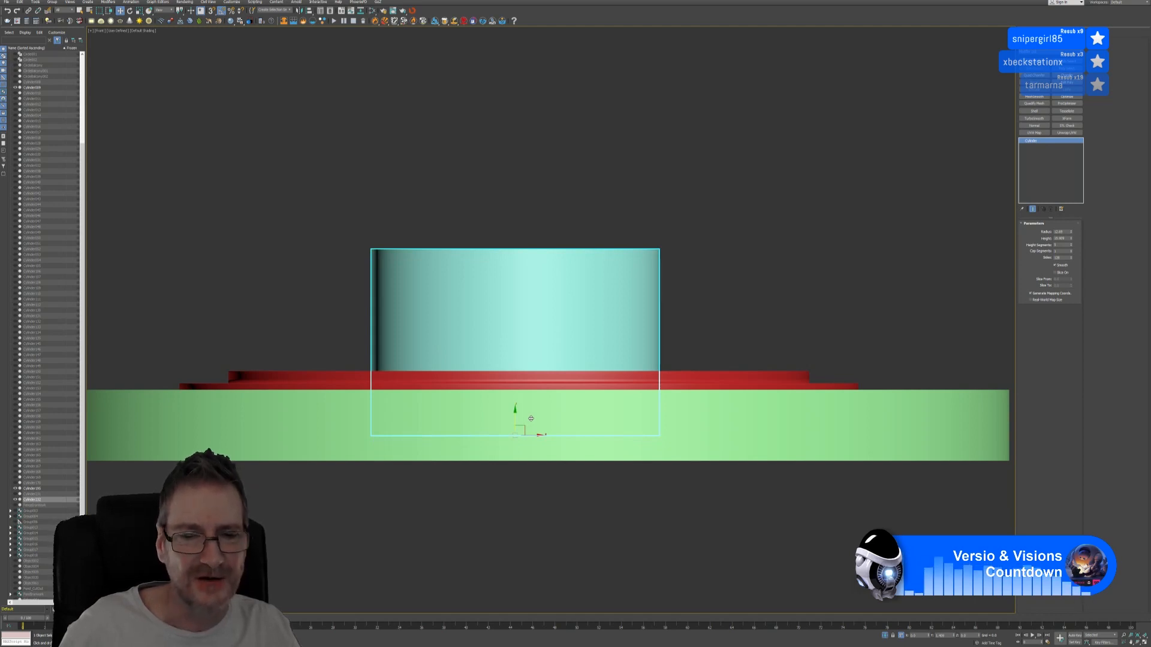
left_click_drag(531, 418, 528, 420)
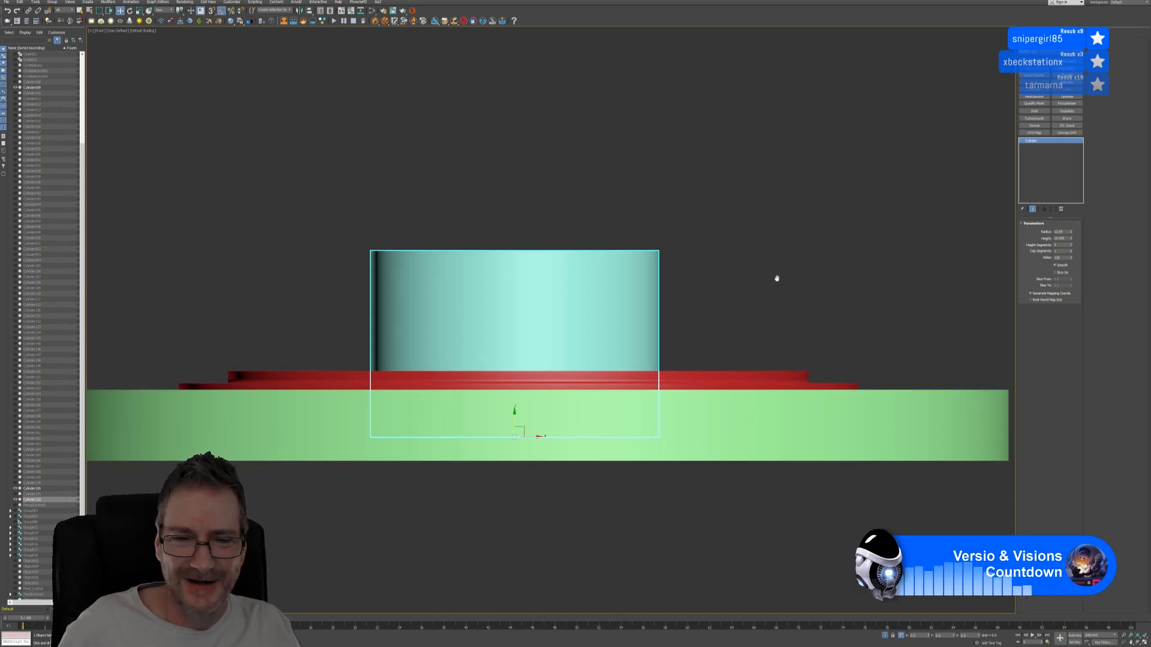
Step: Return to the four-viewport layout and examine the cylinder's depth in the green base in the front and left views
middle_click_drag(777, 276, 781, 286)
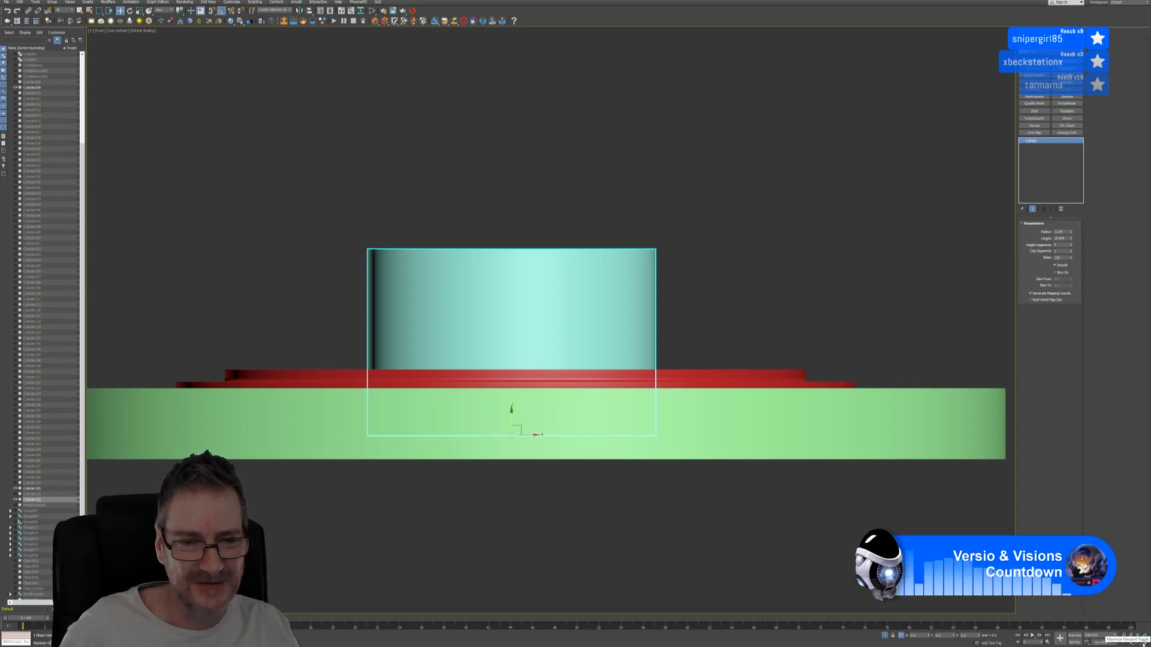
left_click(1142, 642)
middle_click_drag(568, 213, 568, 203)
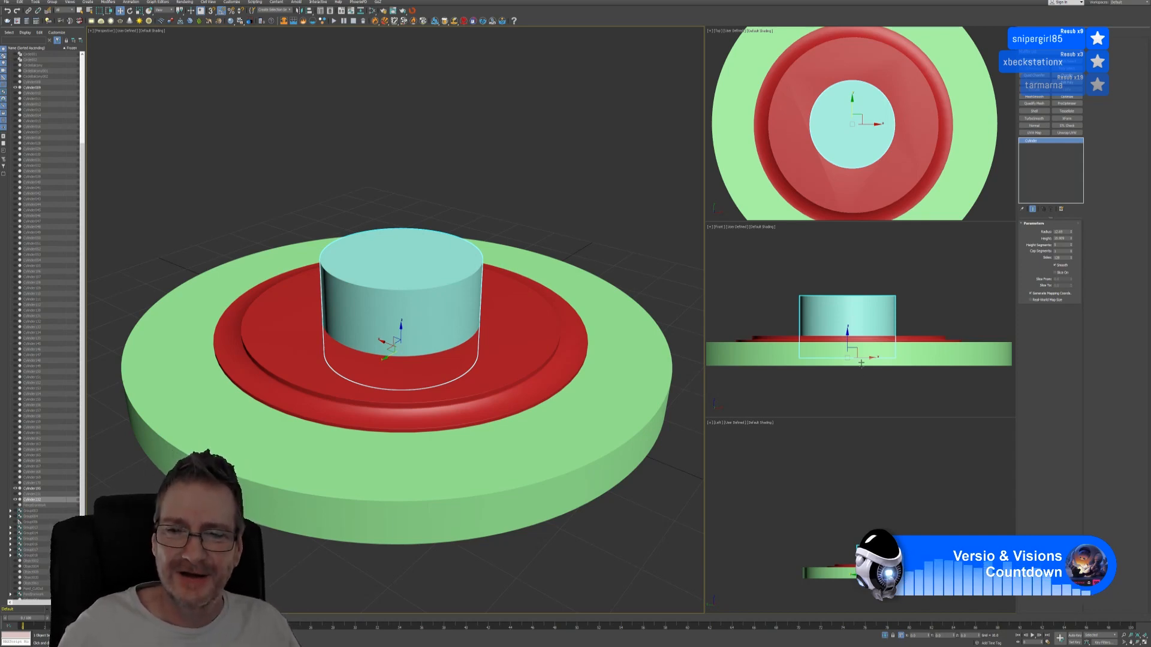
scroll(861, 363, "down", 2)
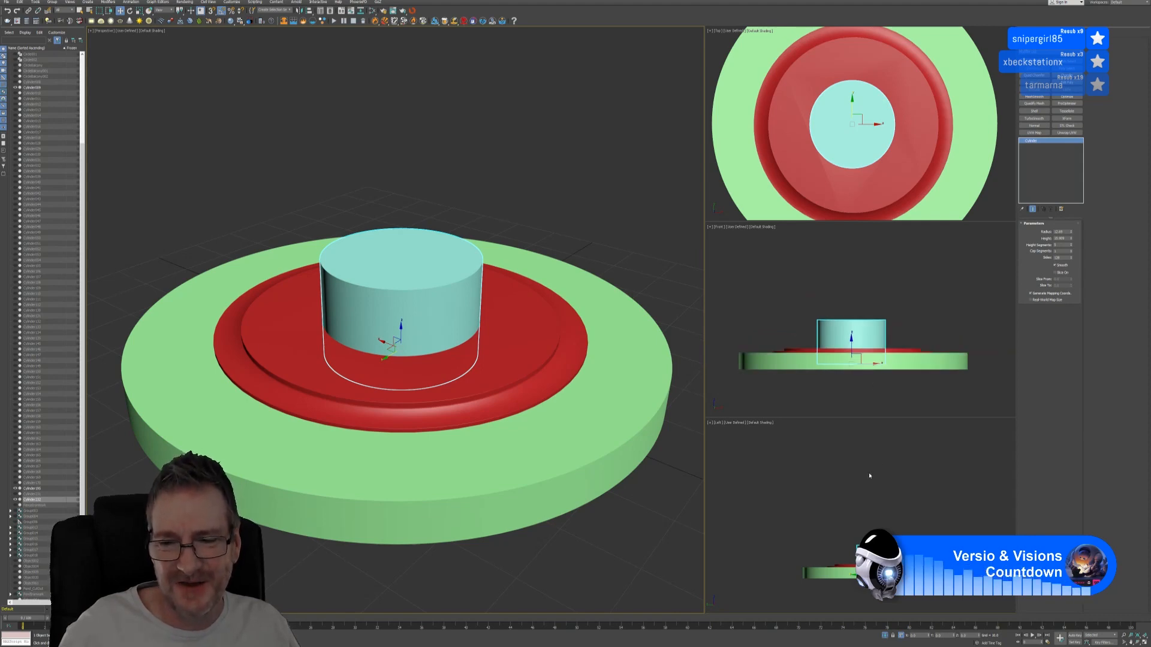
middle_click_drag(868, 472, 860, 465)
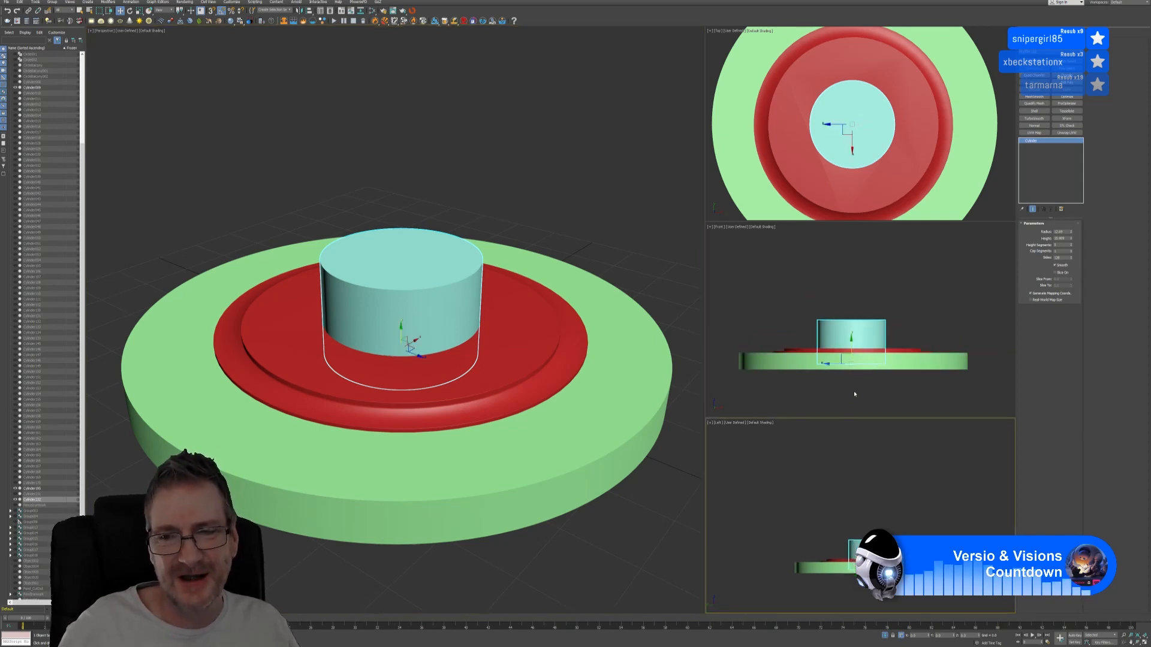
middle_click_drag(851, 394, 866, 383)
middle_click_drag(881, 501, 880, 467)
scroll(879, 493, "up", 2)
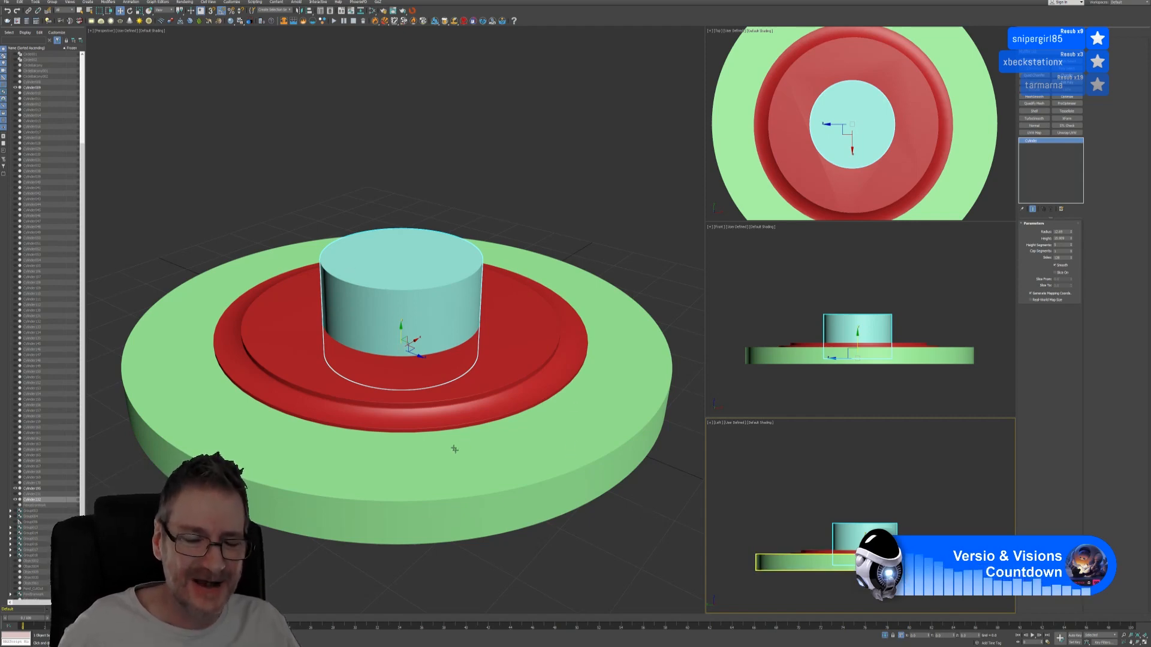
Step: Convert the green base into a Boolean compound object with the operation set to Subtract
left_click(507, 477)
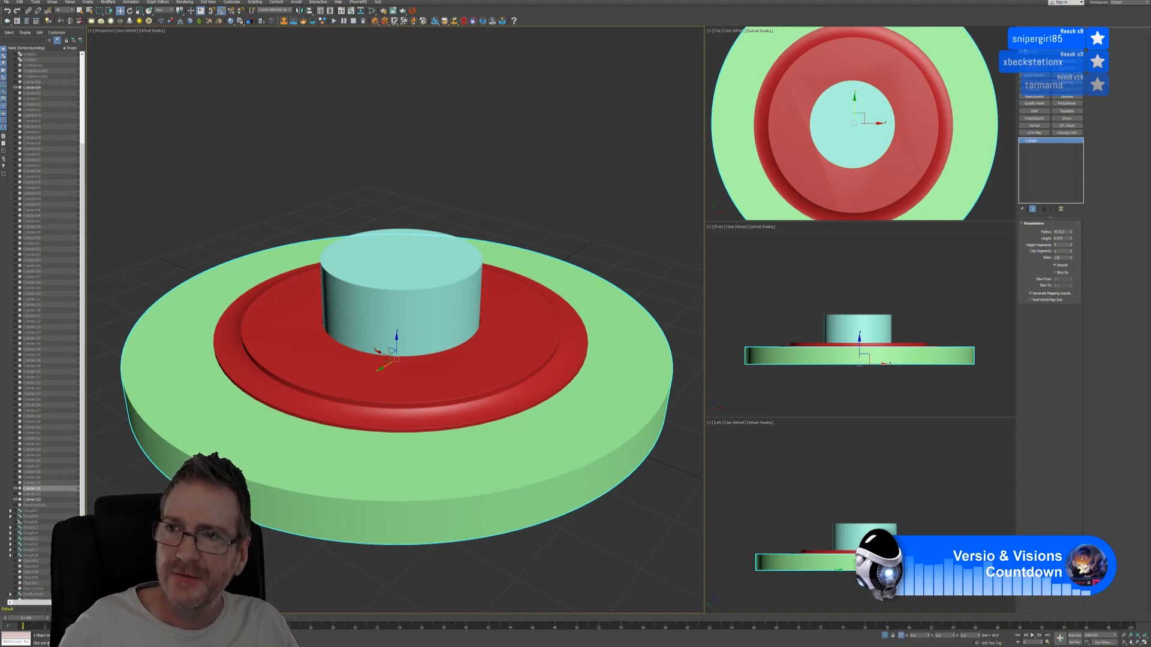
left_click(1022, 35)
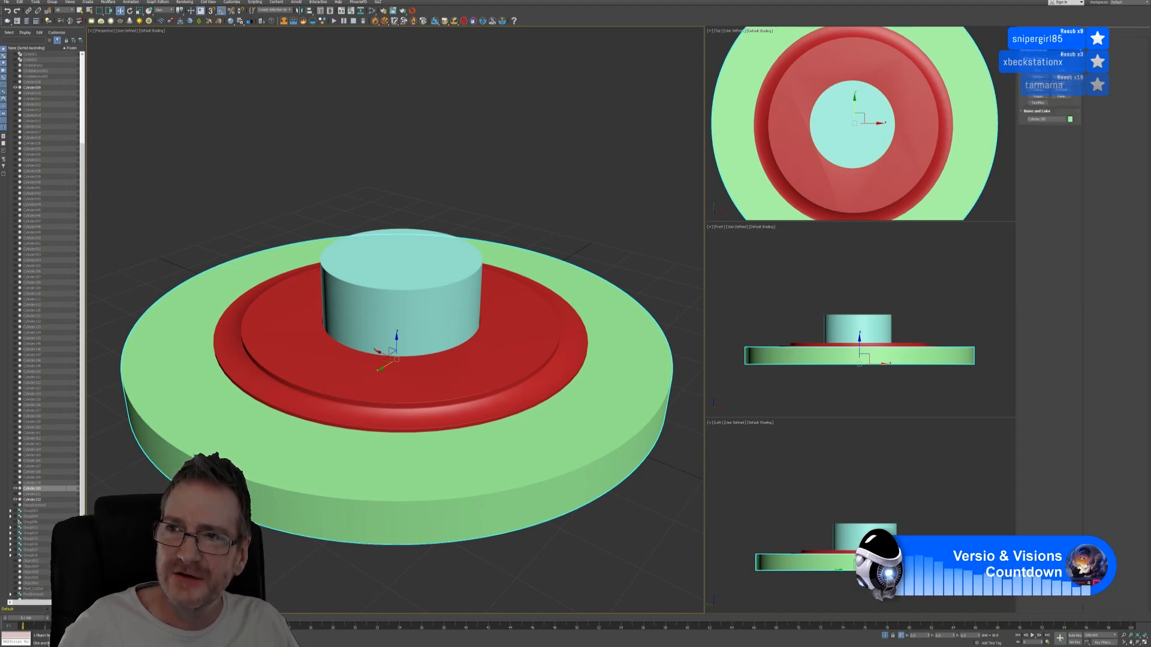
left_click(1053, 52)
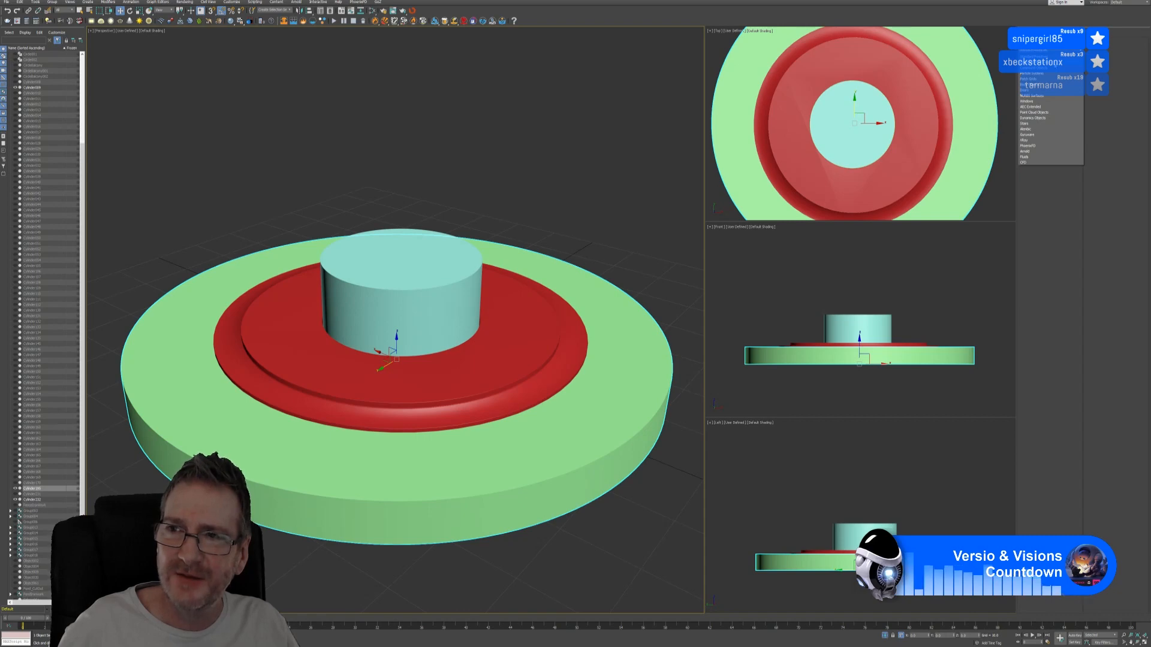
left_click(1050, 67)
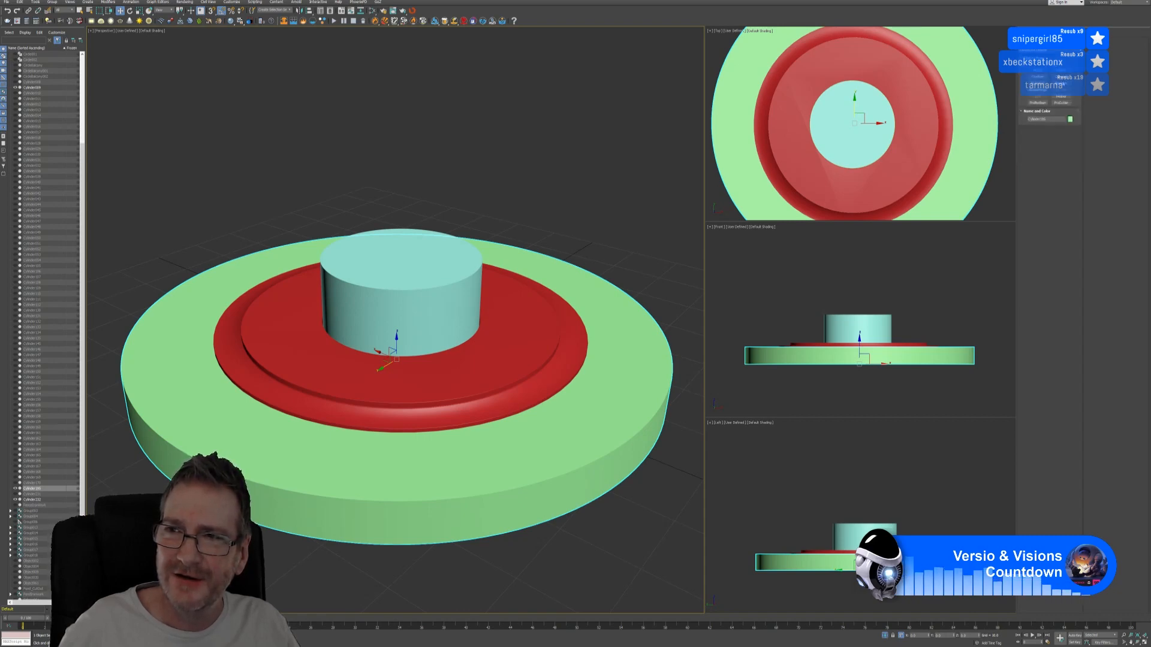
left_click(1061, 83)
left_click(1038, 255)
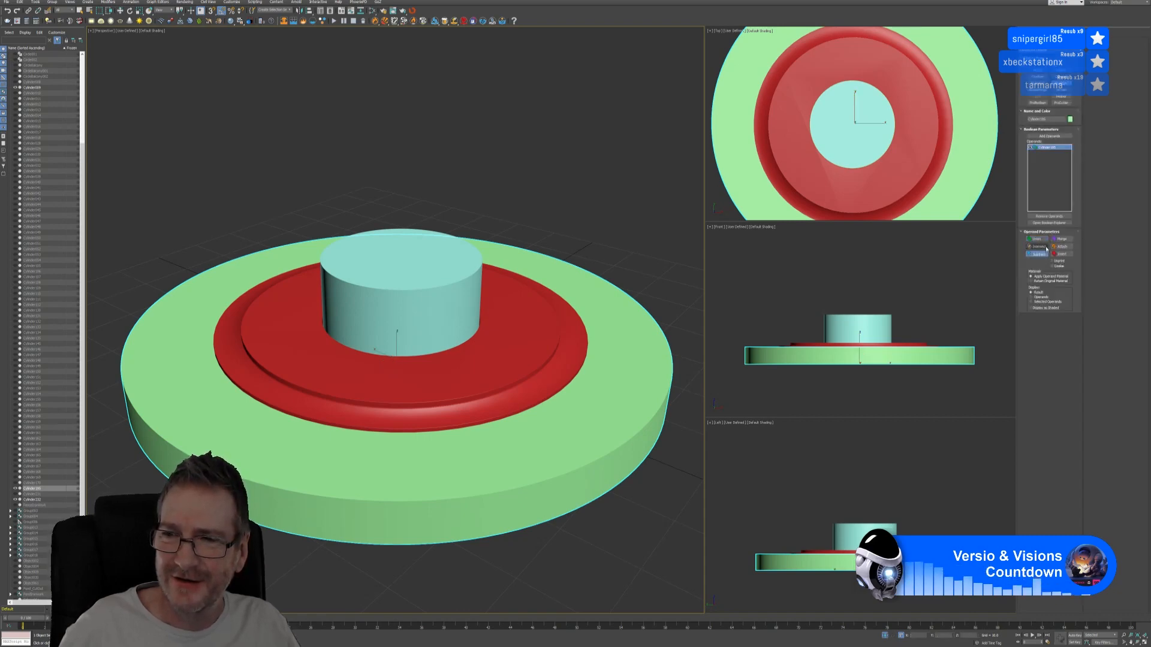
Step: Try subtracting the central cylinder from the green base, and undo the cut
left_click(1049, 136)
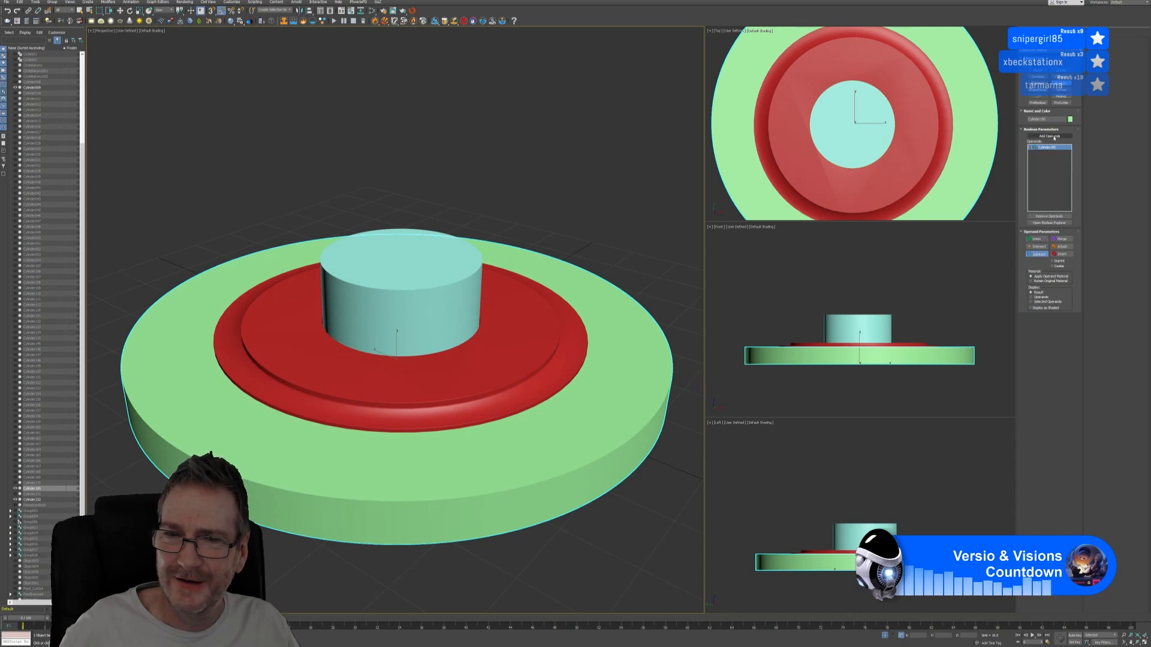
left_click(413, 301)
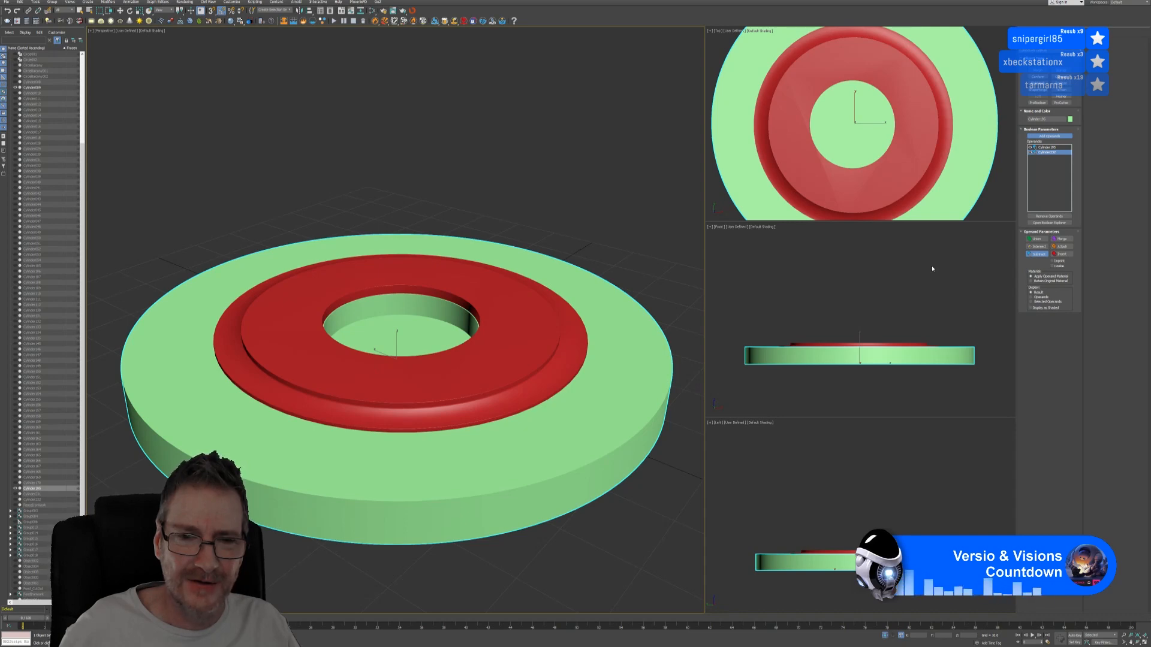
key("ctrl+z")
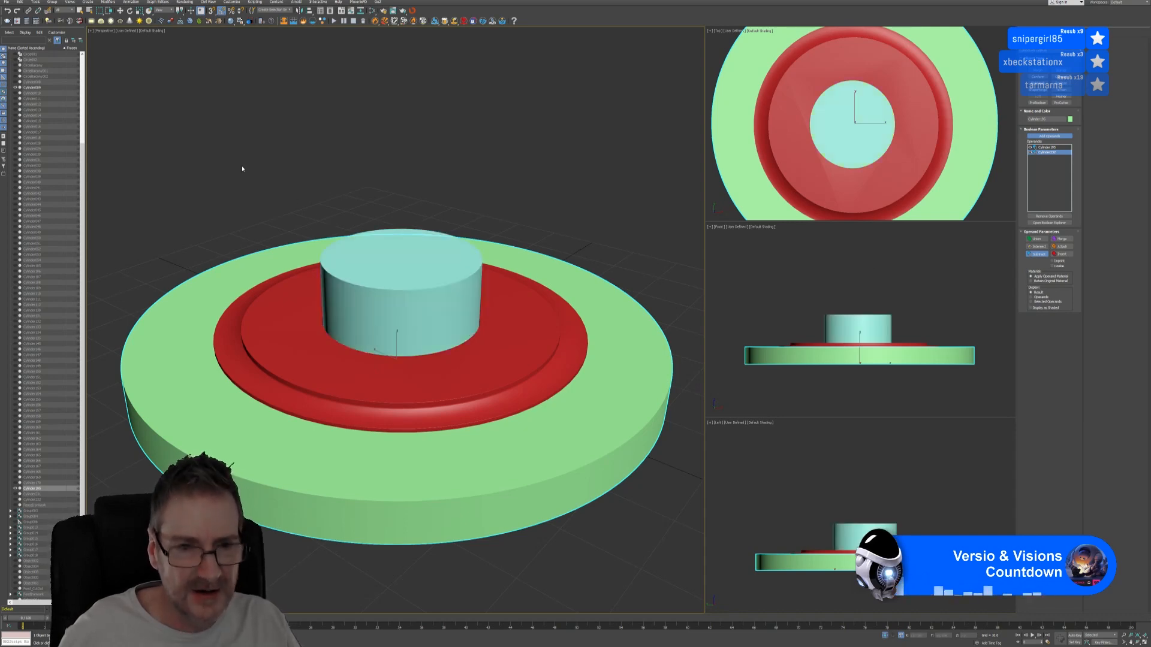
key("ctrl+z")
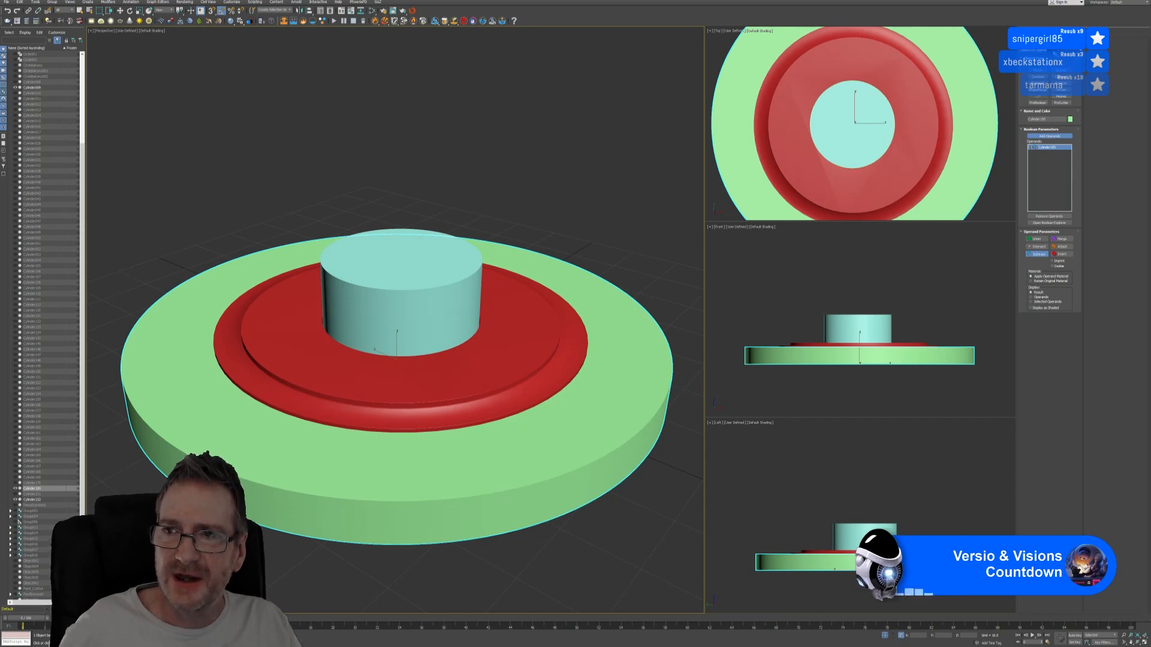
Step: Try a slightly larger radius on the green base's underlying cylinder, and undo the change
left_click(1032, 34)
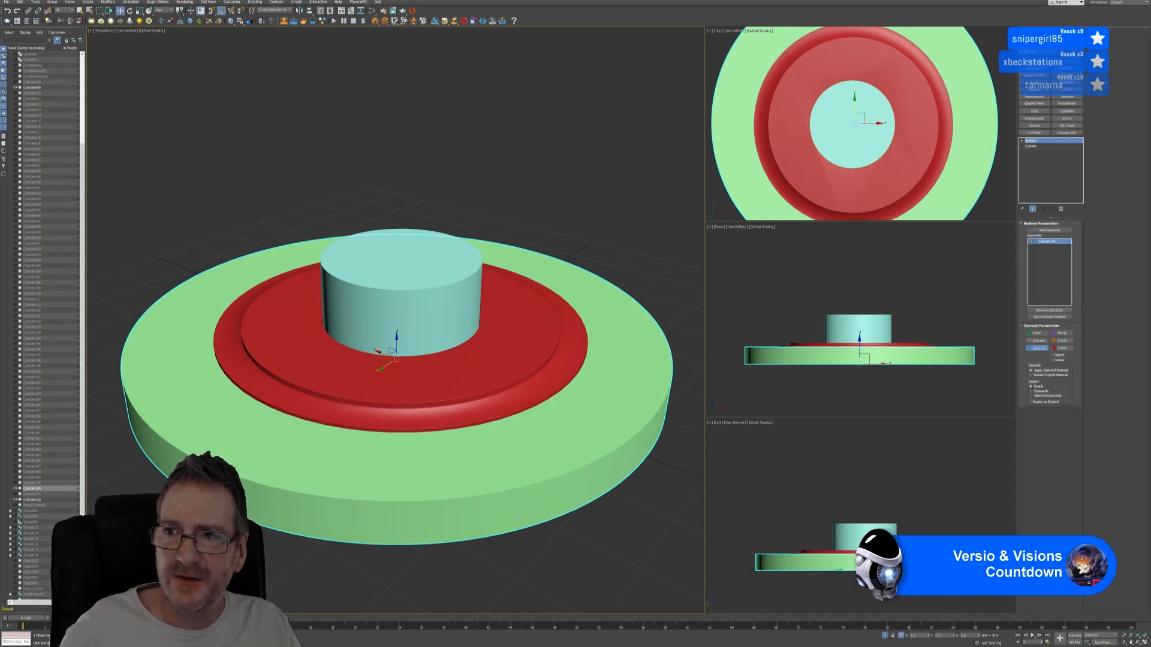
right_click(1041, 141)
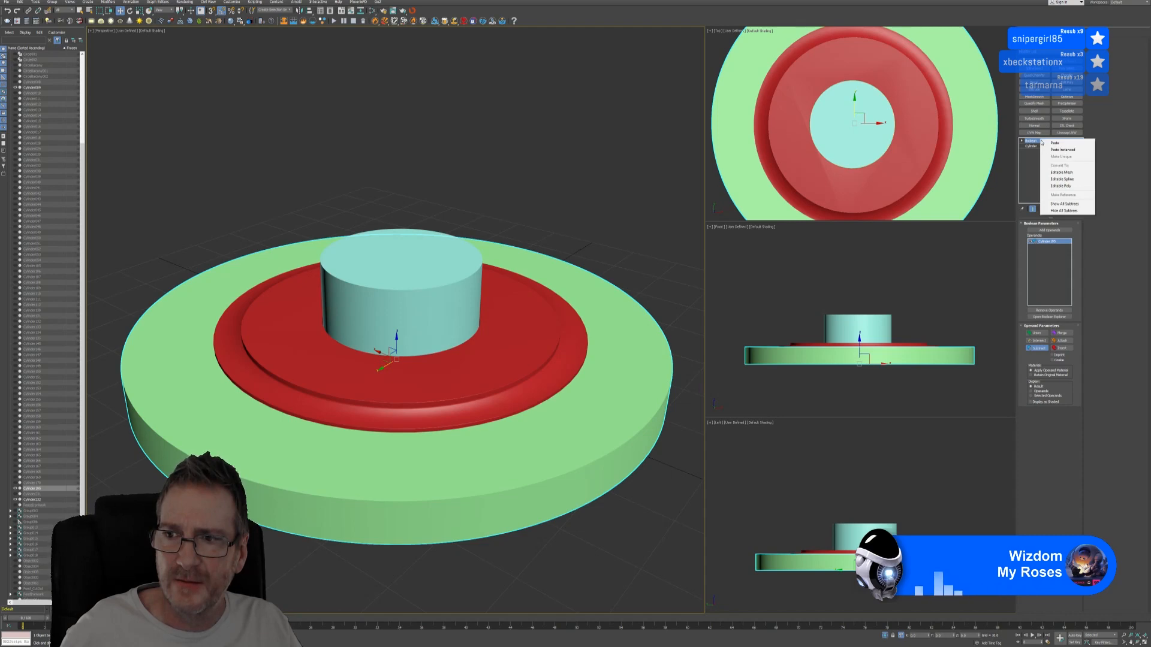
left_click(1096, 278)
left_click(1036, 146)
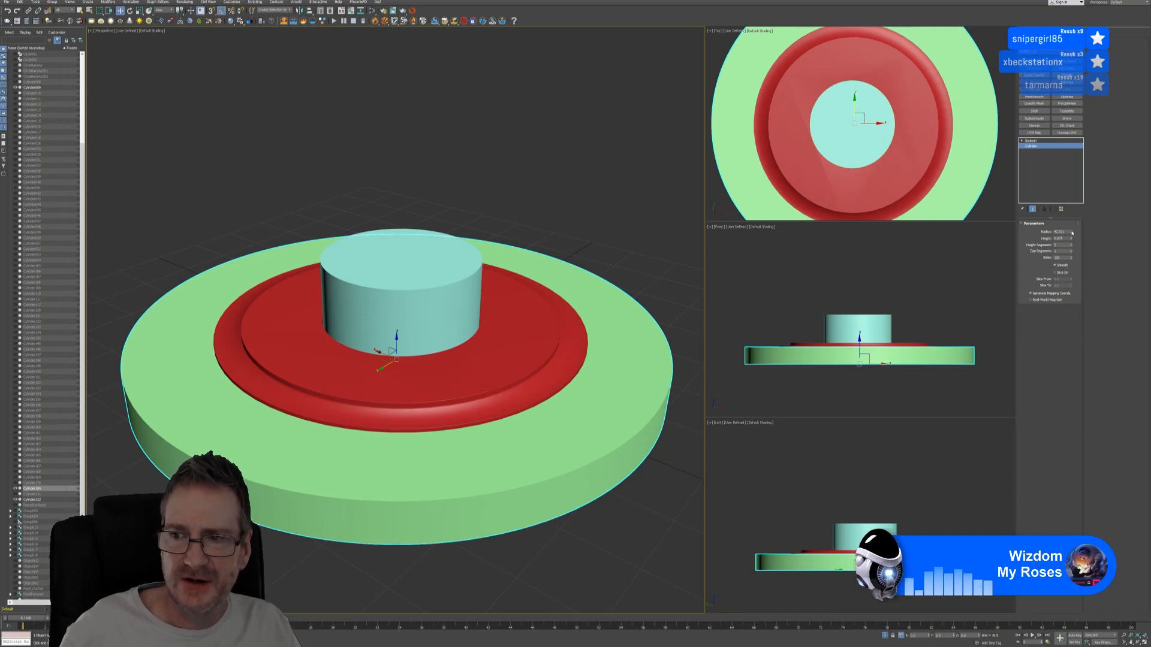
left_click_drag(1072, 232, 1072, 231)
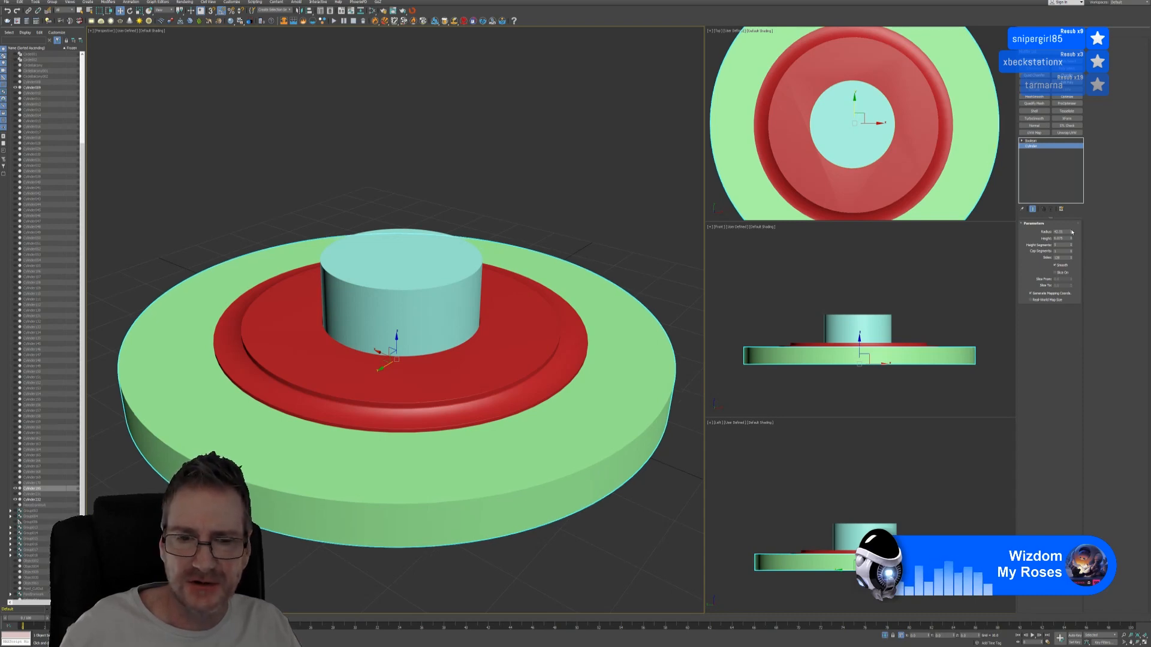
key("ctrl+z")
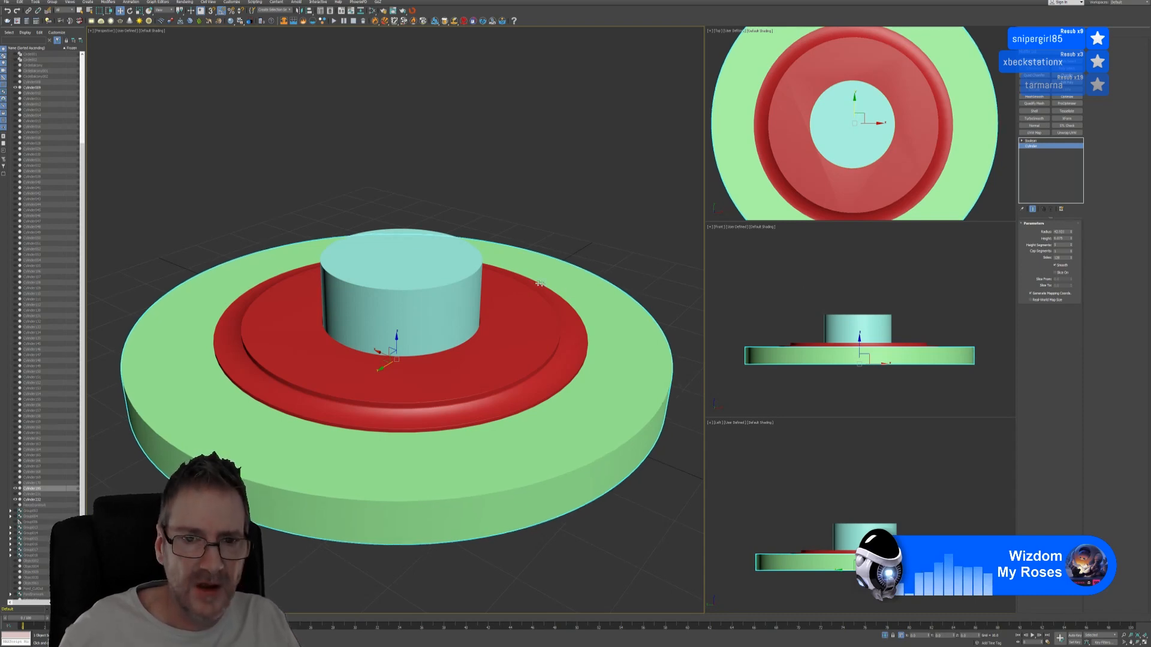
Step: Slightly enlarge the central cylinder's radius and subtract it from the green base as a Boolean operand
left_click(461, 282)
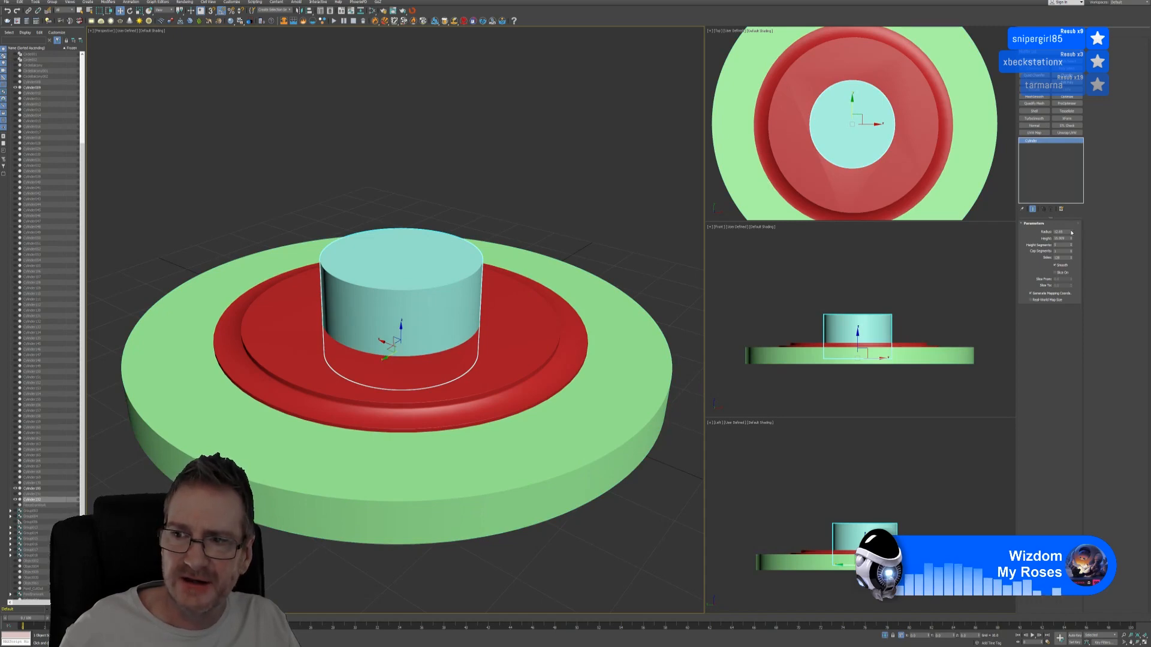
left_click_drag(1072, 233, 1071, 231)
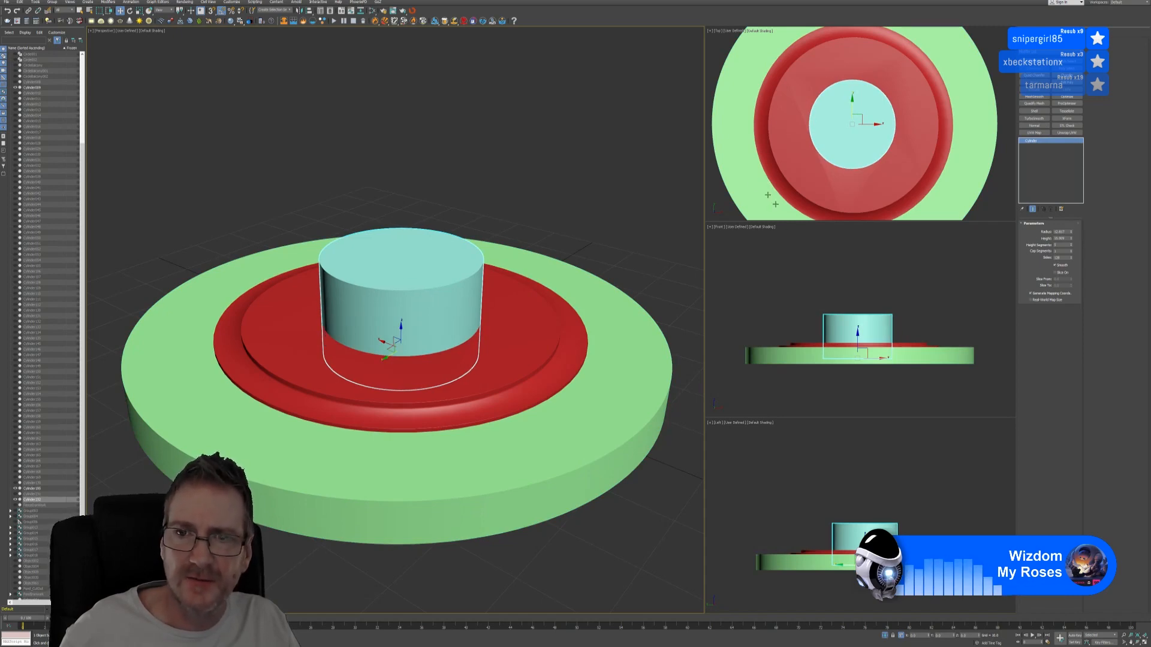
left_click(624, 352)
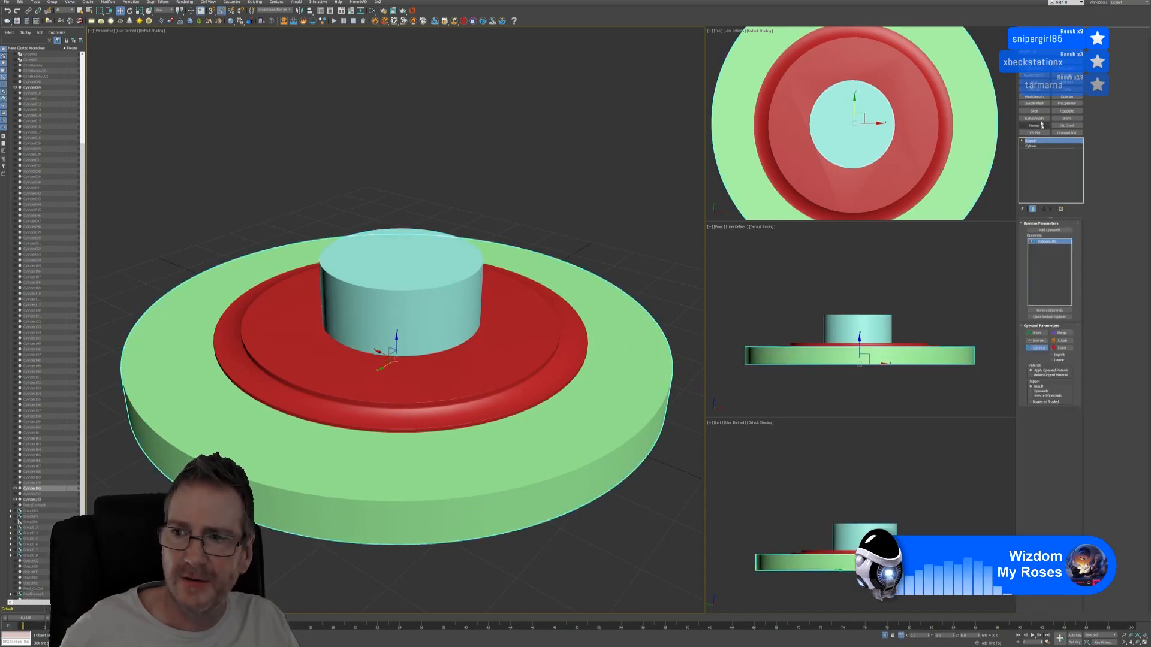
left_click(1058, 228)
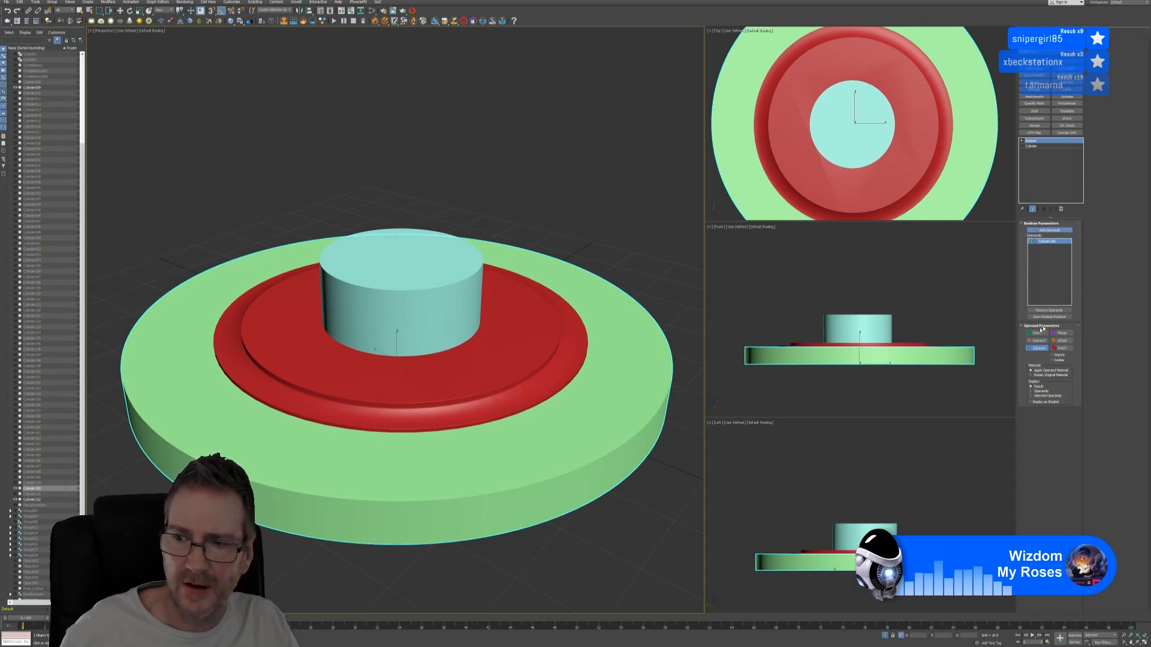
left_click(408, 273)
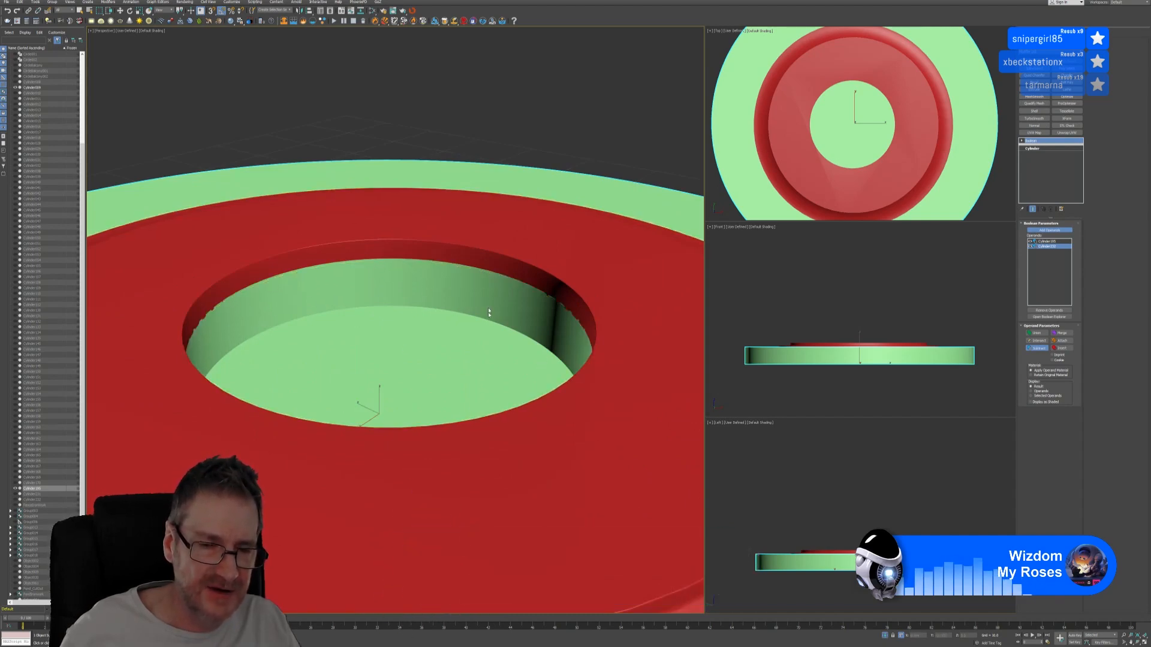
scroll(322, 329, "down", 6)
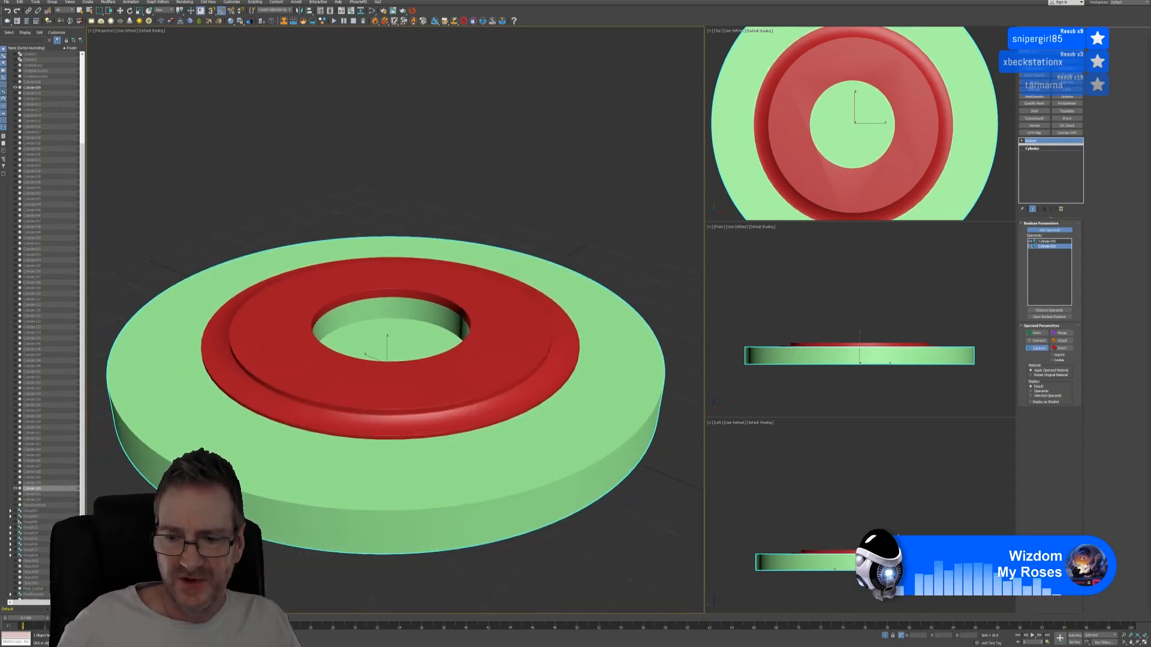
Step: End isolation to bring back the full rotunda scene and examine the recessed base in the perspective and top views
left_click(884, 635)
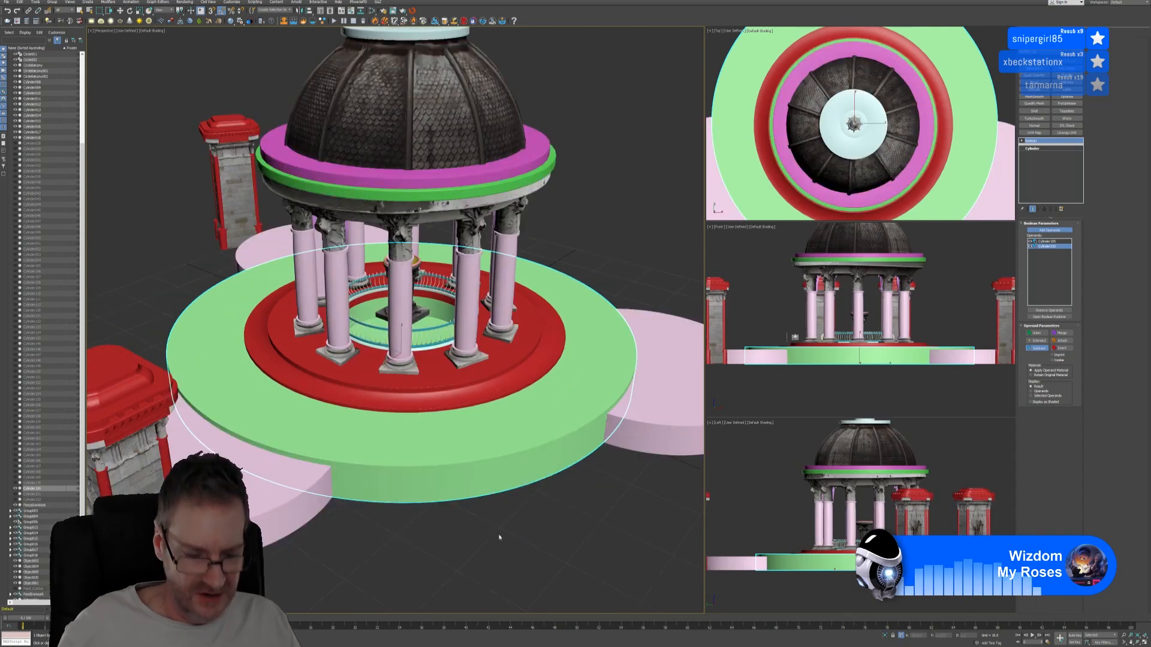
mouse_move(484, 523)
middle_mouse_down()
mouse_move(506, 516)
mouse_move(509, 527)
mouse_move(473, 515)
middle_mouse_up()
scroll(440, 326, "up", 5)
left_click(440, 327)
scroll(440, 327, "down", 10)
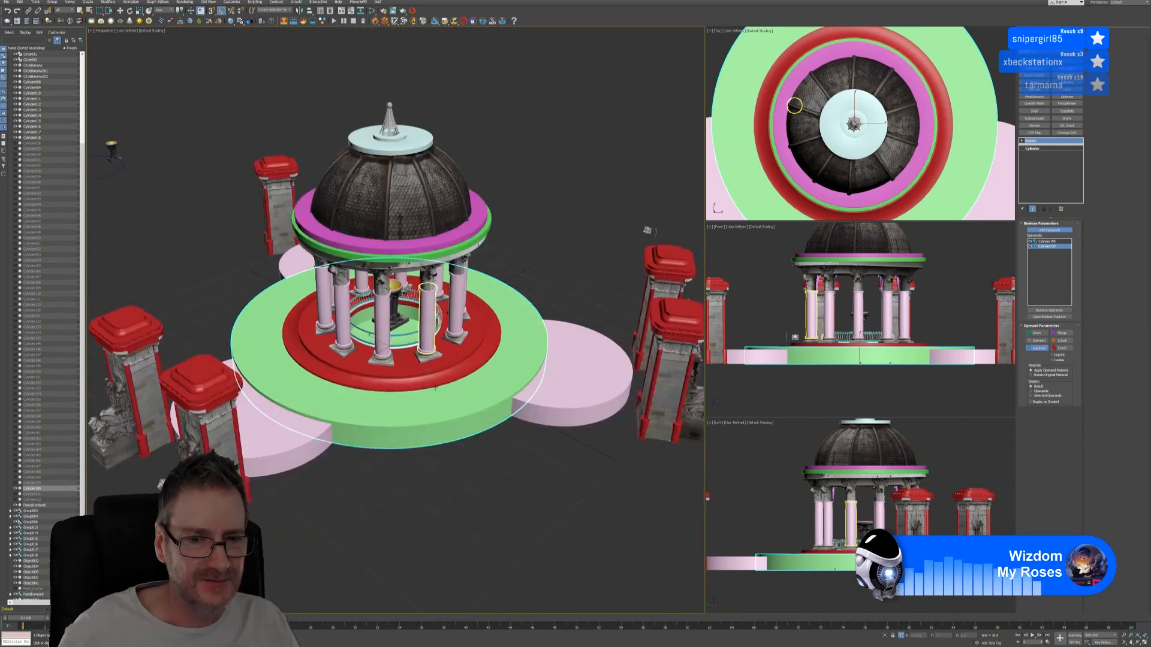
left_click(468, 486)
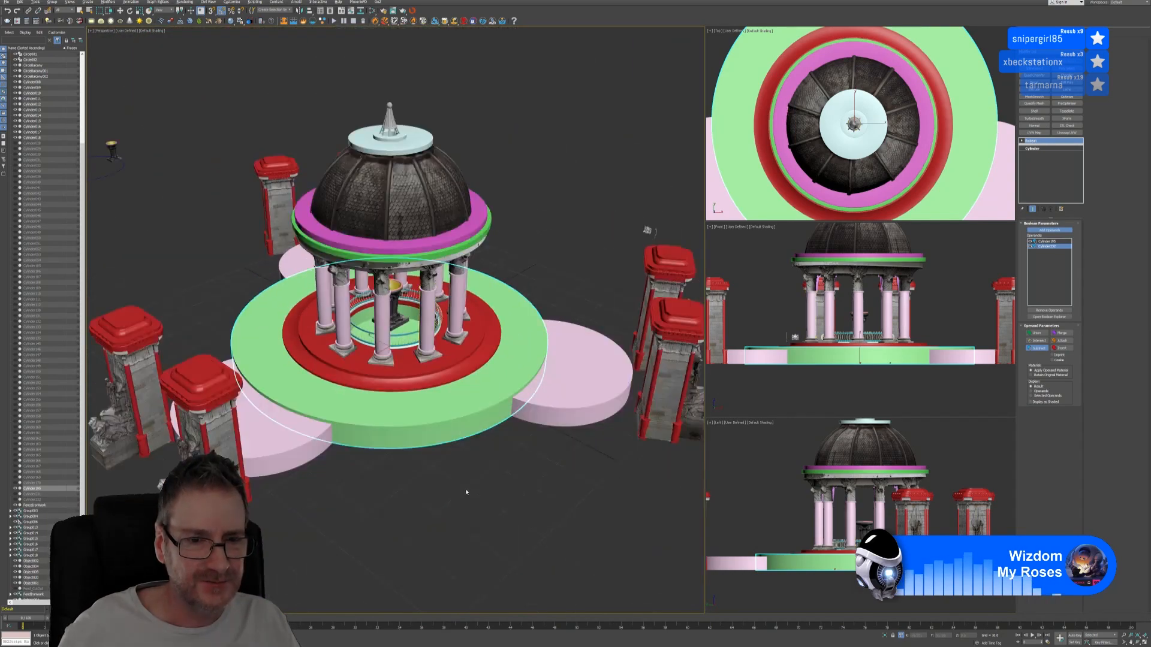
middle_click_drag(467, 485, 461, 486, "alt")
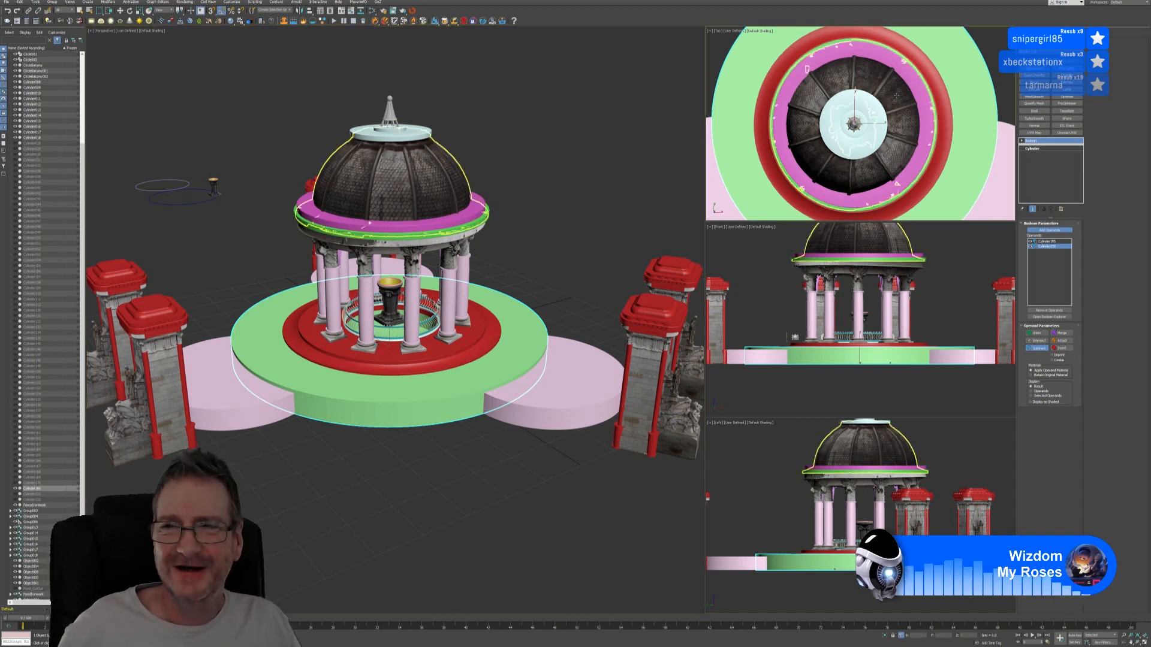
scroll(887, 127, "down", 6)
middle_click_drag(945, 81, 939, 100)
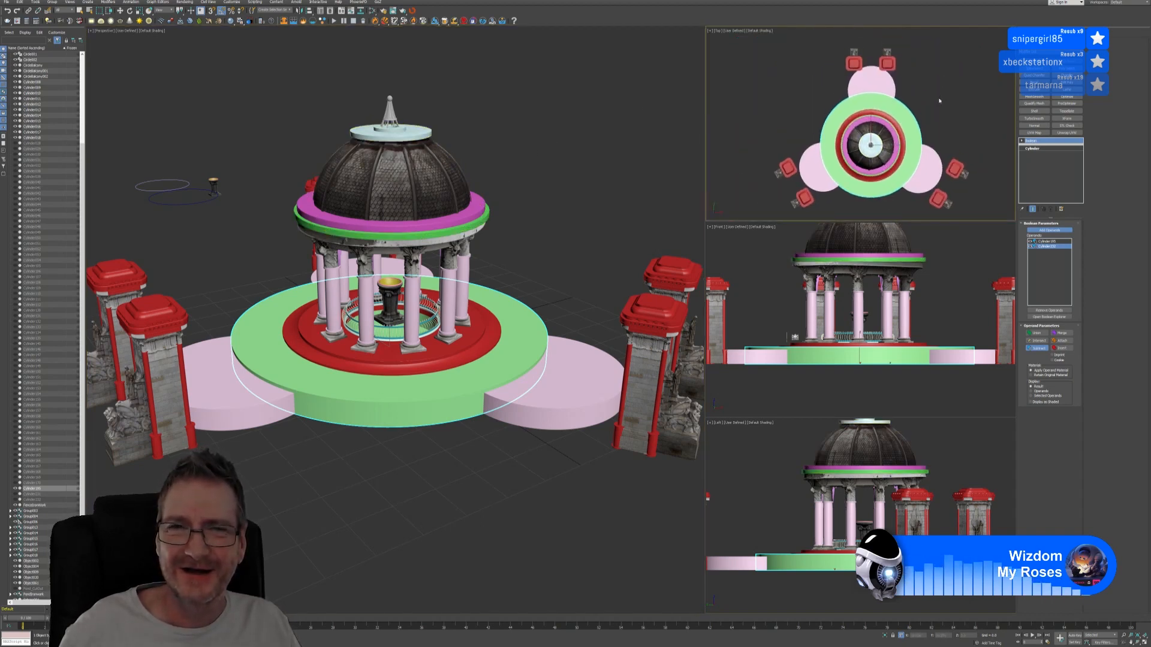
middle_click_drag(417, 98, 427, 95)
Step: Save the scene as a new file version in the New Rotunda series, numbered 10
left_click(11, 2)
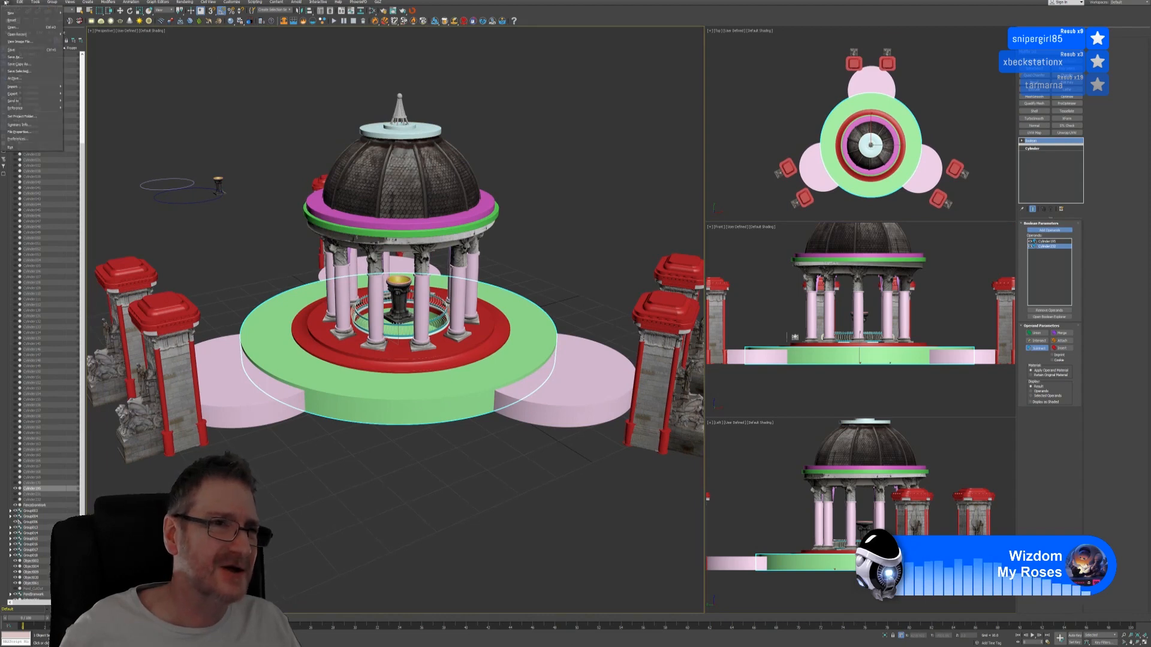
left_click(25, 55)
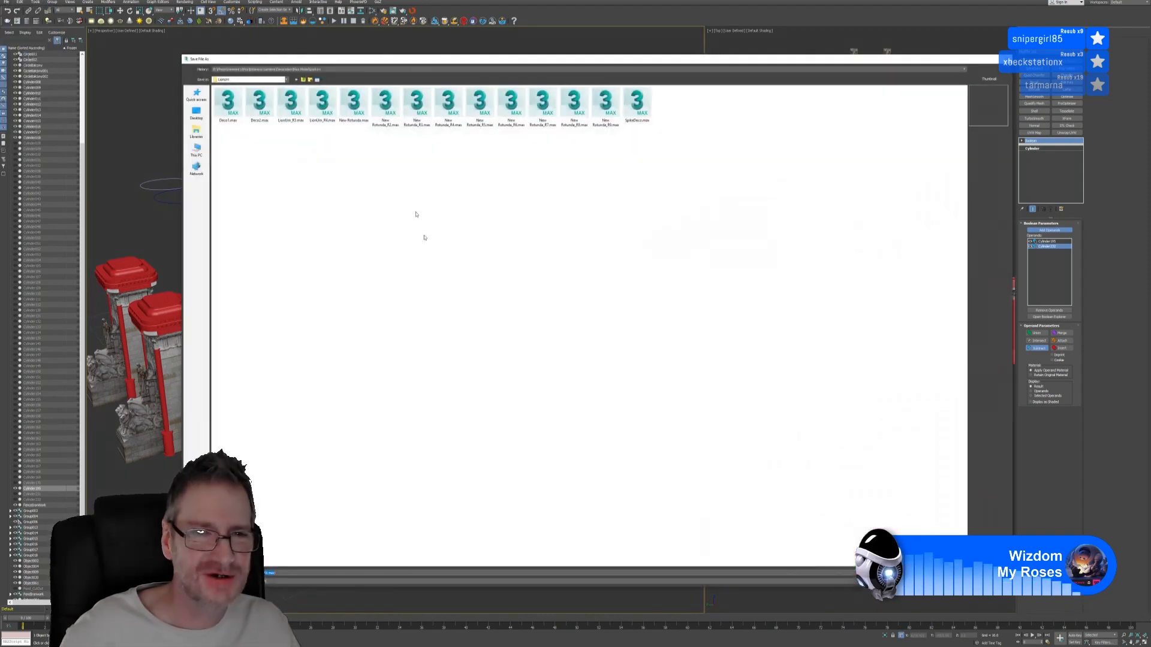
left_click(267, 573)
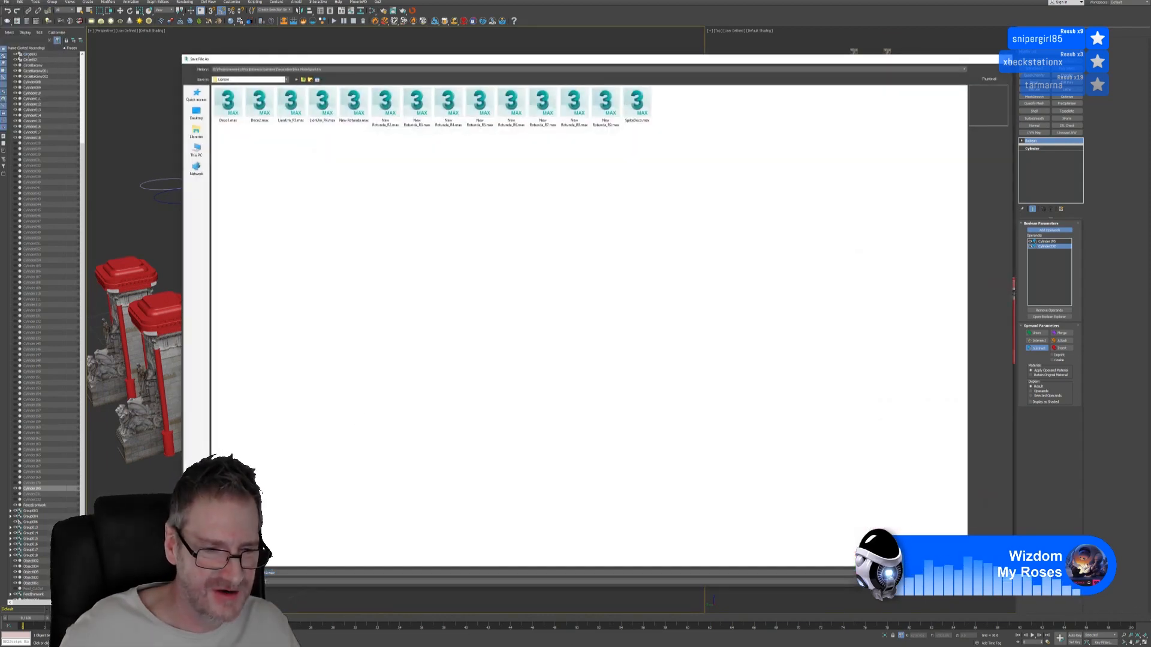
left_click_drag(344, 561, 353, 558)
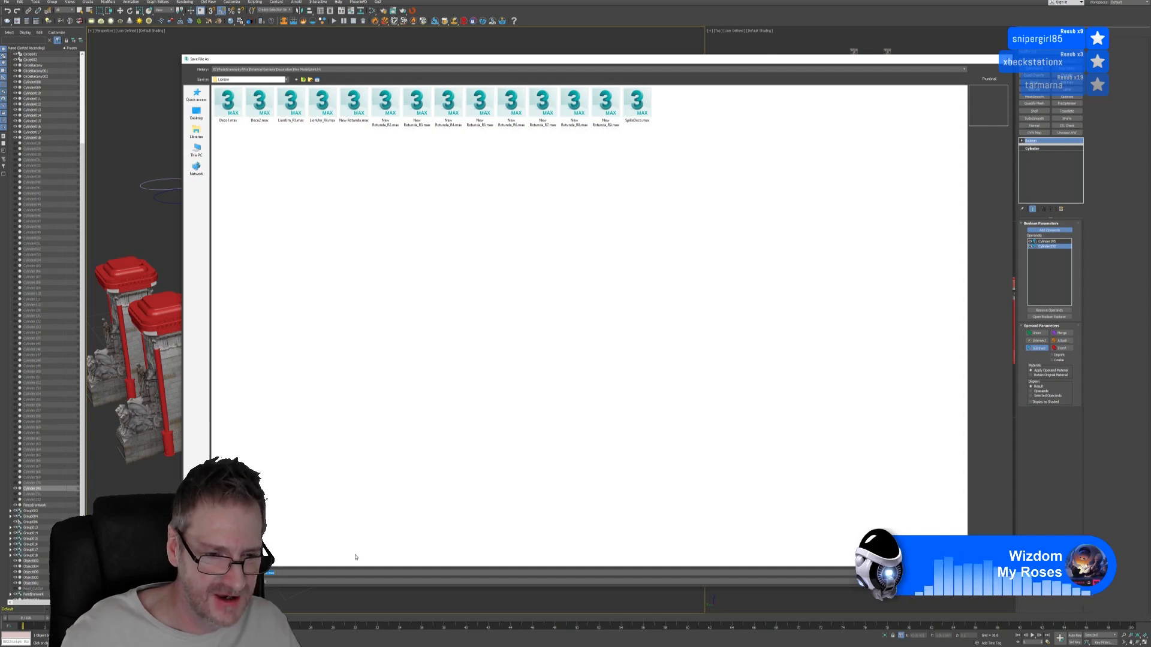
type("10")
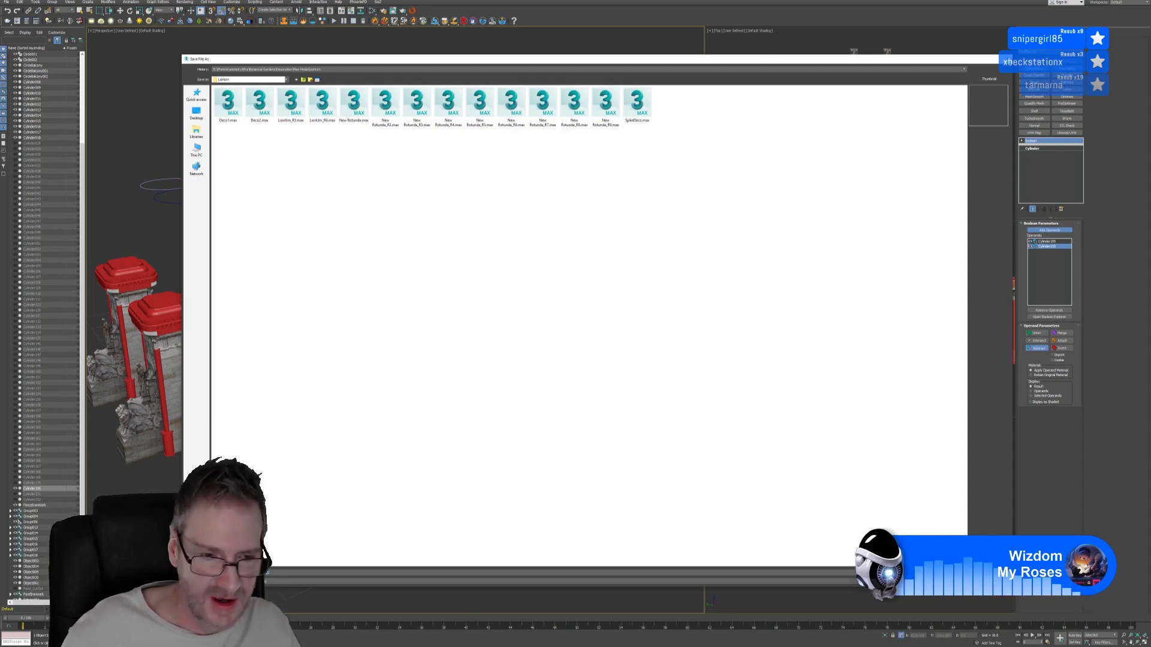
key("Return")
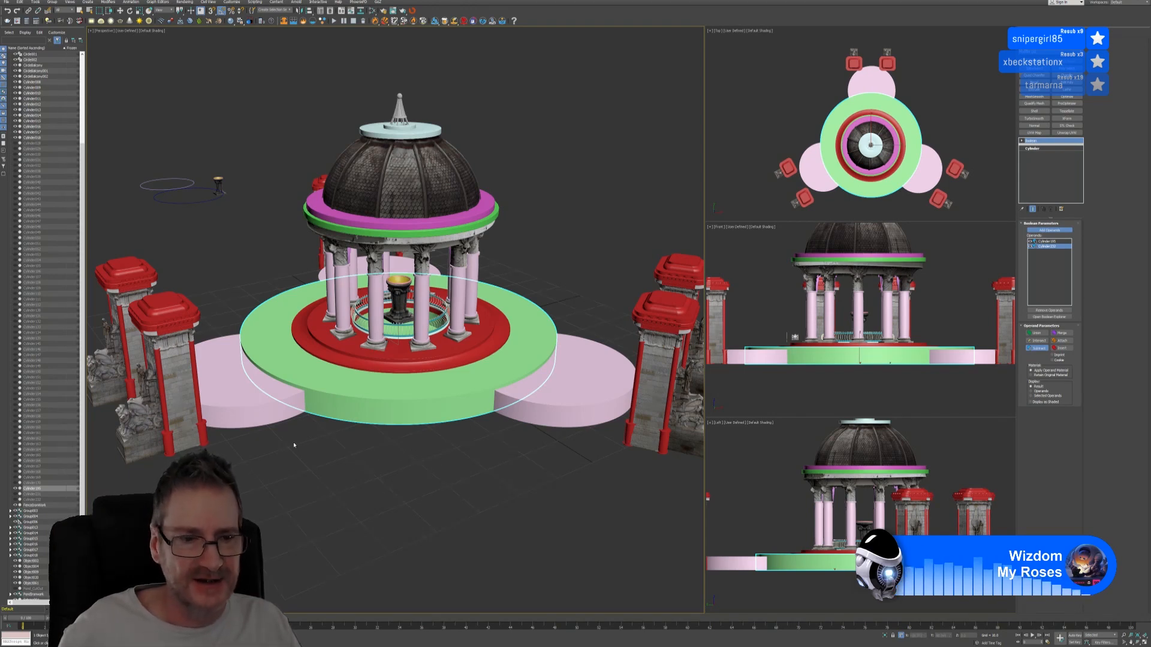
Step: Examine the rotunda, its stepped base and the surrounding gate pillars from ground level and from overhead
scroll(293, 445, "up", 3)
scroll(299, 450, "down", 3)
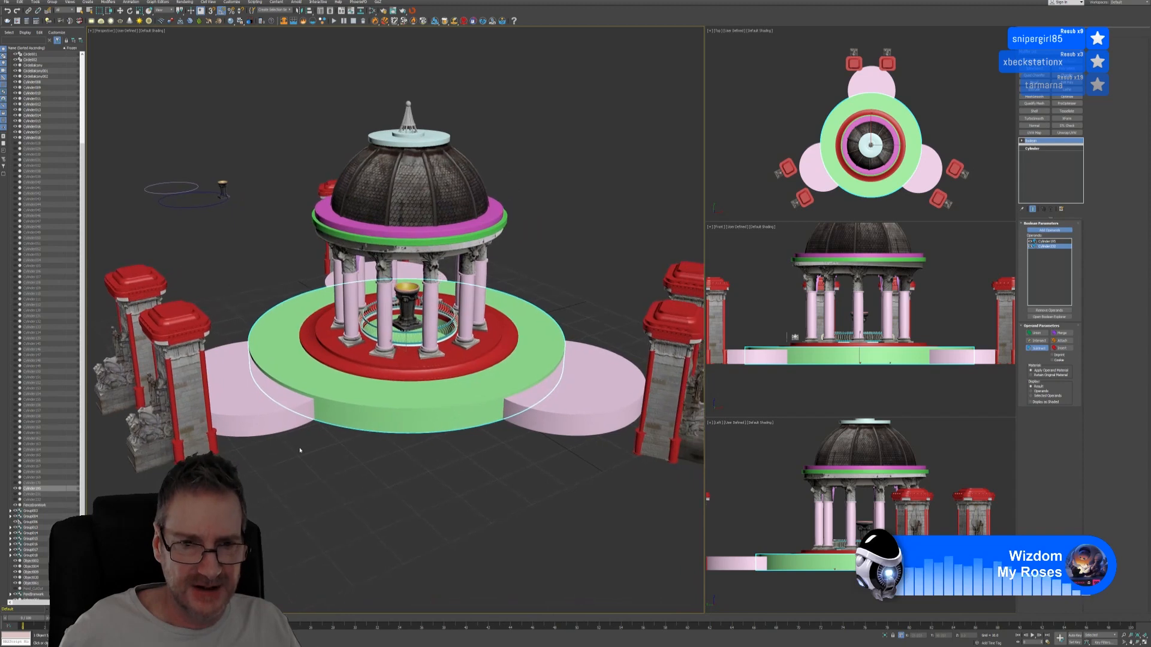
scroll(300, 451, "down", 3)
mouse_move(385, 475)
middle_mouse_down("alt")
mouse_move(350, 466)
mouse_move(388, 483)
middle_mouse_up("alt")
scroll(373, 416, "up", 3)
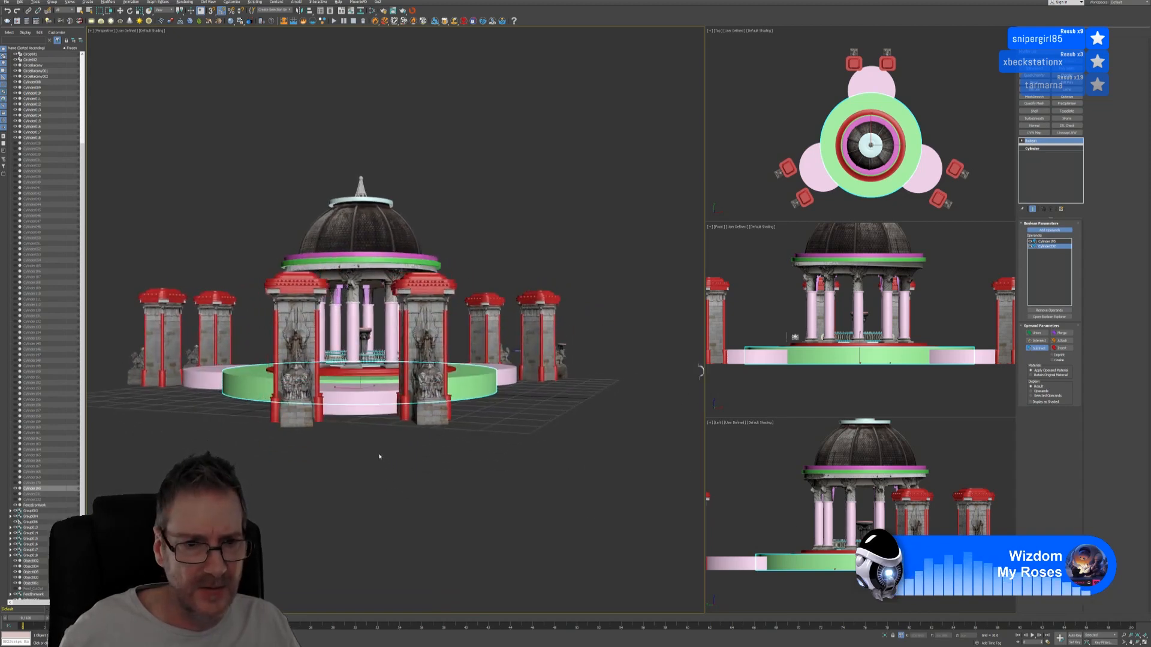
middle_click_drag(378, 457, 419, 513, "alt")
scroll(353, 436, "up", 5)
scroll(369, 471, "down", 5)
scroll(419, 513, "down", 3)
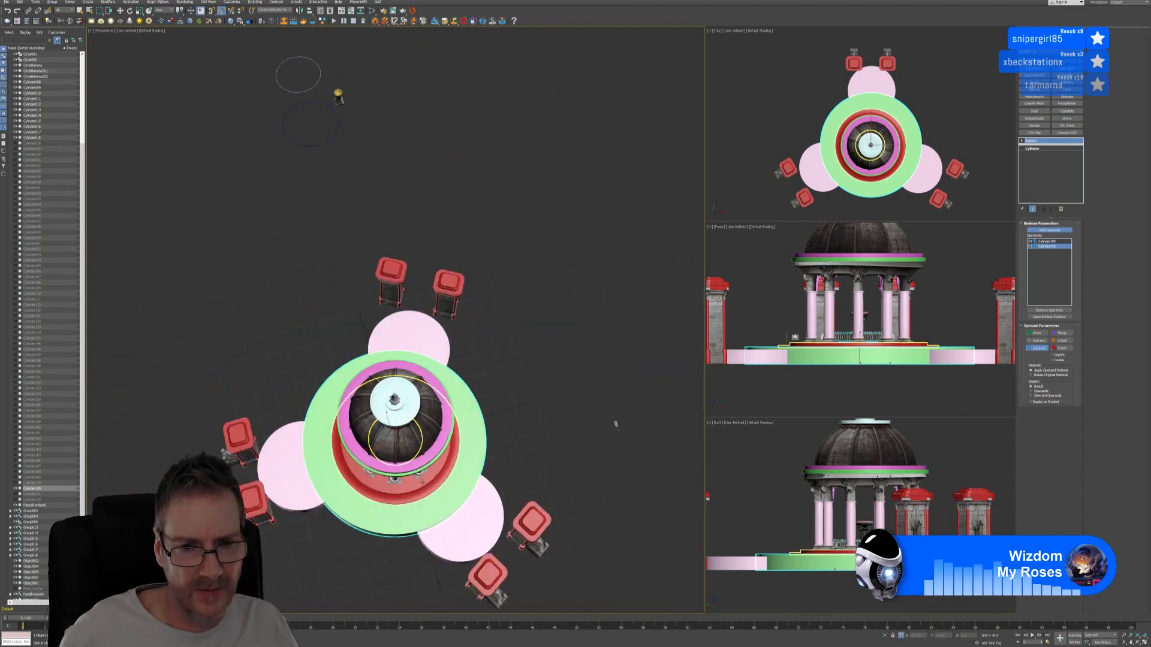
middle_click_drag(504, 329, 455, 338, "alt")
left_click(435, 347)
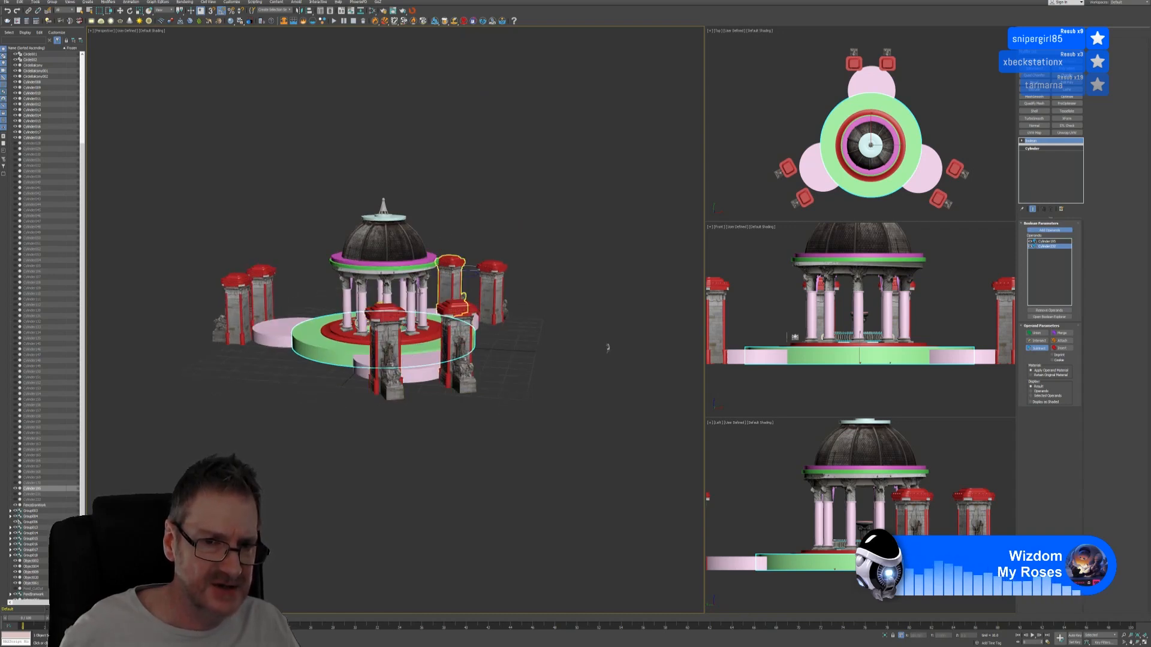
mouse_move(547, 385)
middle_mouse_down("alt")
mouse_move(537, 377)
mouse_move(547, 382)
middle_mouse_up("alt")
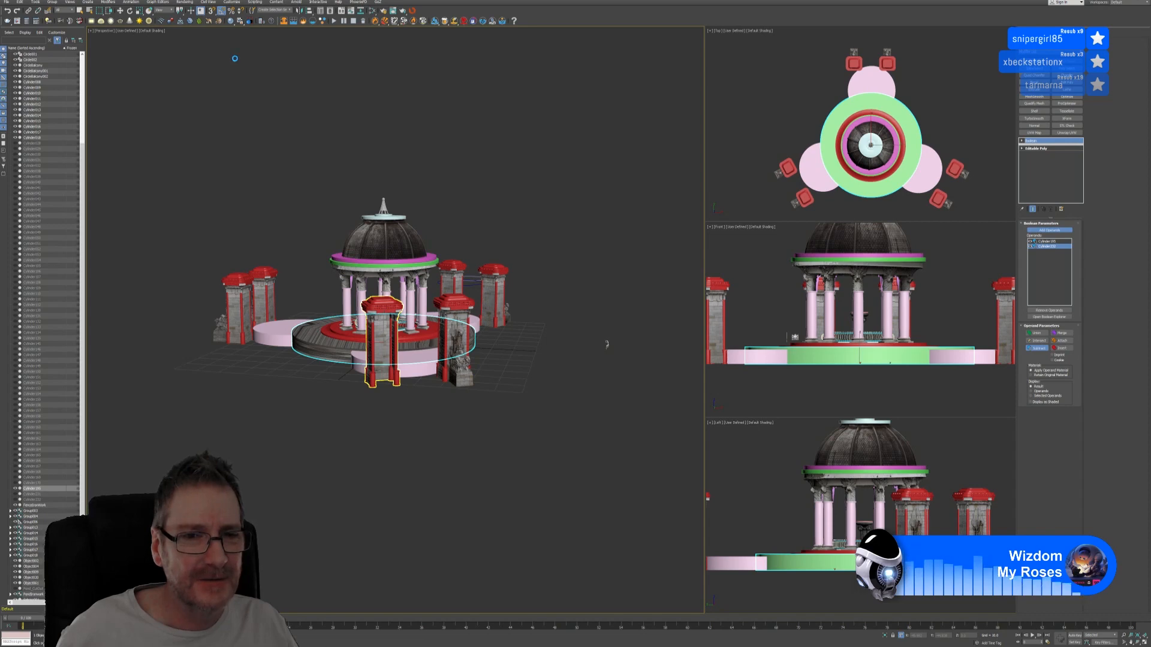
left_click(335, 347)
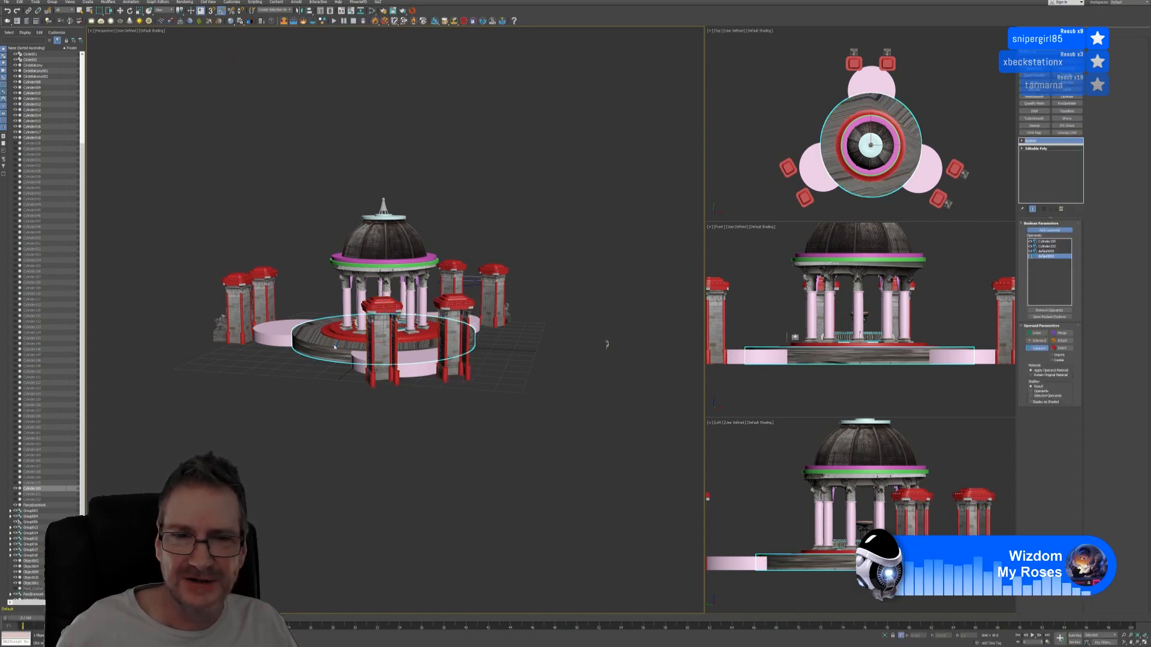
scroll(336, 385, "up", 3)
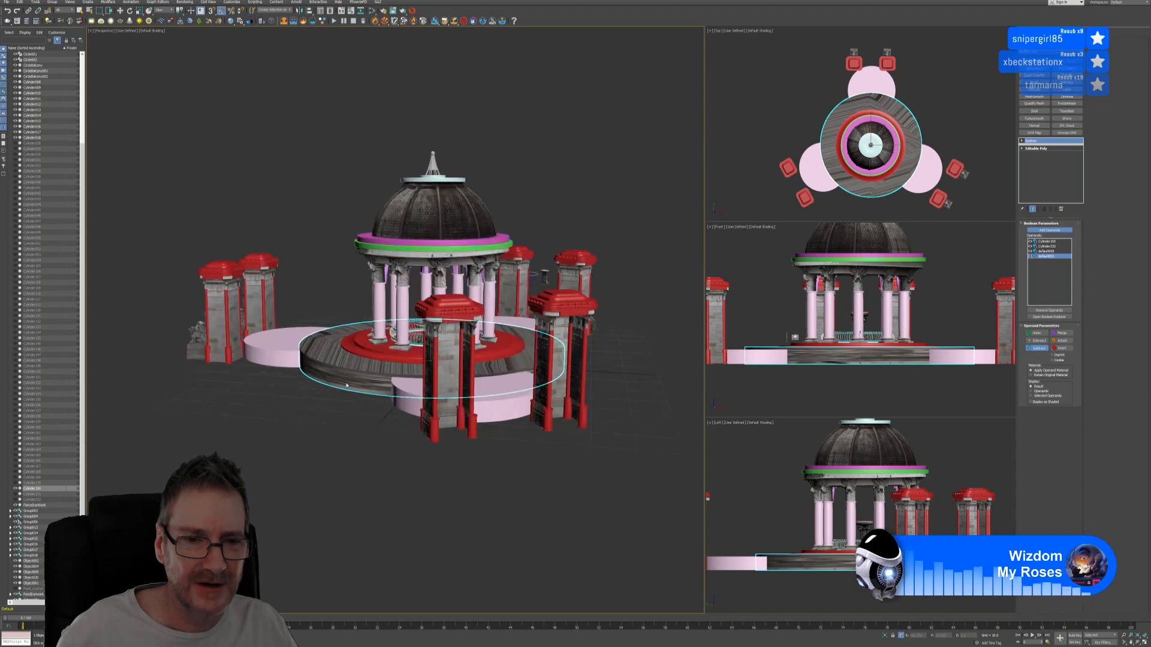
middle_click_drag(374, 442, 368, 442, "alt")
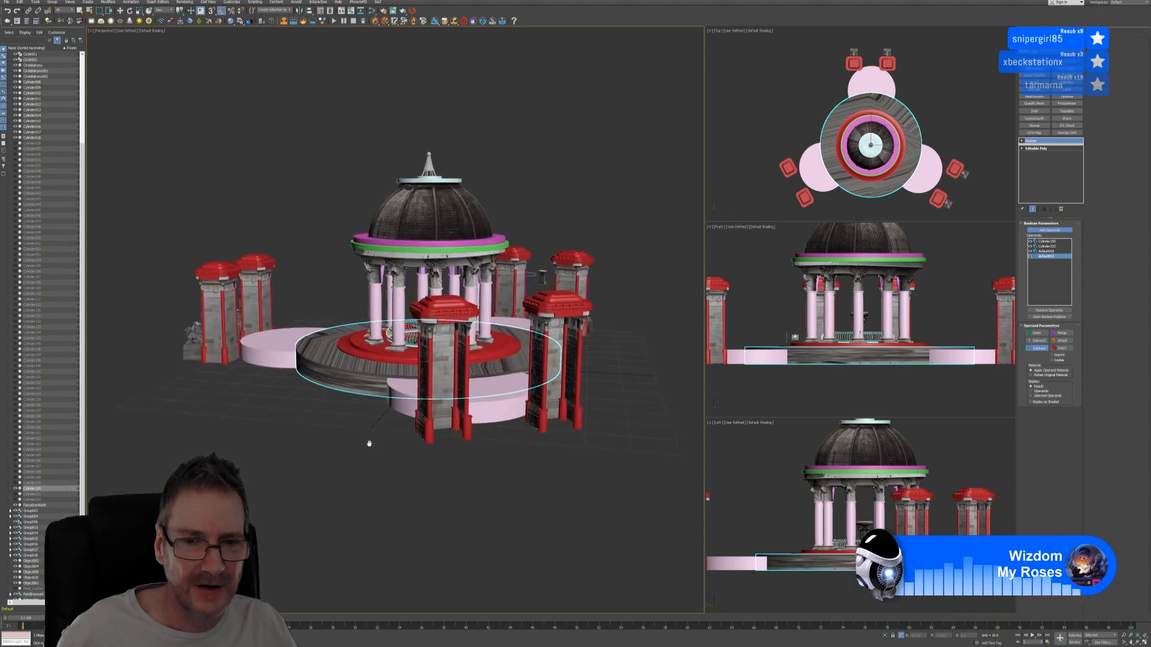
key("ctrl+z")
key("ctrl+z")
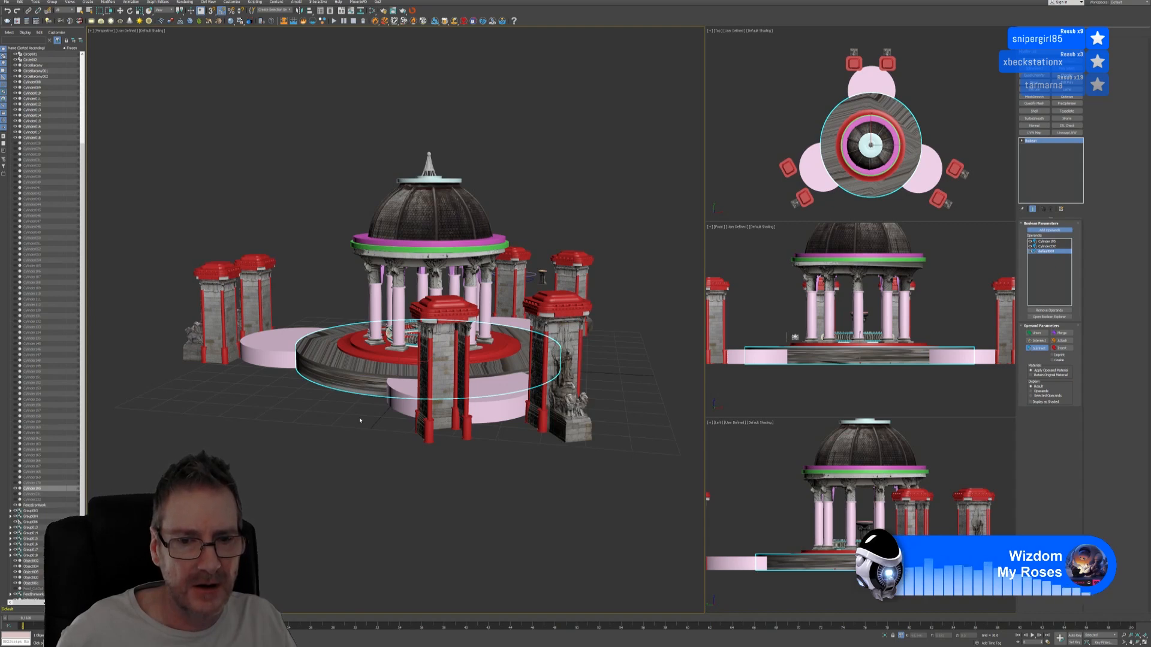
key("ctrl+z")
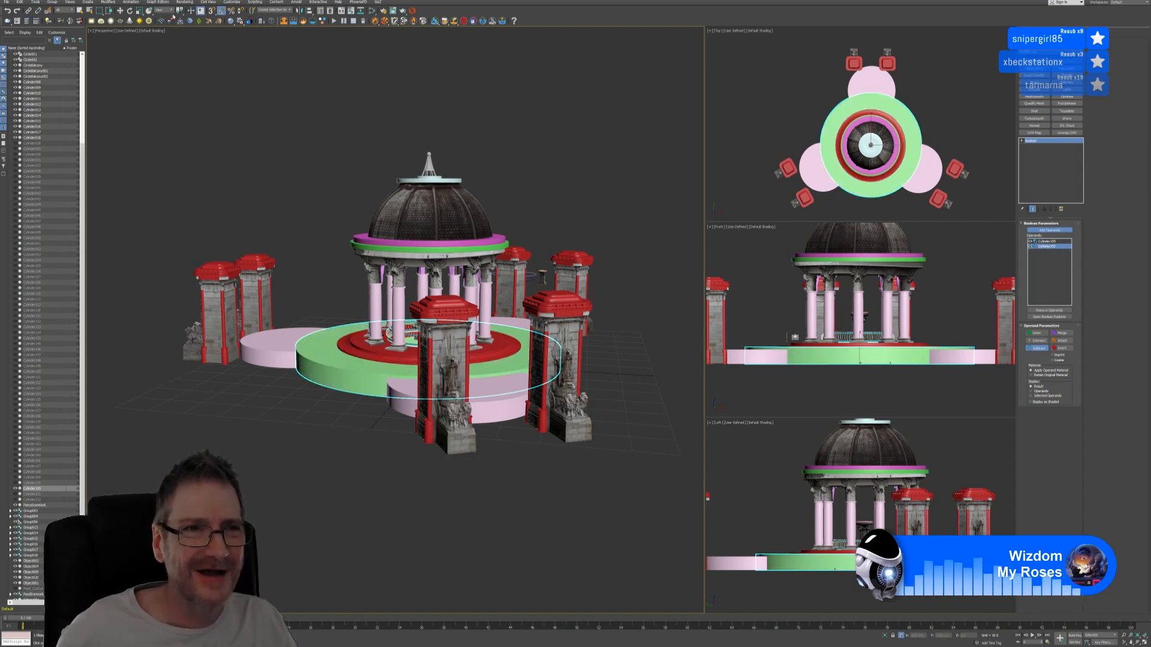
middle_click_drag(480, 132, 454, 122)
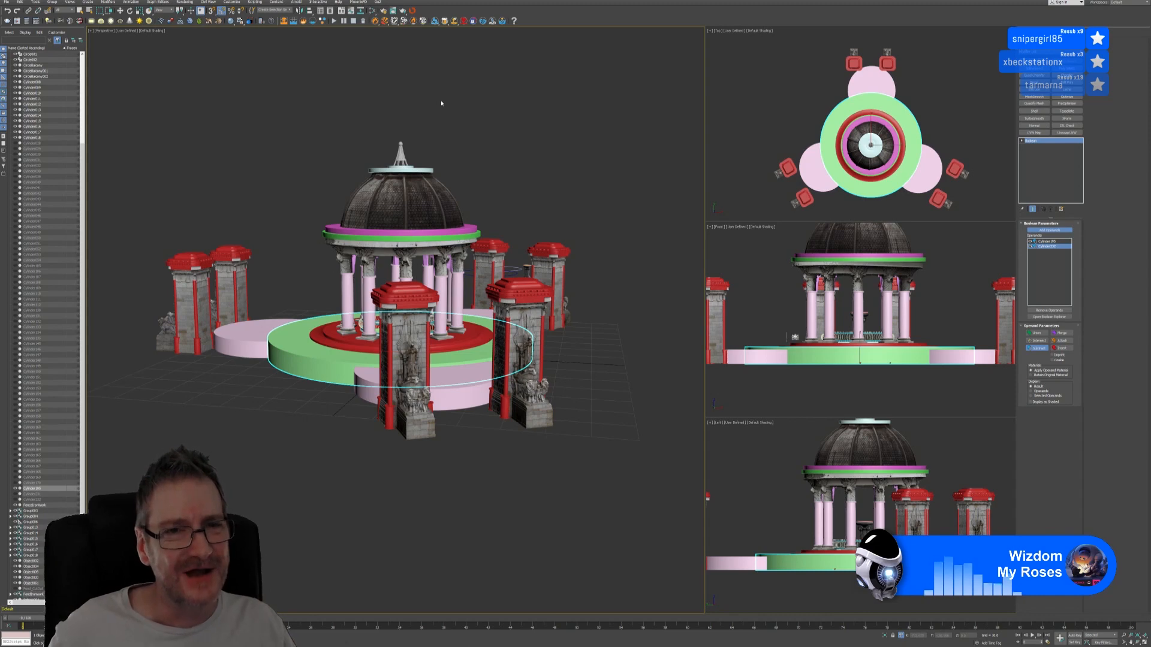
middle_click_drag(440, 102, 448, 105)
left_click(425, 432)
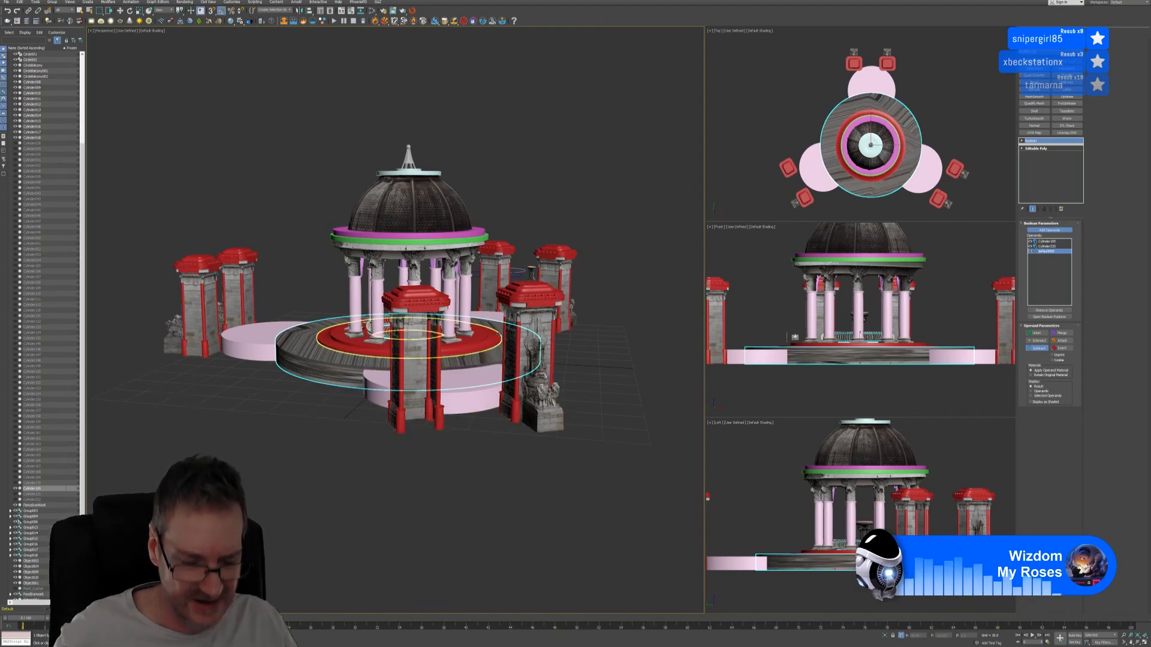
key("ctrl+z")
key("ctrl+z")
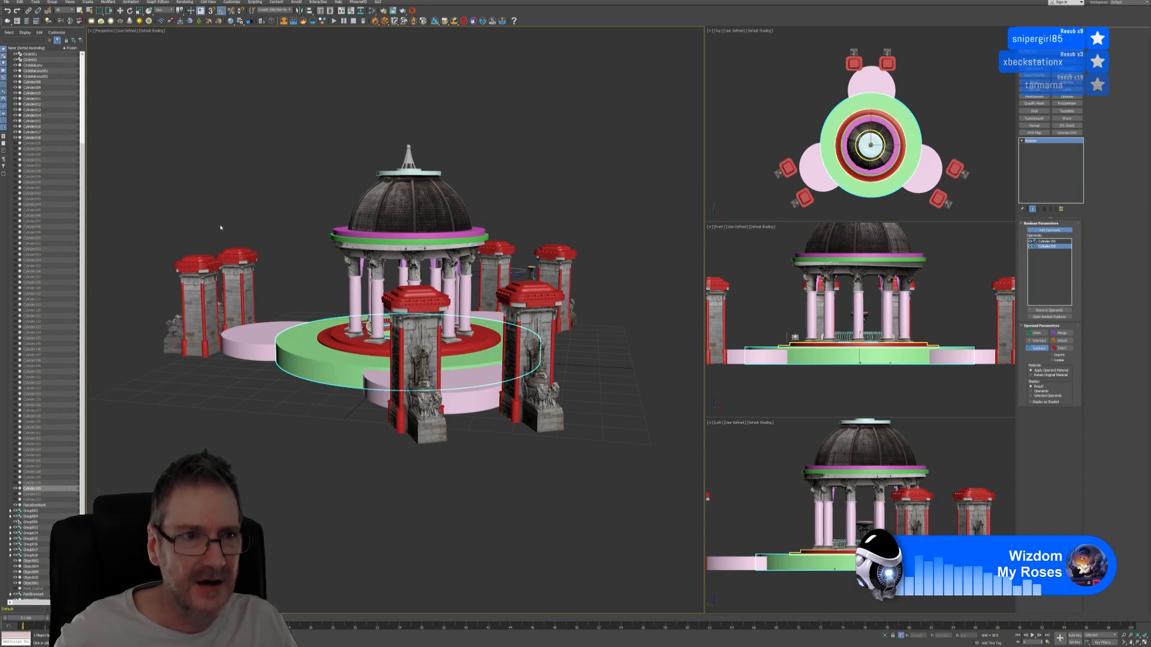
left_click(8, 2)
left_click(194, 92)
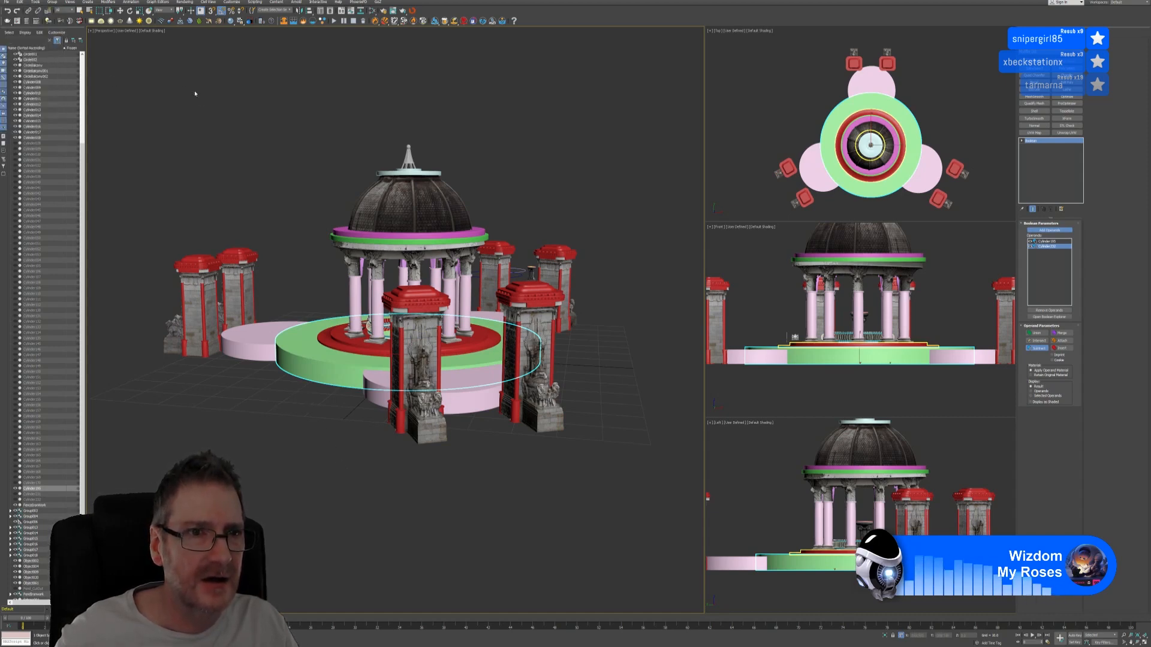
Step: Stop picking Boolean operands, collapse the green base into an Editable Poly, and clear the selection
middle_click_drag(272, 171, 278, 203)
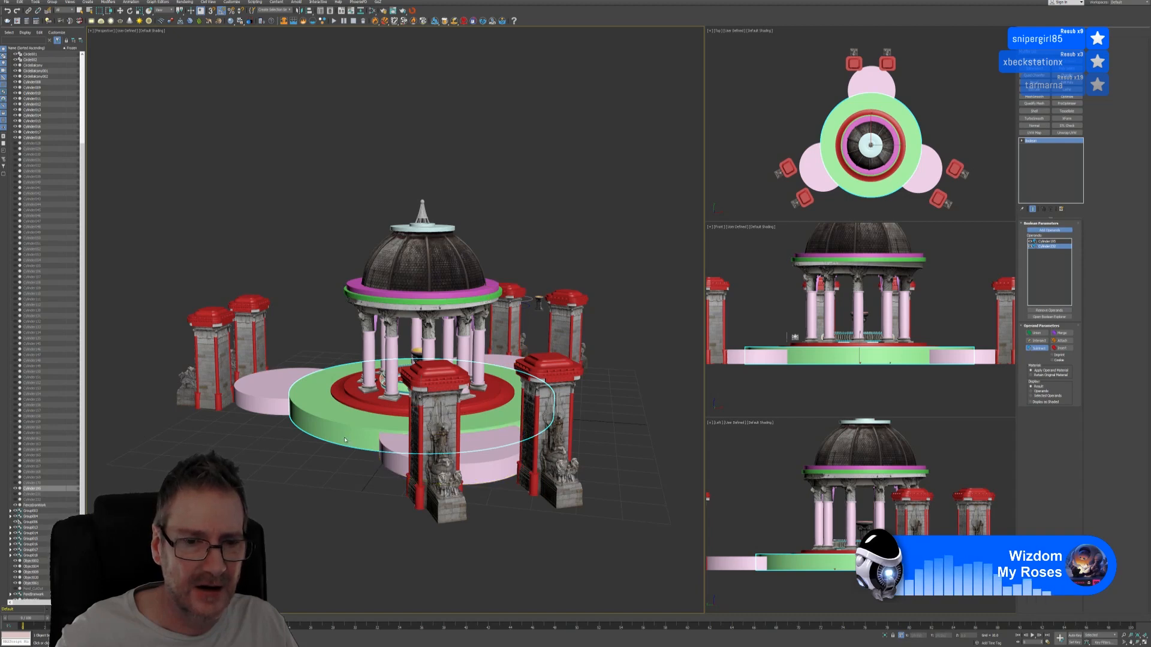
left_click(1048, 232)
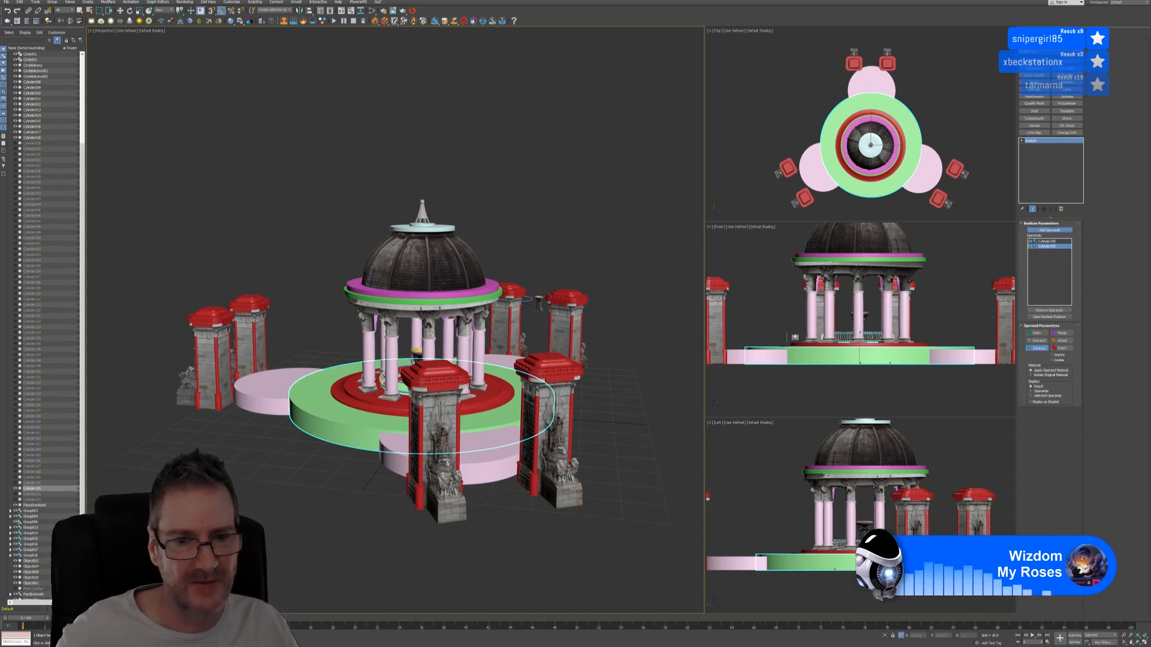
left_click(1054, 230)
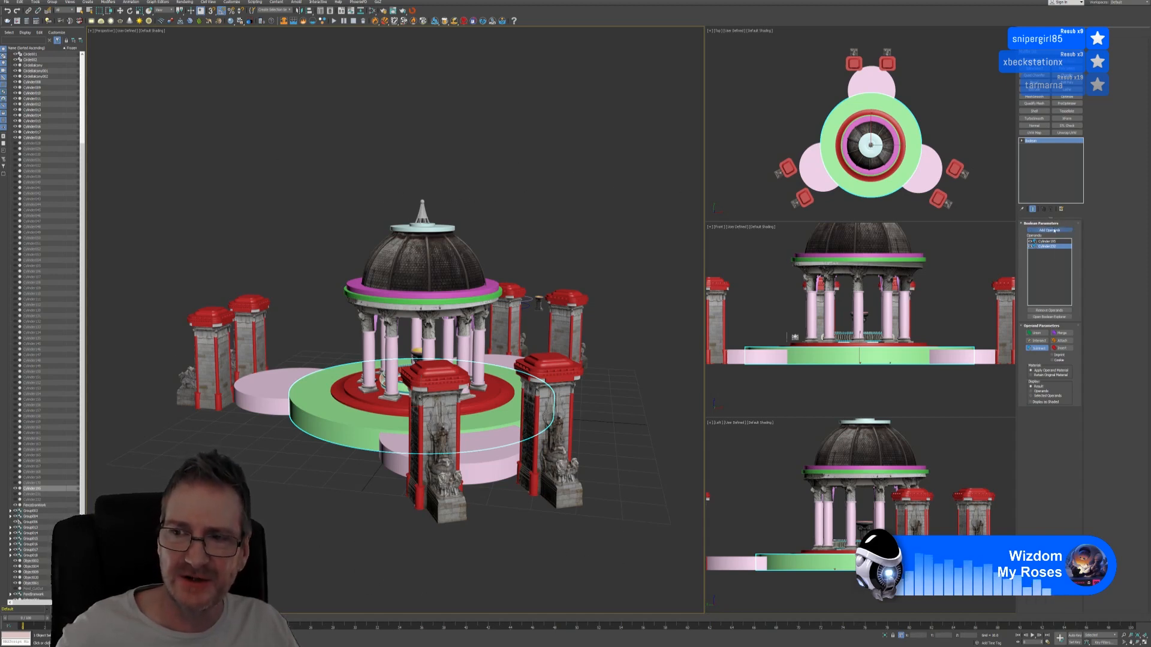
key("w")
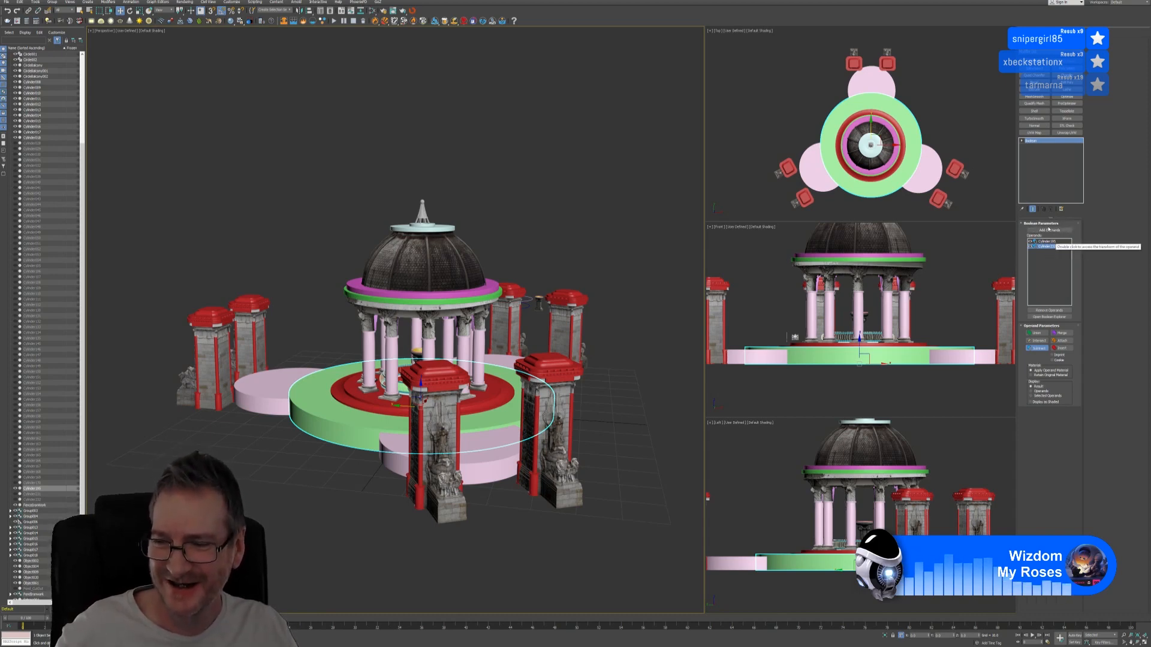
right_click(1030, 141)
left_click(1060, 189)
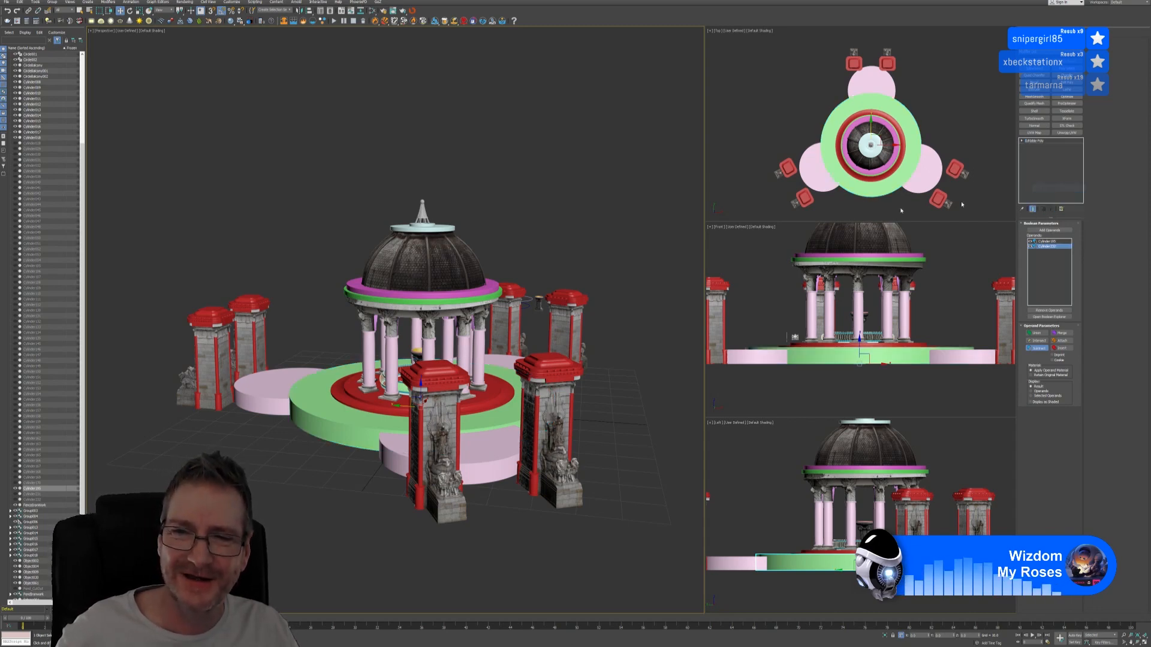
left_click(581, 222)
middle_click_drag(578, 222, 554, 210)
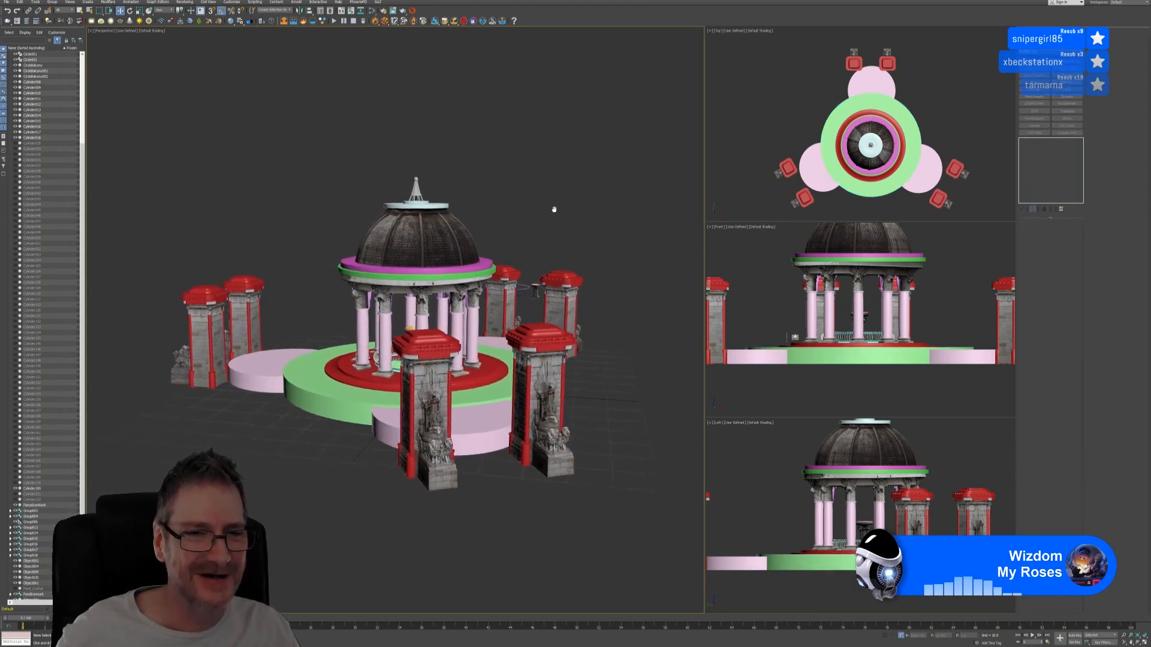
left_click(8, 3)
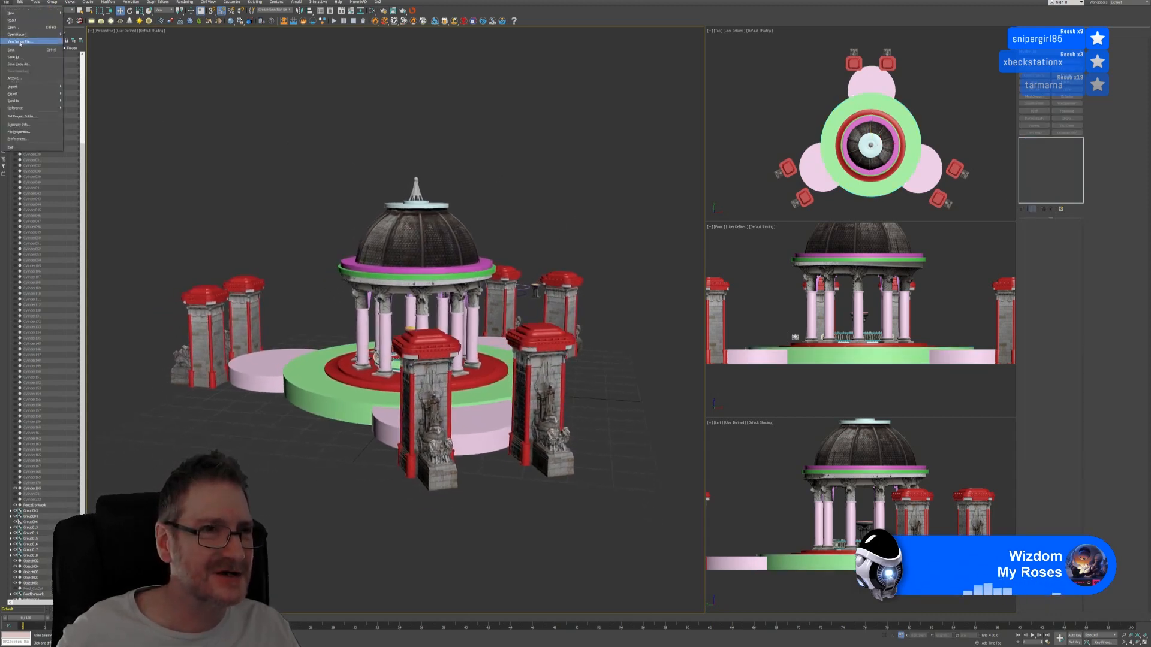
left_click(24, 43)
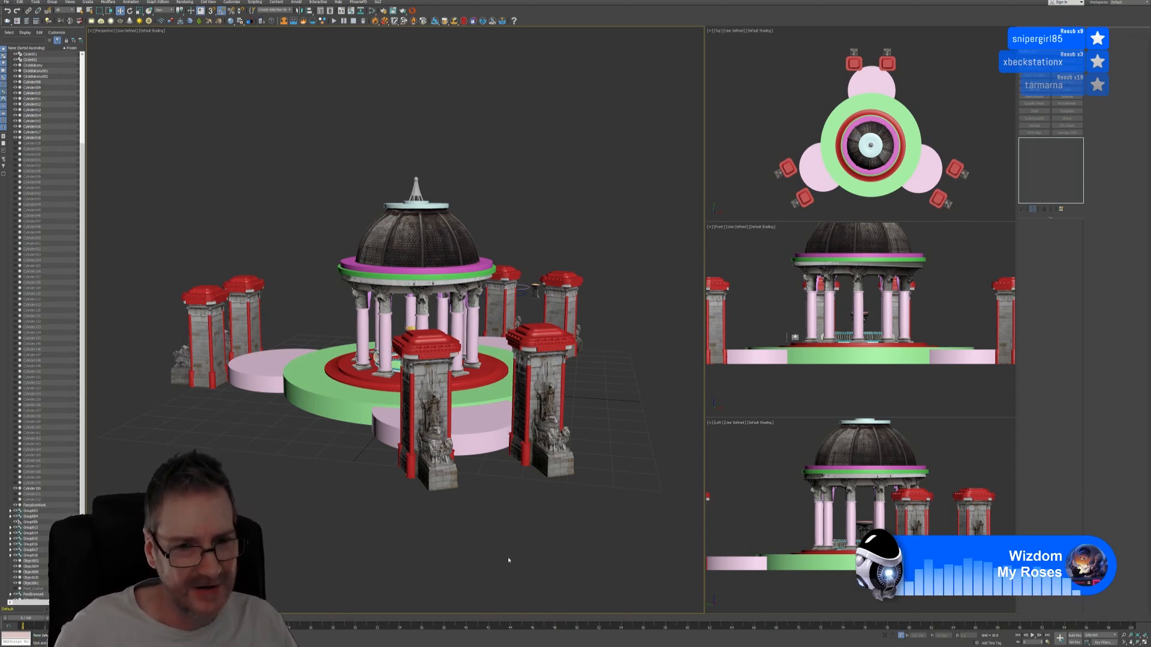
Step: Select all six statue pillars and scale them down uniformly about their common centre so they stand on the pink side discs
left_click(449, 483)
left_click(569, 470, "ctrl")
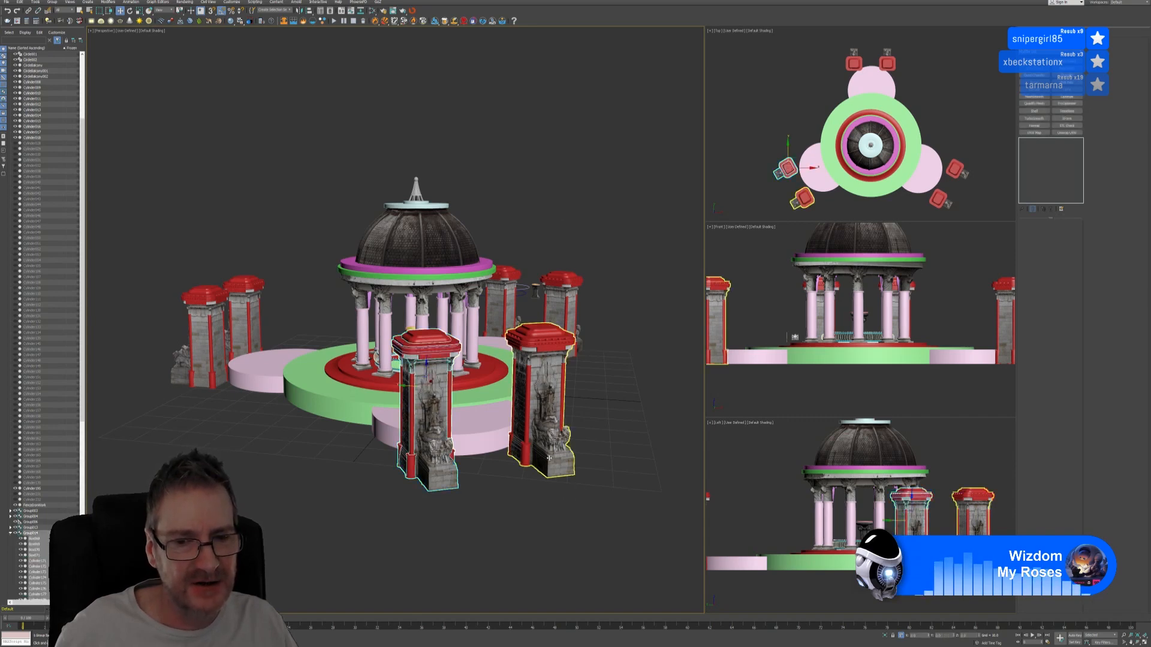
left_click(566, 313, "ctrl")
left_click(504, 306, "ctrl")
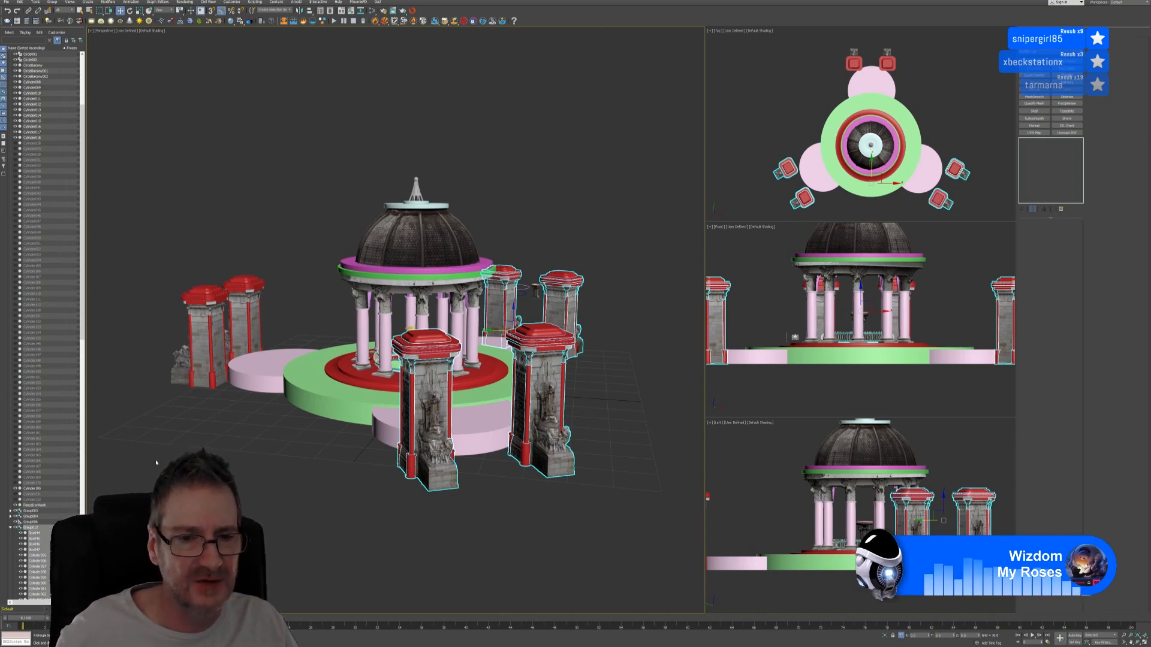
left_click(245, 329, "ctrl")
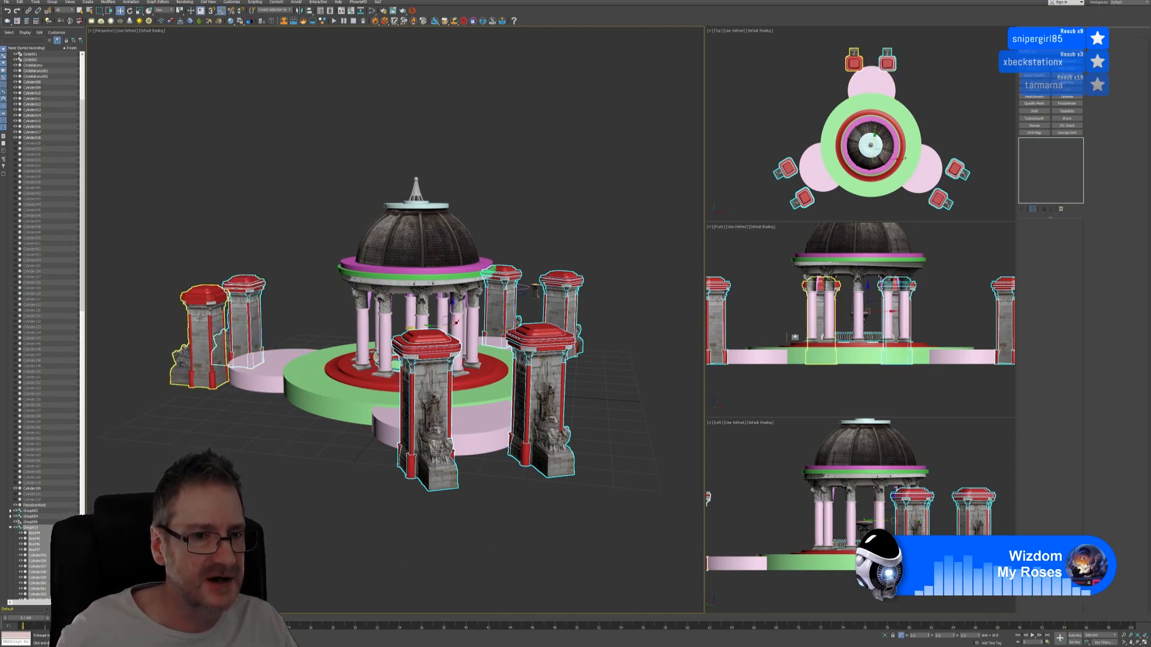
left_click(210, 332, "ctrl")
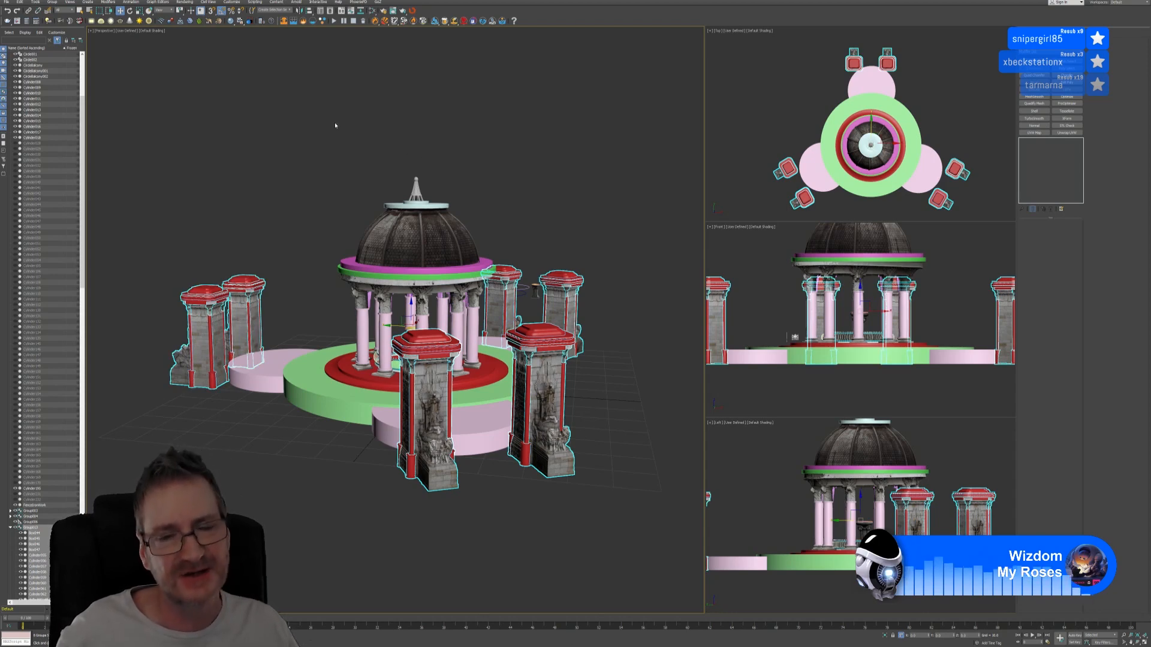
key("r")
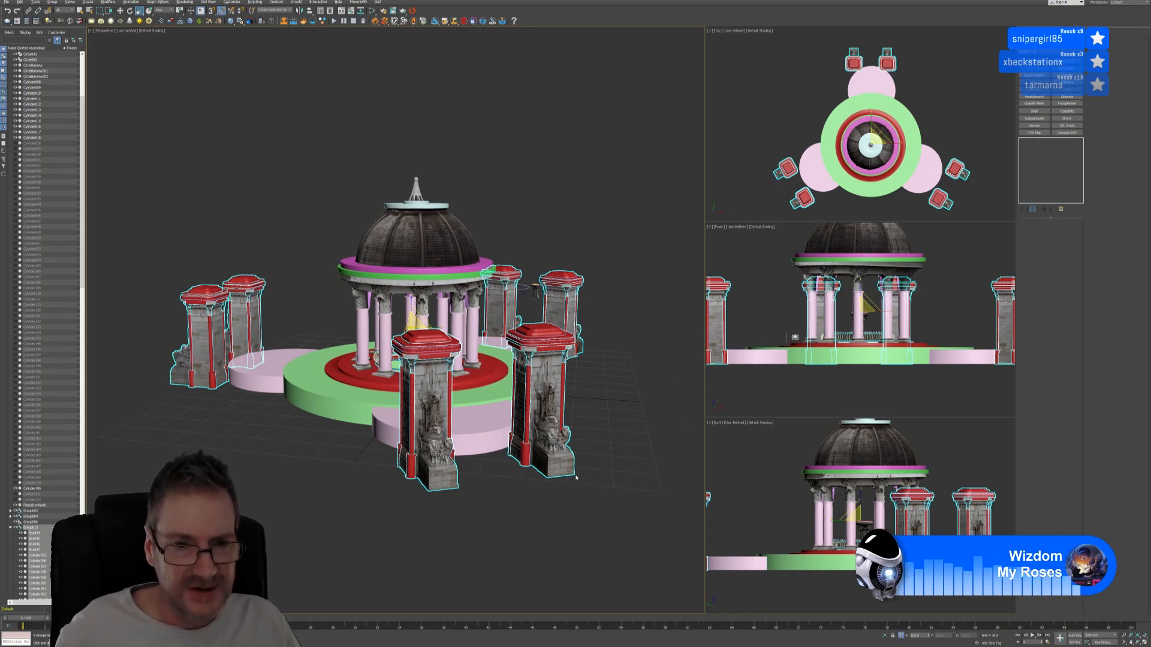
middle_click_drag(575, 478, 592, 464, "alt")
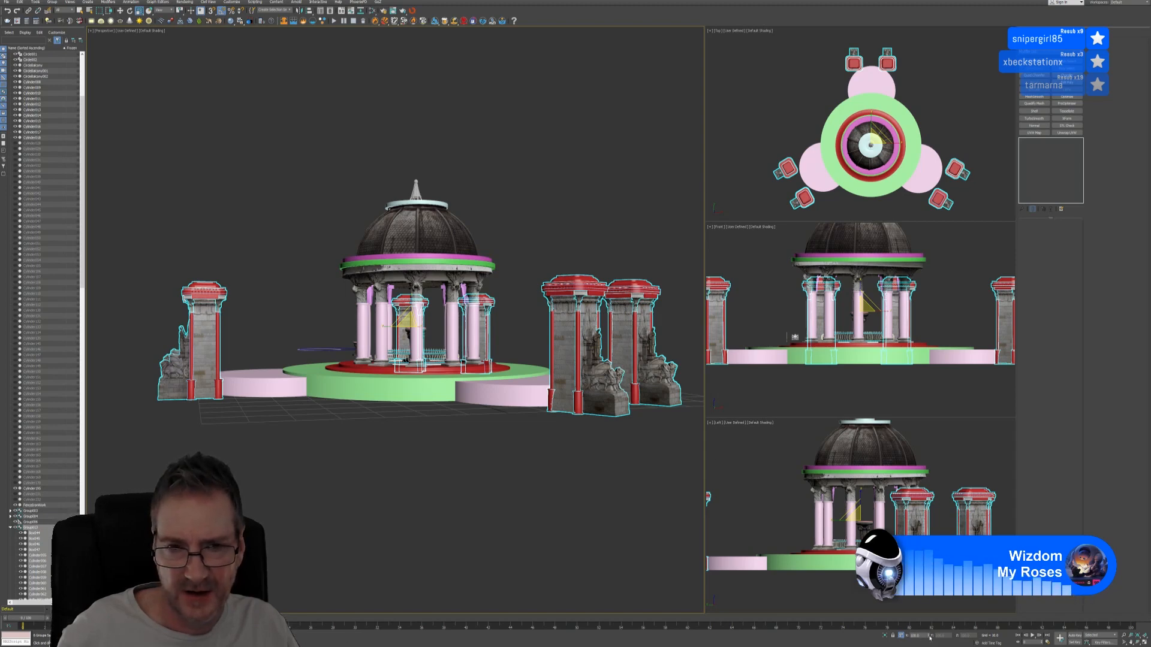
left_click_drag(929, 637, 929, 32)
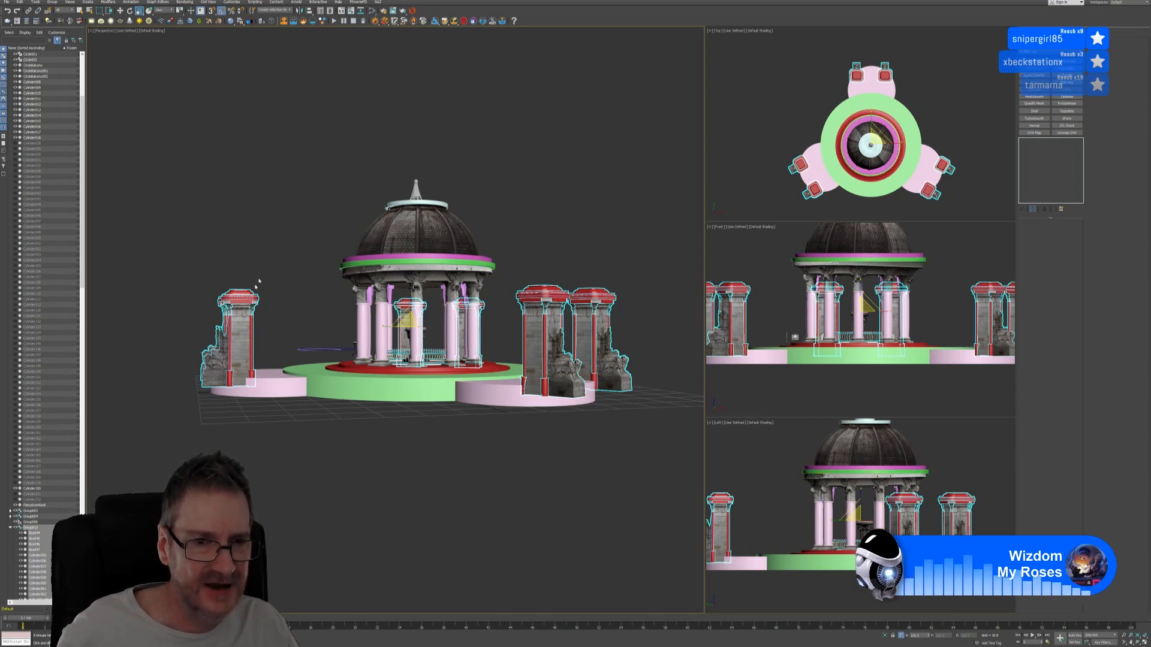
Step: Lower all six statue pillars vertically until they stand at ground level beside the pink discs, and clear the selection
key("w")
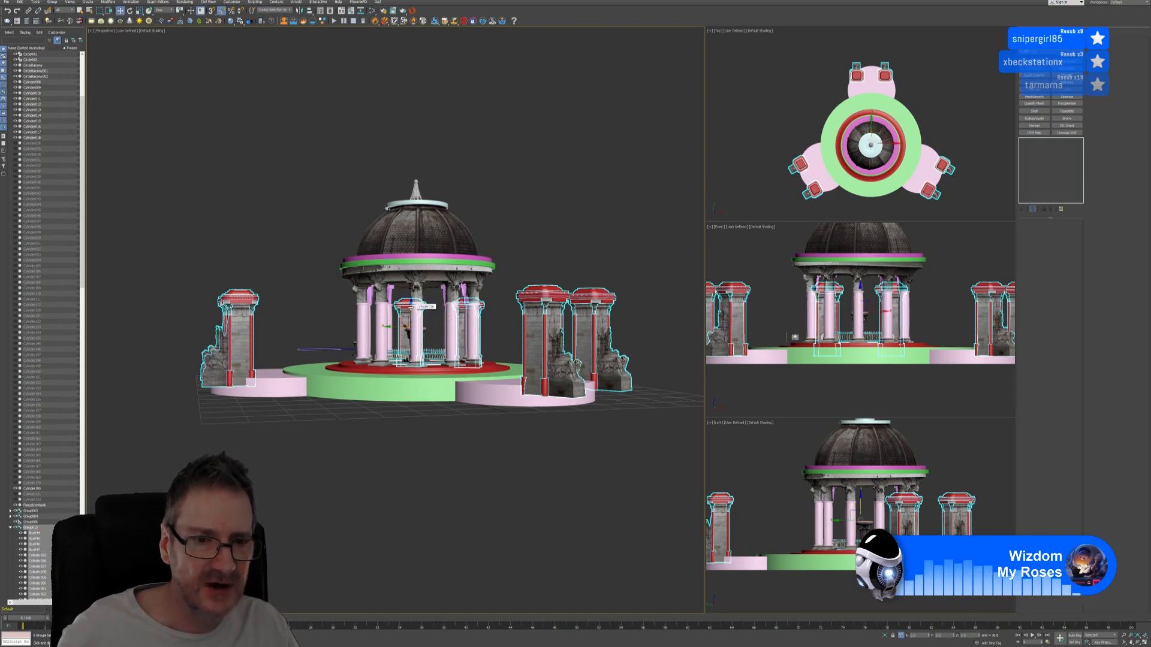
left_click_drag(427, 308, 409, 316)
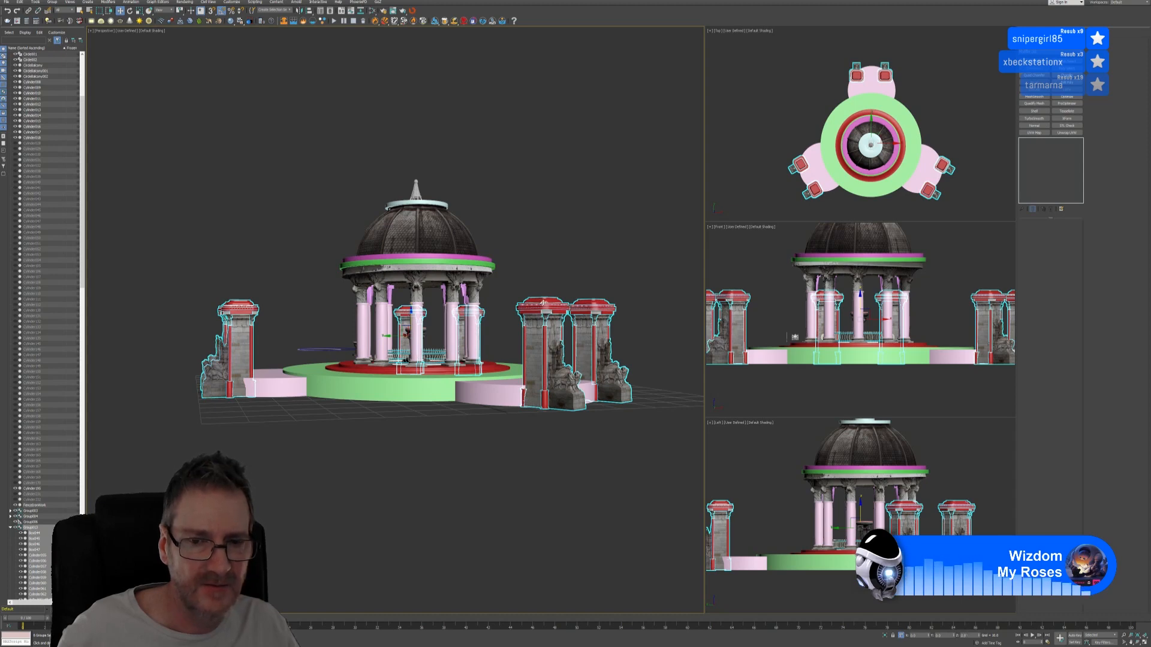
left_click(592, 156)
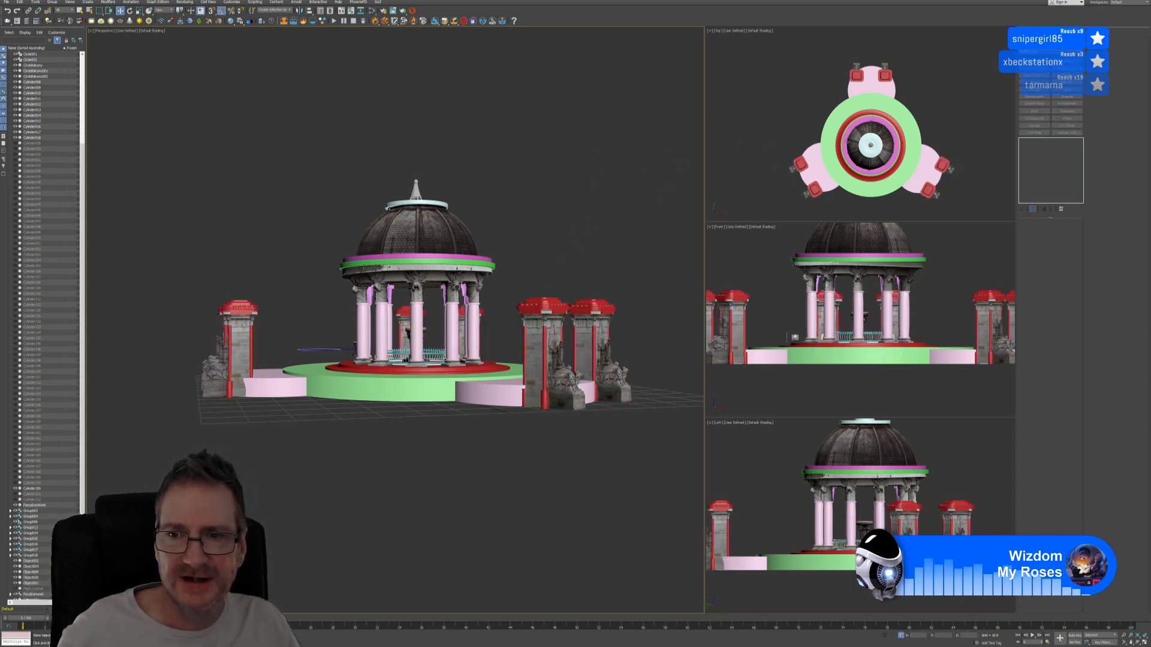
Step: In the top view, move the lower-left pair of statue pillars diagonally outward to the rim of its pink disc
scroll(770, 142, "up", 3)
left_click(784, 184)
left_click(782, 174)
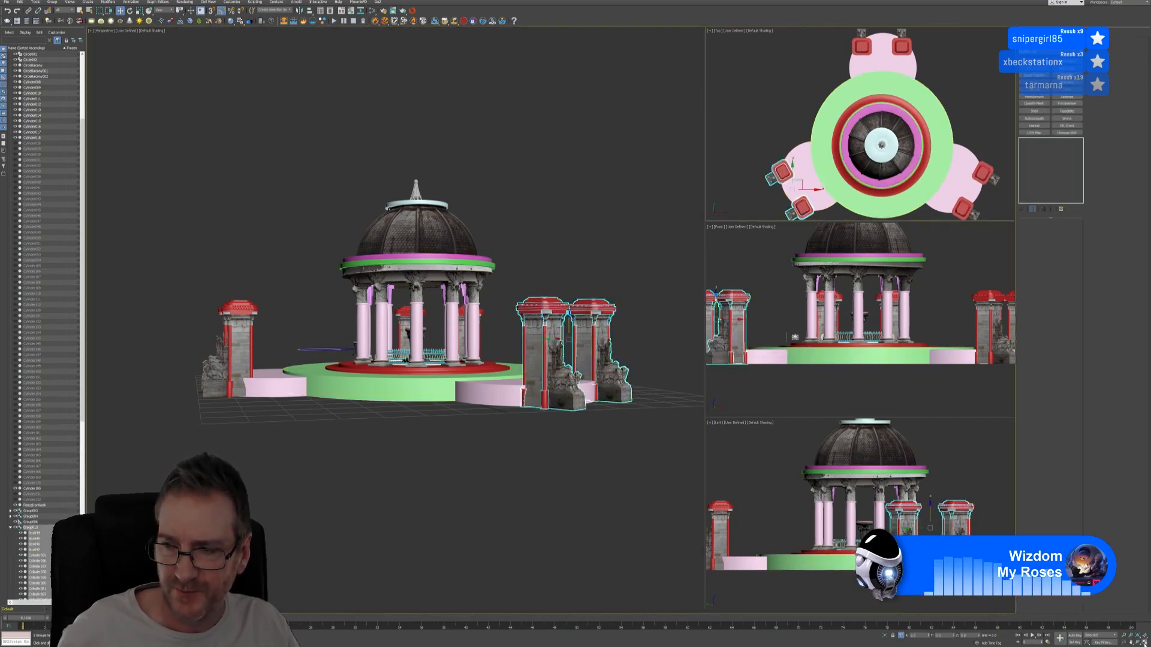
key("alt+w")
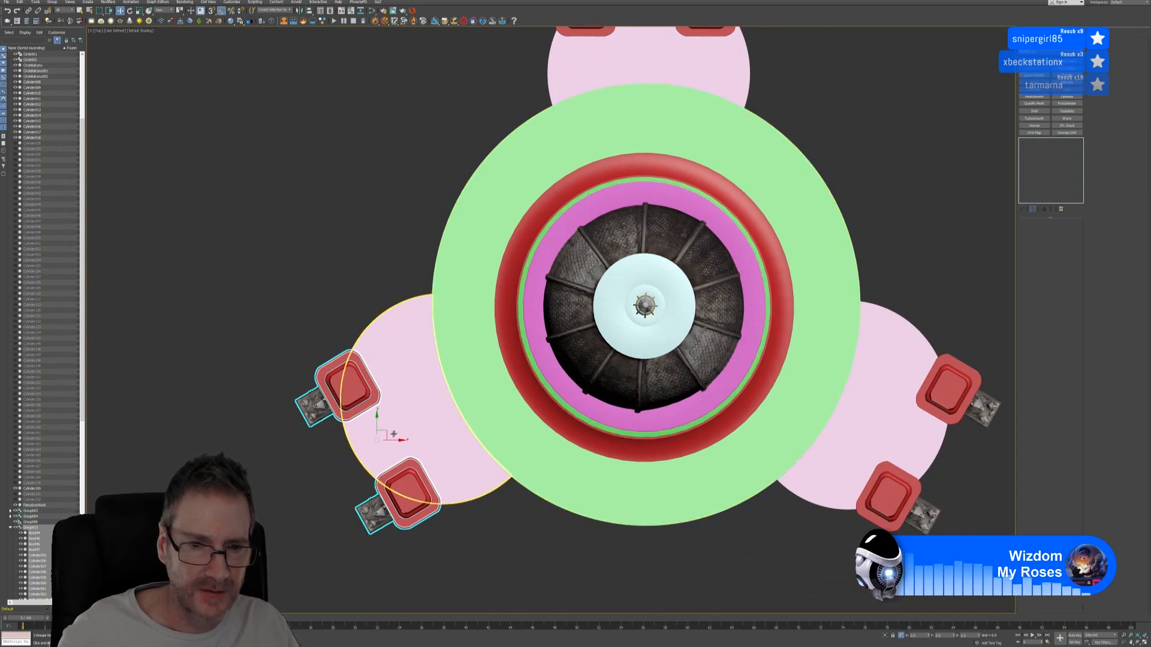
left_click_drag(385, 431, 357, 454)
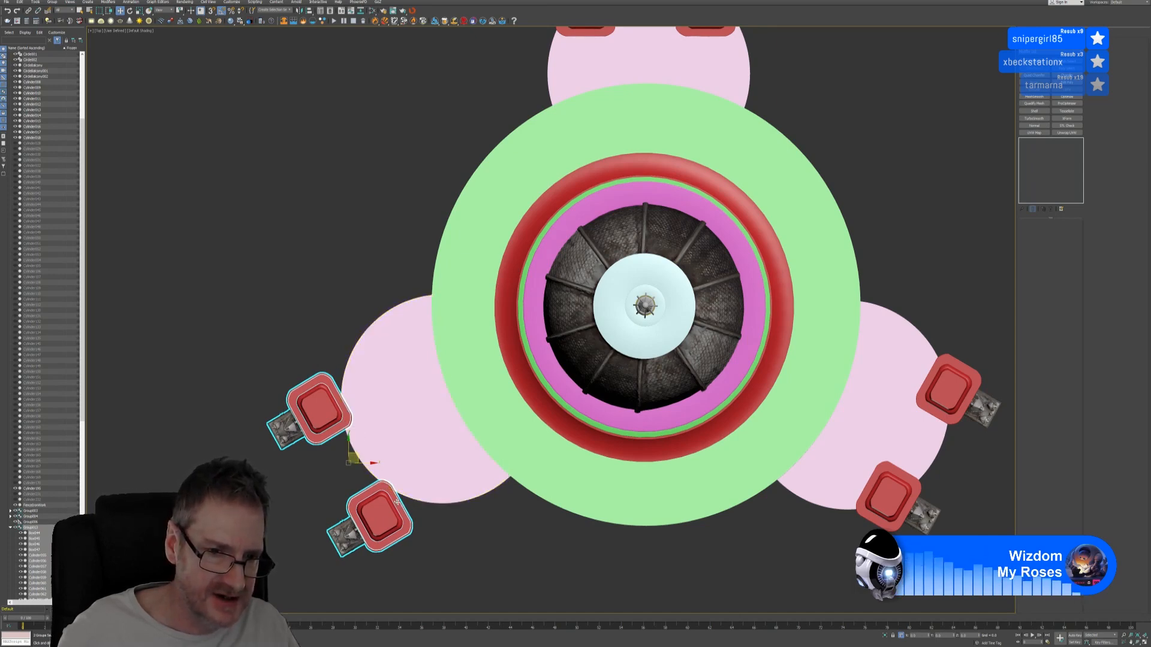
left_click_drag(360, 456, 361, 449)
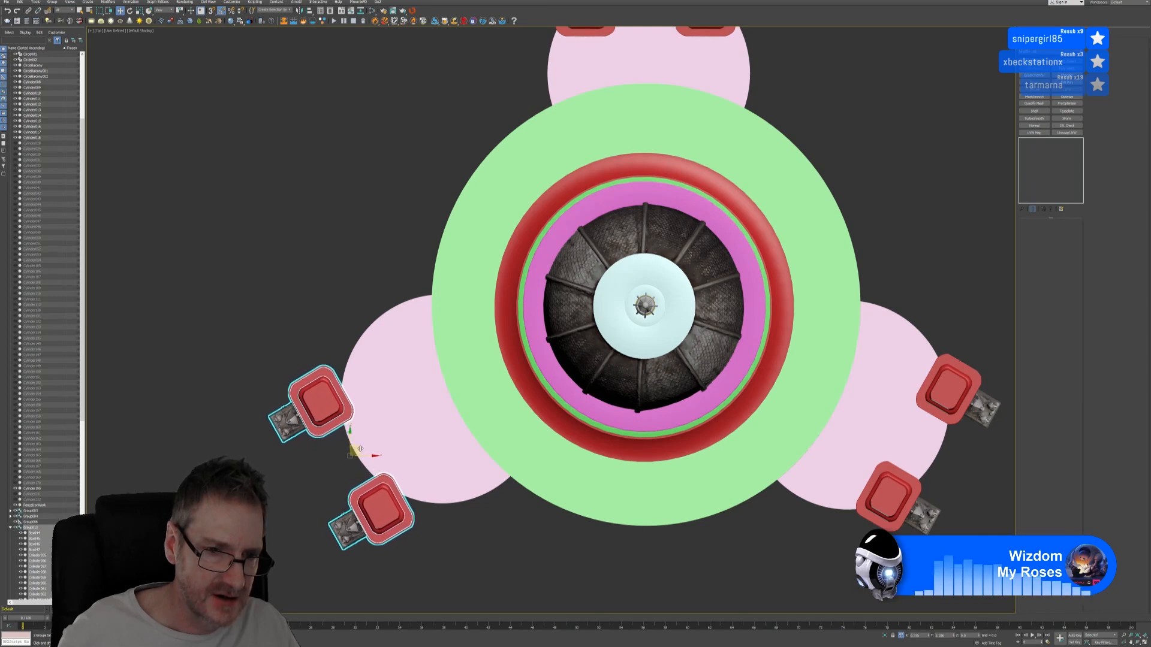
Step: Move the lower-right pair of statue pillars diagonally outward to the rim of its pink disc
middle_click_drag(884, 173, 734, 79)
left_click(731, 407)
left_click(800, 297, "ctrl")
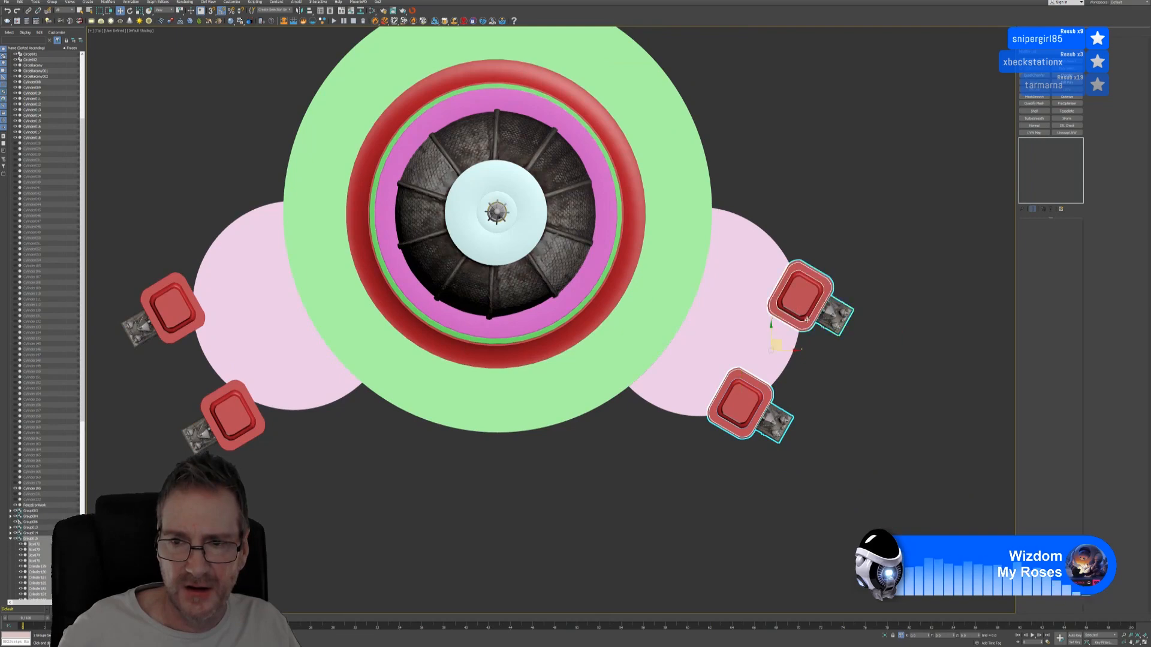
left_click_drag(782, 341, 800, 355)
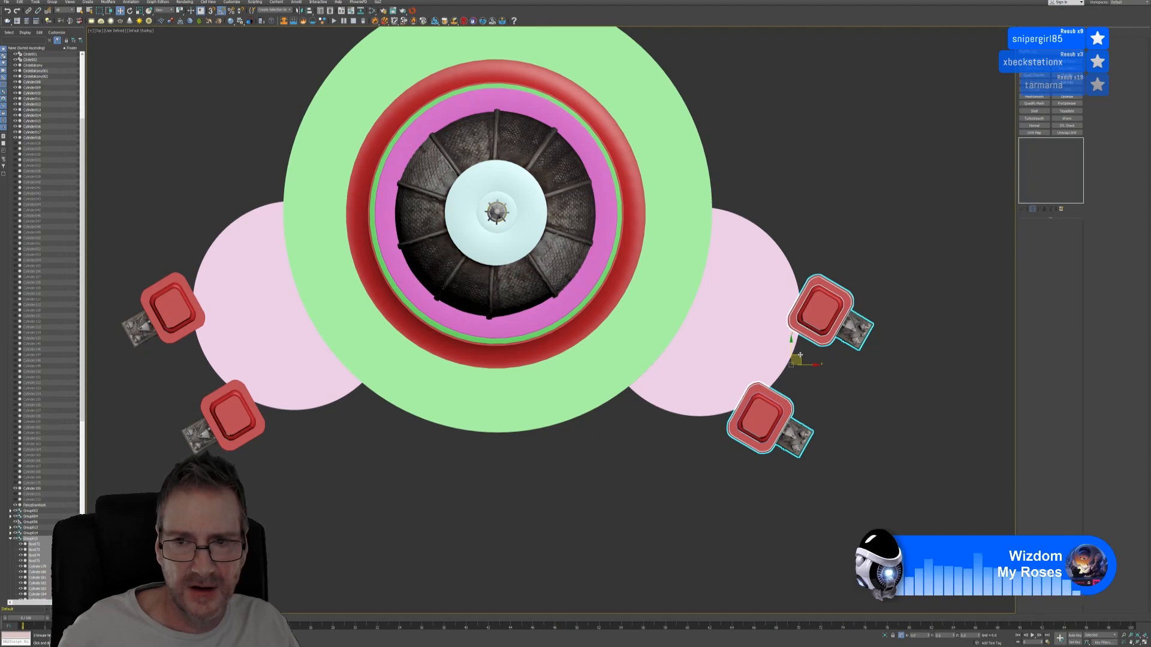
Step: Move the upper pair of statue pillars outward to the rim of its pink disc and clear the selection
middle_click_drag(753, 180, 777, 415)
left_click(466, 151)
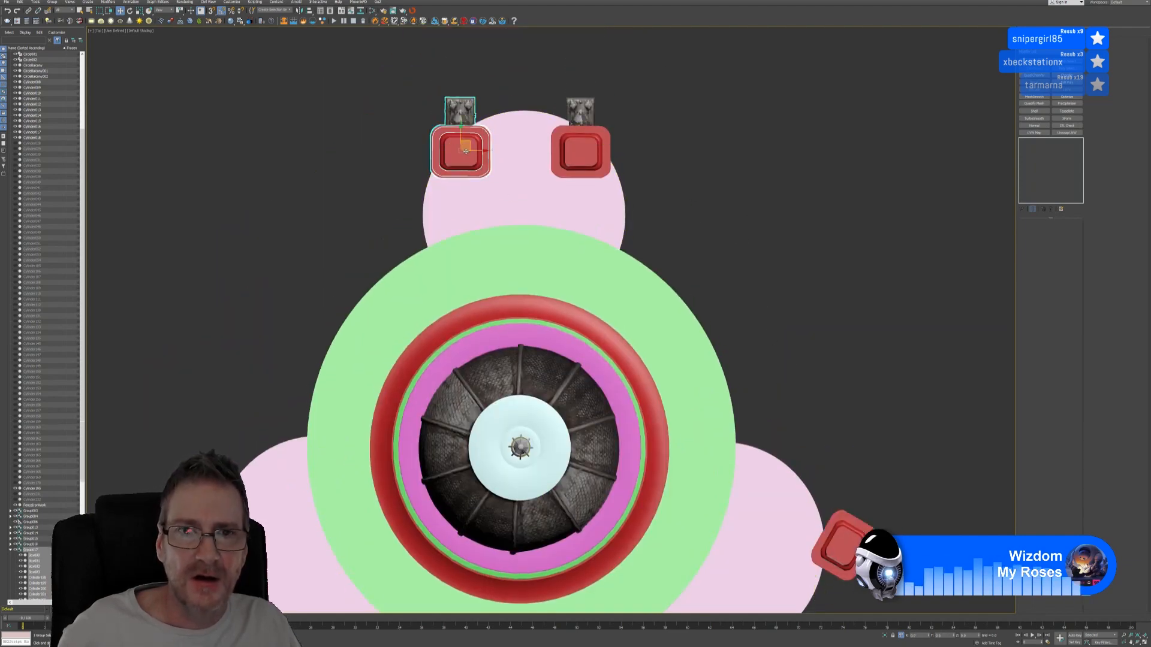
left_click(579, 151, "ctrl")
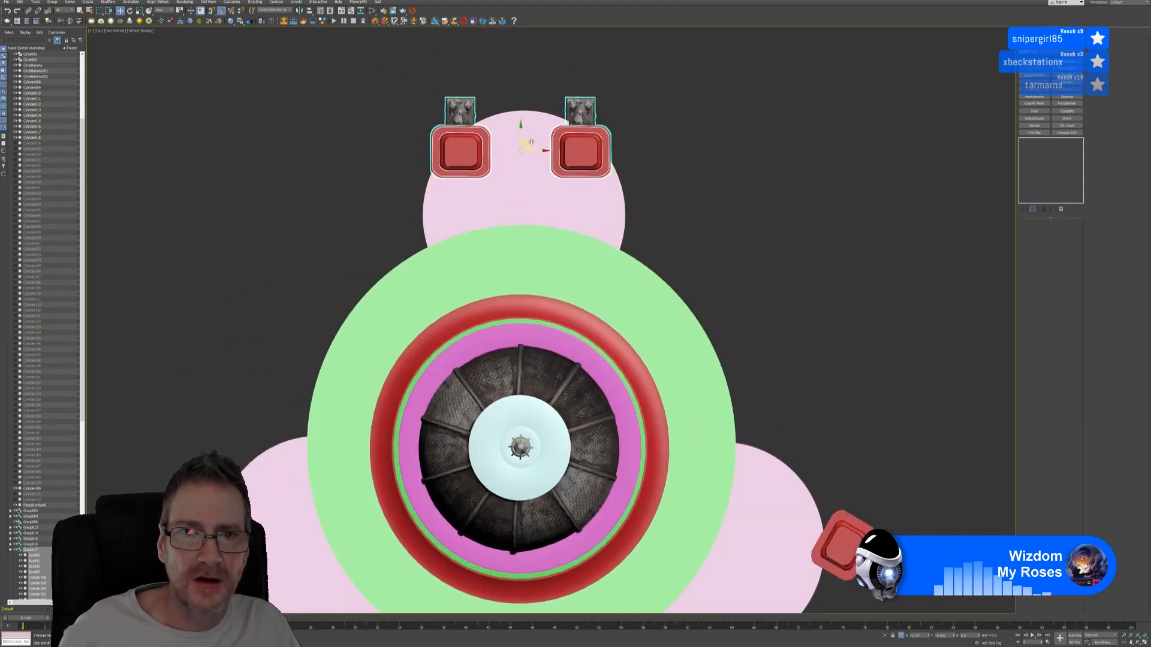
left_click_drag(531, 142, 537, 97)
left_click(747, 232)
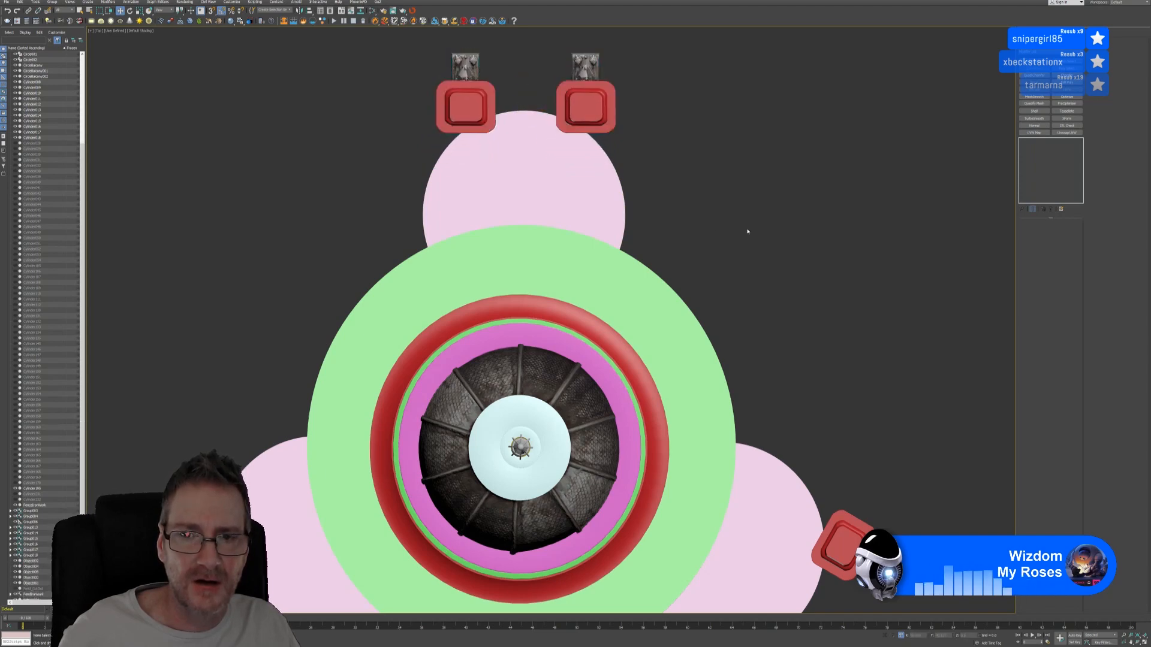
Step: Examine the repositioned statue pillars around the base from overhead and in perspective, including the gaps between each pair
scroll(770, 308, "down", 2)
middle_click_drag(770, 308, 735, 252)
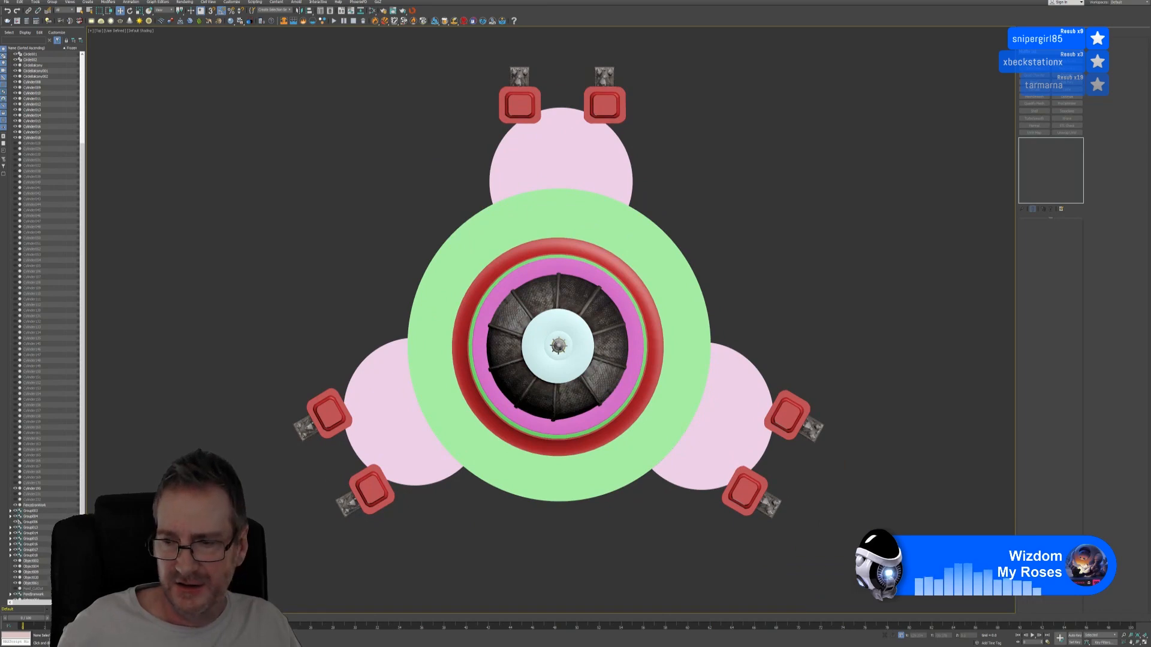
left_click(1145, 642)
middle_click_drag(470, 468, 437, 464)
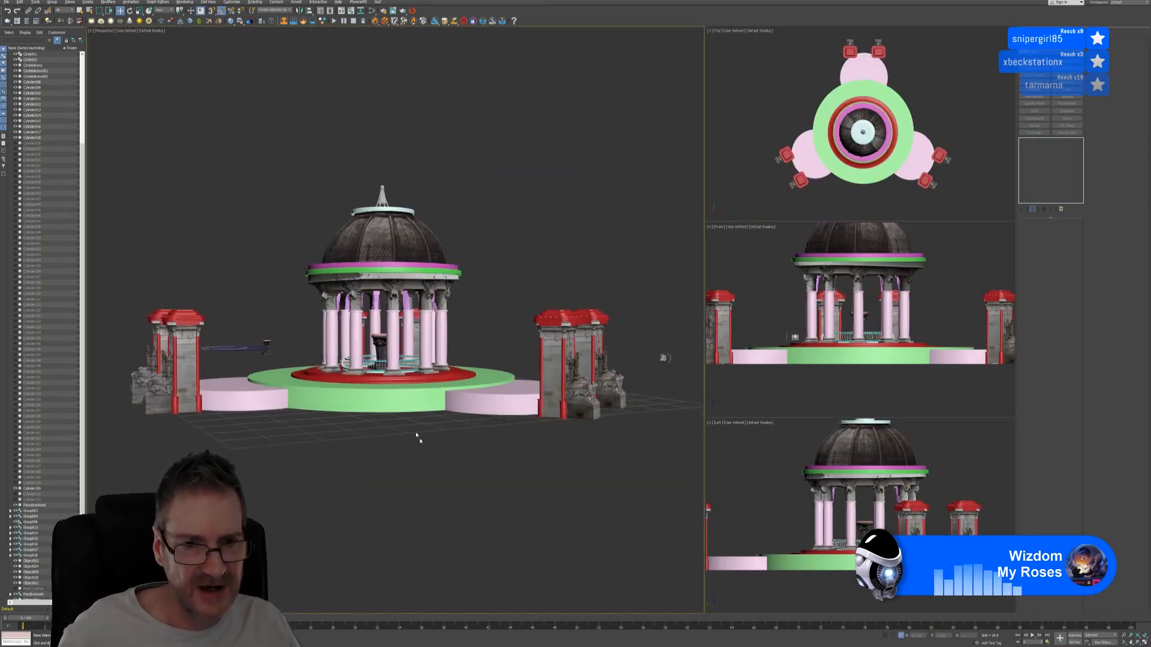
left_click(402, 401)
mouse_move(503, 496)
middle_mouse_down("alt")
mouse_move(486, 491)
mouse_move(496, 496)
middle_mouse_up("alt")
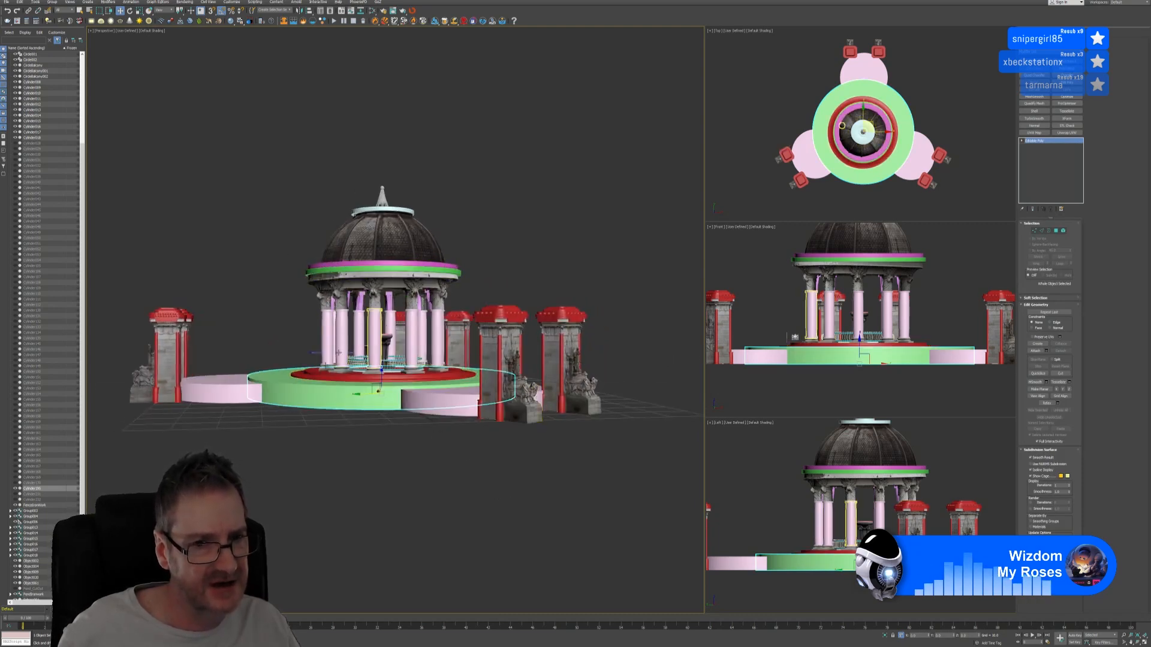
mouse_move(441, 488)
middle_mouse_down("alt")
mouse_move(511, 488)
mouse_move(419, 491)
mouse_move(431, 491)
middle_mouse_up("alt")
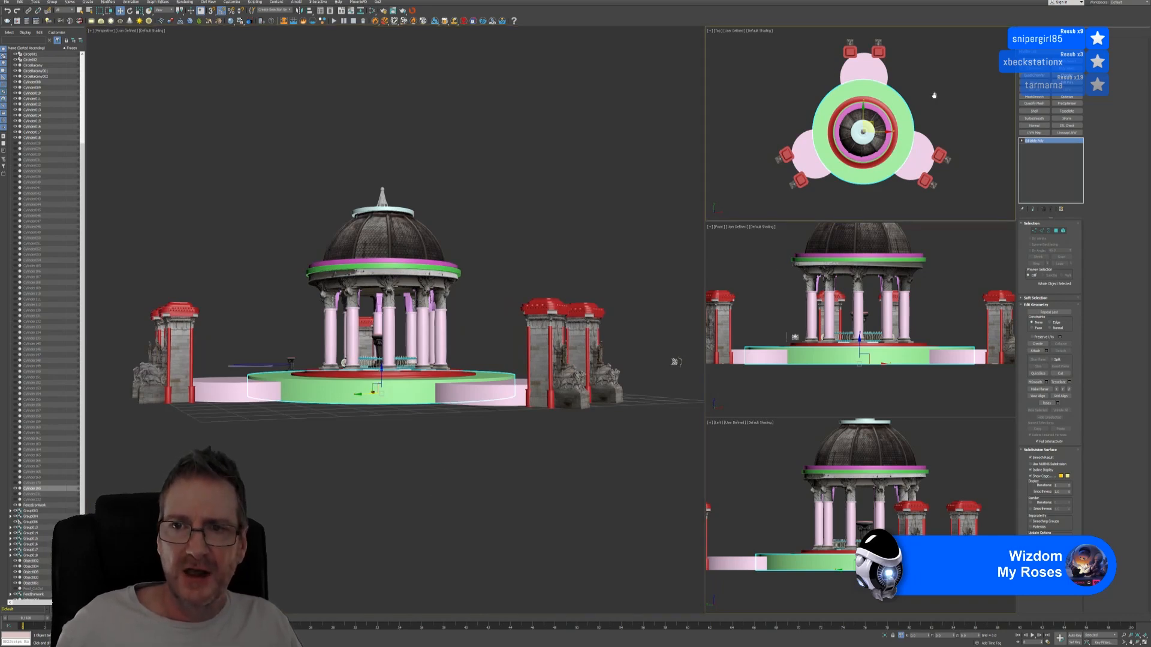
middle_click_drag(933, 98, 925, 95)
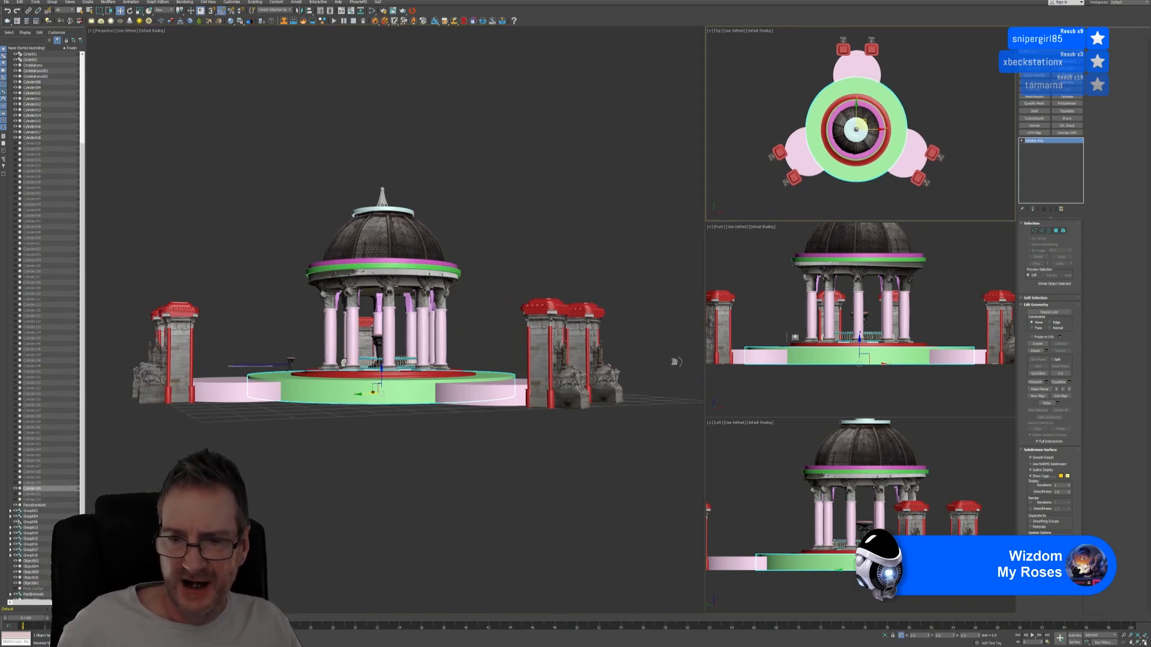
middle_click_drag(547, 432, 513, 437, "alt")
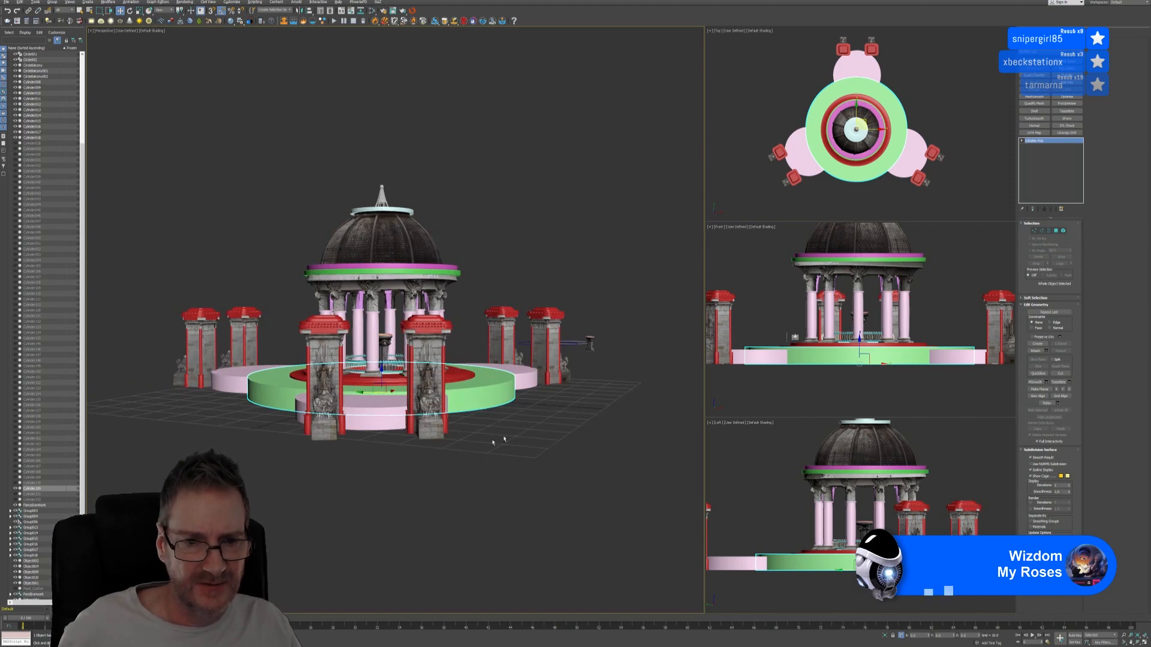
scroll(374, 447, "up", 5)
scroll(385, 435, "up", 2)
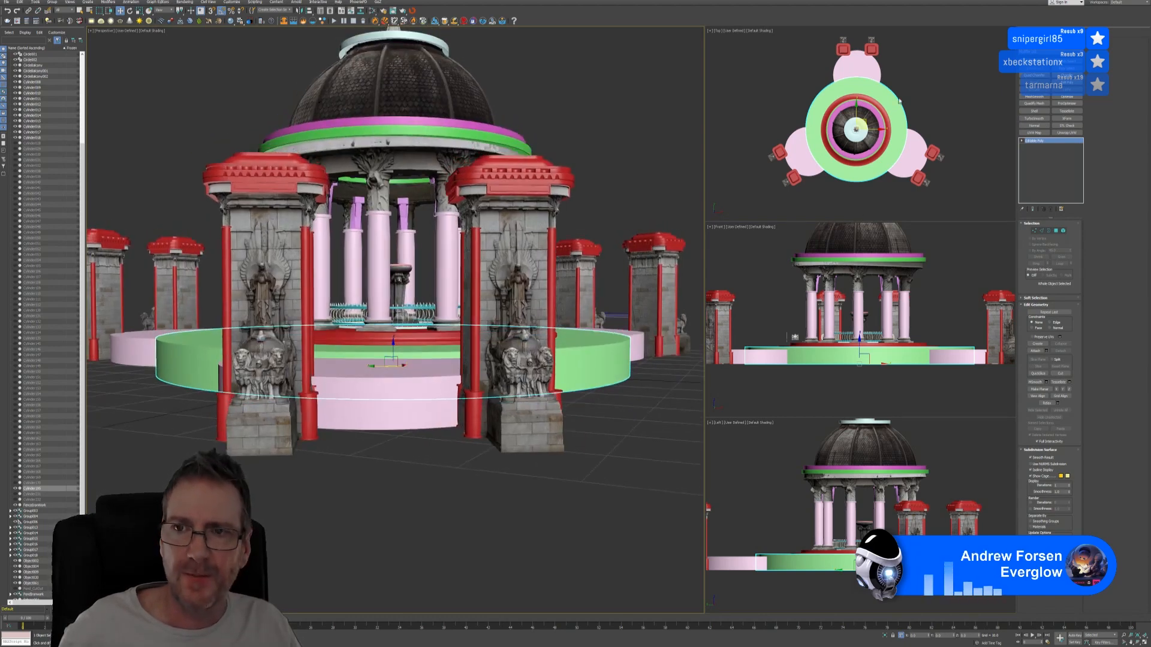
middle_click_drag(925, 85, 918, 117)
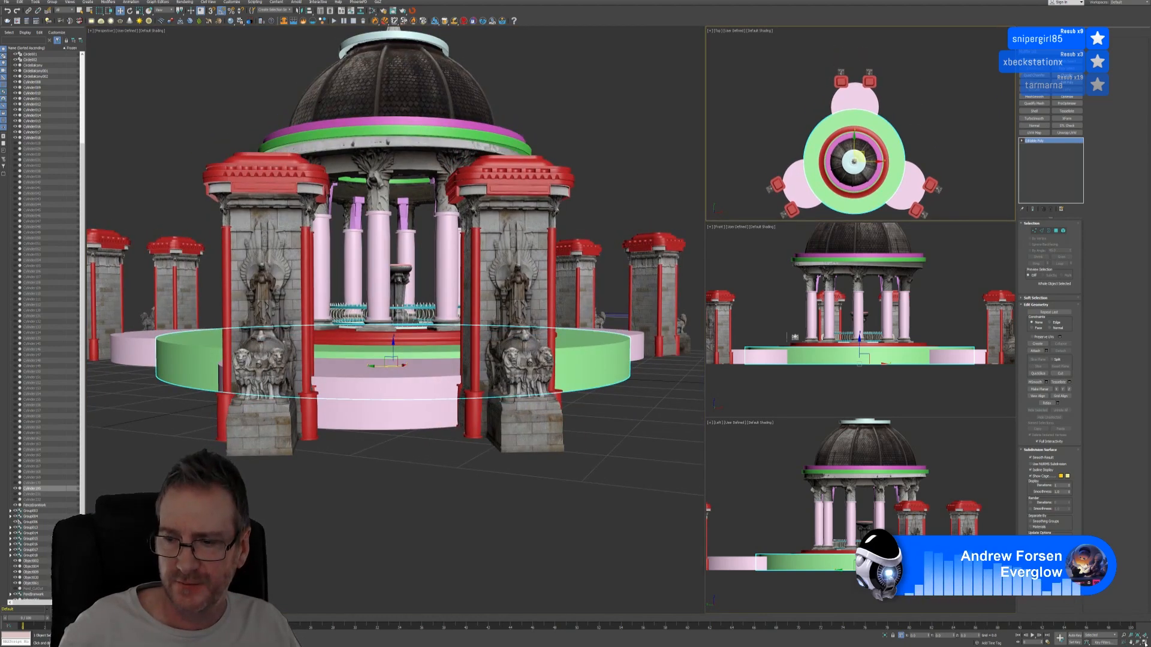
Step: Create an open straight stair in the top view, running across the gap between the upper pair of statue pillars
key("alt+w")
scroll(685, 231, "up", 1)
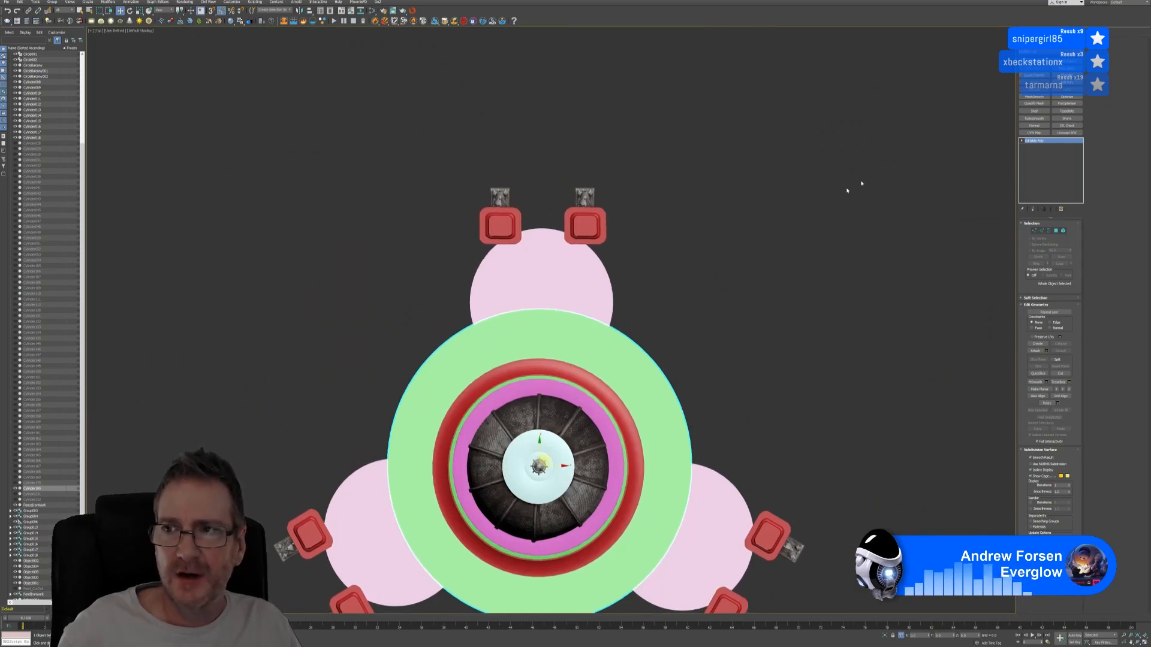
left_click(1022, 35)
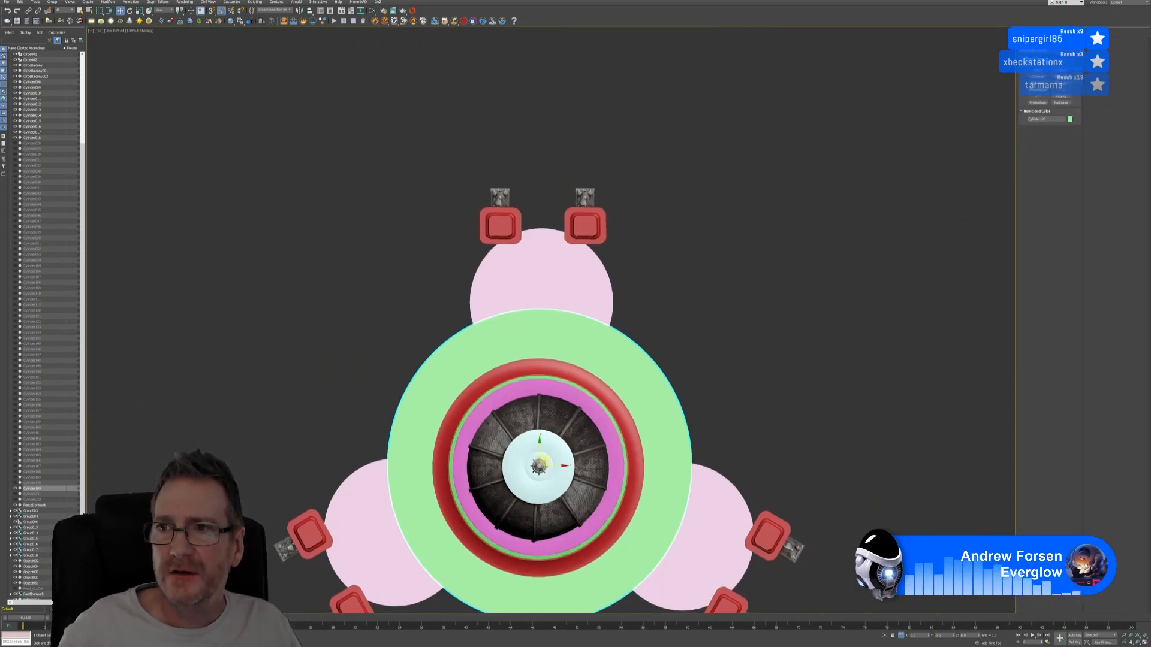
left_click(1050, 51)
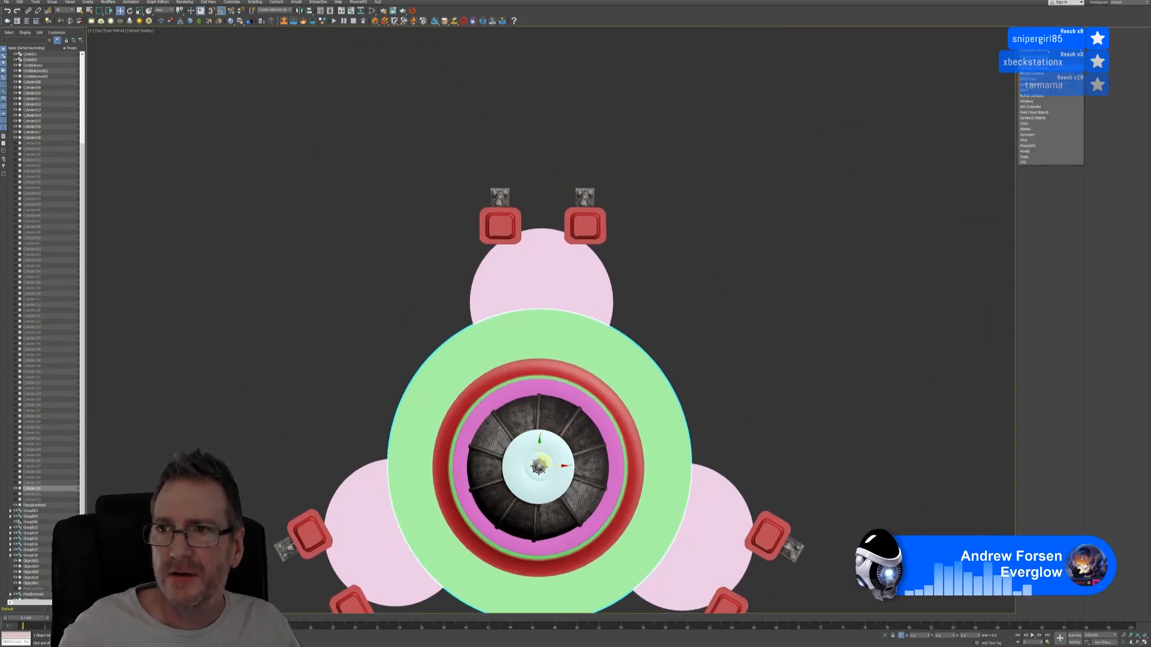
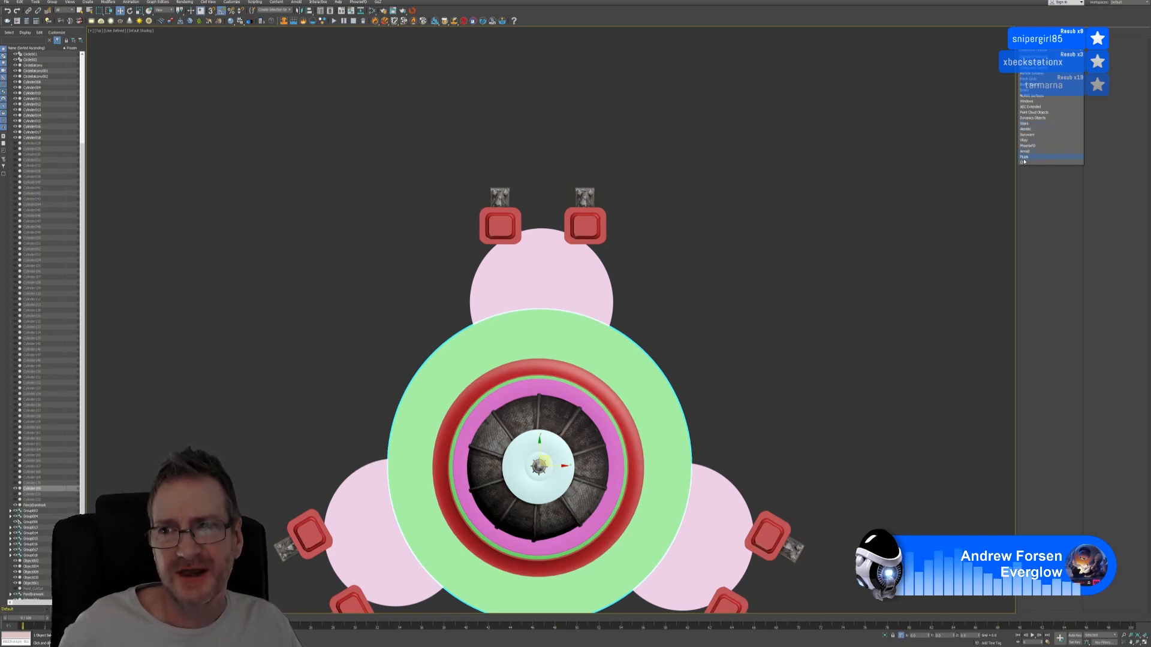
left_click(1026, 124)
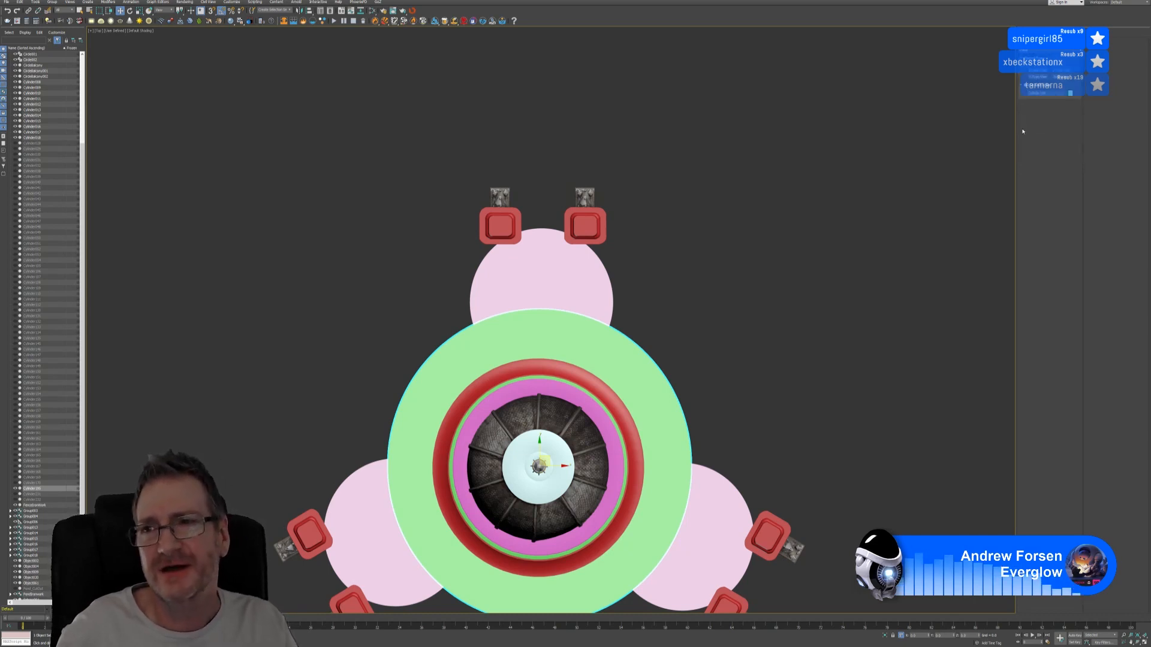
left_click(1038, 77)
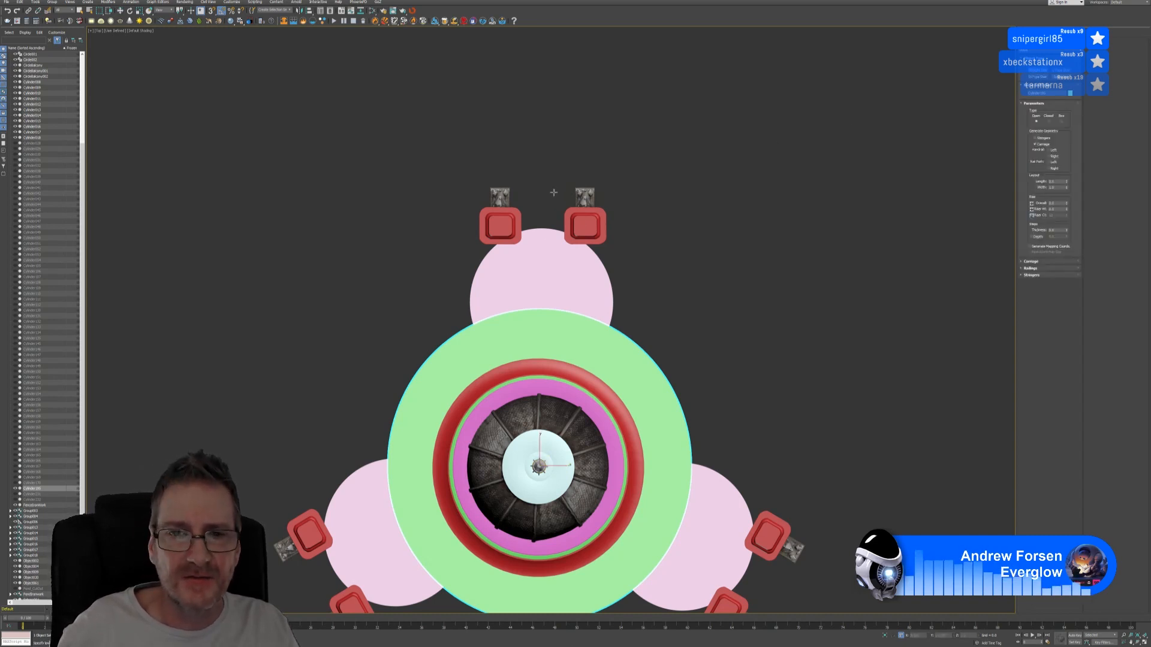
scroll(541, 202, "up", 4)
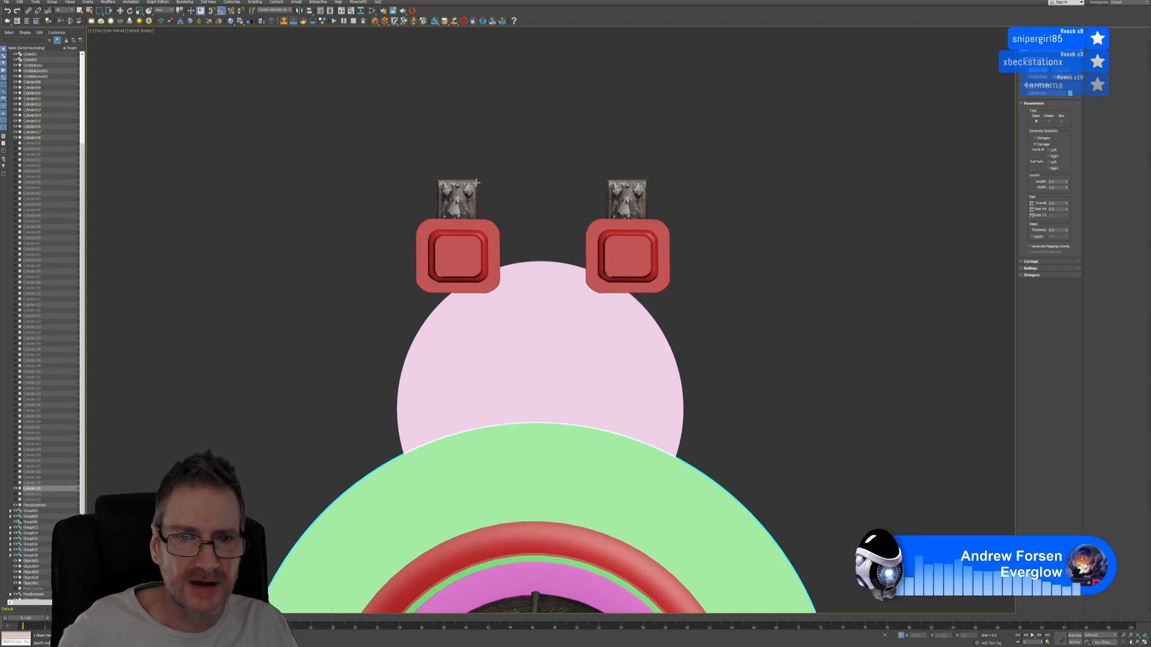
left_click_drag(477, 187, 608, 190)
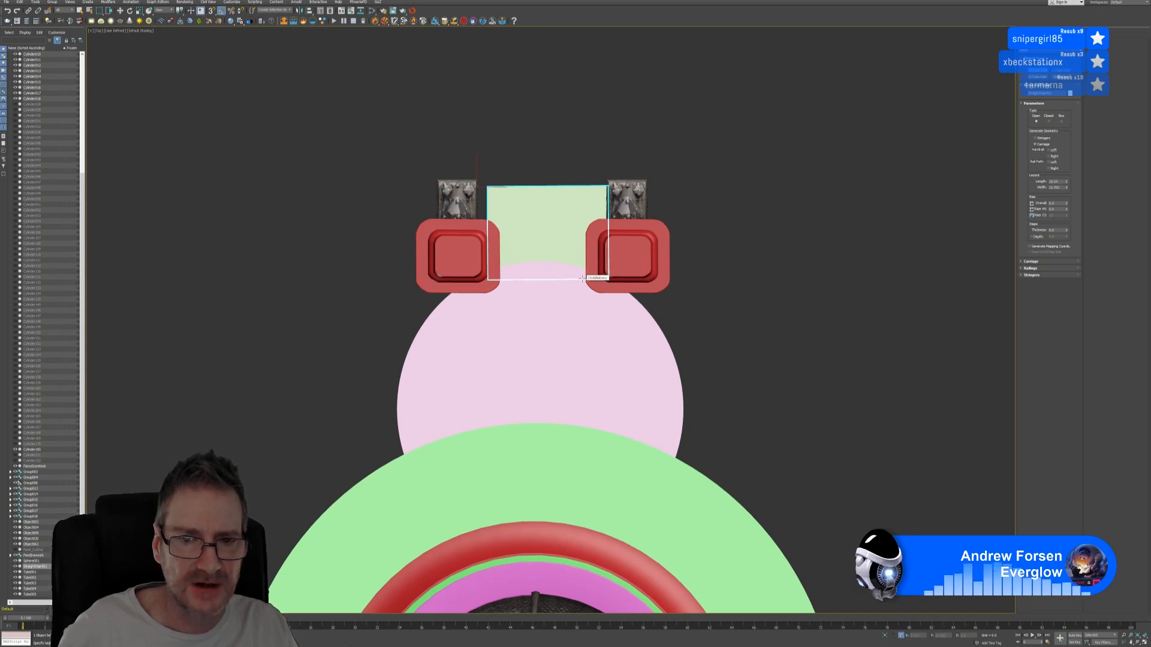
left_click(582, 278)
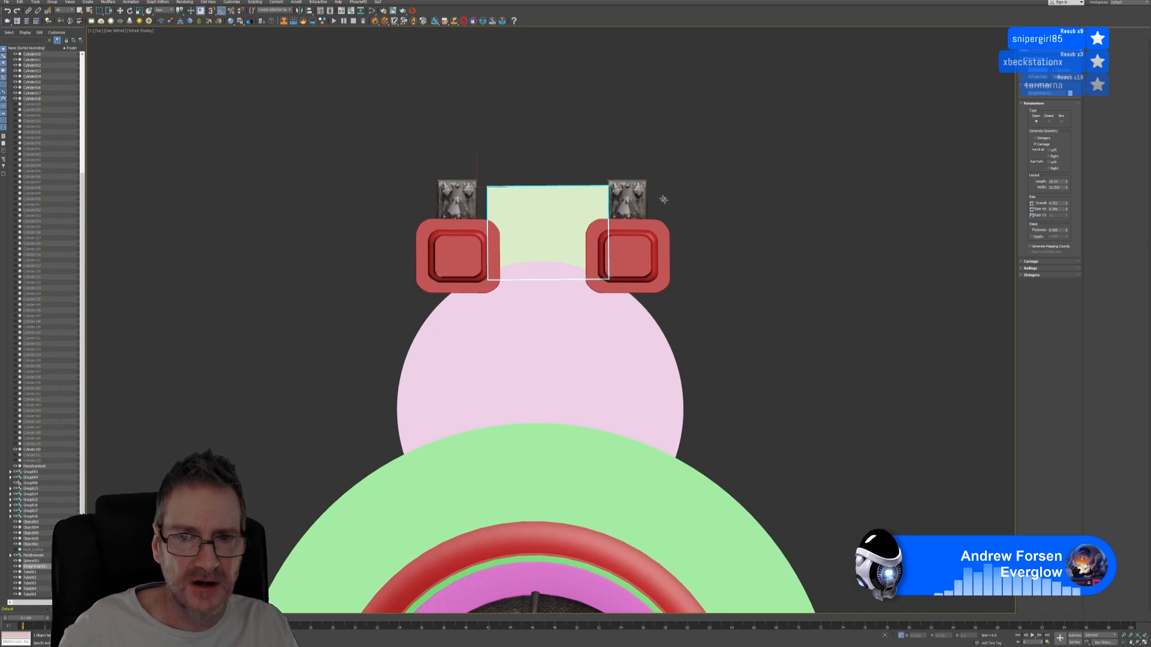
Step: Shift the straight stair sideways and adjust its length so it spans the gap between the two statue plinths
left_click(120, 10)
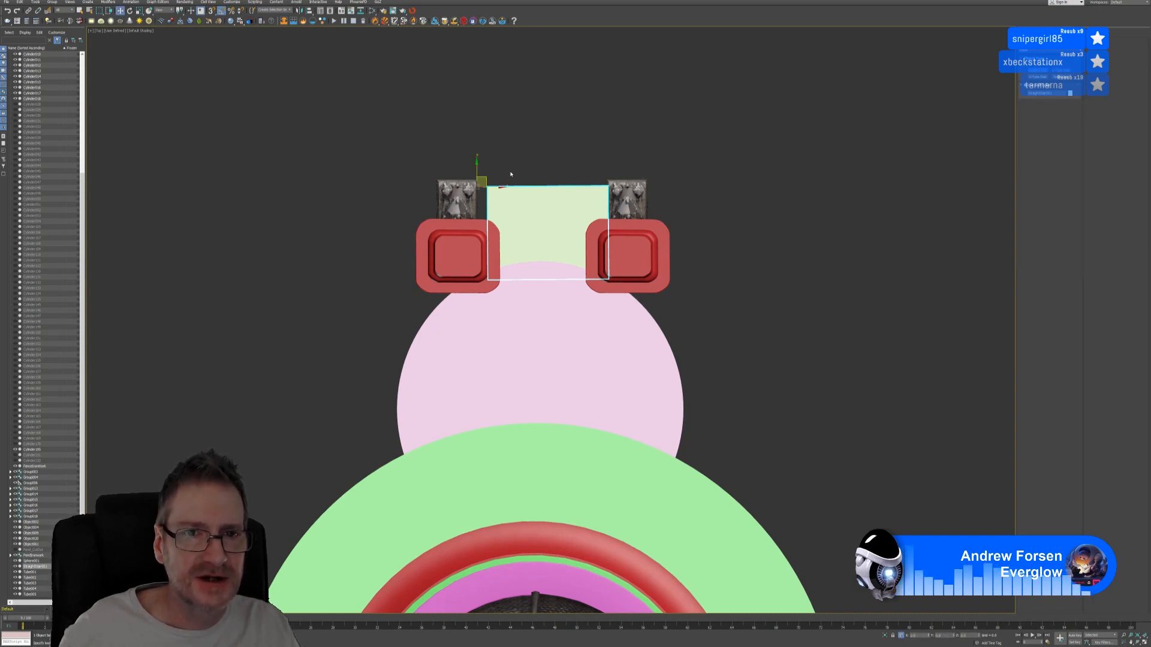
scroll(510, 170, "up", 2)
left_click_drag(475, 193, 459, 193)
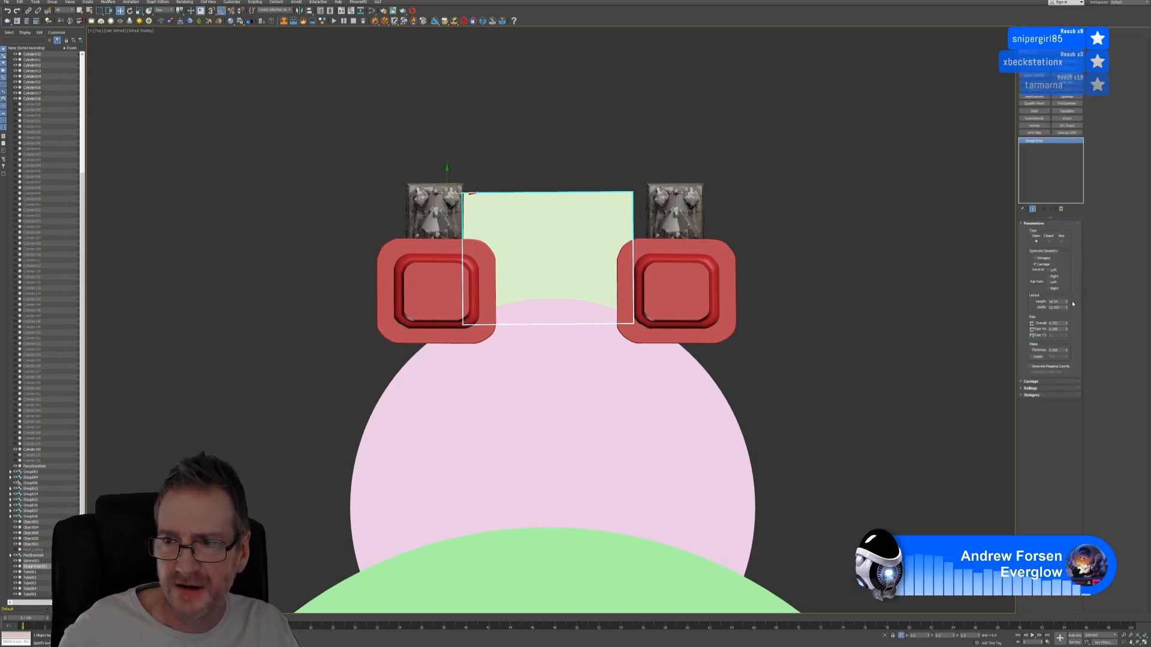
left_click_drag(1067, 302, 1067, 303)
scroll(506, 203, "up", 5)
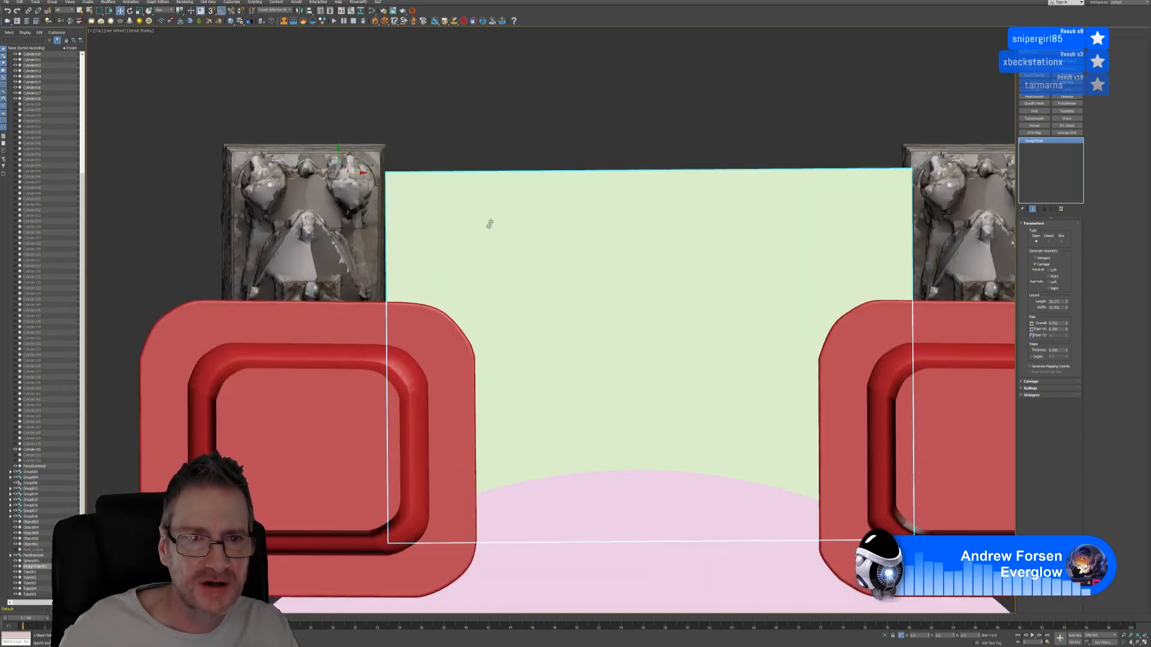
left_click_drag(360, 174, 353, 175)
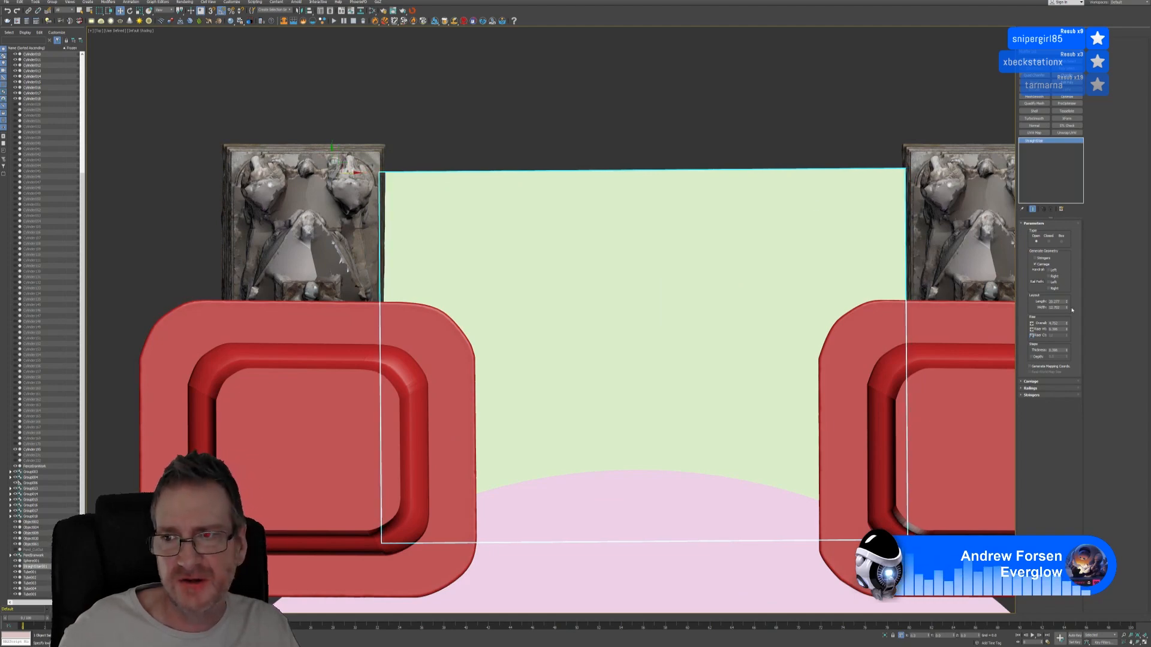
left_click_drag(1067, 302, 1066, 309)
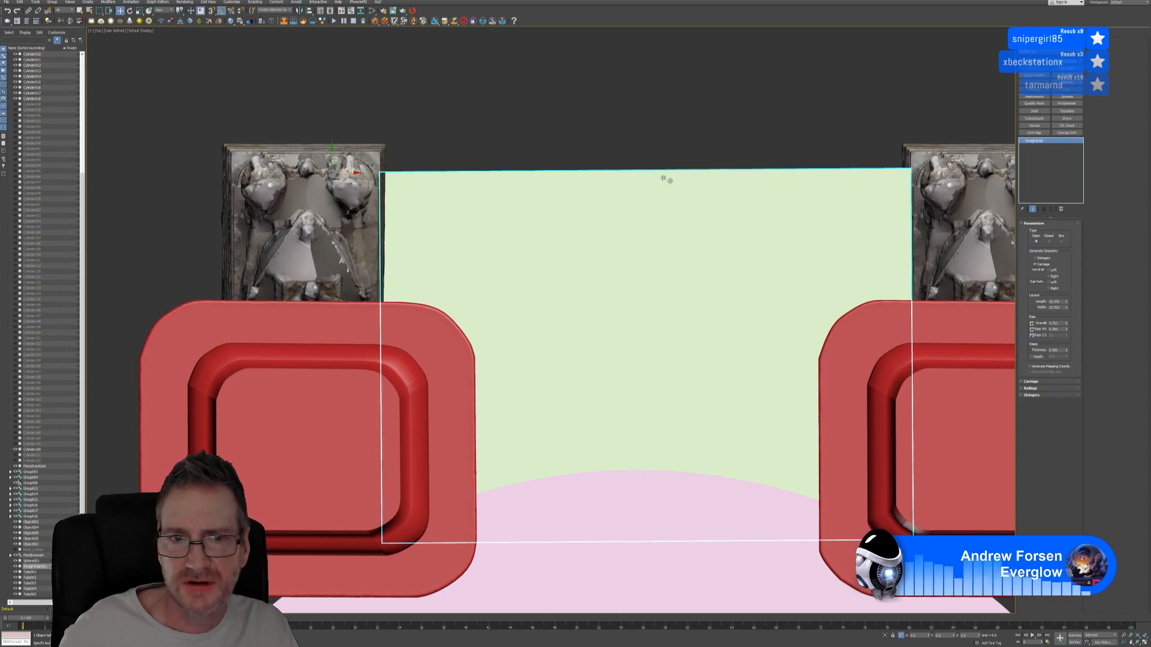
middle_click_drag(613, 133, 592, 103)
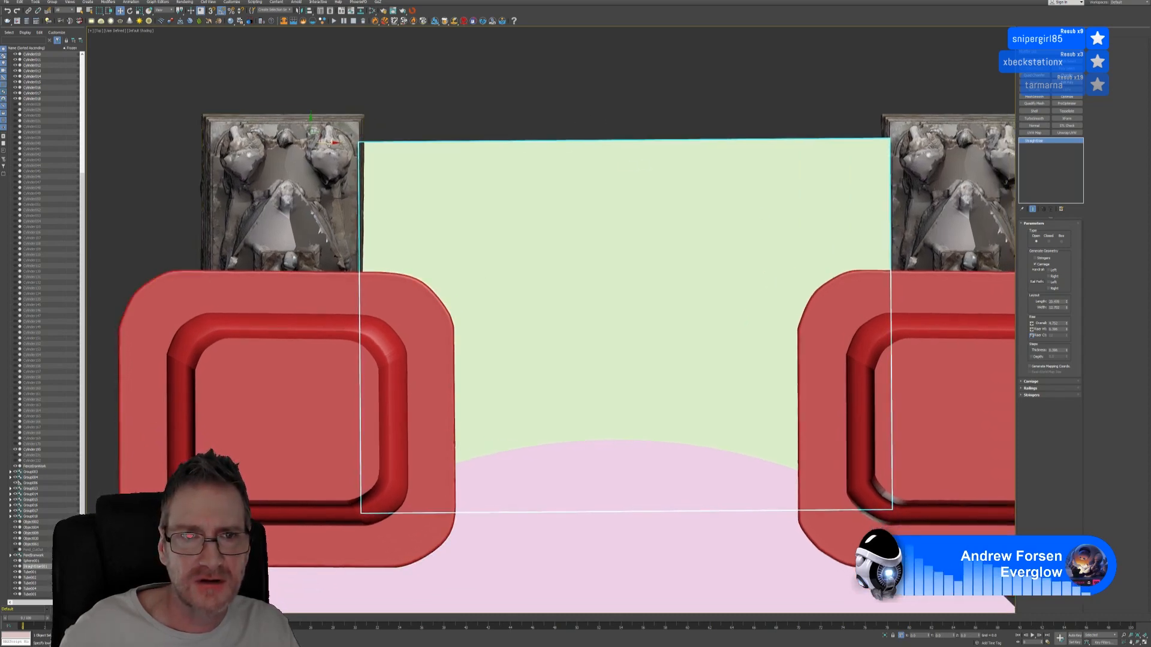
Step: Rotate the straight stair a quarter turn about its vertical axis so its flight runs towards the rotunda
left_click_drag(328, 142, 329, 142)
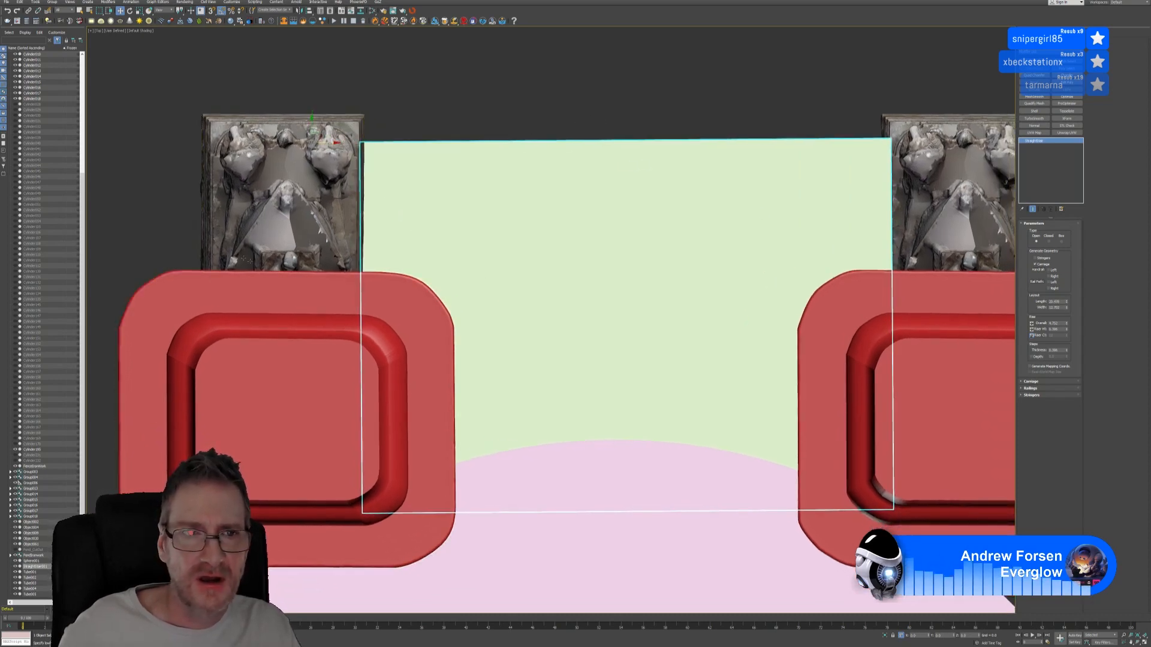
scroll(513, 214, "down", 5)
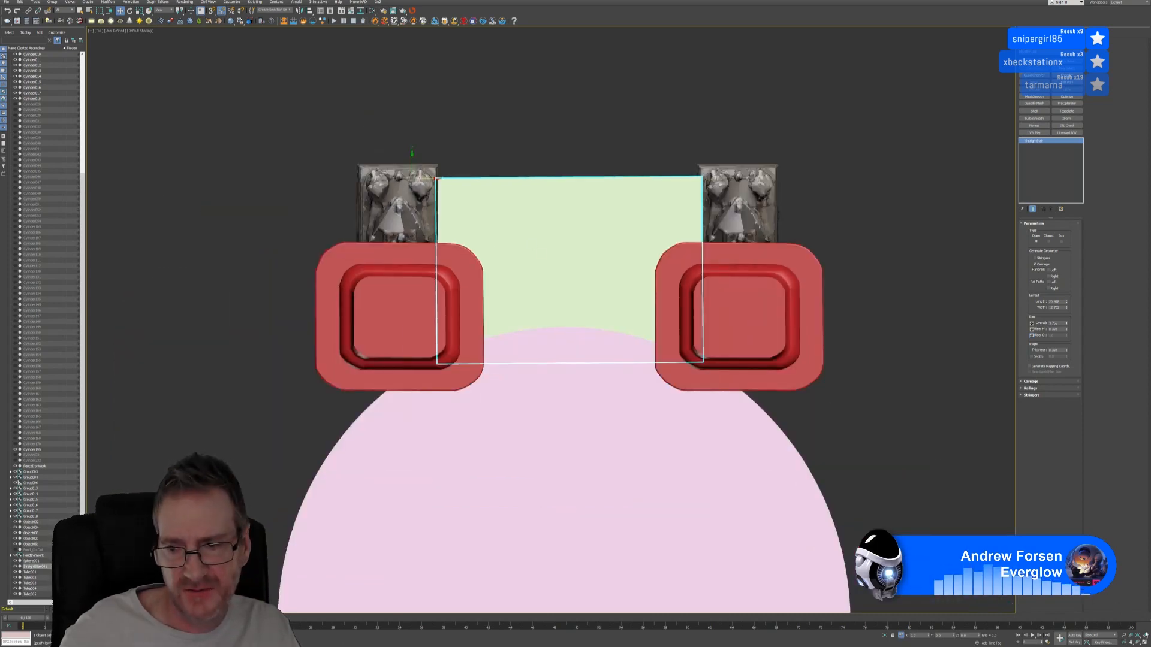
left_click(1143, 642)
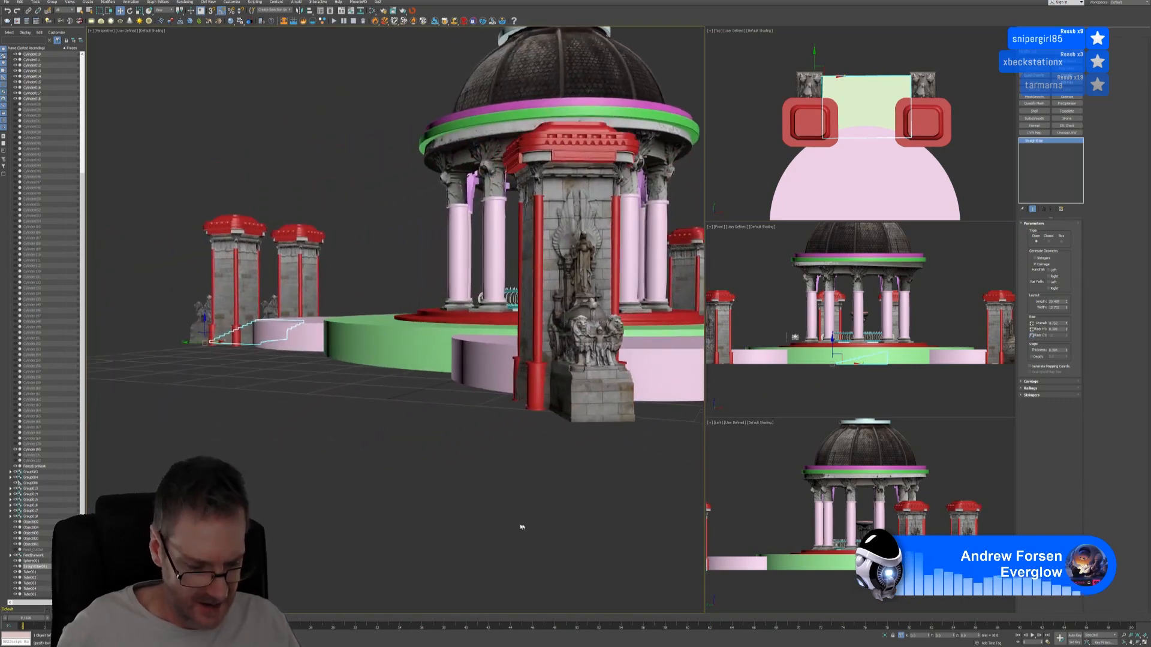
middle_click_drag(365, 491, 416, 488, "alt")
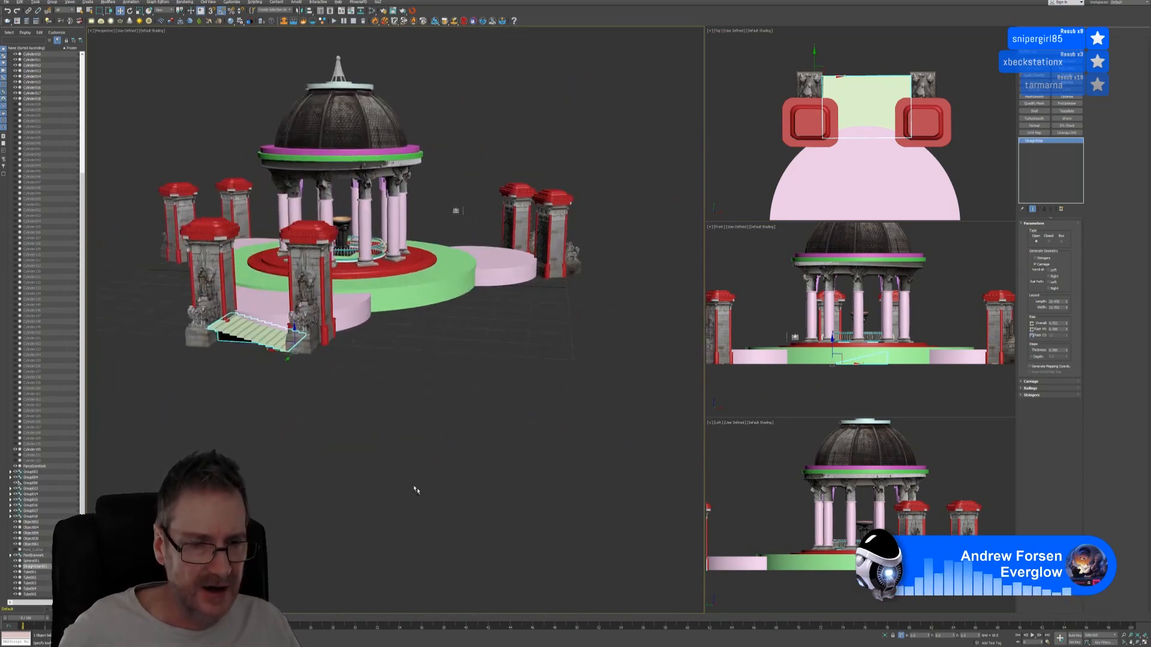
middle_click_drag(268, 361, 347, 398)
scroll(347, 399, "up", 2)
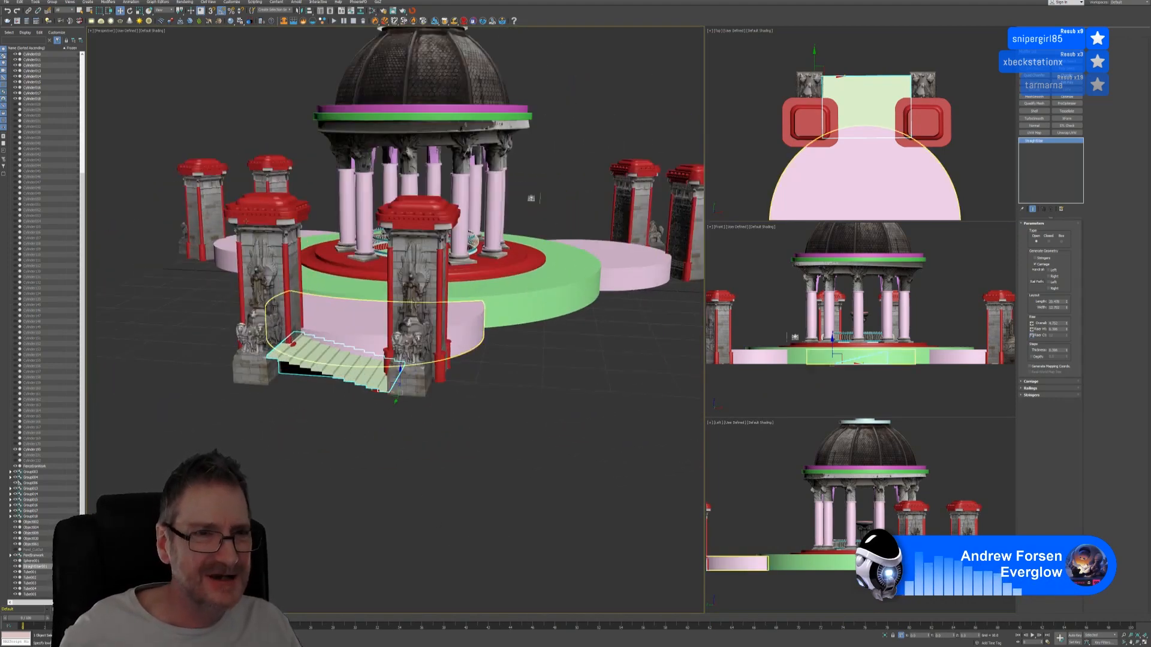
left_click(129, 11)
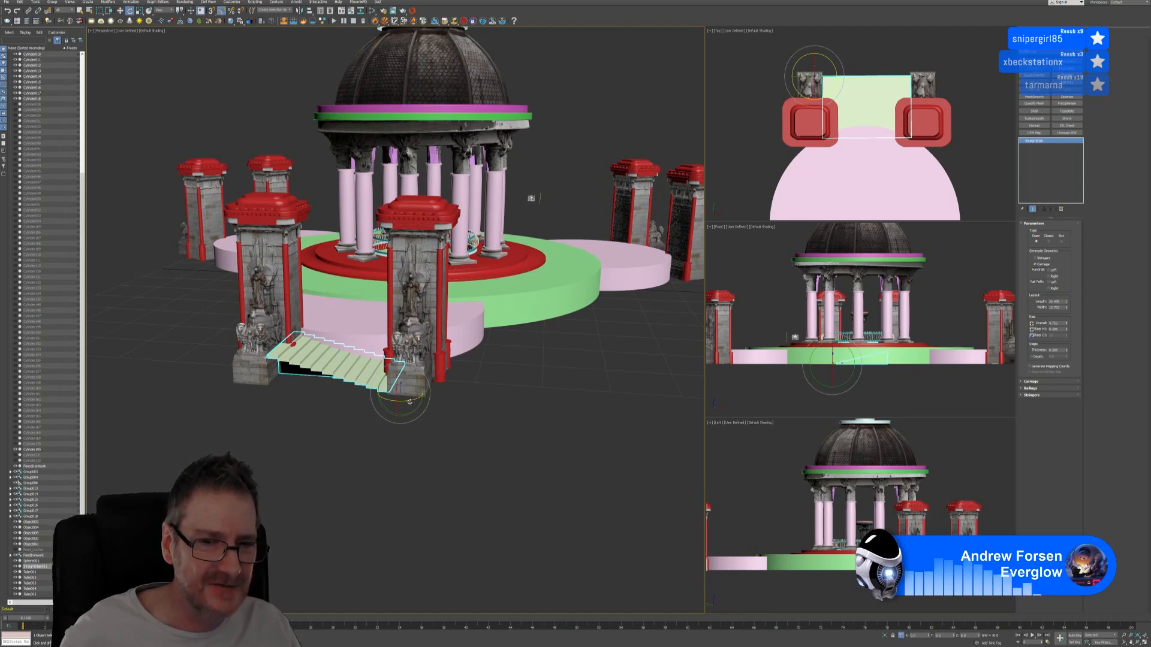
left_click_drag(410, 402, 381, 406)
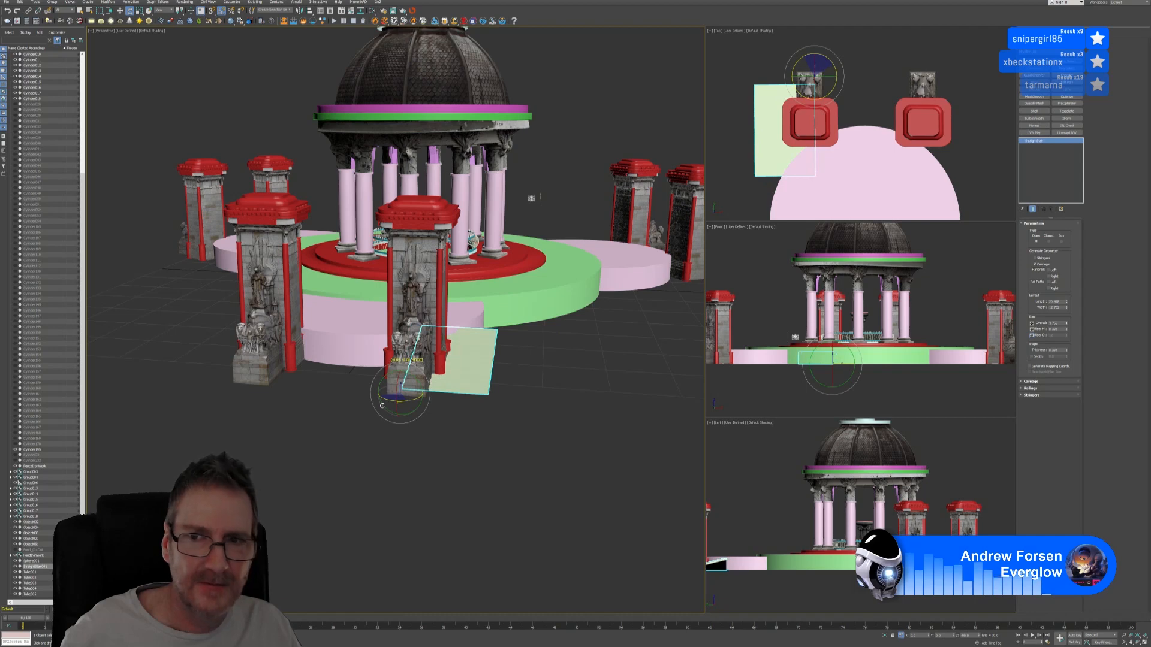
Step: Move the rotated stair back into the gap between the two statue plinths and widen it slightly
left_click(120, 10)
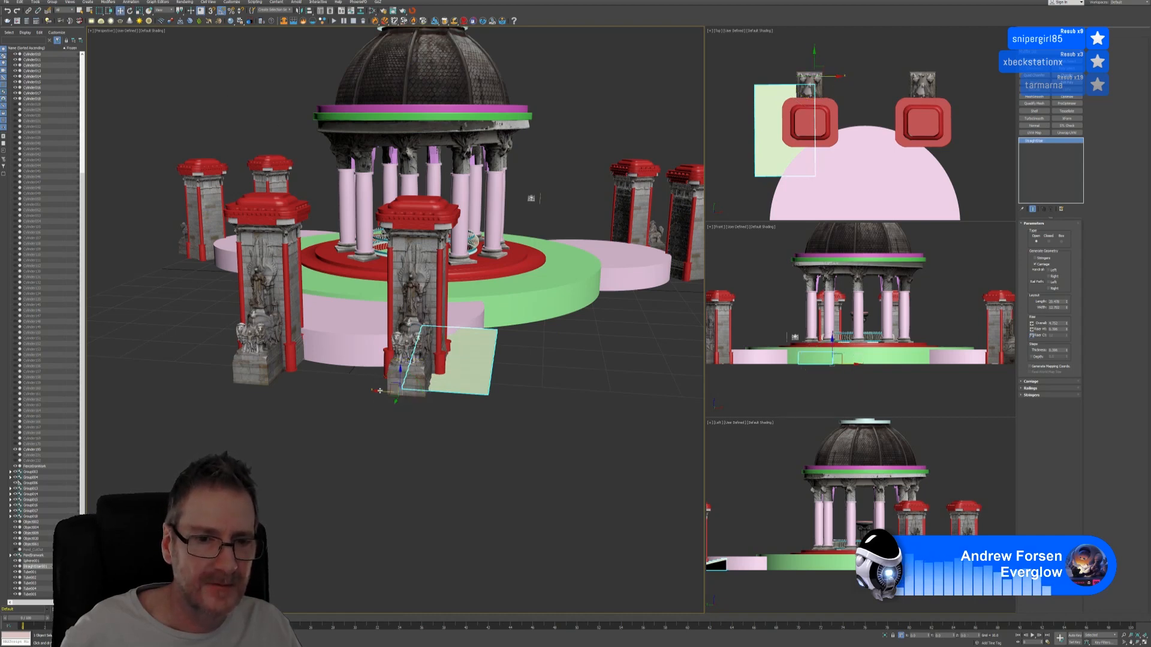
left_click_drag(379, 391, 262, 382)
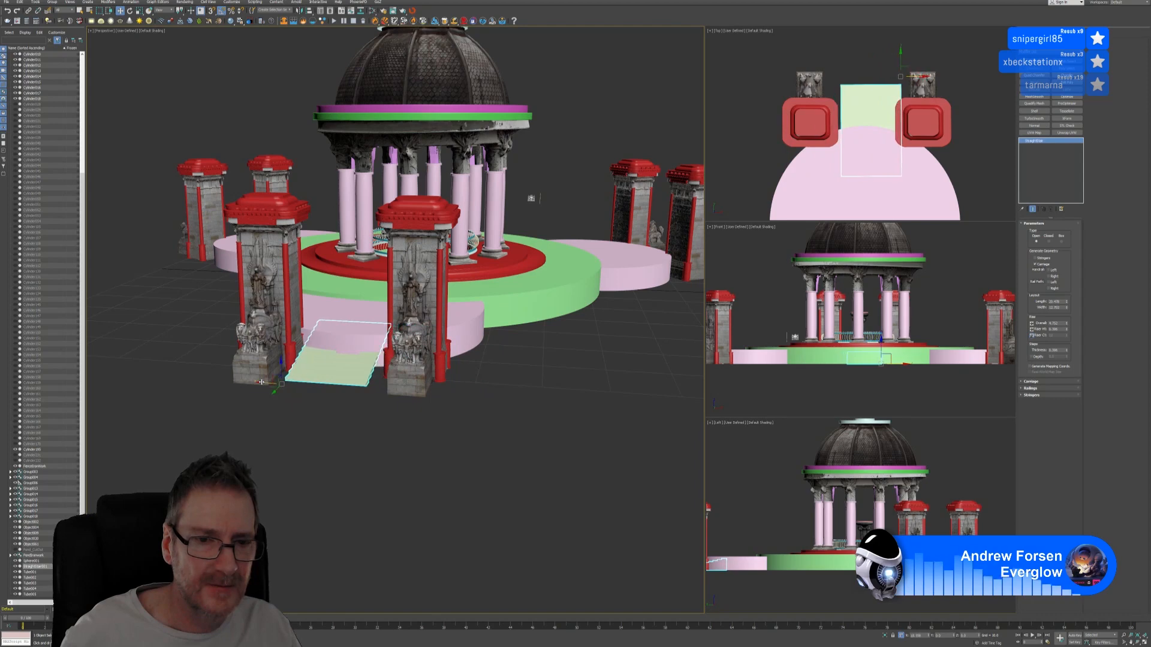
middle_click_drag(981, 96, 965, 93)
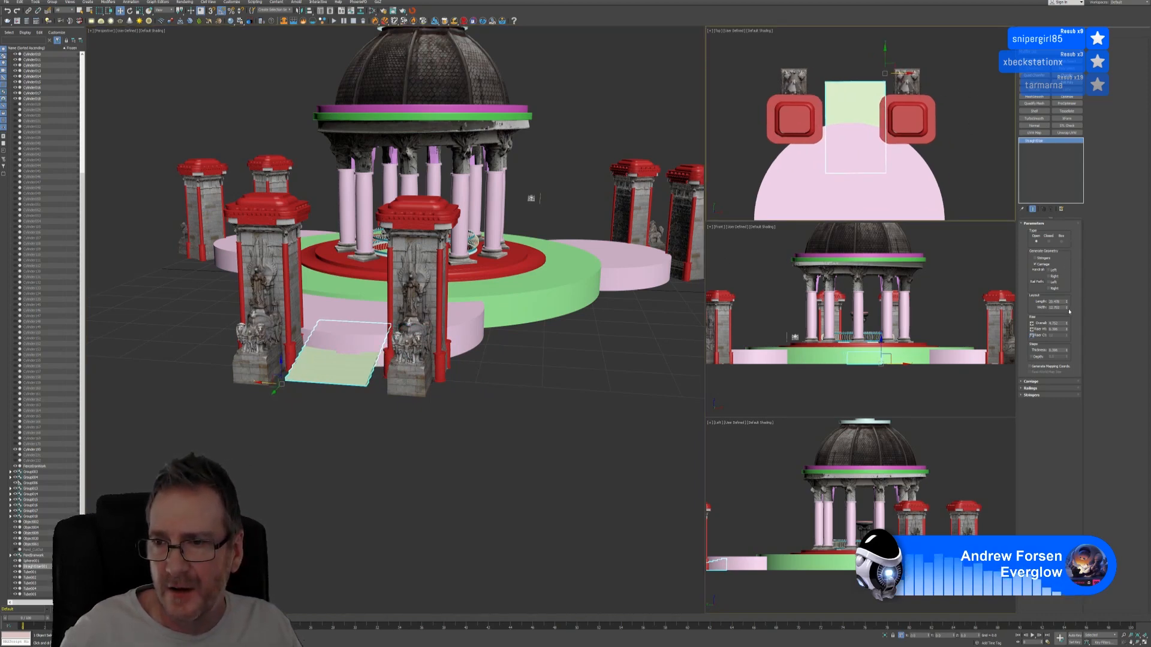
left_click_drag(1067, 310, 1067, 306)
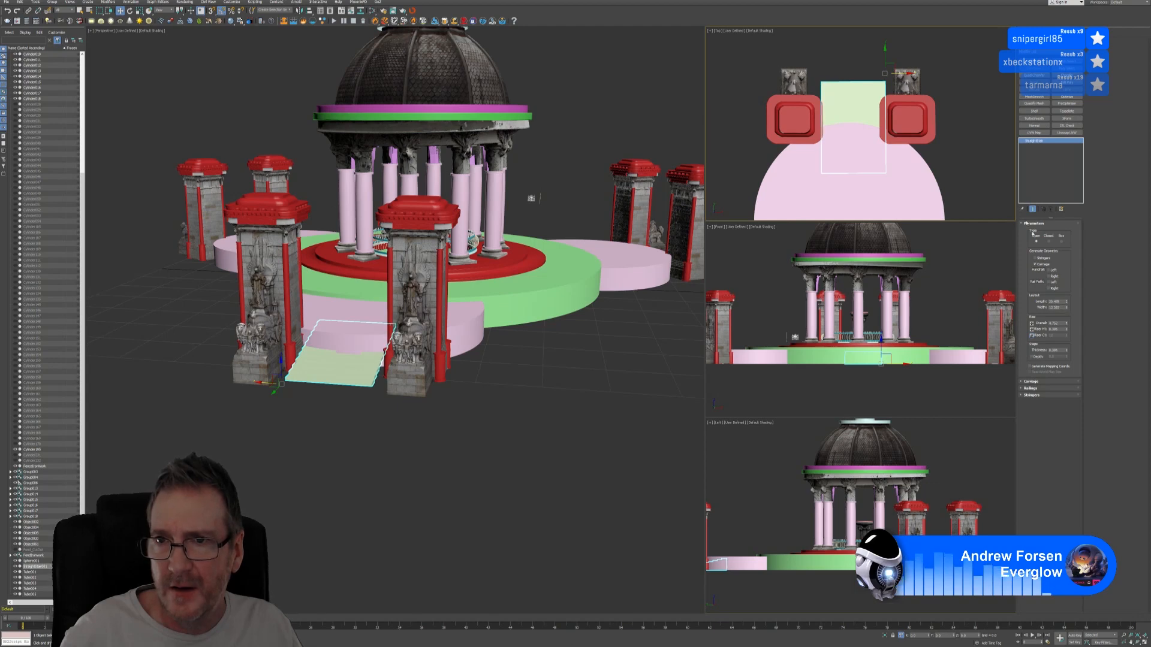
middle_click_drag(945, 94, 951, 111)
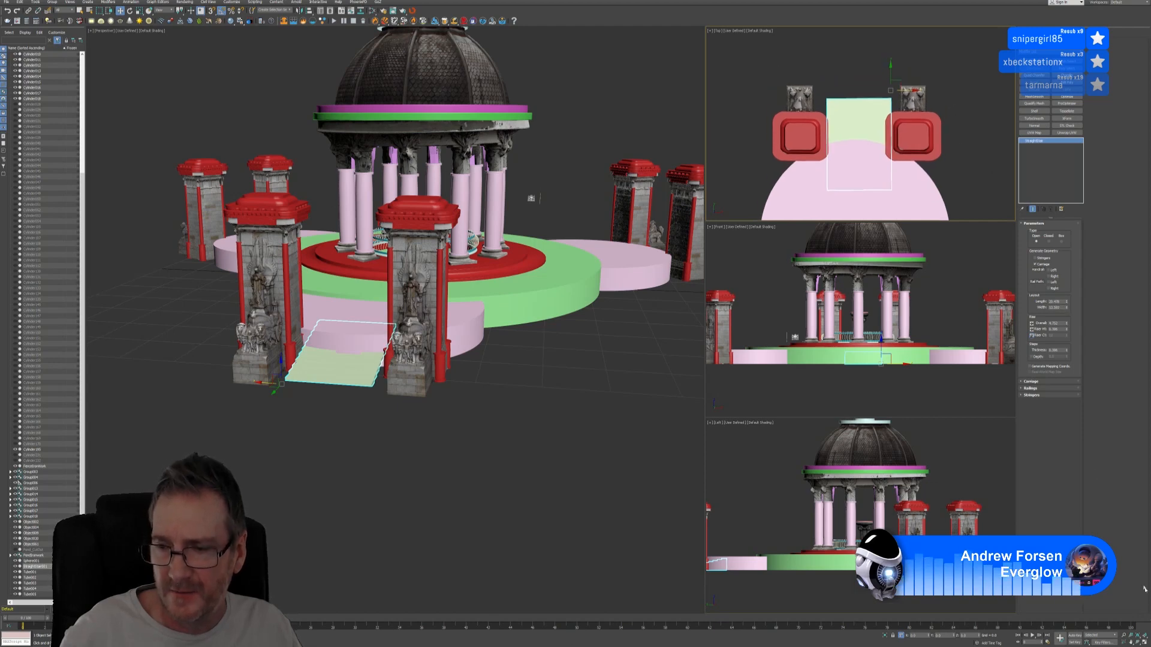
Step: Align one side of the stair with the neighbouring plinth and widen it to fill the whole gap between both plinths
left_click(1144, 641)
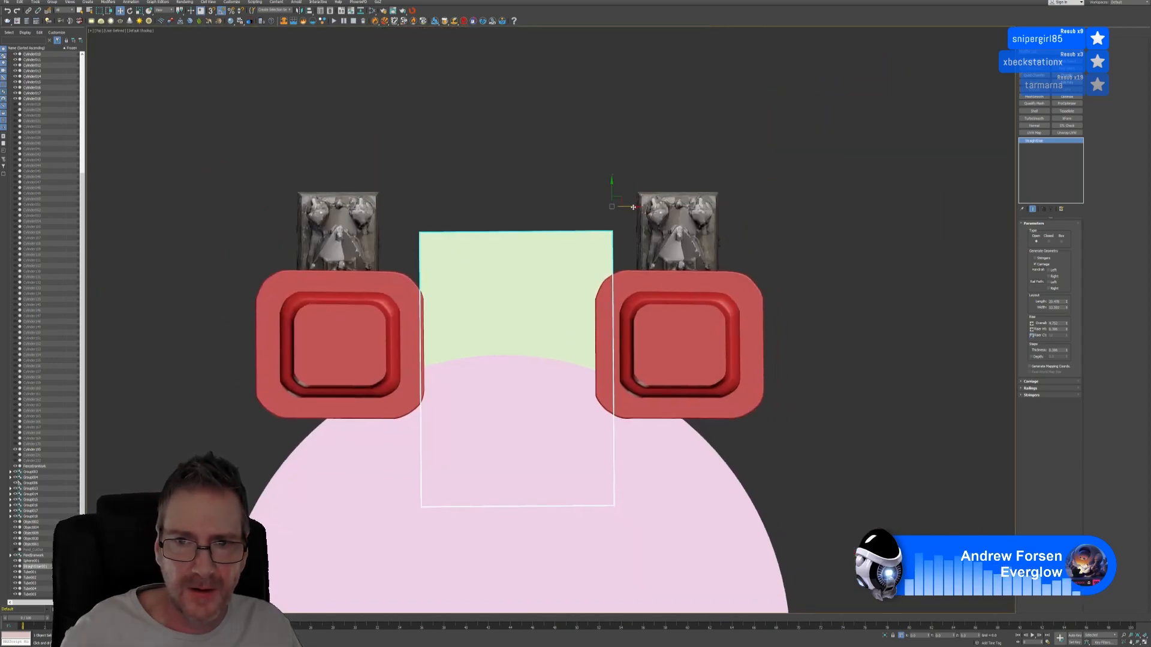
left_click_drag(633, 207, 660, 122)
scroll(636, 205, "up", 5)
scroll(552, 236, "down", 5)
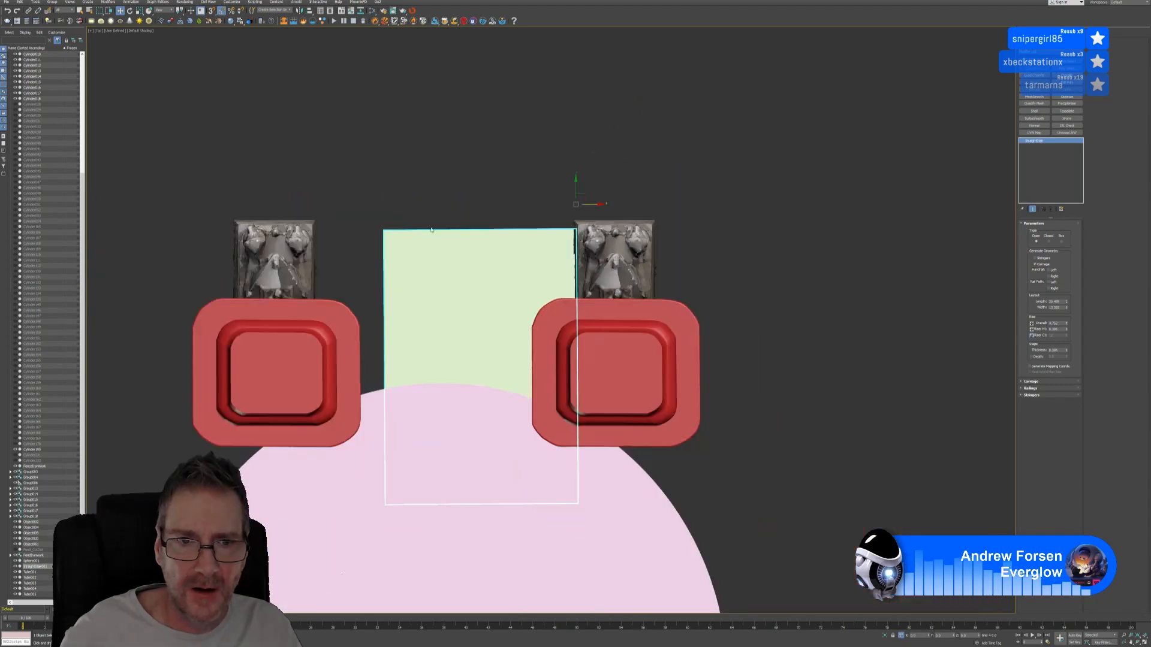
left_click_drag(1067, 308, 1071, 294)
middle_click_drag(500, 211, 562, 195)
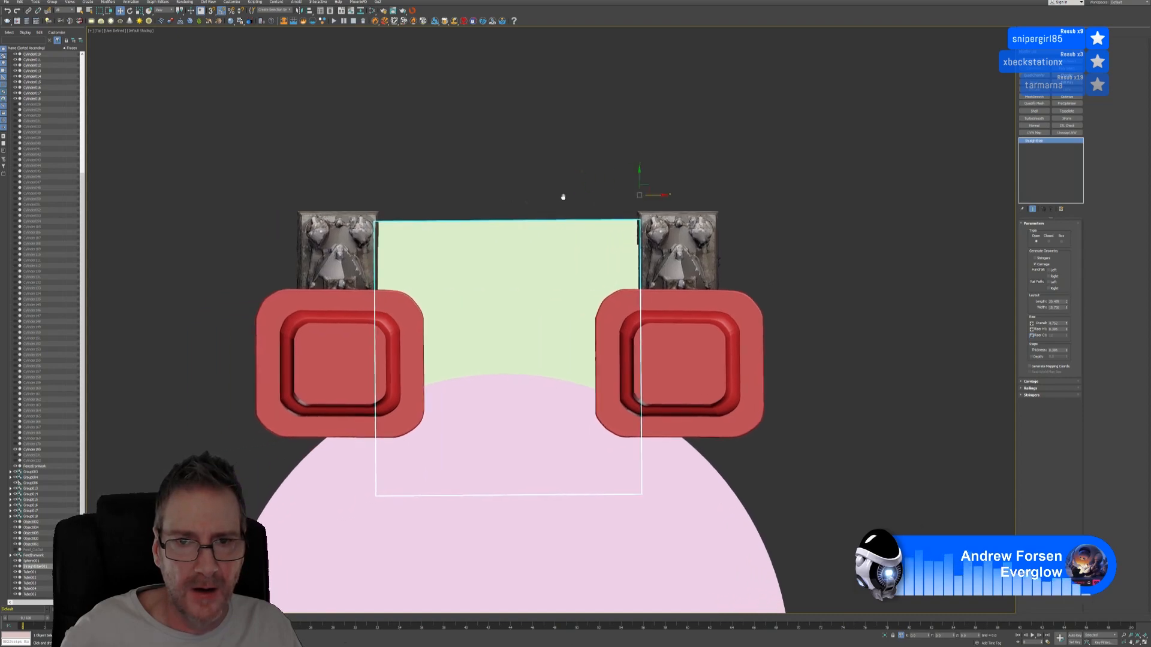
Step: Shorten the stair's length so its inner end only slightly overlaps the pink disc
key("alt+w")
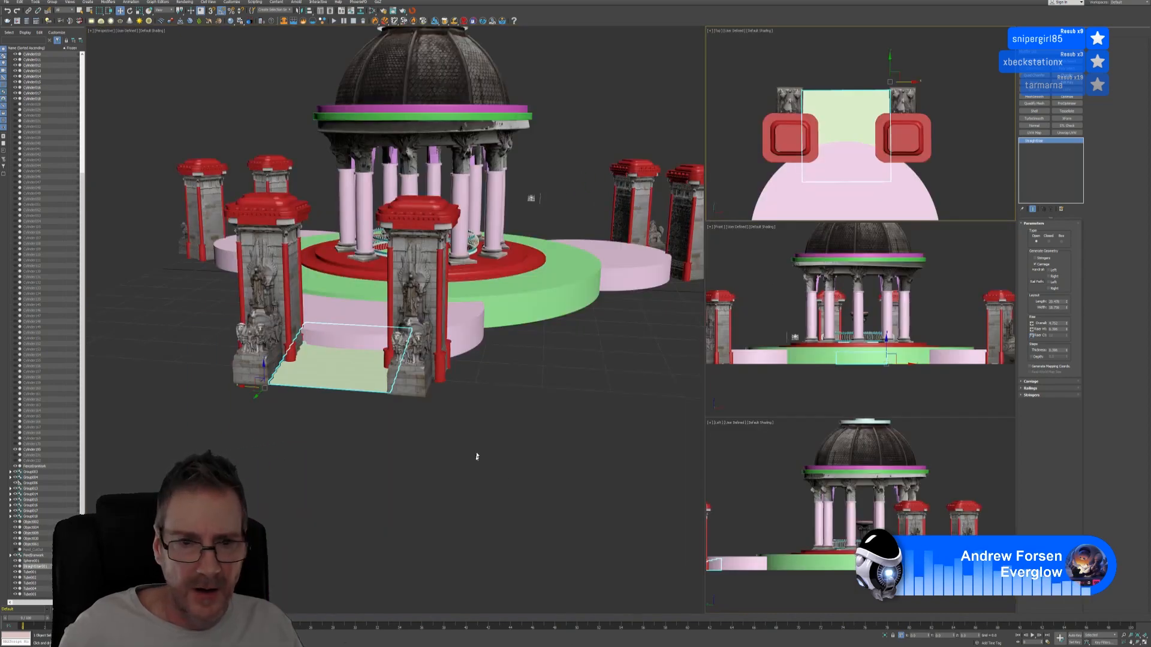
scroll(551, 186, "up", 4)
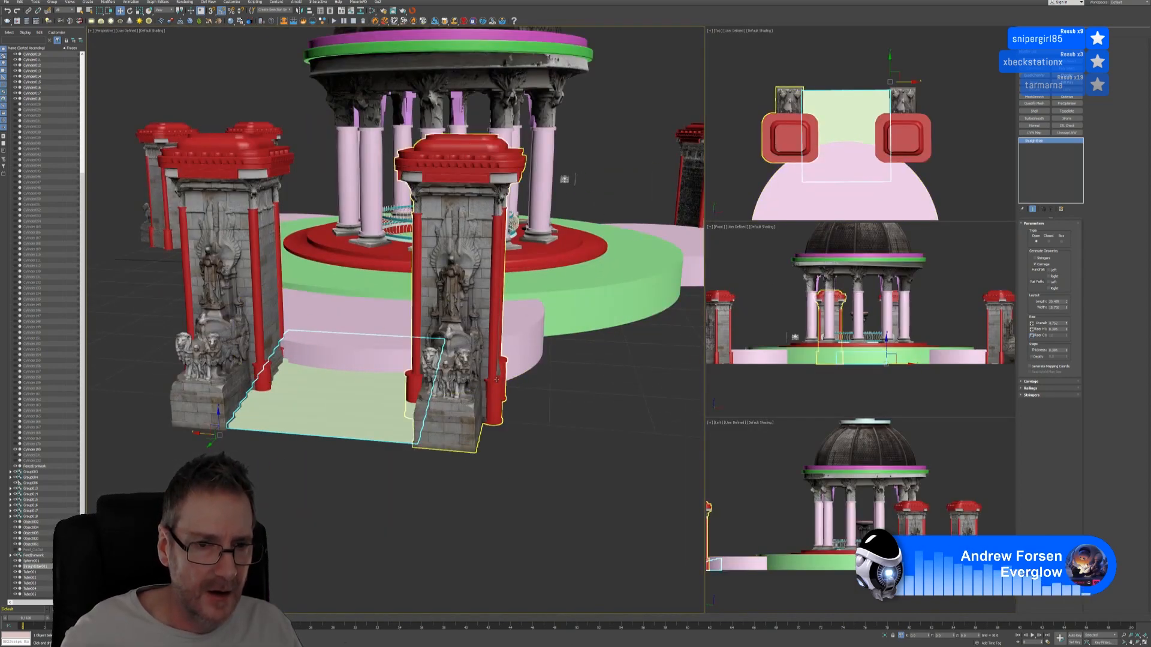
middle_click_drag(552, 198, 555, 180)
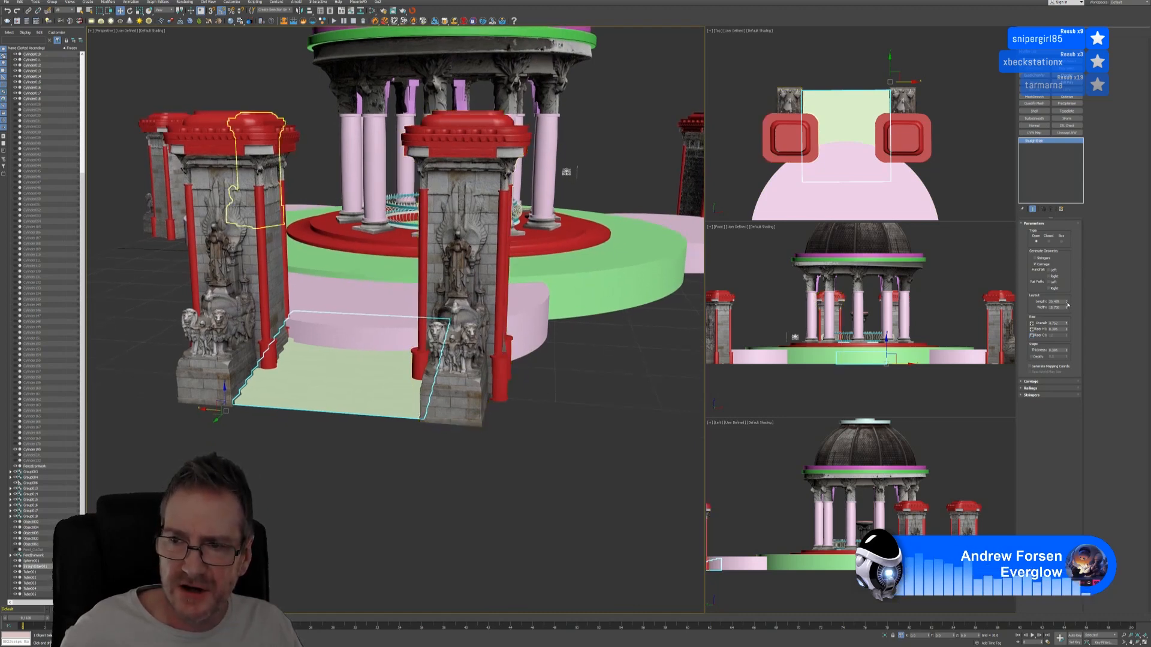
left_click_drag(1067, 305, 1074, 313)
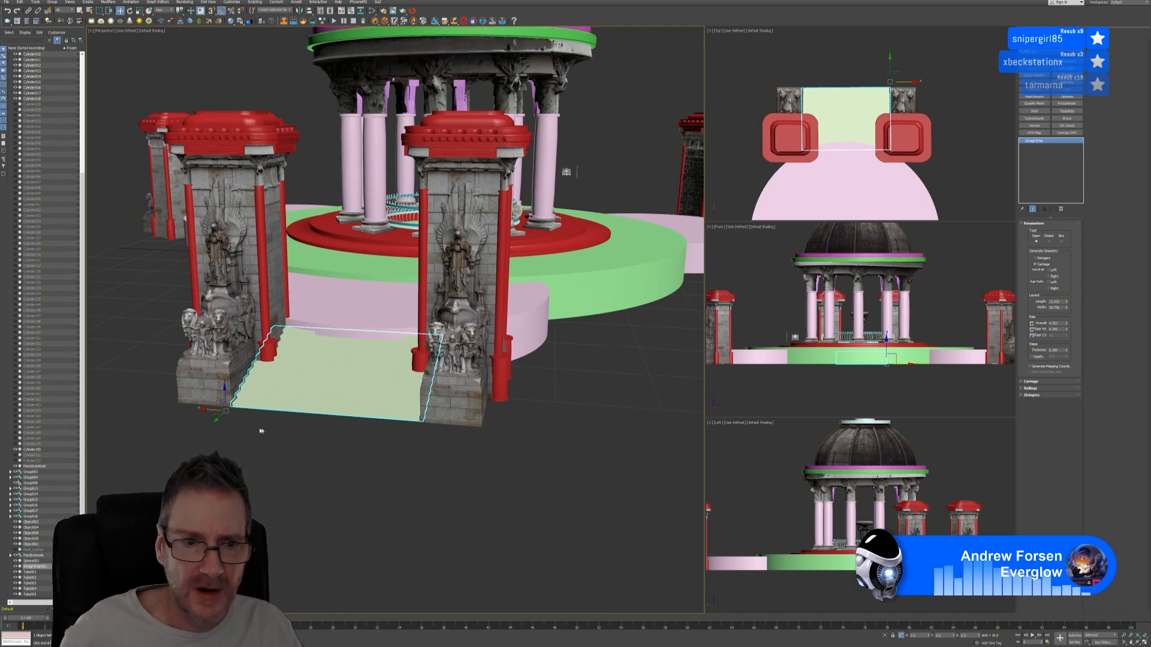
Step: Nudge the stair inward in the top view so its front edge sits slightly behind the plinths' front faces
scroll(373, 410, "up", 4)
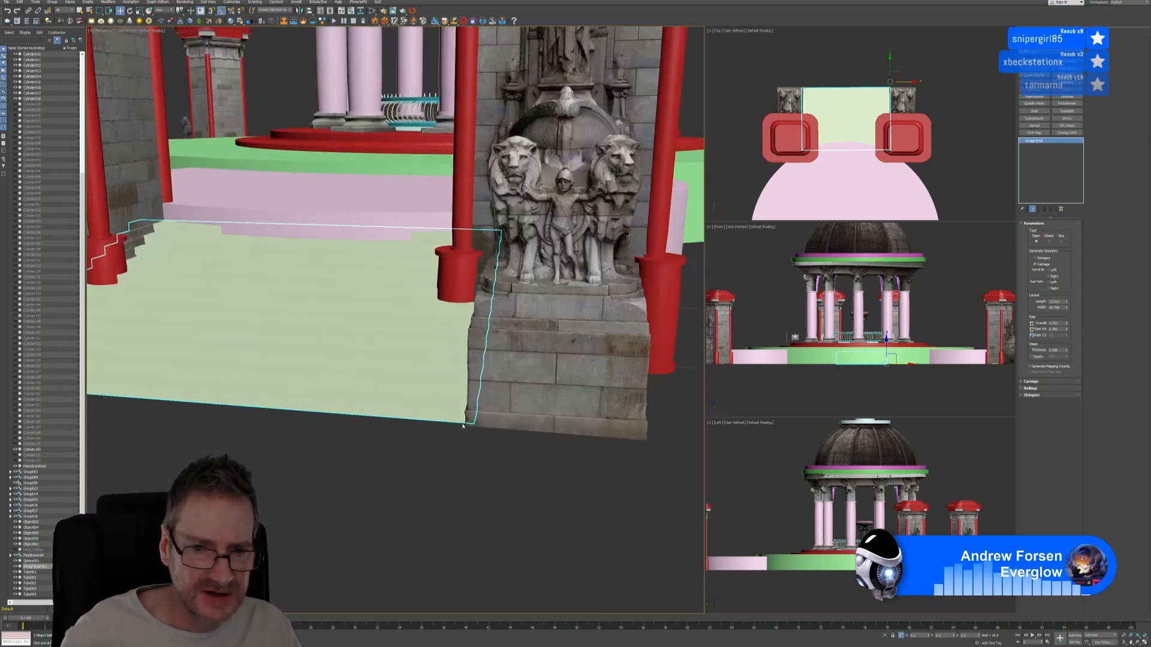
middle_click_drag(958, 99, 966, 101)
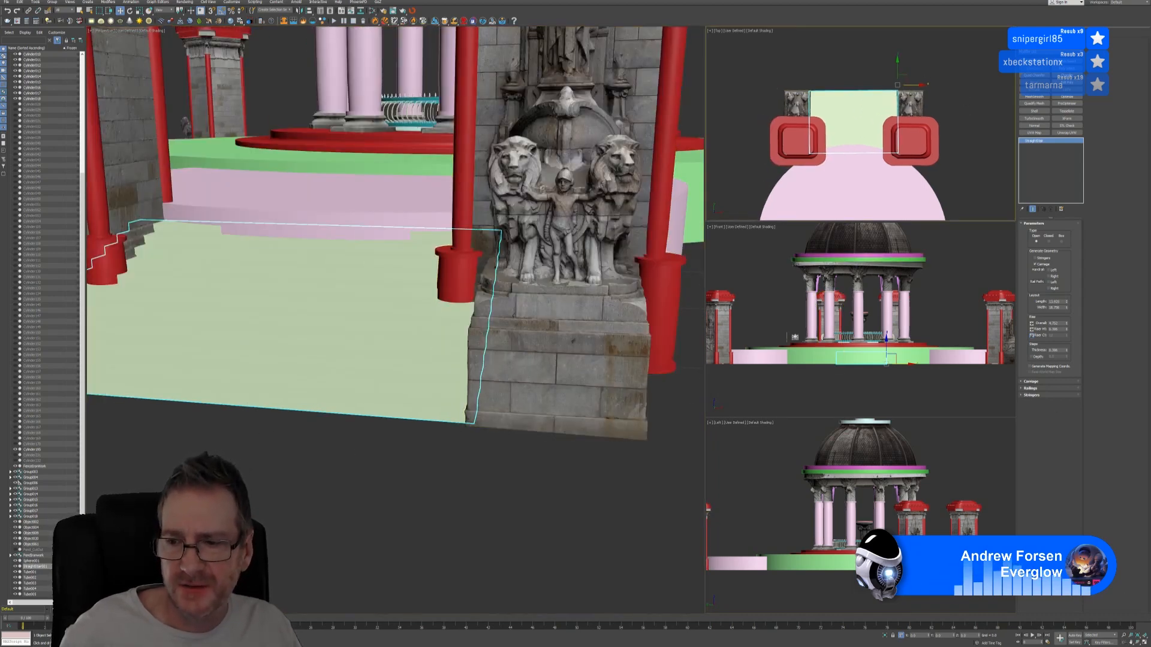
left_click(1143, 642)
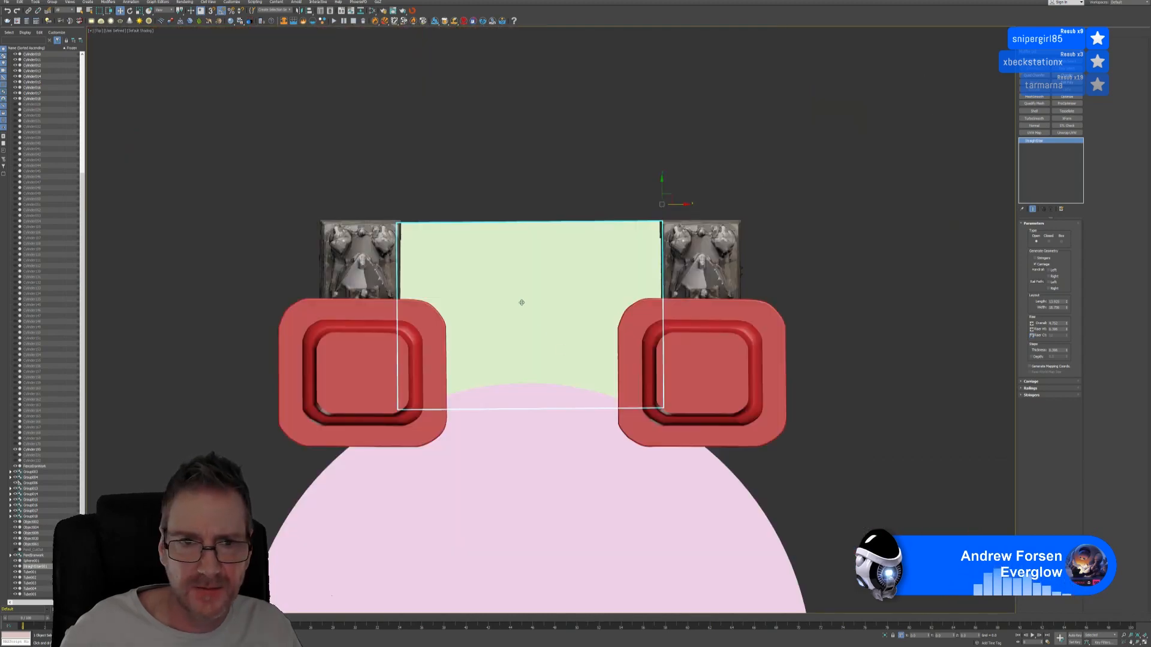
scroll(521, 302, "up", 3)
left_click_drag(721, 142, 723, 157)
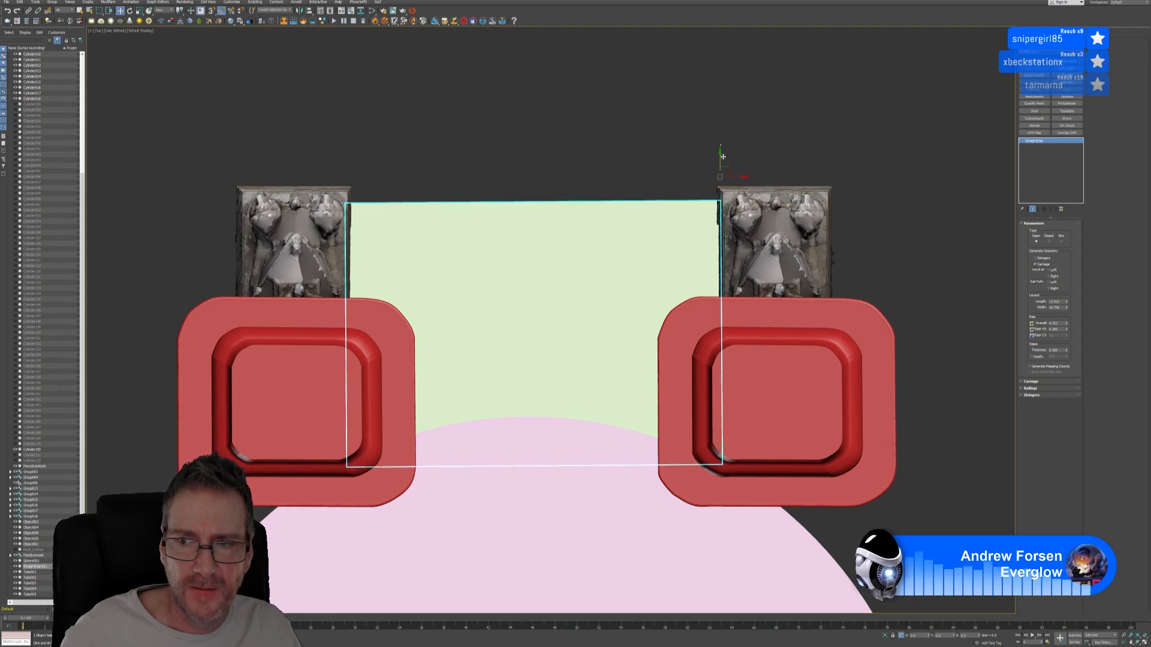
Step: Reduce the stair's length in small increments to pull its inner end back towards the disc's rim
left_click(1066, 304)
left_click(1066, 303)
left_click(1066, 303)
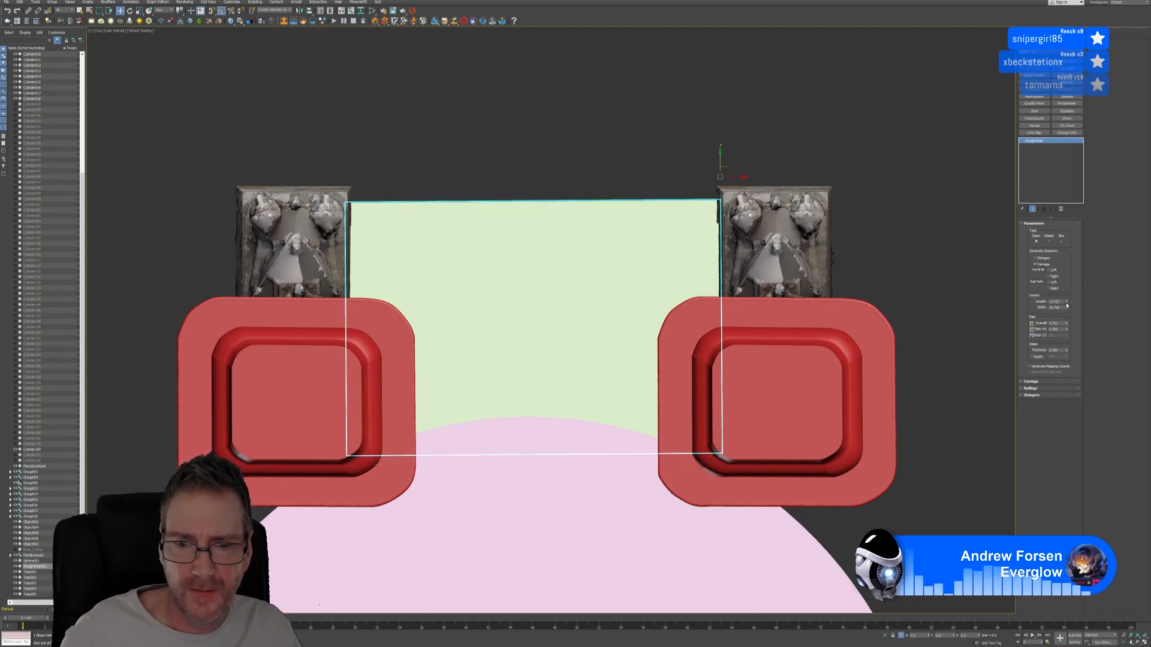
left_click(1066, 303)
left_click(1066, 303)
left_click(1066, 304)
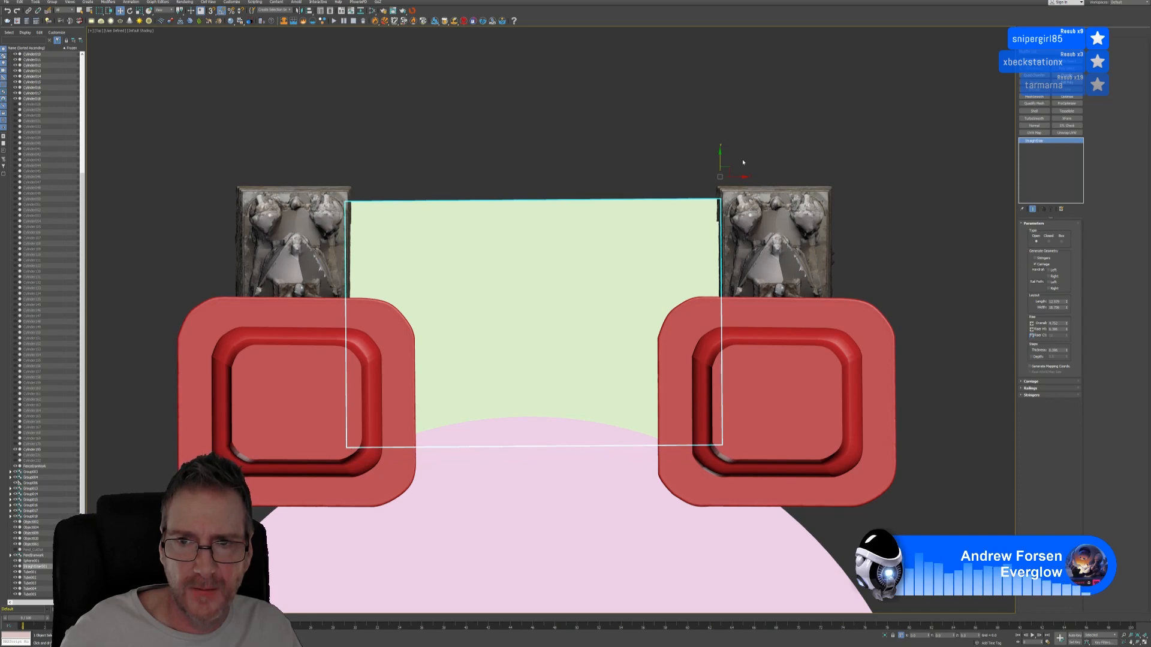
Step: Increase the stair's riser height slightly to raise its top step against the pink disc
left_click(1143, 642)
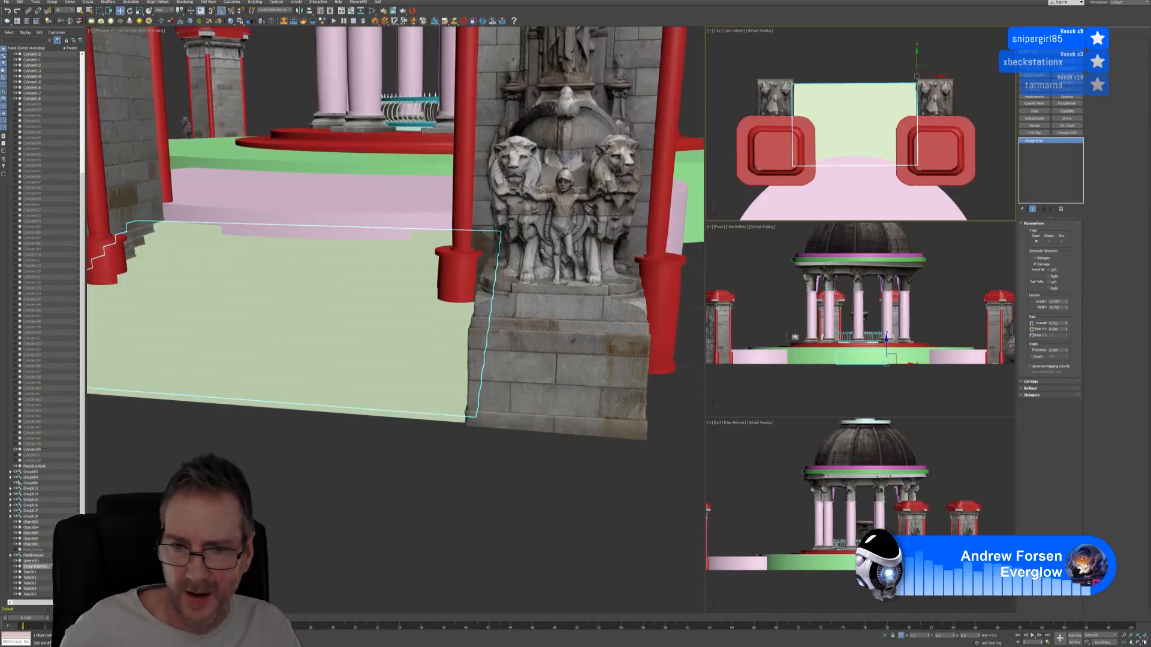
middle_click_drag(464, 464, 478, 468)
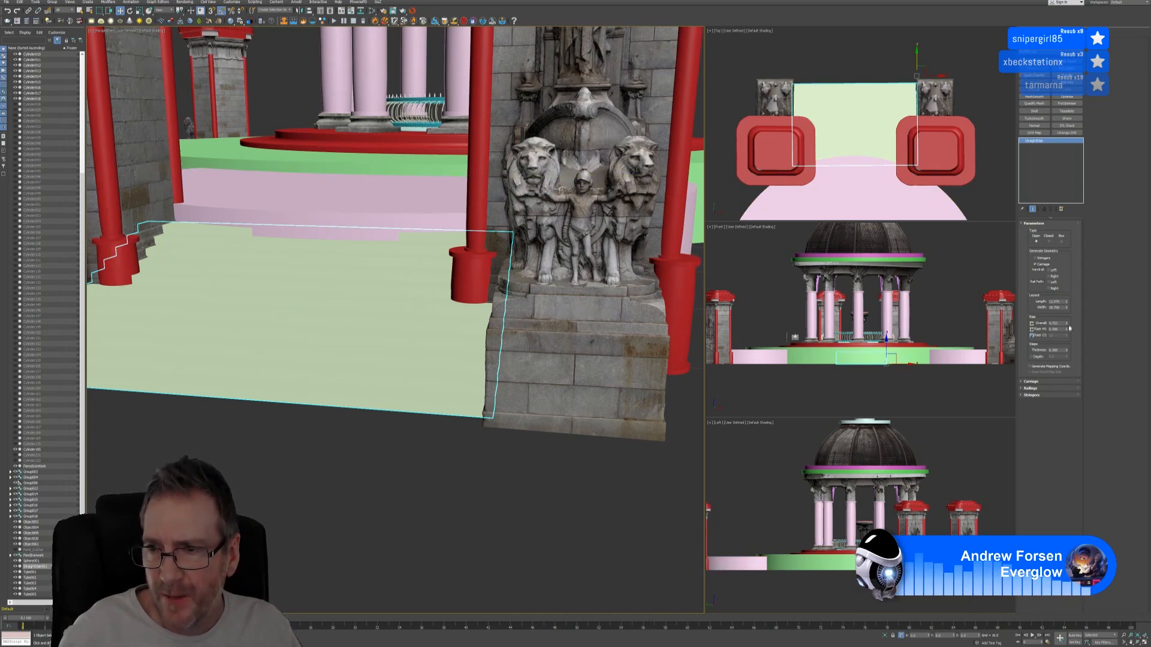
left_click_drag(1068, 329, 1068, 330)
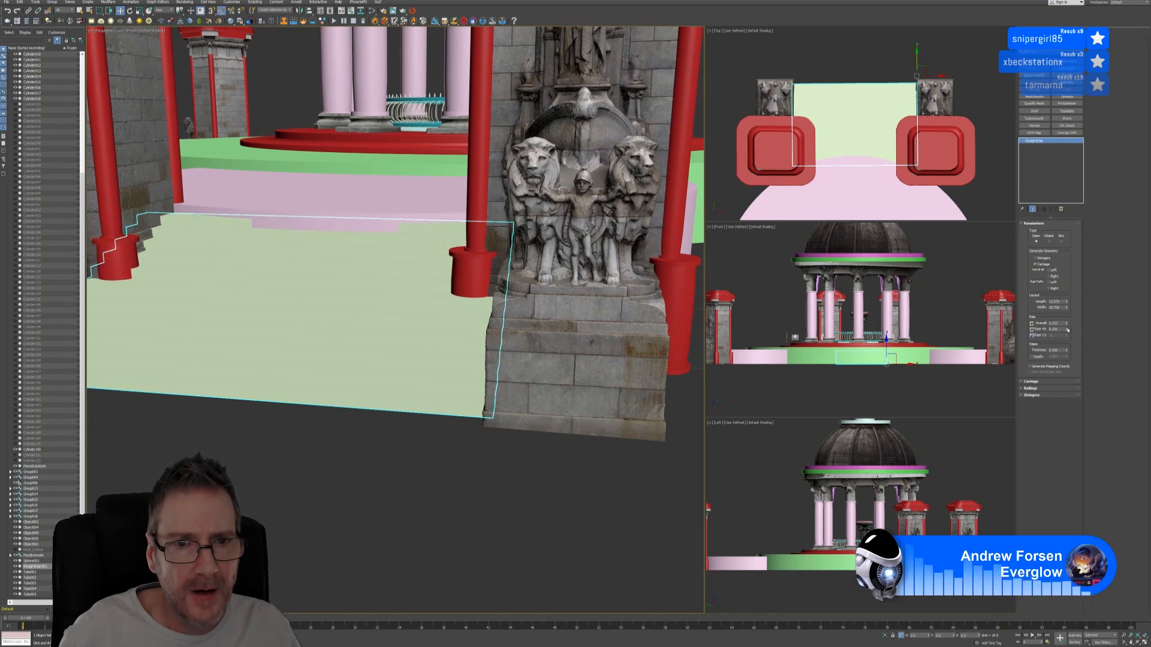
Step: Nudge the stair slightly outward between the plinths to refine how its top step meets the pink disc
middle_click_drag(850, 49, 853, 51)
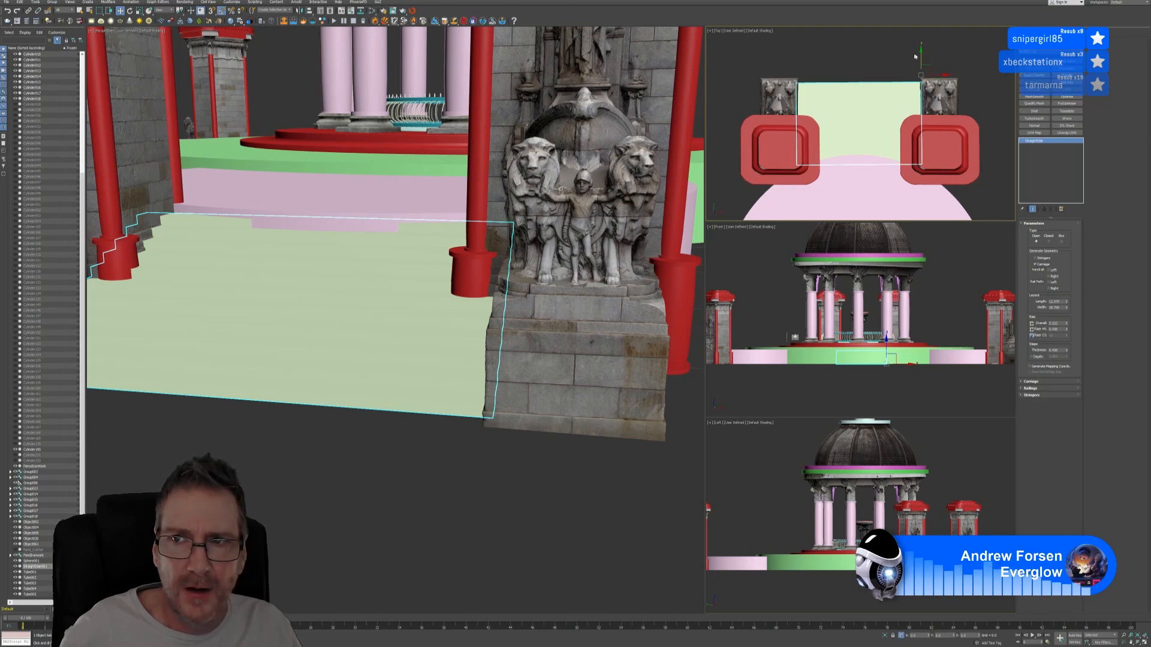
left_click_drag(921, 60, 927, 57)
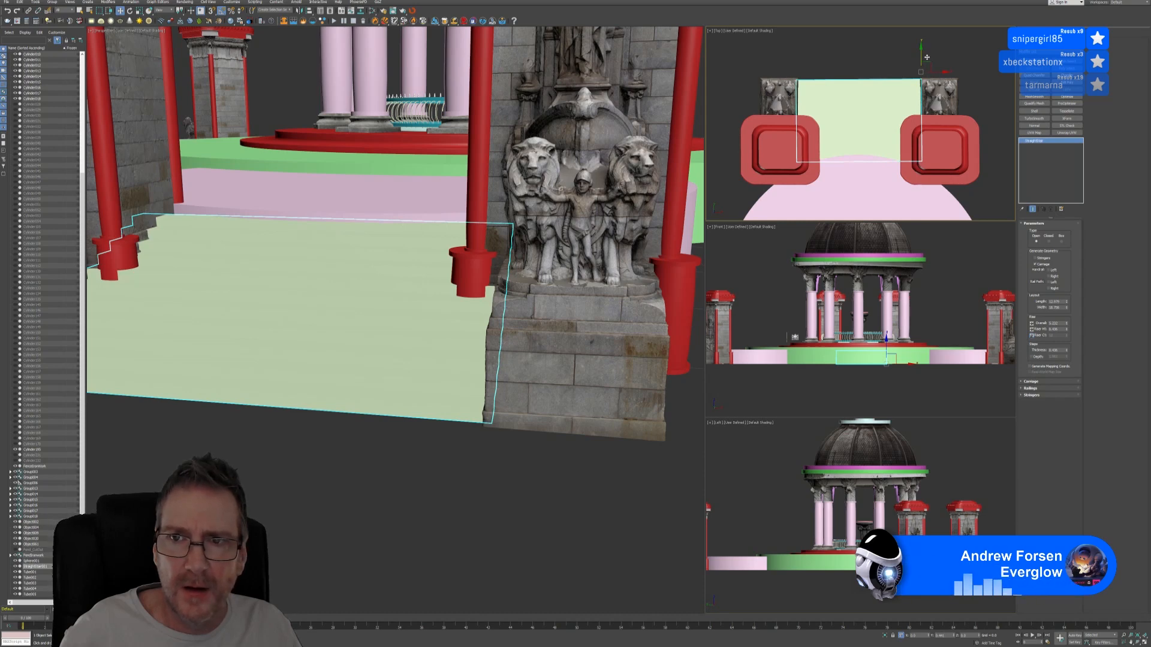
left_click_drag(927, 57, 926, 58)
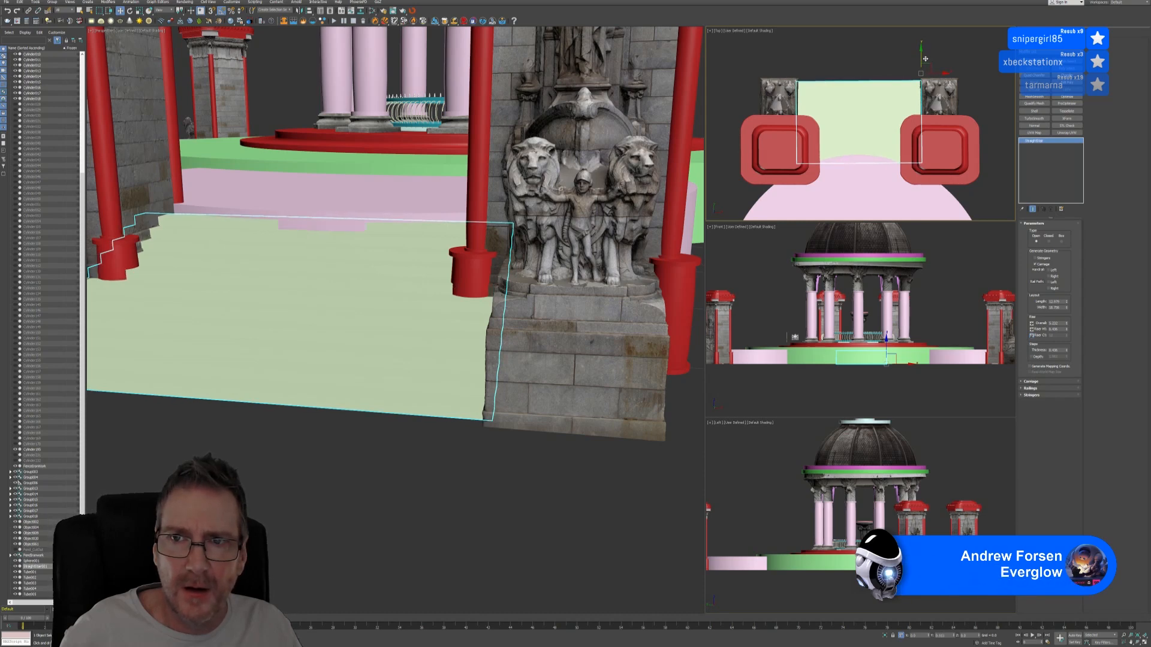
Step: Fine-tune the stair's length, trying longer values and ending slightly shorter, so its top step meets the pink disc's rim
left_click(1066, 301)
left_click_drag(1067, 303, 1068, 299)
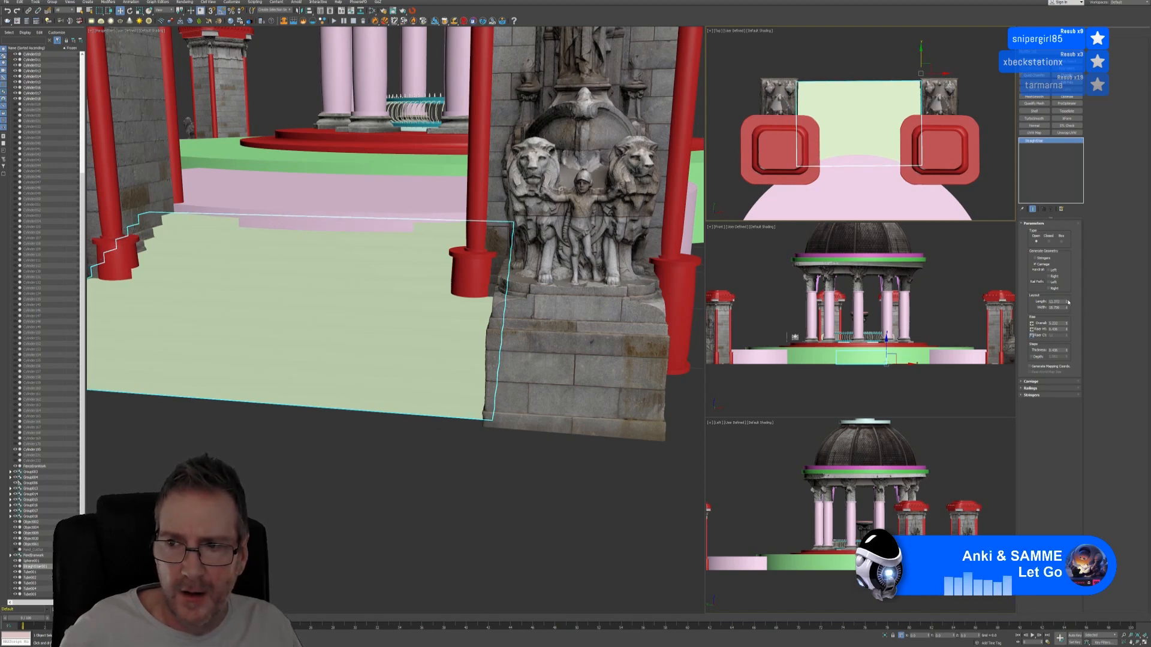
left_click(1067, 301)
left_click(1067, 301)
left_click(1067, 301)
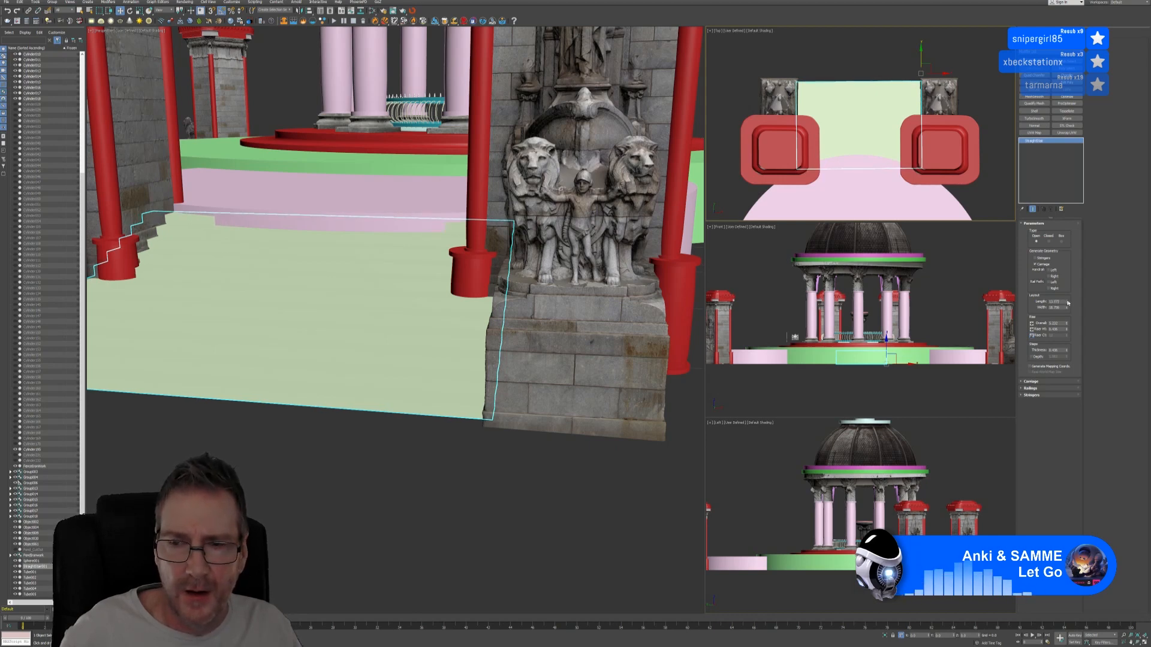
left_click(1067, 303)
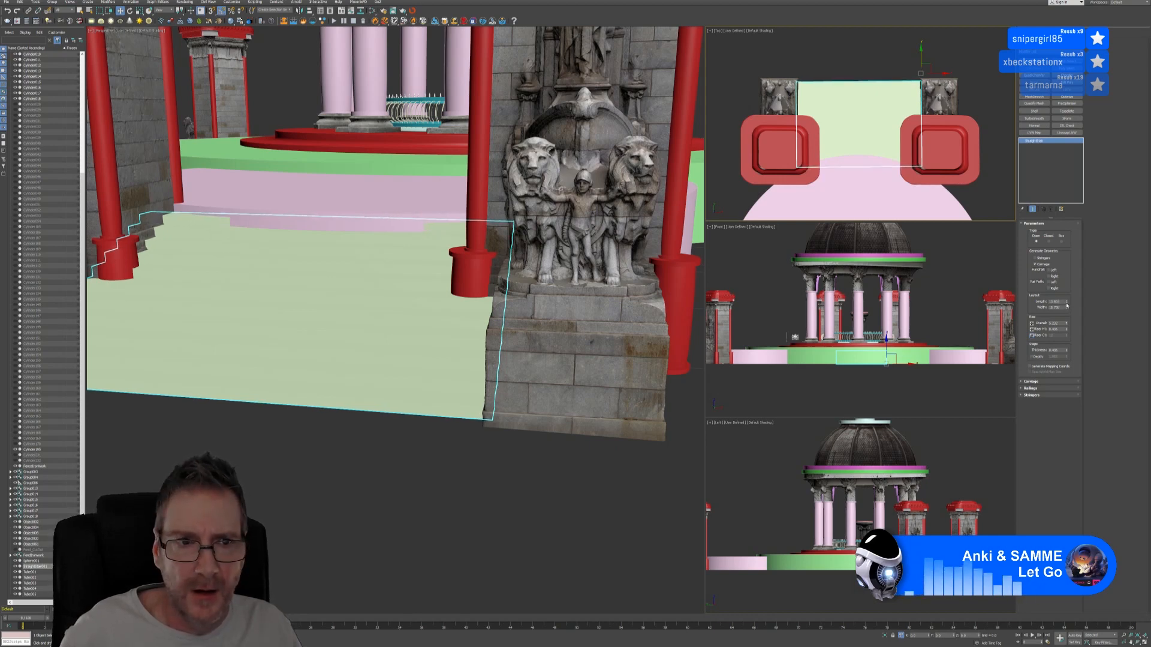
left_click(1067, 304)
left_click(1066, 303)
left_click(1067, 303)
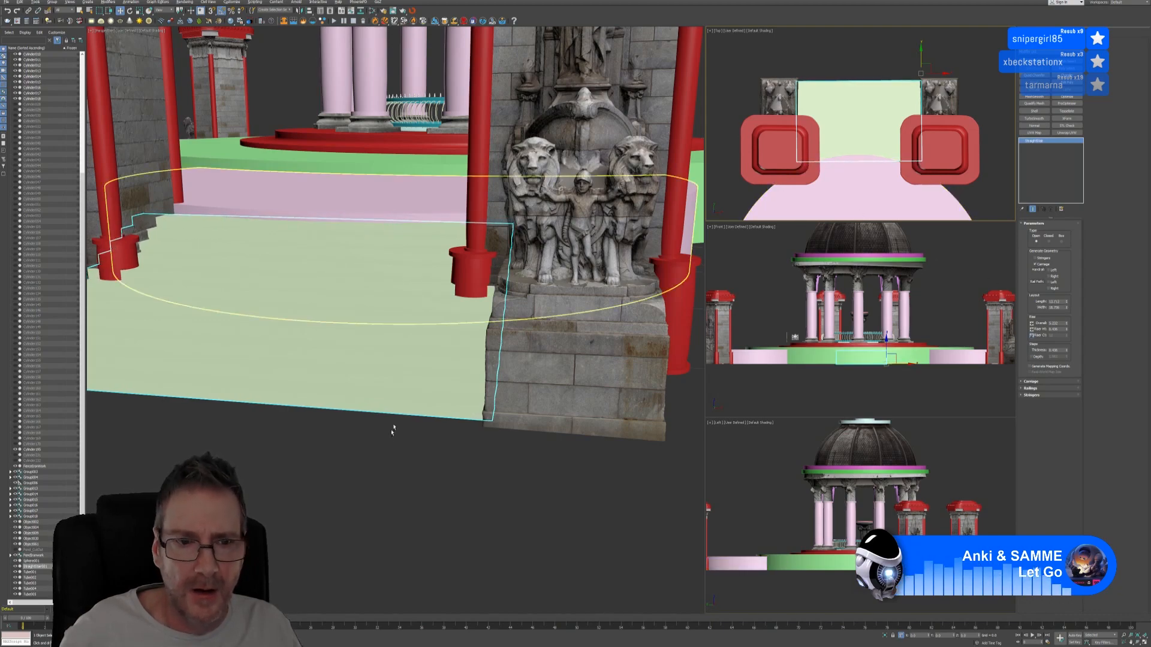
Step: Examine from above and from the front how the stair's top step meets the pink disc and the pillars
middle_click_drag(384, 458, 403, 442, "alt")
scroll(397, 258, "up", 3)
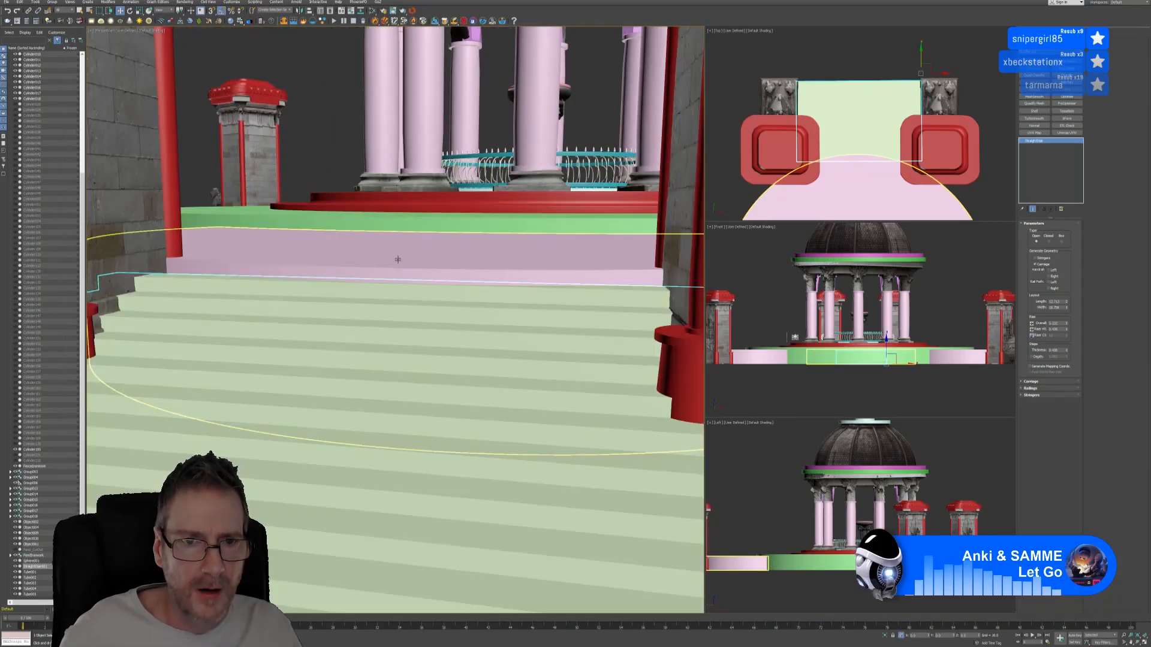
scroll(390, 265, "down", 3)
scroll(386, 225, "down", 4)
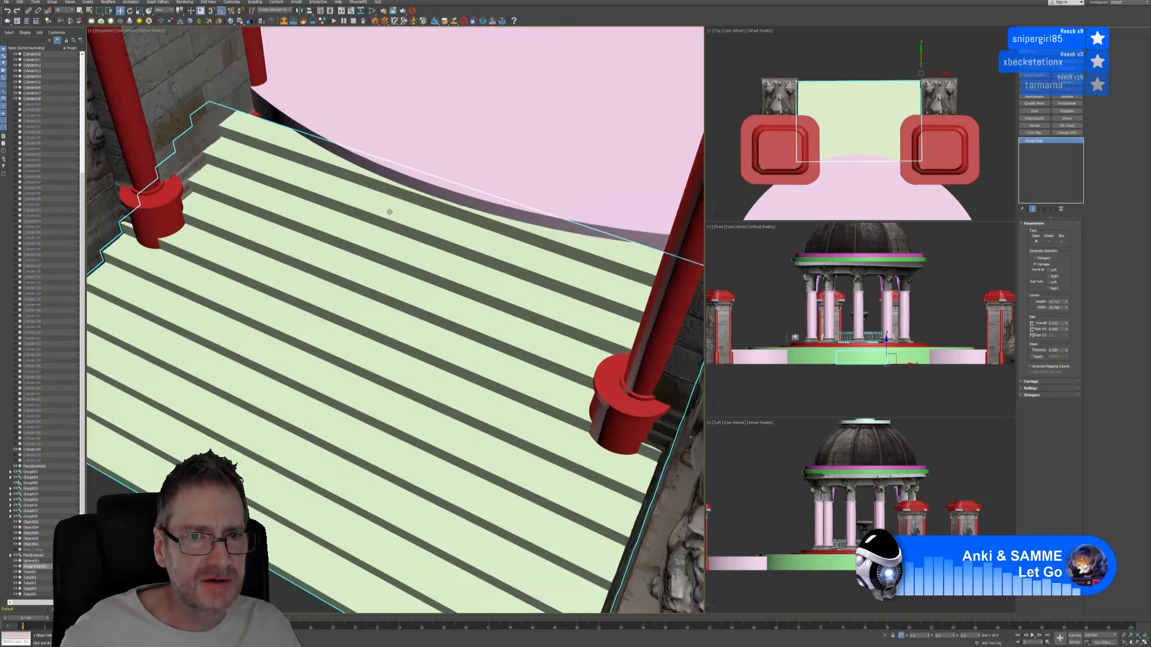
middle_click_drag(391, 219, 336, 251, "alt")
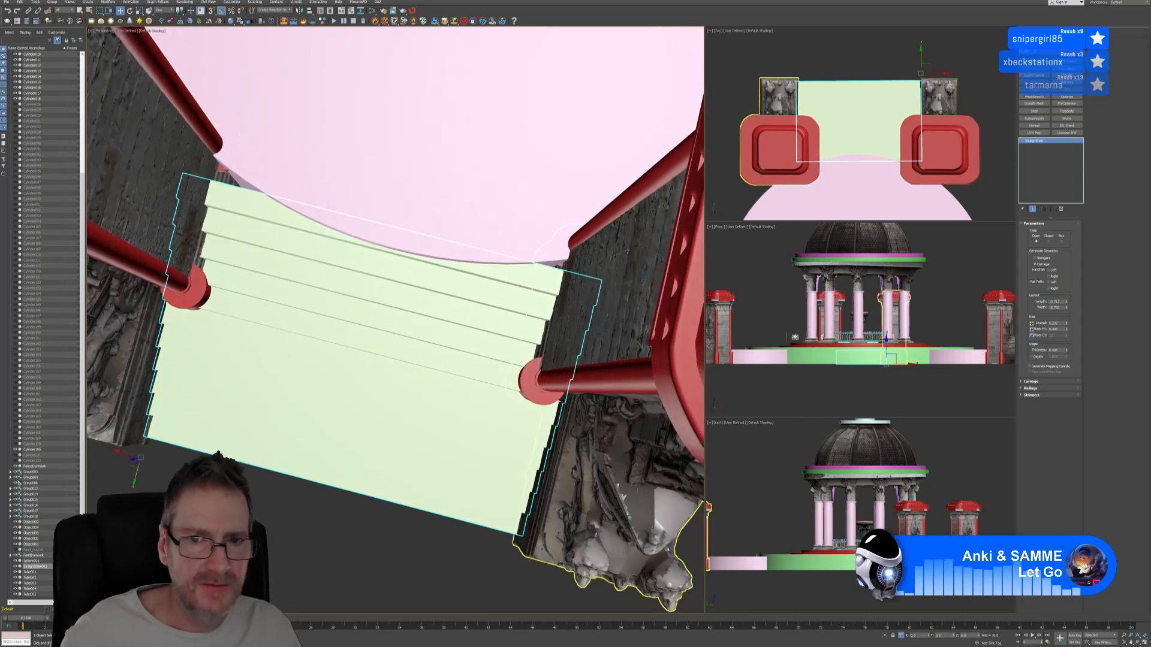
middle_click_drag(531, 266, 325, 265, "alt")
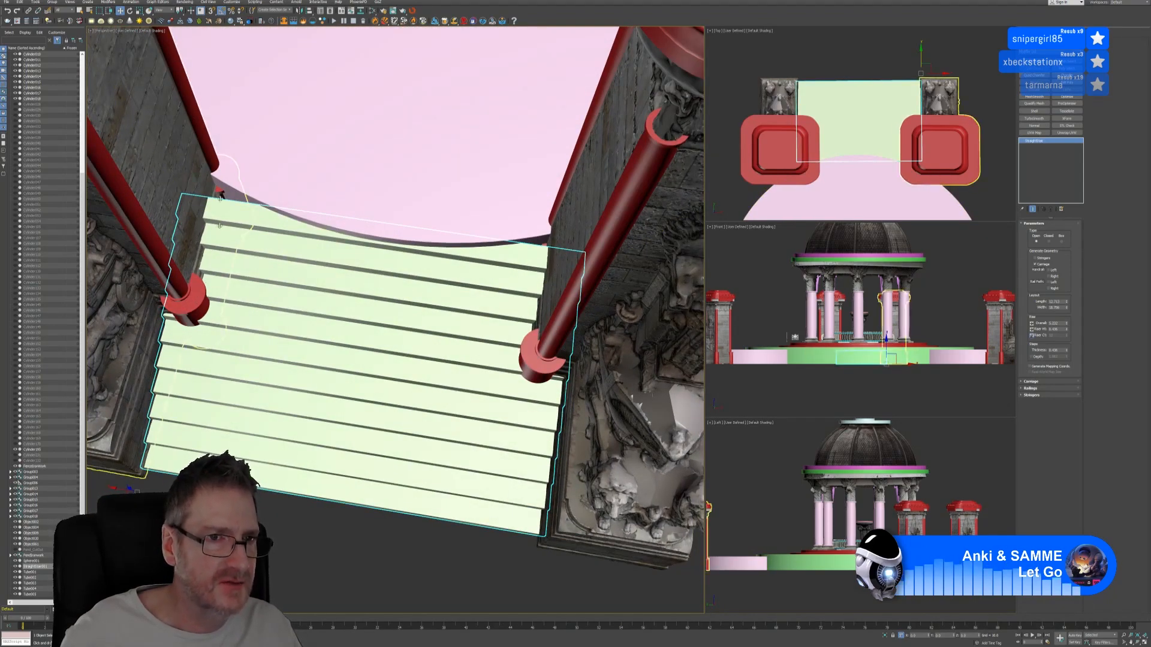
mouse_move(240, 185)
middle_mouse_down("alt")
mouse_move(252, 192)
mouse_move(233, 185)
middle_mouse_up("alt")
middle_click_drag(263, 266, 275, 228)
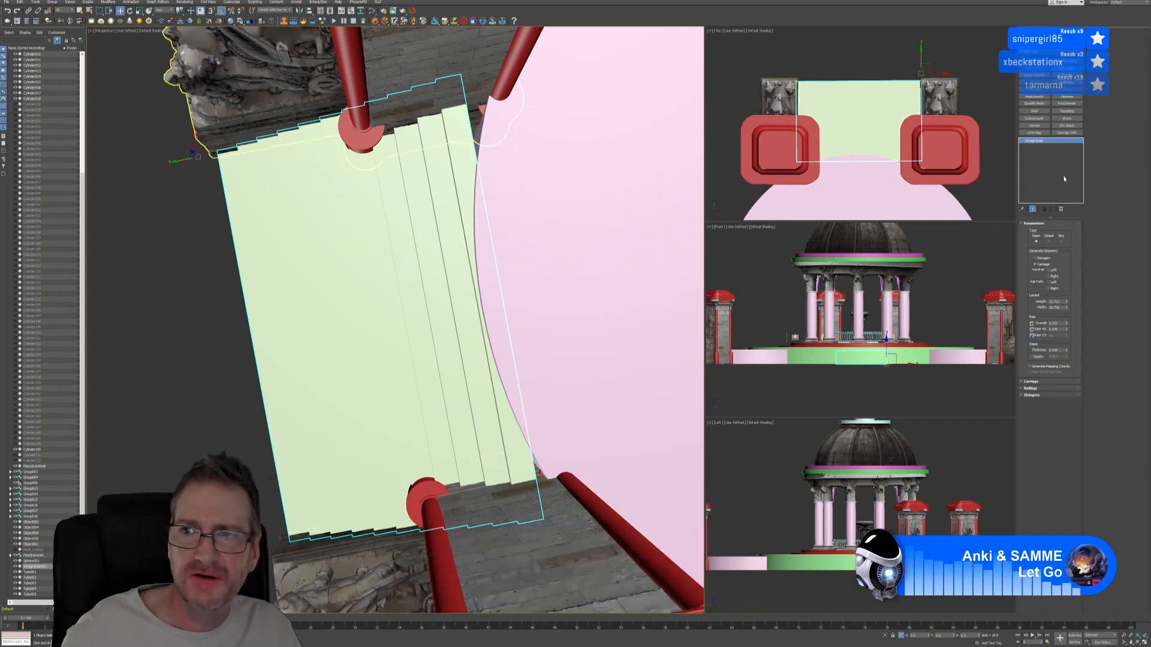
Step: Add an Edit Poly modifier to the stair and move its inner-end vertices inward beneath the pink disc to close the gap
left_click(1068, 84)
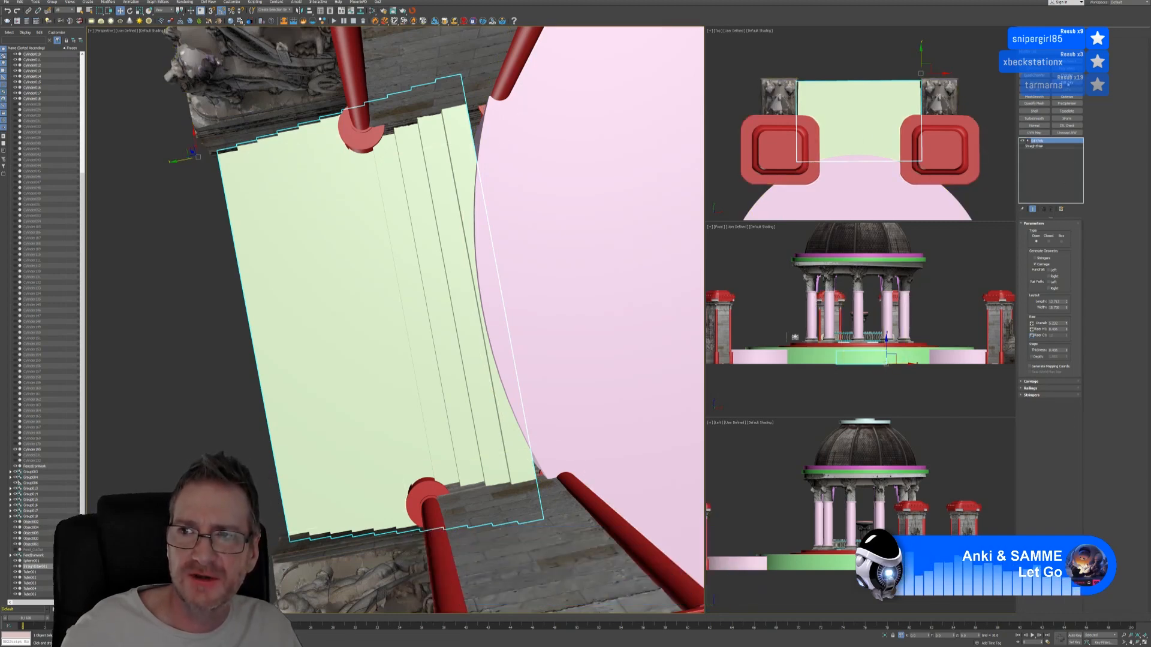
left_click(1034, 272)
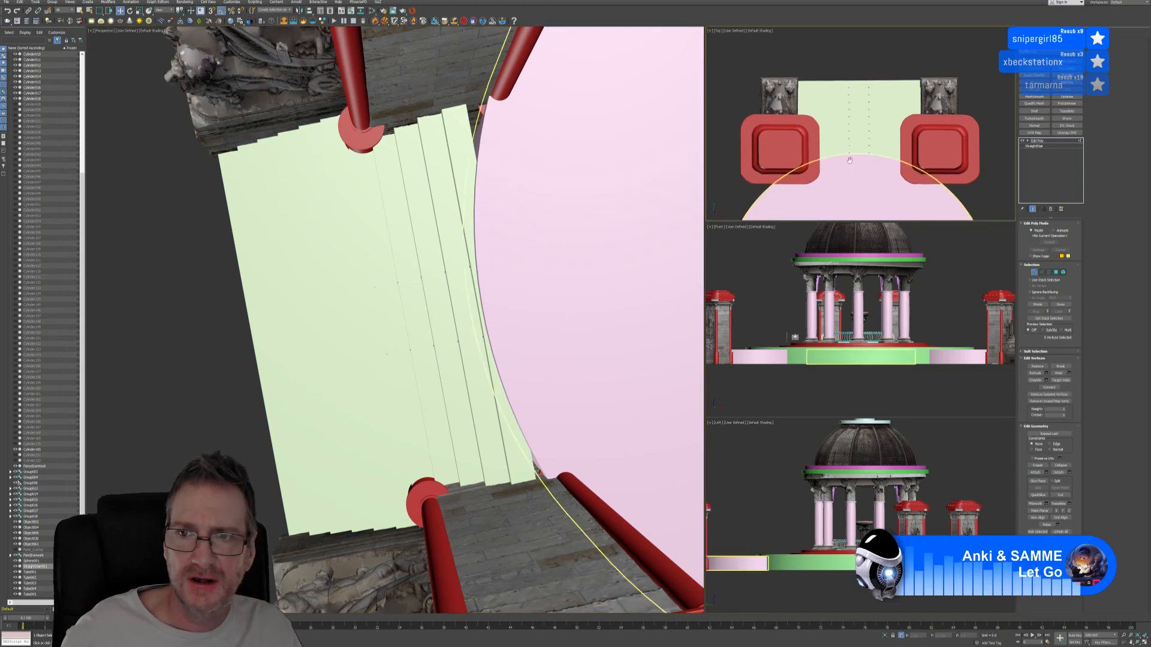
middle_click_drag(748, 201, 753, 189)
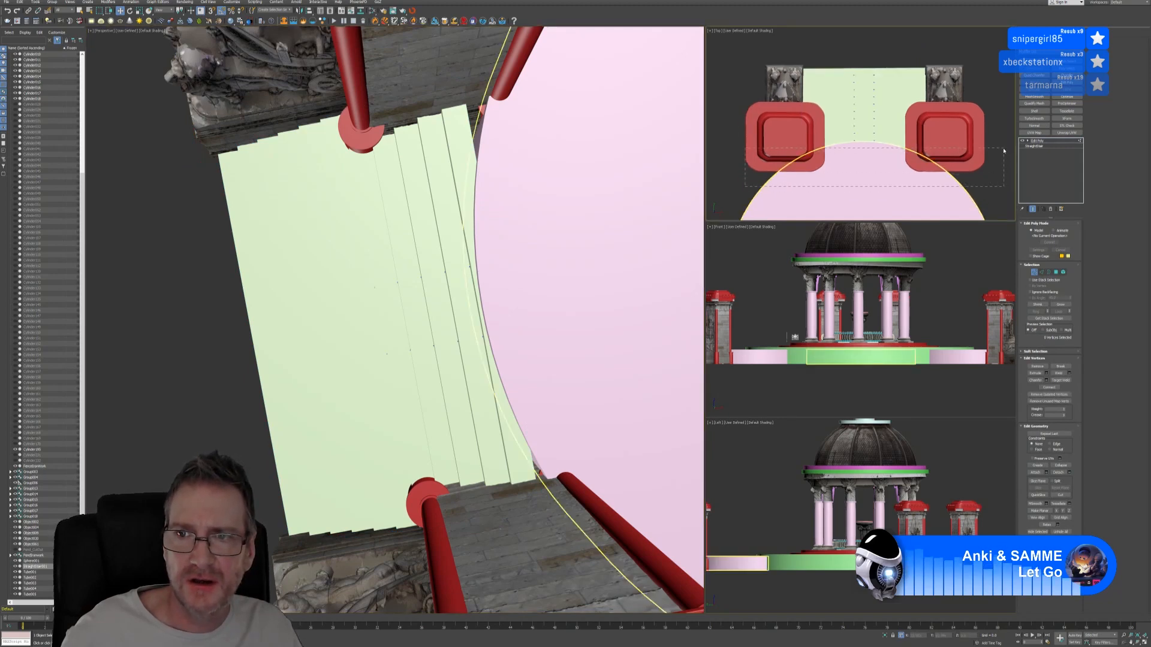
middle_click_drag(507, 218, 500, 214)
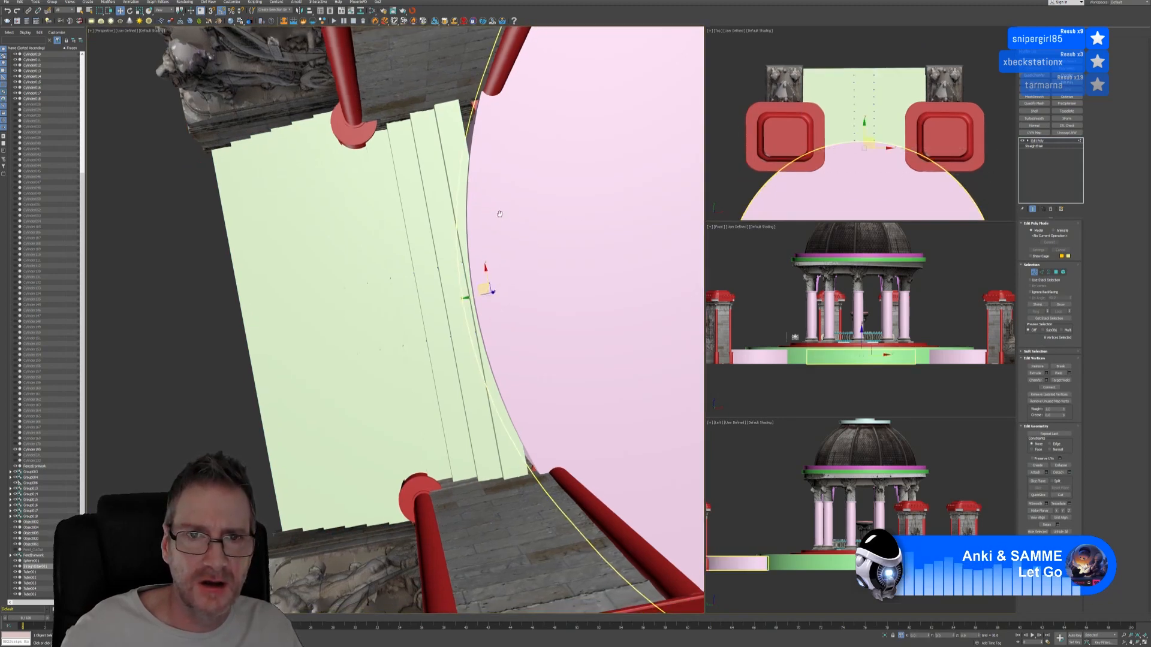
left_click_drag(473, 296, 510, 287)
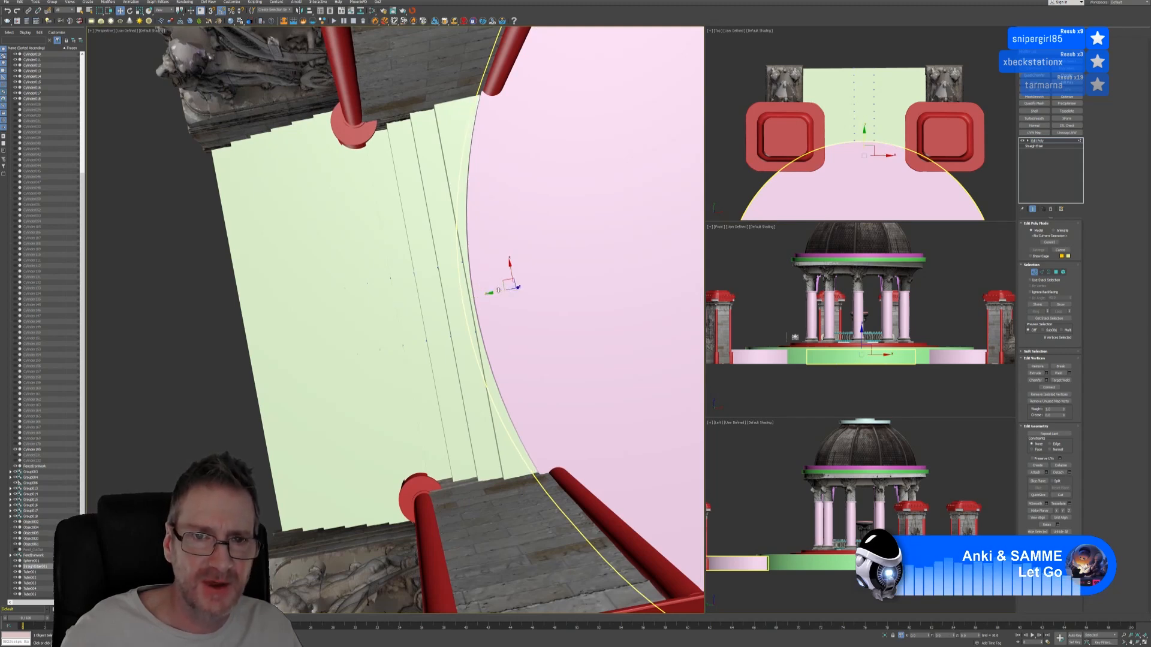
left_click(1034, 271)
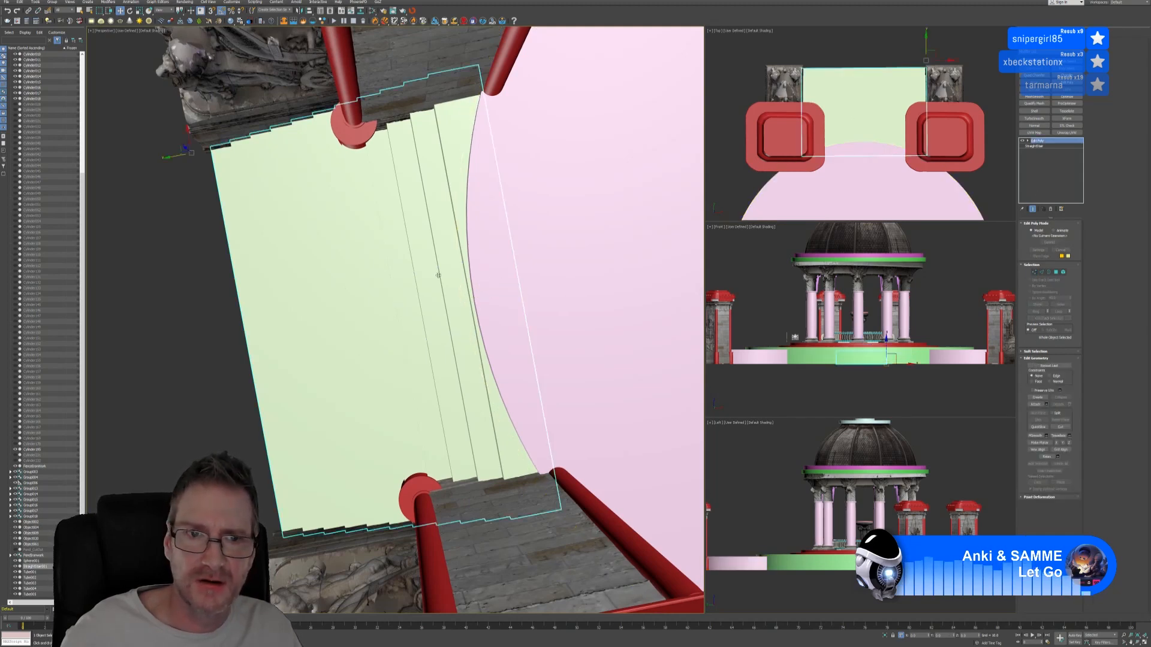
middle_click_drag(437, 275, 473, 194, "alt")
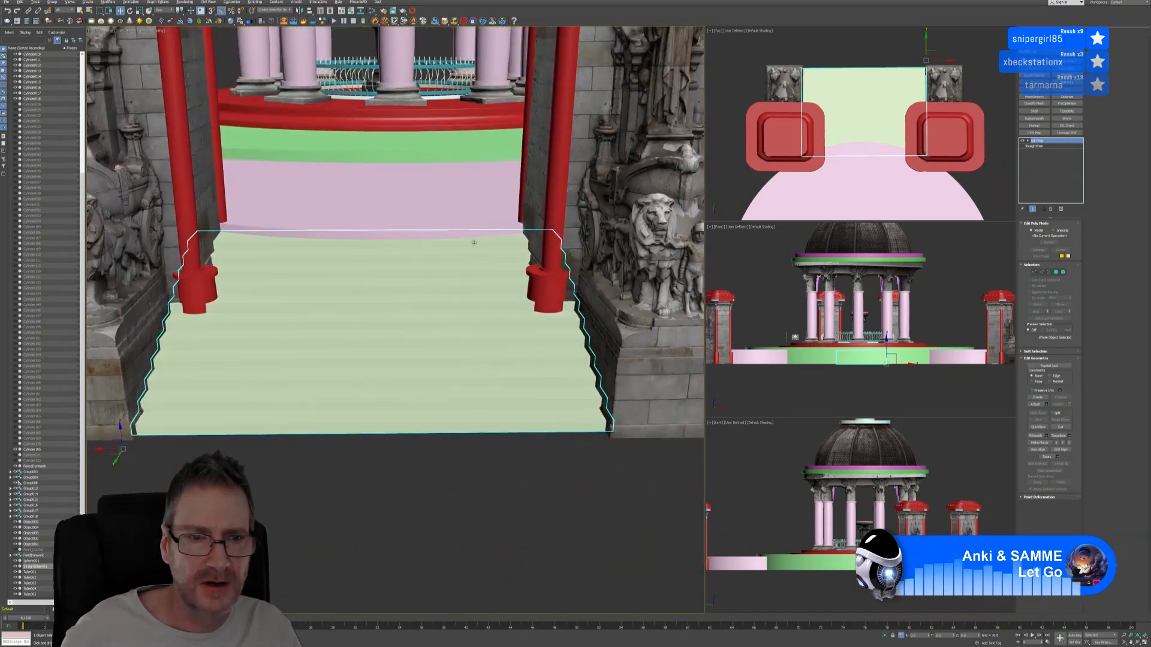
scroll(421, 308, "down", 4)
left_click(436, 460)
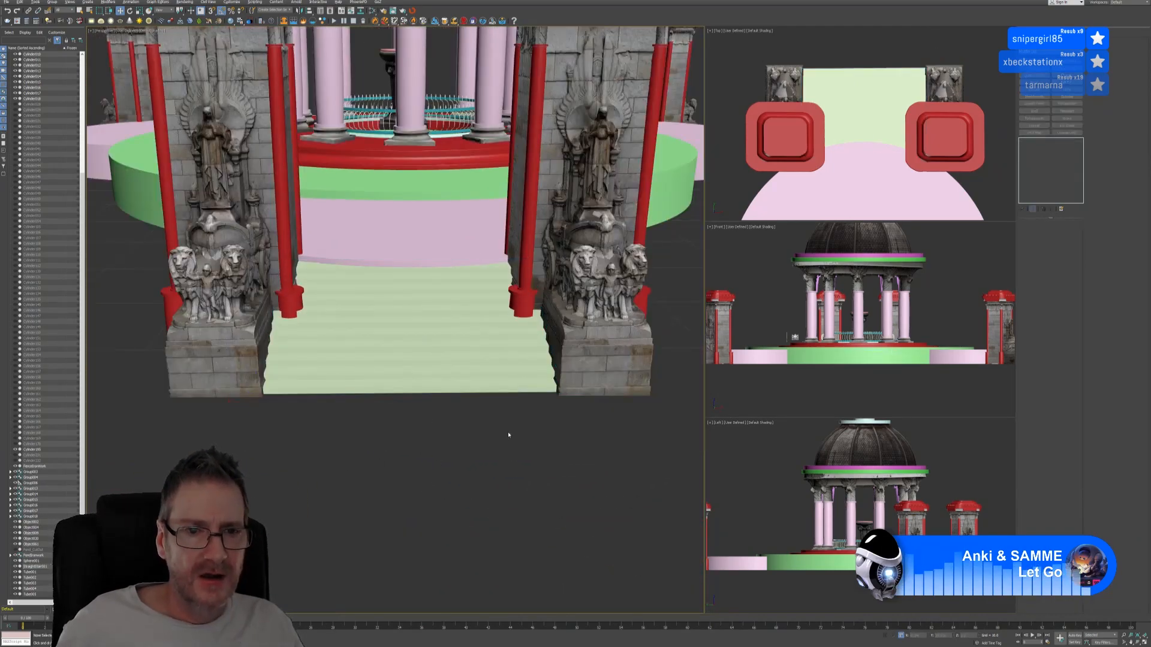
Step: Open the group of the statue pillar on the stair's left side so its parts can be edited individually
middle_click_drag(509, 434, 347, 288, "alt")
scroll(502, 432, "down", 3)
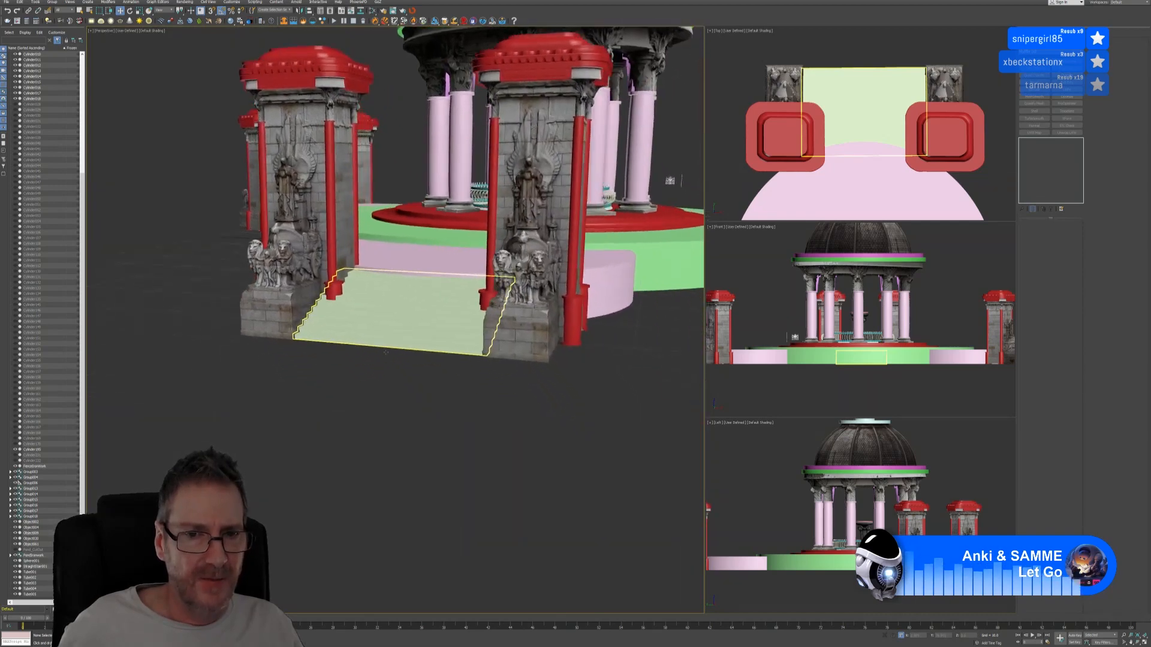
left_click(330, 286)
left_click(52, 3)
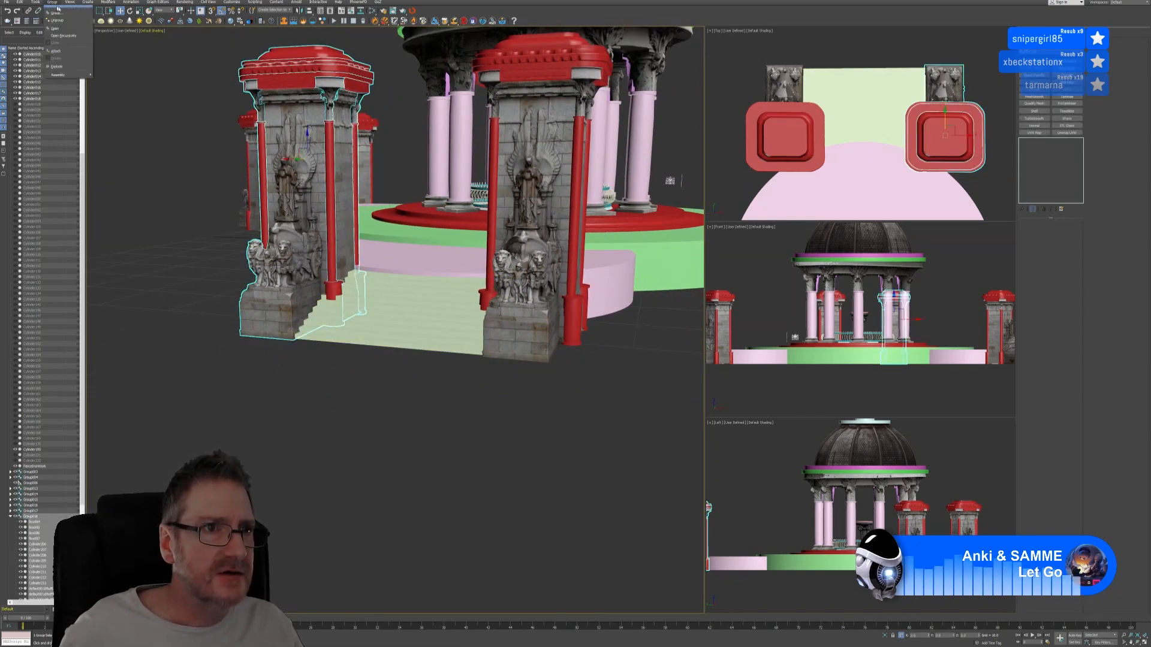
left_click(63, 24)
Step: Select the two red column bases beside the stair in the opened pillar group and raise them until the front one stands on the steps
scroll(333, 298, "up", 5)
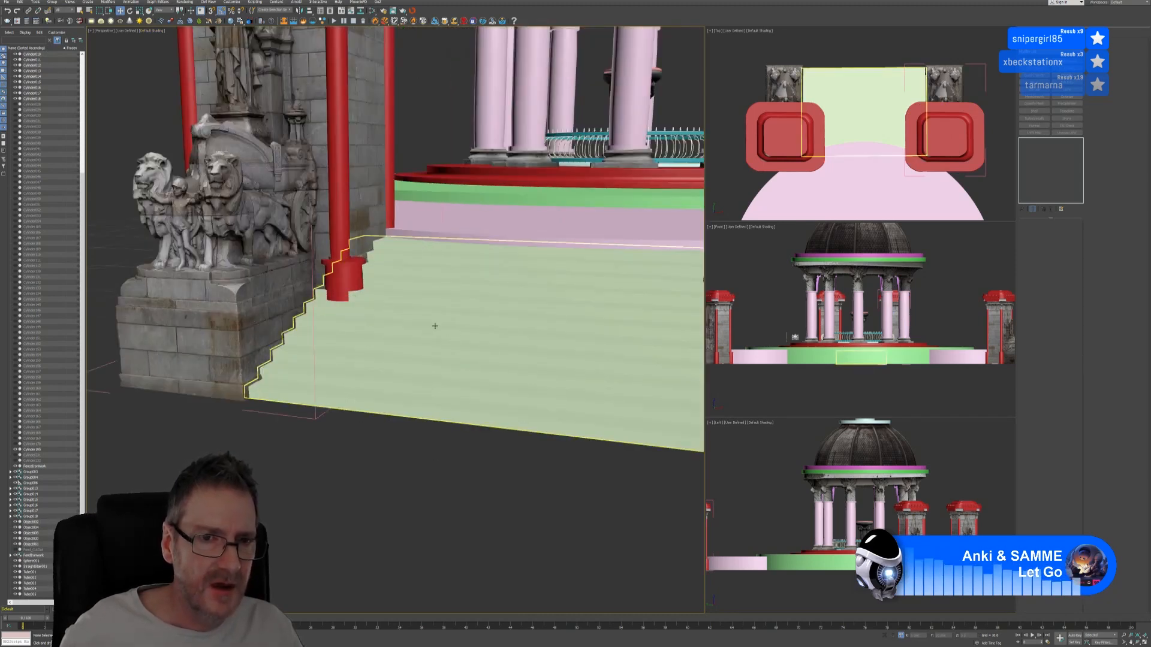
middle_click_drag(282, 481, 444, 393, "alt")
scroll(300, 487, "down", 5)
left_click(456, 390)
scroll(465, 389, "up", 5)
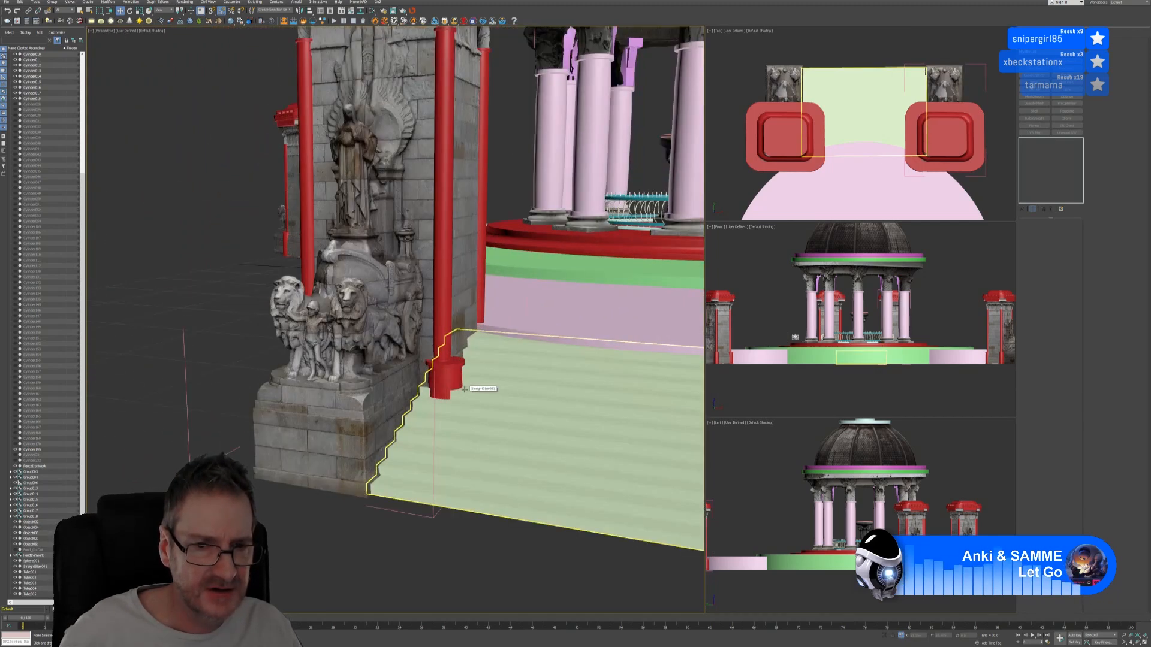
scroll(465, 389, "up", 3)
left_click(444, 378)
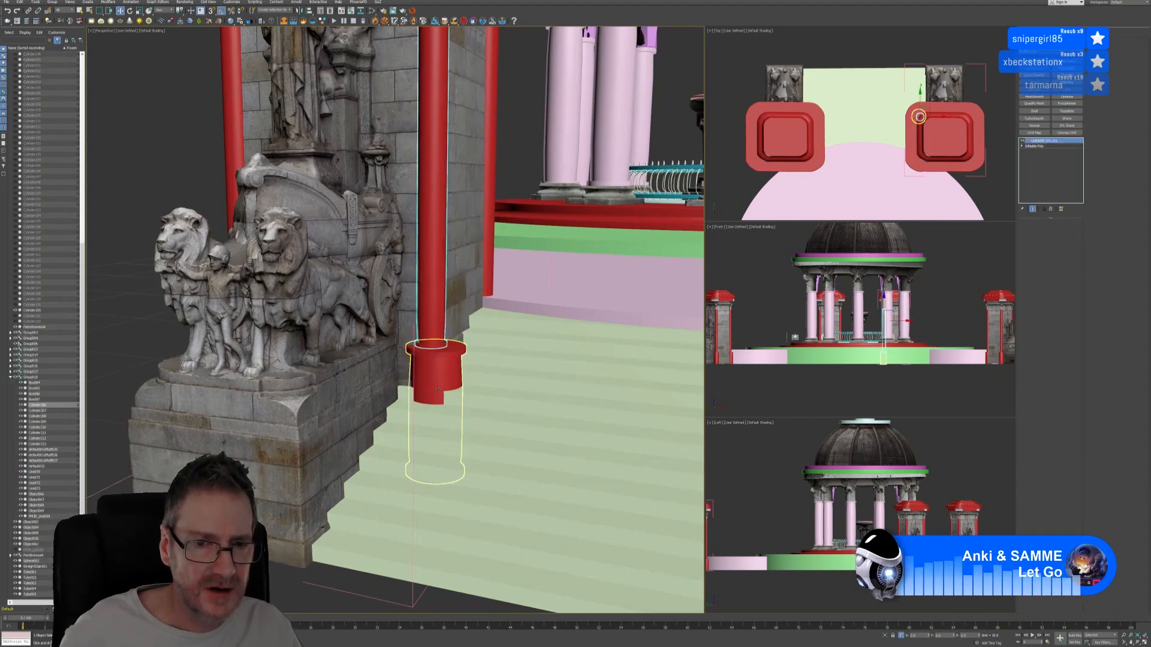
middle_click_drag(307, 585, 303, 560, "alt")
left_click(496, 498, "ctrl")
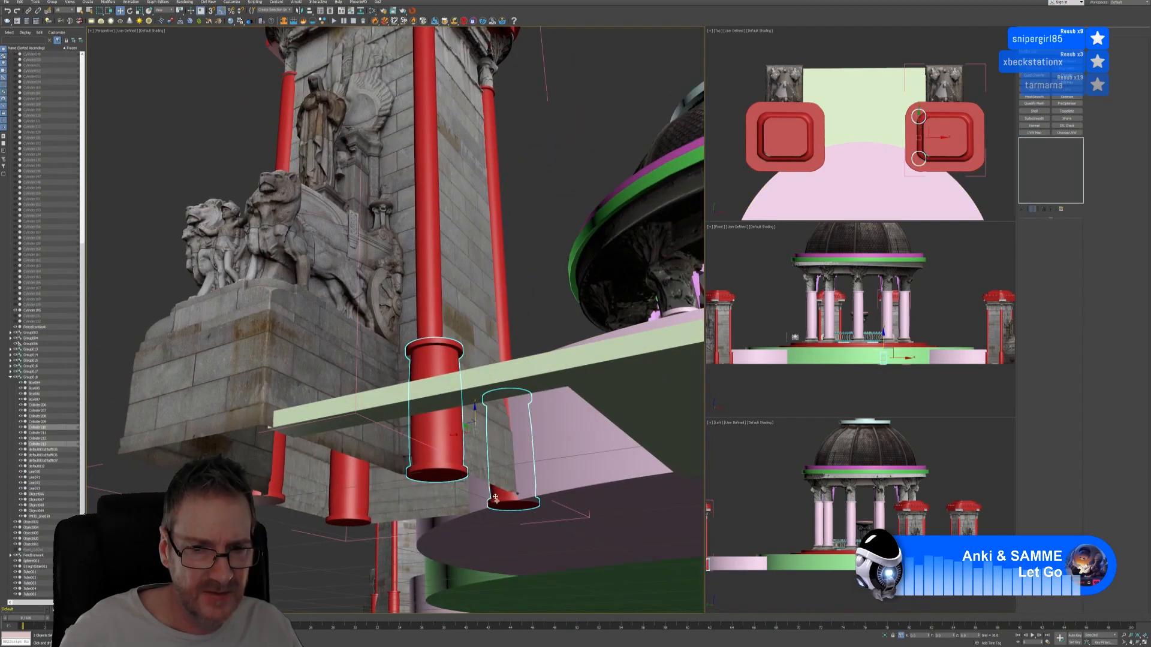
middle_click_drag(517, 493, 495, 433, "alt")
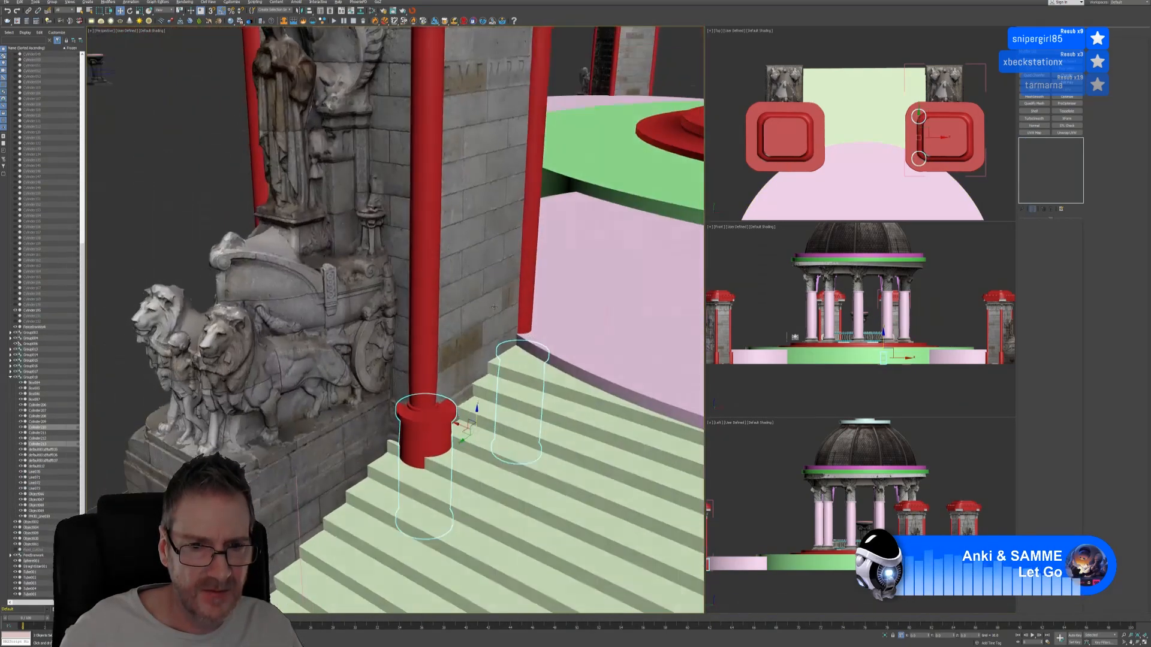
left_click_drag(476, 420, 493, 343)
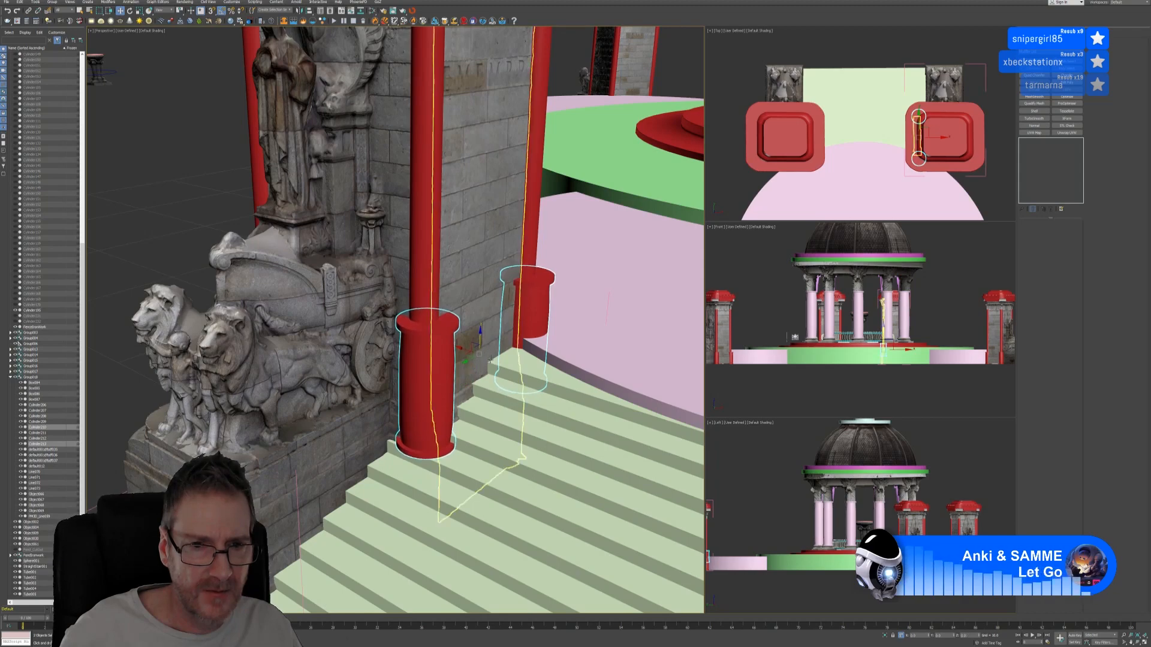
middle_click_drag(509, 374, 396, 269, "alt")
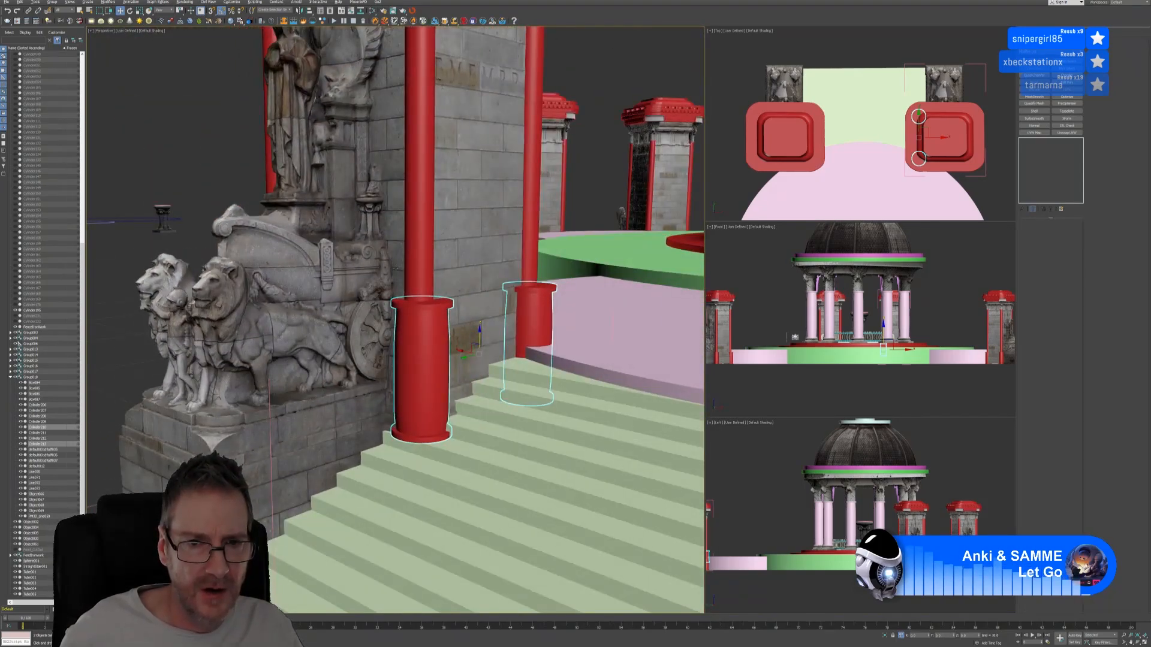
Step: Shorten the rear red column base by scaling it vertically, and raise it towards the top step
left_click(537, 324)
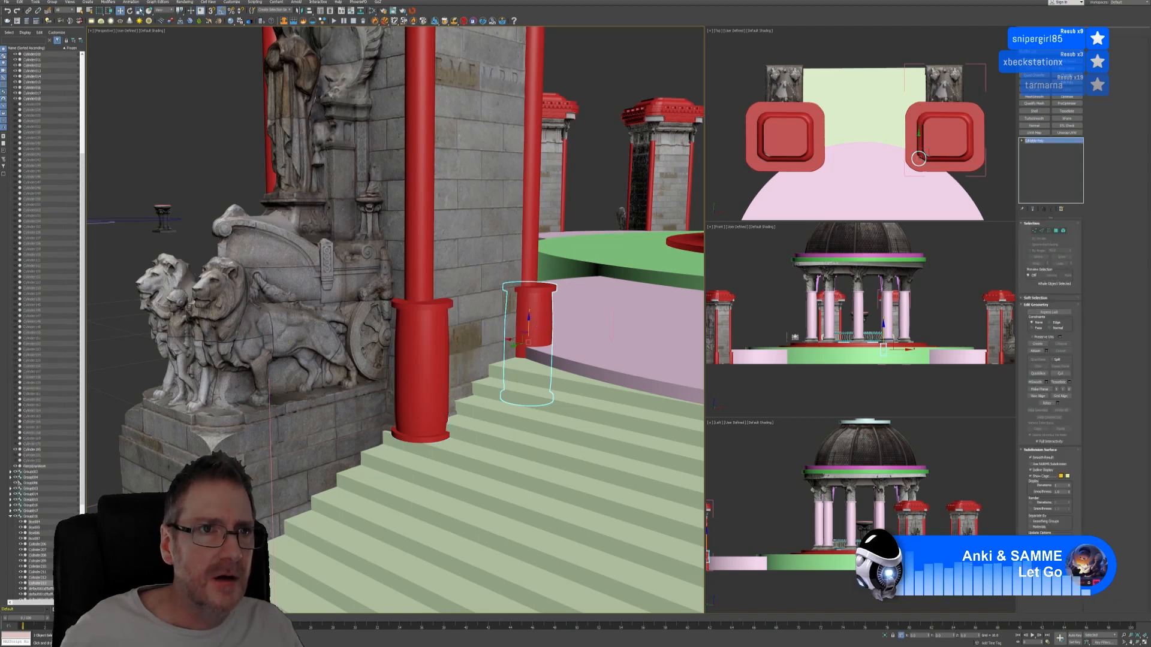
key("r")
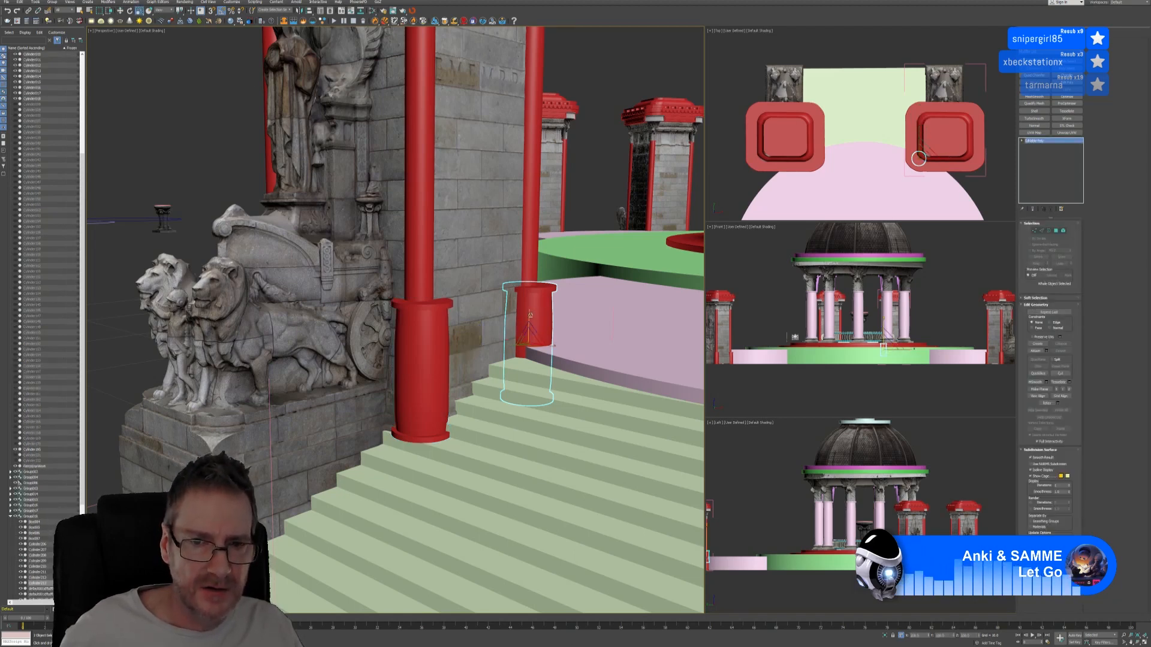
left_click_drag(530, 314, 528, 325)
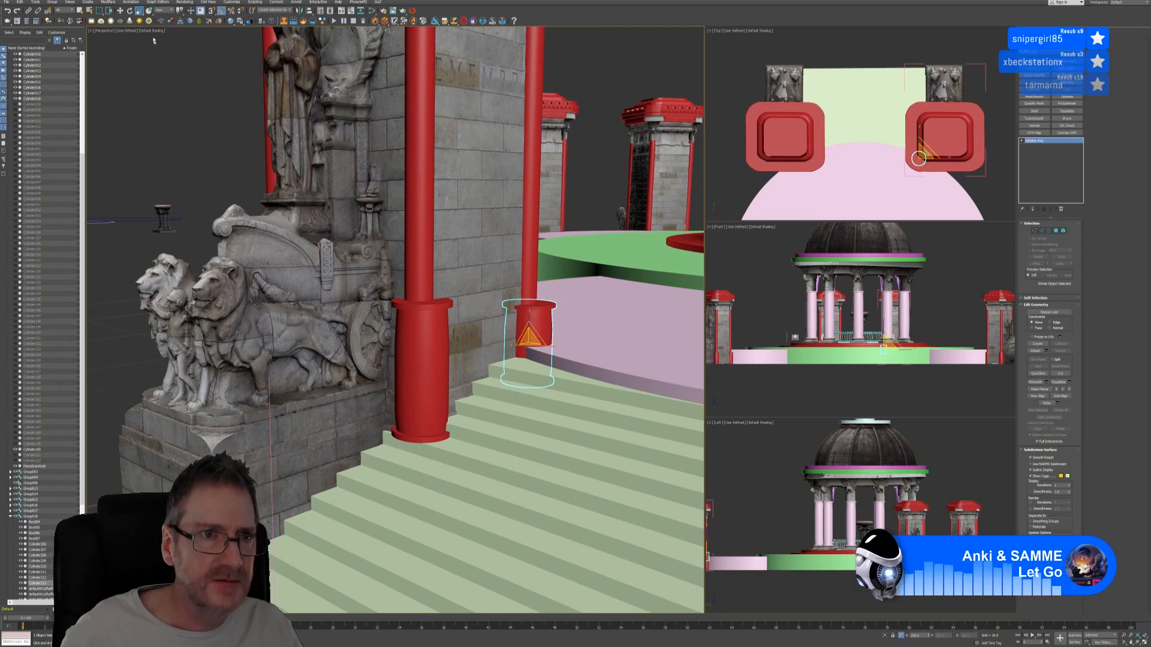
left_click(121, 11)
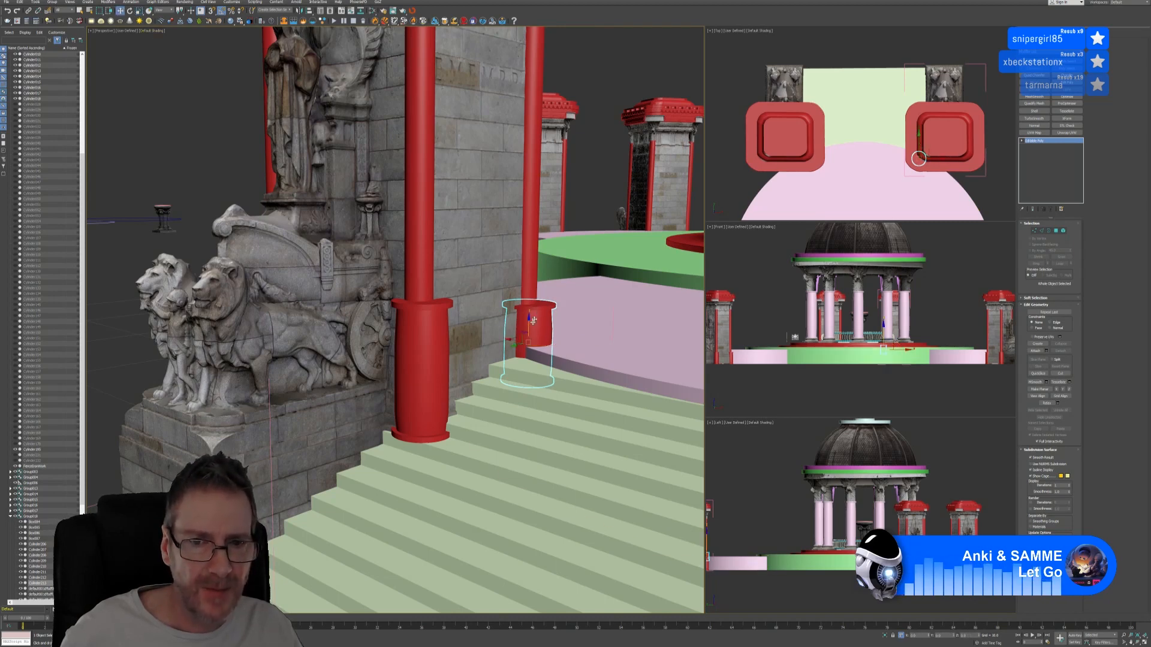
left_click_drag(528, 320, 539, 304)
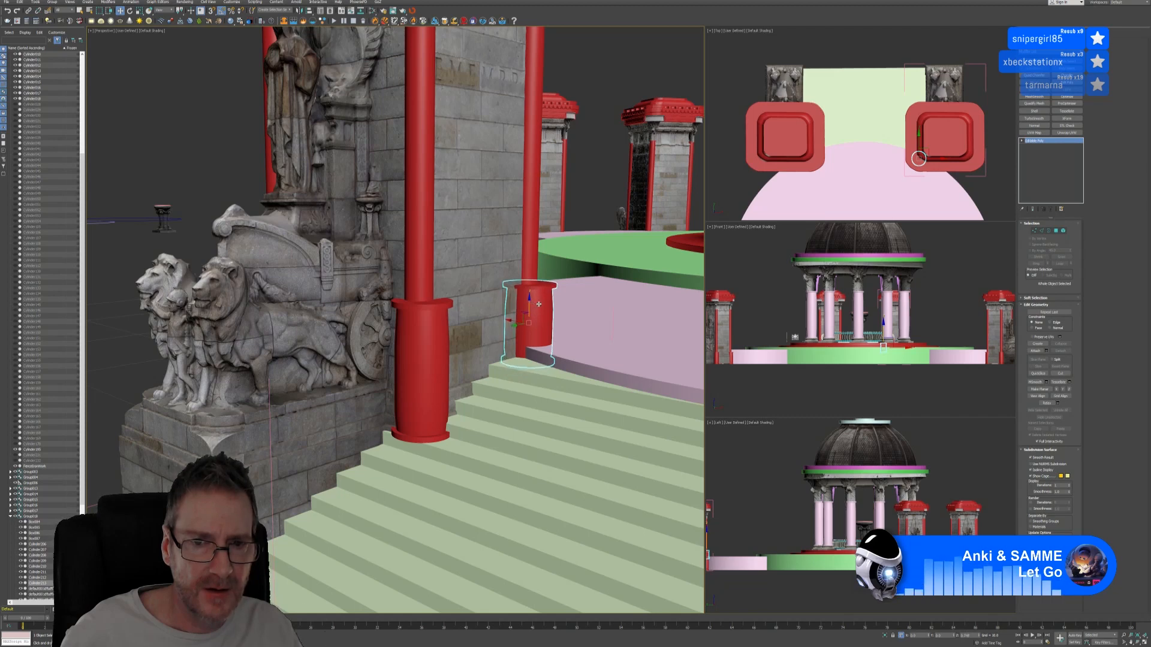
Step: Scale the rear column base slightly shorter again and nudge it up so its foot rests at the top step
left_click(139, 11)
scroll(540, 312, "up", 3)
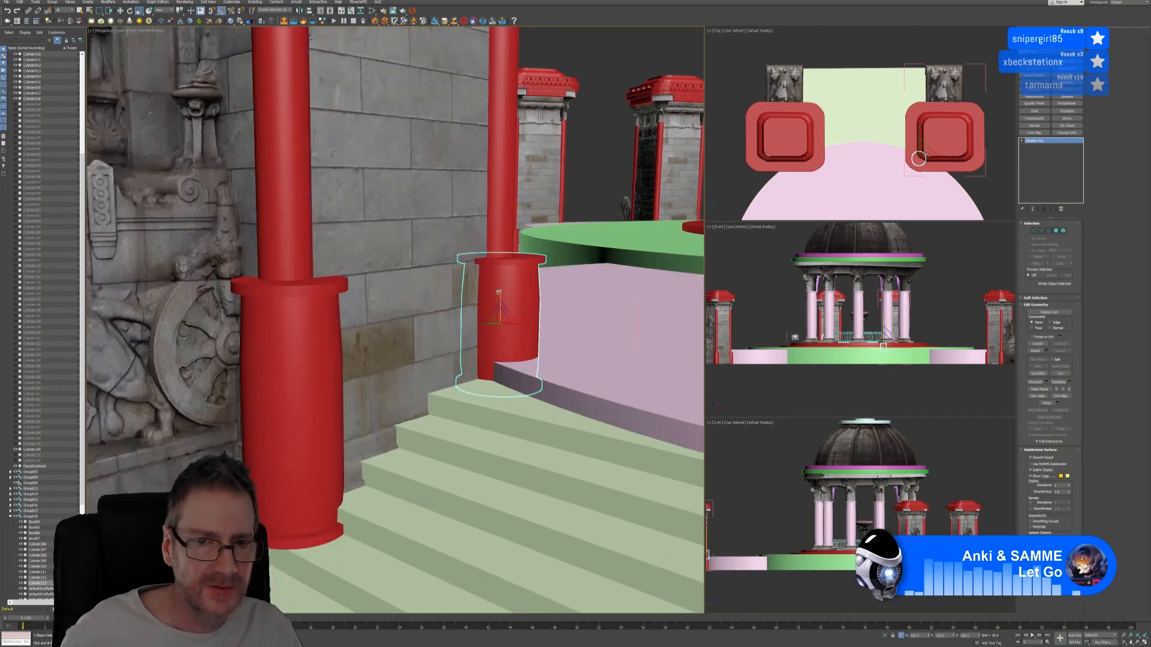
left_click_drag(503, 292, 501, 296)
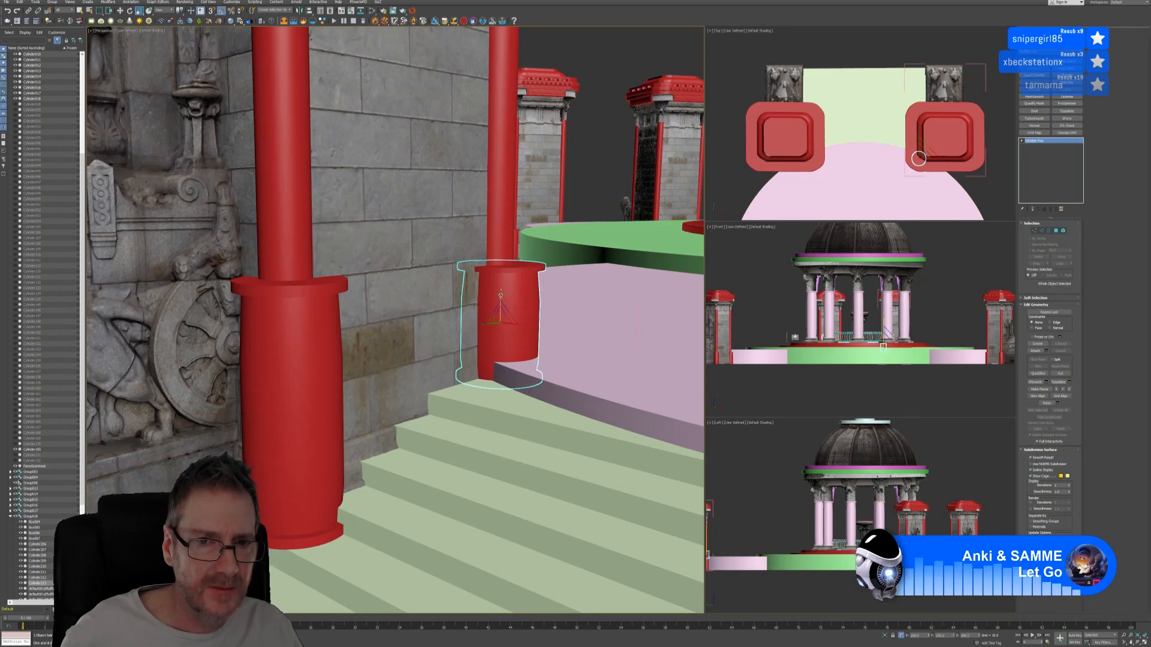
key("w")
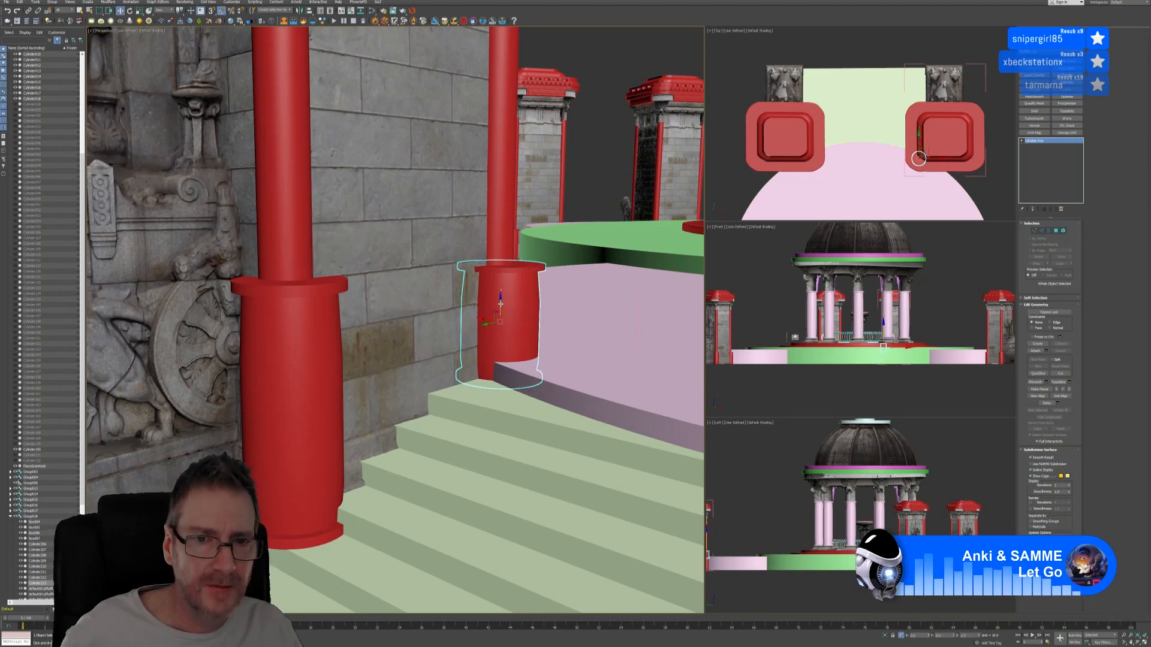
left_click_drag(501, 304, 507, 299)
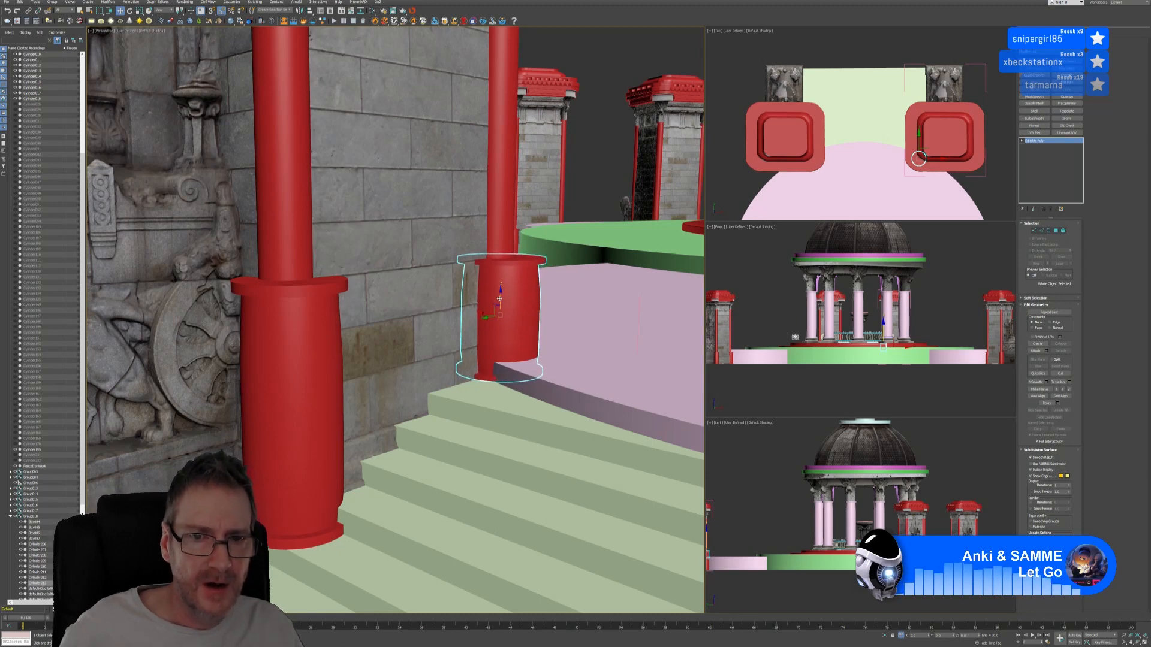
Step: Scale the top and bottom rings of the rear column base slightly as elements, and select only its foot ring for moving
left_click(1062, 232)
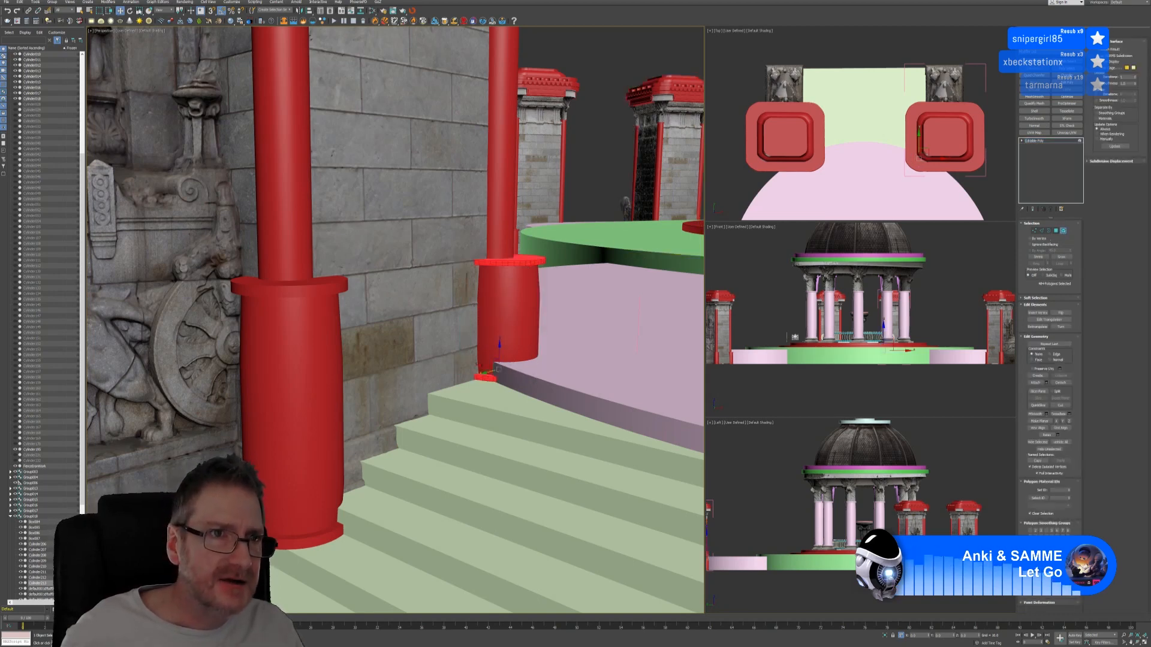
left_click(138, 10)
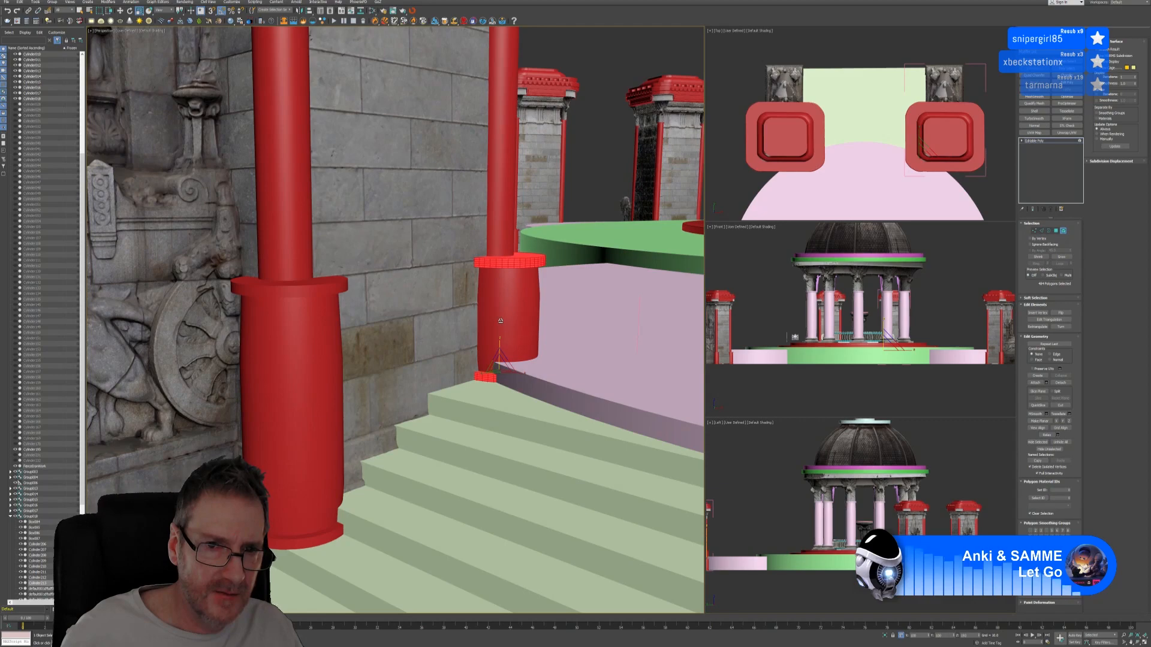
left_click_drag(498, 323, 498, 322)
middle_click_drag(561, 316, 537, 303, "alt")
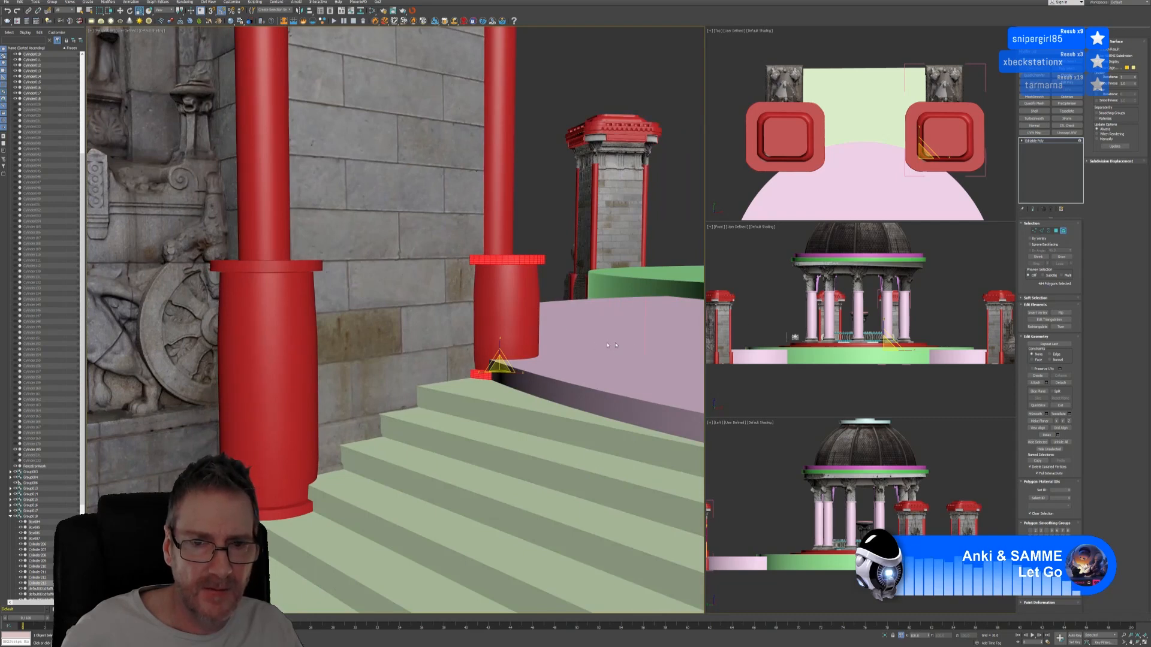
left_click(120, 11)
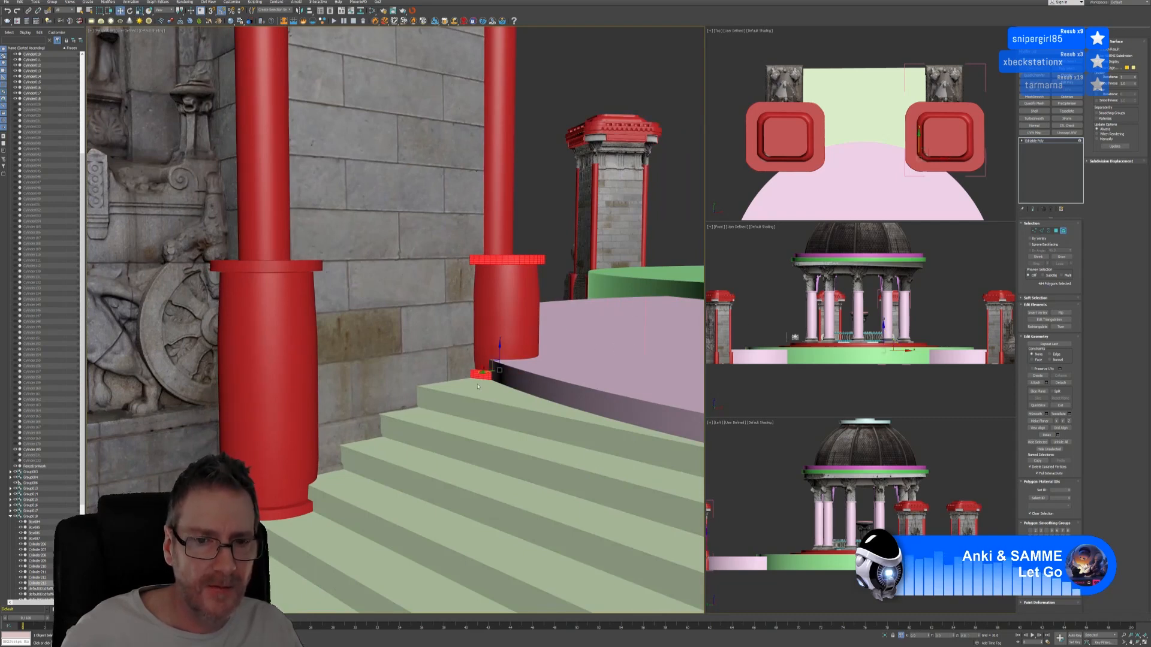
left_click(480, 375)
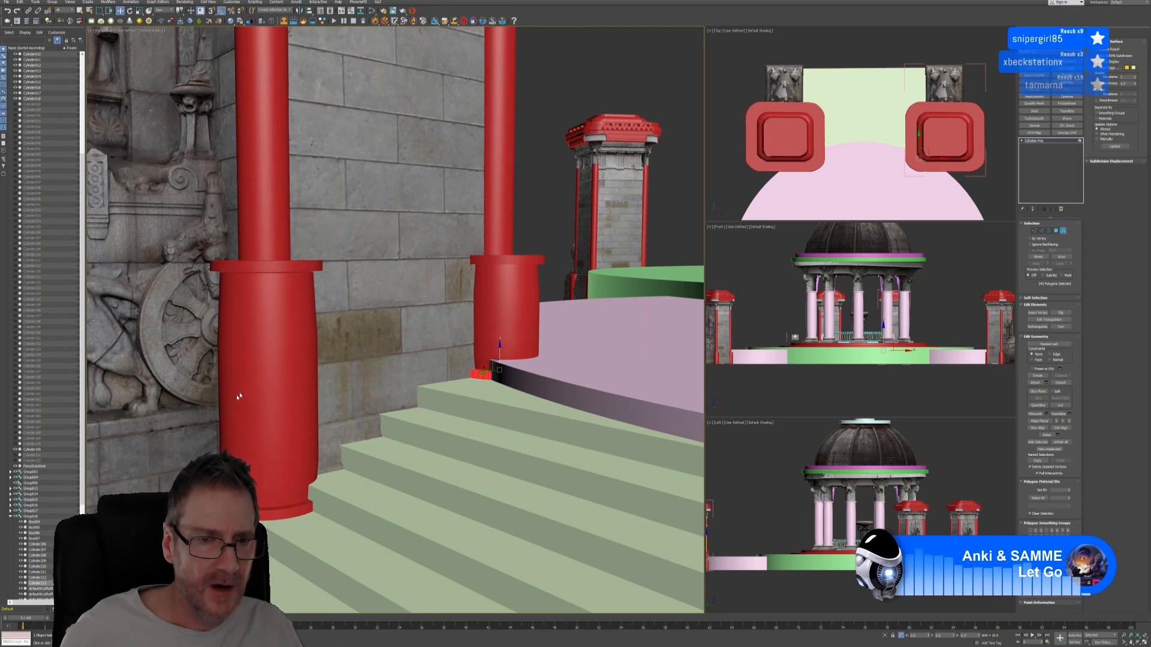
Step: Lower the top ring of the front column base beside the stair onto its body to close the gap, and leave element editing
middle_click_drag(239, 396, 258, 358)
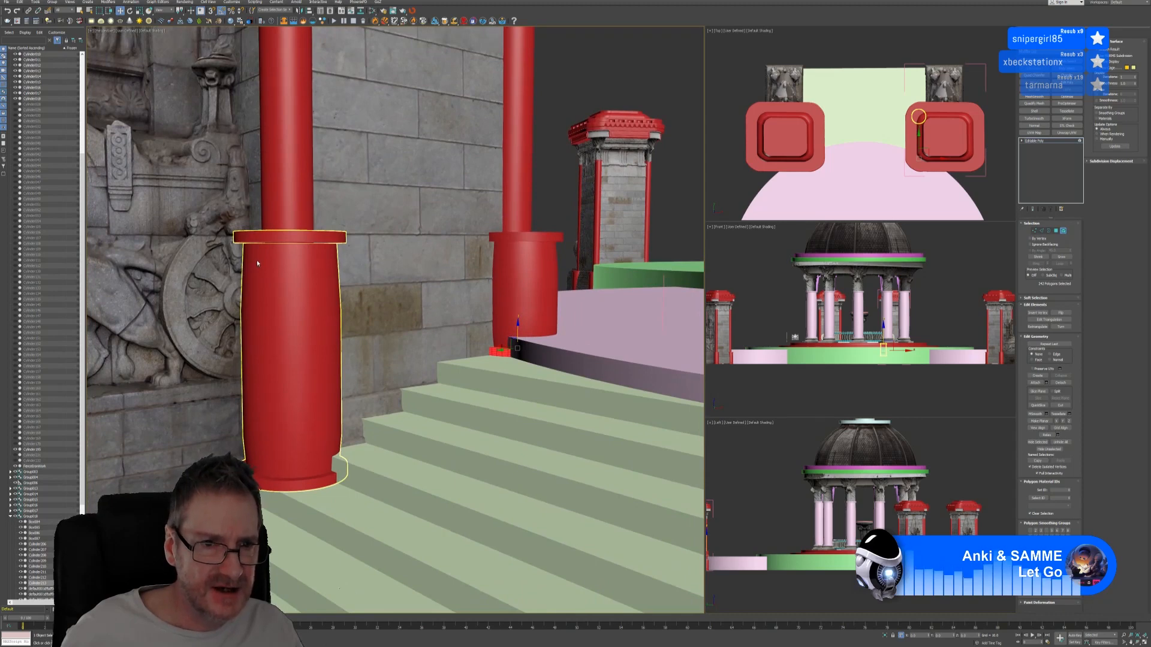
scroll(295, 220, "up", 5)
scroll(285, 257, "down", 1)
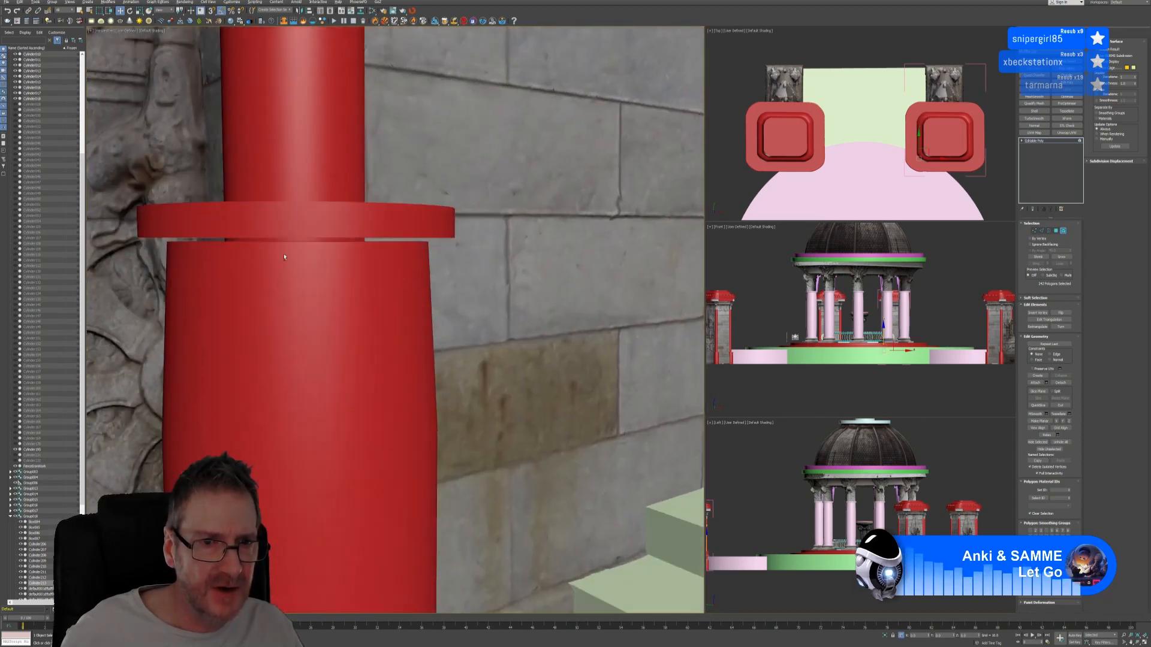
scroll(279, 244, "down", 5)
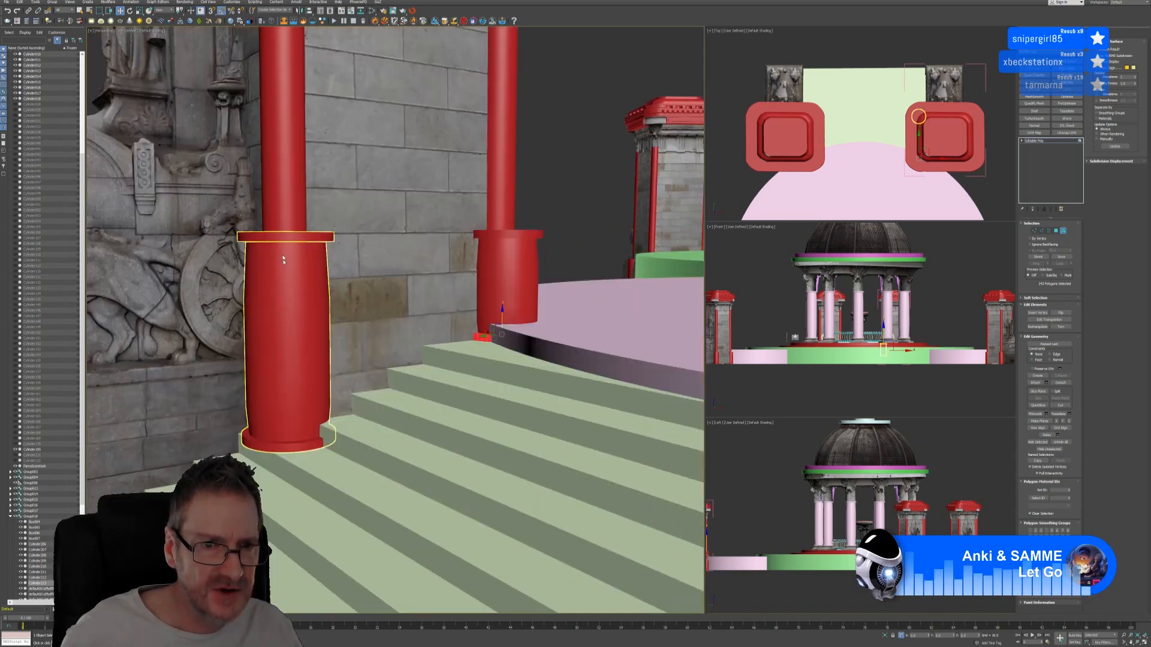
left_click(1063, 231)
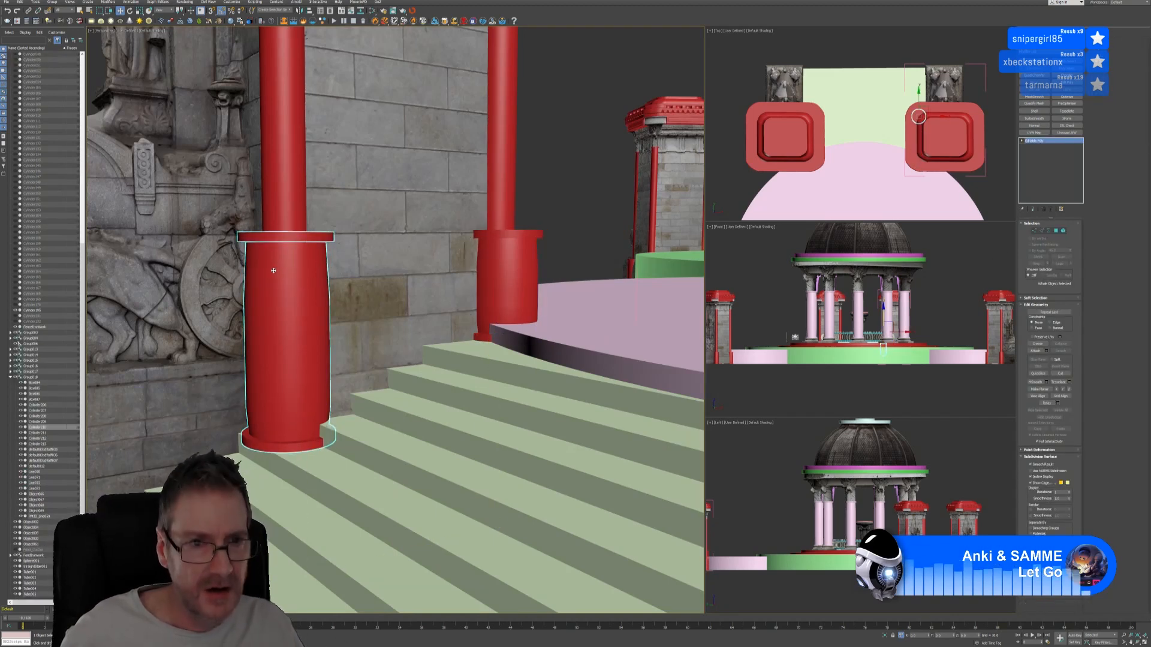
key("4")
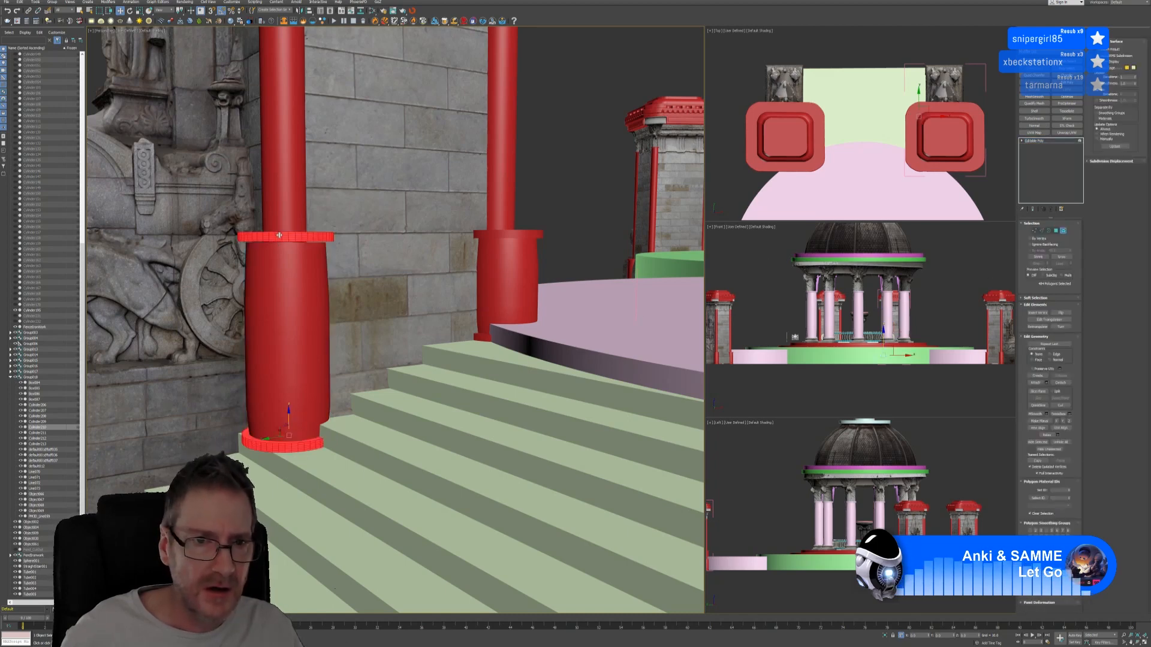
left_click(294, 272)
left_click(288, 237)
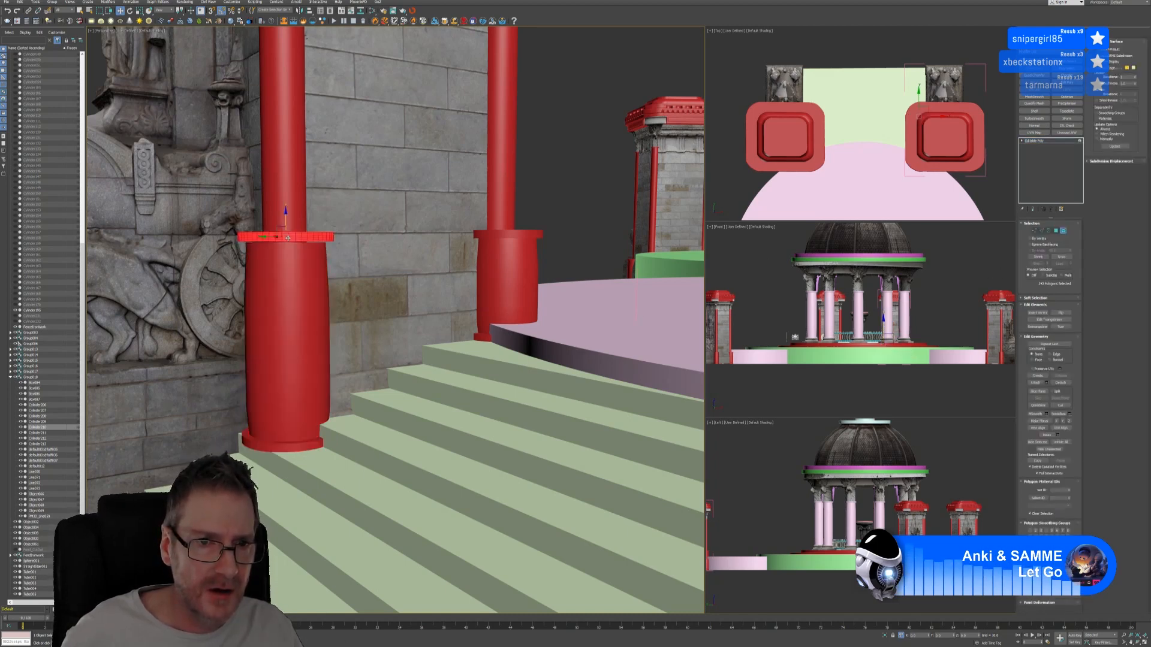
left_click_drag(287, 219, 288, 223)
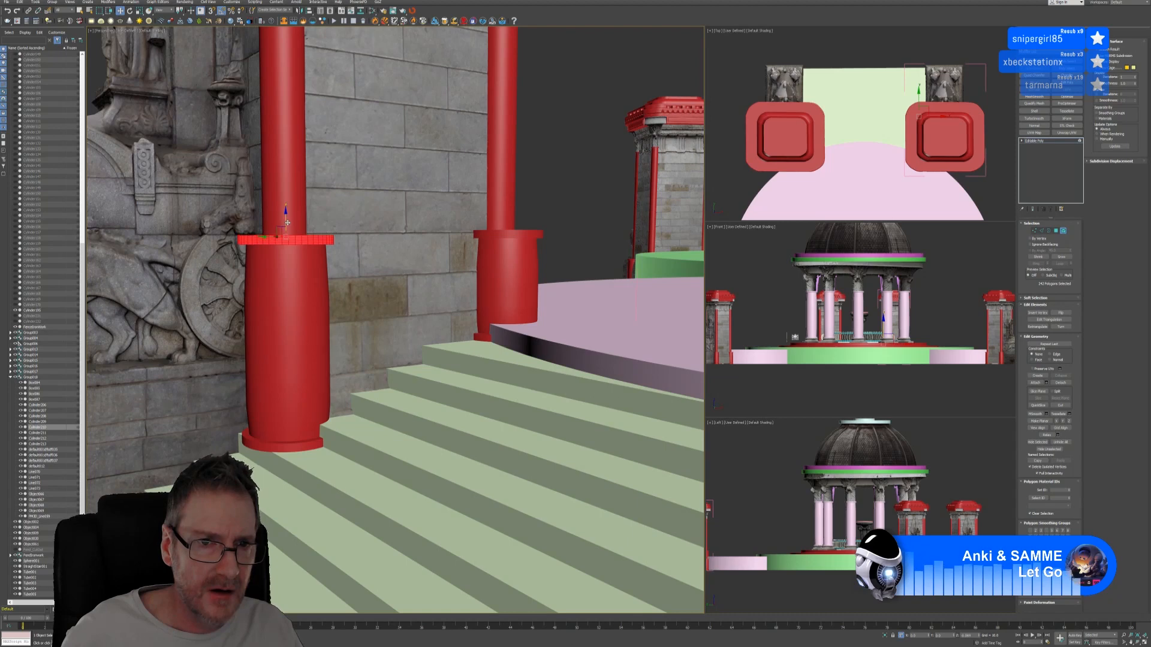
middle_click_drag(316, 382, 354, 327, "alt")
scroll(288, 449, "up", 7)
middle_click_drag(276, 457, 275, 410, "alt")
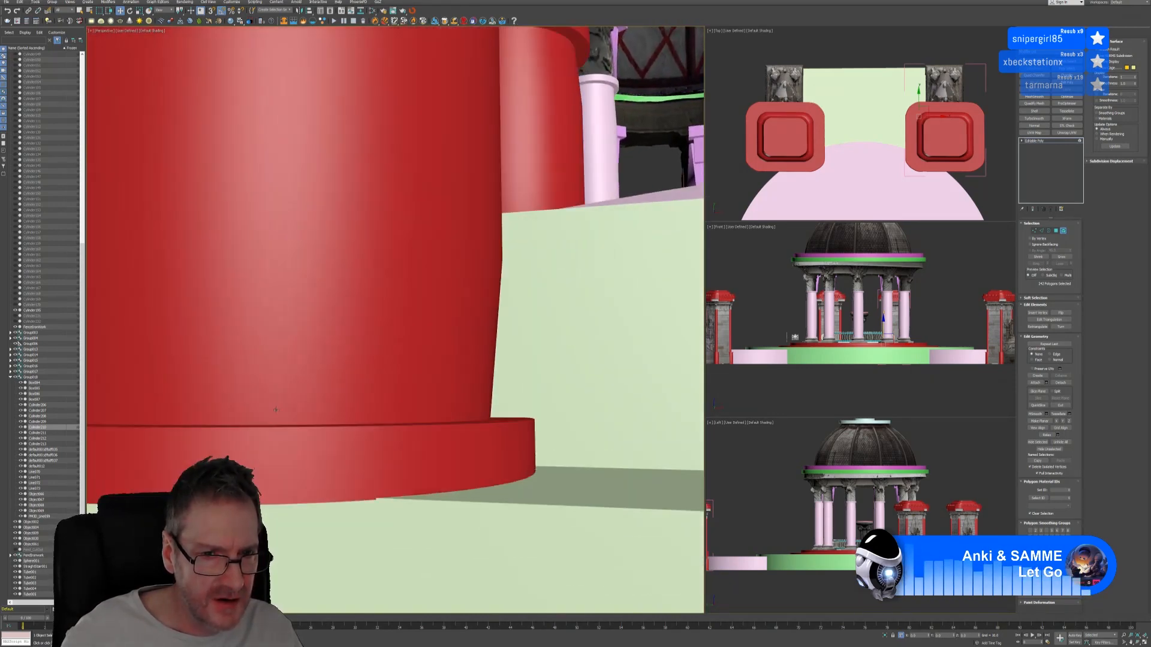
scroll(290, 418, "down", 10)
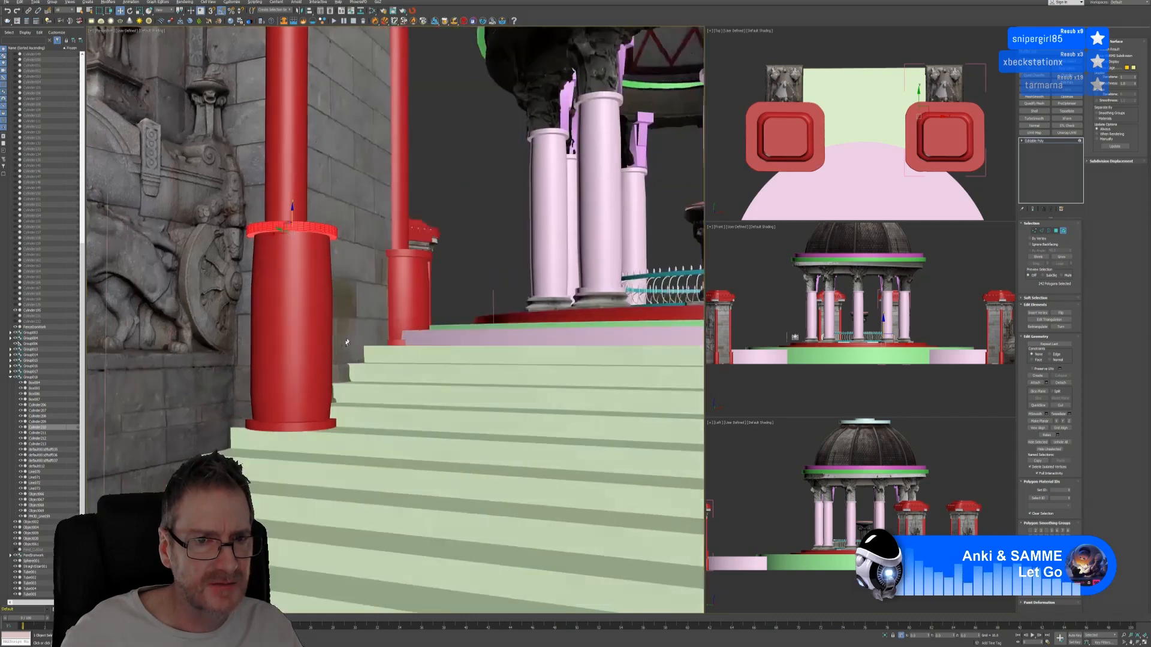
middle_click_drag(346, 343, 335, 352, "alt")
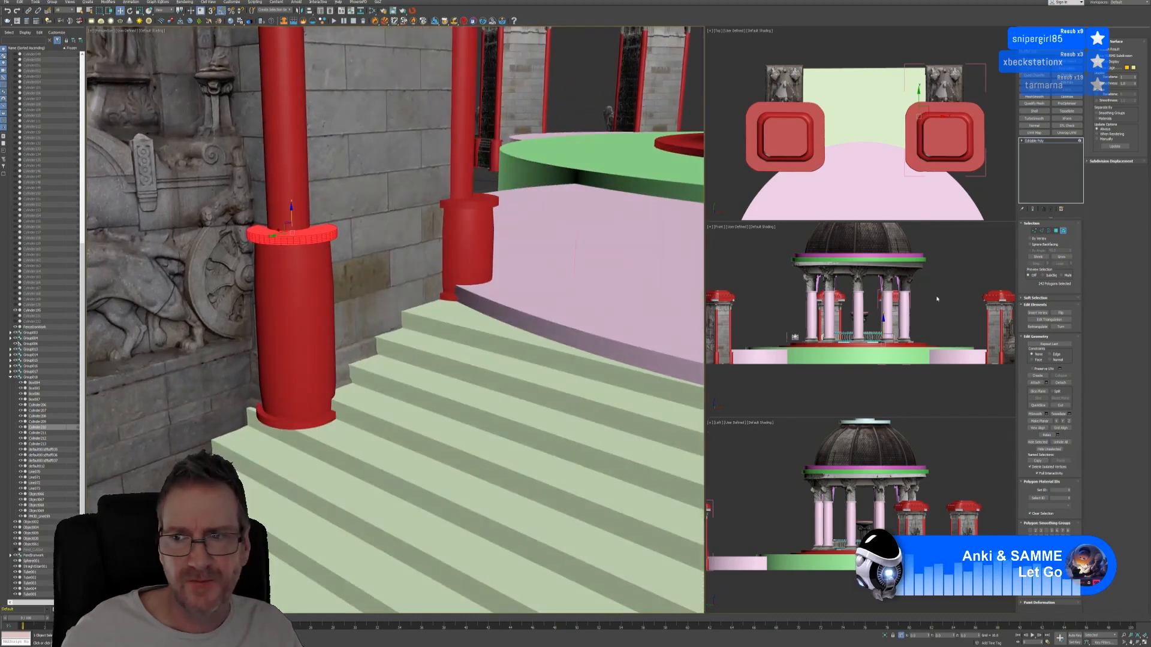
left_click(1064, 231)
Step: Inspect the stair and the opened statue pillar from a distance and up close, including the column bases on its outer side
scroll(493, 323, "down", 5)
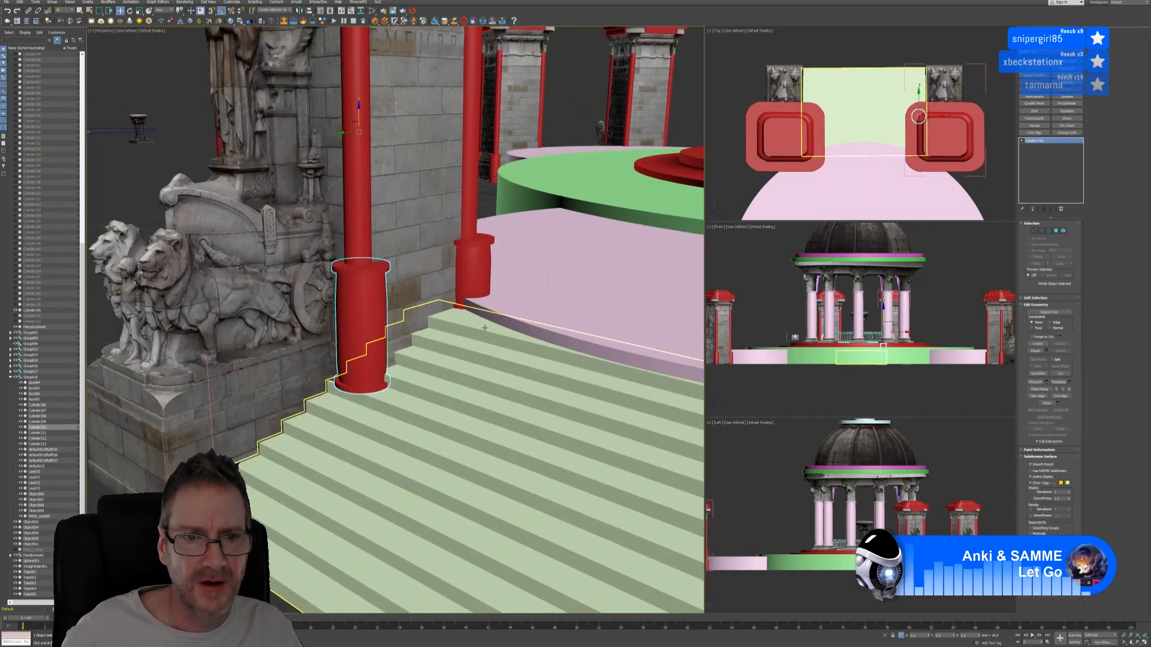
middle_click_drag(492, 318, 453, 264, "alt")
left_click(368, 473)
scroll(406, 455, "down", 10)
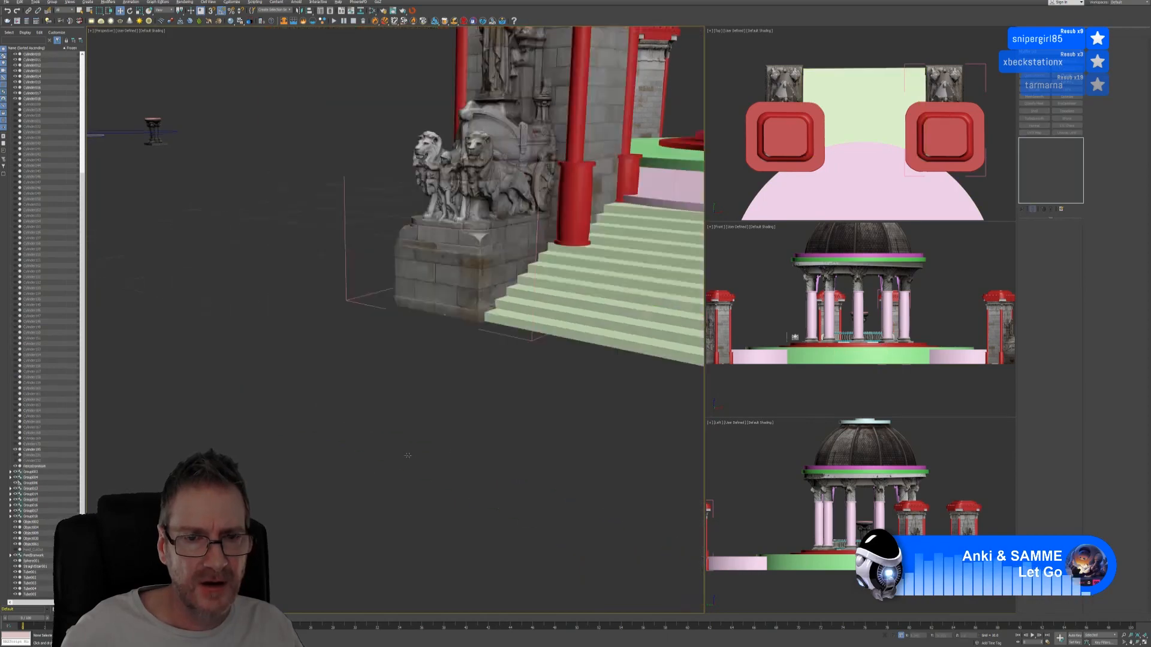
scroll(420, 383, "up", 10)
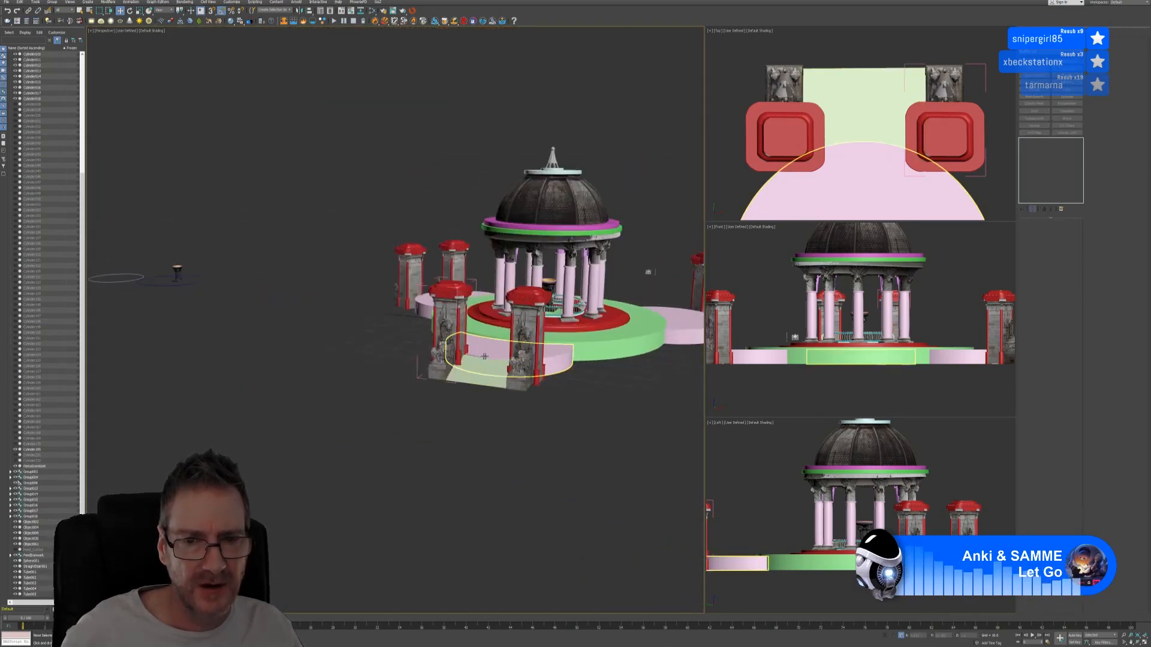
middle_click_drag(378, 488, 278, 392, "alt")
left_click(375, 252)
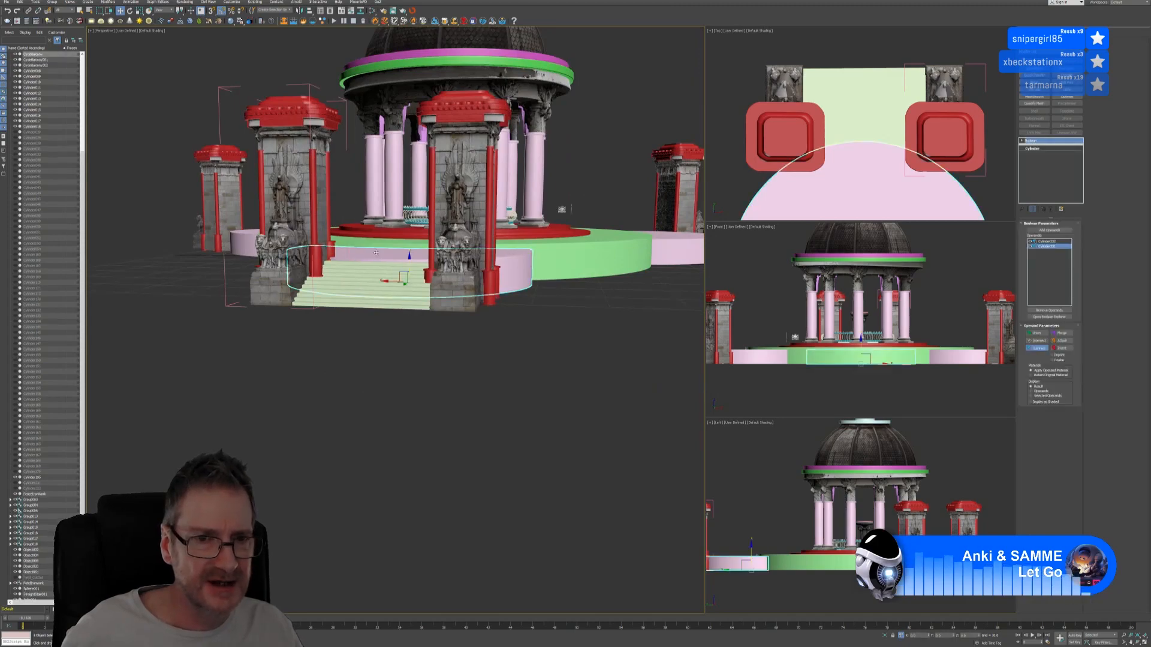
middle_click_drag(368, 372, 404, 442, "alt")
scroll(526, 353, "up", 8)
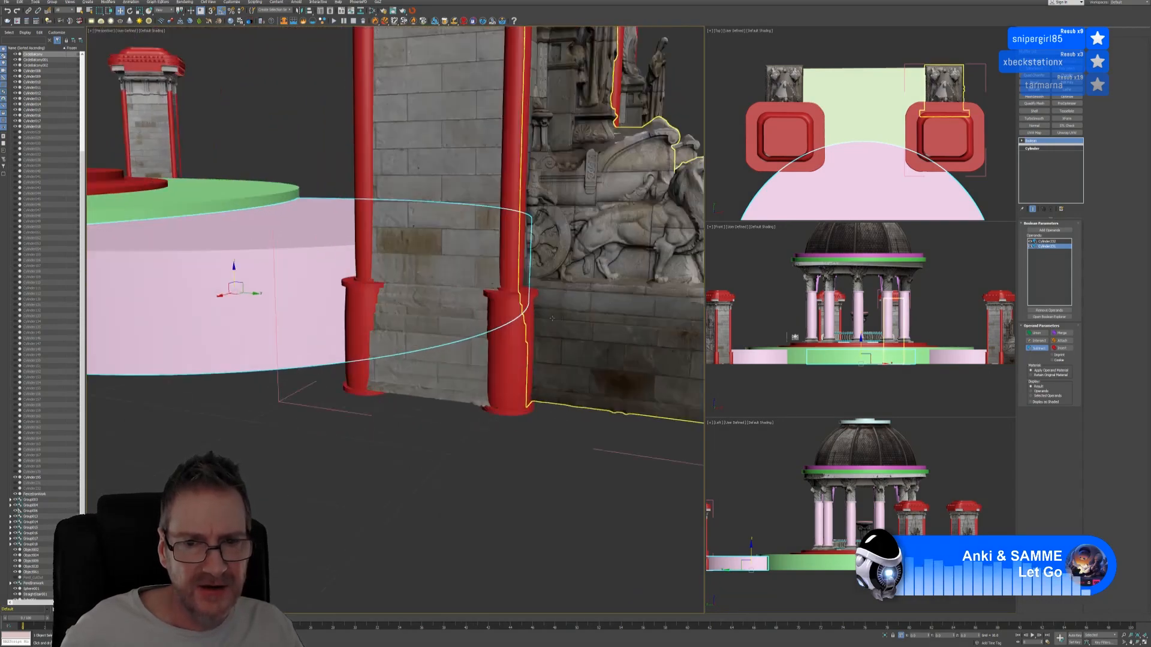
middle_click_drag(526, 353, 557, 364, "alt")
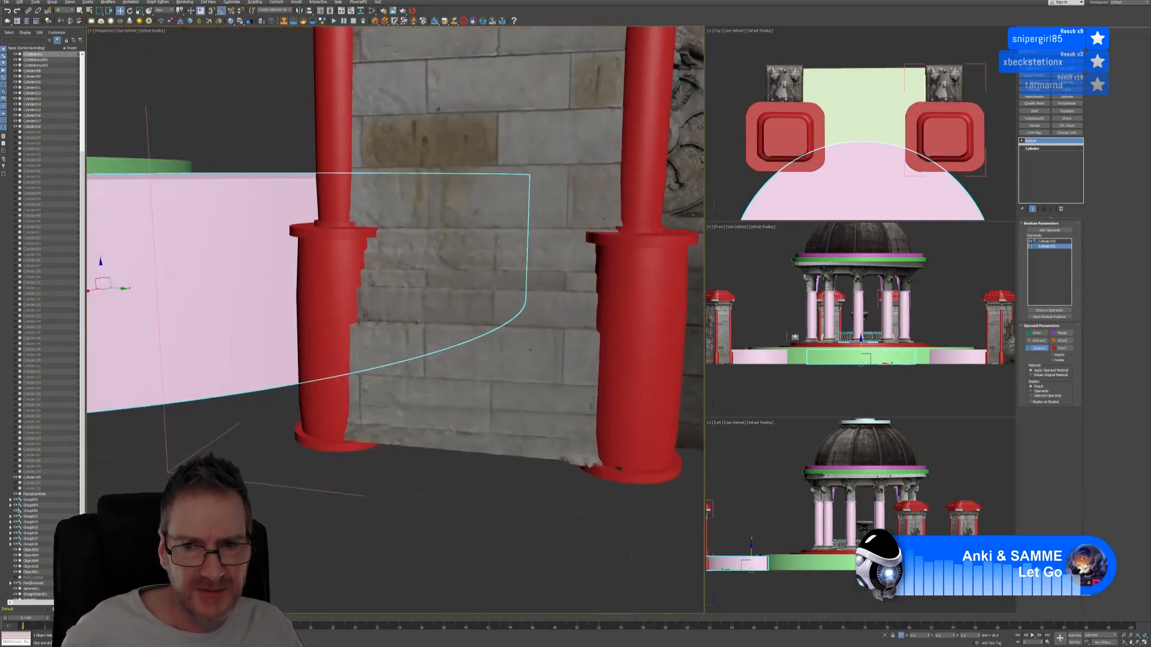
middle_click_drag(527, 421, 428, 362)
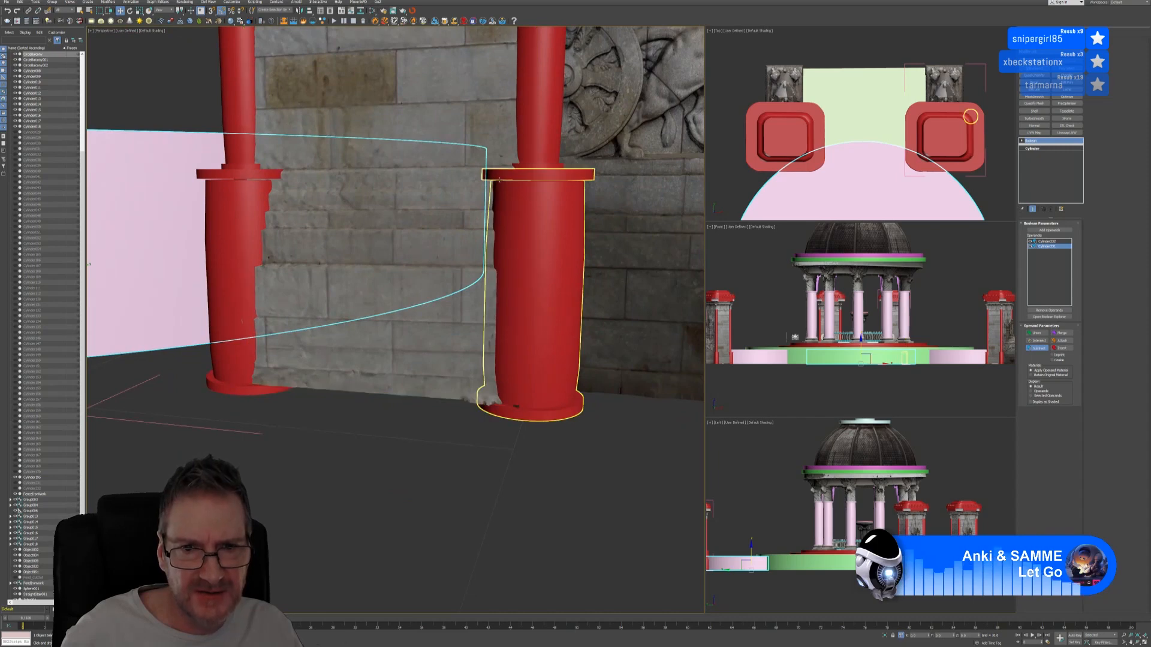
Step: Lower the top ring of the column base at the pillar's outer front corner onto its body, and leave element editing
left_click(539, 178)
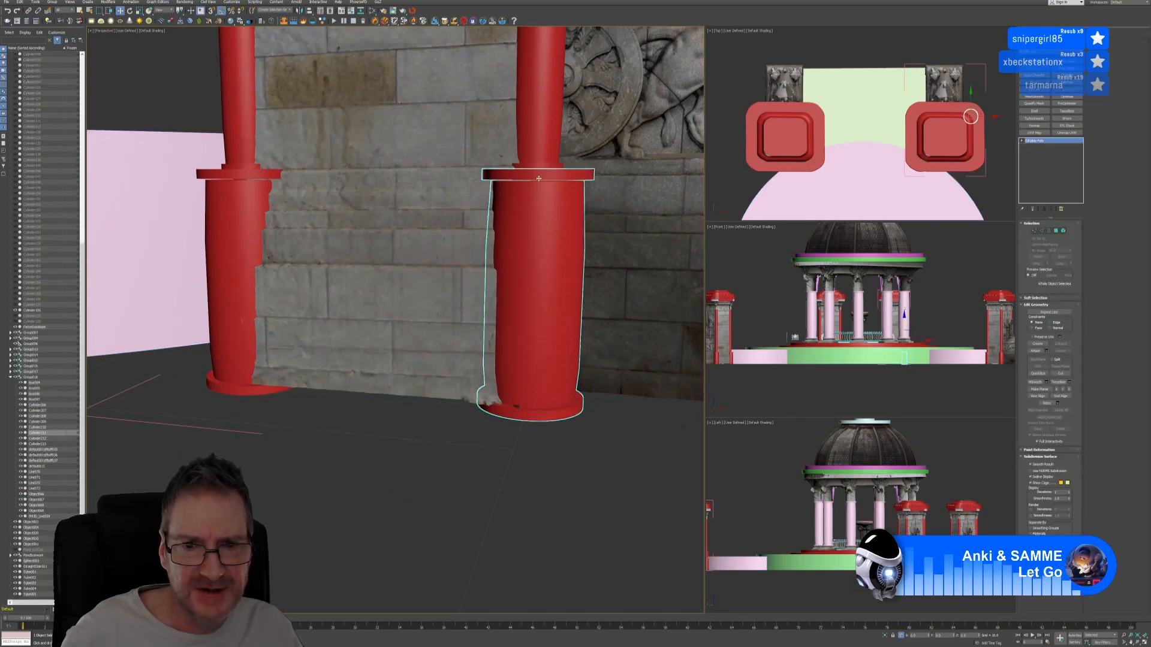
left_click(1061, 231)
left_click(576, 179)
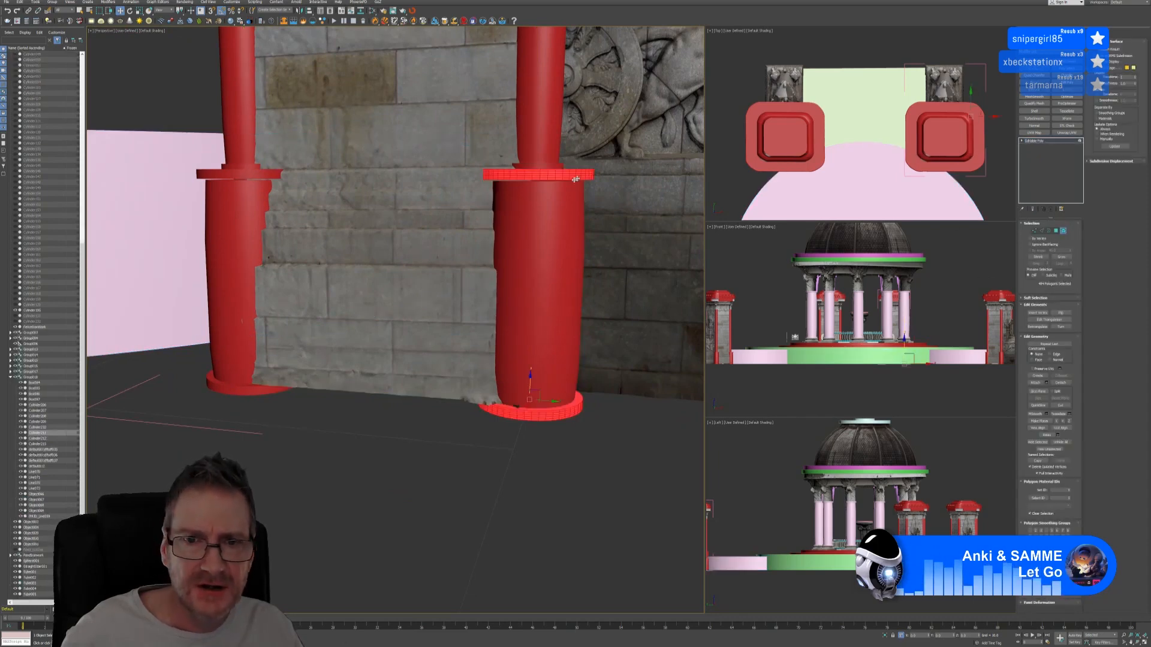
left_click(556, 455)
left_click(546, 174)
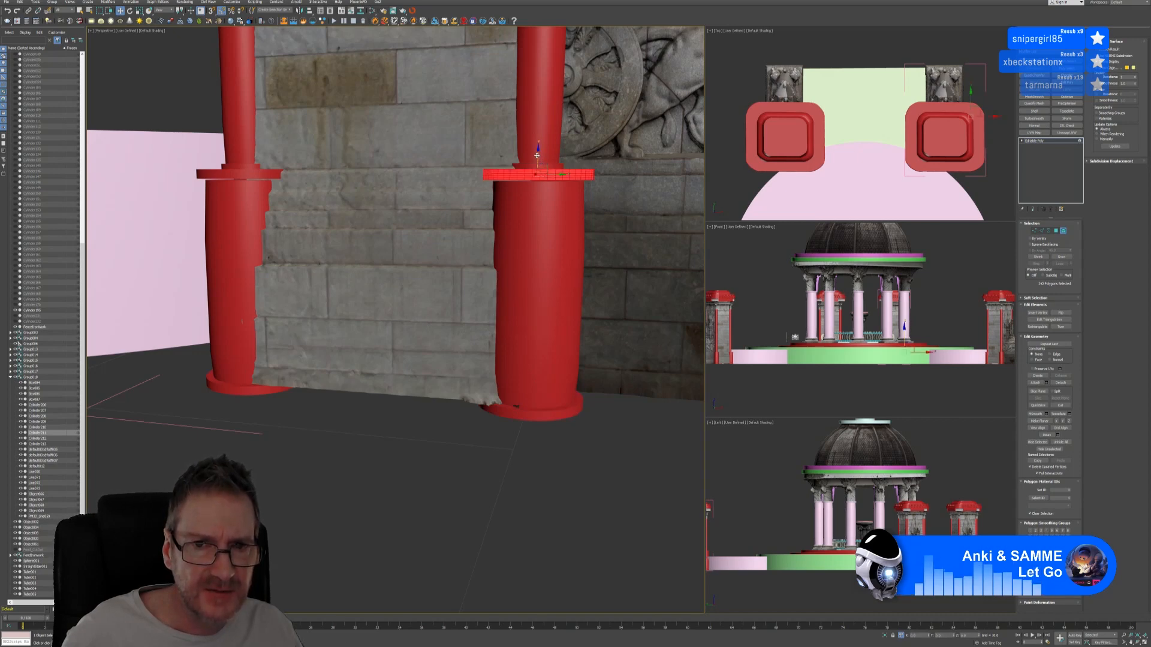
left_click_drag(537, 154, 536, 157)
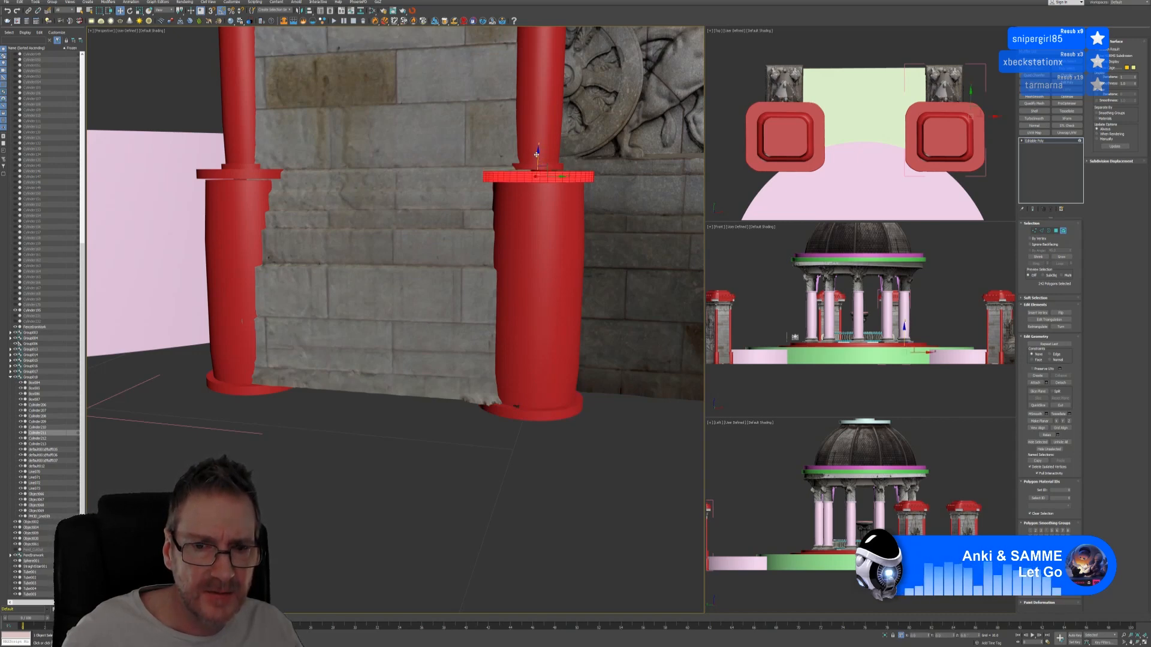
left_click(1063, 231)
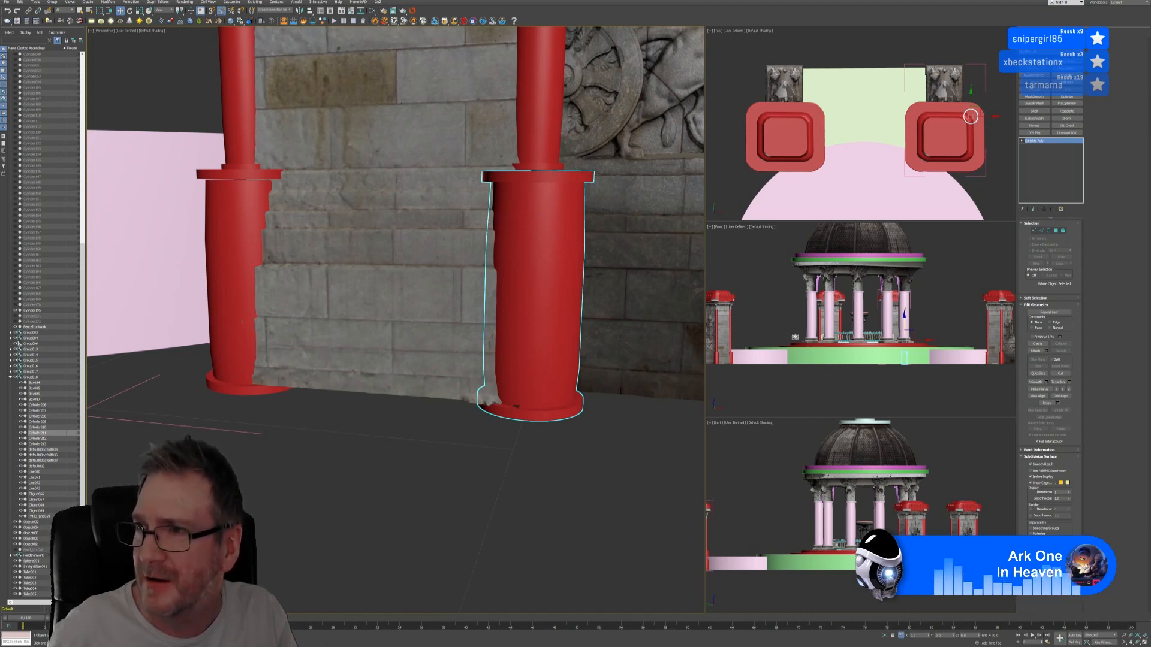
Step: Open TeamViewer and close its window again
key("super")
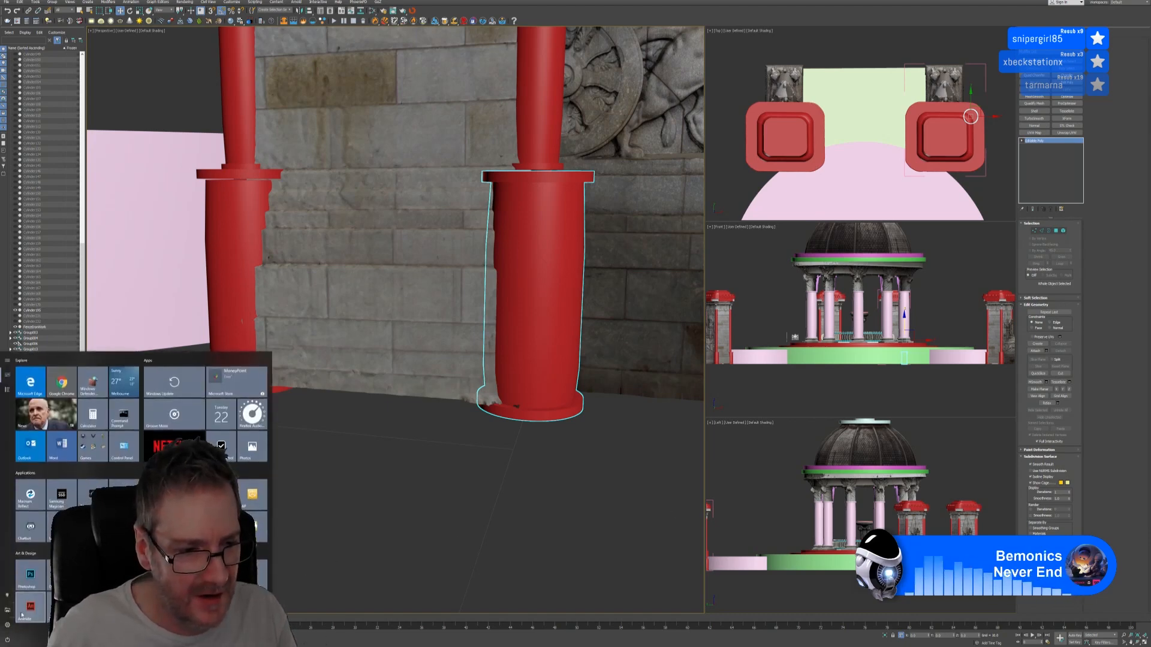
left_click(26, 529)
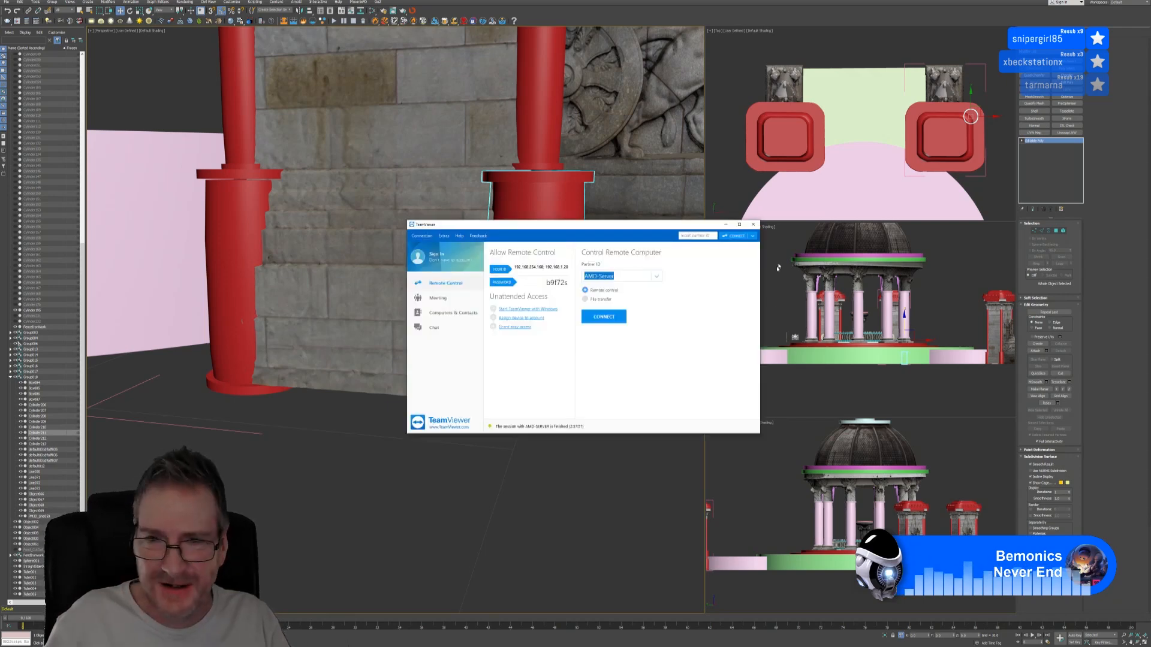
left_click(753, 225)
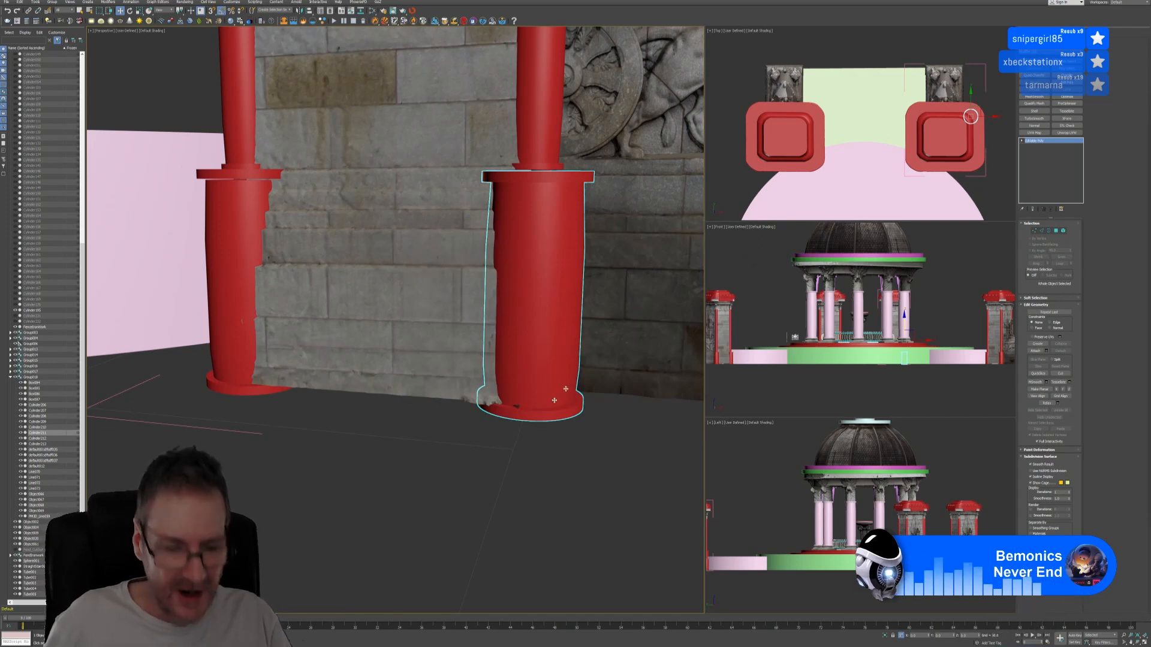
Step: Lower the top rim element of the other column's pedestal slightly so it sits closer to the pedestal body
mouse_move(526, 424)
middle_mouse_down("alt")
mouse_move(517, 422)
mouse_move(527, 423)
middle_mouse_up("alt")
middle_click_drag(362, 454, 444, 470, "alt")
left_click(419, 270)
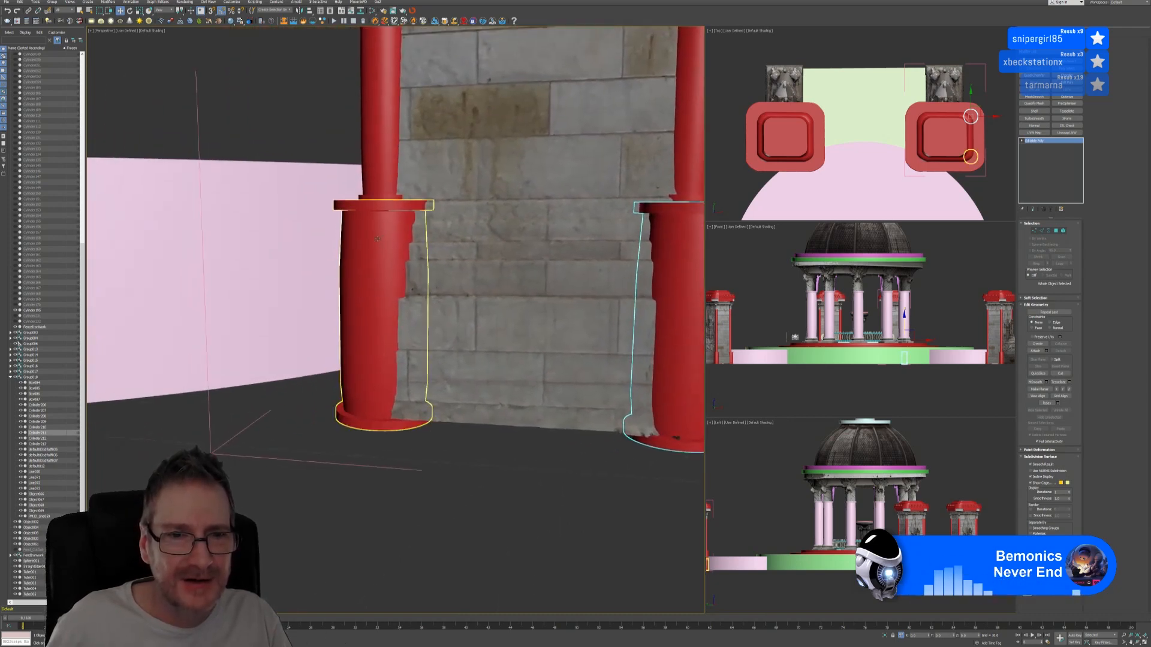
left_click(1064, 230)
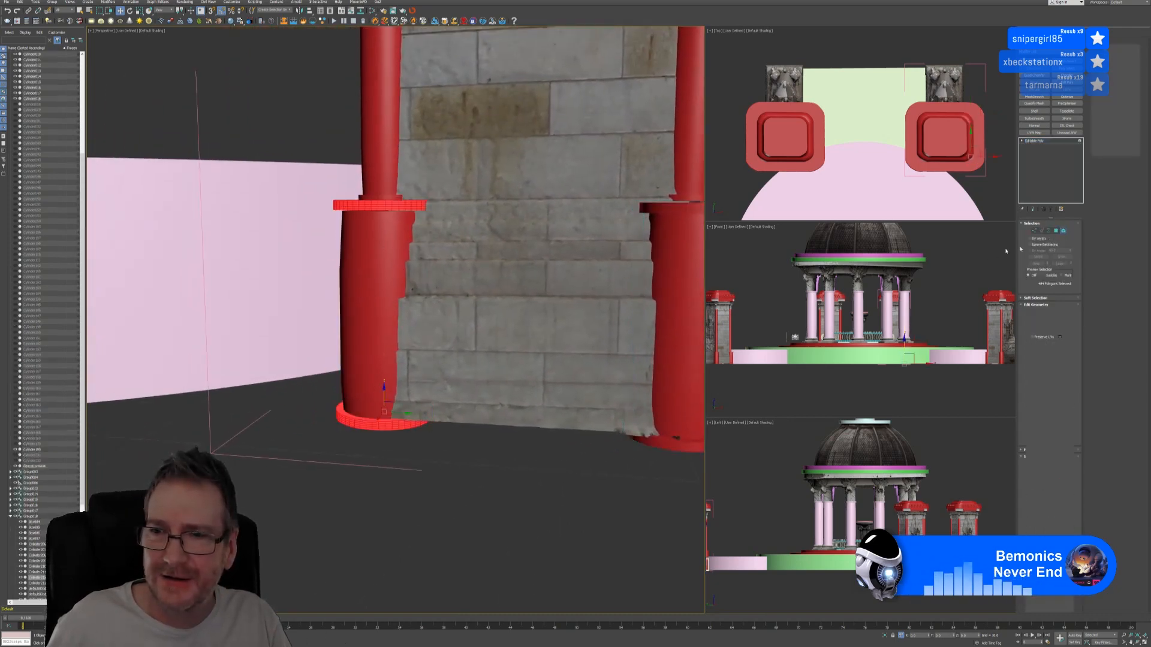
left_click(417, 360)
left_click(382, 209)
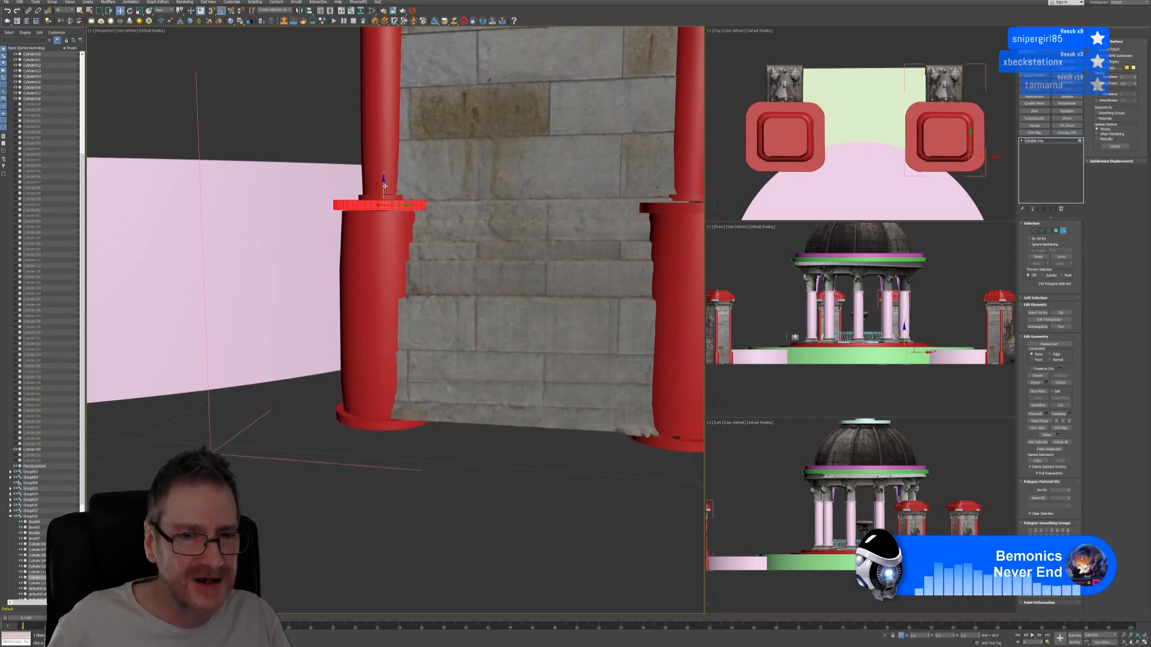
scroll(384, 186, "up", 2)
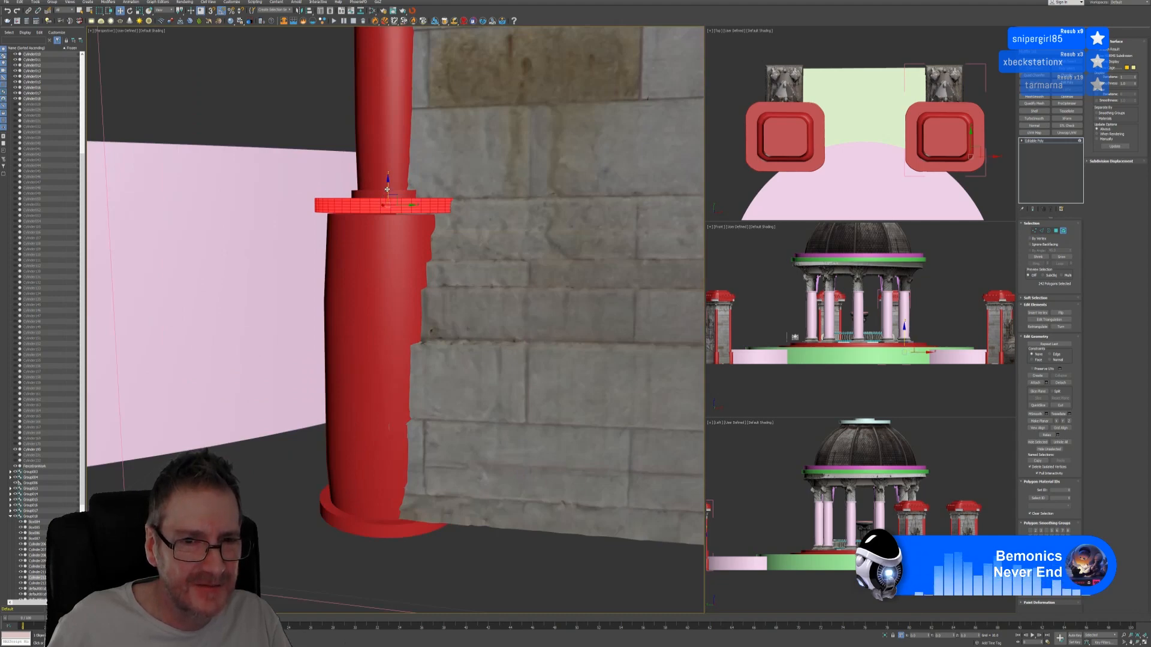
left_click_drag(387, 190, 387, 193)
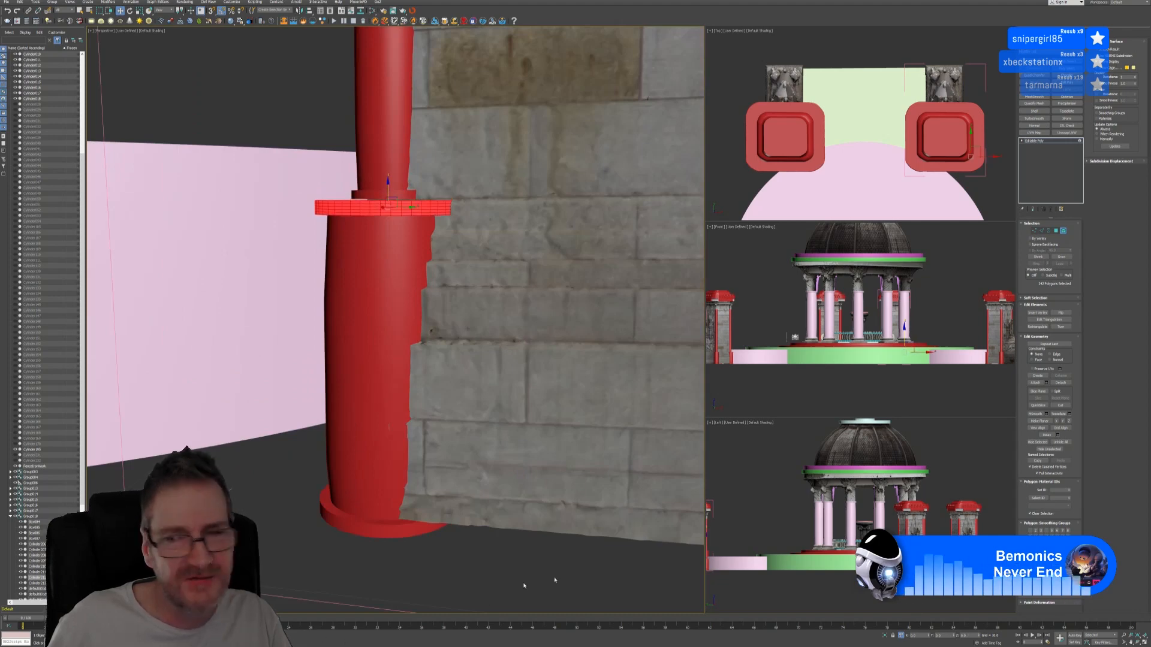
left_click(1055, 233)
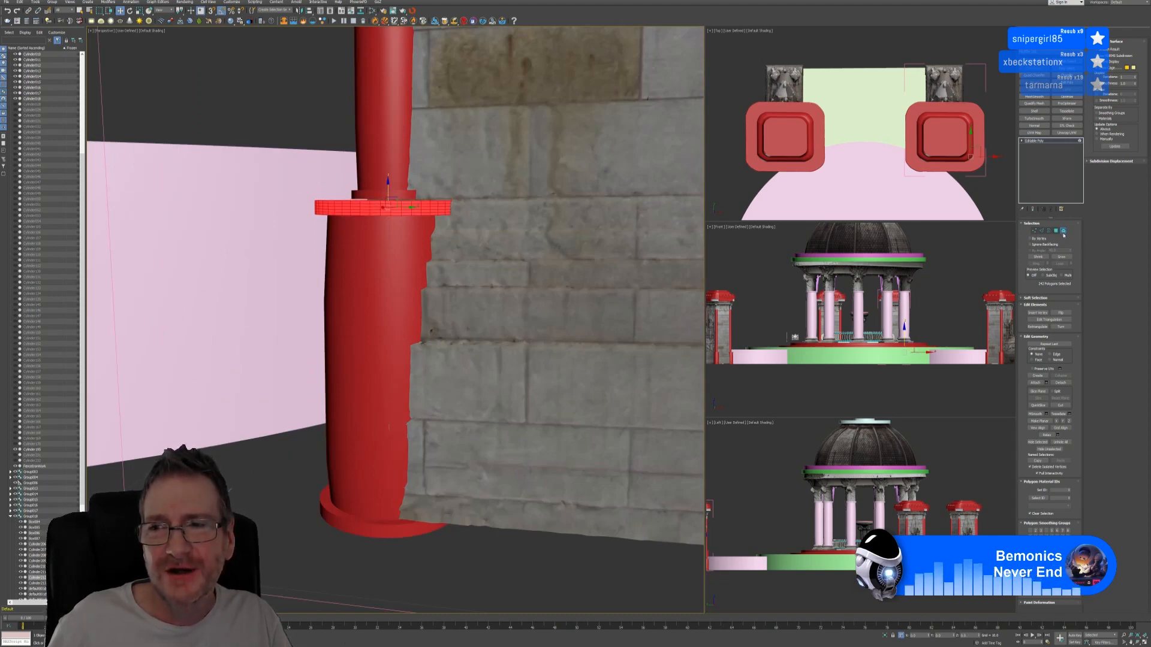
left_click(459, 569)
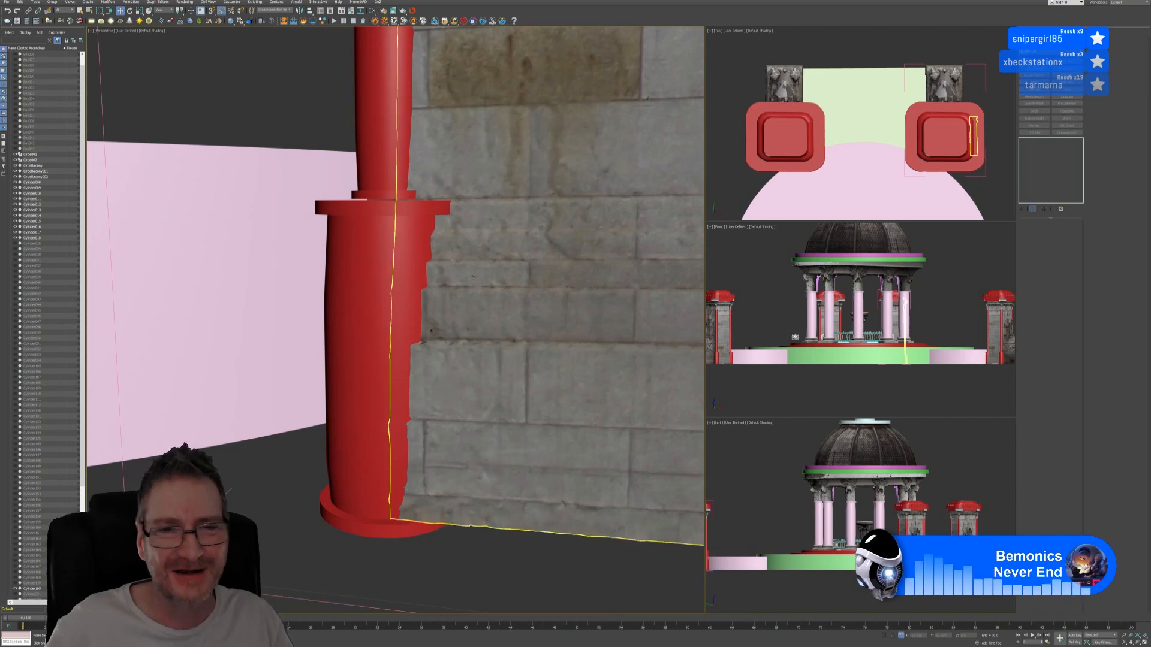
Step: Collapse the entire modifier stack of the column shaft beside the chariot relief
scroll(501, 328, "down", 4)
middle_click_drag(566, 295, 452, 349)
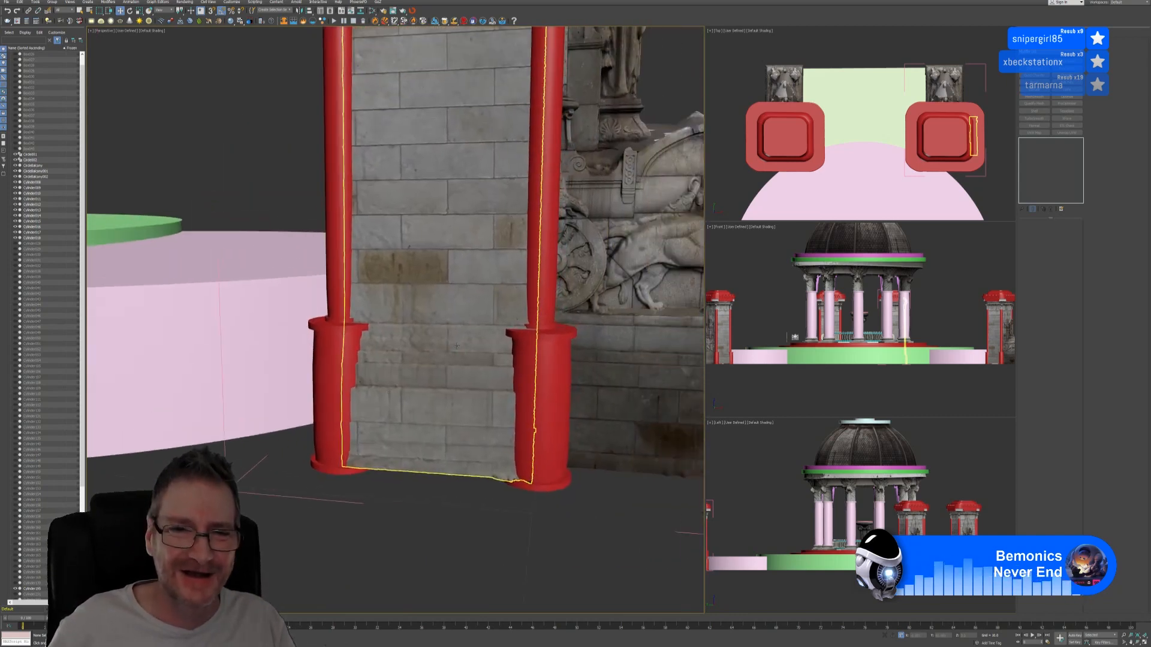
scroll(458, 349, "down", 3)
middle_click_drag(592, 148, 583, 191, "alt")
middle_click_drag(558, 335, 604, 153)
scroll(531, 326, "up", 5)
left_click(522, 351)
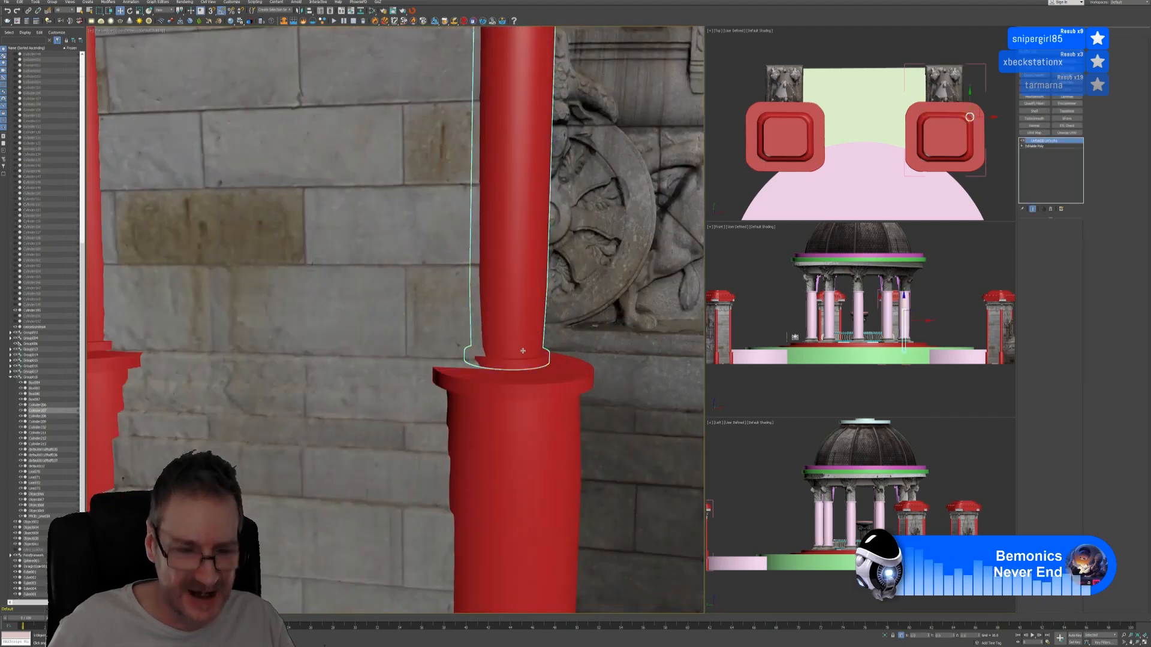
scroll(519, 312, "up", 1)
middle_click_drag(540, 356, 514, 407)
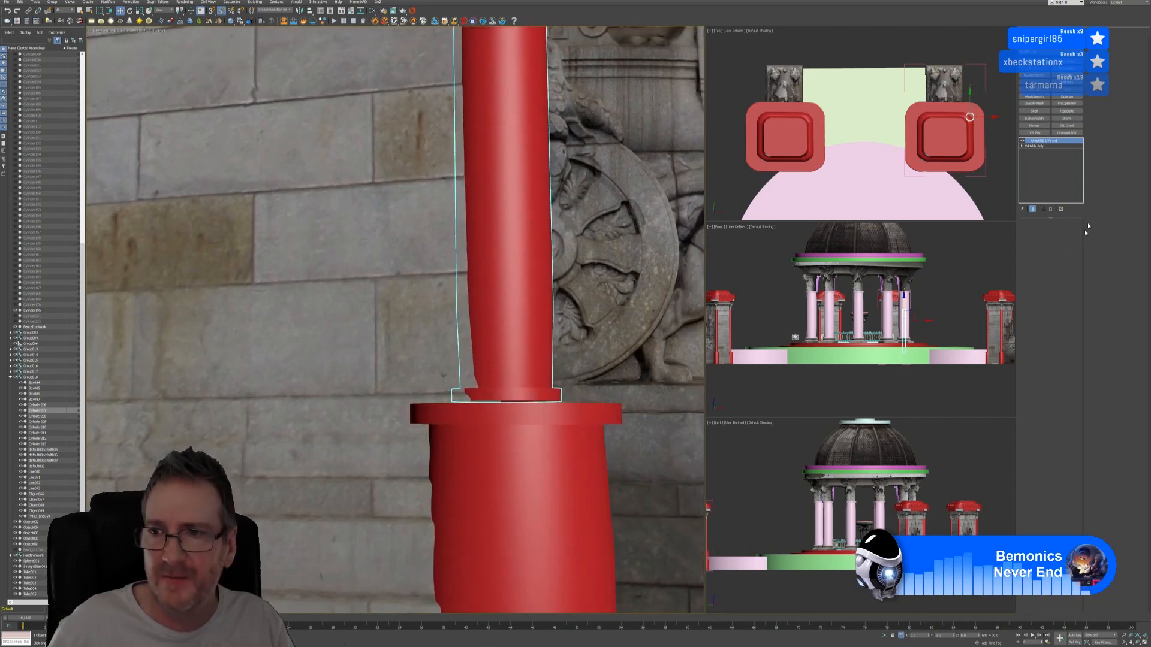
right_click(1046, 141)
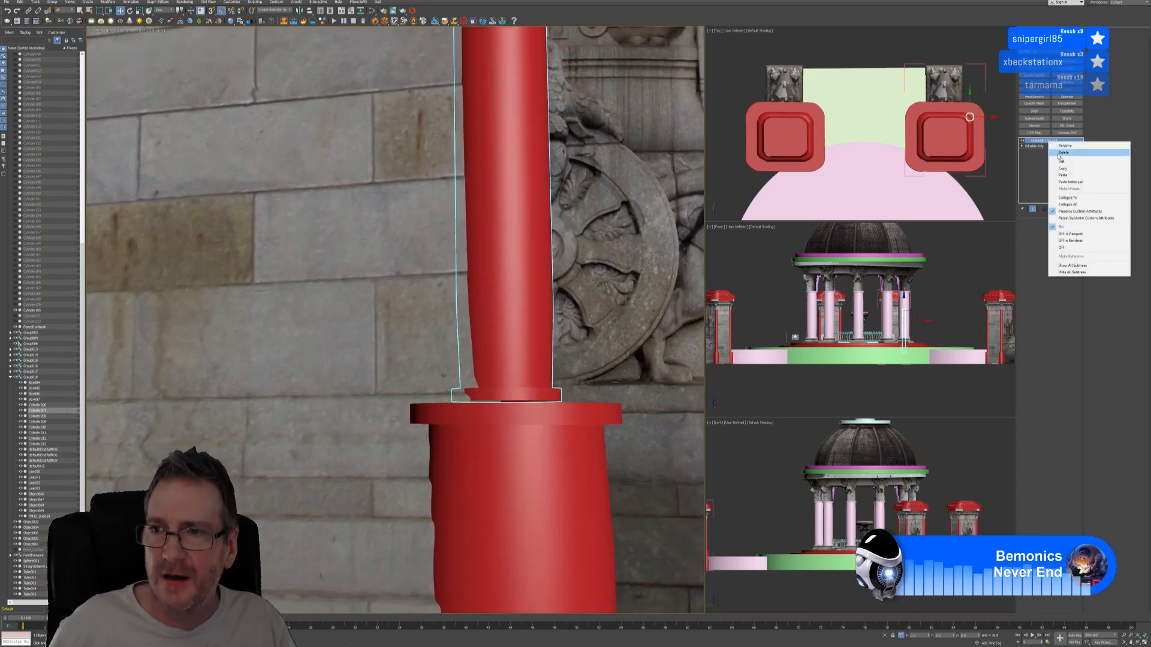
left_click(1073, 206)
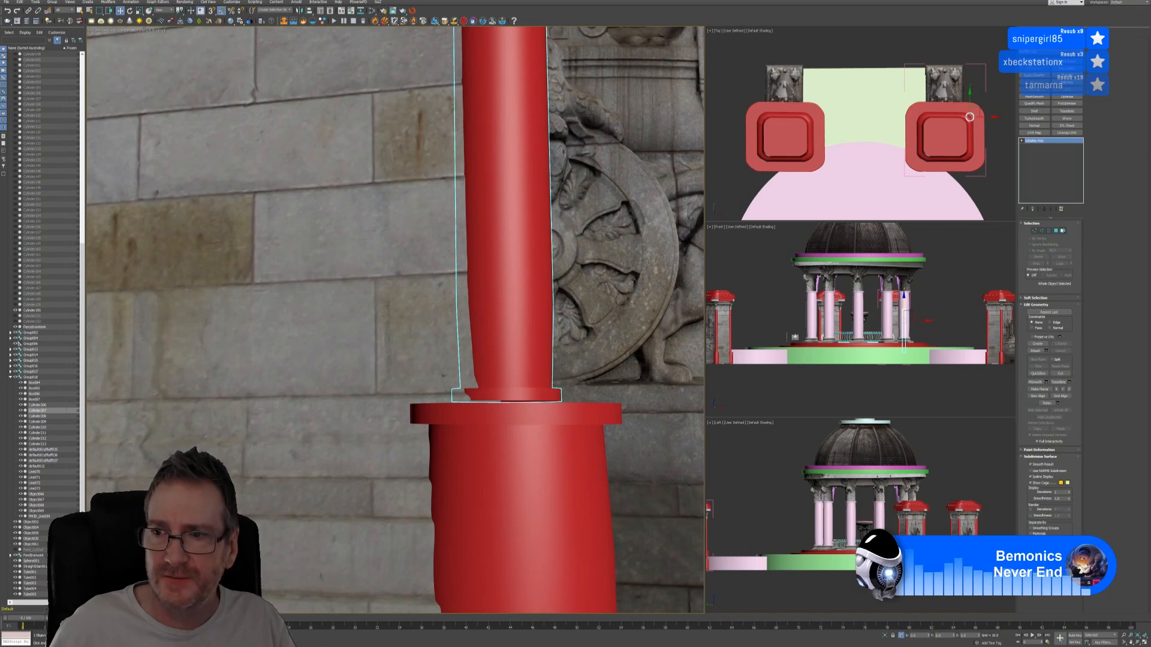
Step: Select the thin base ring of that shaft as an element and return to object level
left_click(1062, 230)
left_click(524, 392)
left_click(519, 384)
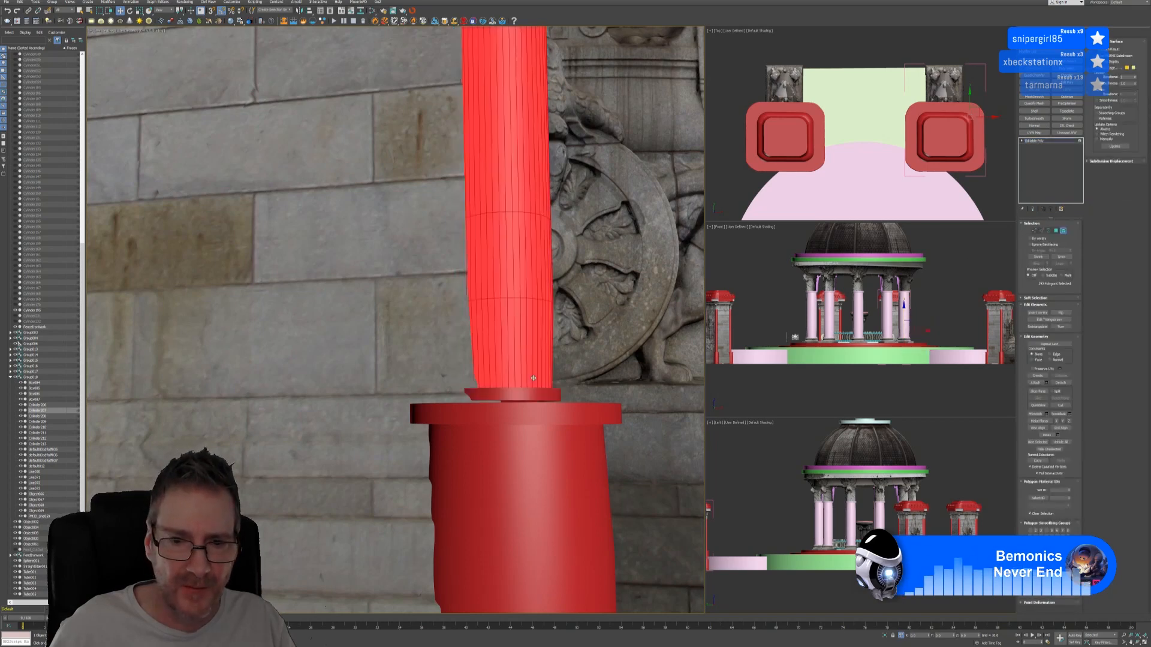
left_click(524, 392)
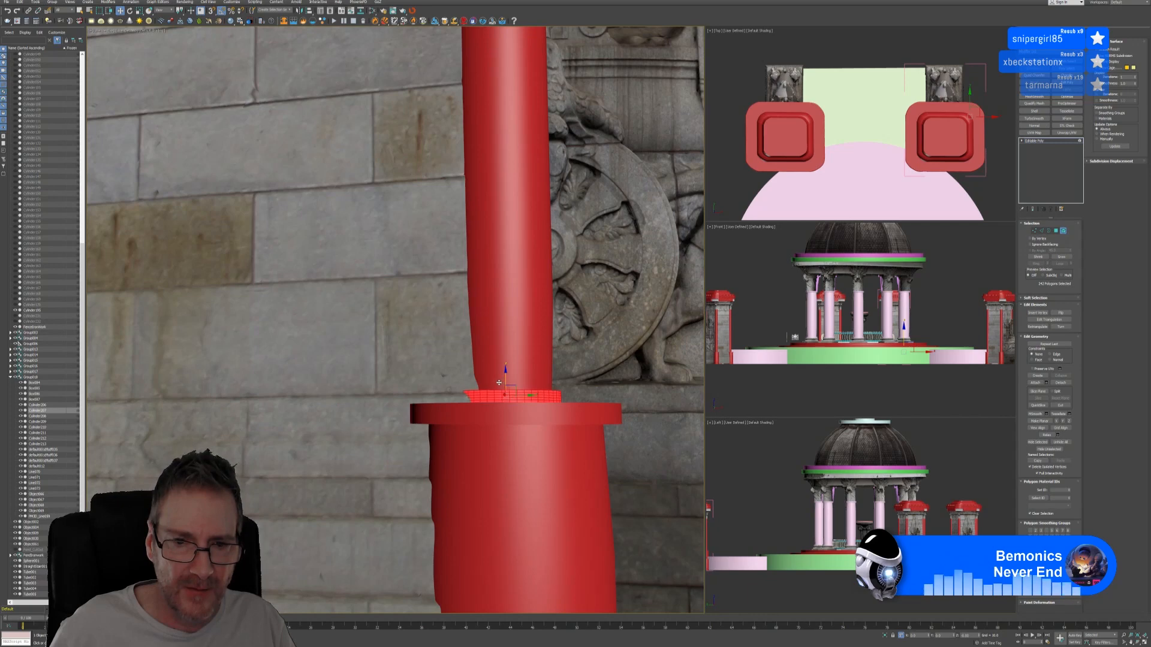
scroll(432, 431, "down", 4)
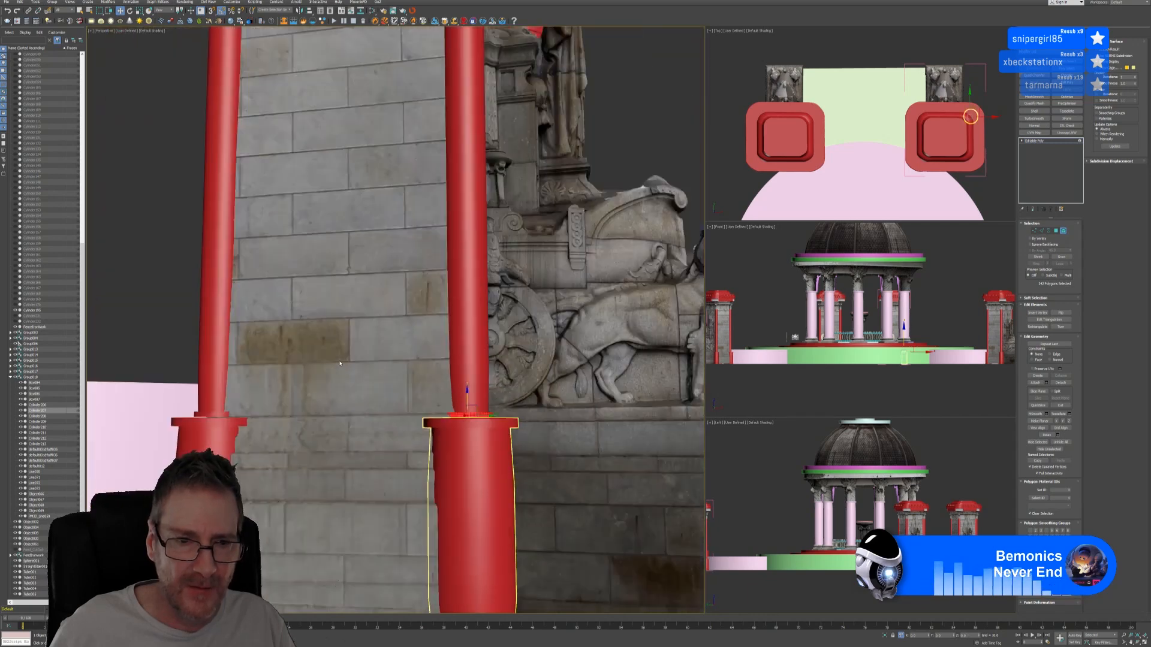
middle_click_drag(339, 363, 477, 328)
key("4")
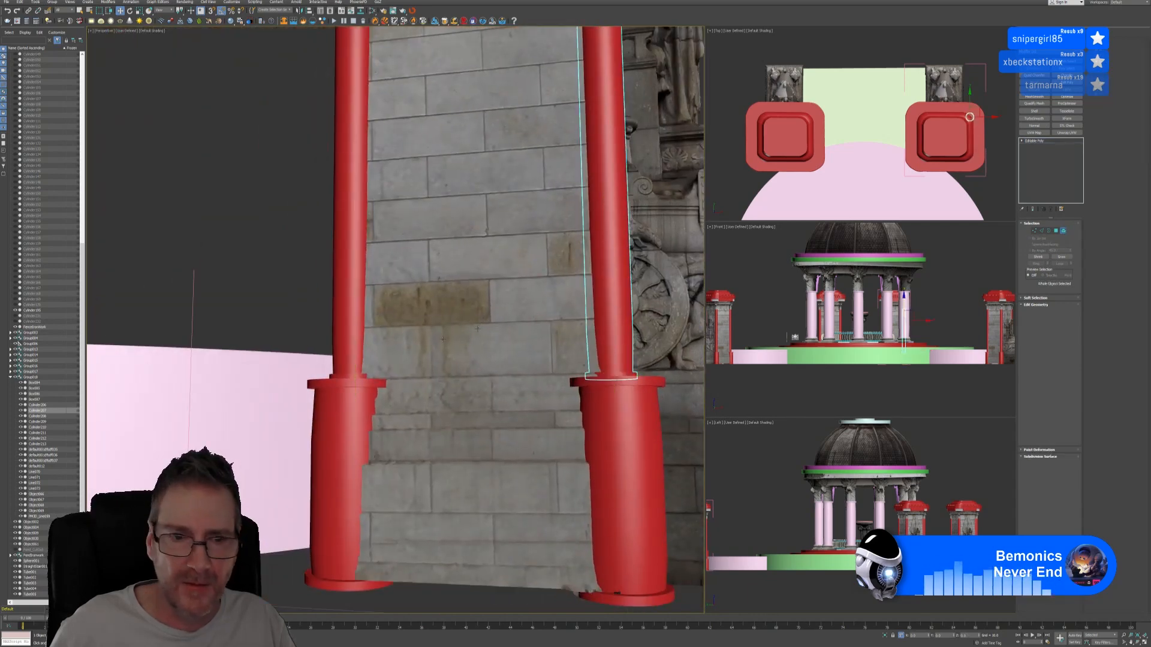
Step: Collapse the entire modifier stack of the shaft at the opposite corner of the stone wall
left_click(363, 360)
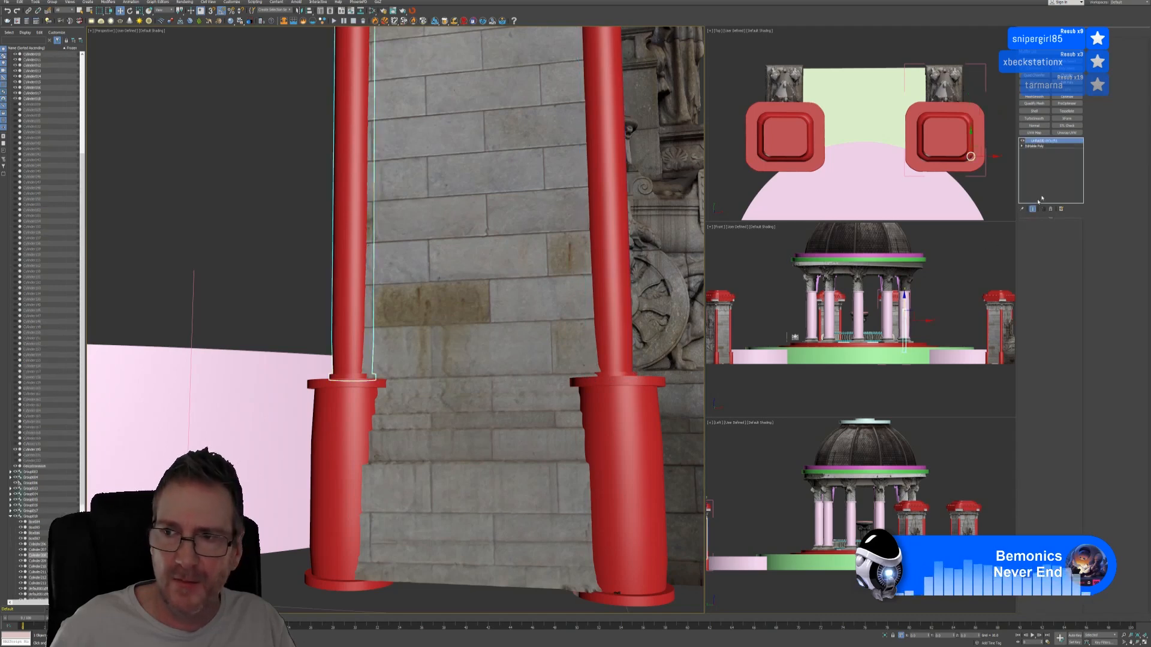
right_click(1053, 143)
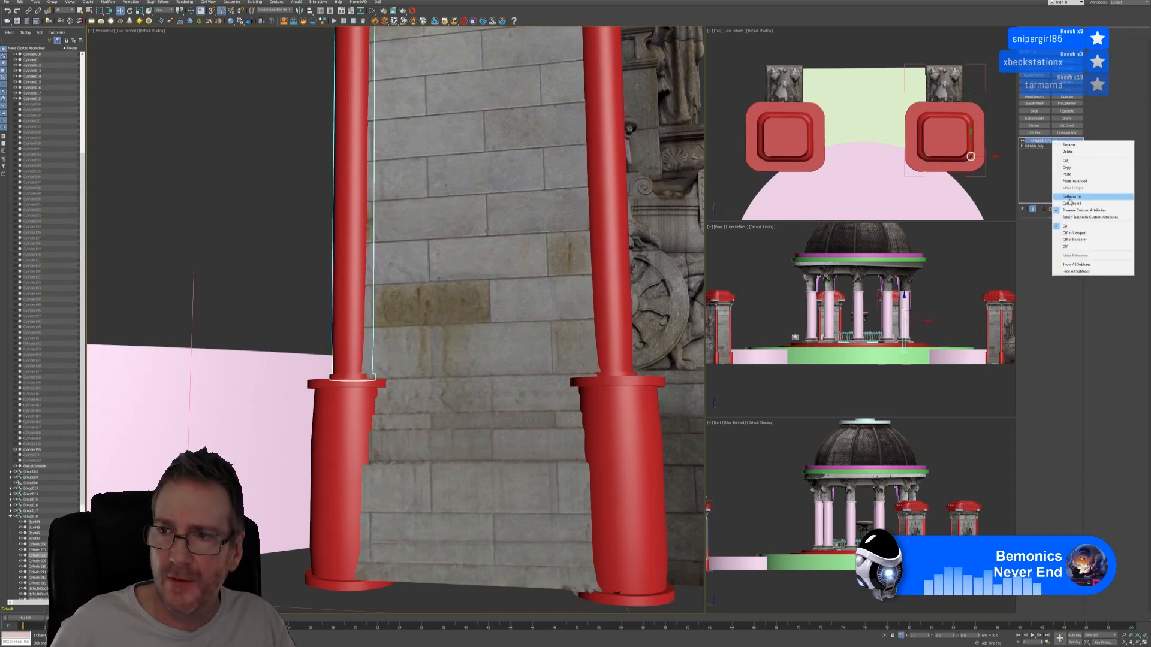
left_click(1067, 204)
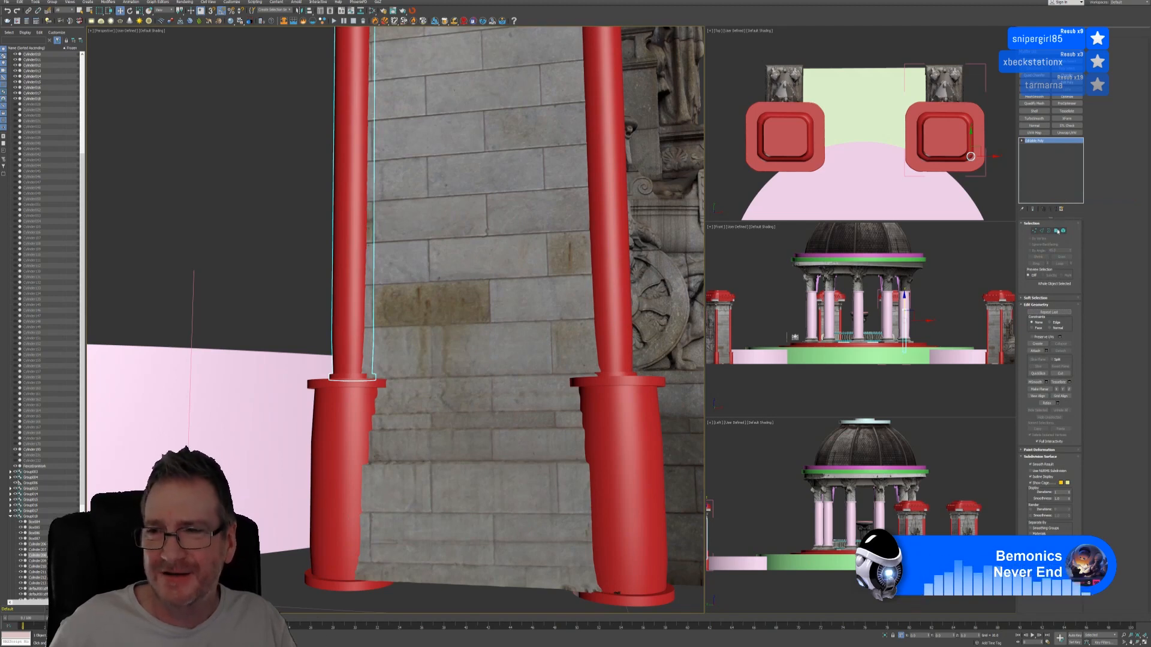
Step: Lower the base ring element of this shaft slightly onto the pedestal's rim
left_click(1062, 231)
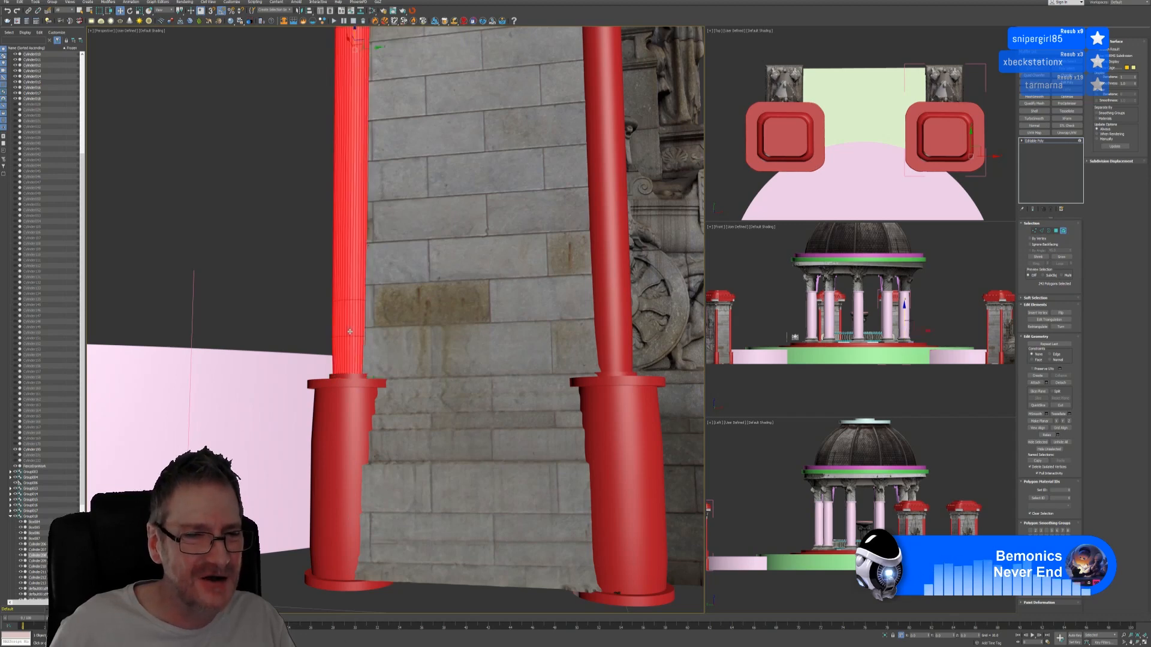
left_click(347, 371)
left_click(346, 376)
scroll(345, 376, "up", 3)
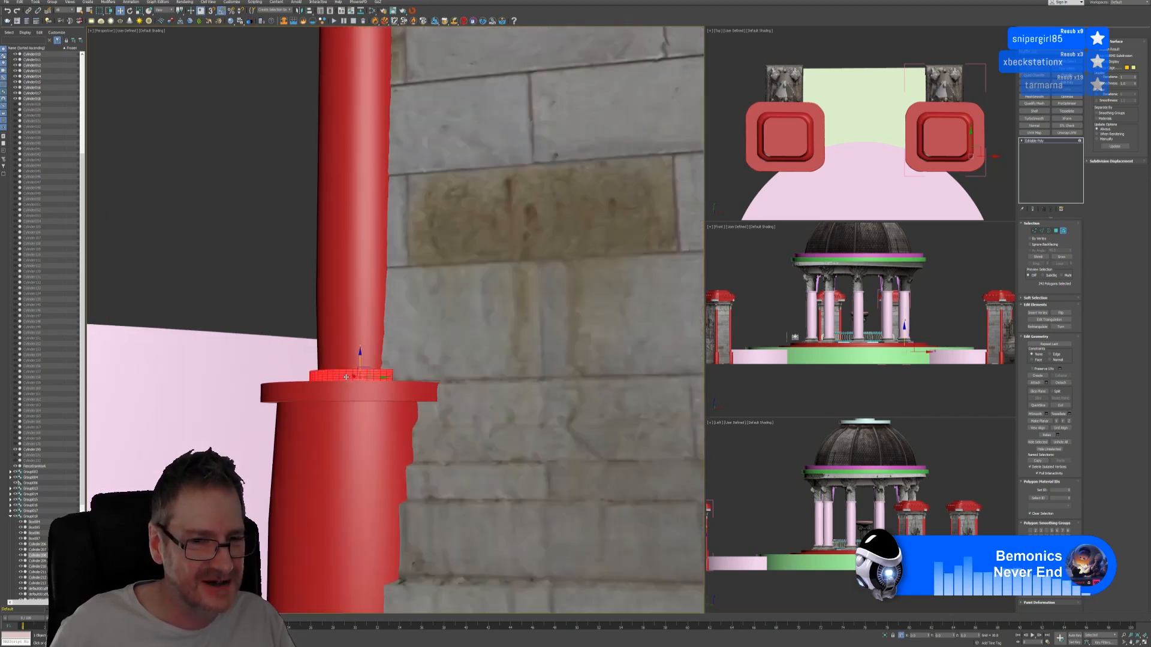
scroll(349, 376, "up", 2)
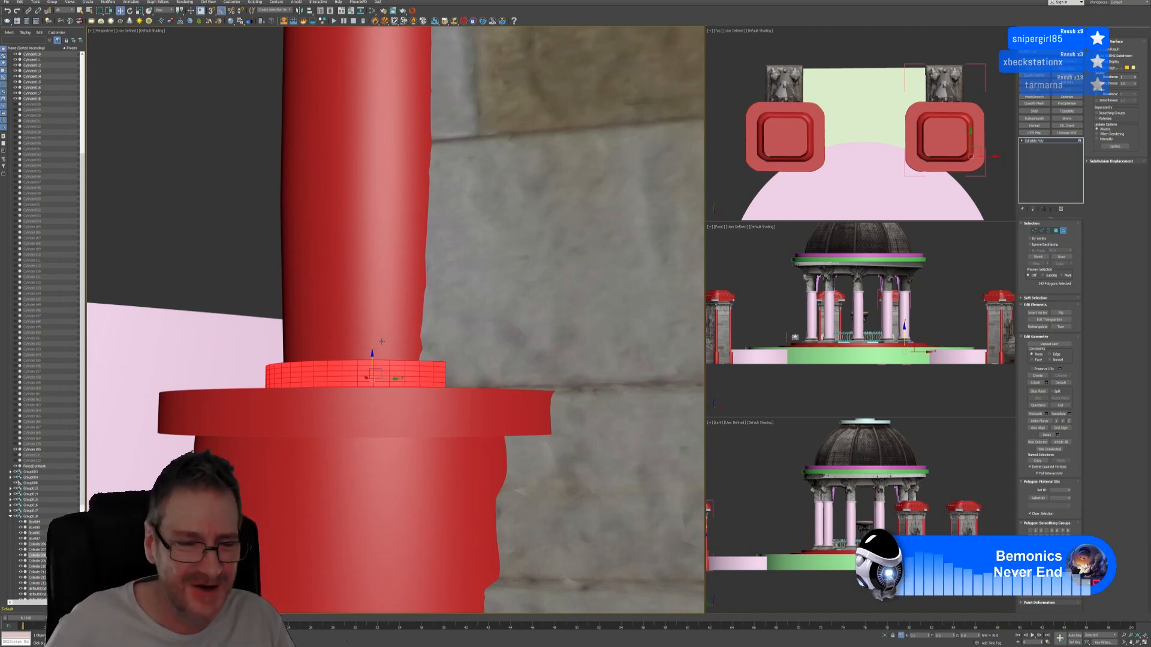
middle_click_drag(390, 303, 390, 341, "alt")
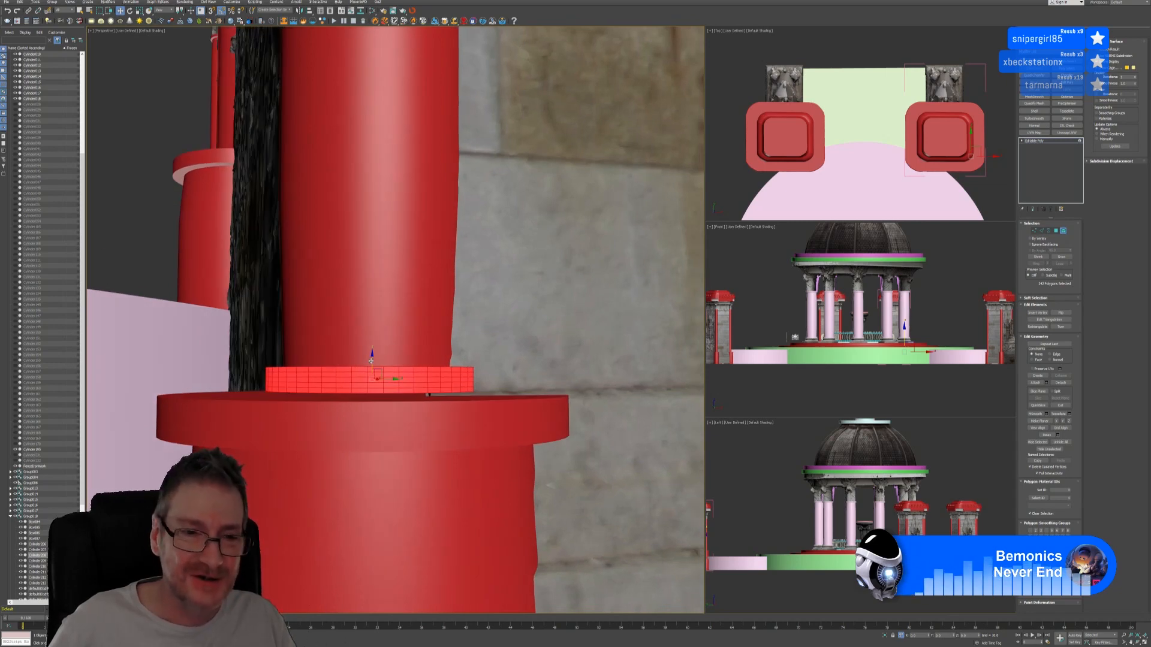
left_click_drag(371, 361, 366, 366)
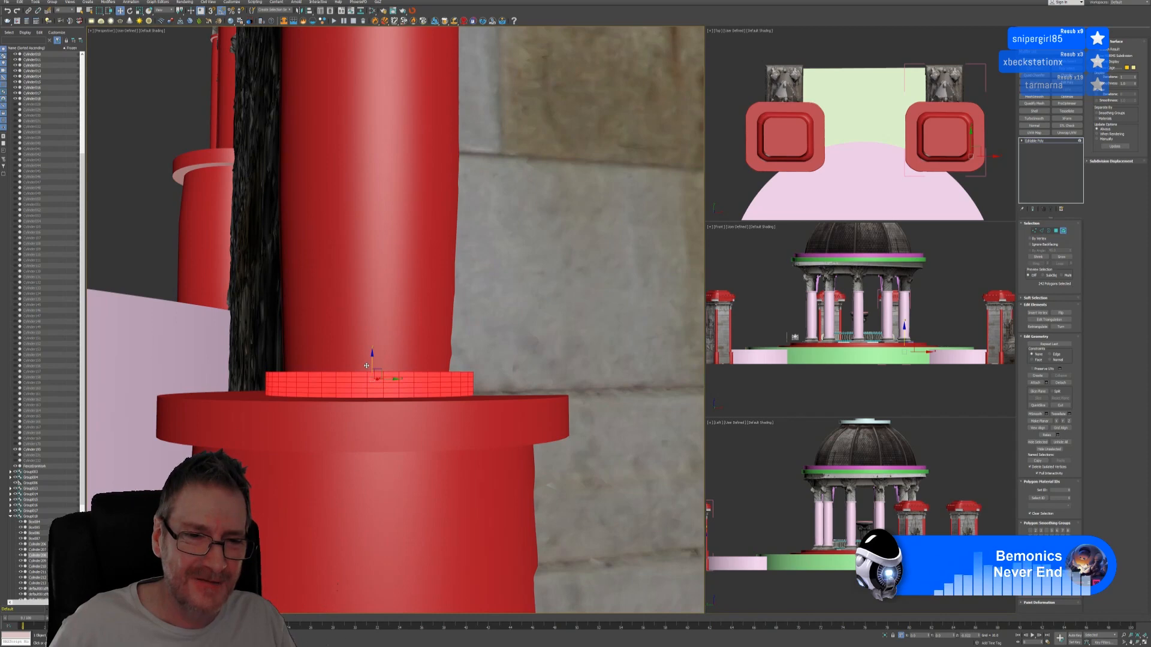
left_click(1063, 231)
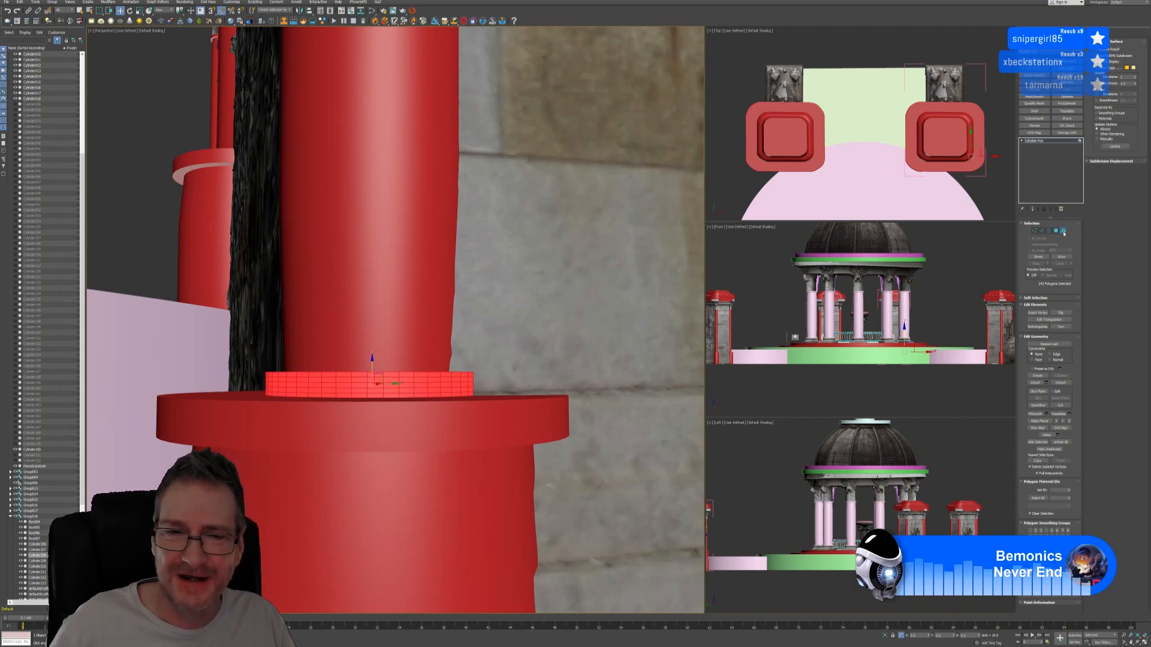
Step: Examine the corner columns, pedestals and stairs around the gate pillars from several angles
scroll(480, 337, "down", 8)
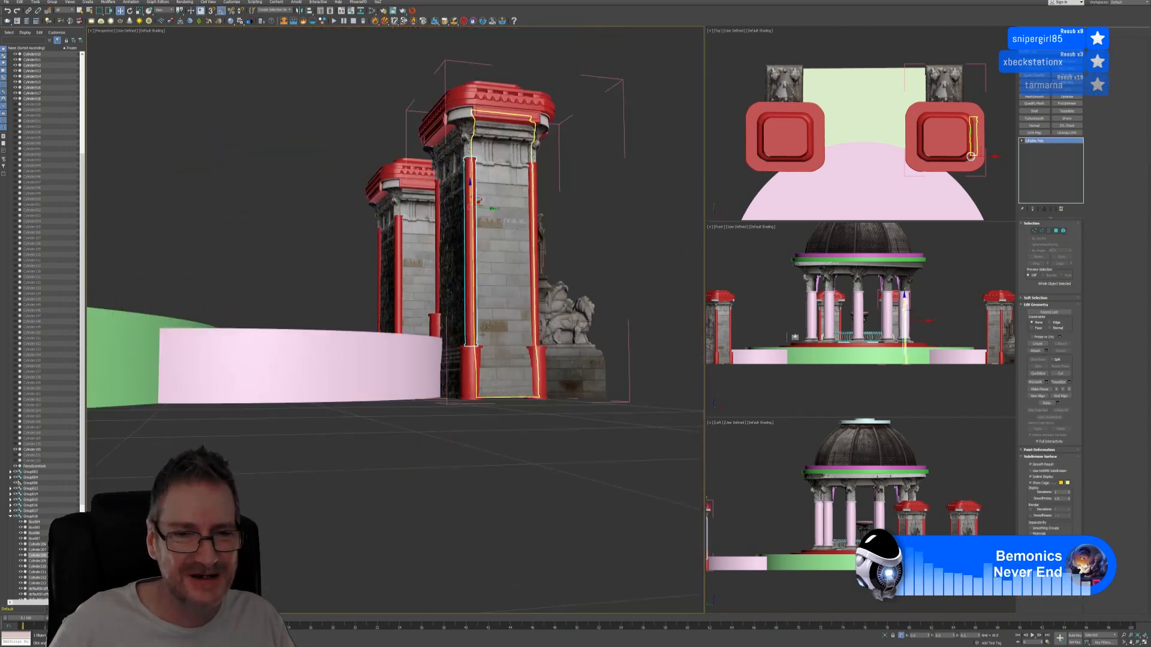
middle_click_drag(486, 327, 491, 180, "alt")
scroll(454, 227, "up", 8)
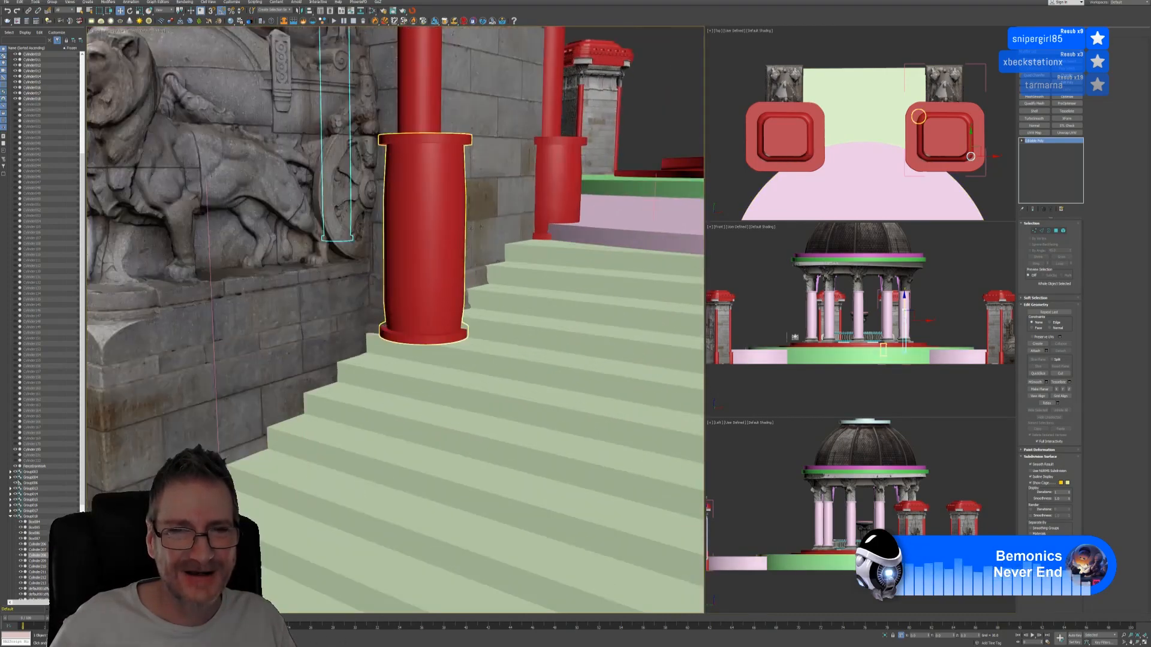
scroll(574, 178, "down", 10)
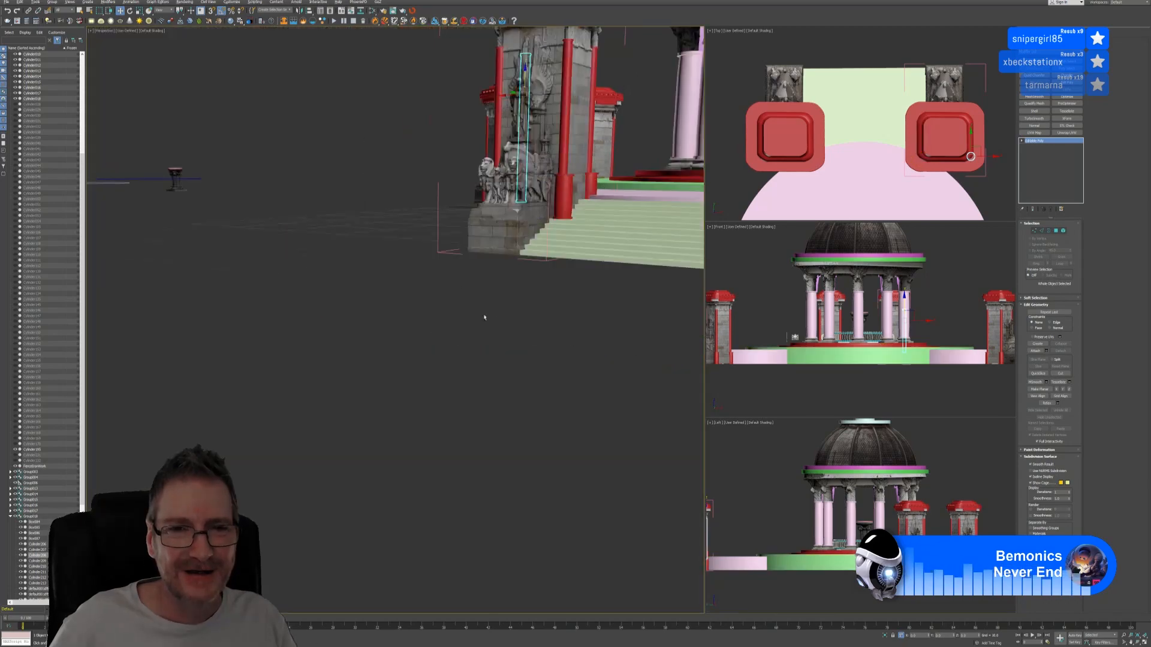
middle_click_drag(571, 320, 537, 326)
middle_click_drag(537, 327, 362, 418, "alt")
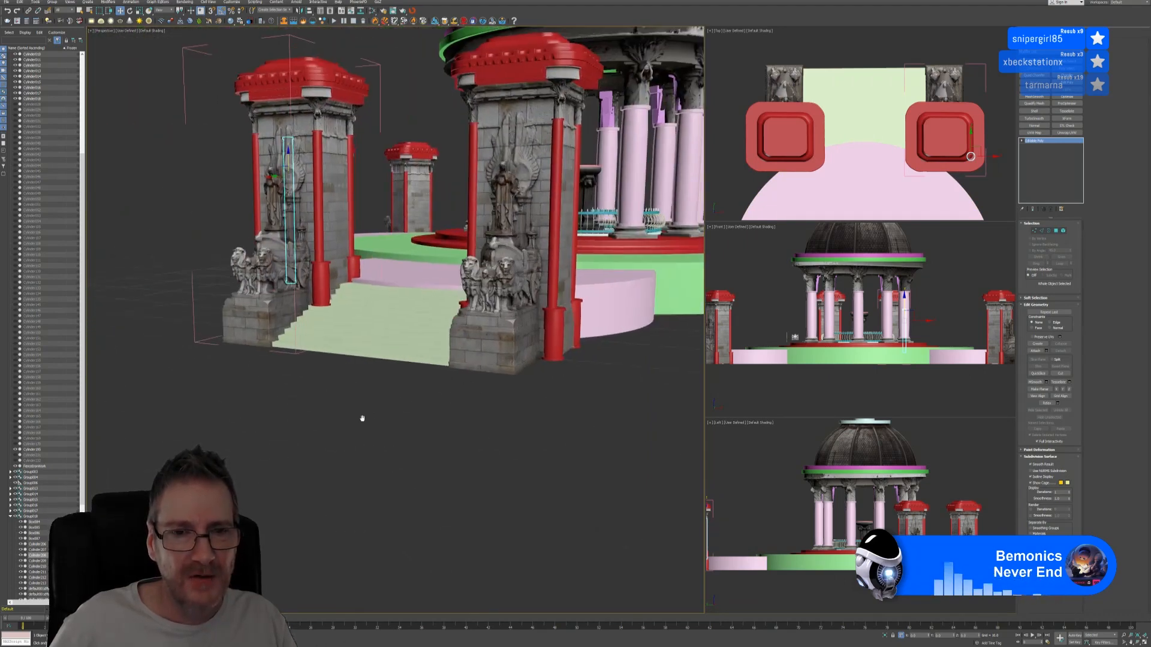
scroll(371, 423, "down", 3)
scroll(468, 442, "down", 3)
middle_click_drag(488, 445, 544, 420)
scroll(472, 366, "up", 5)
middle_click_drag(493, 451, 505, 466, "alt")
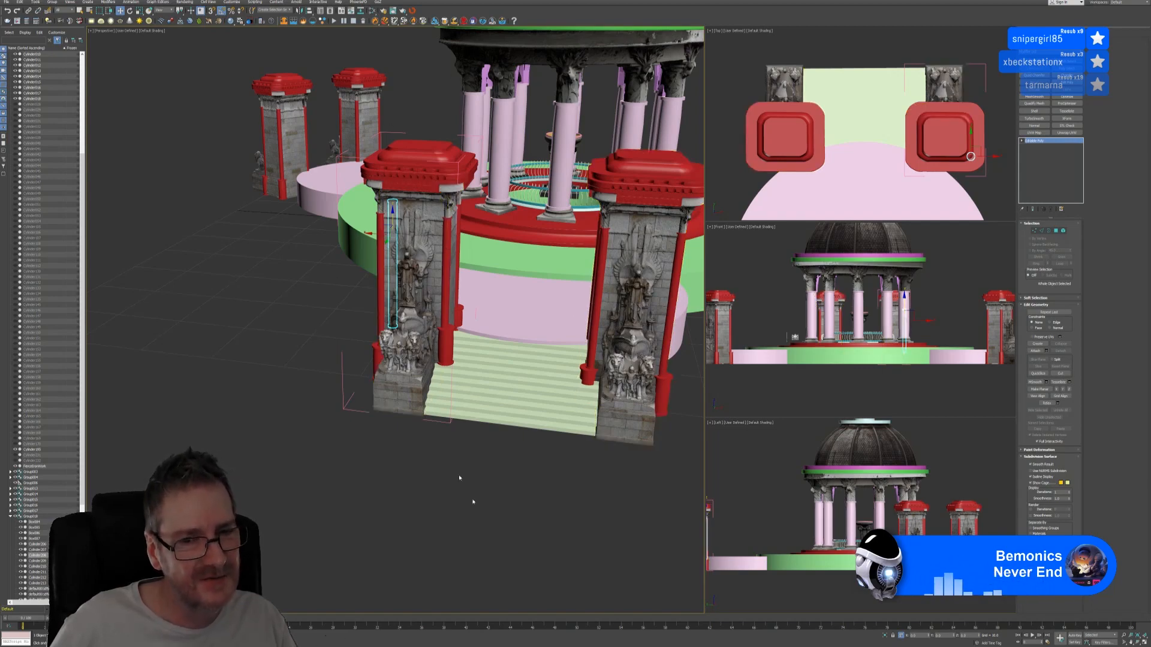
mouse_move(462, 480)
middle_mouse_down("alt")
mouse_move(528, 486)
mouse_move(468, 480)
middle_mouse_up("alt")
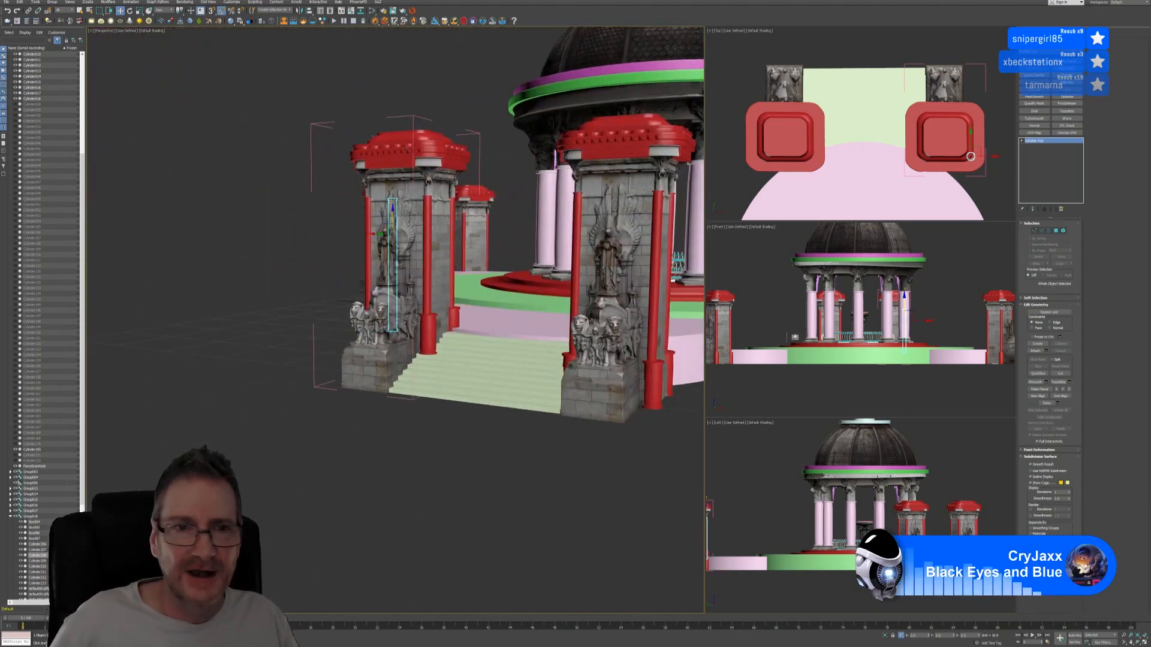
Step: Select the open group of the edited gate pillar and close it
left_click(323, 124)
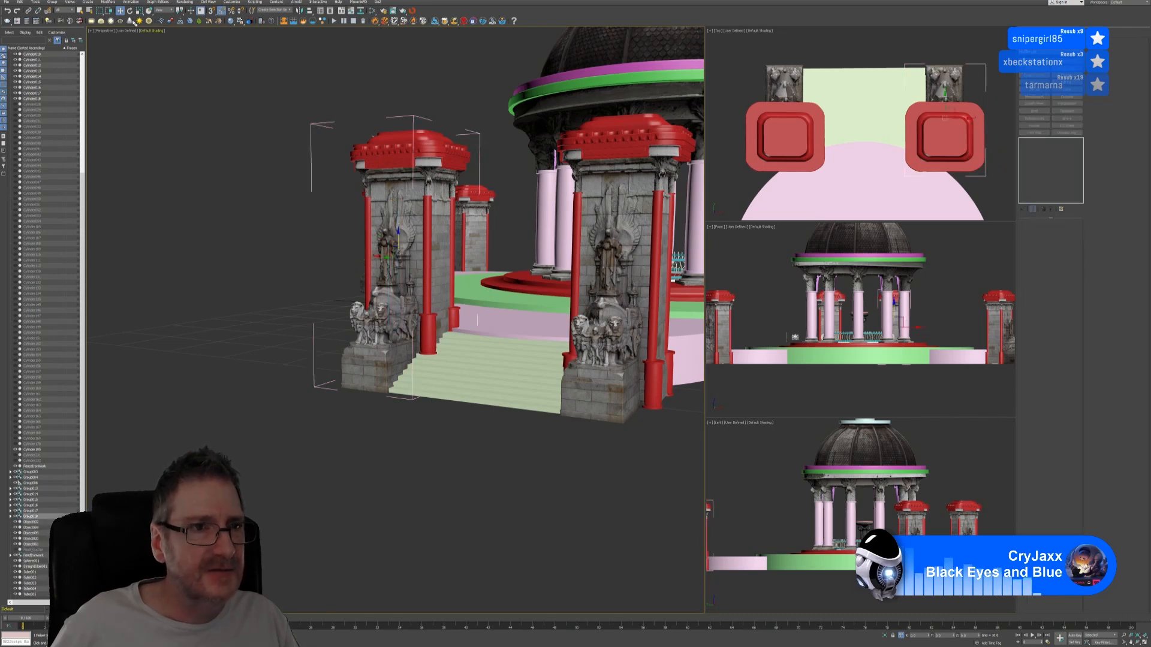
Step: Close the open group of the refined gate pillar beside the stairs and rename the group
left_click(52, 2)
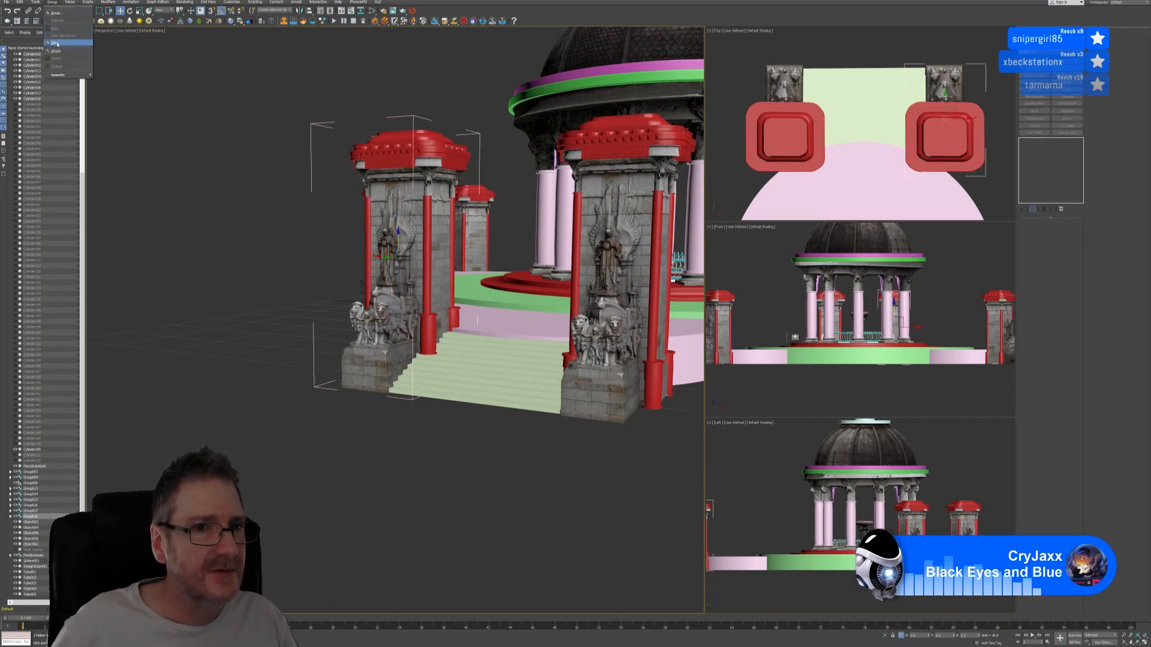
left_click(57, 43)
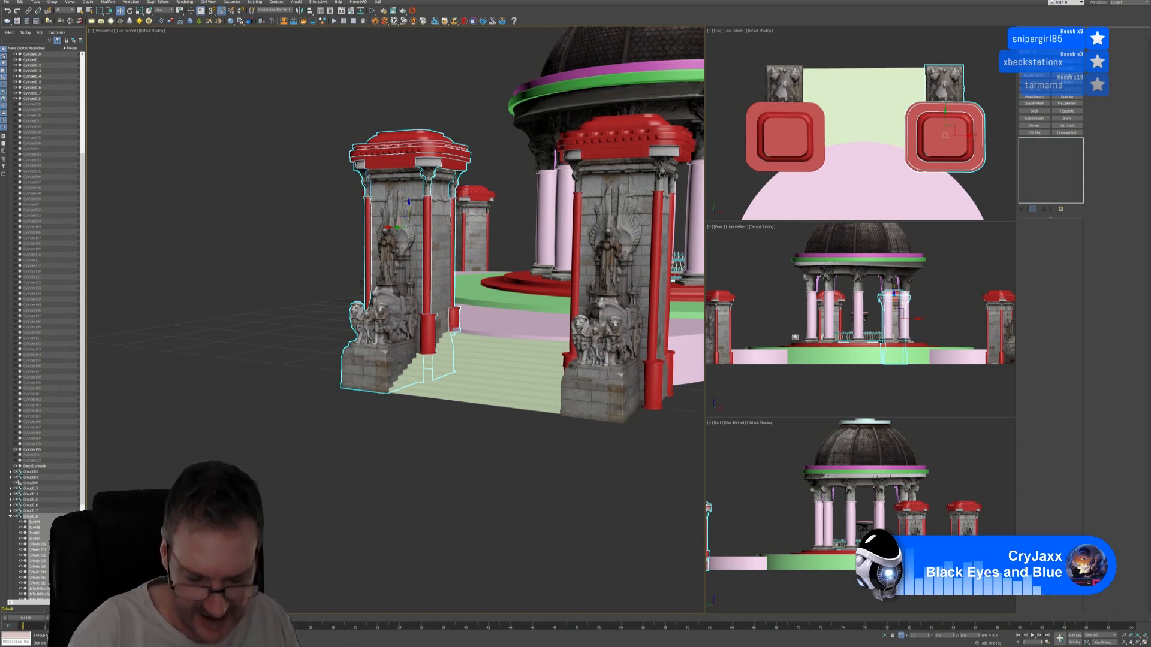
key("Return")
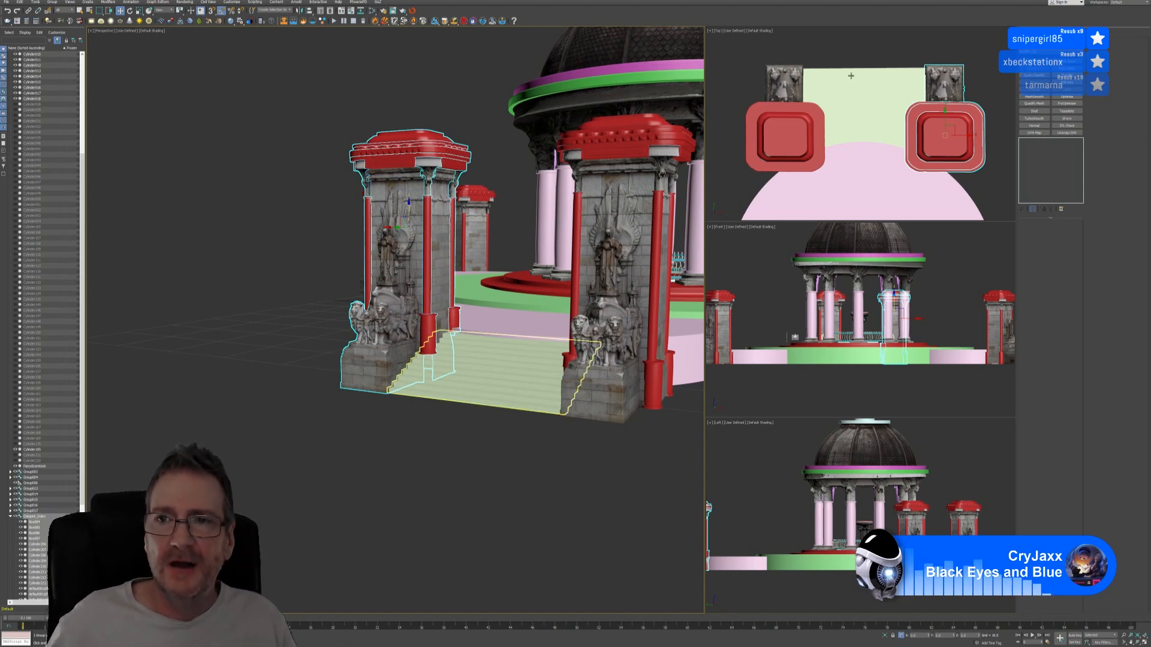
Step: Clone the refined pillar group onto the pillar across the stairs in the top view and delete the old pillar group there
middle_click_drag(855, 44, 853, 45)
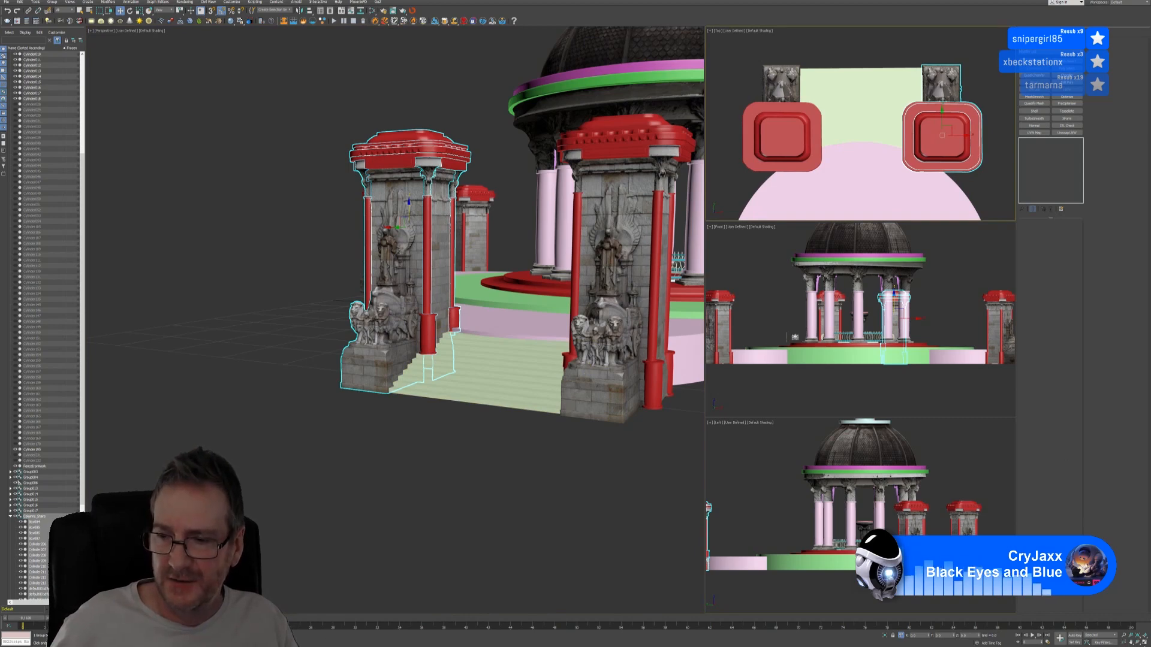
key("alt+w")
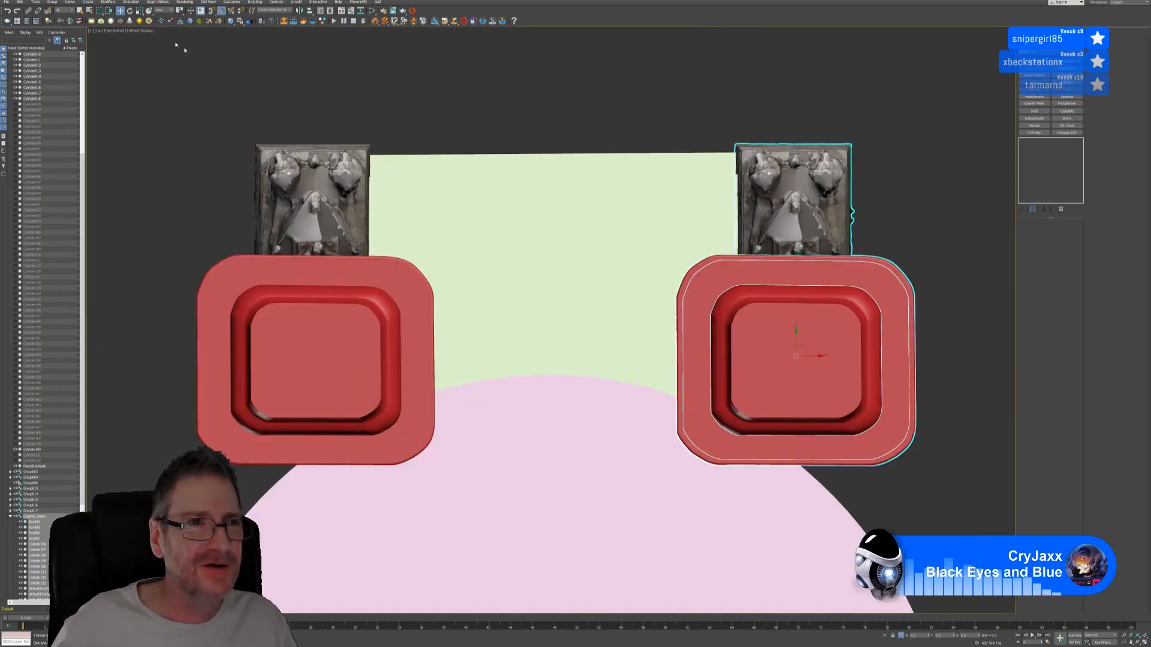
scroll(442, 77, "down", 3)
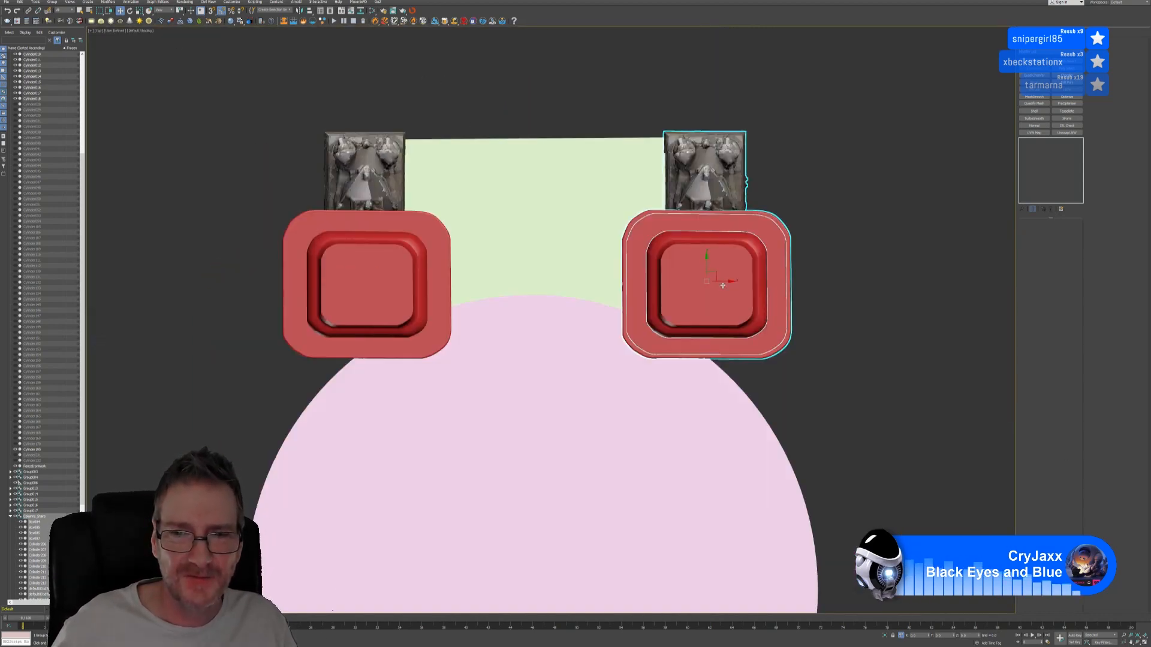
left_click_drag(723, 285, 385, 290)
left_click(577, 349)
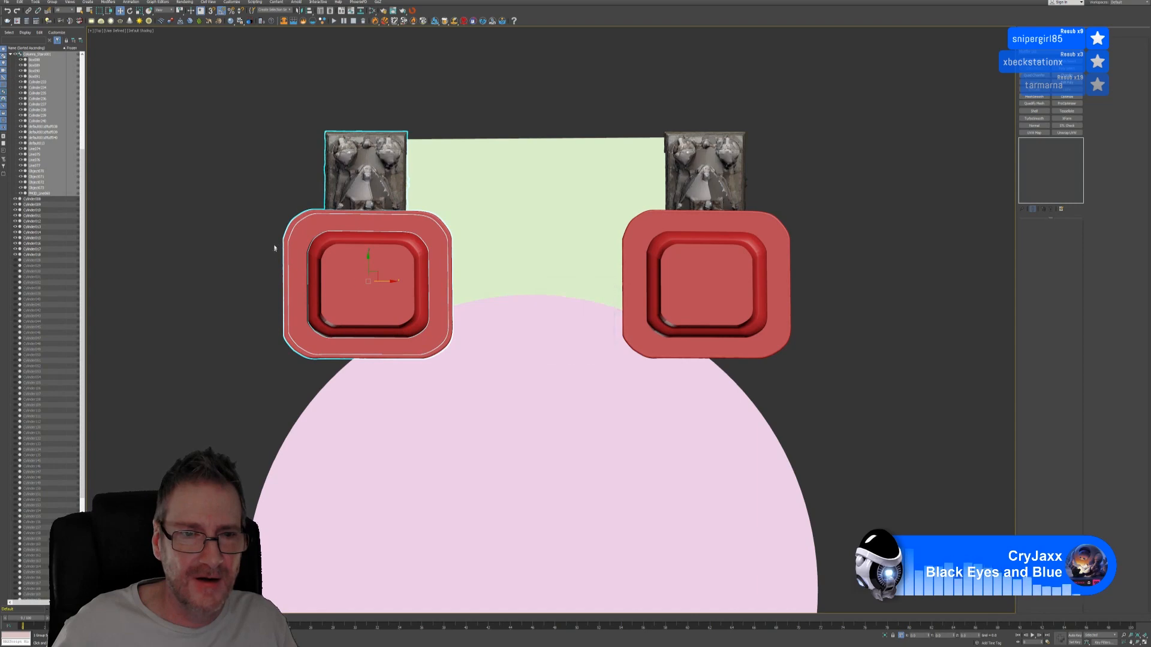
left_click(288, 237)
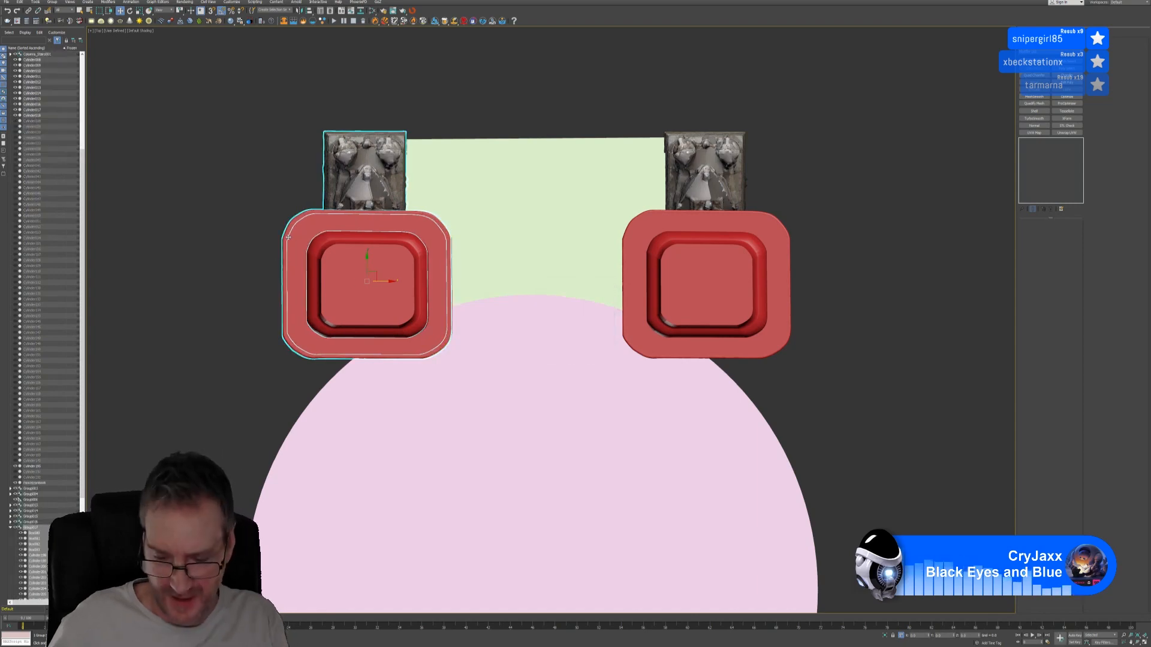
key("Delete")
Step: Select both refined pillars flanking the stairs and clone the pair to the open area beside the monument's lower-left platform
middle_click_drag(514, 262, 545, 191)
scroll(545, 195, "down", 5)
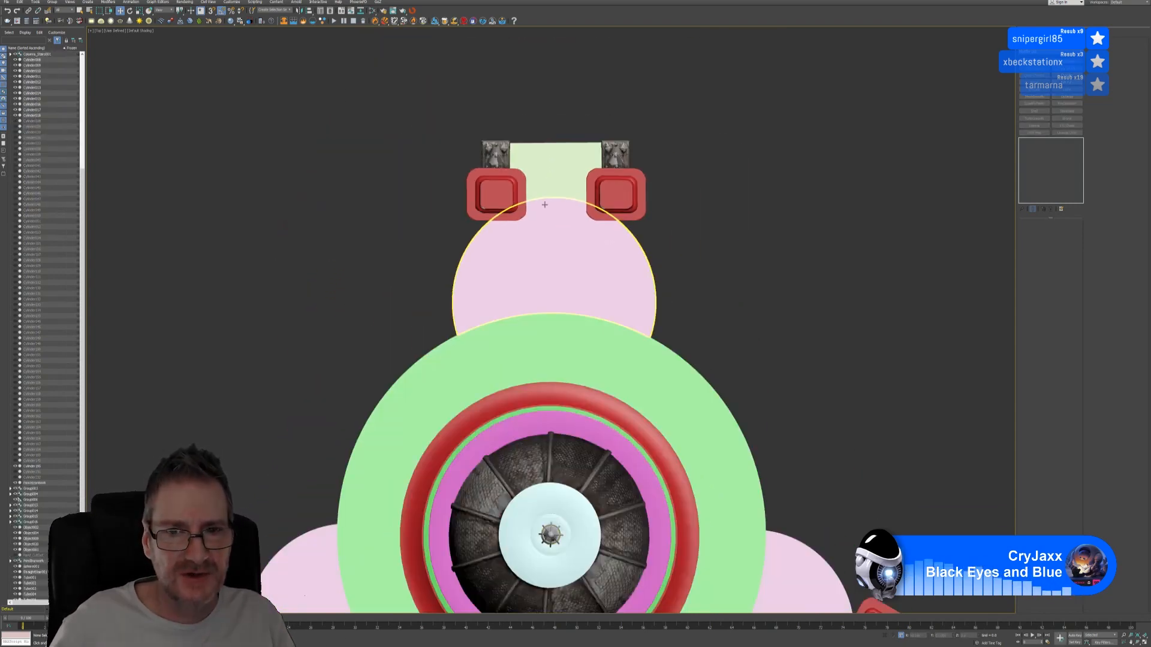
scroll(544, 204, "down", 5)
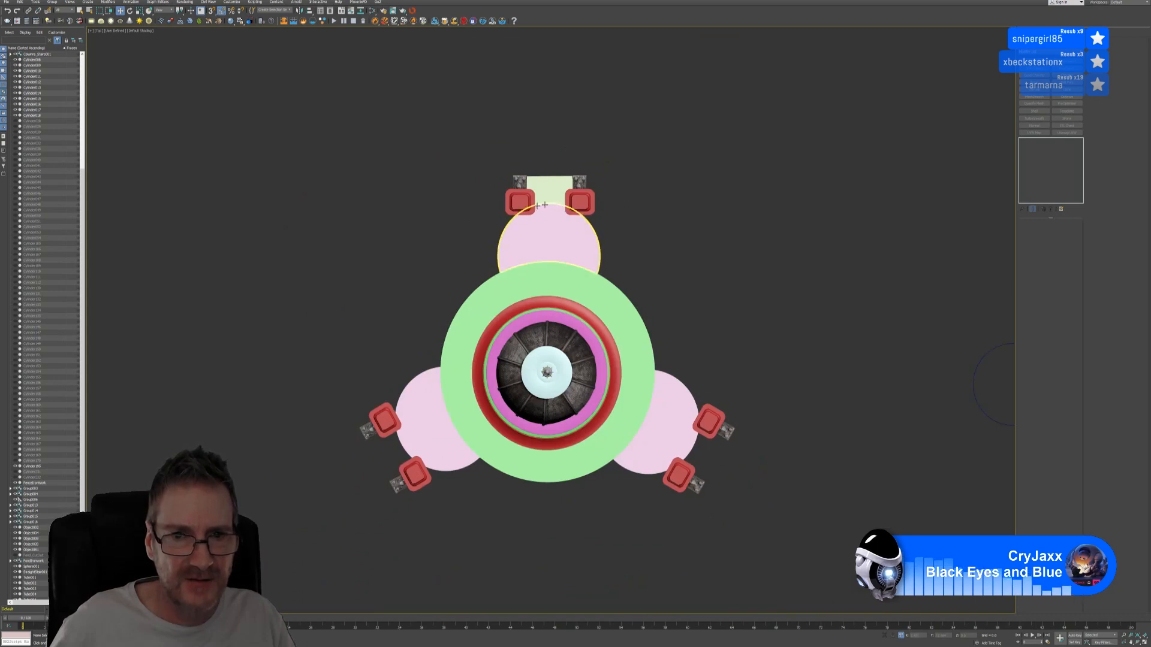
left_click(545, 198)
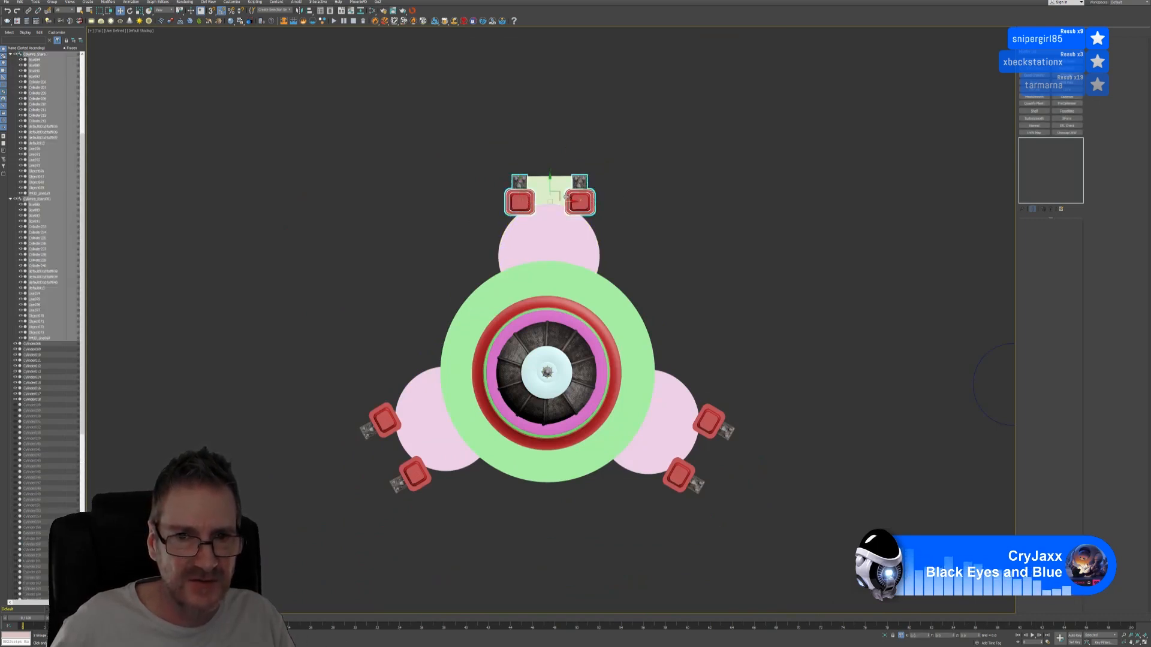
mouse_move(558, 193)
left_mouse_down("shift")
mouse_move(390, 291)
mouse_move(312, 383)
left_mouse_up("shift")
left_click(576, 348)
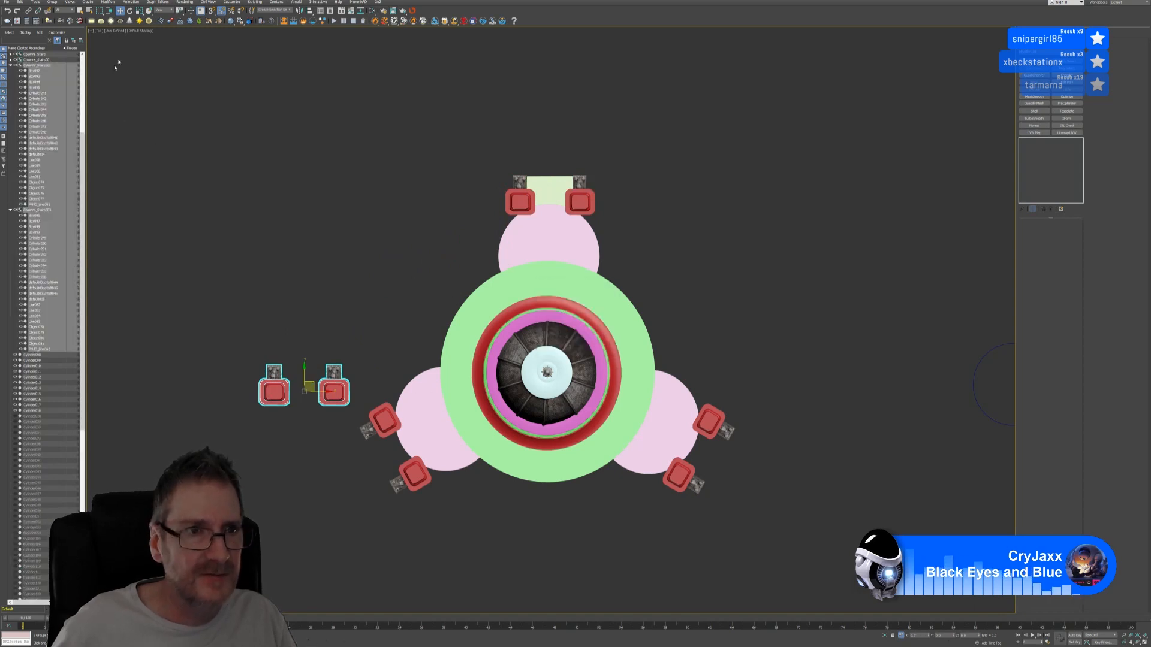
Step: Rotate the cloned pair to face outward from the lower-left platform and move it onto the old pillars there
left_click(130, 12)
middle_click_drag(262, 418, 429, 312)
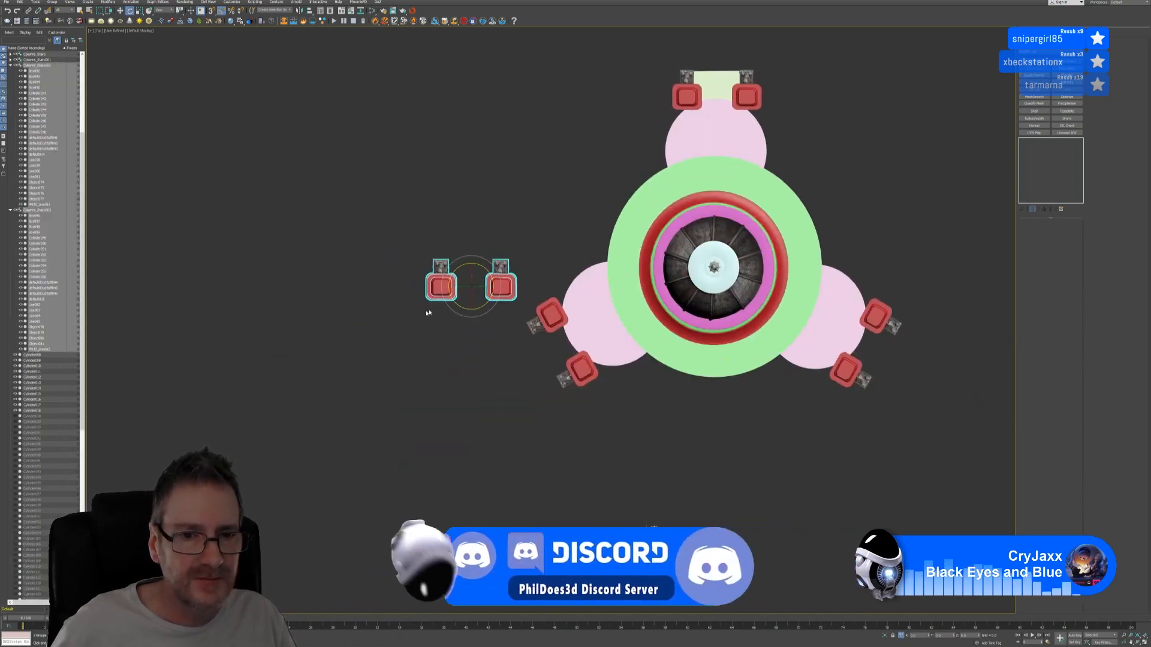
scroll(430, 309, "up", 2)
left_click_drag(471, 264, 451, 295)
key("w")
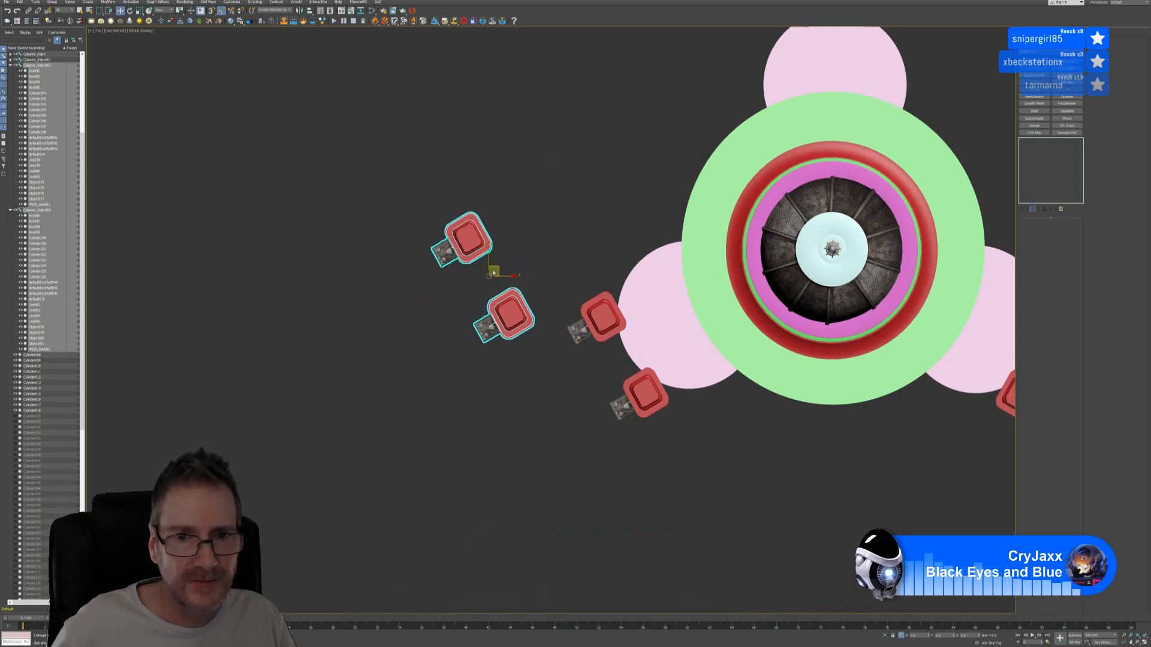
left_click_drag(497, 268, 631, 347)
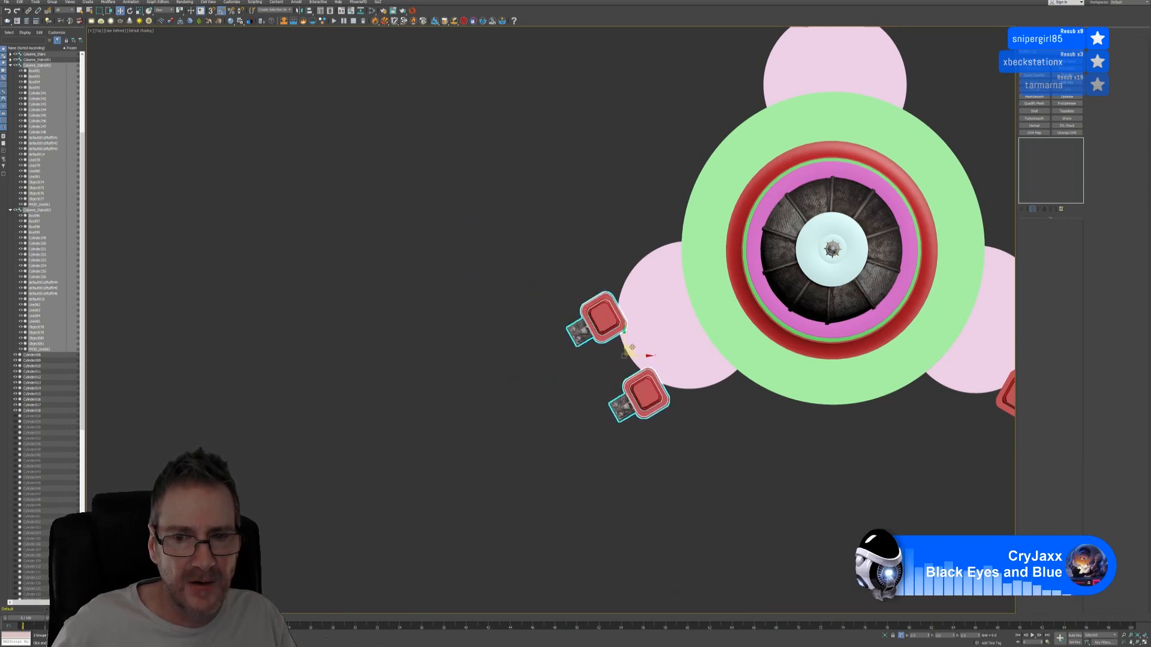
Step: Delete the two old pillar groups overlapping the new clones at the lower-left platform
middle_click_drag(576, 242, 465, 162)
scroll(521, 258, "up", 5)
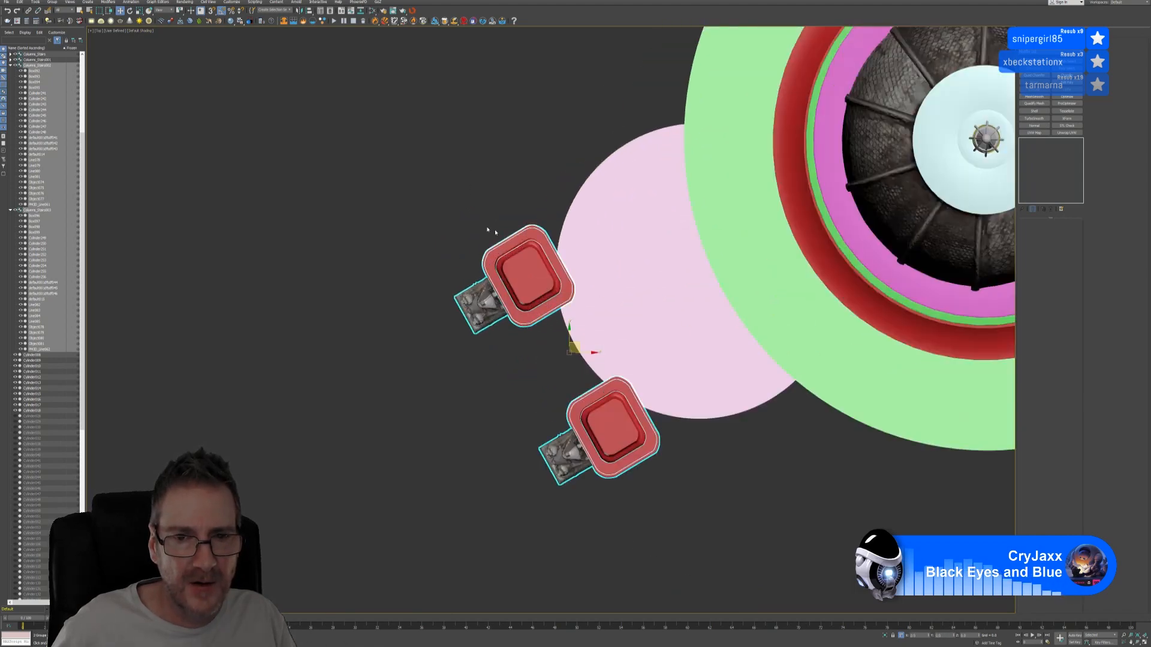
left_click(516, 251)
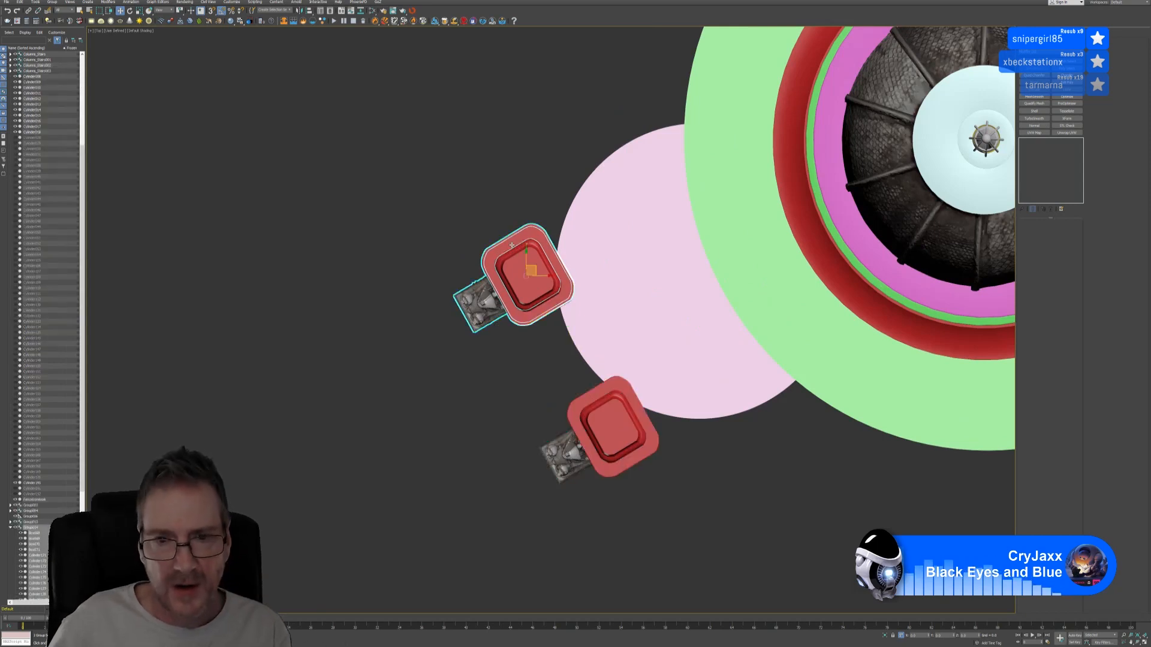
key("Delete")
left_click(612, 412)
key("Delete")
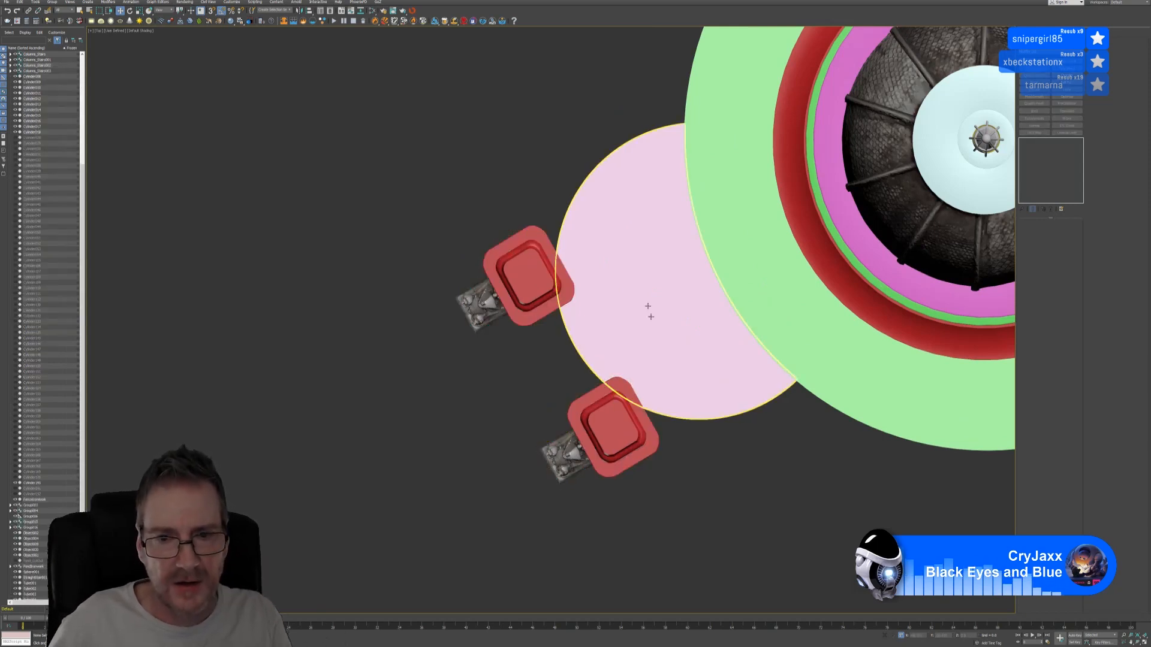
Step: Select both new pillars at the lower-left platform and clone the pair over to the lower-right platform
middle_click_drag(620, 294, 563, 250)
scroll(563, 249, "down", 4)
middle_click_drag(675, 376, 579, 406)
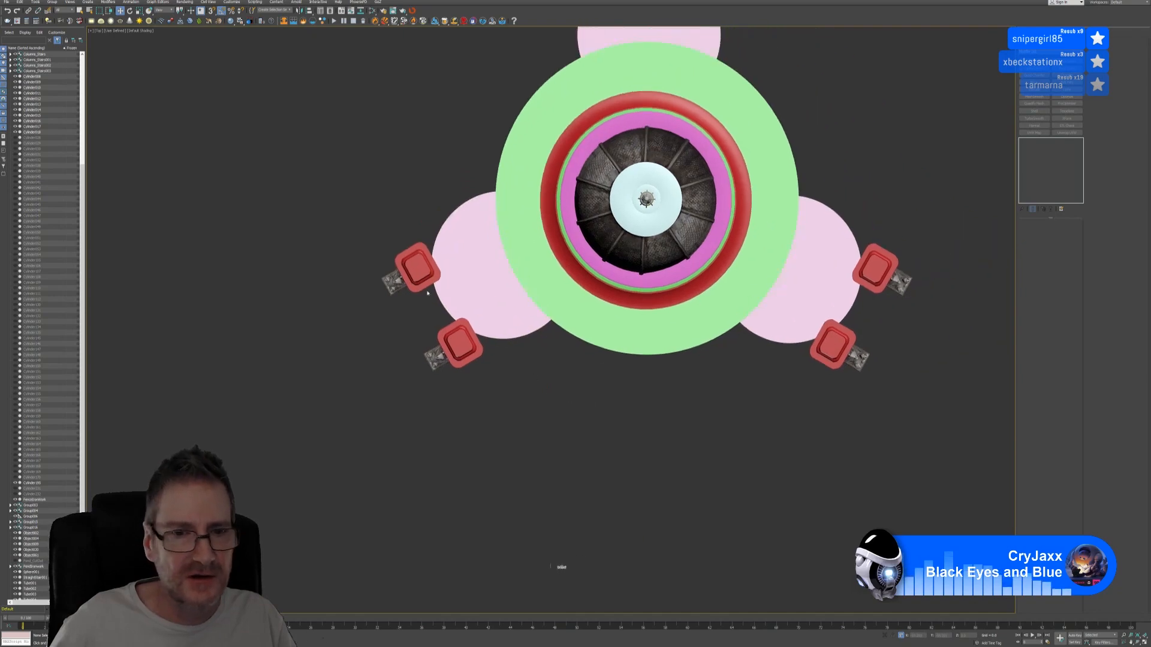
left_click(424, 285)
left_click(461, 347, "ctrl")
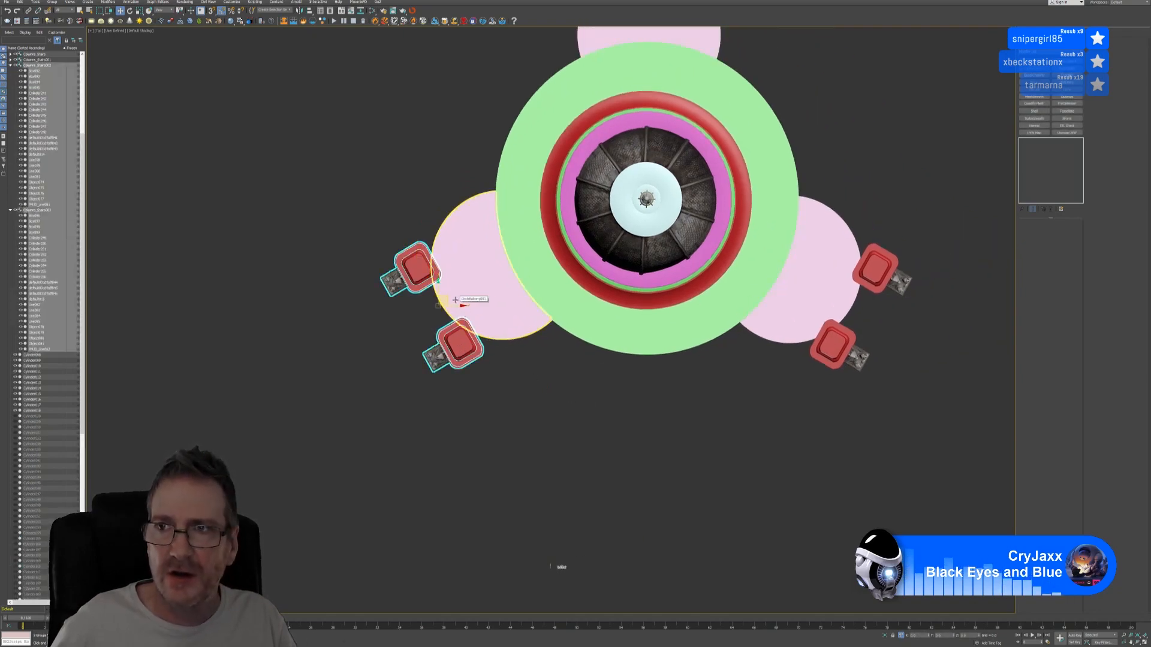
left_click(464, 411)
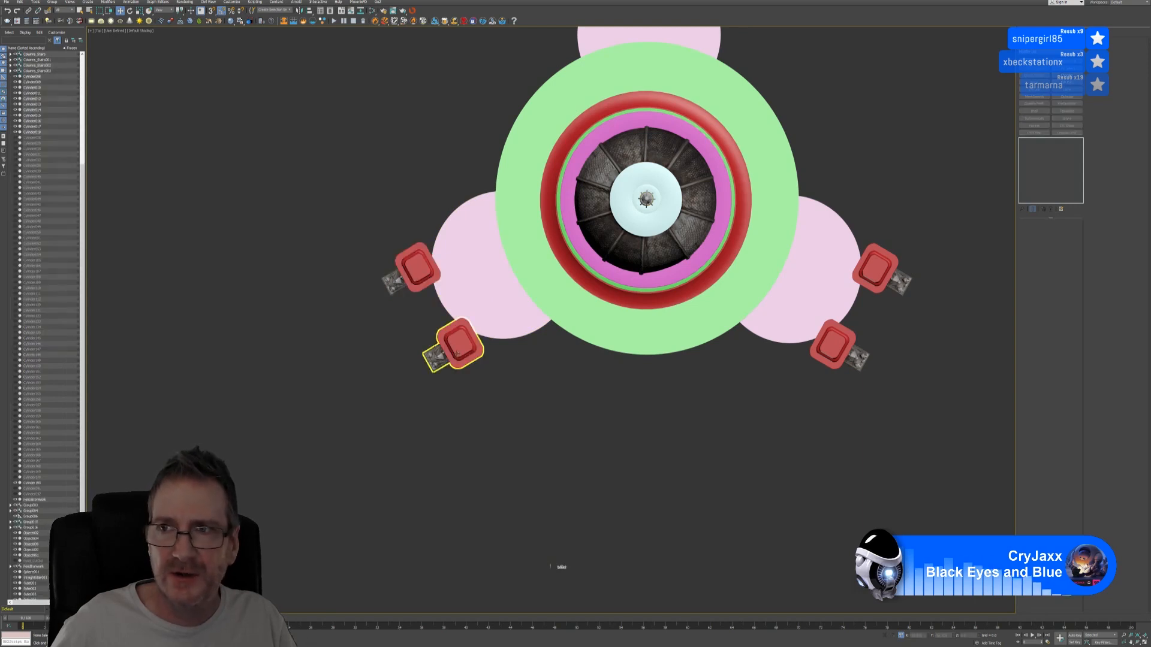
left_click(457, 353)
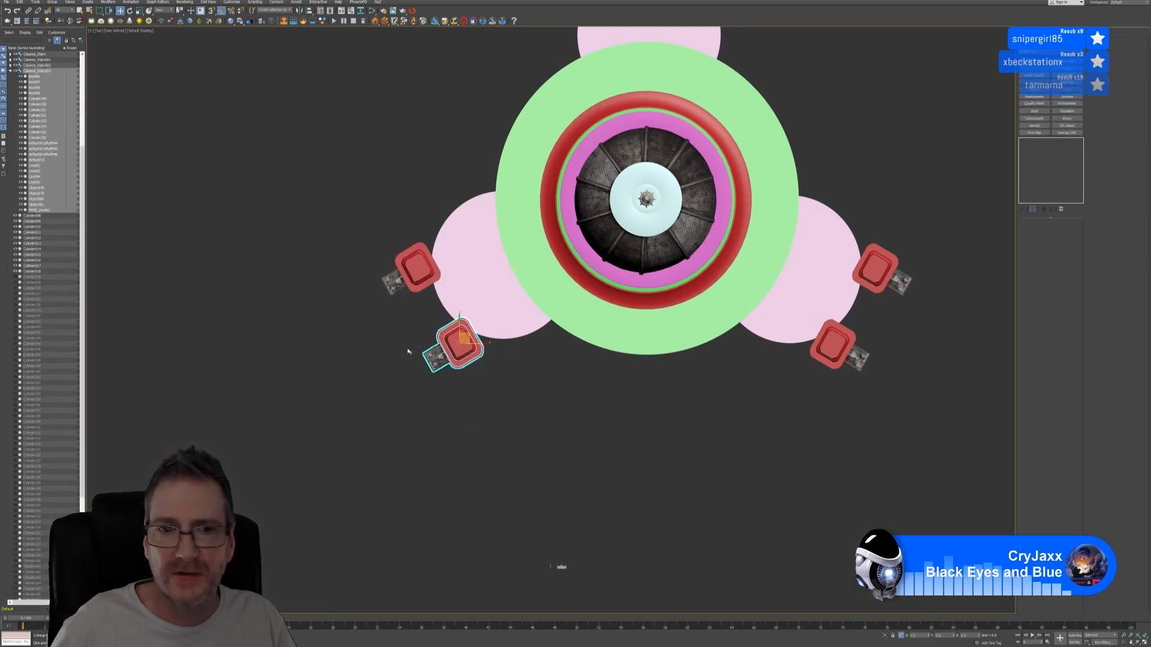
left_click(341, 334)
left_click(413, 278)
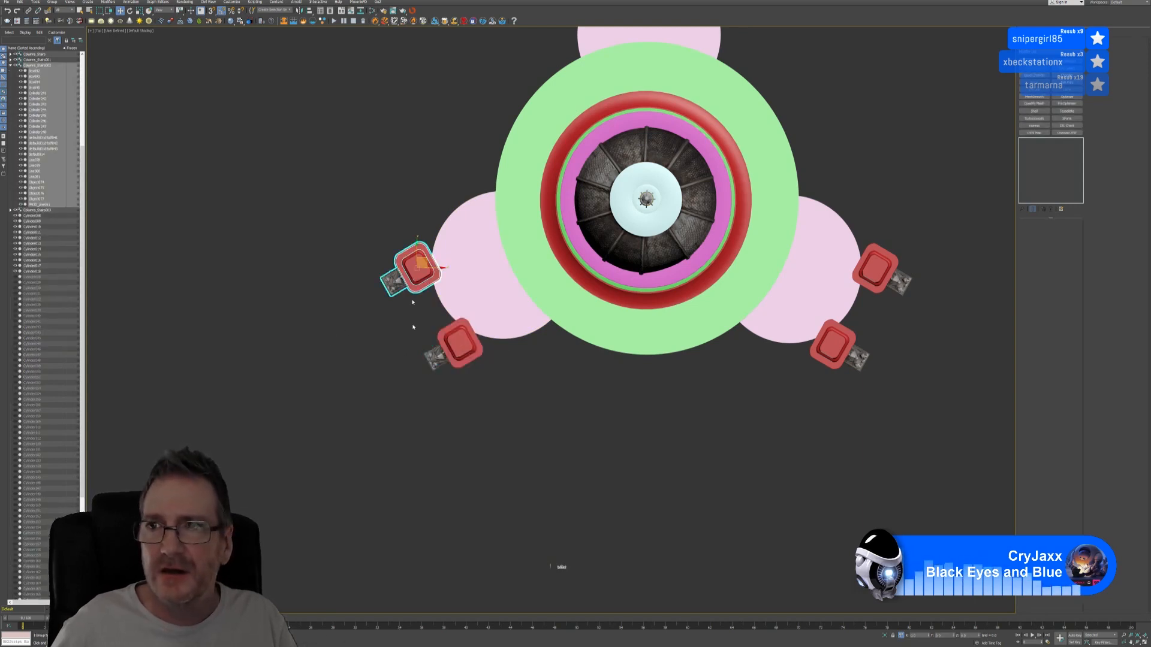
left_click(456, 341, "ctrl")
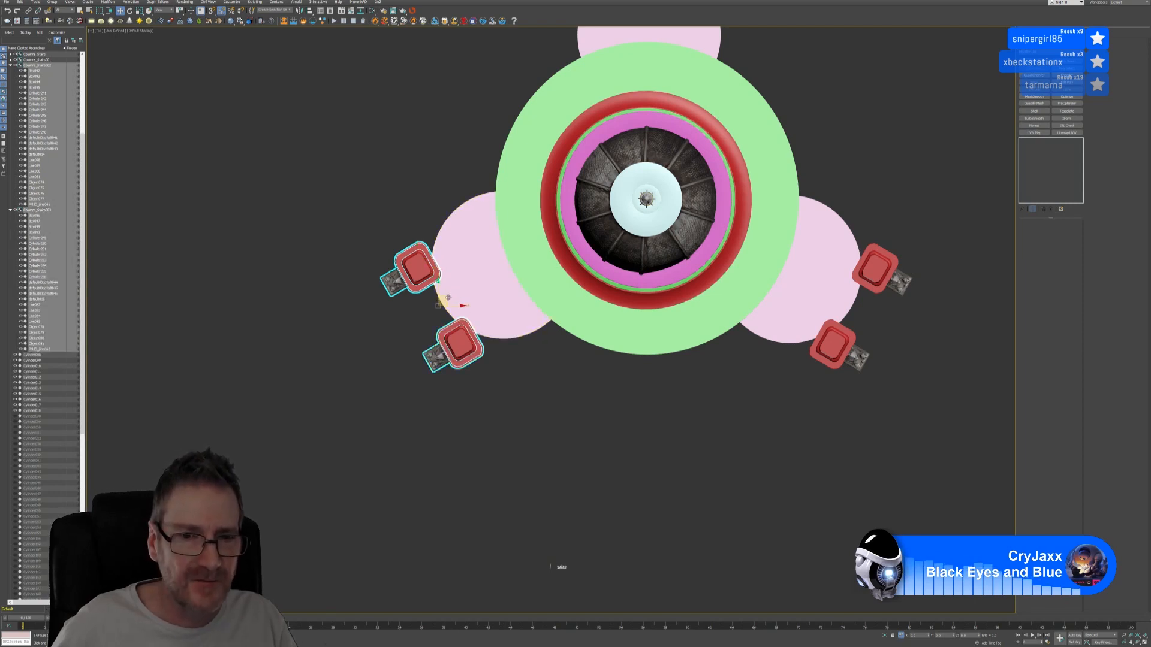
left_click_drag(447, 298, 841, 353, "shift")
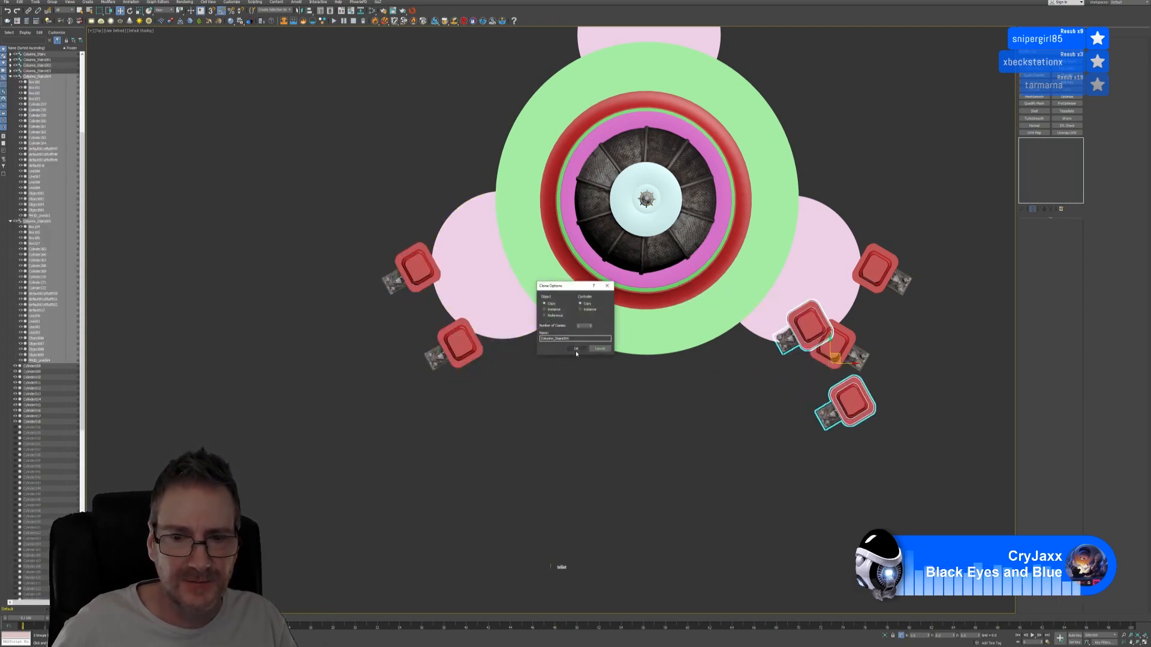
left_click(575, 349)
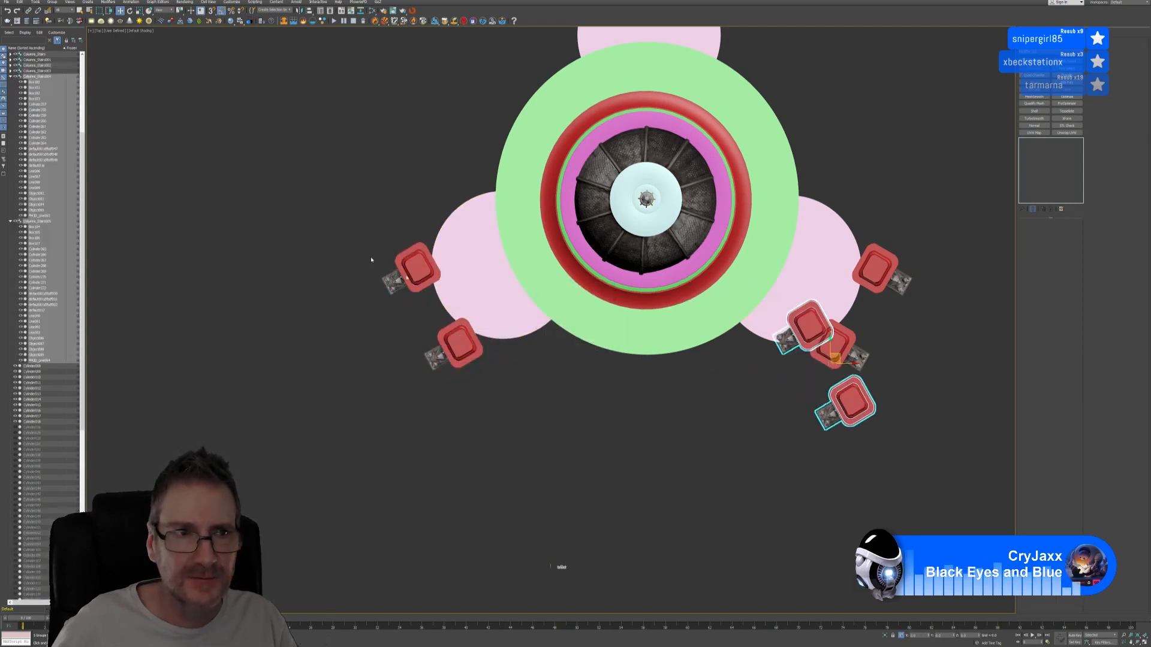
Step: Rotate the new pair to face outward from the lower-right platform and align it with the old pillars there
left_click(131, 11)
middle_click_drag(886, 227, 767, 232)
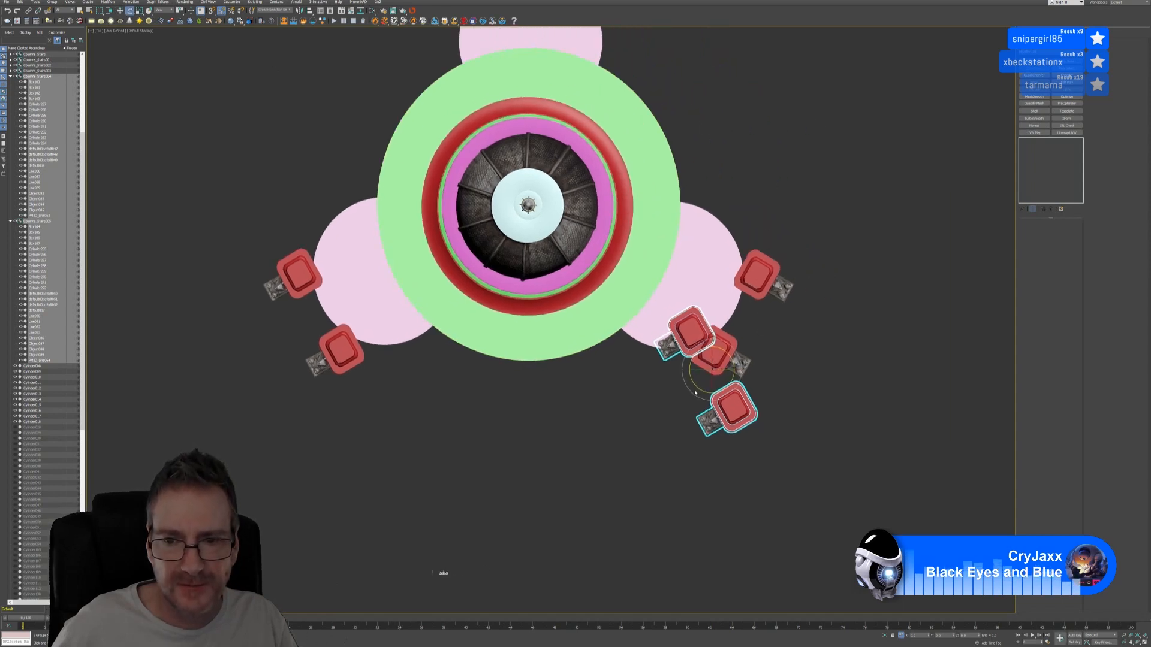
left_click_drag(693, 384, 735, 400)
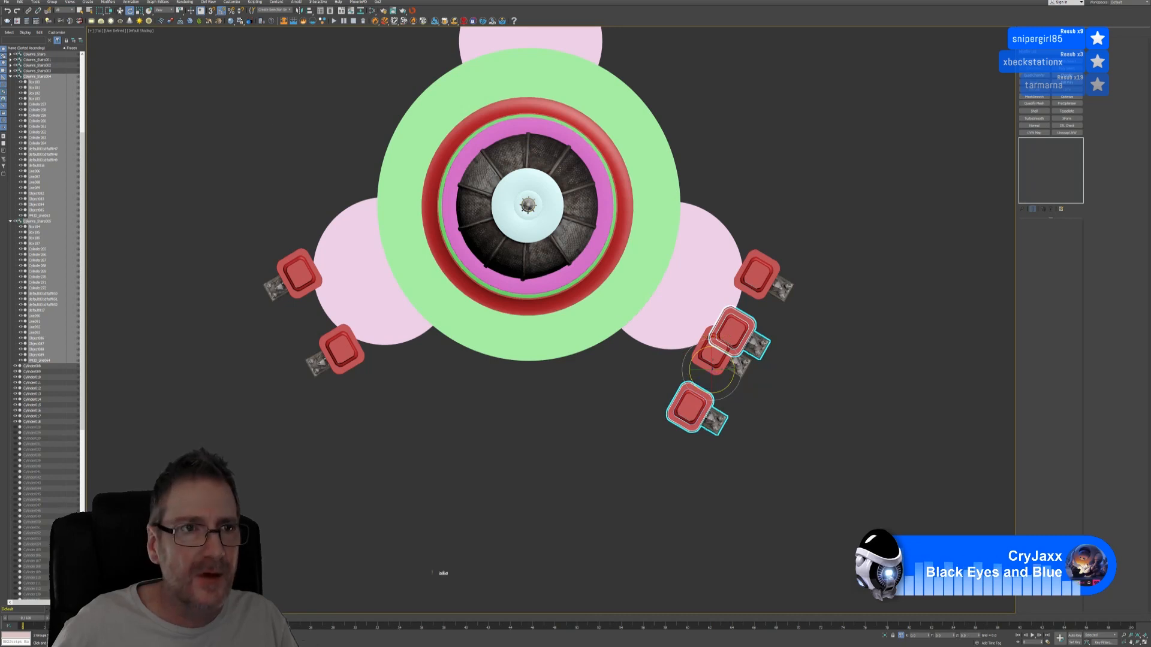
key("w")
scroll(756, 226, "up", 2)
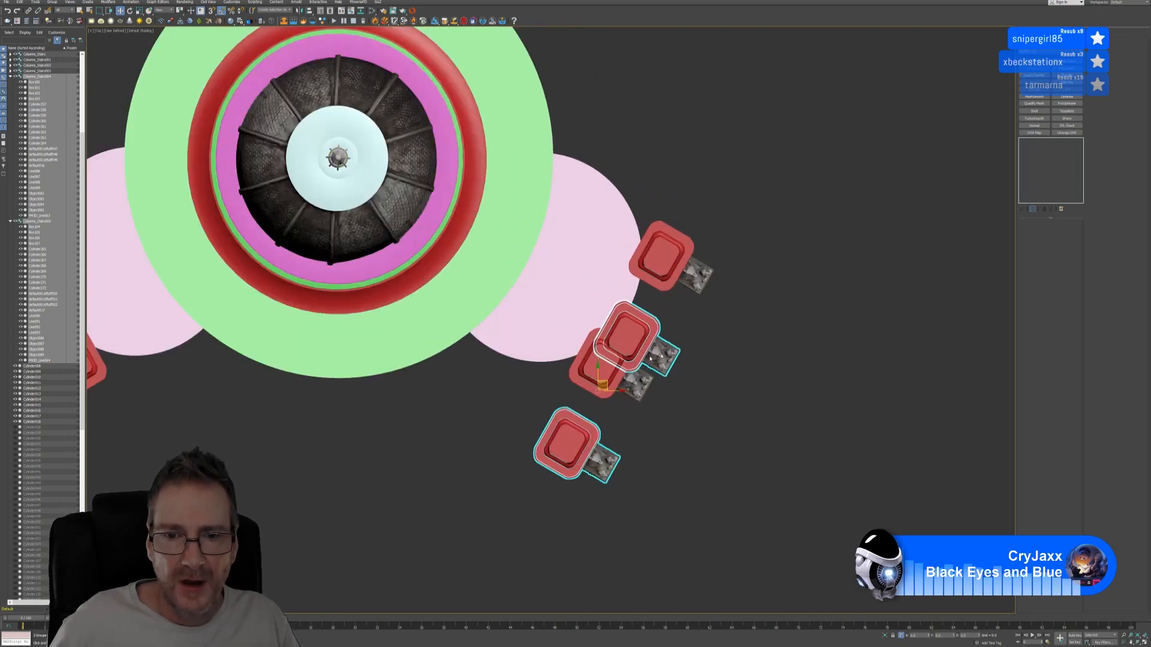
left_click_drag(612, 382, 643, 305)
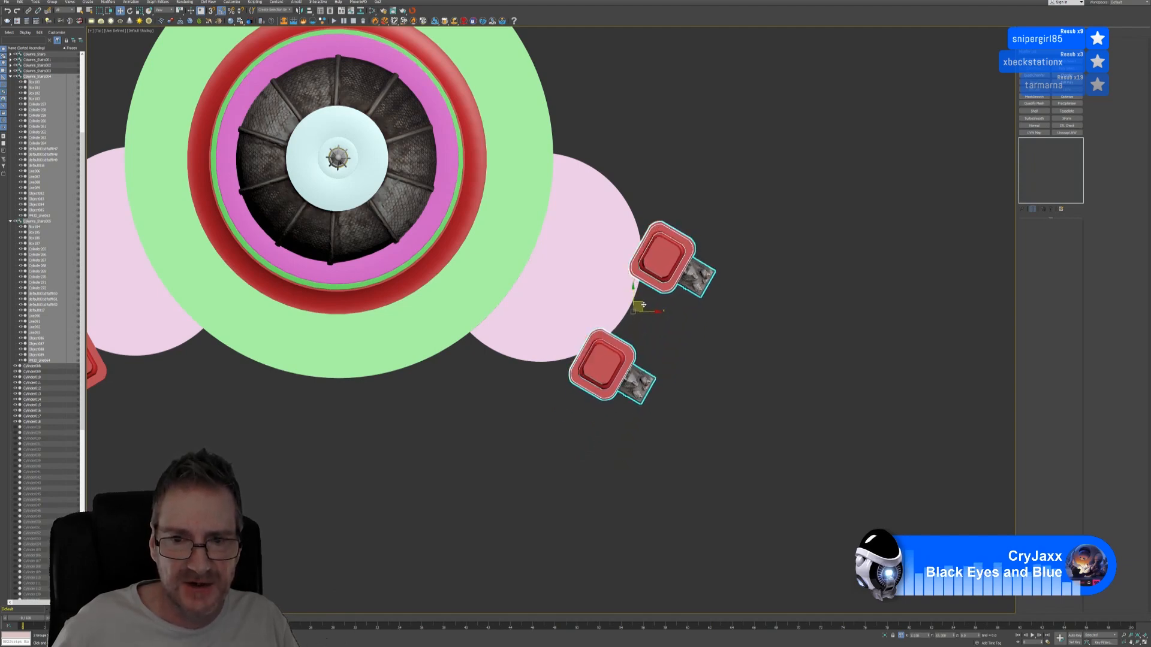
Step: Delete the old lower pillar group overlapping its new clone at the lower-right platform
scroll(674, 352, "up", 4)
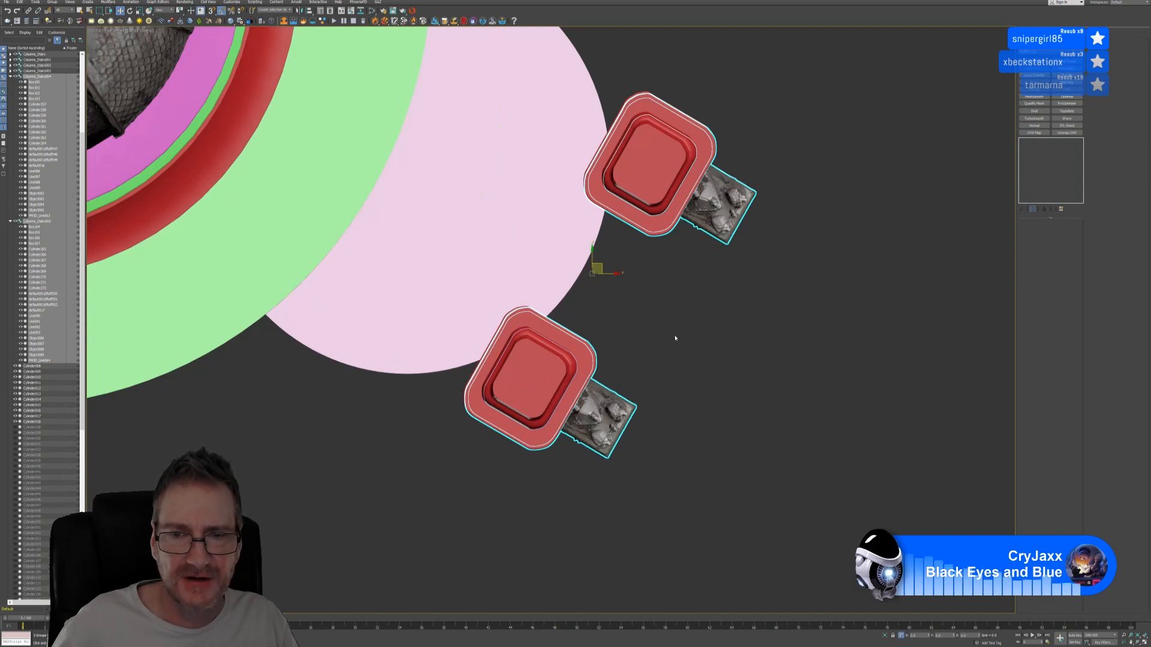
middle_click_drag(675, 338, 695, 370)
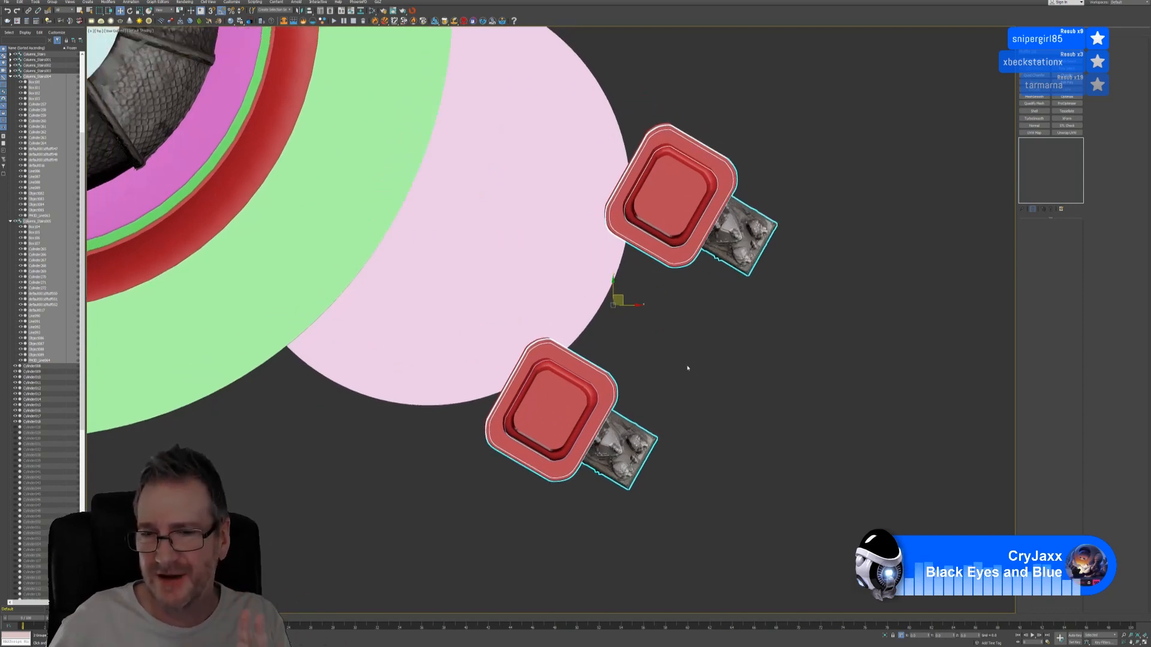
left_click(725, 404)
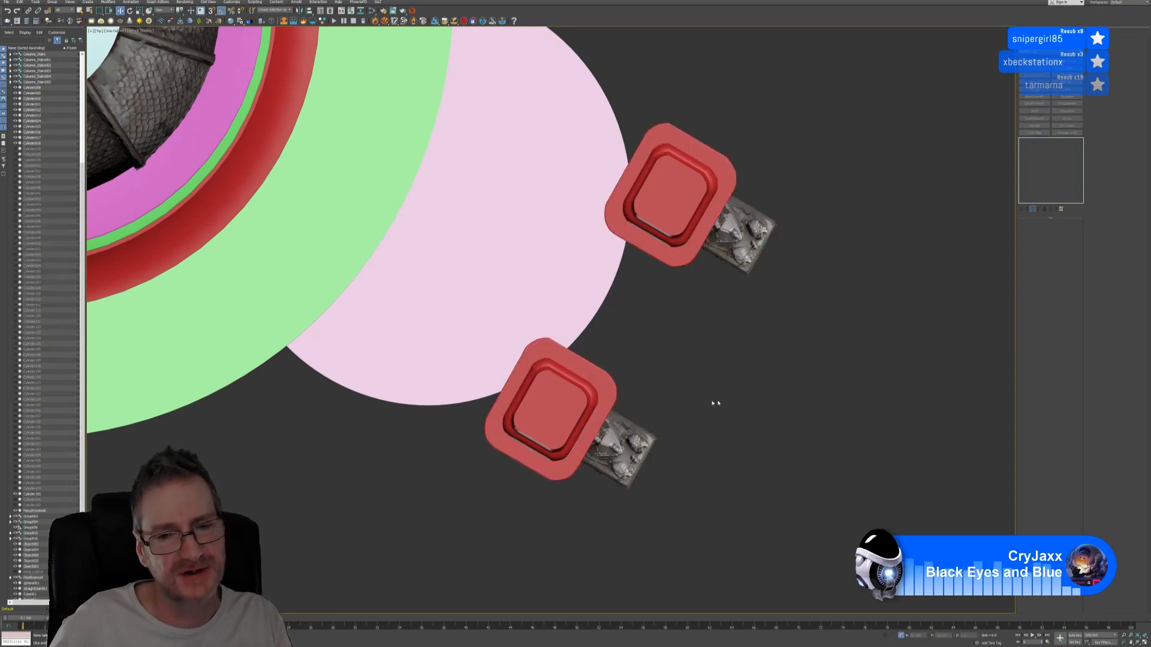
left_click(613, 392)
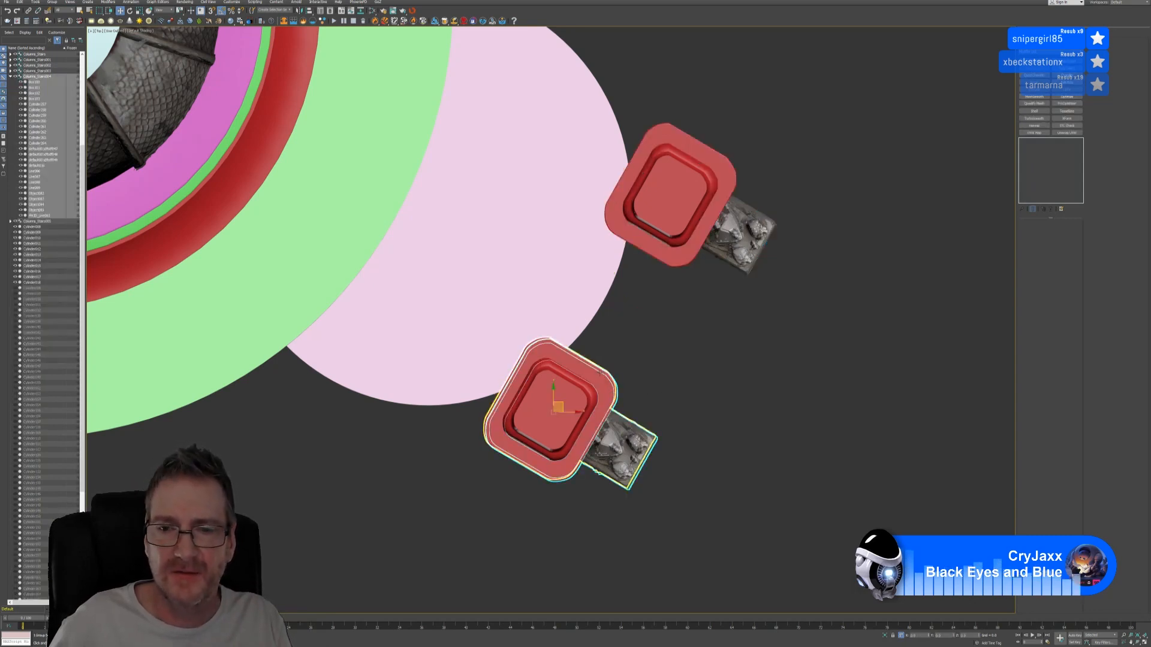
left_click(600, 373)
left_click(709, 368)
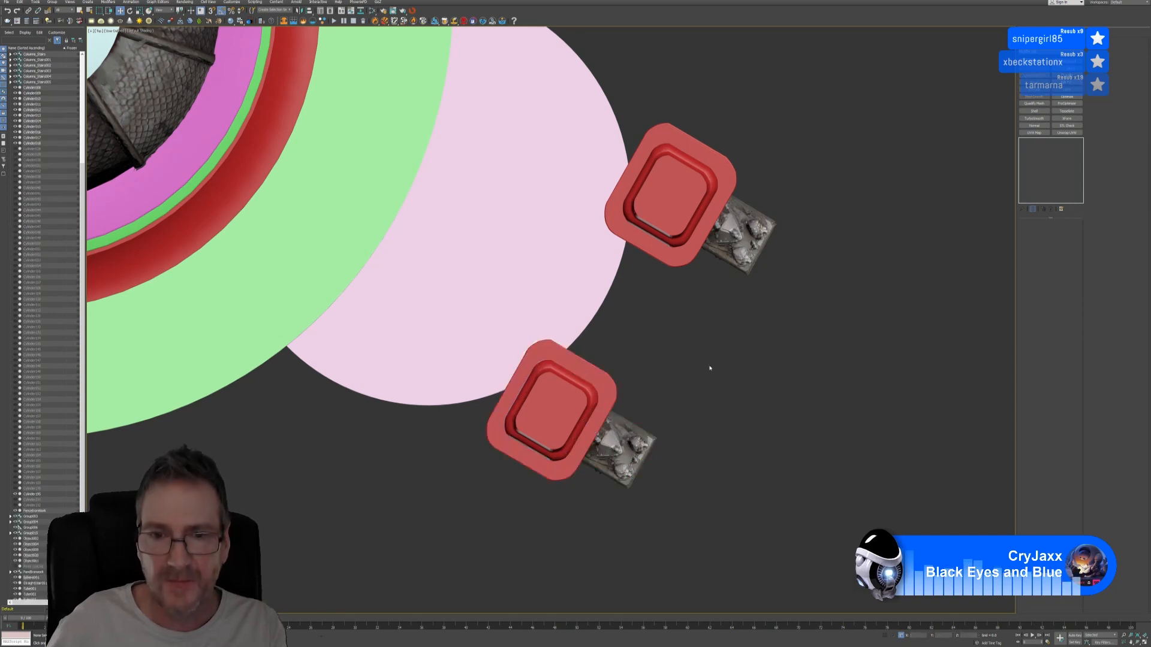
Step: Delete the old upper pillar group overlapping its new clone at the lower-right platform
left_click(675, 260)
left_click(678, 329)
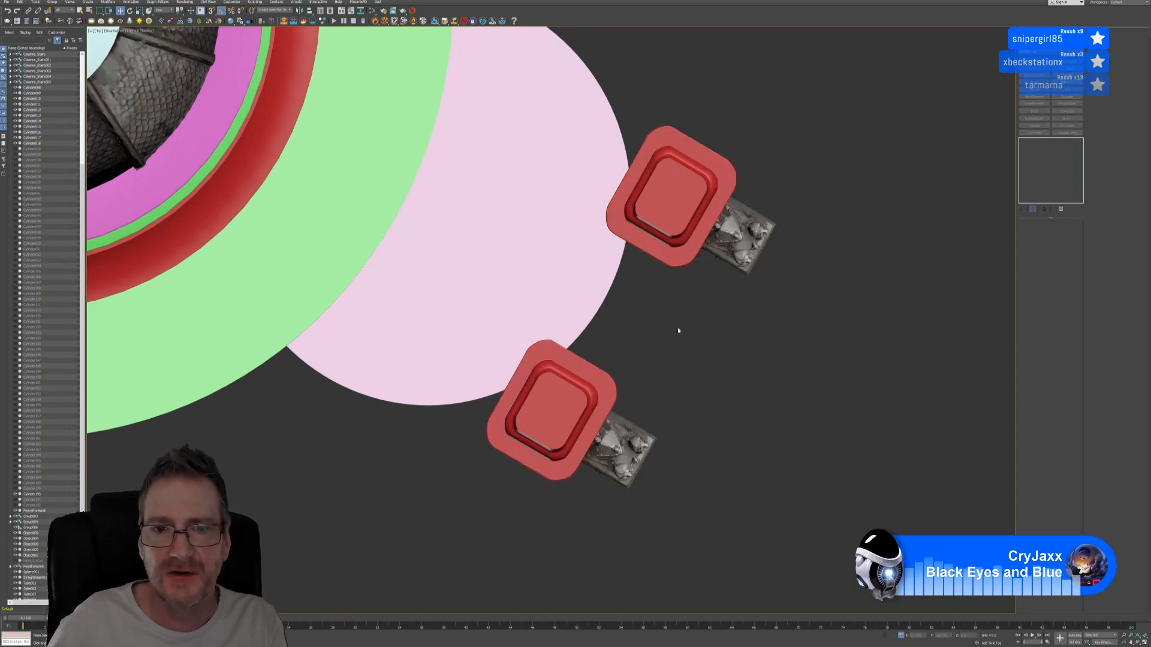
left_click(1144, 640)
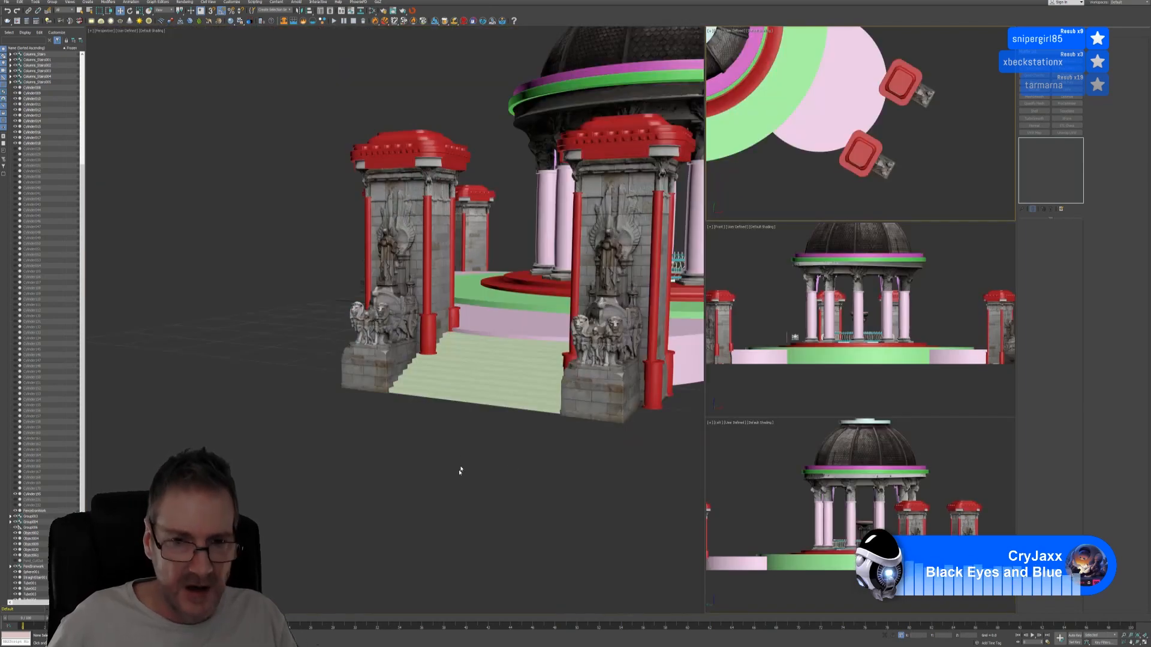
left_click(480, 406)
middle_click_drag(487, 467, 506, 470, "alt")
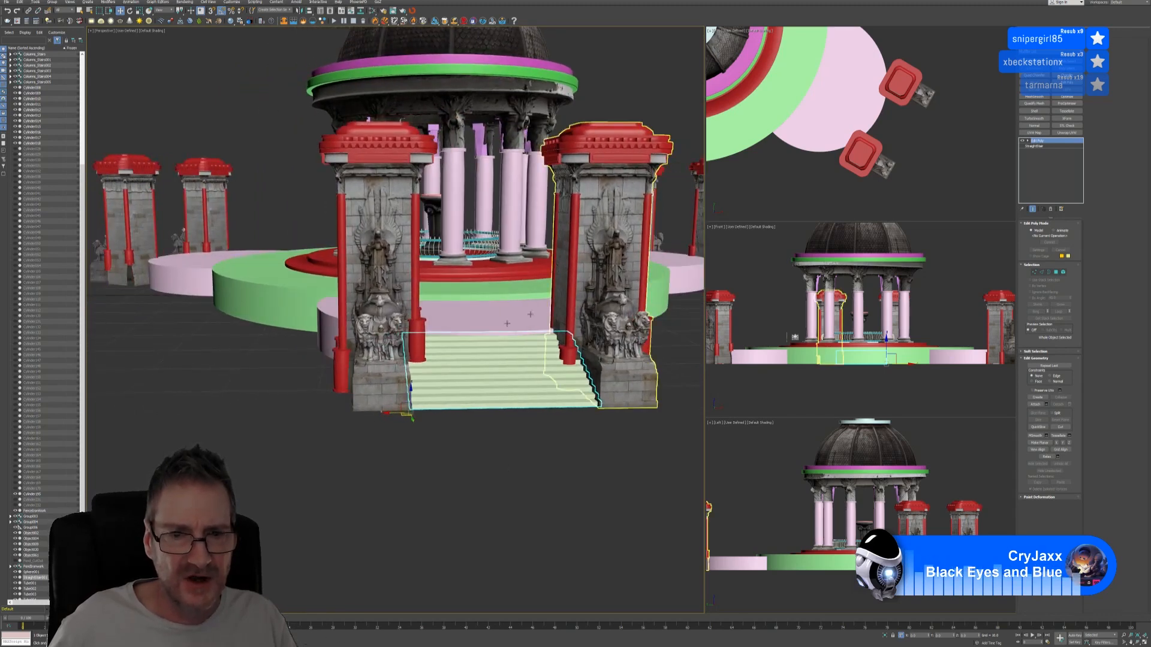
left_click(470, 471)
Step: Clone the right pillar group at the top platform's stairs as a copy onto the left pillar group
left_click(388, 220)
scroll(802, 110, "down", 8)
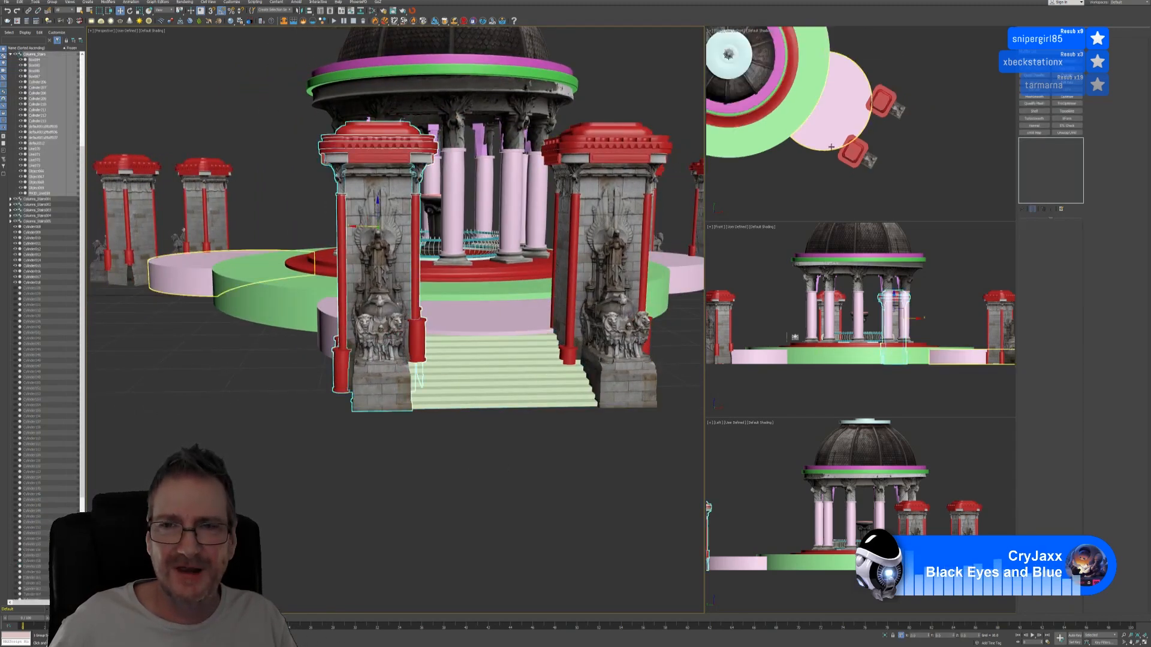
scroll(802, 110, "up", 3)
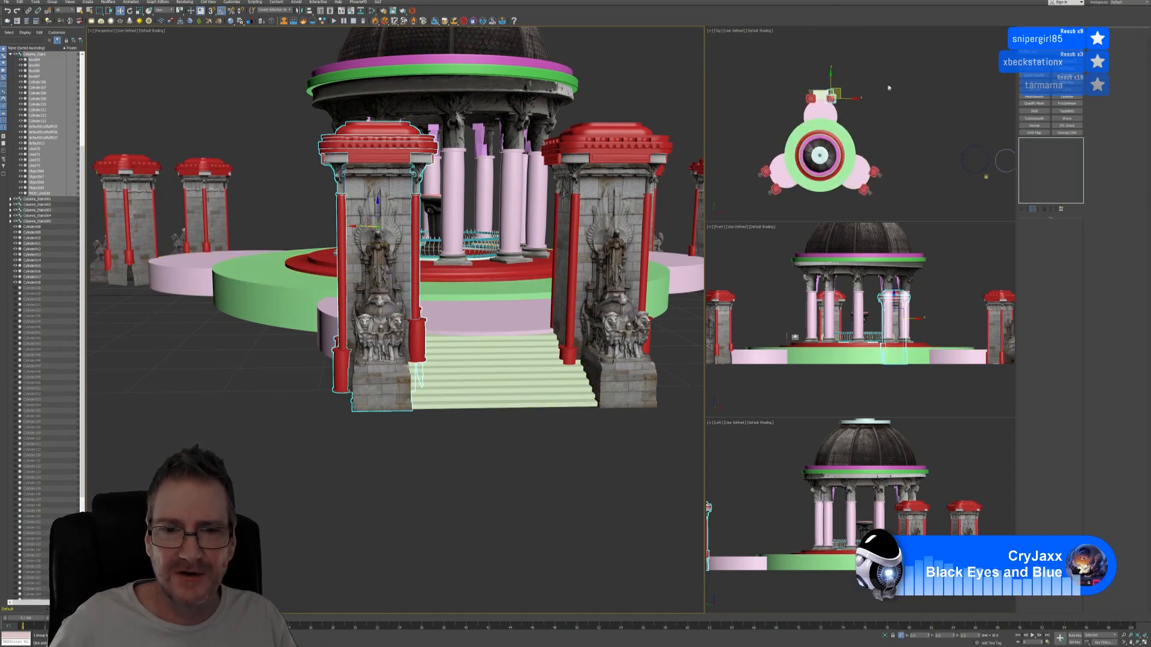
middle_click_drag(884, 84, 891, 87)
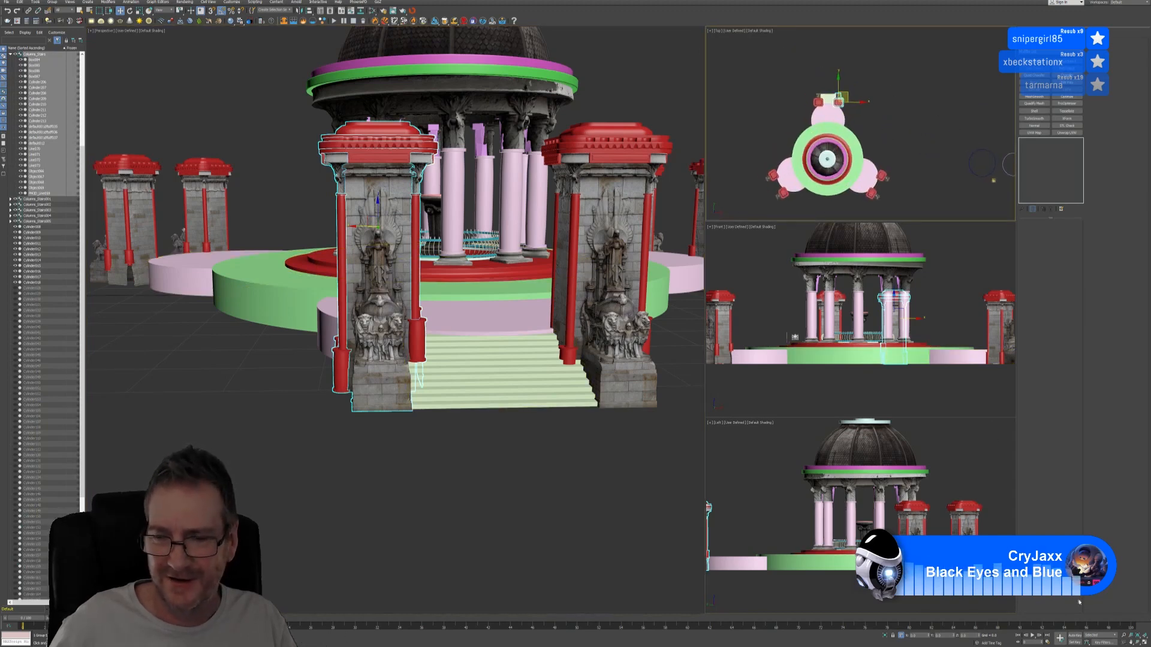
left_click(1143, 641)
middle_click_drag(642, 334, 781, 318)
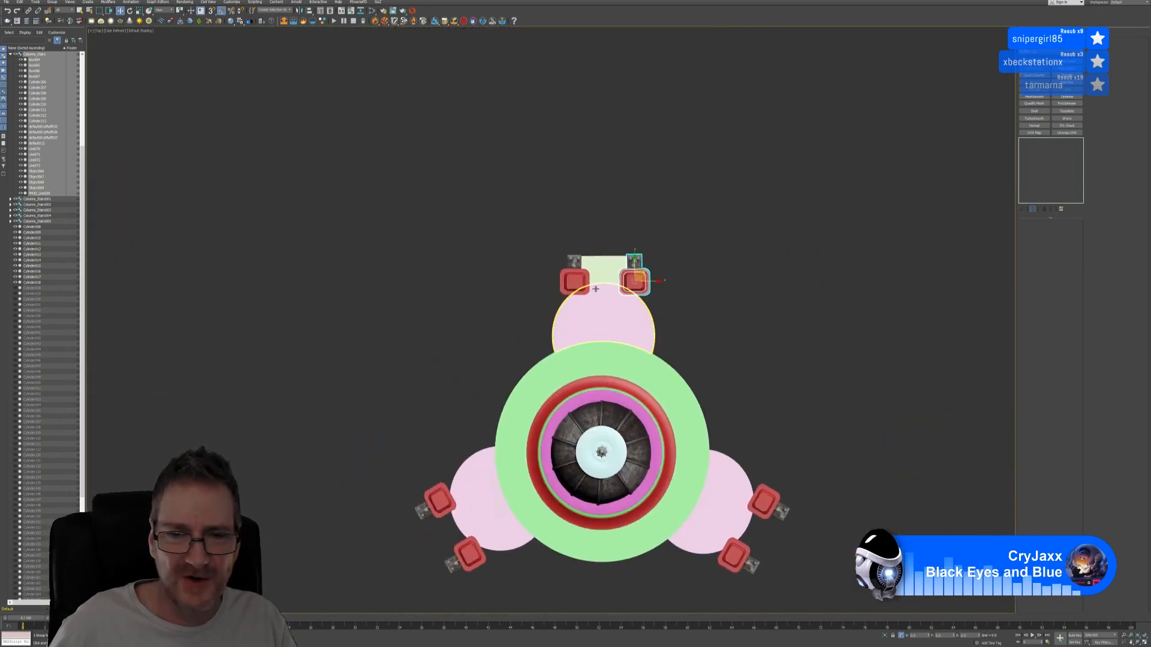
scroll(598, 288, "up", 5)
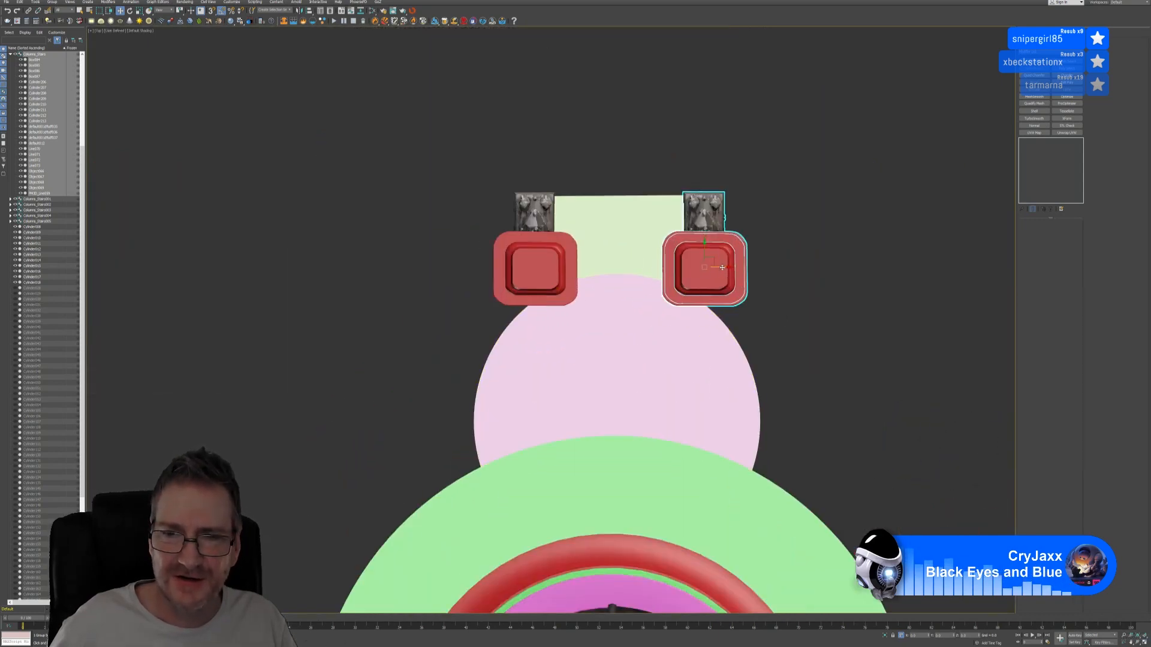
left_click_drag(718, 268, 711, 267)
left_click(553, 279)
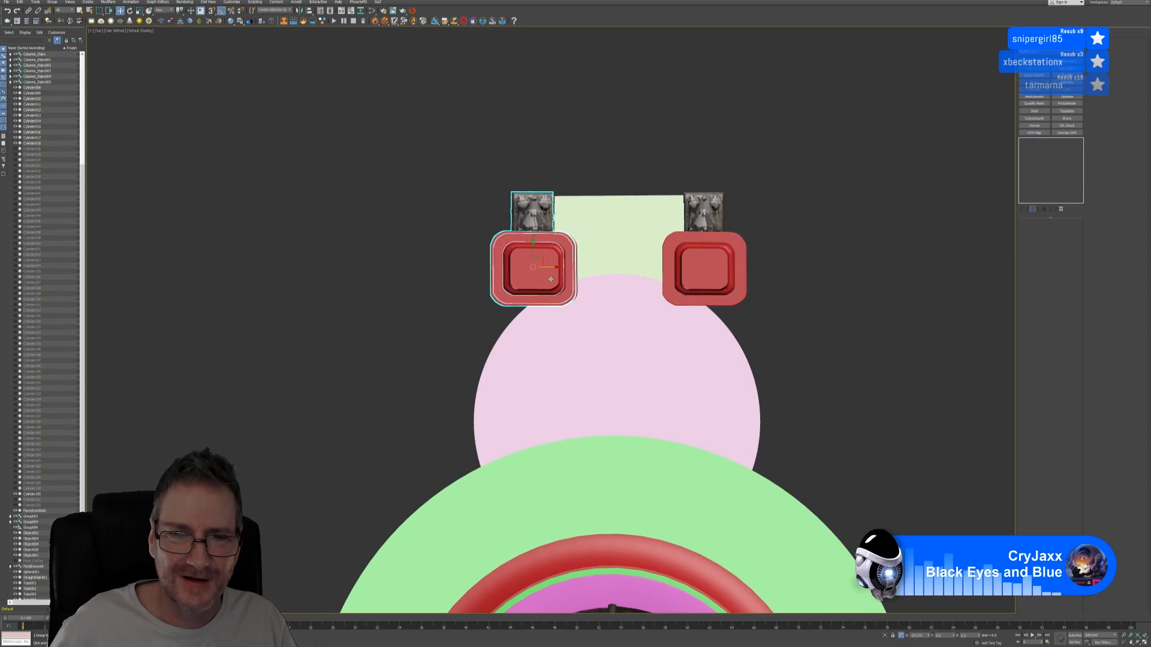
key("ctrl+v")
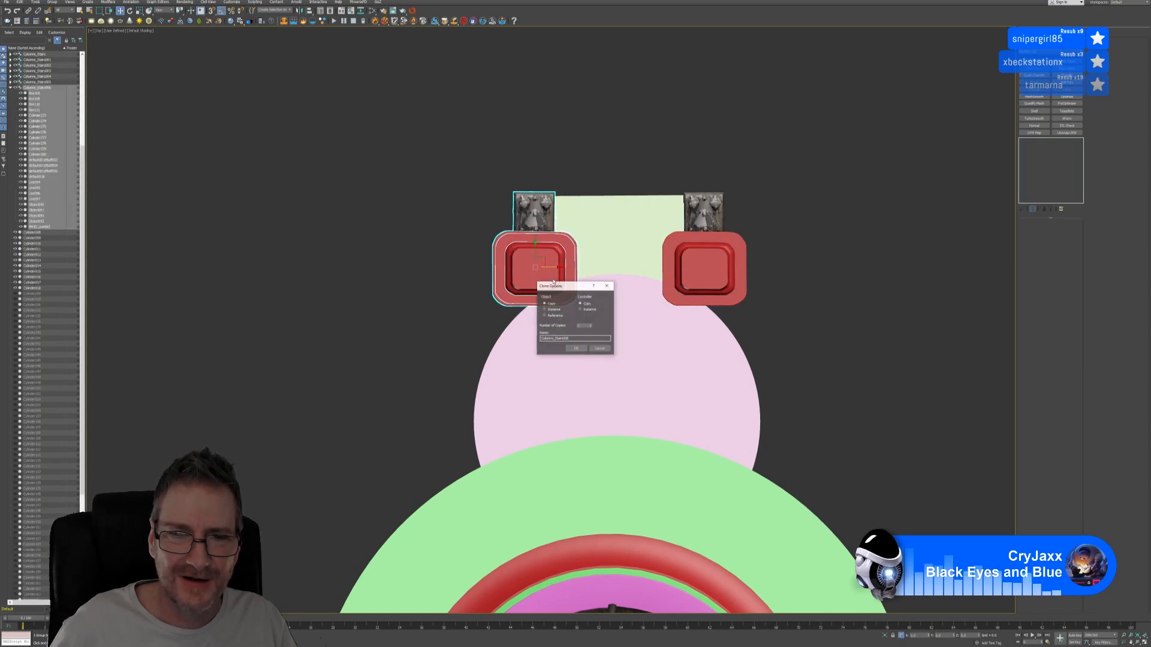
left_click(573, 349)
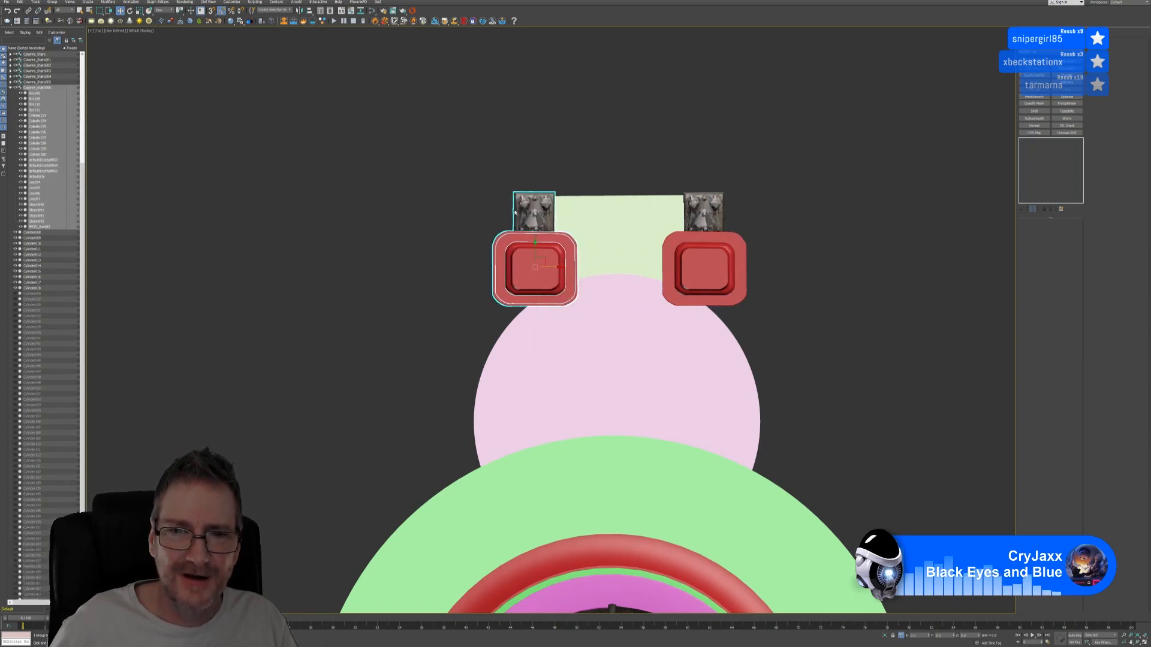
Step: Select the duplicate pillar group overlapping the left pillar at the top platform and delete it
left_click(452, 172)
left_click(528, 212)
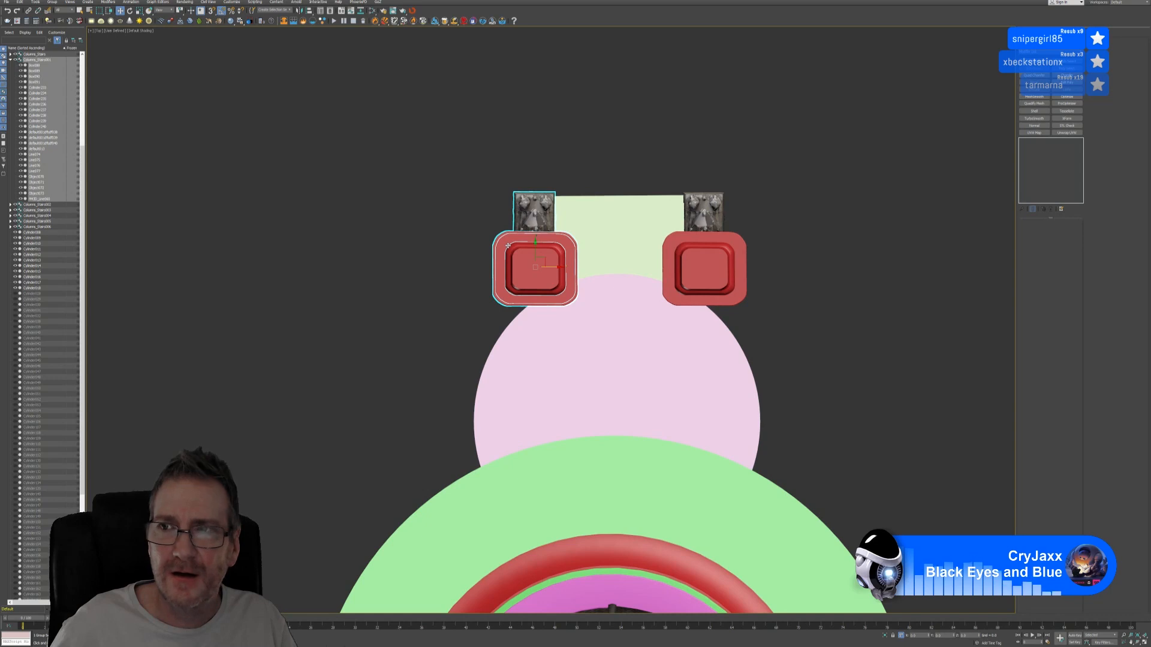
left_click(508, 246)
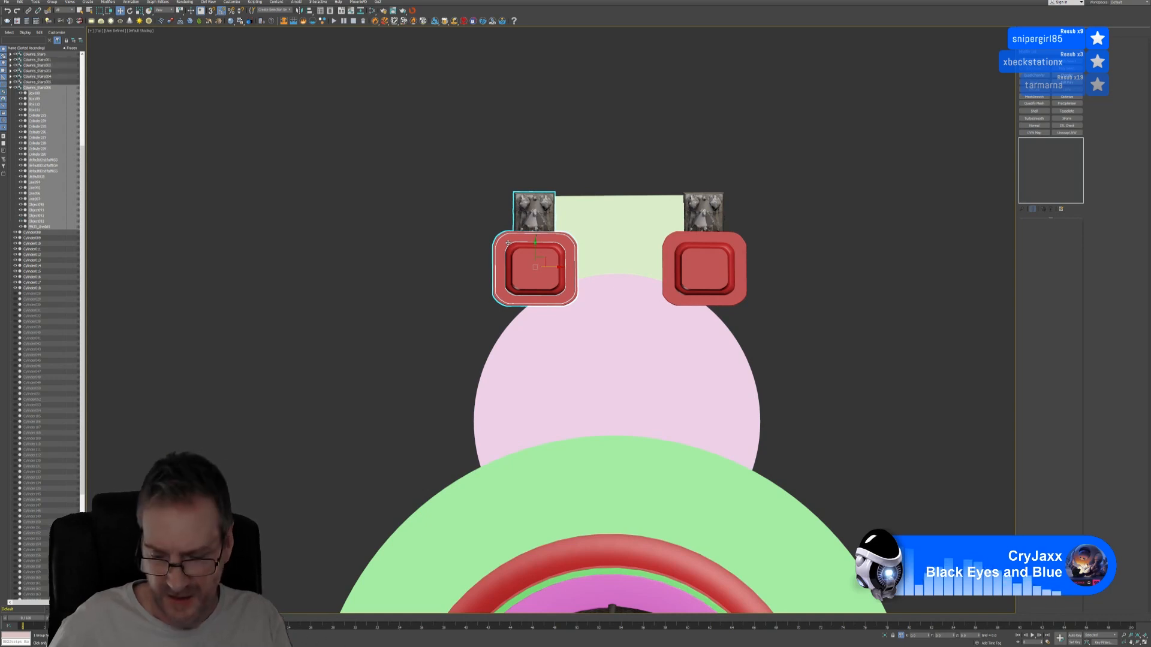
left_click(945, 470)
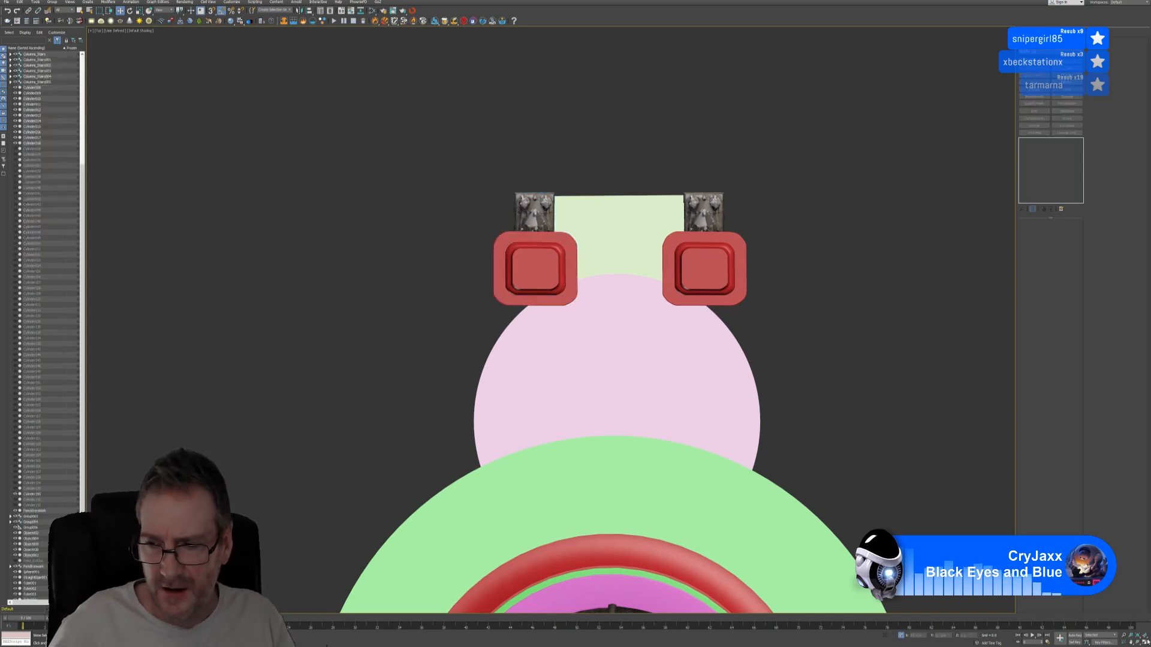
Step: Mirror the left pillar group at the top platform's stairs along the X axis without cloning it
key("alt+w")
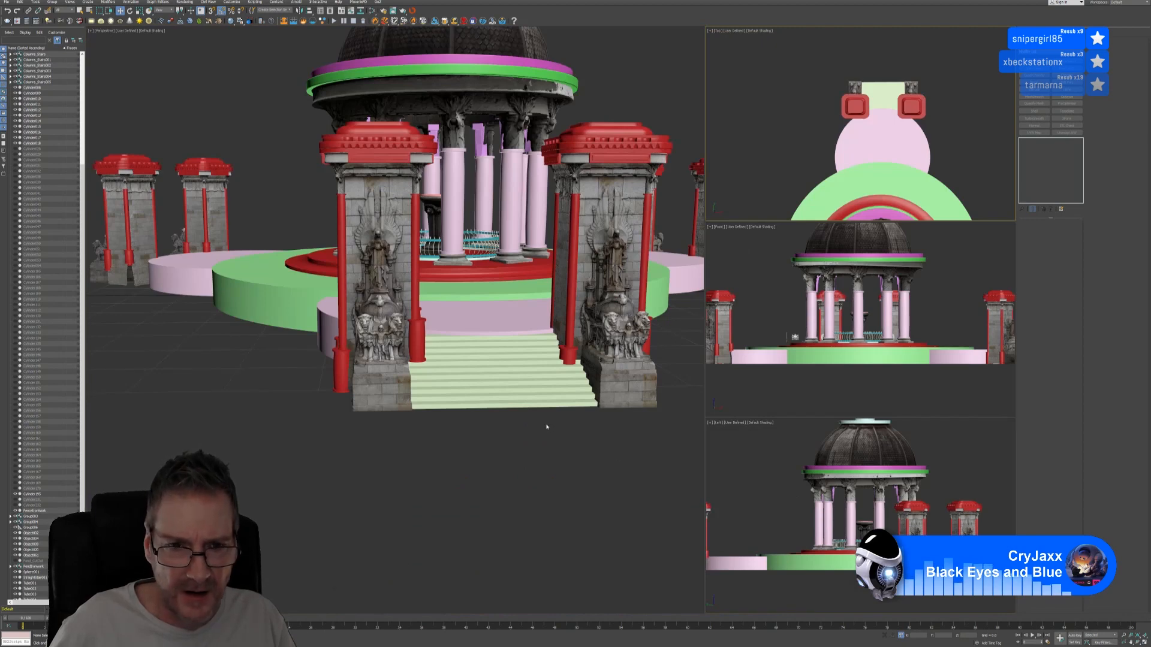
mouse_move(507, 440)
middle_mouse_down()
mouse_move(412, 216)
mouse_move(516, 399)
mouse_move(620, 406)
mouse_move(506, 436)
middle_mouse_up()
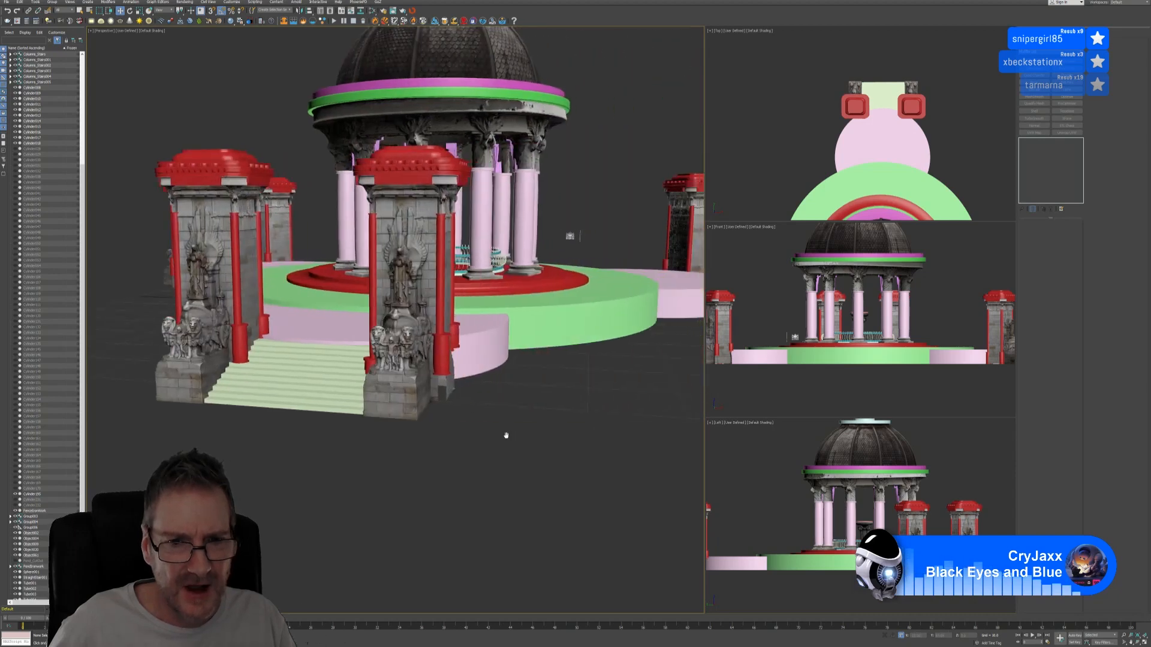
left_click(441, 357)
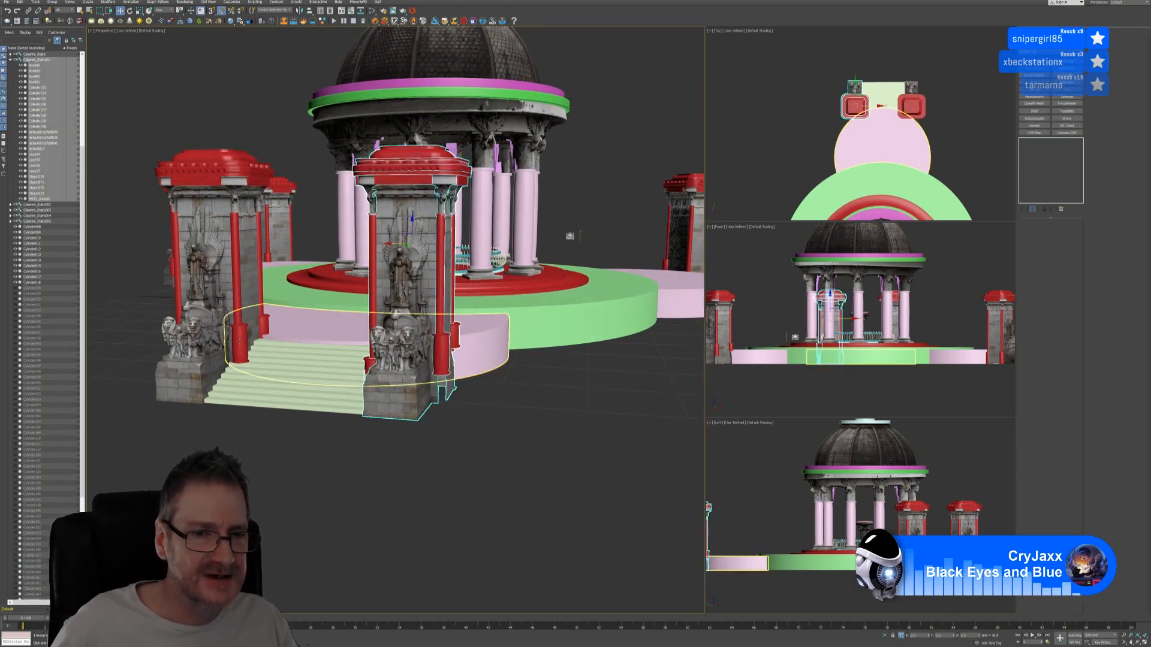
left_click(299, 11)
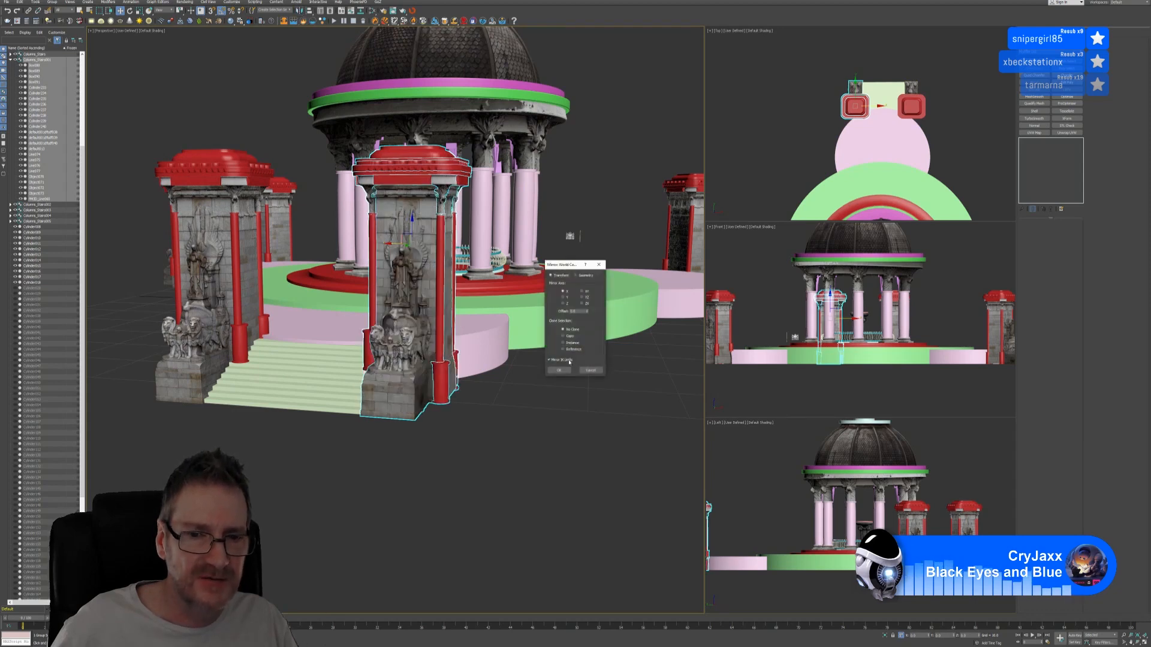
left_click(558, 370)
left_click(509, 421)
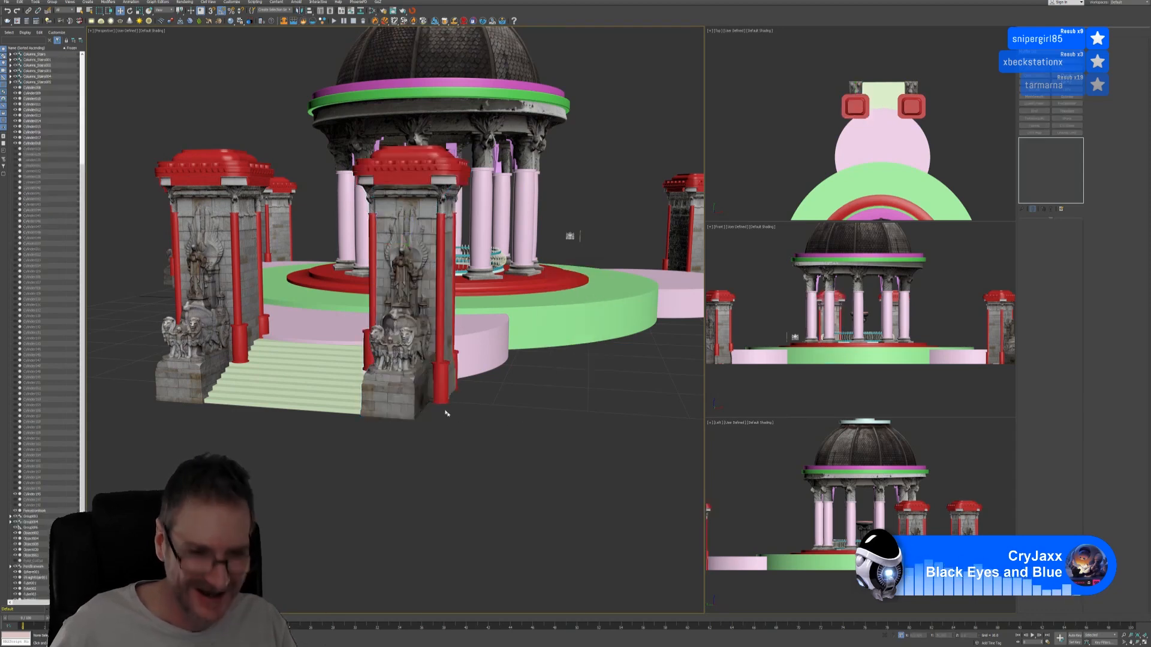
Step: Mirror the lower pillar group at the lower-left platform along the Y axis without cloning it
middle_click_drag(445, 412, 383, 364, "alt")
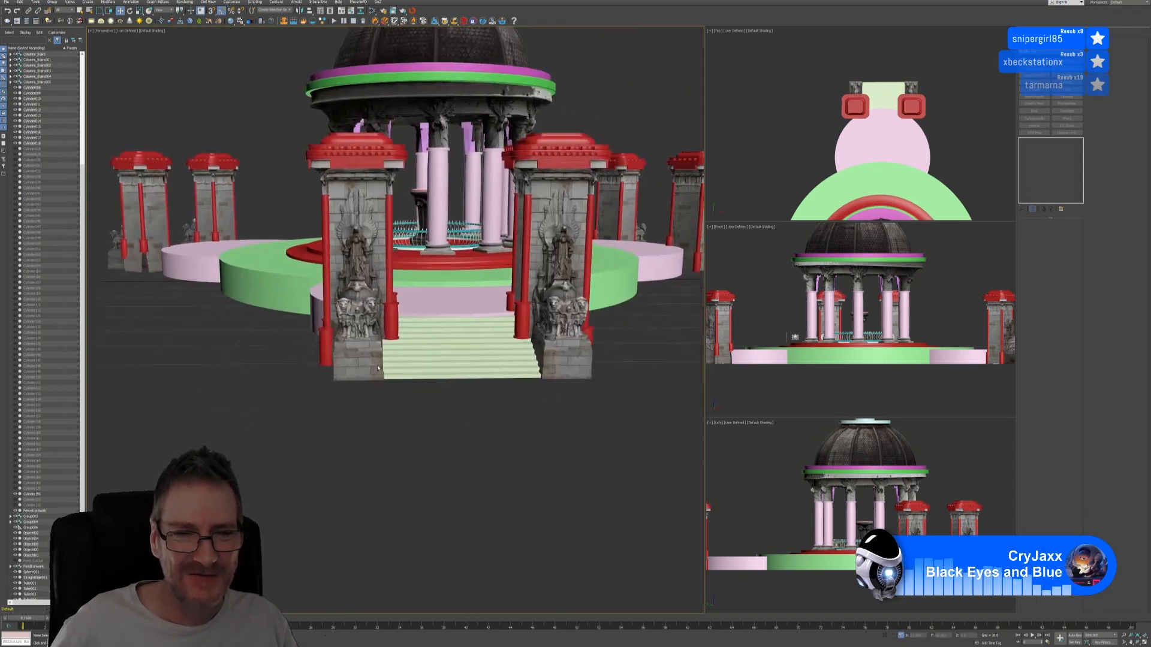
scroll(389, 369, "down", 5)
middle_click_drag(622, 333, 504, 354, "alt")
left_click(469, 322)
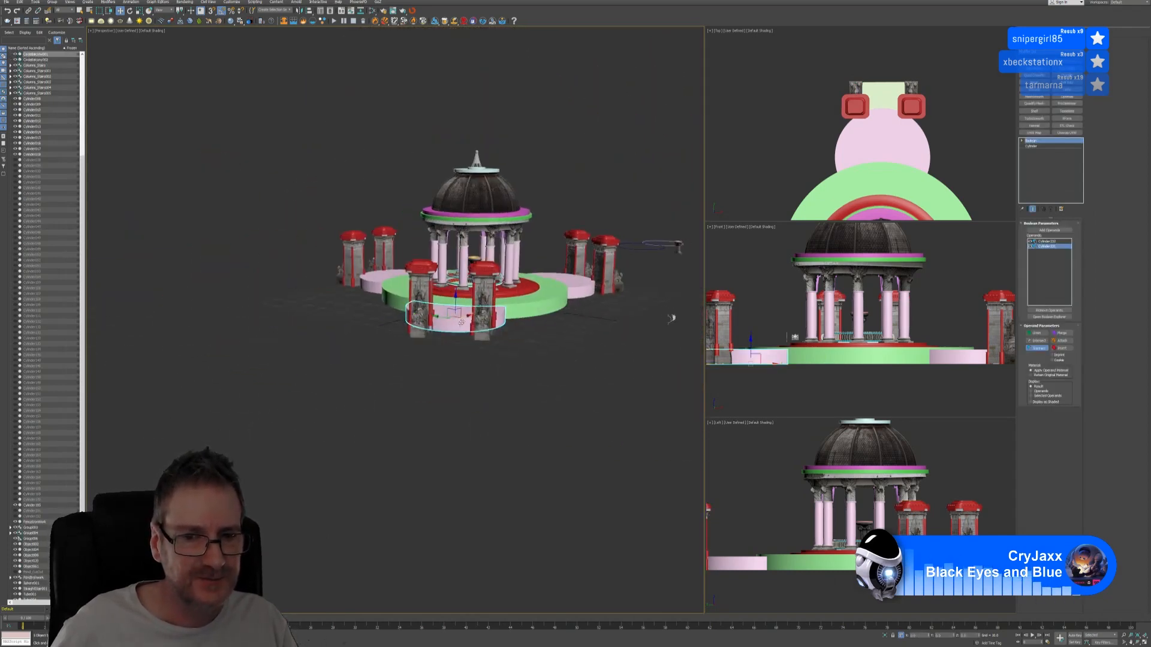
scroll(492, 324, "up", 6)
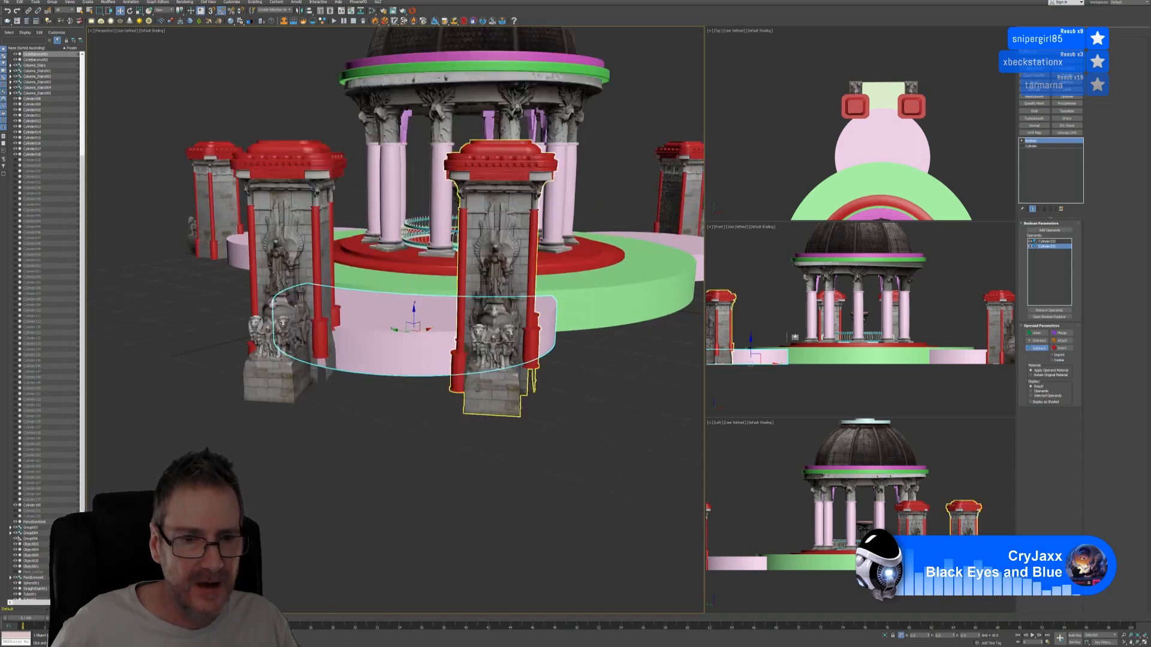
left_click(495, 269)
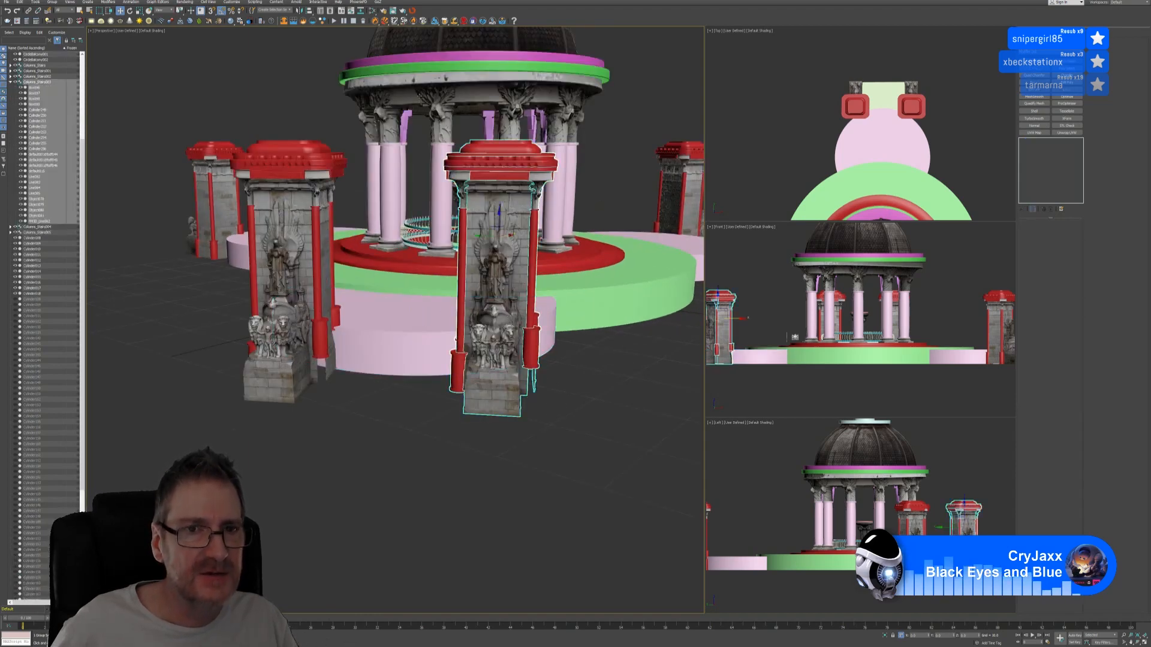
left_click(300, 11)
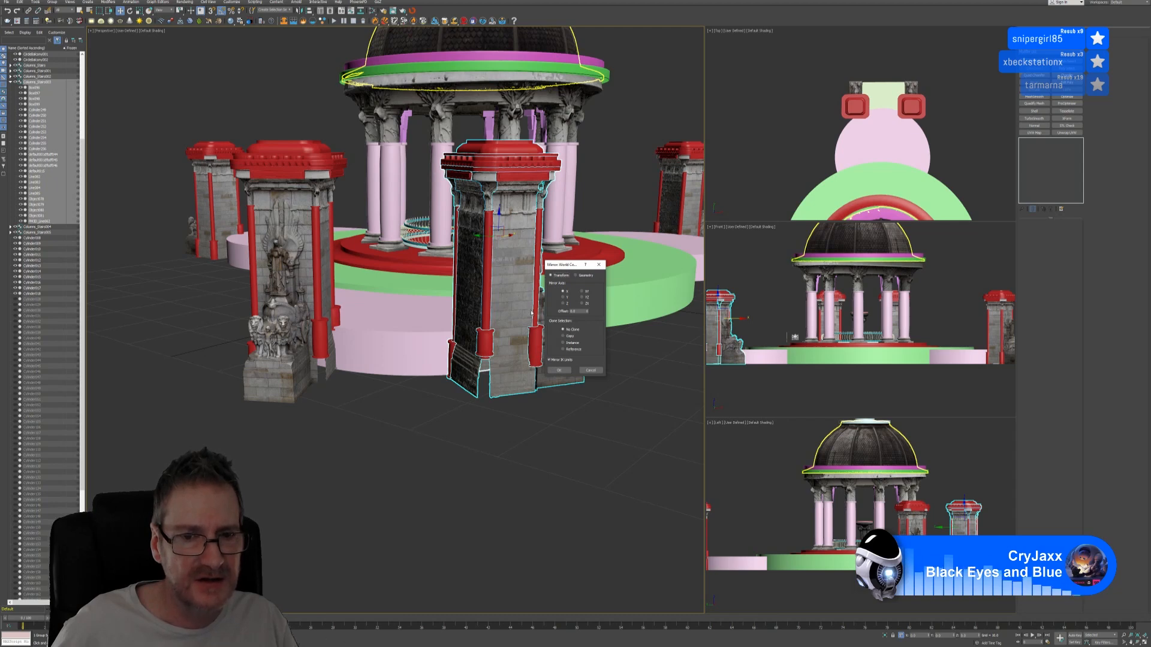
left_click(562, 297)
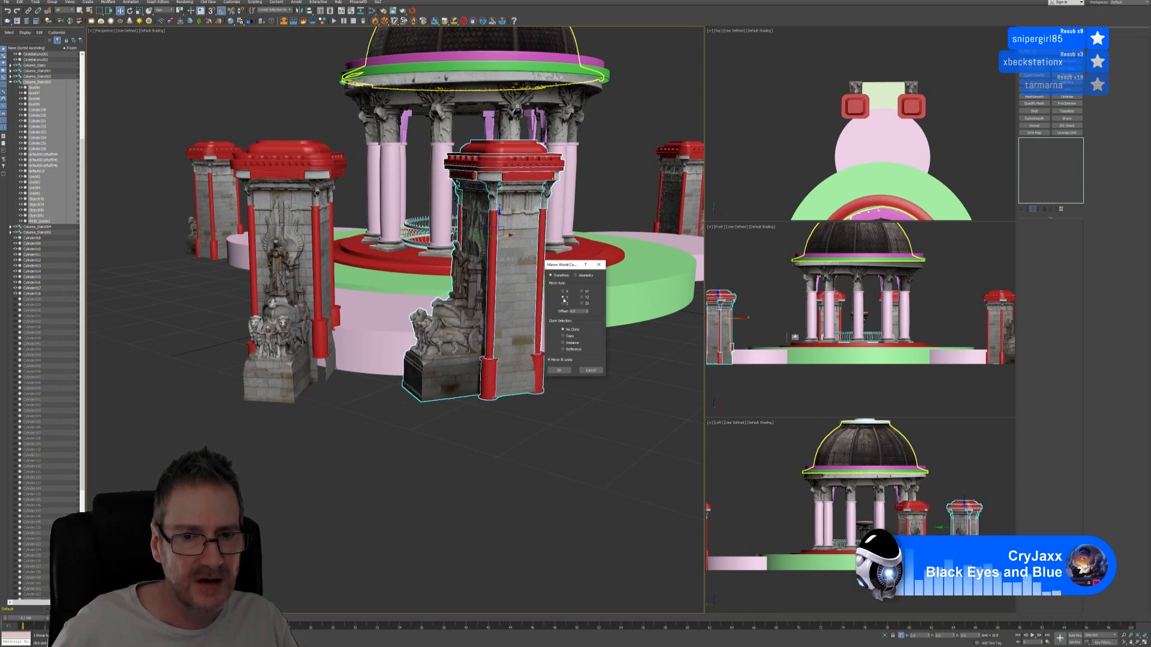
left_click(558, 370)
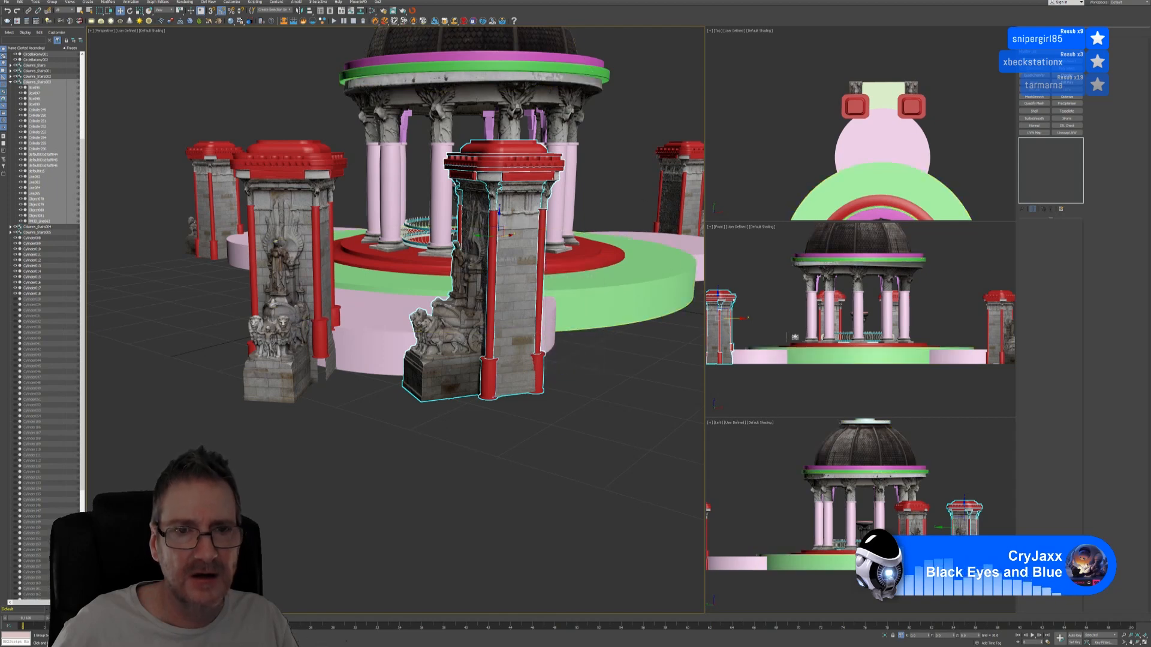
Step: Rotate the mirrored pillar group at the lower-left platform so its statue faces outward, parallel to the neighbouring pillar
key("e")
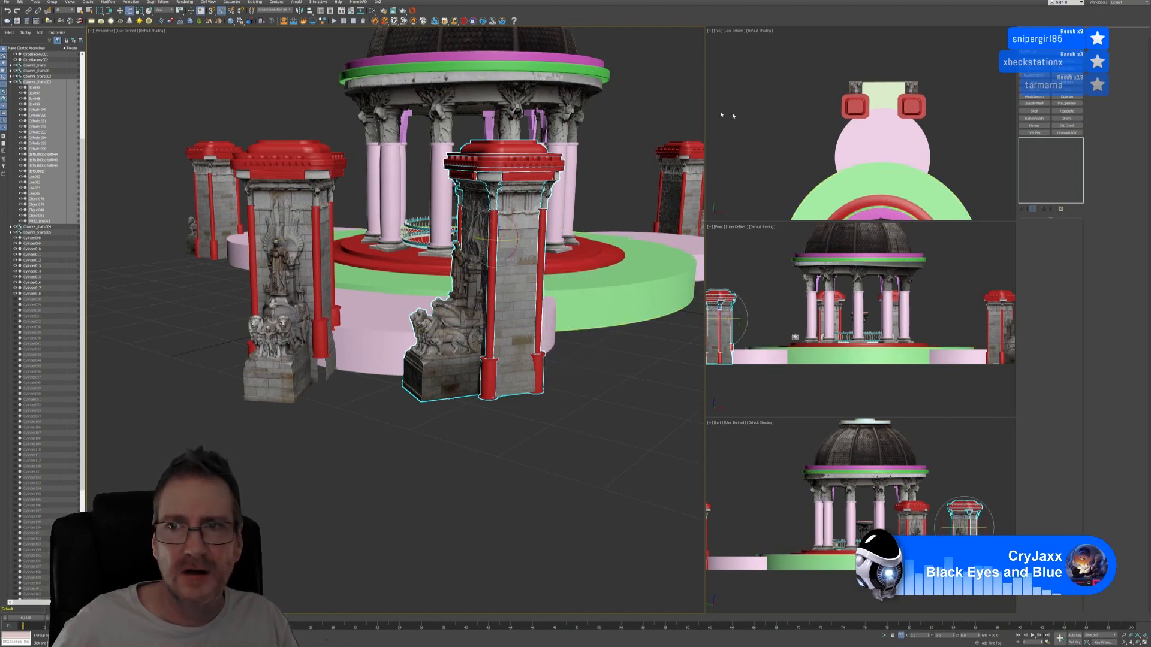
scroll(935, 119, "down", 5)
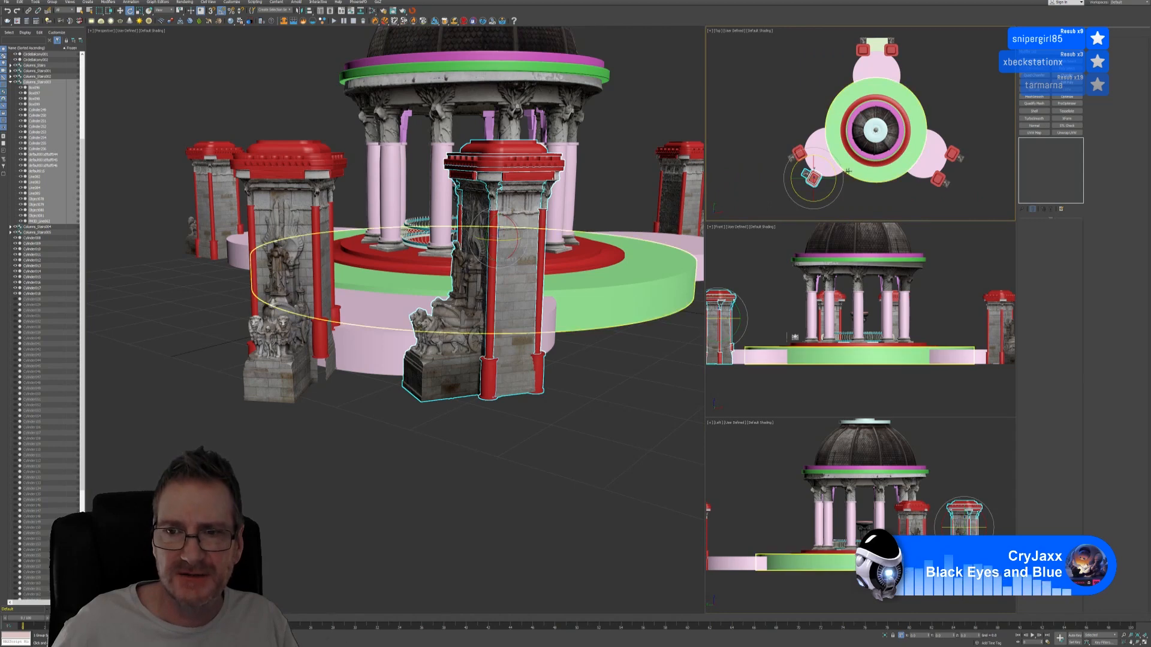
middle_click_drag(859, 201, 863, 202)
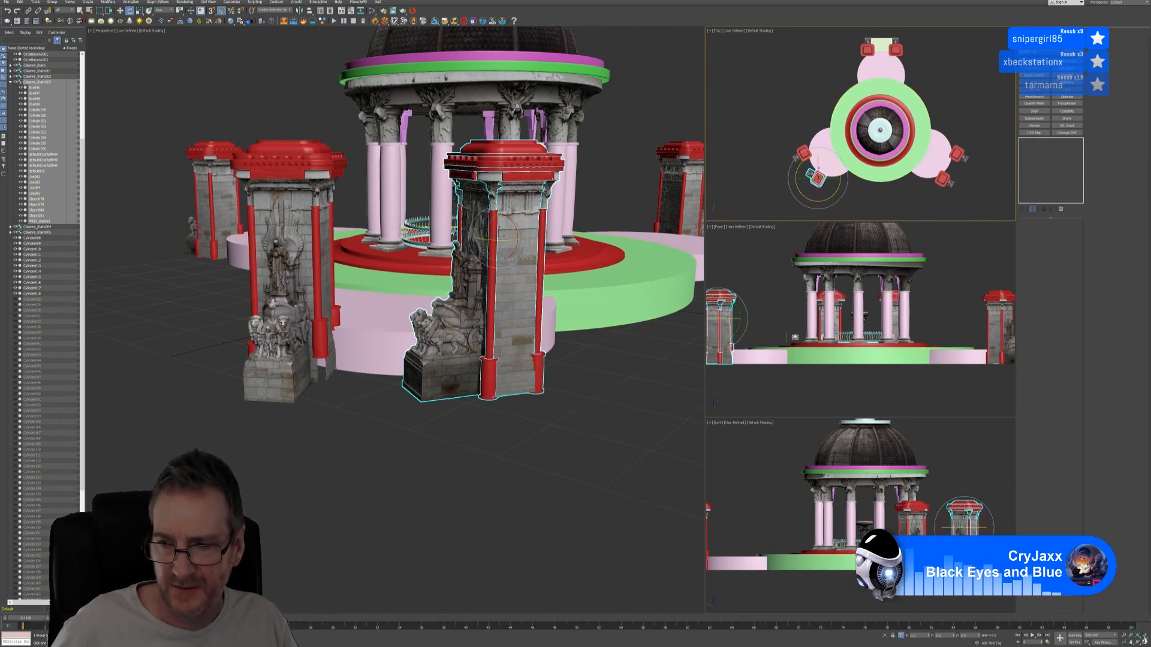
key("alt+w")
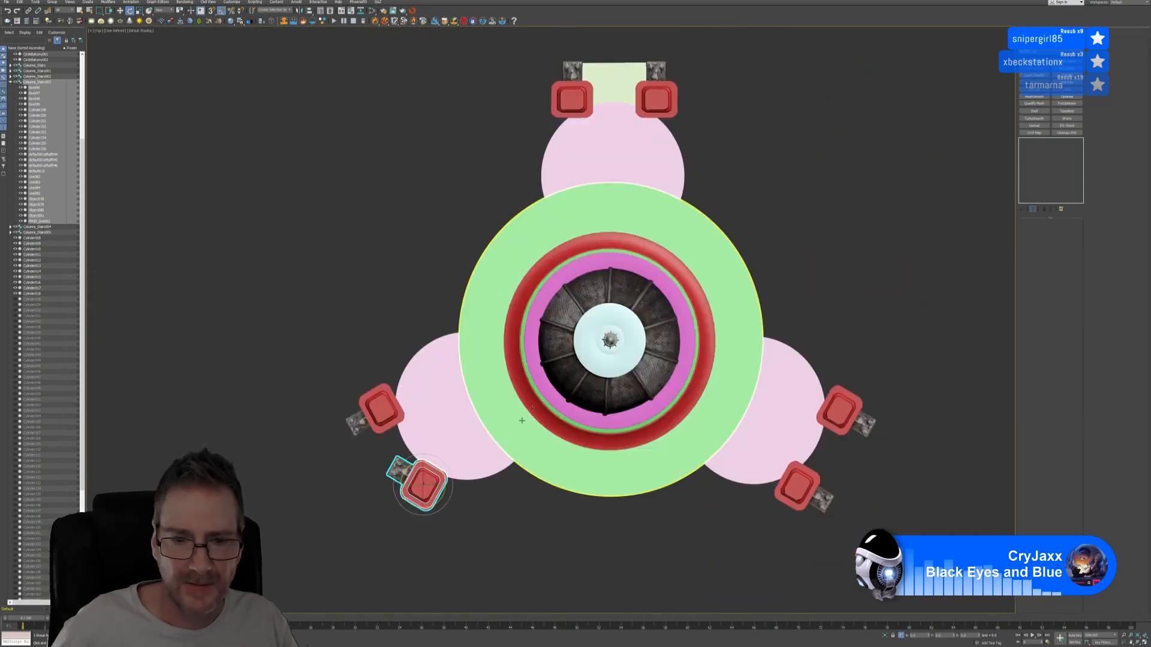
middle_click_drag(465, 501, 583, 382)
scroll(583, 382, "up", 5)
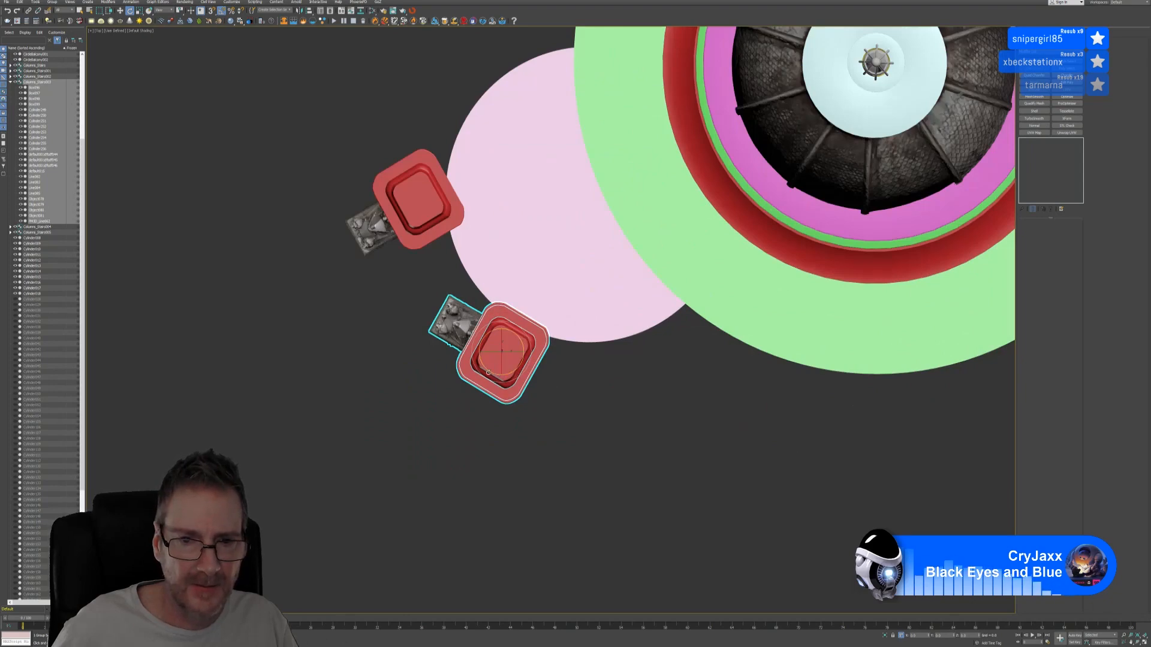
left_click_drag(488, 371, 505, 376)
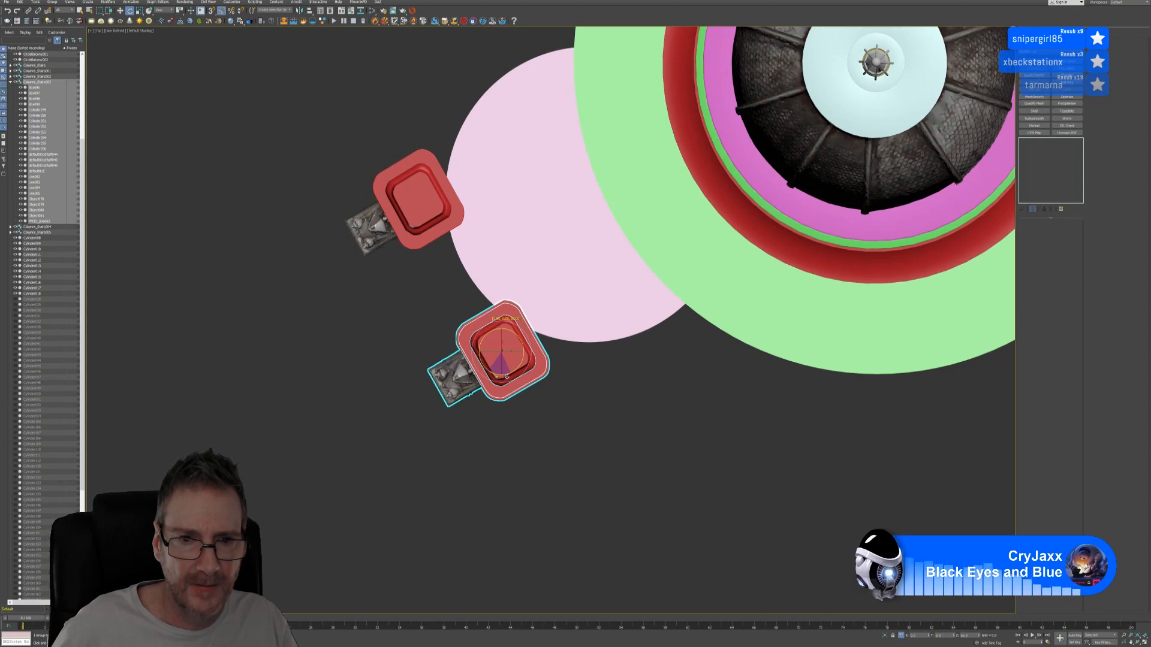
left_click_drag(507, 376, 505, 375)
Step: Move the mirrored pillar group slightly to line it up with the other pillar at the lower-left platform
key("w")
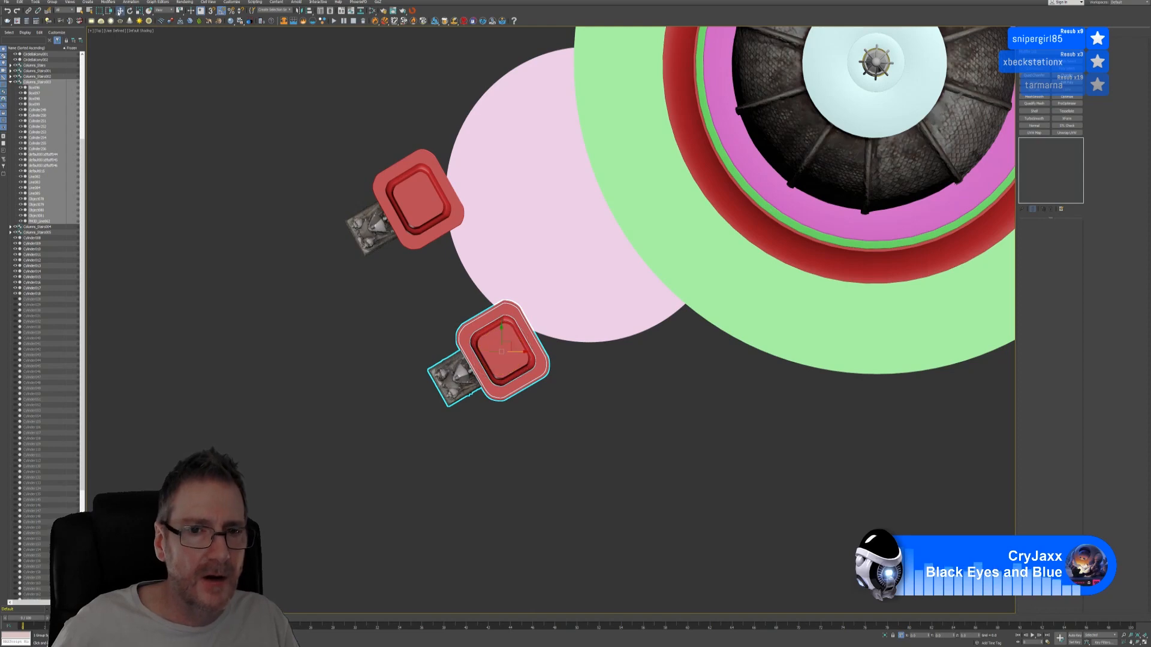
mouse_move(506, 340)
left_mouse_down()
mouse_move(511, 325)
mouse_move(512, 339)
left_mouse_up()
left_click(628, 429)
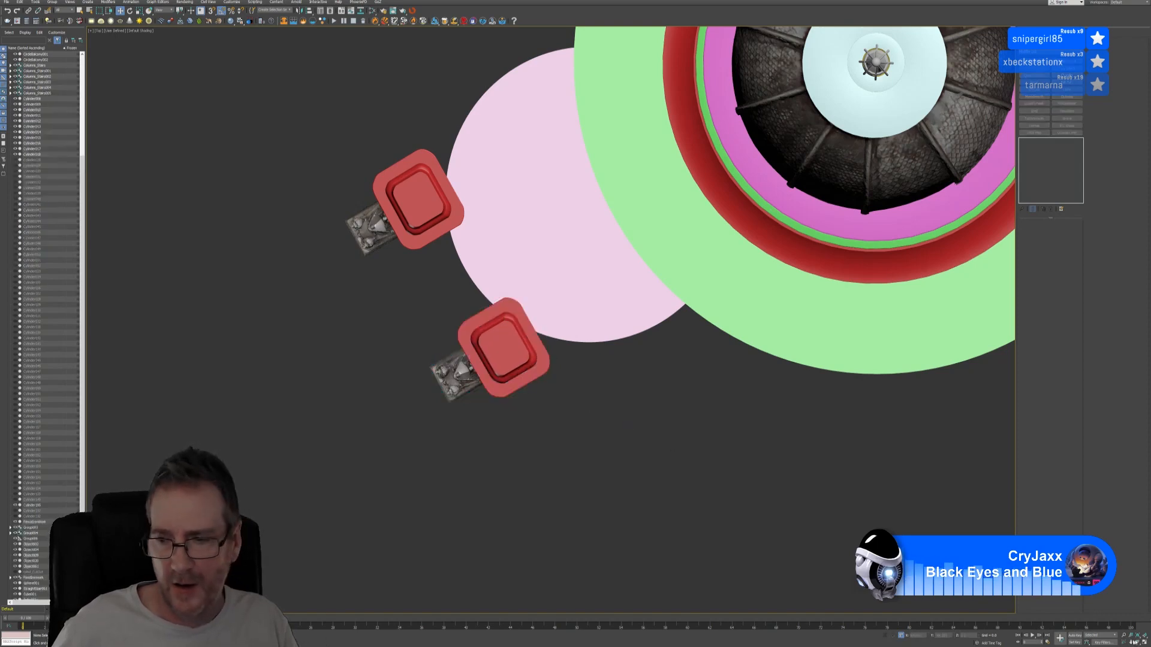
left_click(1145, 644)
middle_click_drag(372, 449, 423, 450, "alt")
scroll(444, 501, "up", 3)
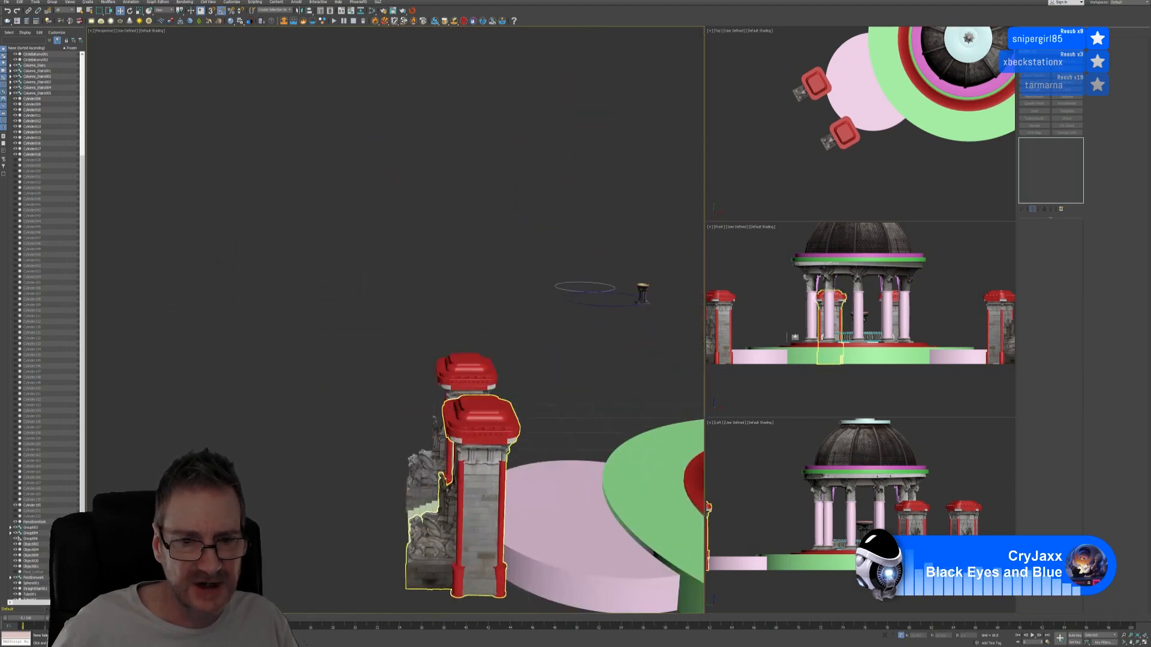
Step: Group the front stairs together with the two pillar groups beside them, keeping the default group name
left_click(435, 509)
middle_click_drag(352, 416, 408, 420, "alt")
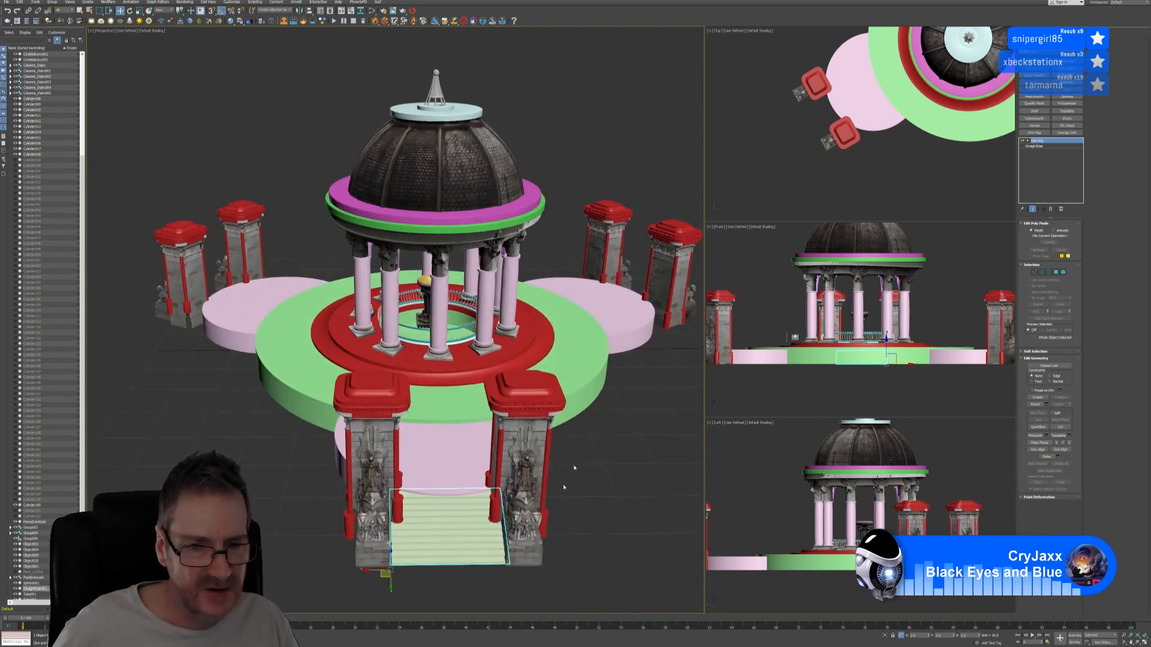
middle_click_drag(578, 466, 577, 374)
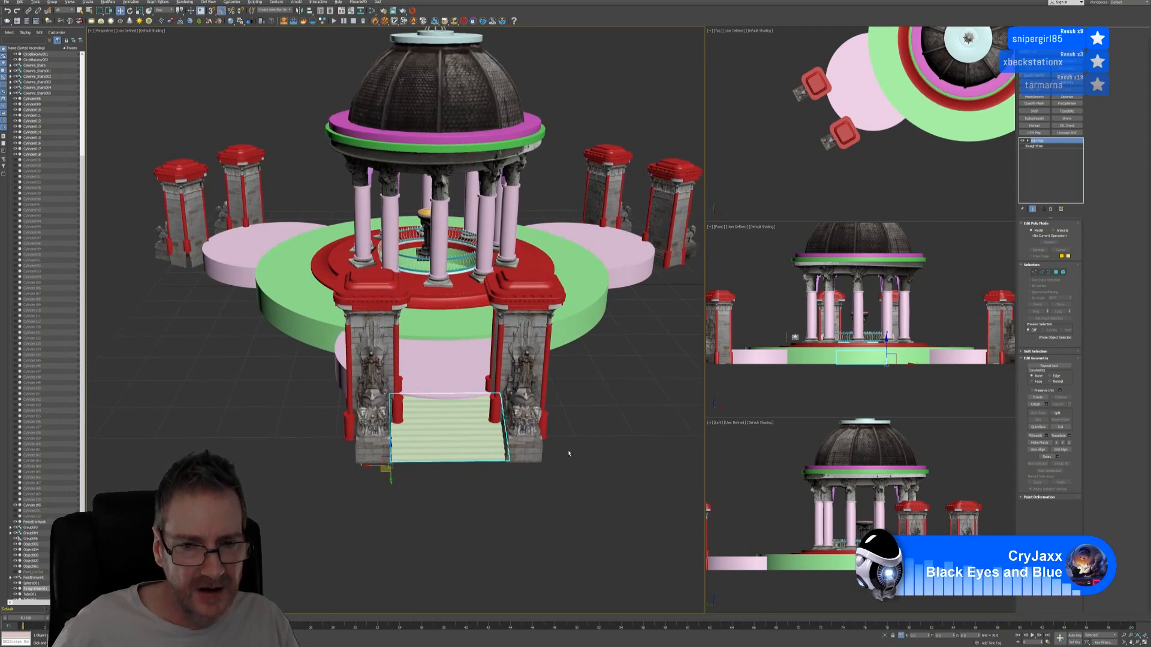
middle_click_drag(569, 454, 440, 454, "alt")
left_click(384, 407, "ctrl")
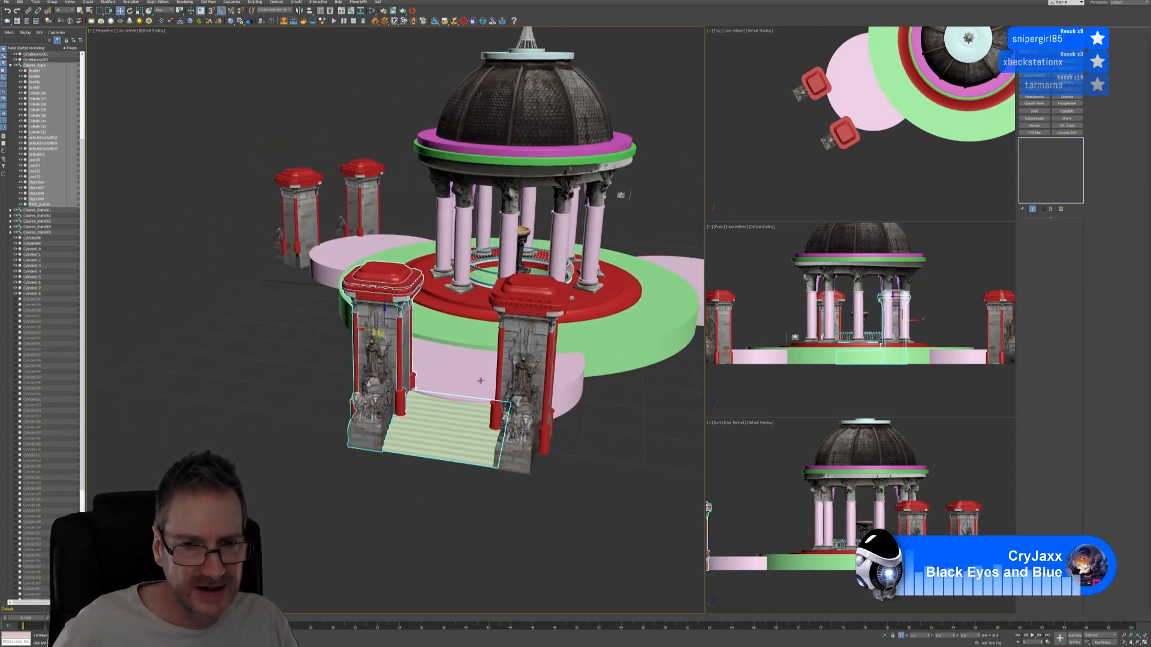
left_click(520, 378, "ctrl")
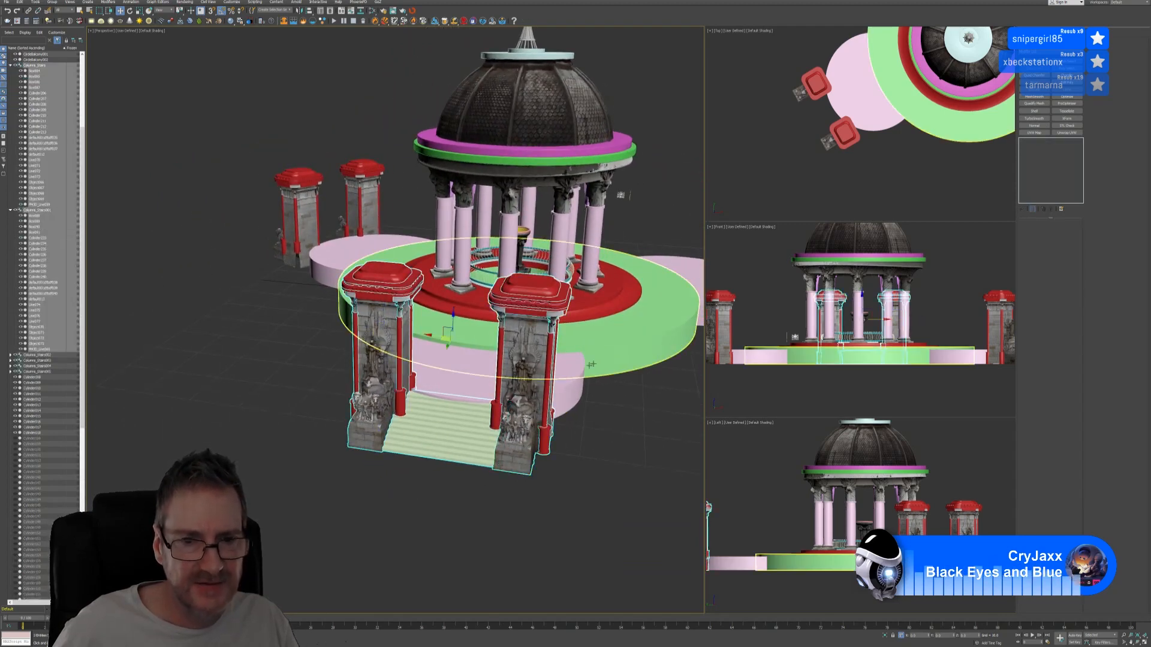
left_click(53, 2)
left_click(58, 12)
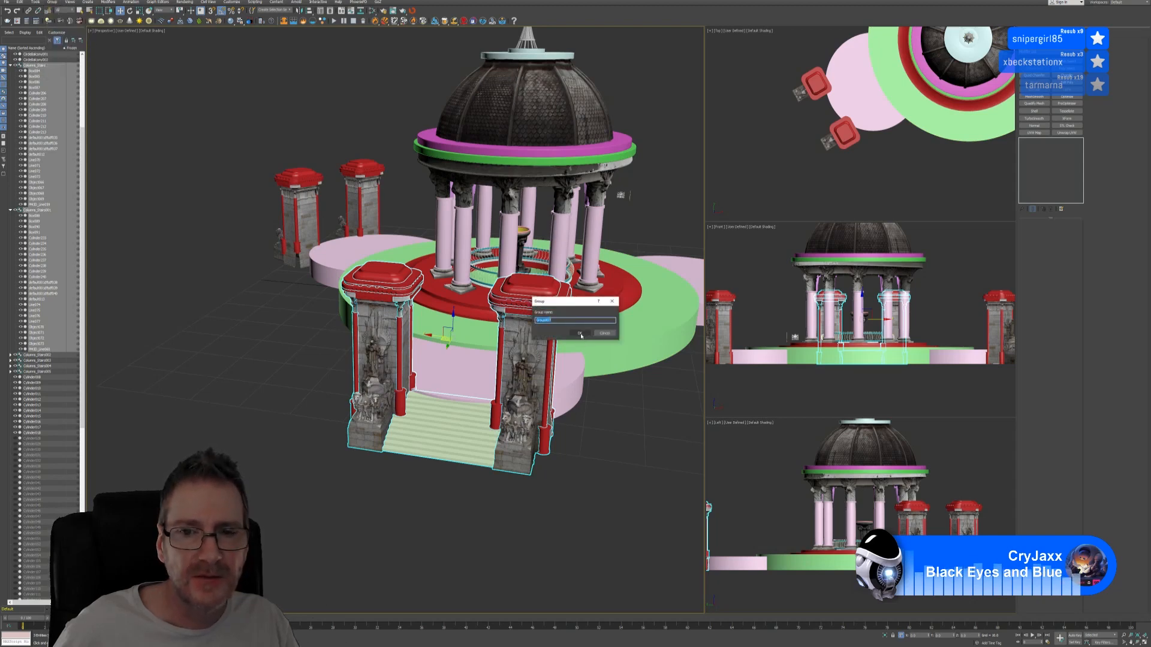
left_click(581, 335)
Step: Clone the stairs-and-pillars gate group as a copy and place it in the empty area beside the lower-left platform in the Top view
middle_click_drag(930, 159, 899, 172)
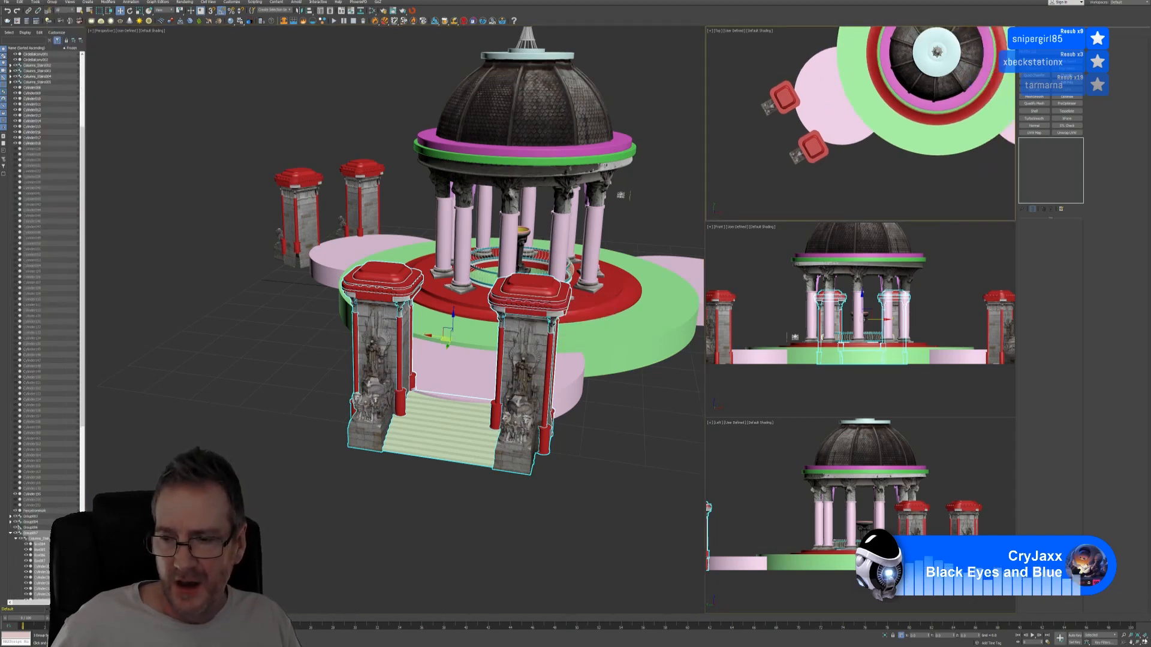
key("alt+w")
scroll(623, 259, "down", 5)
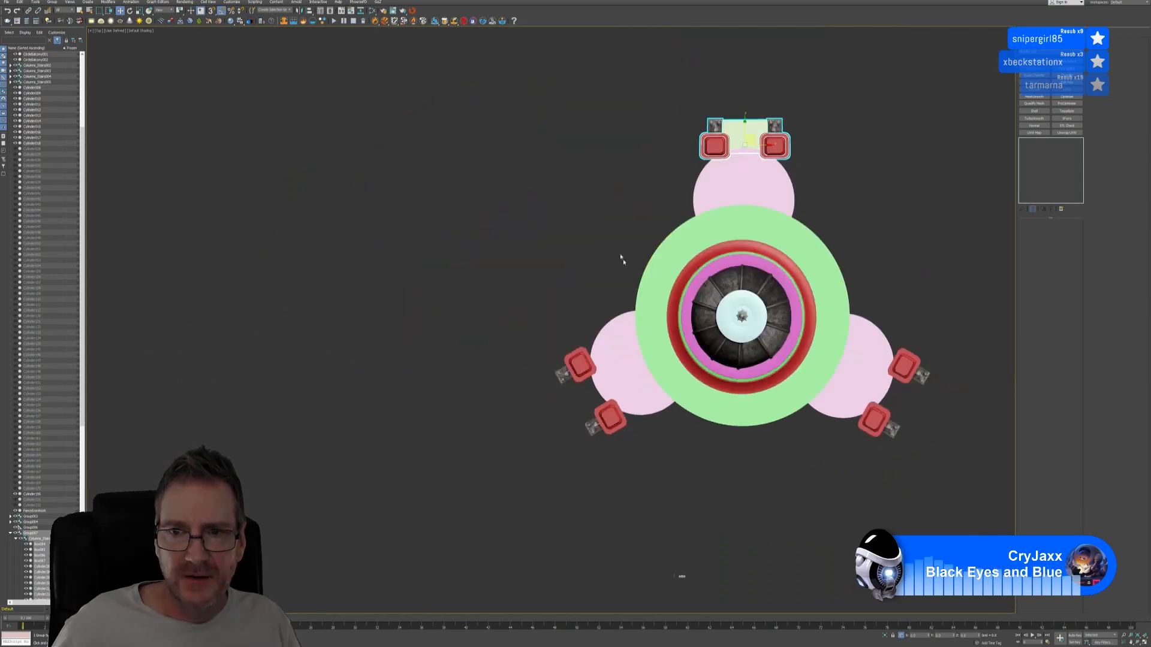
middle_click_drag(568, 211, 536, 216)
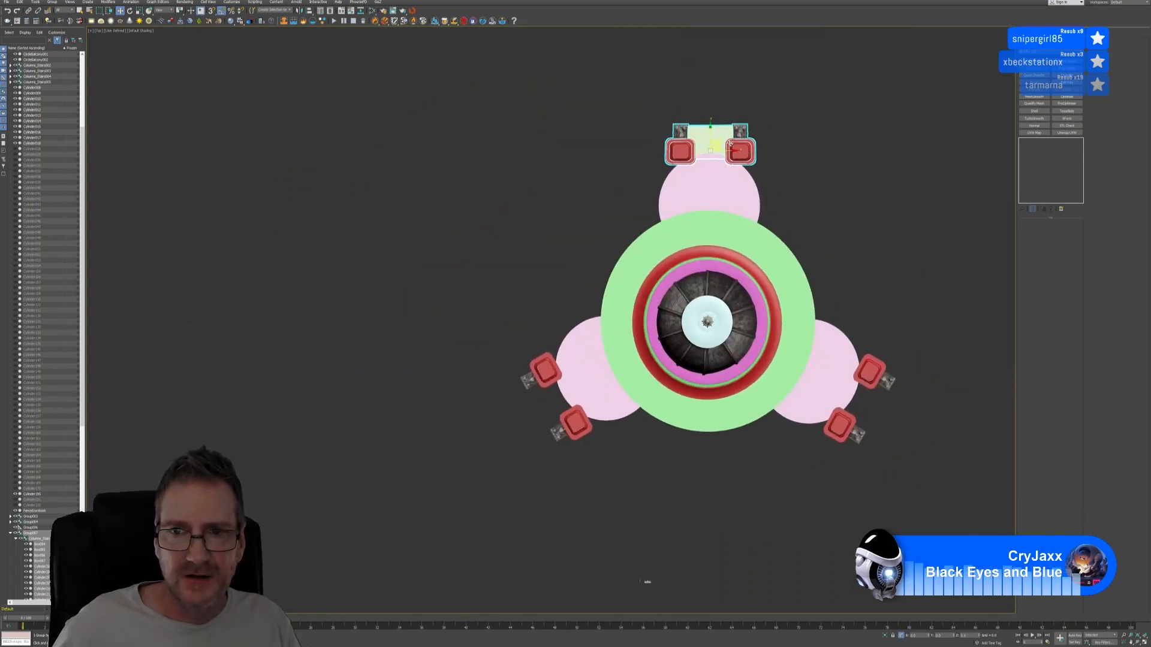
mouse_move(721, 142)
left_mouse_down("shift")
mouse_move(452, 296)
mouse_move(431, 325)
left_mouse_up("shift")
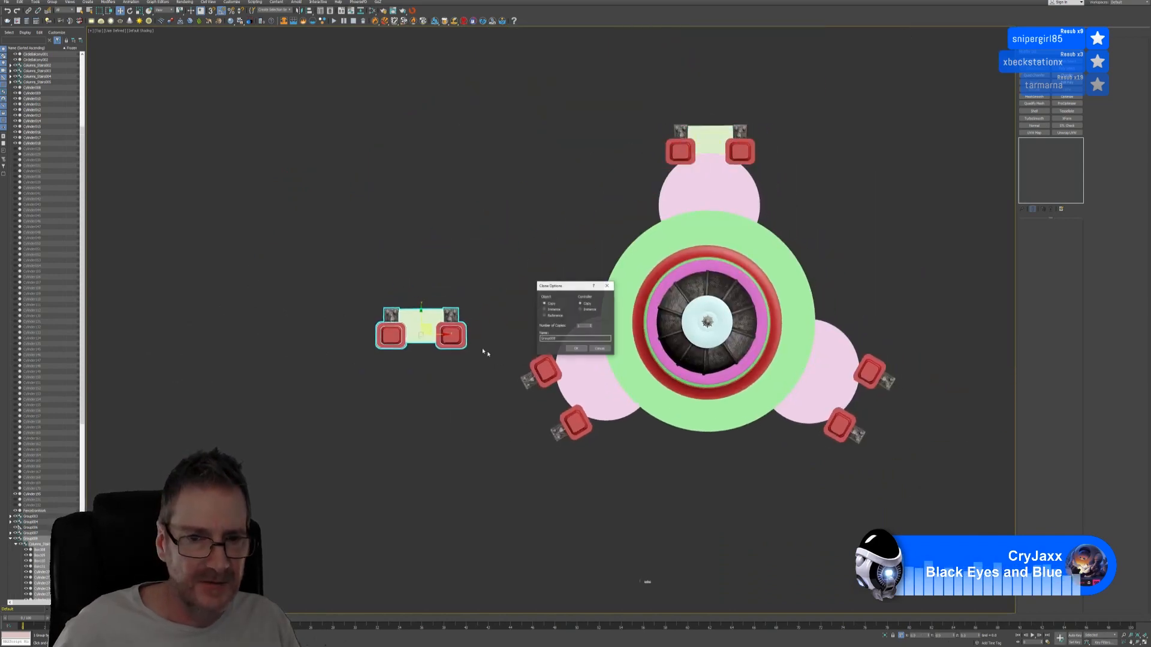
left_click(577, 349)
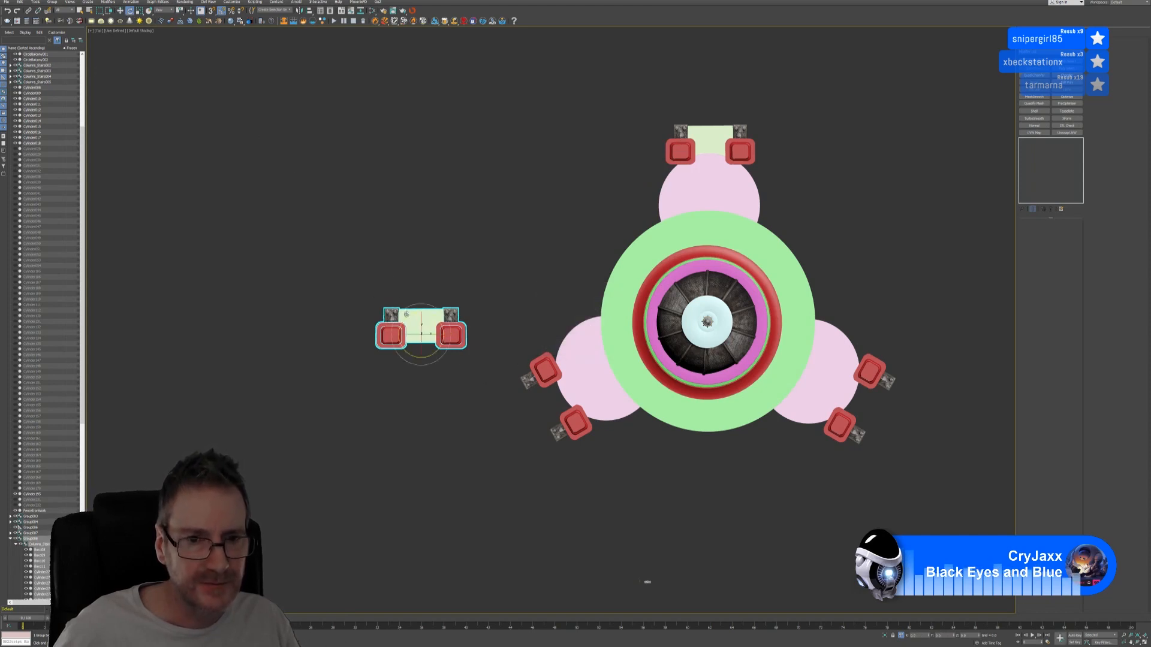
Step: Rotate the cloned gate so its stairs face outward from the lower-left platform, and move it over the existing pillars there
left_click_drag(407, 316, 296, 211)
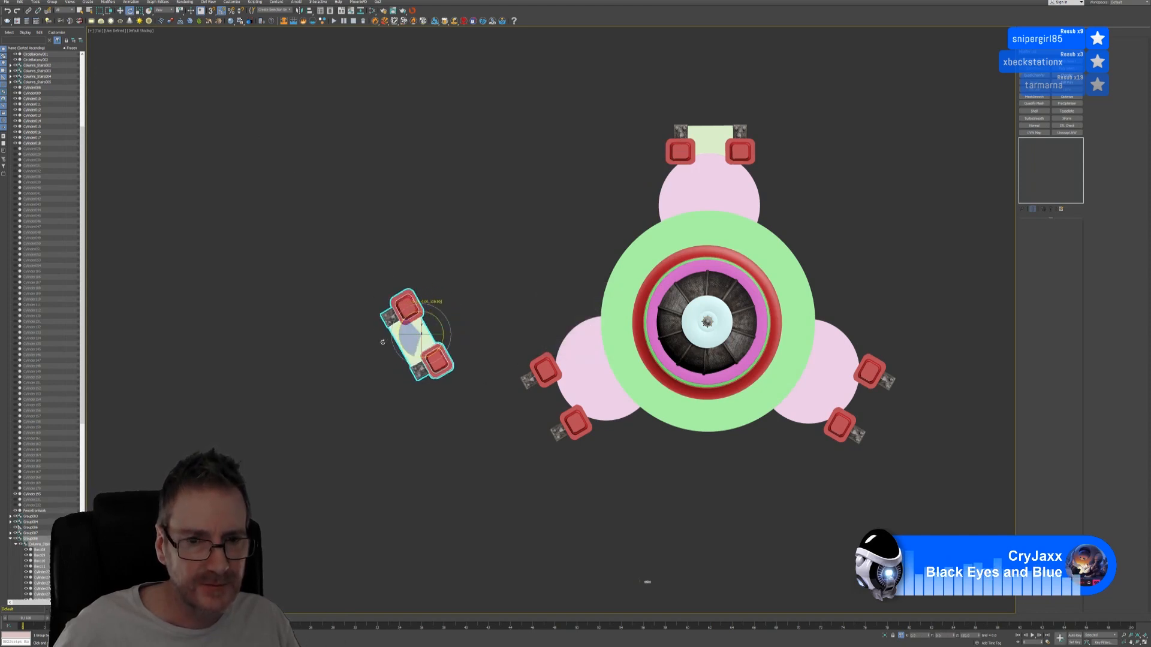
key("w")
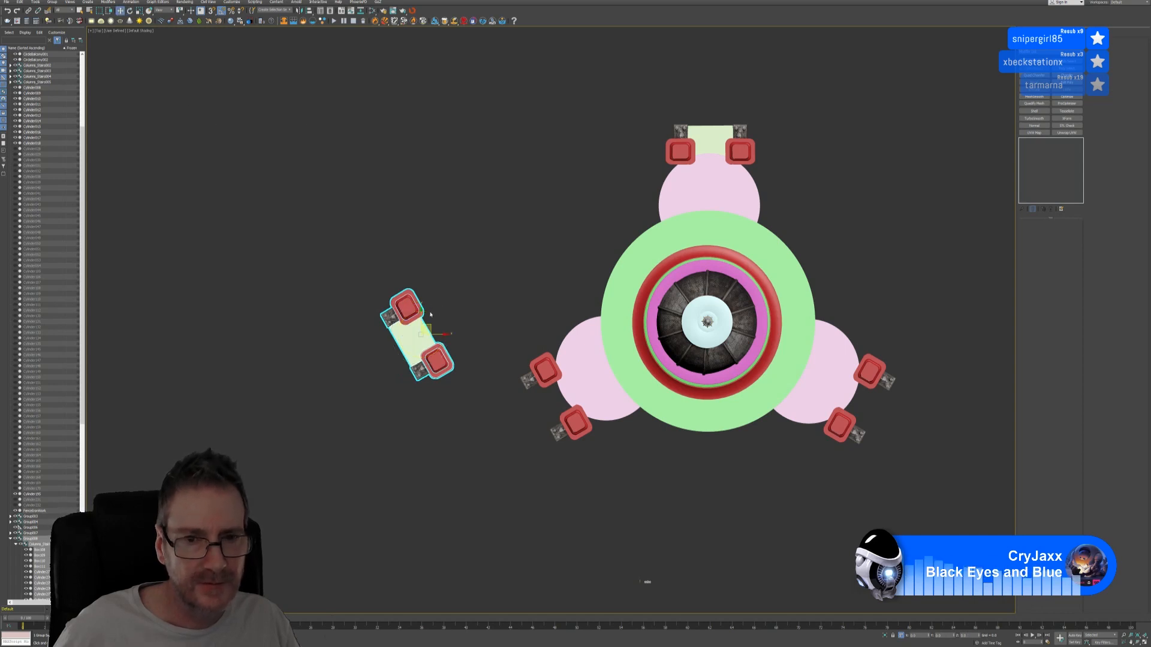
left_click_drag(430, 327, 570, 388)
scroll(621, 431, "up", 5)
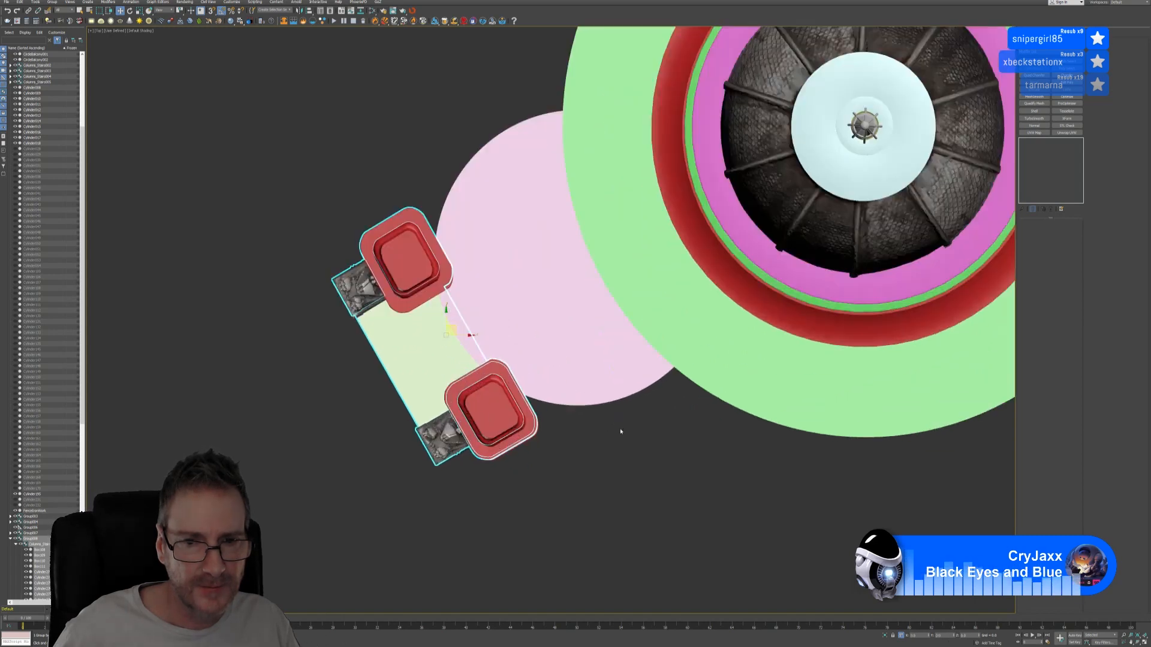
Step: Delete the two old pillar groups that overlap the cloned gate at the lower-left platform
left_click(568, 451)
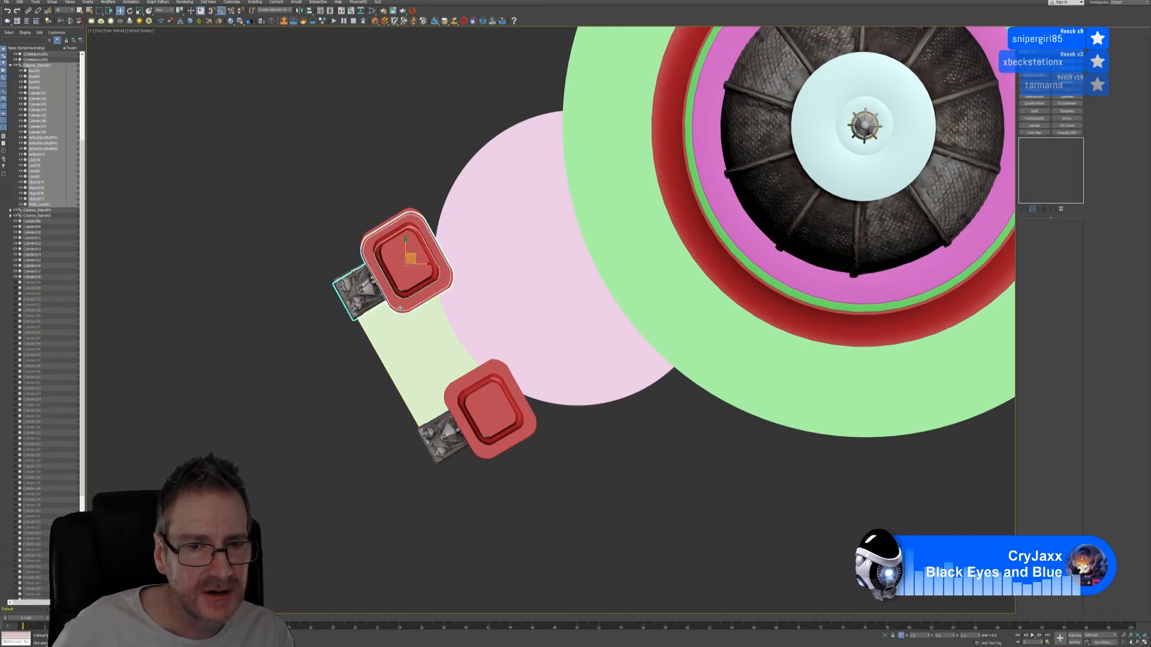
scroll(585, 433, "down", 5)
scroll(585, 433, "down", 3)
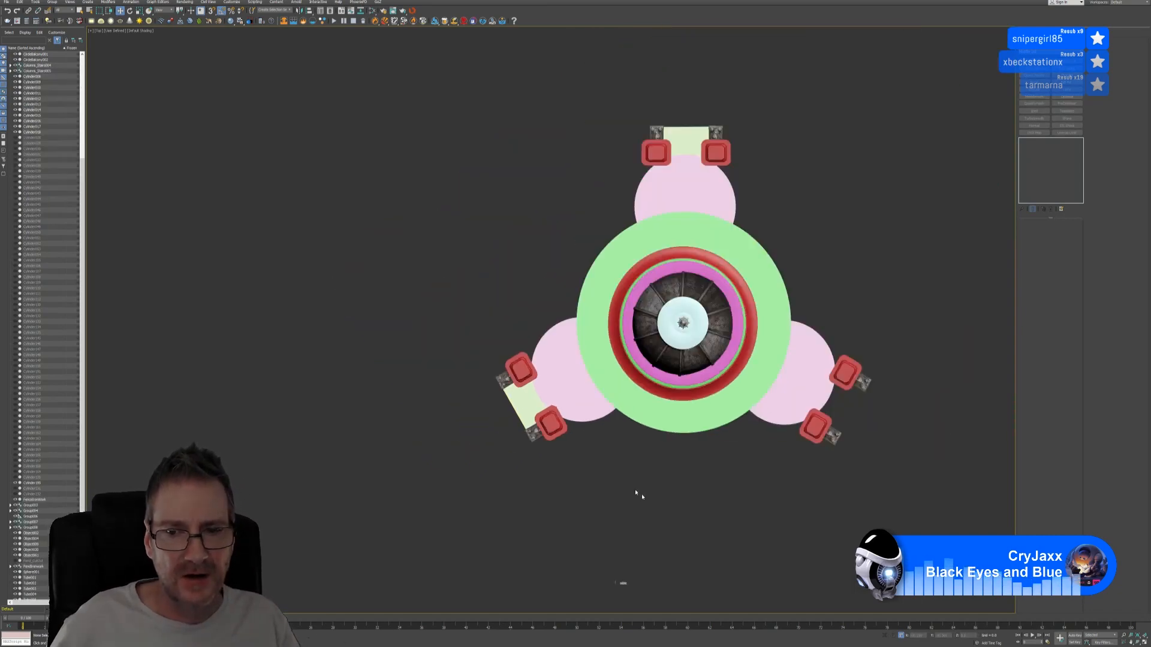
Step: Clone the lower-left gate group as a copy and place it beside the lower-right platform
left_click(441, 349)
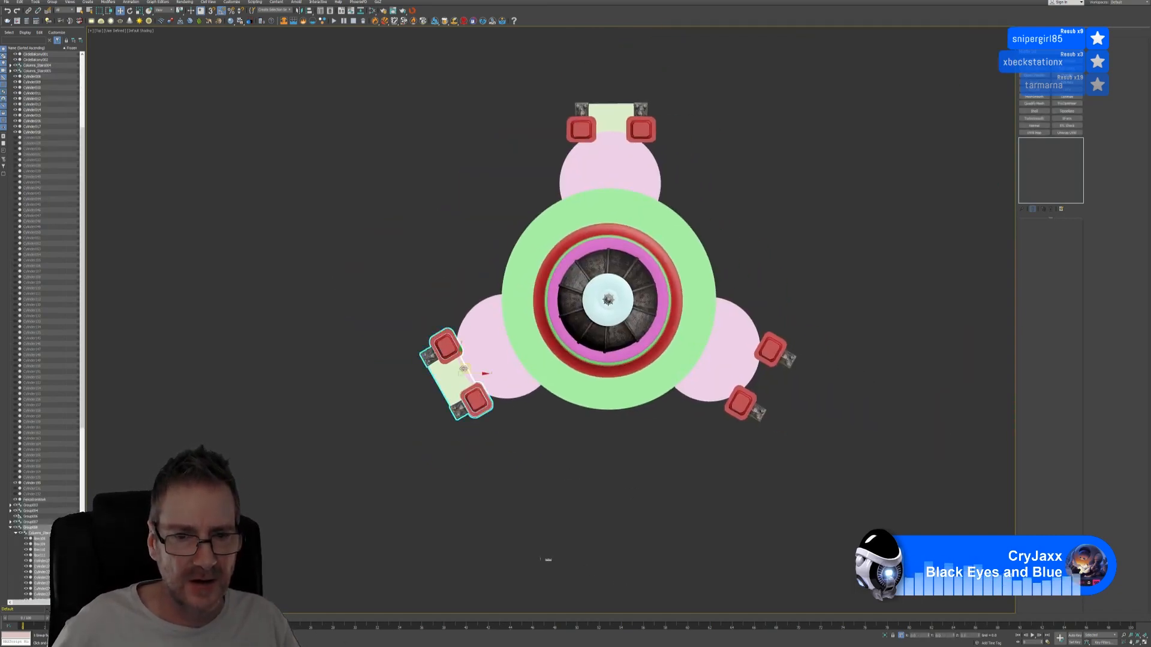
mouse_move(463, 368)
left_mouse_down("shift")
mouse_move(655, 426)
mouse_move(796, 443)
left_mouse_up("shift")
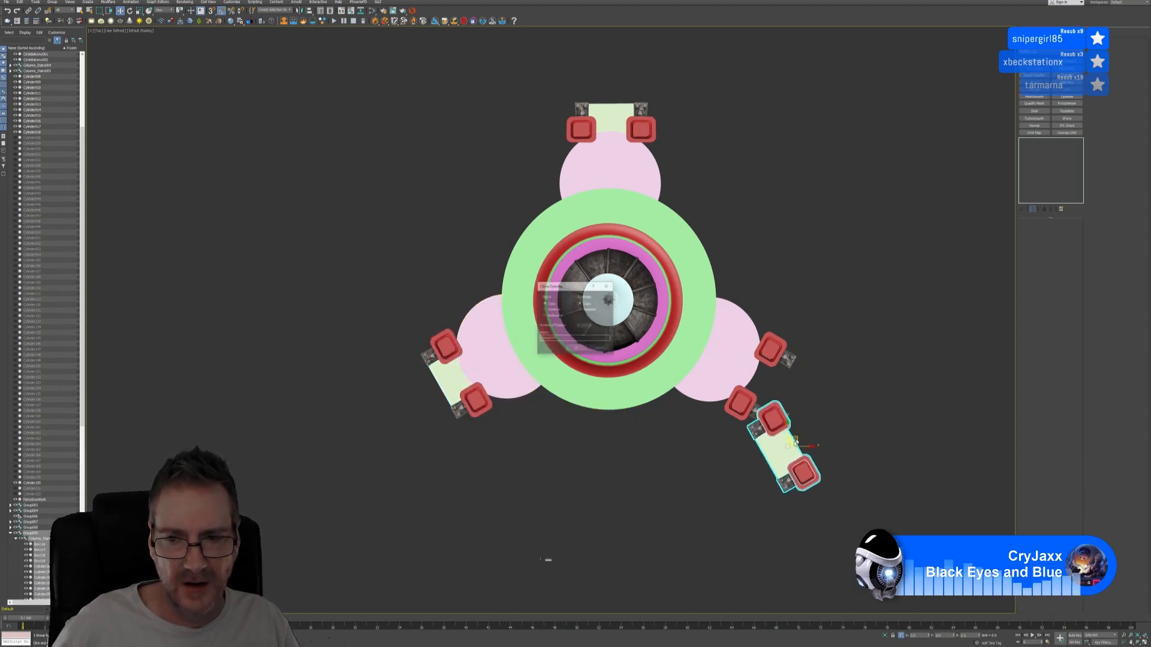
left_click(576, 347)
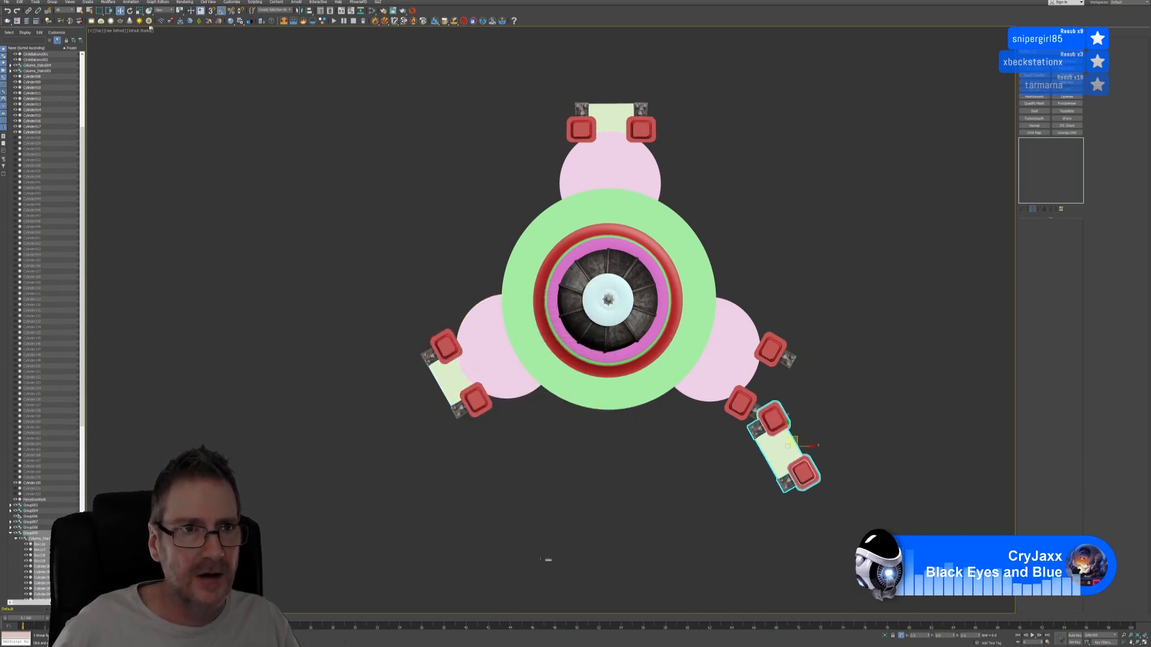
Step: Rotate the new gate copy to face outward from the lower-right platform and move it over the existing pillars there
left_click(129, 10)
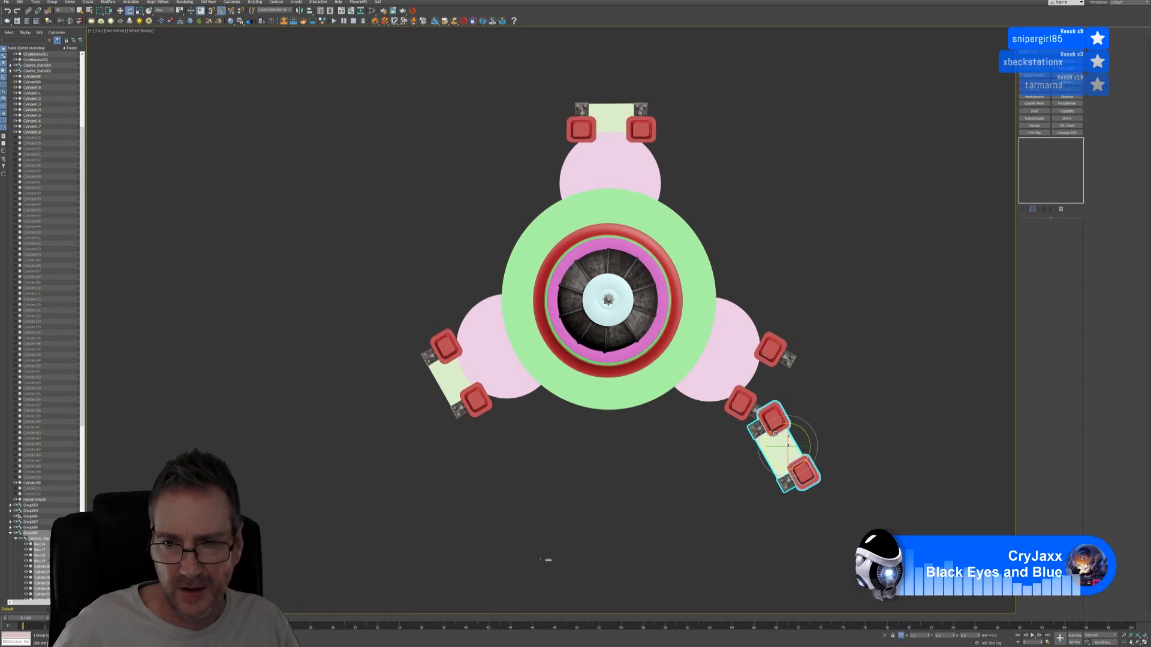
left_click_drag(772, 432, 754, 462)
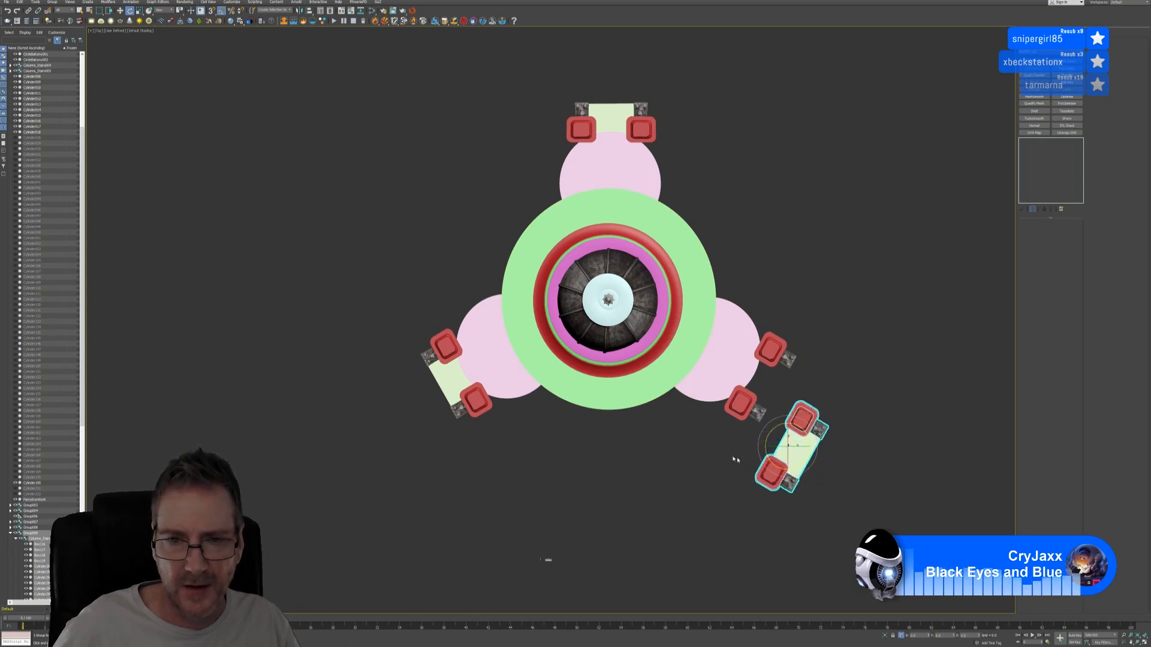
key("w")
scroll(743, 279, "up", 5)
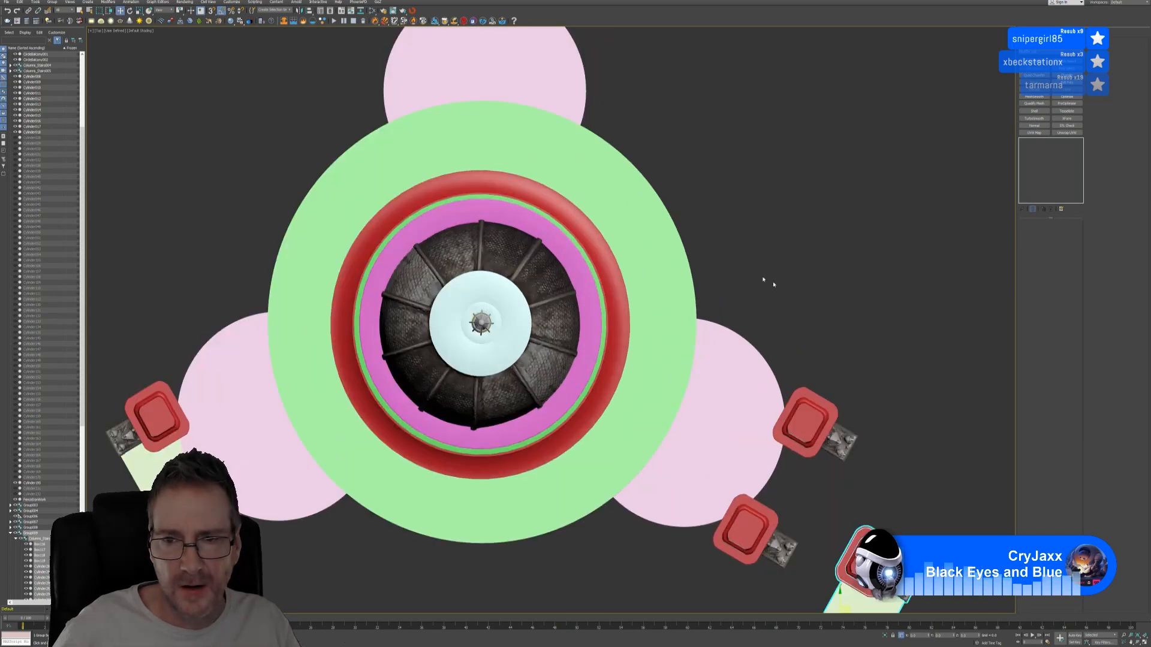
middle_click_drag(765, 282, 638, 230)
left_click_drag(719, 479, 629, 355)
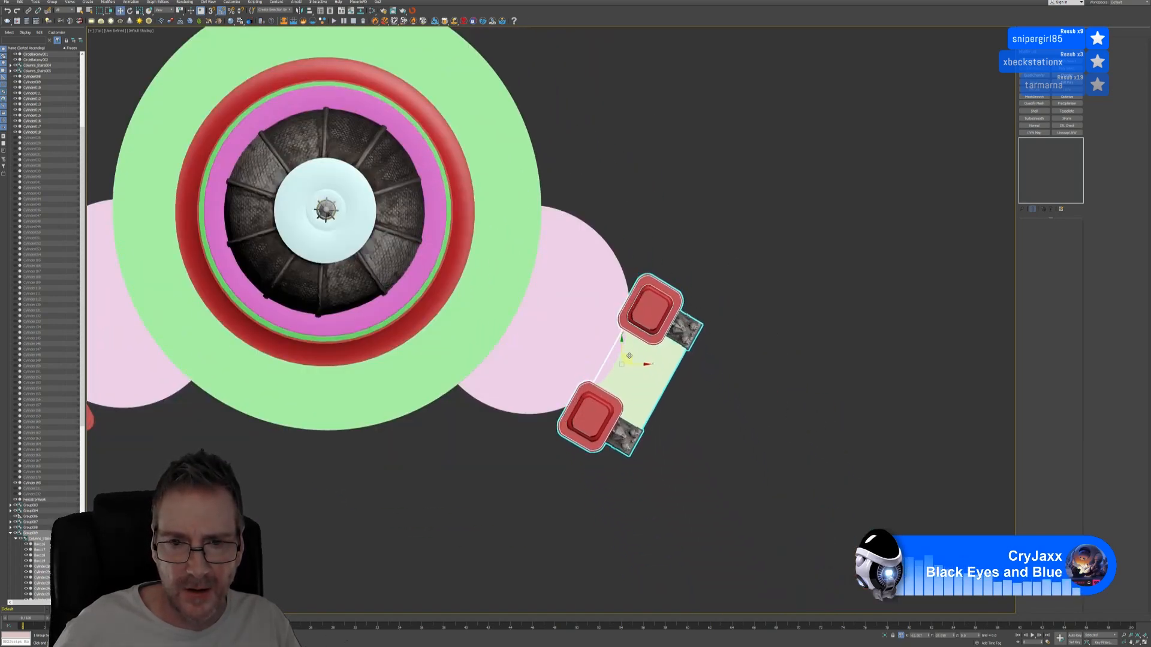
Step: Delete the two old pillar groups that overlap the cloned gate at the lower-right platform
left_click(680, 432)
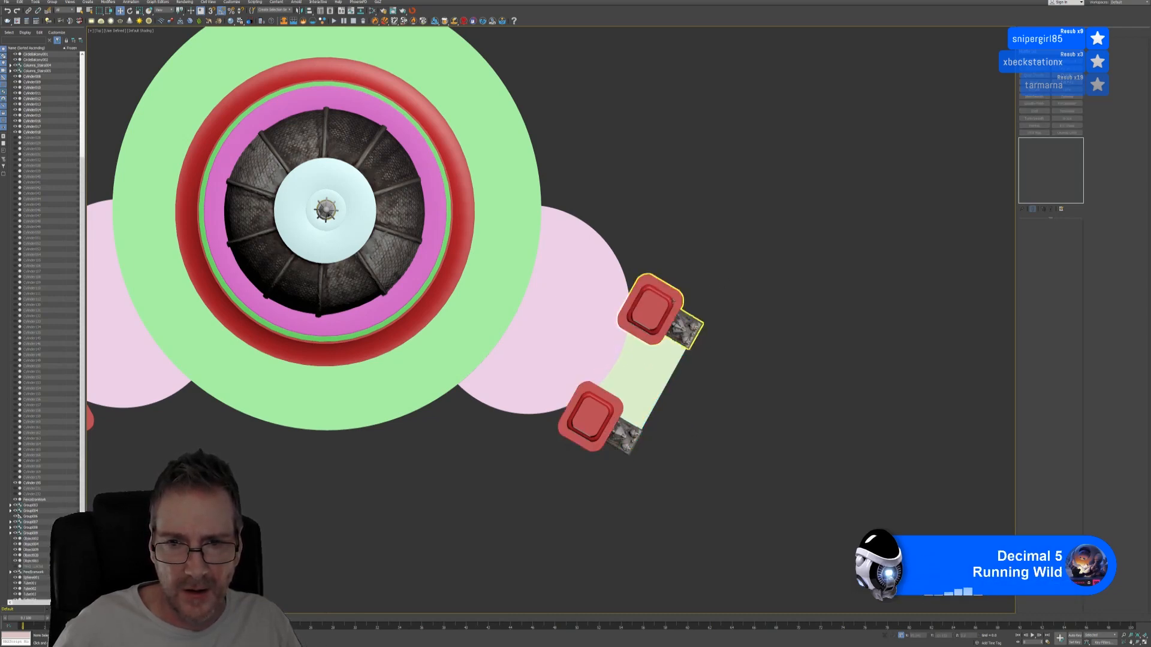
left_click(673, 301)
key("Delete")
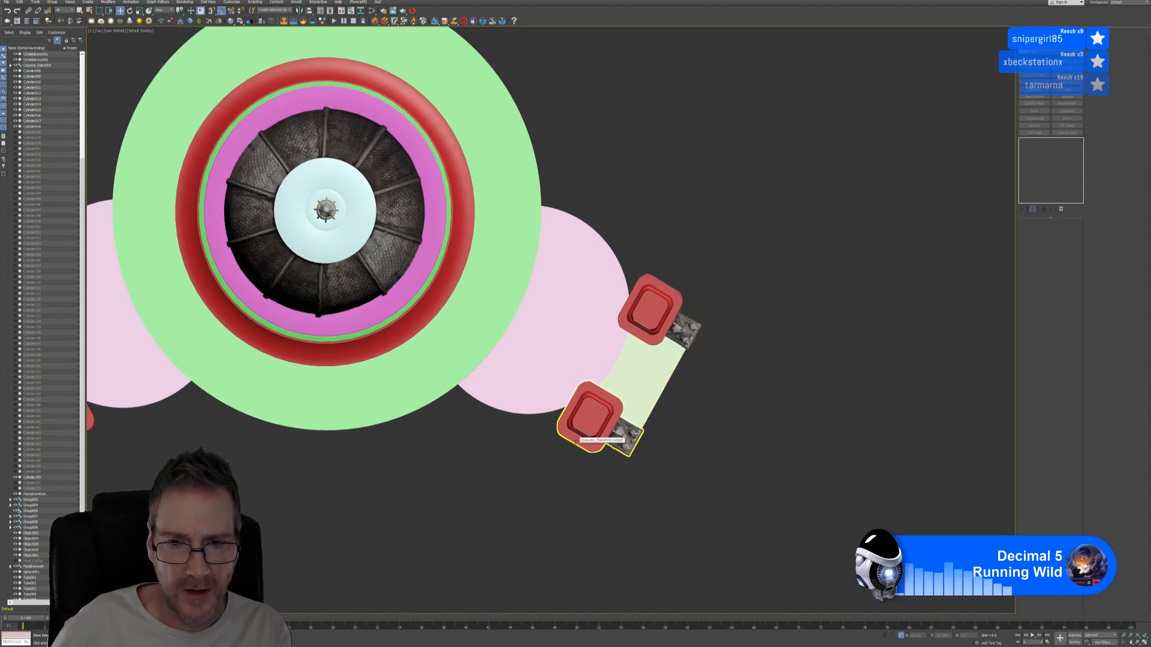
left_click(576, 442)
key("Delete")
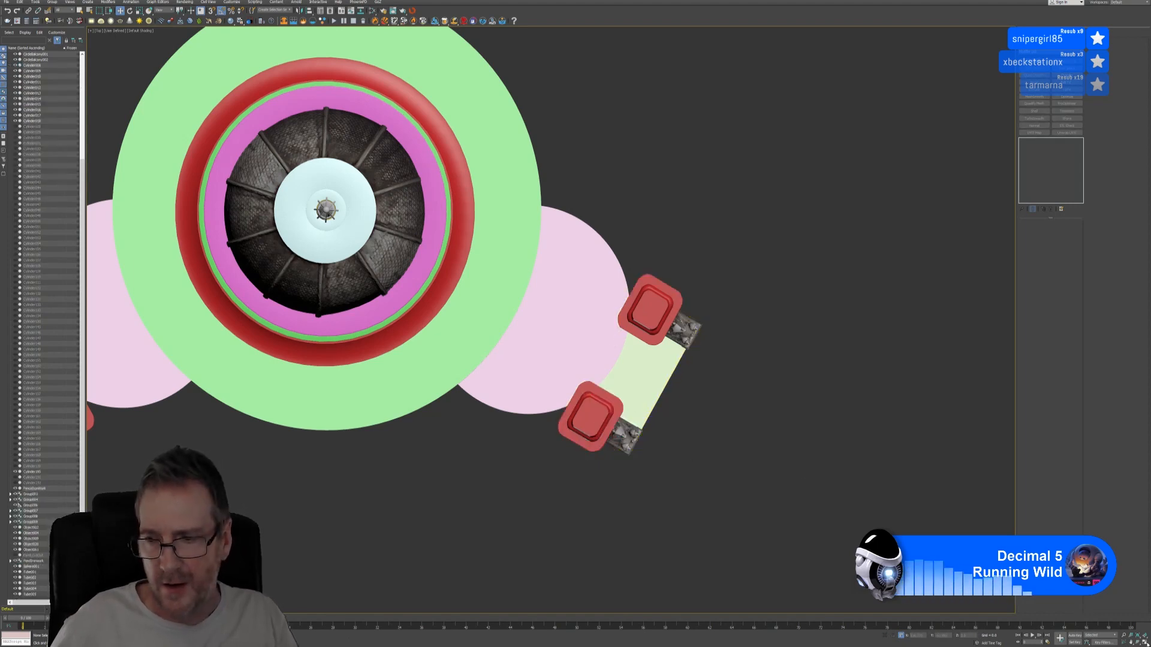
Step: Add a Quad Chamfer modifier to the large round green platform and set it to chamfer by smoothing groups
left_click(1145, 643)
middle_click_drag(642, 434, 481, 368, "alt")
left_click(359, 226)
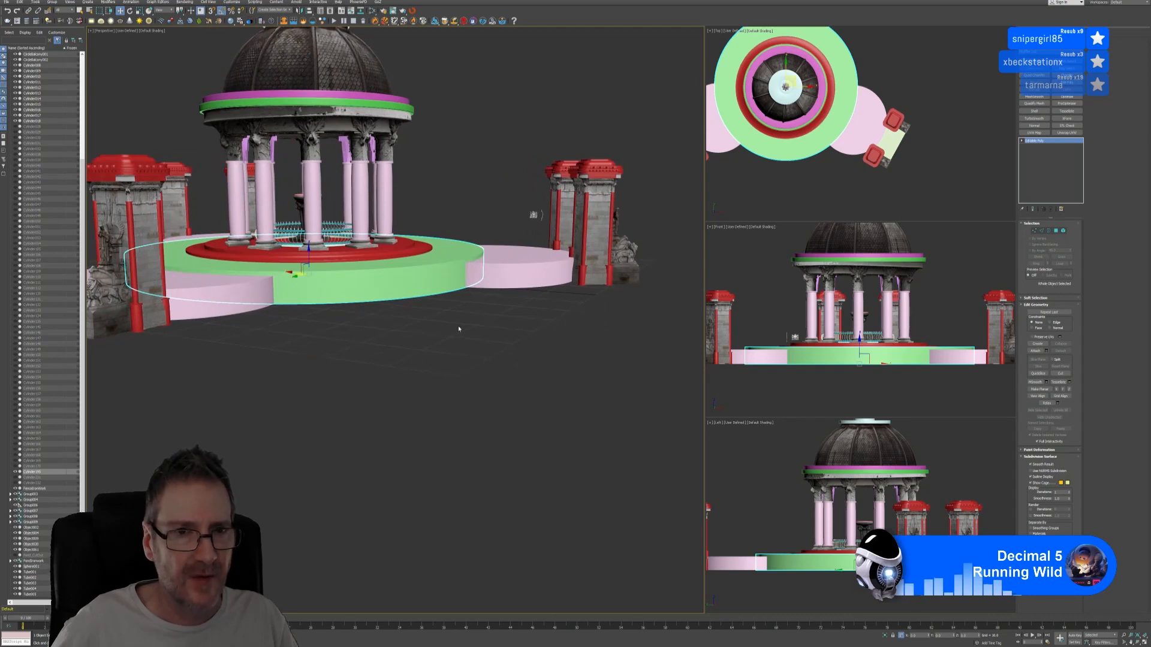
middle_click_drag(458, 328, 477, 339)
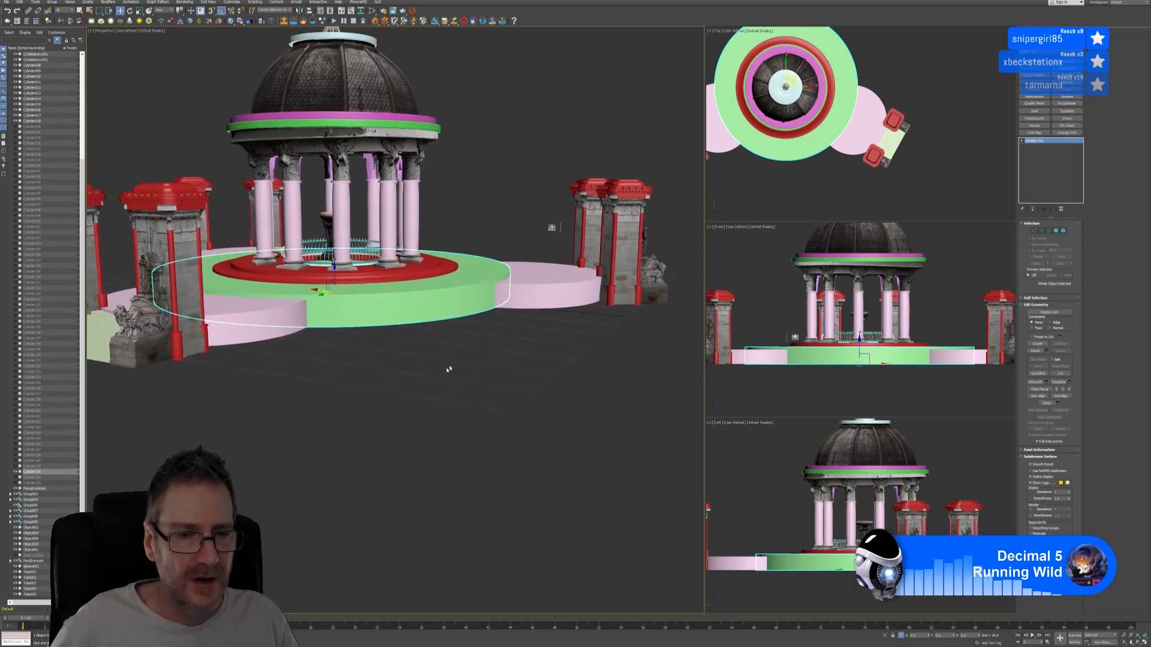
middle_click_drag(424, 373, 428, 389)
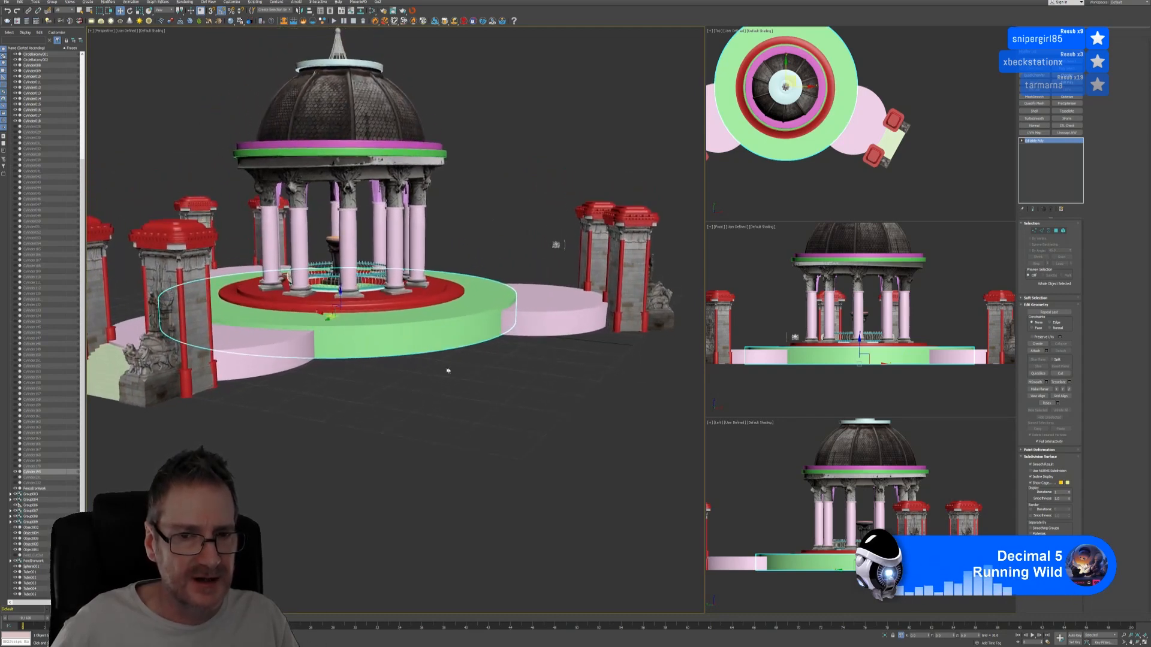
scroll(461, 308, "up", 2)
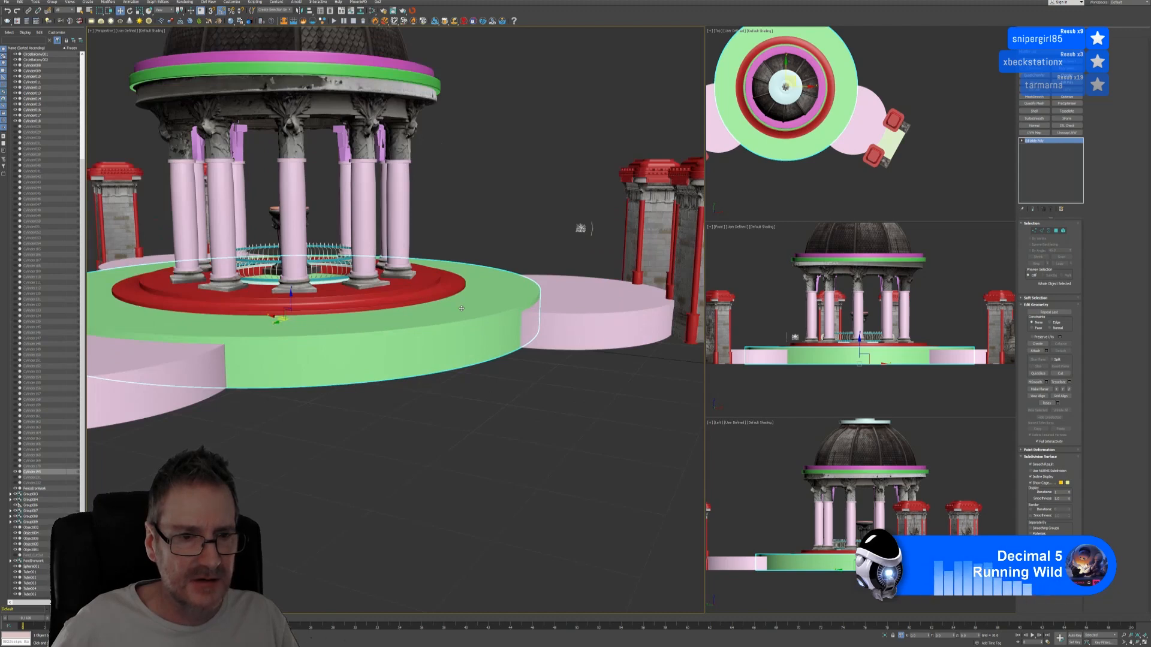
scroll(461, 308, "down", 2)
scroll(461, 308, "up", 2)
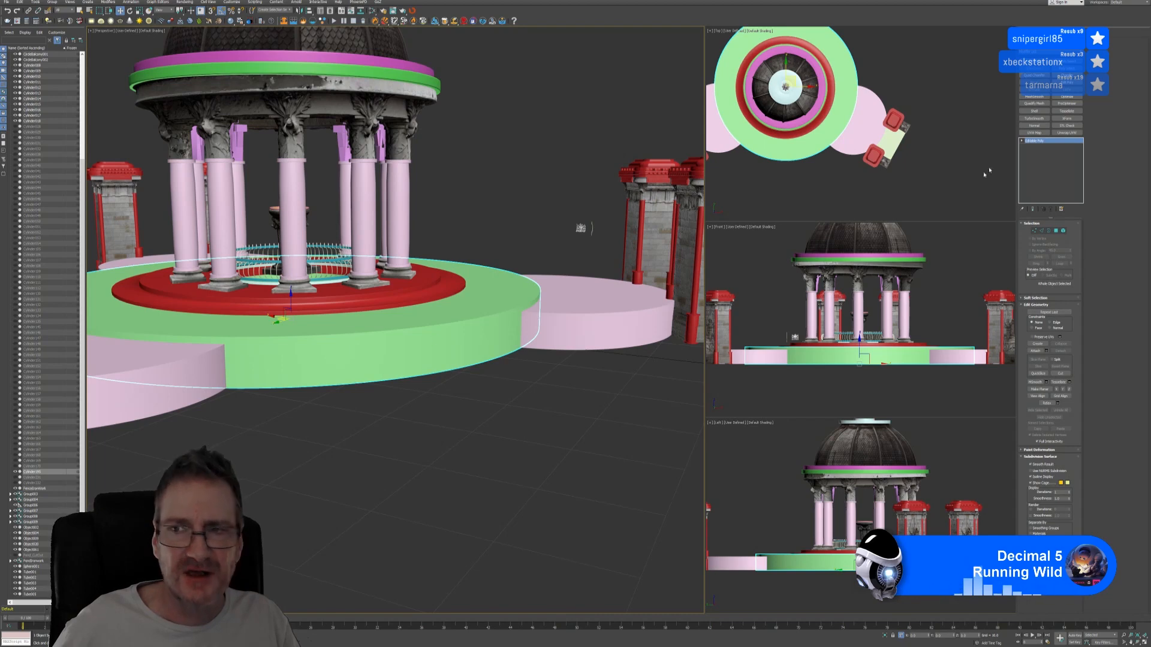
left_click(1034, 75)
scroll(501, 308, "up", 2)
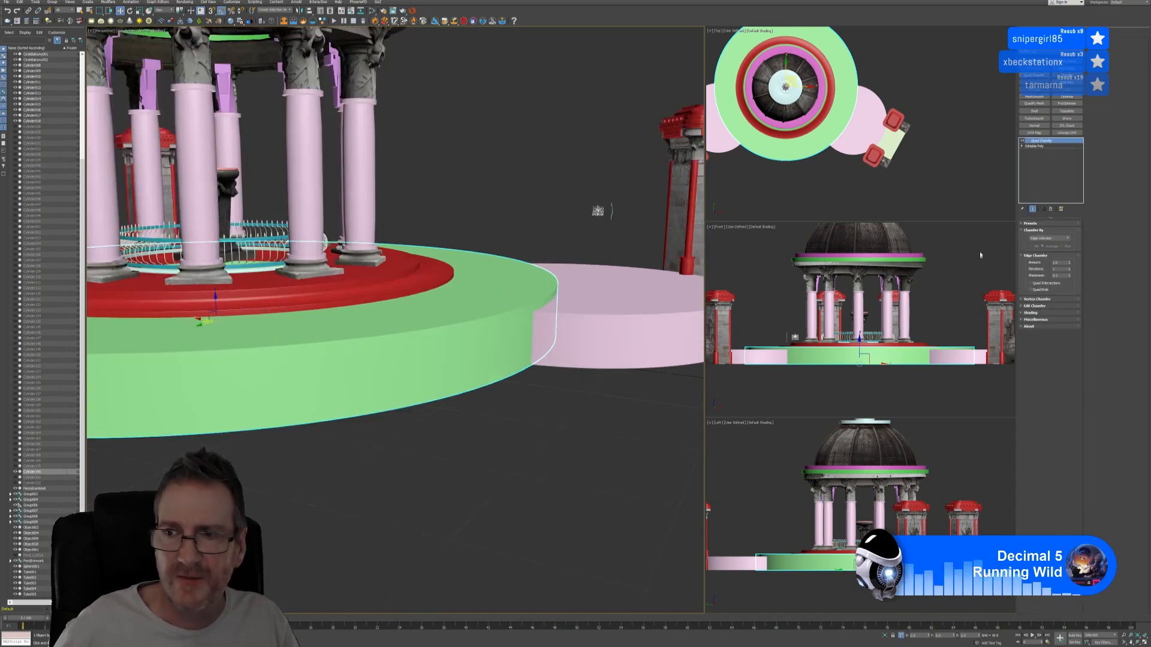
left_click(1050, 239)
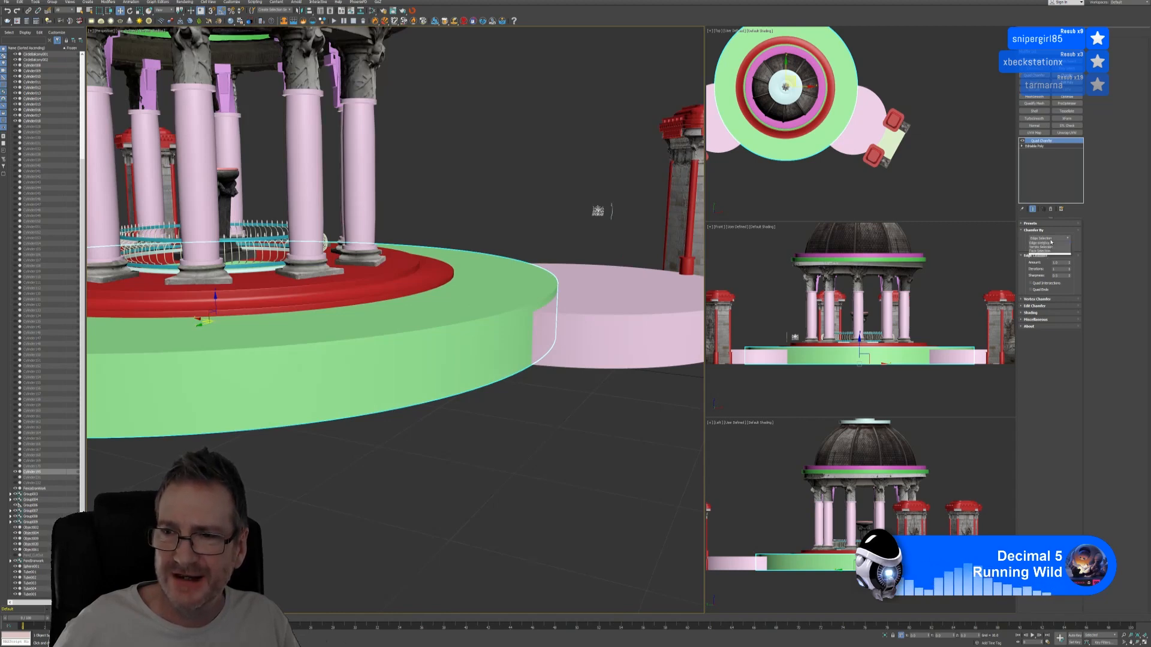
left_click(1046, 250)
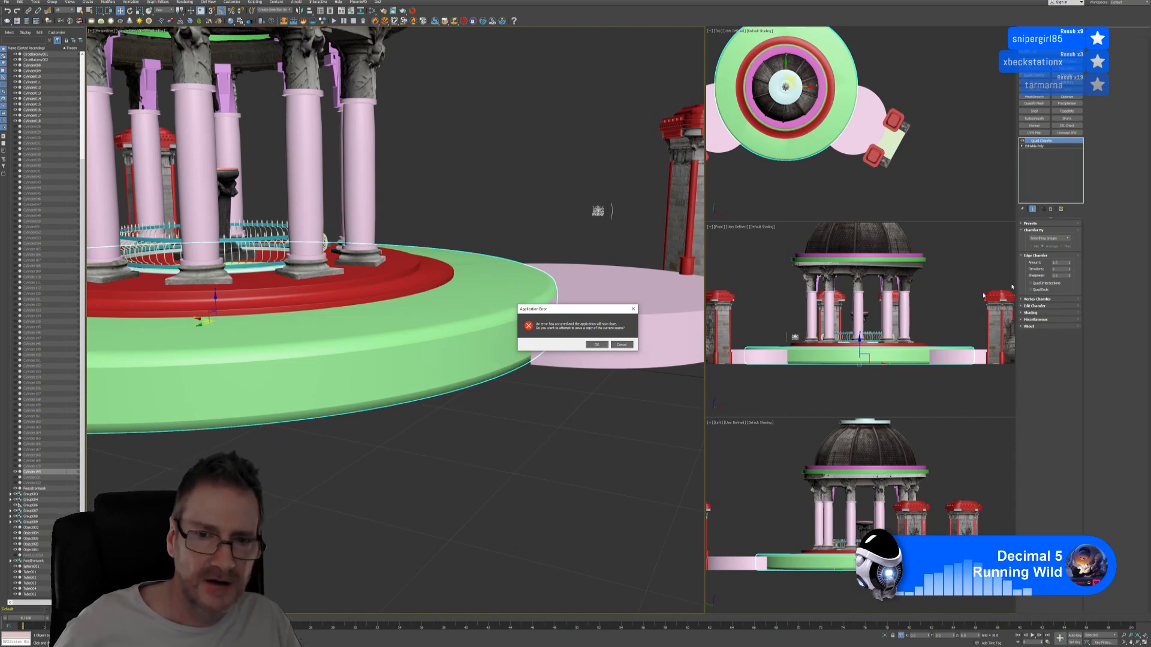
Step: Save a recovery copy of the current scene and dismiss the application error notice
left_click(597, 345)
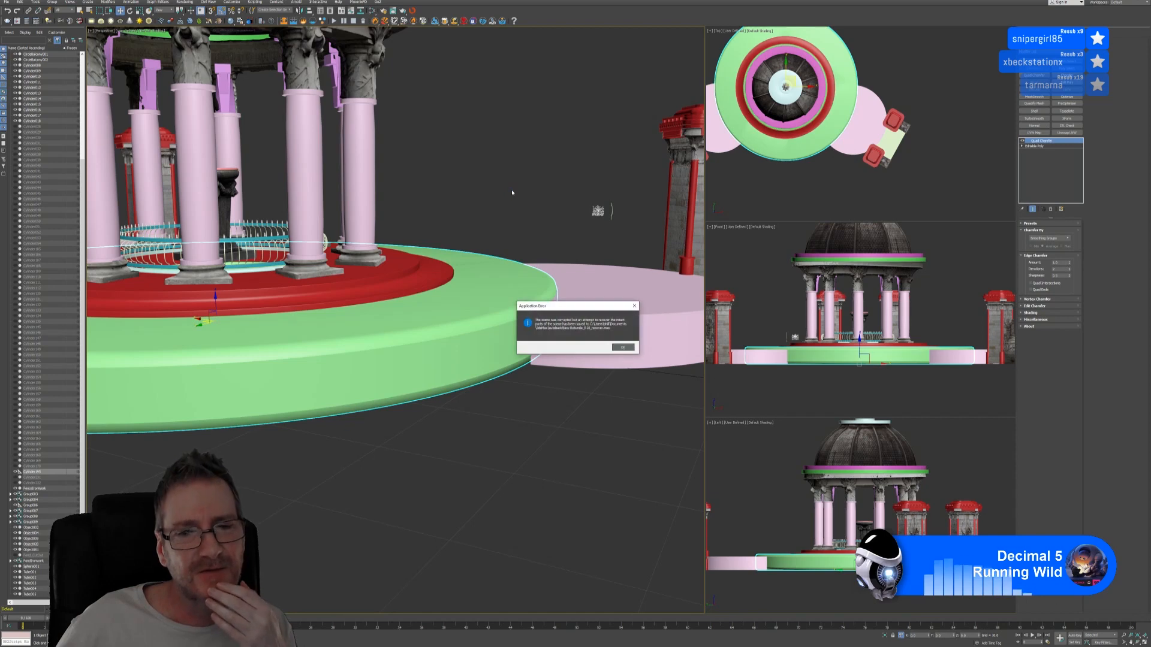
left_click(622, 347)
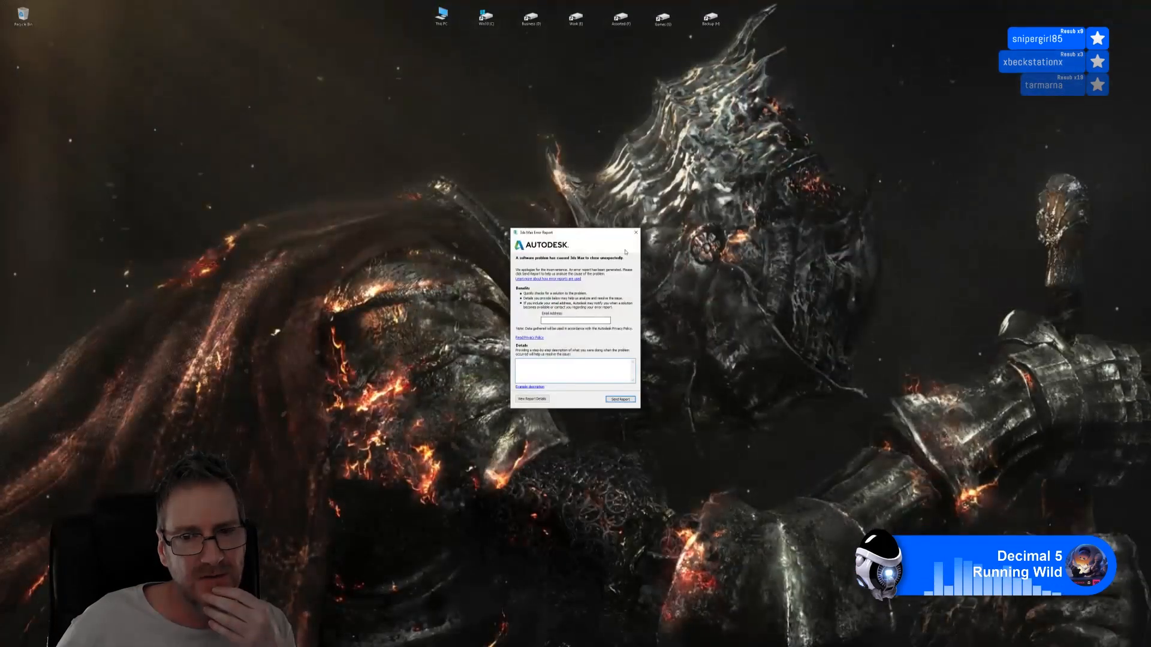
Step: Cancel the crash error report without submitting it and relaunch 3ds Max
left_click(637, 235)
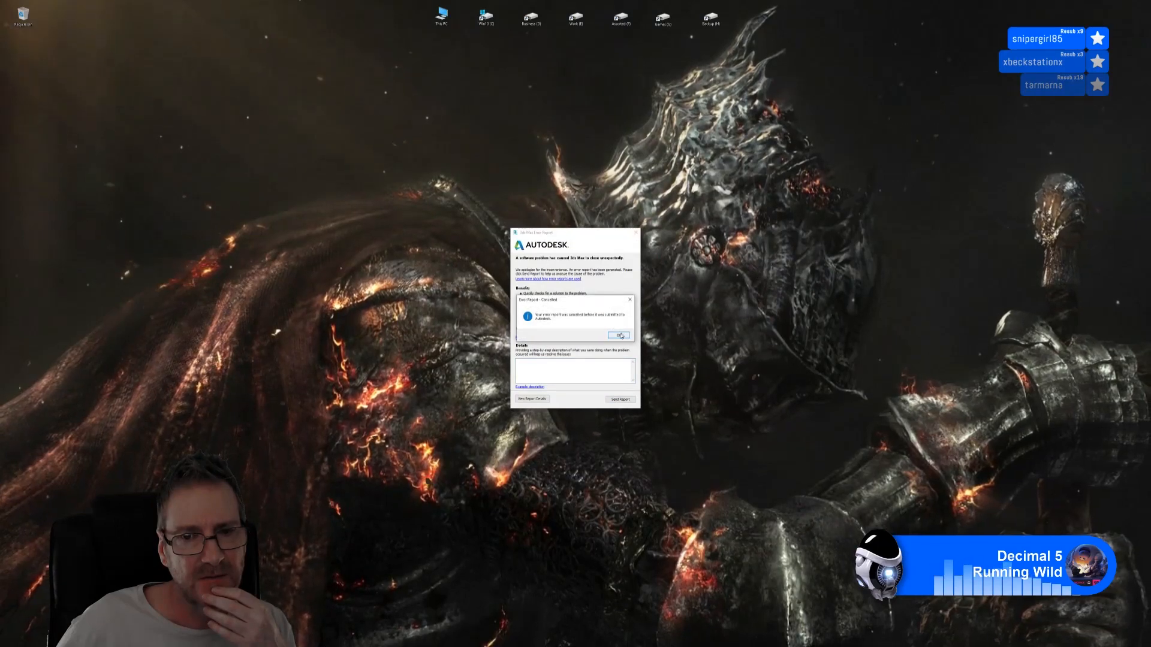
left_click(619, 335)
key("super")
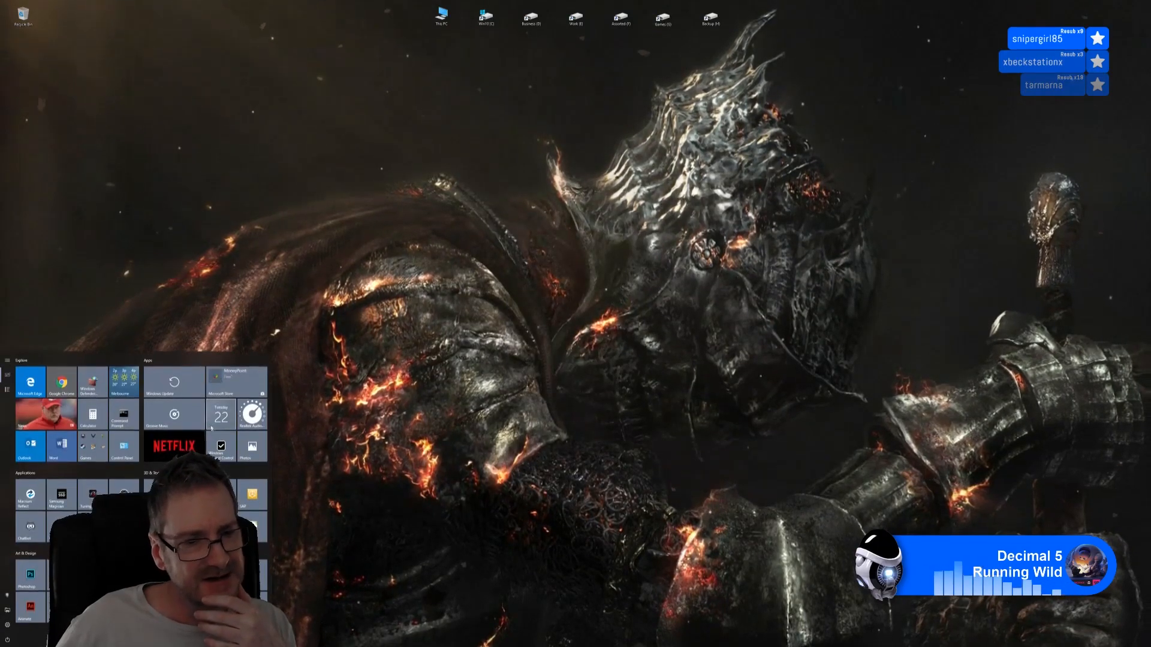
left_click(161, 494)
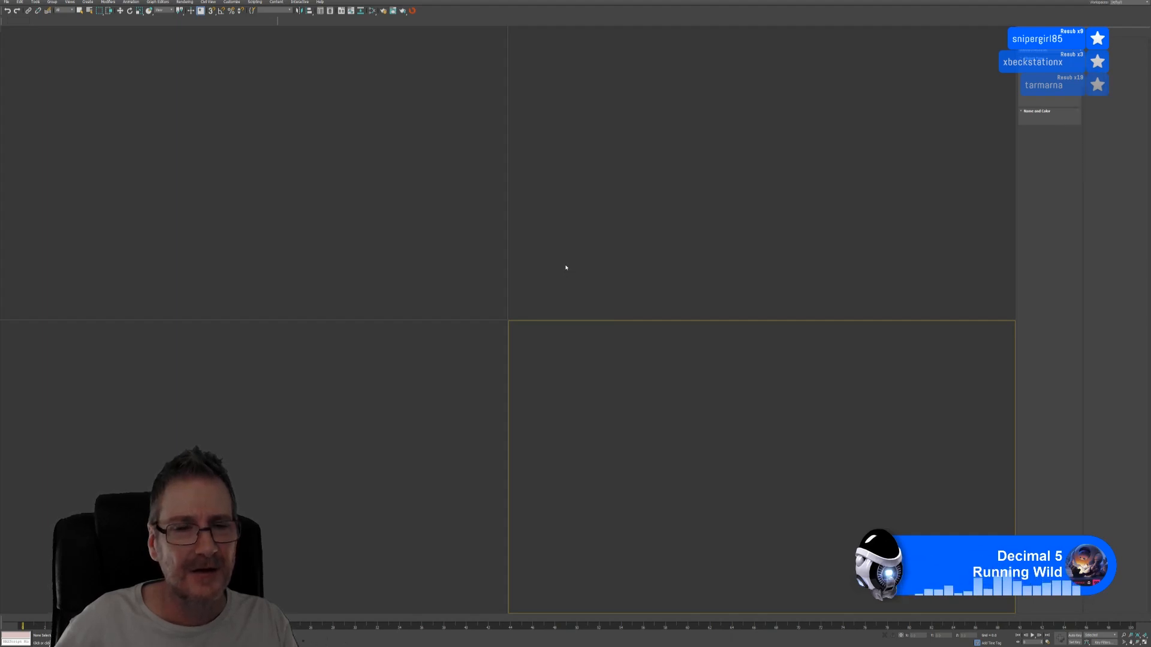
Step: Open the recovered scene New Rotunda_R10_recover.max from the recent files
left_click(7, 2)
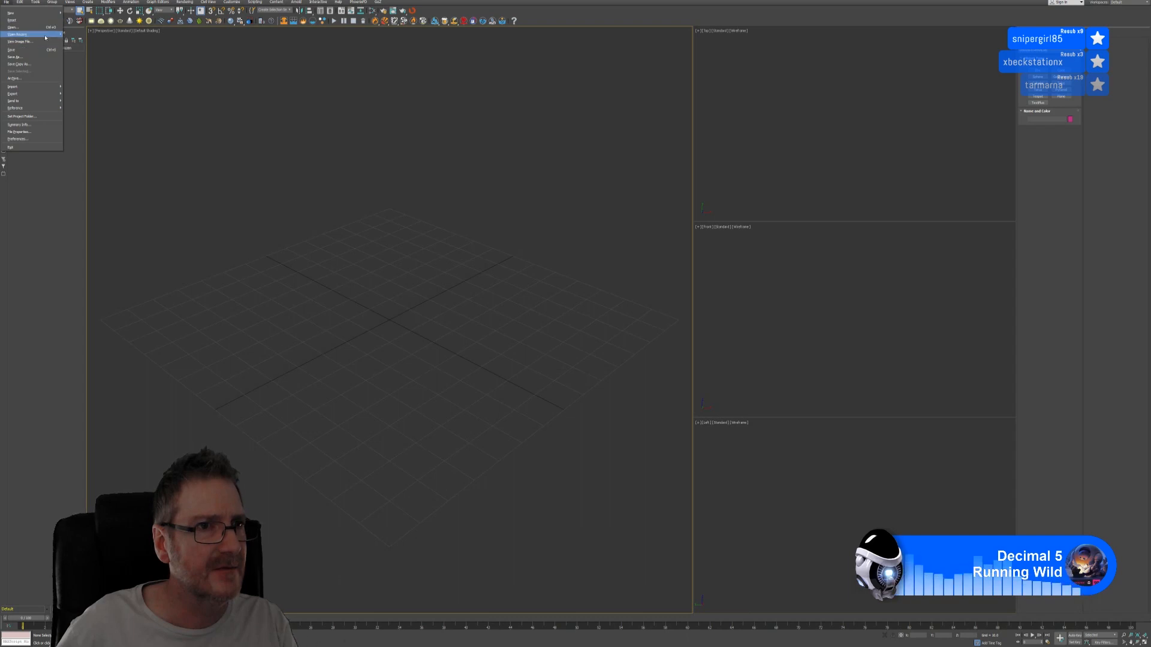
mouse_move(53, 37)
left_click(101, 37)
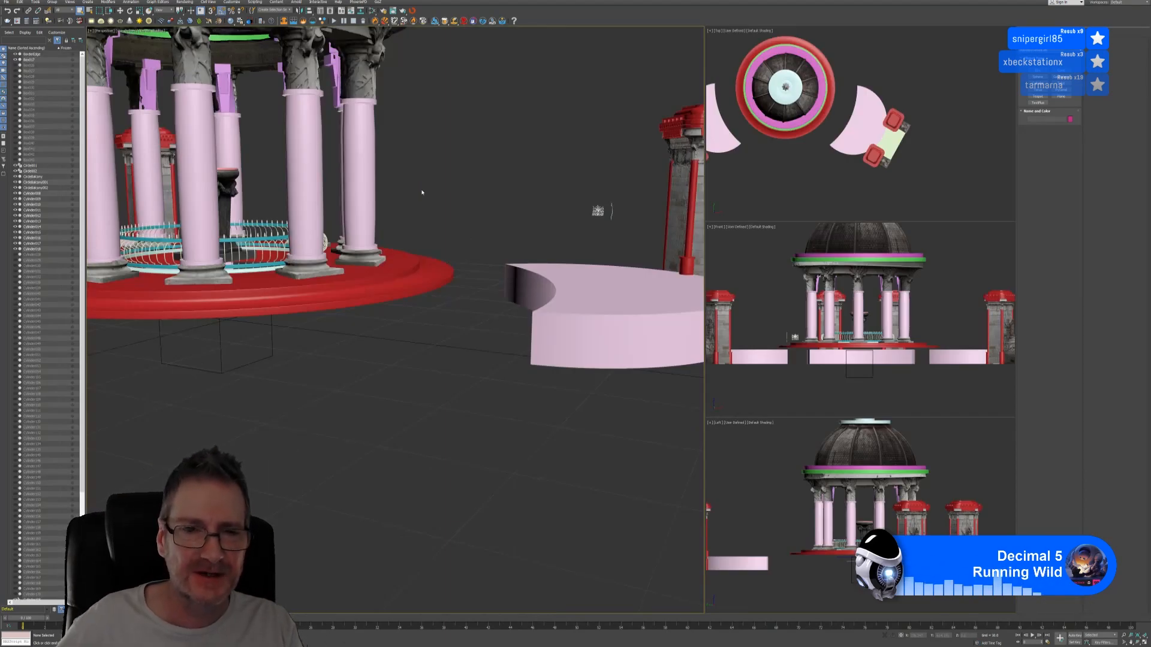
Step: Examine the recovered monument in perspective and from above for missing platforms and for the state of the gates
scroll(466, 327, "down", 6)
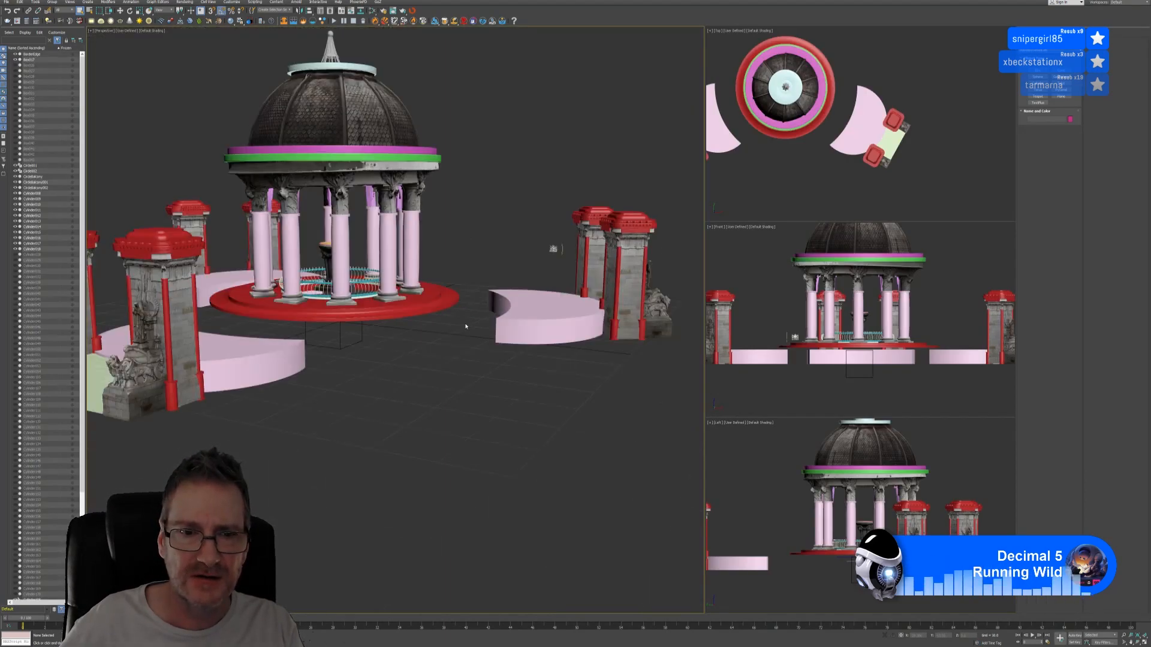
middle_click_drag(471, 380, 480, 380)
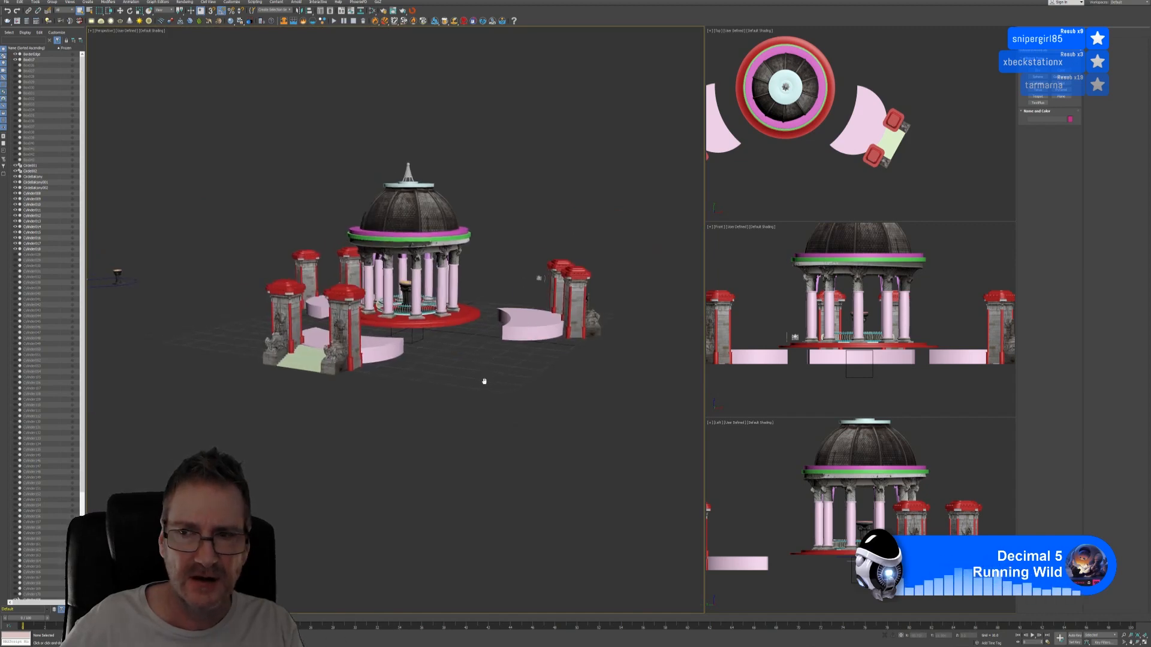
left_click(1031, 33)
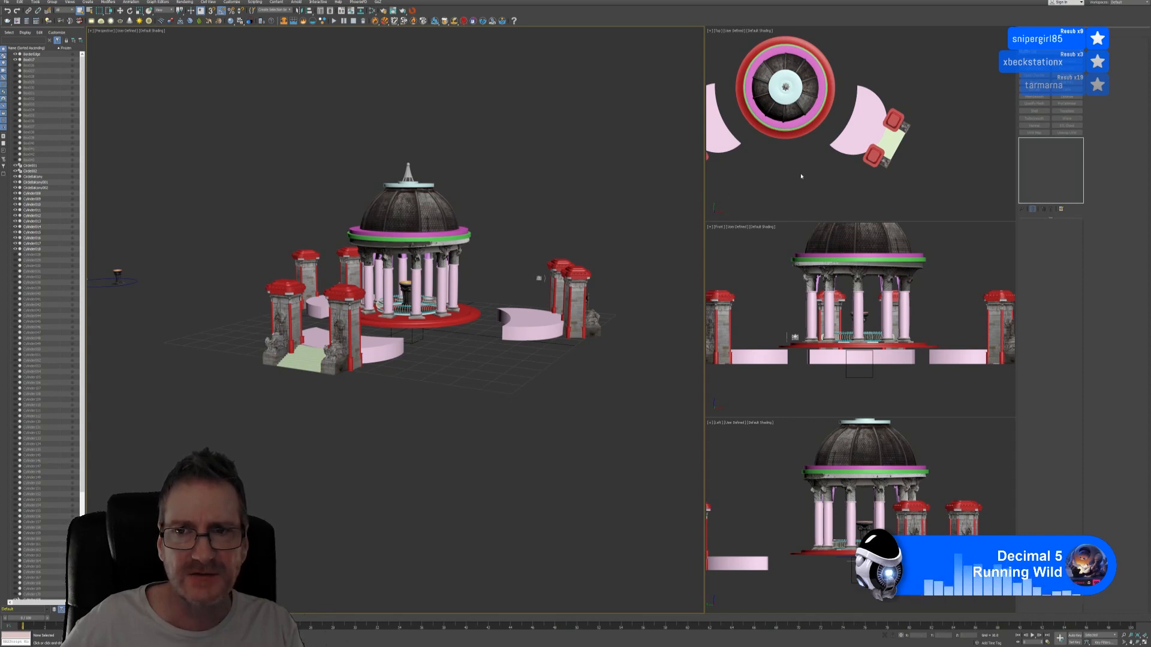
scroll(800, 177, "down", 4)
middle_click_drag(901, 81, 938, 101)
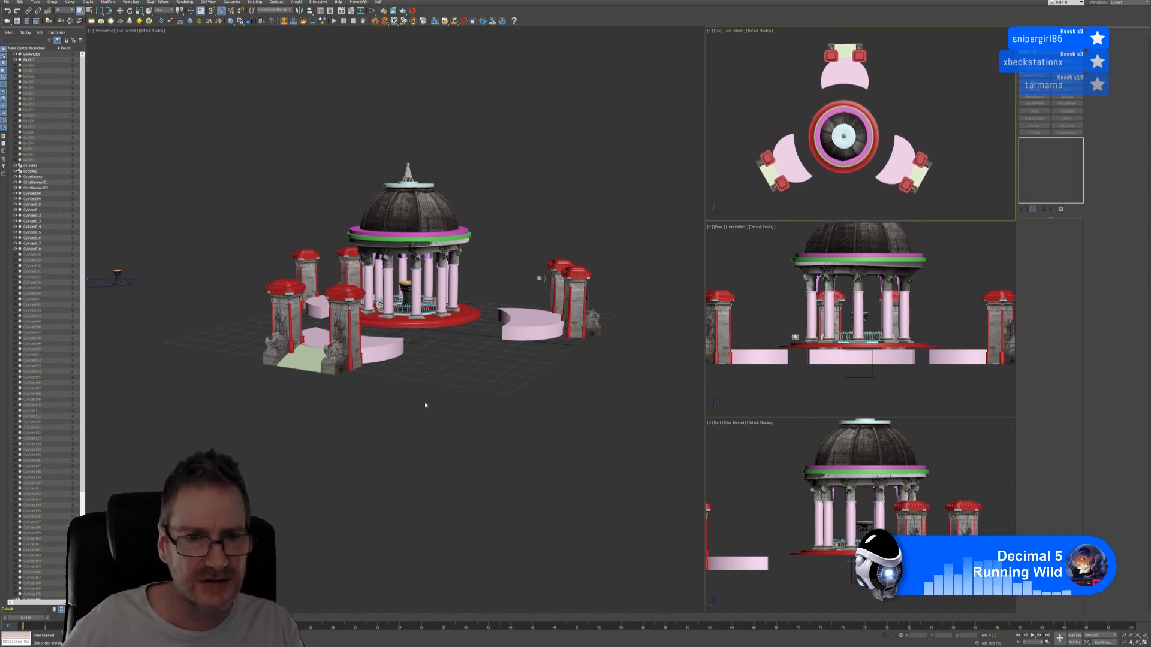
middle_click_drag(424, 402, 422, 405)
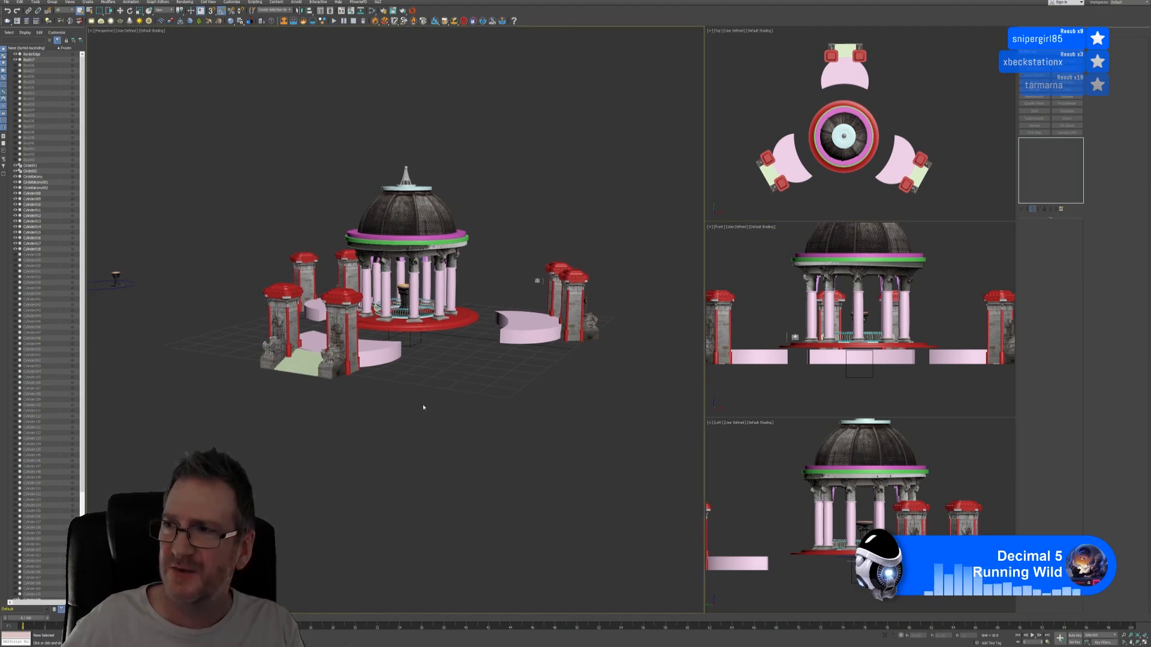
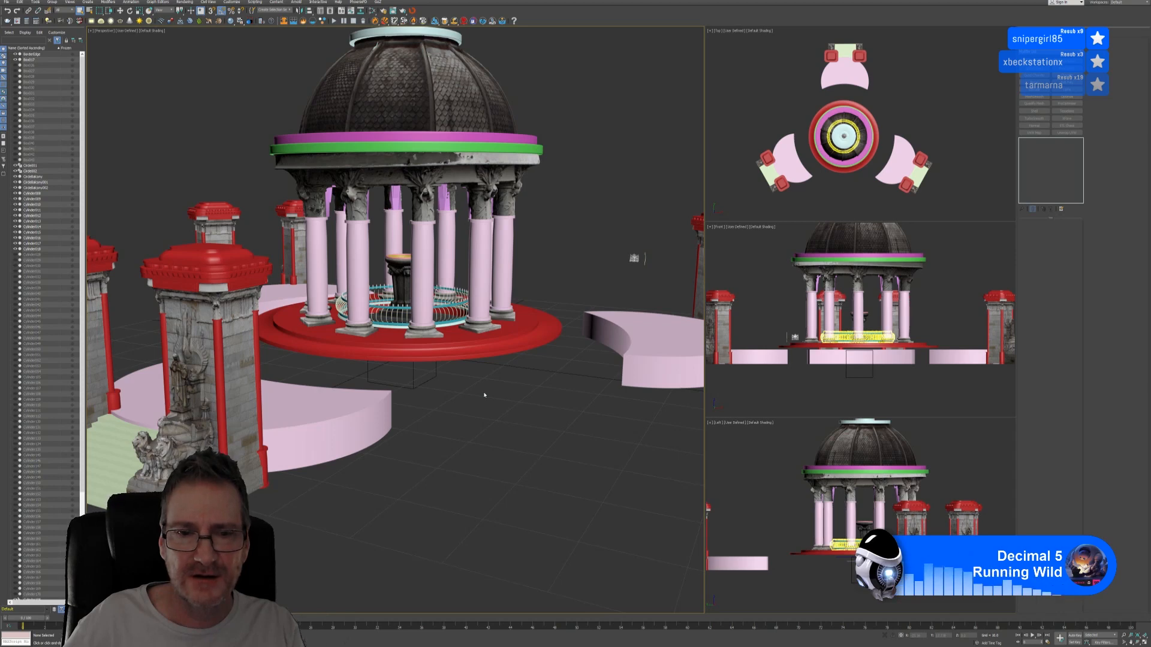
scroll(484, 395, "down", 5)
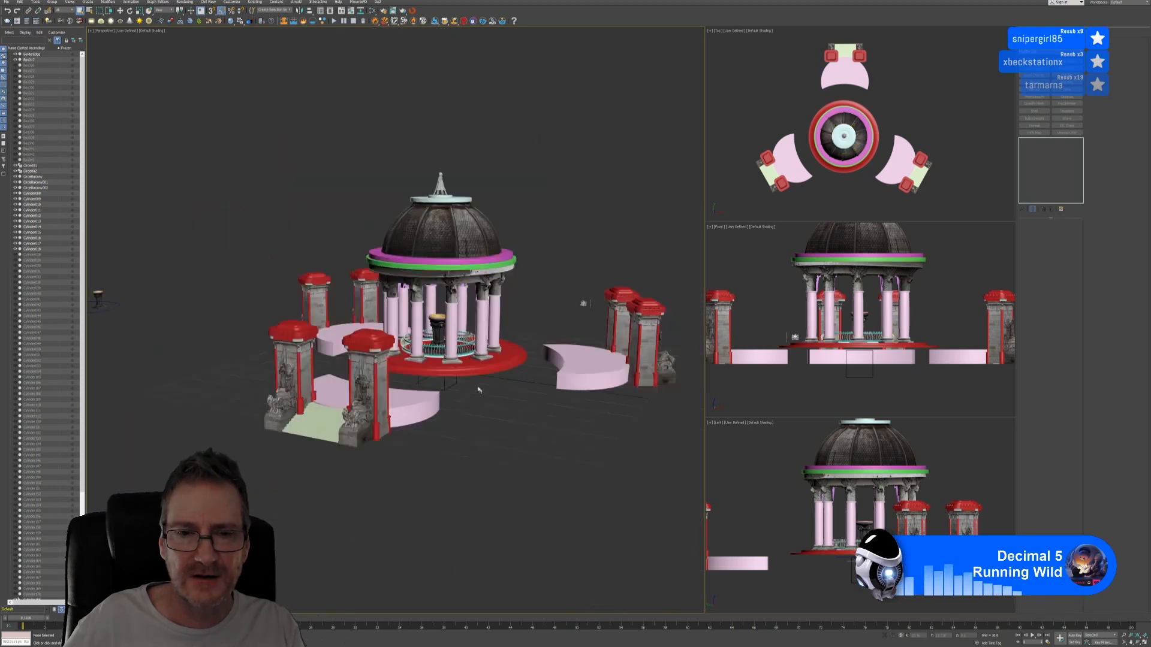
middle_click_drag(461, 377, 447, 352)
key("g")
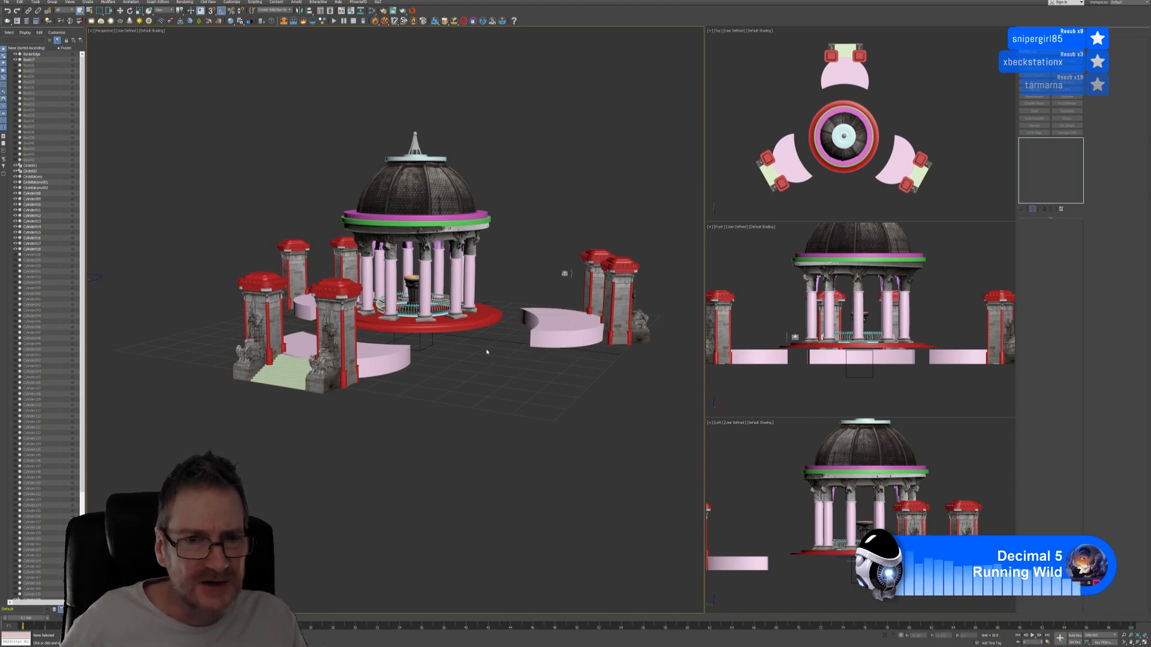
middle_click_drag(476, 367, 484, 371)
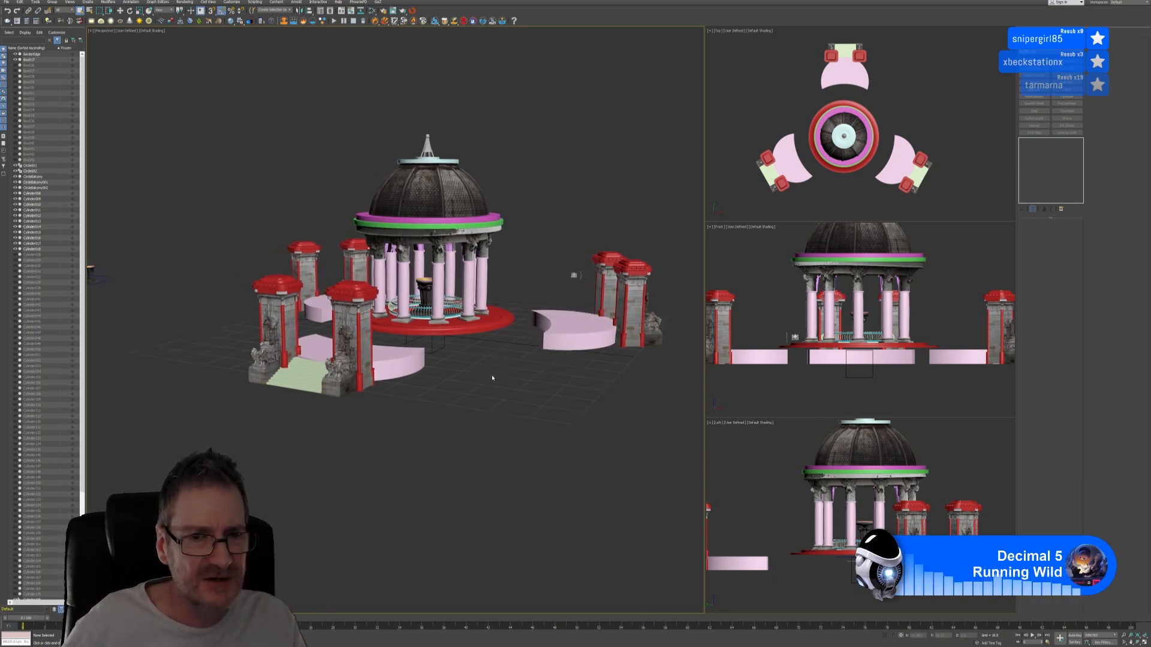
Step: Save the recovered scene as New Rotunda_R11.max in the project folder holding the earlier New Rotunda versions
left_click(7, 2)
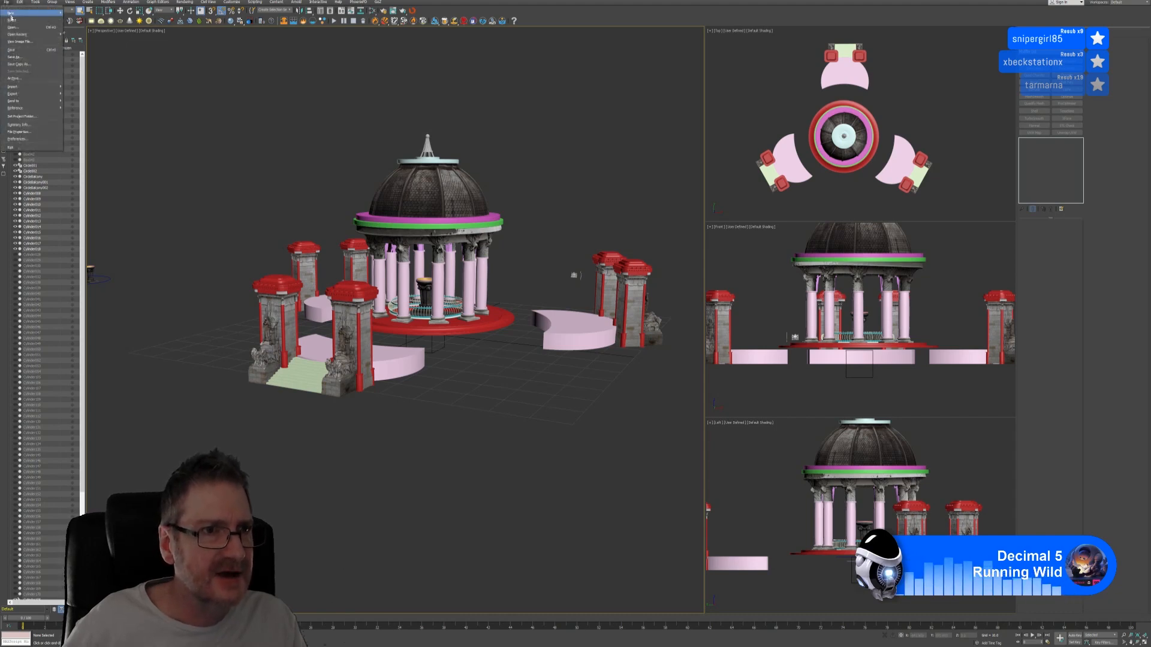
left_click(19, 58)
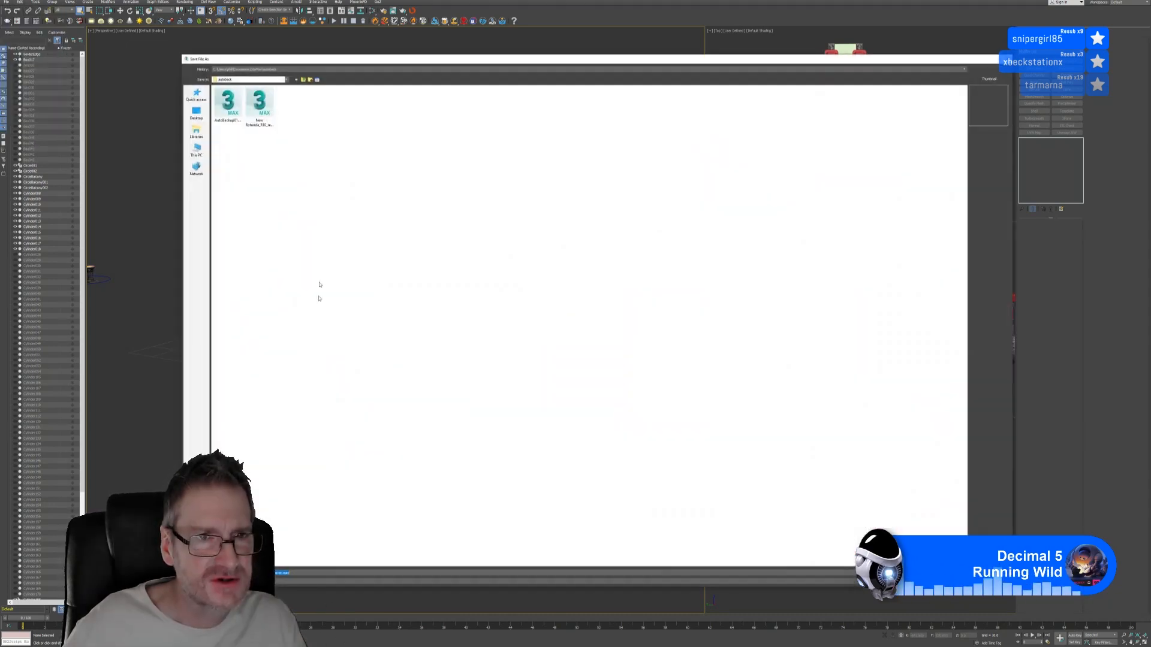
left_click(272, 70)
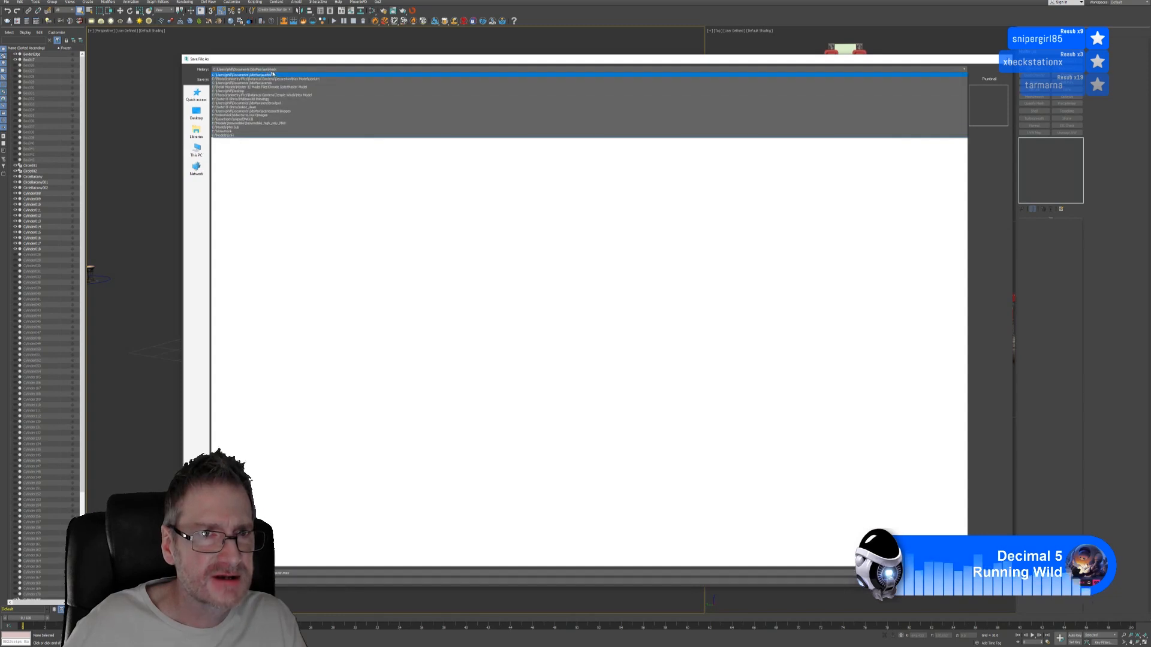
left_click(293, 79)
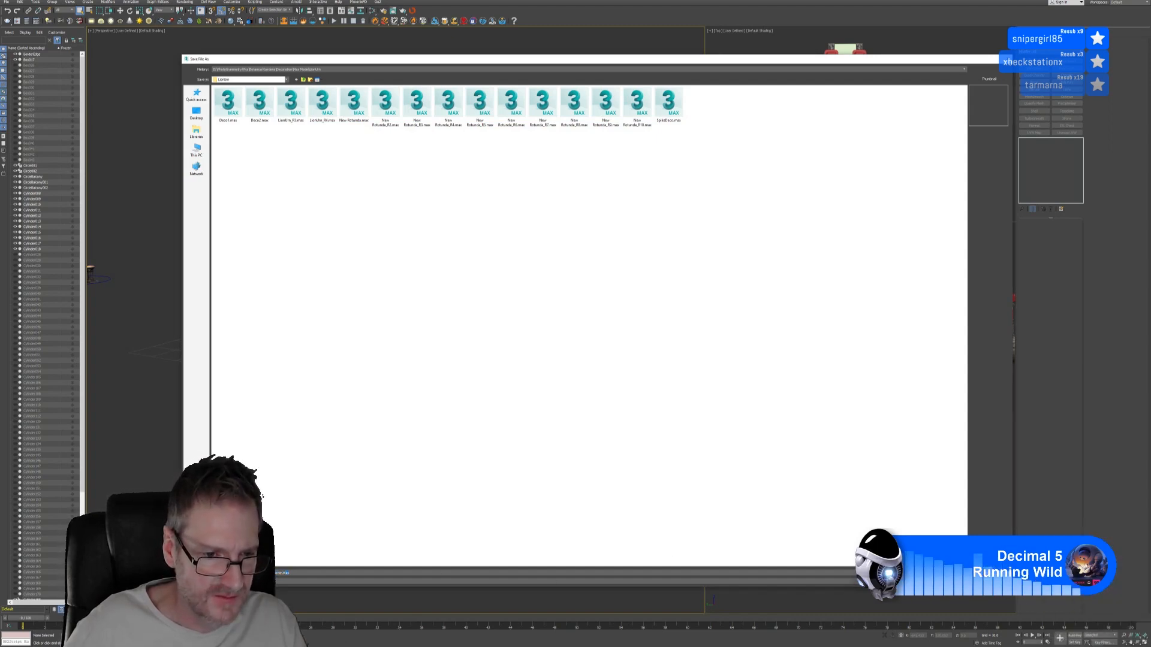
type("Deco3")
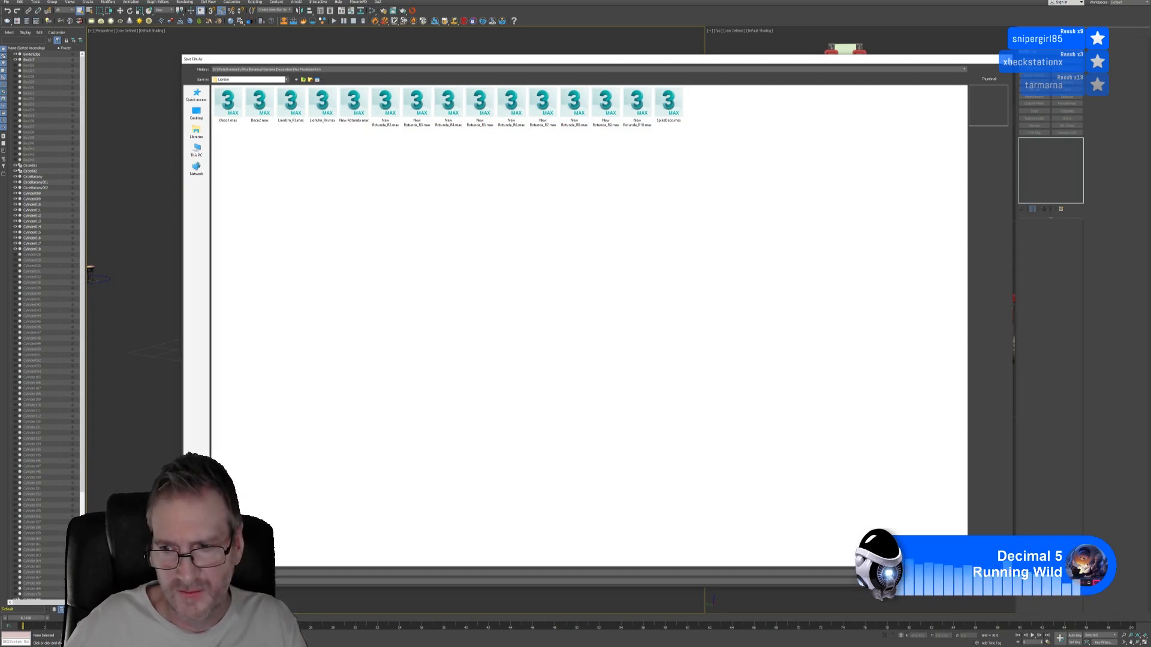
key("Return")
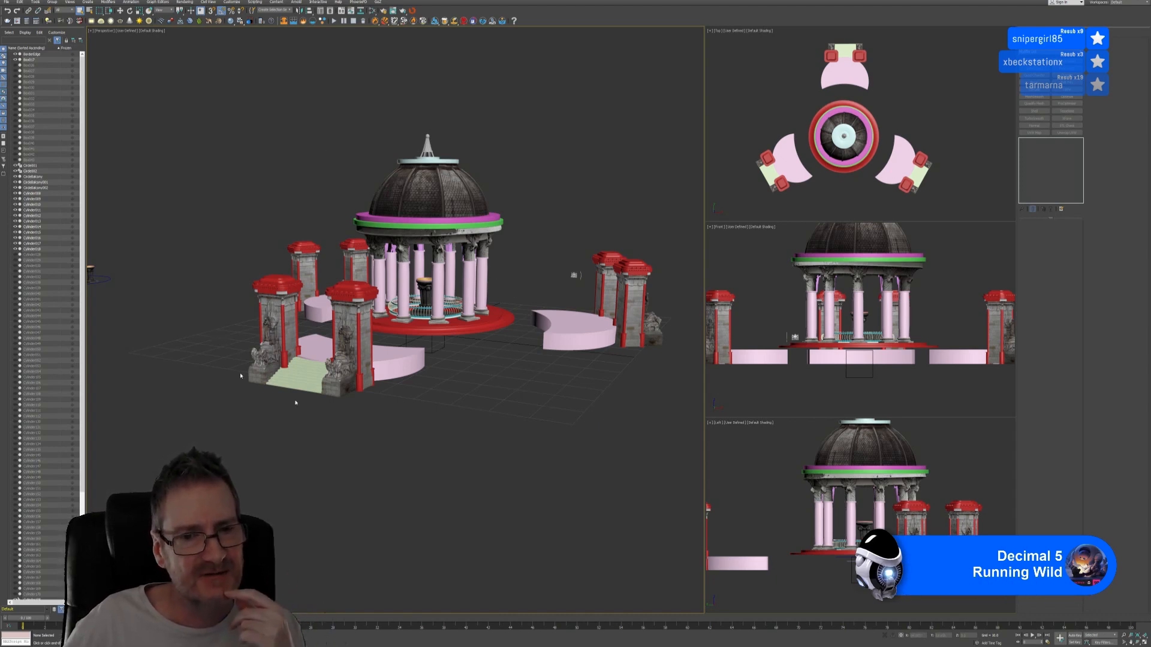
Step: Open the earlier scene version New Rotunda_R10.max from the recent files
left_click(7, 2)
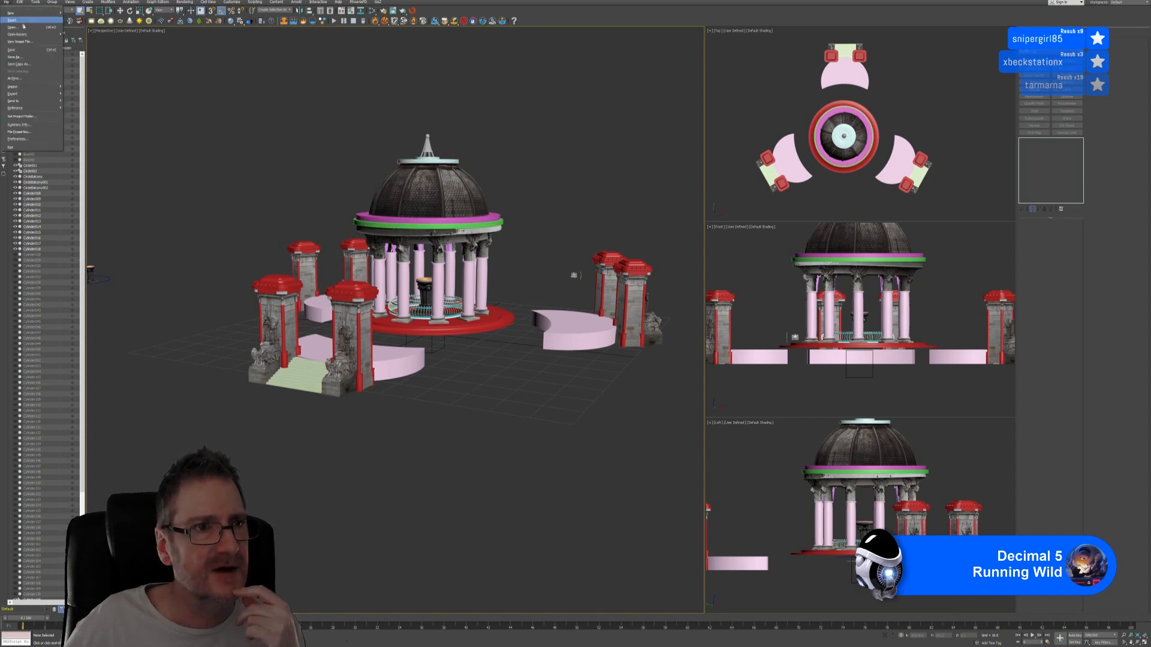
mouse_move(36, 35)
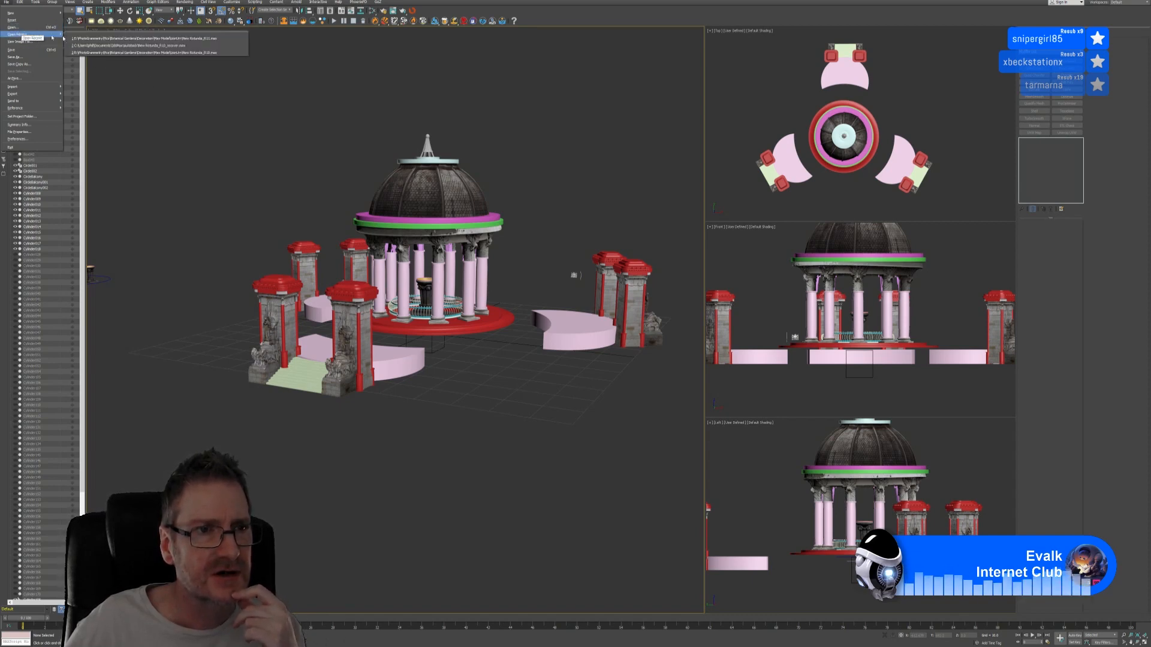
left_click(164, 47)
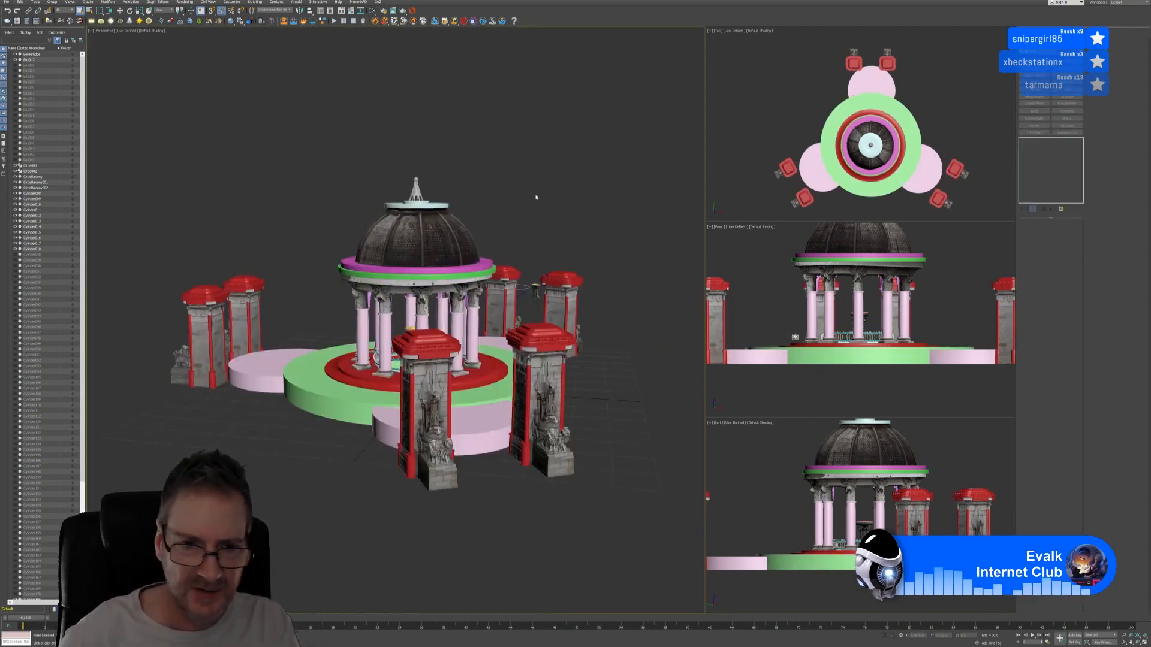
Step: Select the large round green platform and save only that object as CircleCenter.max in the project folder
scroll(388, 357, "up", 8)
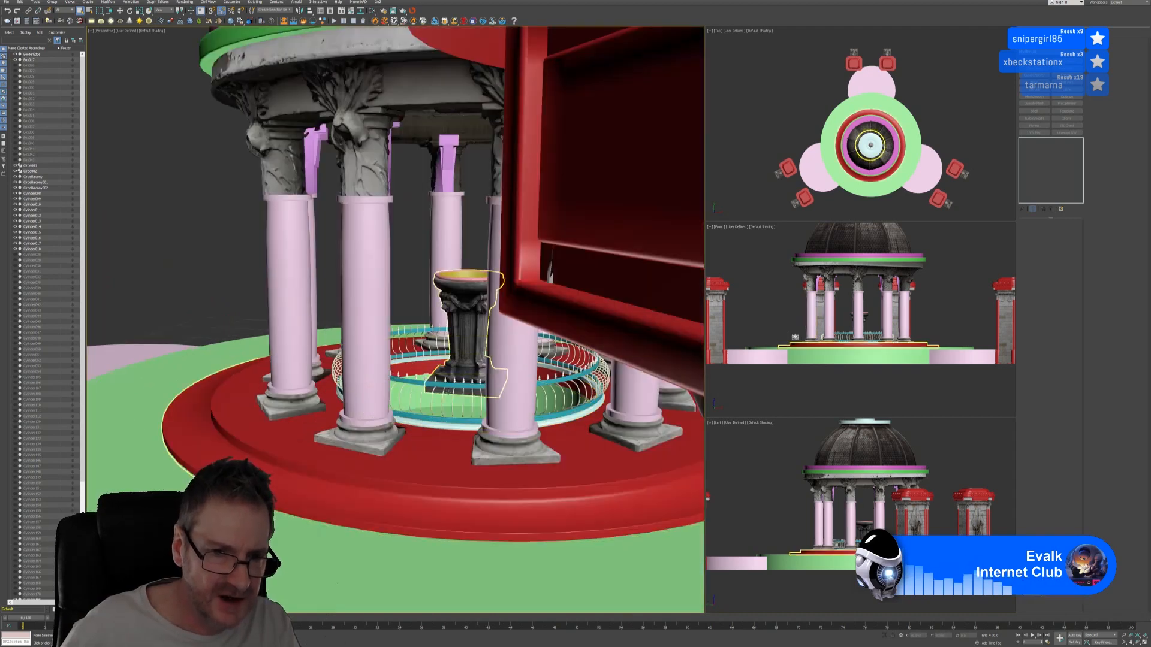
scroll(448, 392, "down", 5)
left_click(341, 453)
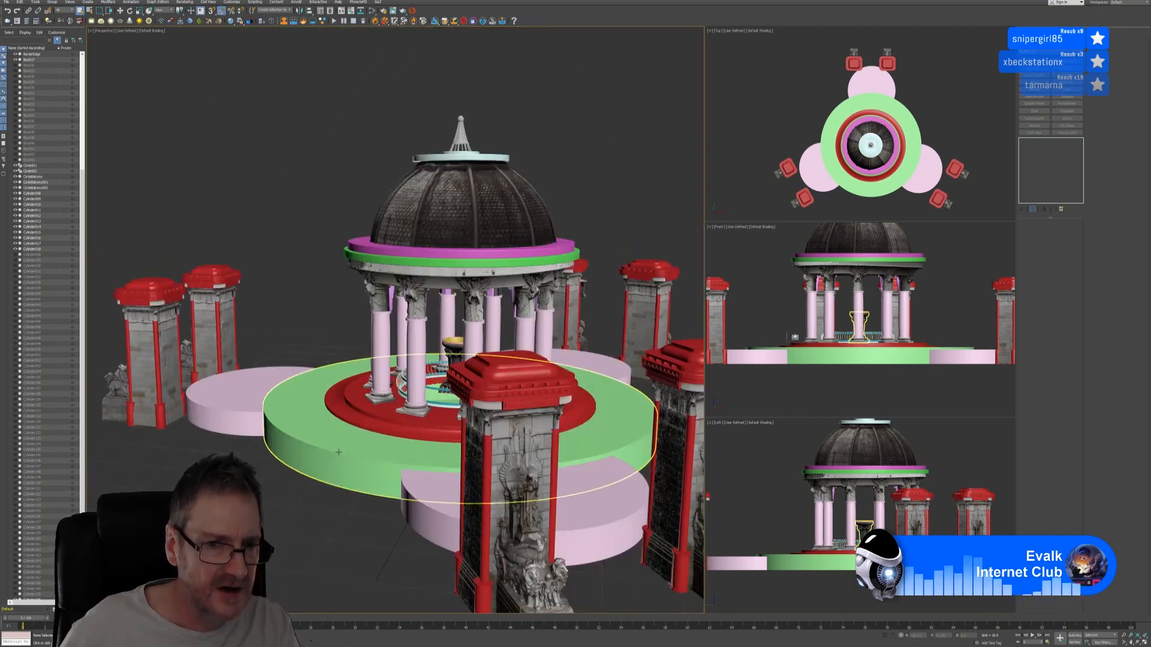
left_click(7, 2)
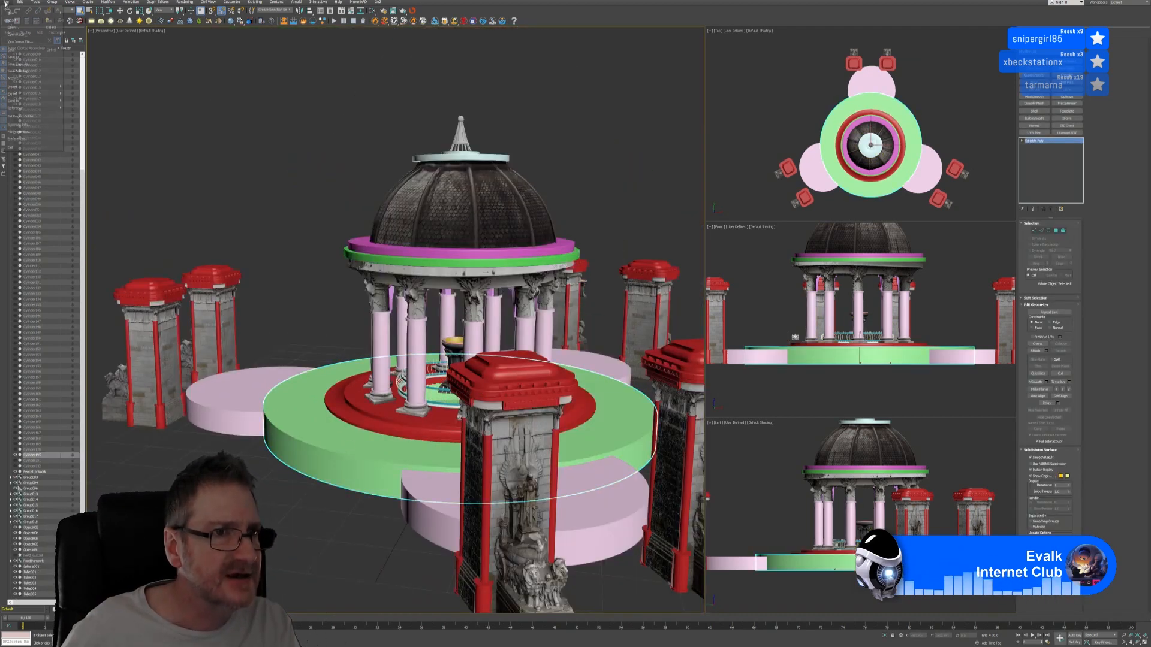
left_click(29, 66)
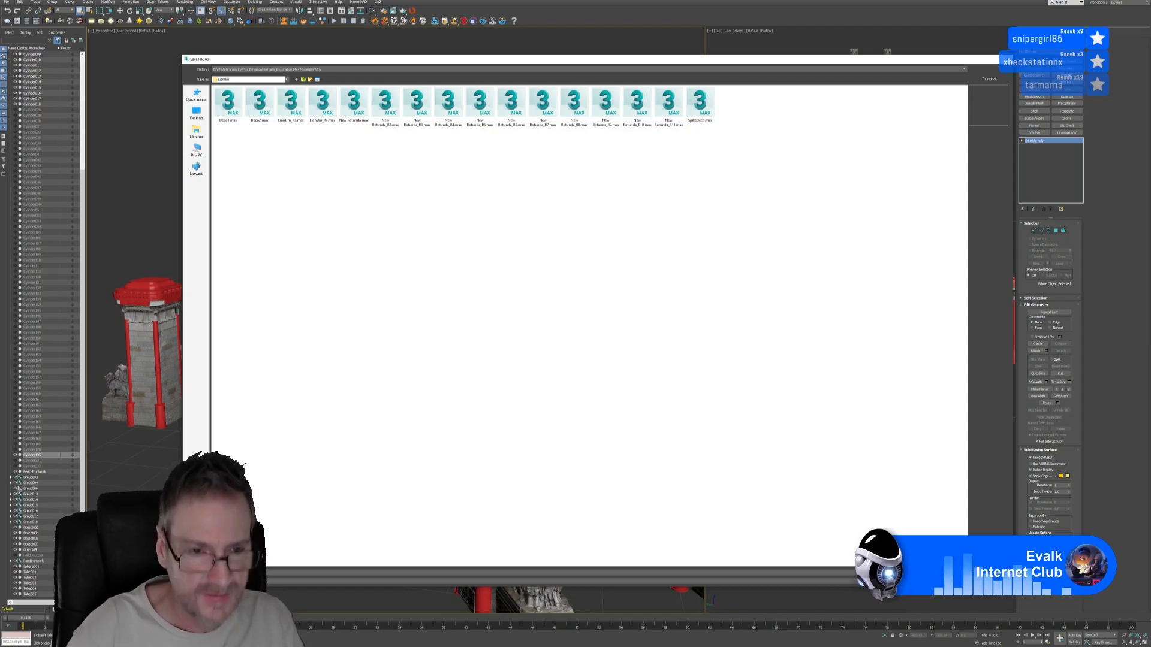
key("Return")
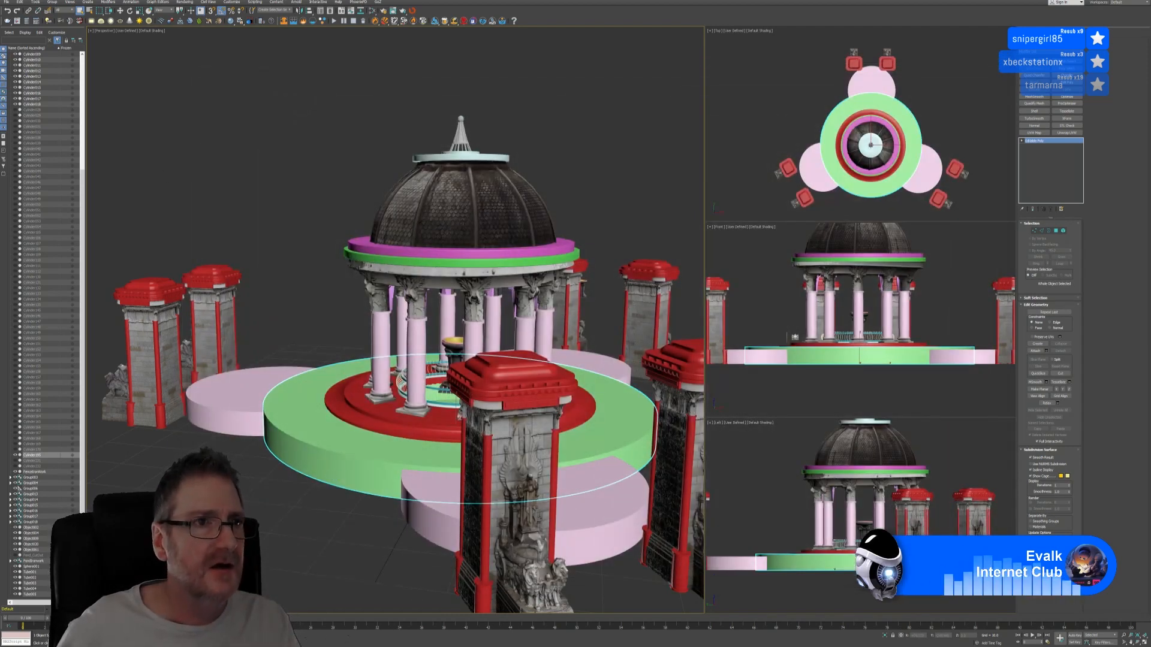
Step: Reopen New Rotunda_R11.max from the recent files
left_click(8, 3)
mouse_move(36, 34)
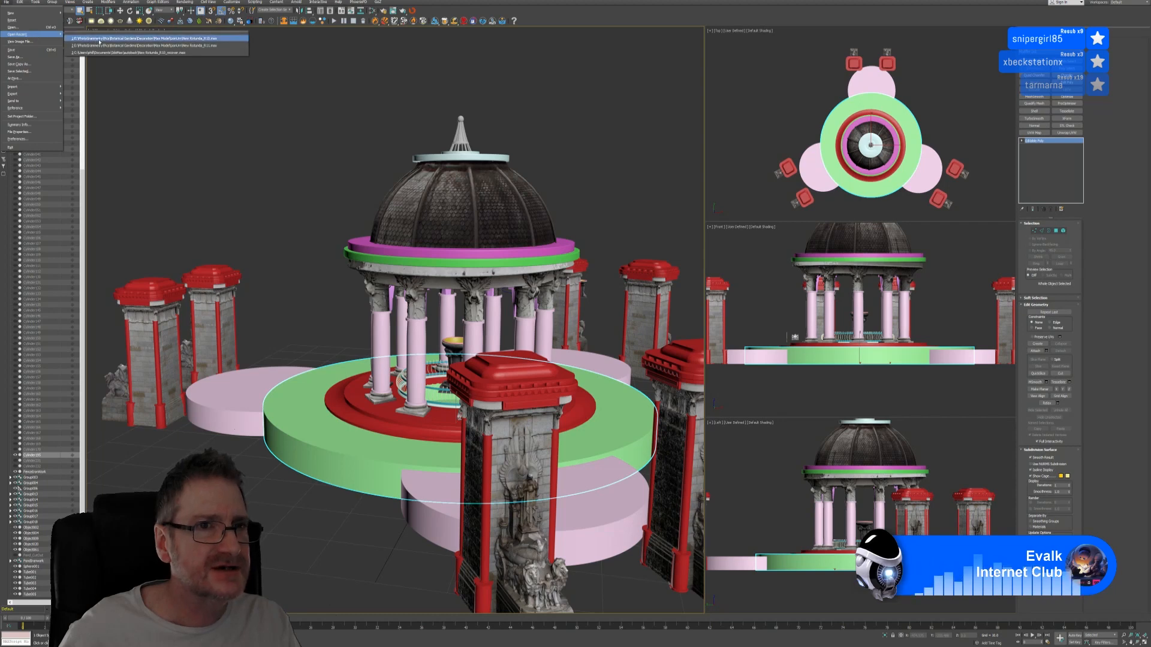
left_click(117, 46)
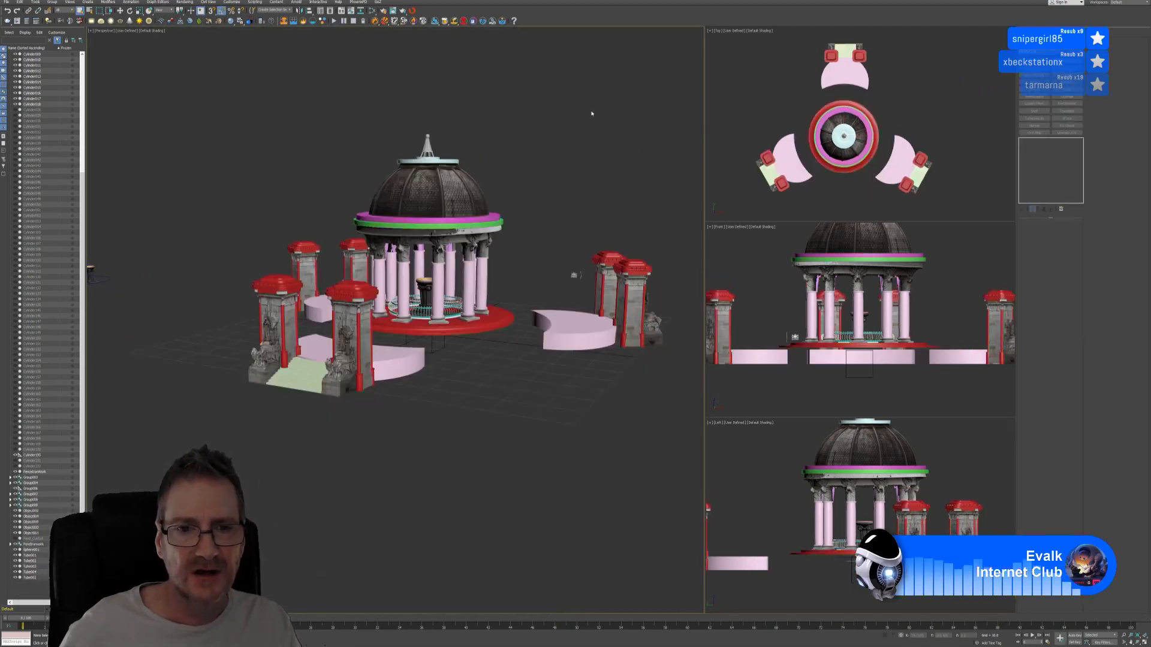
Step: Merge the round green platform from CircleCenter.max in the project folder into the current scene
left_click(6, 2)
mouse_move(33, 86)
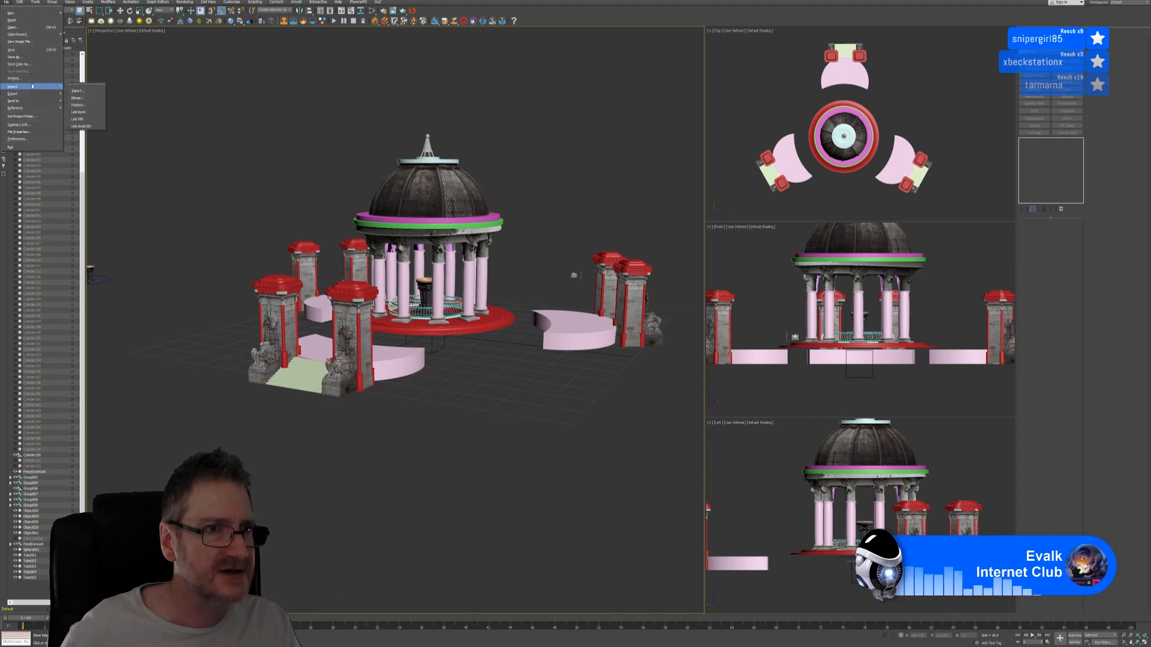
left_click(77, 97)
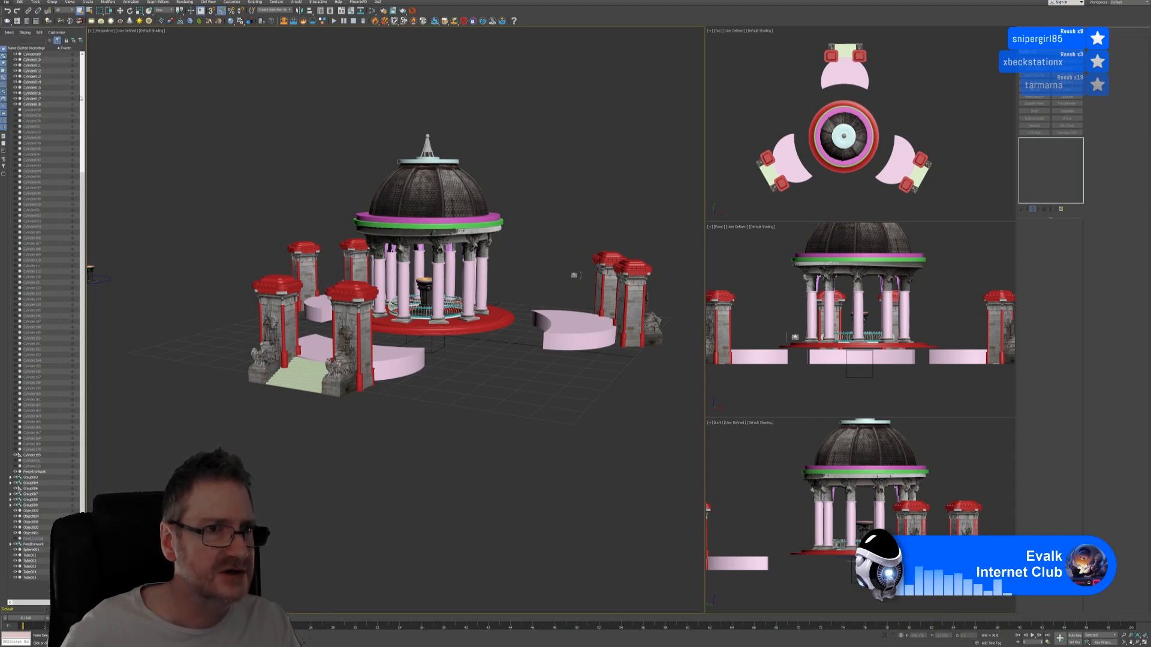
left_click(287, 70)
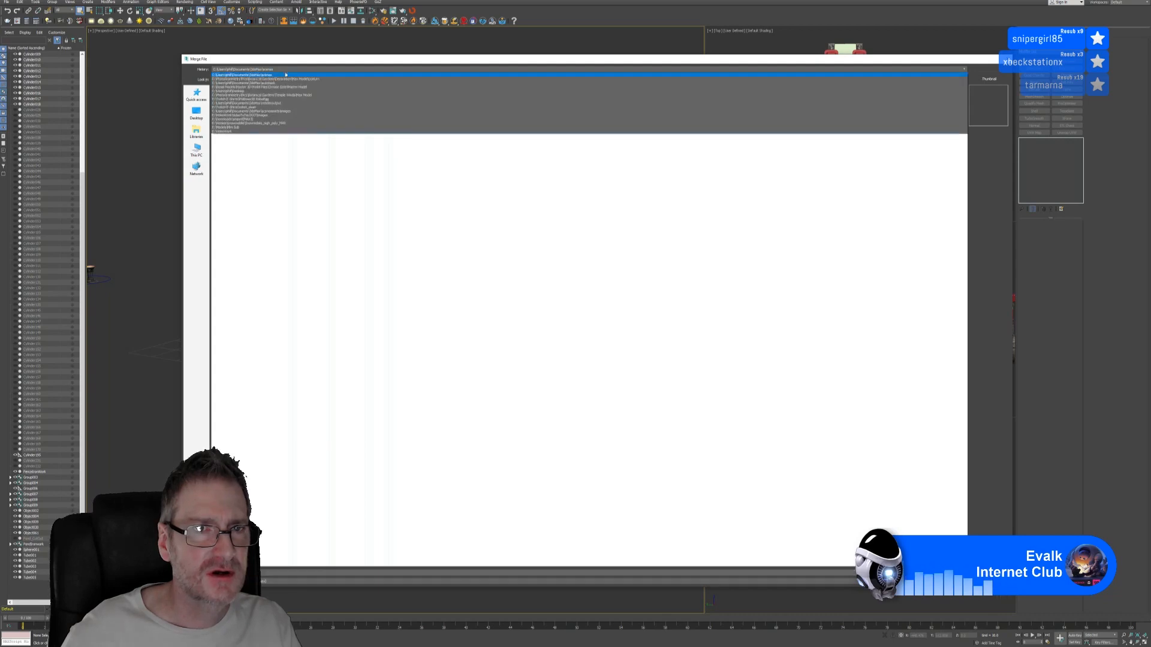
left_click(305, 80)
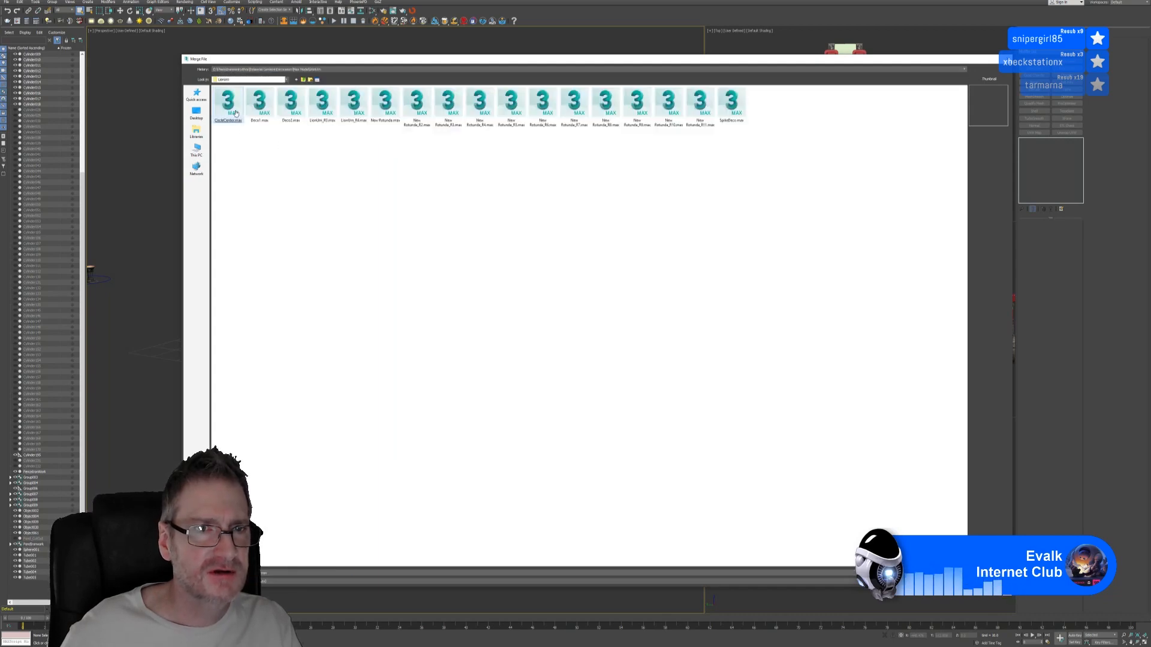
key("Return")
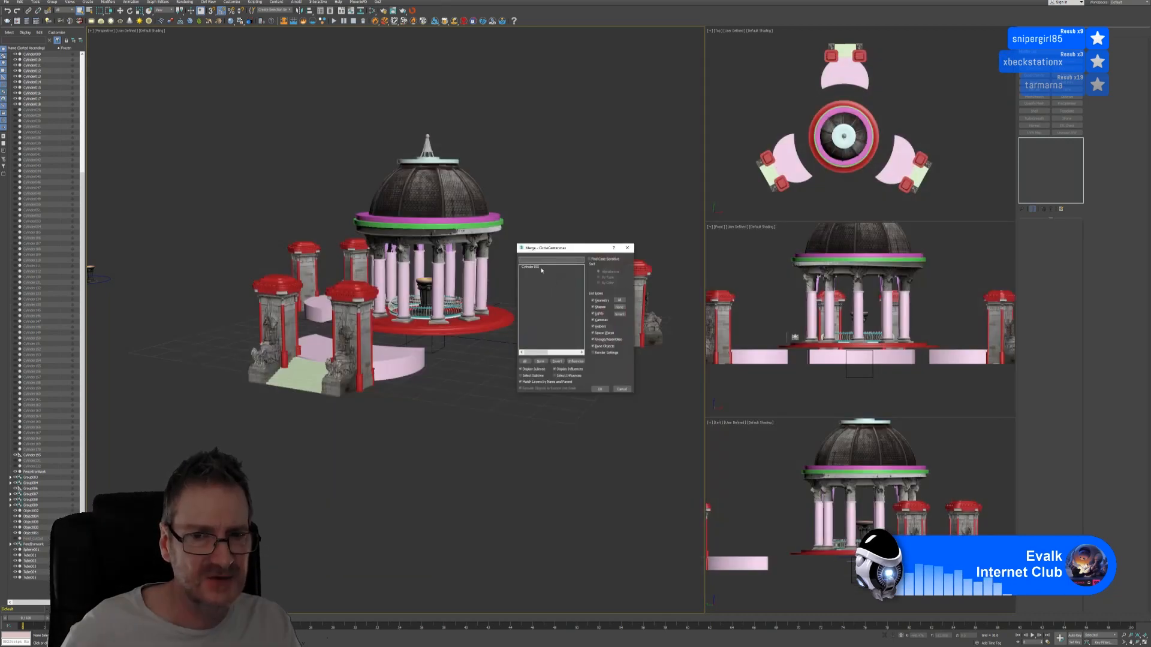
left_click(600, 388)
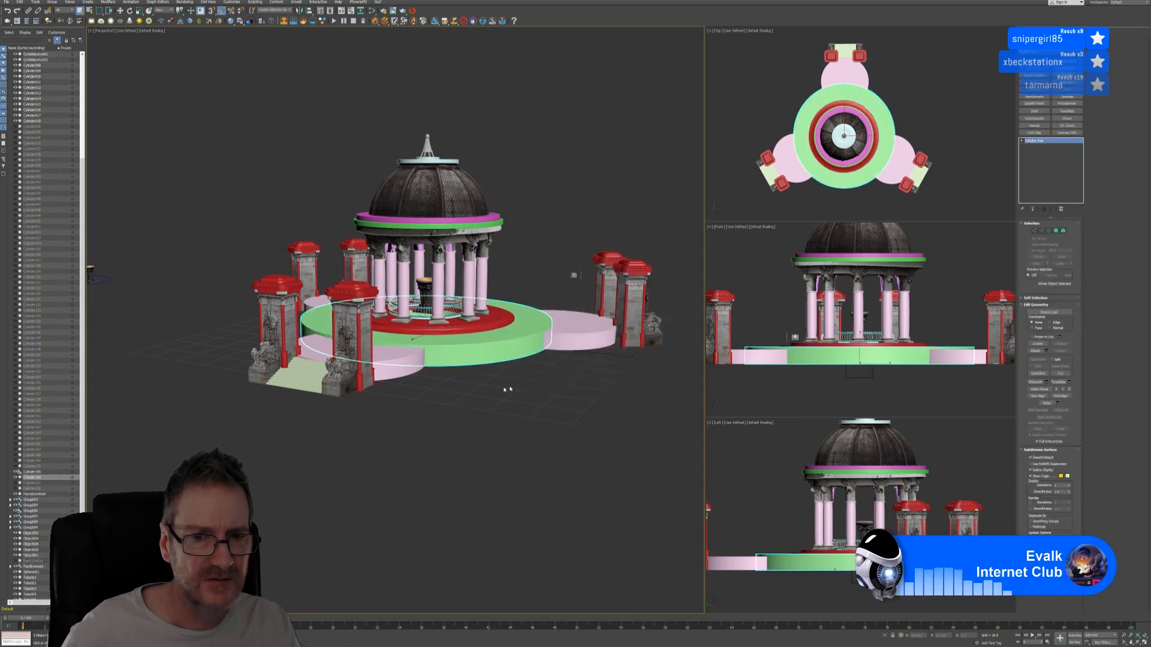
Step: Check the merged green platform around the rotunda and save the scene
scroll(424, 310, "up", 5)
scroll(397, 308, "up", 5)
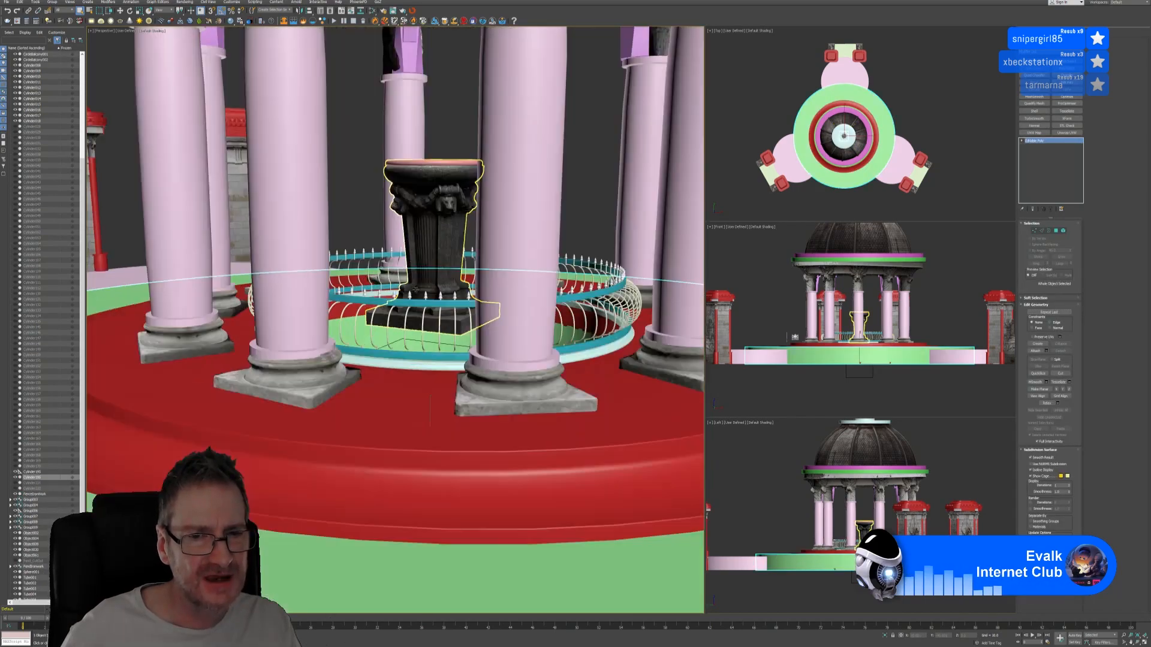
scroll(397, 308, "down", 10)
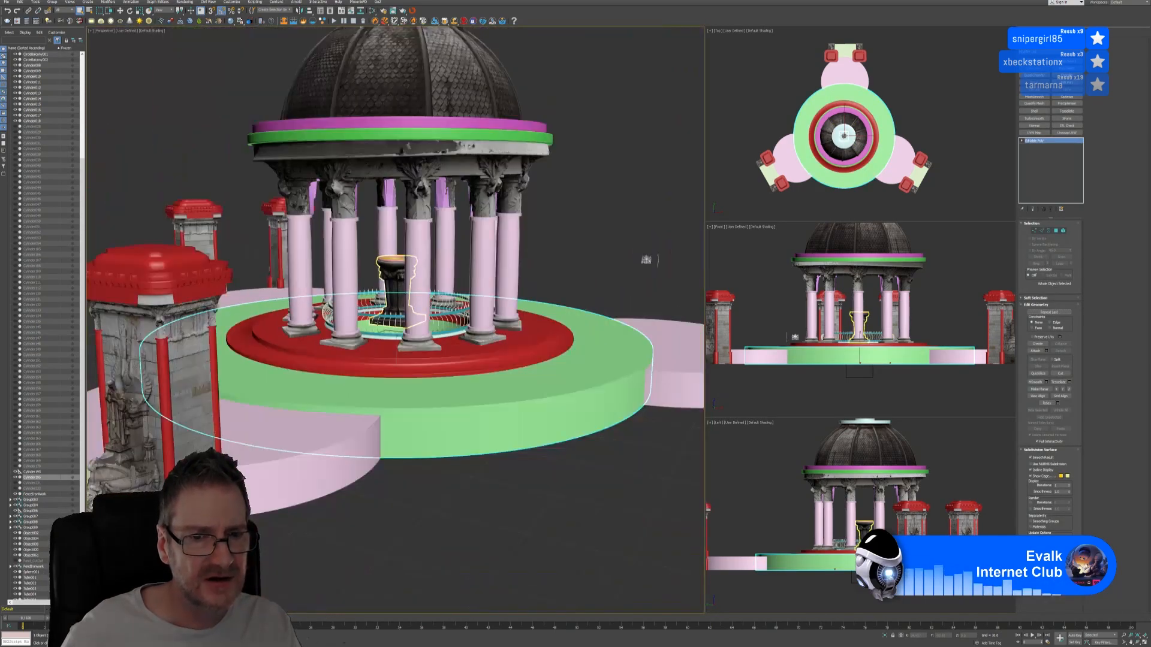
left_click(527, 210)
middle_click_drag(527, 208, 546, 214)
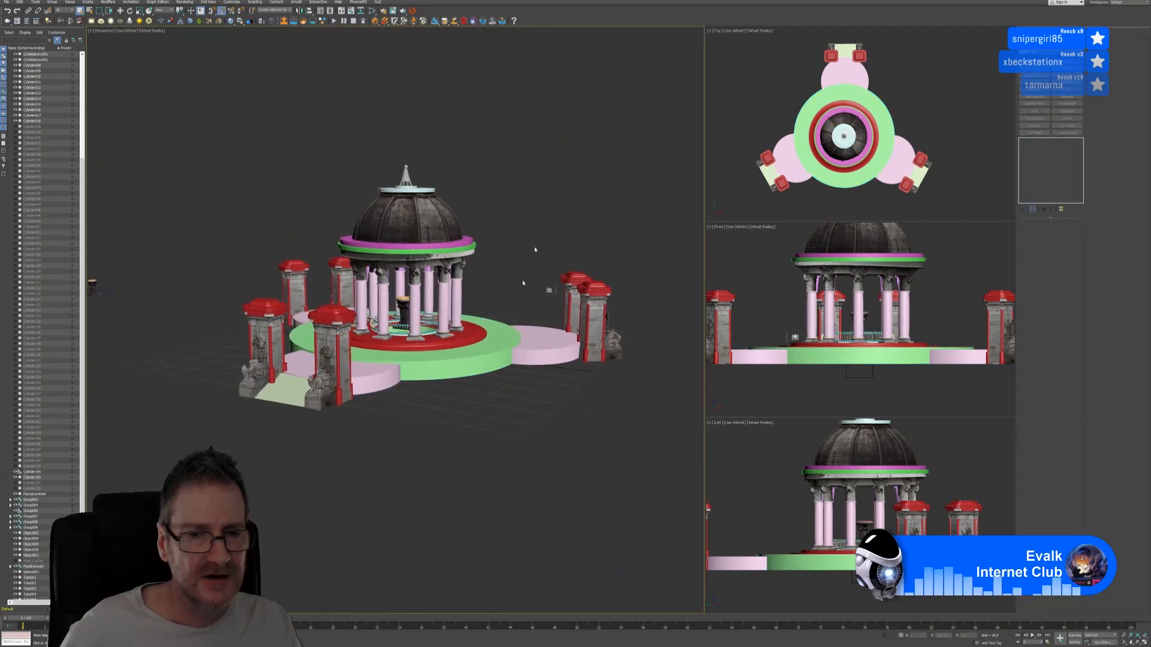
left_click(477, 356)
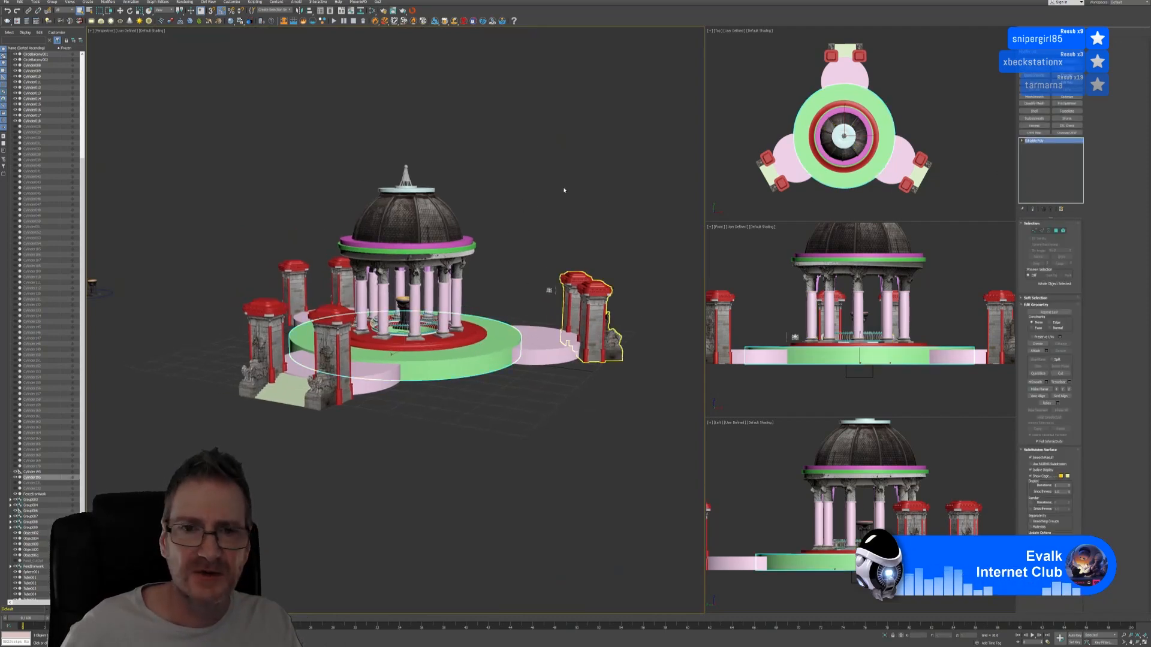
left_click(528, 190)
left_click(6, 2)
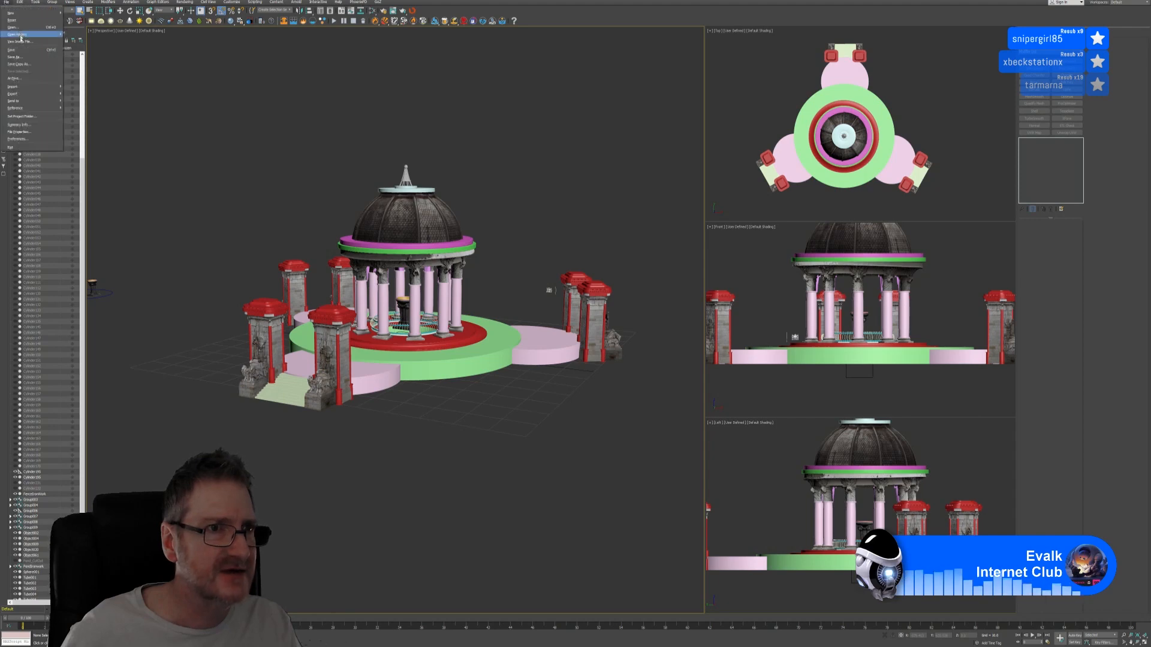
left_click(24, 50)
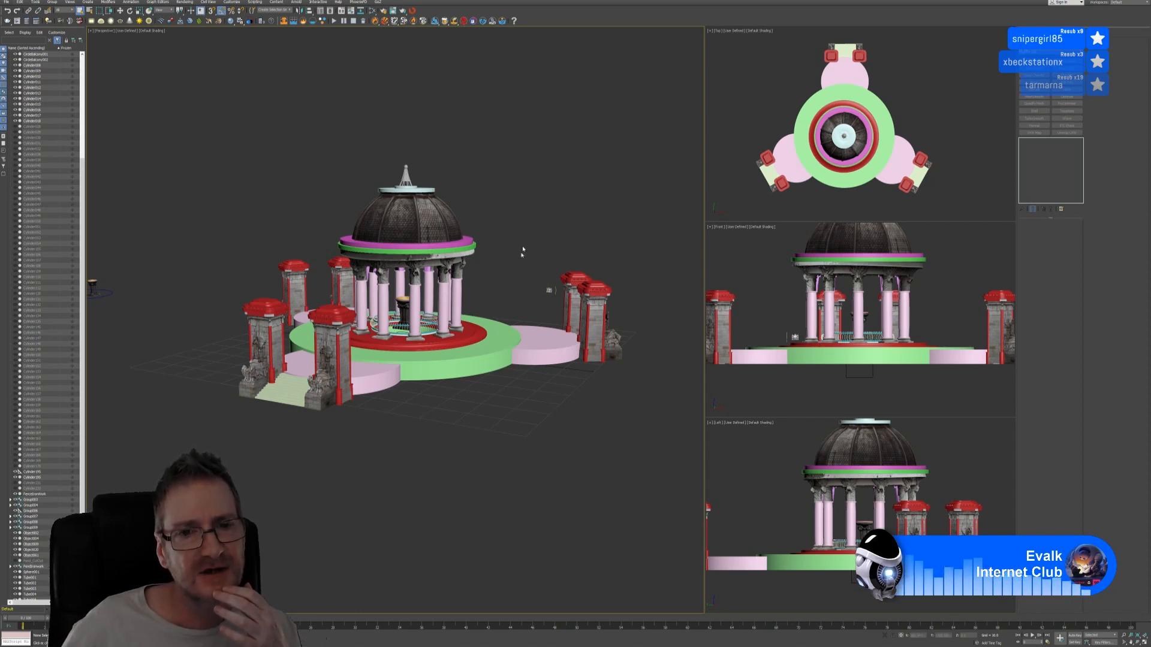
Step: Add a Chamfer modifier to the round green platform and reduce its amount to a narrow edge bevel
scroll(477, 305, "up", 5)
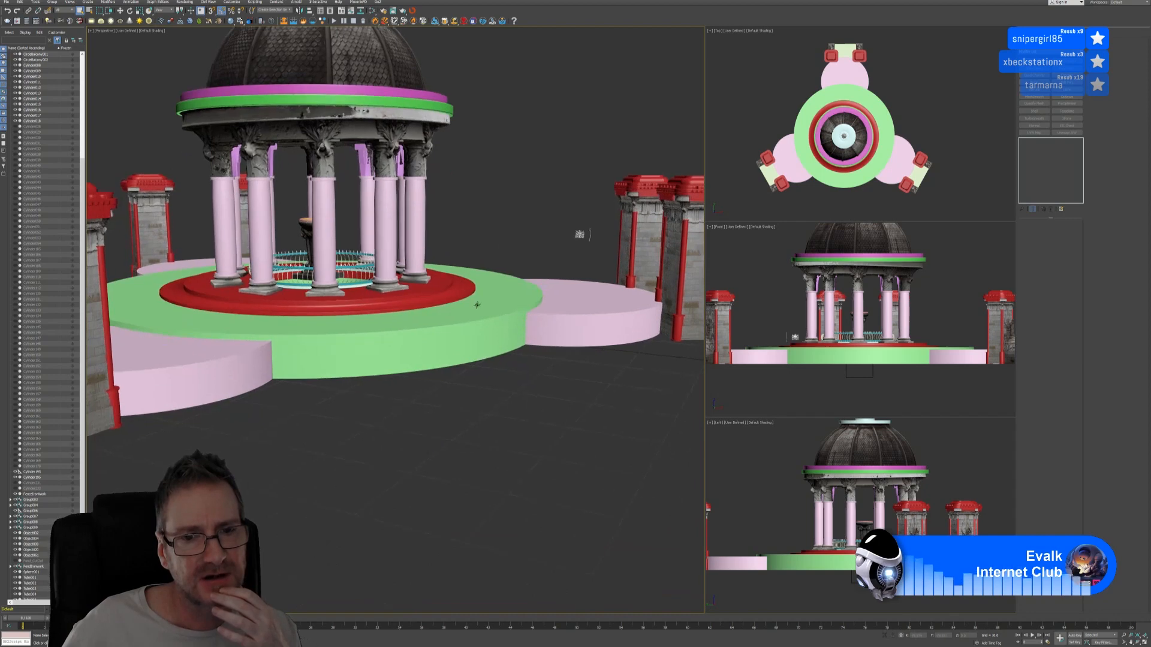
left_click(477, 305)
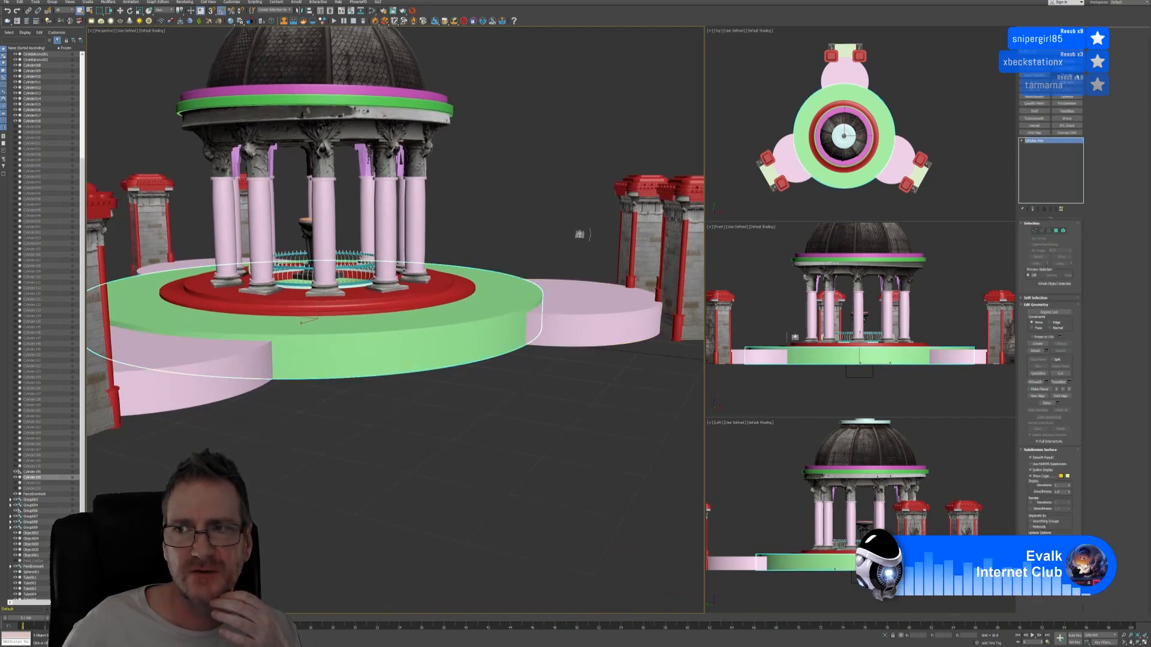
left_click(1073, 76)
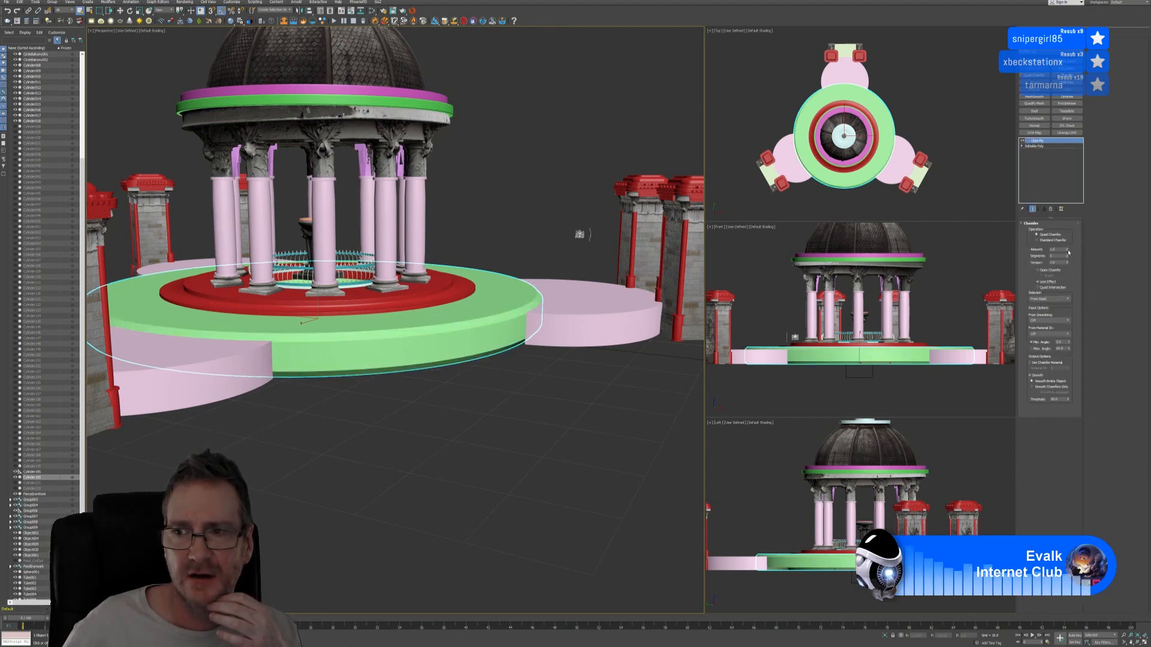
left_click_drag(1068, 253, 1068, 276)
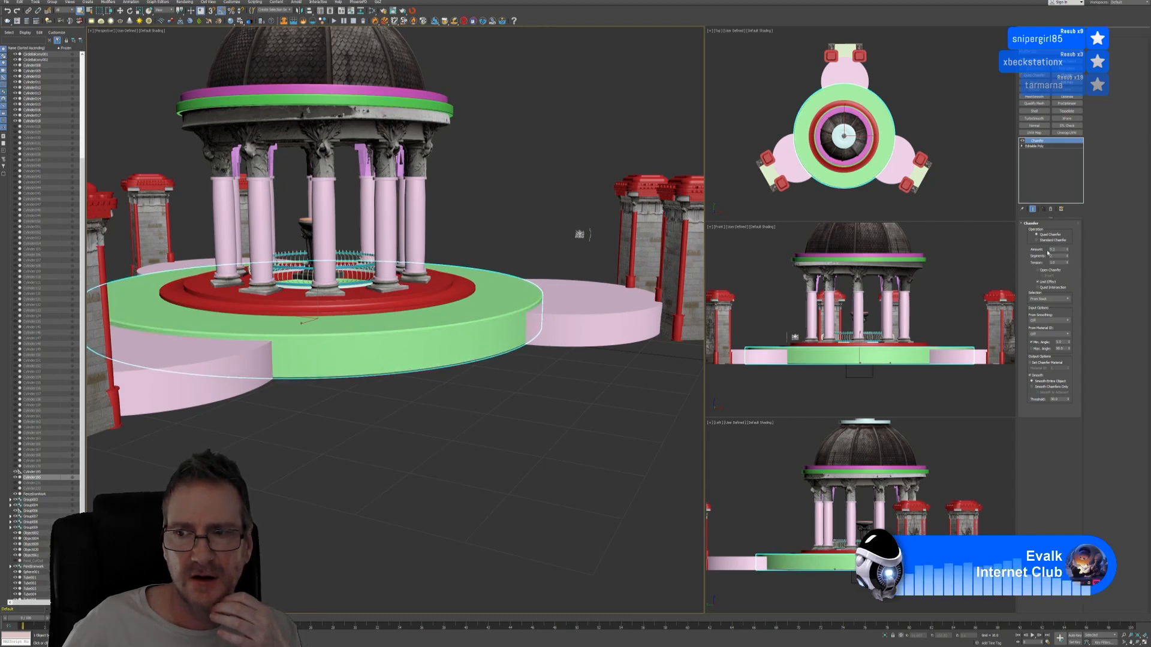
Step: Isolate the round green platform, lower its chamfer tension to round the edges, and bring back the full scene
middle_click_drag(387, 422, 347, 341, "alt")
scroll(347, 341, "up", 3)
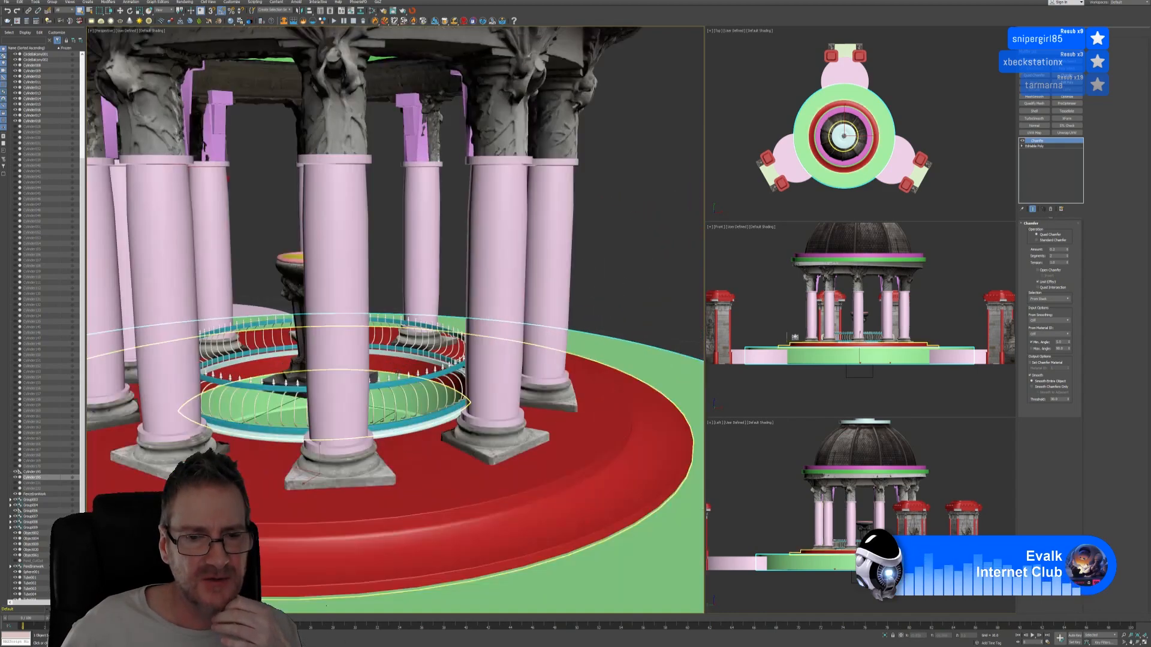
scroll(411, 384, "up", 3)
scroll(412, 384, "up", 3)
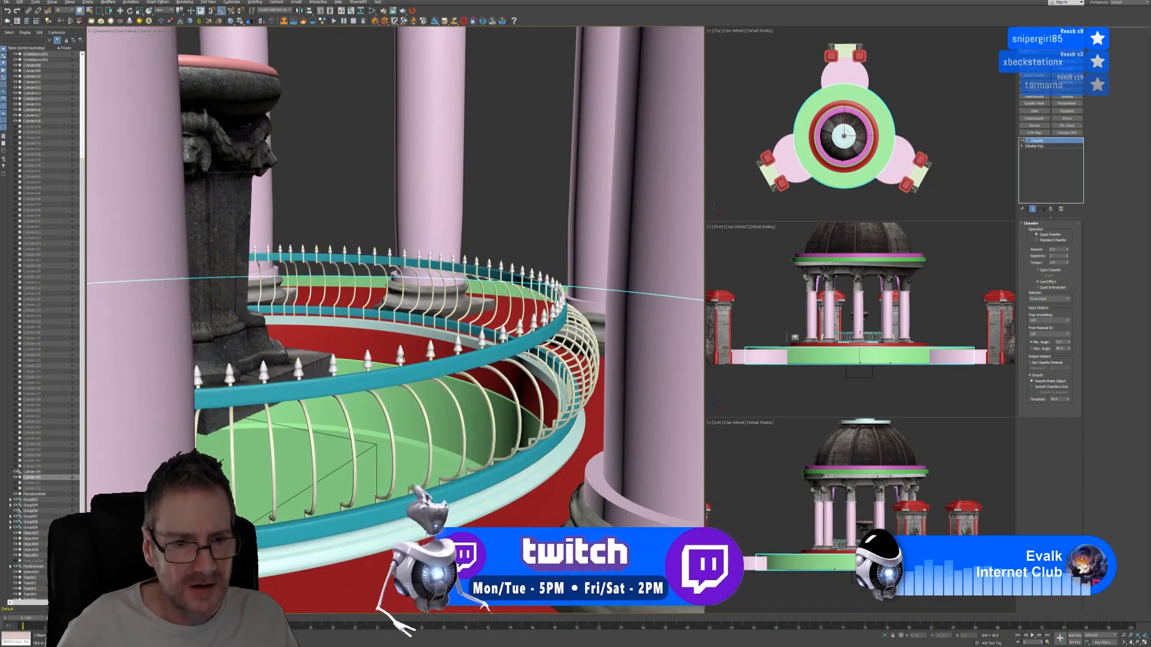
middle_click_drag(386, 348, 421, 367, "alt")
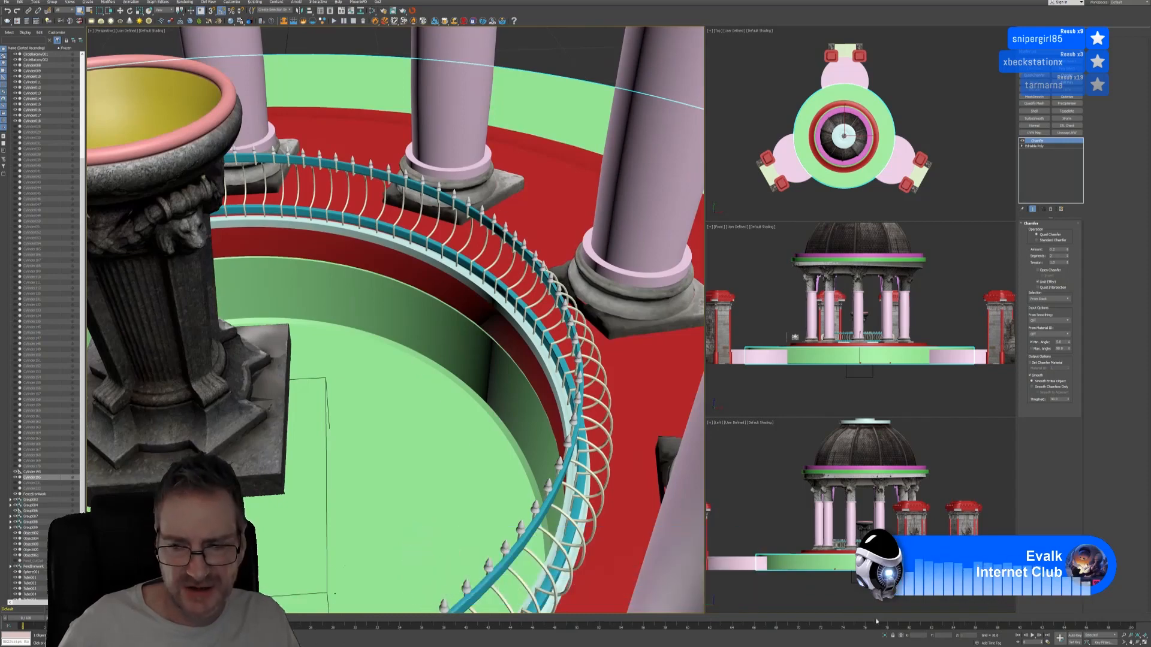
key("alt+q")
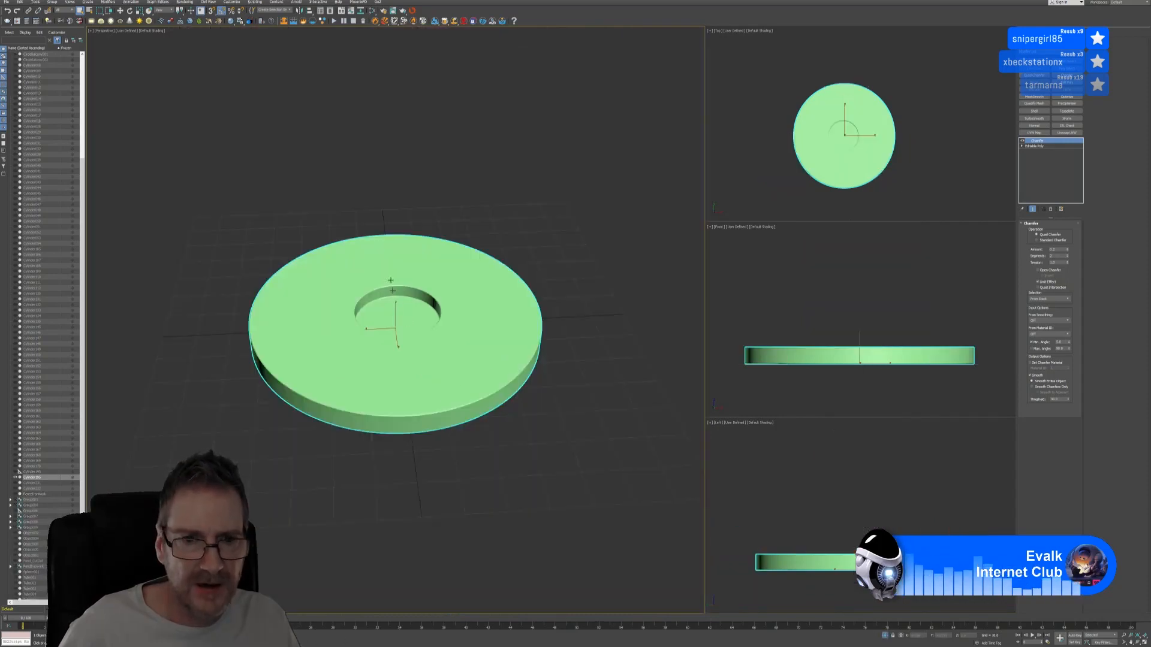
scroll(391, 280, "up", 10)
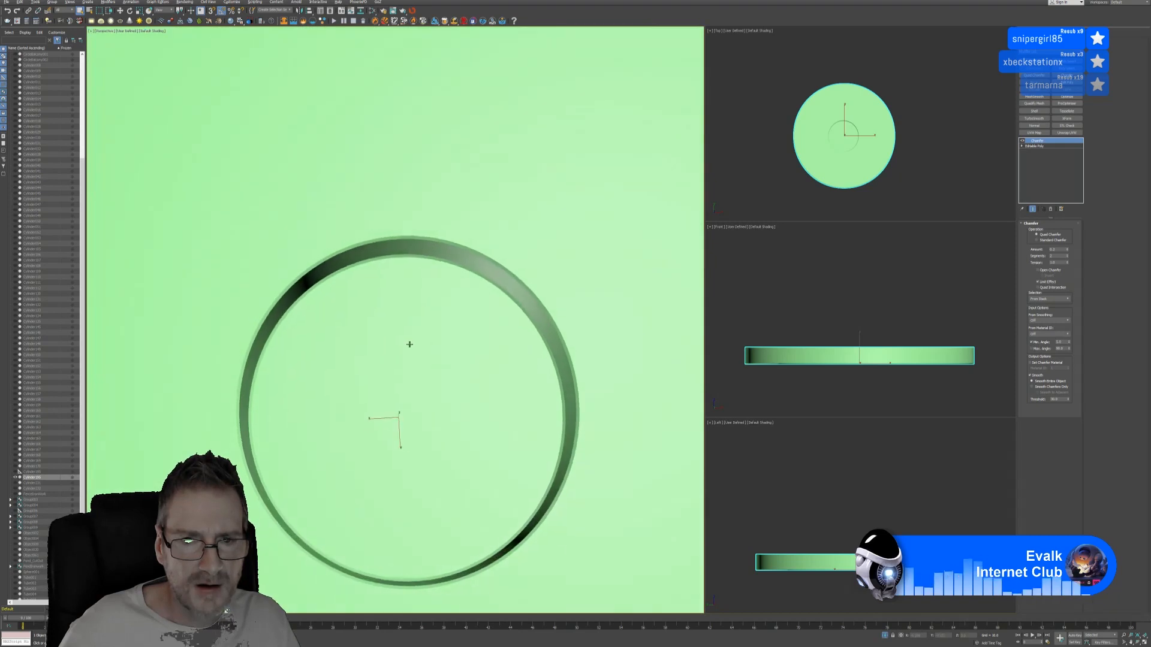
middle_click_drag(409, 344, 398, 314, "alt")
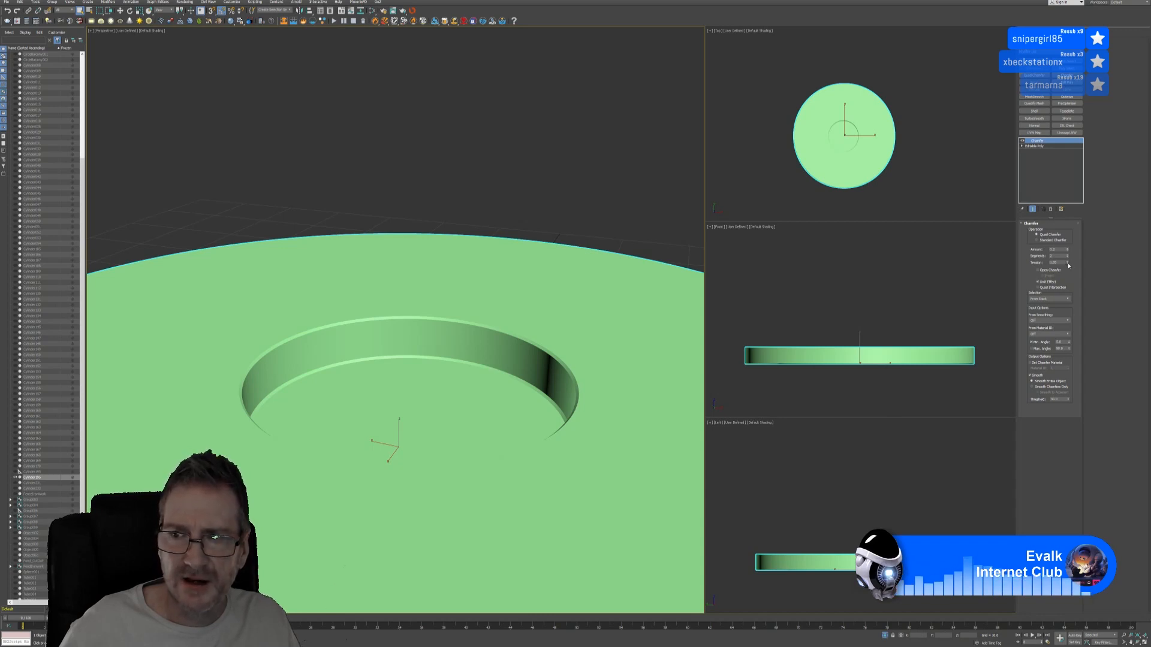
left_click_drag(1068, 265, 1067, 280)
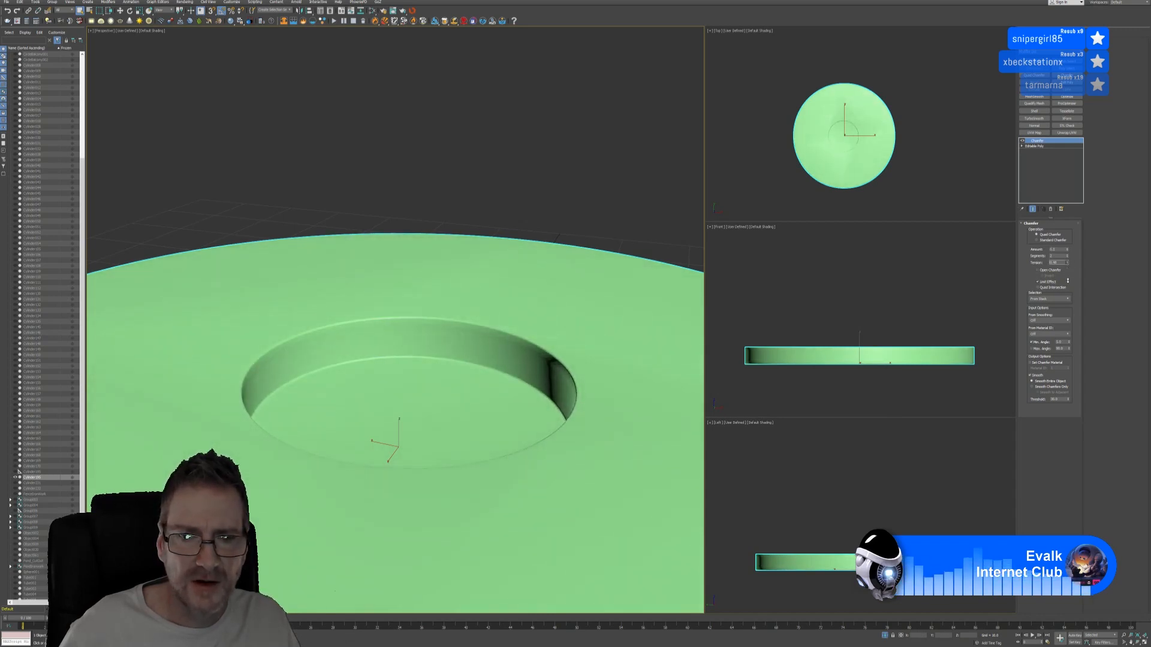
scroll(474, 403, "down", 6)
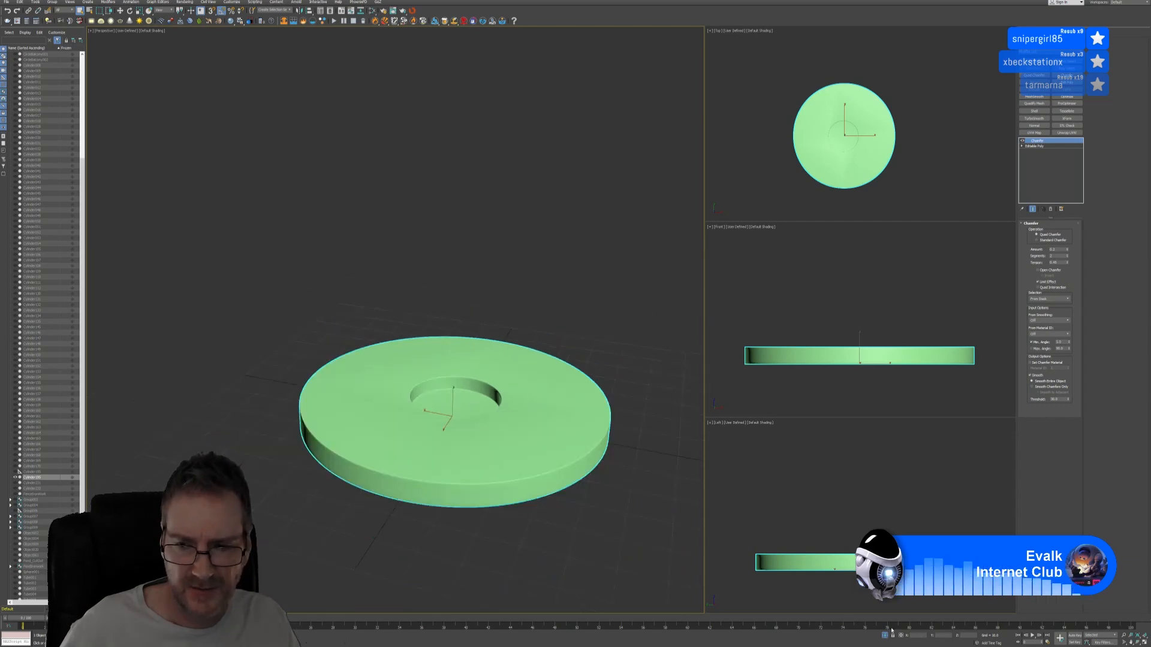
key("alt+q")
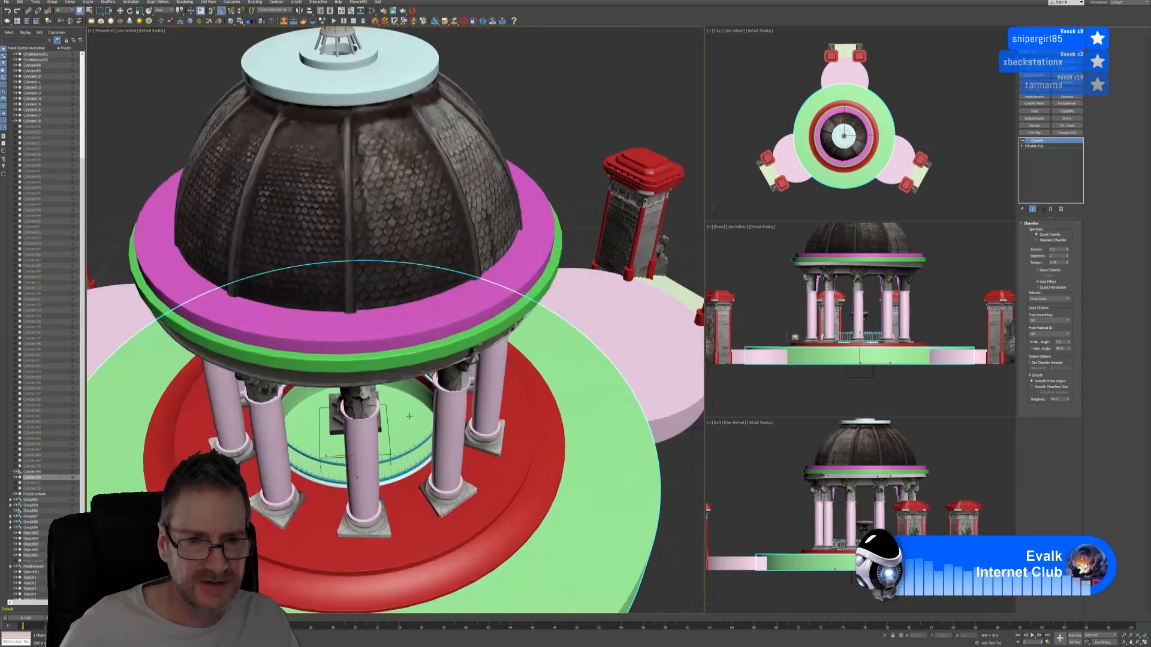
Step: Review the chamfered green platform in the full scene, deselect it and save the scene
middle_click_drag(537, 473, 495, 419, "alt")
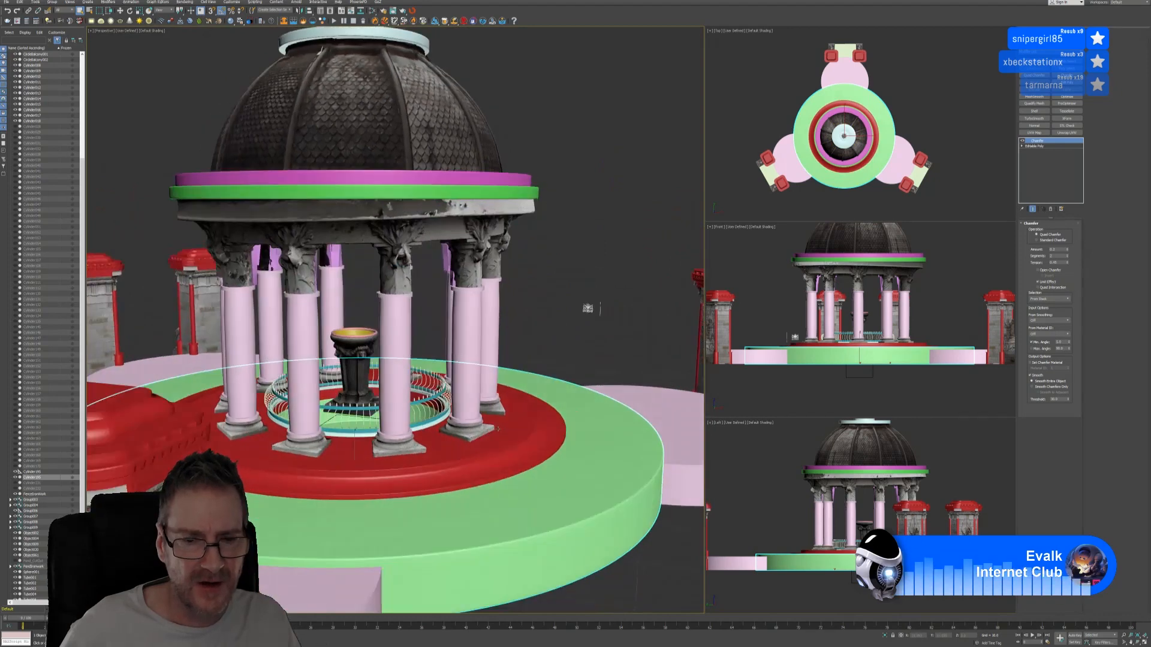
scroll(495, 419, "down", 3)
middle_click_drag(527, 515, 527, 493, "alt")
left_click(522, 479)
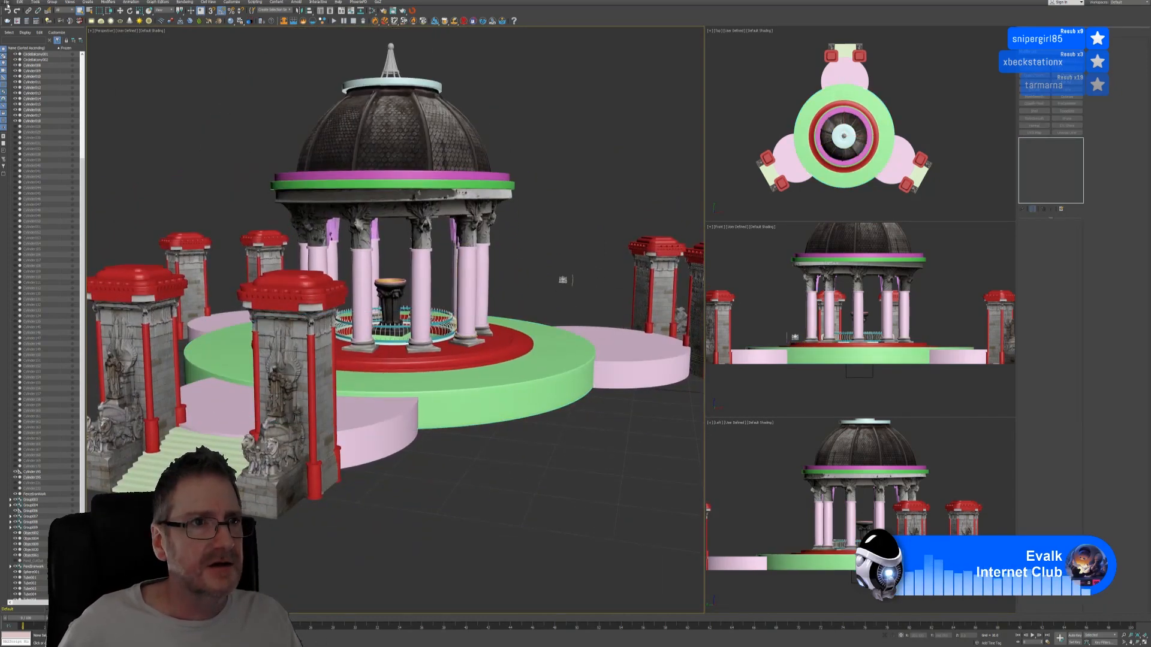
left_click(8, 4)
left_click(24, 48)
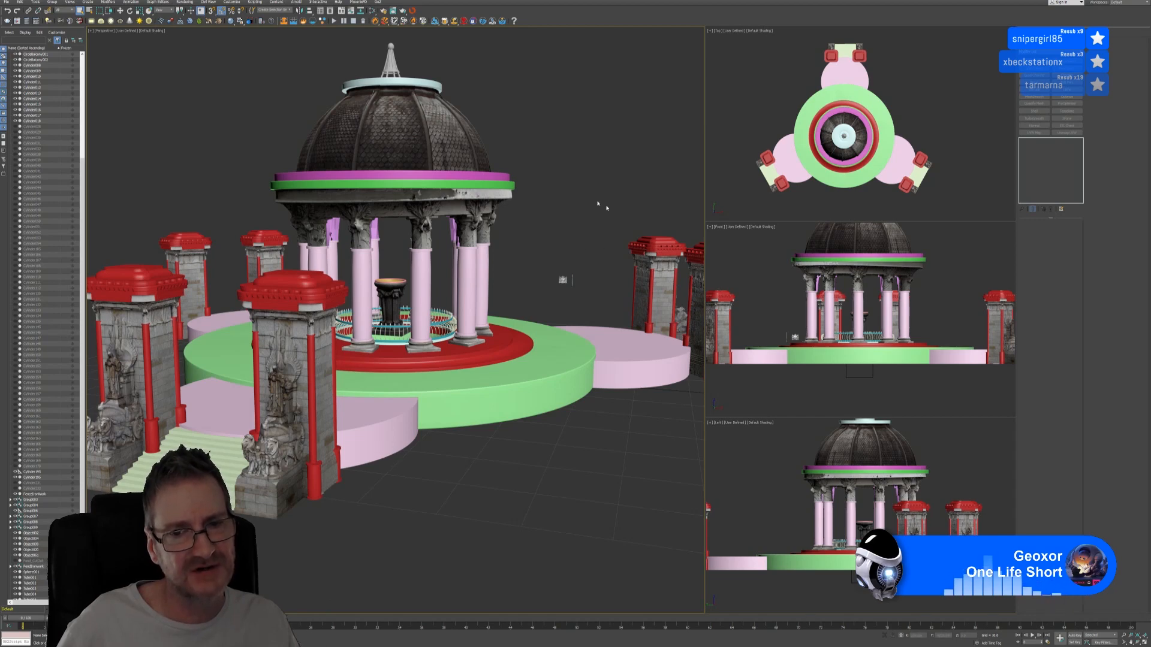
Step: Isolate the pink crescent landing behind the front stairs and add a Chamfer modifier with a small amount and reduced tension
middle_click_drag(589, 177, 580, 147)
left_click(368, 371)
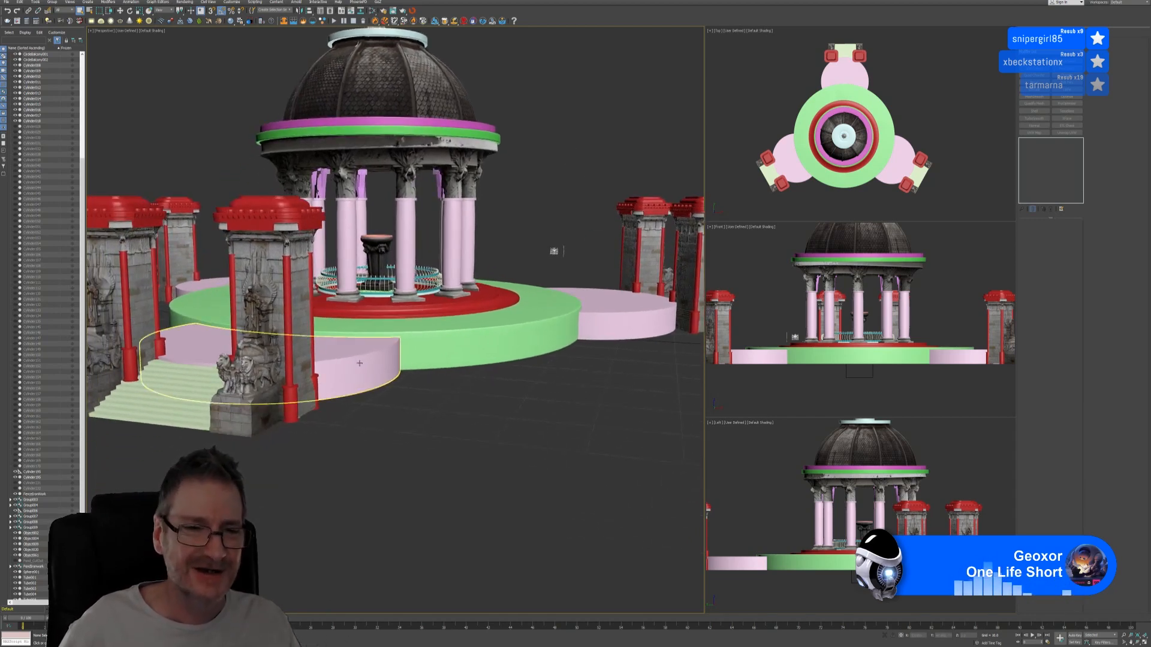
left_click(360, 362, "ctrl")
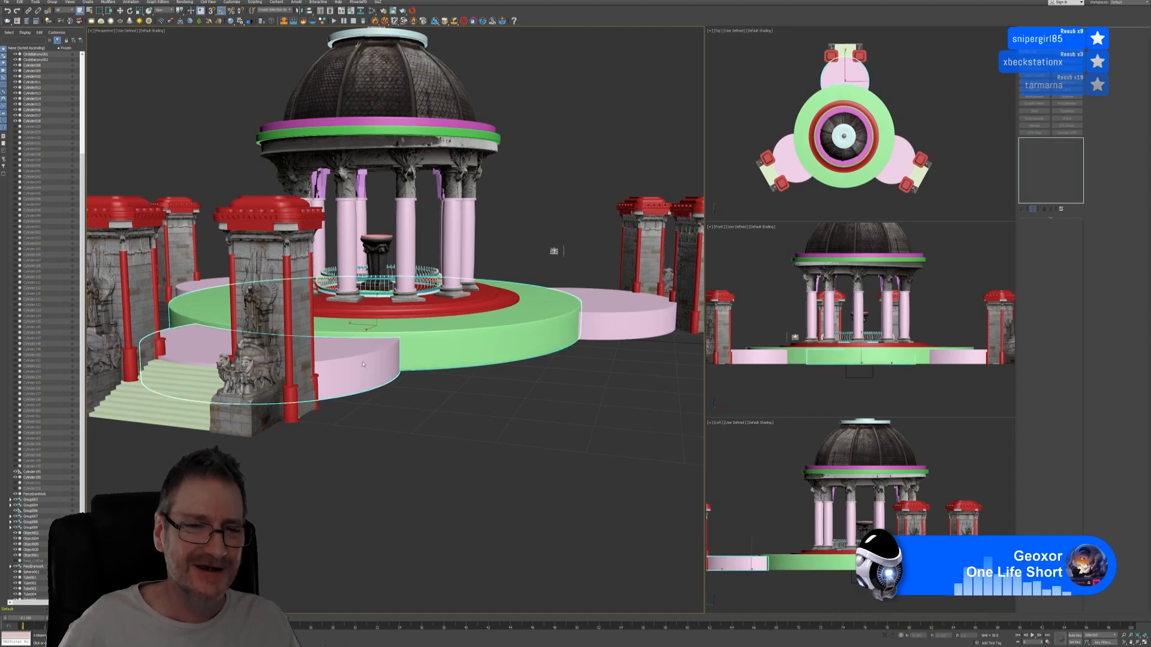
left_click(548, 489)
left_click(343, 377)
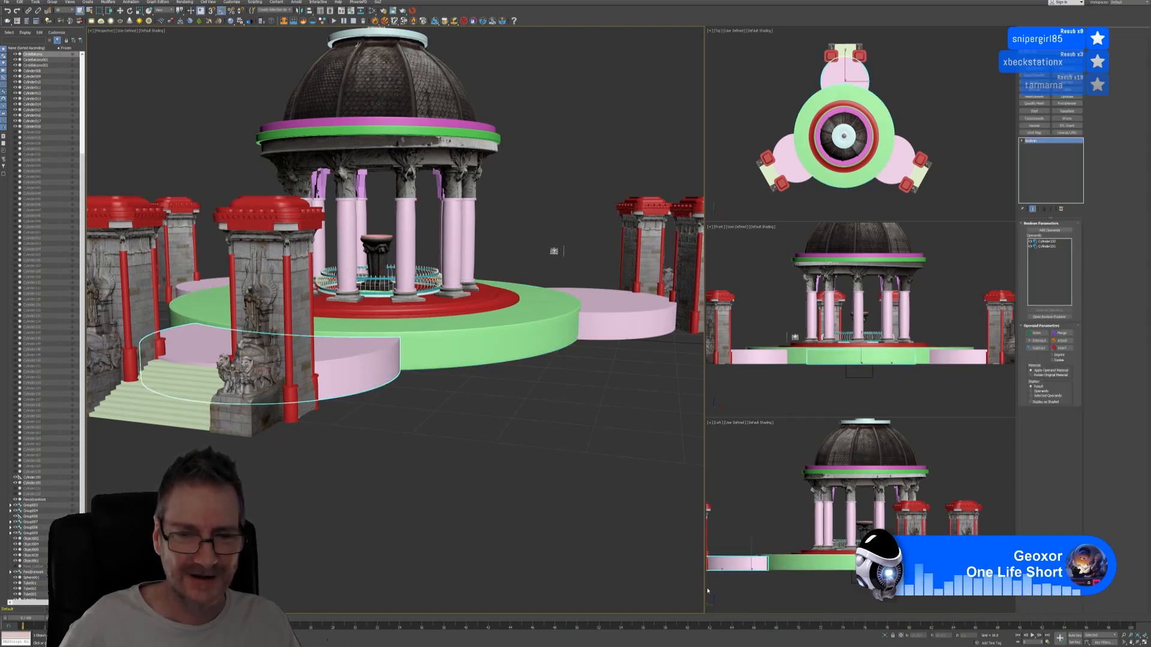
left_click(886, 636)
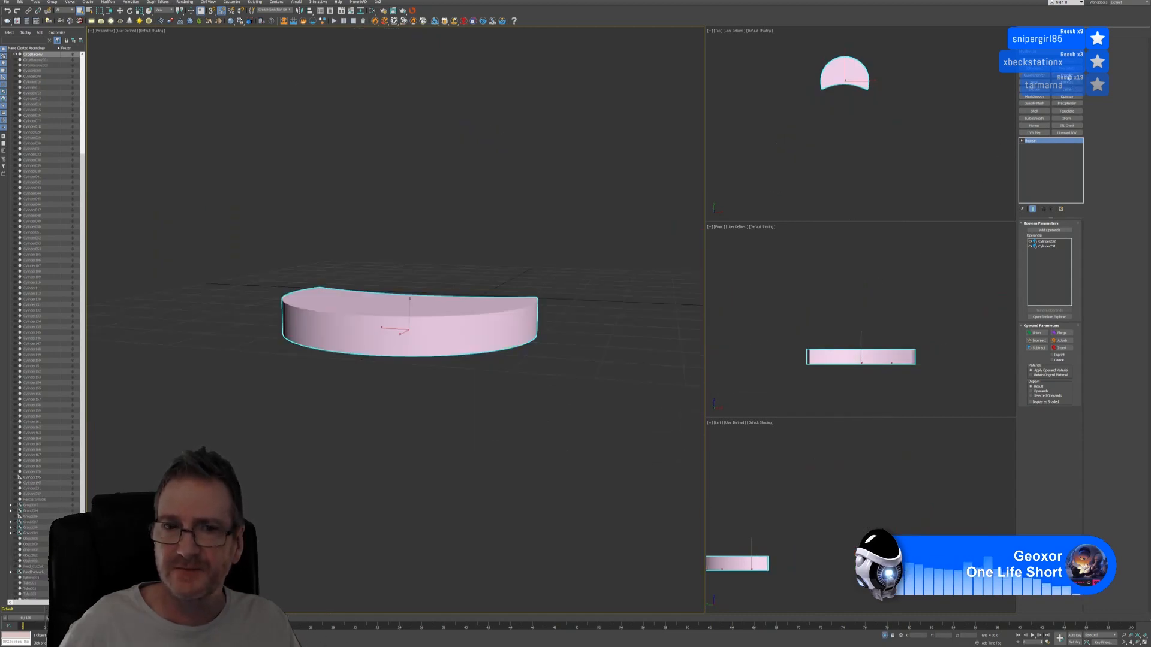
left_click(1067, 76)
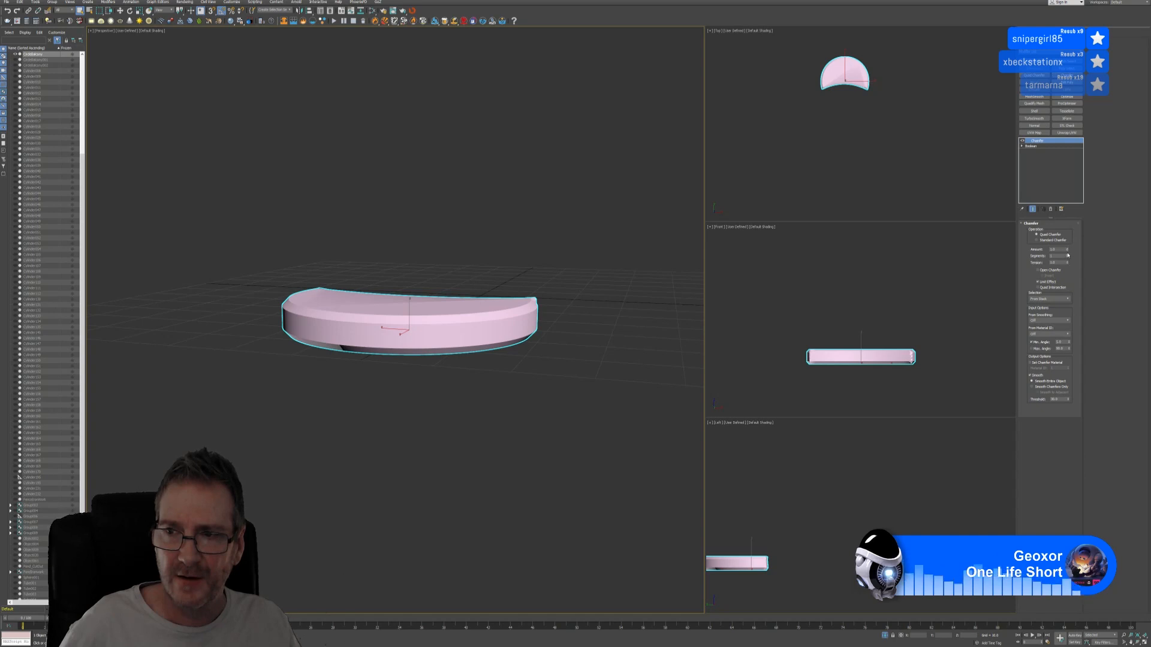
left_click_drag(1067, 253, 1078, 315)
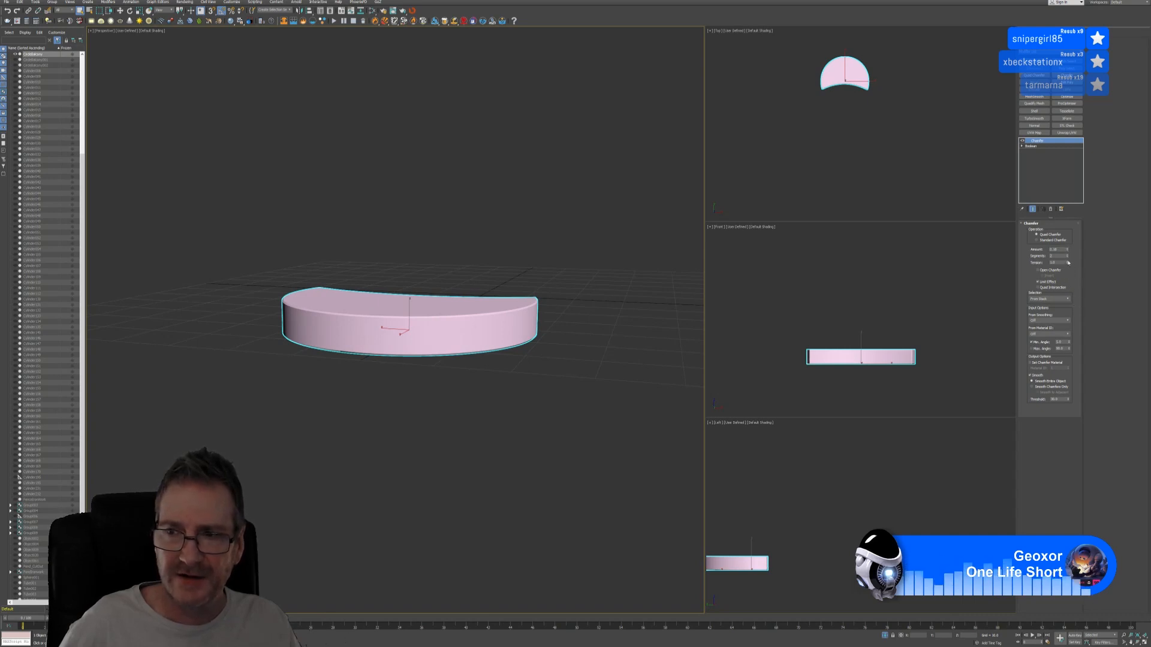
left_click_drag(1067, 264, 1070, 282)
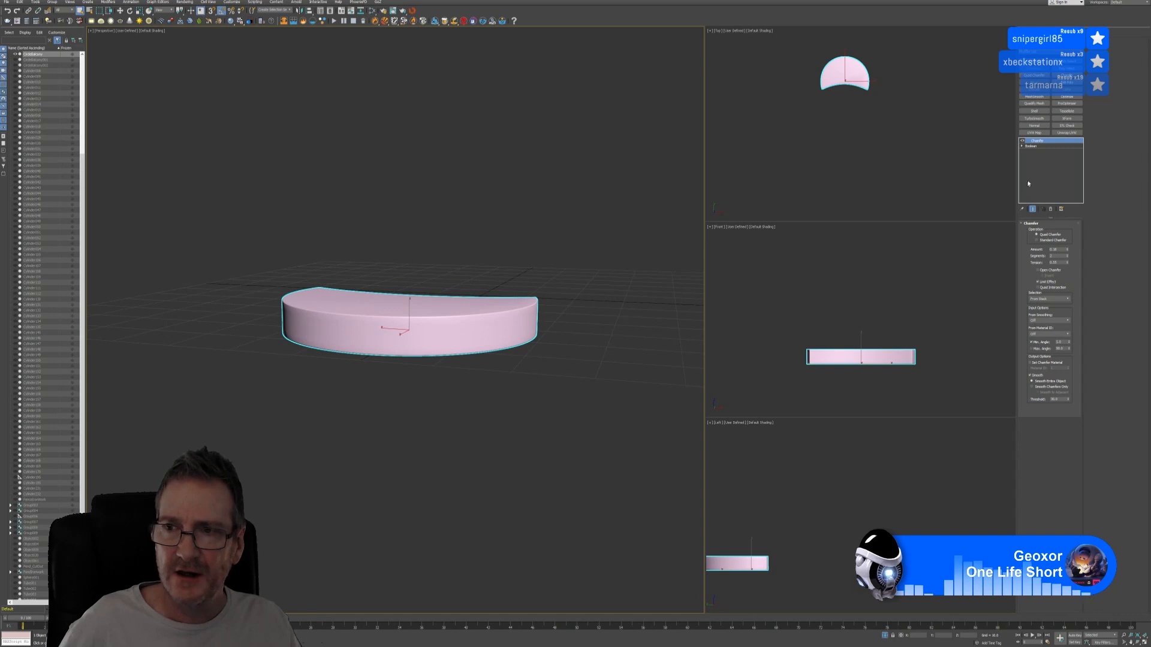
Step: Copy the Chamfer modifier from the isolated crescent landing, restore the full scene, and paste it onto the right-hand gate's crescent landing
right_click(1048, 142)
left_click(1062, 168)
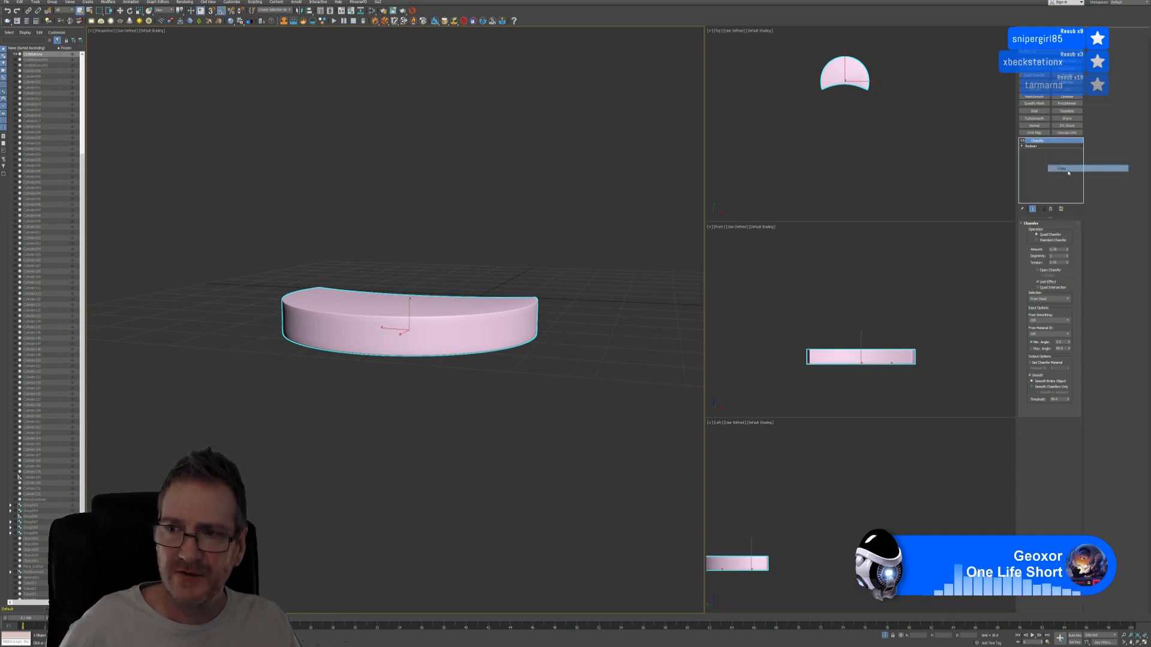
key("alt+q")
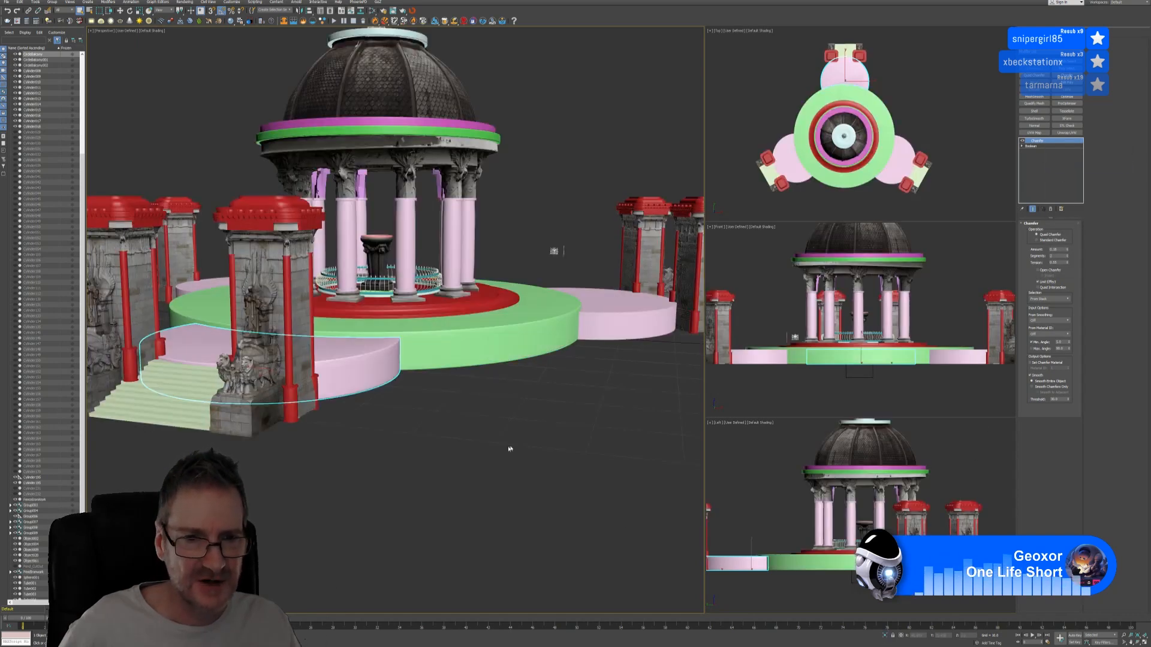
middle_click_drag(511, 449, 569, 426, "alt")
left_click(569, 426)
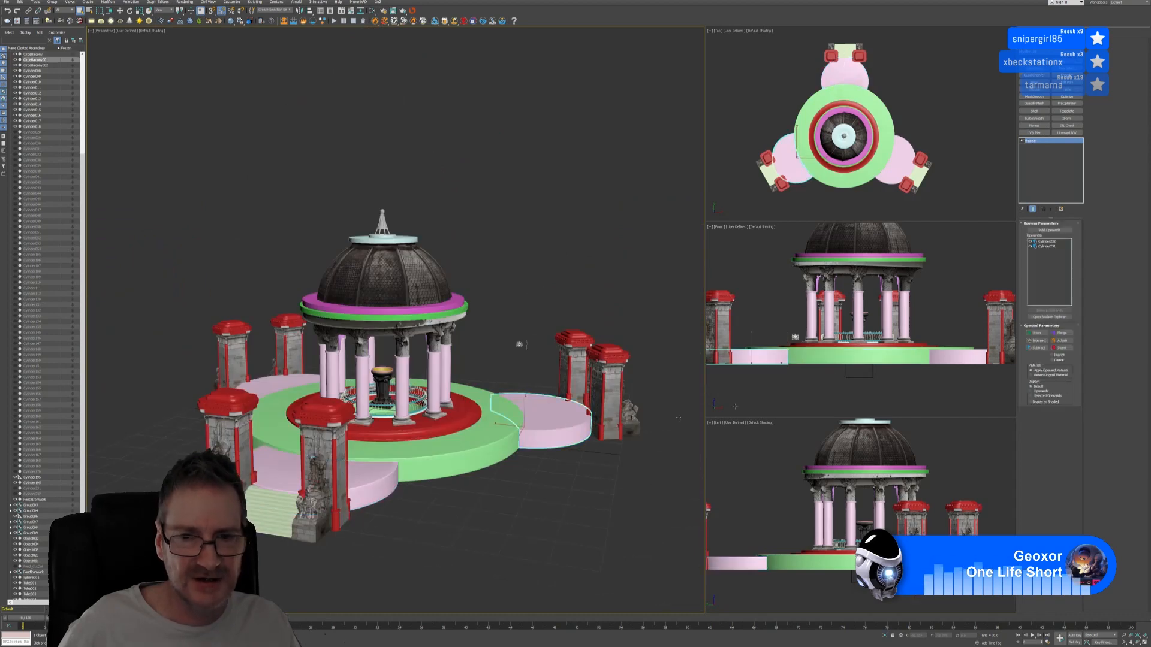
right_click(1039, 143)
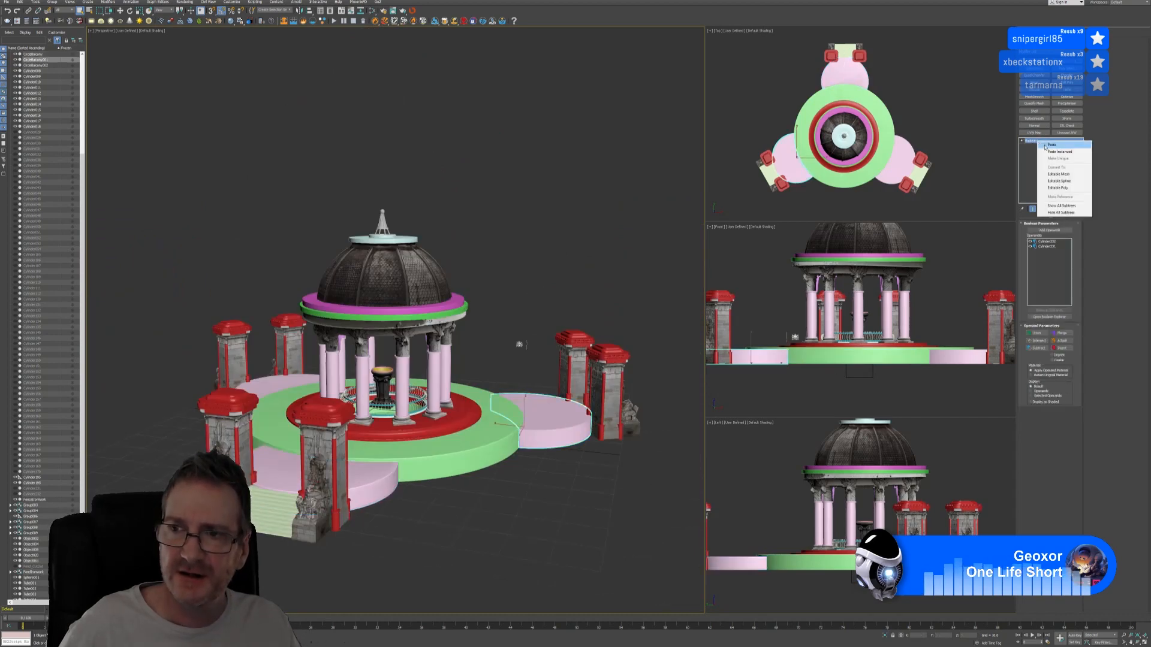
left_click(1050, 144)
Step: Paste the copied Chamfer modifier onto the remaining crescent landing at the rear left and deselect it
left_click(288, 382)
left_click(369, 476)
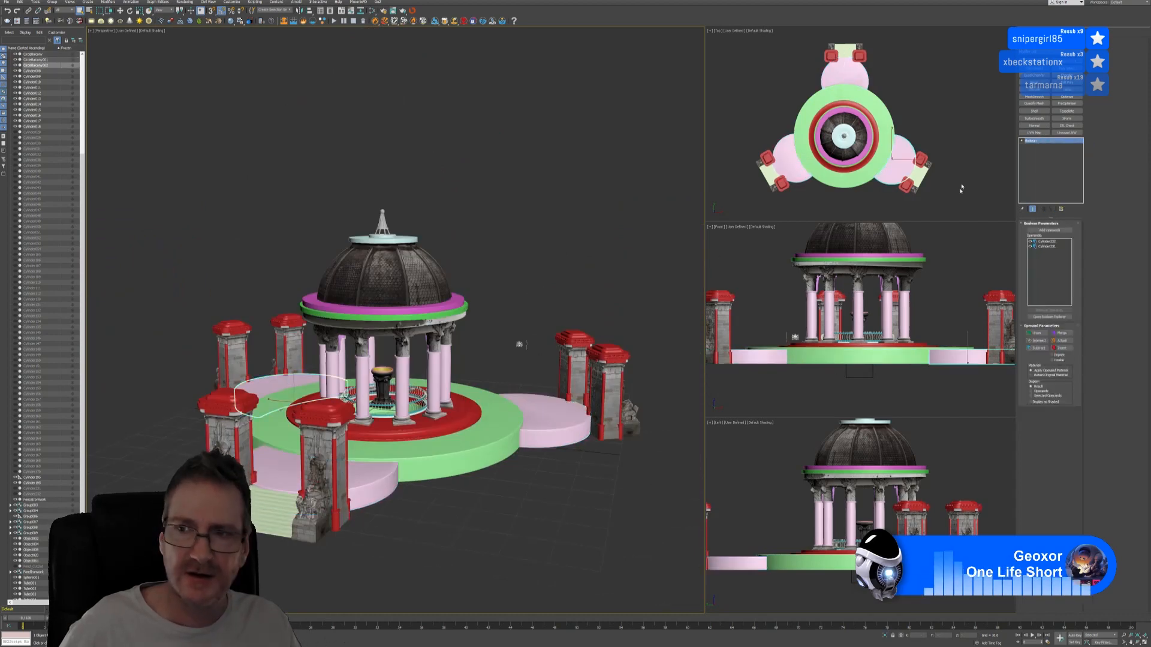
right_click(1036, 141)
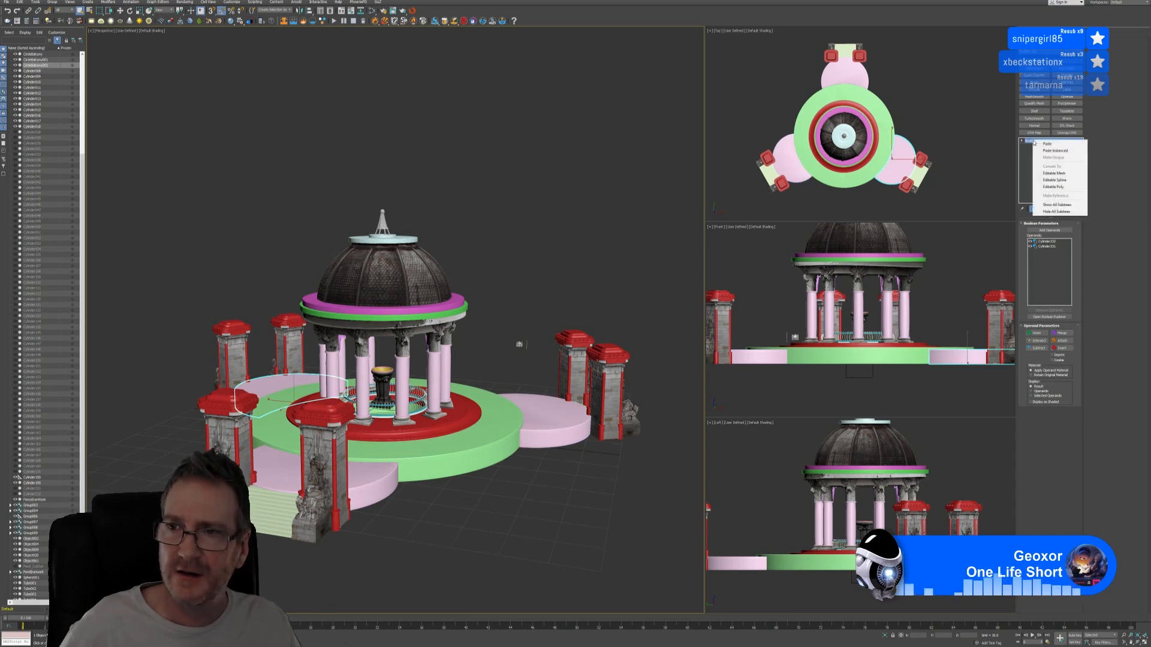
left_click(1049, 145)
left_click(521, 513)
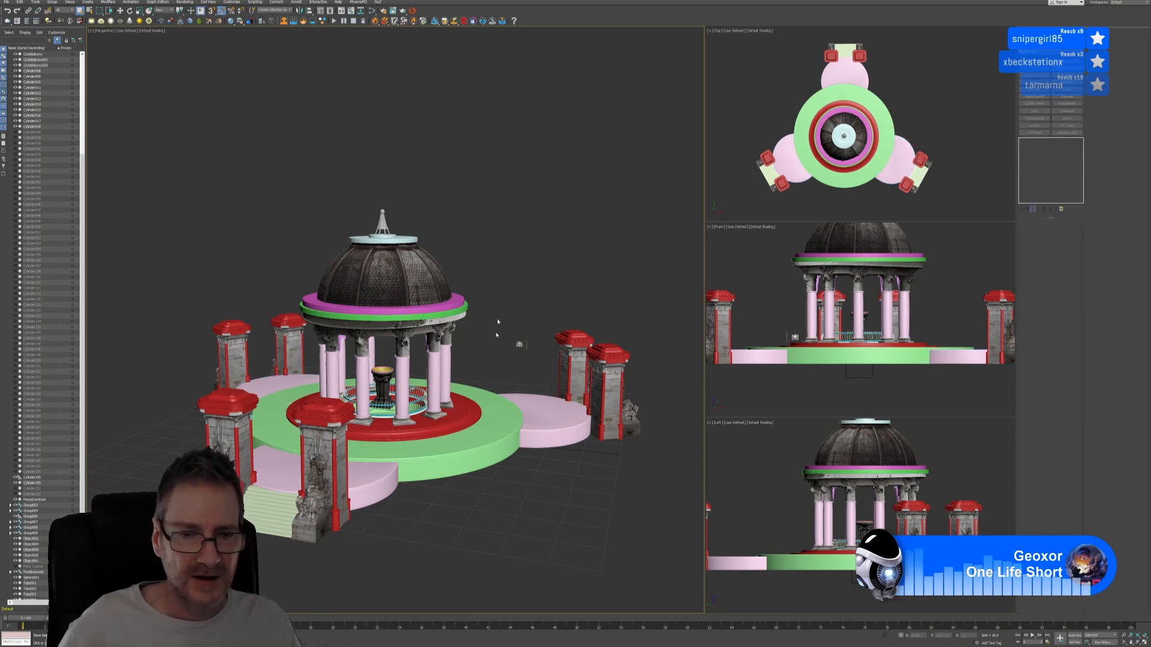
Step: Select the round green platform and collapse its modifier stack to an Editable Poly
middle_click_drag(521, 513, 525, 363)
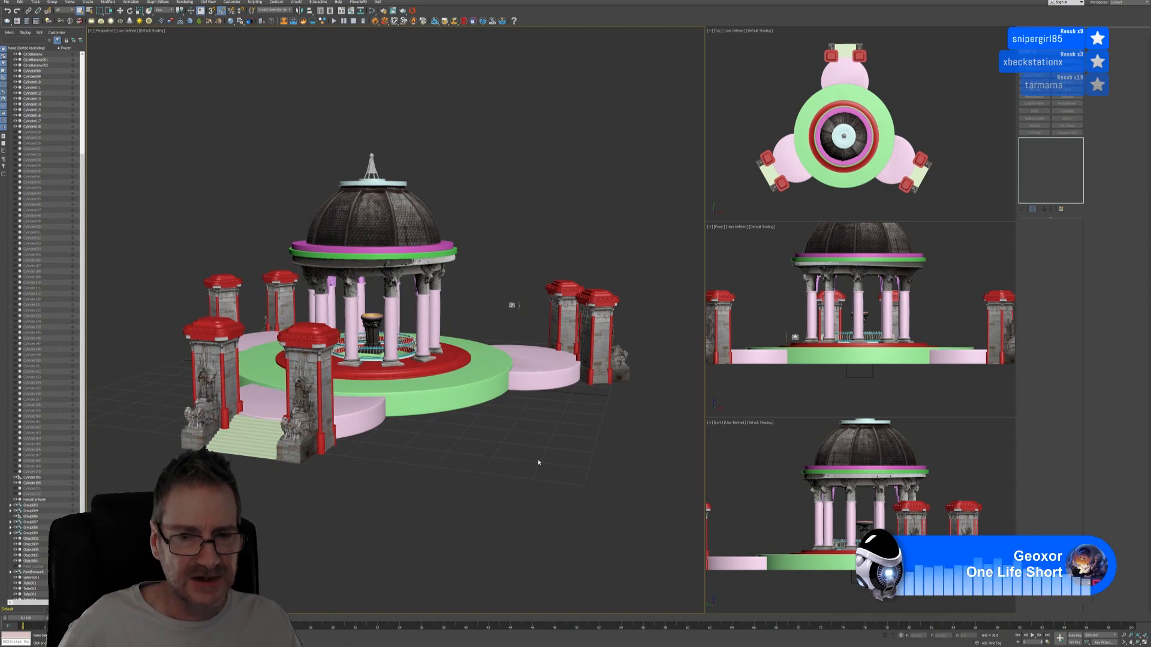
mouse_move(538, 462)
middle_mouse_down("alt")
mouse_move(457, 462)
mouse_move(526, 461)
middle_mouse_up("alt")
left_click(378, 403)
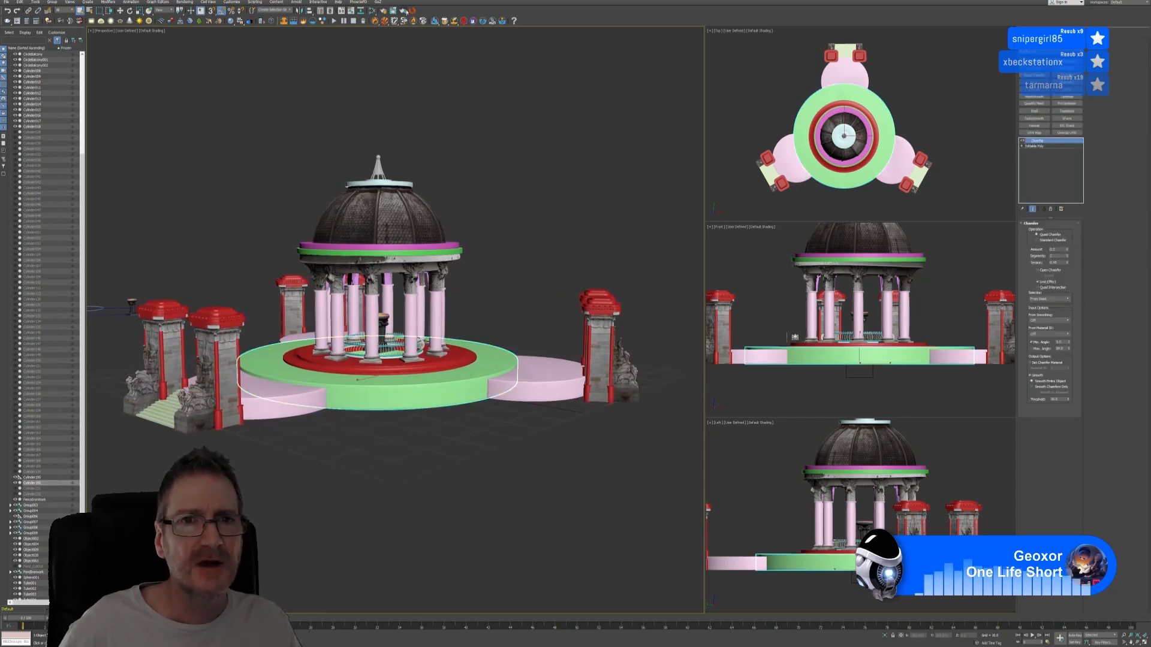
right_click(1036, 145)
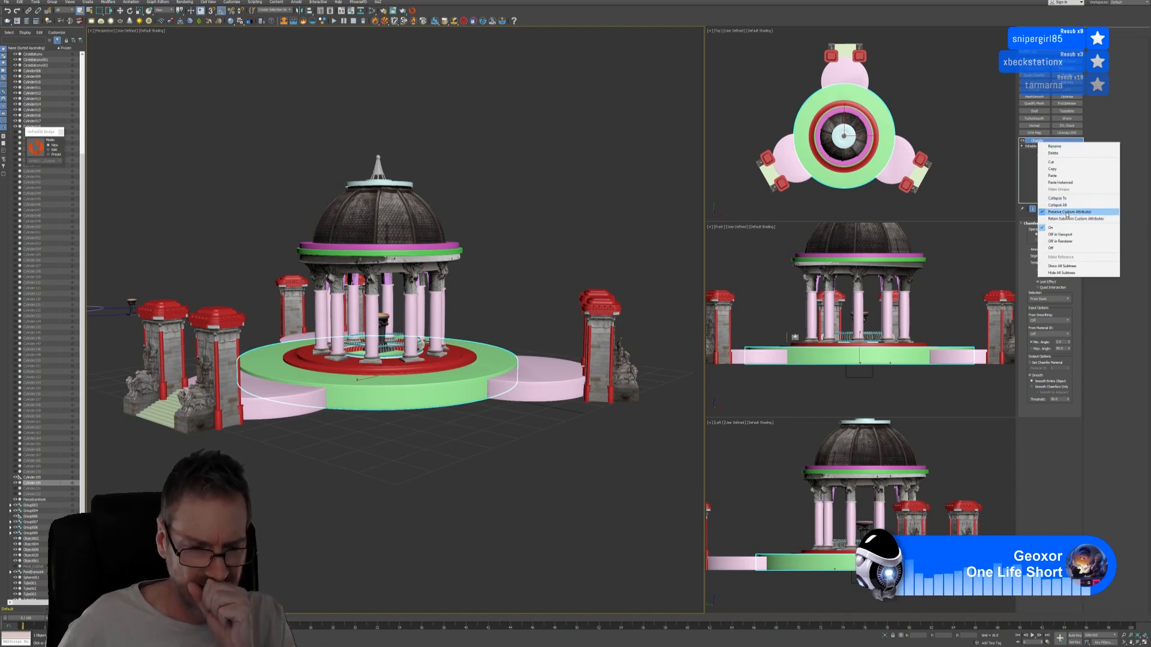
left_click(1059, 204)
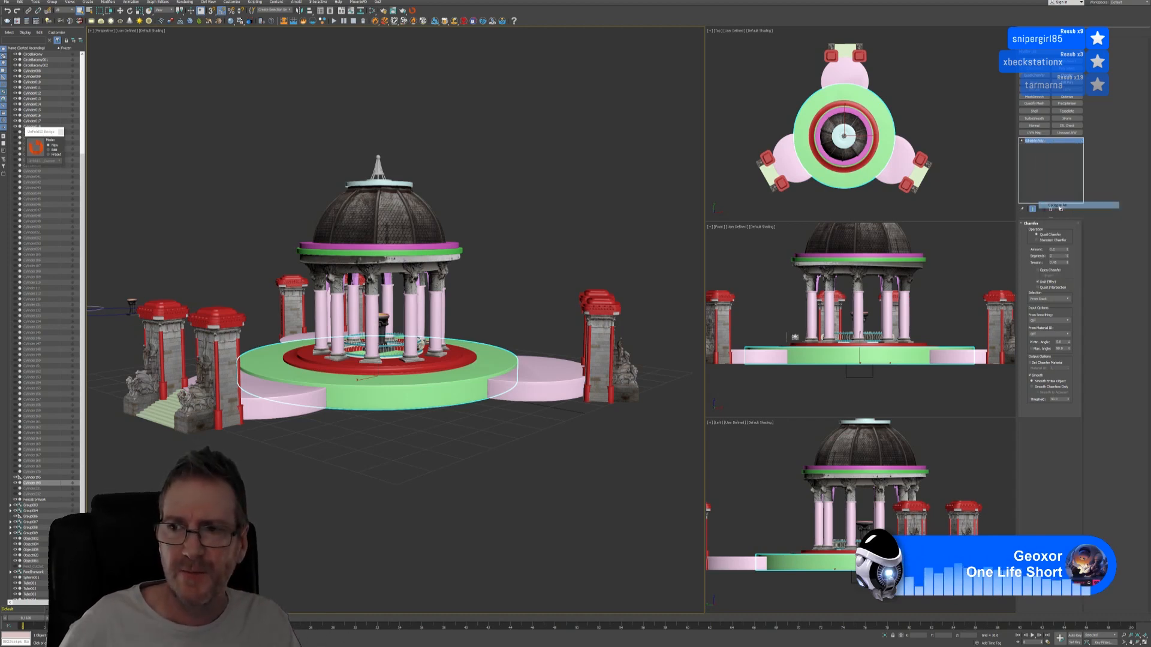
Step: Send the round green platform to RizomUV, hide its wireframe in the 3D view and inspect its top
left_click(44, 153)
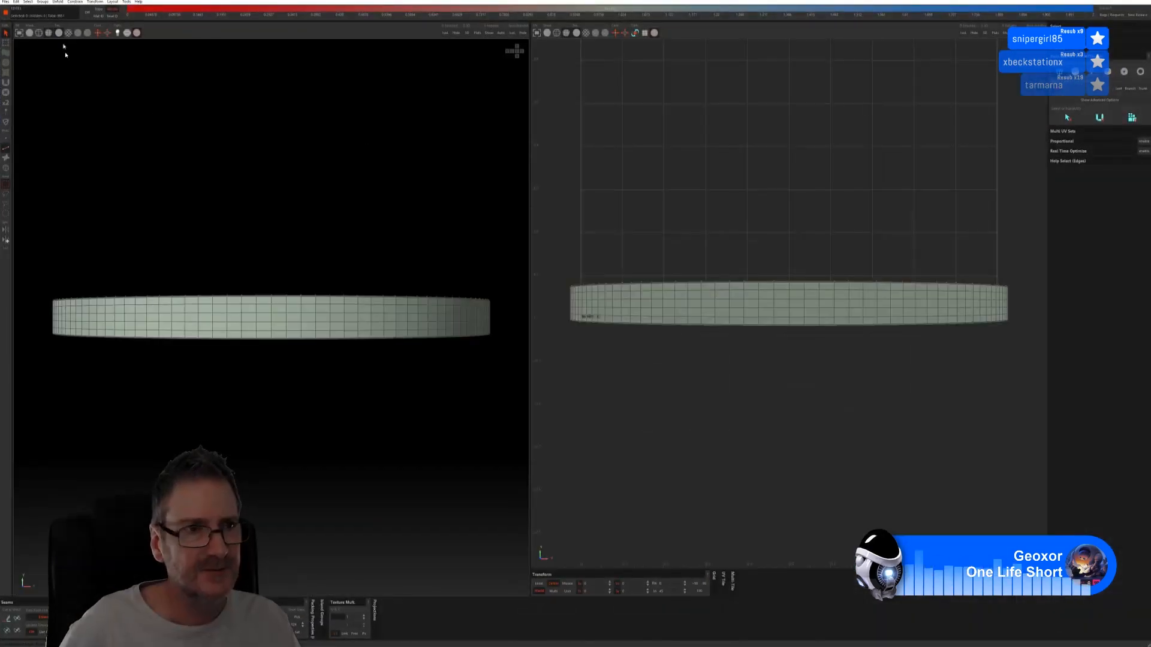
left_click(38, 34)
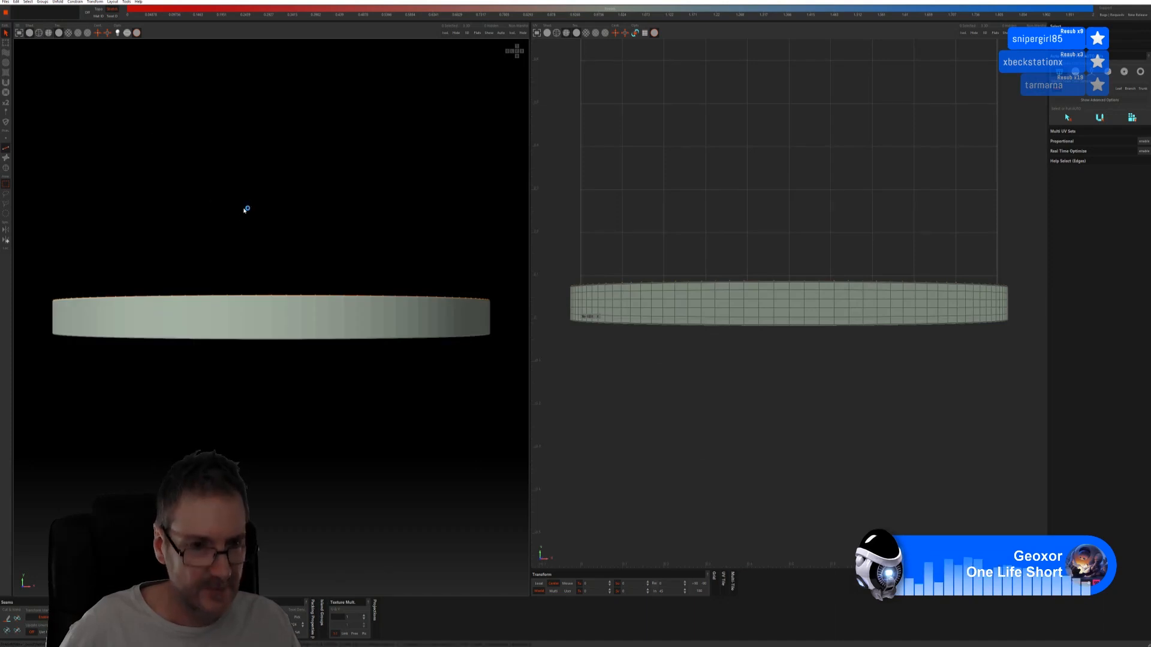
left_click_drag(246, 210, 240, 285, "alt")
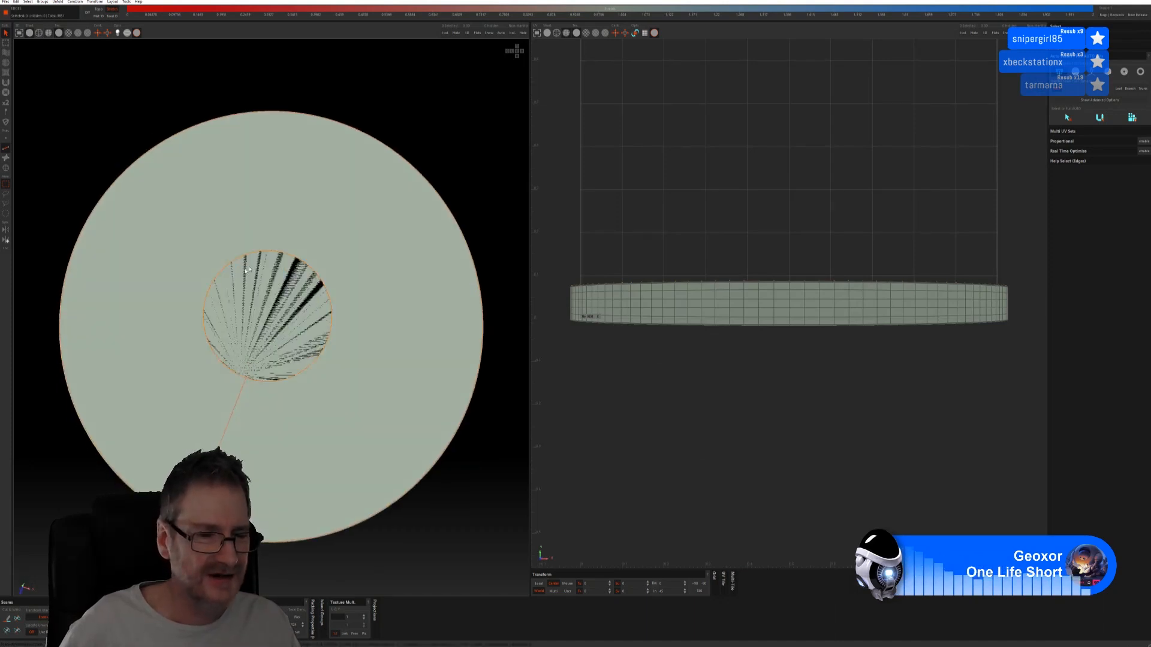
left_click_drag(475, 442, 446, 456, "alt")
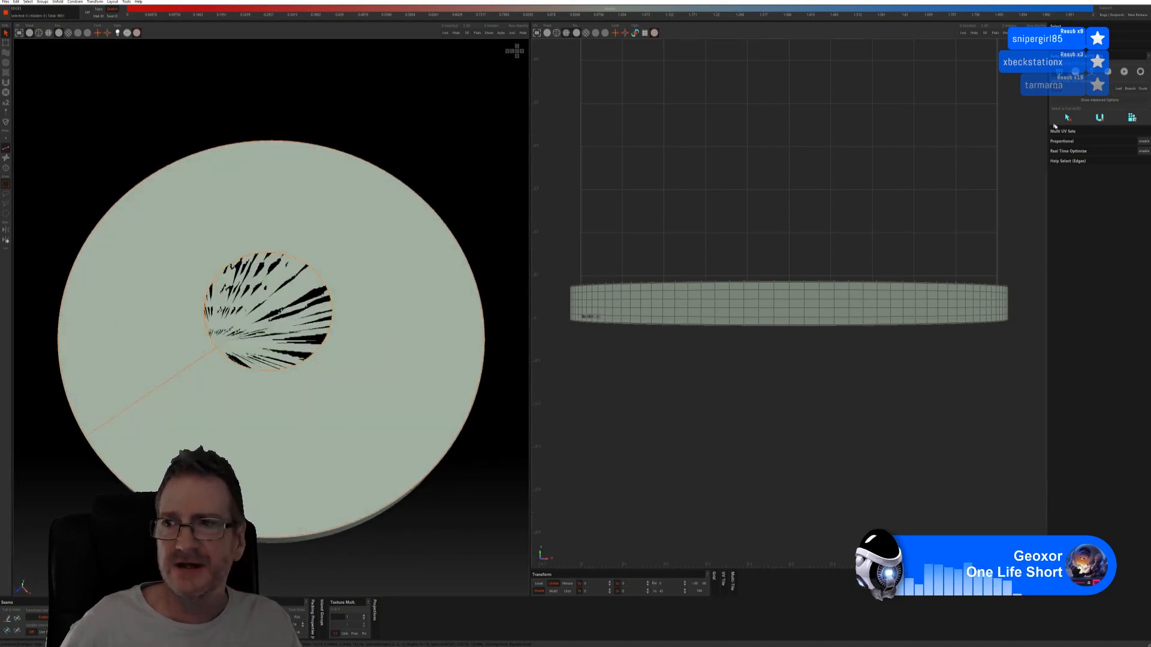
Step: Select the round platform's seams automatically, cut and unfold its UVs, and pack the islands
left_click(1107, 73)
left_click(1065, 135)
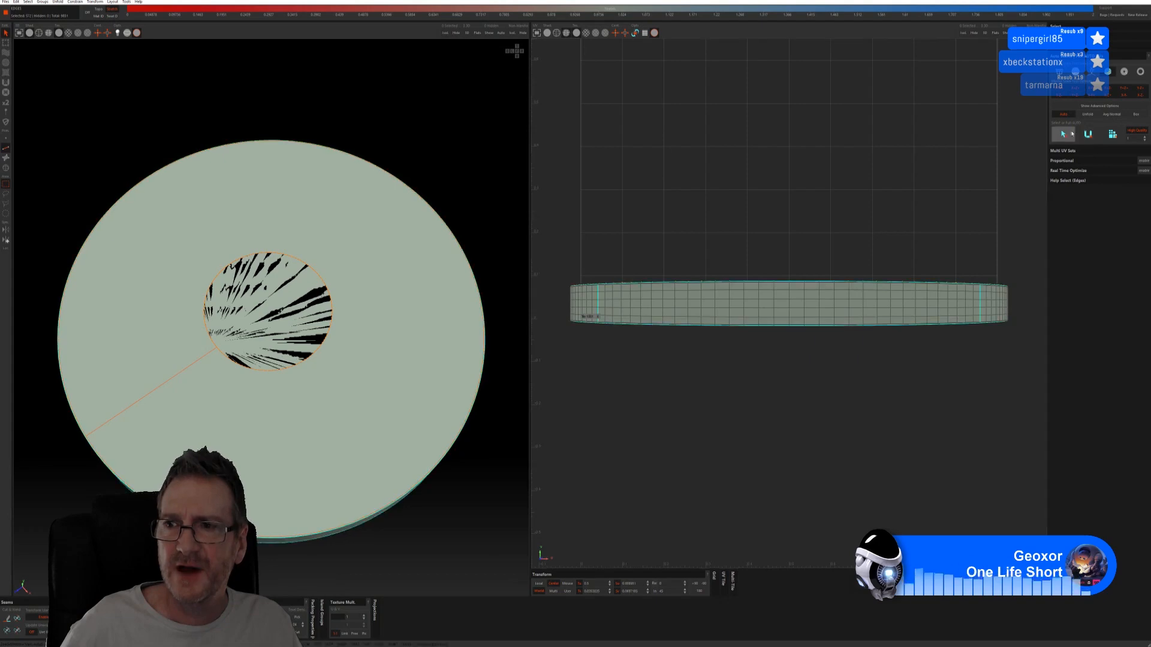
left_click(1088, 135)
left_click(1106, 135)
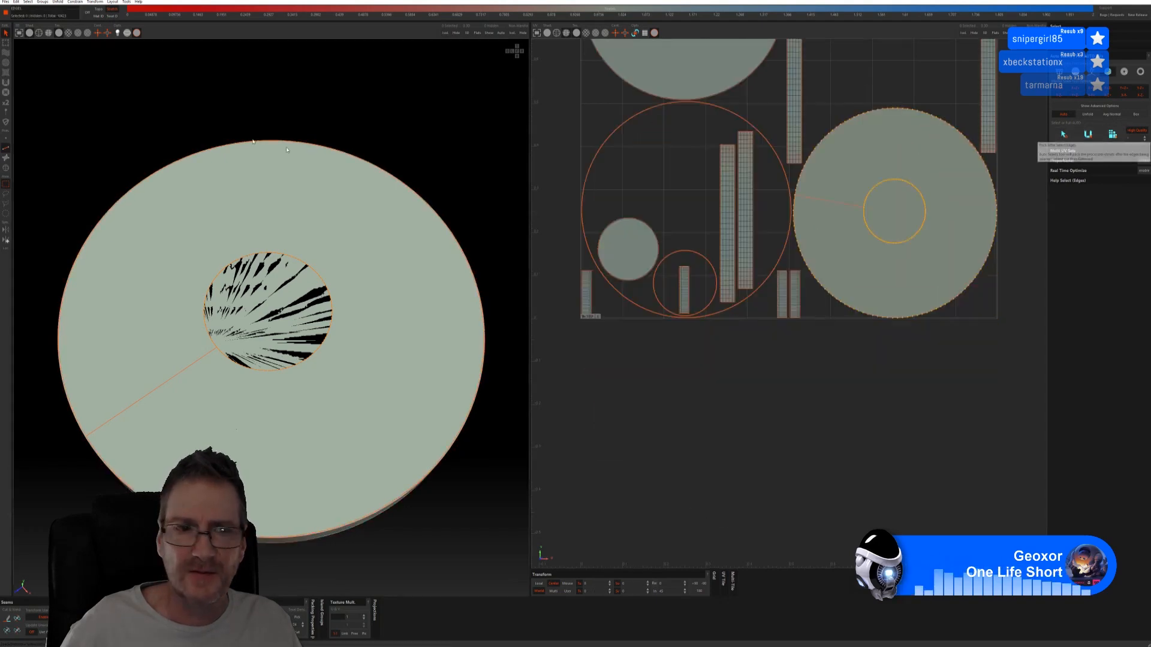
Step: Check the platform's UVs with a checker texture, save them and return to 3ds Max
left_click(68, 33)
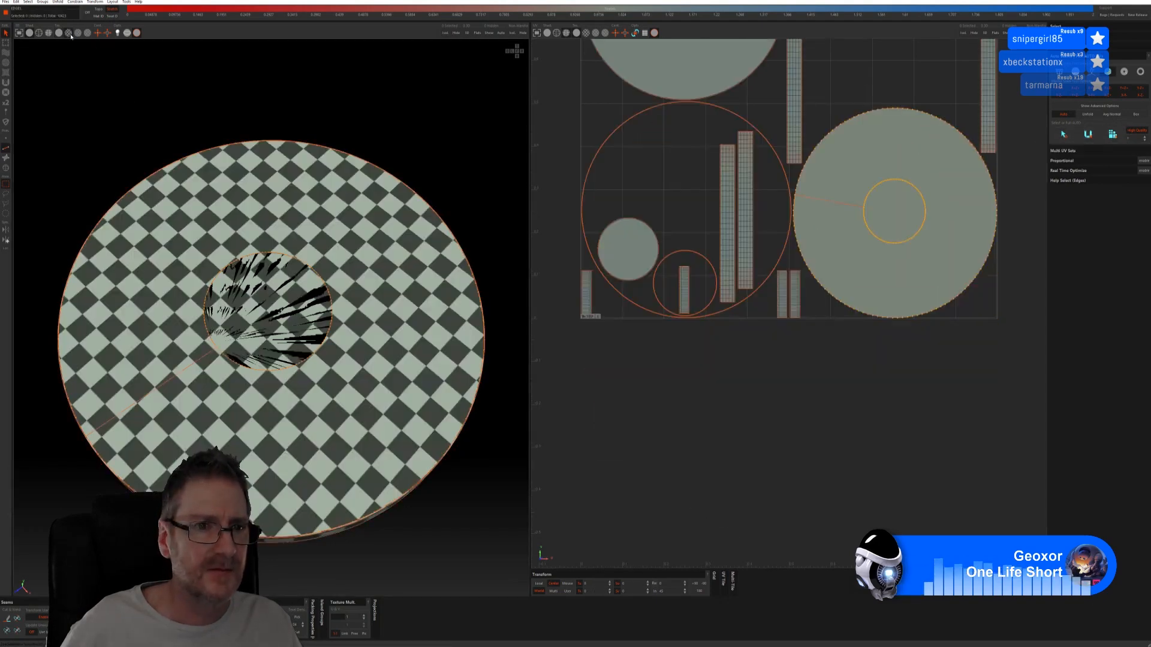
left_click_drag(190, 223, 221, 142)
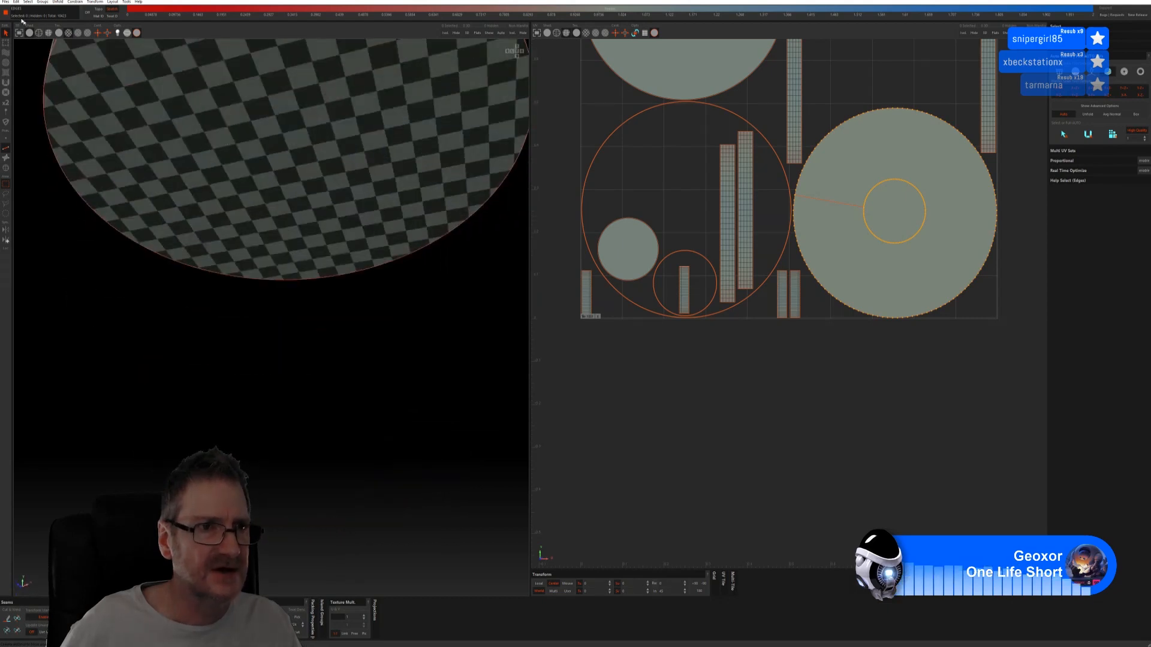
left_click(5, 2)
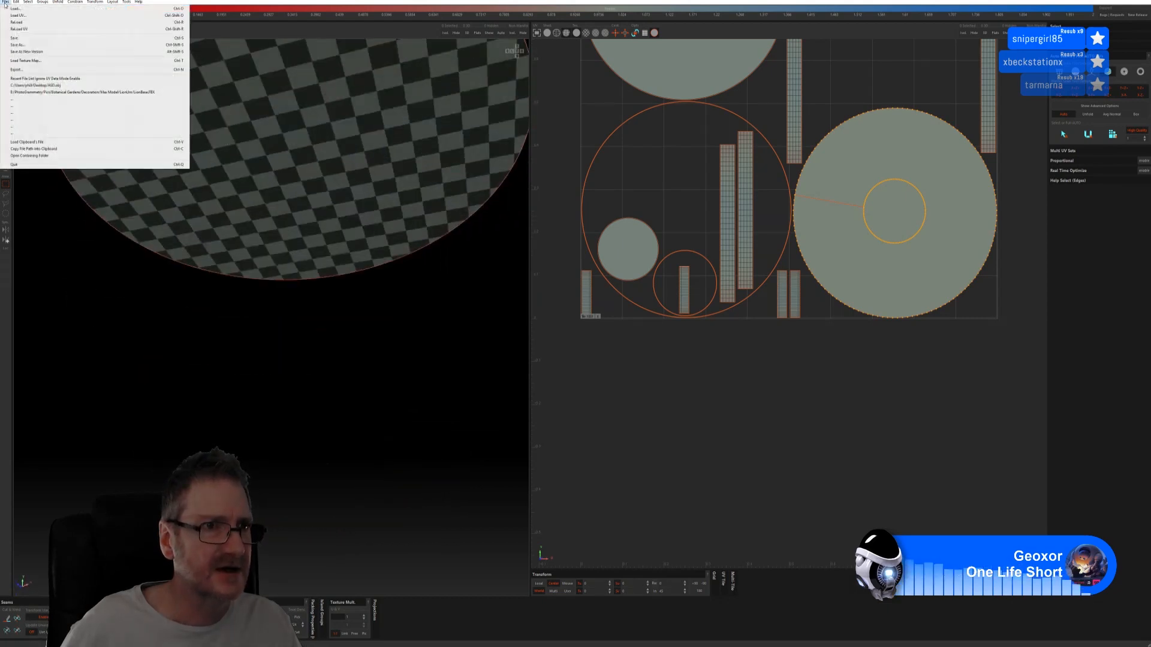
left_click(23, 40)
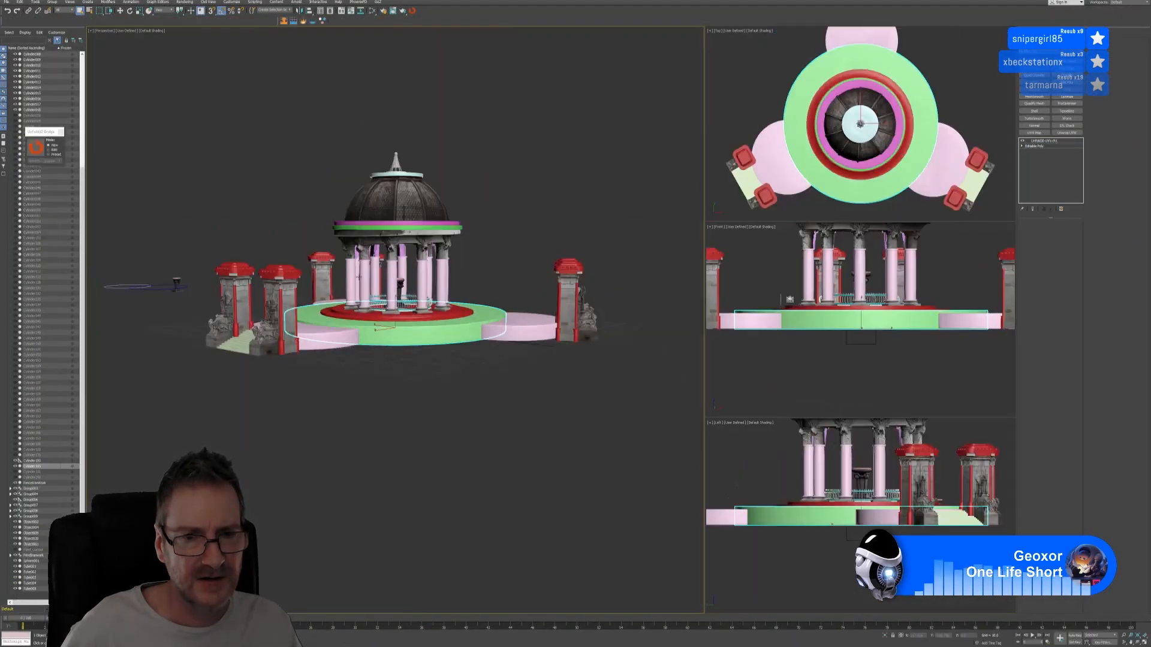
Step: Add an Unwrap UVW modifier to the green platform, check its top ring island in the UV editor, then close it and deselect
left_click(1064, 133)
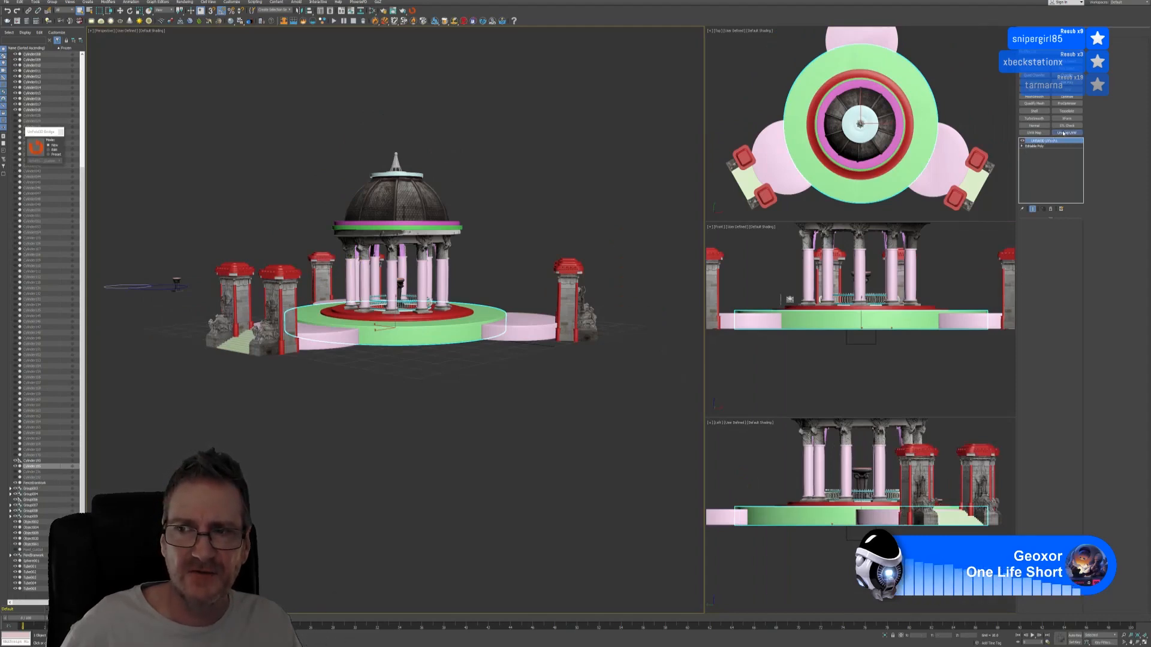
left_click(1048, 352)
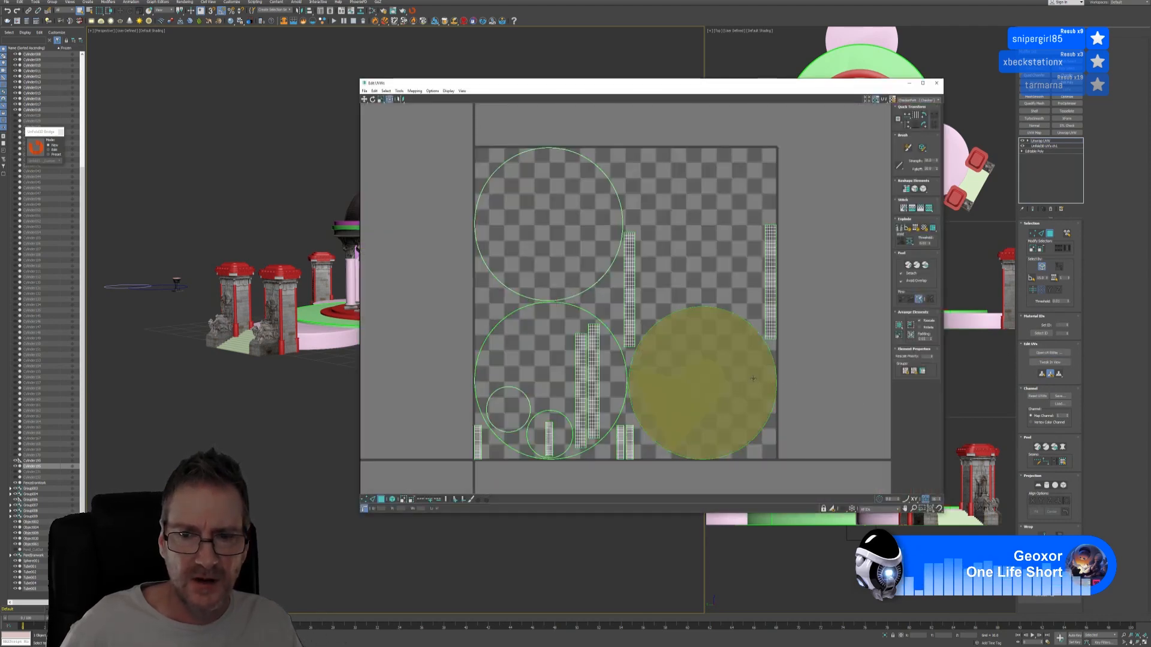
left_click(718, 433)
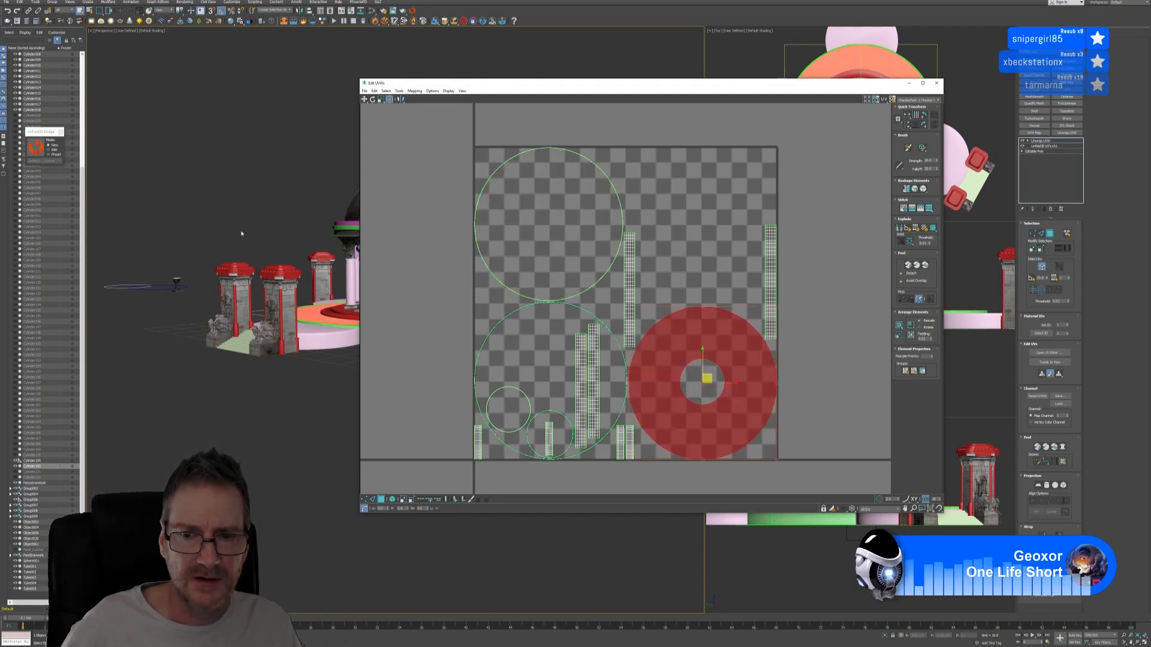
middle_click_drag(256, 208, 216, 231)
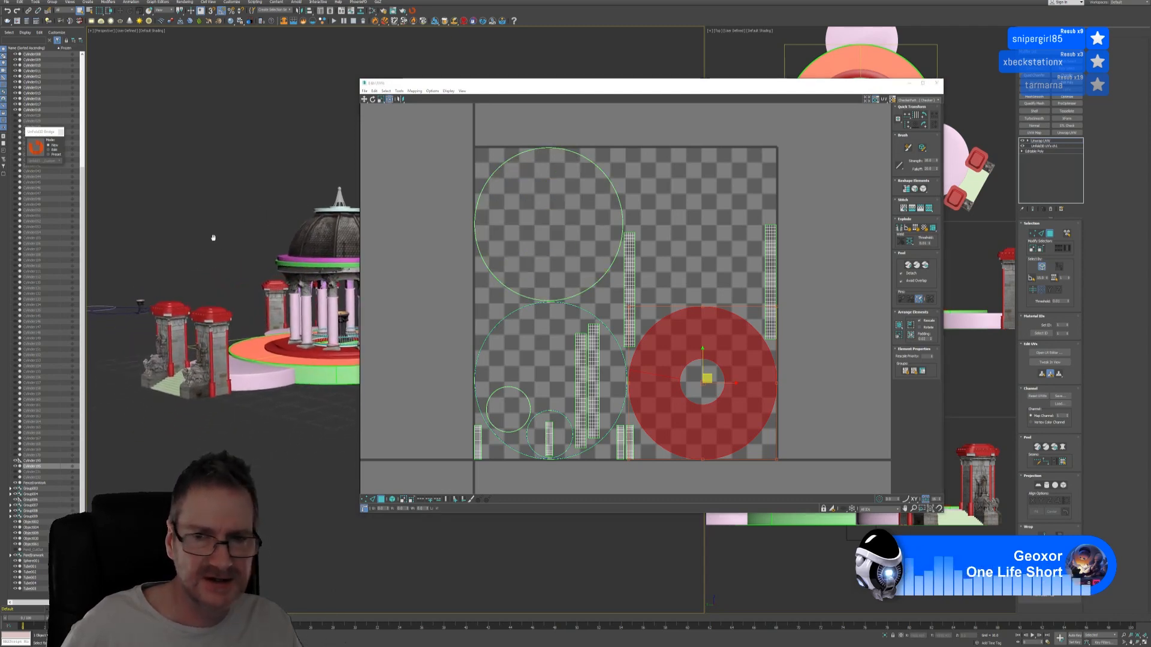
left_click(937, 82)
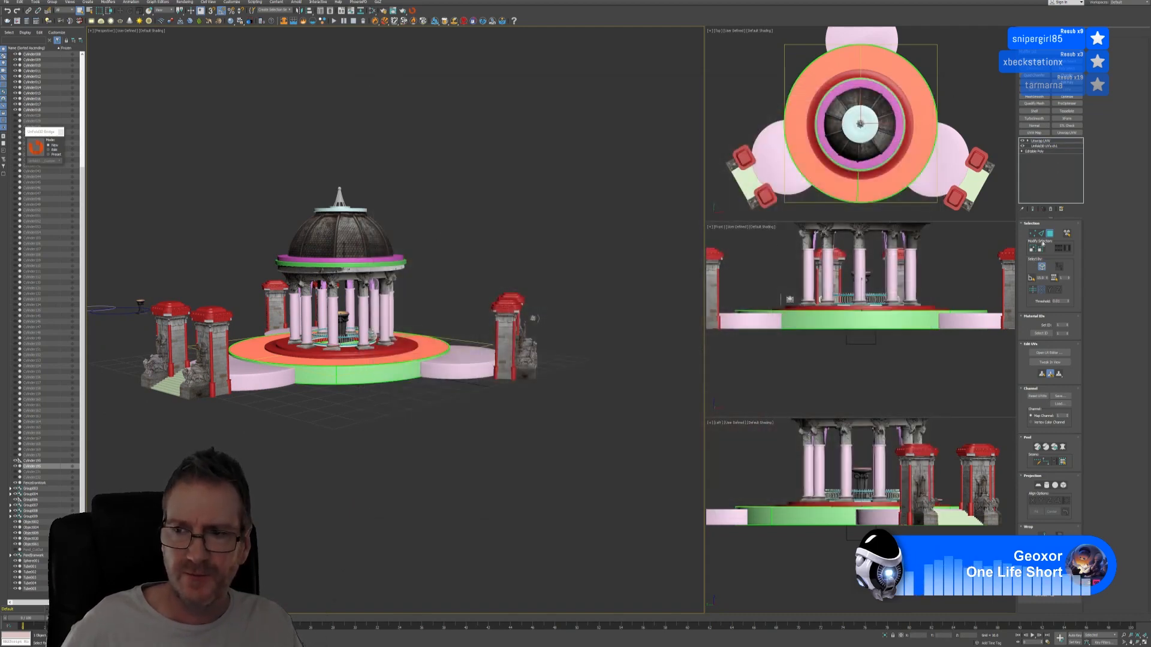
left_click(1049, 234)
left_click(362, 501)
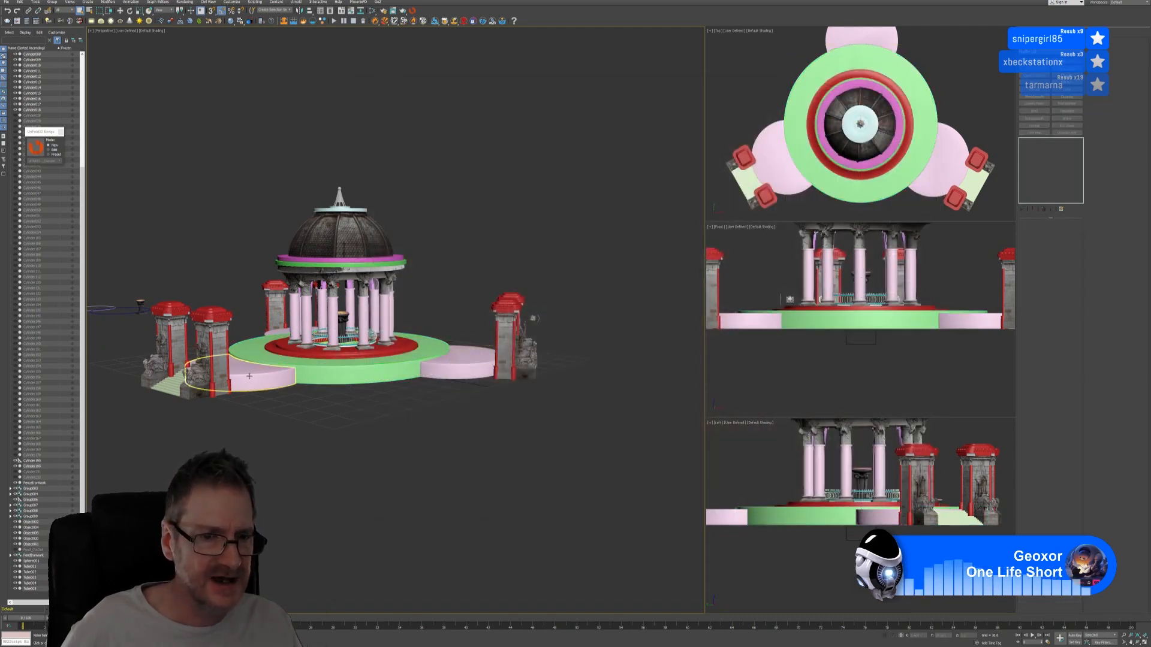
Step: Select the front crescent landing and collapse its modifier stack to an Editable Poly for UV export
left_click(249, 376)
left_click(36, 147)
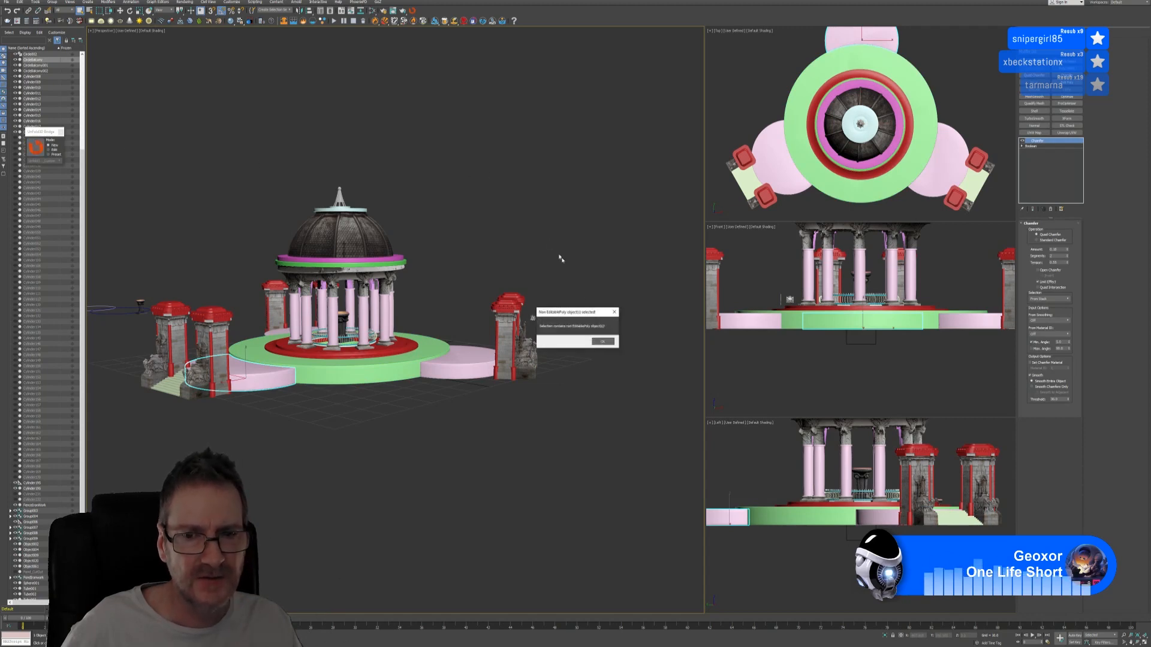
left_click(603, 341)
right_click(1057, 142)
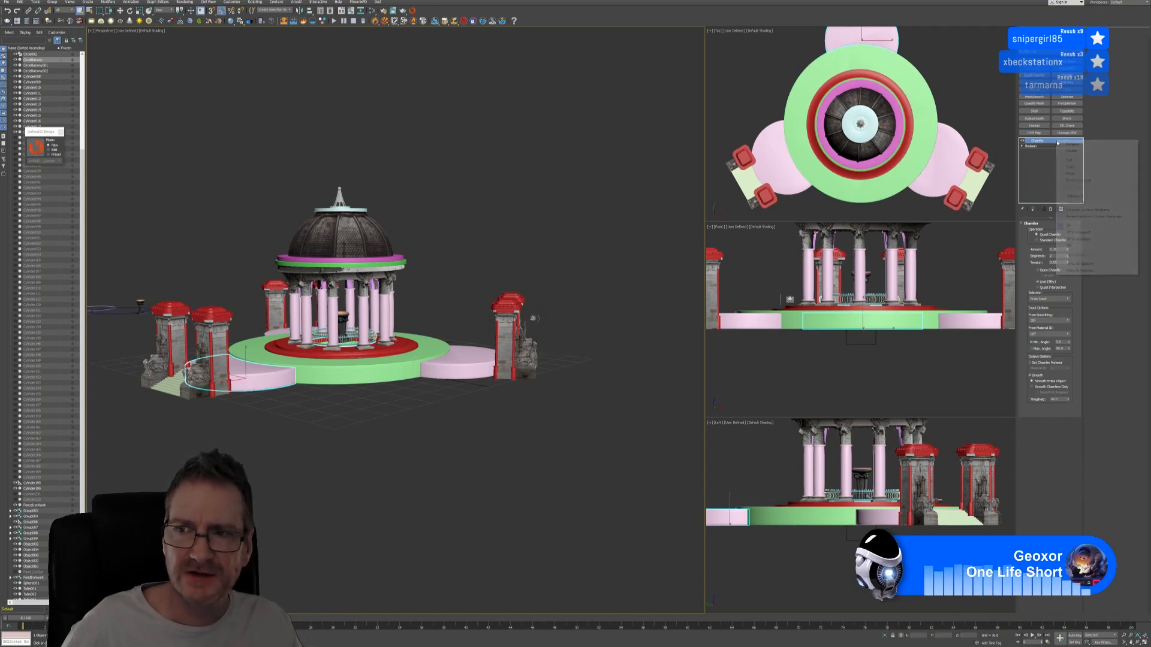
left_click(1073, 197)
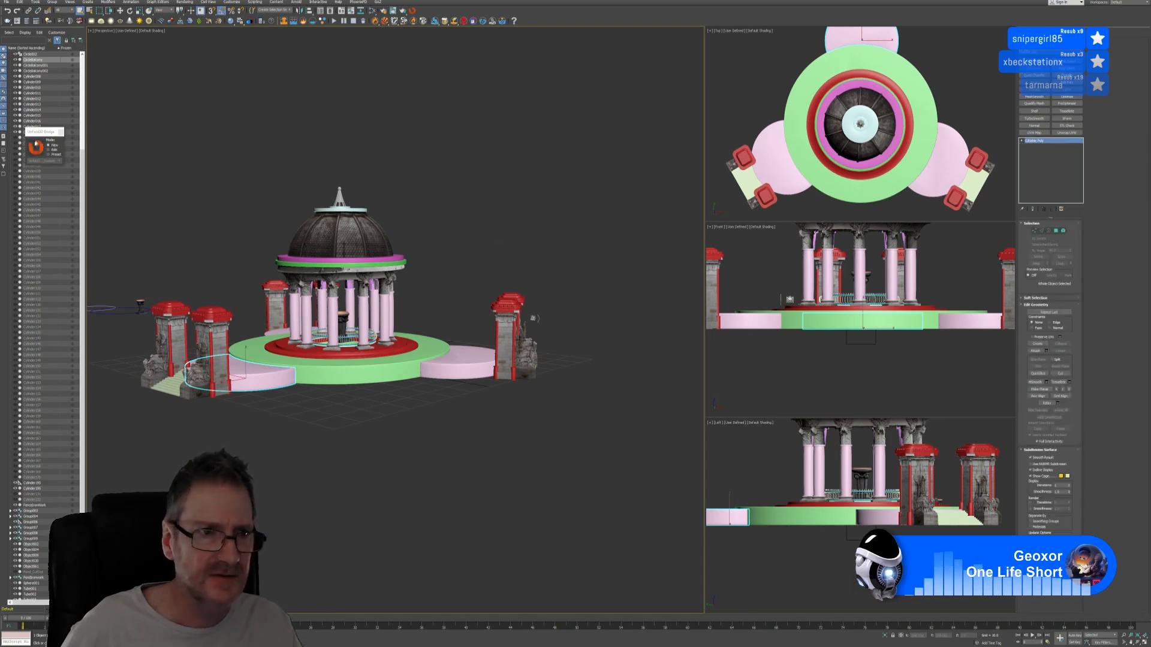
Step: Send the front crescent landing to RizomUV, hide its wireframe in the 3D view and inspect it from several angles
left_click(512, 180)
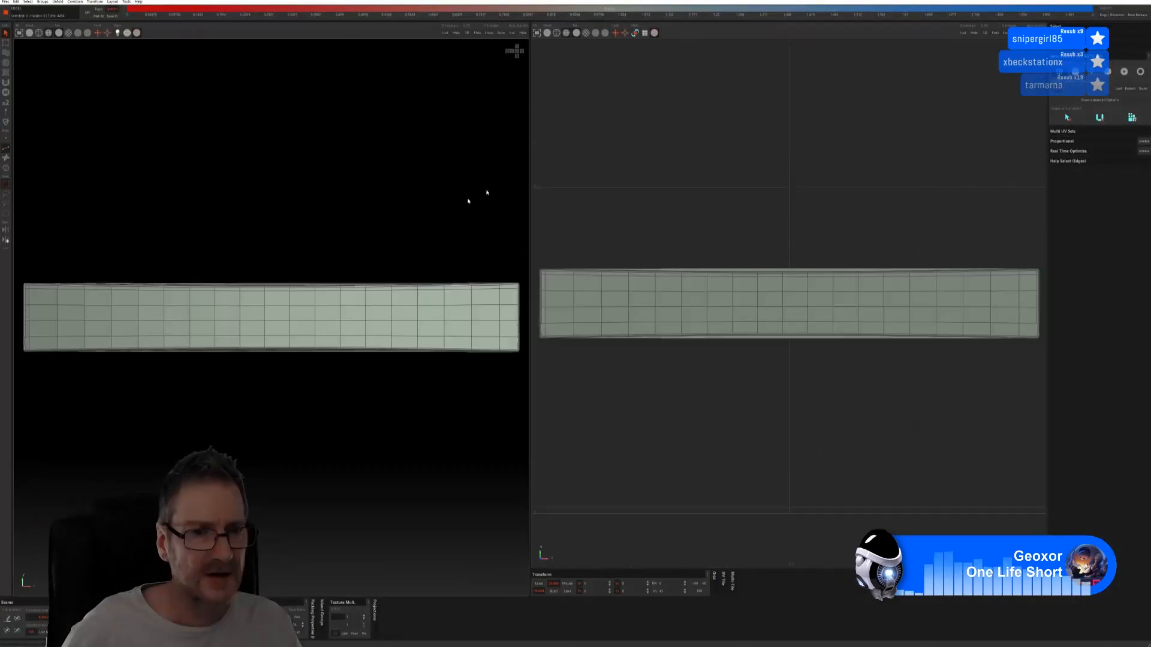
left_click(29, 33)
middle_click_drag(150, 186, 181, 281, "alt")
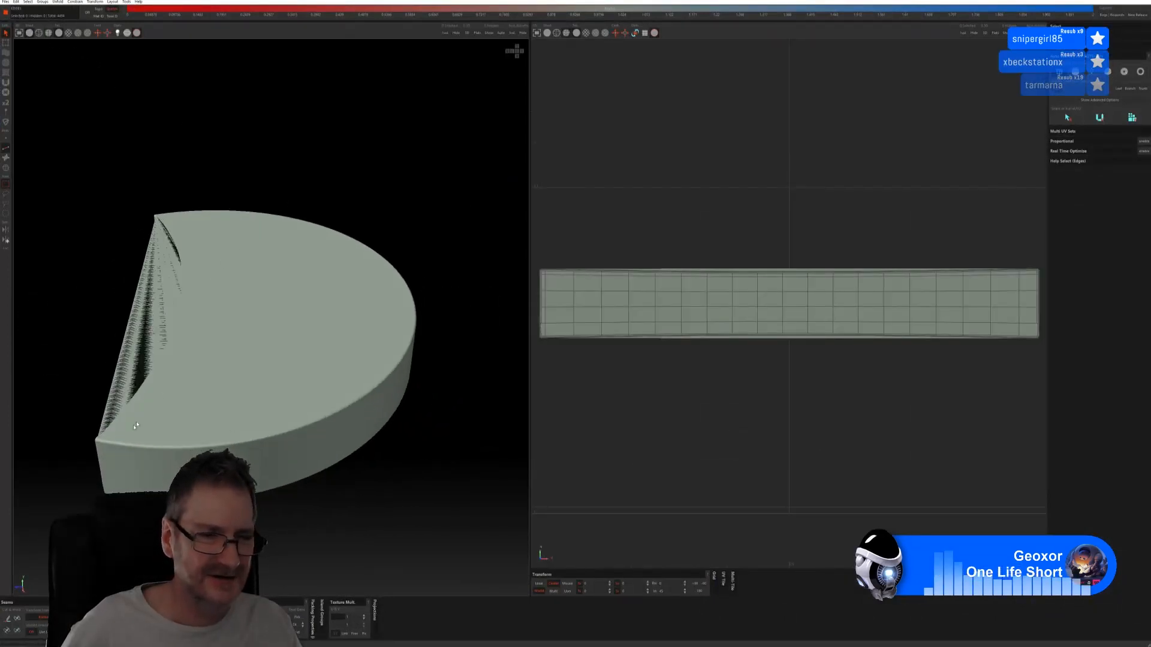
middle_click_drag(136, 426, 317, 279, "alt")
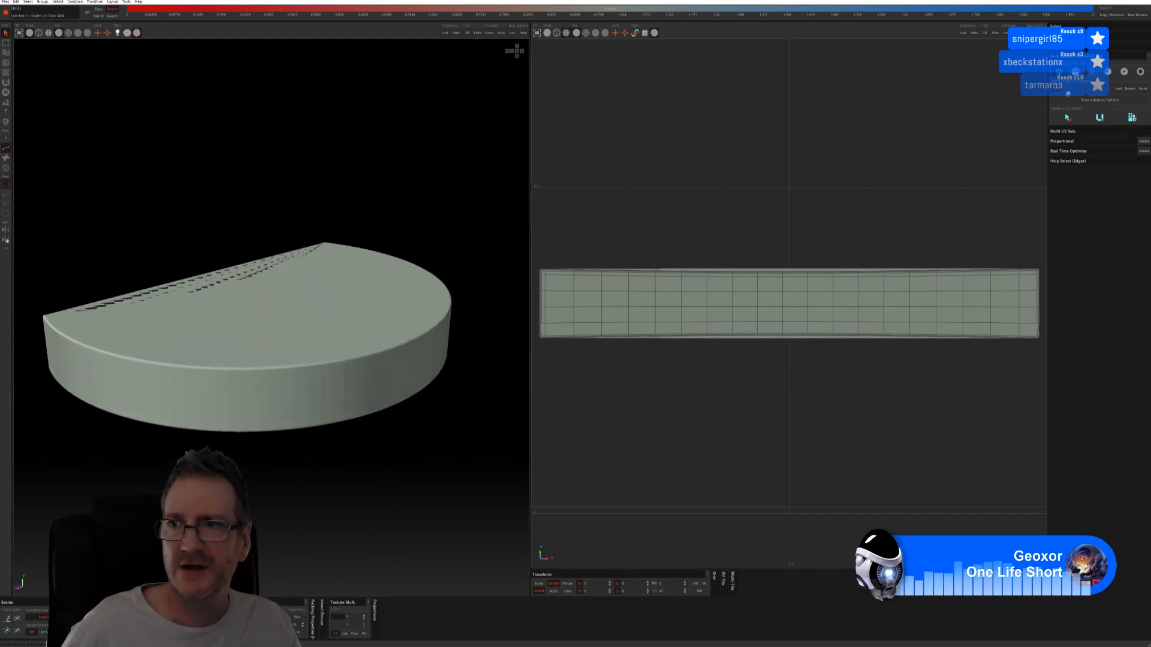
Step: Cut the front crescent landing along automatically selected seams, unfold its islands and pack them in the UV tile
left_click(1079, 100)
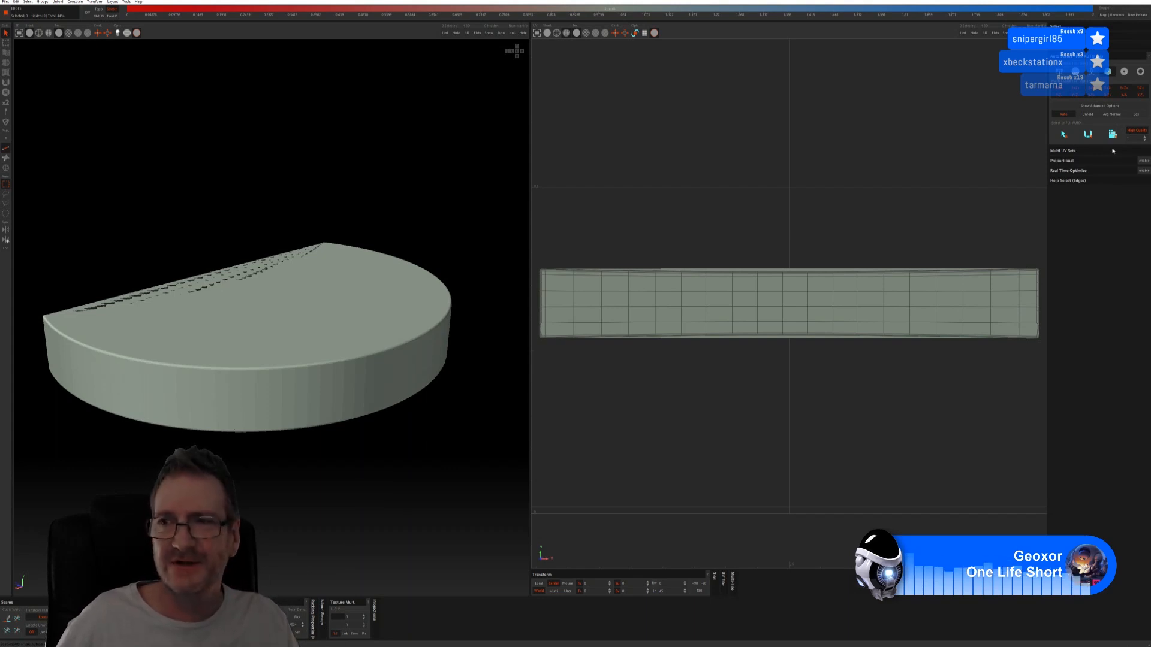
left_click(1064, 136)
left_click(1089, 137)
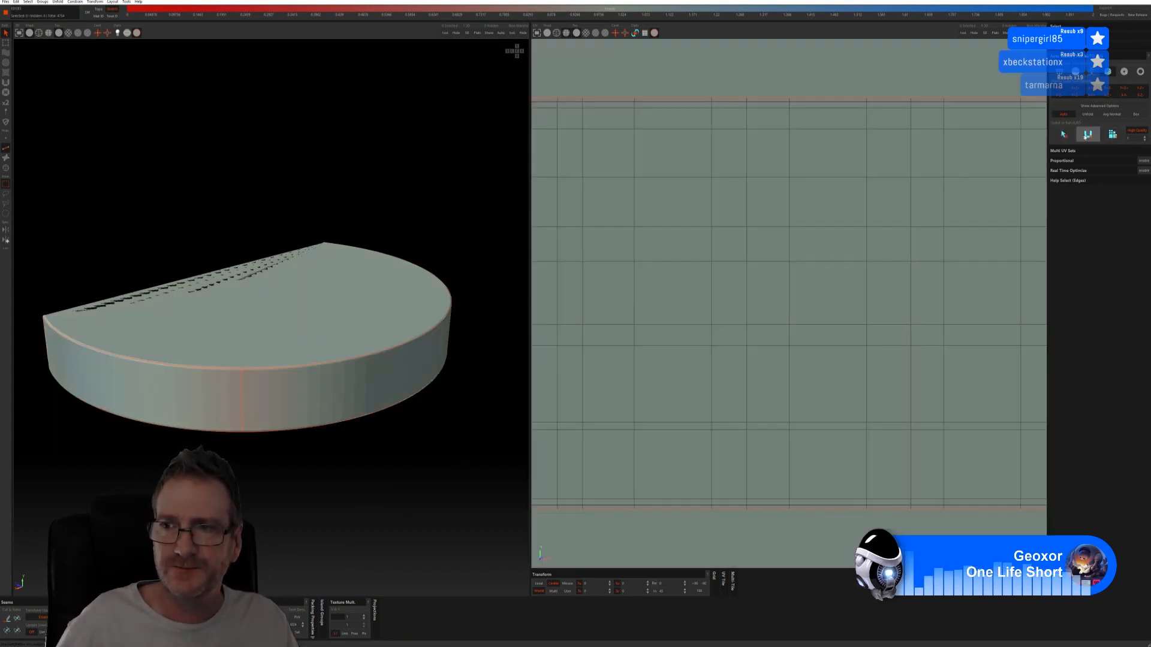
left_click(1111, 137)
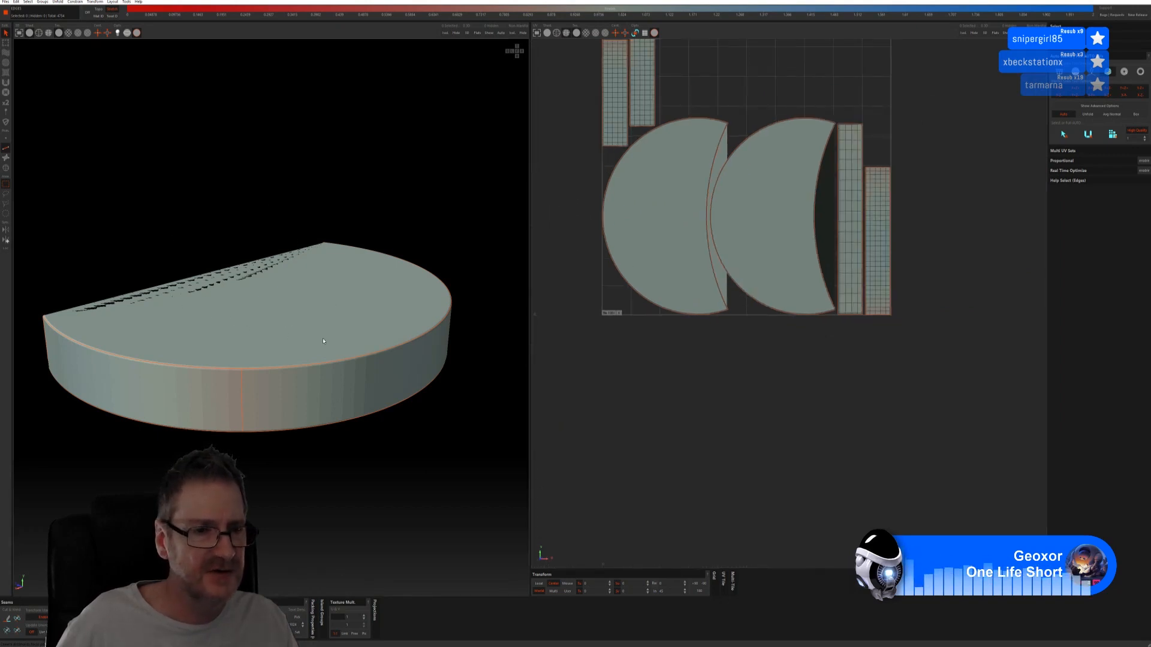
Step: Check the landing's UVs with a checker texture, save them and return to 3ds Max
left_click(69, 33)
left_click_drag(201, 193, 141, 171, "alt")
left_click(6, 1)
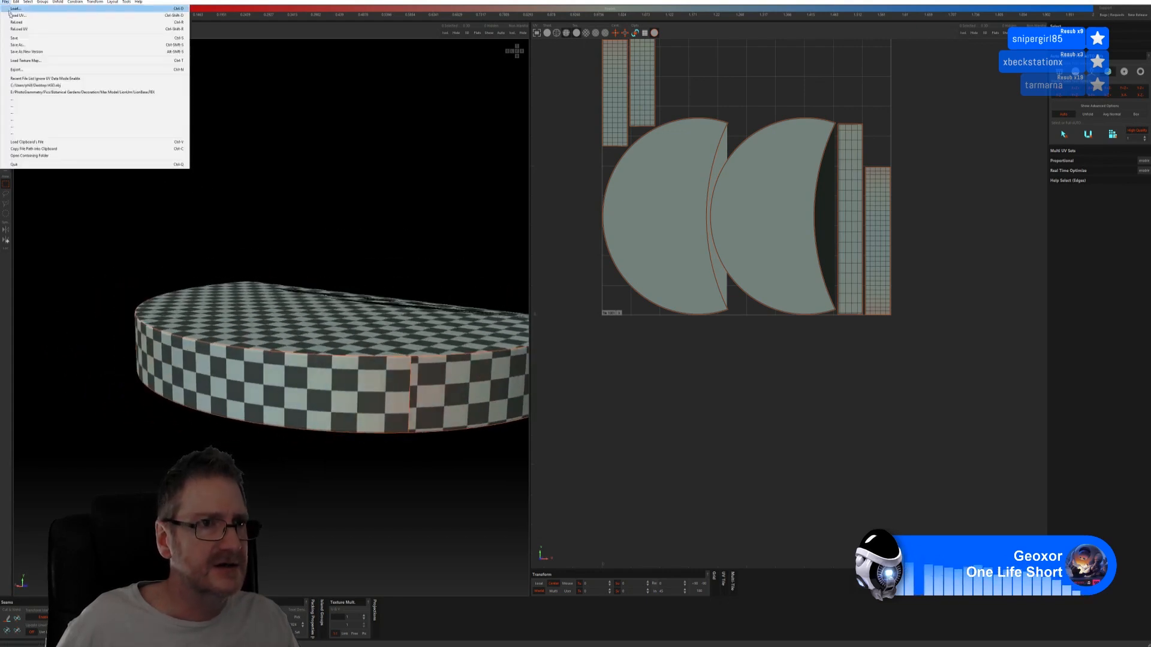
left_click(23, 39)
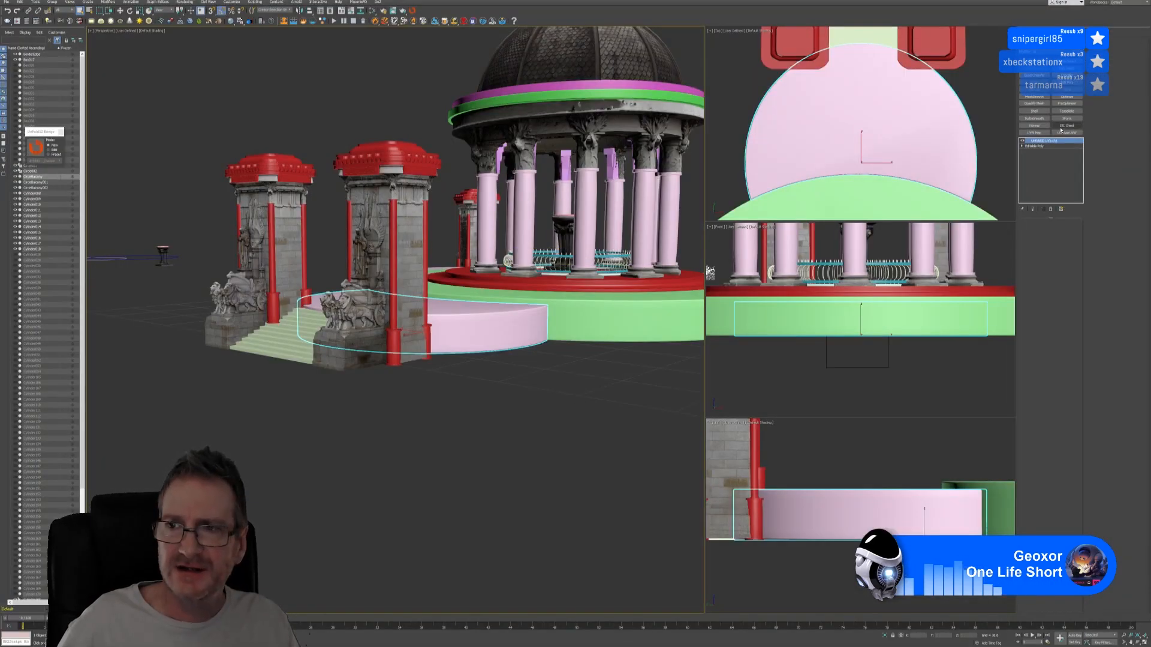
Step: Add an Unwrap UVW modifier to the front crescent landing and inspect its crescent-shaped island in the UV editor
left_click(1067, 133)
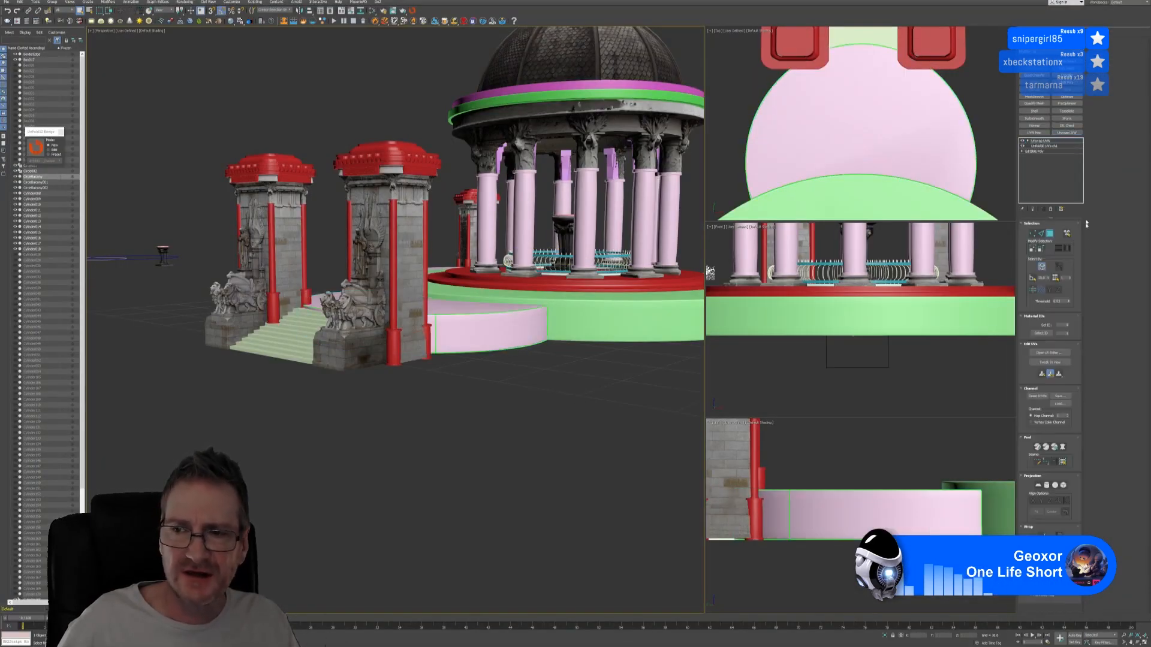
left_click(1044, 352)
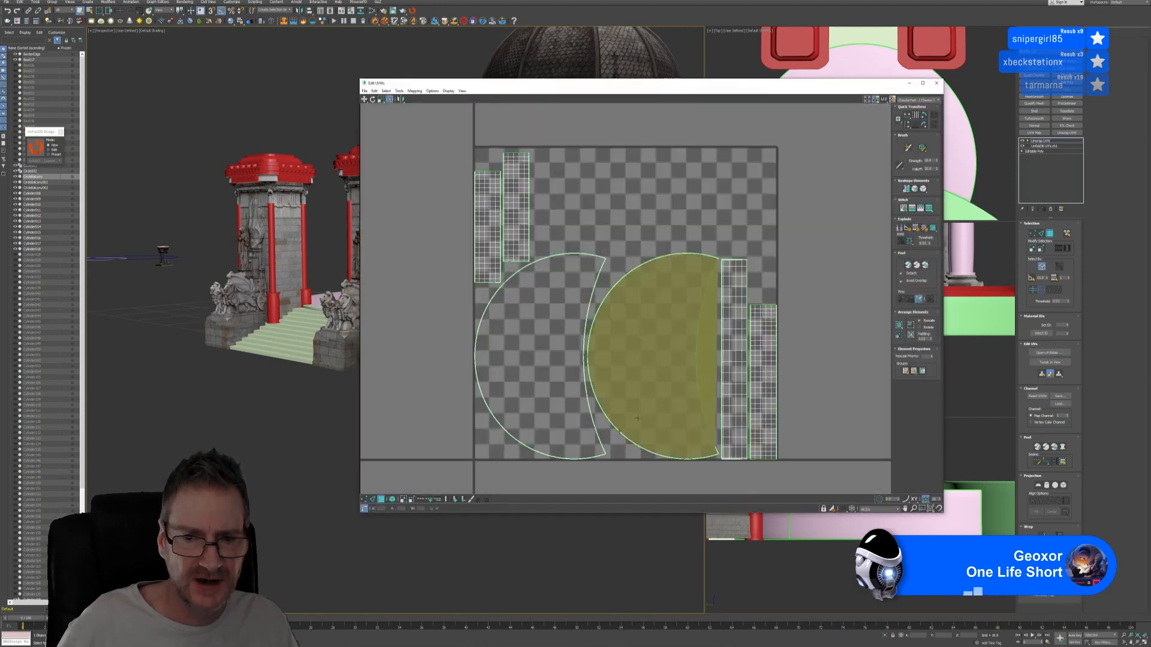
scroll(581, 321, "up", 3)
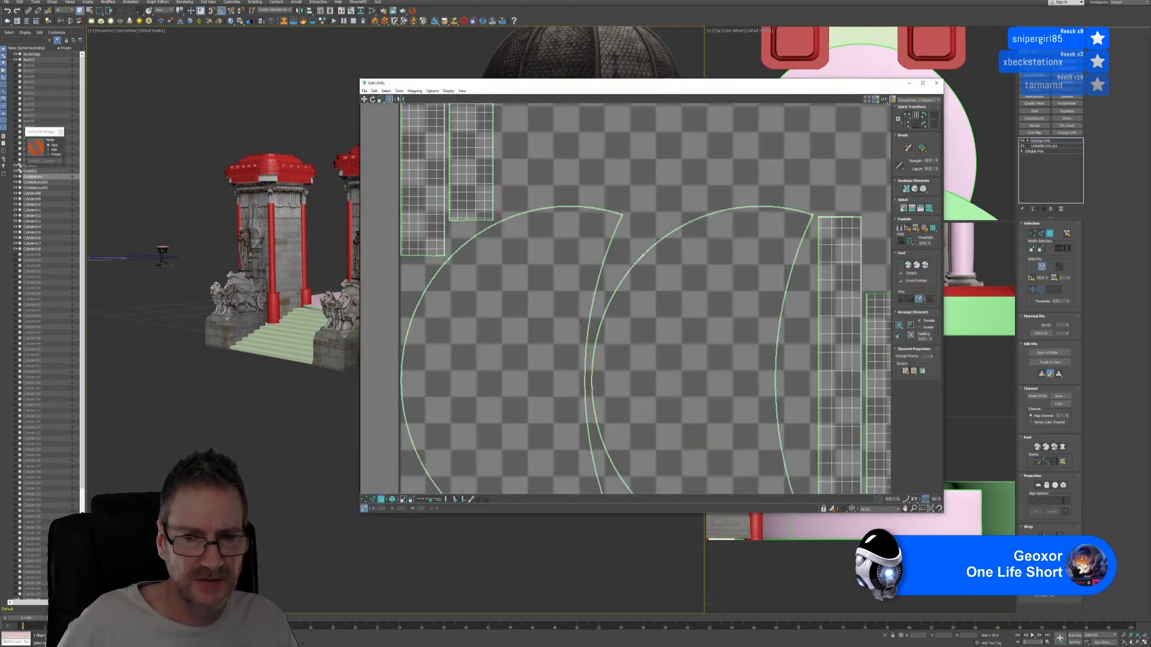
left_click(568, 271)
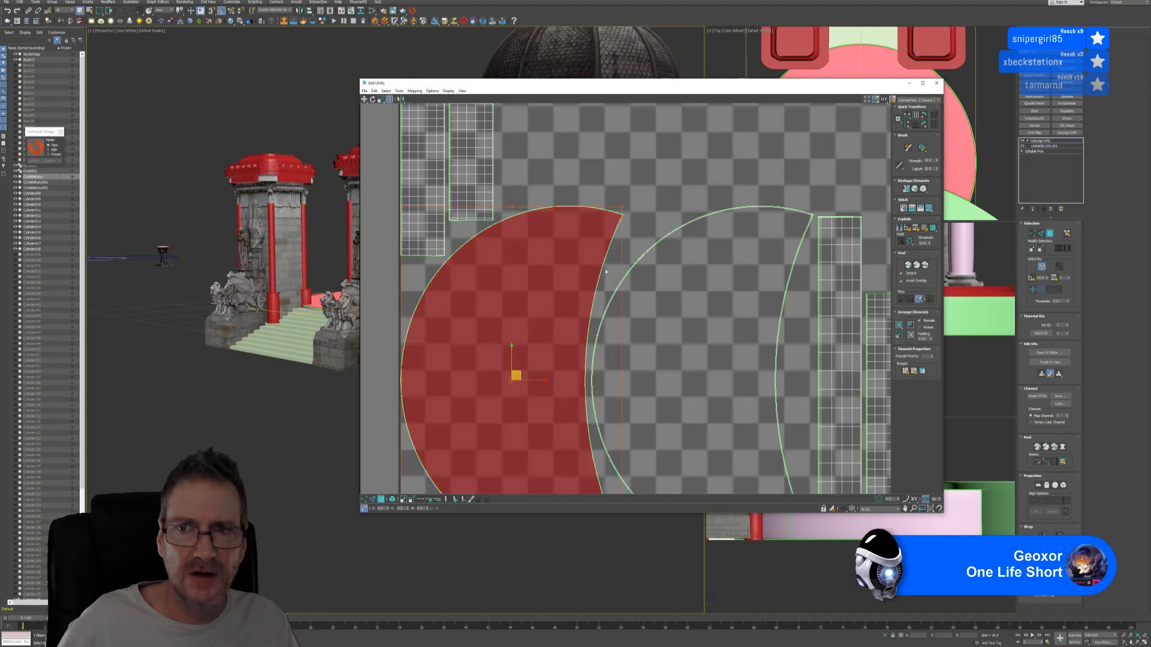
scroll(218, 361, "down", 2)
middle_click_drag(218, 361, 288, 474, "alt")
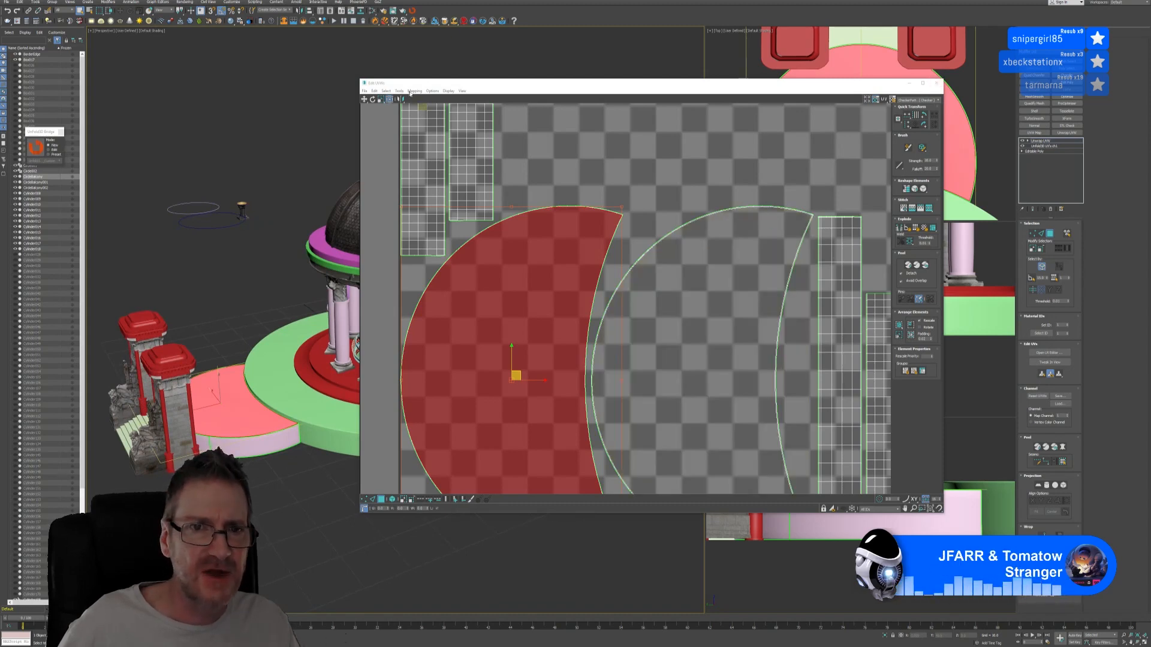
Step: Select all of the landing's UV polygons and remap them with Flatten Mapping
scroll(516, 206, "down", 5)
left_click_drag(450, 124, 721, 340)
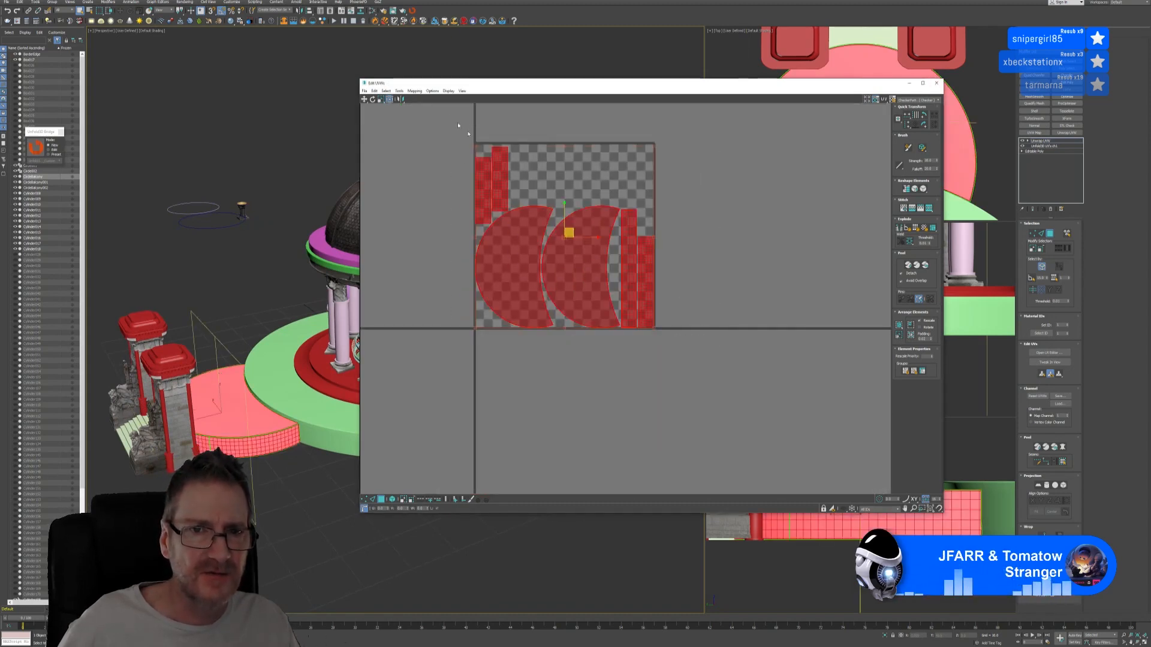
left_click(413, 91)
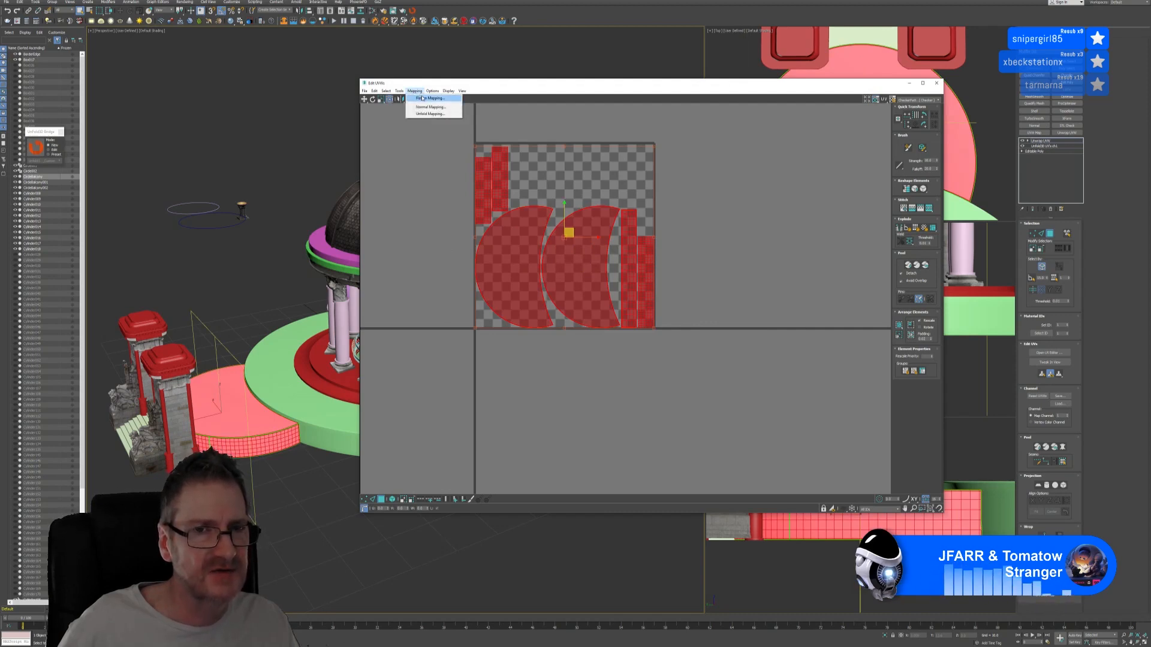
left_click(422, 98)
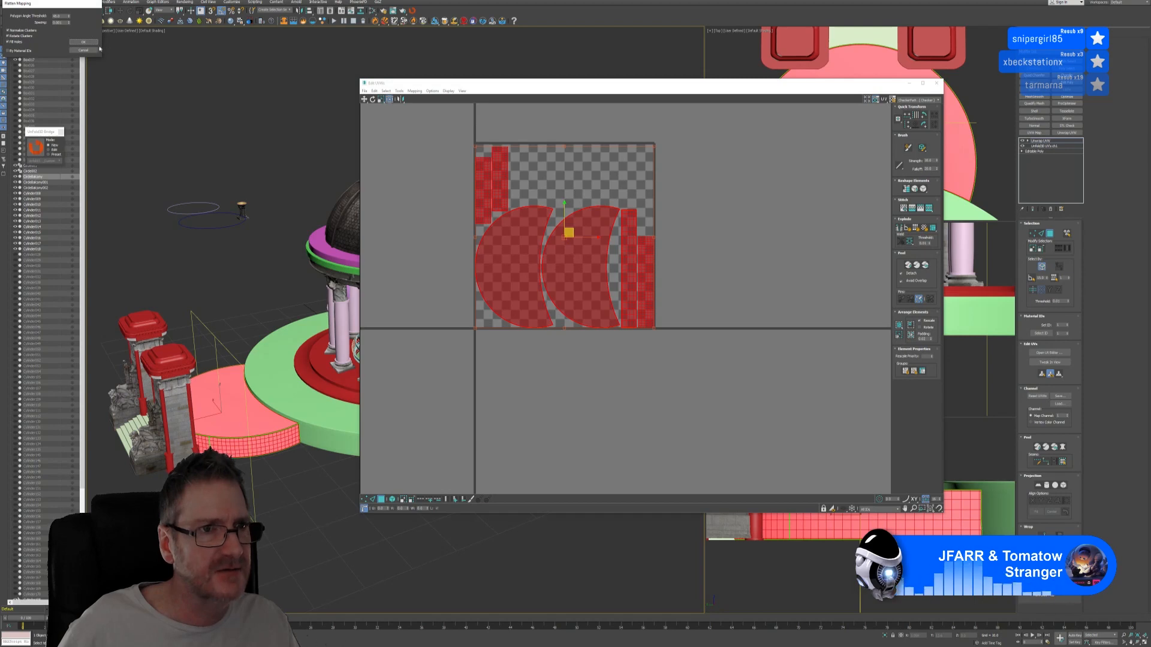
left_click(83, 42)
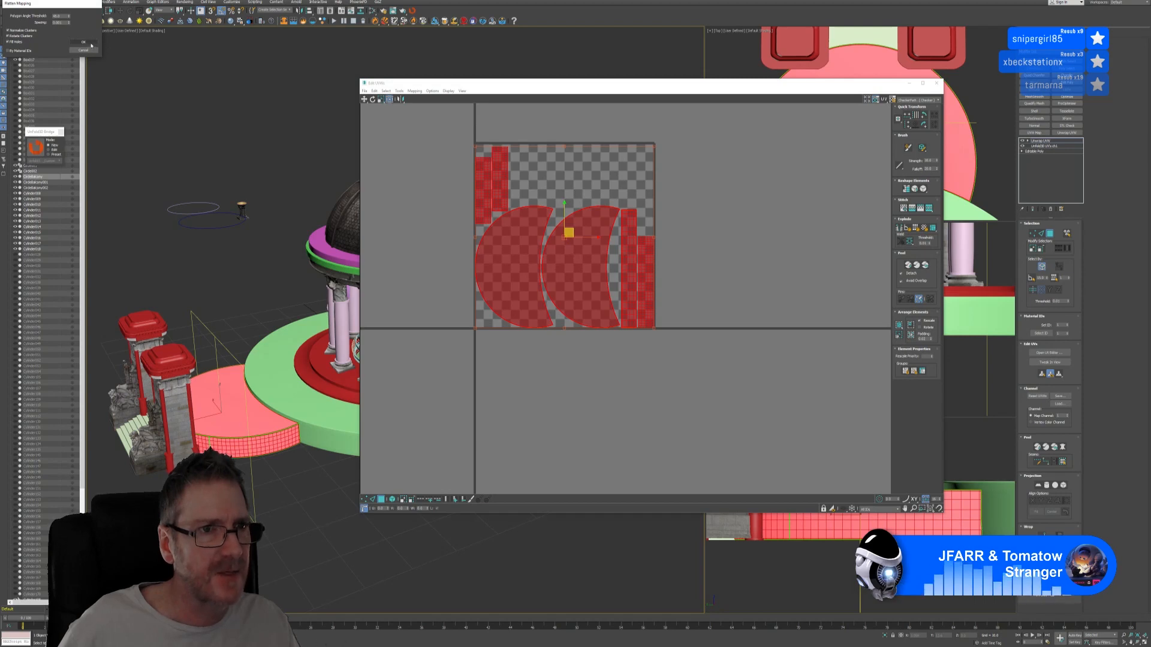
left_click(747, 265)
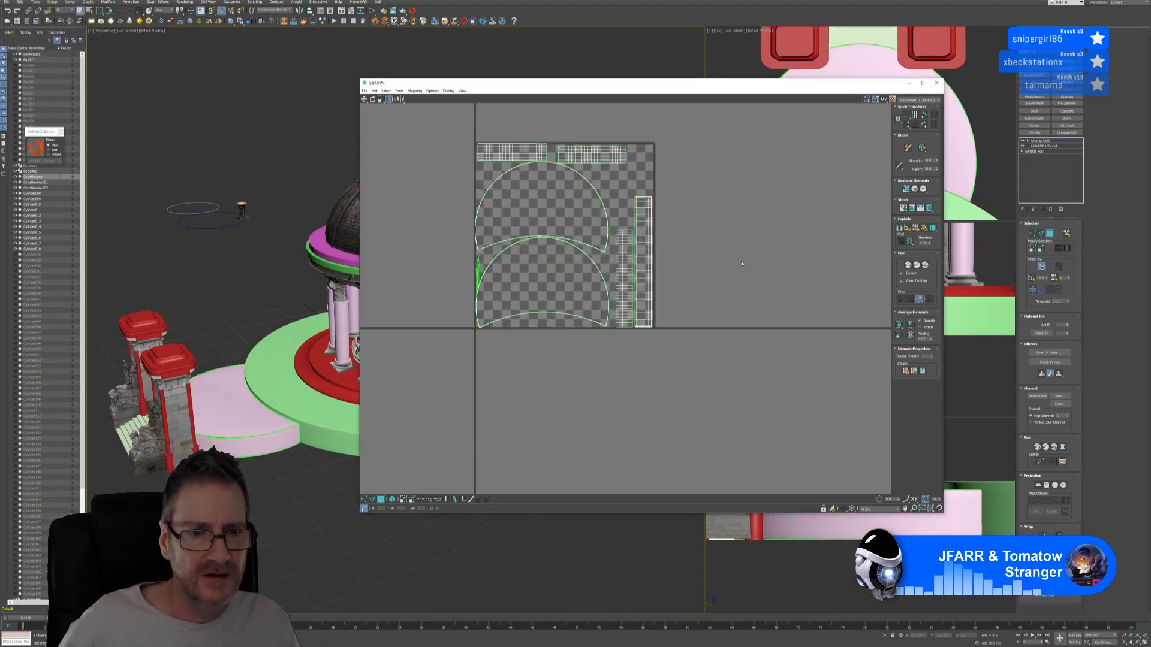
Step: Close the UV editor and delete both UV modifiers from the front landing's stack, leaving only the Editable Poly
left_click(936, 82)
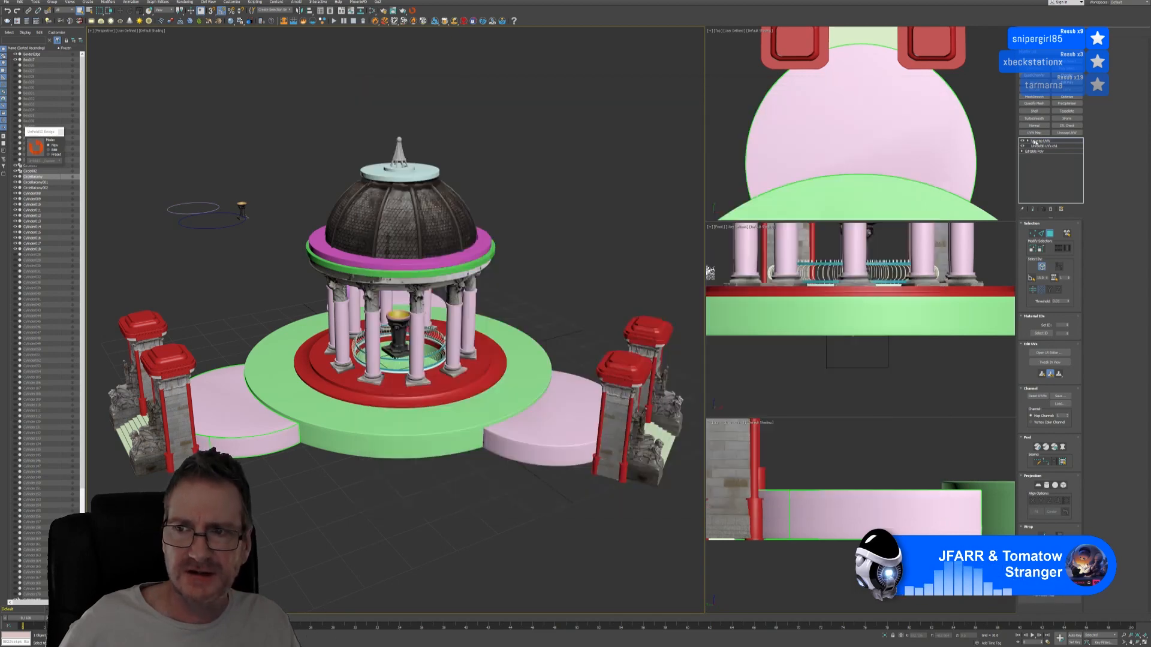
left_click(1054, 210)
left_click(1055, 209)
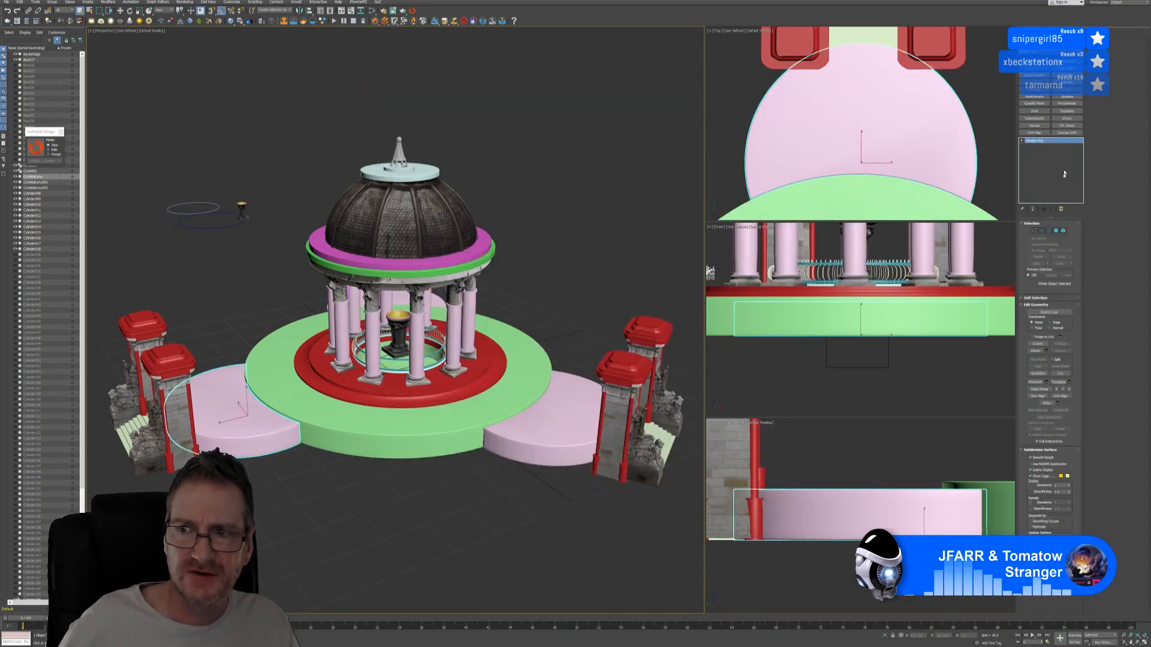
Step: Add a new Unwrap UVW modifier to the front landing, apply Flatten Mapping to all its polygons and close the editor
left_click(1066, 134)
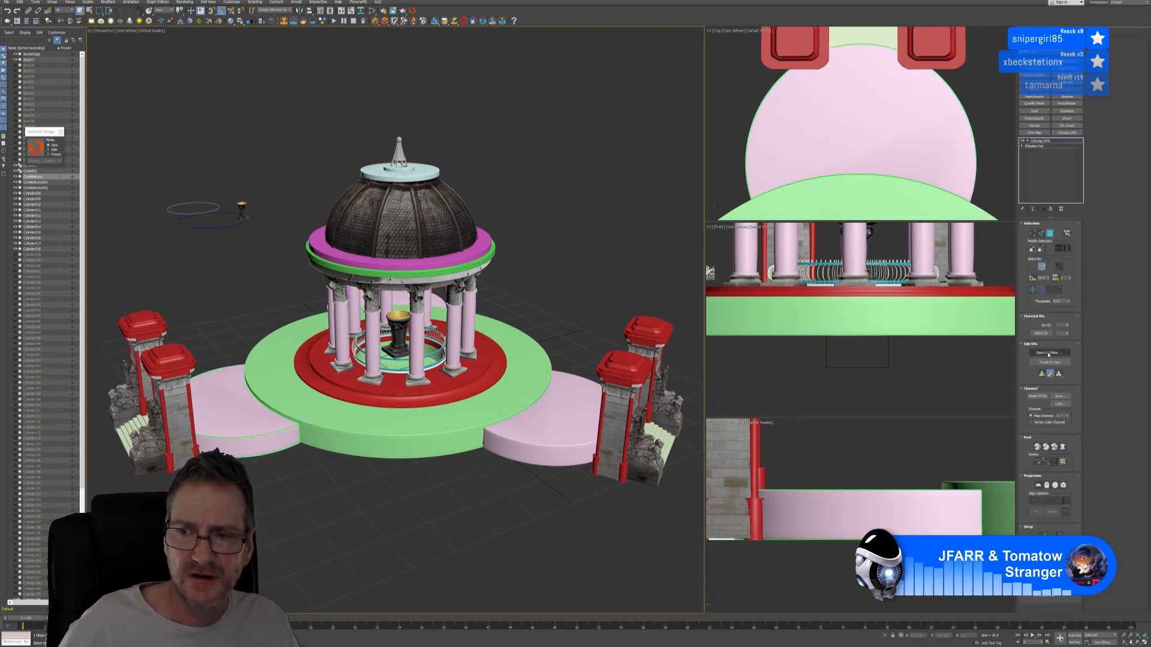
left_click(1048, 353)
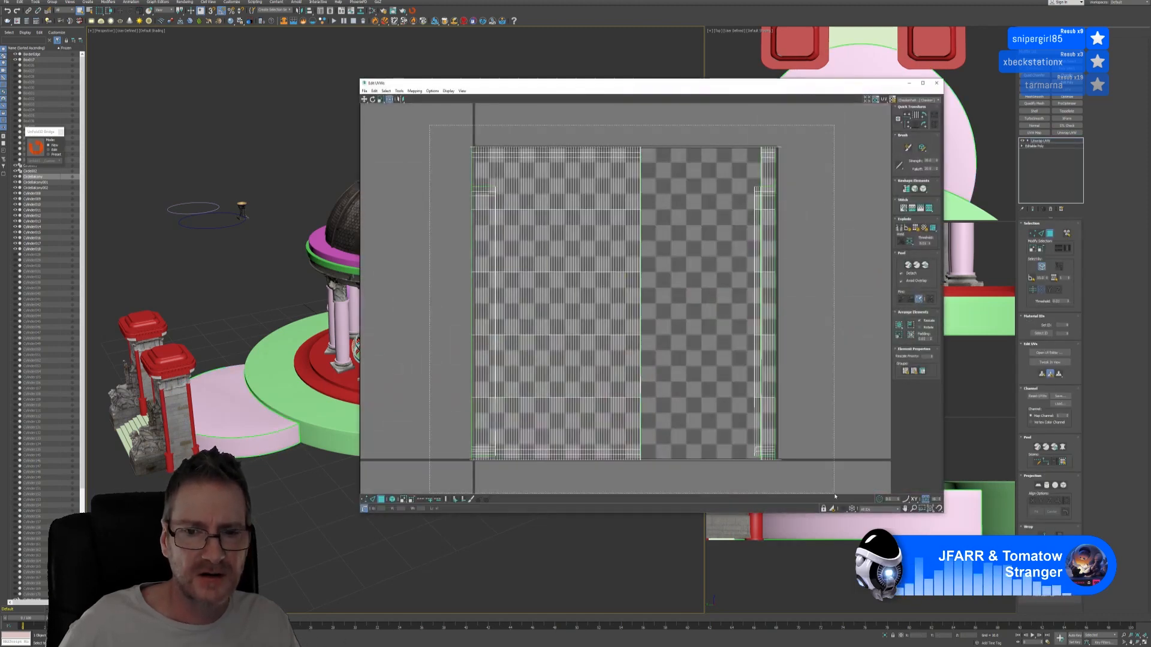
key("ctrl+a")
left_click(414, 90)
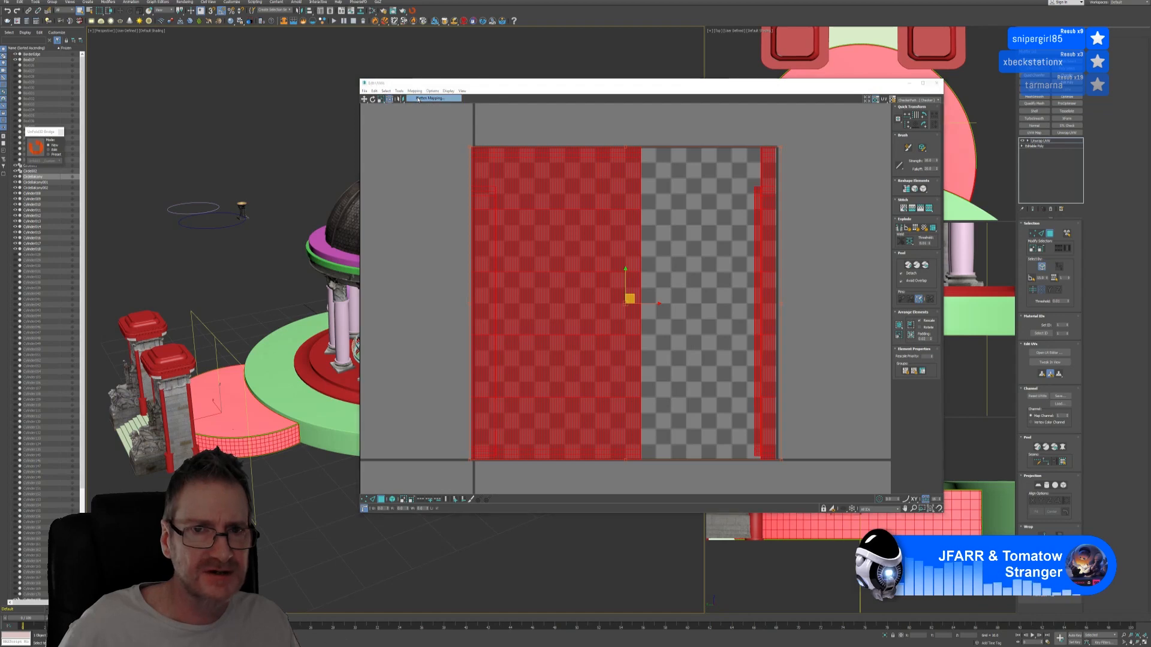
left_click(428, 97)
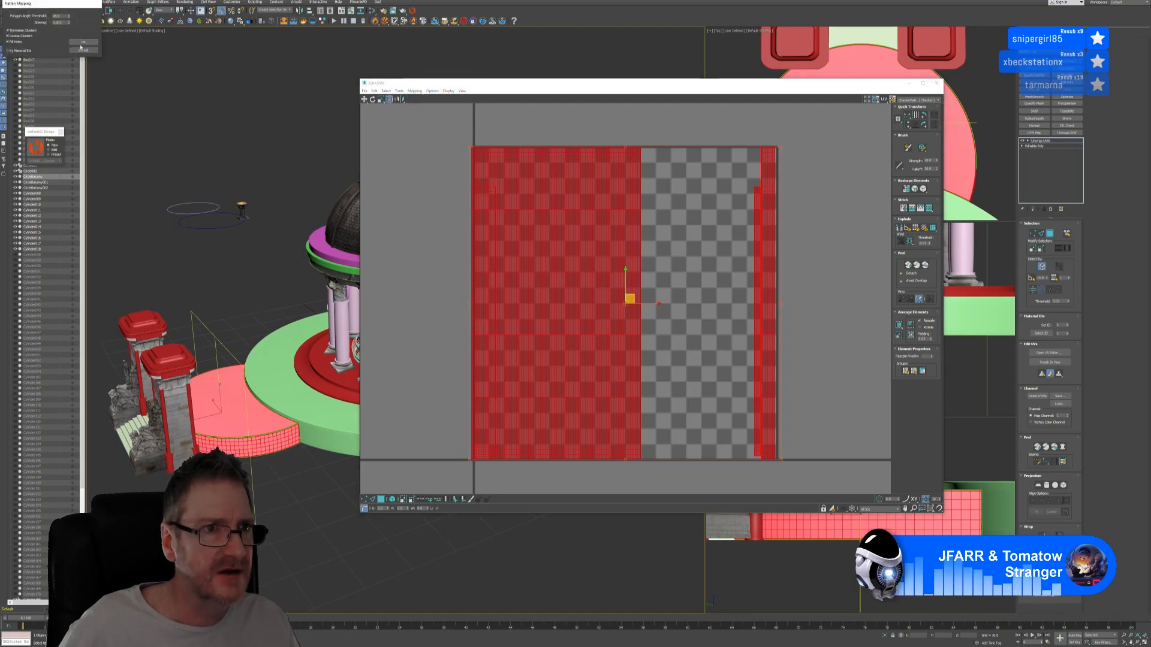
left_click(83, 44)
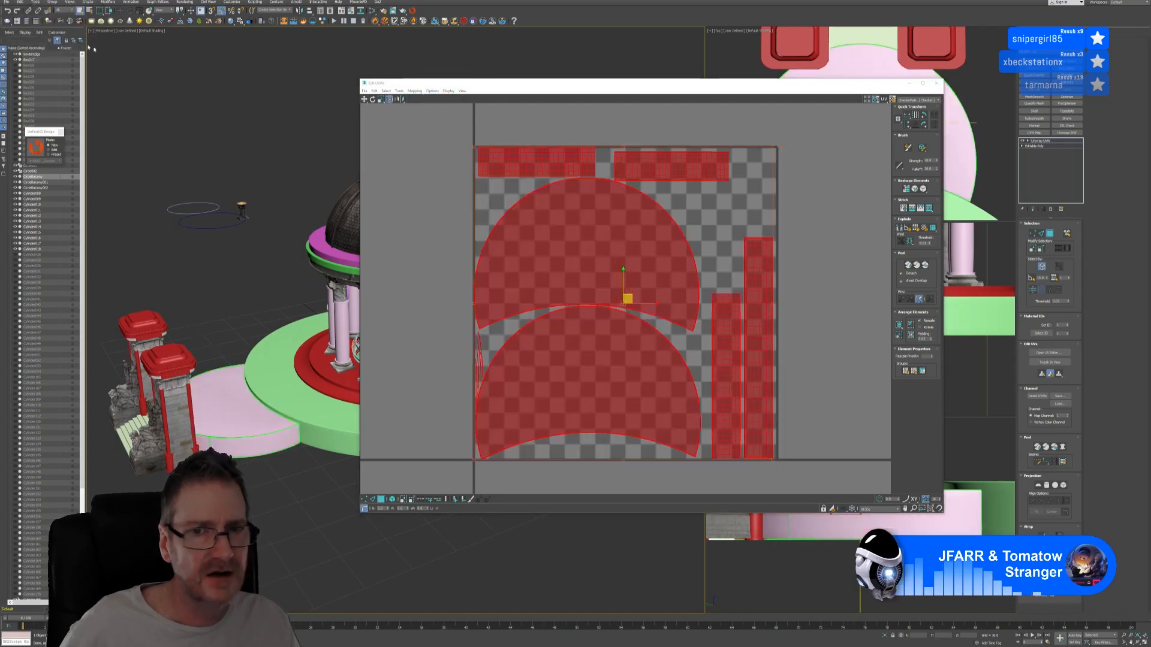
left_click(410, 259)
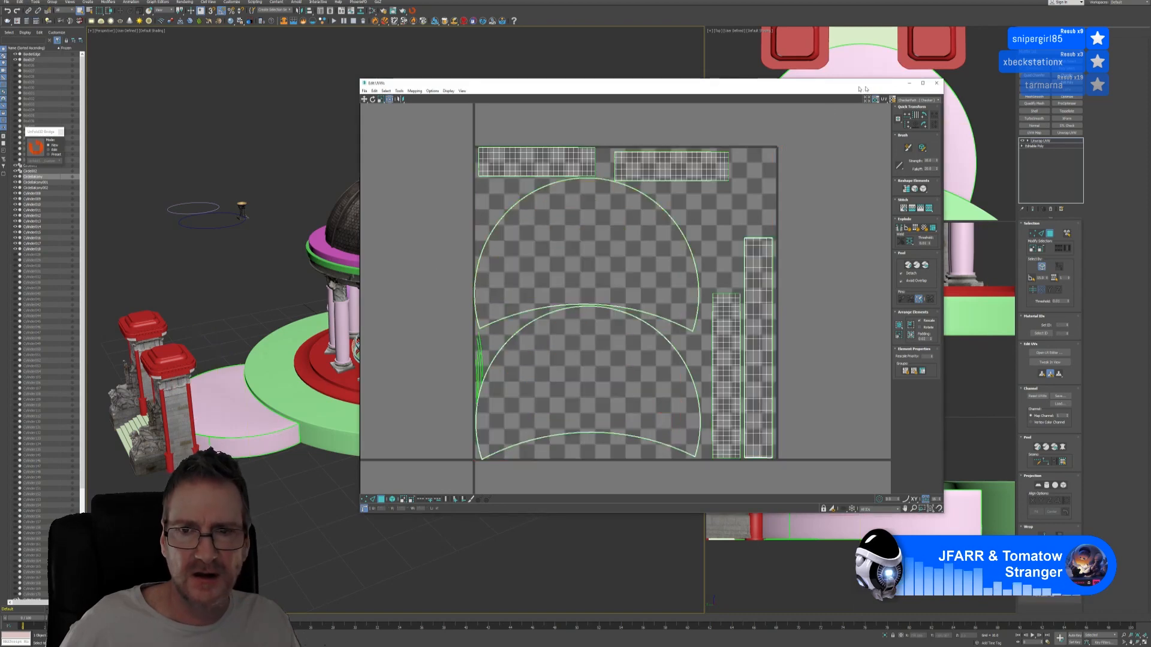
left_click(936, 83)
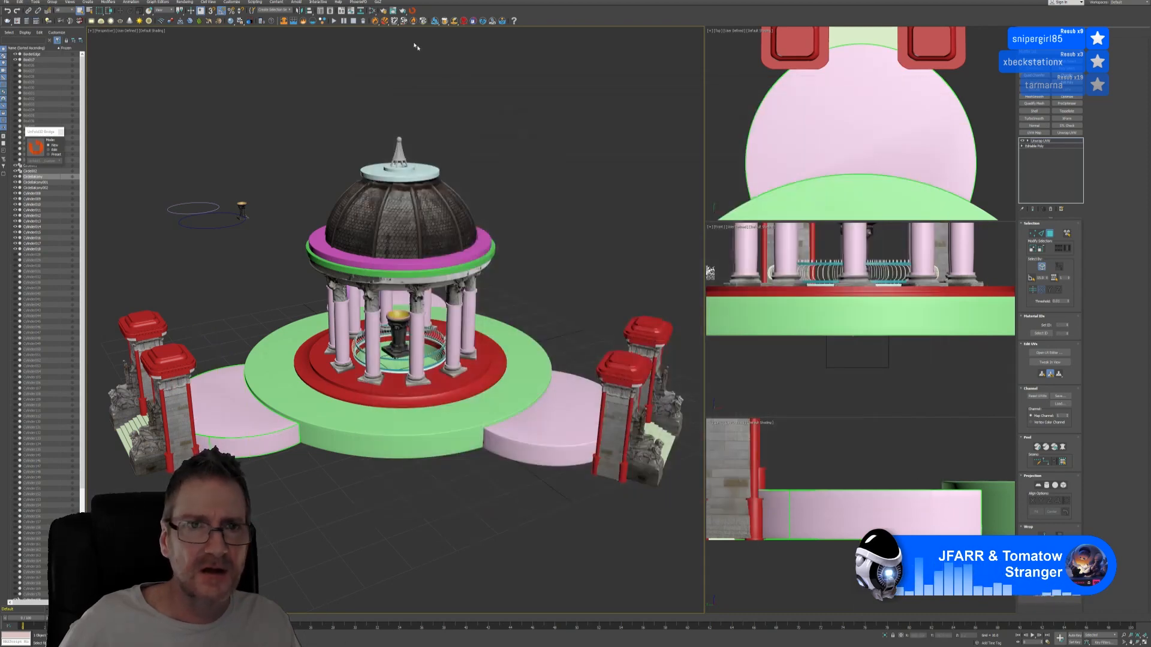
Step: Assign the checker material to the front landing, check its pattern from above and close the material editor
key("m")
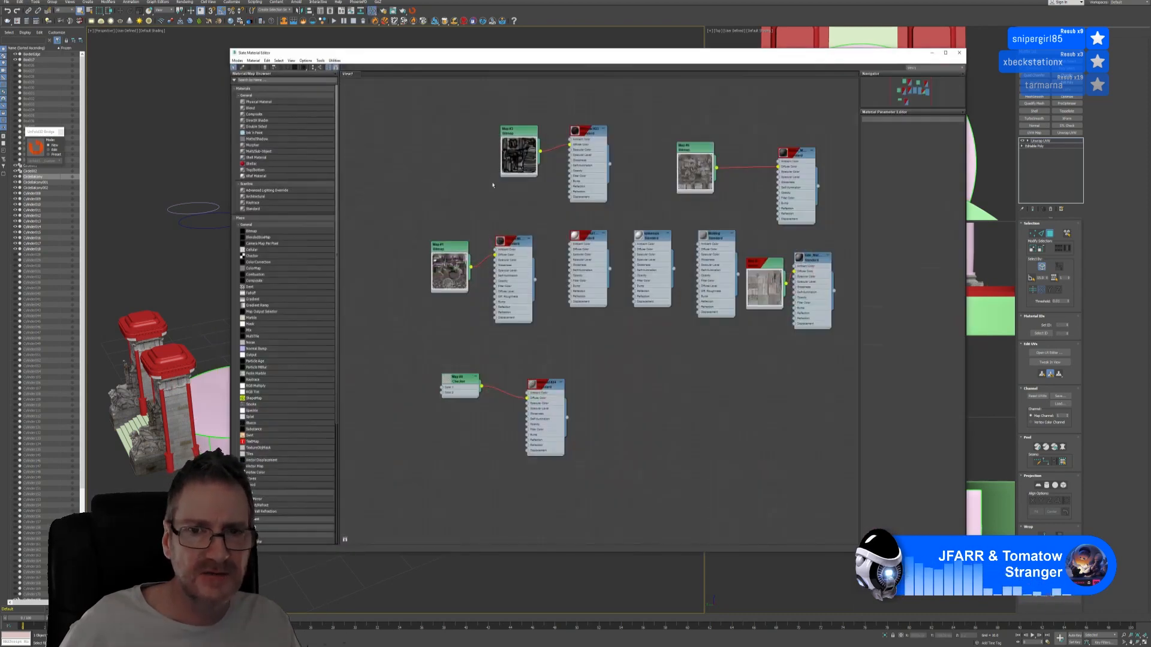
left_click(547, 390)
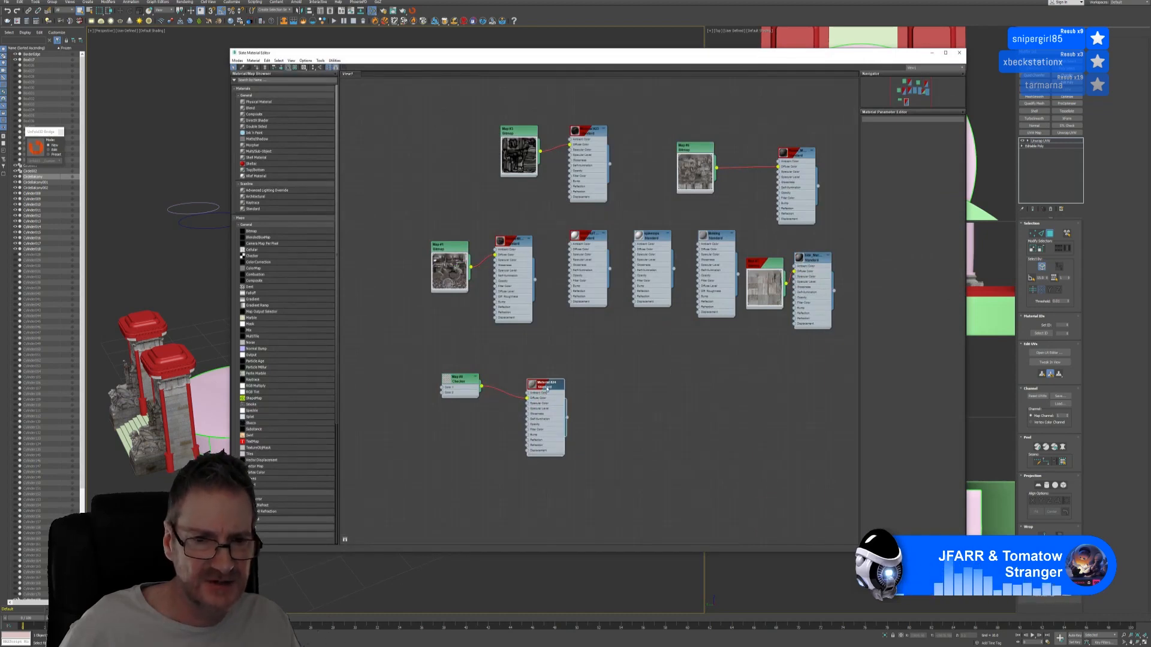
right_click(548, 388)
left_click(570, 396)
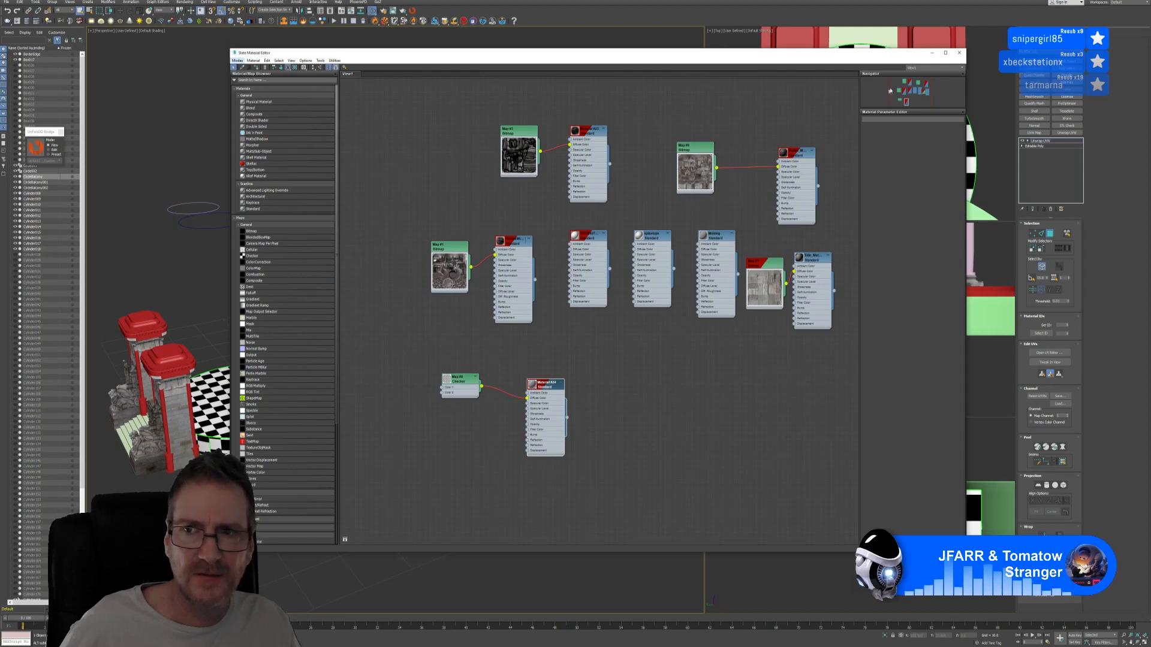
left_click(959, 57)
middle_click_drag(668, 267, 451, 277, "alt")
left_click(373, 11)
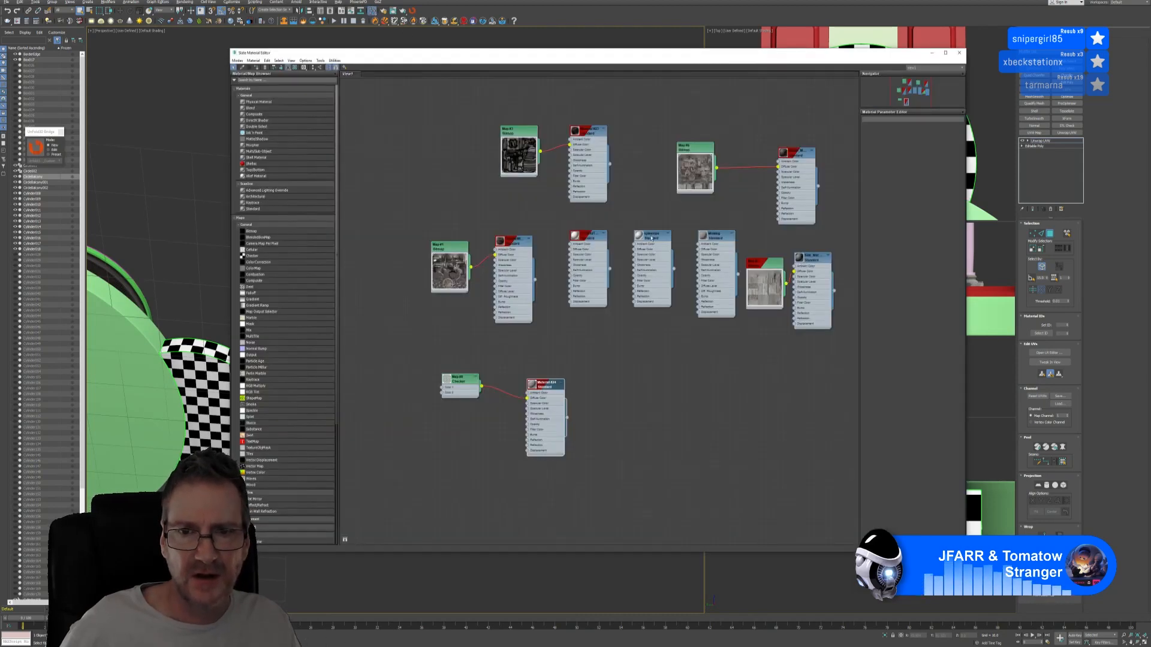
left_click(959, 52)
Step: Remove the checker material from the front landing with the UVW Remove utility and deselect the landing
left_click(1076, 40)
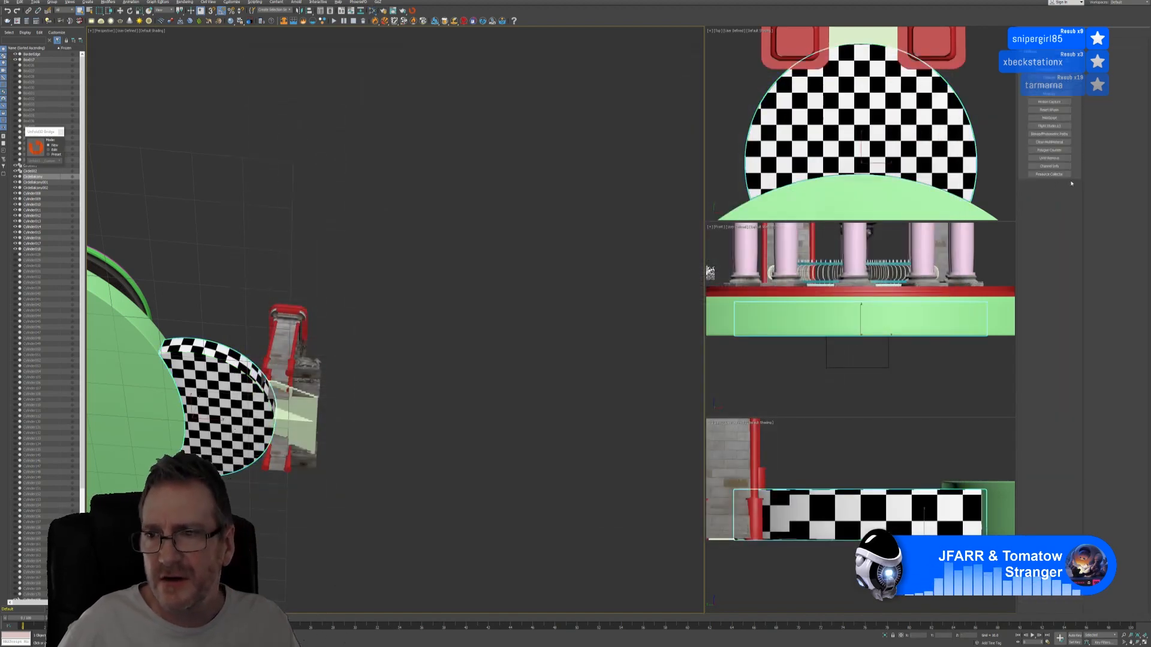
left_click(1049, 157)
left_click(1061, 223)
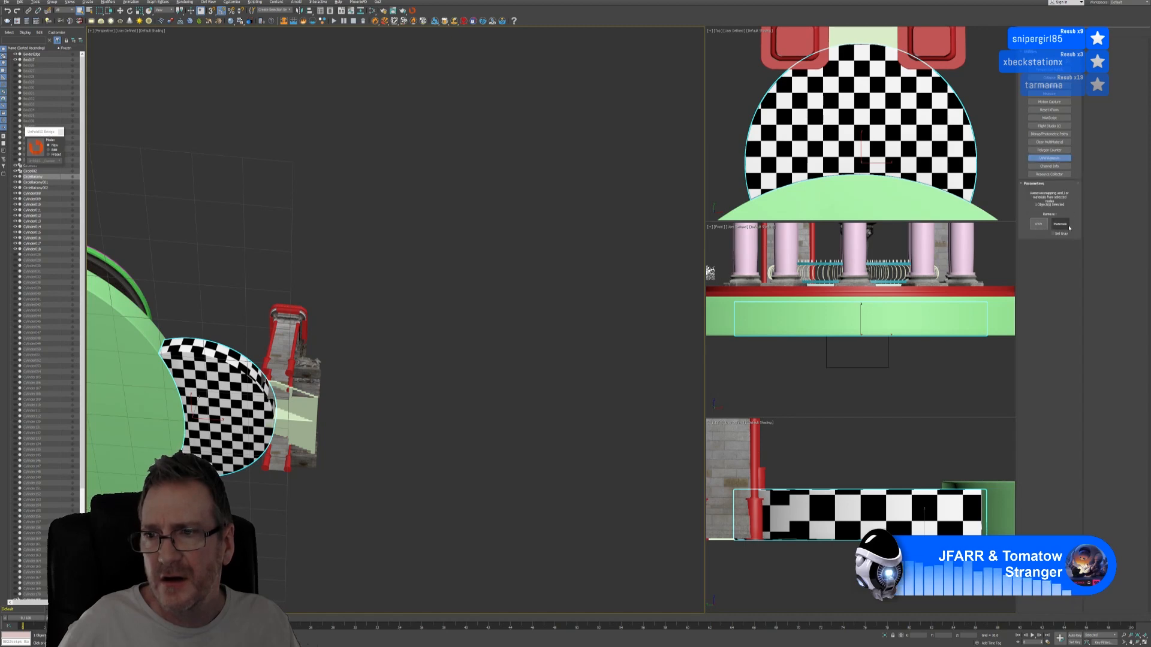
left_click(1049, 158)
left_click(501, 298)
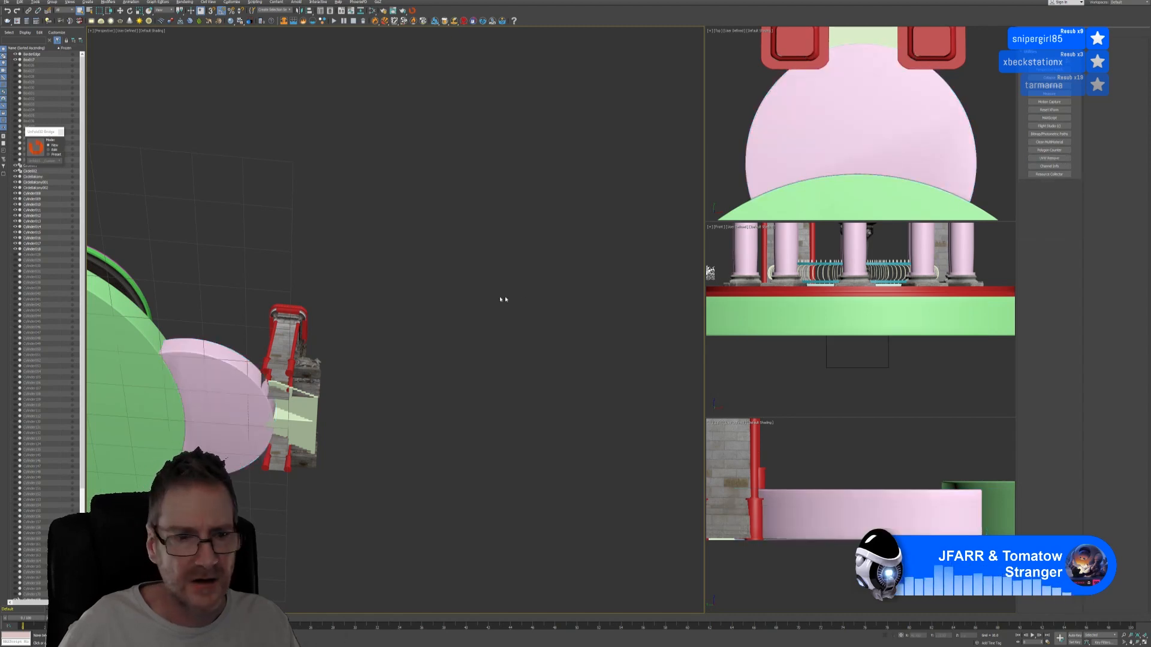
Step: Select the front landing and copy its Unwrap UVW modifier from the modifier stack
middle_click_drag(501, 298, 328, 318, "alt")
left_click(492, 335)
middle_click_drag(493, 335, 222, 373)
left_click(296, 375)
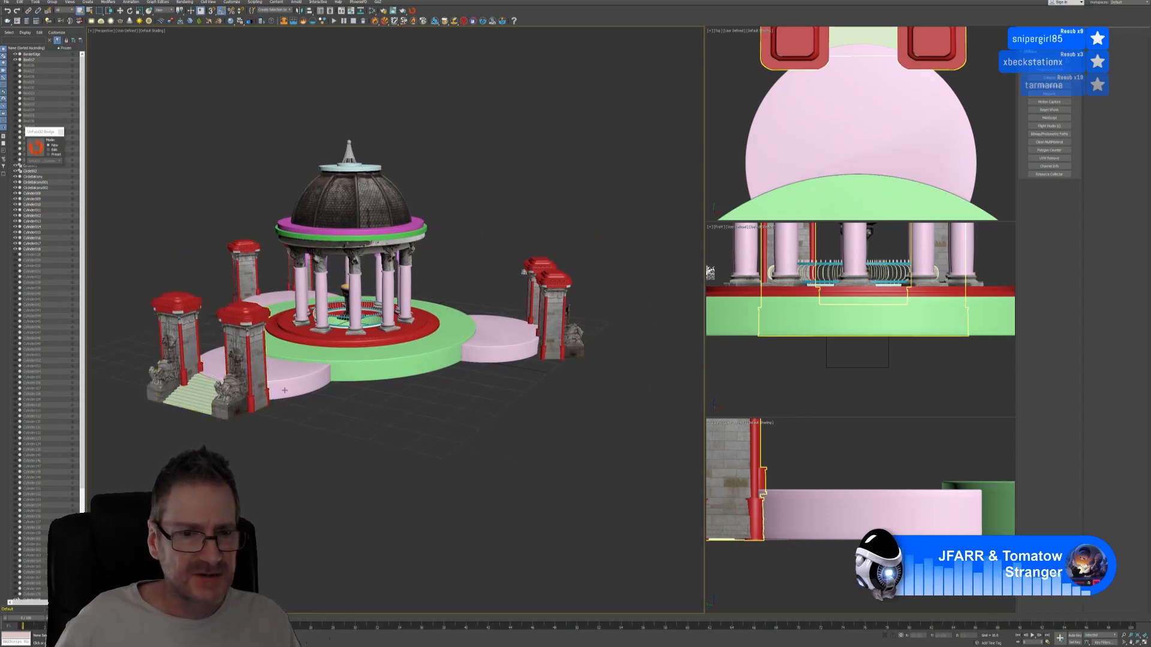
left_click(1034, 69)
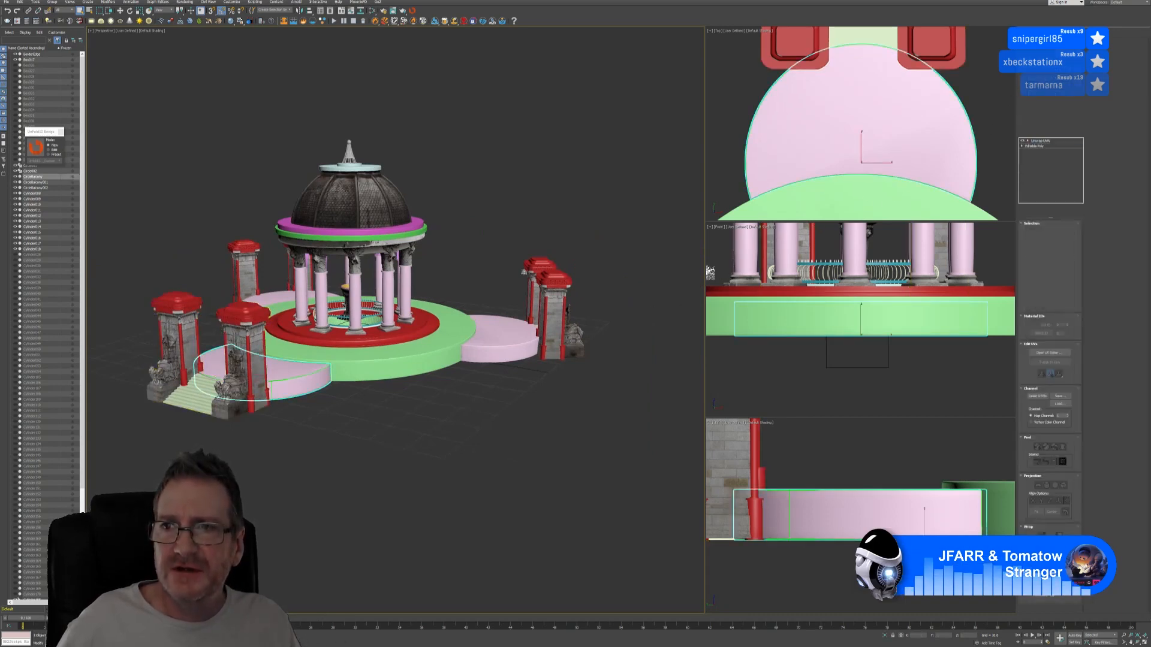
left_click(1066, 132)
right_click(1042, 144)
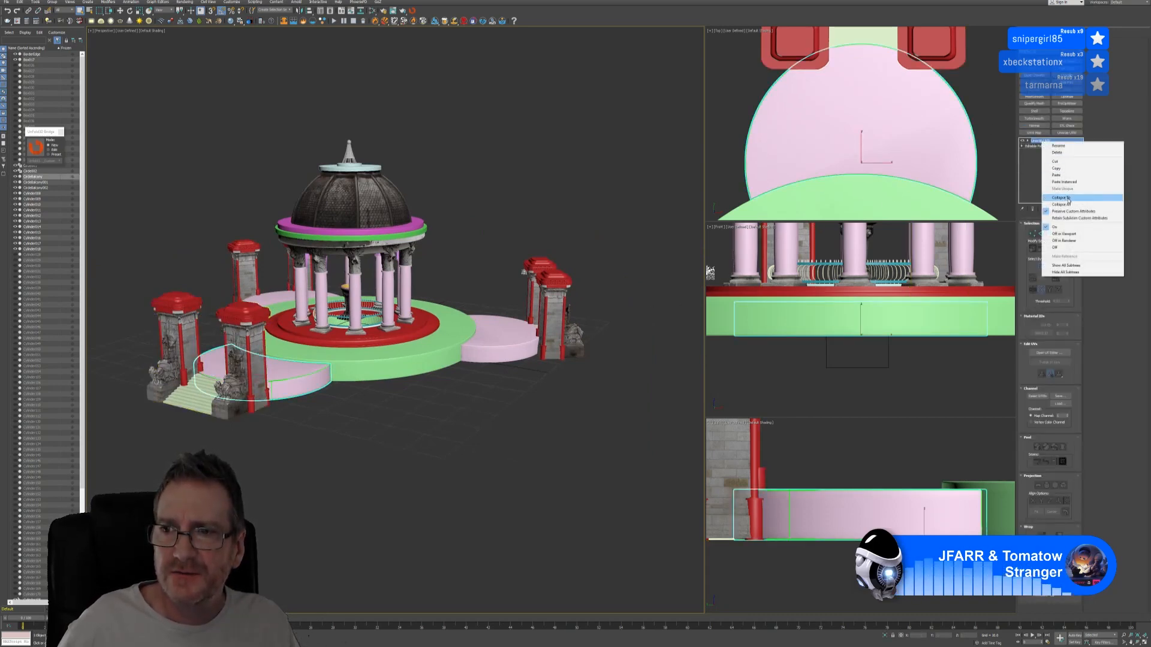
left_click(1056, 168)
Step: Collapse the second landing's Chamfer and Boolean stack to an Editable Poly and apply the copied Unwrap UVW modifier to it
left_click(504, 342)
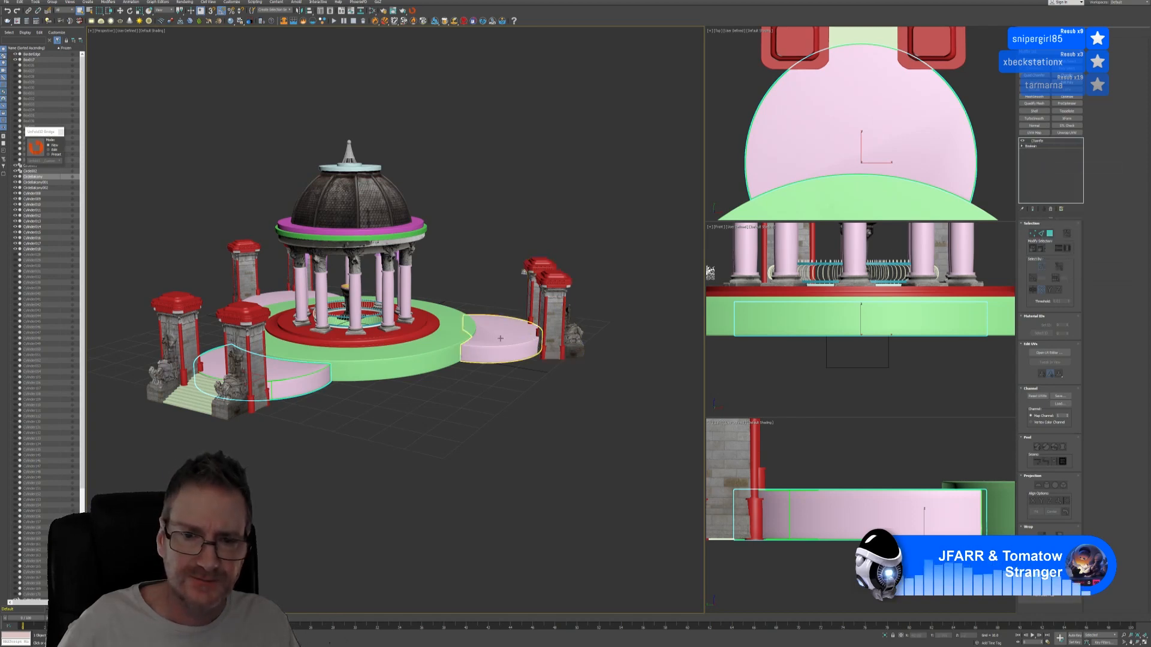
right_click(1045, 142)
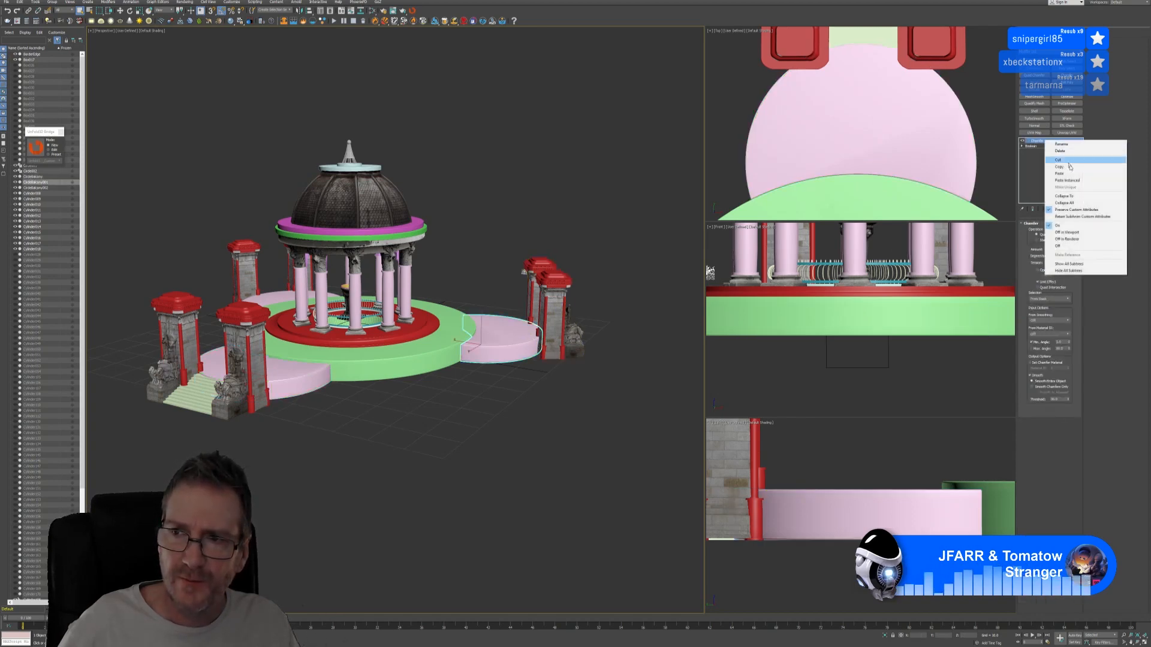
left_click(1074, 203)
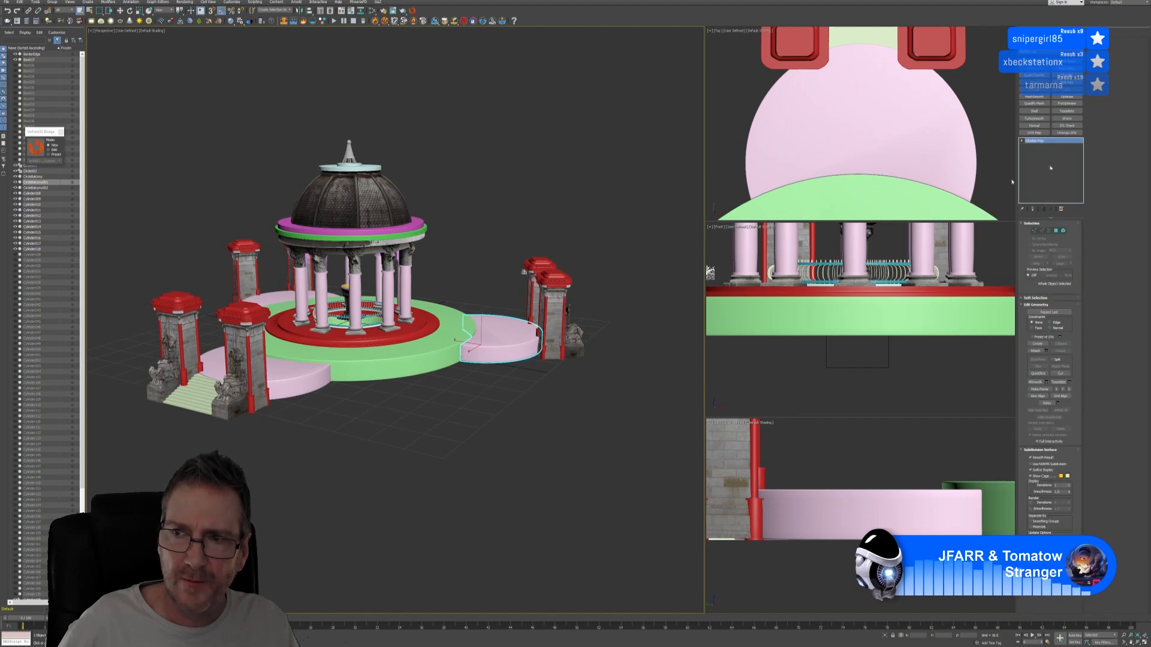
left_click(1066, 132)
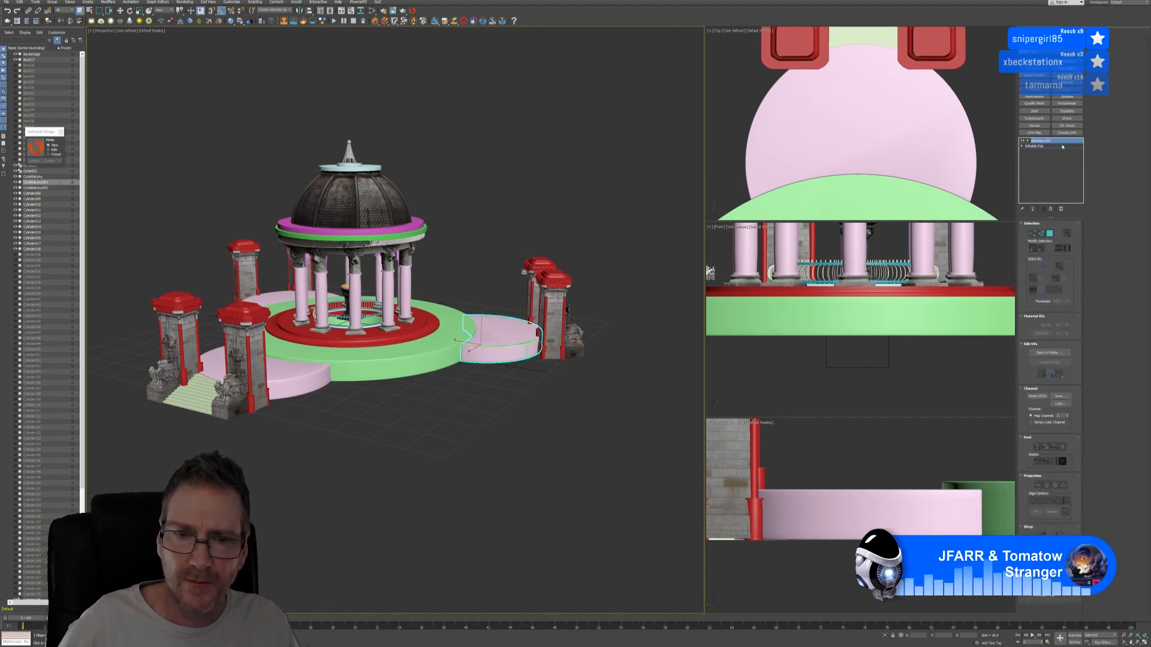
Step: Collapse the third landing's modifier stack to an Editable Poly and apply the copied Unwrap UVW modifier to it
mouse_move(387, 404)
middle_mouse_down("alt")
mouse_move(290, 378)
mouse_move(437, 403)
mouse_move(404, 393)
middle_mouse_up("alt")
left_click(403, 394)
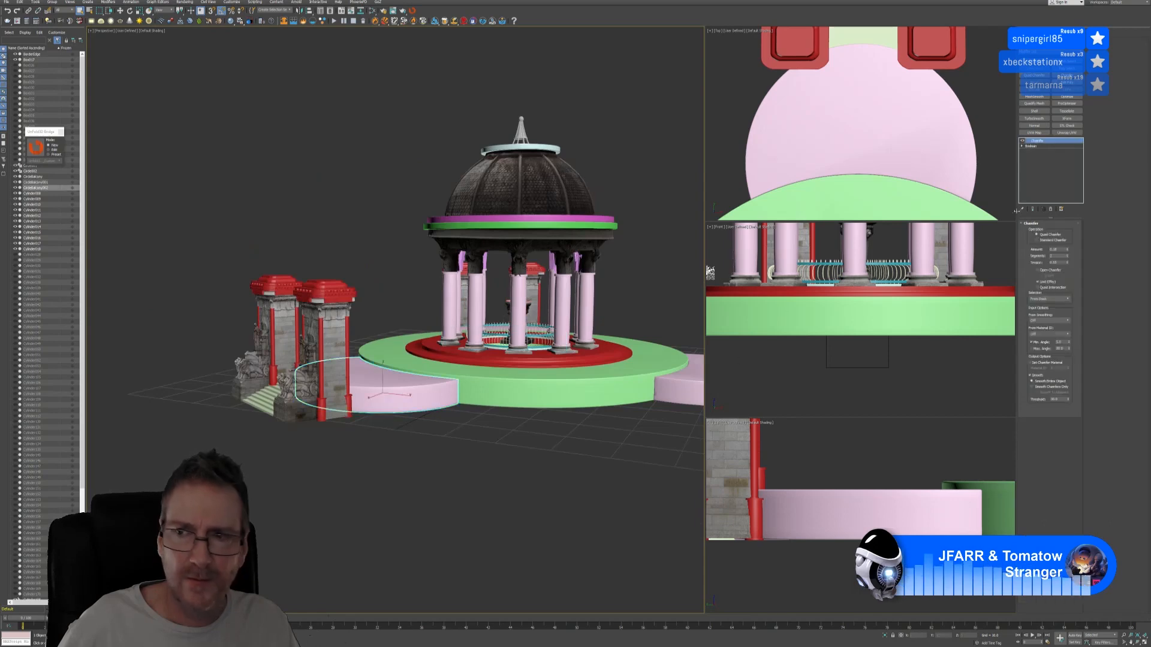
right_click(1036, 146)
left_click(1073, 206)
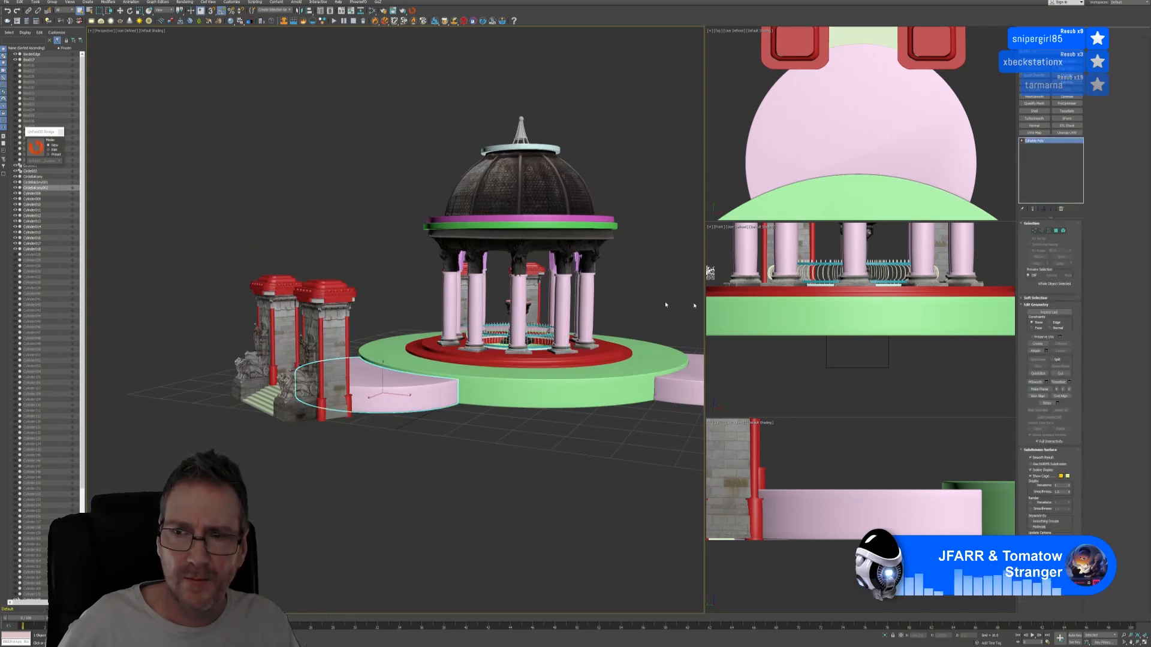
left_click(1067, 133)
Step: Check the third landing's island layout in the UV editor, close the editor and deselect the landing
left_click(1056, 353)
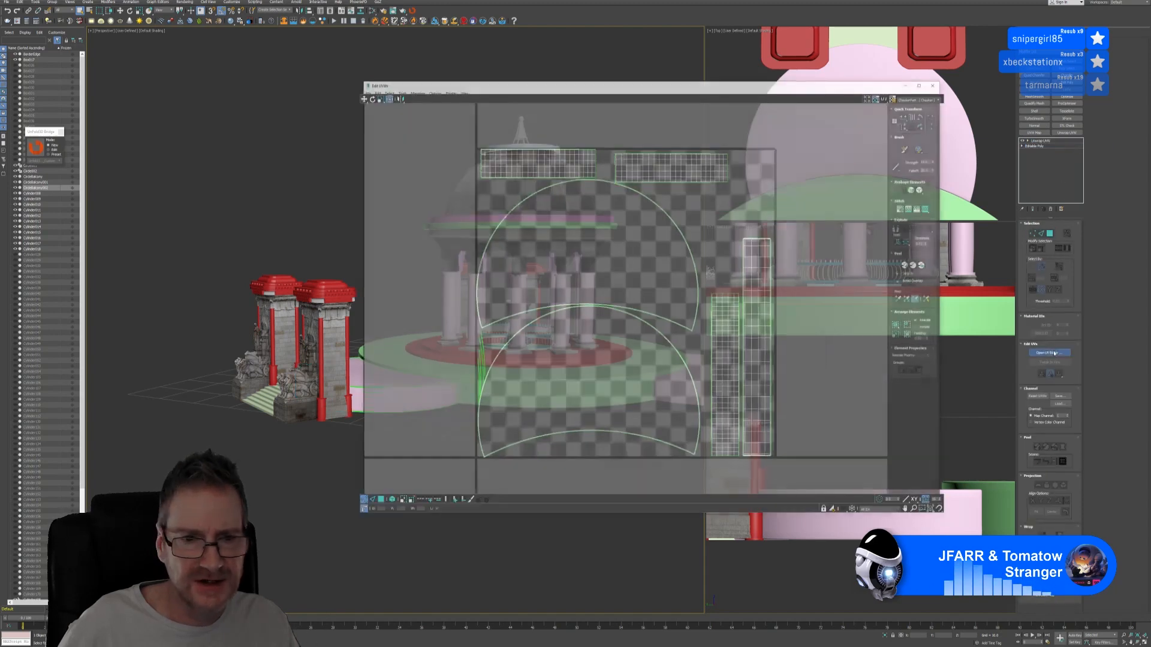
left_click(936, 83)
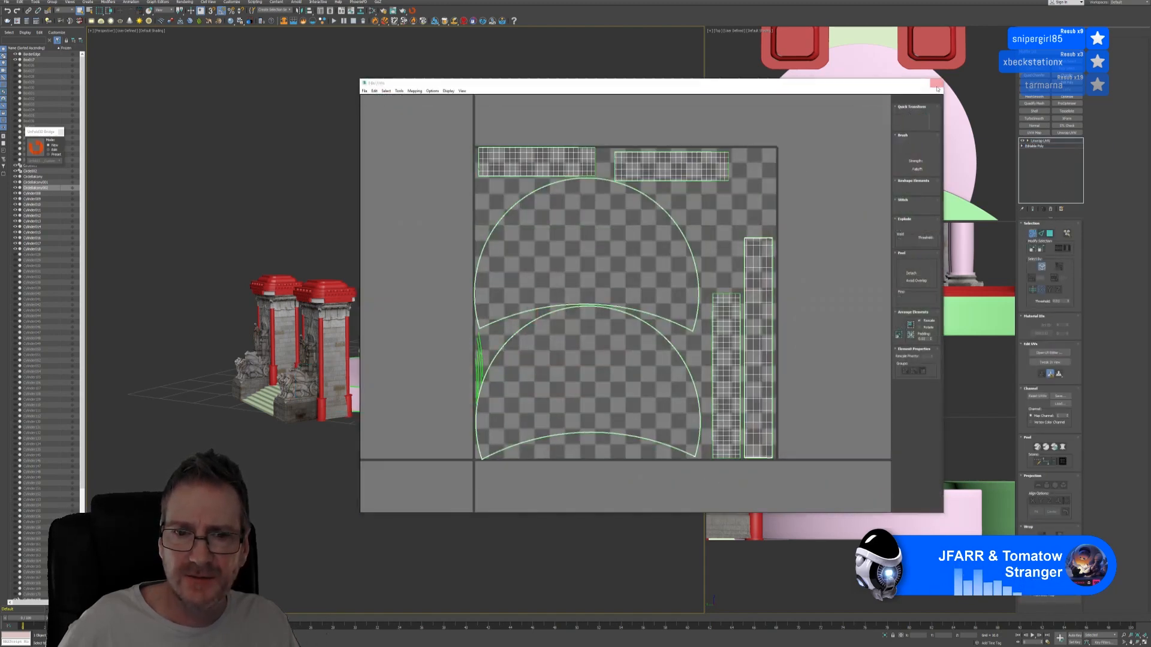
left_click(1033, 236)
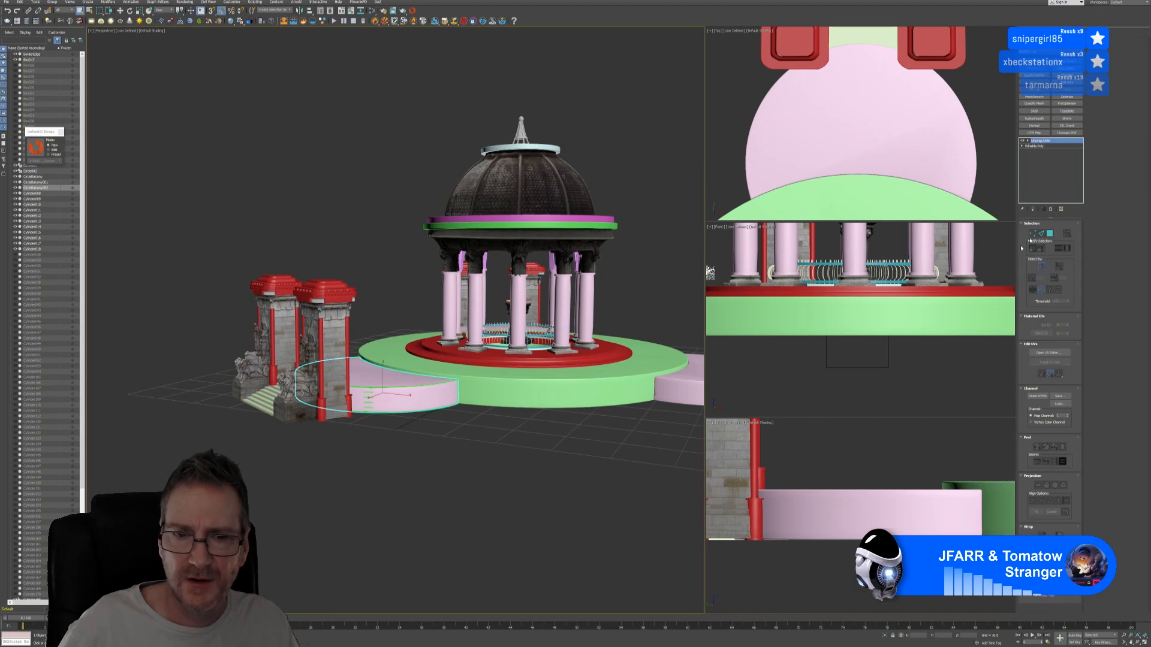
left_click(463, 495)
middle_click_drag(463, 496, 460, 448, "alt")
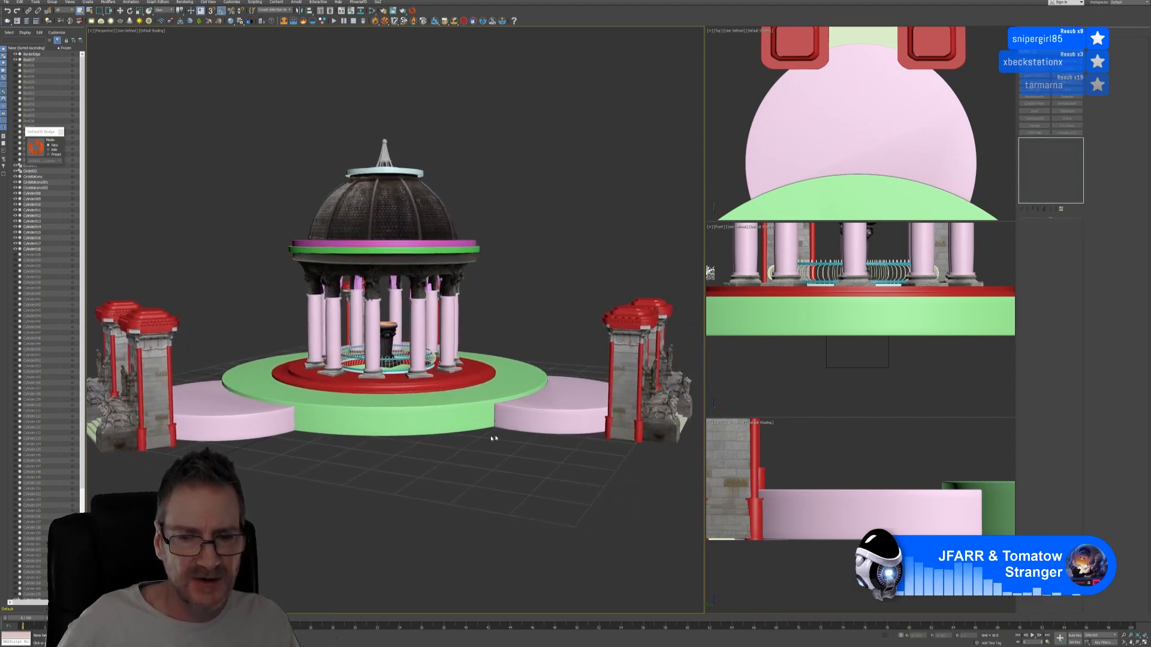
Step: Open the group of the front gate with its two pillars and select the stairs inside it
middle_click_drag(535, 403, 501, 329, "alt")
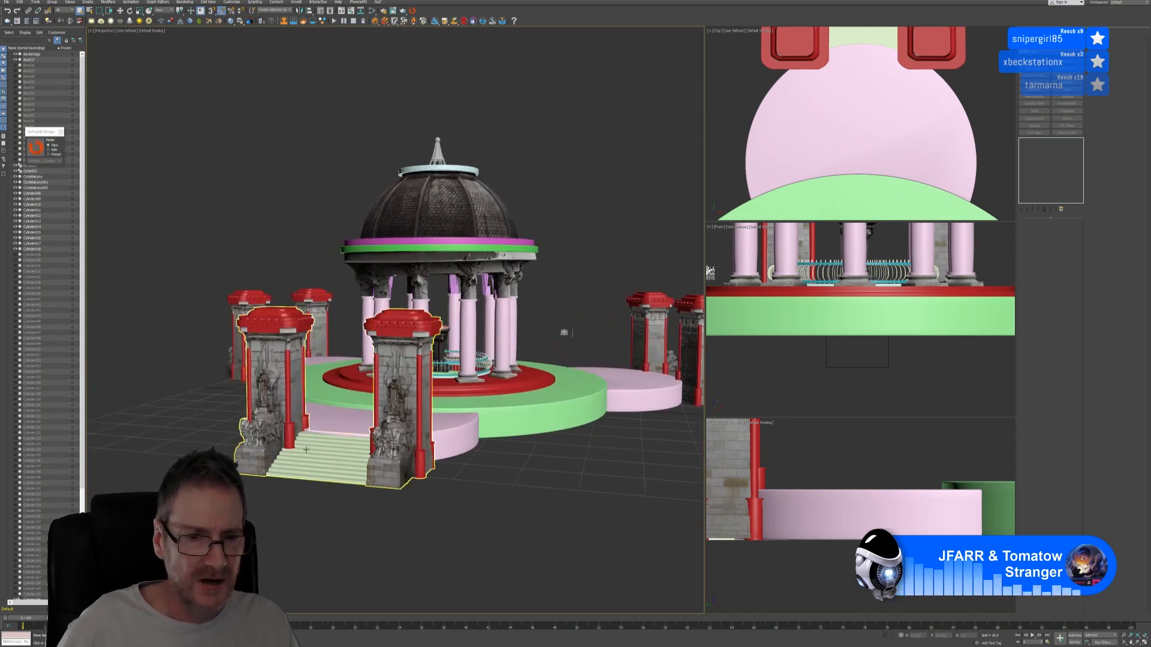
left_click(311, 440)
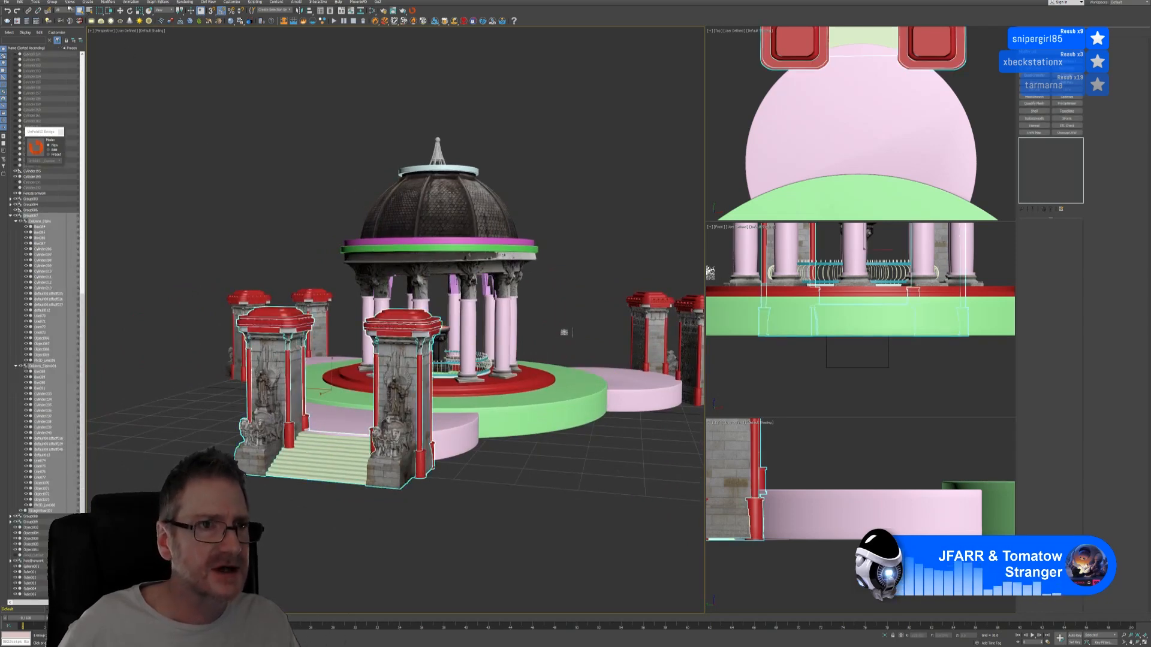
left_click(53, 3)
left_click(61, 28)
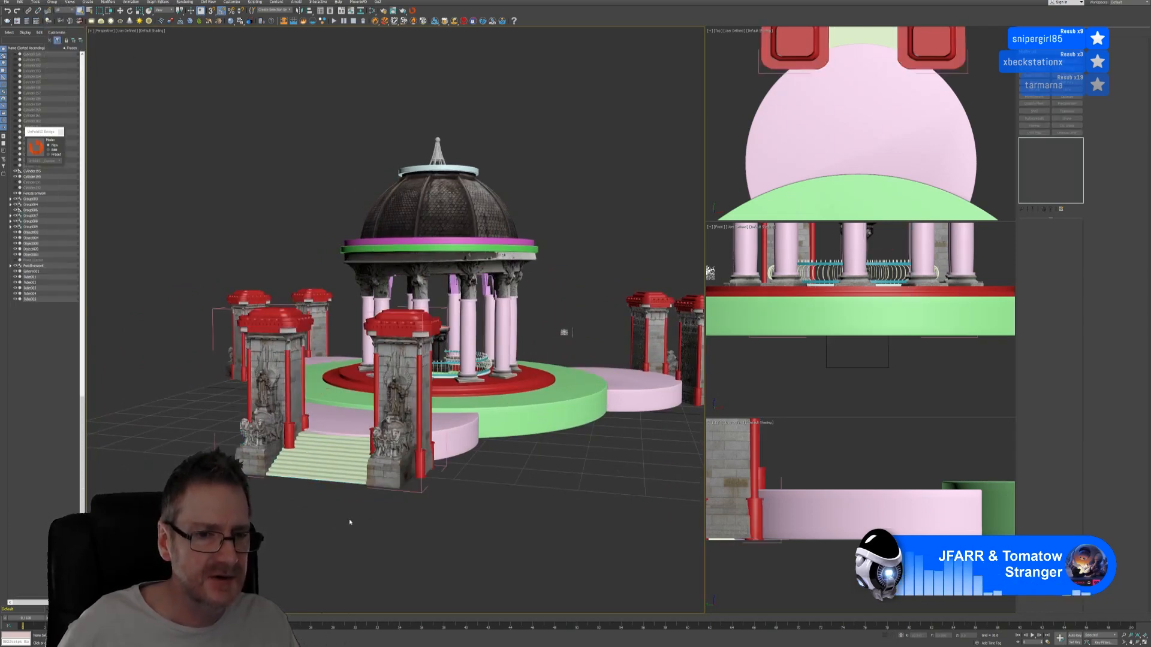
left_click(328, 468)
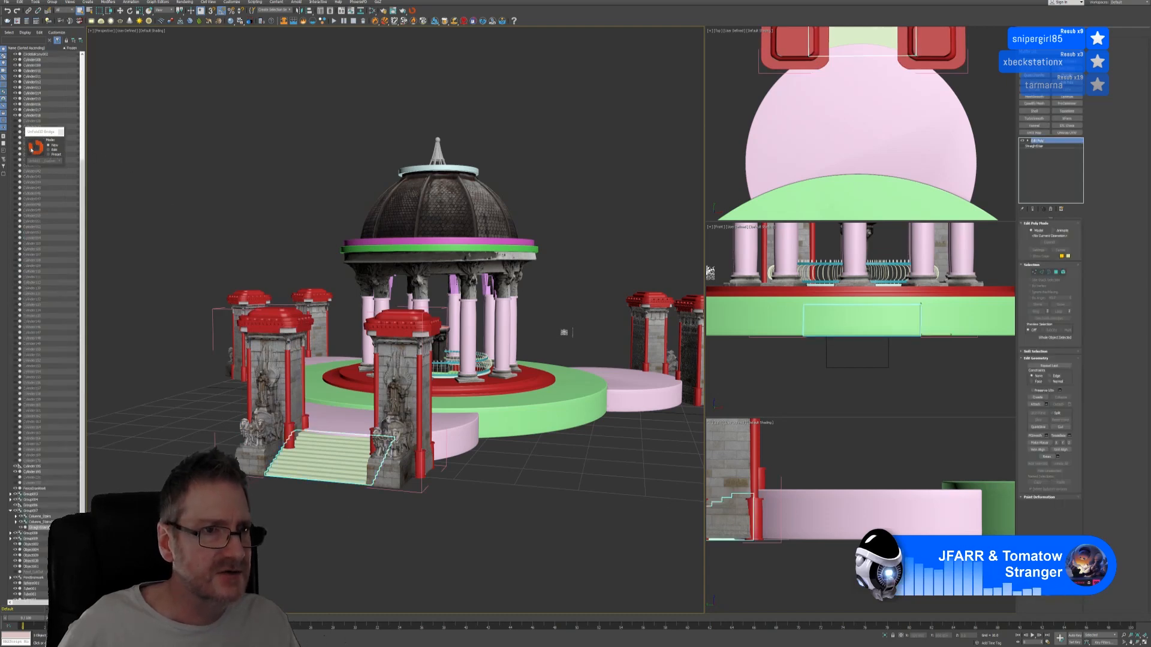
Step: Collapse the stairs' Edit Poly stack to an Editable Poly and send the mesh to RizomUV through the bridge
left_click(36, 147)
left_click(603, 342)
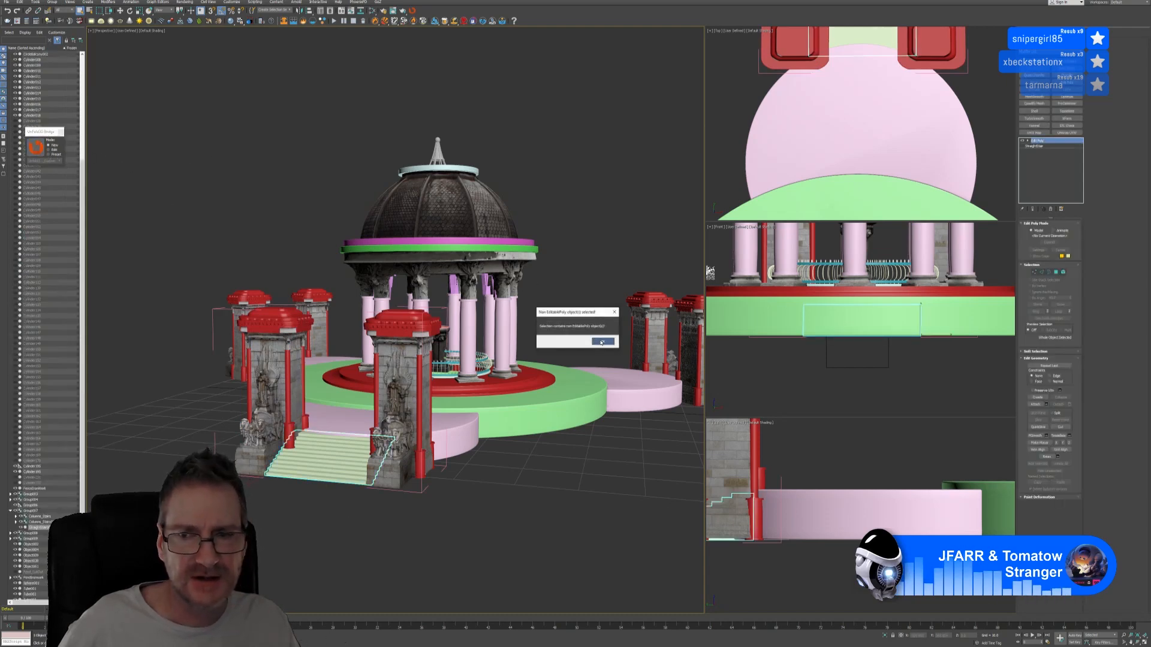
right_click(1041, 143)
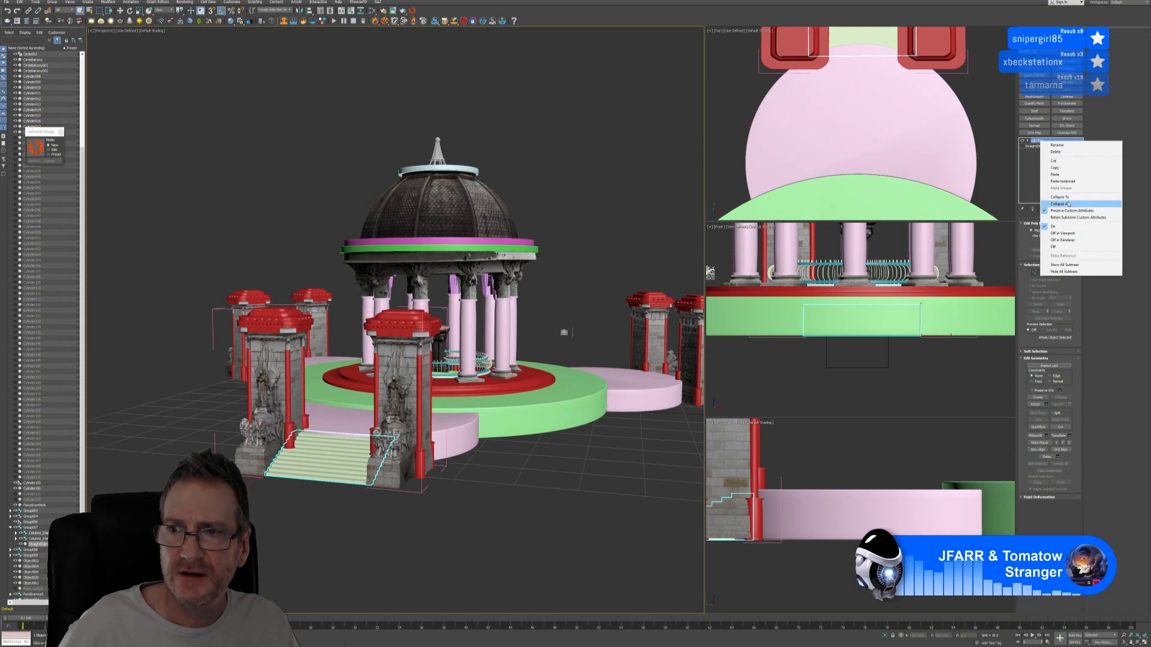
left_click(1073, 204)
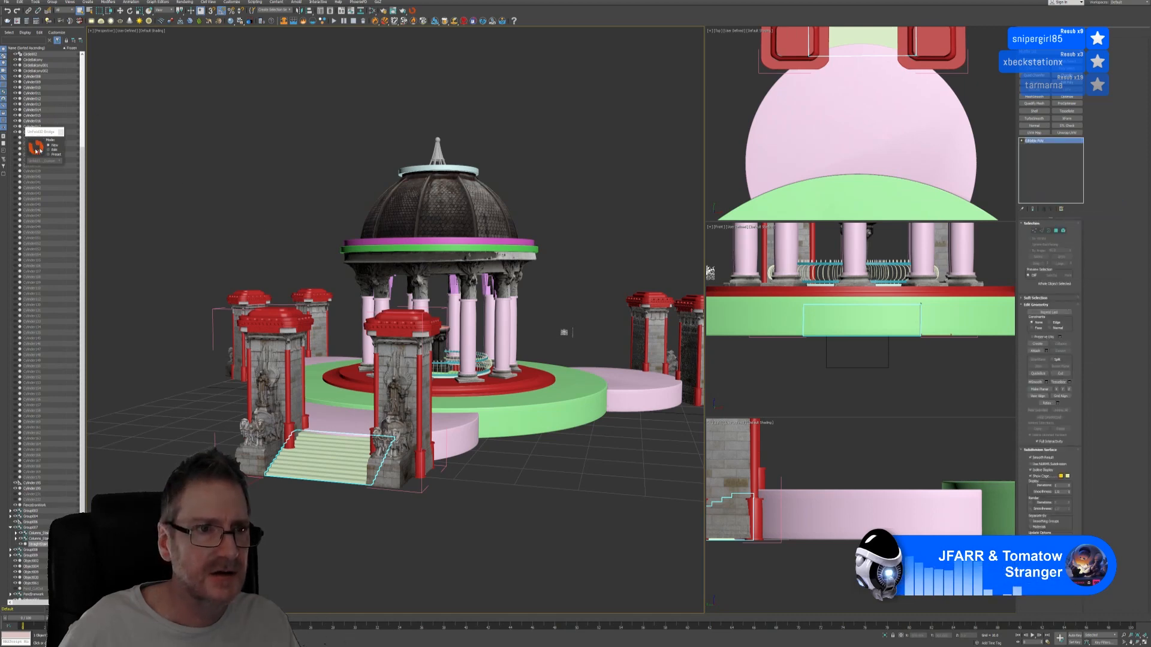
left_click(295, 155)
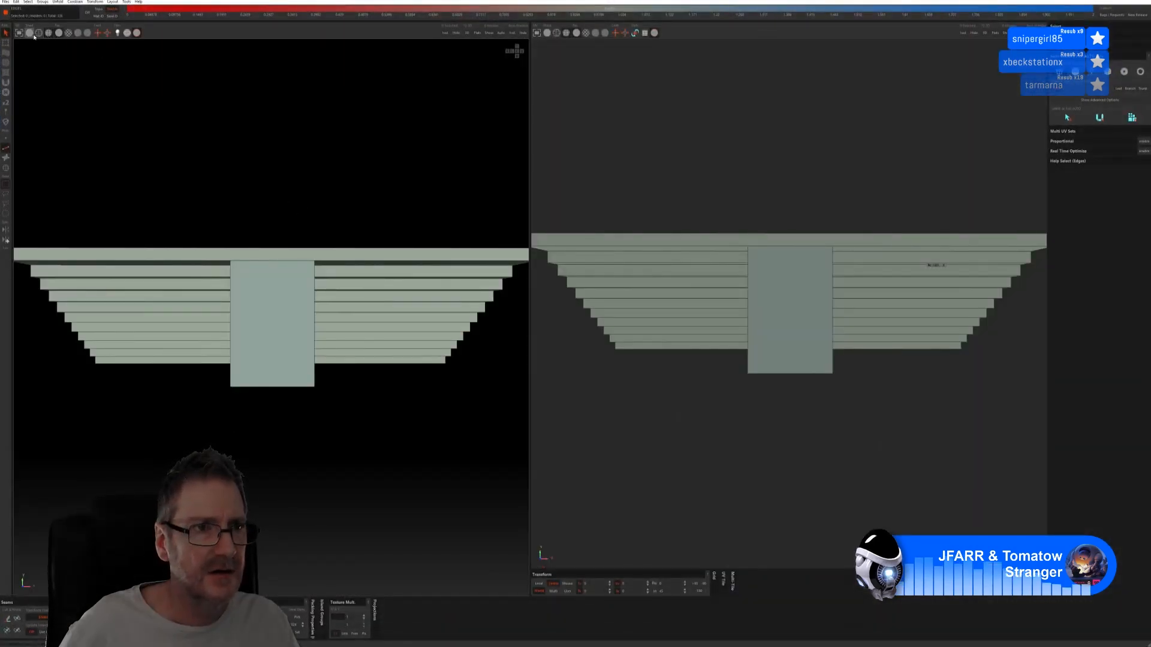
Step: Automatically cut the stairs into UV islands in RizomUV, then unfold and pack them into the UV tile
left_click_drag(113, 185, 196, 142, "alt")
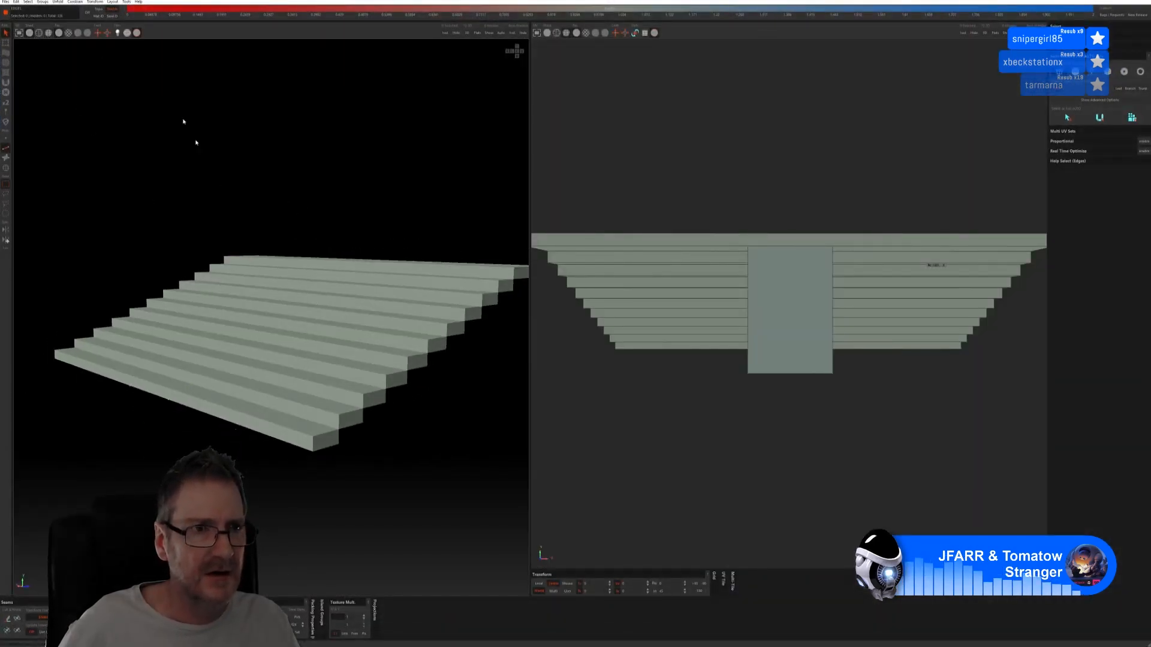
left_click(1116, 88)
left_click(1110, 137)
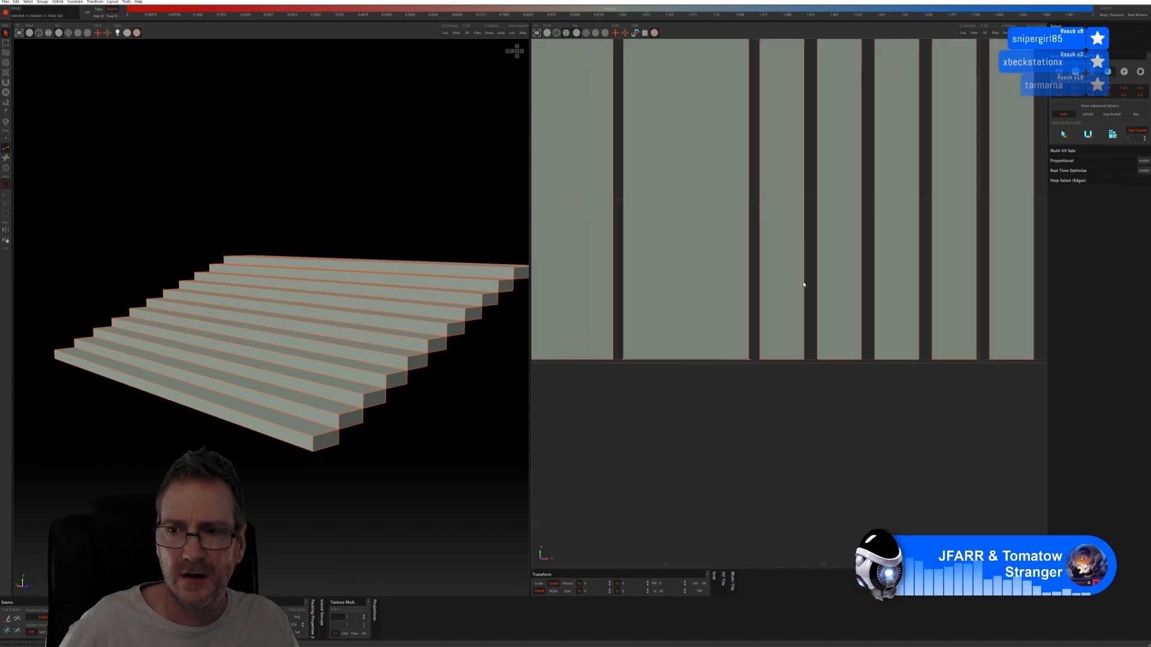
scroll(820, 281, "down", 5)
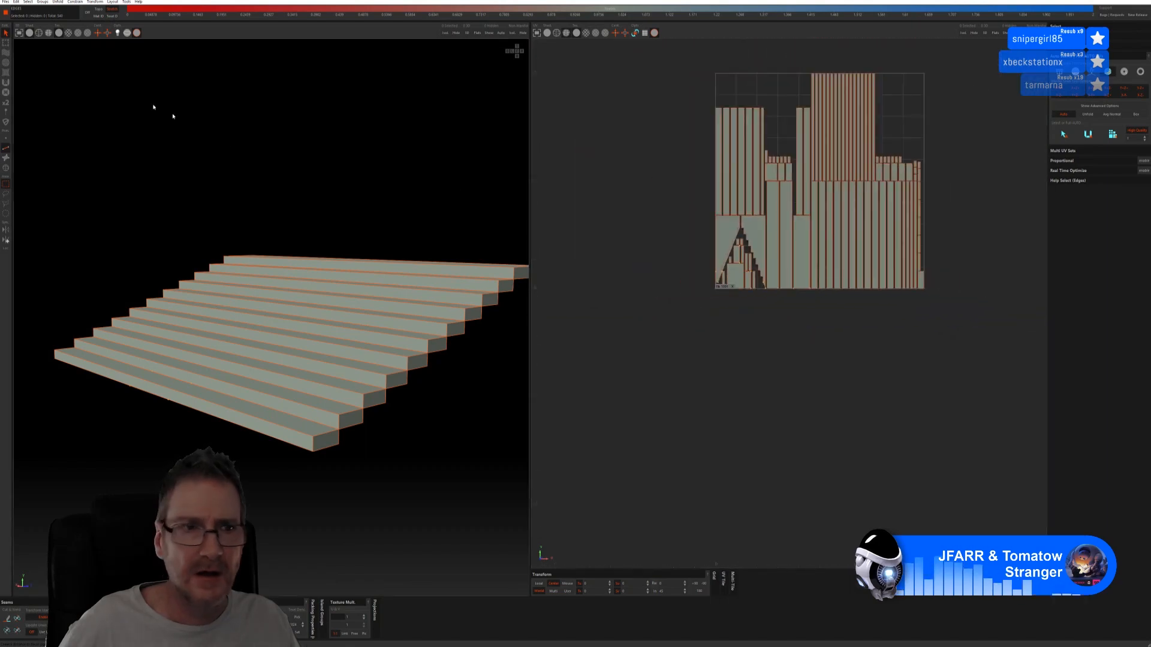
Step: Preview the checker texture on the stairs, save the unwrapped mesh, dismiss the licence notice and return to 3ds Max
left_click(68, 33)
middle_click_drag(90, 59, 152, 185)
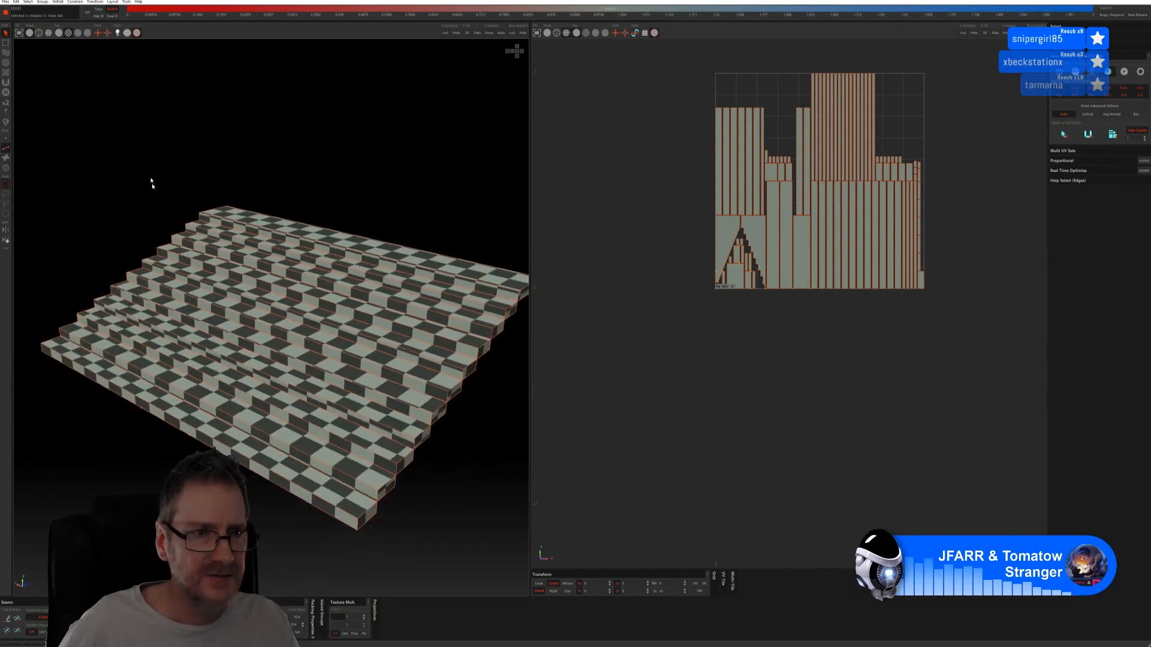
left_click(8, 6)
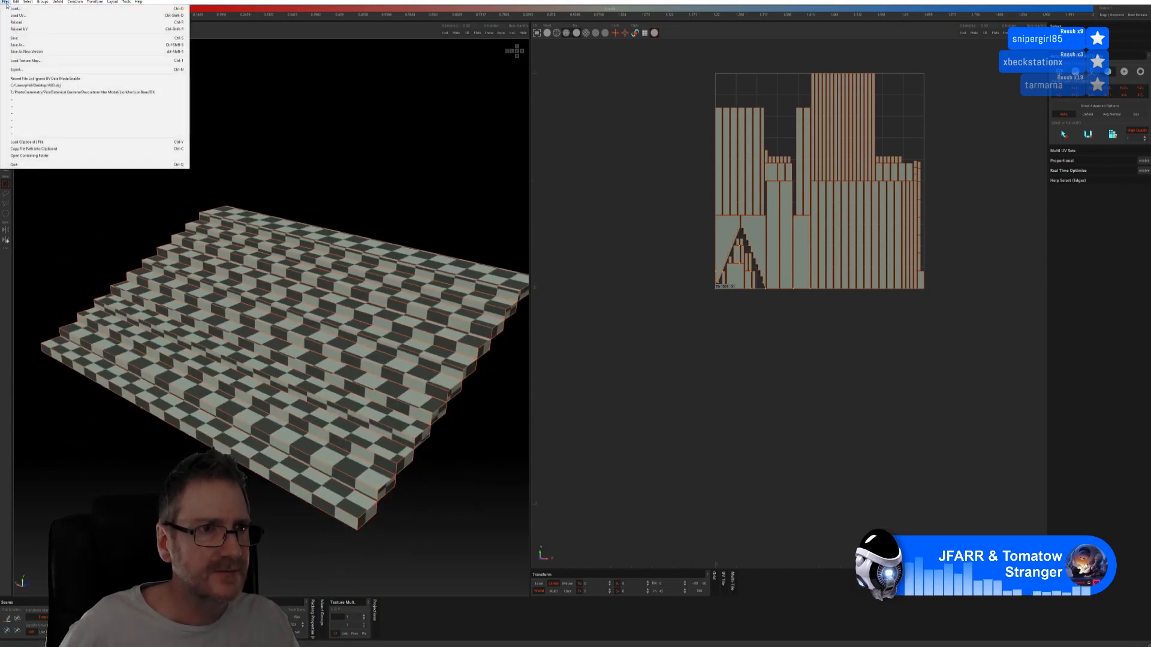
left_click(24, 40)
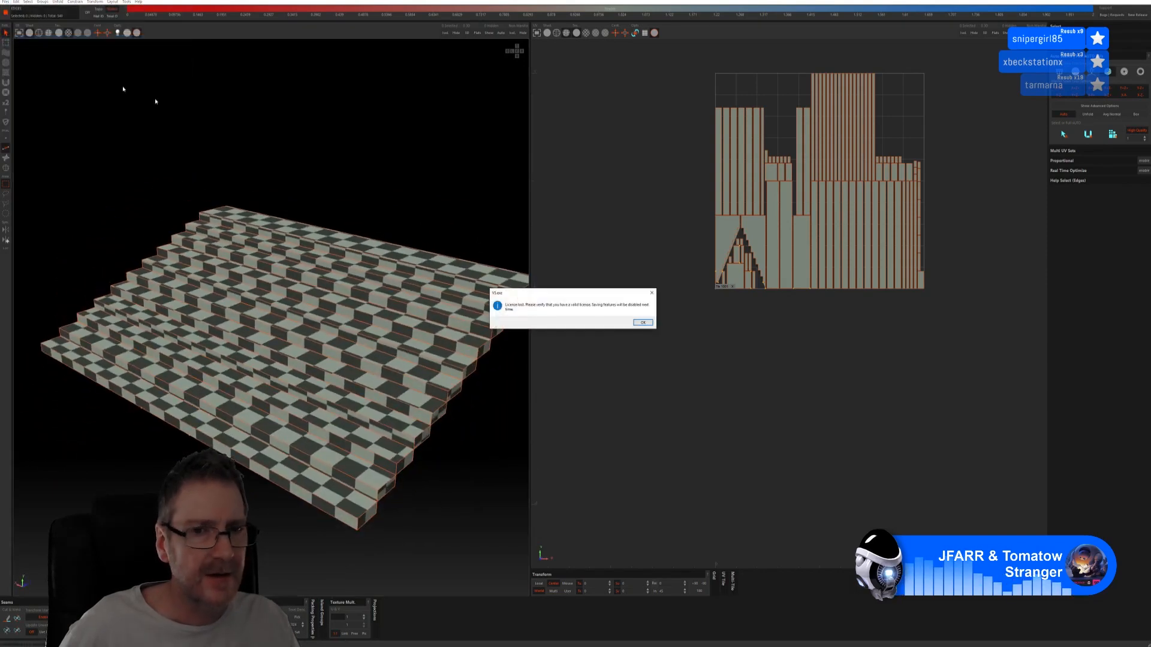
left_click(640, 321)
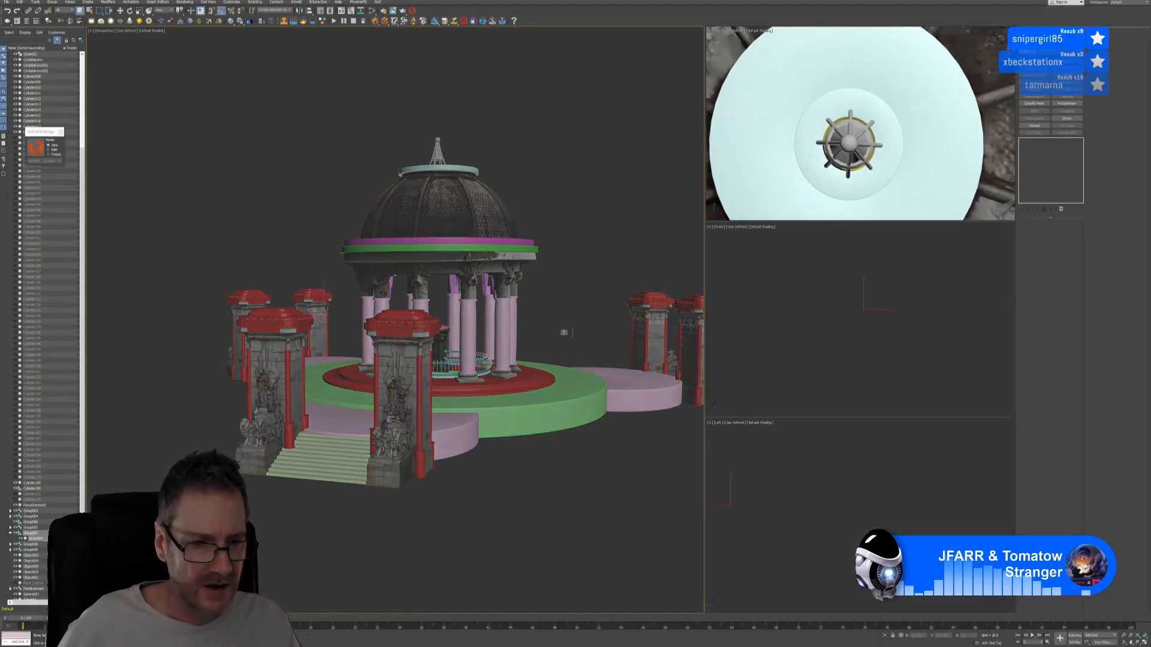
Step: Inspect the stairs returned from RizomUV in isolation, close the bridge window and compare their position with the whole monument
key("alt+q")
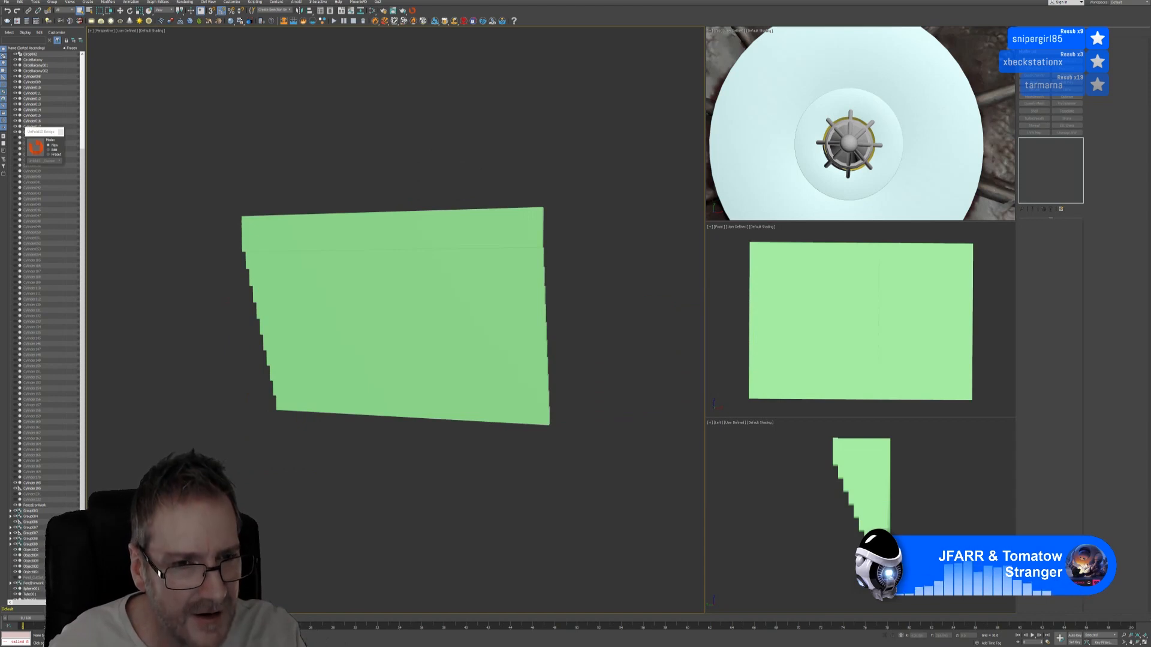
left_click(61, 132)
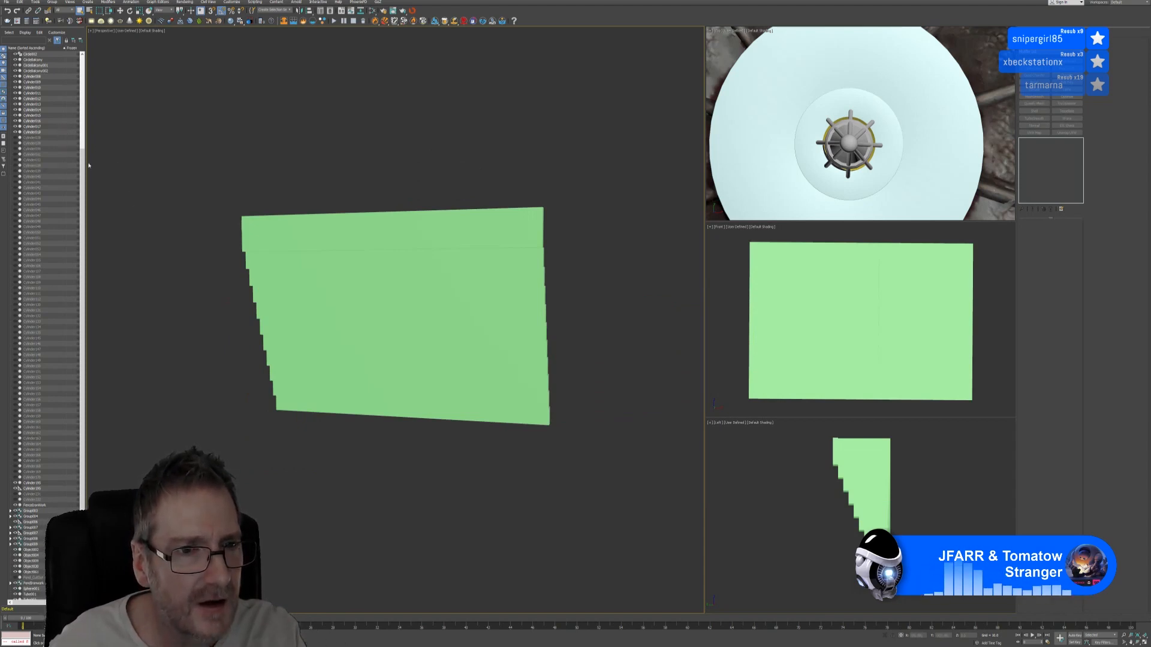
left_click(300, 380)
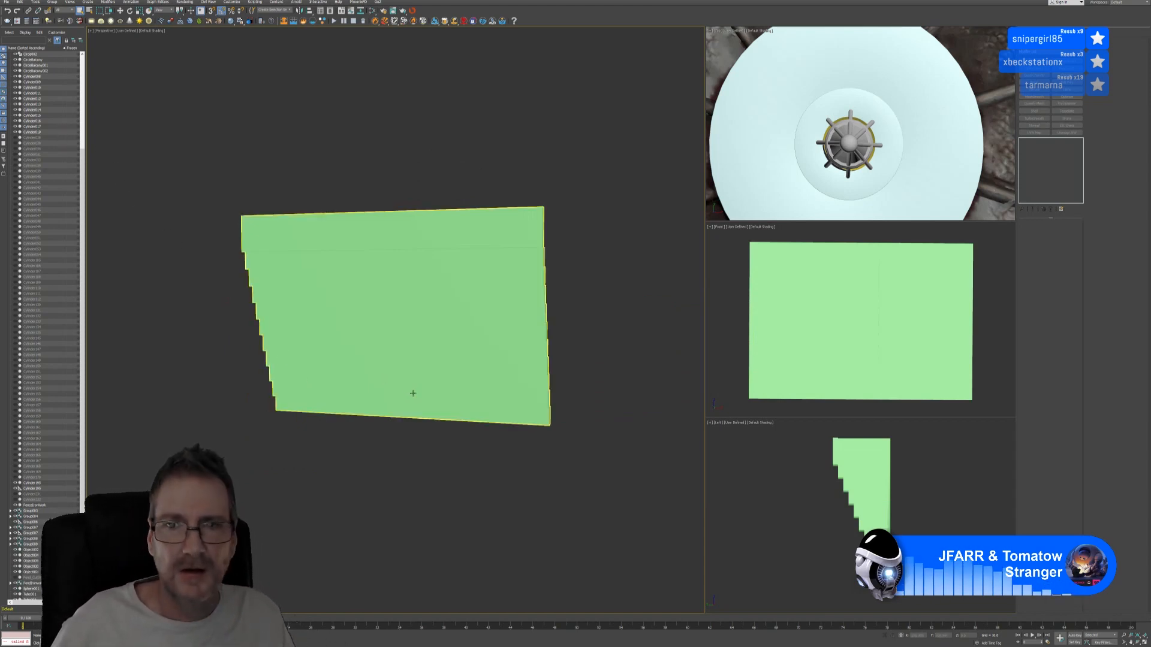
middle_click_drag(425, 400, 540, 406, "alt")
scroll(469, 382, "down", 5)
left_click(471, 377)
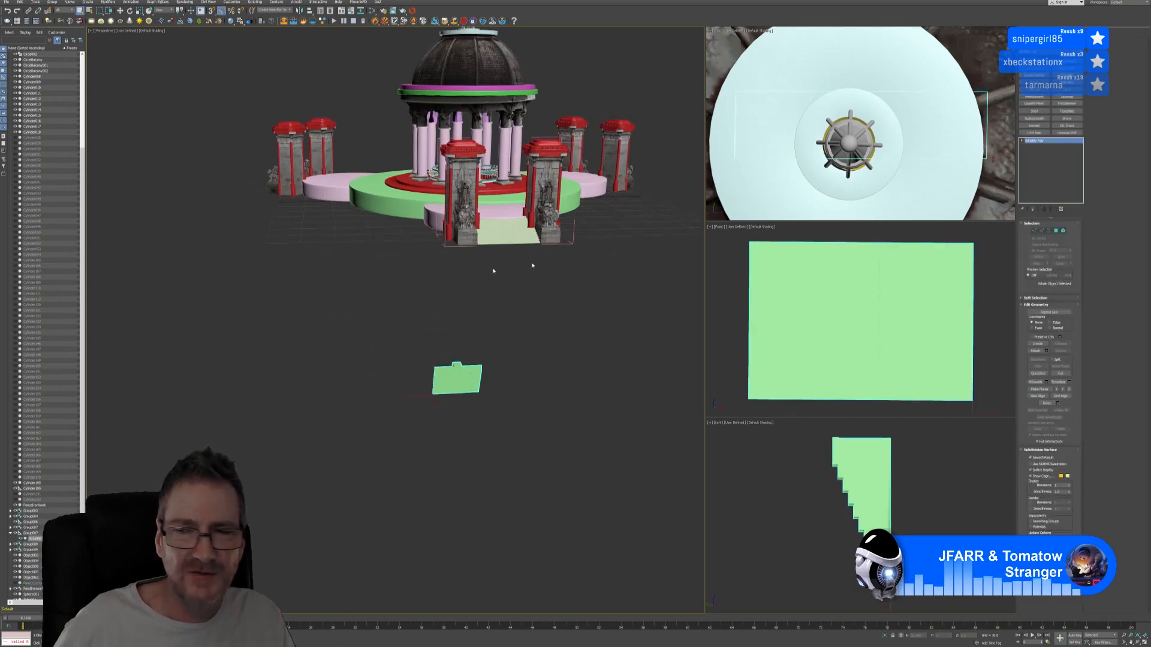
Step: Delete the misplaced stairs copy returned from RizomUV and select the original stairs between the front gate's pillars
left_click(508, 236)
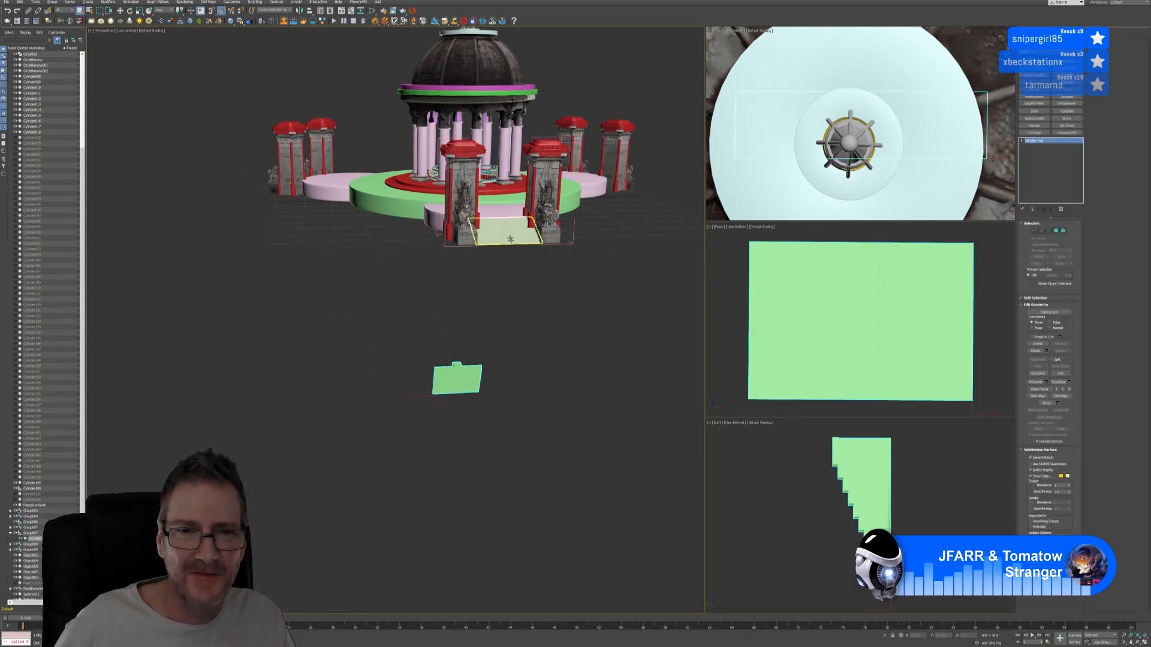
left_click(454, 389)
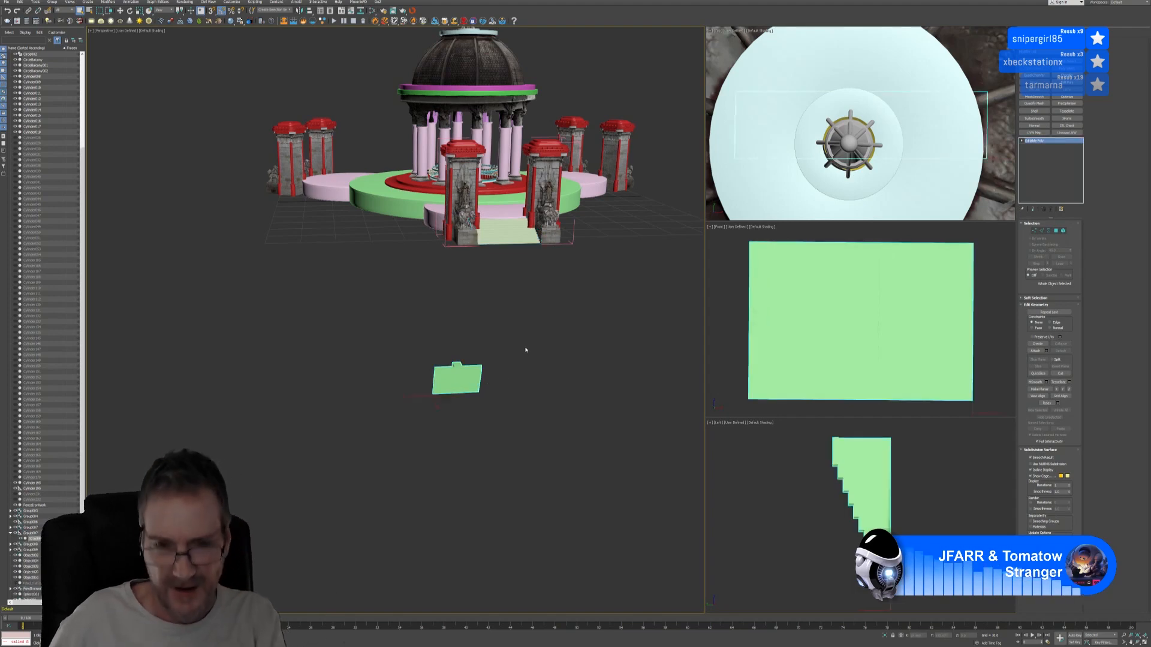
key("Delete")
left_click(487, 246)
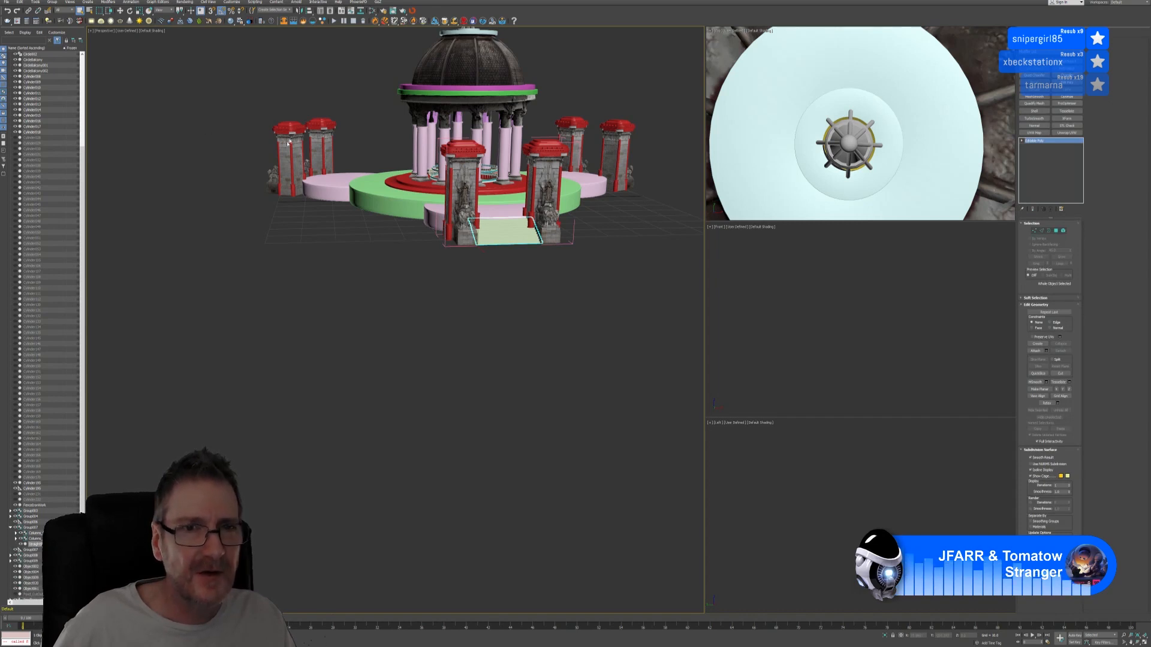
Step: Send the front gate's original stairs to RizomUV and automatically cut and unfold them into UV islands
left_click(36, 146)
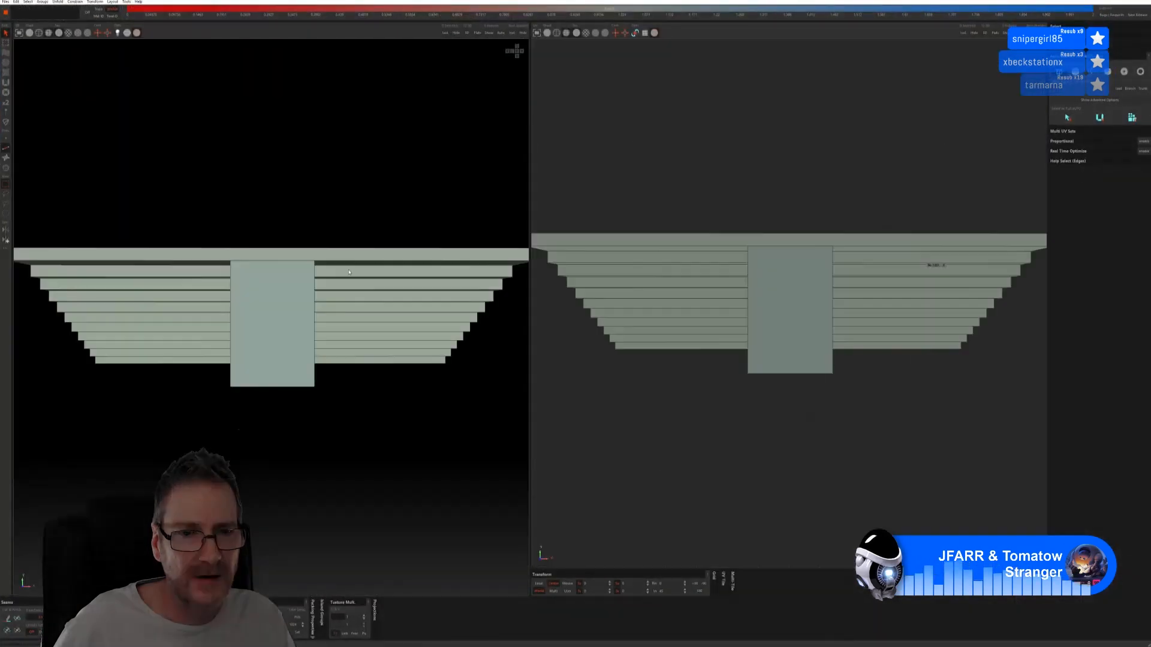
left_click_drag(342, 223, 388, 234, "alt")
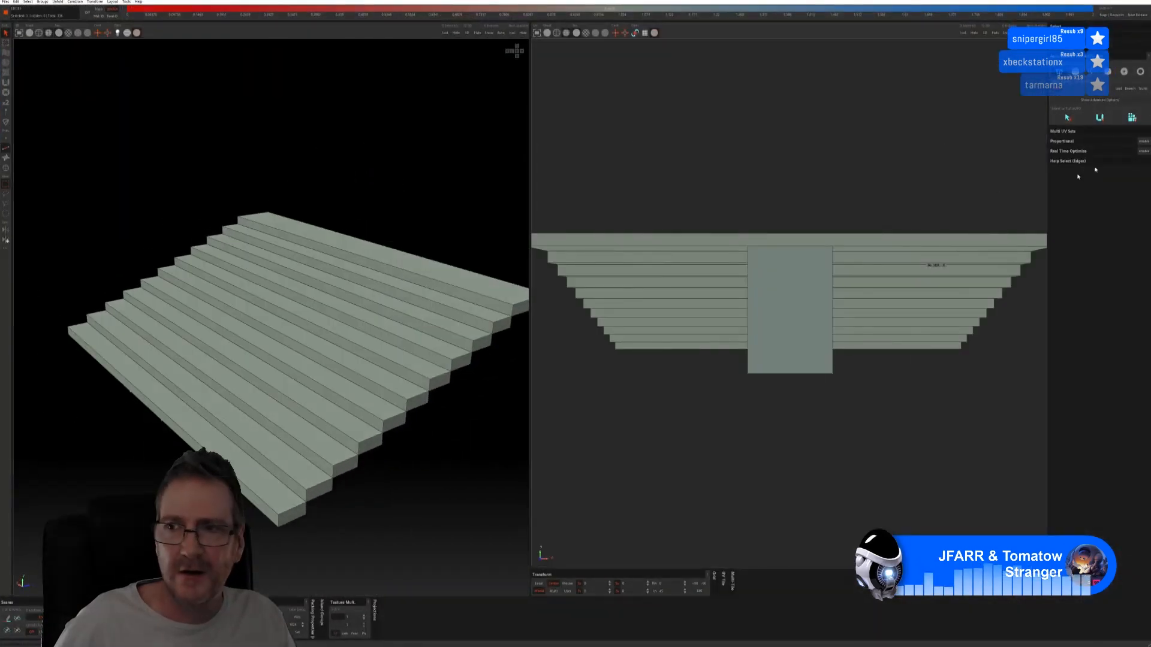
left_click(1099, 99)
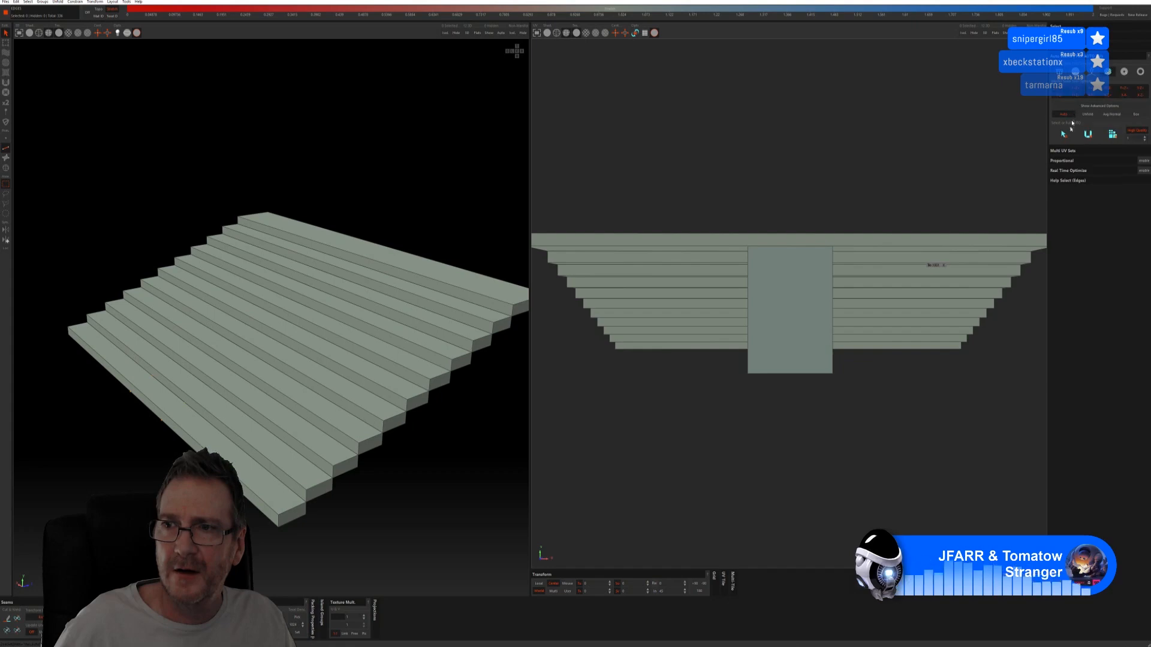
left_click(1089, 134)
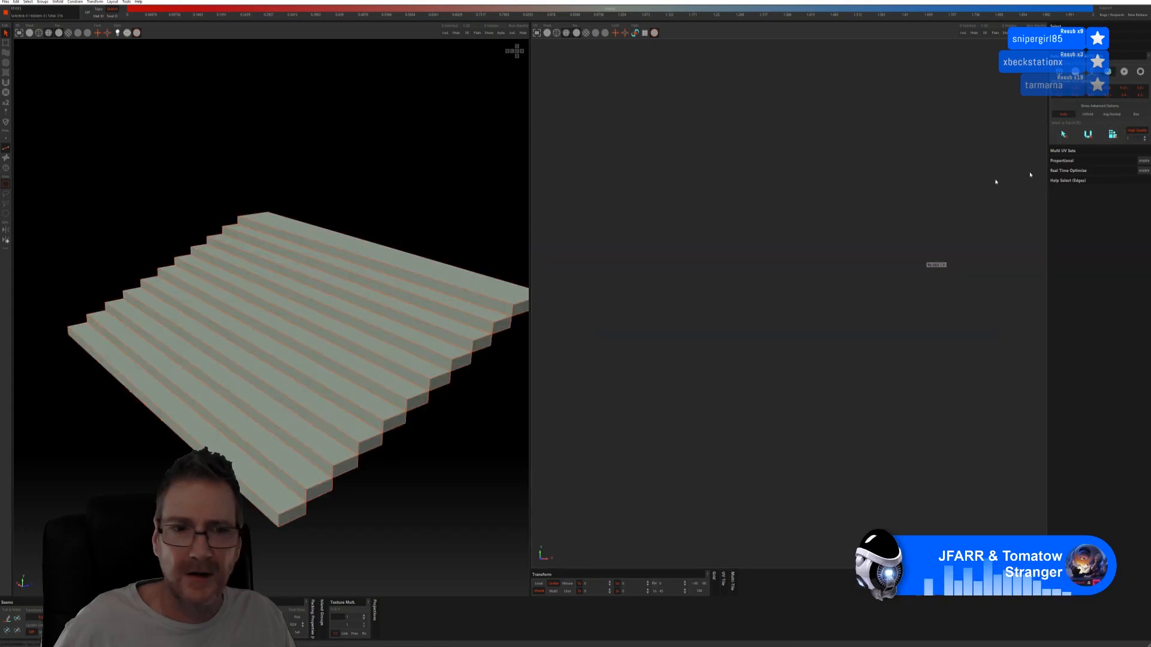
Step: Preview the checker texture on the stairs, save the unwrapped mesh back to 3ds Max and close the bridge window
left_click(68, 32)
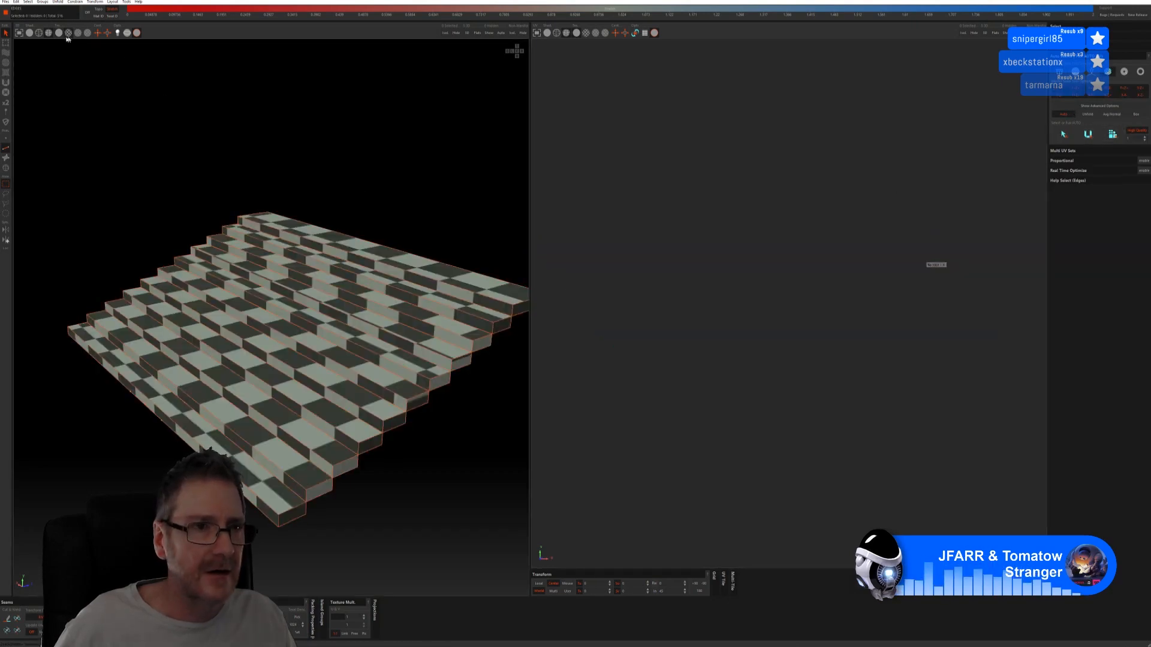
left_click(5, 3)
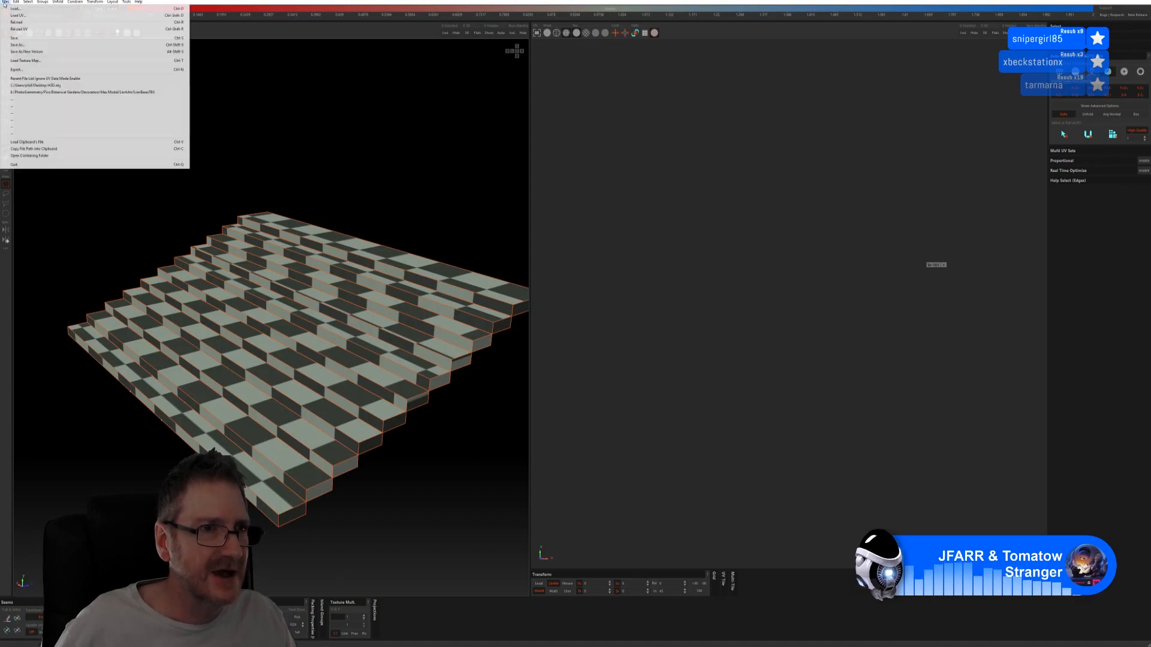
left_click(16, 39)
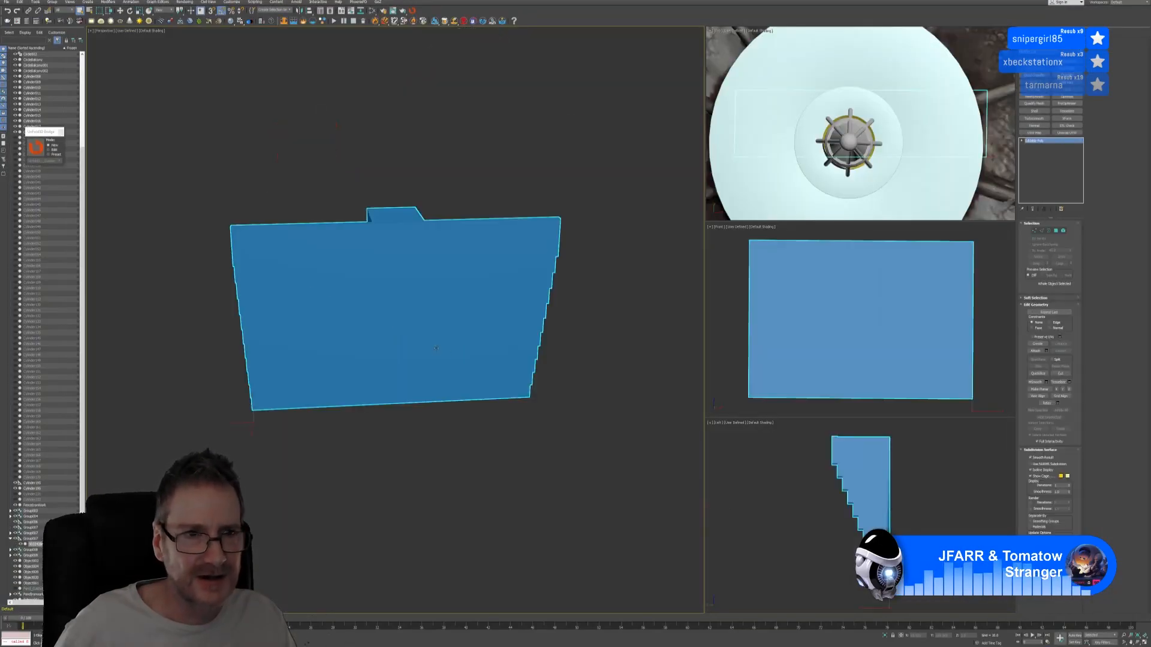
left_click(60, 132)
left_click(154, 166)
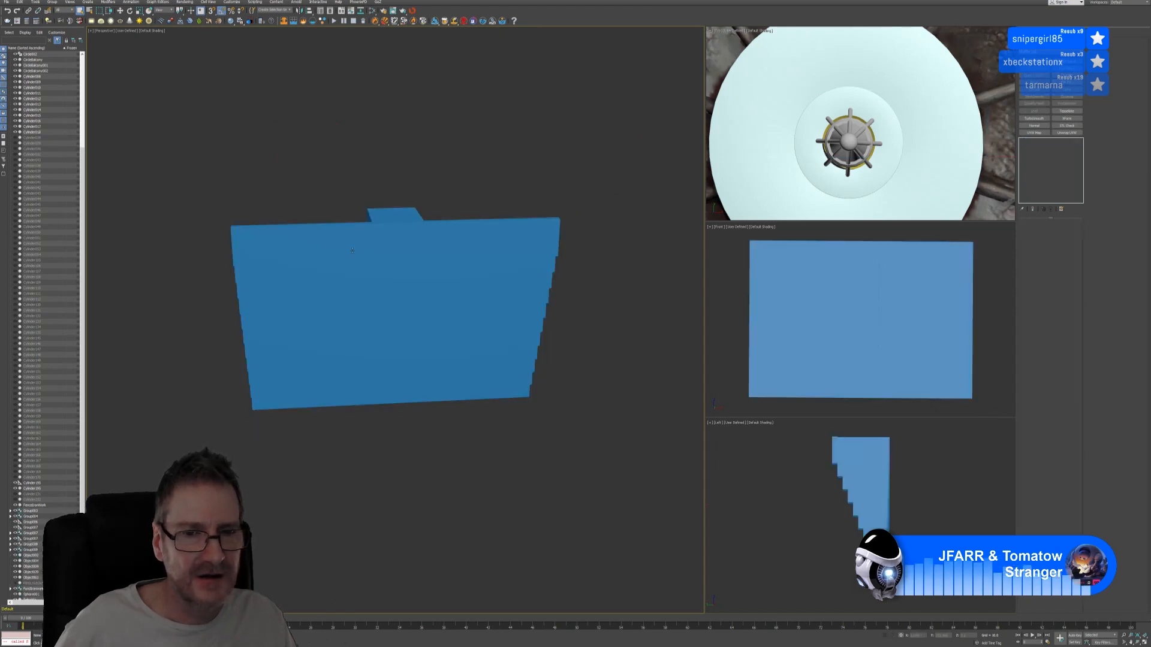
Step: Add an Unwrap UVW modifier to the returned stairs copy, check its layout in the UV editor and copy the modifier
middle_click_drag(406, 274, 437, 254, "alt")
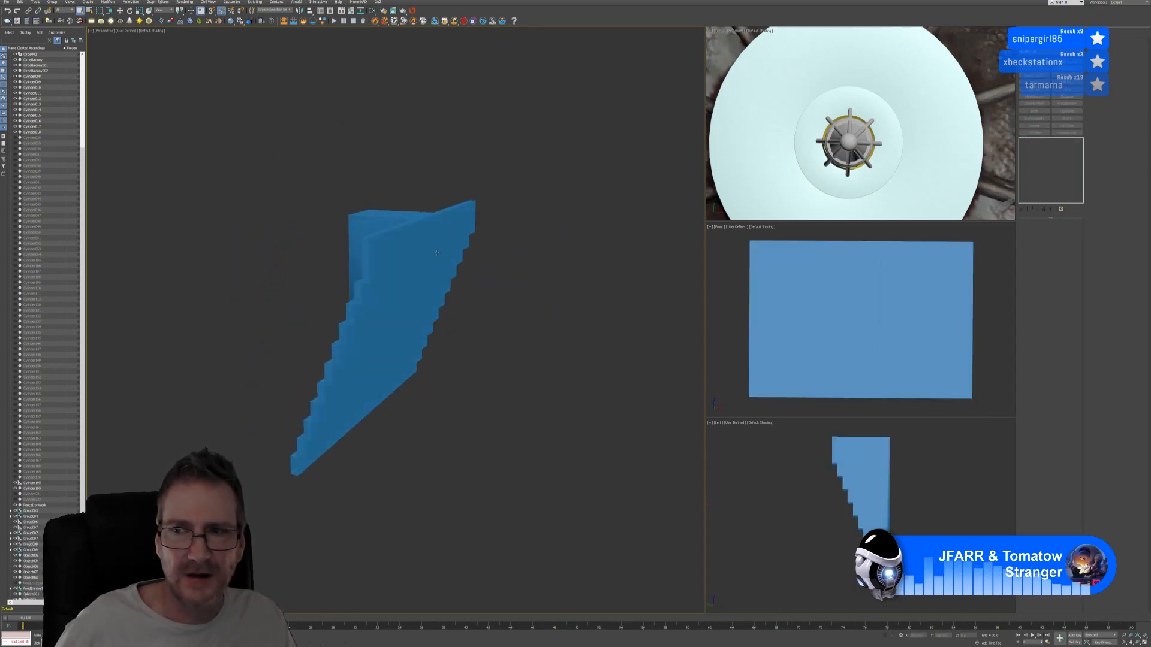
left_click(437, 253)
left_click(1067, 132)
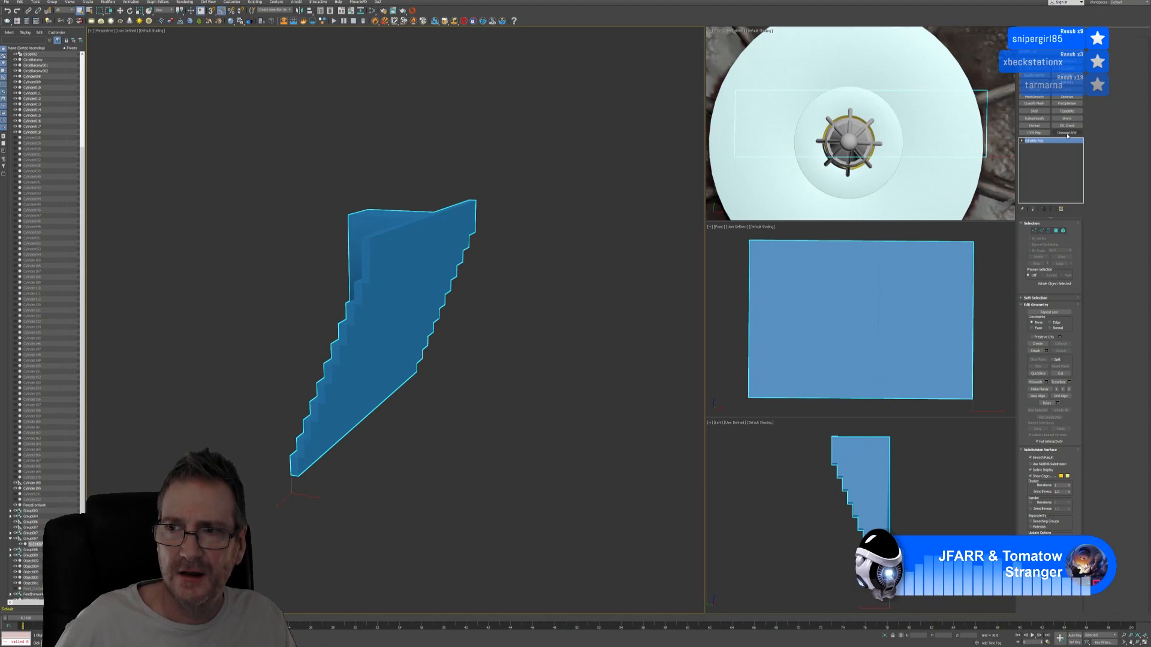
left_click(1049, 352)
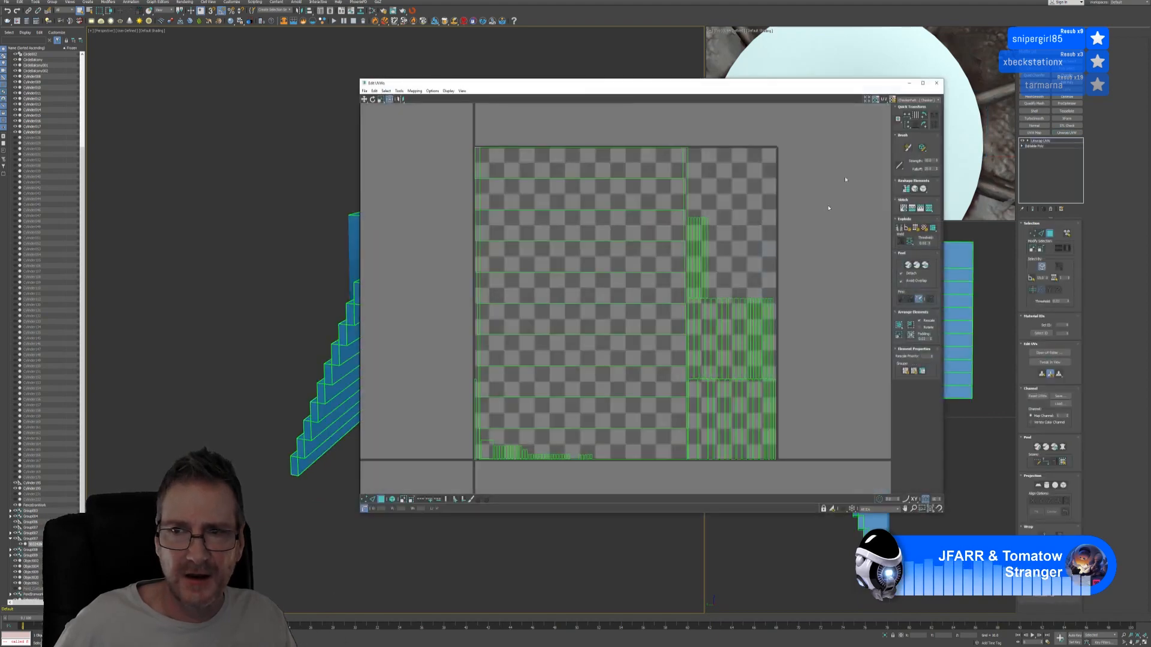
left_click(936, 83)
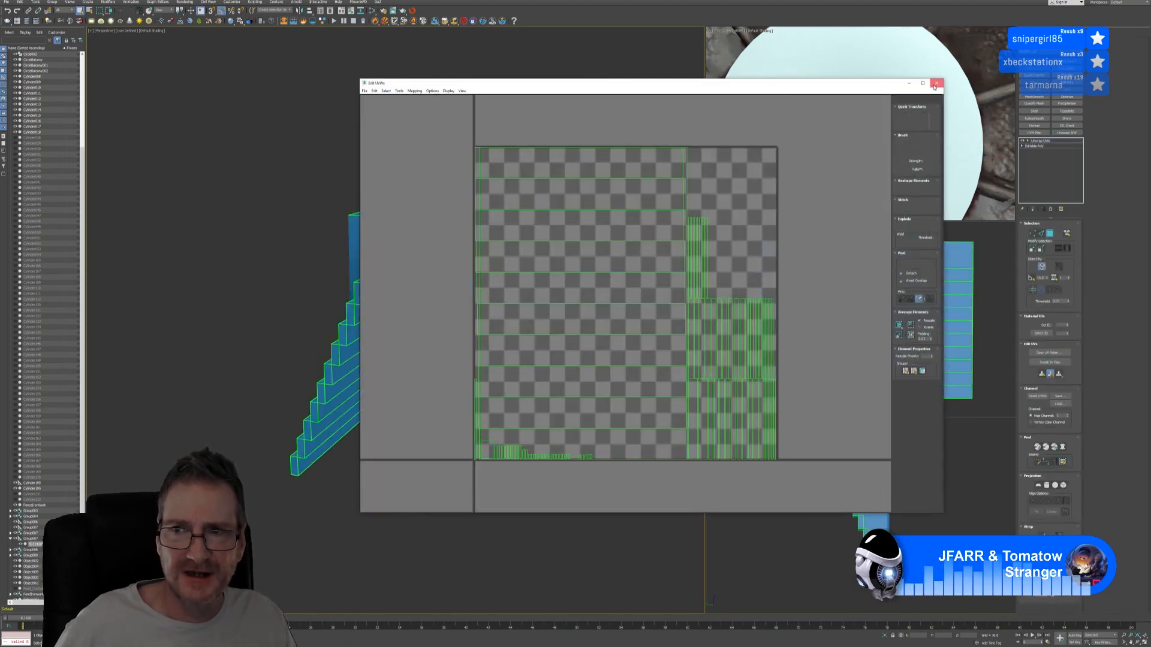
right_click(1038, 145)
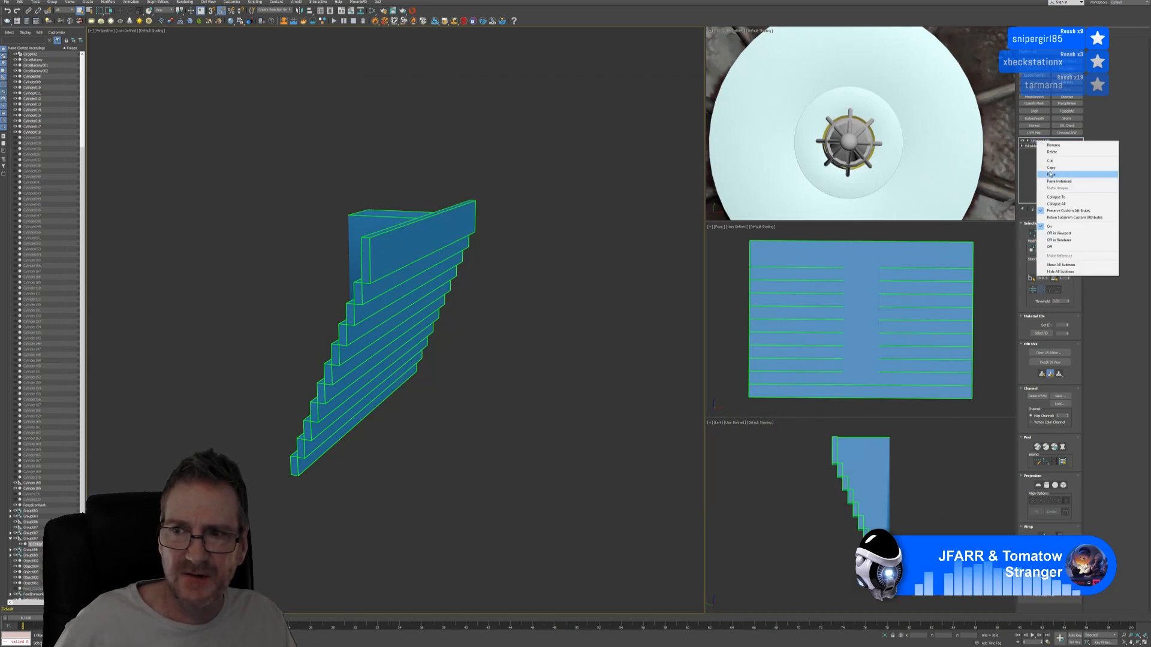
left_click(1052, 167)
Step: Select the original stairs between the front gate's pillars and paste the copied Unwrap UVW modifier onto them
scroll(470, 310, "down", 5)
scroll(493, 288, "down", 7)
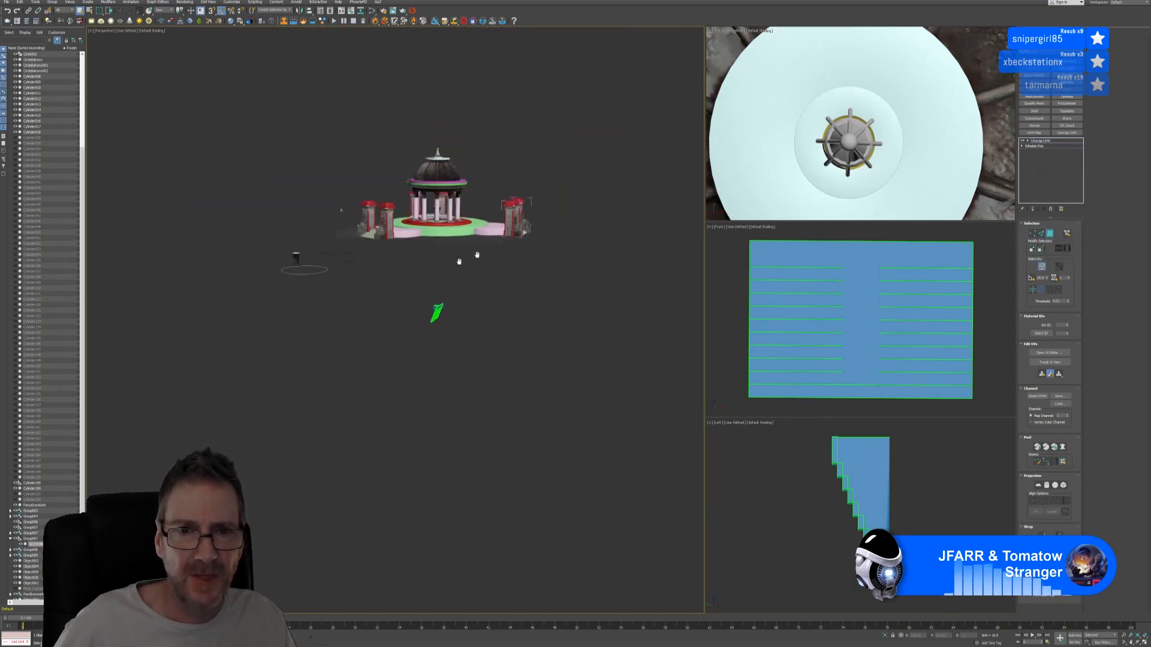
middle_click_drag(473, 256, 430, 260)
scroll(437, 265, "up", 5)
scroll(437, 265, "up", 2)
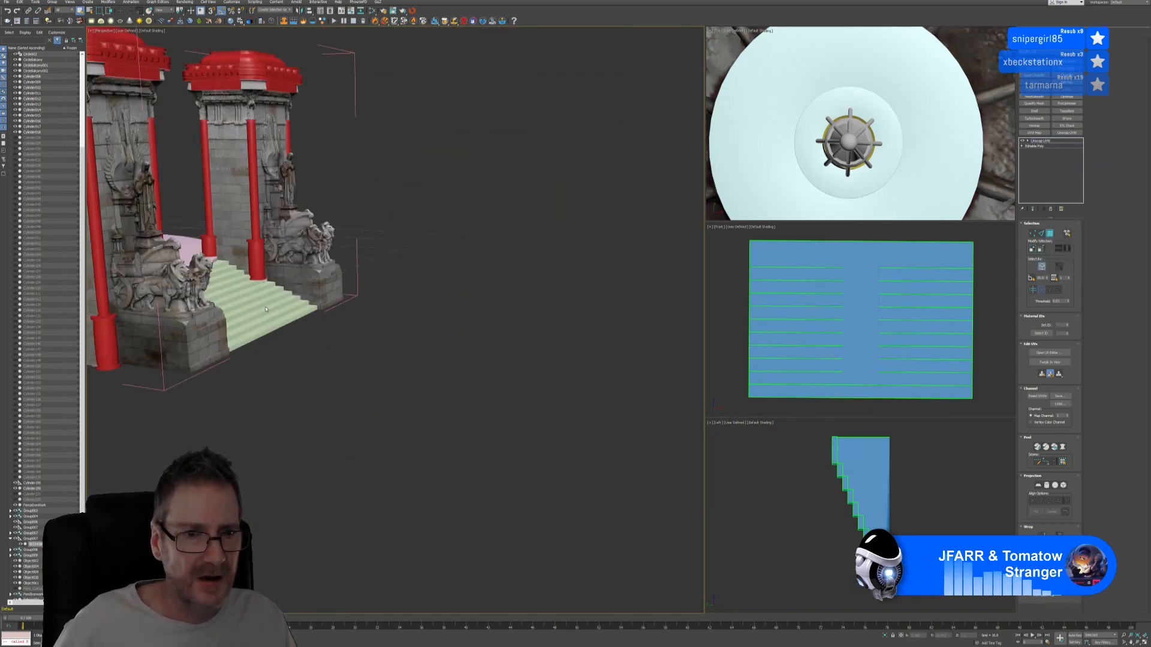
scroll(224, 358, "down", 6)
middle_click_drag(224, 358, 303, 341)
middle_click_drag(383, 360, 270, 352, "alt")
scroll(239, 283, "up", 6)
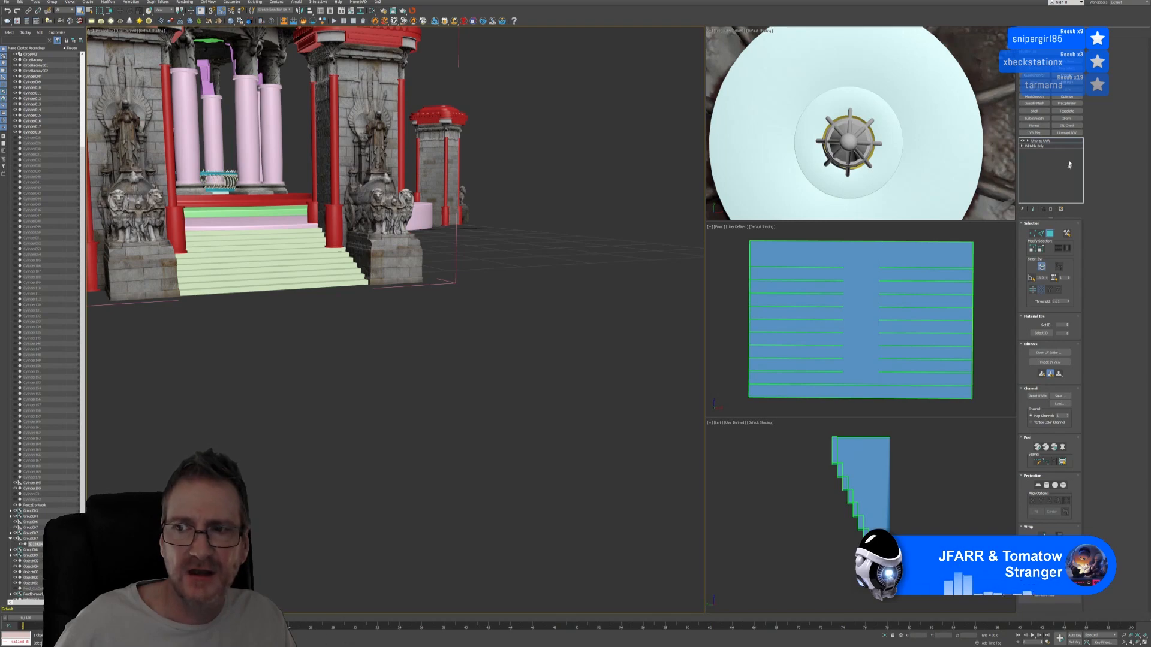
left_click(327, 275)
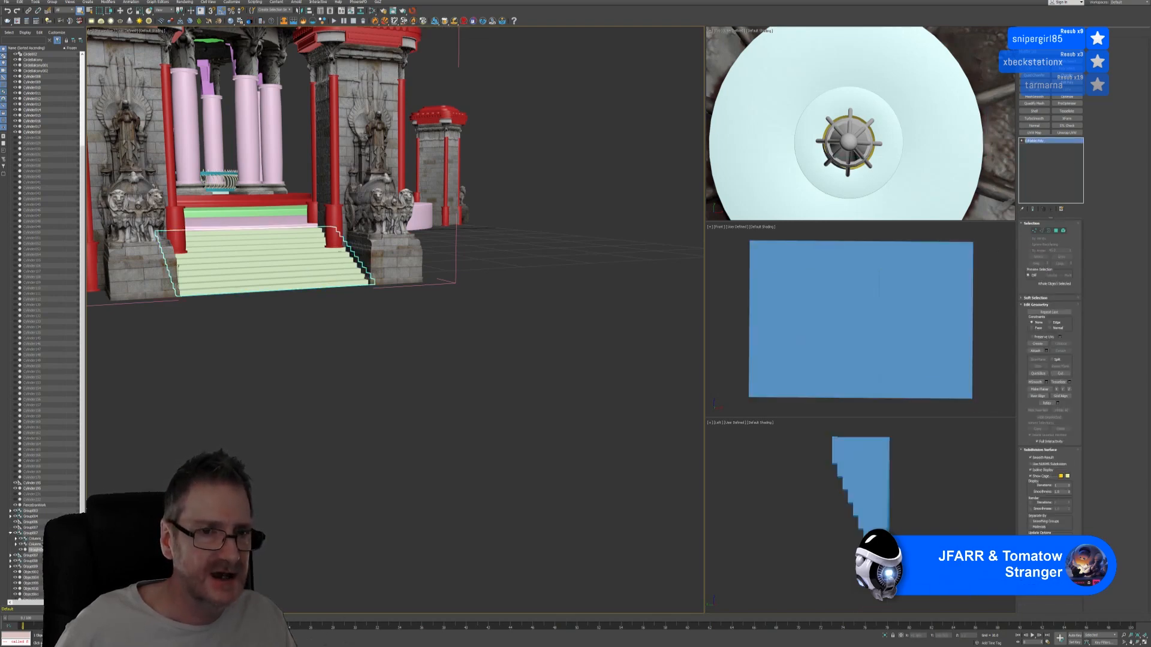
right_click(1045, 145)
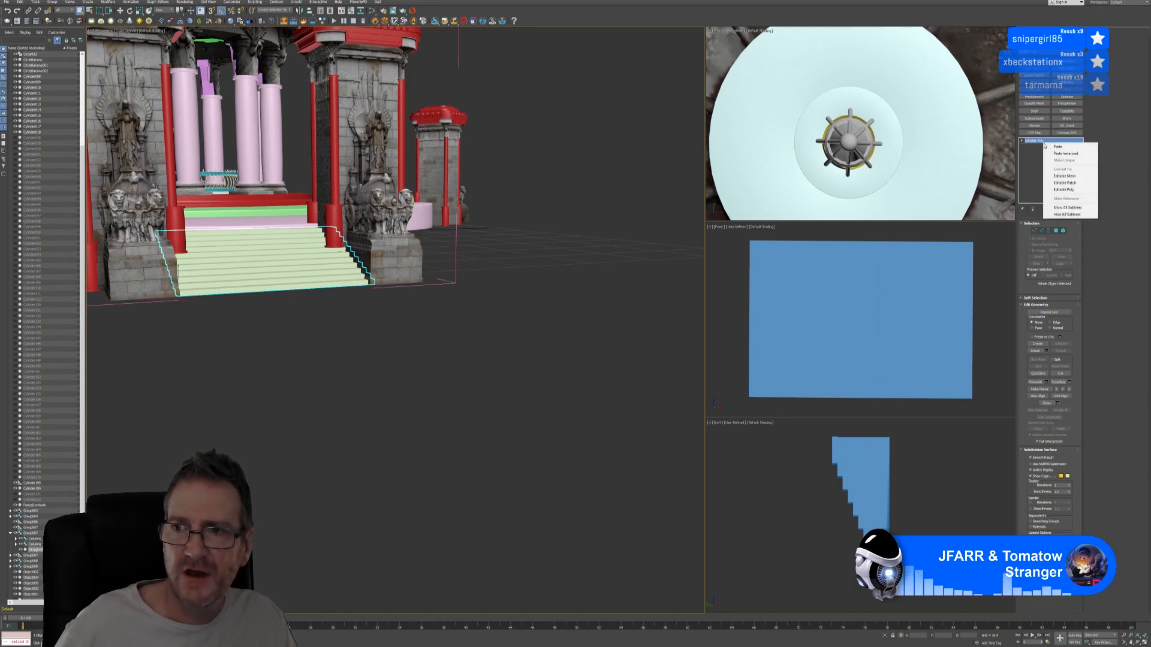
left_click(1059, 149)
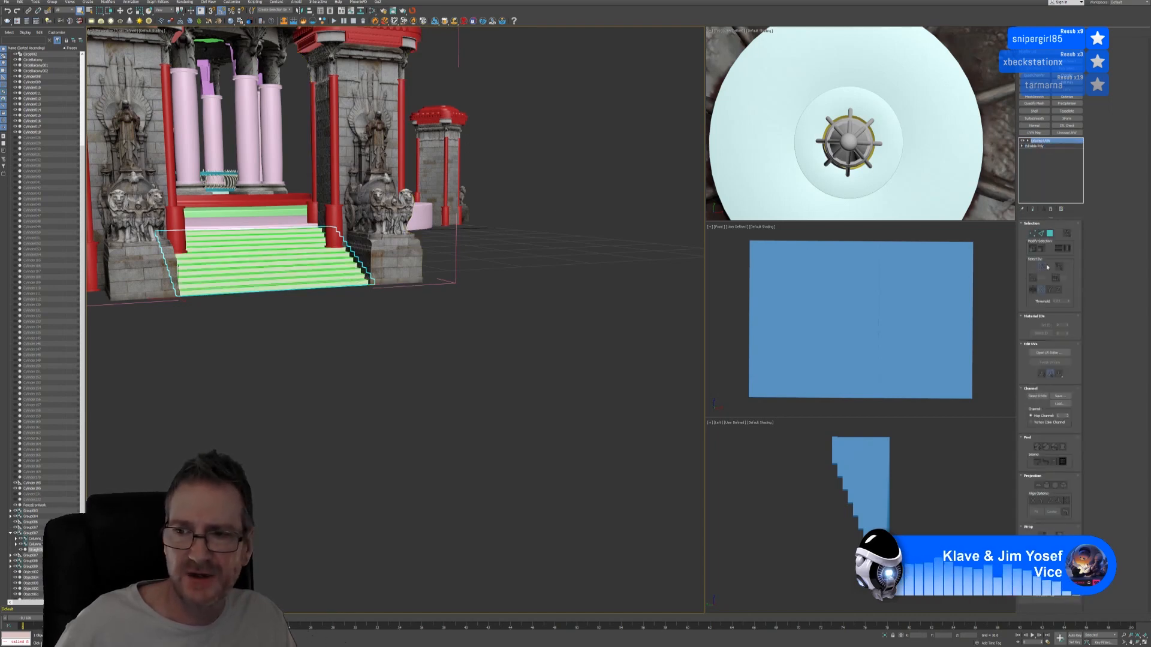
Step: Check the front stairs' pasted layout in the UV editor, then close the front gate's group and deselect it
left_click(1058, 351)
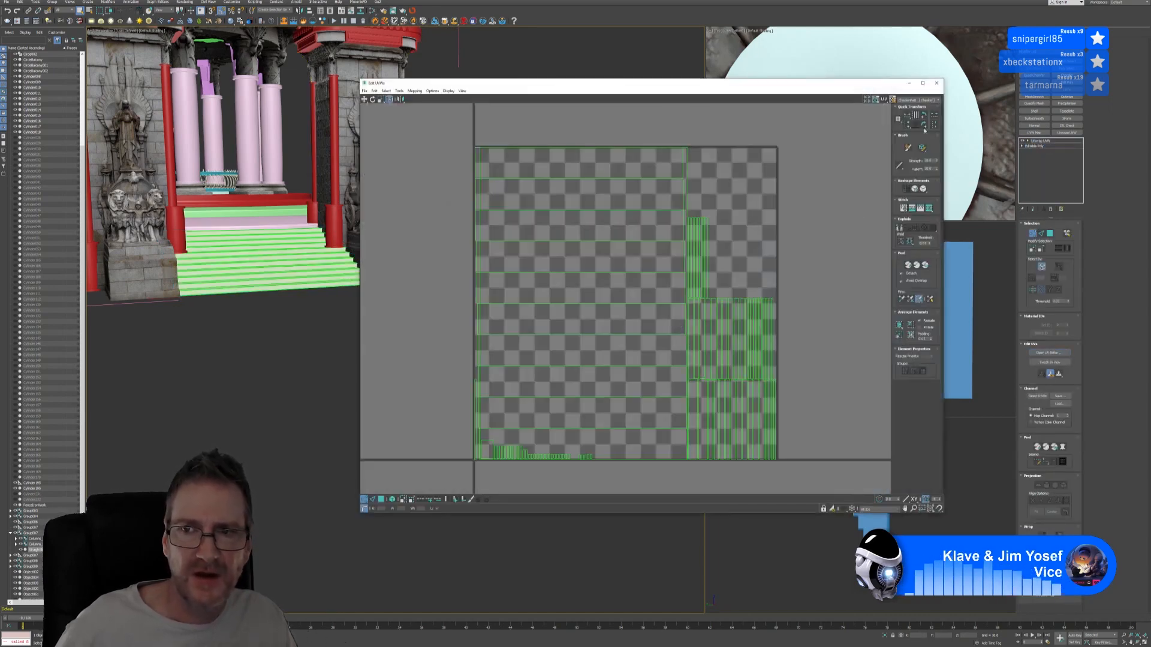
left_click(936, 82)
scroll(420, 311, "down", 3)
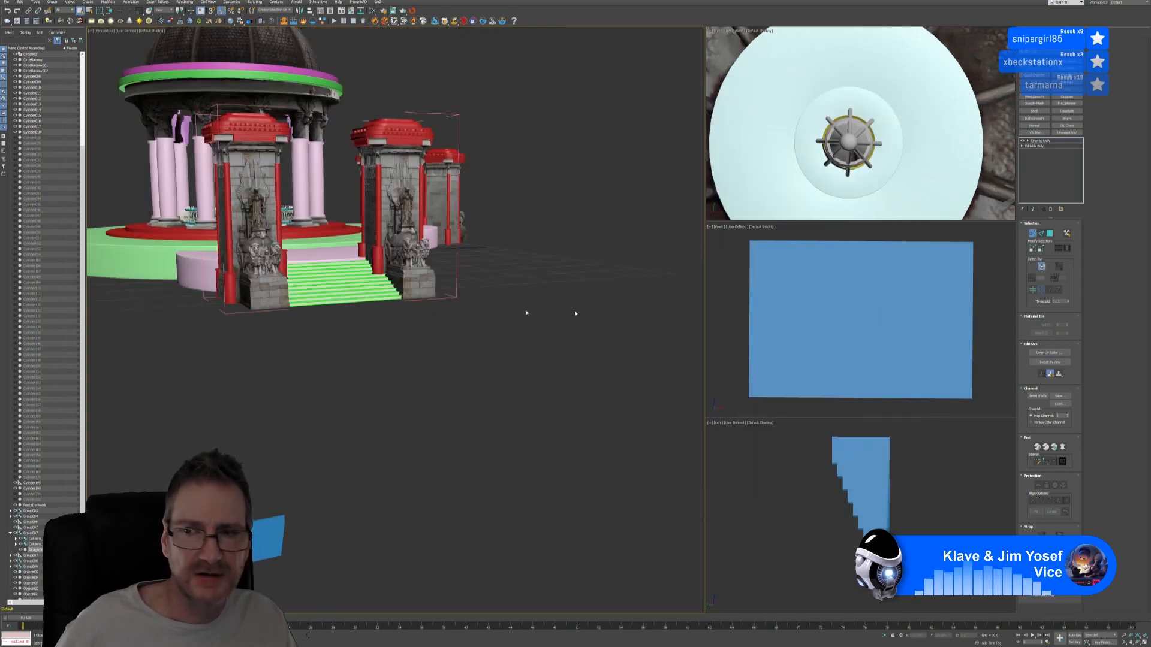
left_click(1036, 234)
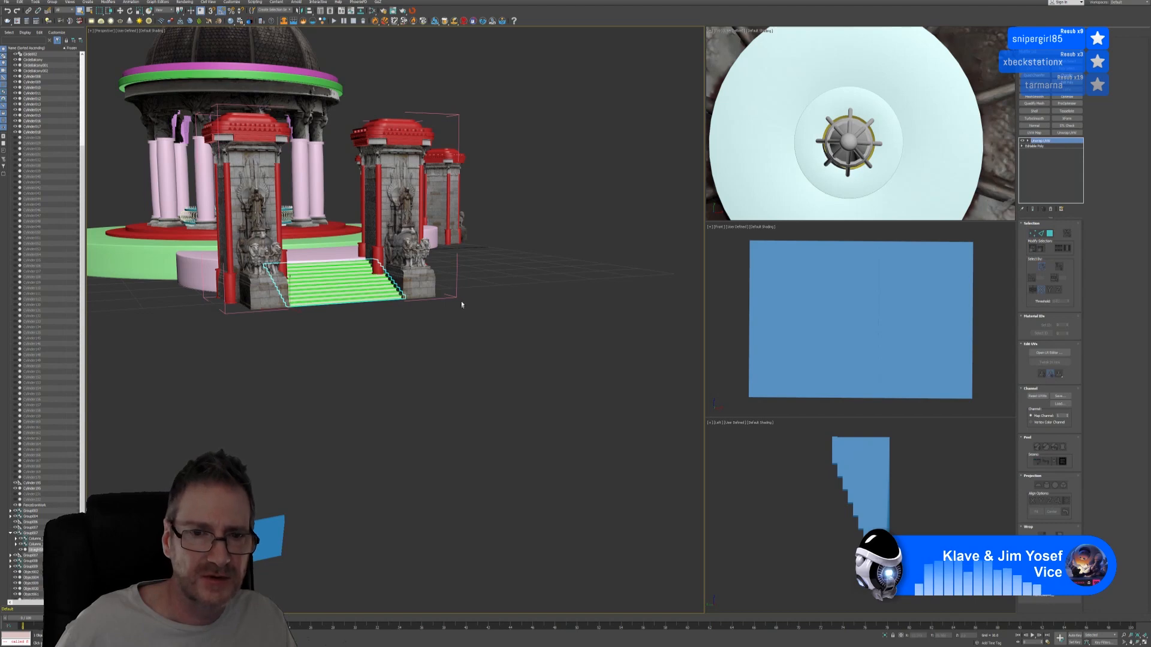
left_click(78, 49)
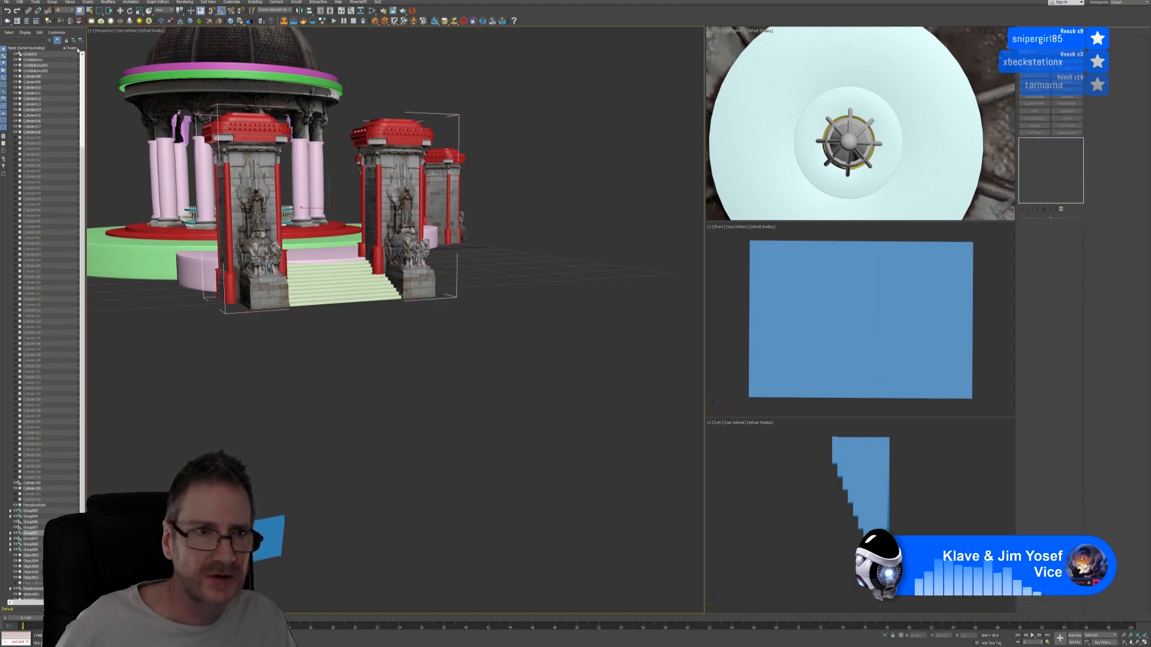
left_click(52, 1)
left_click(66, 42)
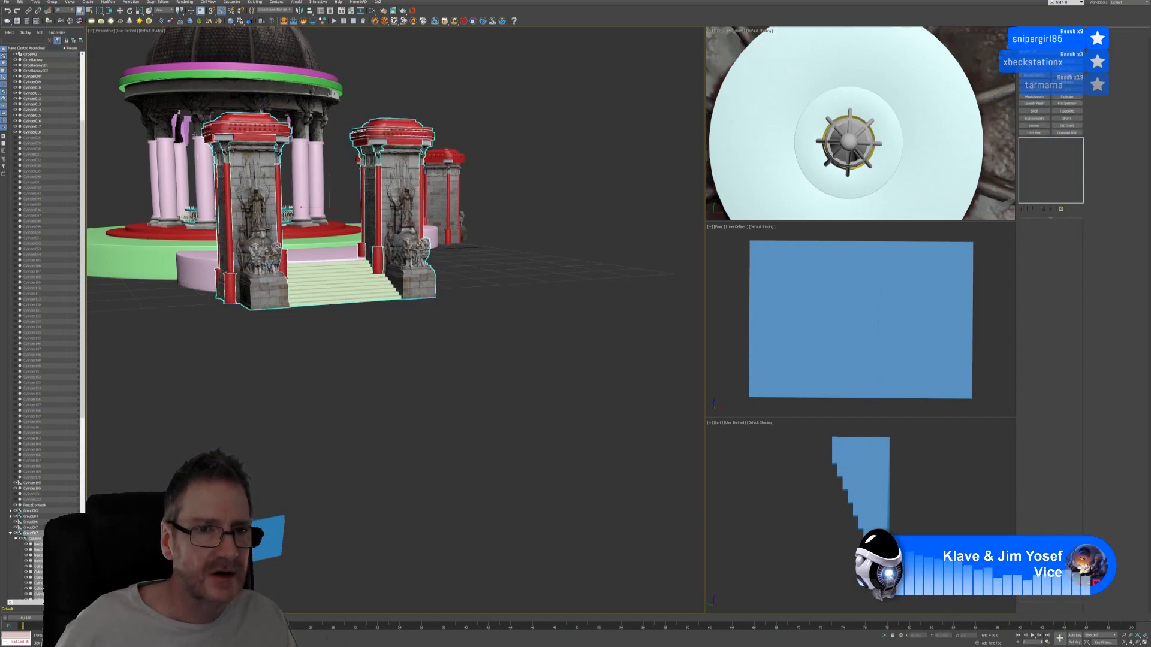
left_click(488, 264)
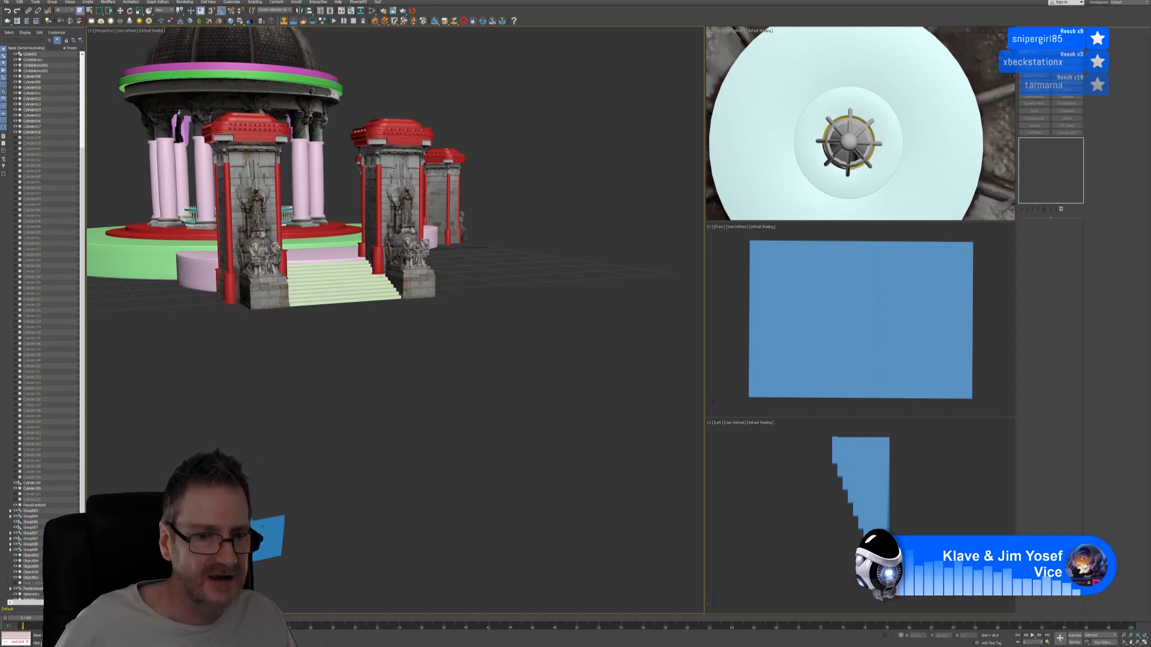
Step: Open the next gate's group, select its stairs and collapse their whole modifier stack
middle_click_drag(599, 326, 510, 328, "alt")
left_click(509, 289)
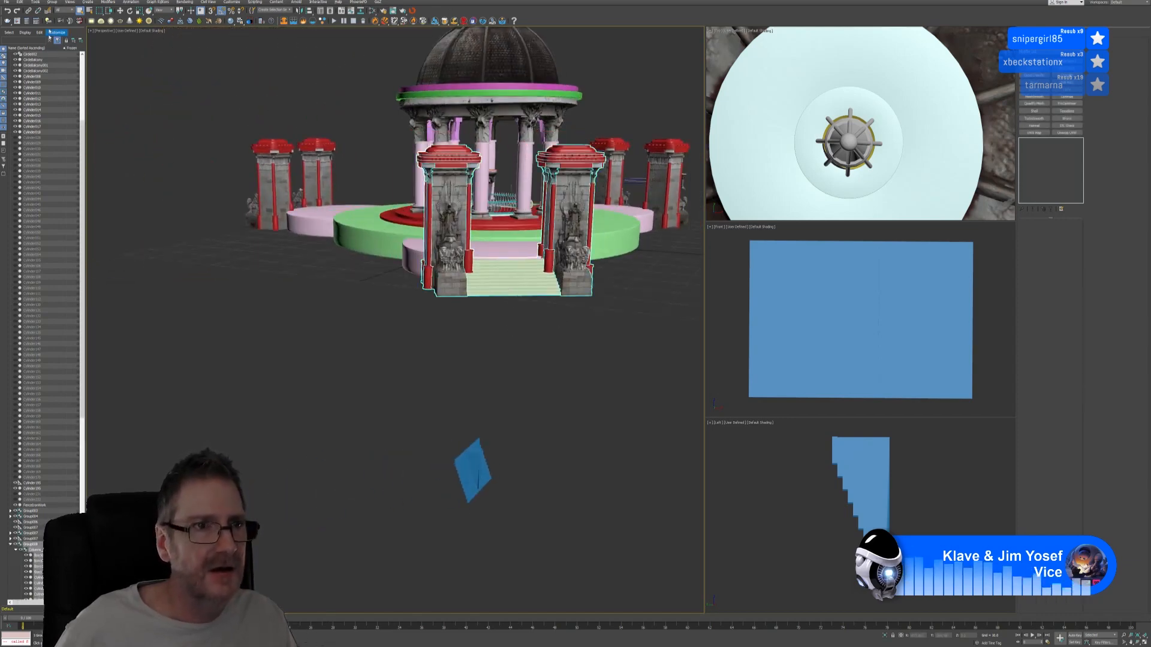
left_click(52, 2)
left_click(56, 20)
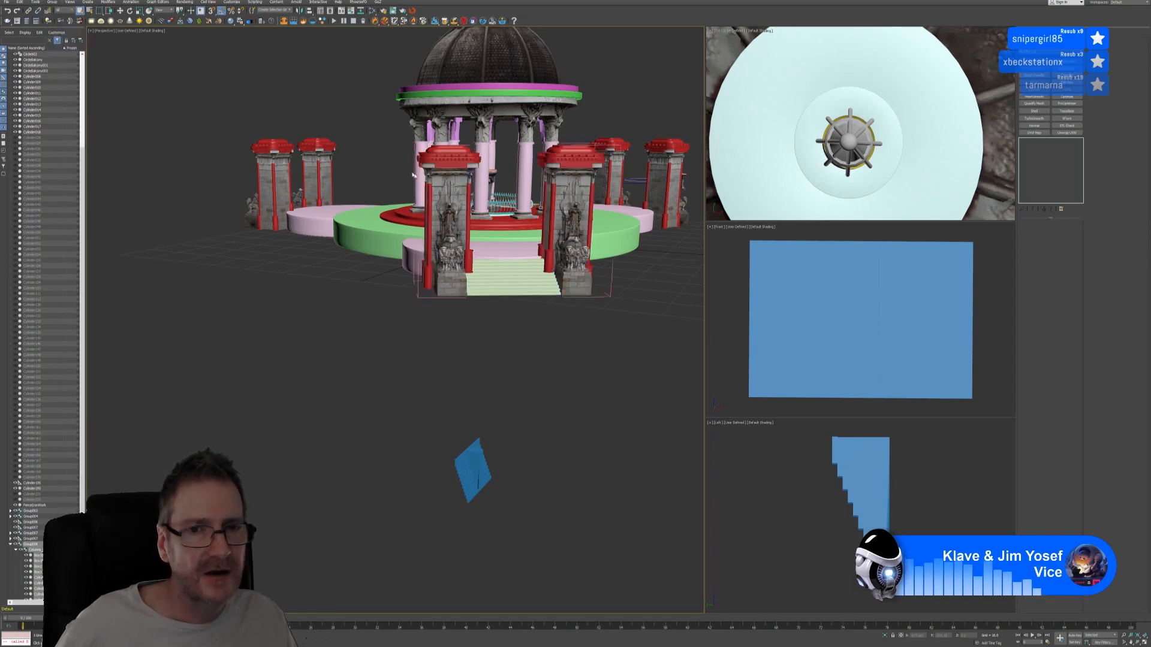
left_click(528, 281)
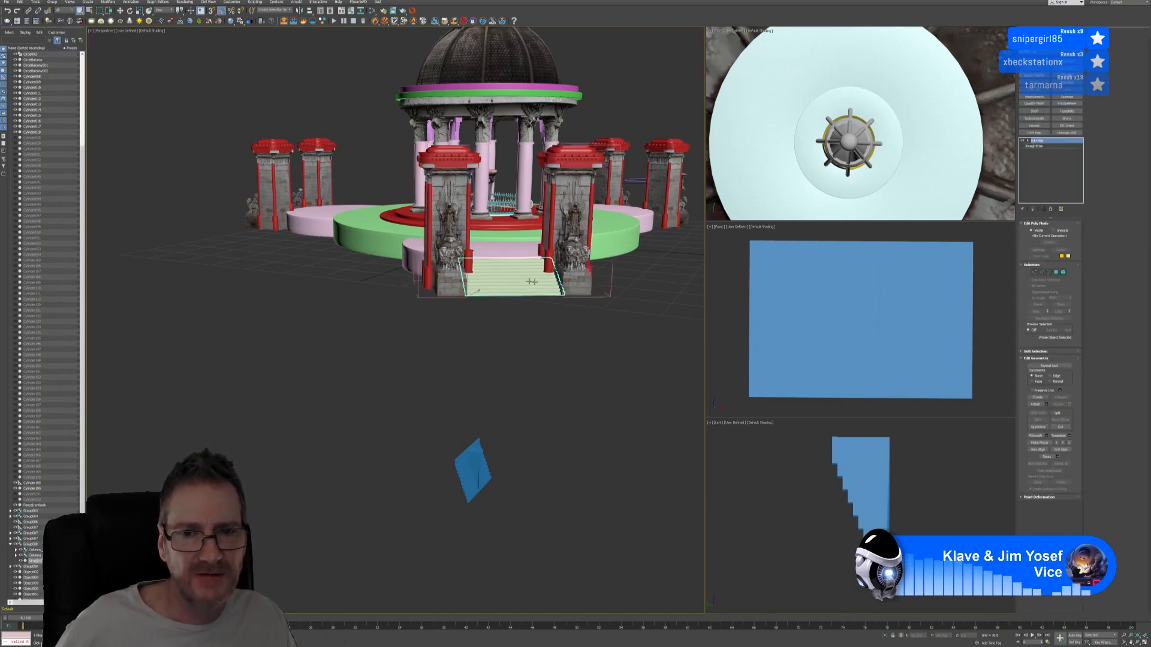
right_click(1043, 141)
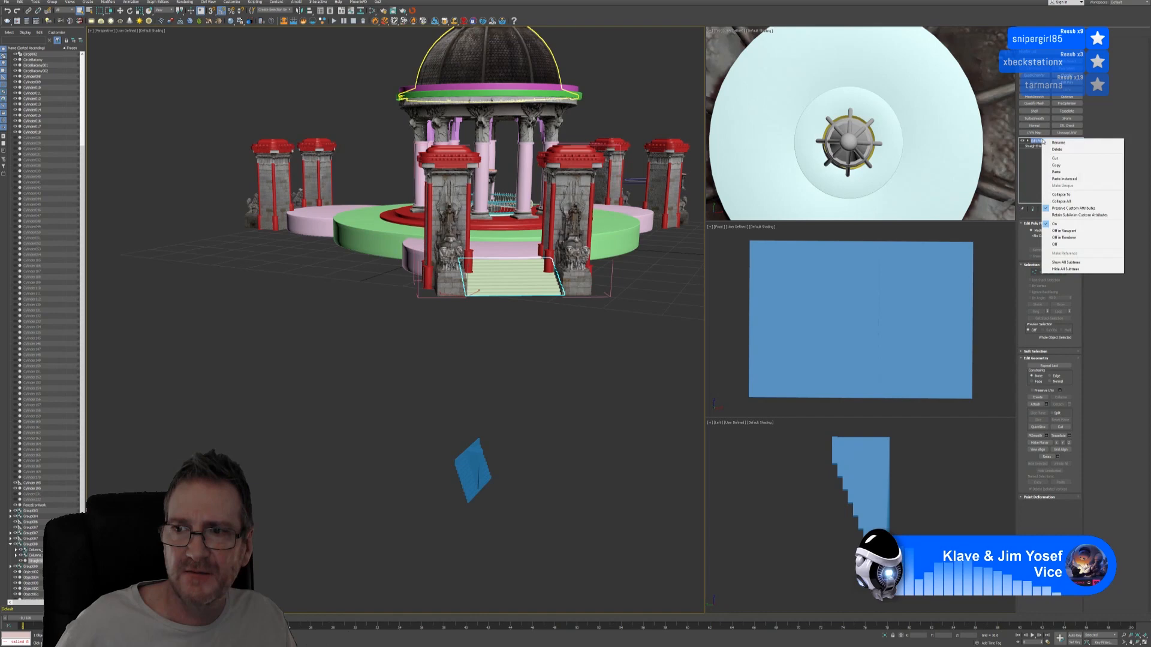
left_click(1067, 201)
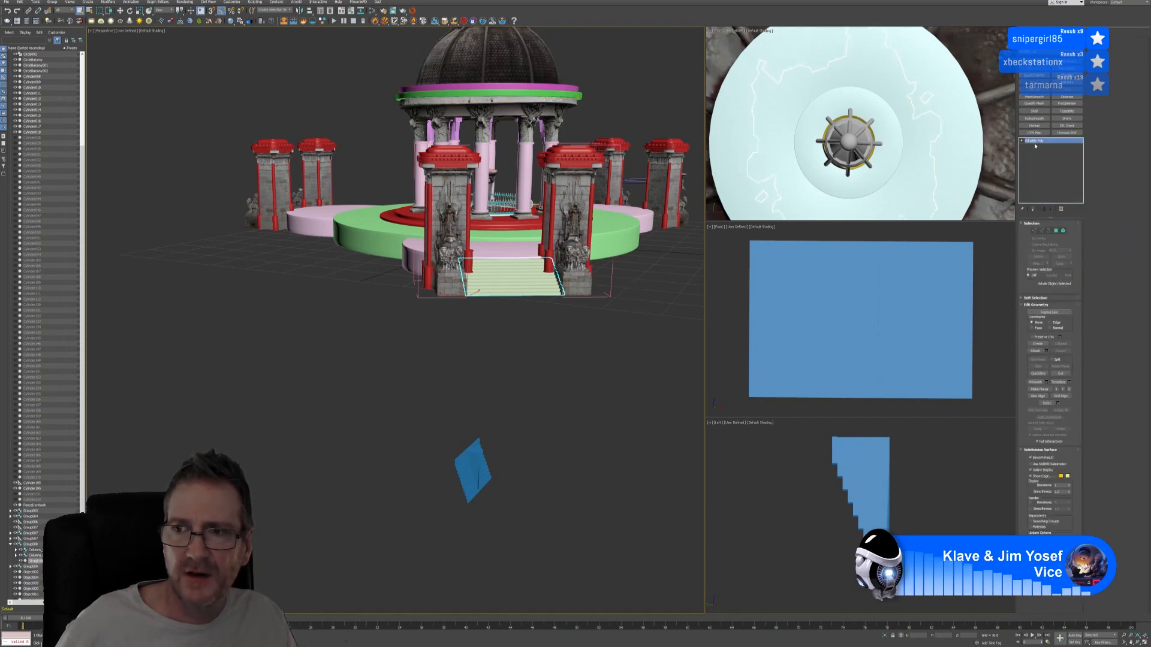
Step: Apply the copied Unwrap UVW modifier to this second gate's stairs and check the layout in the UV editor
left_click(1066, 133)
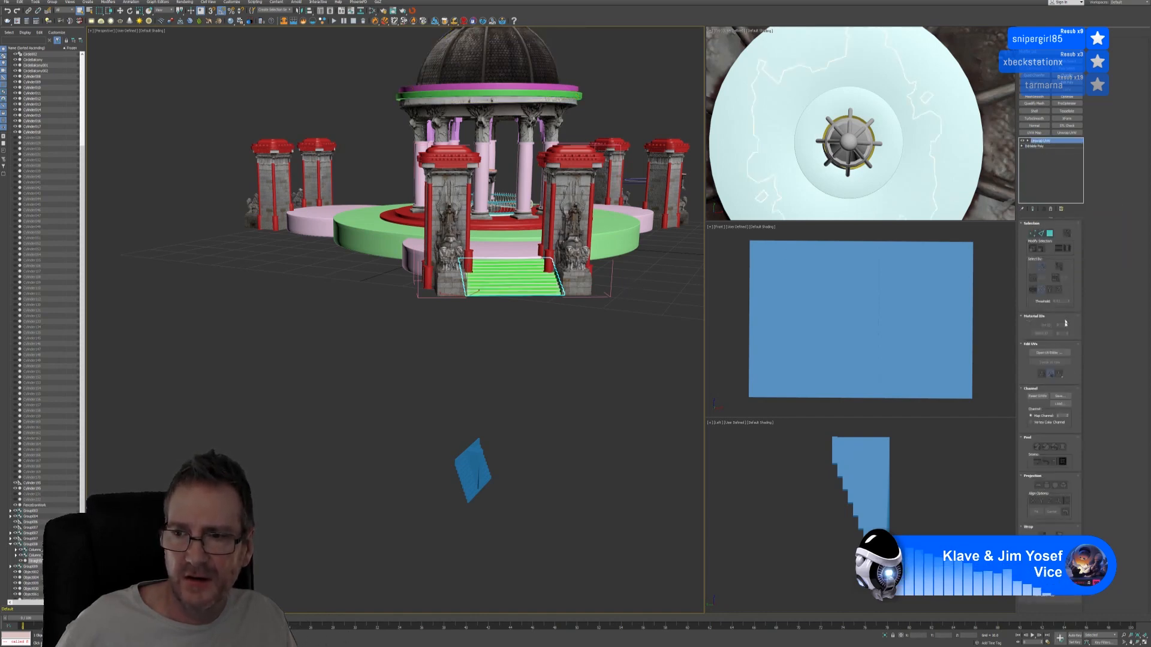
left_click(1048, 352)
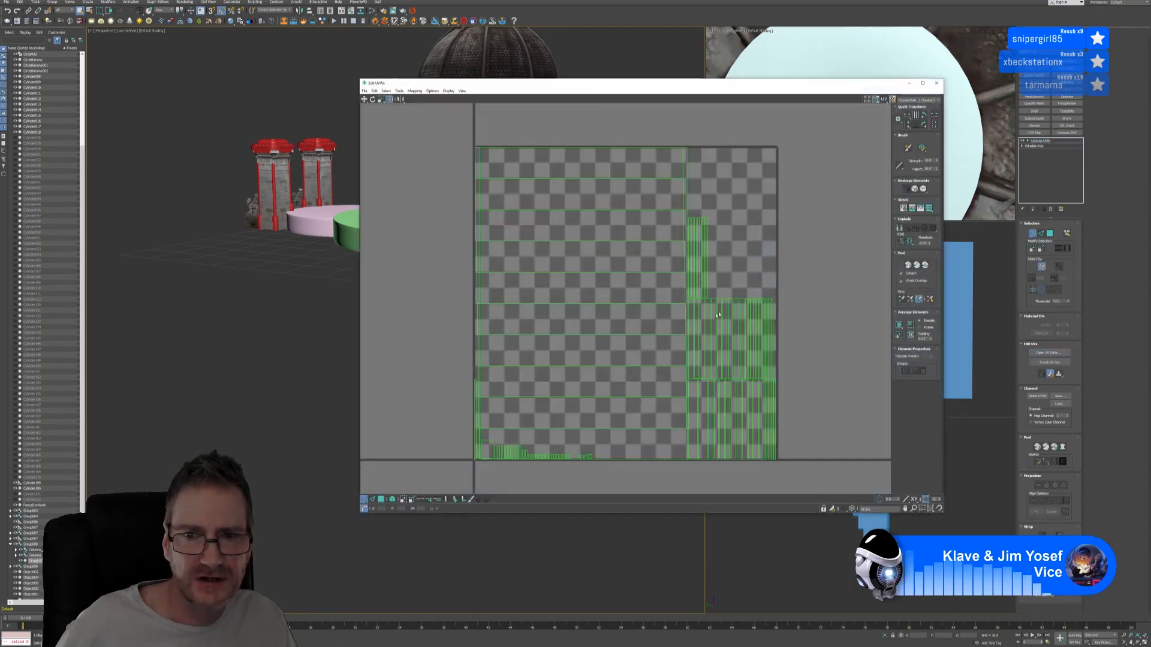
left_click(936, 82)
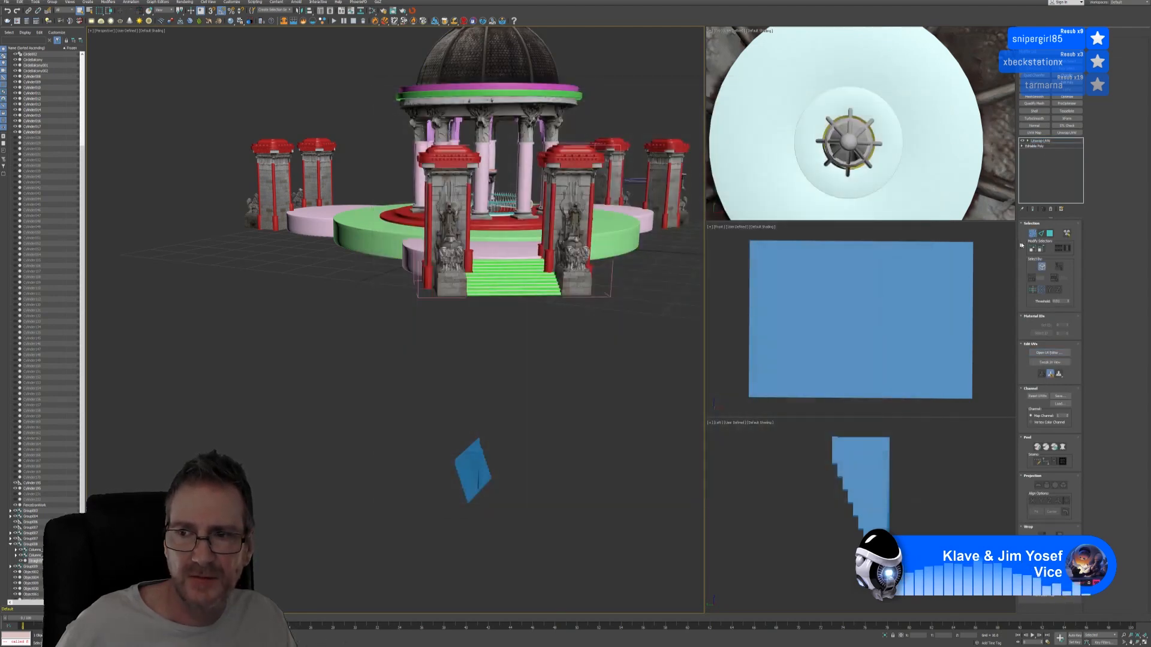
Step: Leave the second gate's UV sub-object editing, open the third gate's group, select its stairs and collapse their whole modifier stack
left_click(1043, 140)
middle_click_drag(586, 337, 505, 354, "alt")
scroll(550, 325, "down", 4)
left_click(505, 353)
left_click(505, 353)
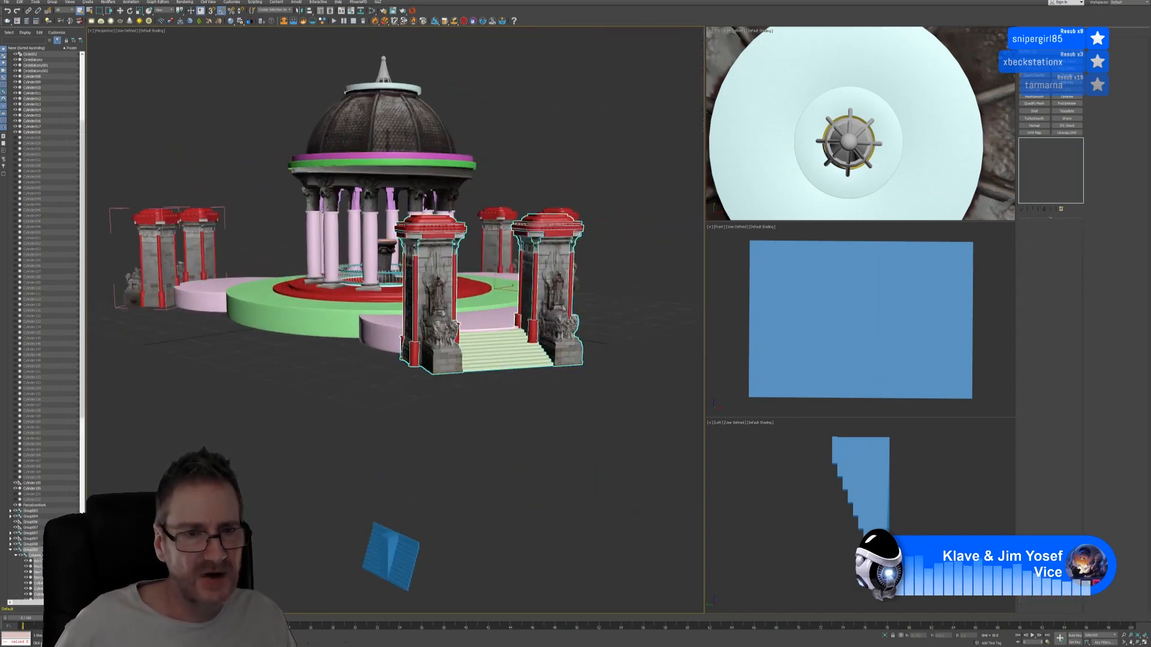
left_click(39, 3)
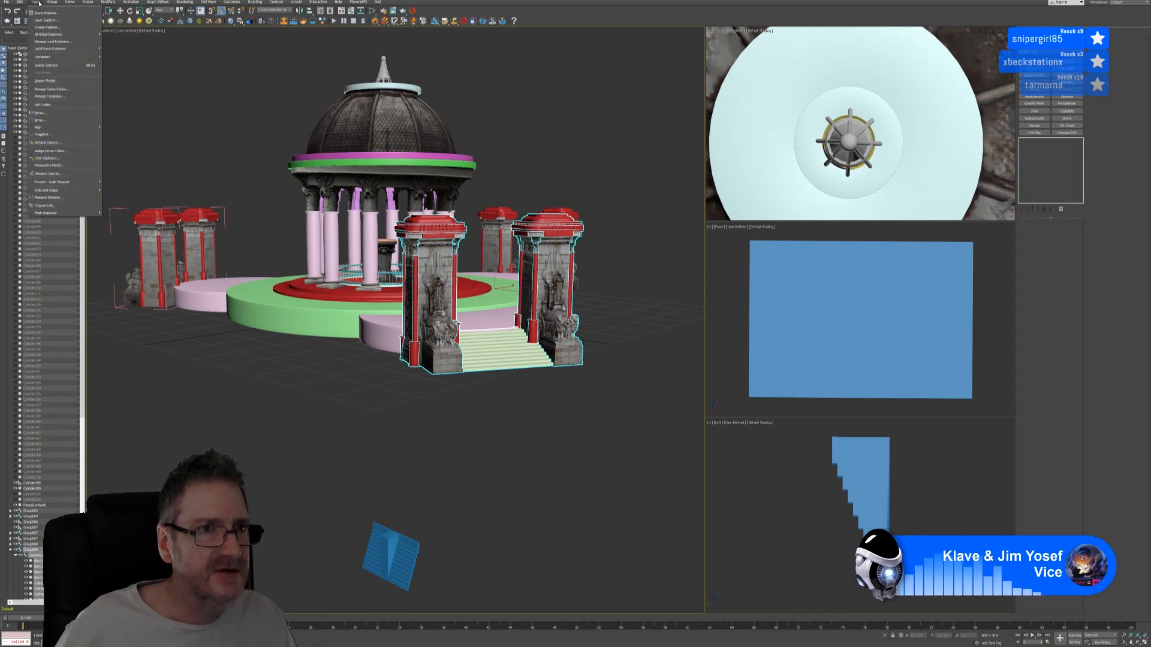
mouse_move(52, 2)
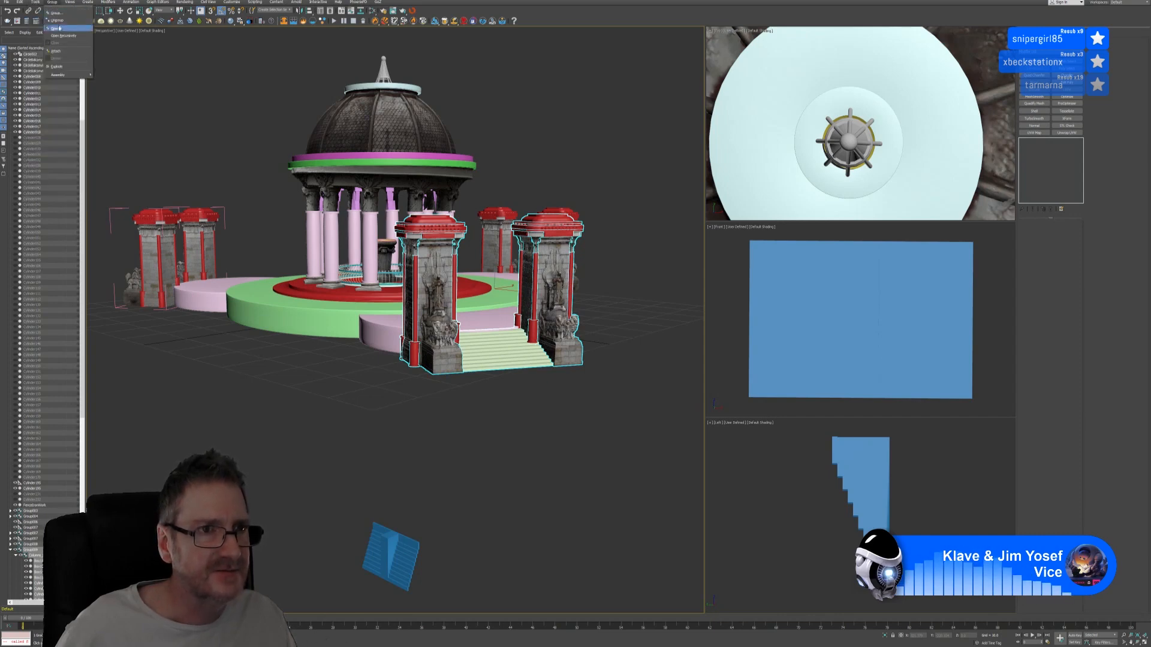
left_click(60, 28)
left_click(802, 341)
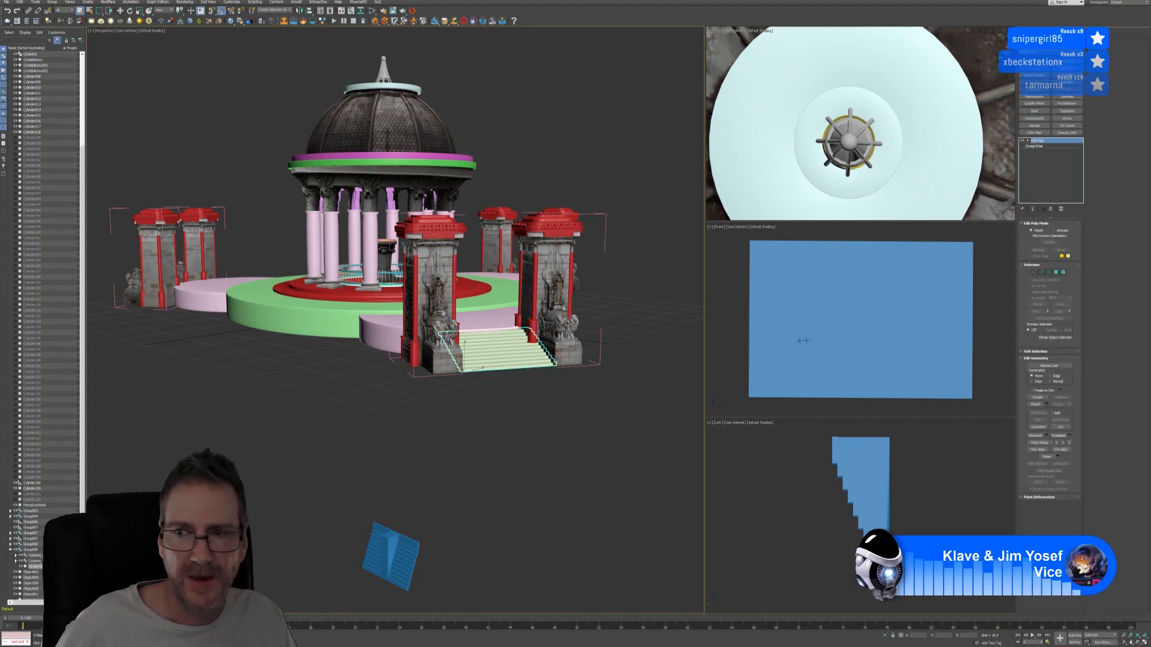
right_click(1046, 146)
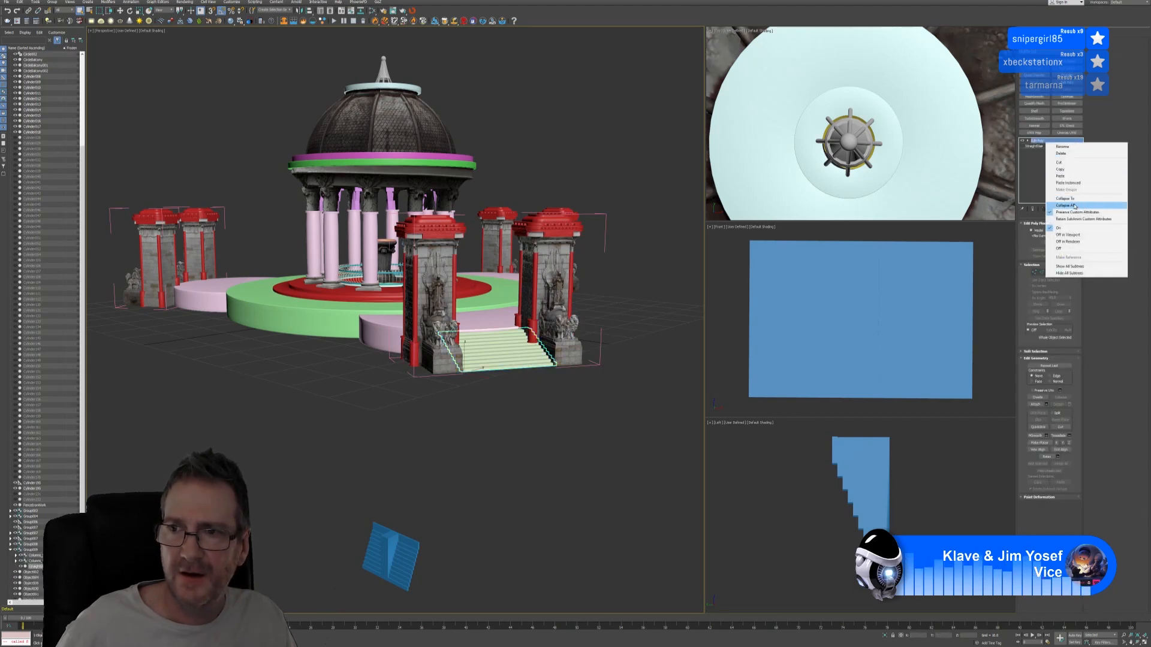
left_click(1073, 200)
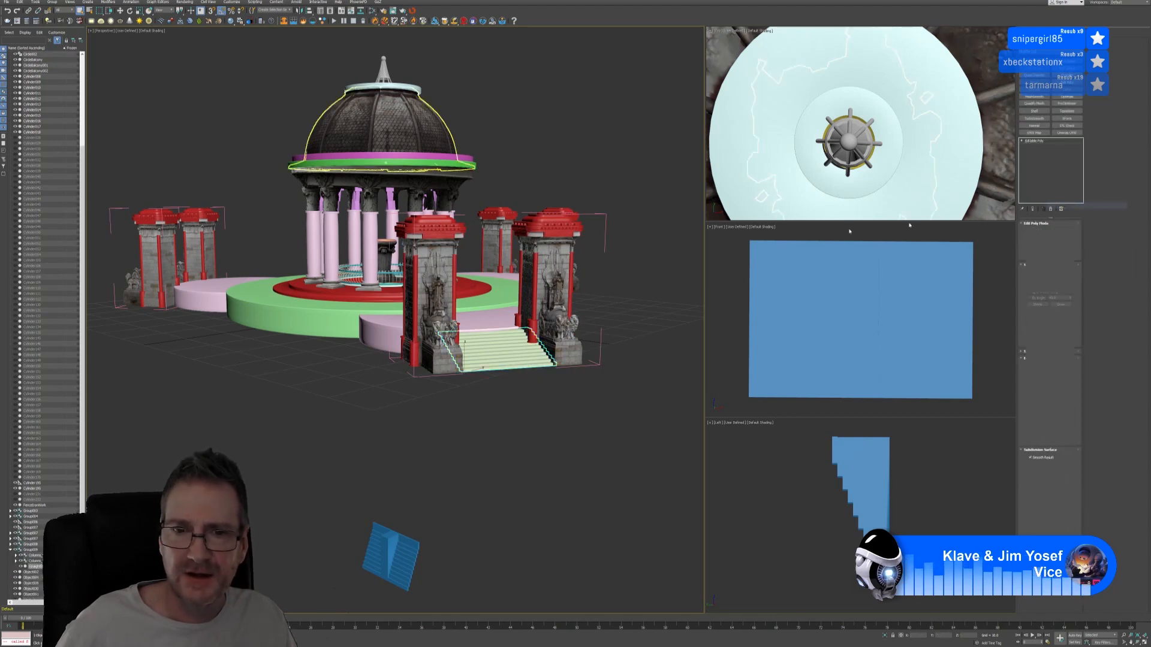
Step: Paste the copied Unwrap UVW modifier onto the third gate's stairs, check the layout in the UV editor and deselect the stairs
right_click(1045, 142)
left_click(1059, 150)
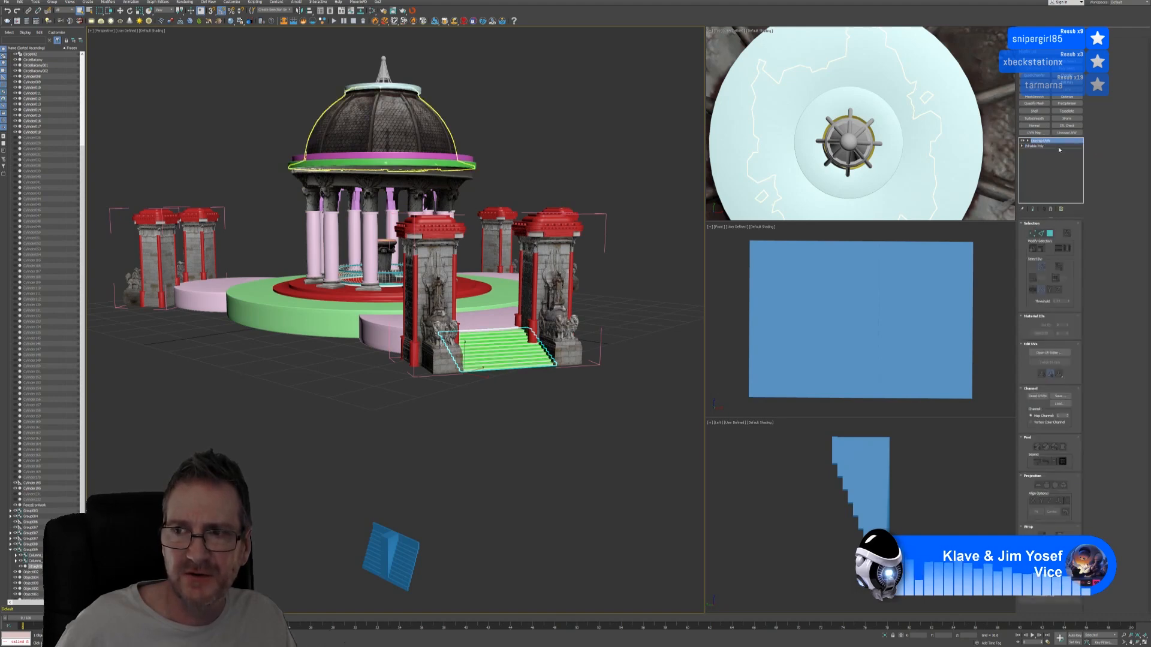
left_click(1049, 353)
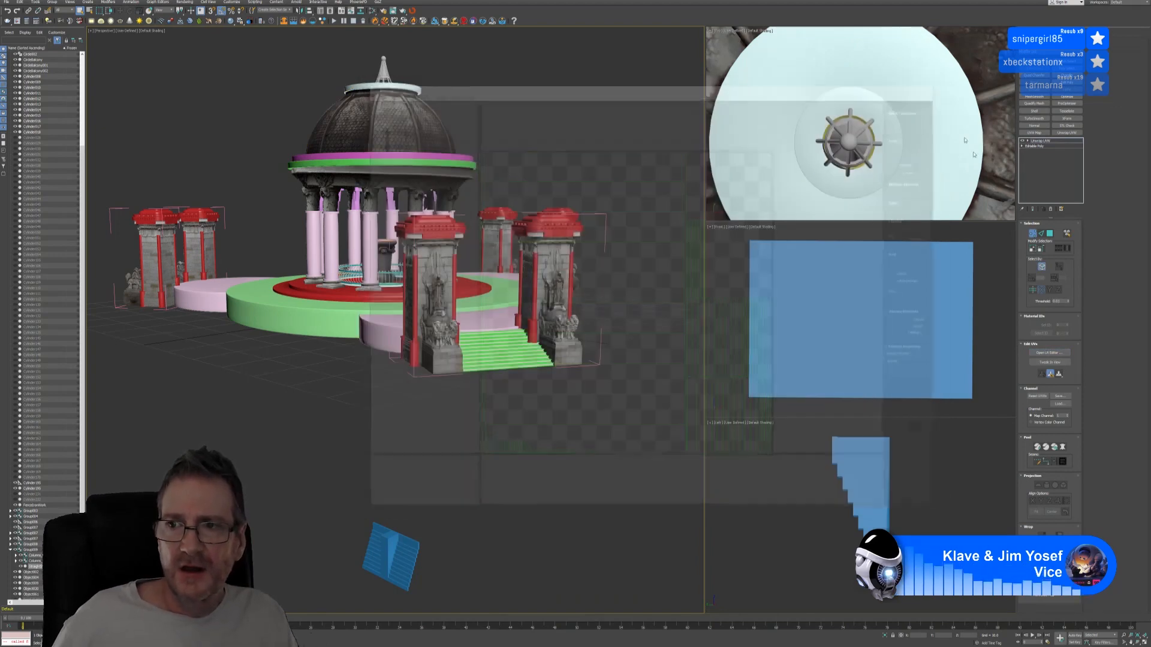
left_click(936, 83)
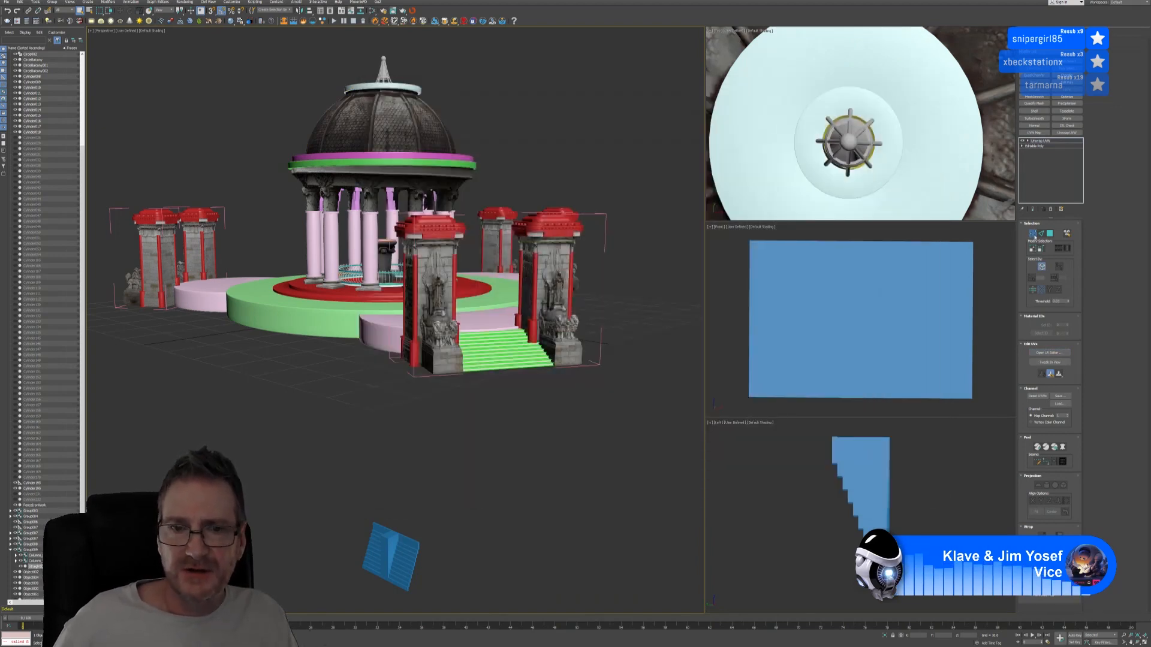
left_click(1034, 236)
left_click(592, 363)
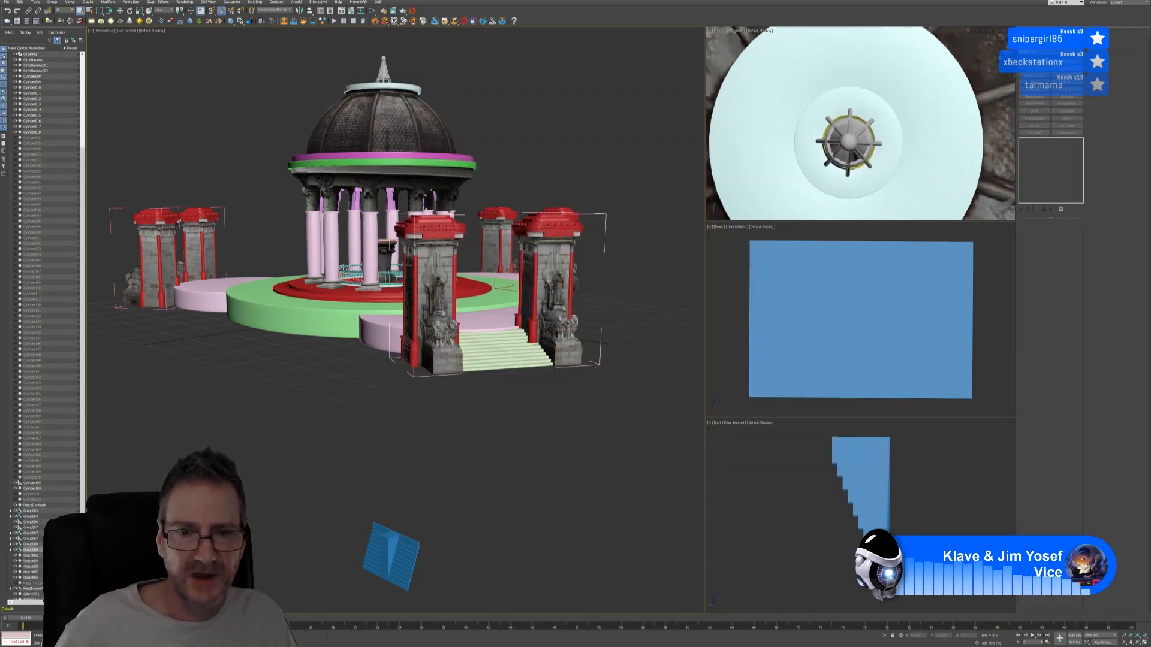
Step: Close the third gate's open group, then the second gate's group
left_click(52, 3)
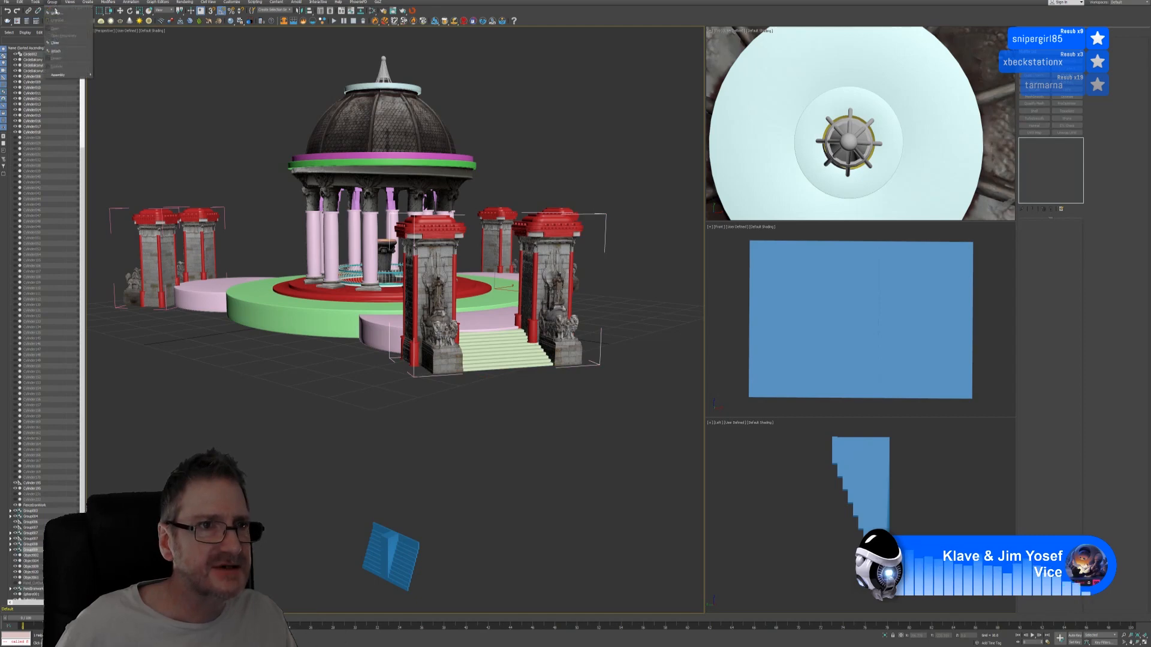
left_click(56, 43)
left_click(403, 393)
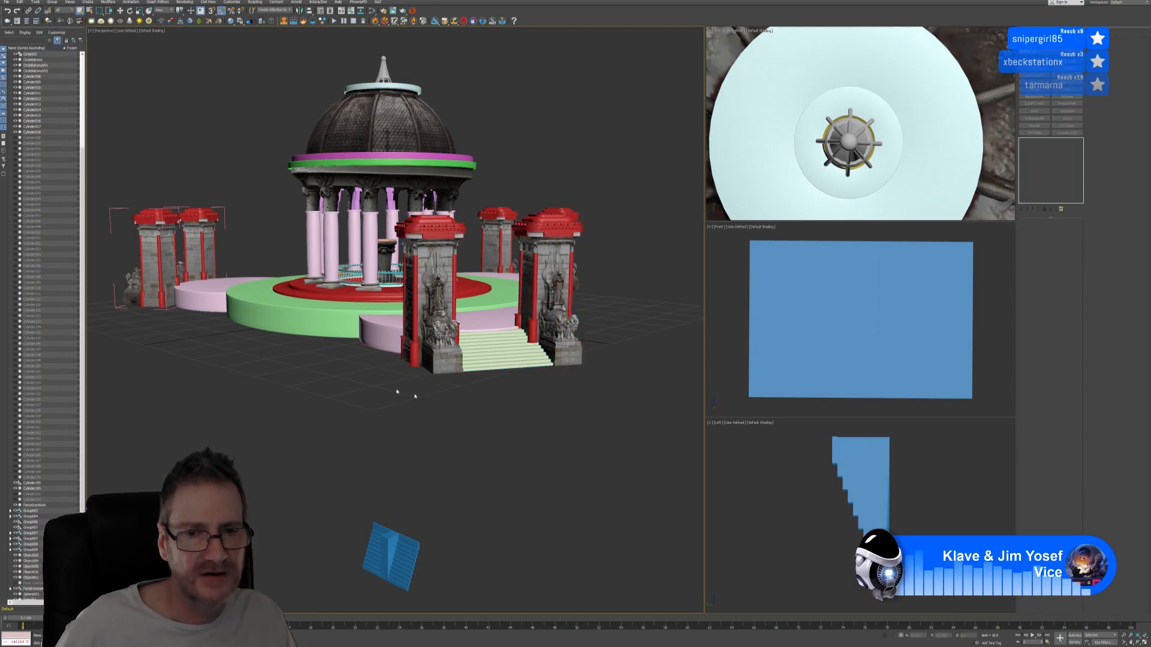
middle_click_drag(374, 386, 394, 388, "alt")
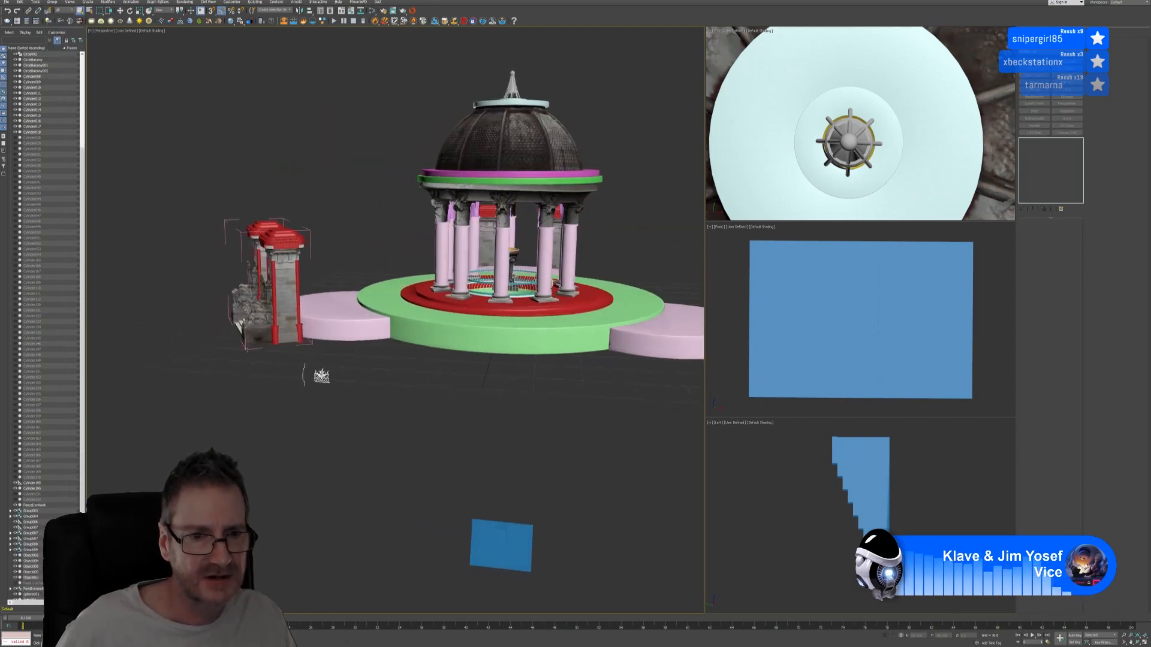
left_click(246, 349)
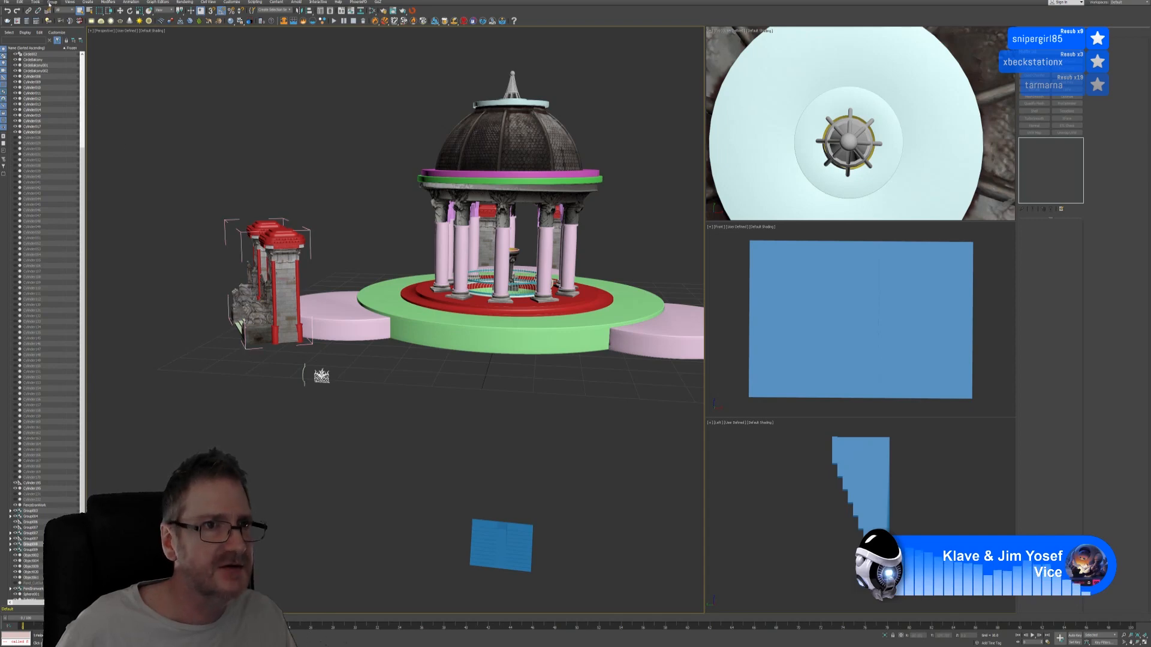
left_click(52, 2)
left_click(67, 37)
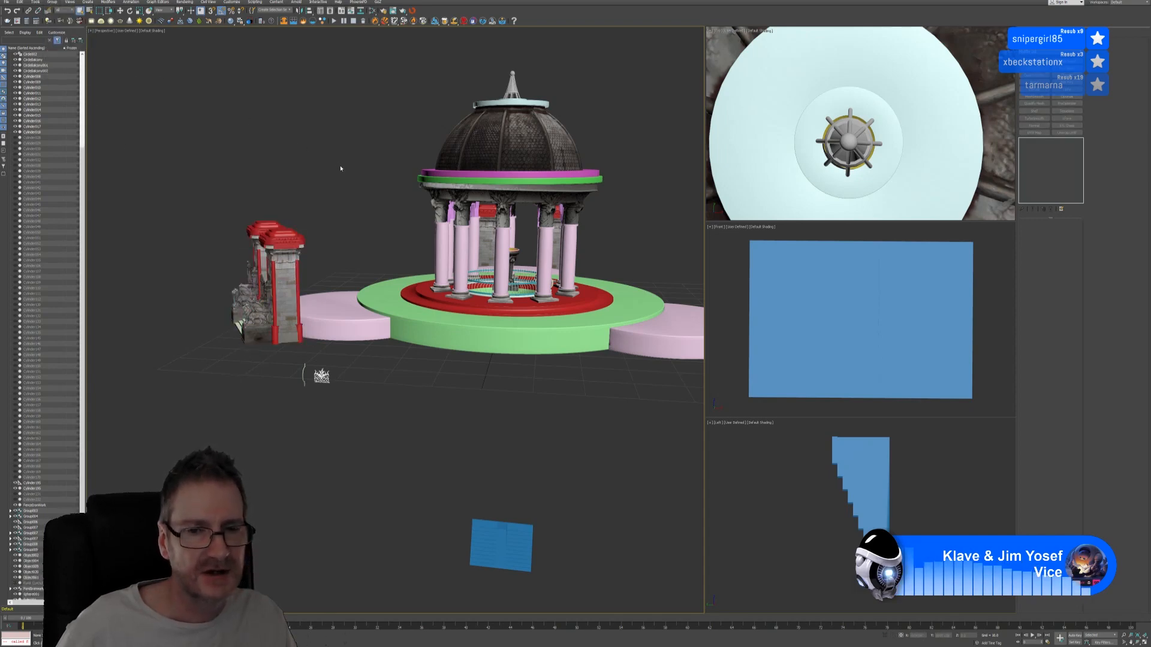
Step: Delete the loose unwrapped stairs copy lying away from the monument
middle_click_drag(342, 172, 298, 334, "alt")
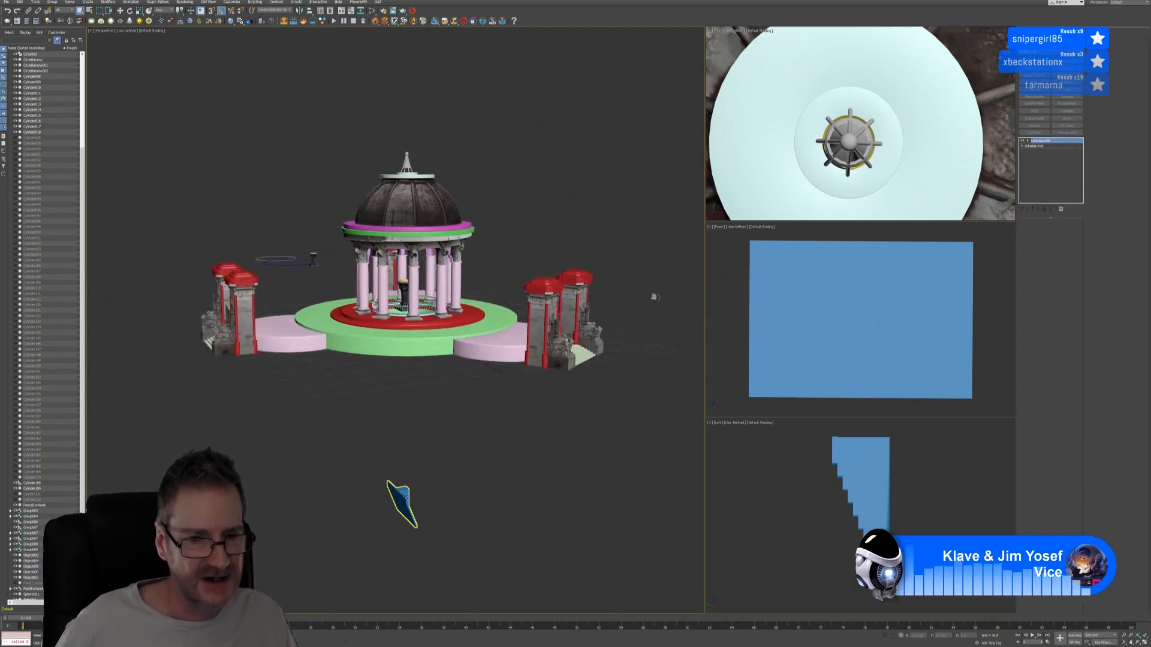
left_click(405, 506)
key("Delete")
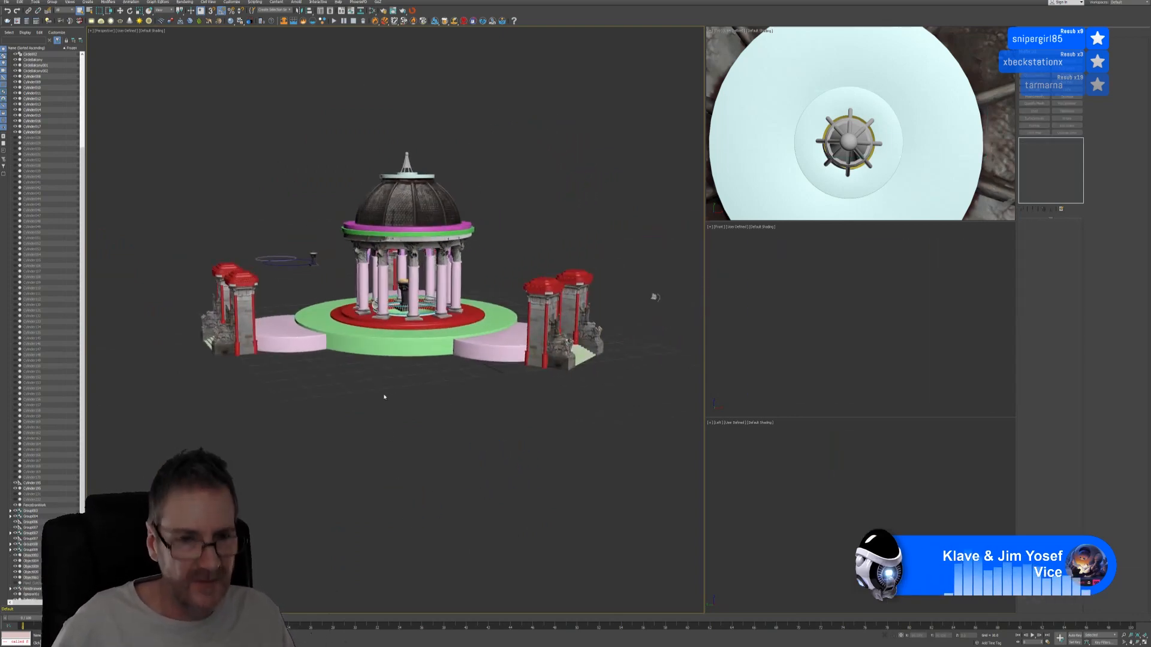
Step: Examine the whole monument in perspective and reframe it in the top, front and left views
middle_click_drag(384, 397, 424, 413, "alt")
scroll(407, 393, "up", 8)
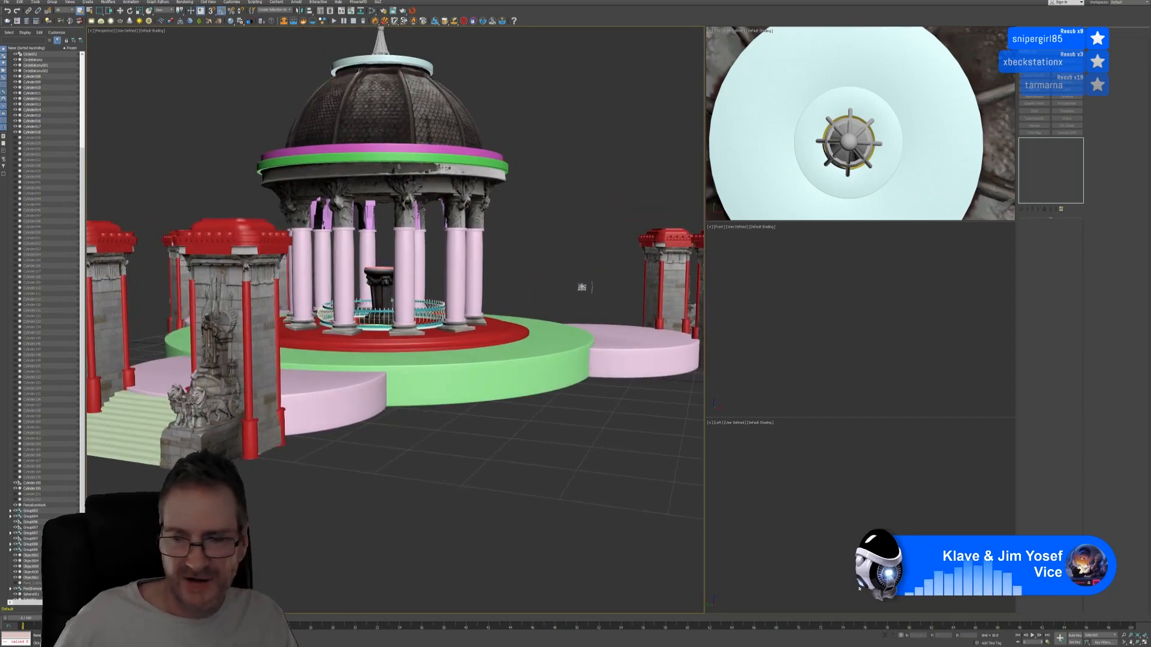
scroll(562, 510, "down", 4)
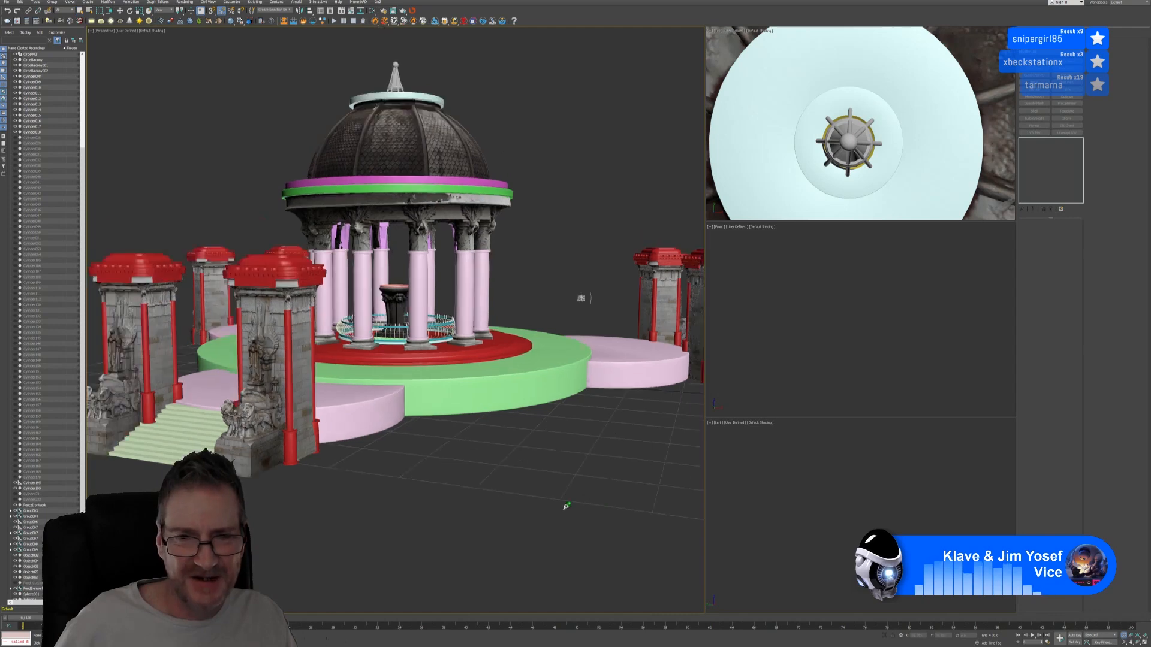
scroll(562, 510, "down", 5)
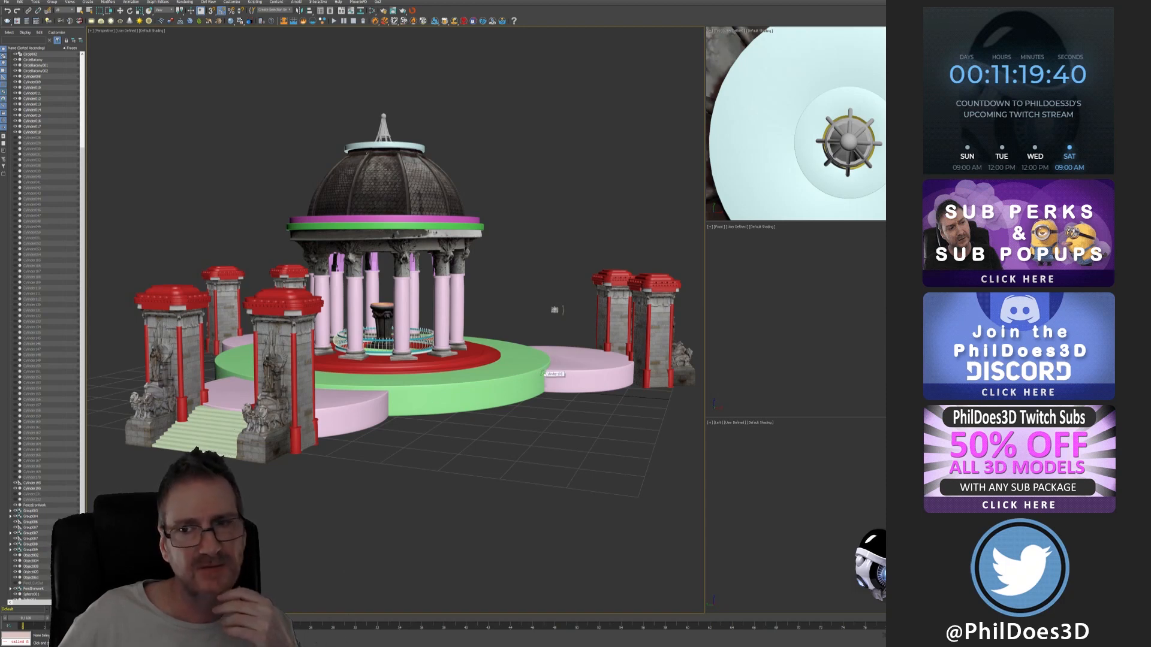
scroll(857, 160, "down", 5)
scroll(858, 160, "down", 6)
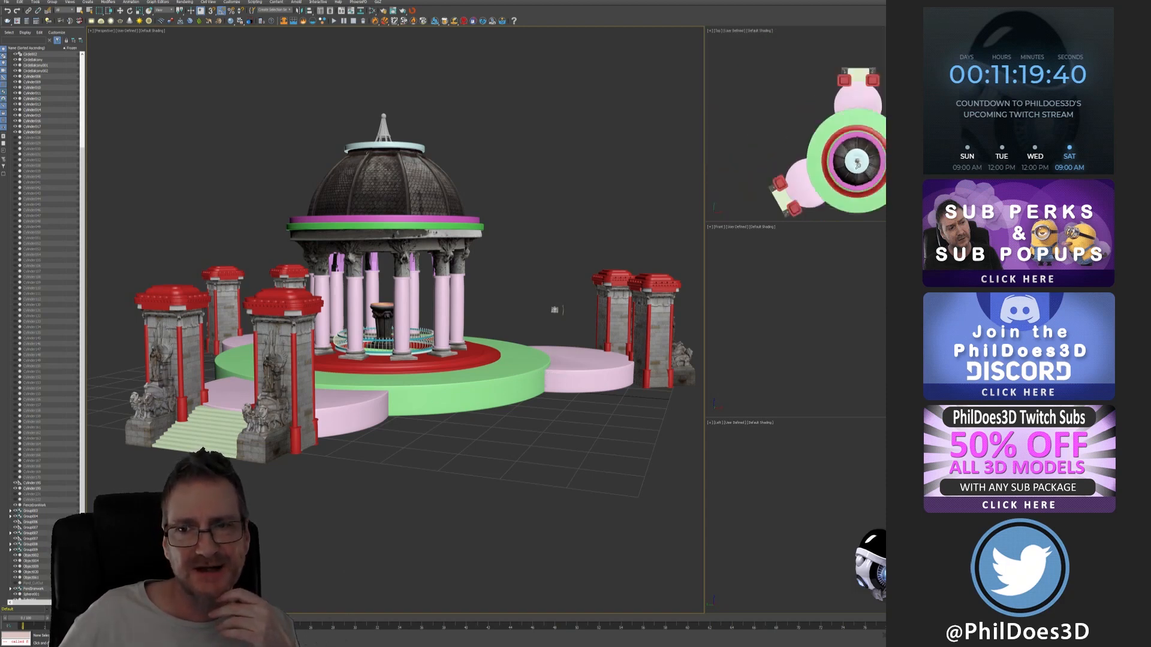
left_click(839, 294)
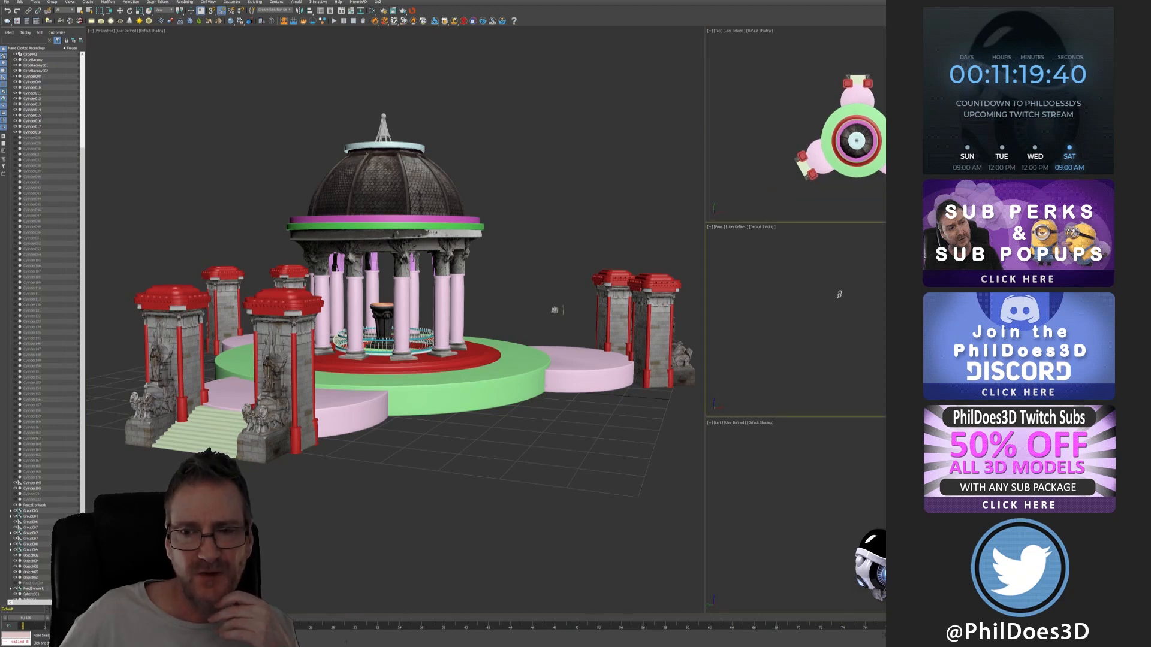
scroll(838, 313, "down", 6)
middle_click_drag(844, 259, 880, 316)
scroll(855, 350, "up", 4)
scroll(855, 350, "up", 2)
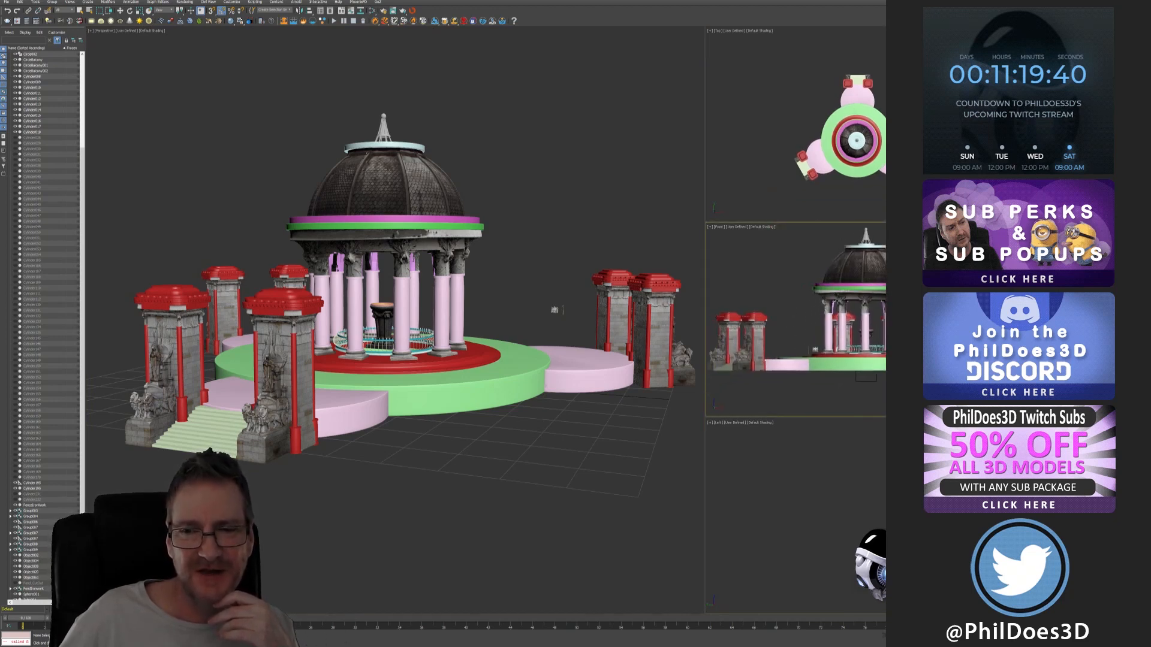
middle_click(846, 505)
scroll(845, 514, "down", 4)
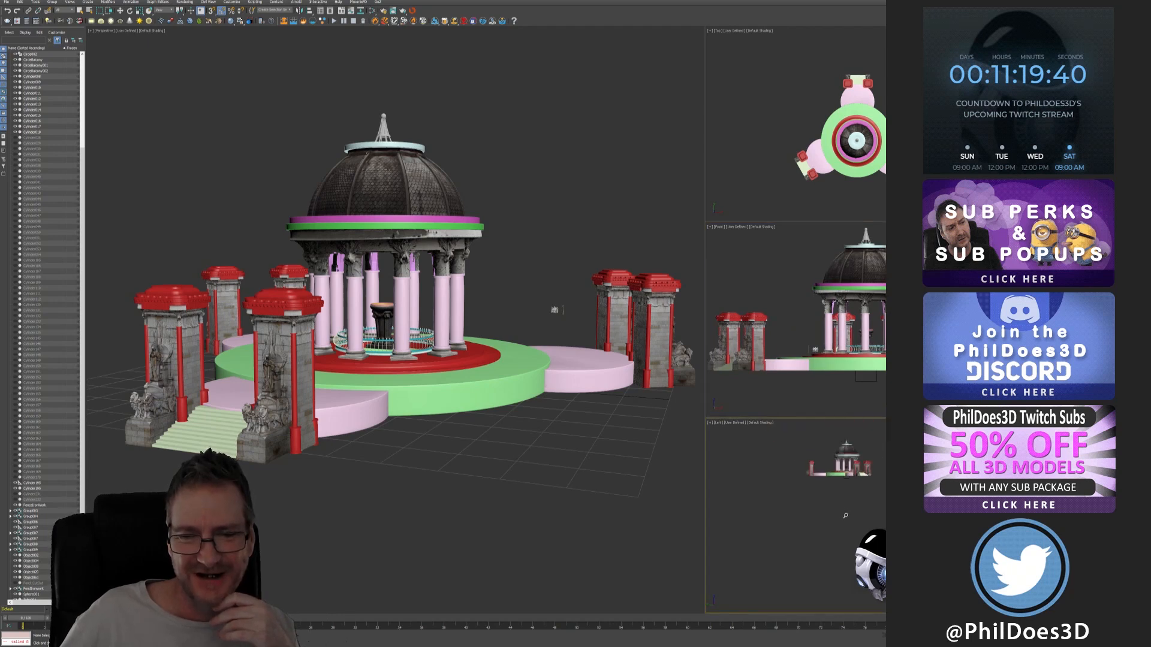
middle_click_drag(866, 453, 881, 516)
scroll(881, 522, "up", 5)
scroll(881, 491, "up", 4)
scroll(881, 503, "down", 2)
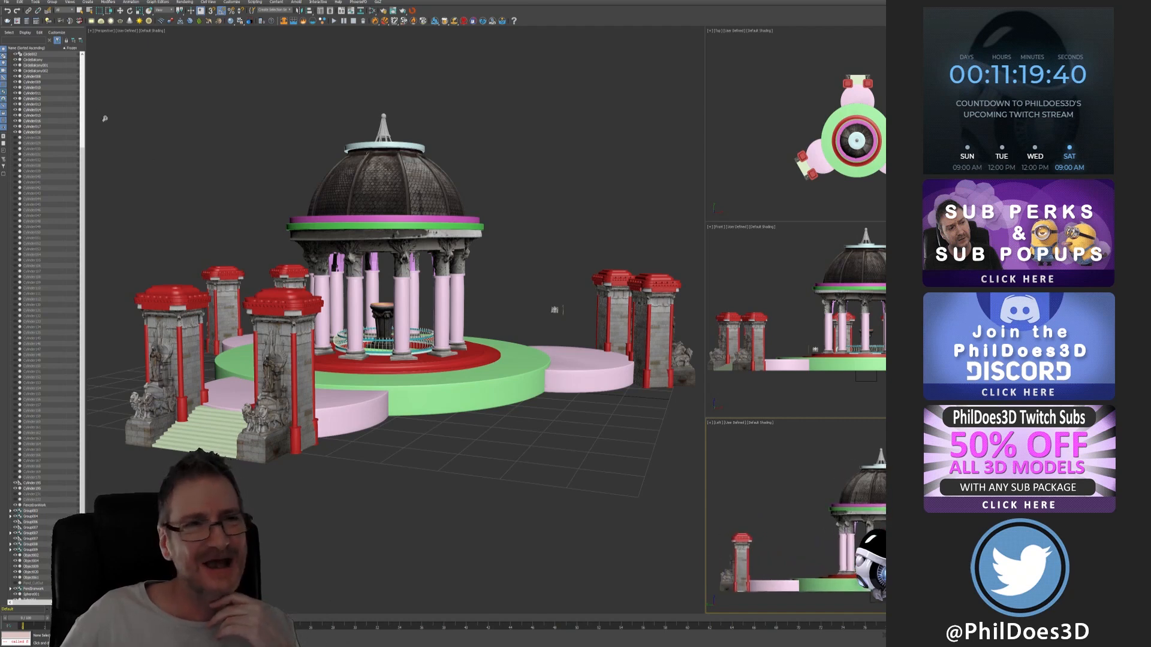
Step: Return to the perspective view and save the scene under its existing file name
left_click(510, 119)
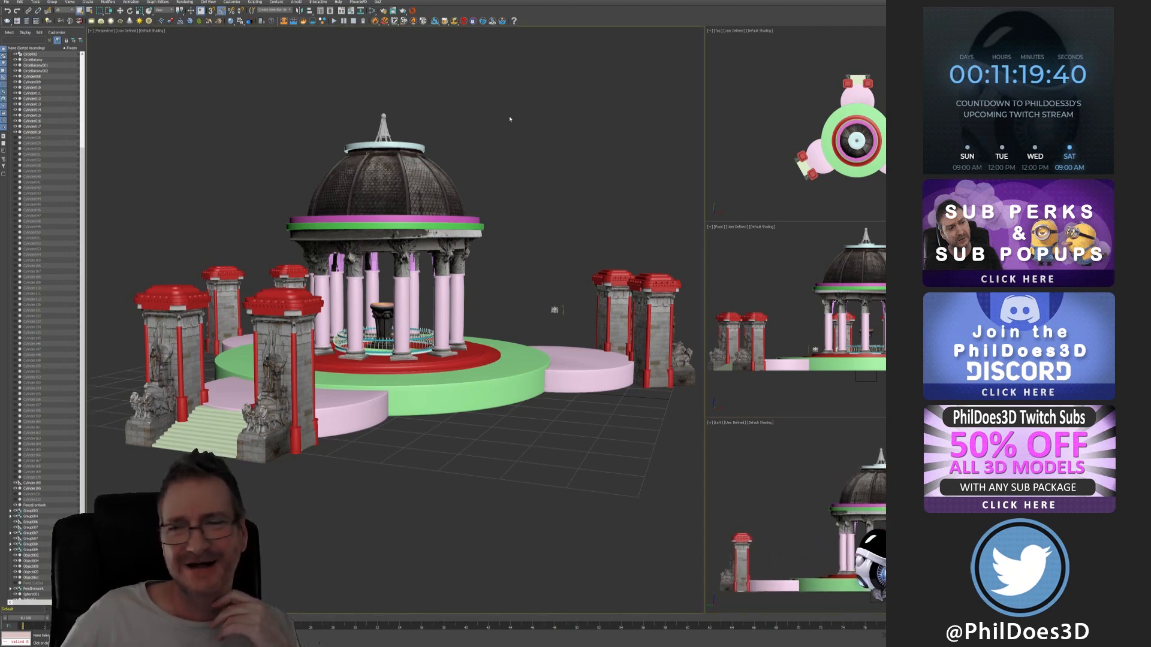
middle_click_drag(545, 129, 574, 147)
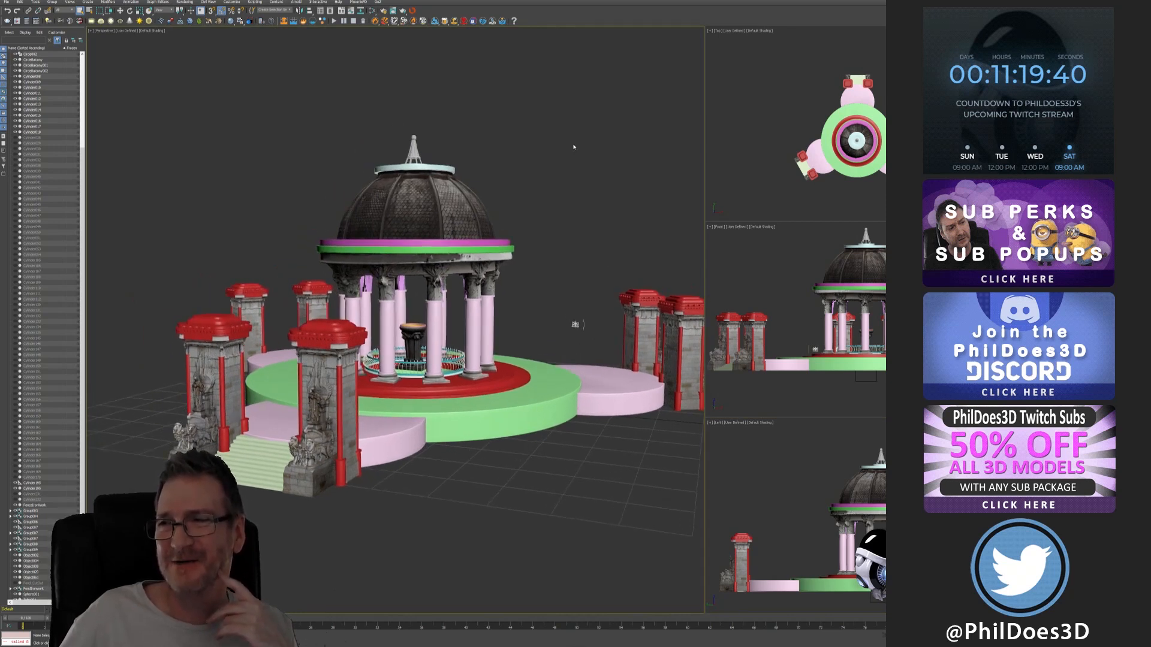
left_click(7, 2)
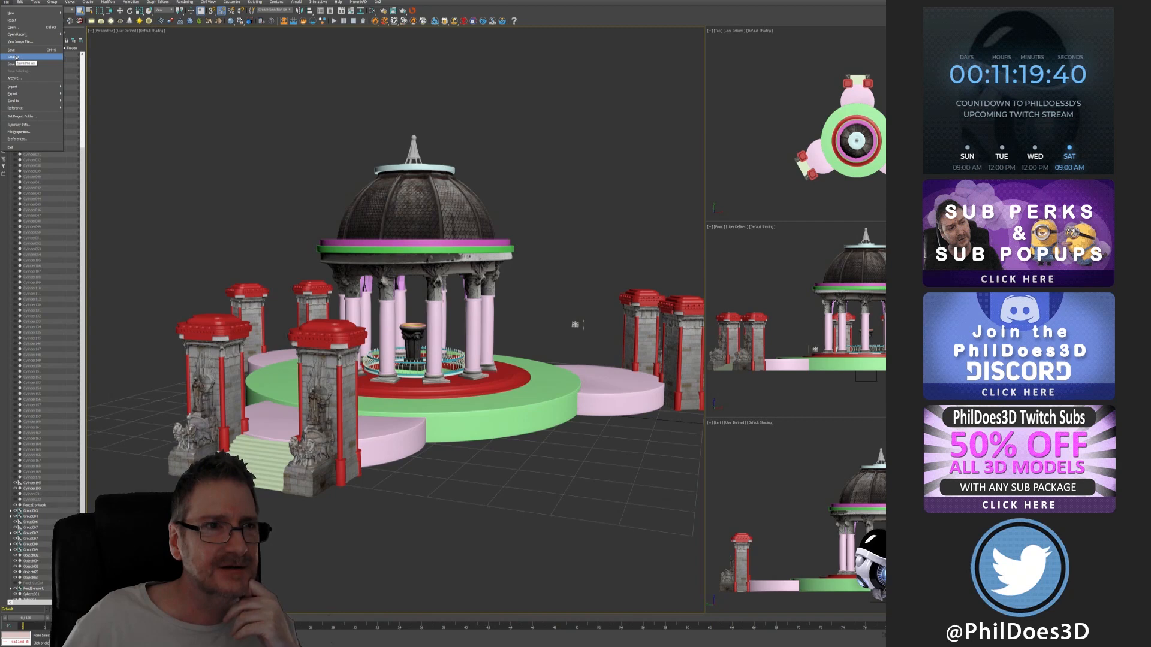
left_click(12, 49)
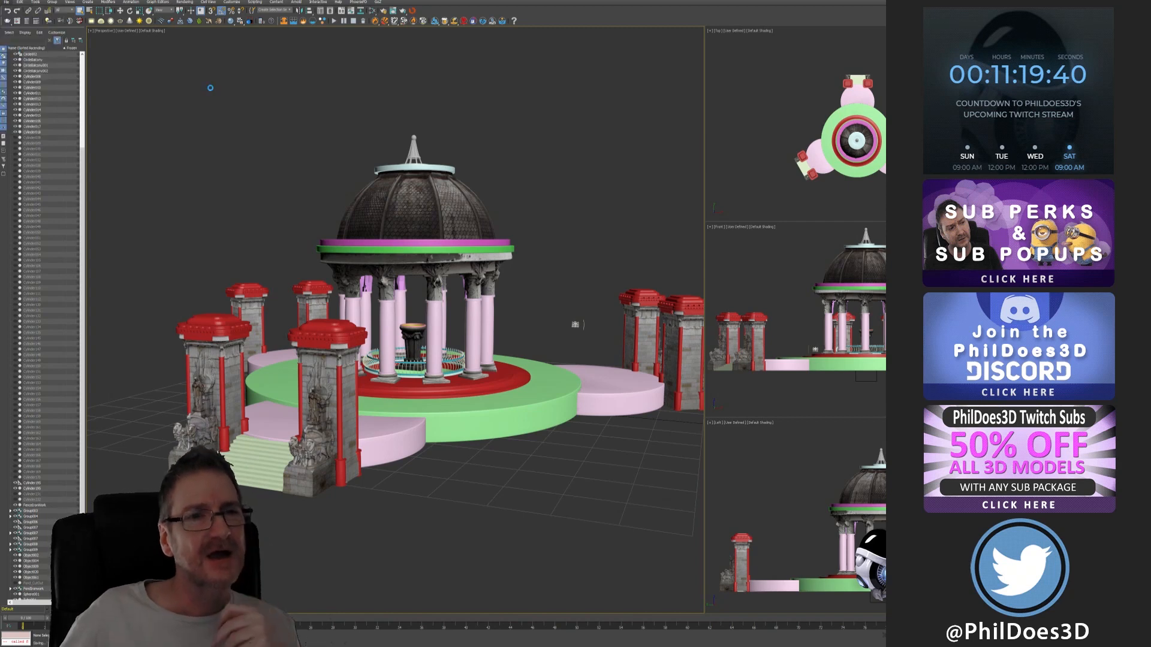